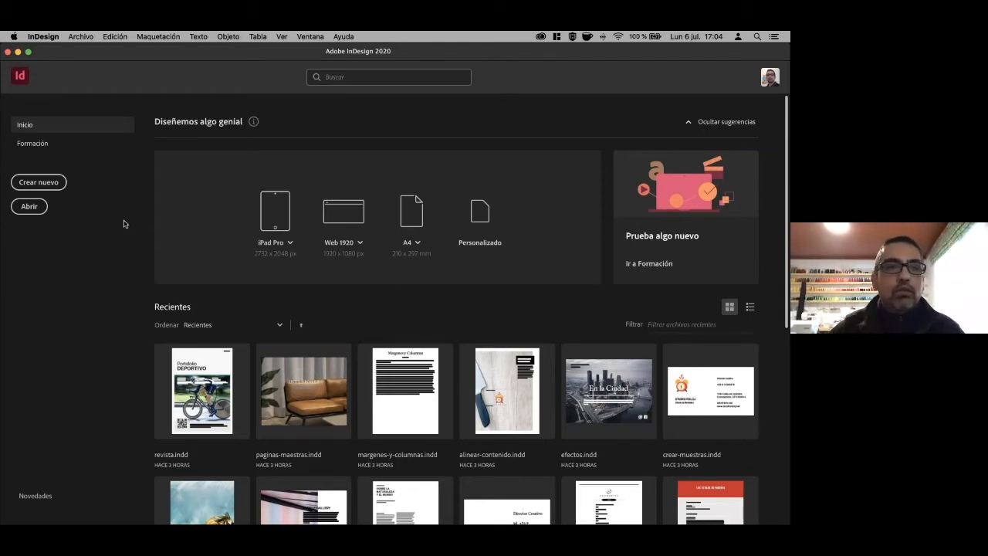
Examine the list of web tutorials offered in the Formación section.
click(45, 149)
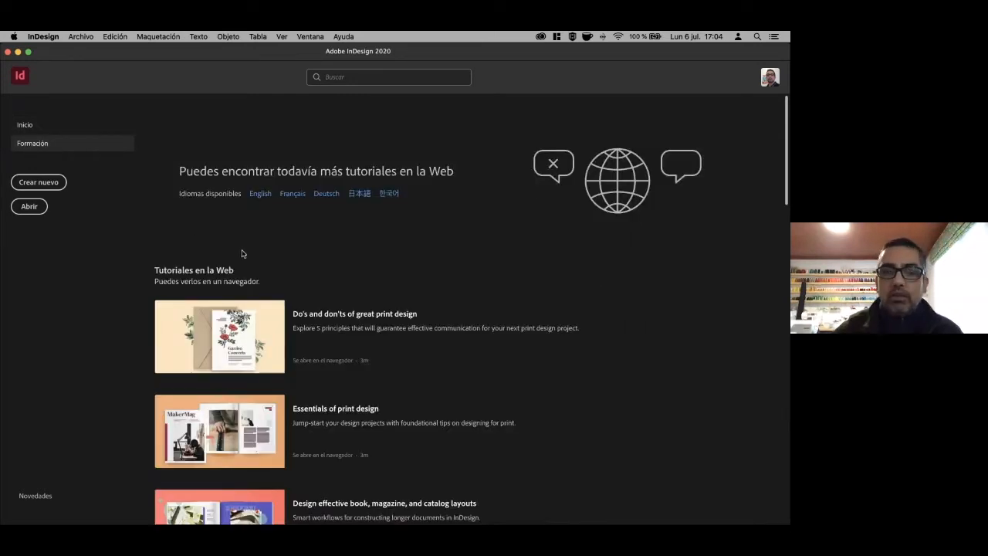
scroll(241, 253, down, 1)
scroll(242, 253, down, 5)
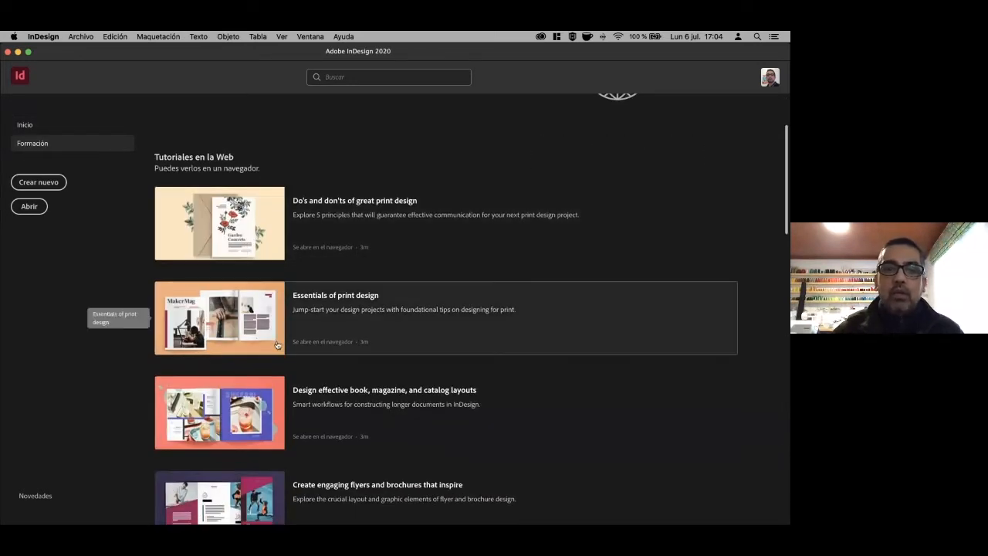
scroll(278, 342, down, 2)
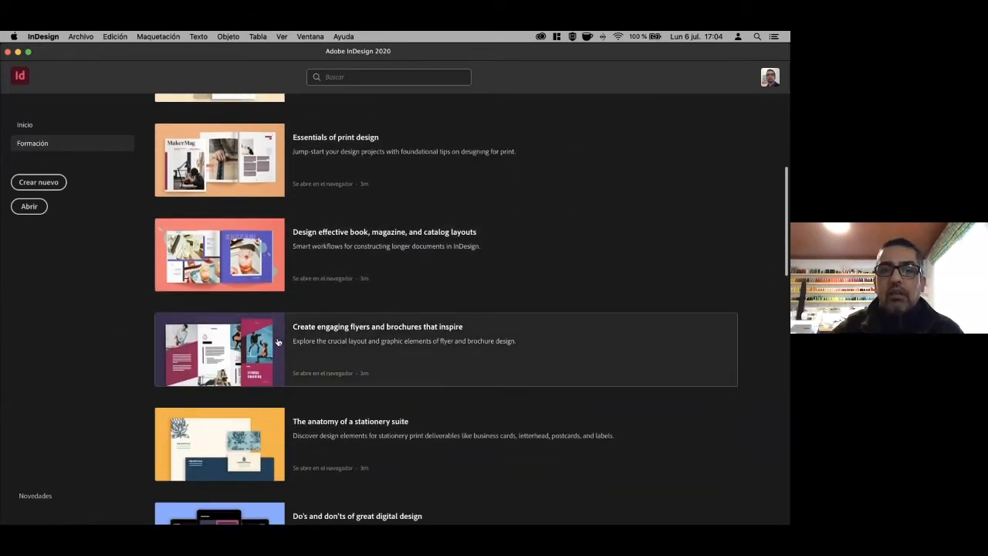
scroll(278, 342, down, 2)
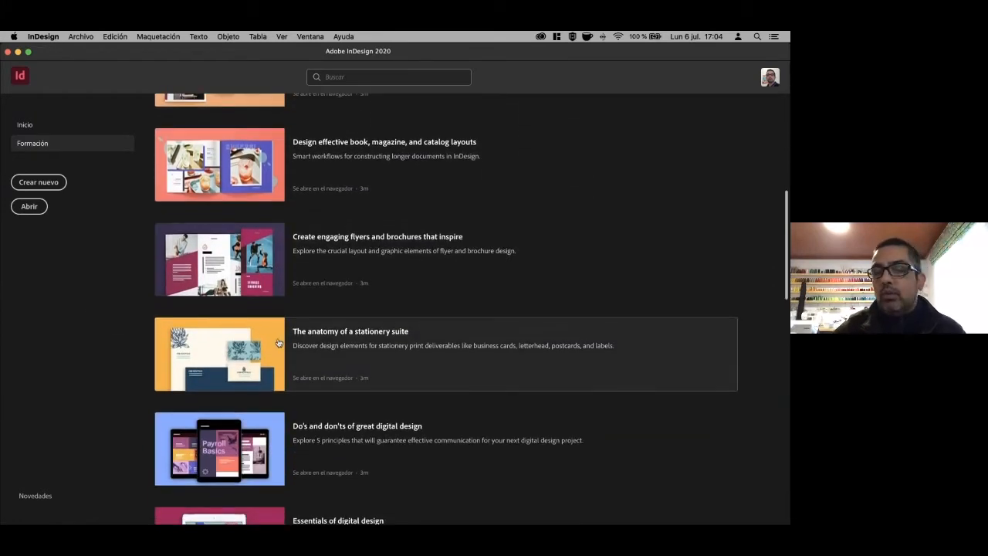
scroll(278, 342, down, 2)
scroll(278, 342, down, 1)
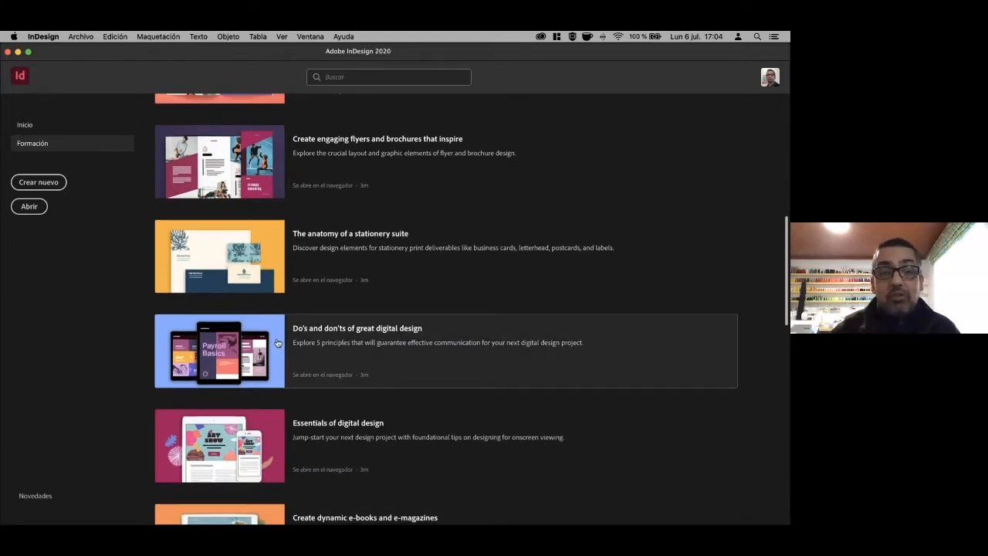
scroll(278, 342, down, 3)
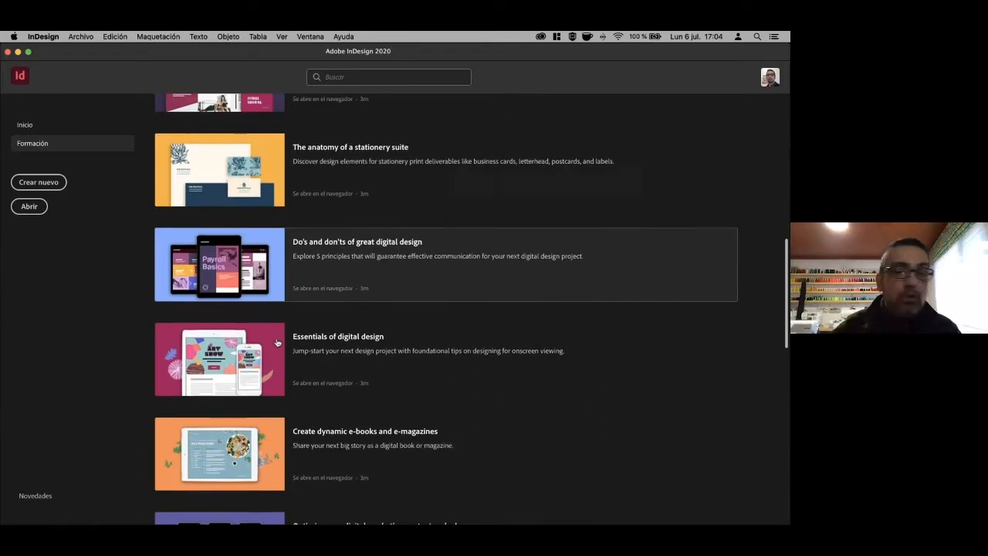
scroll(278, 342, down, 3)
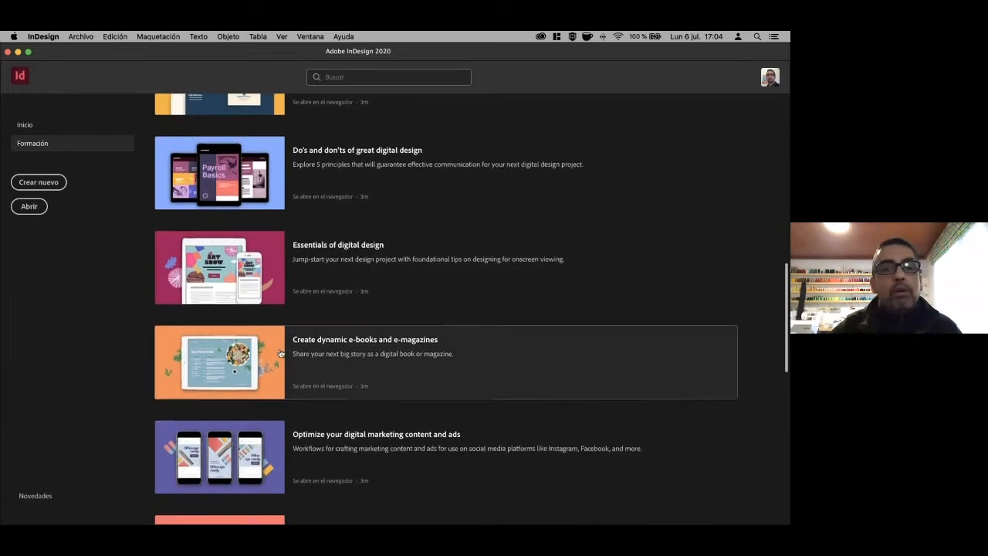
scroll(279, 352, down, 2)
scroll(280, 353, down, 1)
scroll(116, 276, up, 2)
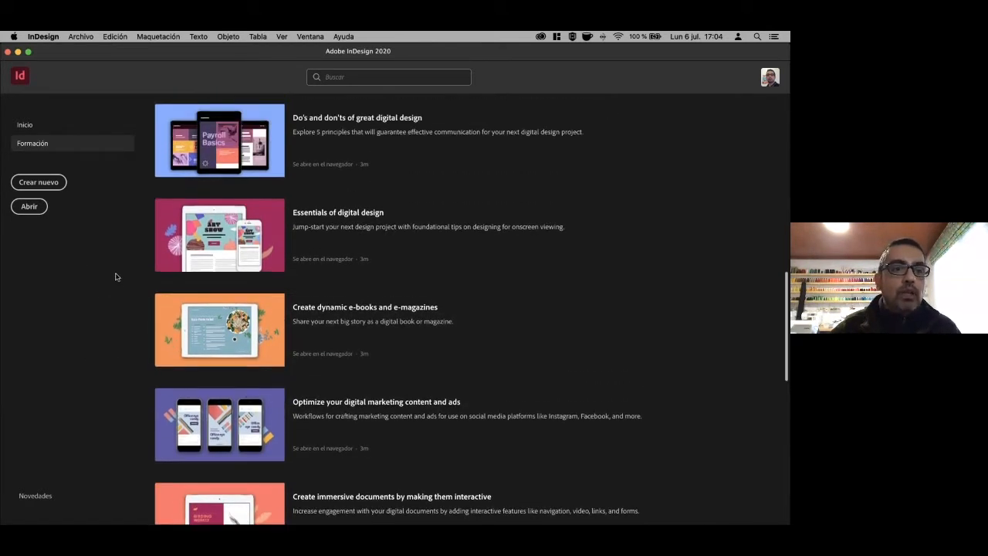
View the Novedades overview of new features, close it and return to the Inicio screen.
click(34, 496)
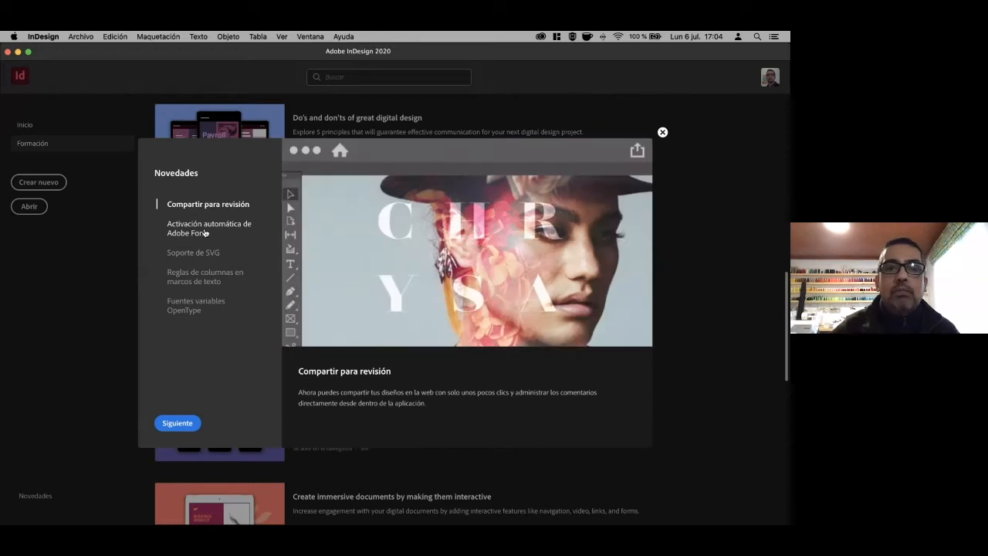
click(662, 133)
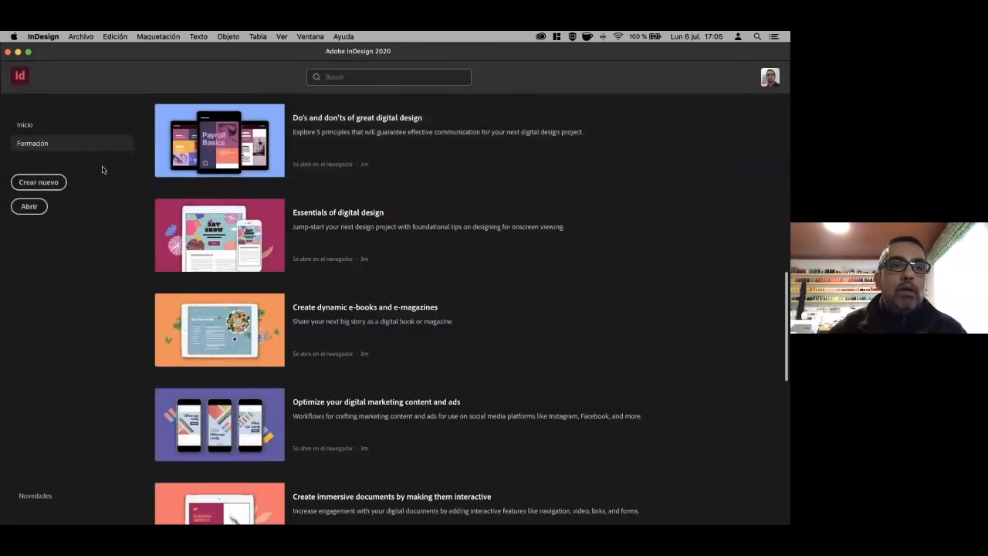
click(32, 128)
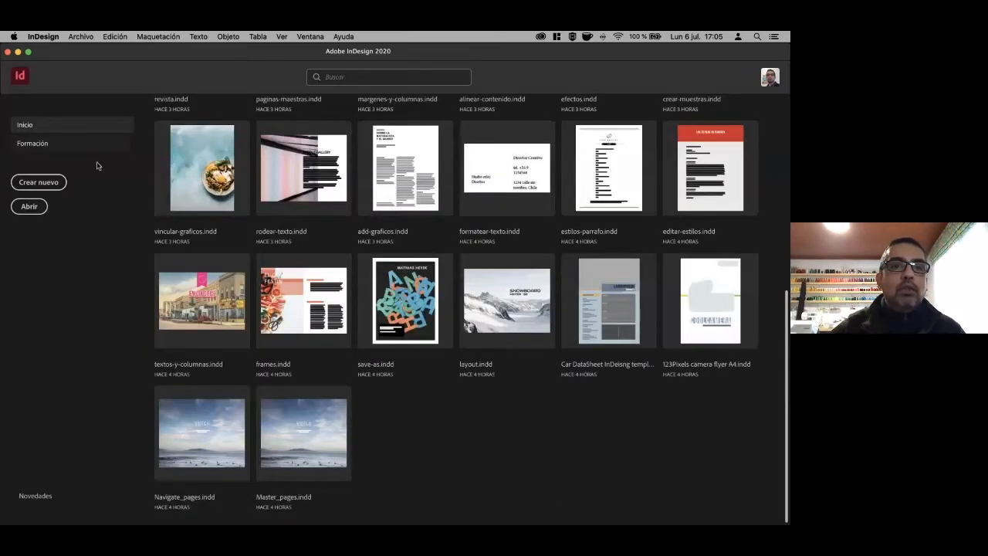
scroll(337, 266, up, 5)
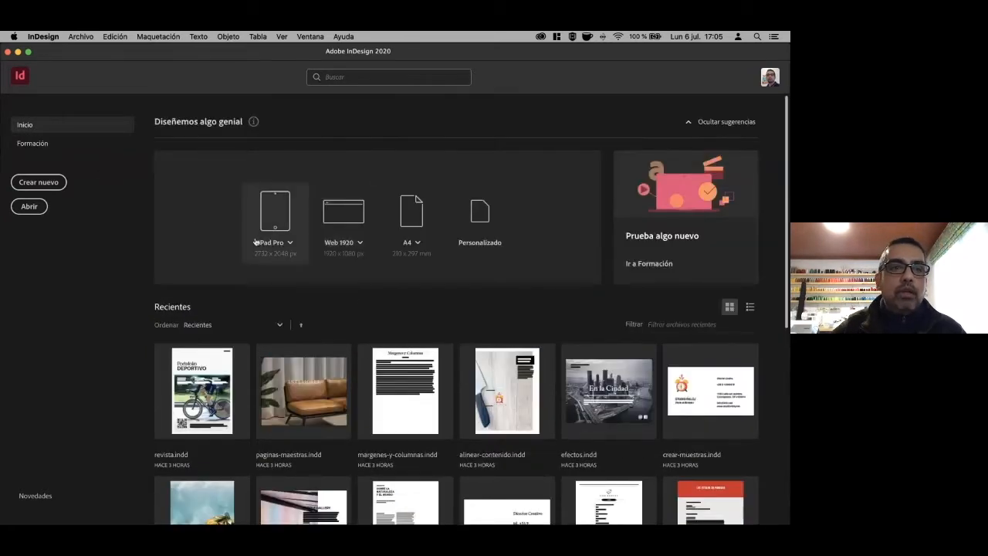
Start a new document and compare the print, web and mobile preset categories, settling on the print presets.
click(44, 186)
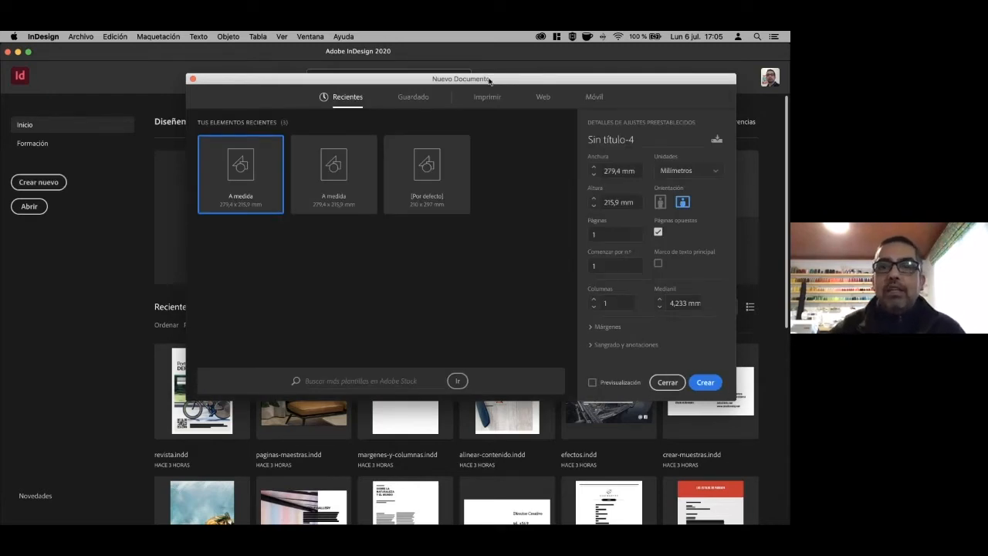
drag(496, 83, 411, 116)
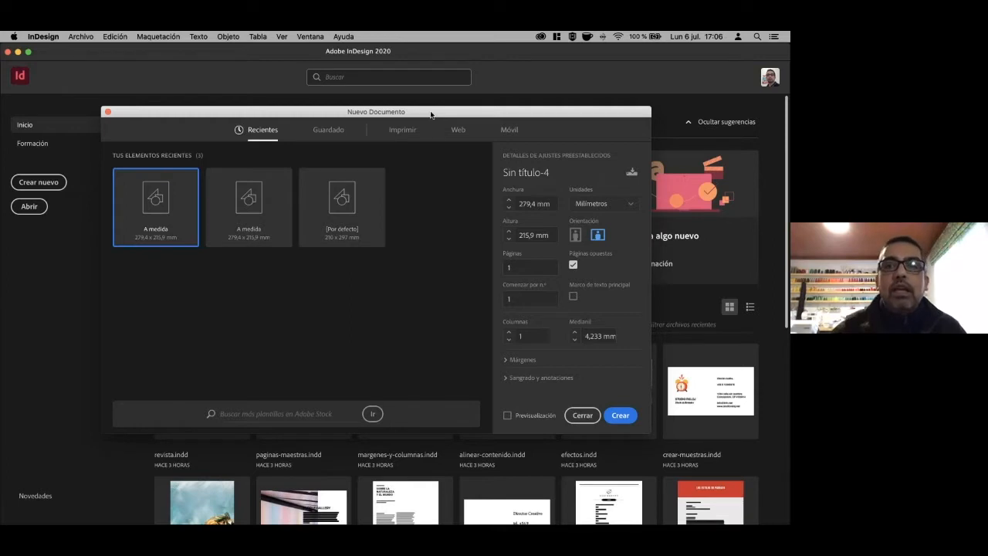
drag(430, 115, 403, 118)
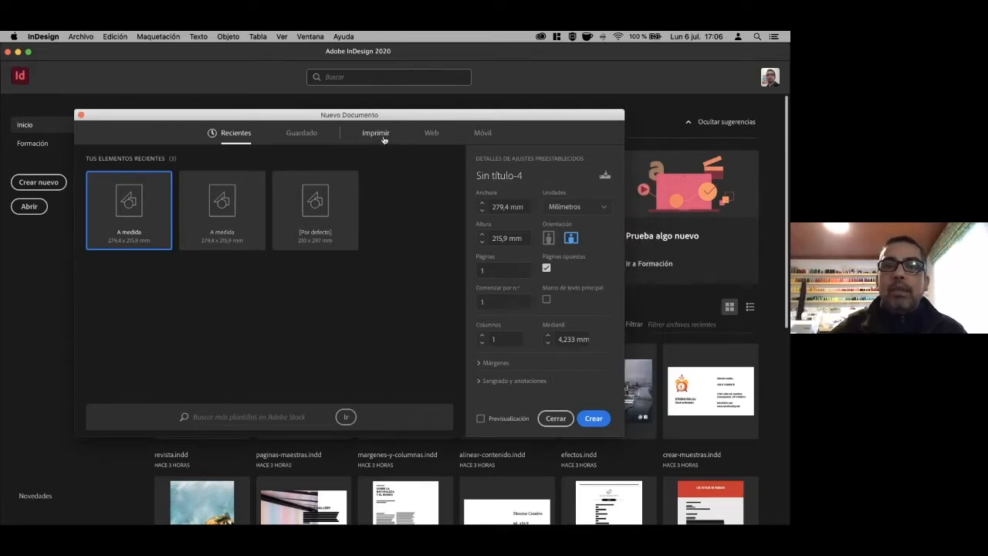
click(383, 137)
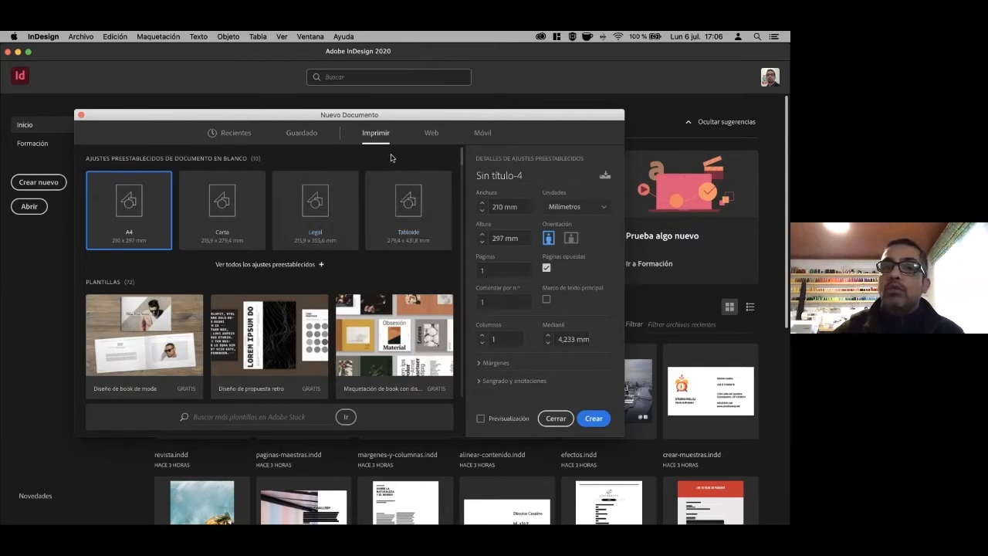
click(434, 136)
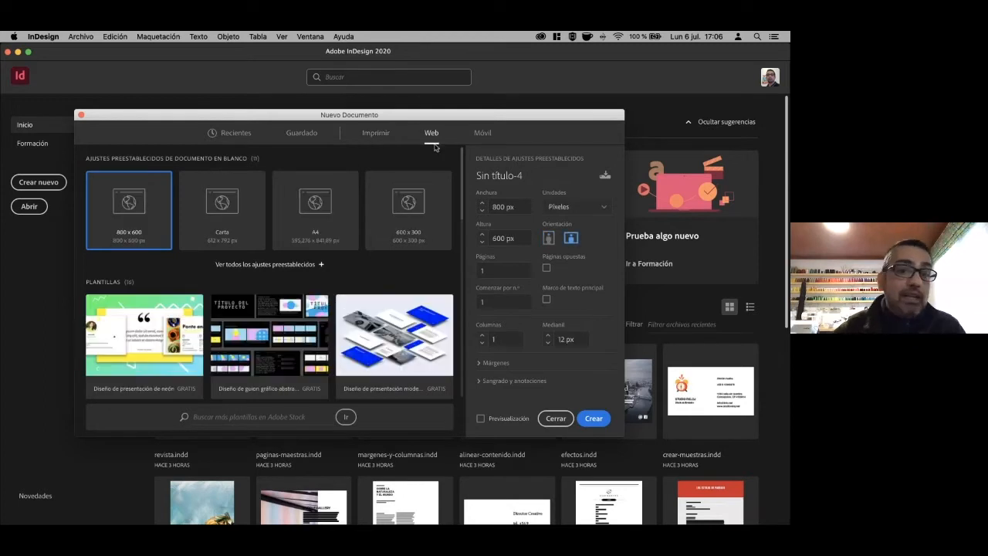
click(485, 137)
click(380, 135)
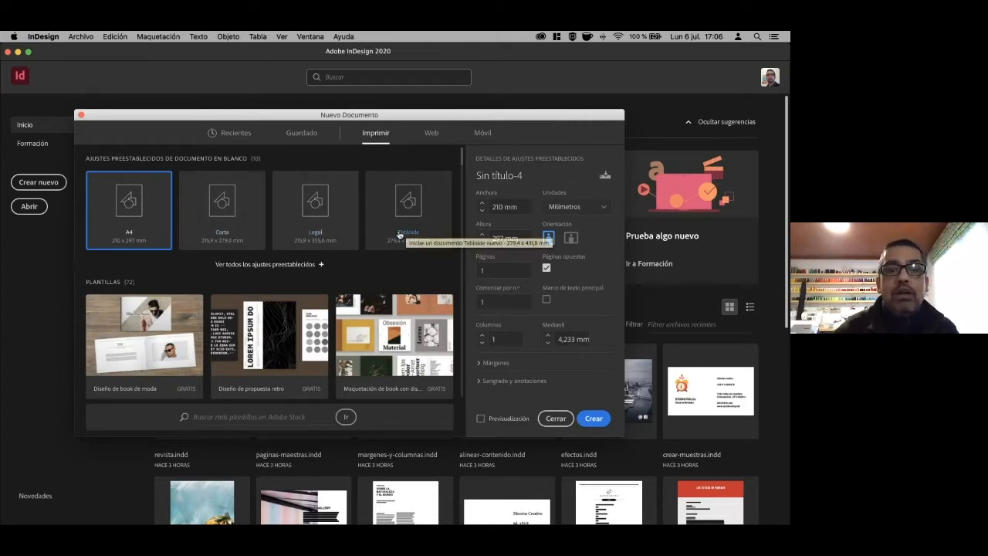
Browse the print templates and review the measurement units available for the new document, keeping millimetres.
scroll(400, 234, down, 3)
scroll(398, 247, down, 6)
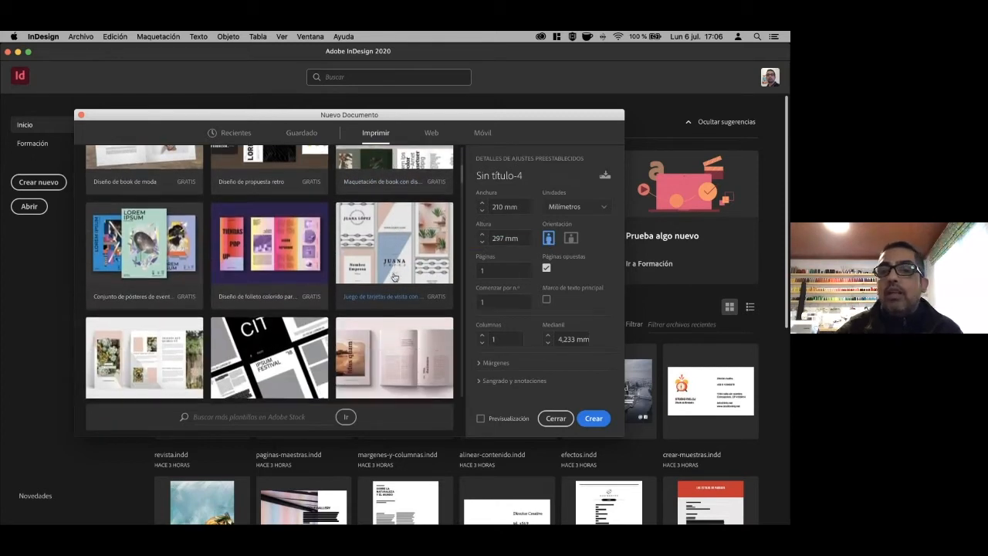
scroll(396, 270, down, 3)
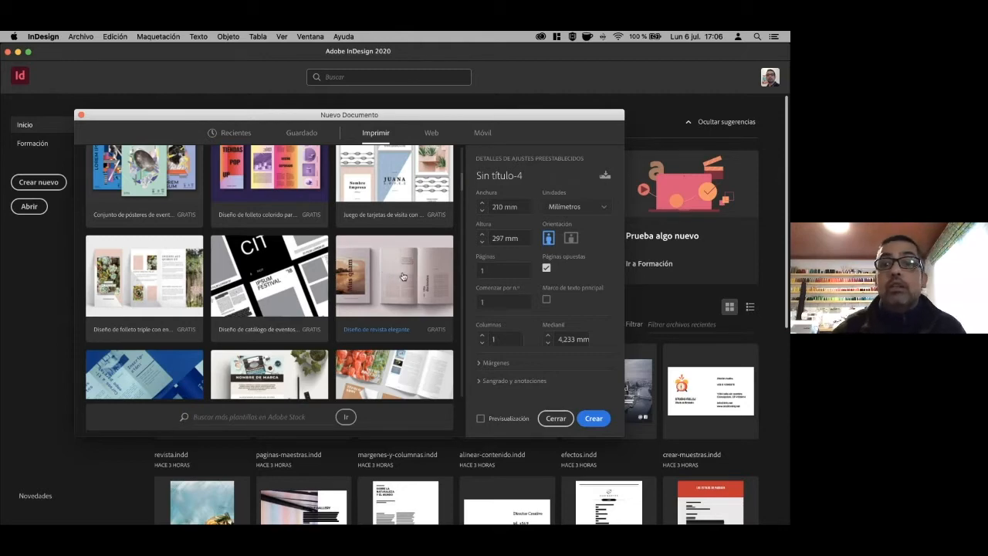
scroll(407, 277, down, 5)
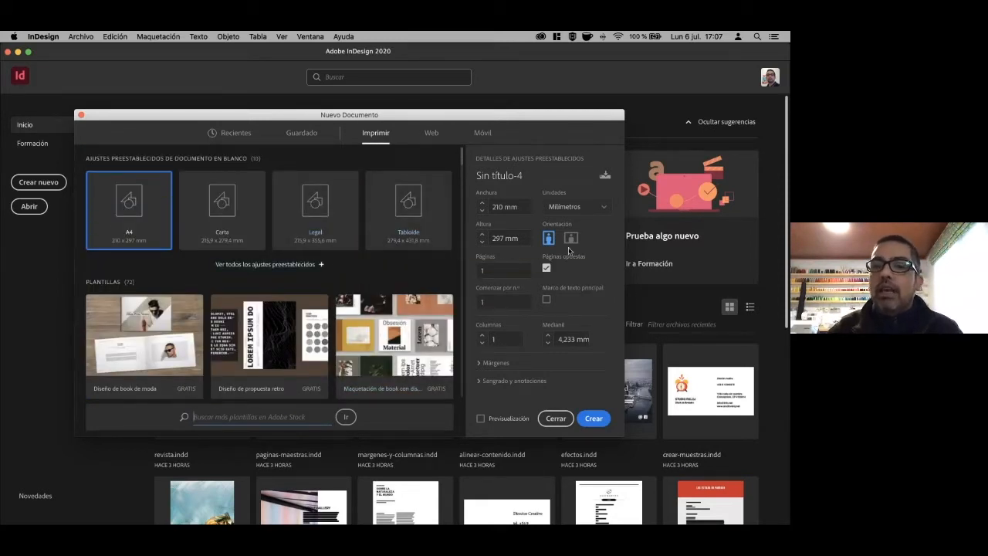
drag(525, 116, 517, 100)
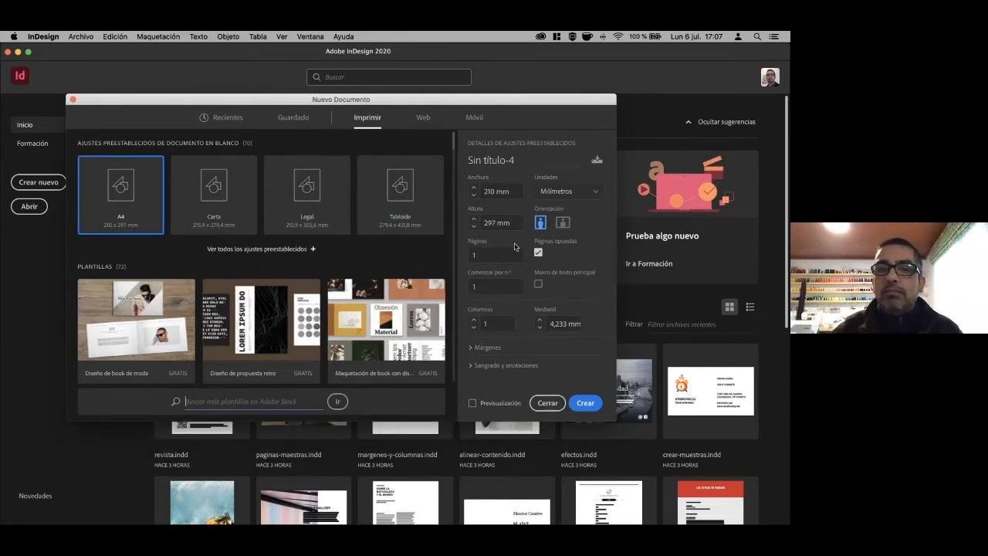
click(594, 195)
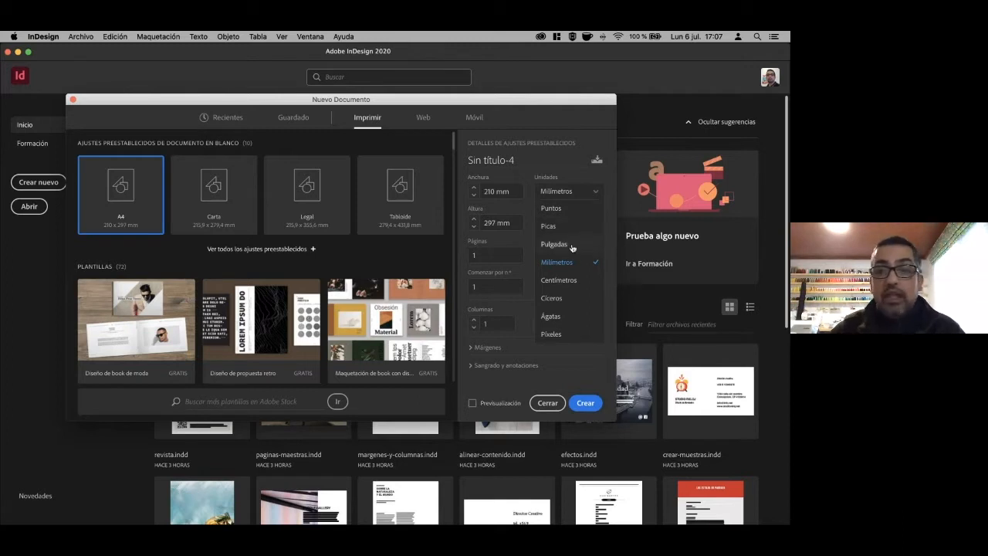
click(548, 160)
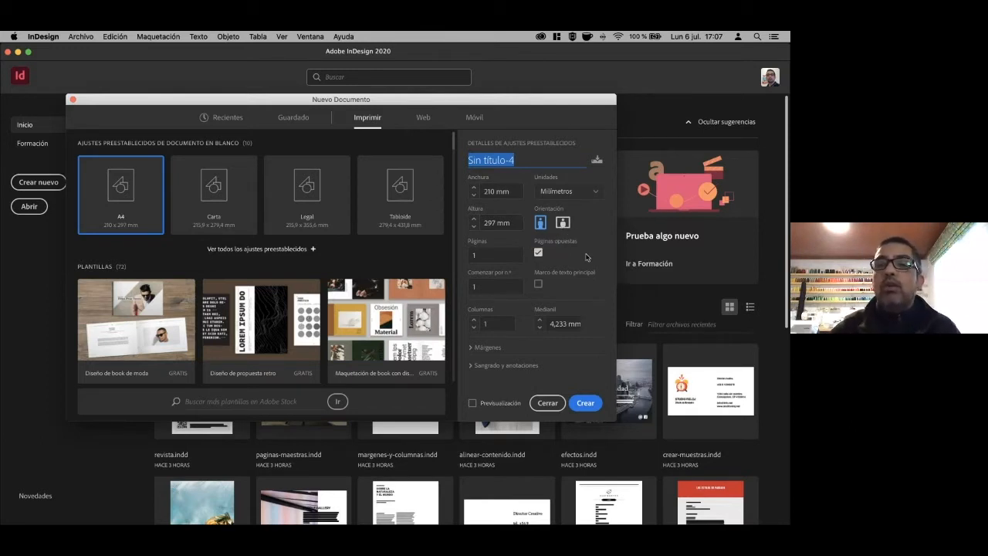
Turn off facing pages for the new document and set its starting page number to 4.
click(538, 255)
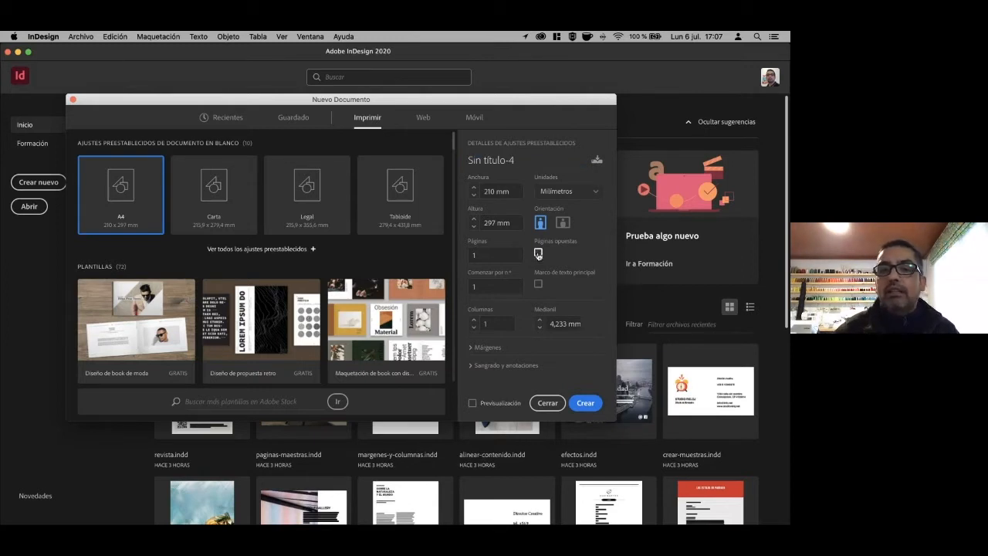
click(497, 254)
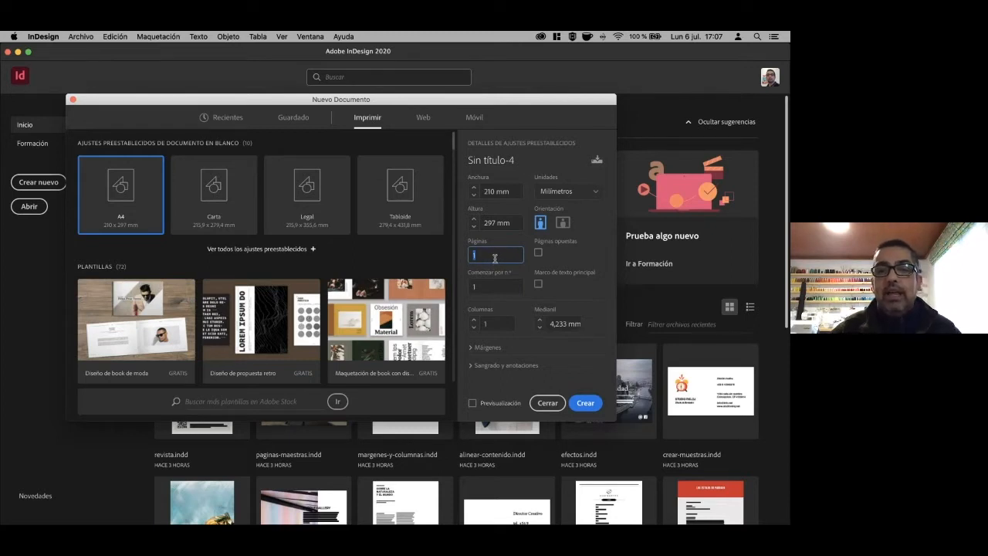
click(494, 287)
text(4)
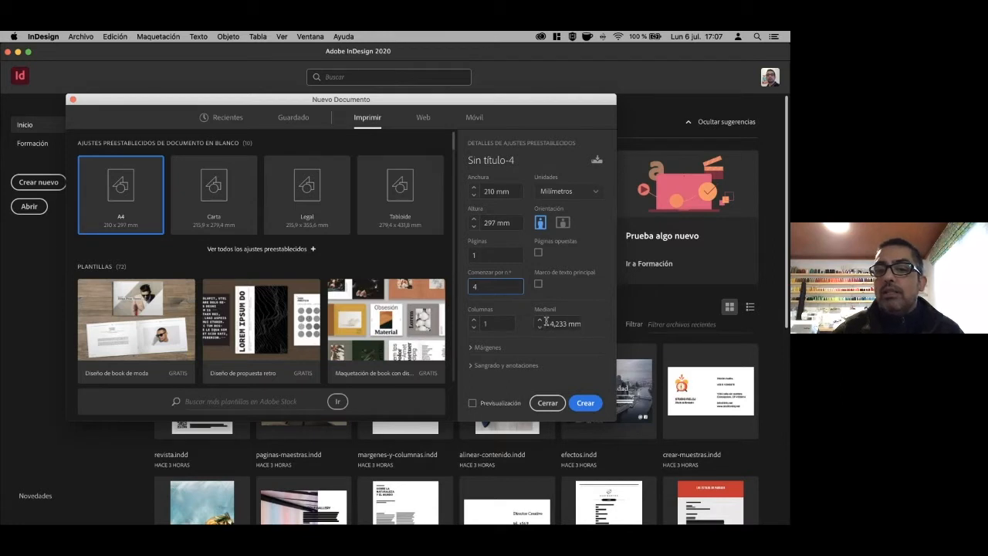
Set all four document margins to 20 mm and unlink their values from each other.
click(480, 348)
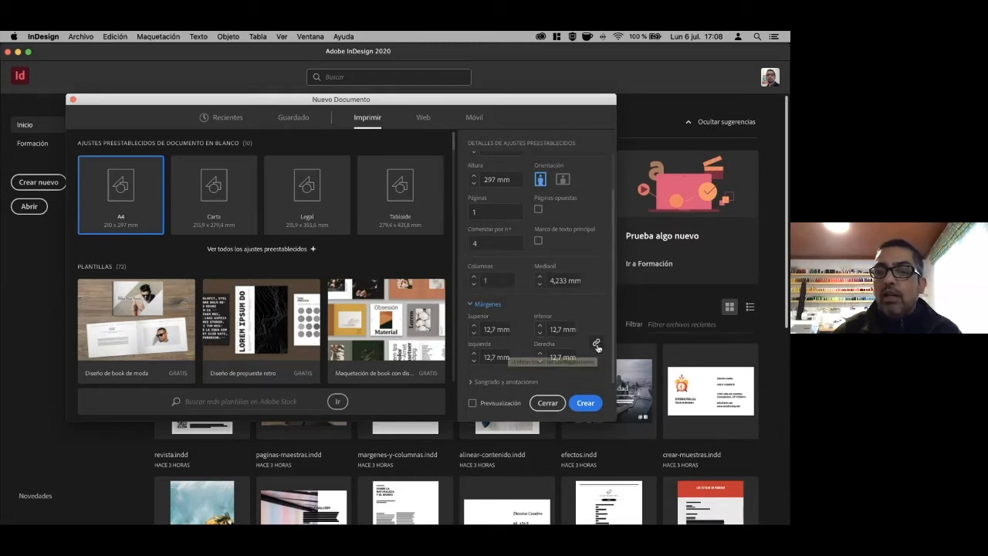
click(551, 329)
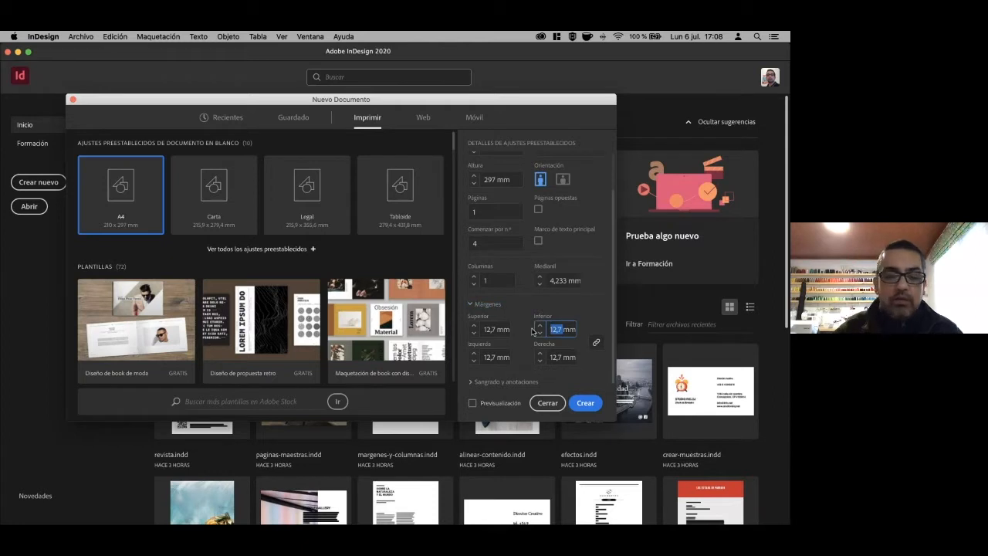
text(20)
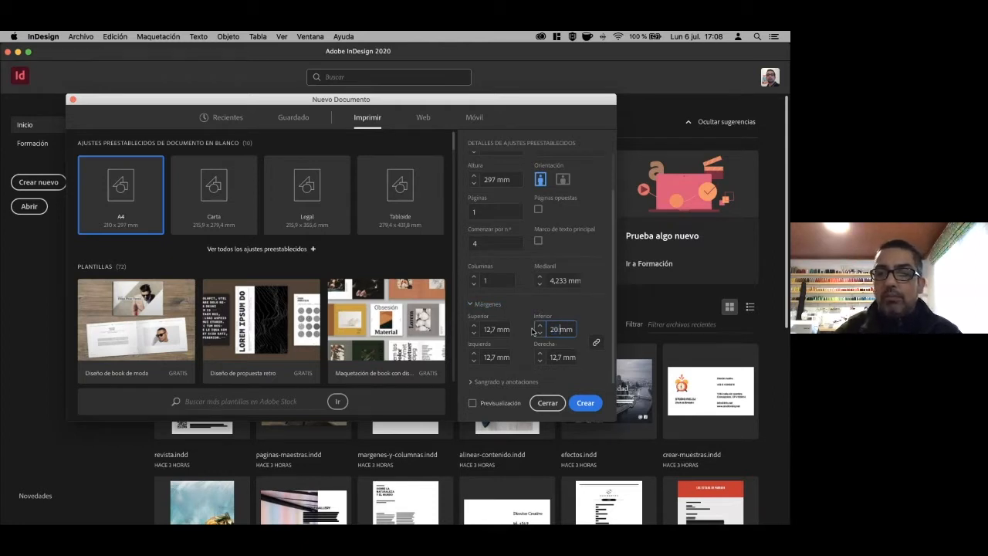
click(554, 358)
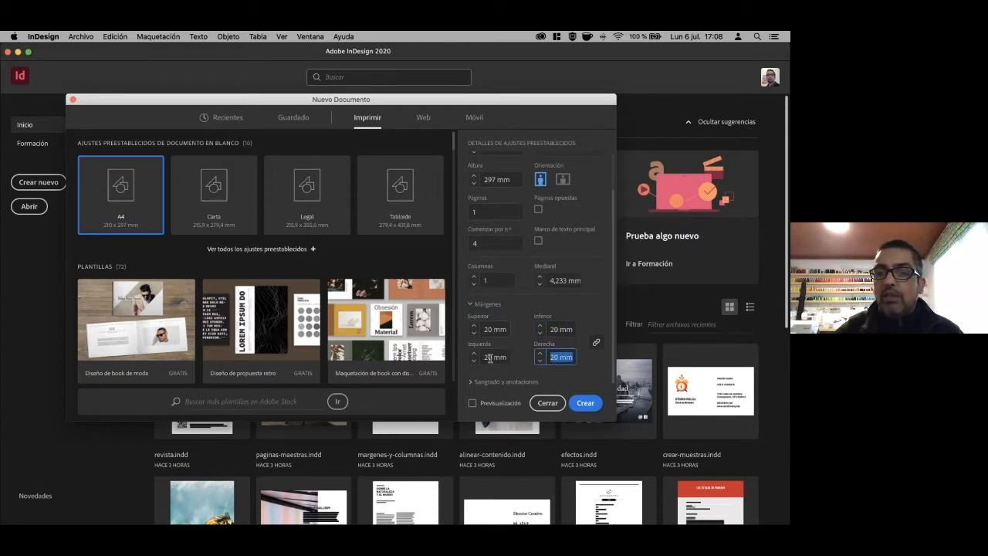
click(596, 343)
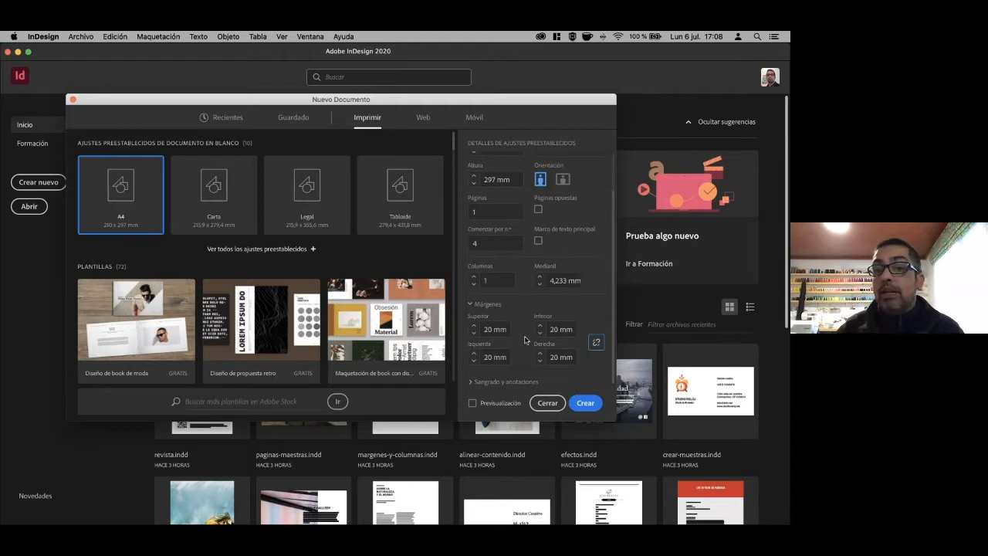
Examine the bleed and slug settings of the new document.
click(471, 382)
scroll(482, 340, down, 5)
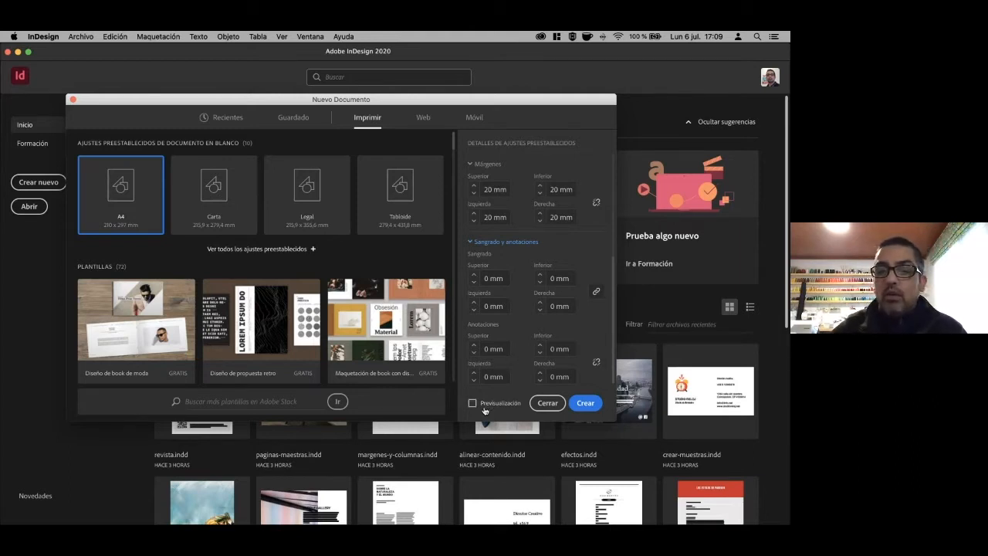
scroll(529, 308, up, 5)
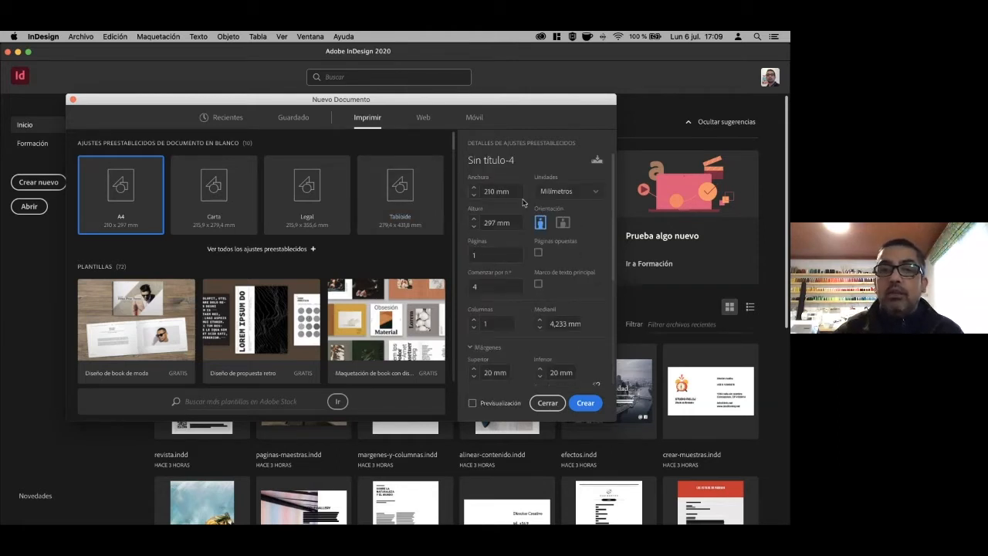
Choose the Carta preset for the new document, turn off facing pages and review its margins and bleed.
click(220, 206)
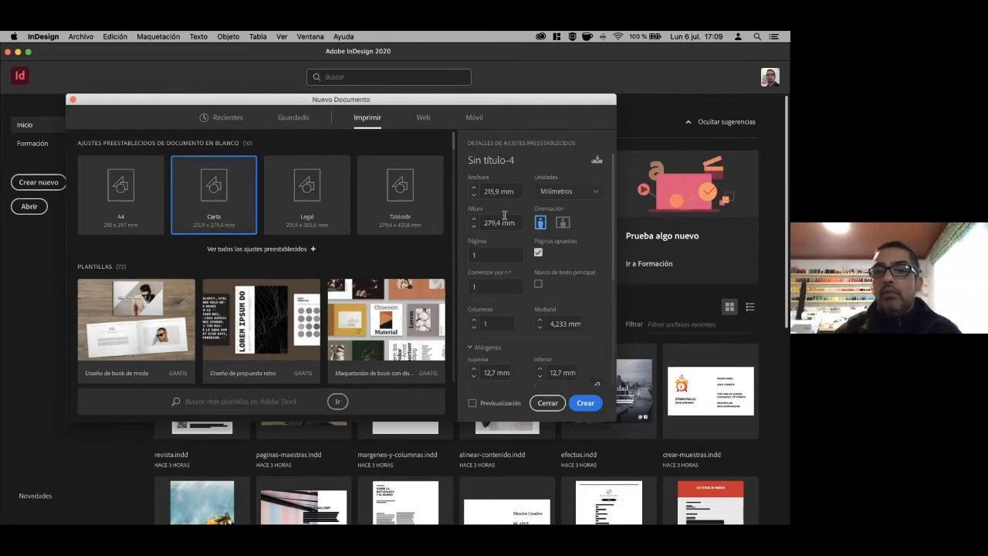
click(539, 254)
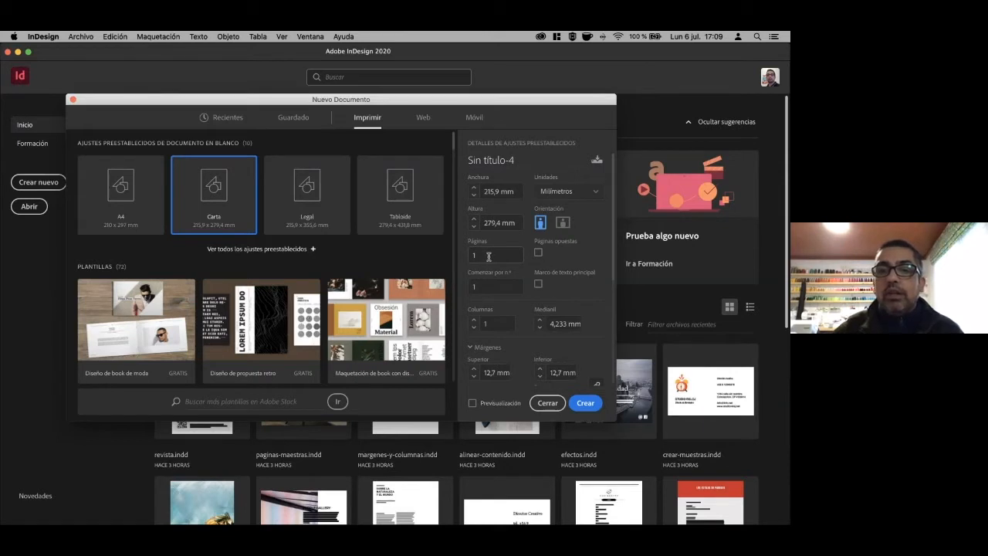
scroll(562, 283, down, 2)
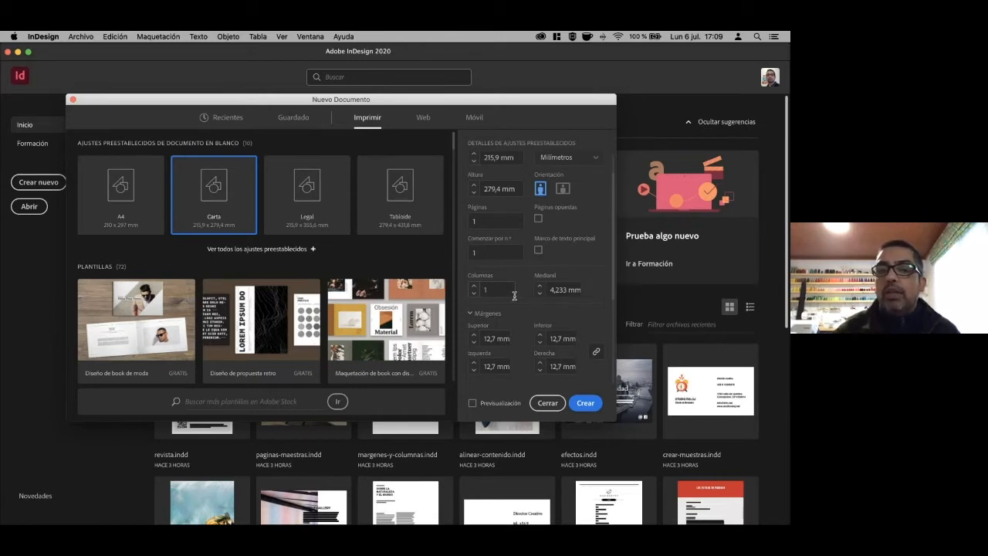
scroll(501, 297, down, 5)
scroll(508, 300, down, 1)
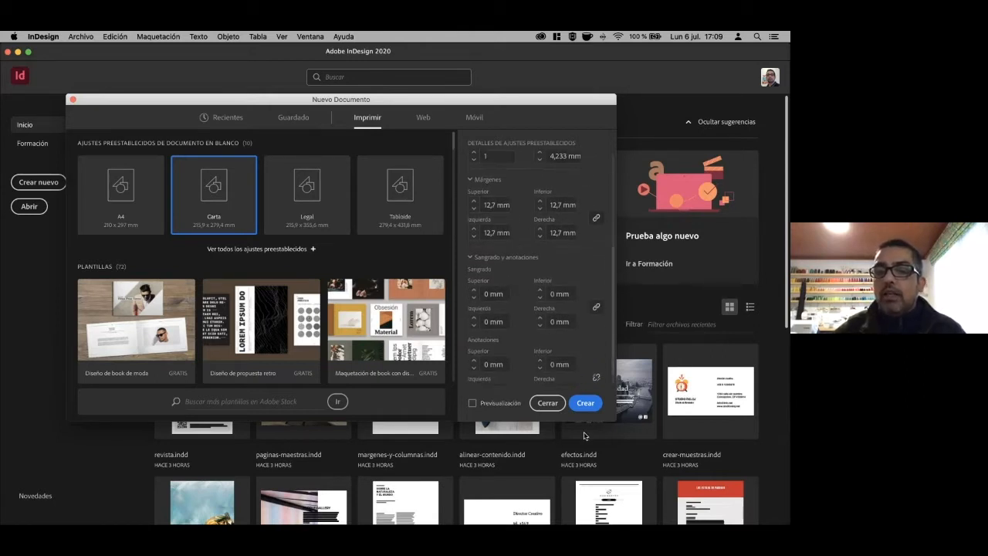
Create the Carta document with its preview turned on and collapse the Swatches panel.
click(472, 403)
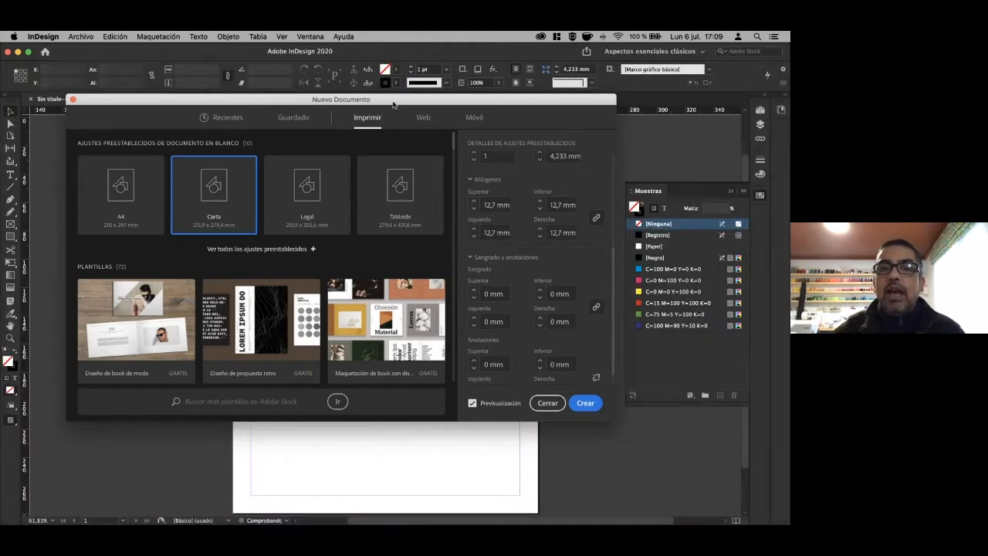
drag(393, 105, 432, 113)
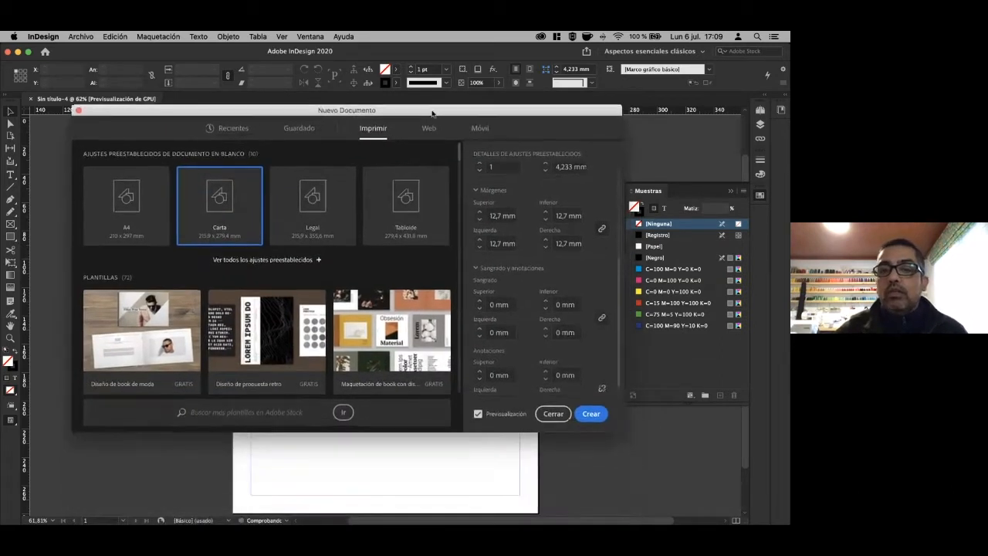
click(591, 414)
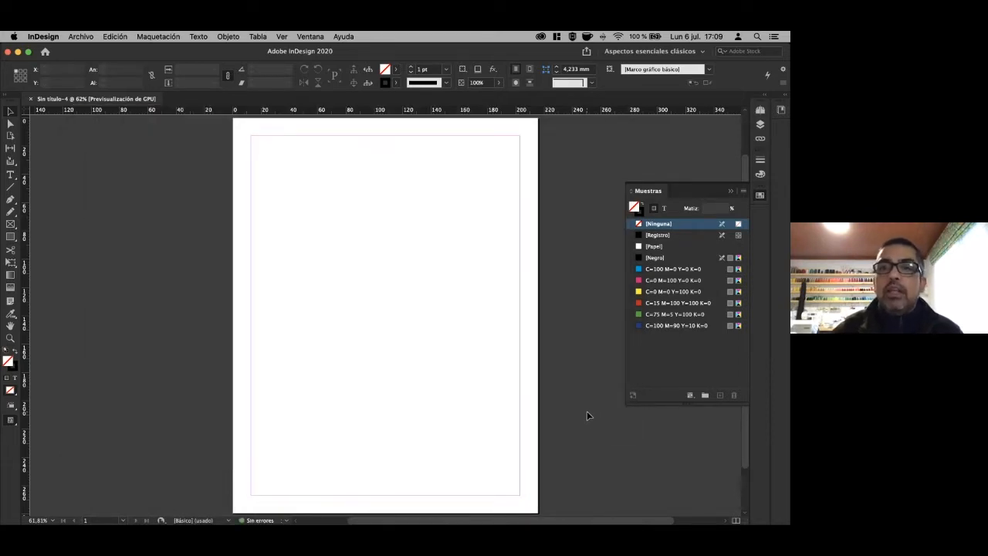
click(731, 192)
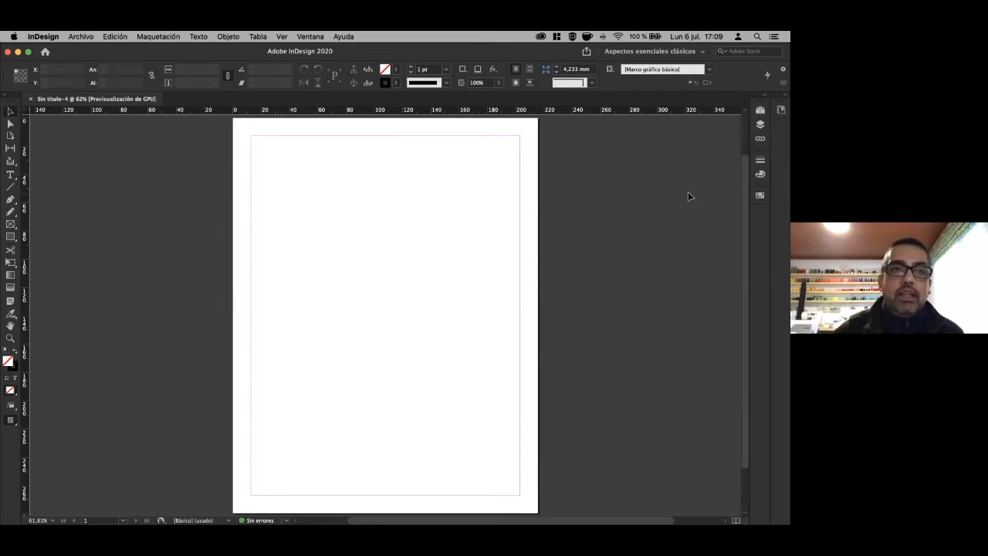
Close the document and create a 10-page Carta print document with facing pages turned off.
click(30, 99)
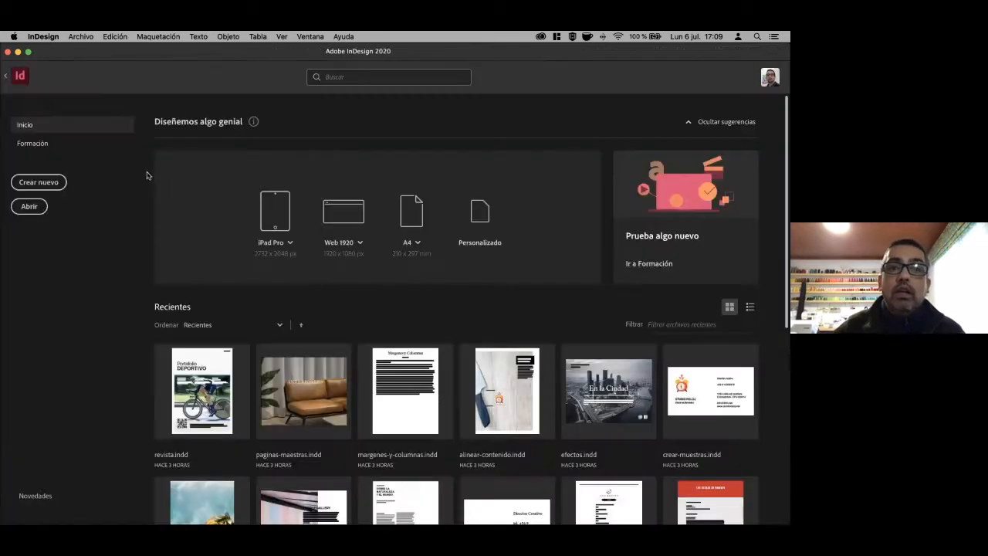
click(42, 182)
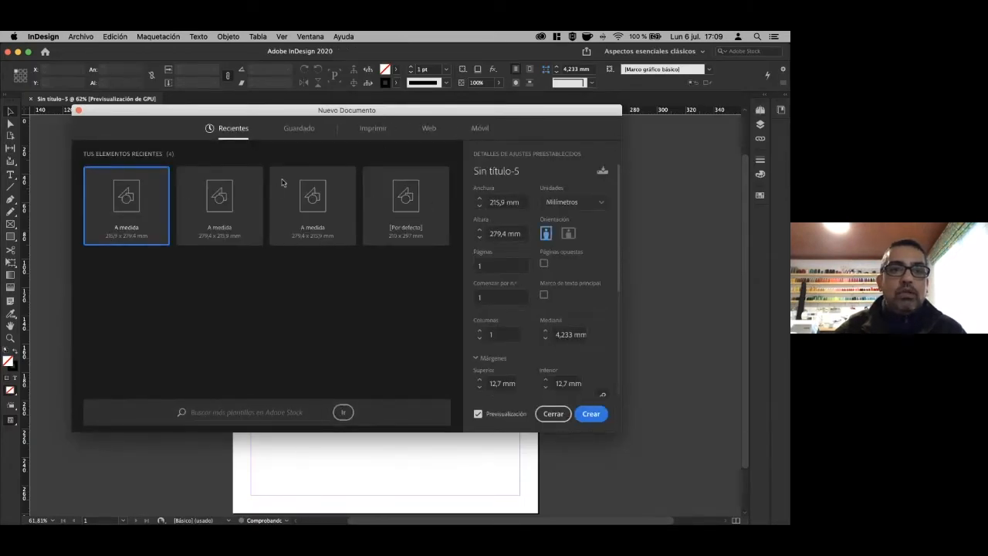
click(382, 131)
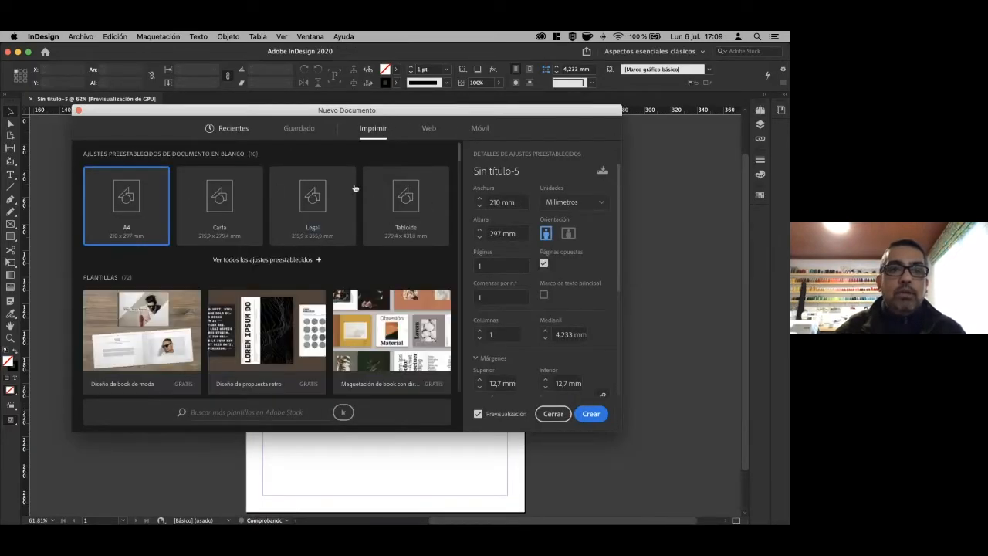
click(228, 215)
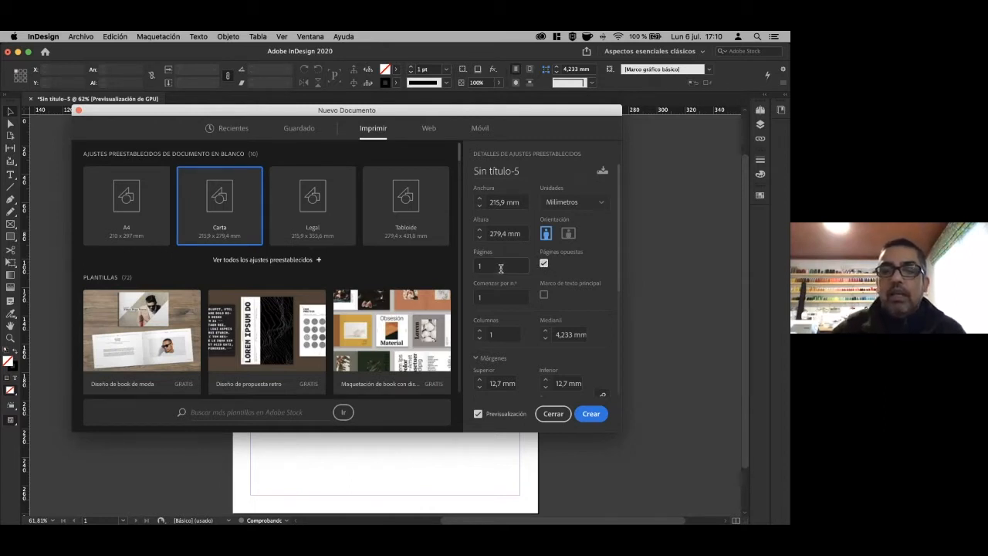
click(543, 265)
click(492, 268)
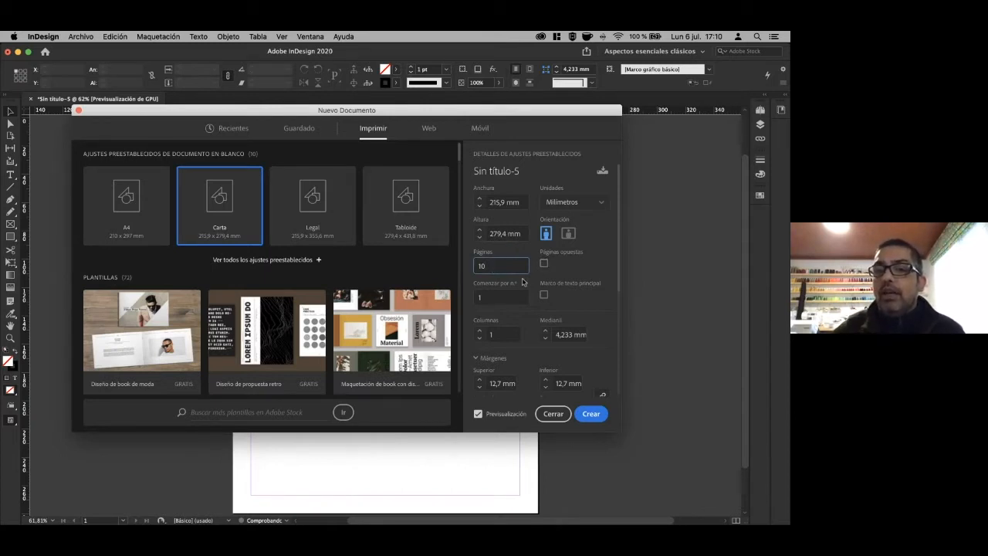
double_click(484, 266)
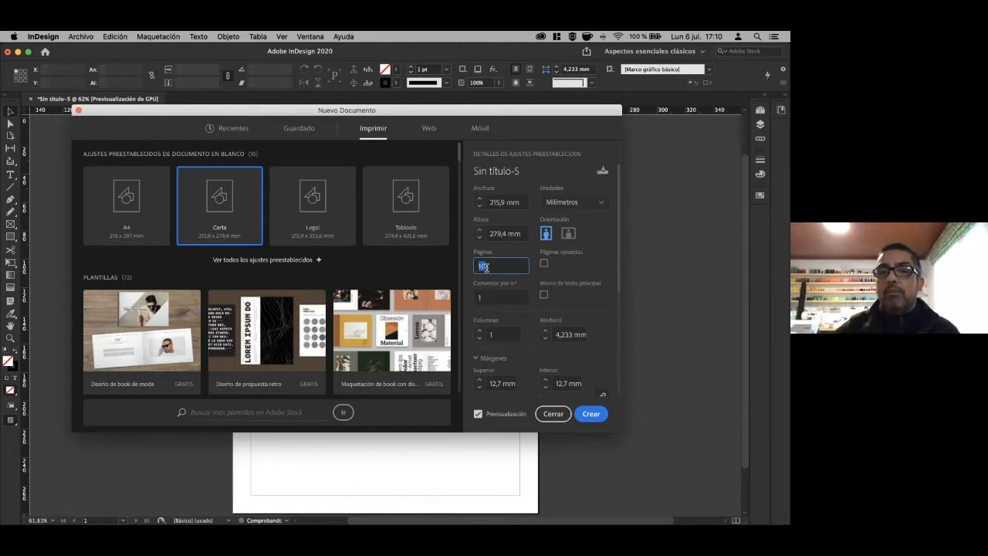
click(589, 416)
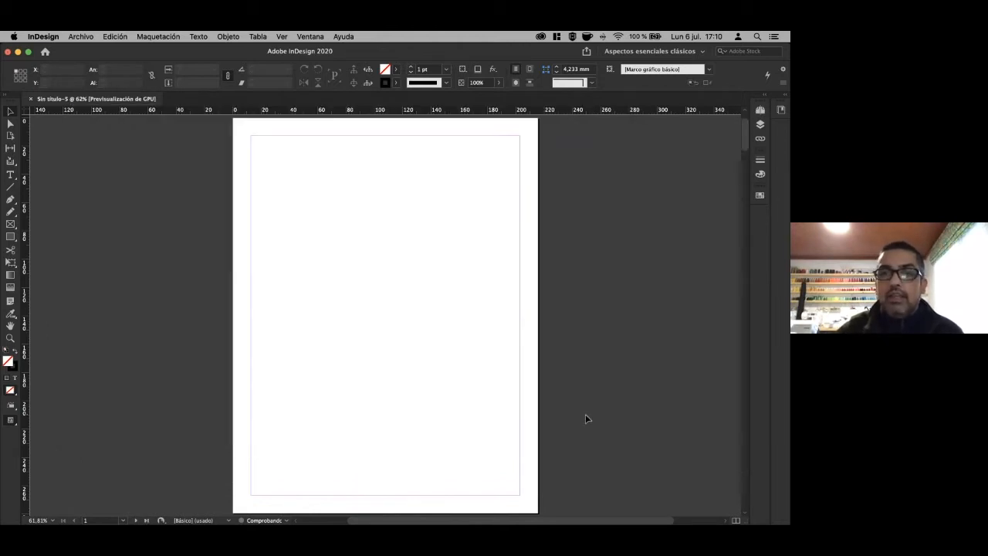
Zoom out to examine how all the single pages of the document are arranged.
key(z)
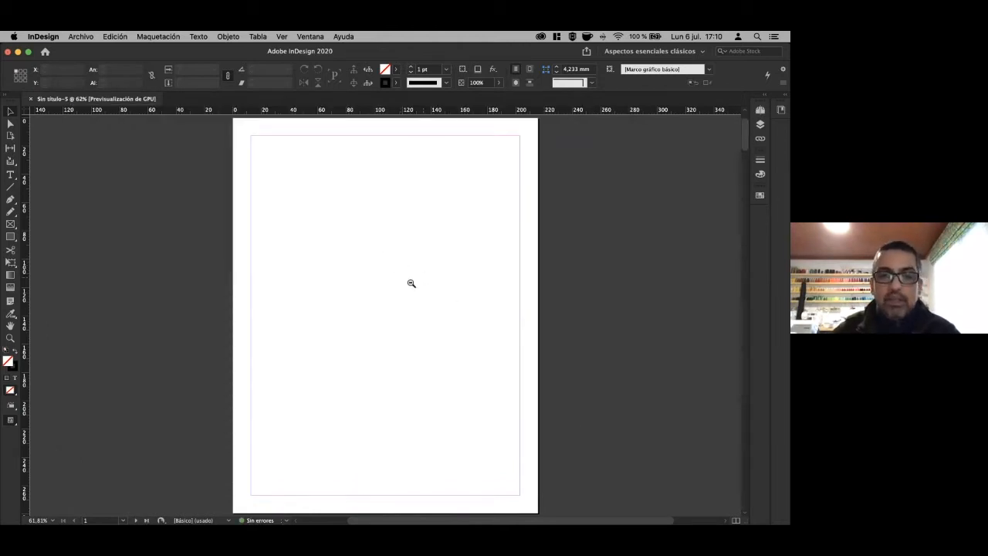
alt+click(402, 290)
alt+click(399, 293)
alt+click(400, 298)
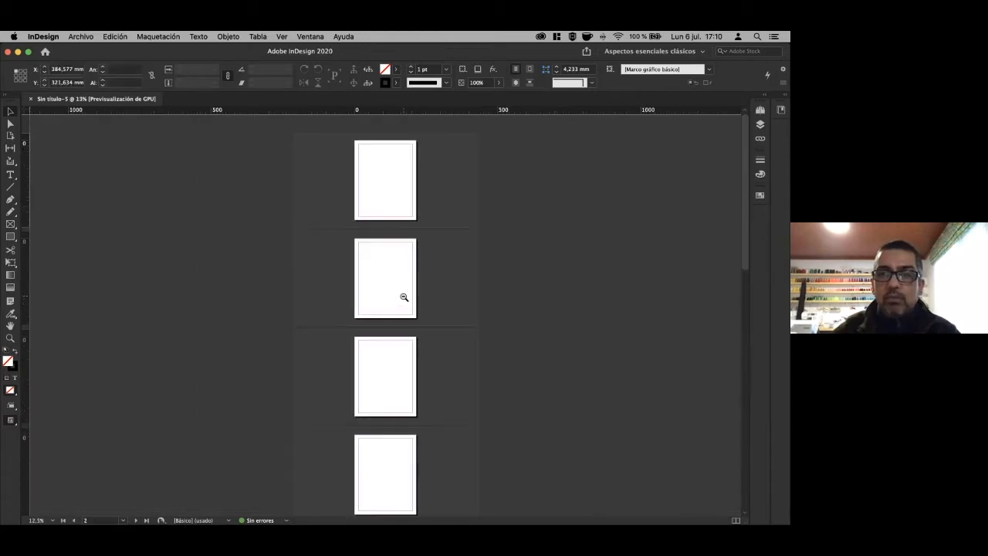
alt+click(403, 297)
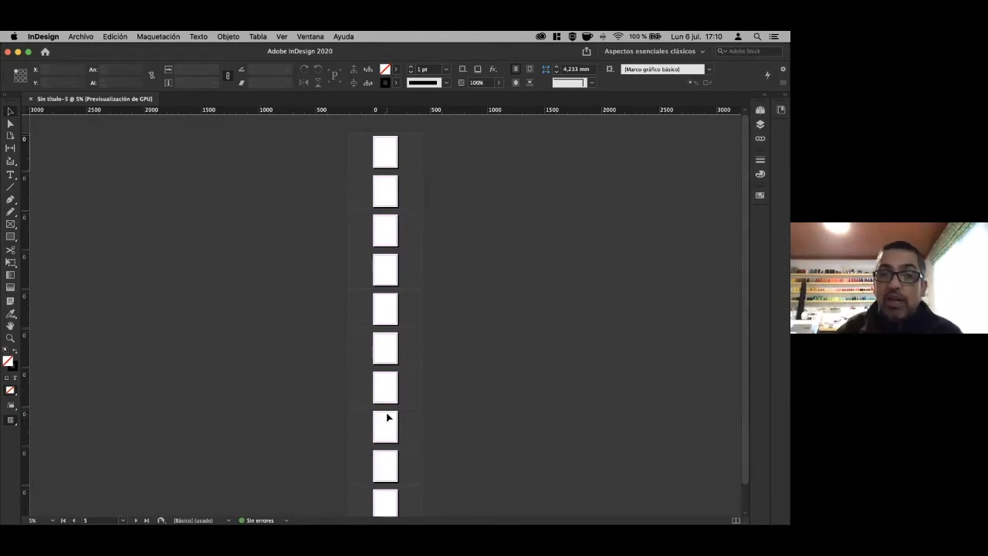
Close the document and create a 10-page Carta print document with facing pages left on.
click(30, 99)
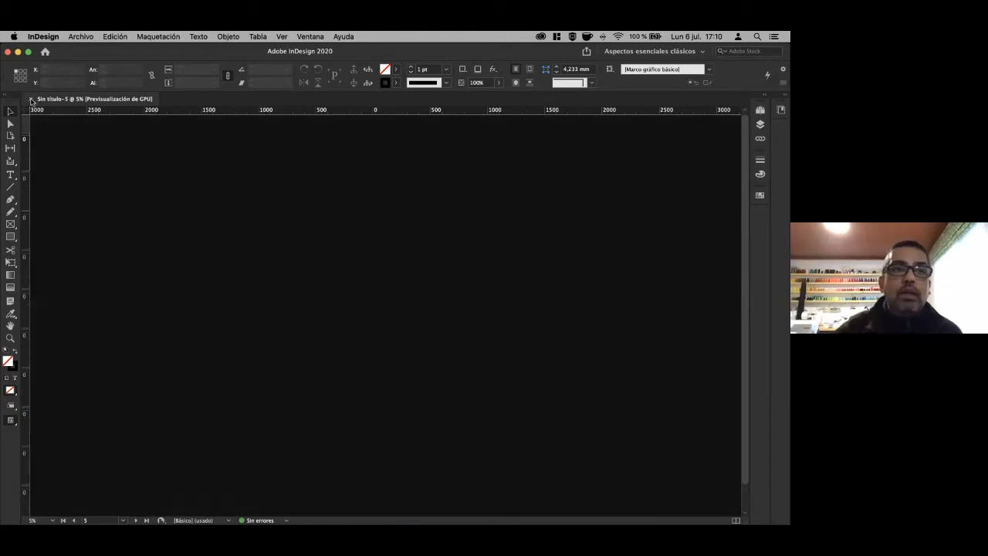
mouse_move(89, 47)
click(233, 51)
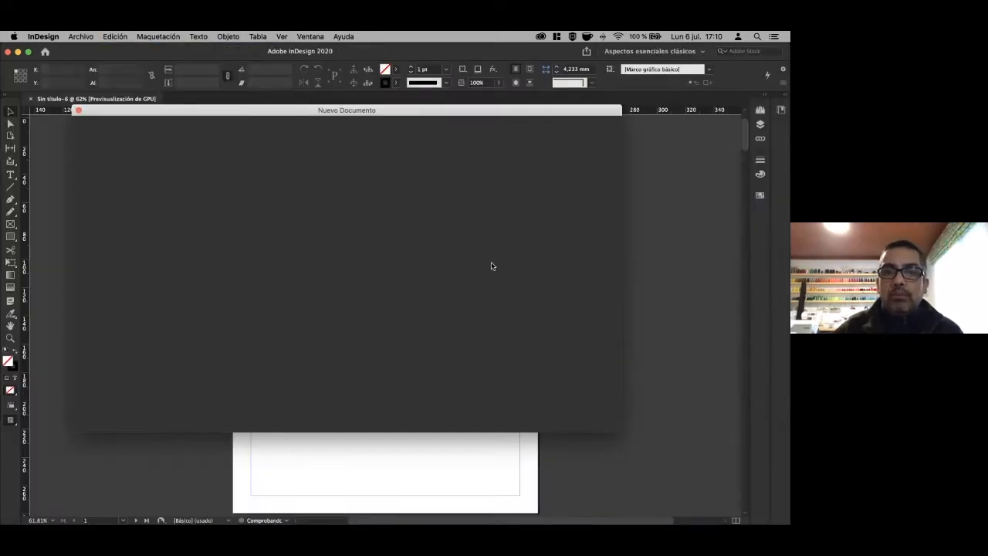
click(360, 133)
click(225, 218)
click(500, 266)
double_click(498, 267)
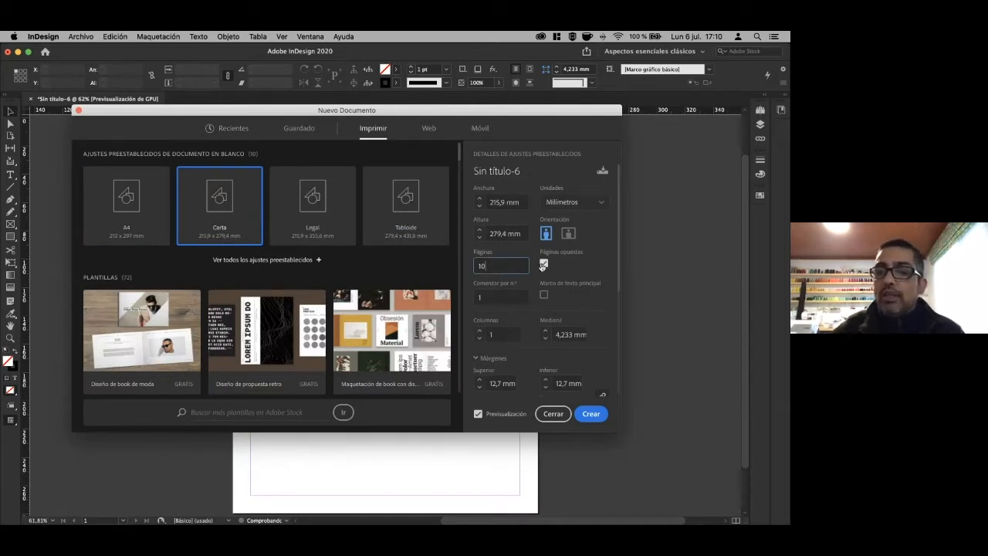
click(589, 415)
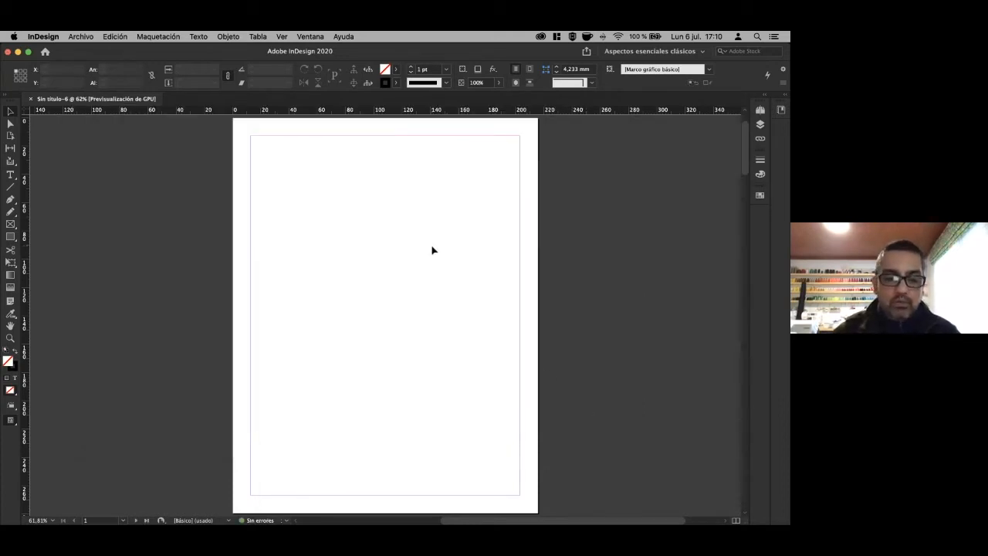
Zoom out to examine how the facing pages are arranged in spreads.
alt+click(446, 254)
alt+click(445, 254)
alt+click(444, 254)
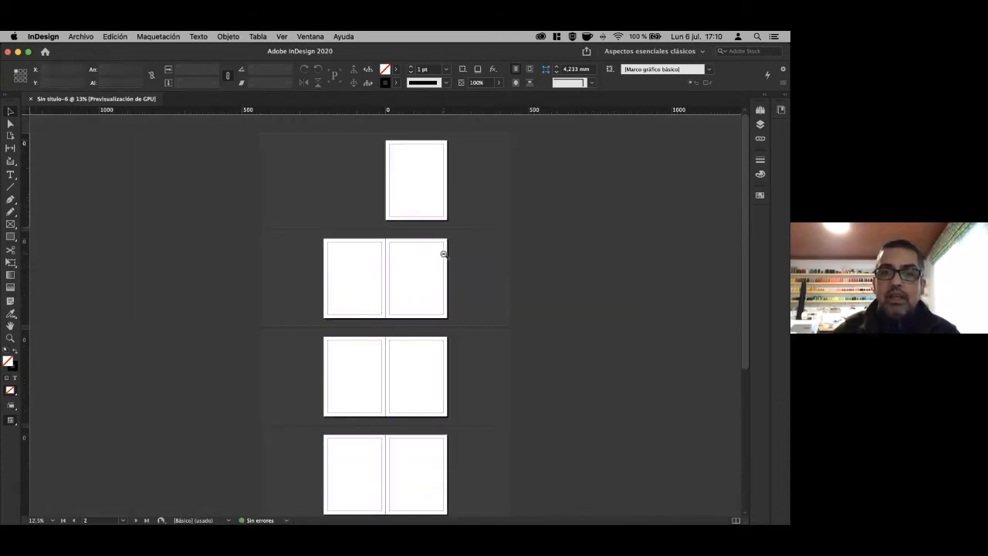
alt+click(444, 254)
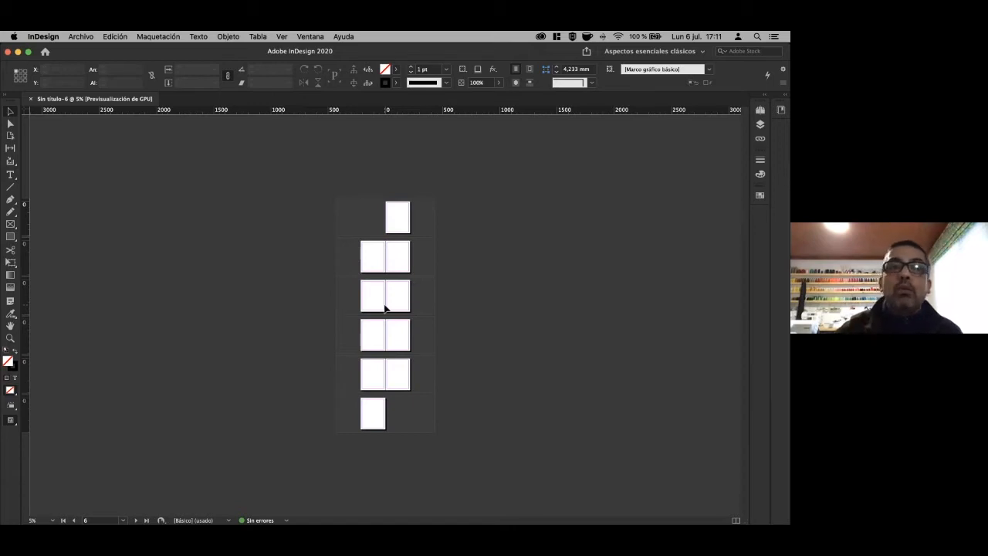
Close the document and set up another new Carta print document with facing pages turned off.
click(31, 98)
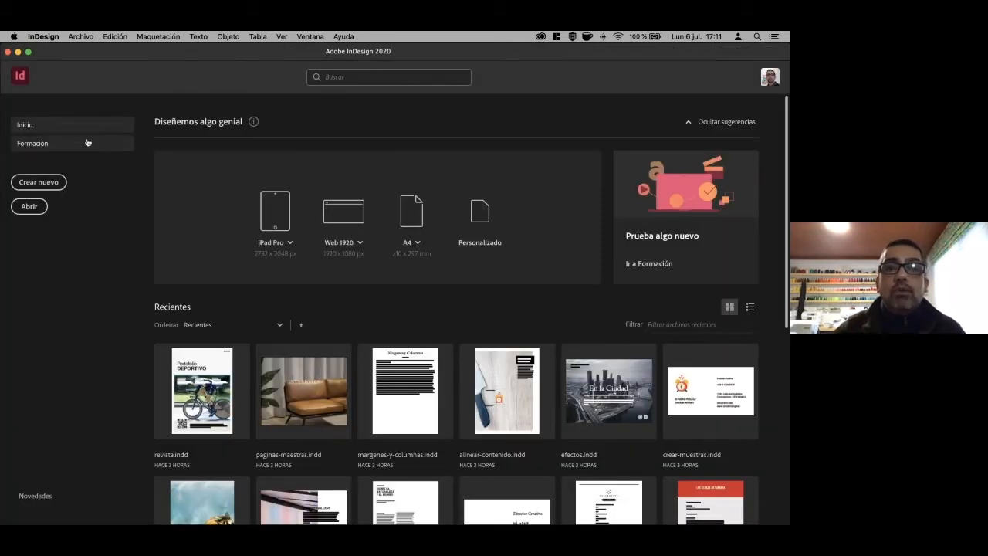
click(38, 182)
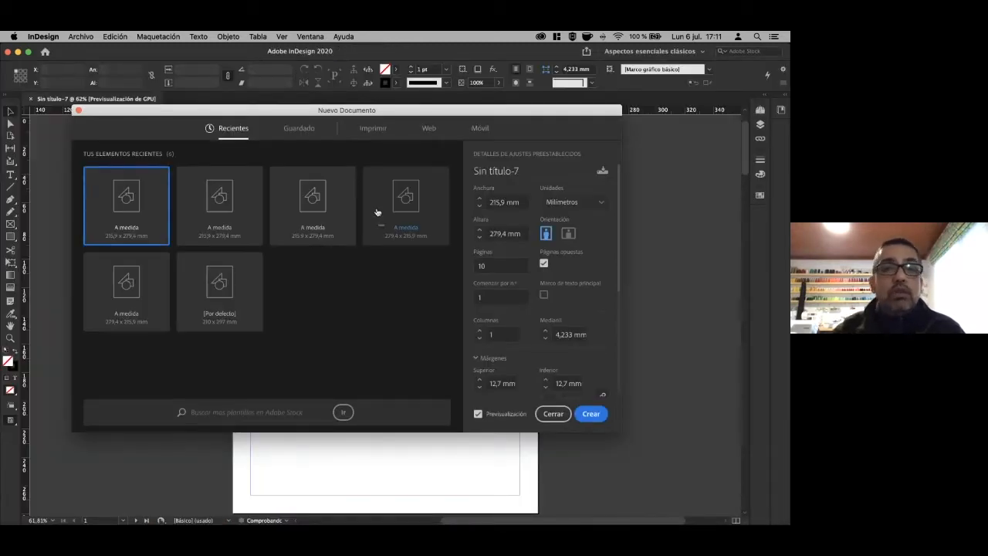
click(374, 128)
click(232, 210)
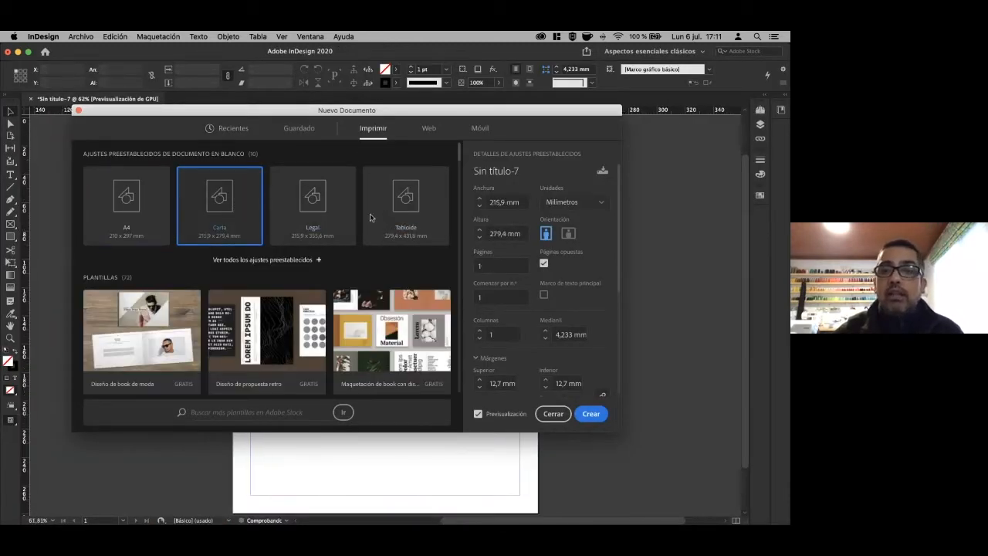
click(543, 263)
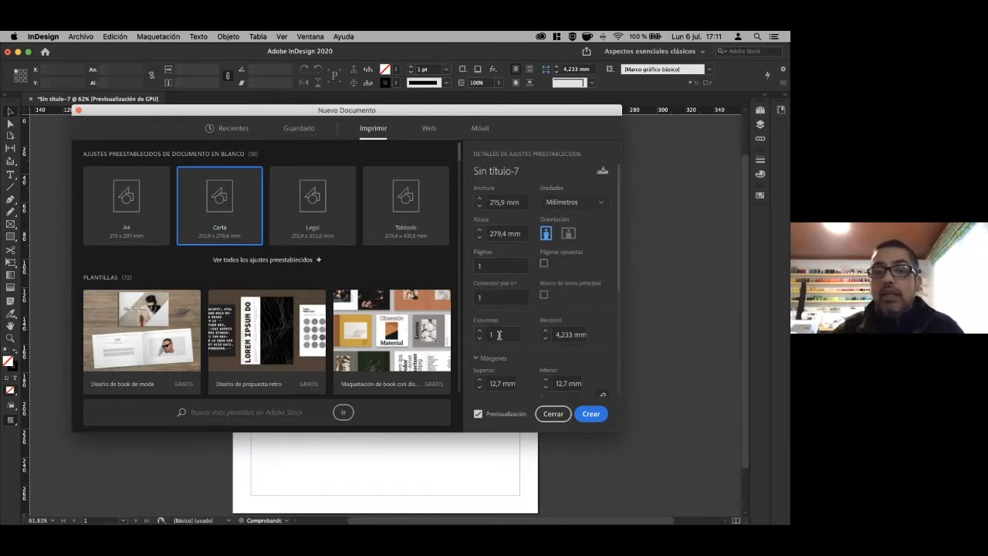
Set the new document to 2 columns with a 10 mm gutter, keeping the page preview in sight.
click(480, 331)
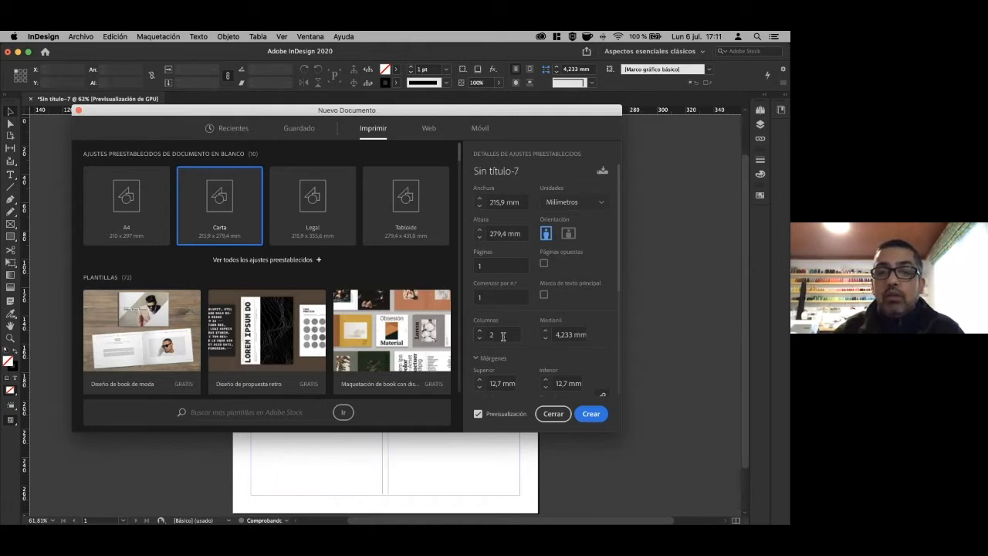
drag(571, 337, 536, 337)
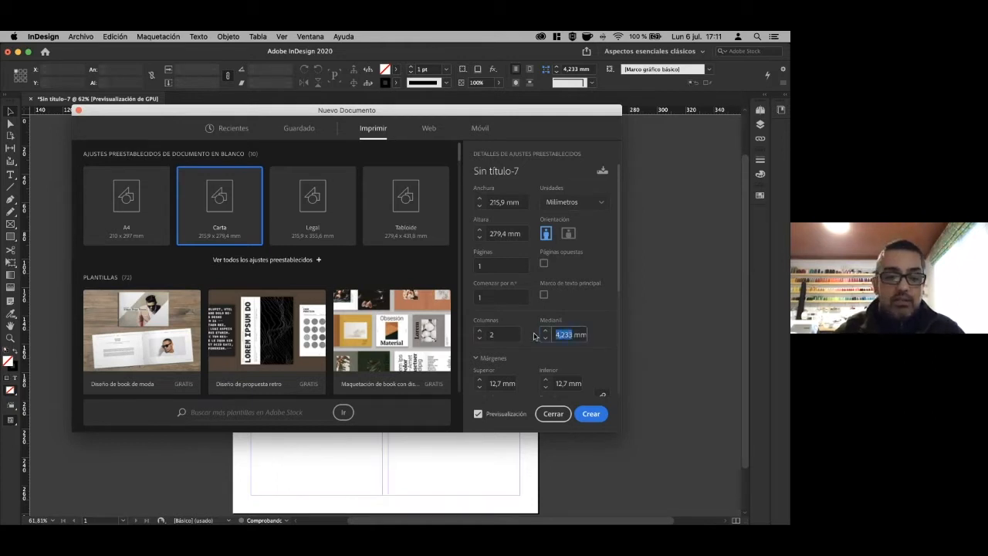
text(10)
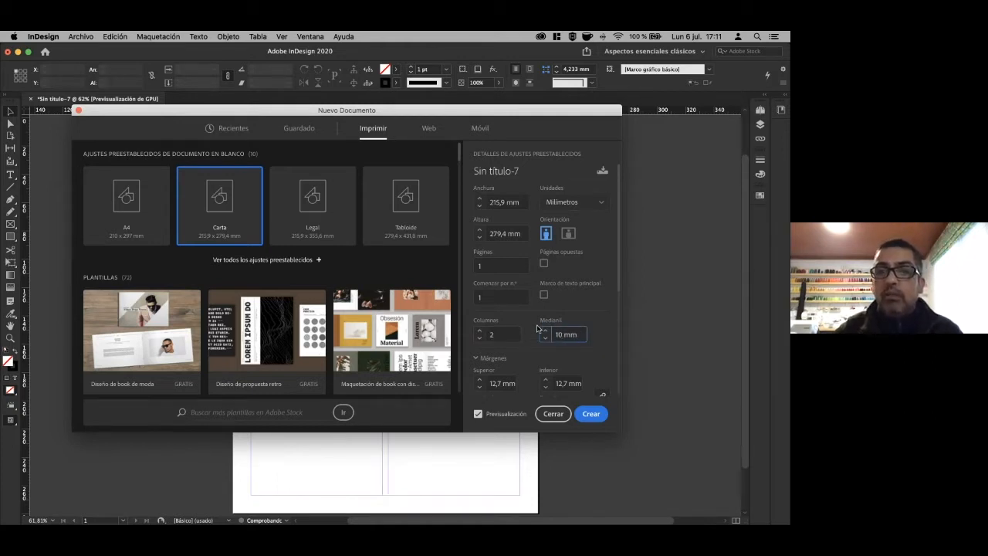
drag(499, 115, 510, 48)
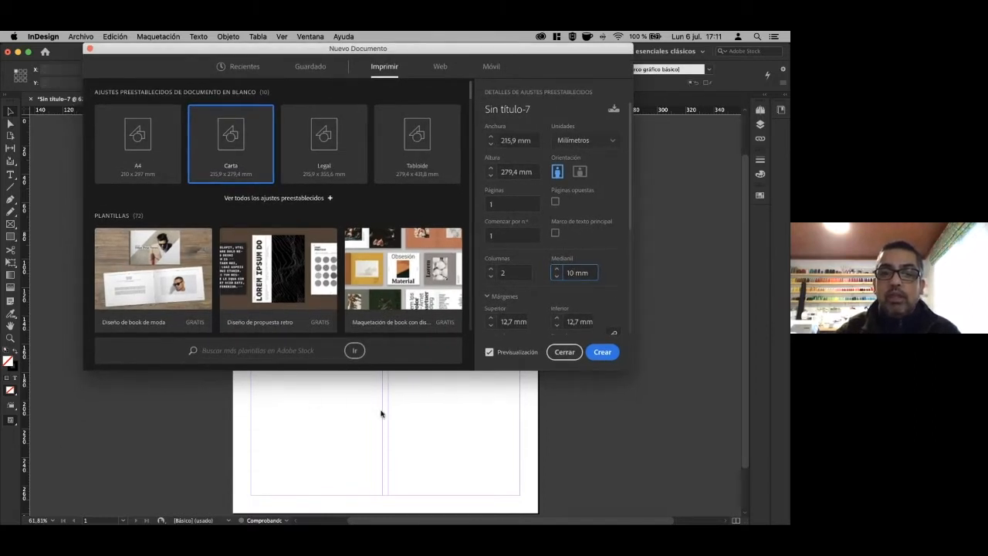
Unlink the new document's margins and set the top and bottom margins to 30 mm.
scroll(558, 274, down, 4)
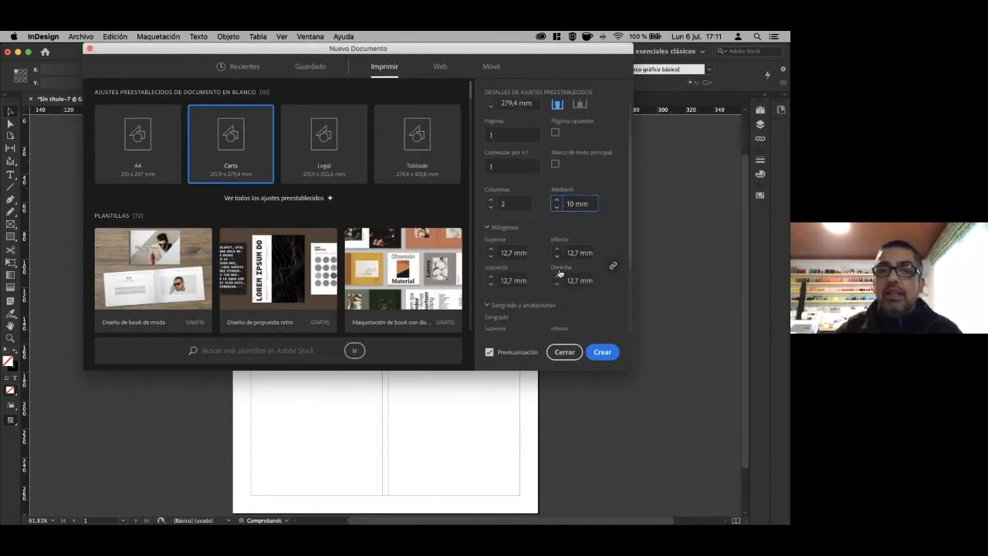
click(613, 252)
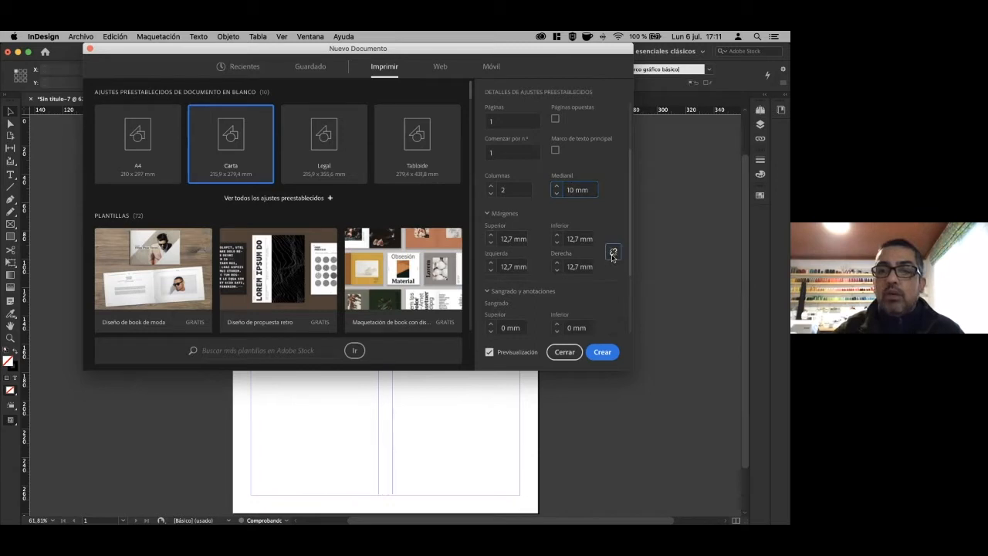
drag(516, 240, 494, 242)
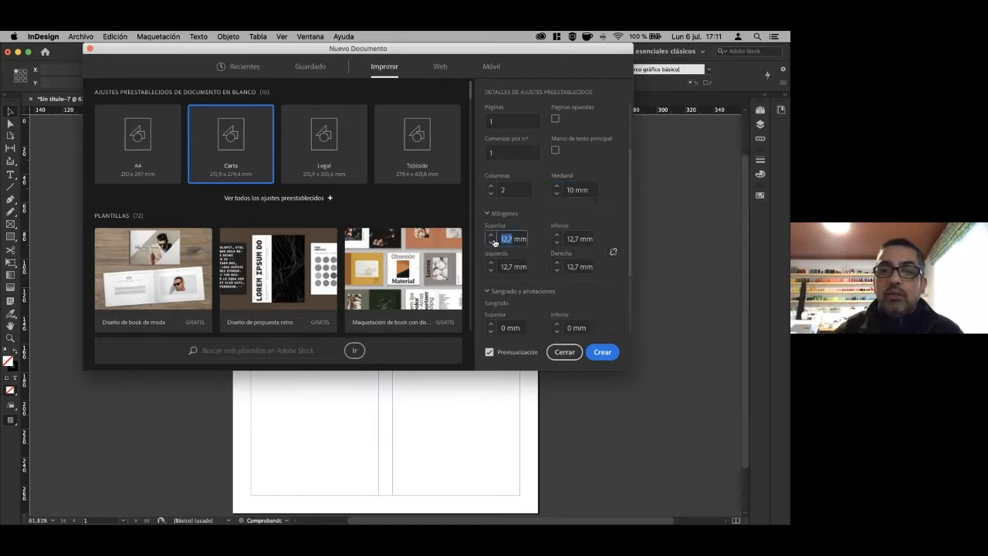
text(30)
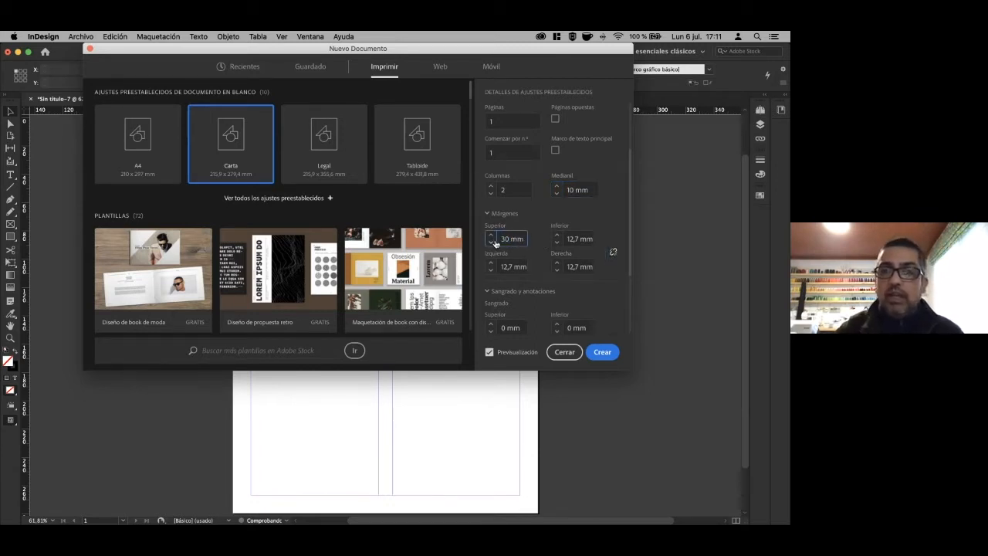
drag(580, 240, 553, 241)
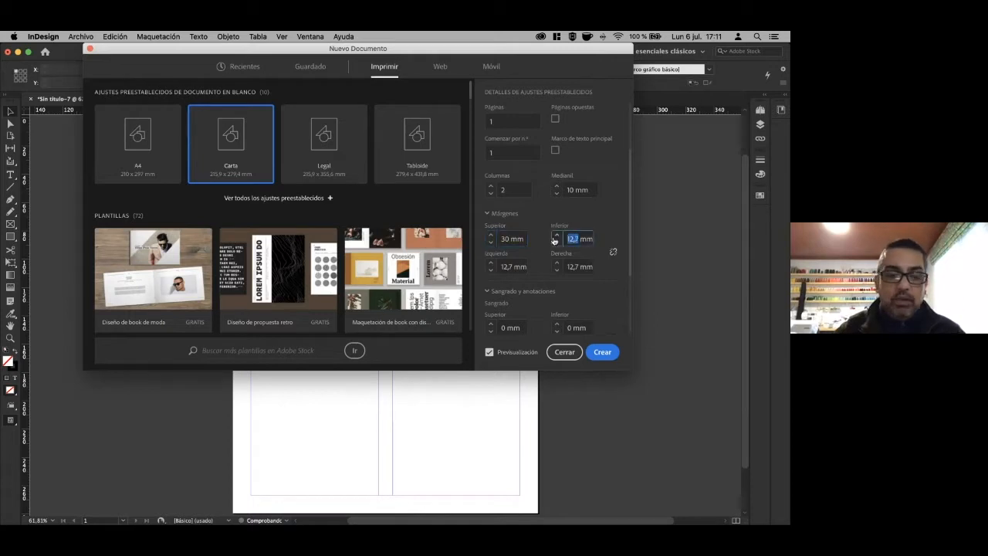
text(30)
Set the left and right margins to 20 mm and create the document.
click(508, 266)
scroll(497, 268, down, 2)
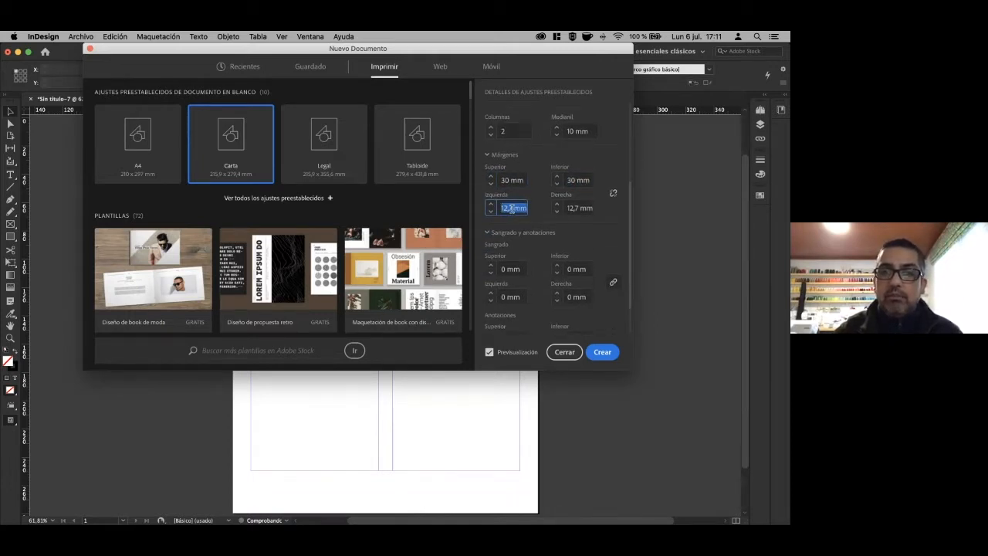
double_click(512, 208)
text(20)
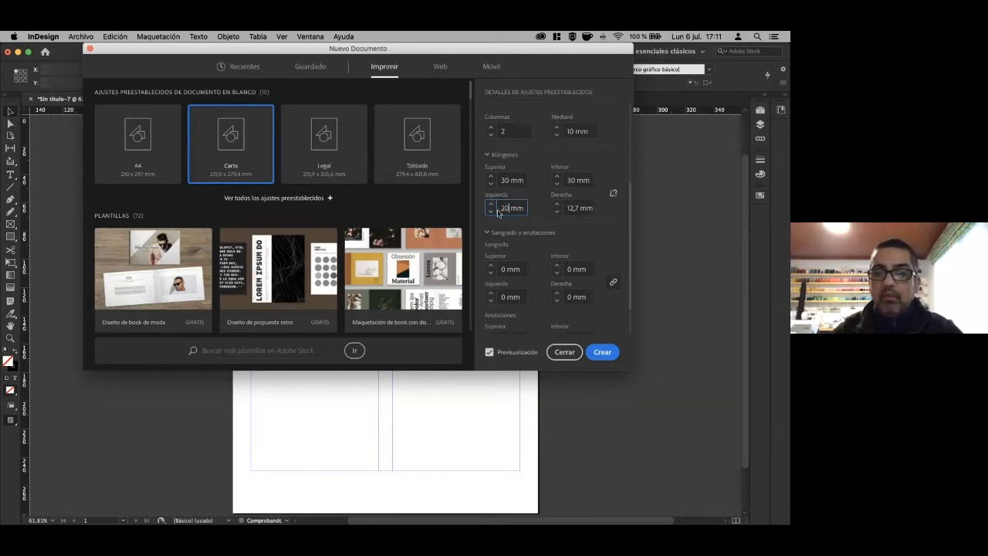
click(579, 208)
scroll(580, 204, down, 1)
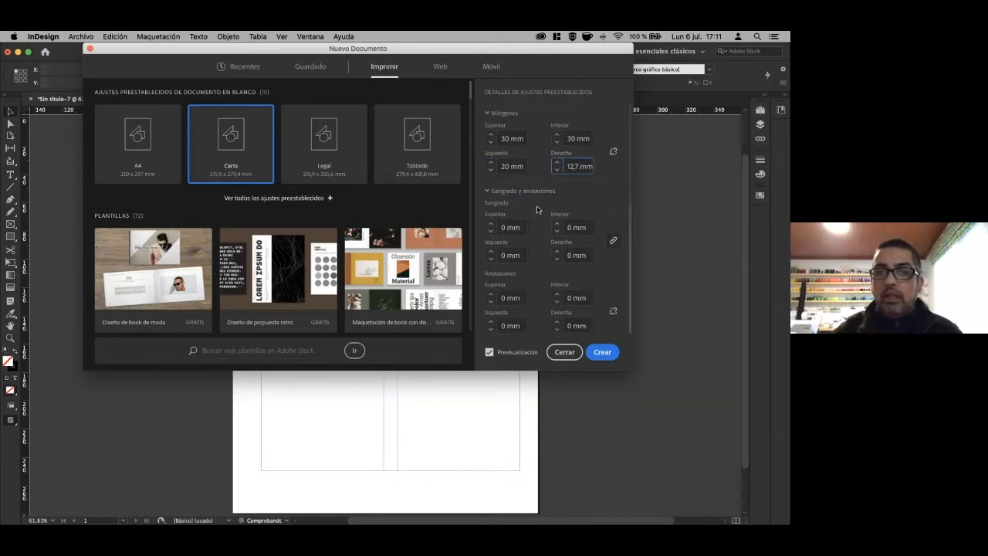
double_click(579, 165)
text(2)
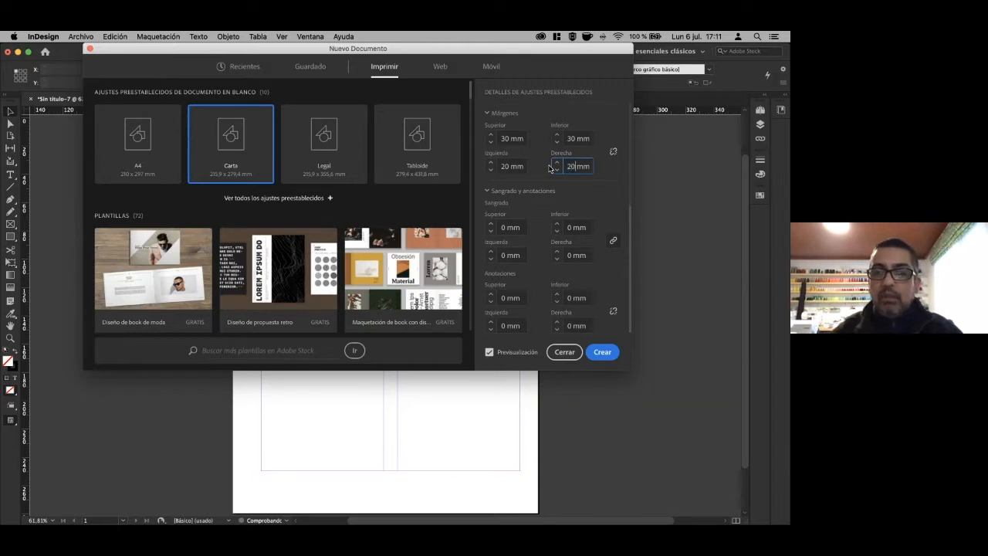
click(603, 352)
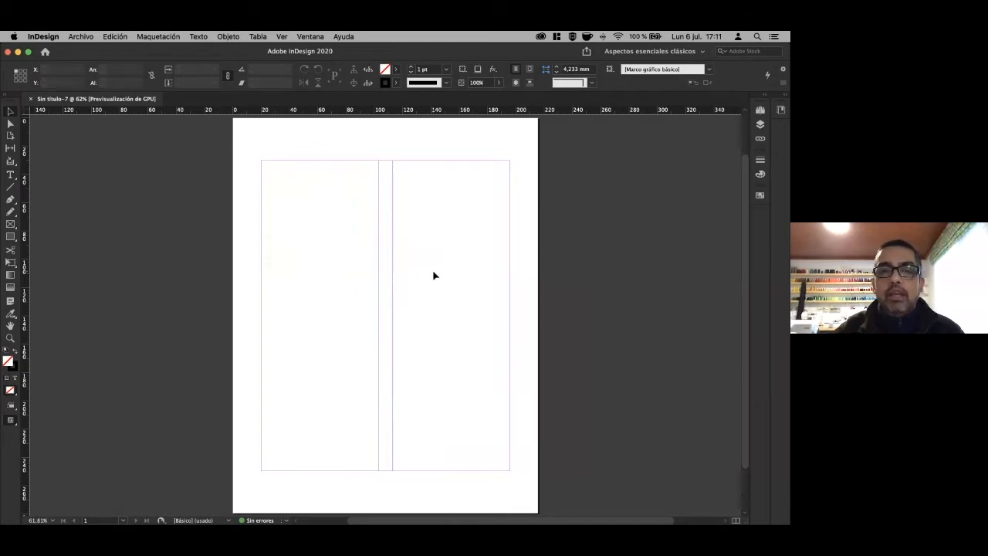
Start another new print document with the A4 preset and turn facing pages off.
click(83, 37)
mouse_move(90, 48)
click(231, 52)
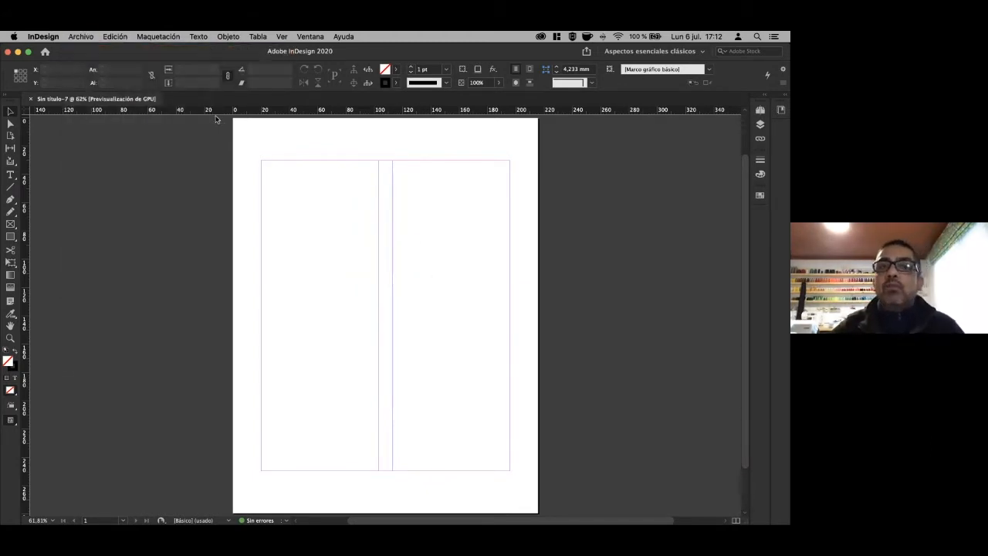
drag(382, 51, 379, 129)
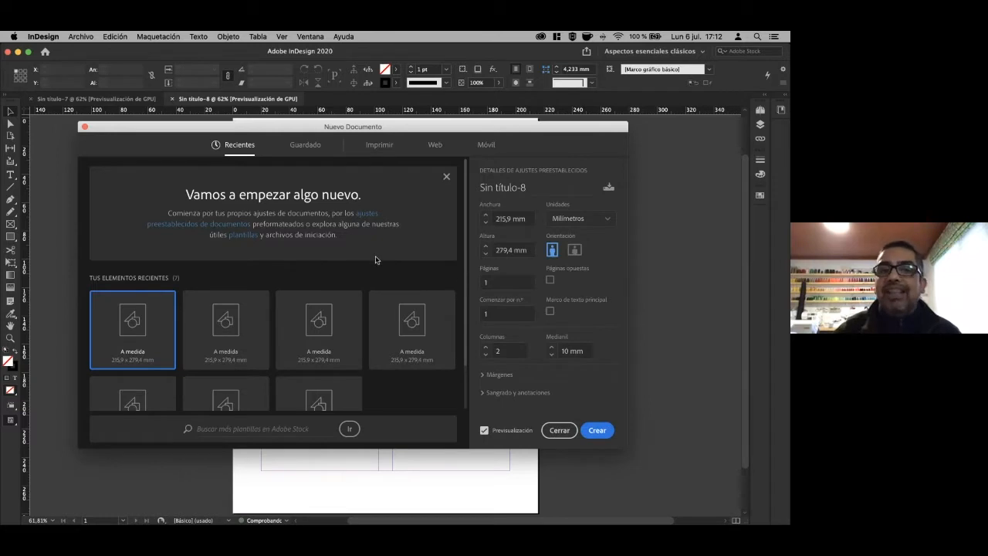
click(378, 148)
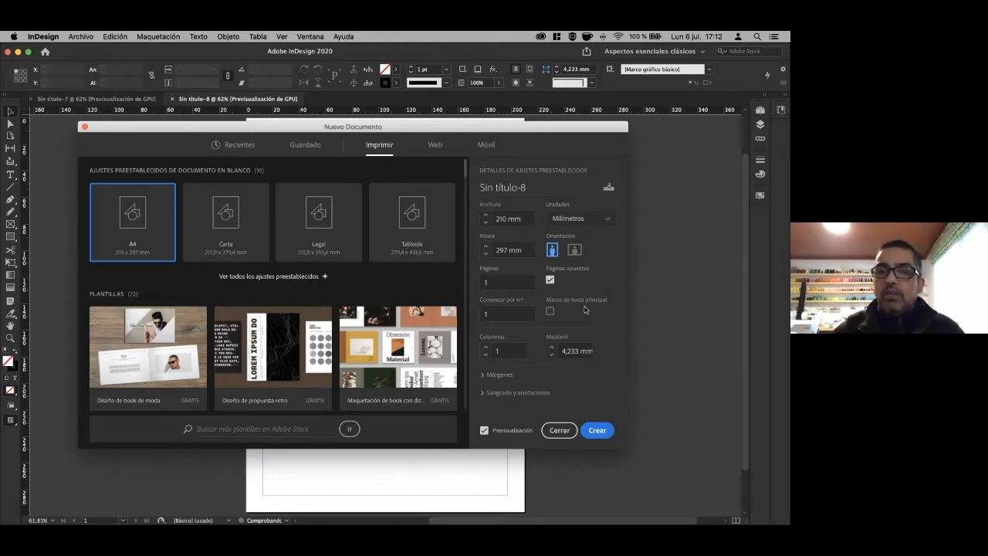
click(549, 281)
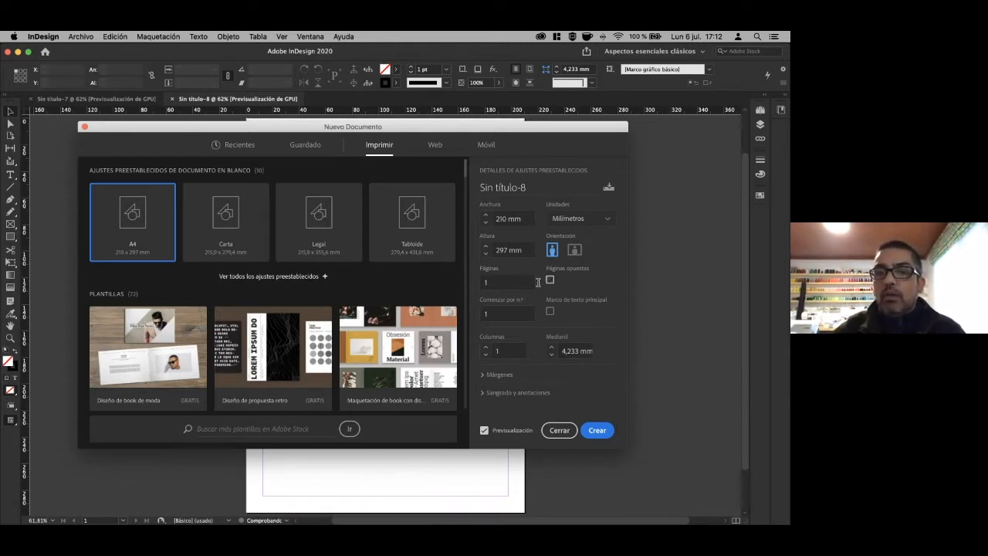
Set the A4 document to 2 columns with a 10 mm gutter.
click(485, 347)
double_click(578, 351)
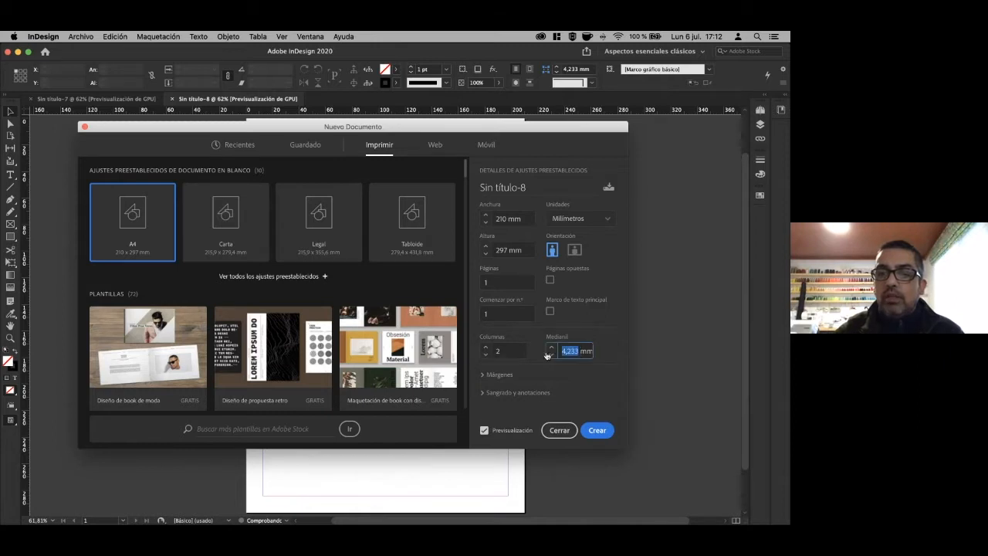
text(10)
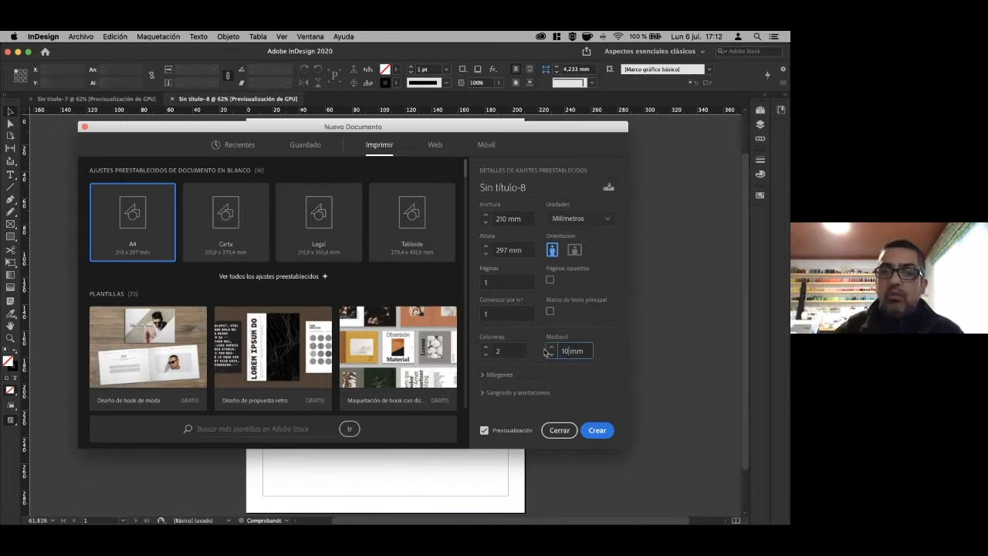
Expand the A4 document's margin settings and set all four linked margins to 30 mm.
click(483, 376)
double_click(506, 358)
text(30)
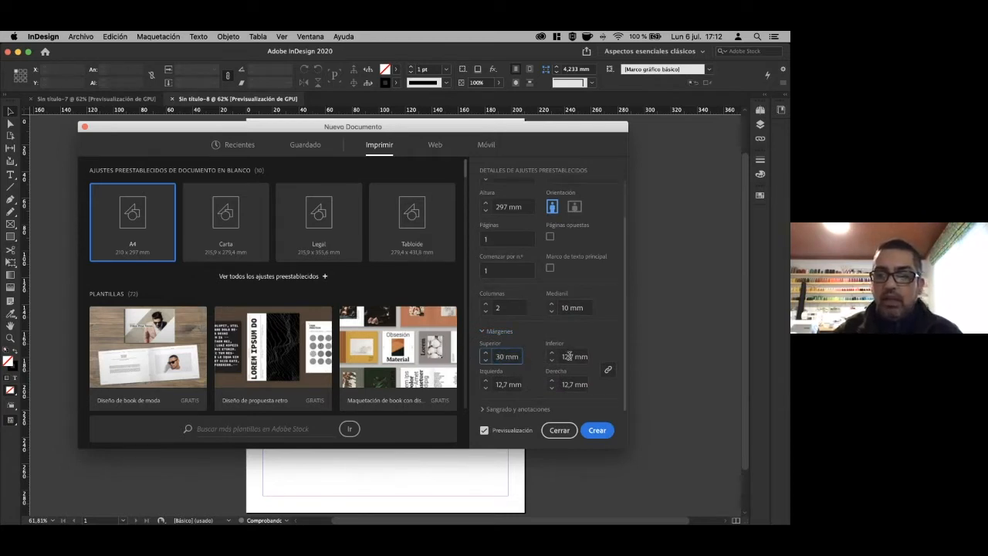
click(568, 355)
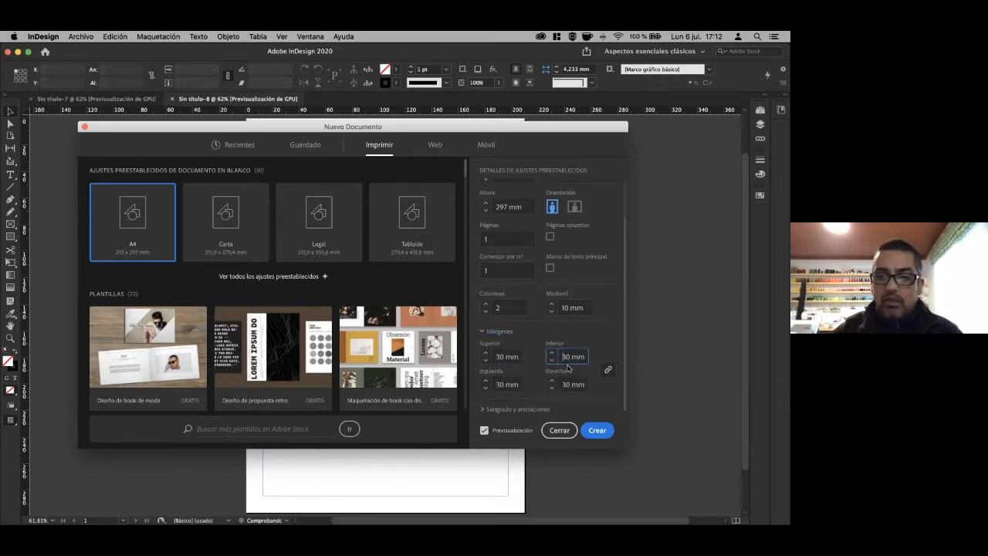
Unlink the A4 document's margins and set the left and right ones to 20 mm.
click(607, 370)
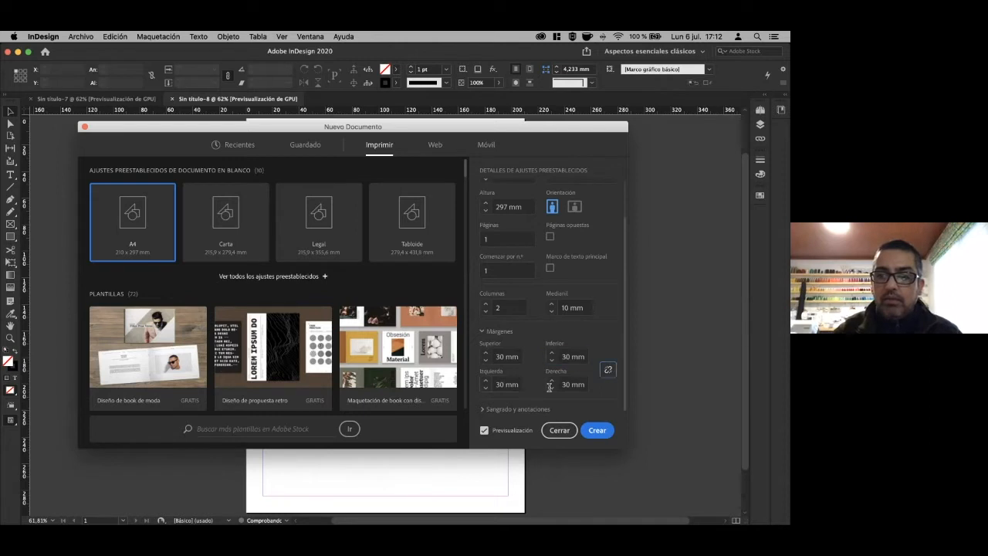
double_click(504, 385)
text(20)
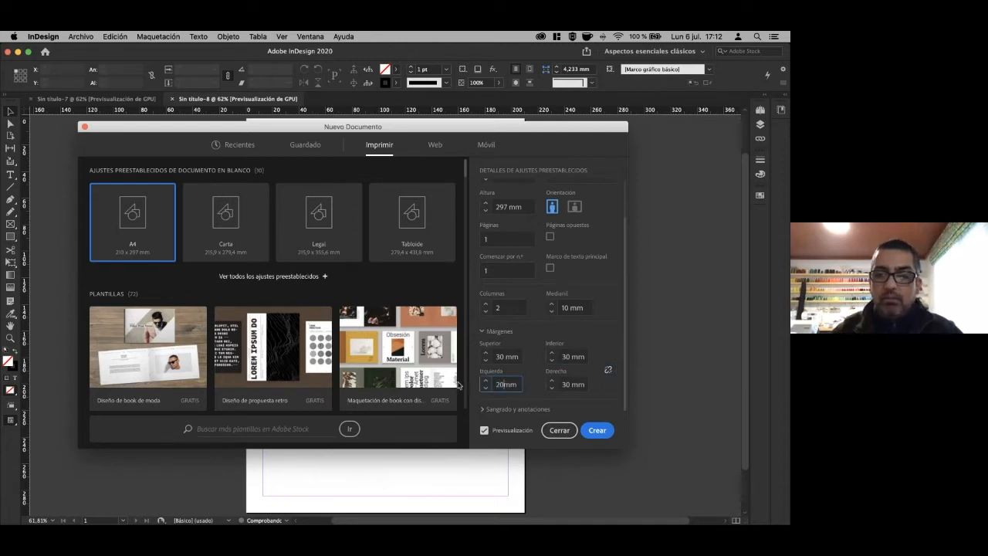
double_click(568, 384)
text(20)
Name the document preset 01 and save its settings as a document preset also named preset 01.
scroll(569, 318, up, 2)
scroll(569, 318, up, 3)
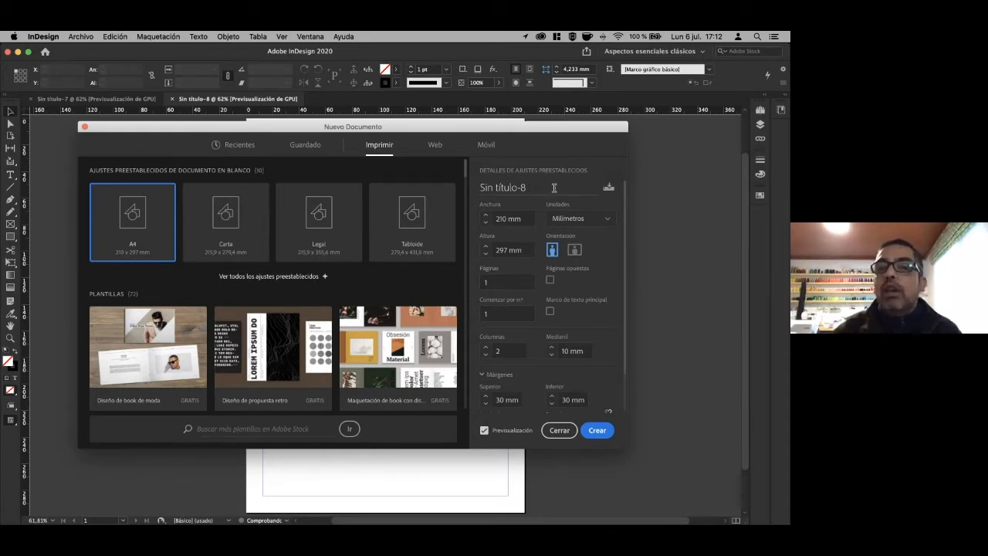
drag(553, 187, 458, 189)
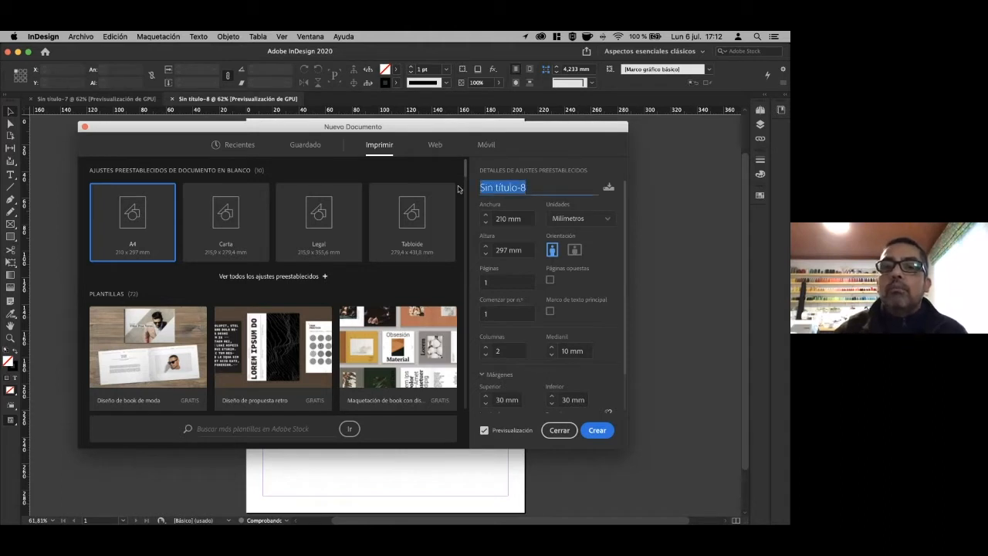
text(pre)
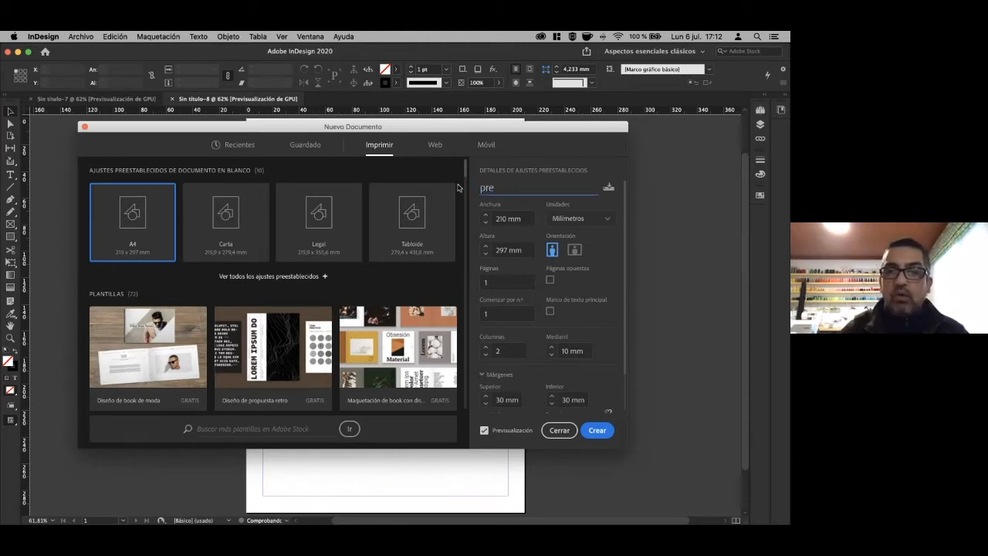
text(esta)
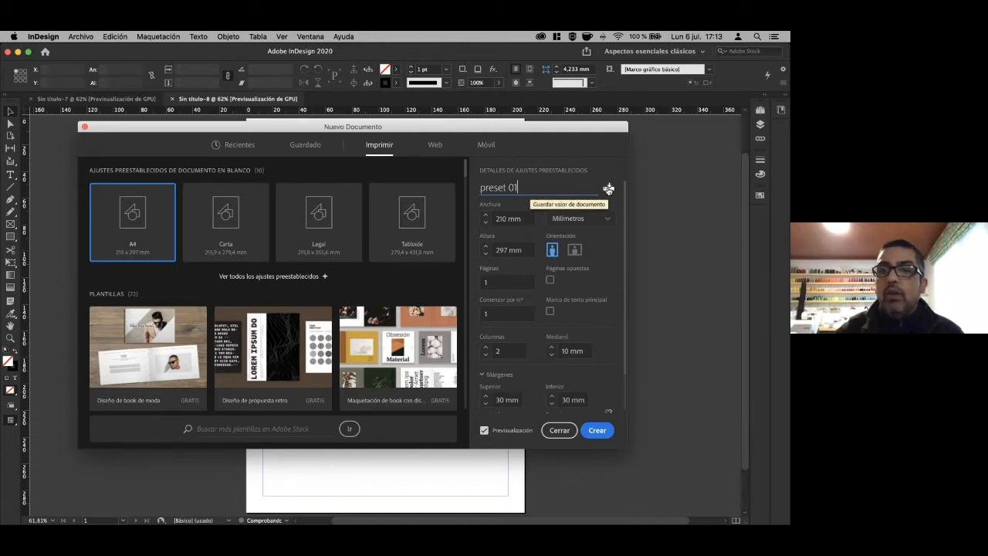
click(609, 188)
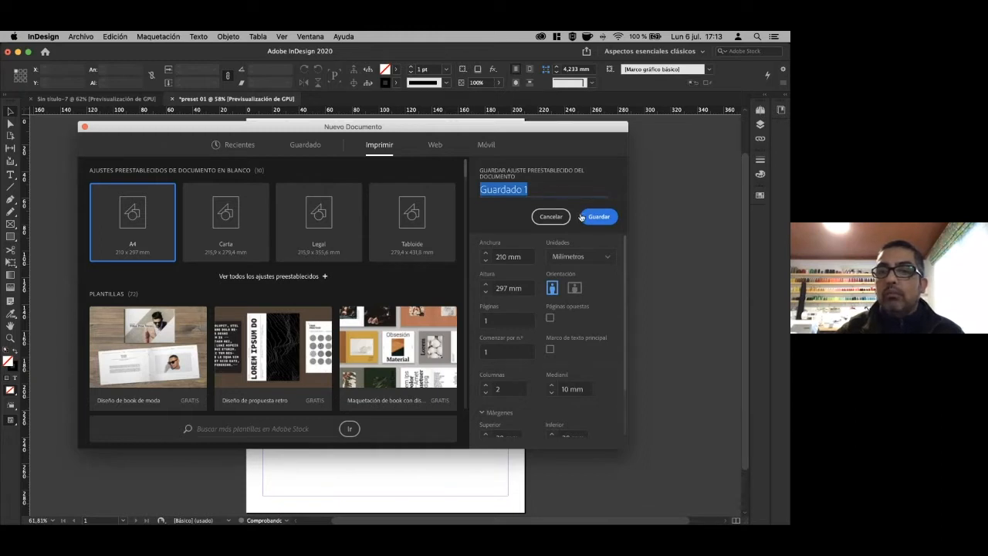
text(preset 01)
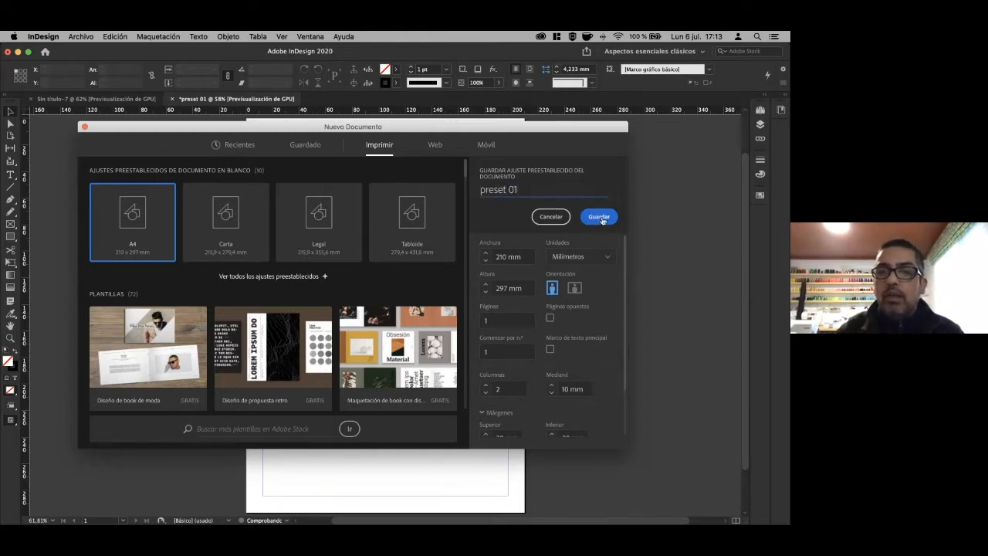
click(601, 220)
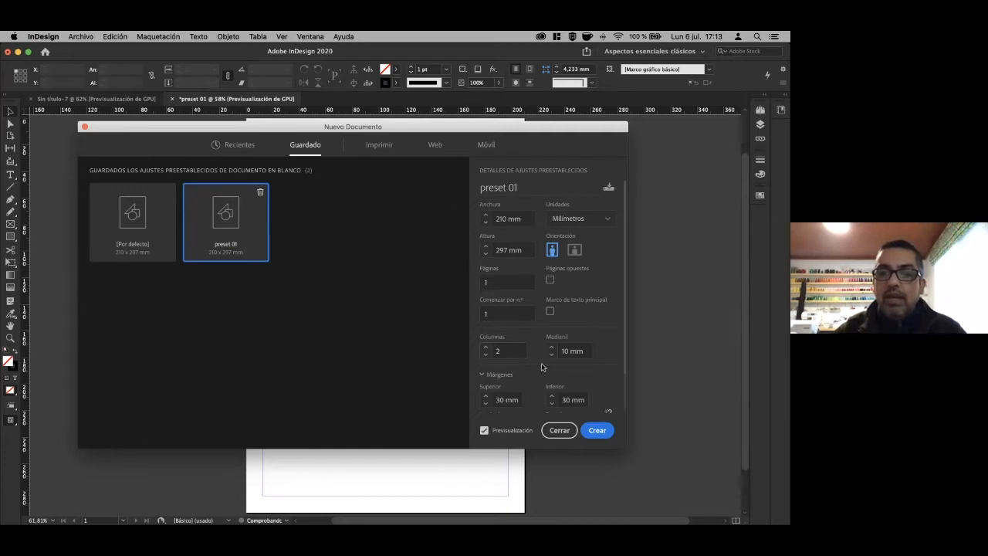
Review the column and margin values of the saved preset 01 and leave the new document setup.
scroll(542, 348, down, 1)
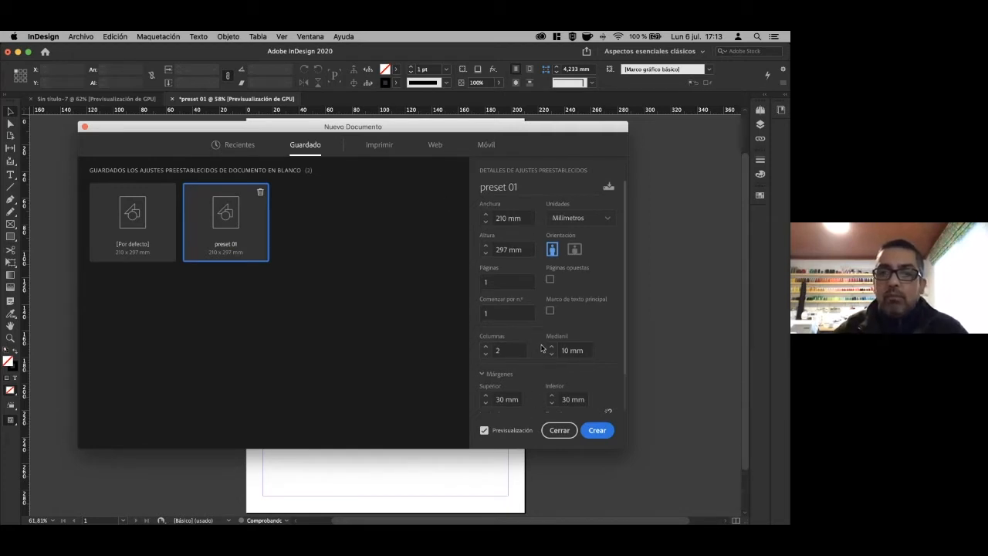
scroll(542, 348, down, 3)
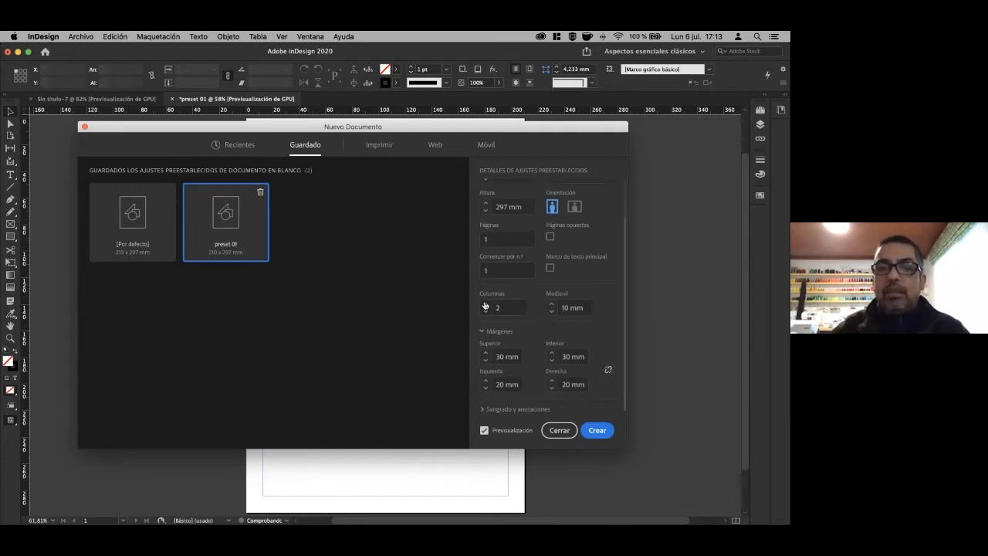
drag(464, 128, 472, 173)
click(608, 459)
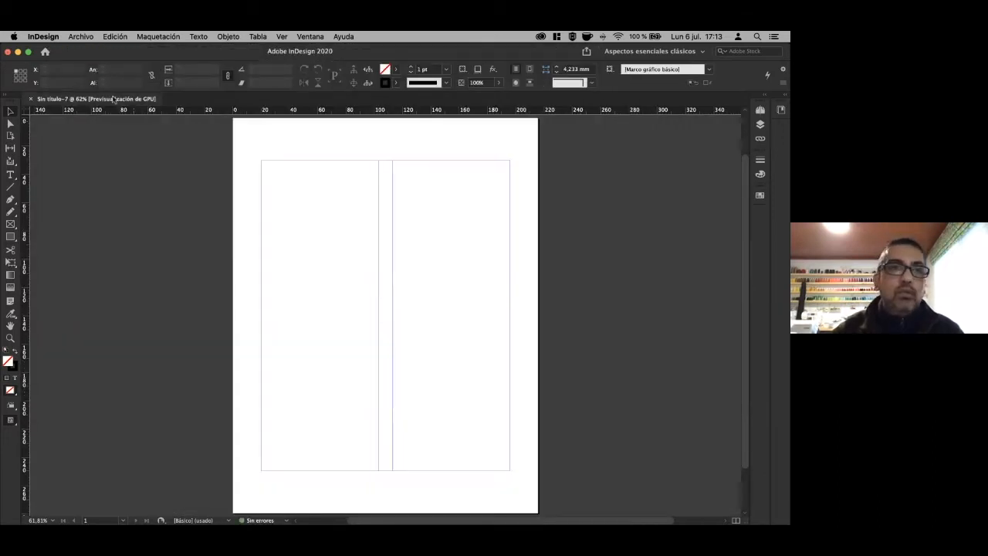
Close the open document and create a new one from the most recent custom 215,9 x 279,4 mm settings with 2 columns.
click(80, 36)
click(44, 157)
click(31, 99)
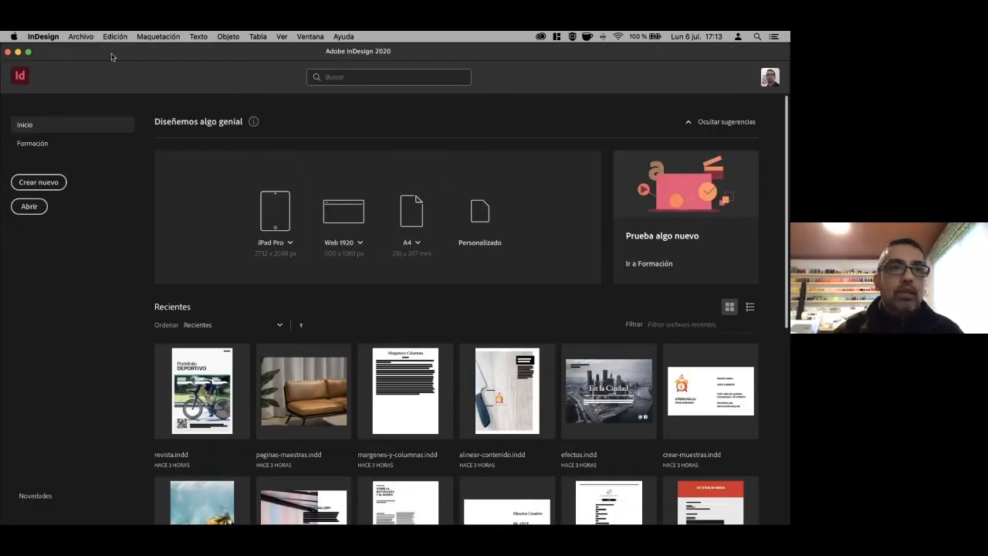
click(85, 37)
click(37, 184)
click(37, 184)
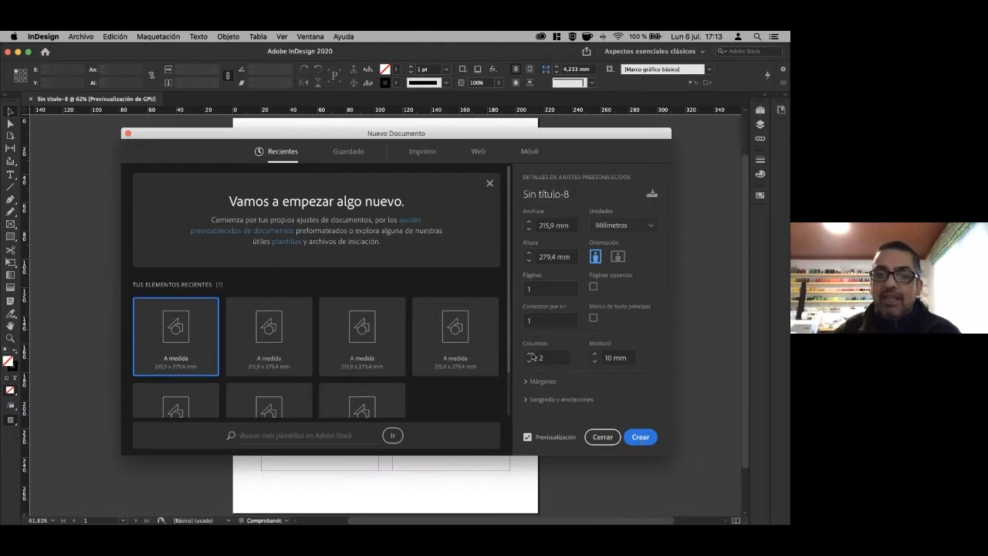
click(644, 438)
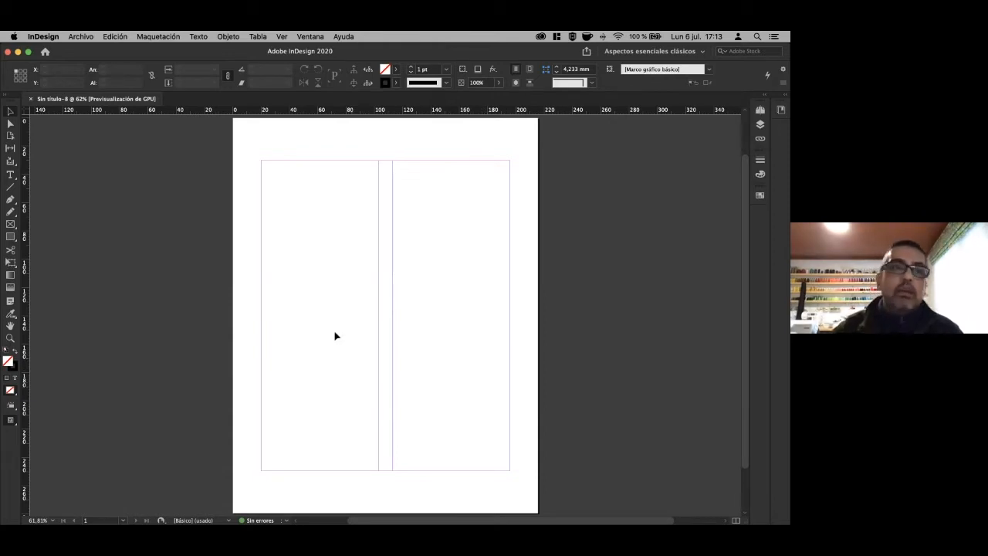
Draw a text frame across both columns in the upper part of the page and fill it with placeholder text.
click(11, 176)
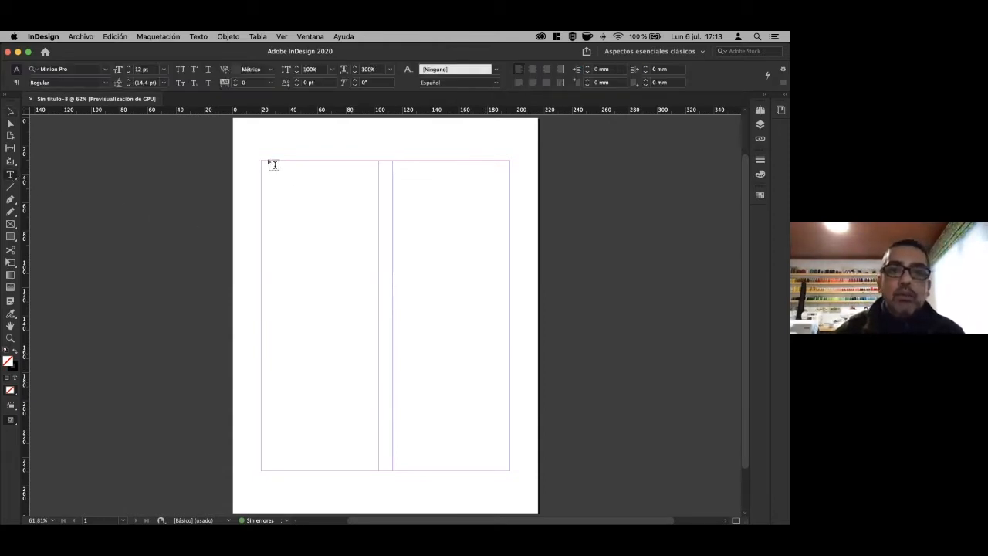
drag(263, 164, 509, 276)
right_click(338, 193)
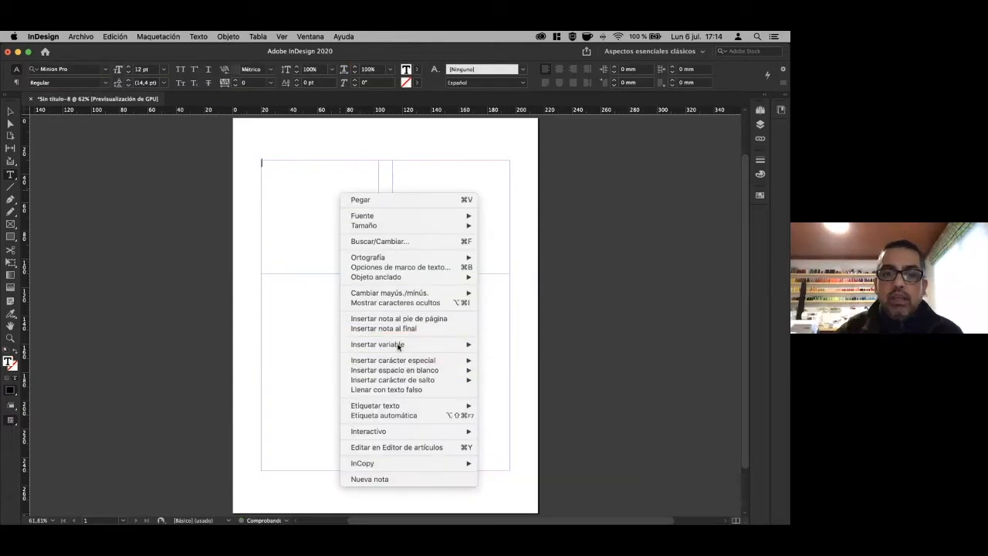
click(400, 390)
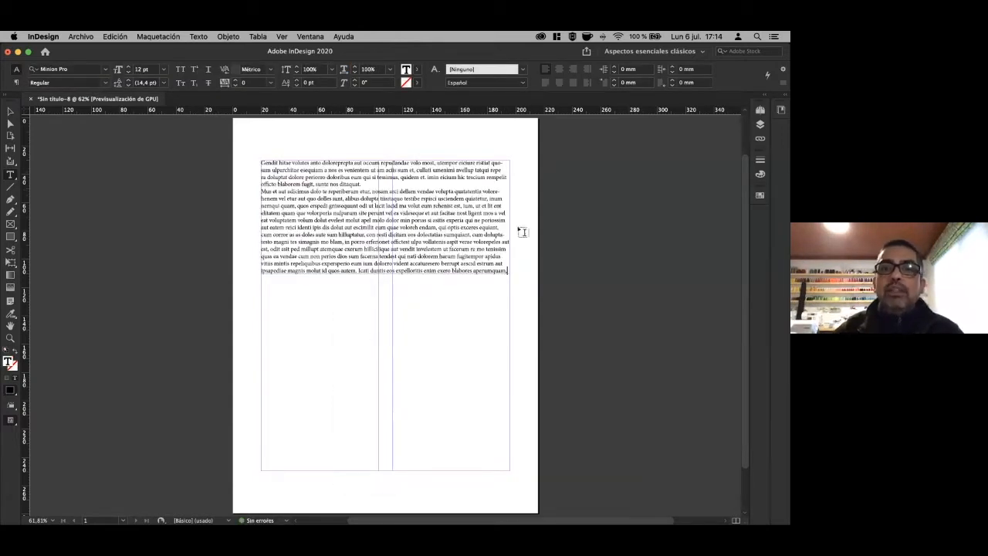
Resize the text frame to the first column's width, about 82,95 x 92,2 mm, and delete it.
click(10, 112)
drag(507, 274, 377, 290)
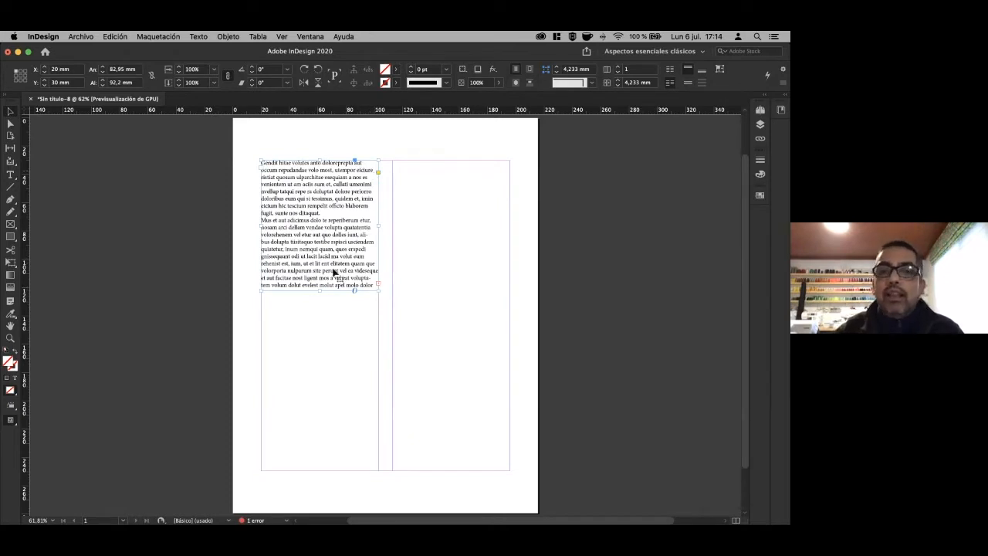
click(429, 293)
click(344, 262)
key(Delete)
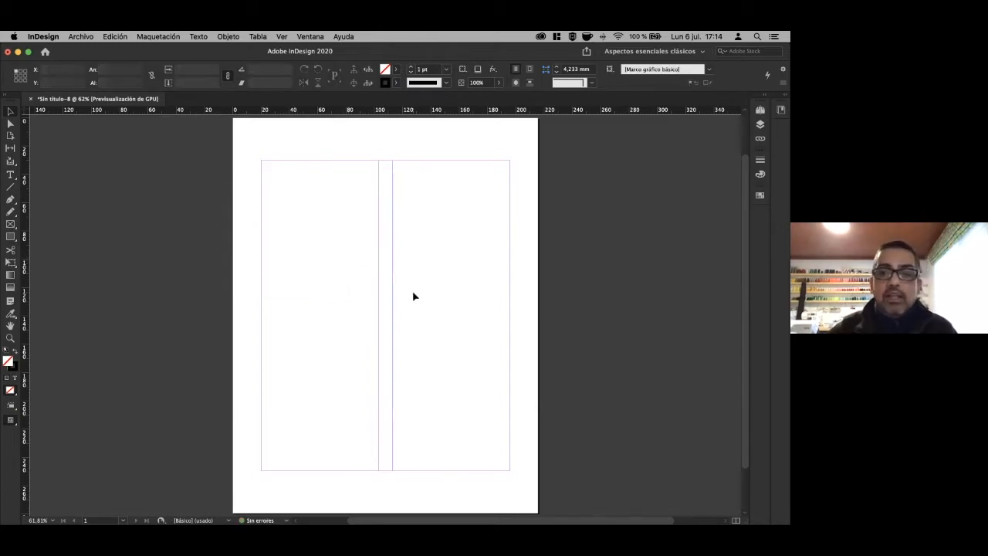
Review the page's margin, column and gutter settings without changing them.
click(147, 39)
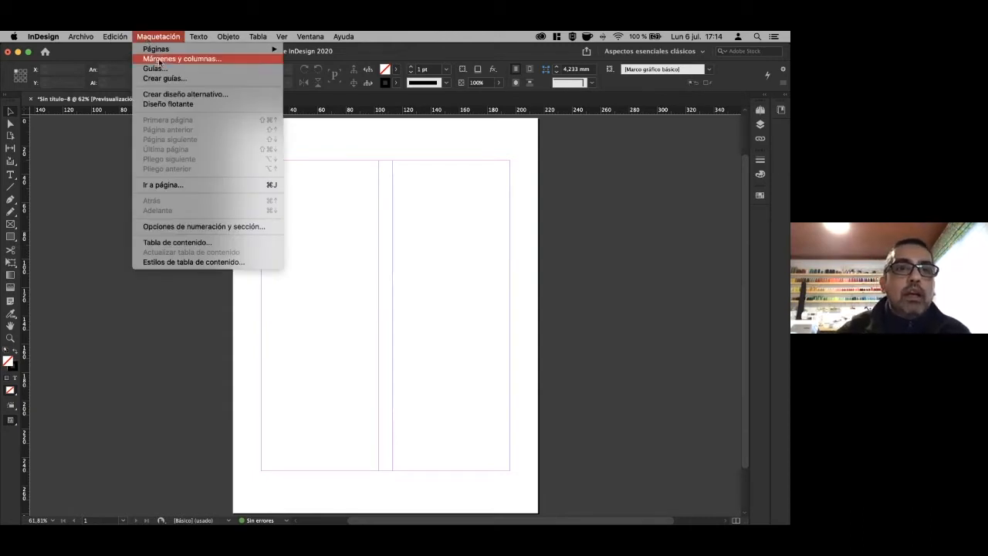
click(165, 59)
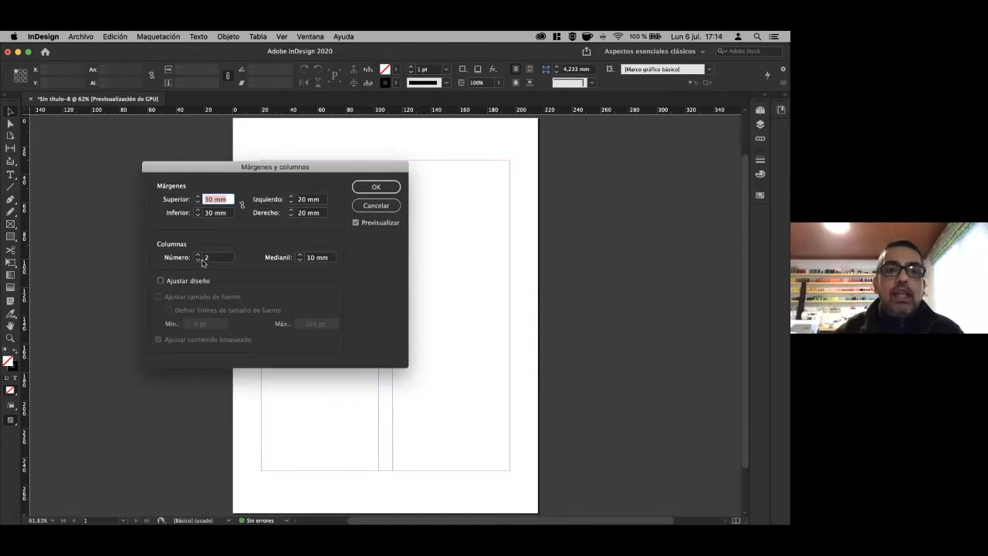
click(372, 207)
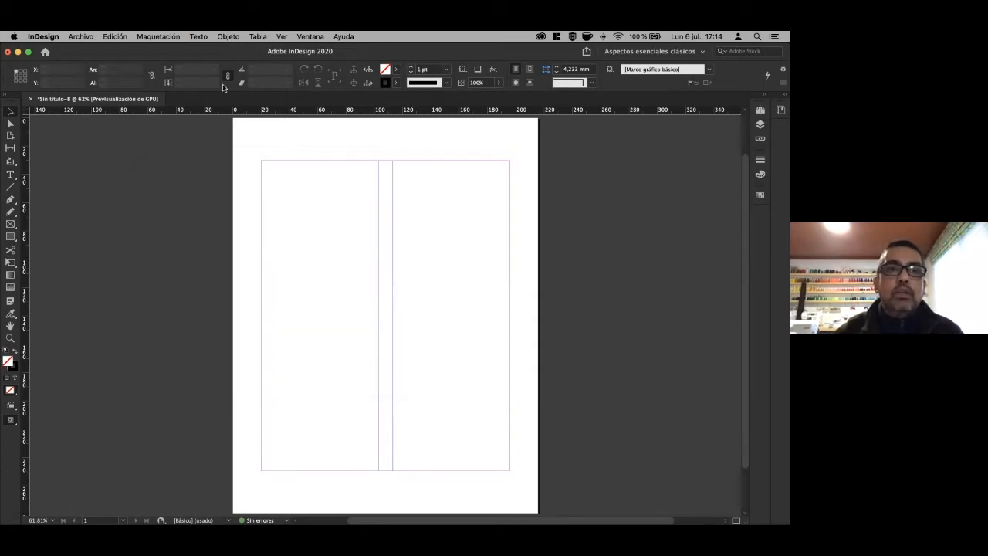
Set the number of columns on the existing page to 1.
click(160, 36)
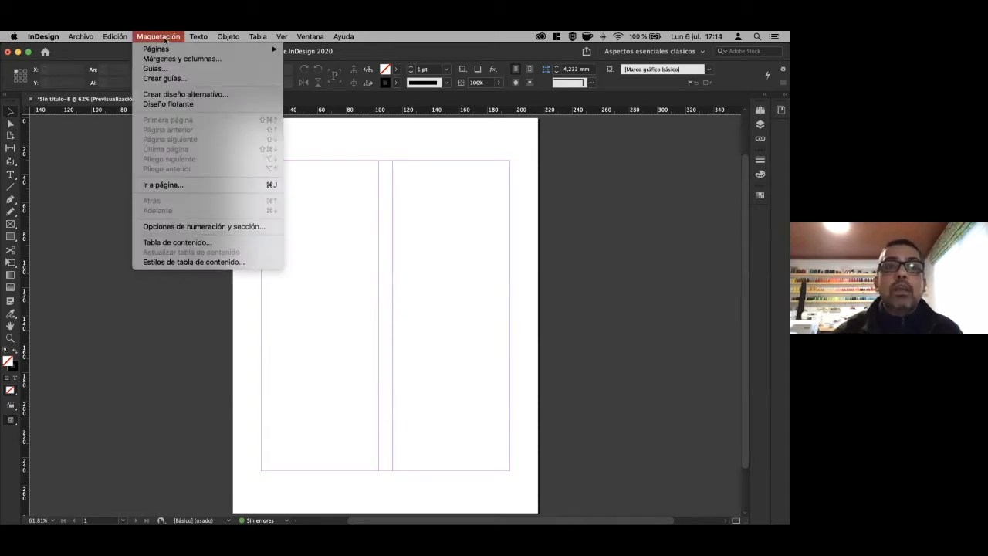
click(169, 59)
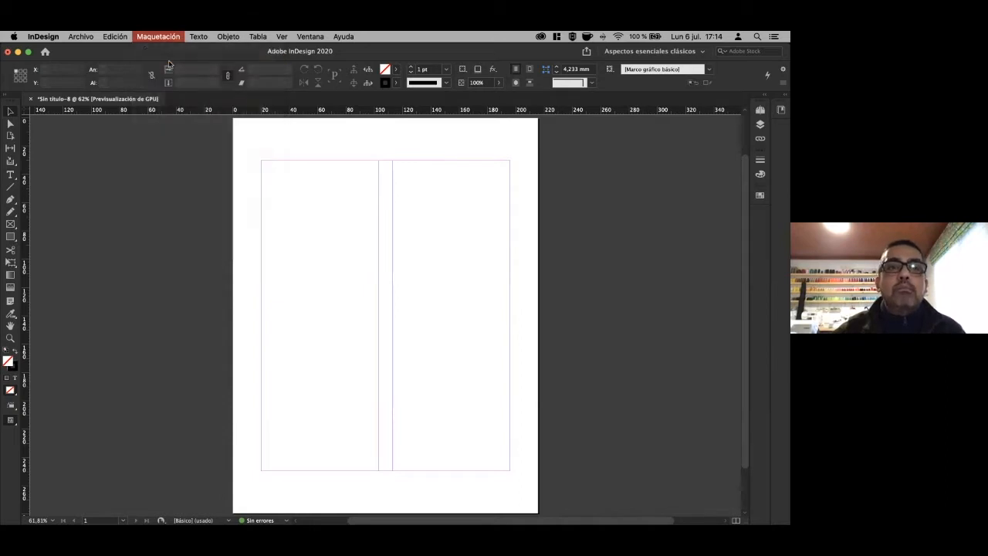
click(197, 261)
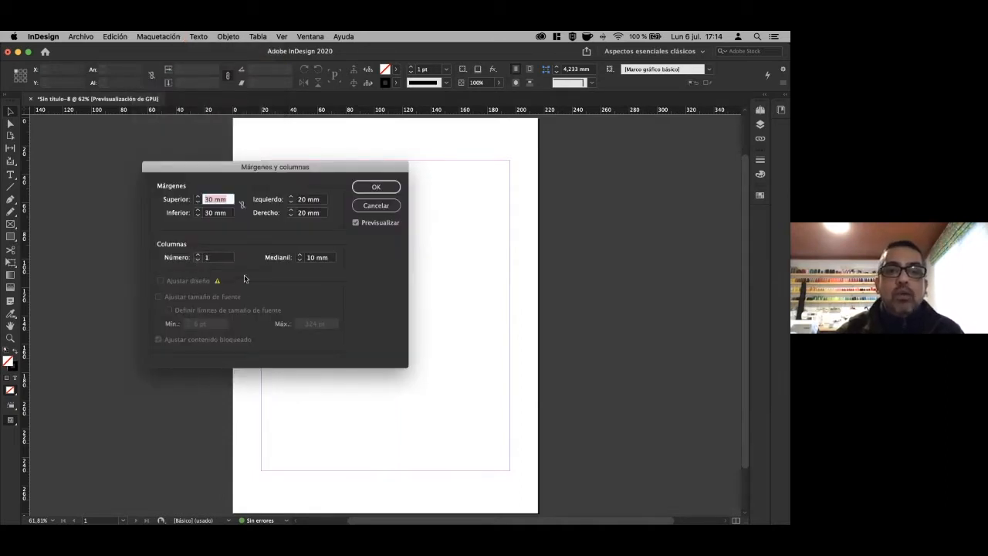
click(376, 187)
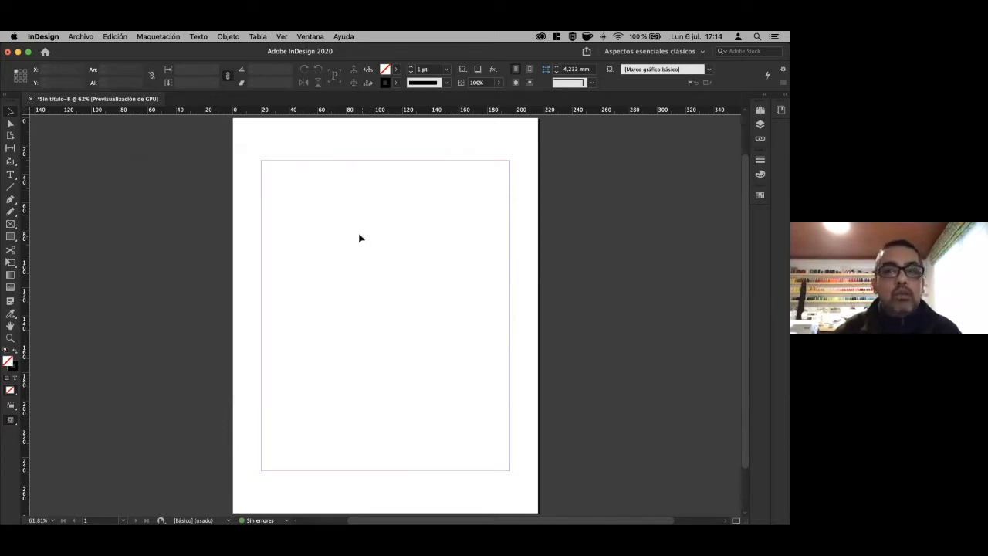
Close the document without saving and start setting up a new A4 print document.
click(31, 100)
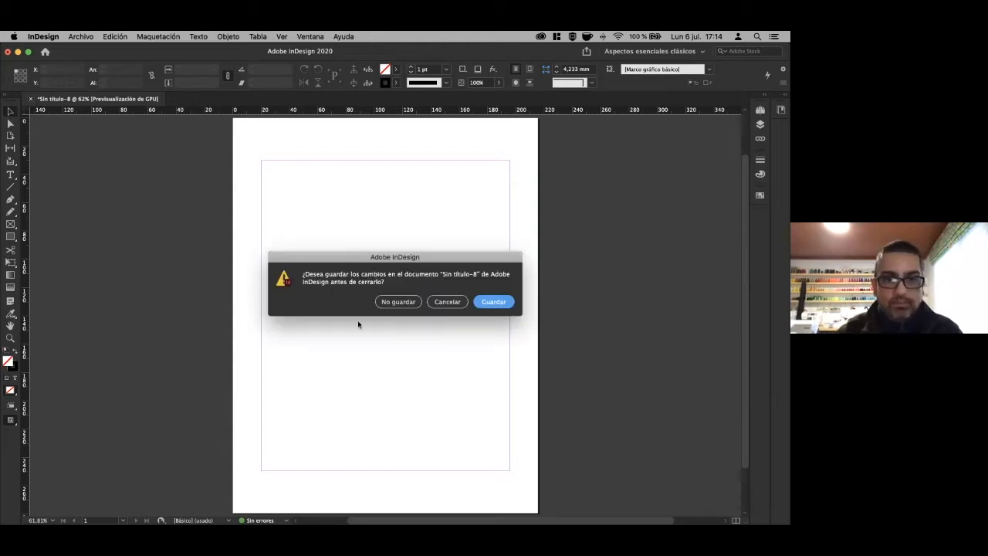
click(402, 302)
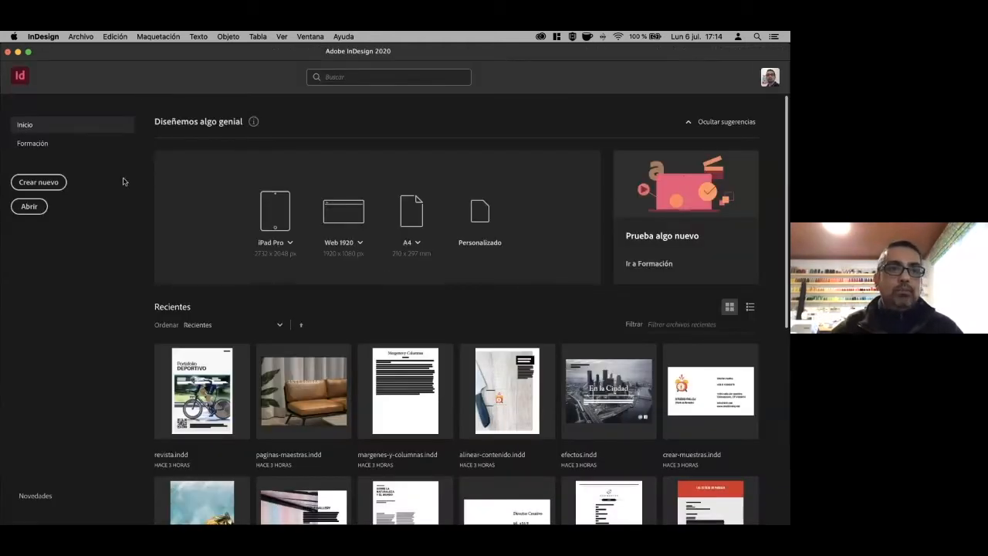
click(48, 186)
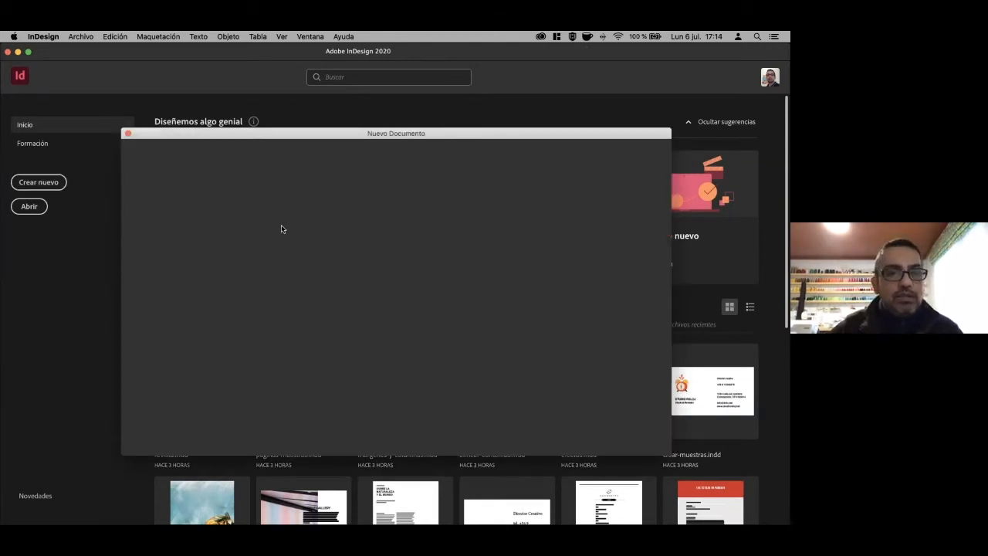
click(423, 152)
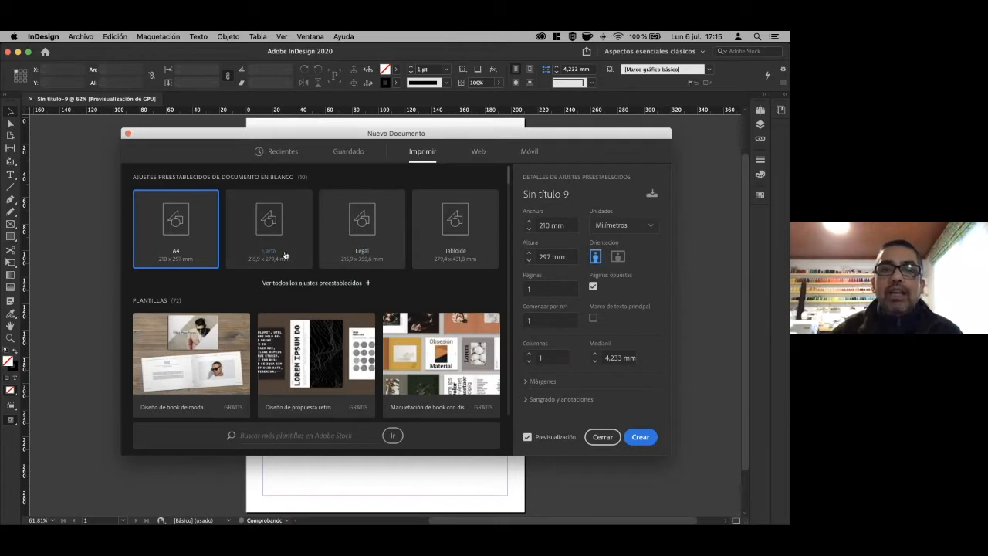
Try 9999 and 99999 as the new document's page count and leave the setup without creating the document.
click(545, 290)
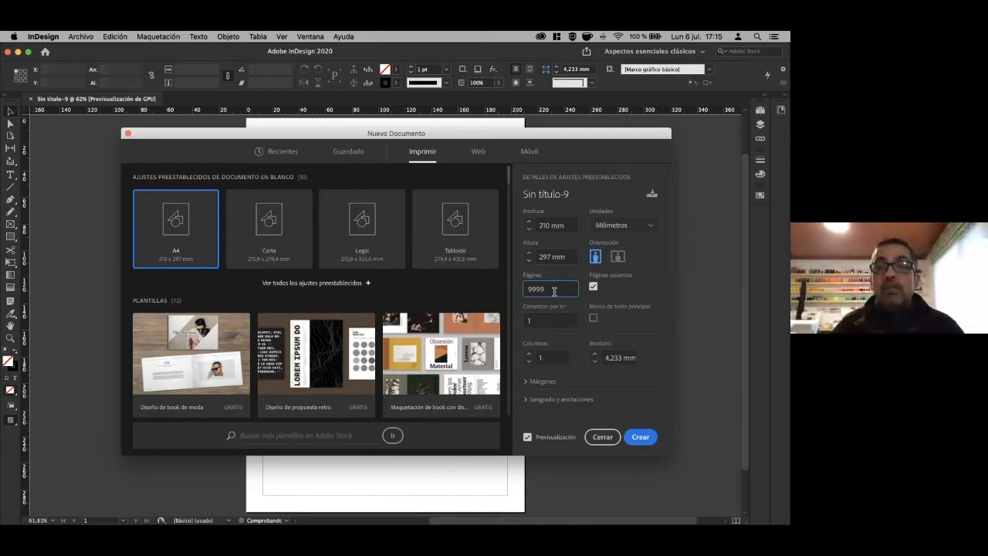
double_click(533, 290)
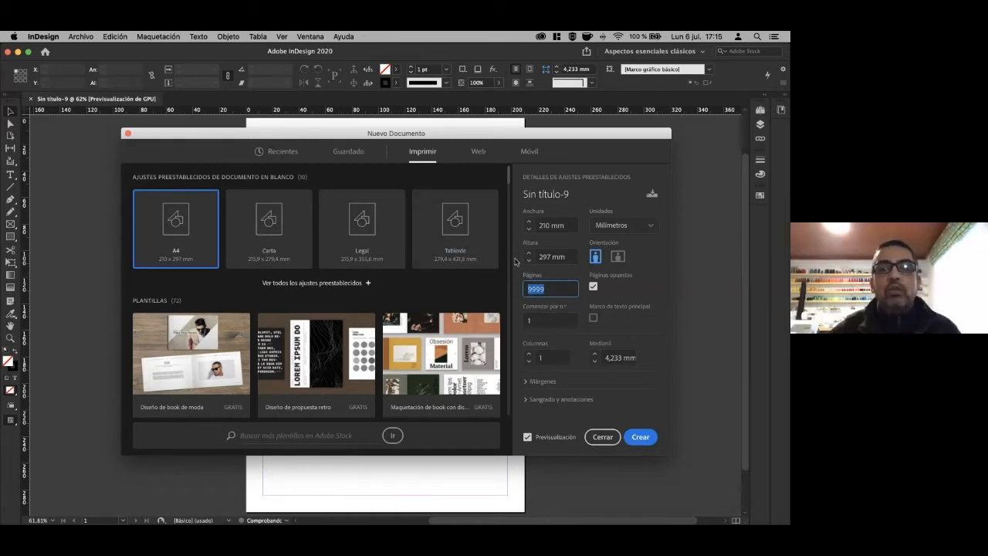
click(549, 291)
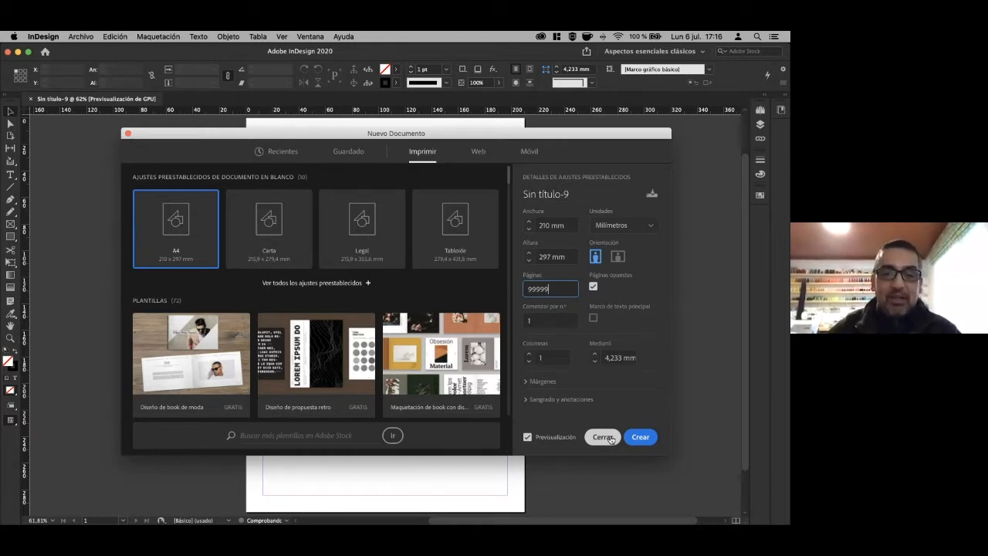
key(super+alt+Escape)
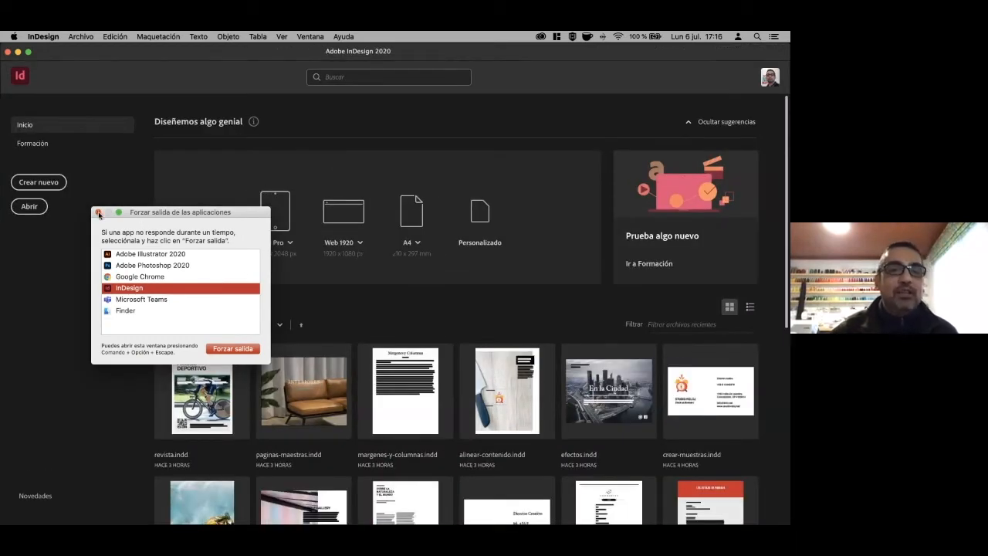
click(98, 212)
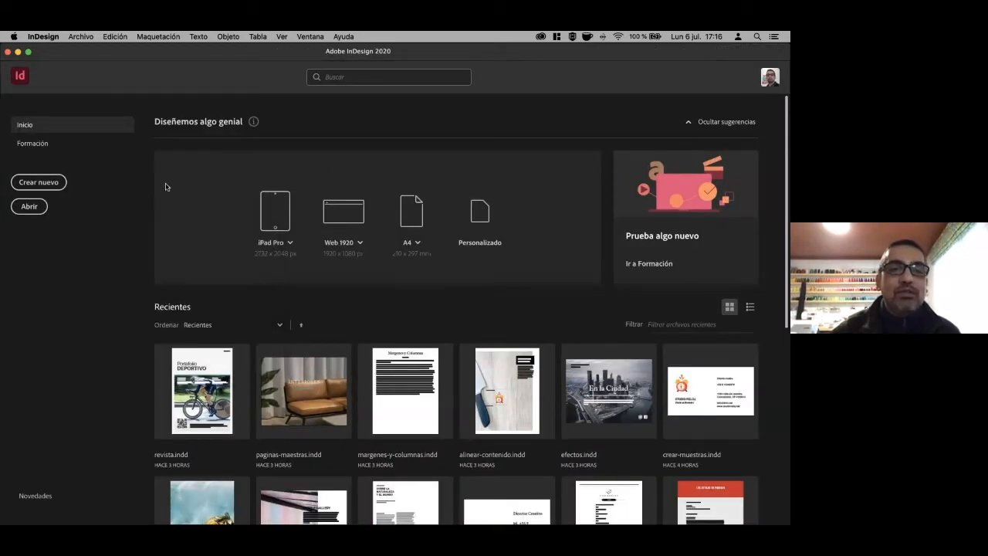
Check the saved preset 01 in a new document setup and create a single-column A4 print document.
click(39, 182)
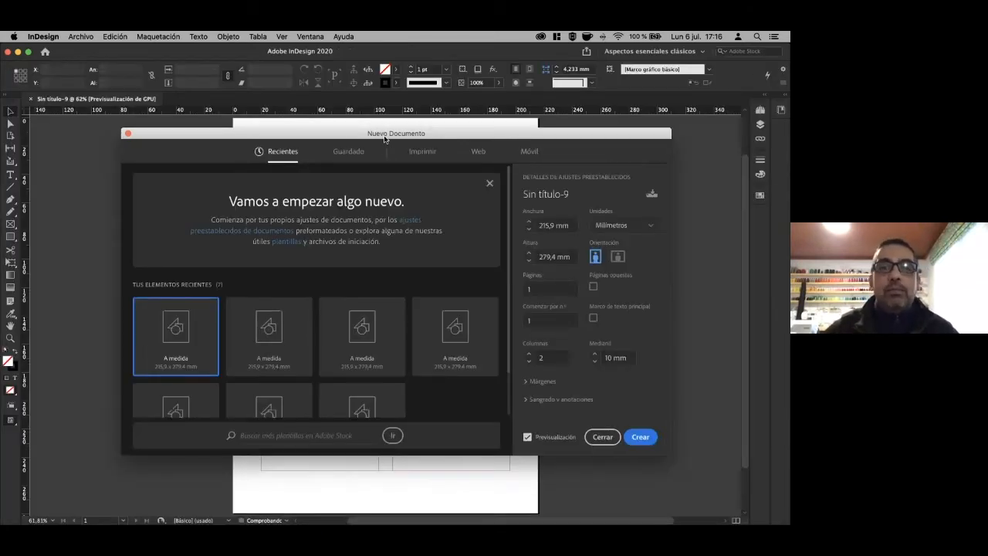
click(422, 152)
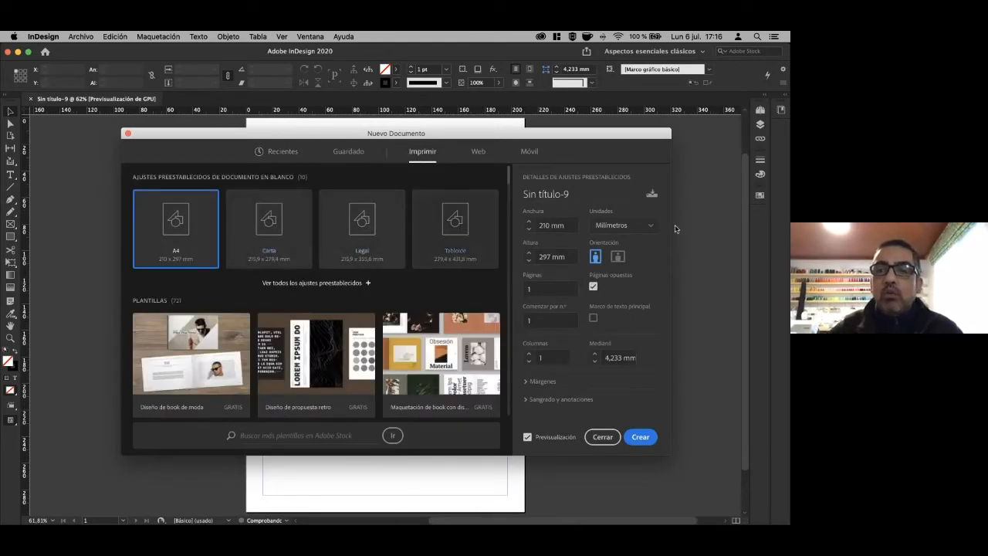
click(613, 195)
click(347, 153)
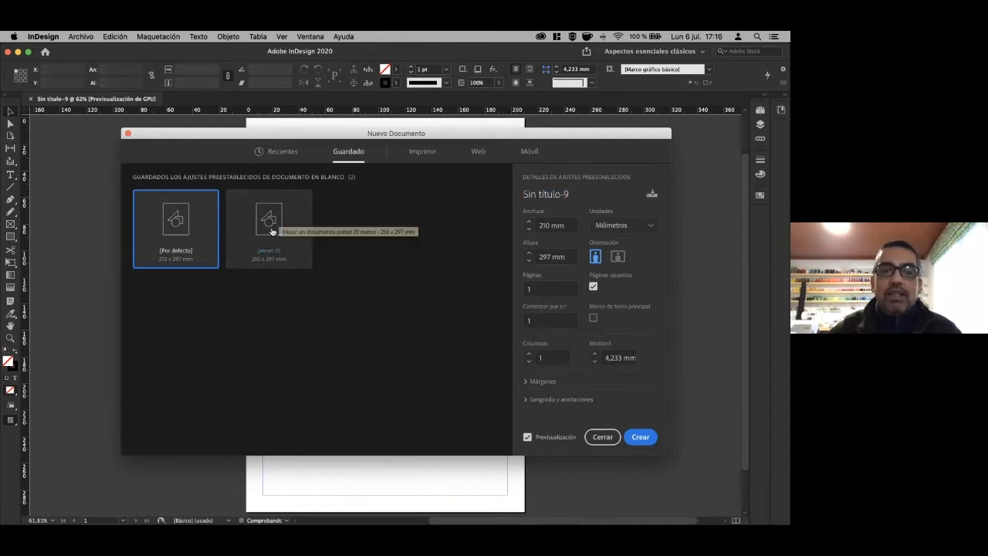
click(270, 231)
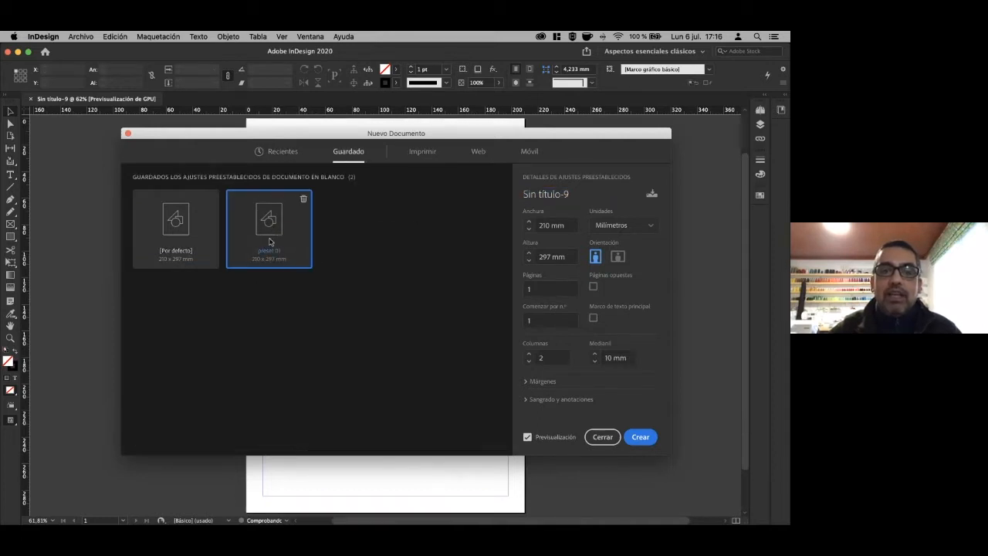
click(640, 437)
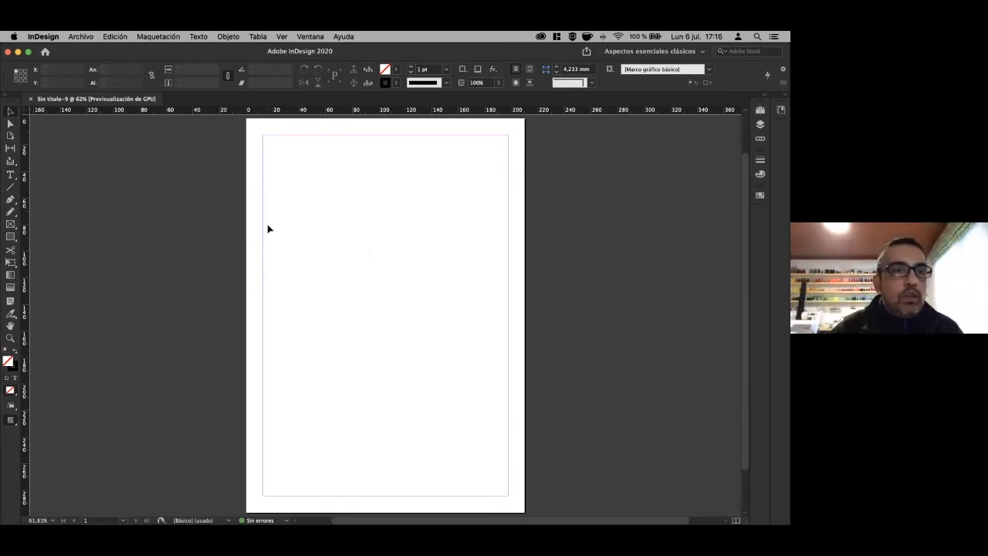
Save the new document to the Escritorio folder as ejemplo-01 in InDesign 2020 document format.
click(82, 37)
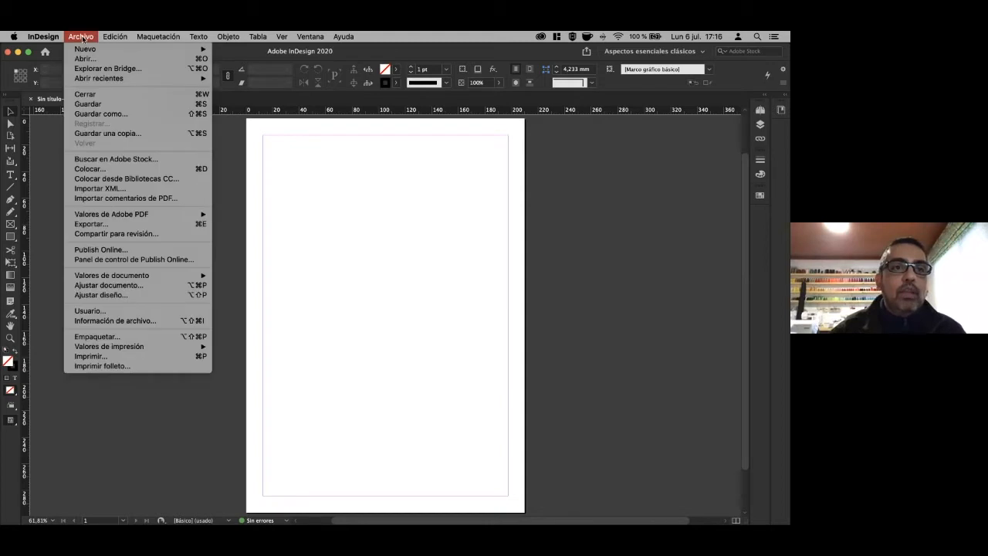
click(100, 114)
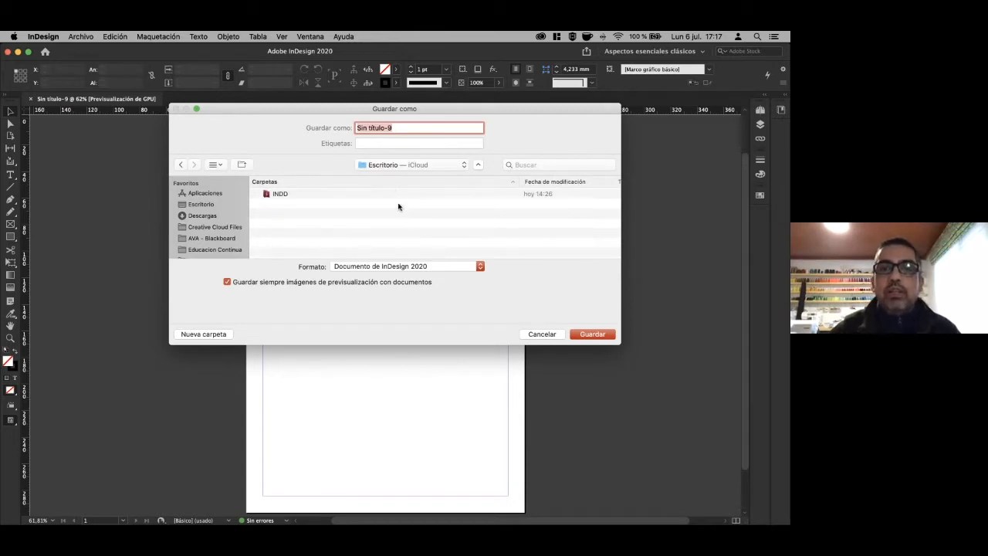
text(ejemplo-01)
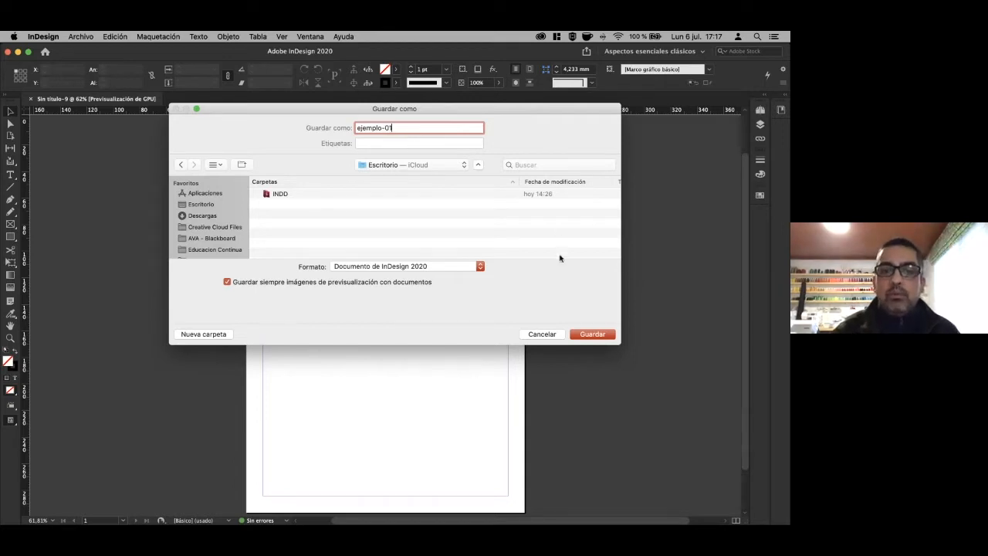
click(591, 337)
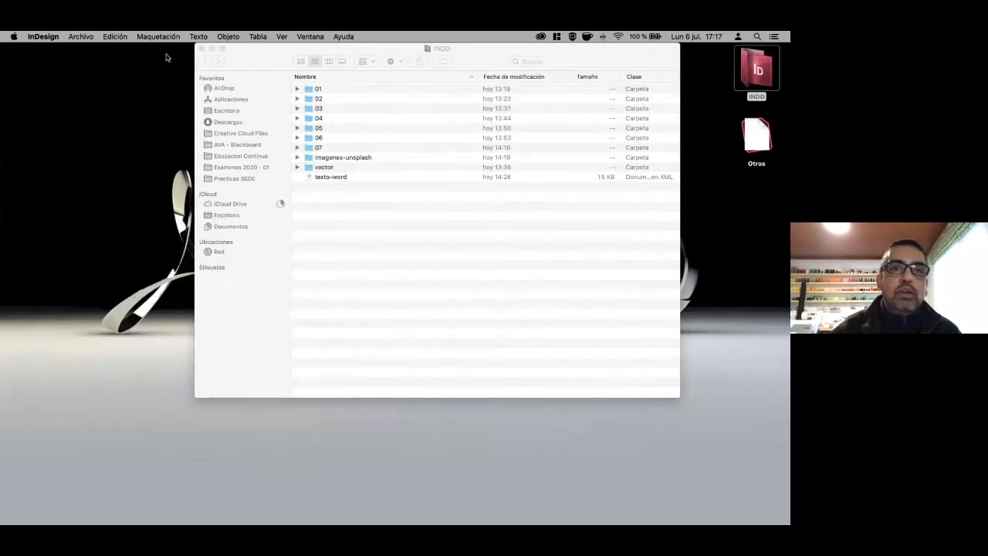
Close the INDD folder window in Finder and examine ejemplo-01.indd and its .idlk lock file on the desktop.
click(201, 49)
click(629, 204)
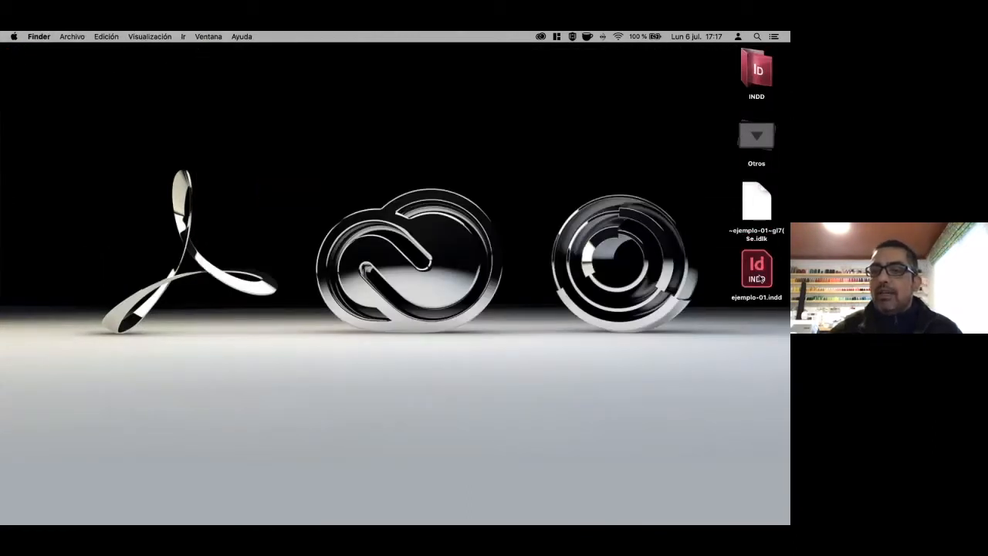
click(760, 279)
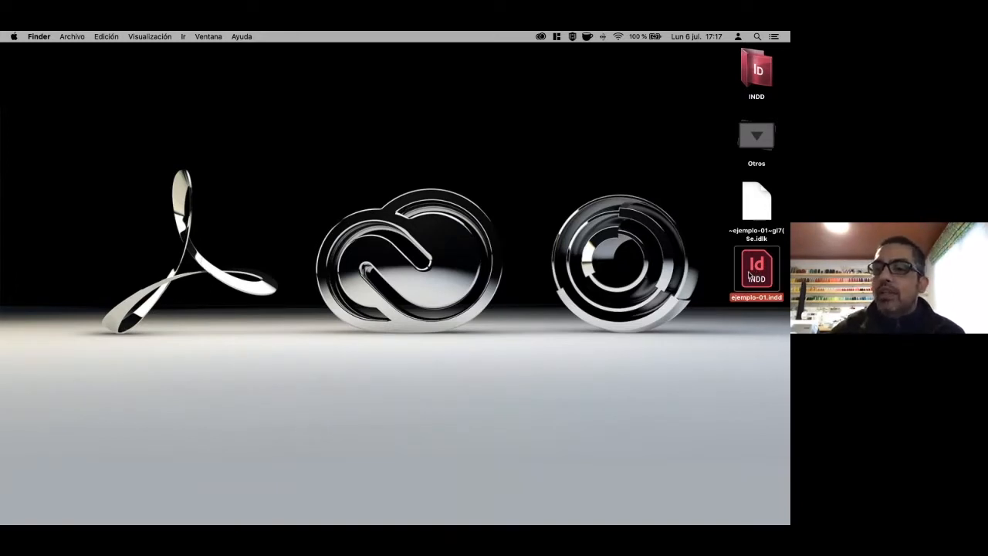
click(756, 218)
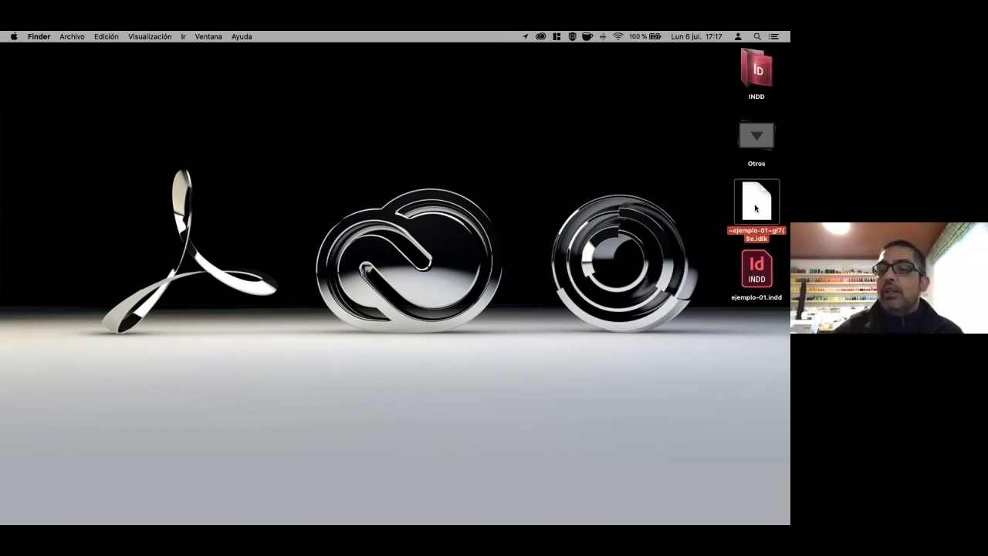
click(633, 260)
Switch back to InDesign and save ejemplo-01 to the Escritorio folder in InDesign CS4 o posterior (IDML) format.
click(10, 268)
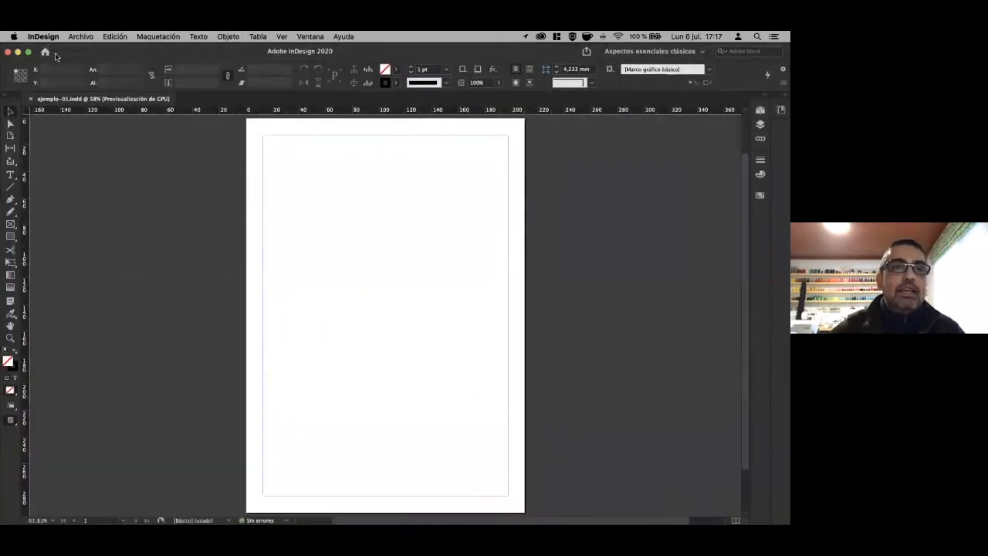
click(76, 40)
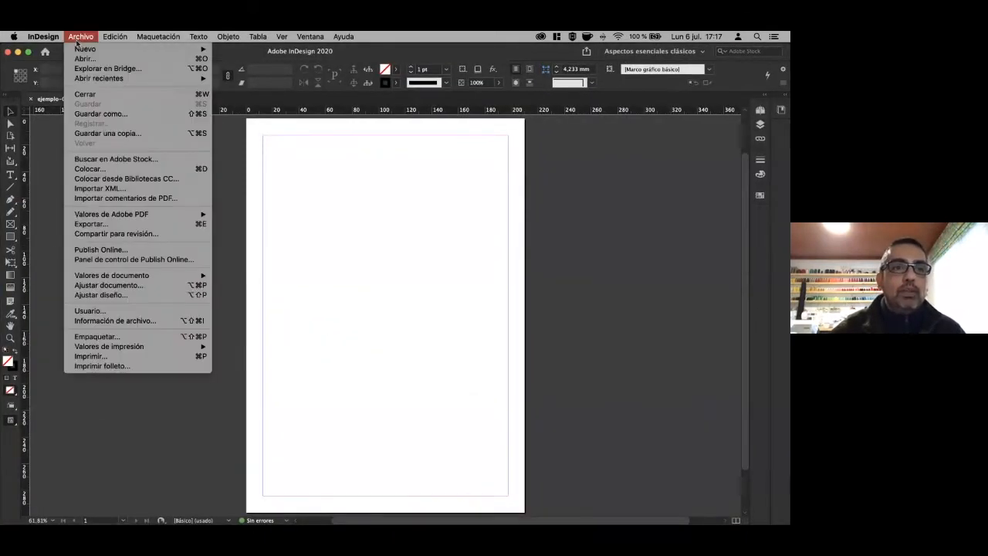
click(92, 113)
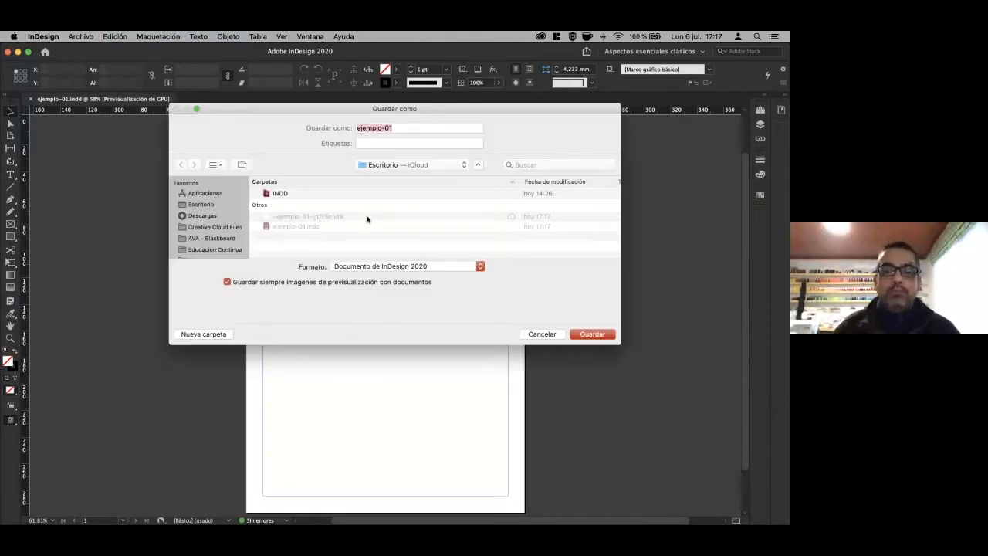
click(406, 267)
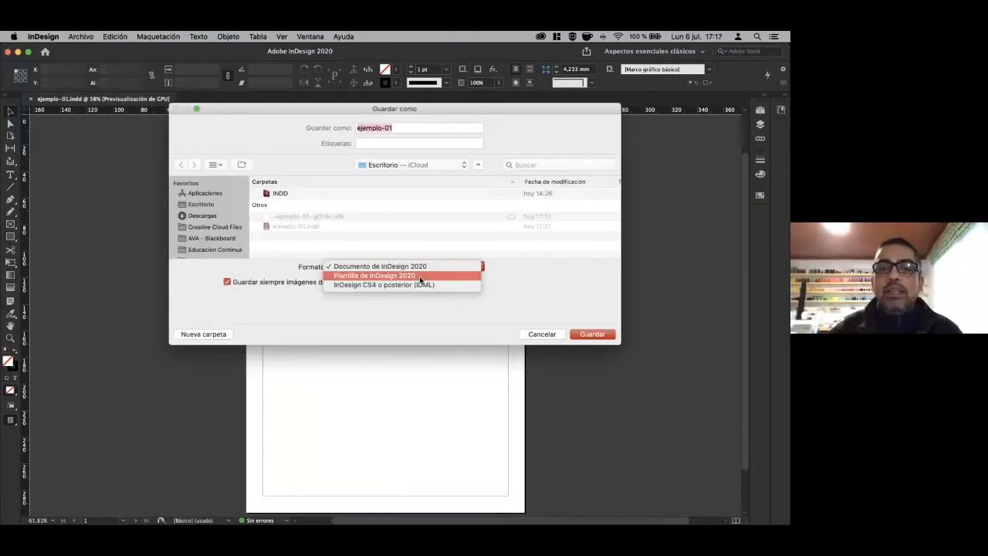
click(387, 302)
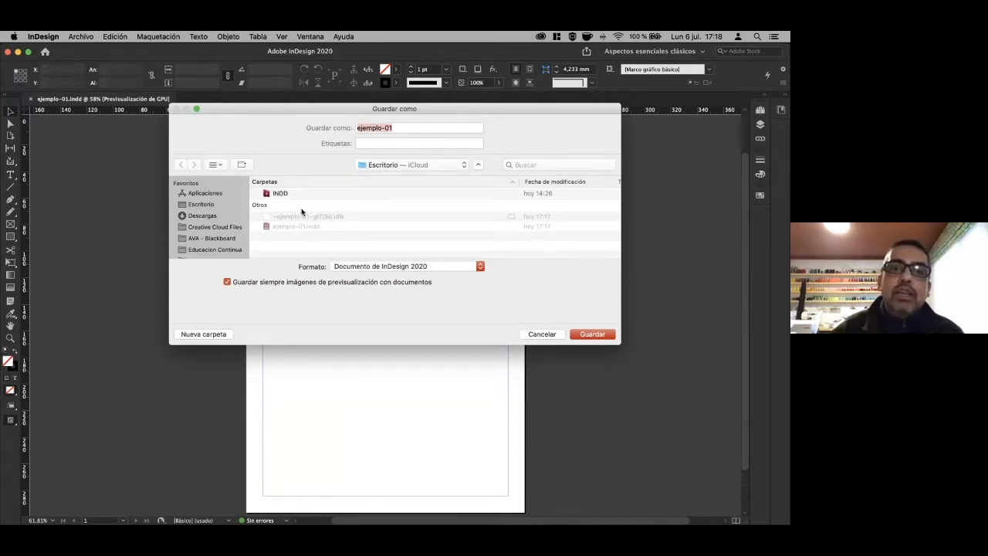
click(313, 230)
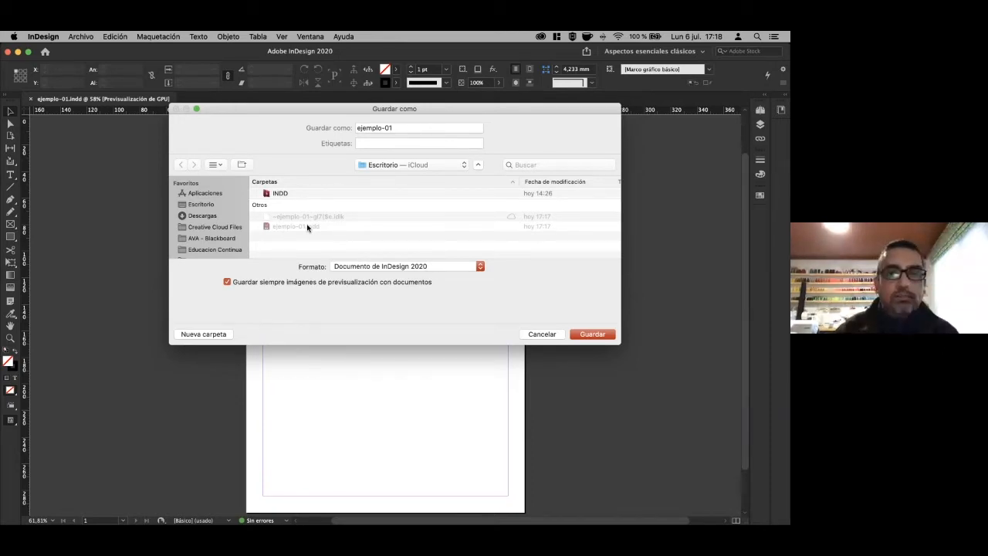
click(411, 267)
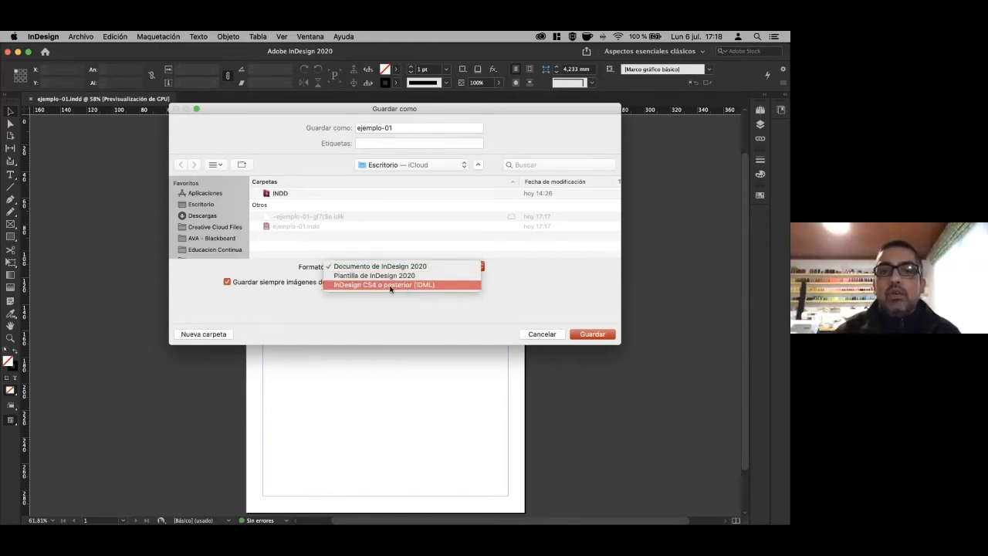
click(390, 285)
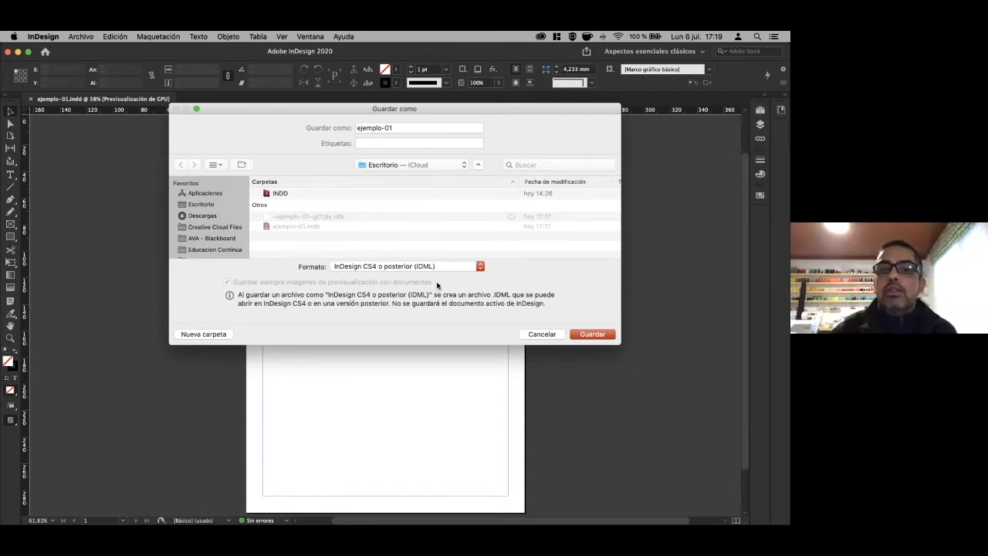
click(592, 334)
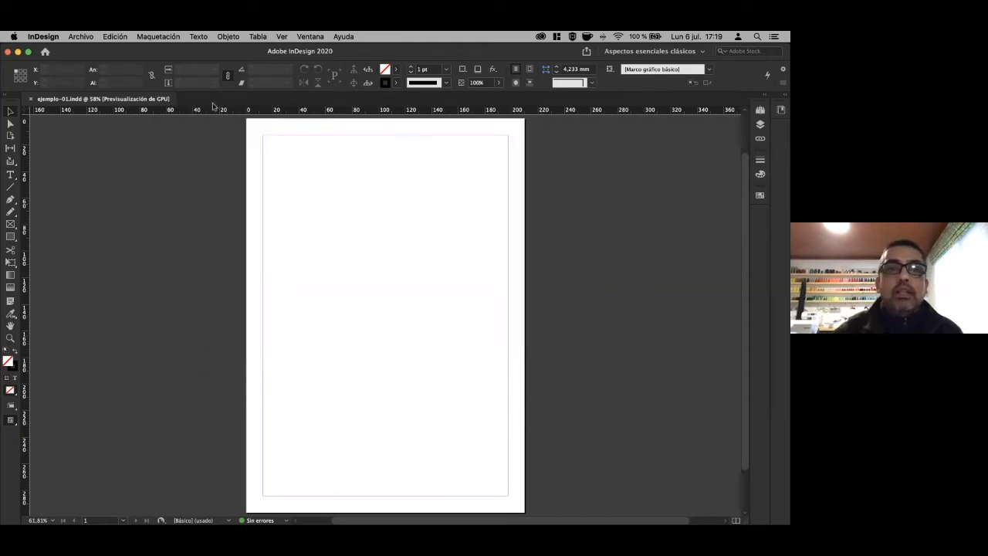
Minimize the InDesign window and examine ejemplo-01.idml and ejemplo-01.indd on the desktop.
click(18, 53)
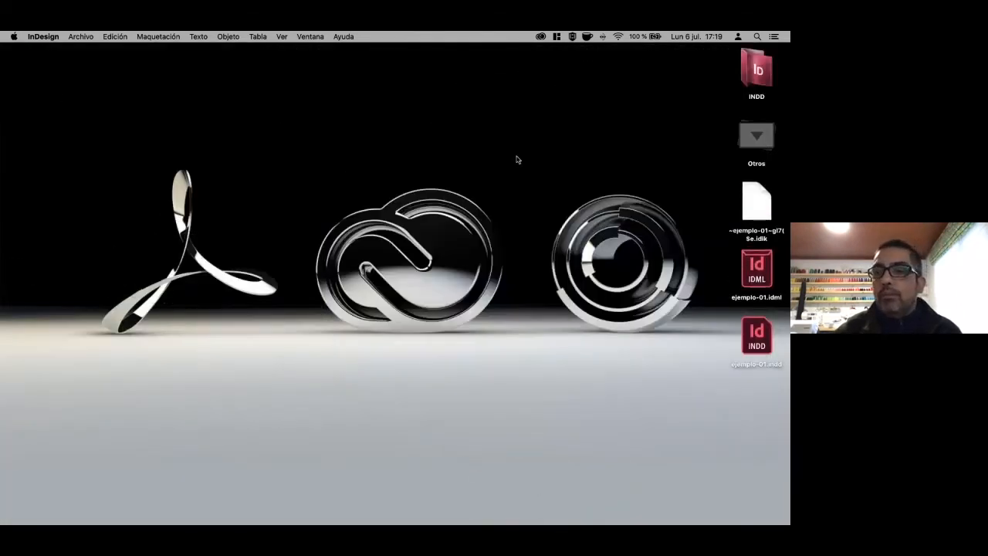
click(756, 281)
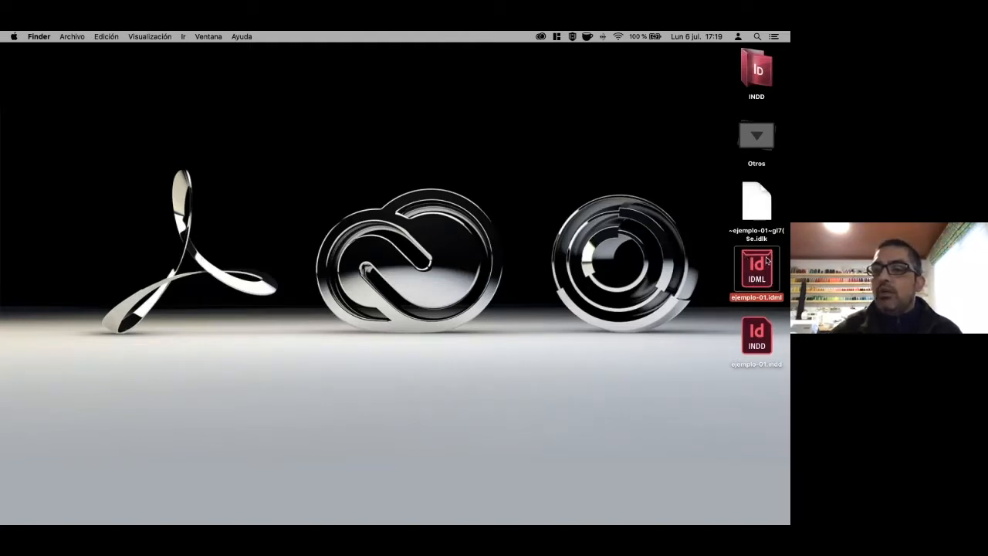
click(756, 335)
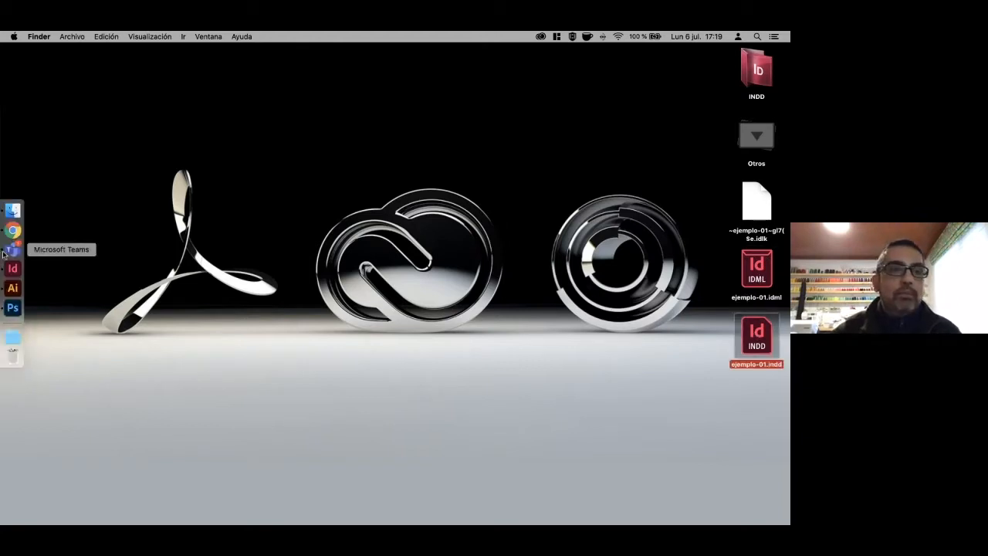
Return to InDesign and save ejemplo-01 to the Escritorio folder as a Plantilla de InDesign 2020 template.
click(5, 268)
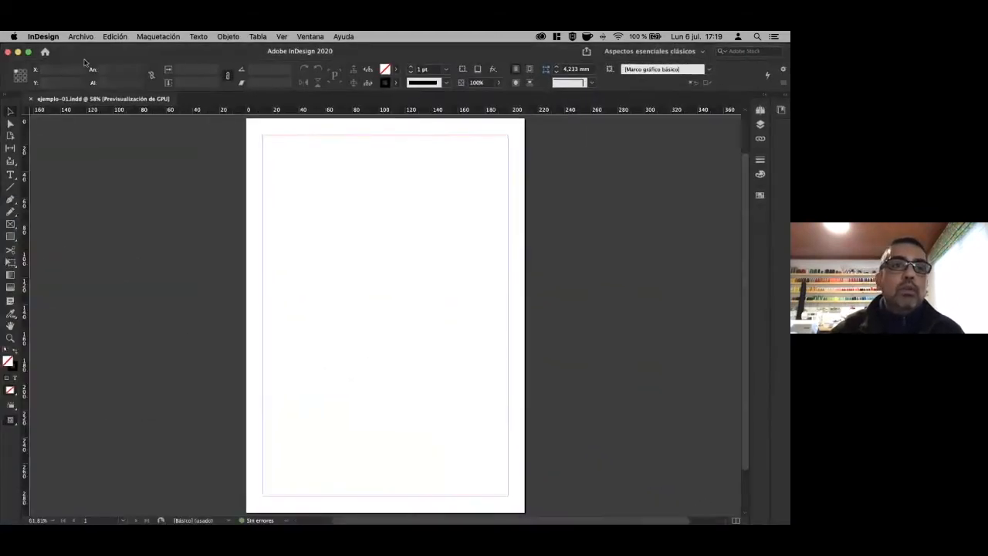
click(81, 37)
click(101, 115)
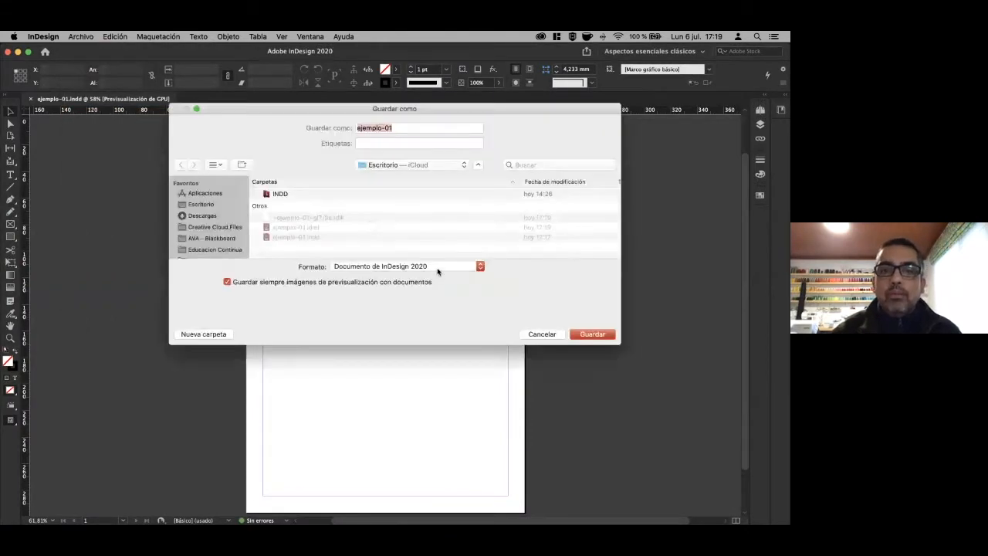
click(437, 271)
click(434, 276)
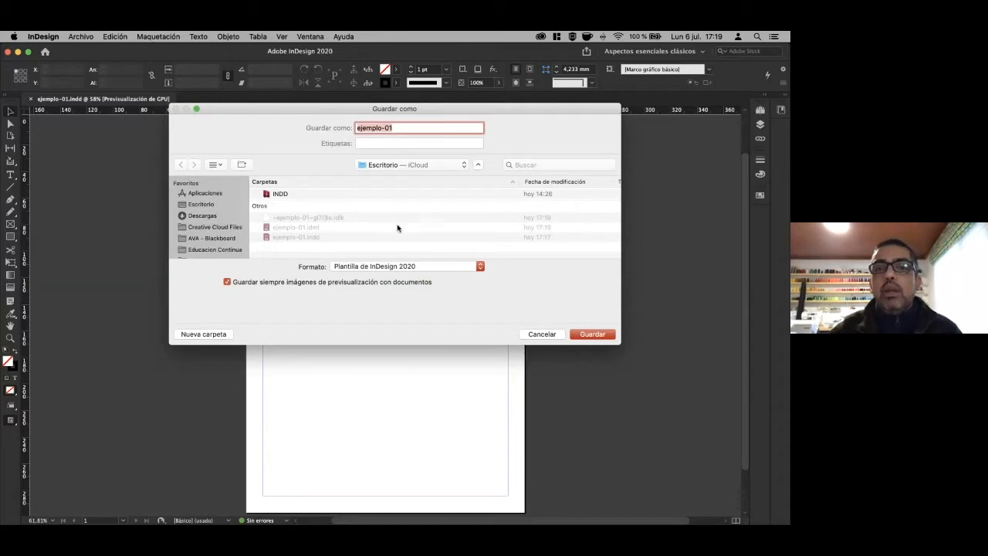
click(599, 334)
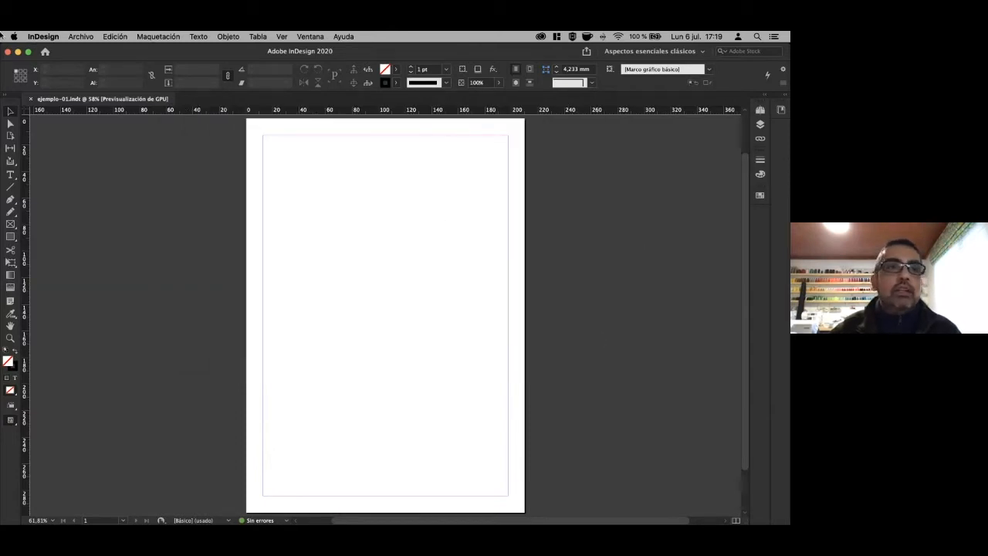
Minimize the InDesign window and examine the ejemplo-01.indt template file on the desktop.
click(18, 52)
click(641, 270)
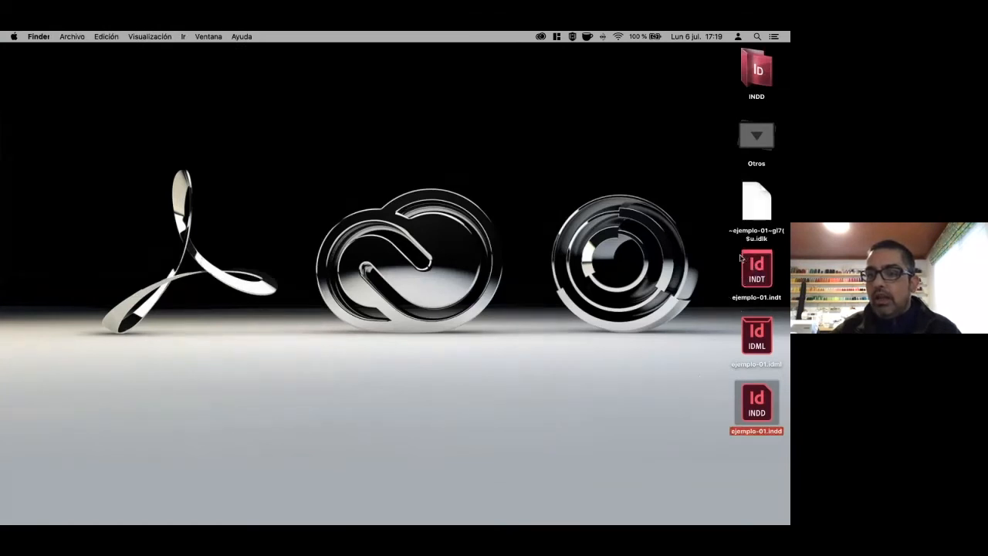
click(760, 285)
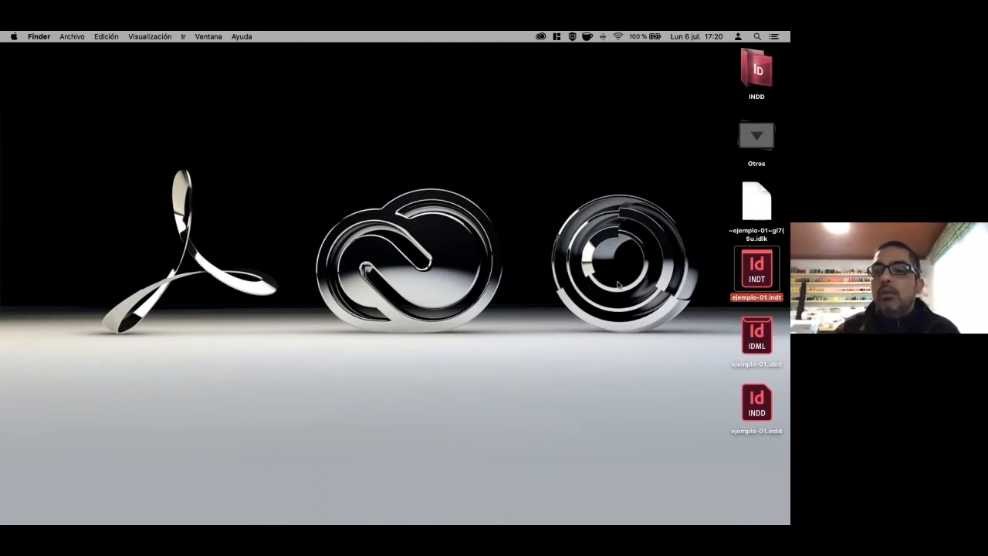
Return to InDesign, review the file formats offered for saving a copy under another name, and leave without saving.
mouse_move(3, 287)
click(12, 270)
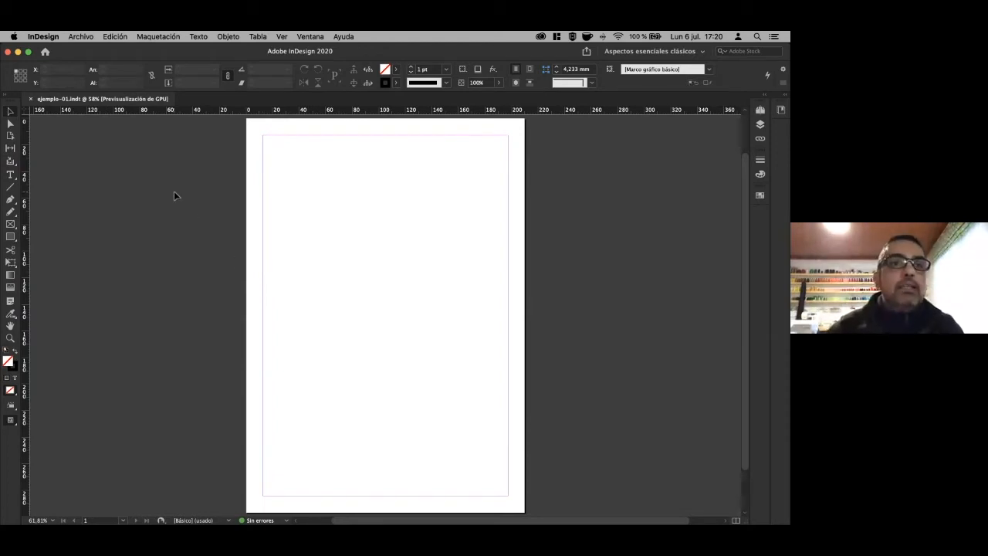
click(81, 37)
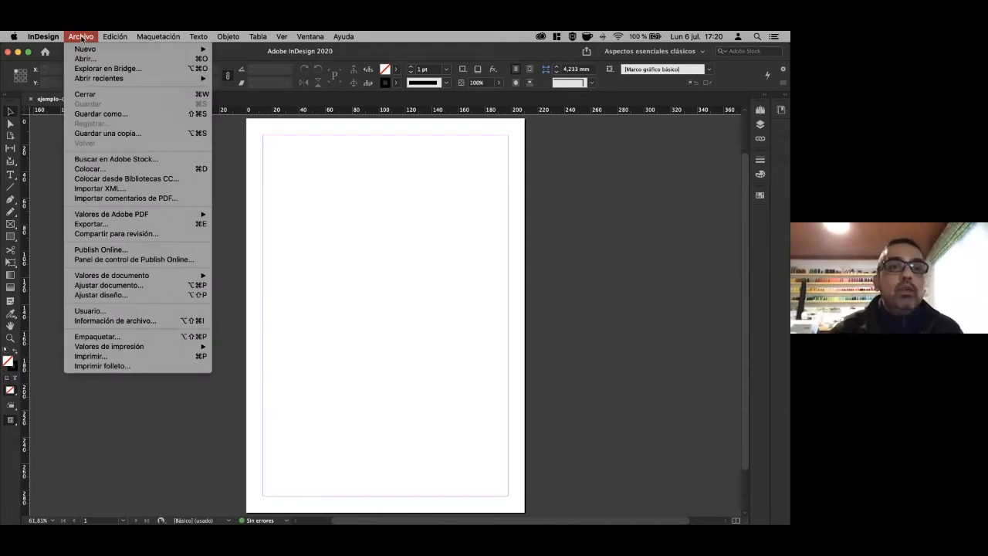
click(87, 114)
click(453, 268)
click(550, 335)
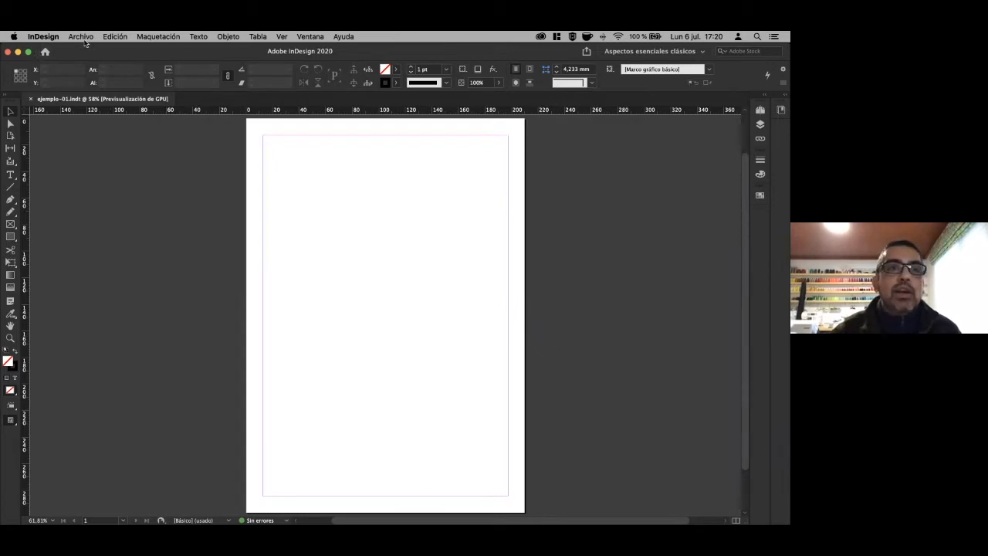
Review the Adobe PDF presets and start exporting ejemplo-01 to the Escritorio folder as Adobe PDF (Imprimir).
click(82, 36)
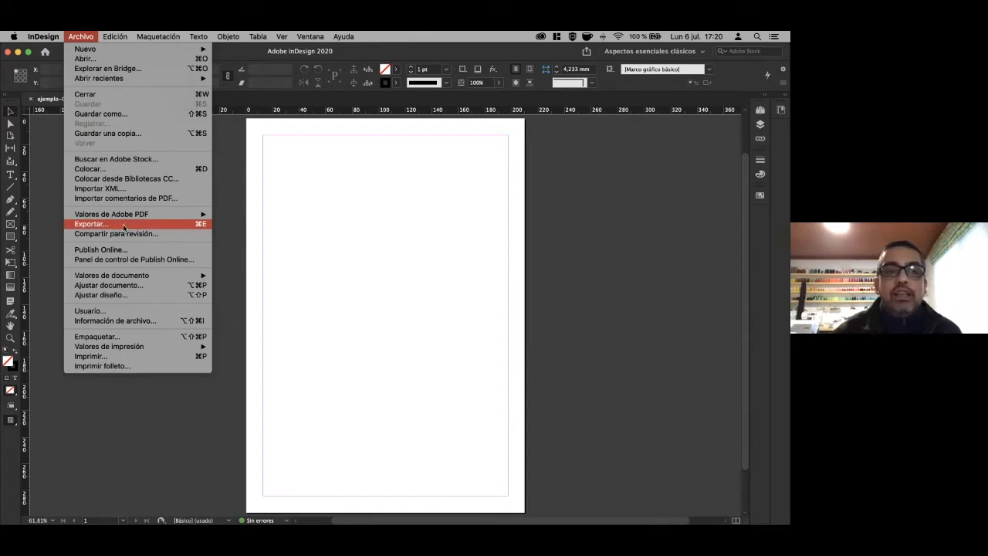
mouse_move(132, 214)
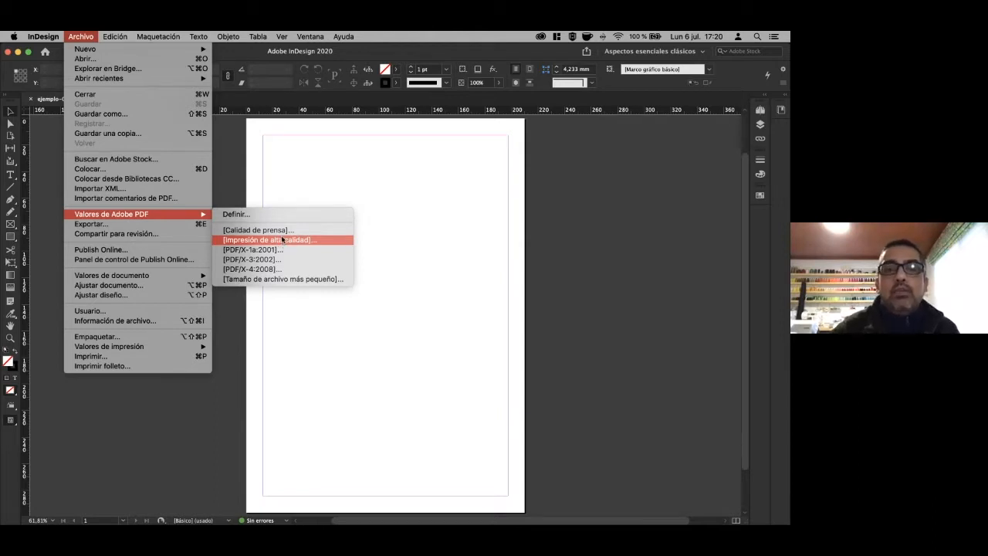
click(147, 224)
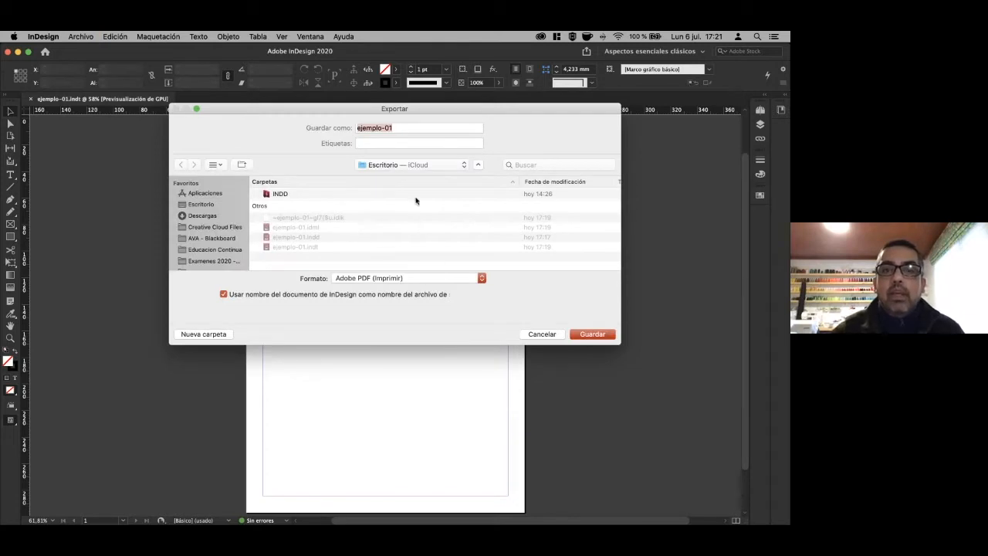
click(593, 334)
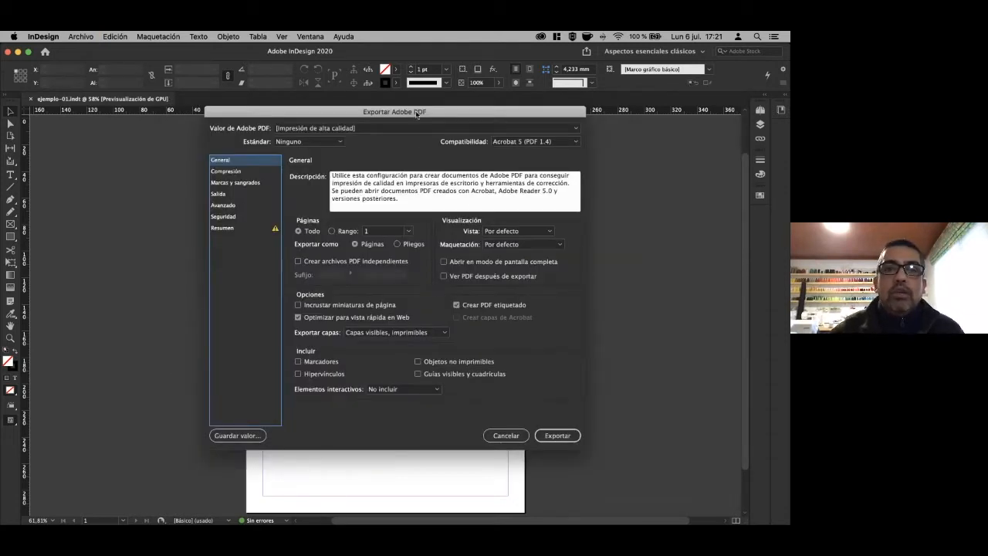
drag(417, 114, 354, 68)
Try the PDF presets [Calidad de prensa] and [Tamaño de archivo más pequeño], and cancel the export.
click(309, 82)
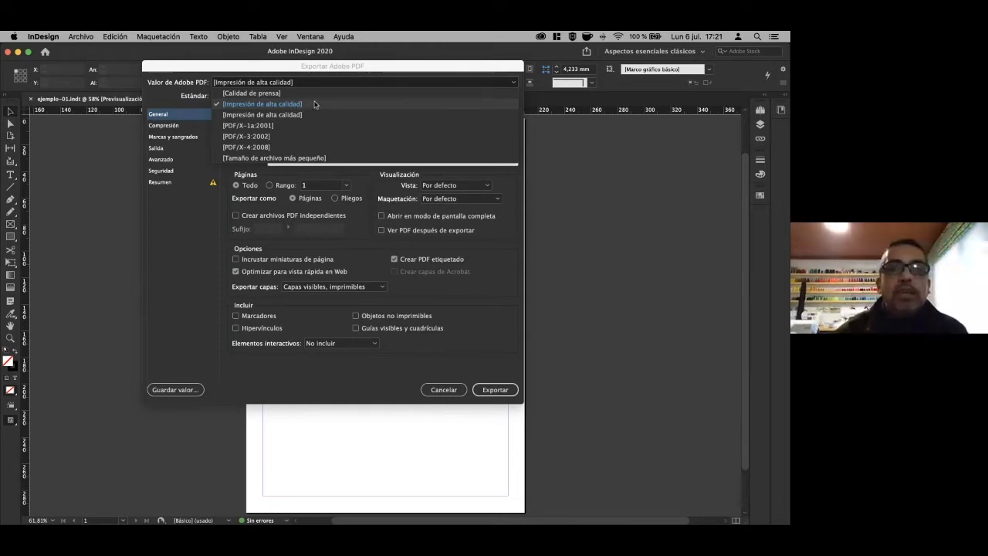
click(301, 93)
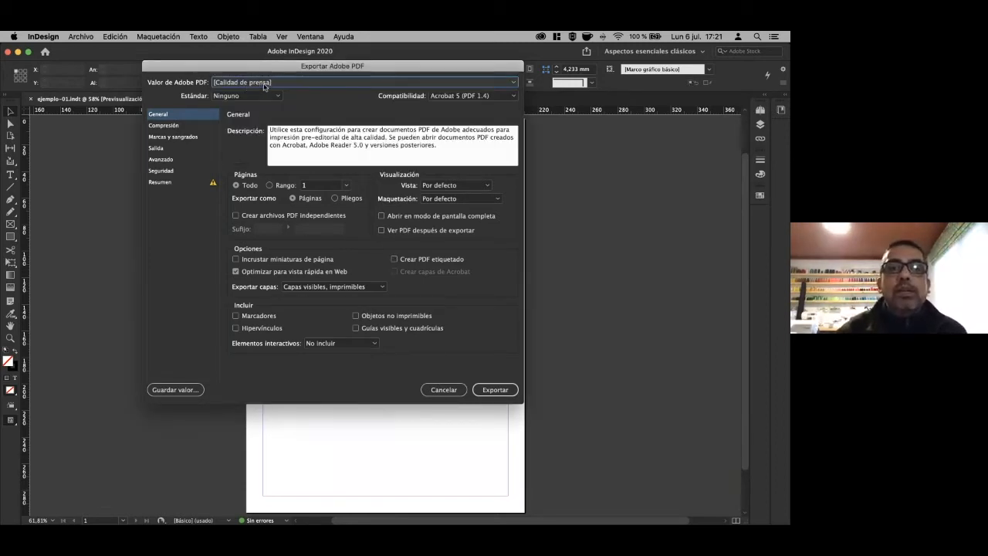
click(265, 83)
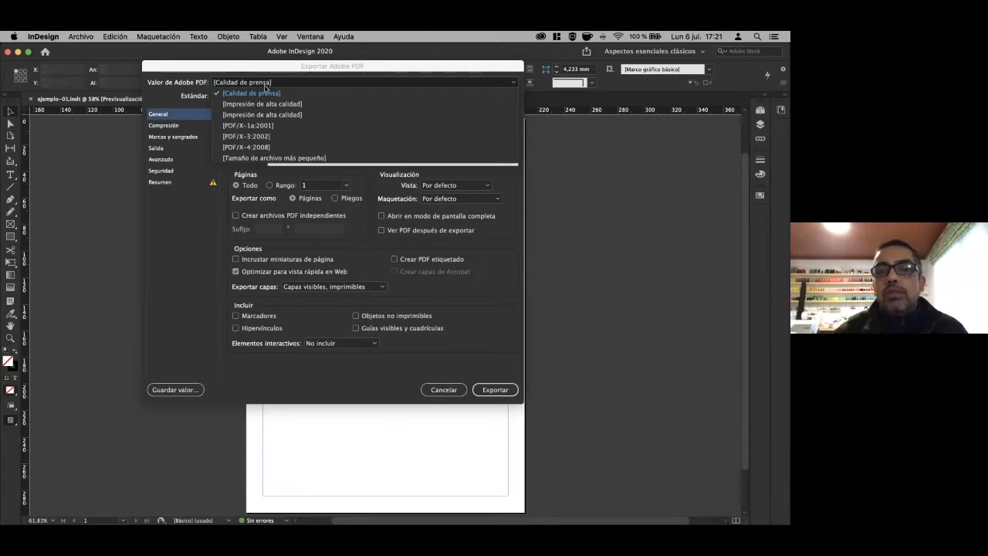
click(300, 158)
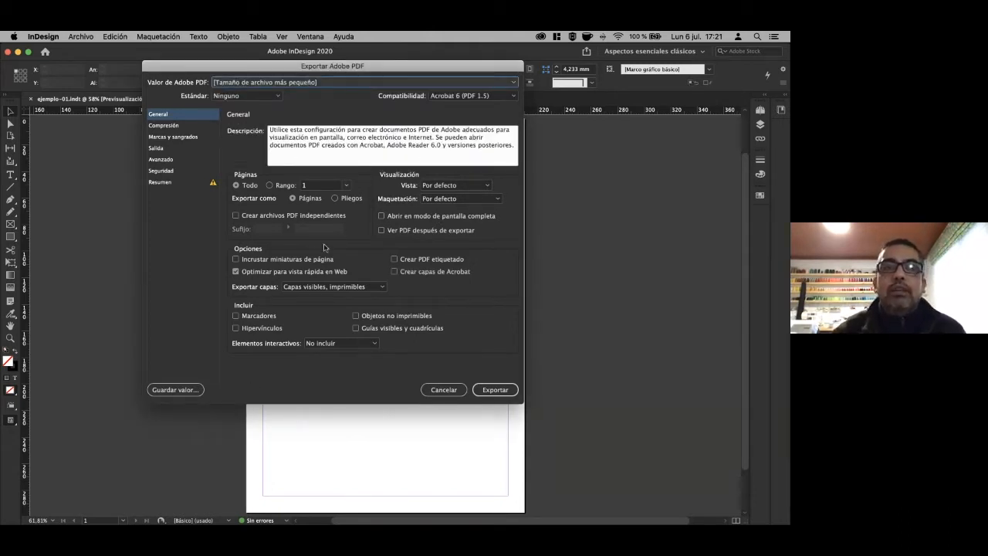
click(445, 389)
Try the Adobe PDF 9.0 PPD for printing the document to a PostScript file, and cancel the print setup.
click(81, 37)
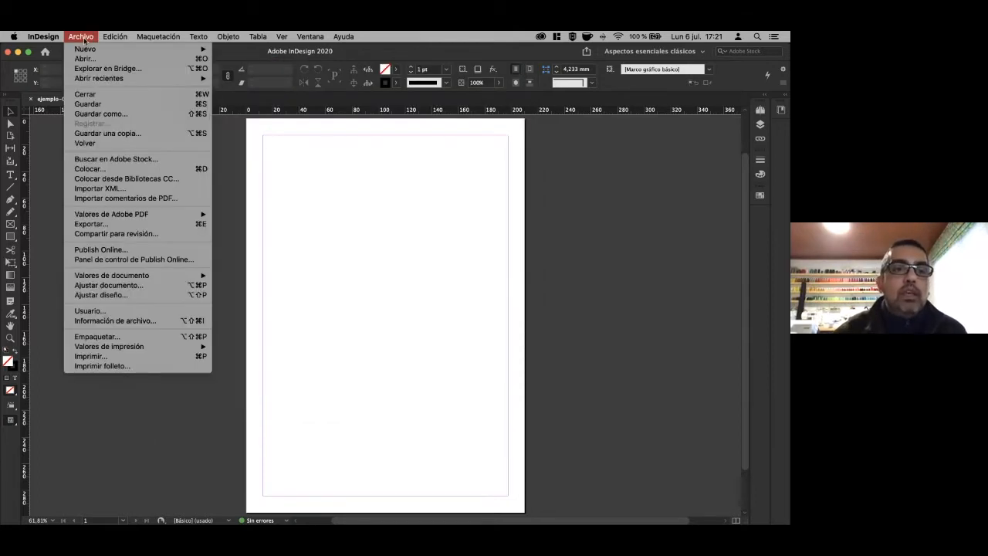
click(121, 356)
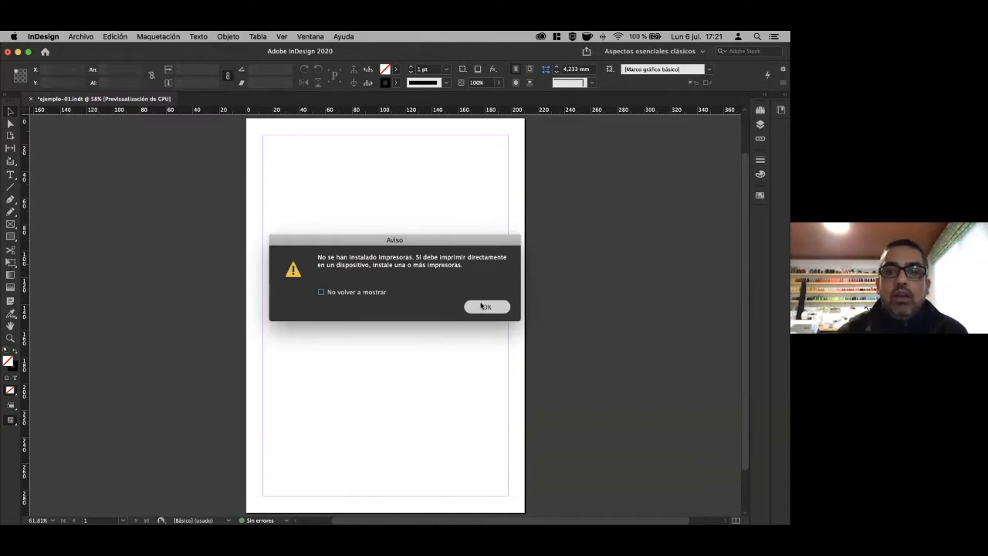
click(482, 306)
drag(559, 139, 337, 104)
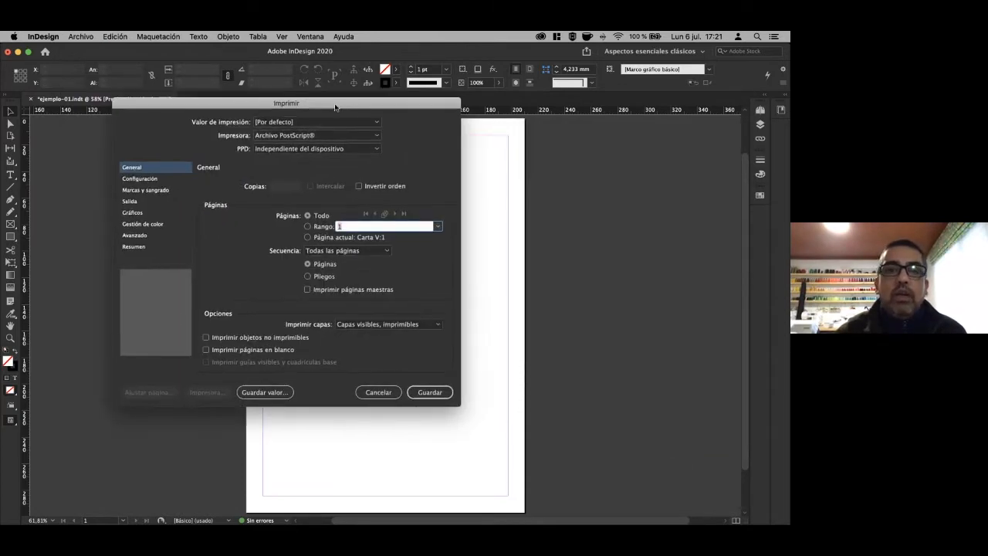
click(372, 150)
click(282, 161)
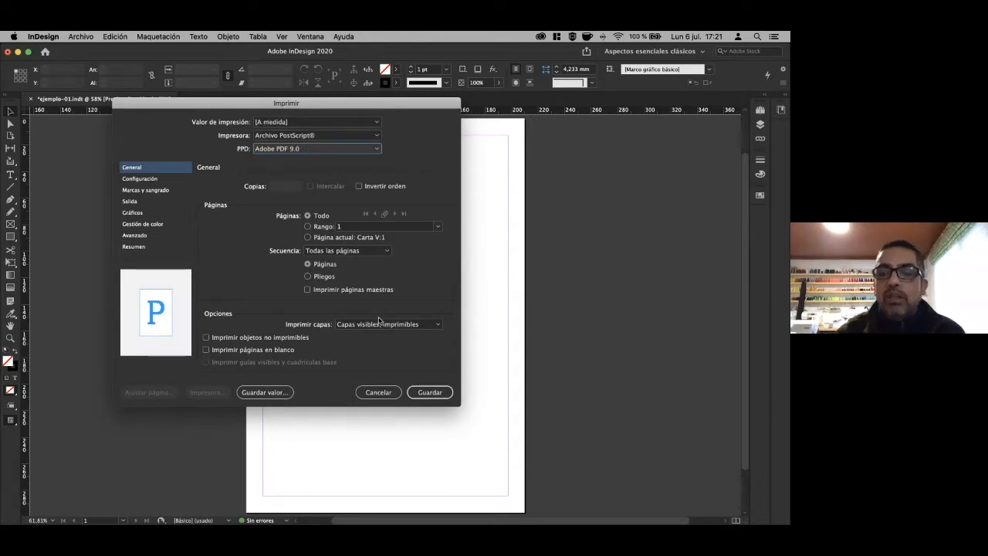
click(378, 393)
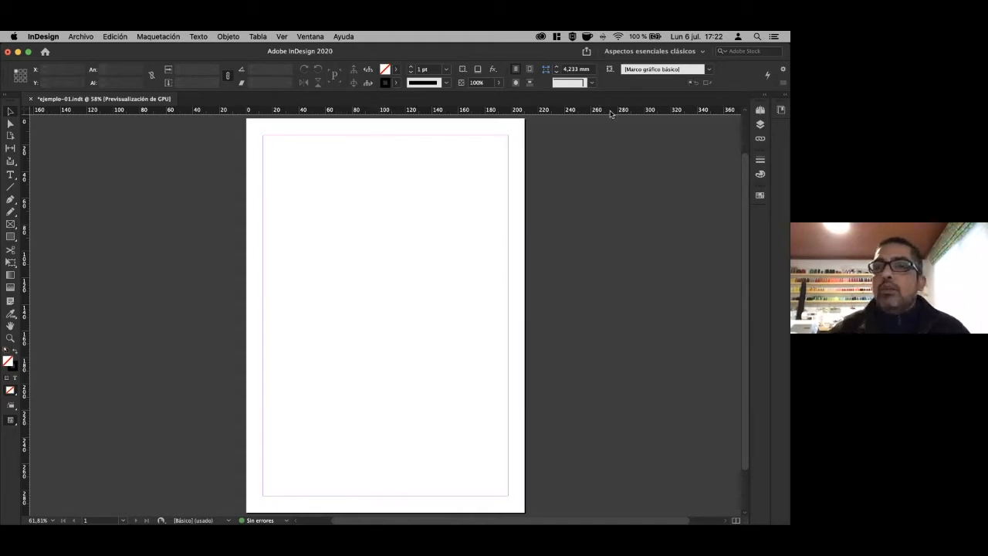
Try the Aspectos esenciales workspace, collapse its Vínculos panel, and return to Aspectos esenciales clásicos.
click(703, 52)
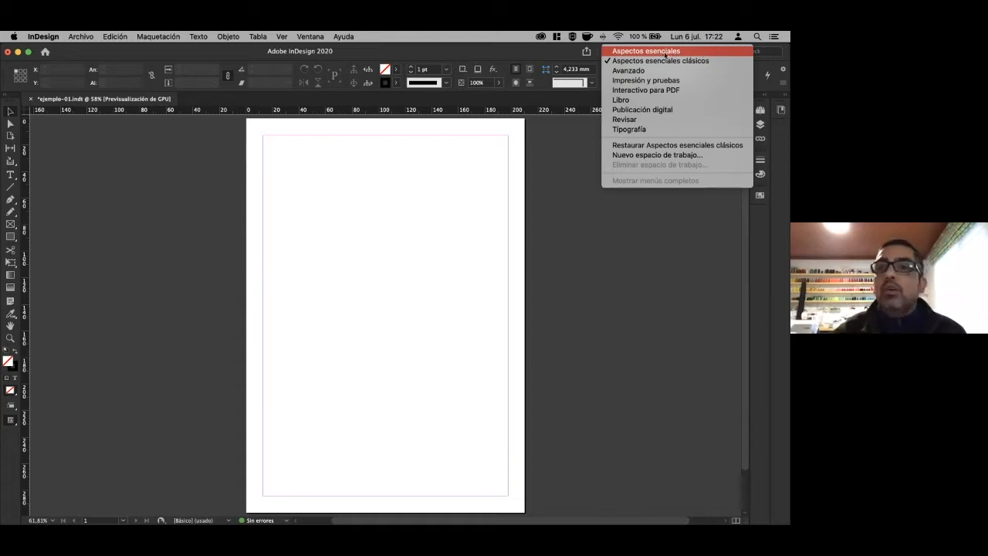
click(664, 51)
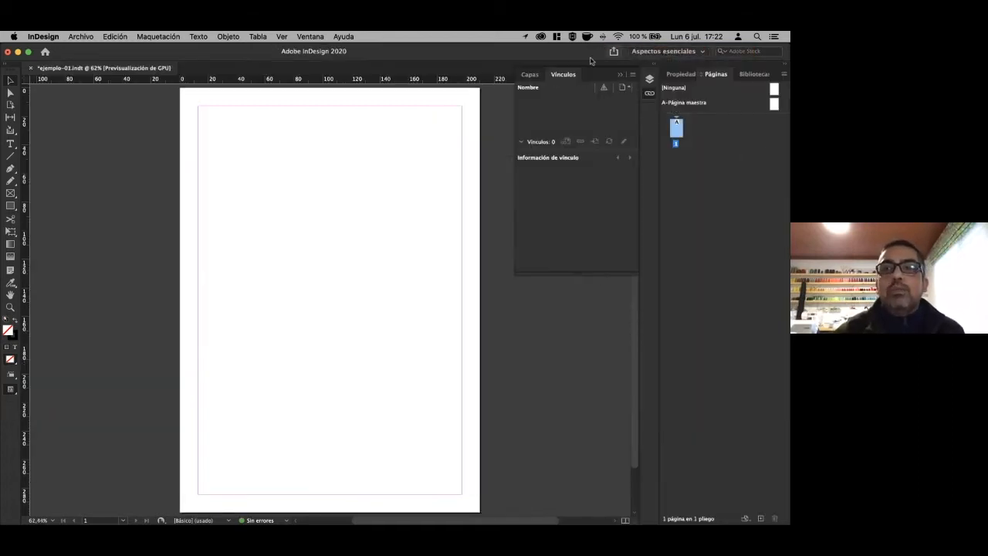
click(622, 75)
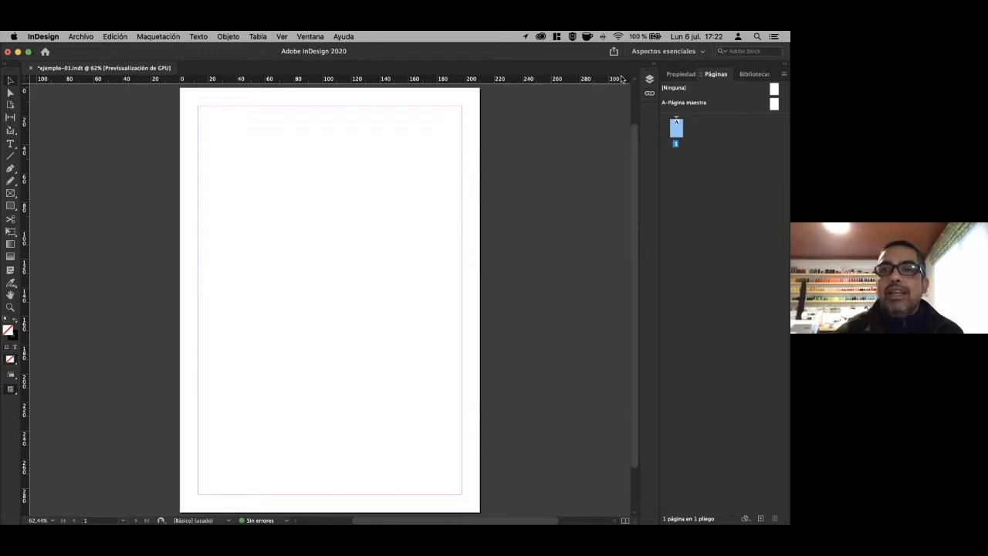
click(694, 52)
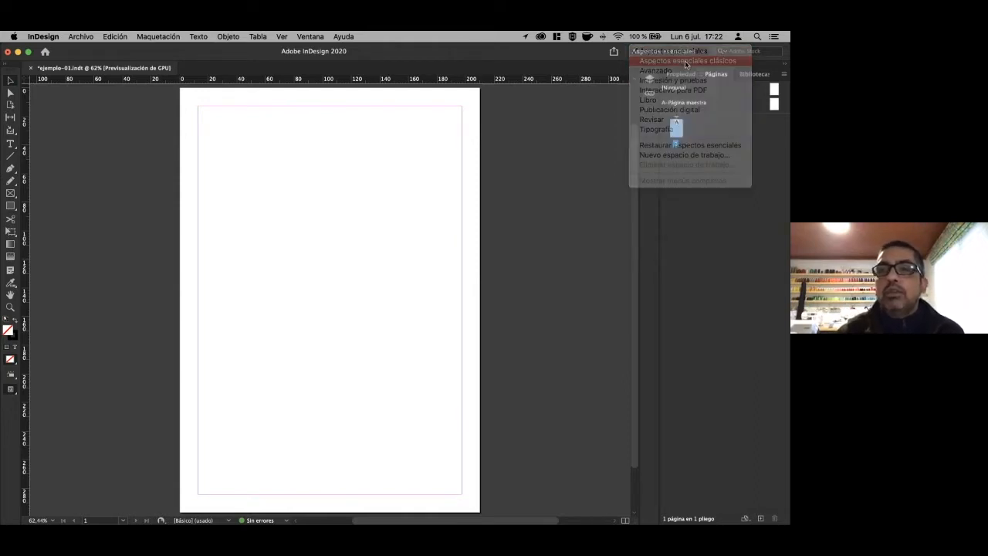
click(685, 62)
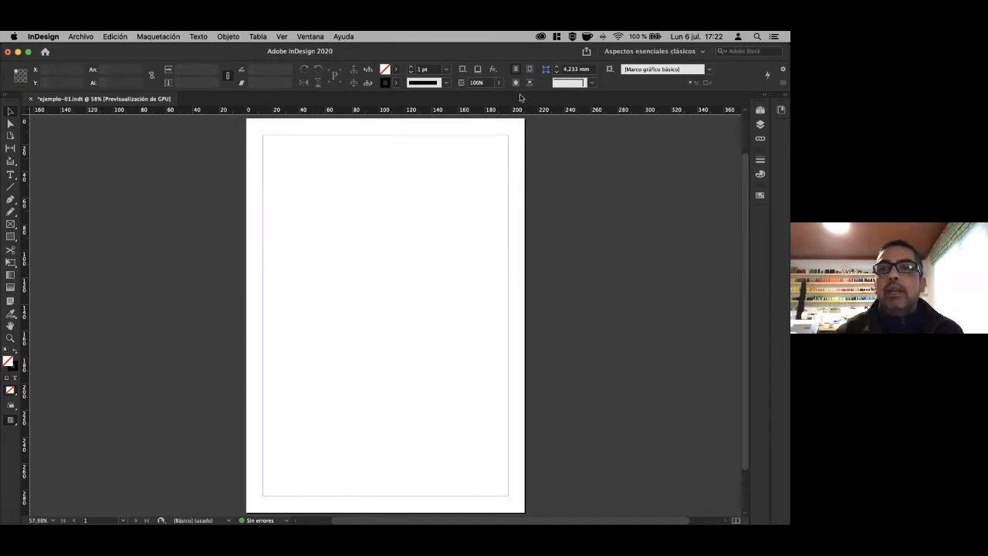
Check the document arrangement options and create a second document from the saved preset 01.
click(310, 37)
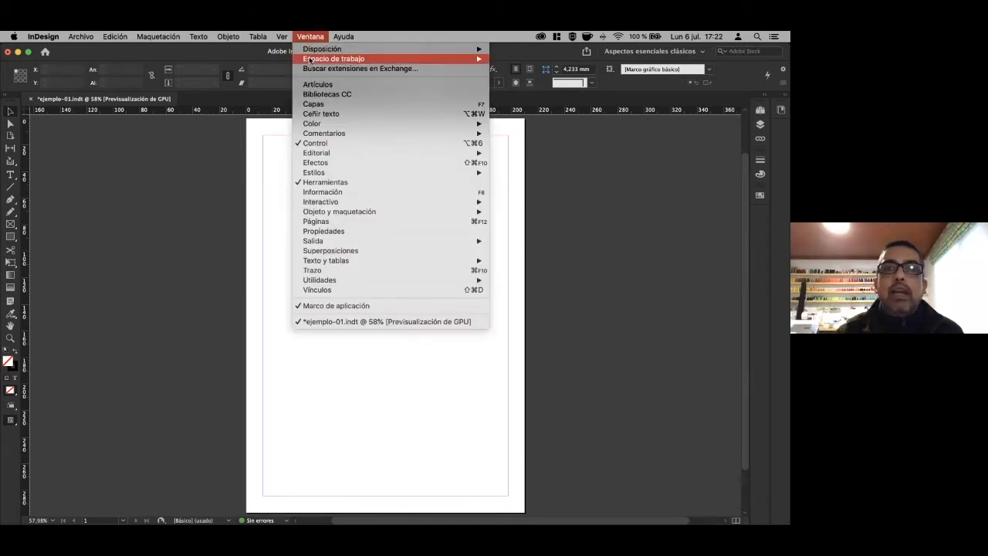
mouse_move(310, 59)
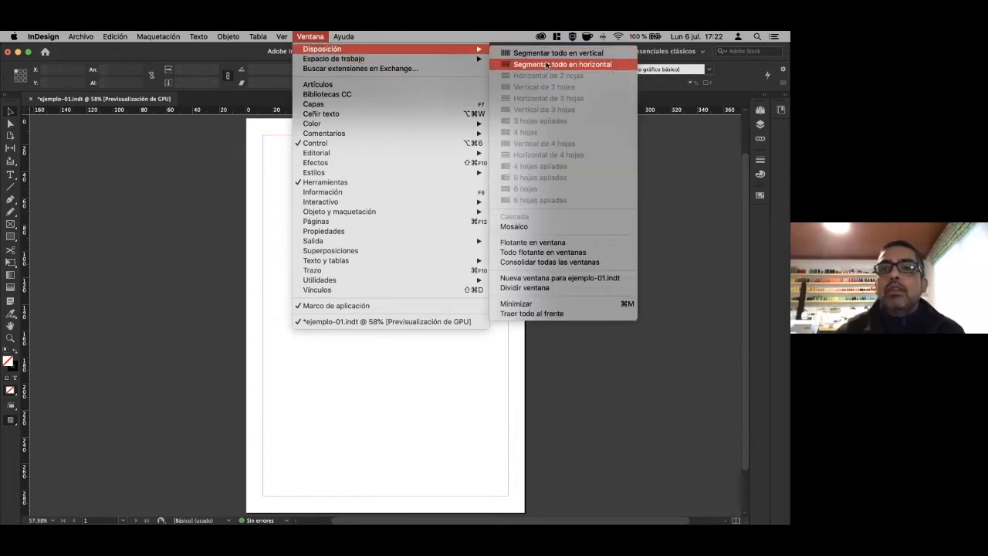
click(74, 186)
click(81, 37)
mouse_move(116, 49)
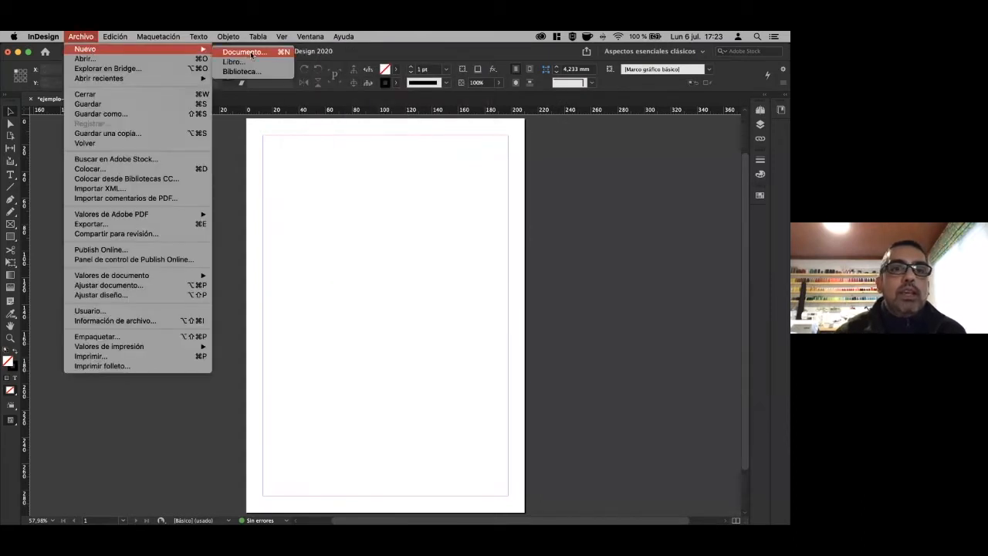
click(252, 54)
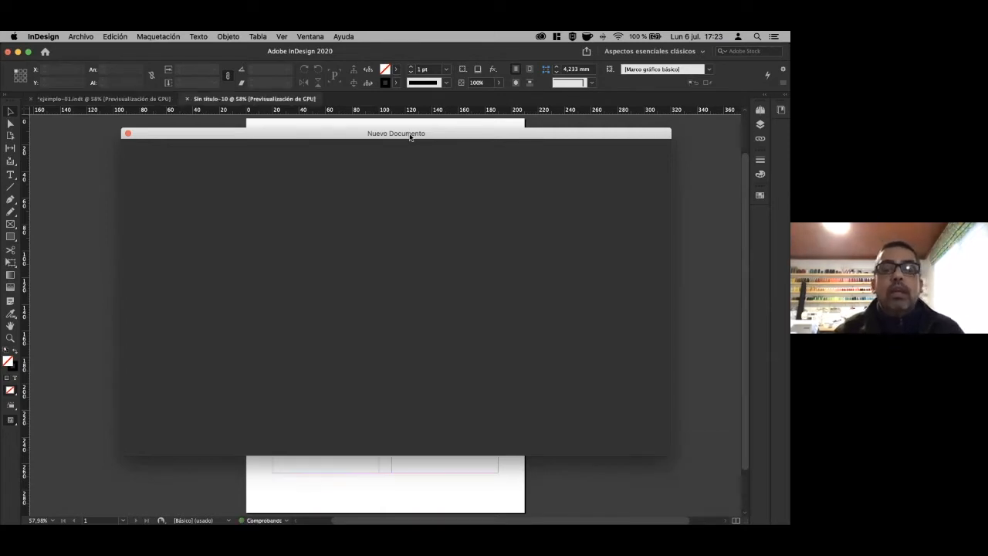
click(349, 152)
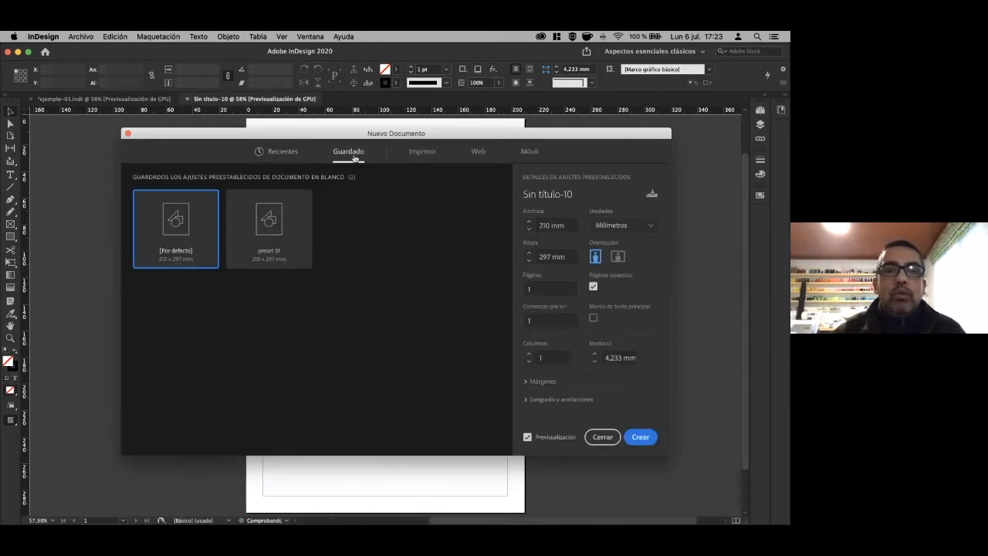
click(268, 231)
click(640, 436)
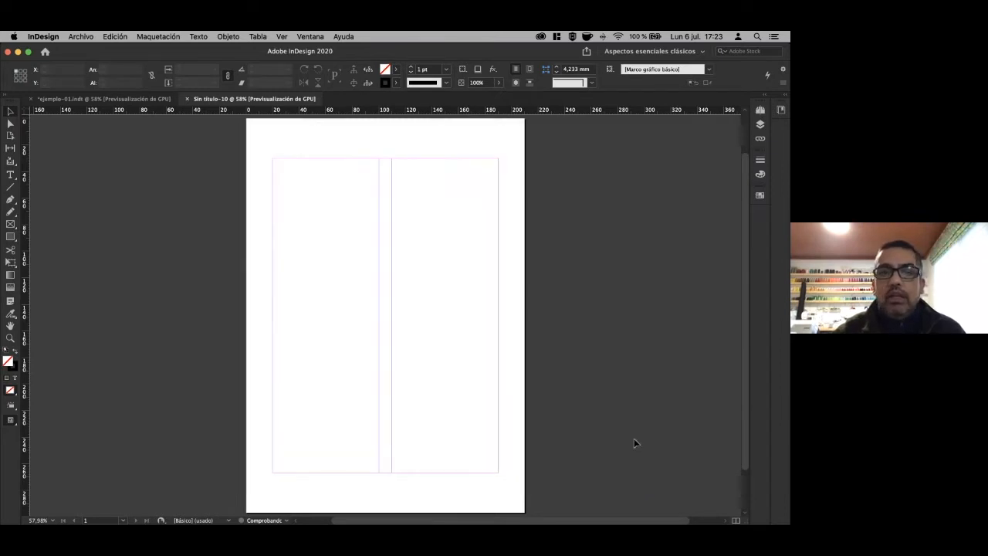
Switch back and forth between ejemplo-01.indt and Sin título-10 to compare them, ending on Sin título-10.
click(110, 101)
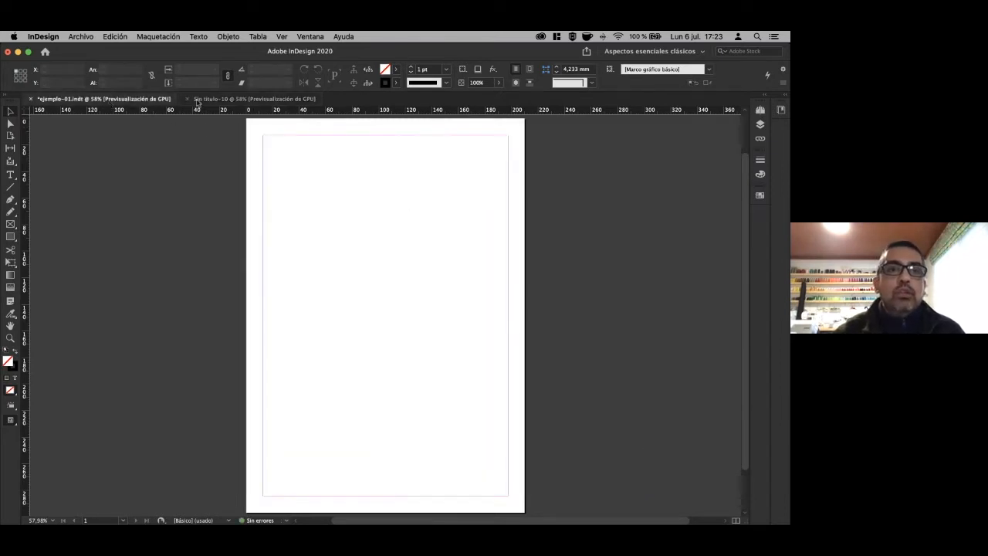
click(215, 100)
click(107, 101)
click(215, 100)
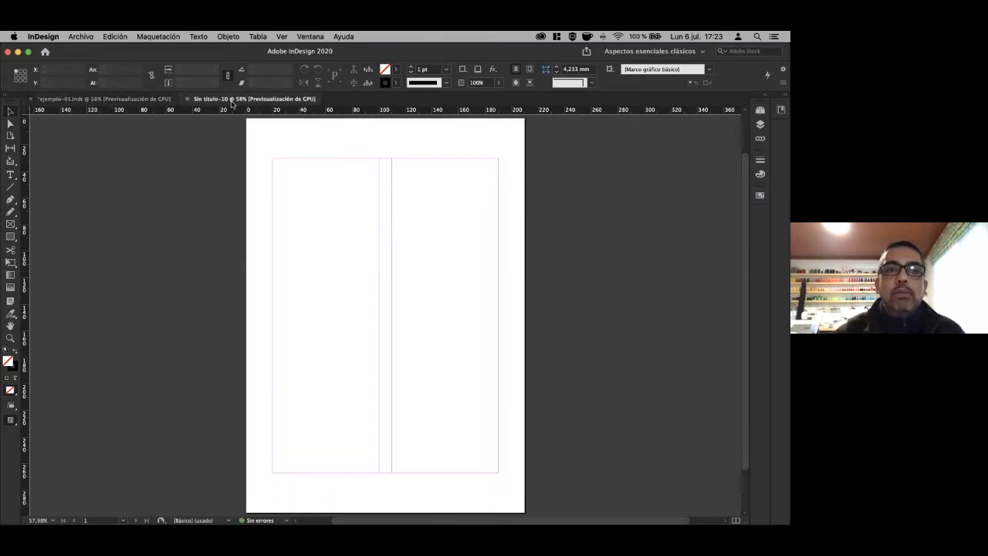
click(166, 101)
click(237, 100)
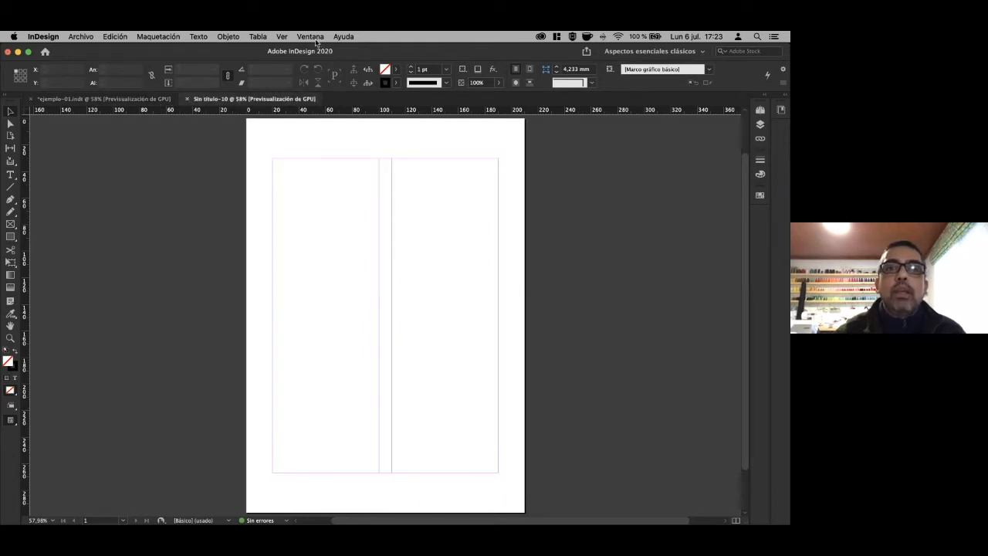
Arrange the two open documents as Vertical de 2 hojas, and change the arrangement to Horizontal de 2 hojas.
click(310, 37)
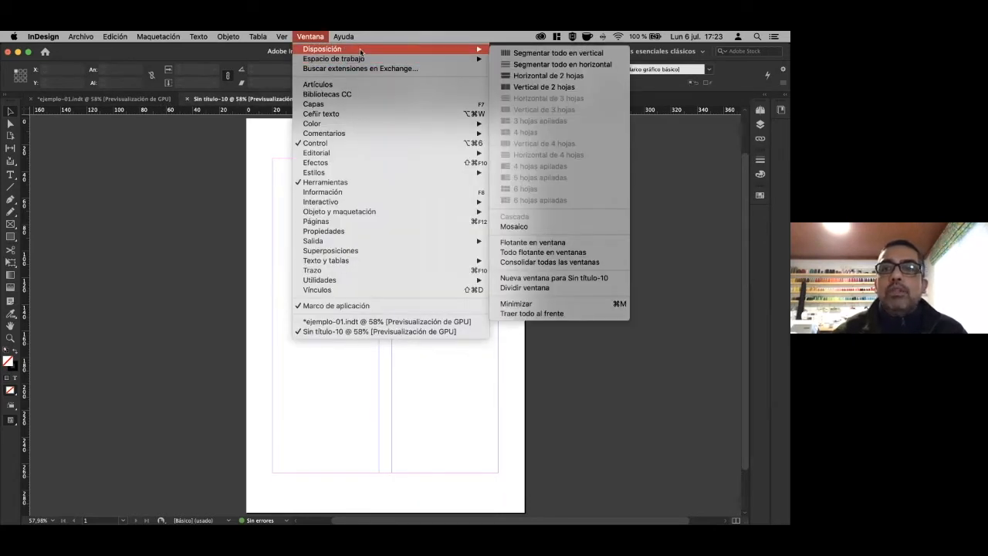
click(526, 88)
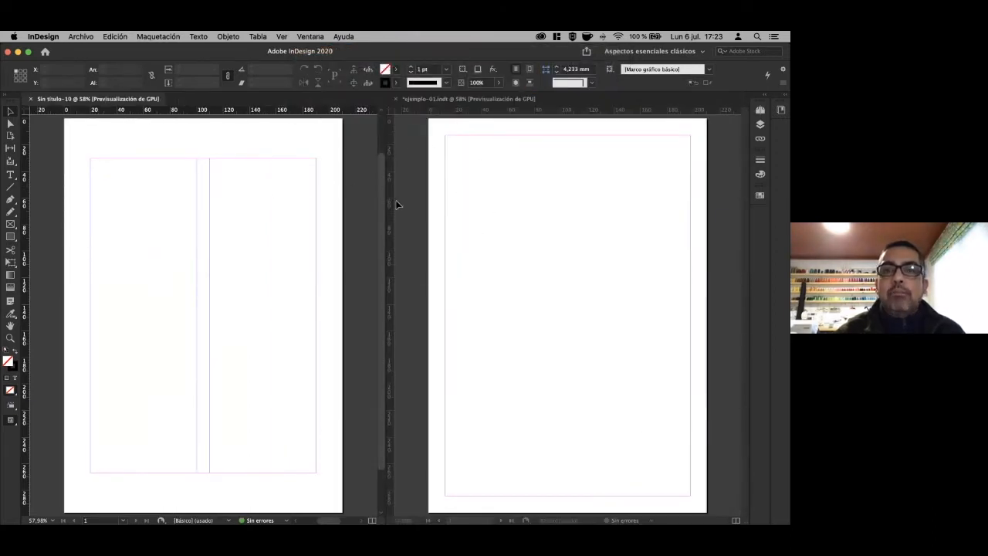
click(310, 37)
mouse_move(365, 51)
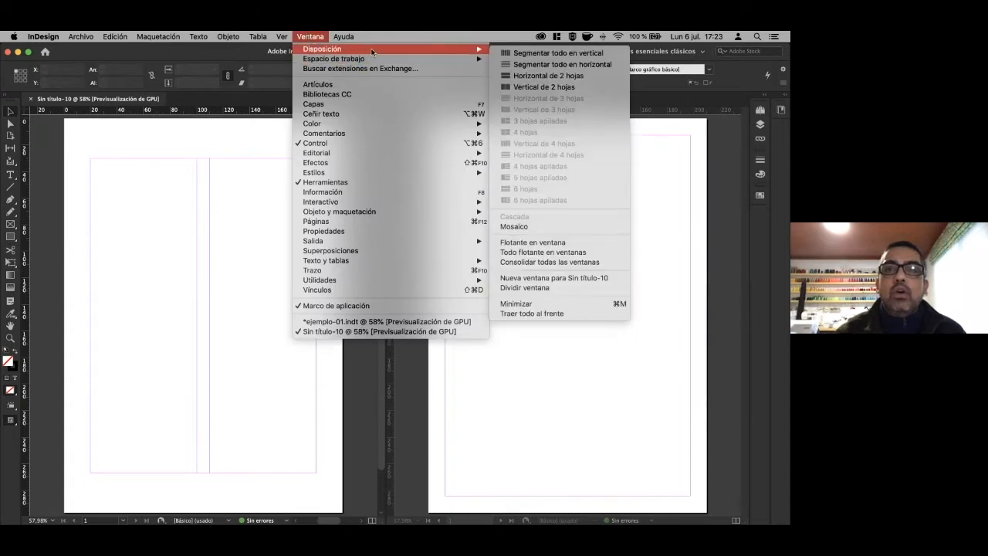
click(553, 77)
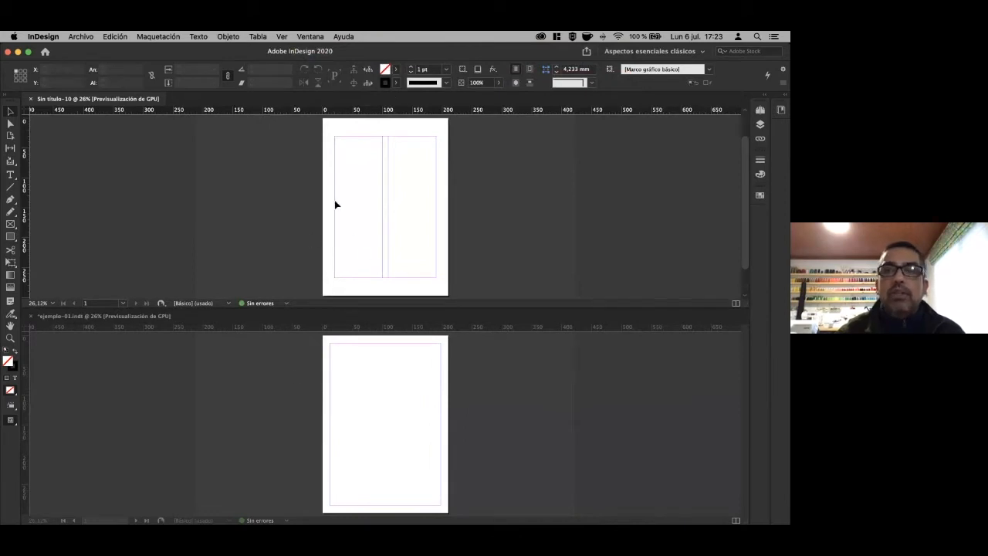
Examine the available workspaces and the panels that can be shown, including the Estilos group, without changing anything.
click(317, 37)
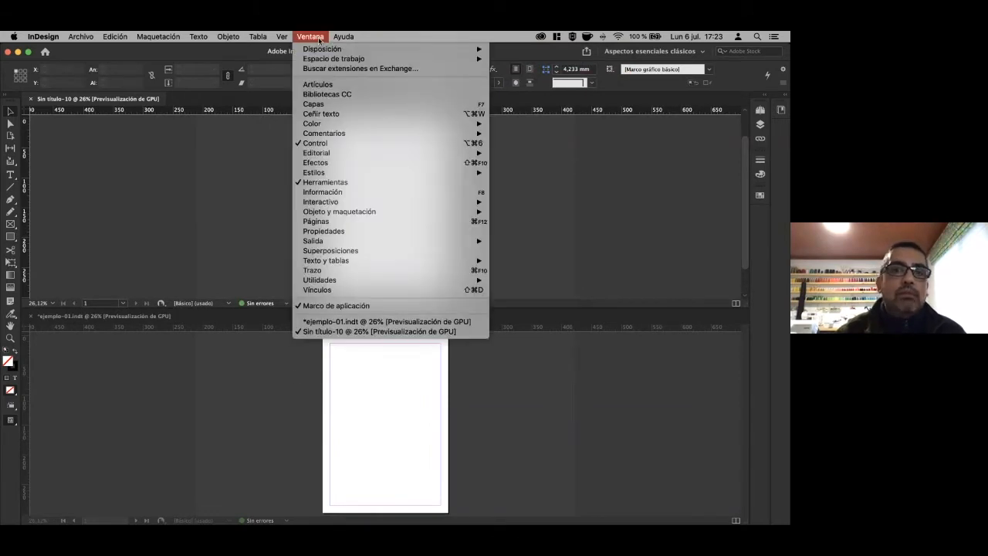
mouse_move(335, 61)
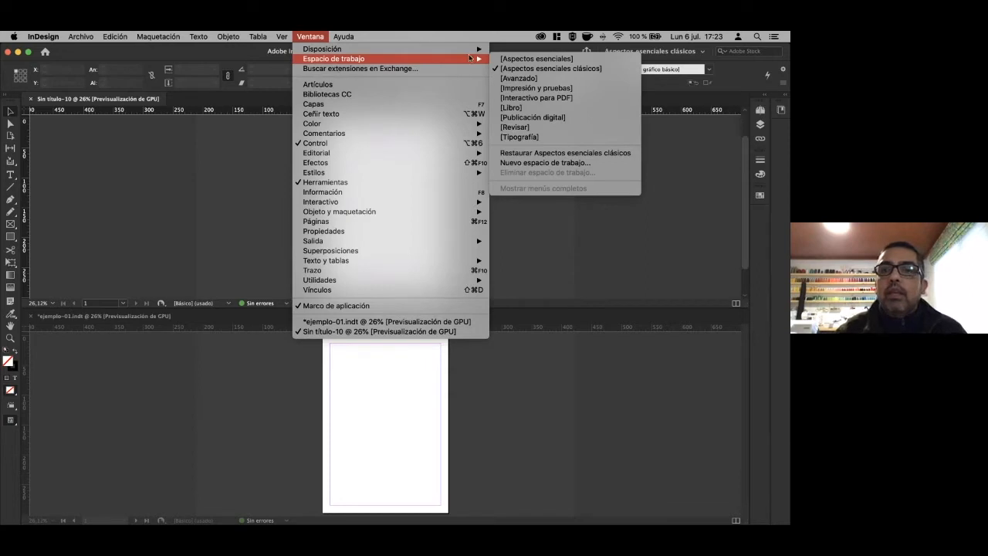
mouse_move(466, 50)
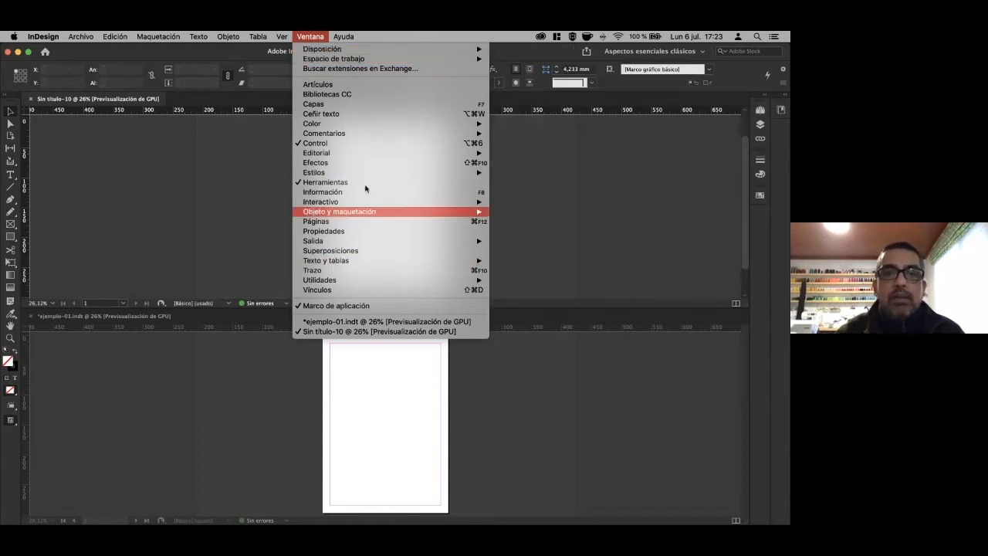
click(176, 198)
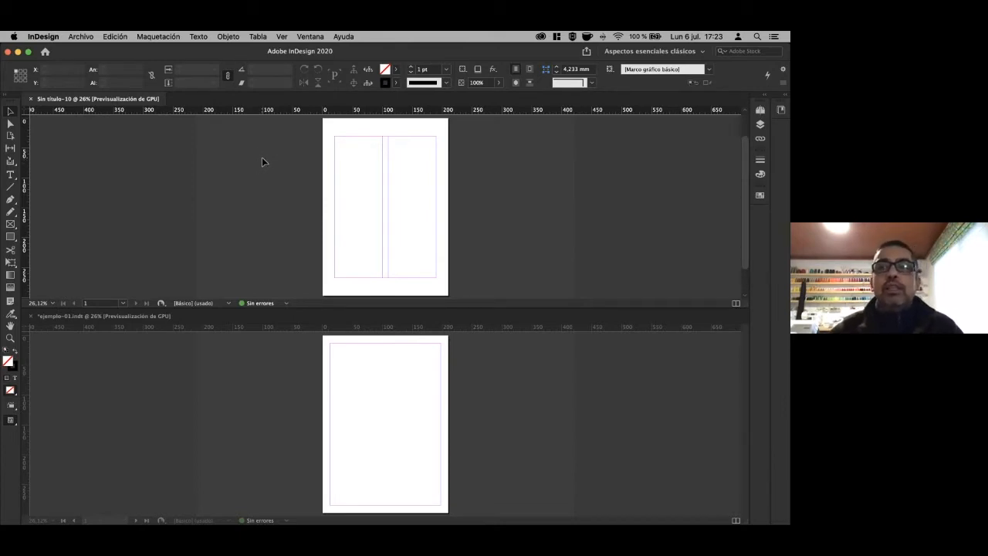
click(311, 36)
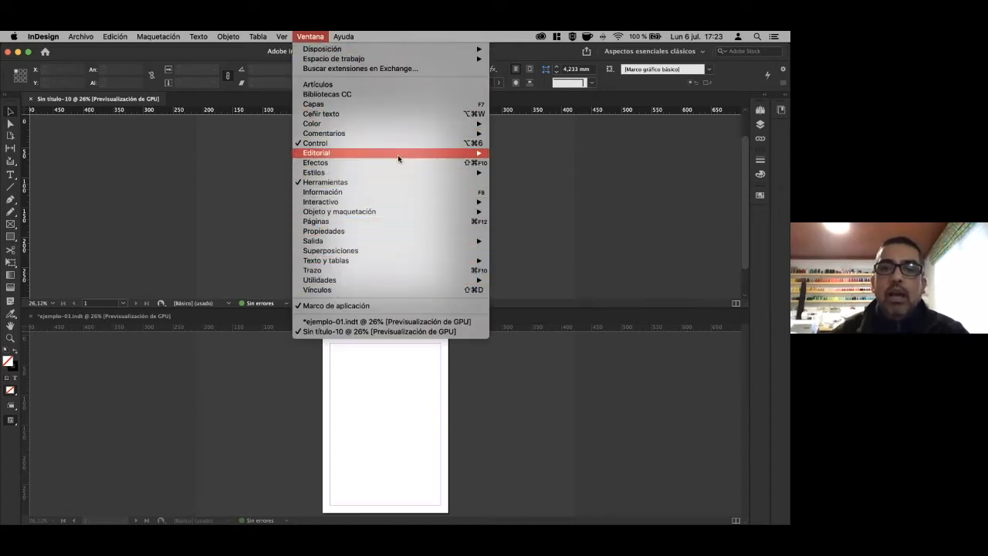
mouse_move(406, 154)
mouse_move(463, 172)
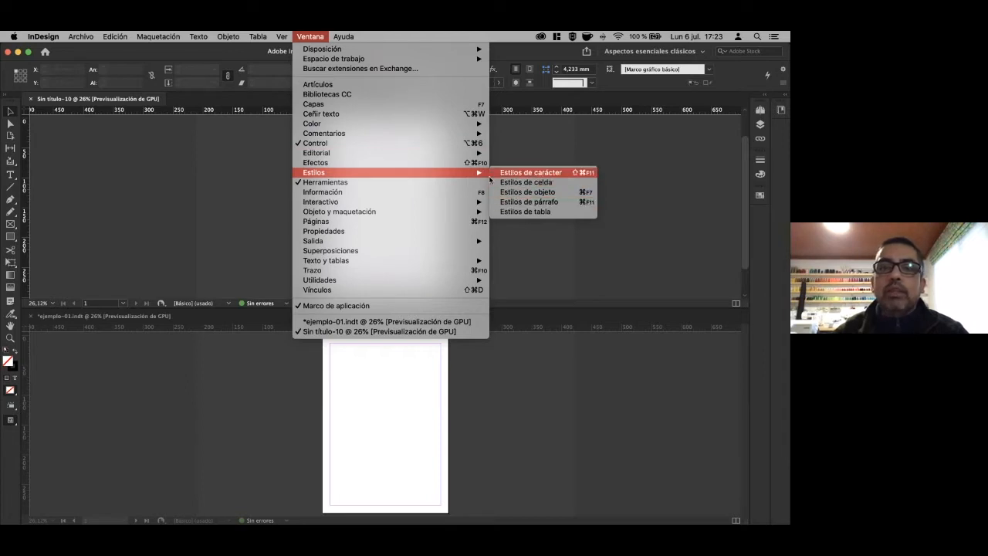
click(576, 164)
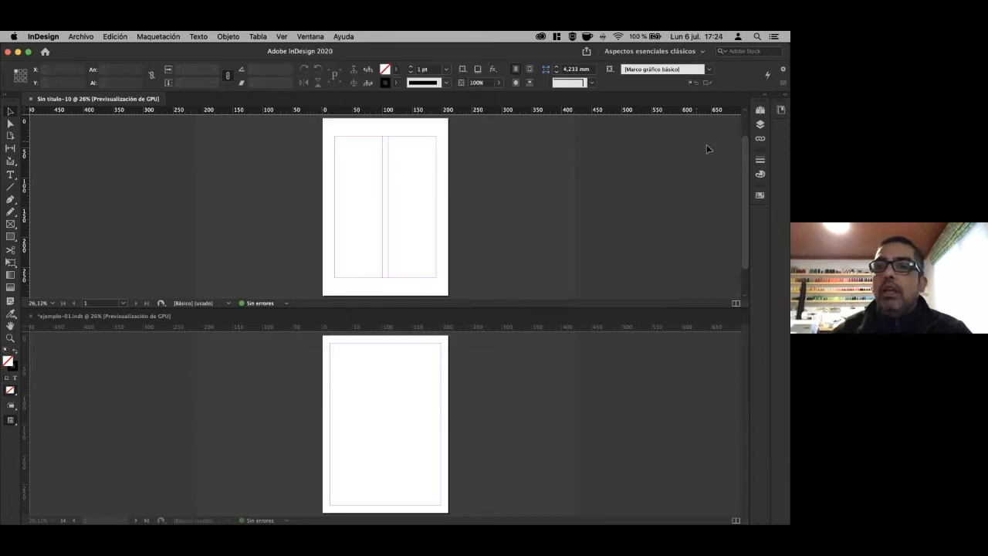
click(681, 54)
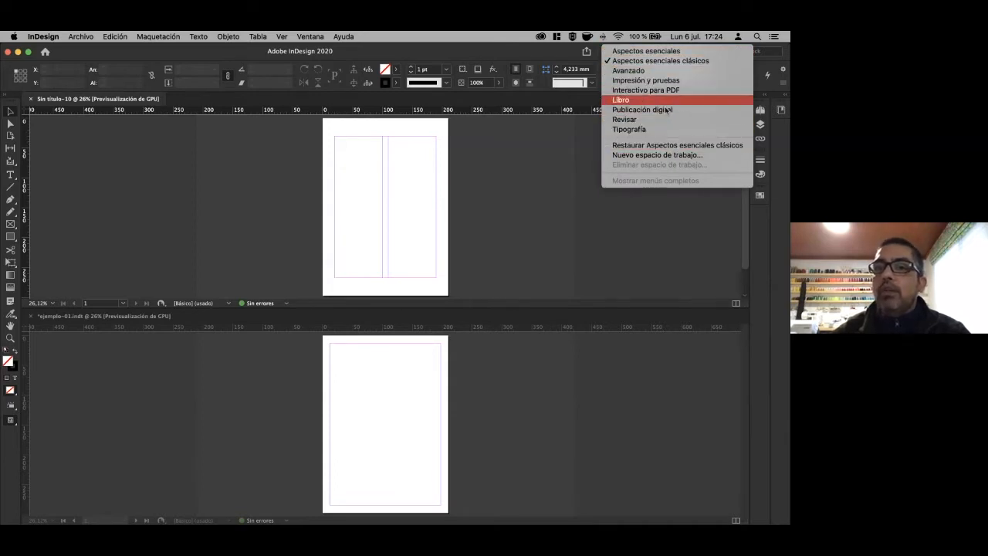
click(663, 228)
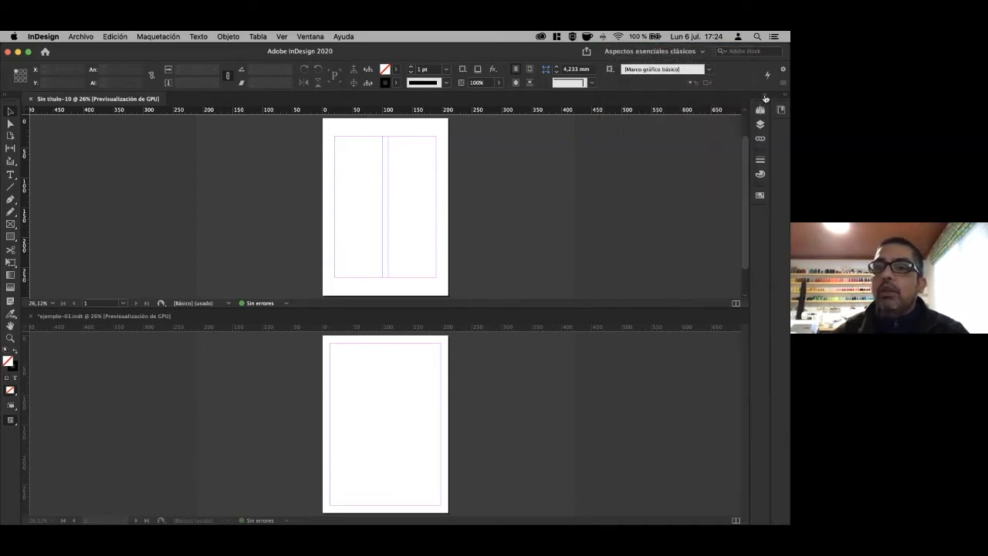
Expand and collapse the docked Páginas, Capas and Vínculos panel group, and do the same with Bibliotecas CC.
click(765, 98)
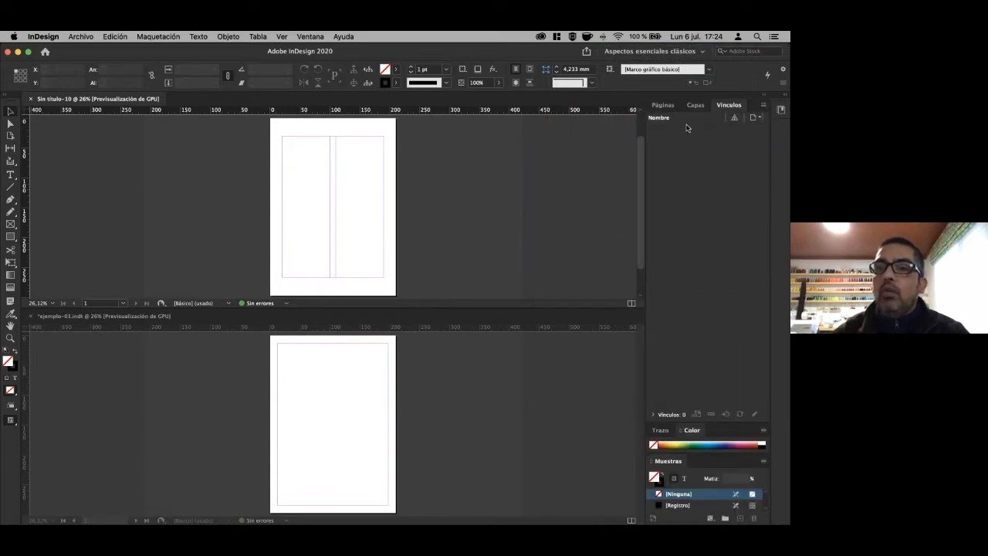
click(766, 100)
click(785, 99)
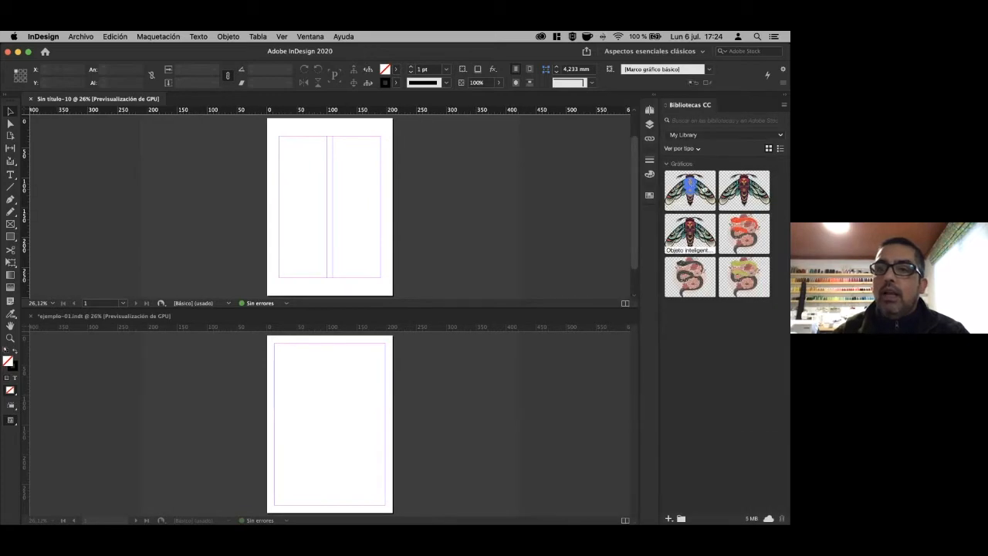
click(785, 99)
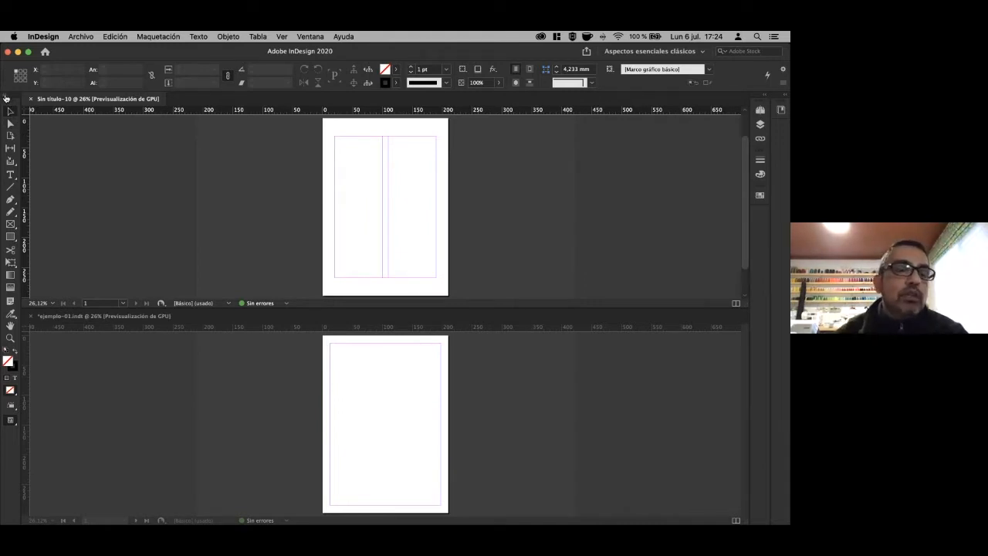
Show the tools in two columns and restore the single column, and view and collapse the Muestras panel.
click(5, 98)
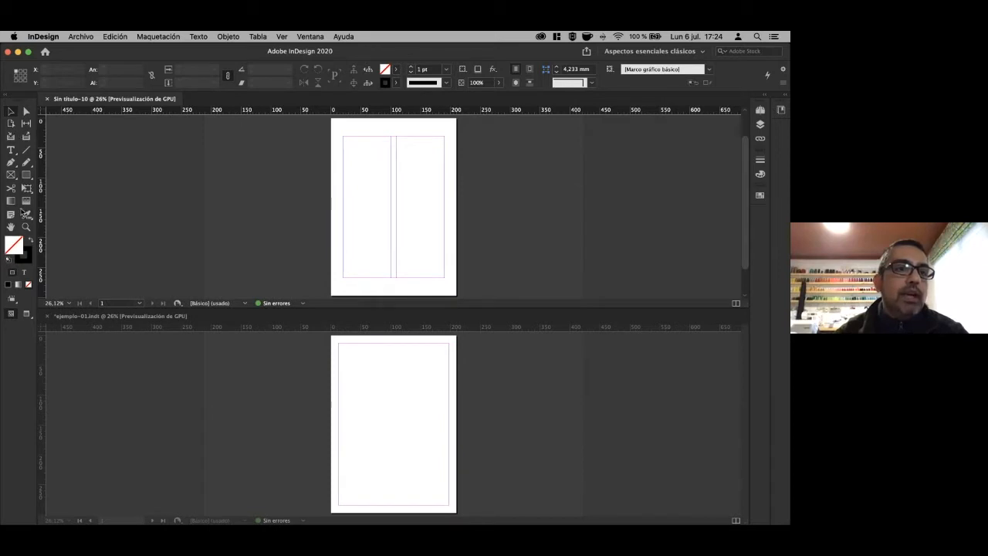
click(7, 99)
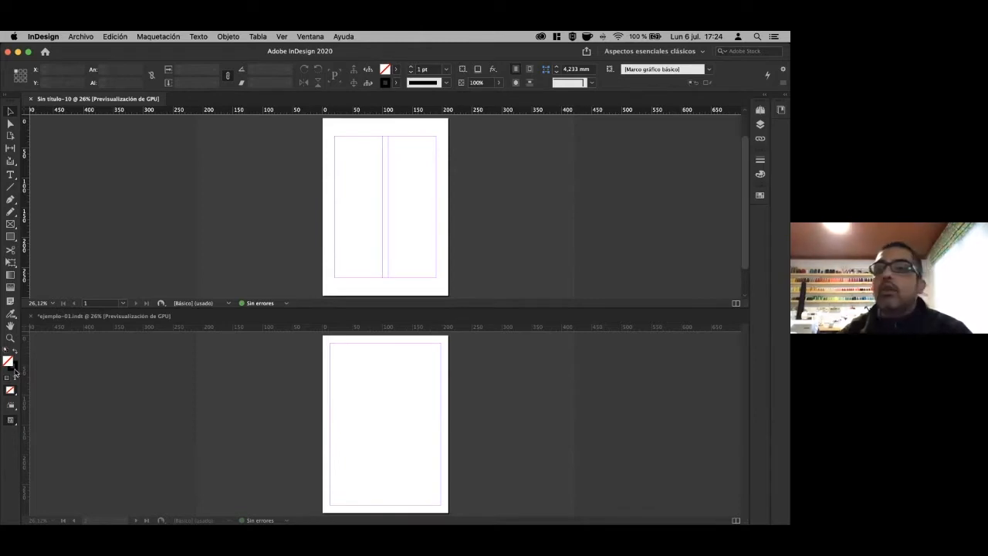
click(760, 196)
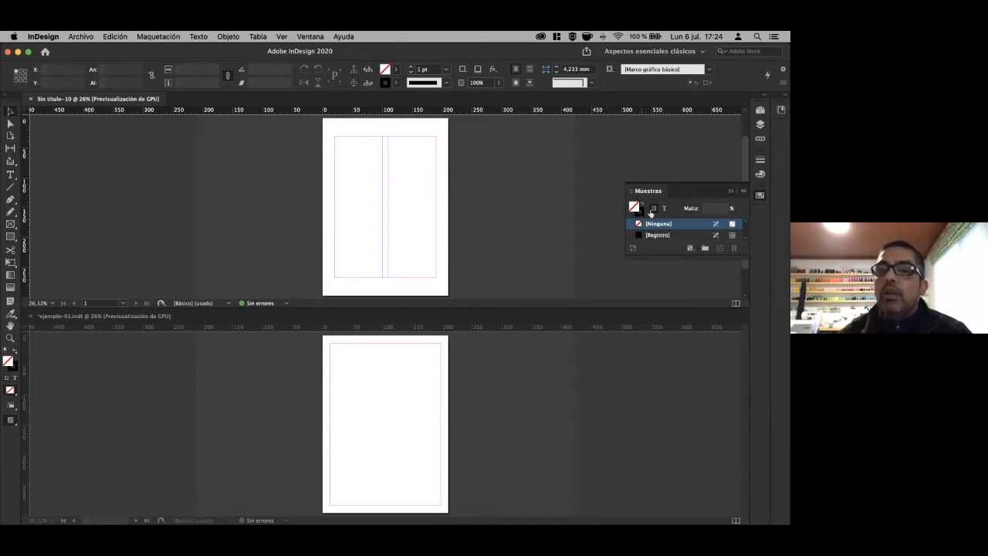
click(731, 191)
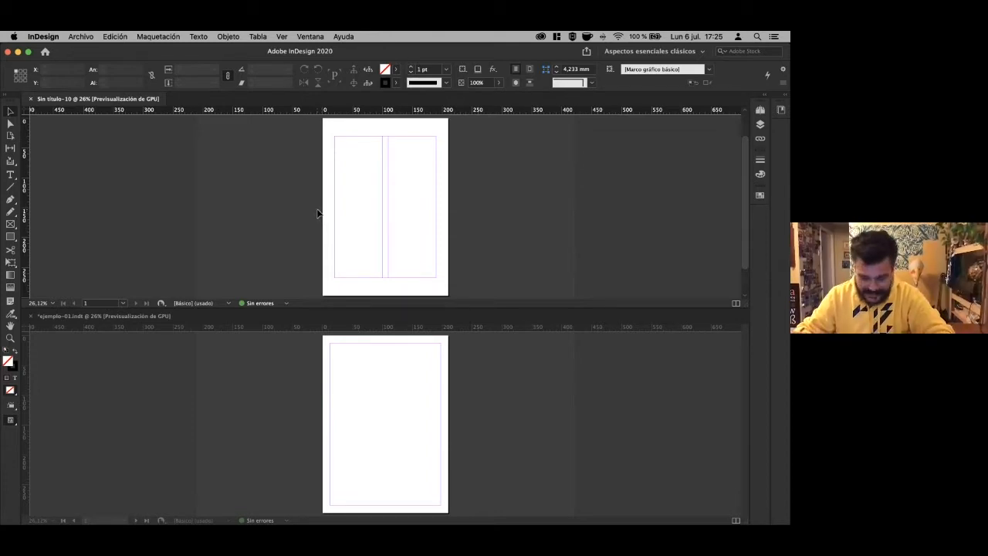
key(XF86AudioRaiseVolume)
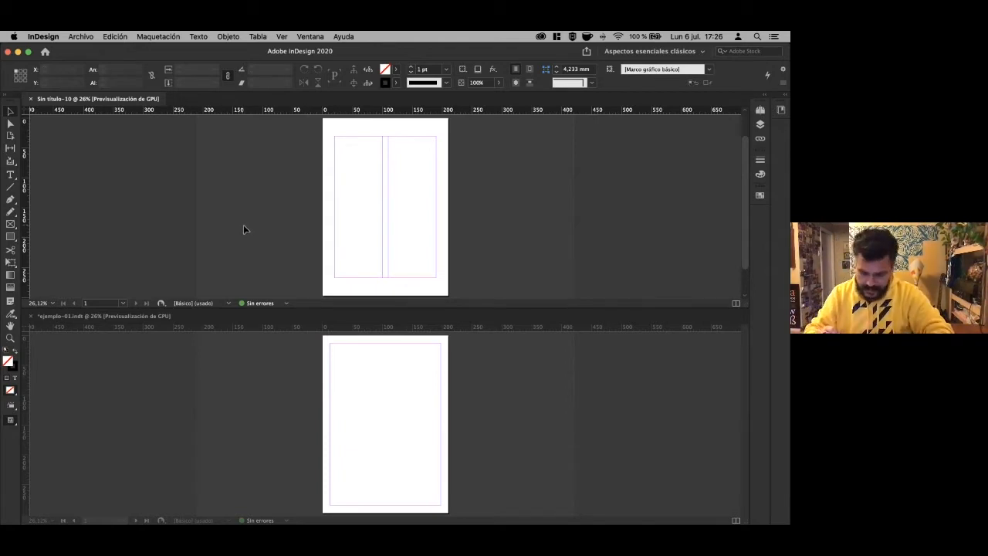
Examine the format options for saving Sin título-10 under a new name, and cancel without saving.
click(83, 37)
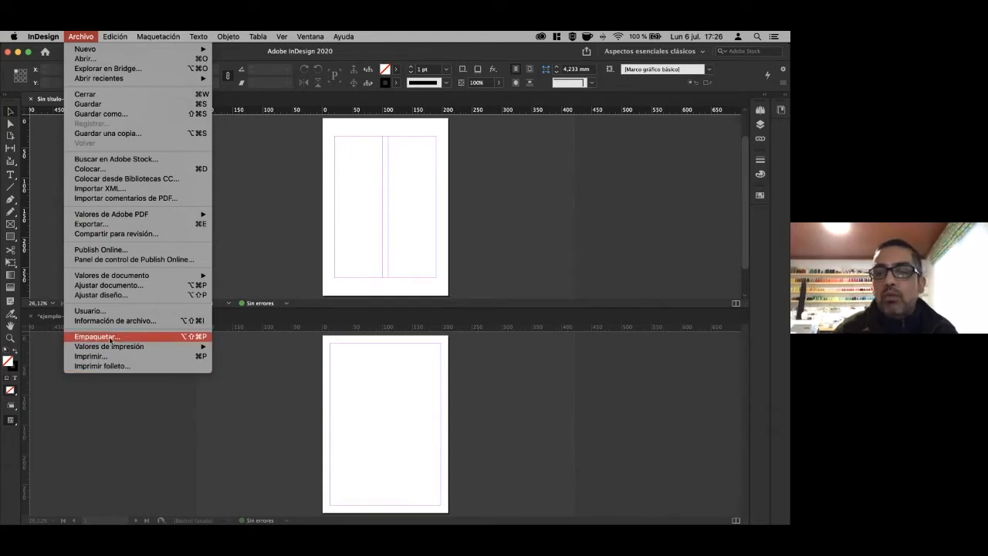
click(394, 226)
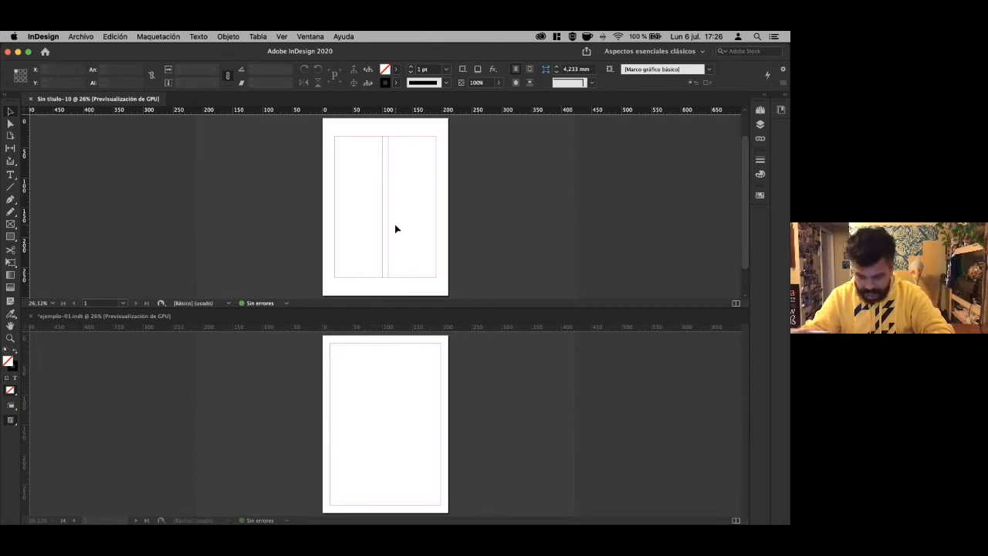
click(81, 36)
click(104, 115)
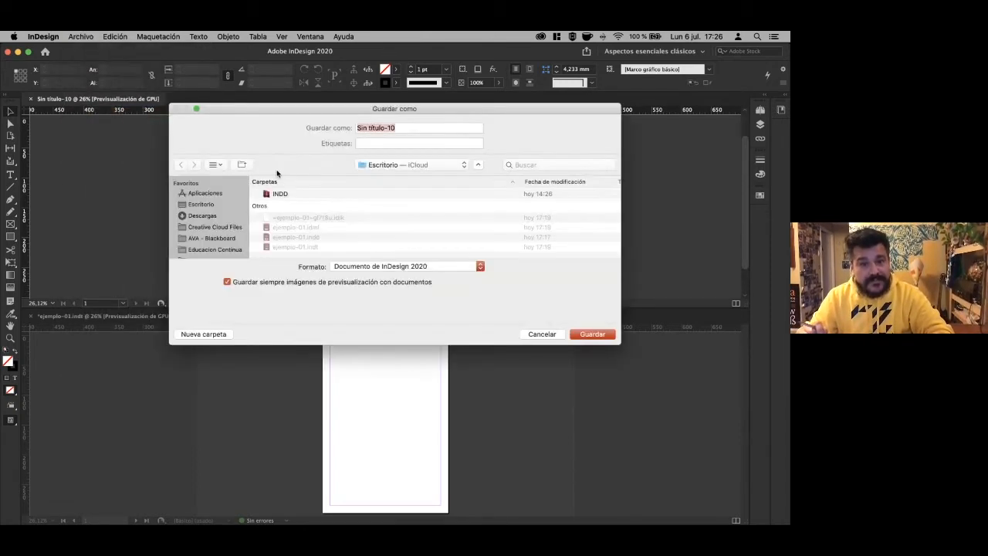
click(441, 267)
click(529, 338)
click(541, 333)
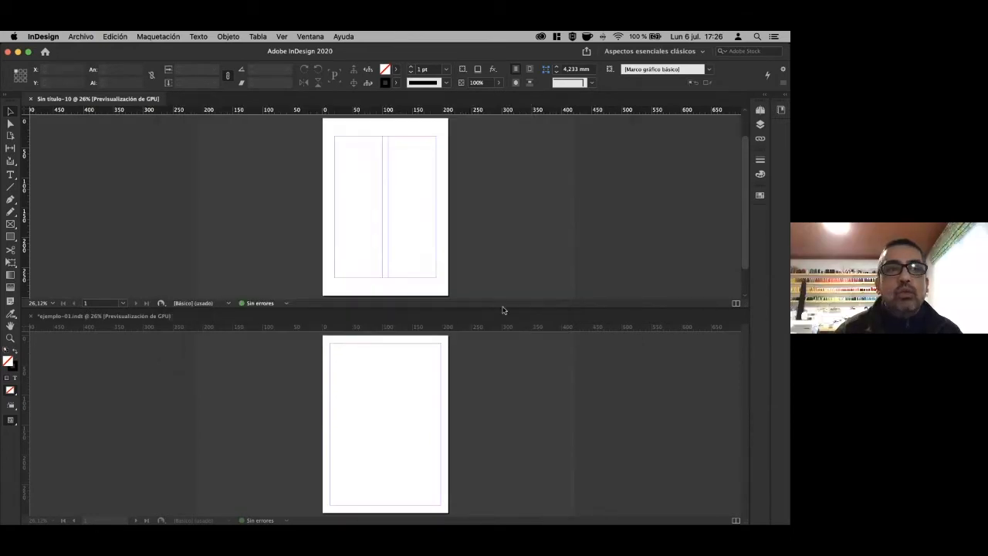
Examine the export formats available for Sin título-10, from Adobe PDF (Imprimir) to XML, and cancel the export.
click(85, 39)
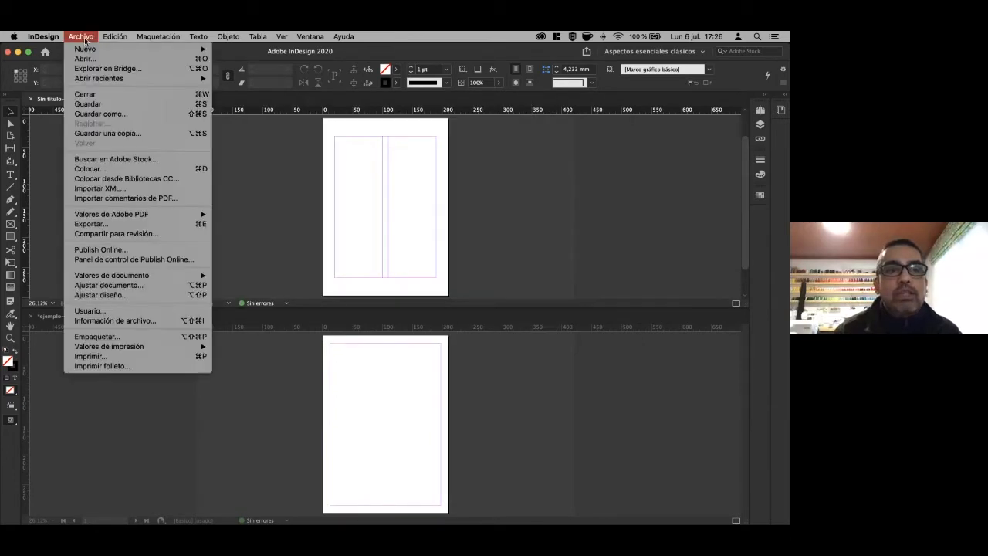
click(114, 225)
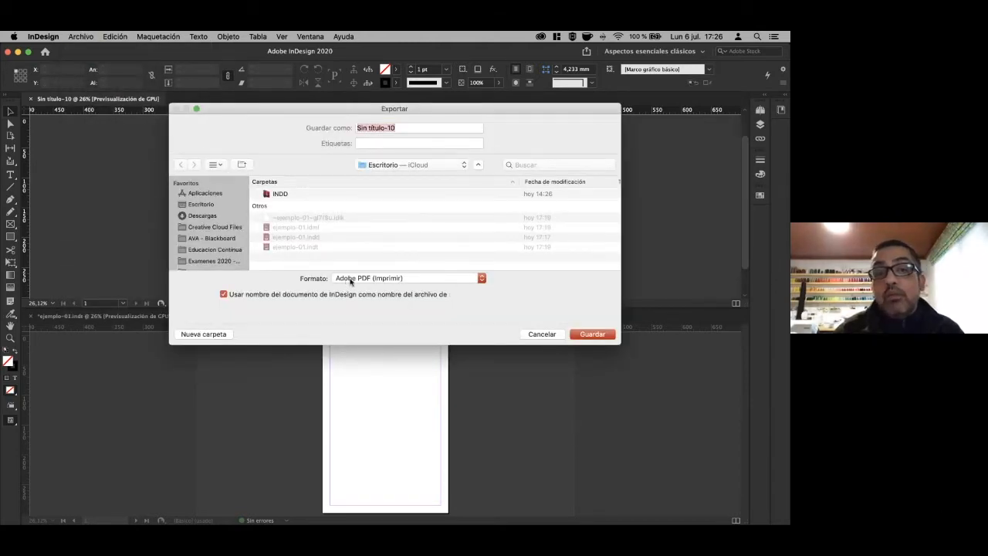
click(414, 279)
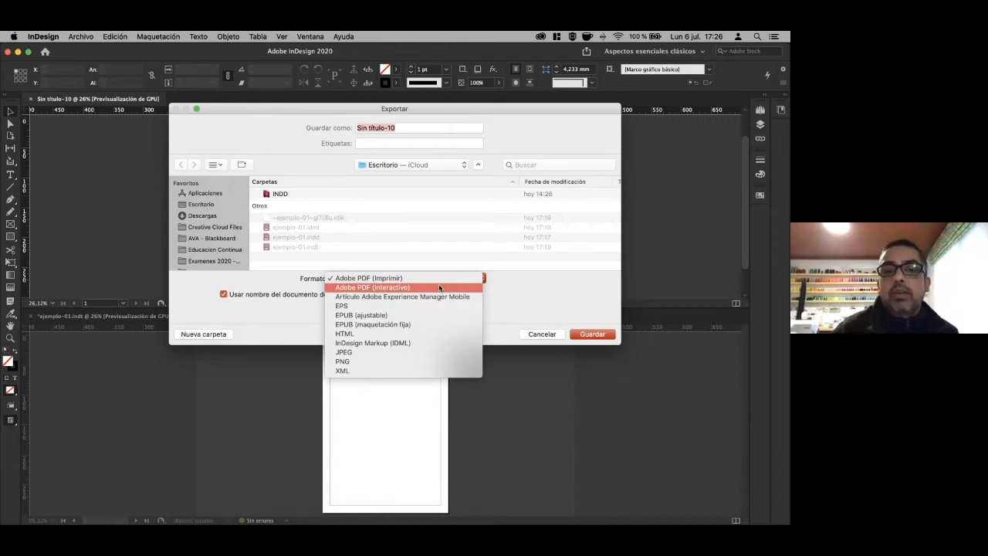
click(522, 305)
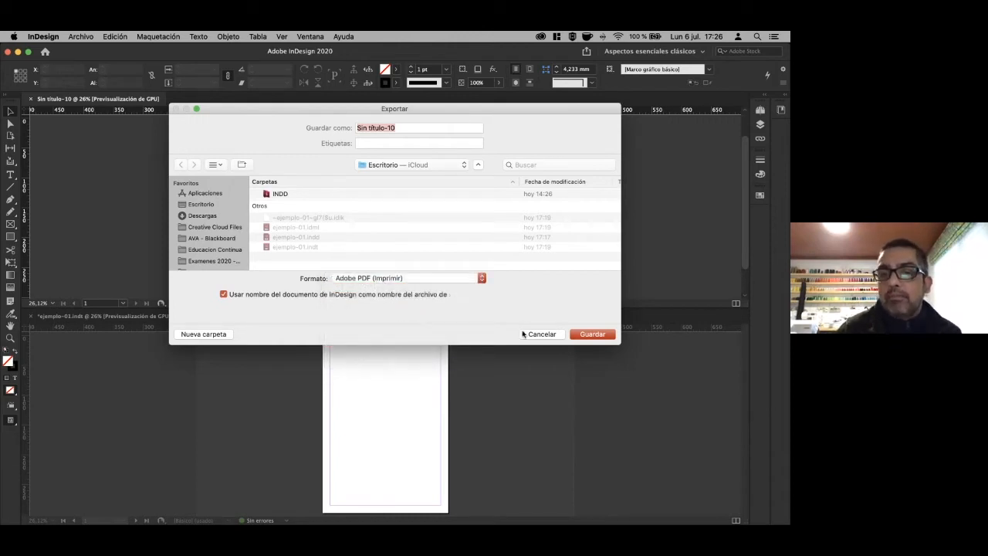
click(525, 333)
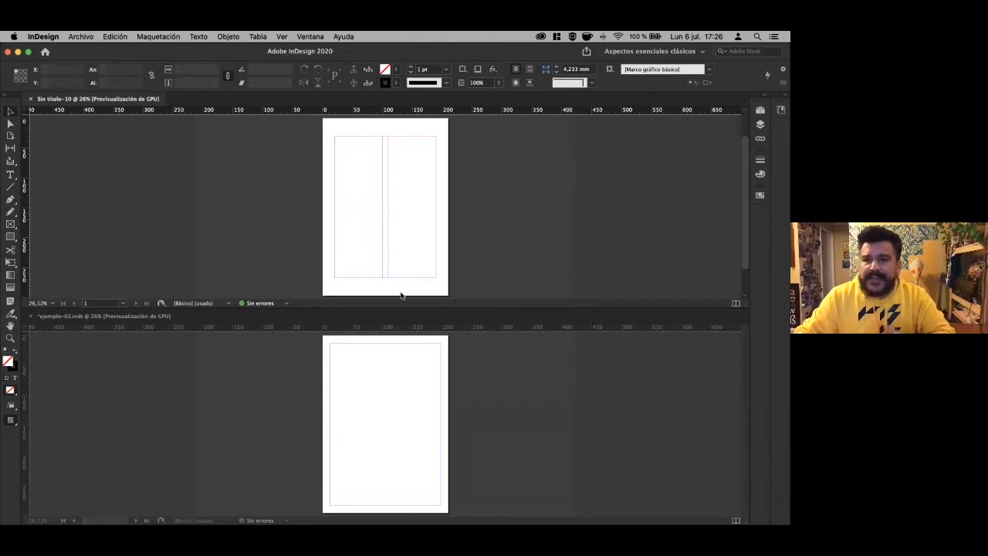
Look over the kinds of new file on offer and the Guardar como formats, including IDML, without creating or saving anything.
click(83, 37)
mouse_move(88, 51)
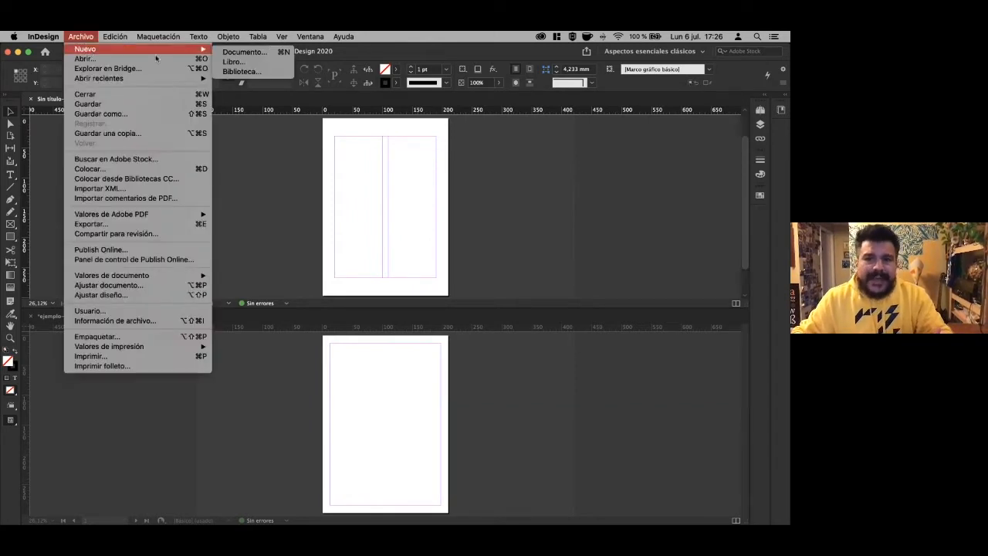
click(223, 52)
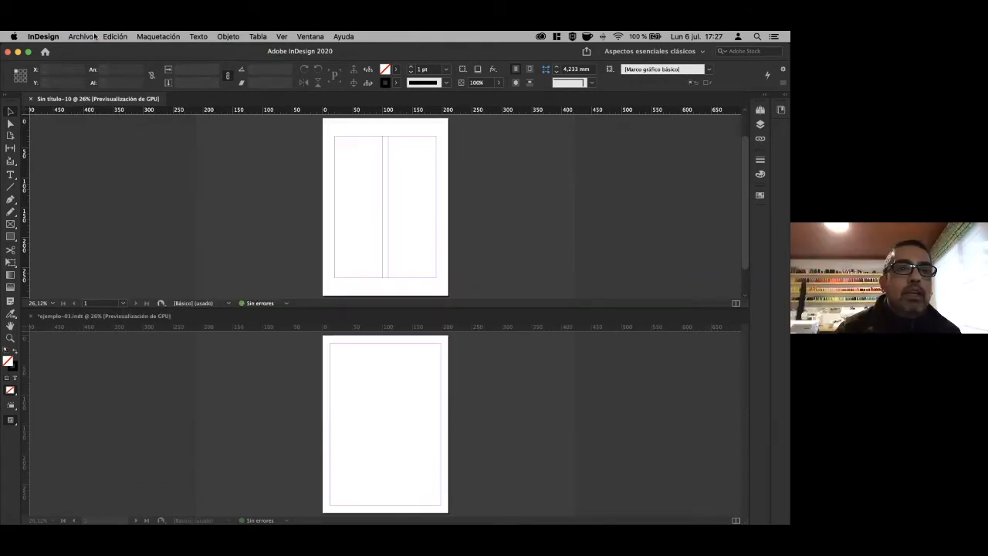
click(83, 37)
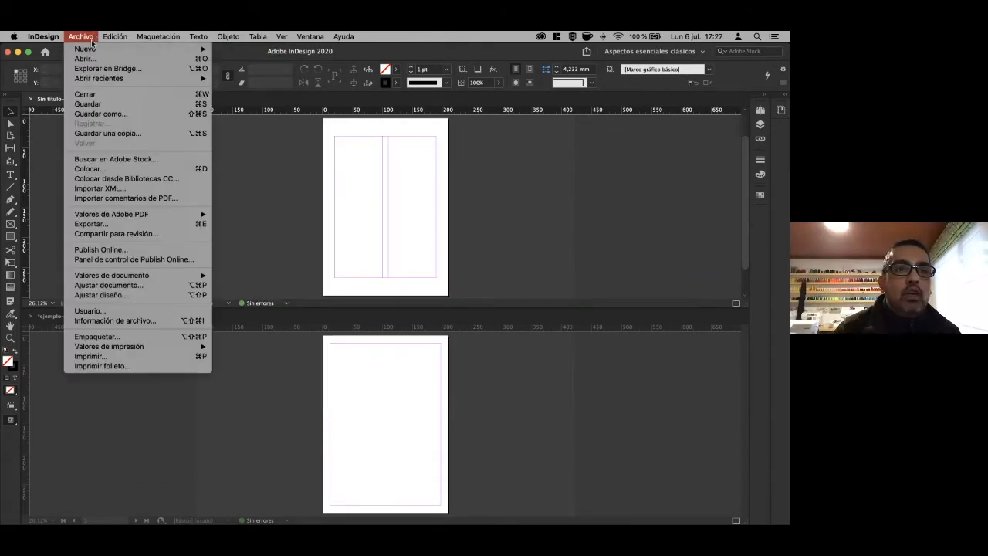
click(104, 115)
click(414, 267)
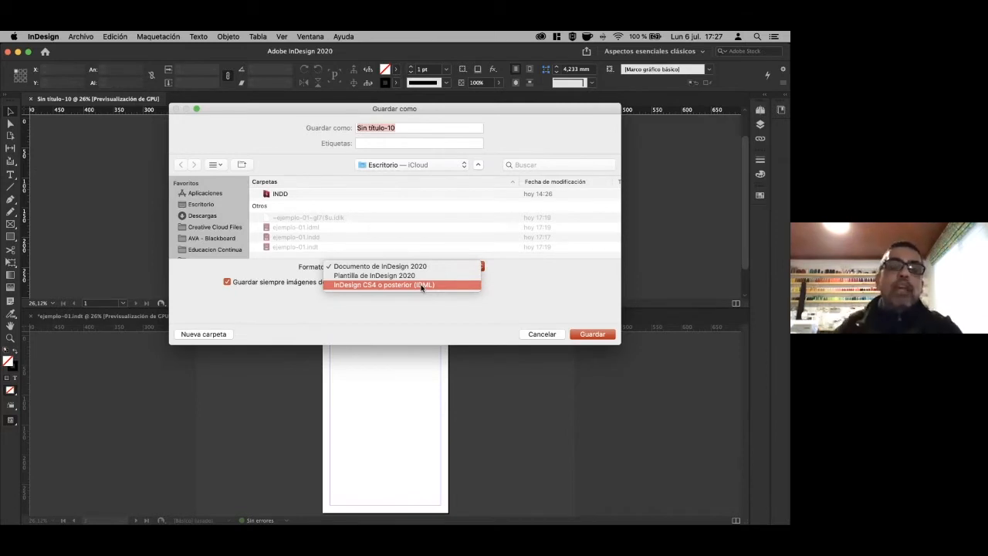
click(540, 335)
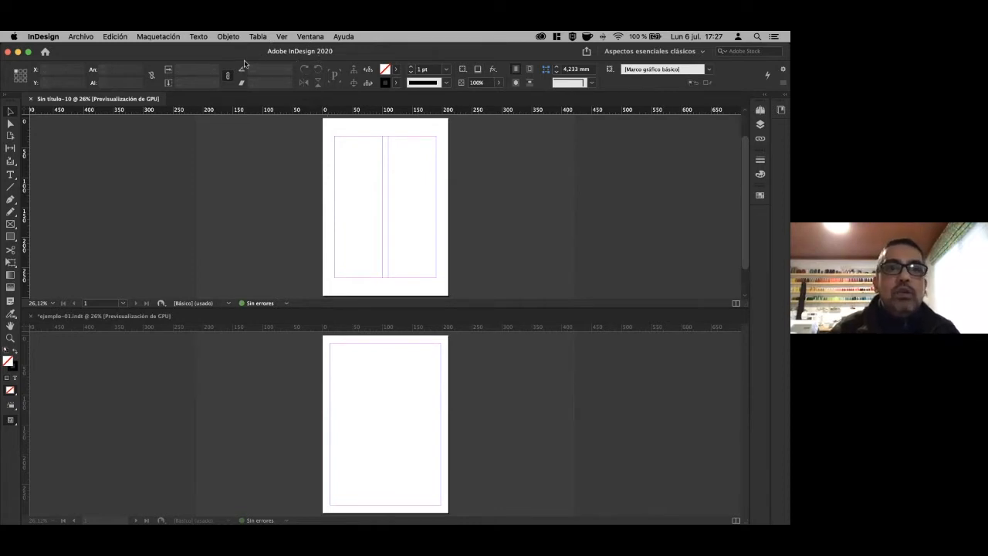
Preview the InDesign CS4 o posterior (IDML) format for saving Sin título-10, and cancel without saving.
click(85, 38)
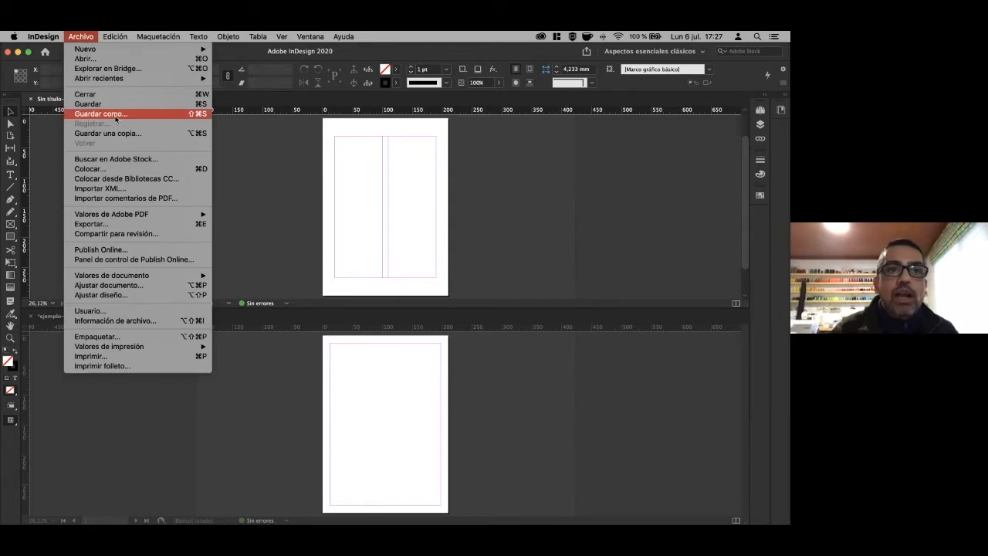
click(105, 113)
click(430, 267)
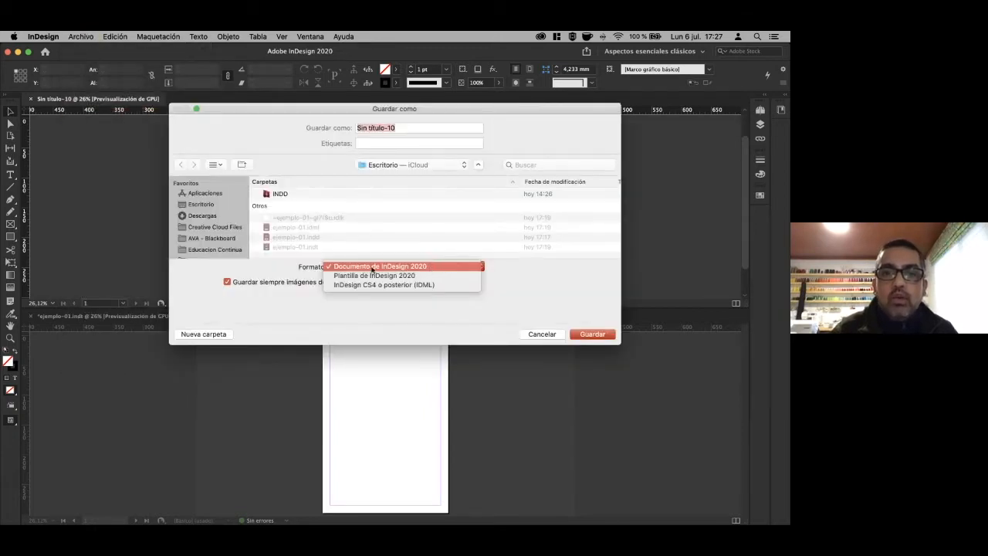
click(509, 279)
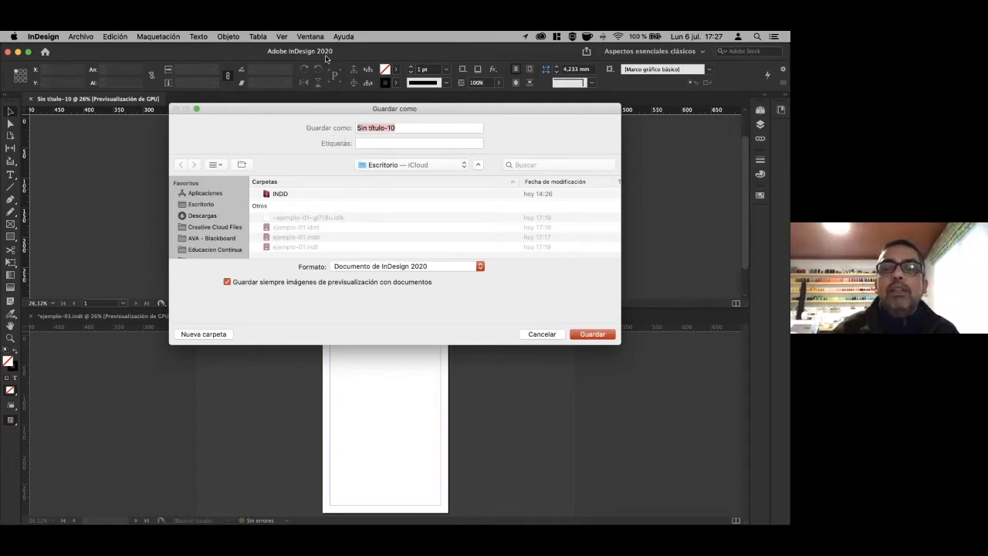
click(398, 267)
click(374, 284)
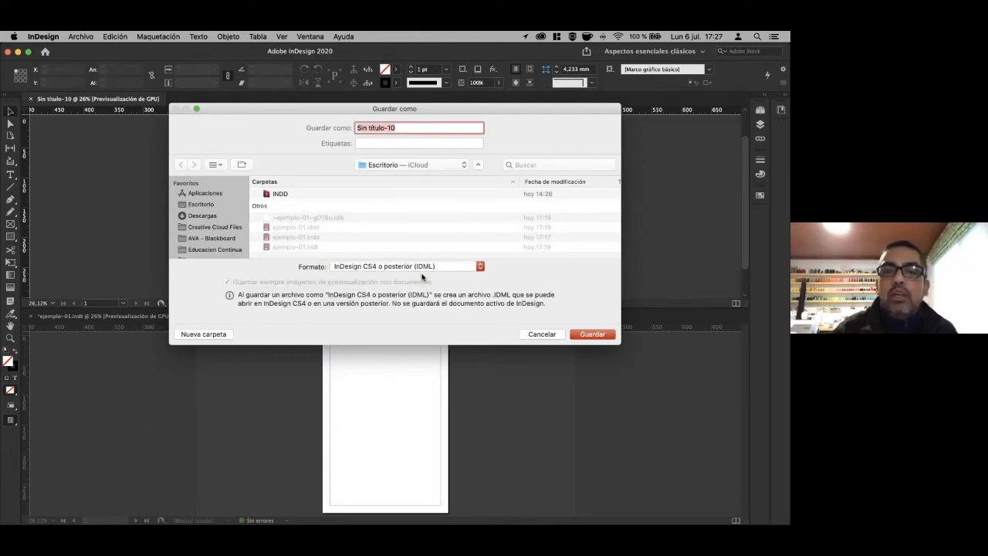
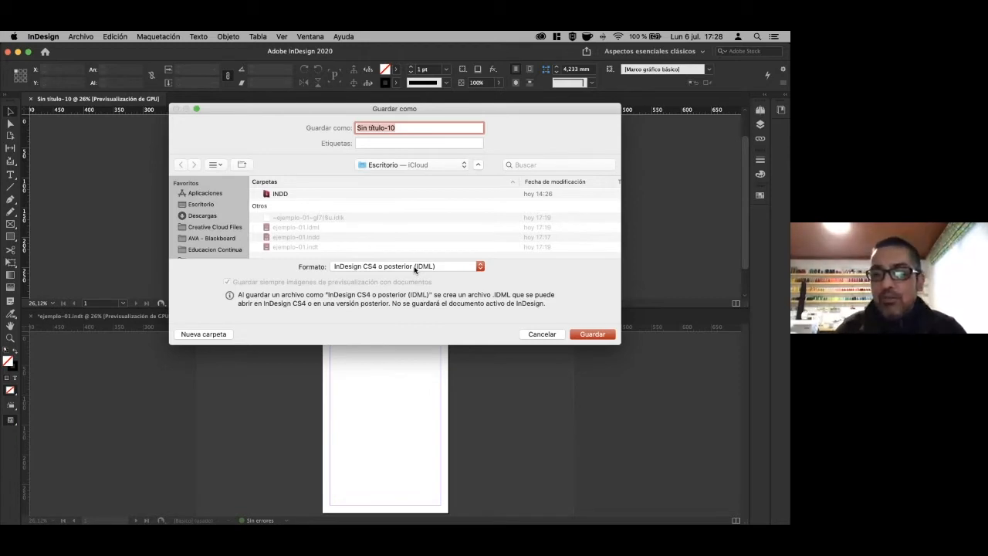
click(541, 334)
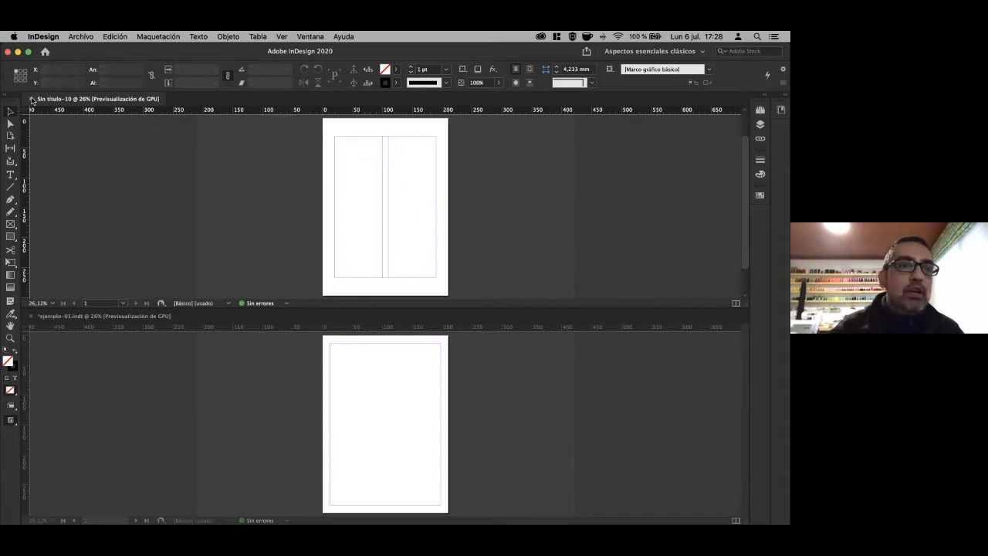
Close Sin título-10 and ejemplo-01.indt without saving the changes, and close the application window to reach the desktop.
click(31, 99)
click(32, 100)
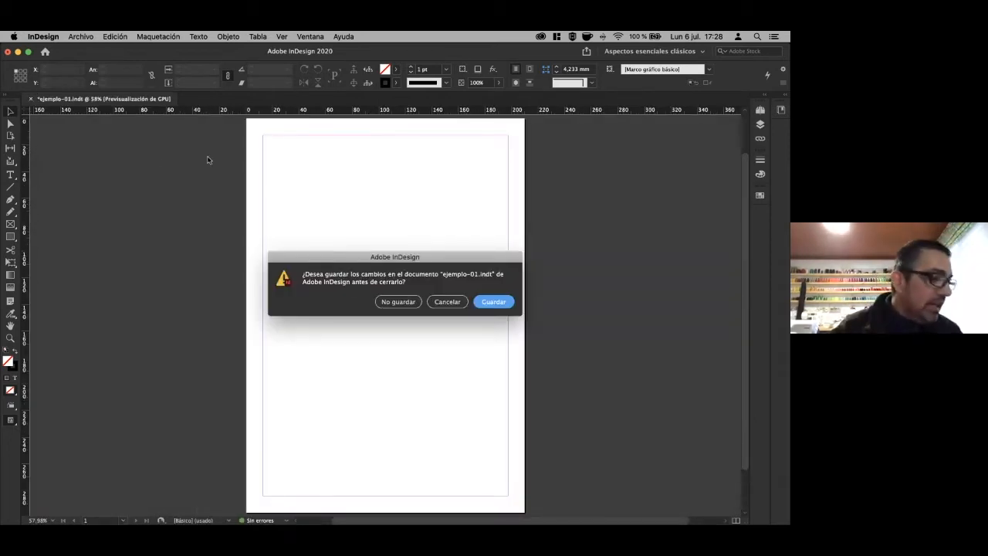
click(399, 301)
click(11, 49)
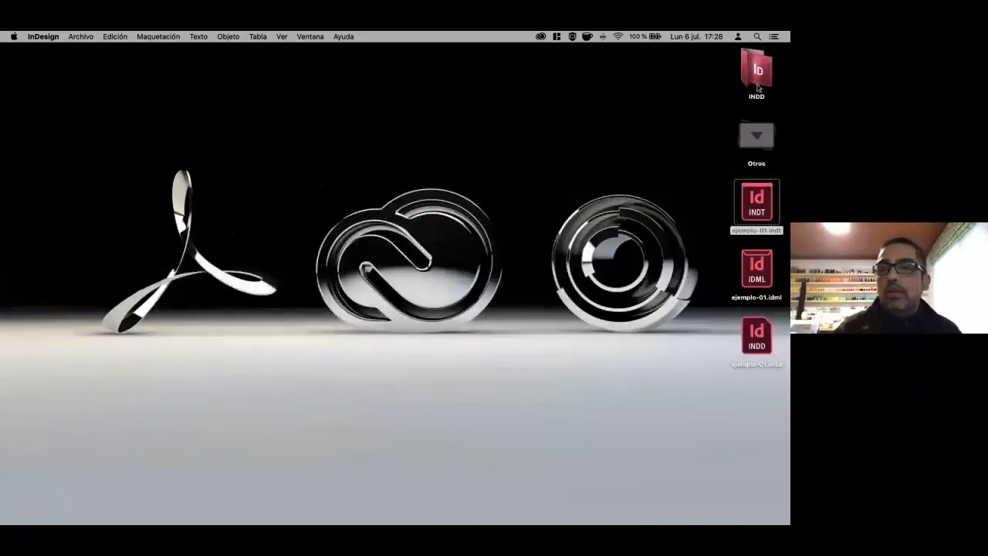
Open the INDD folder on the desktop and move the three ejemplo-01 files (INDT, IDML and INDD) to the trash.
click(756, 73)
double_click(757, 74)
drag(717, 219, 774, 376)
key(super+BackSpace)
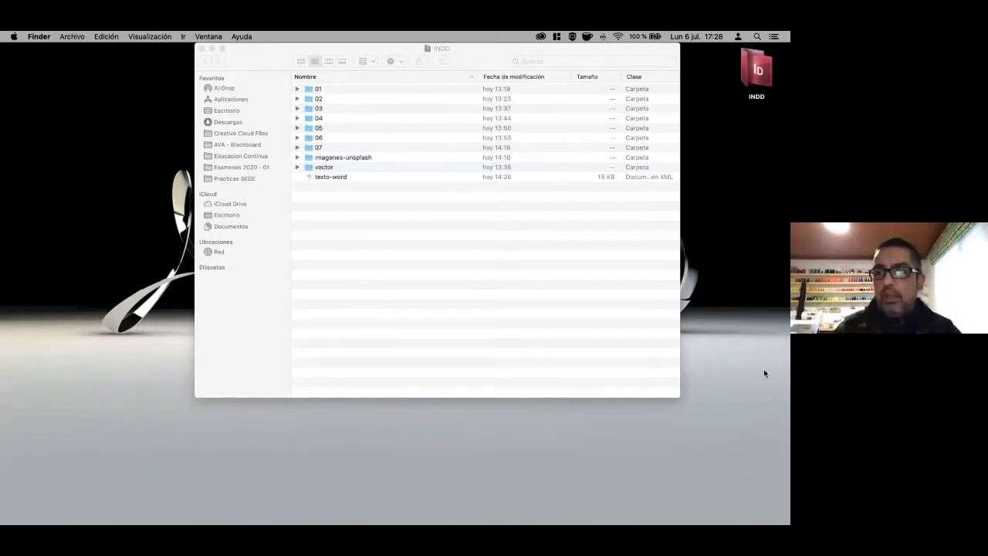
Open layout.indd from folder 01, acknowledging the missing links and leaving the document's RGB and CMYK profiles as they are.
click(297, 89)
click(319, 99)
double_click(320, 99)
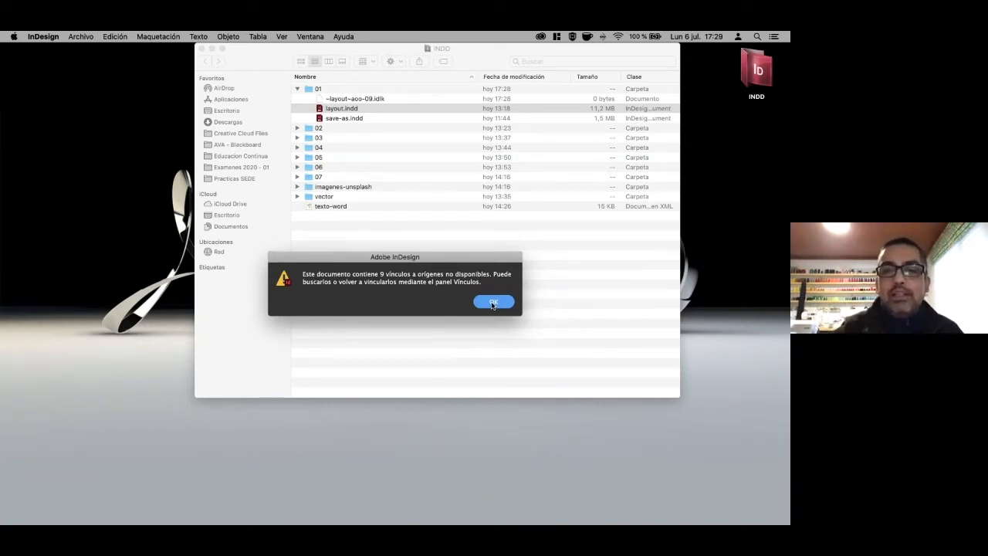
click(493, 302)
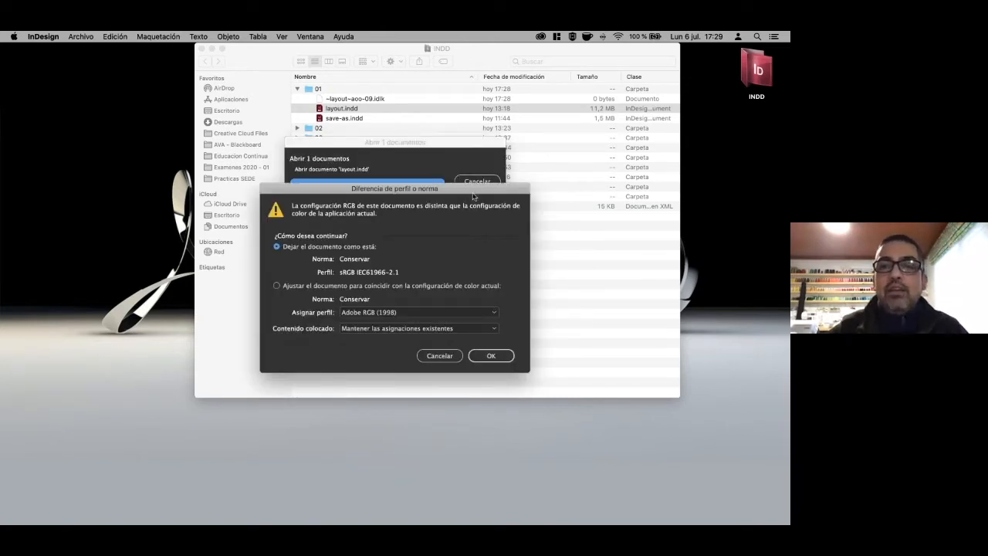
drag(475, 190, 480, 137)
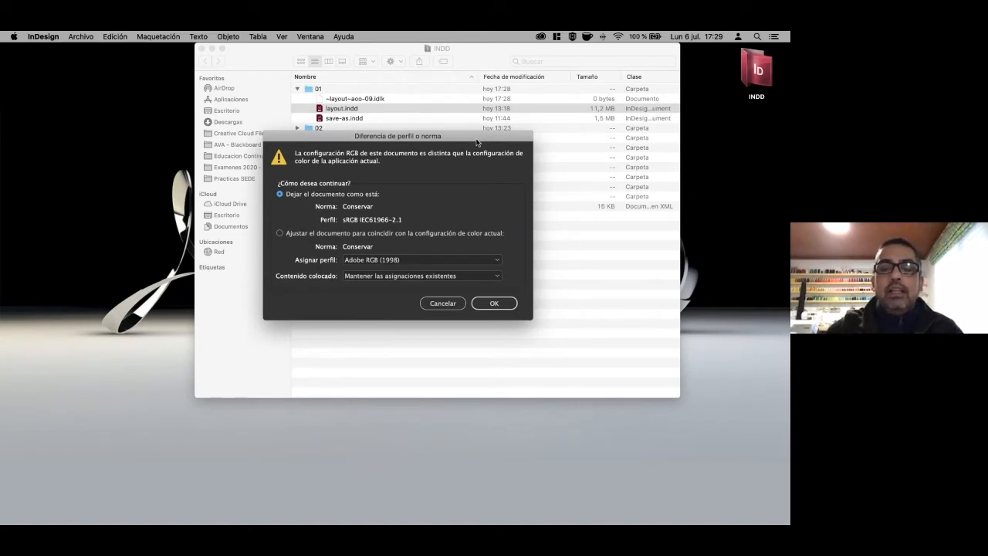
click(494, 303)
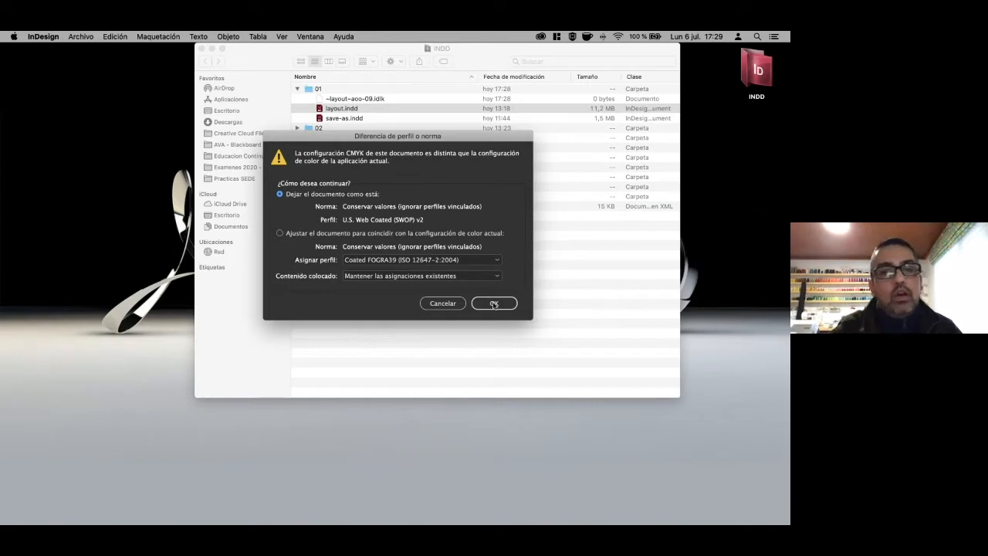
click(494, 304)
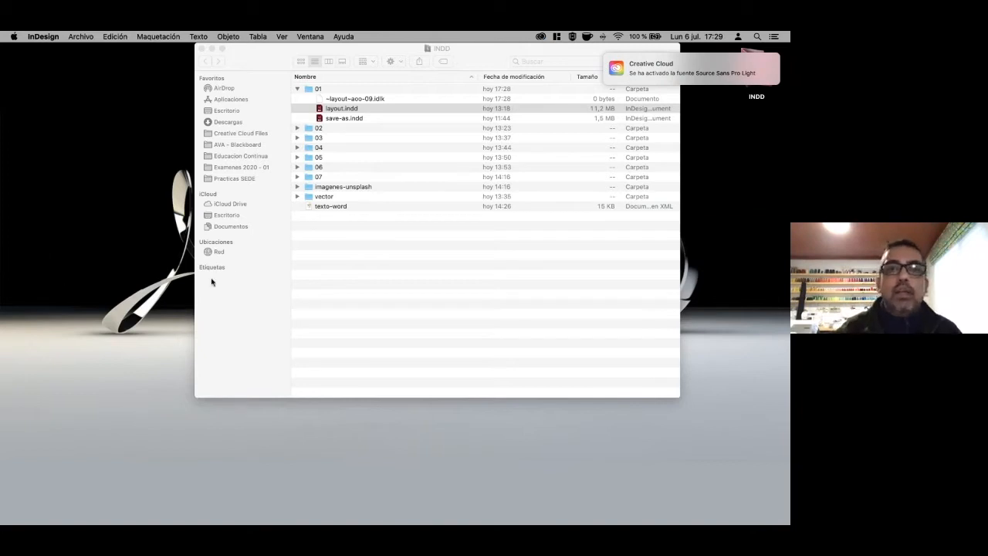
Switch back to InDesign and close the layout.indd document.
click(509, 276)
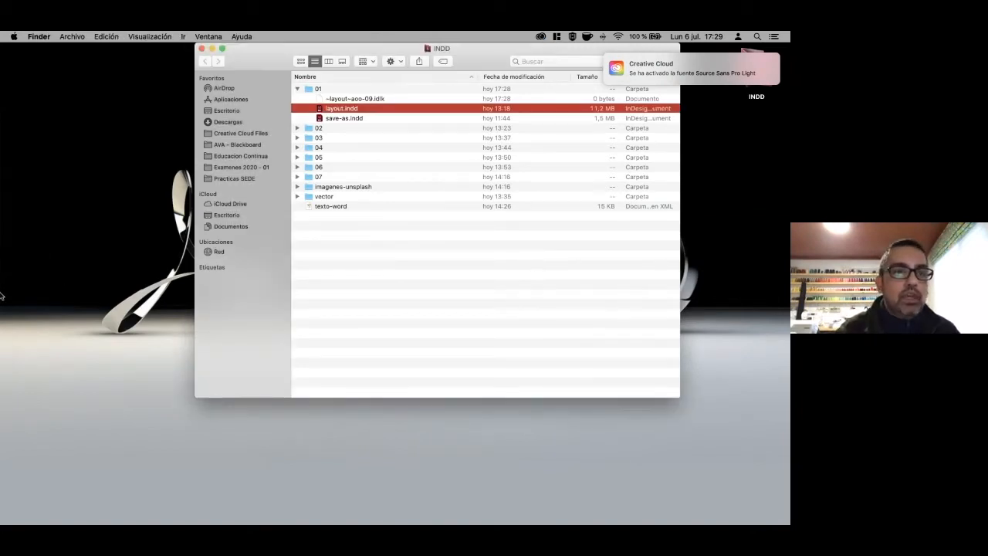
mouse_move(3, 293)
click(11, 269)
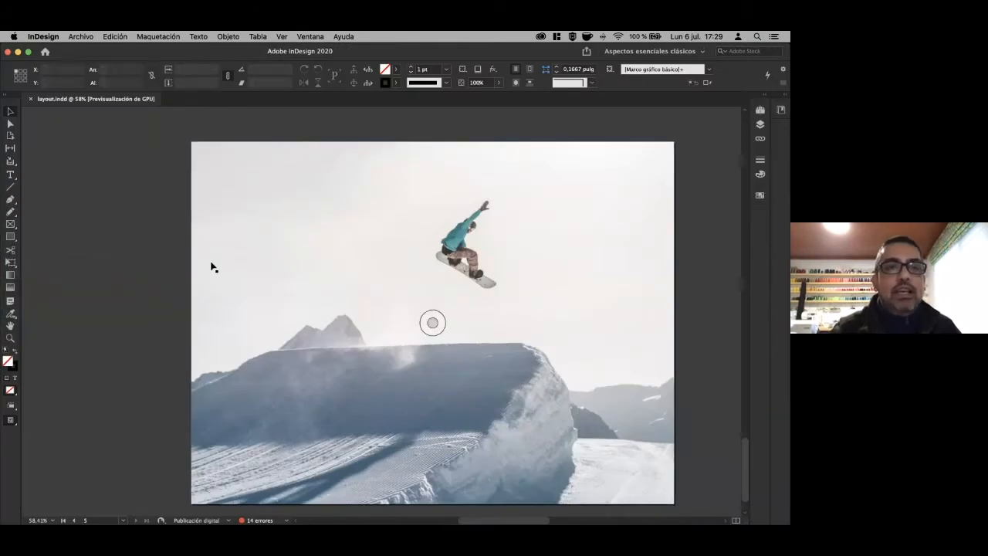
click(29, 99)
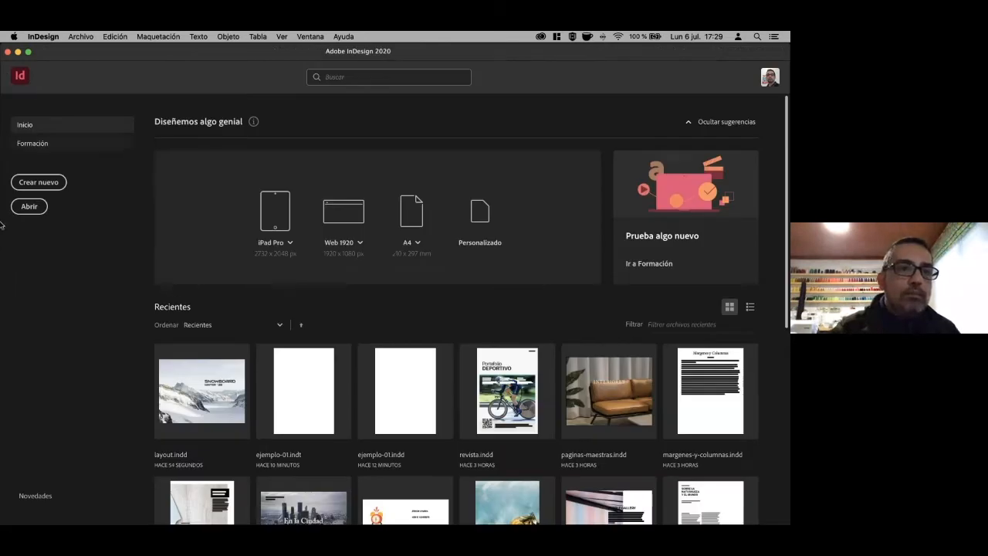
Reopen layout.indd from the Finder folder, dismissing the unavailable-links notice and keeping its existing color profiles.
click(6, 210)
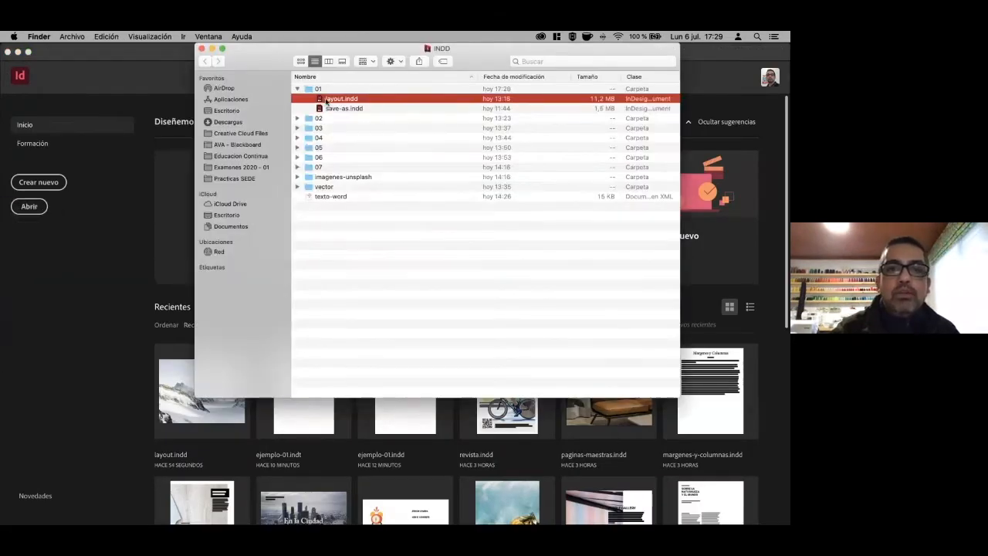
double_click(322, 101)
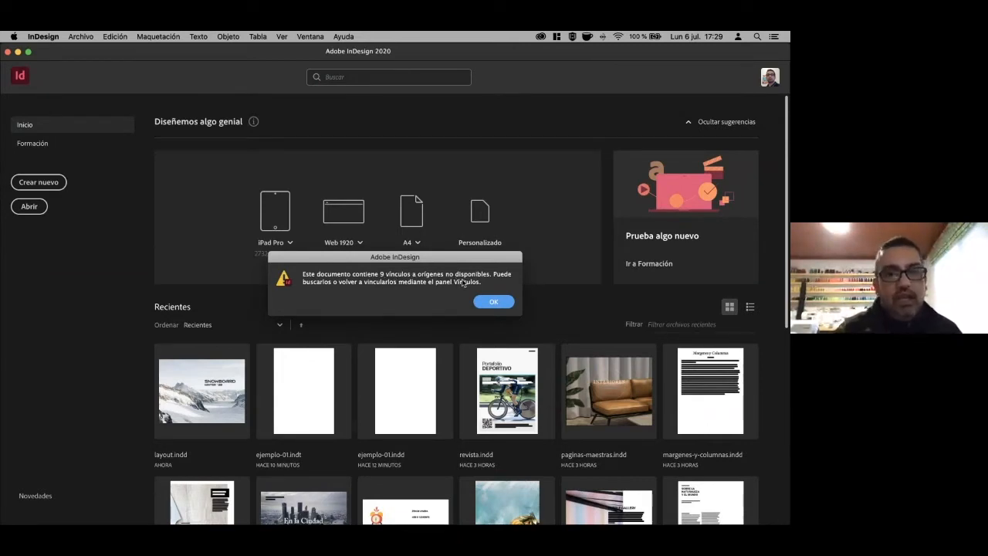
drag(459, 260, 444, 202)
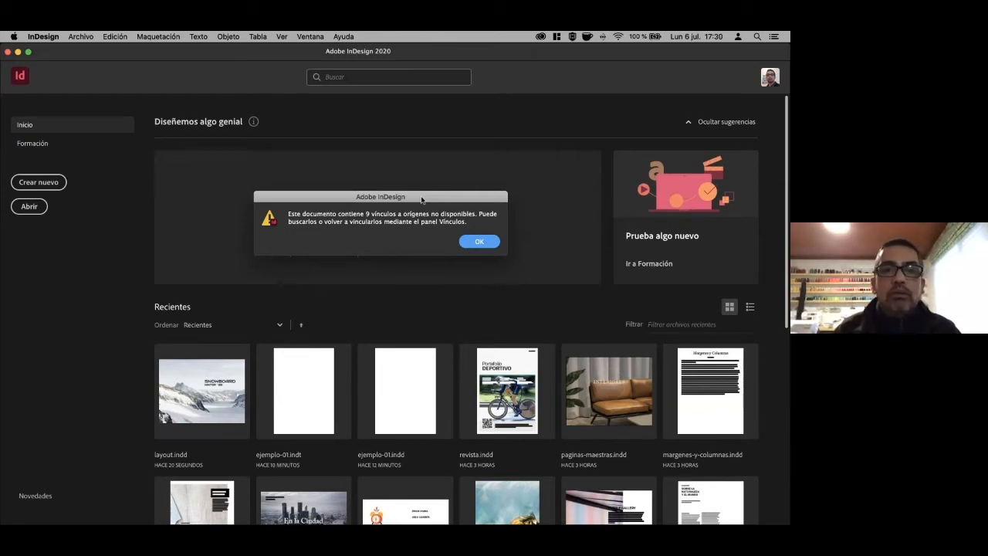
click(478, 242)
click(495, 304)
click(495, 304)
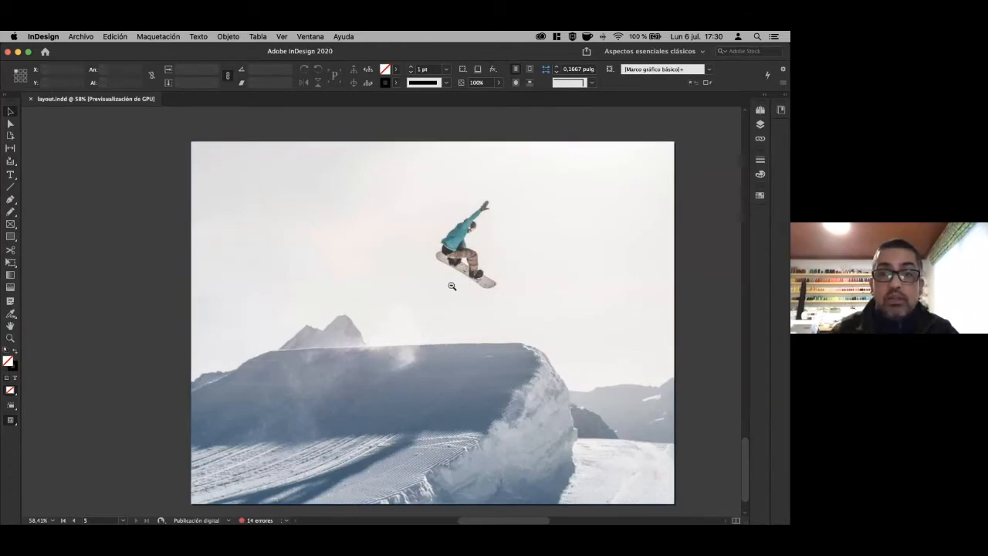
Look through the pages of layout.indd, from the SNOWBOARD cover to the "En búsqueda..." spread.
key(super+minus)
key(super+minus)
key(super+minus)
scroll(428, 305, up, 5)
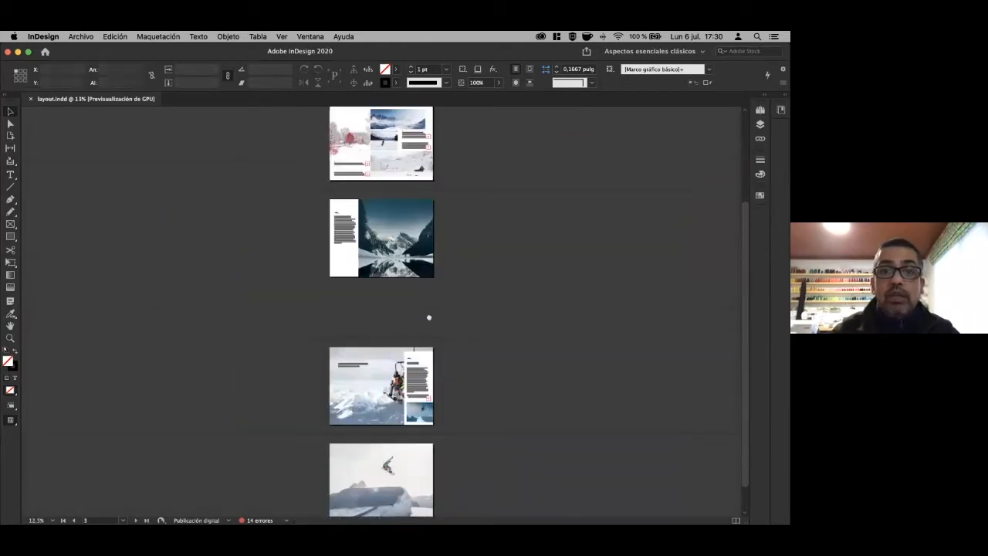
drag(299, 137, 166, 311)
scroll(445, 383, down, 5)
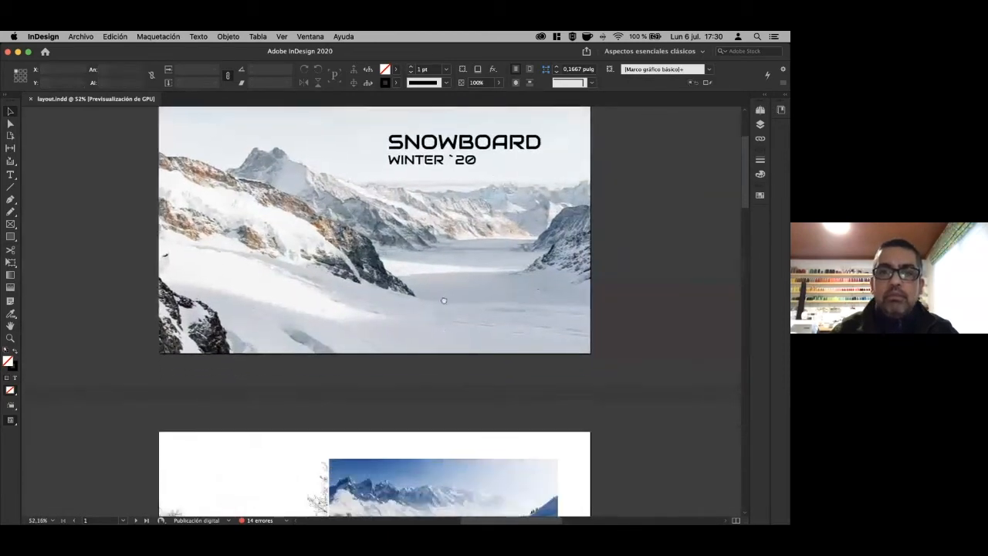
scroll(429, 369, down, 5)
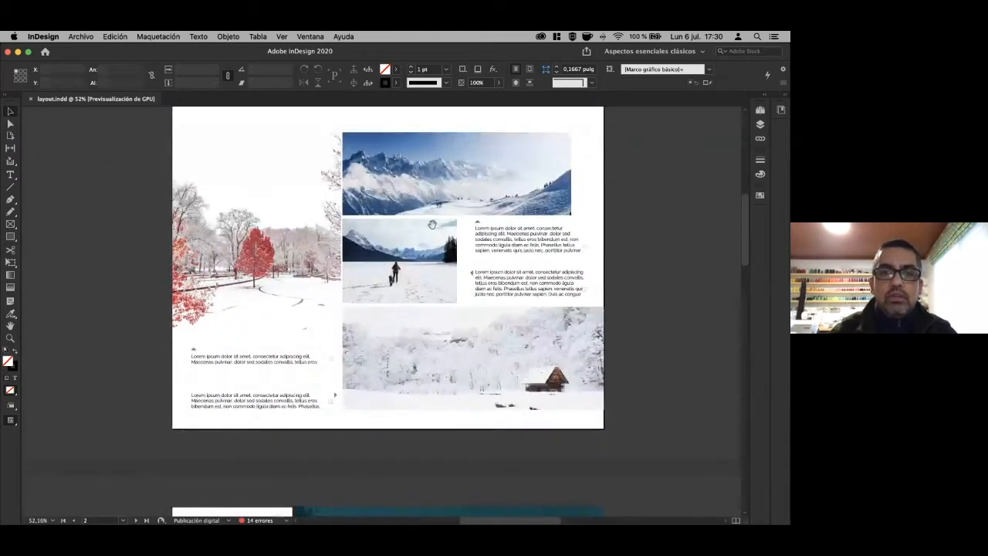
scroll(471, 406, down, 10)
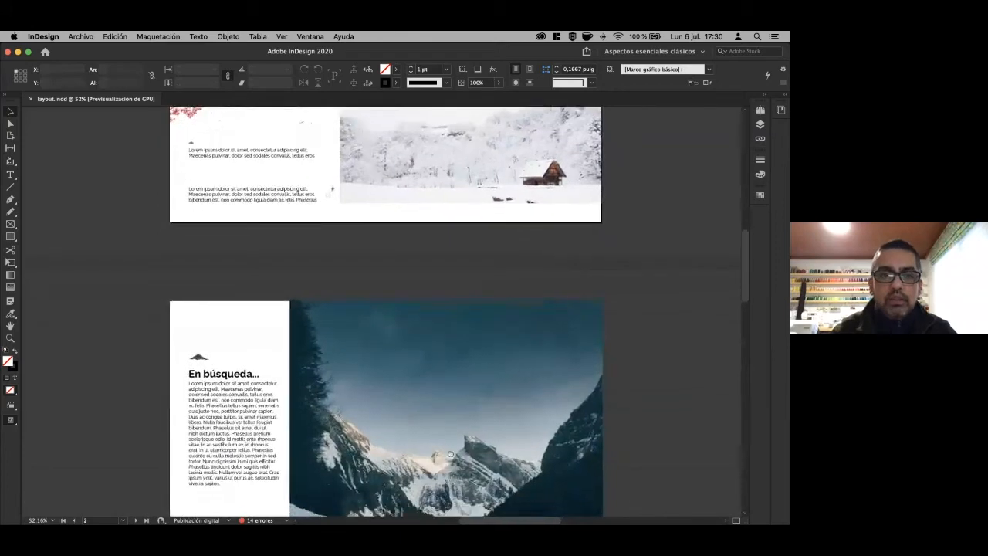
scroll(463, 453, down, 6)
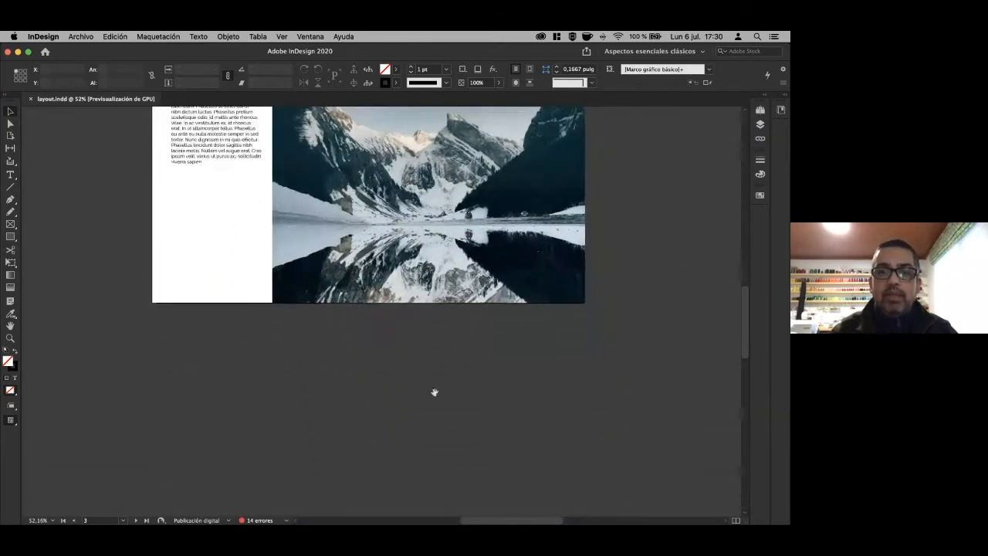
scroll(429, 343, up, 7)
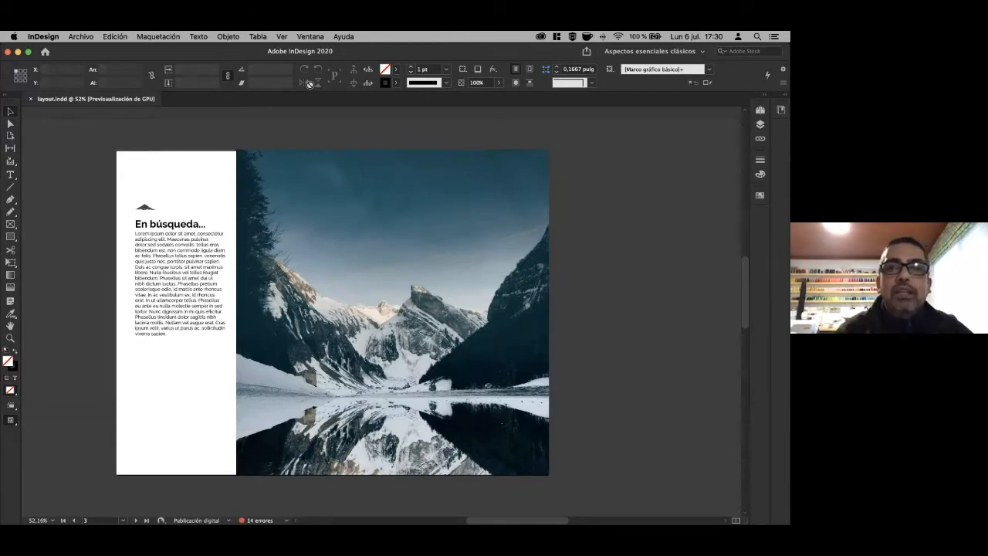
Show the Links (Vínculos) panel to review the linked images of layout.indd.
click(317, 38)
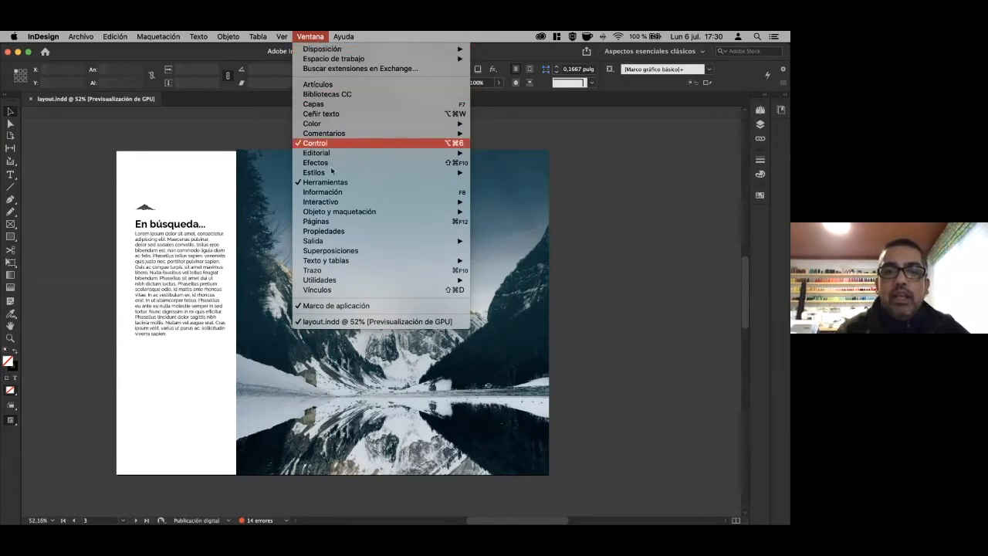
click(349, 290)
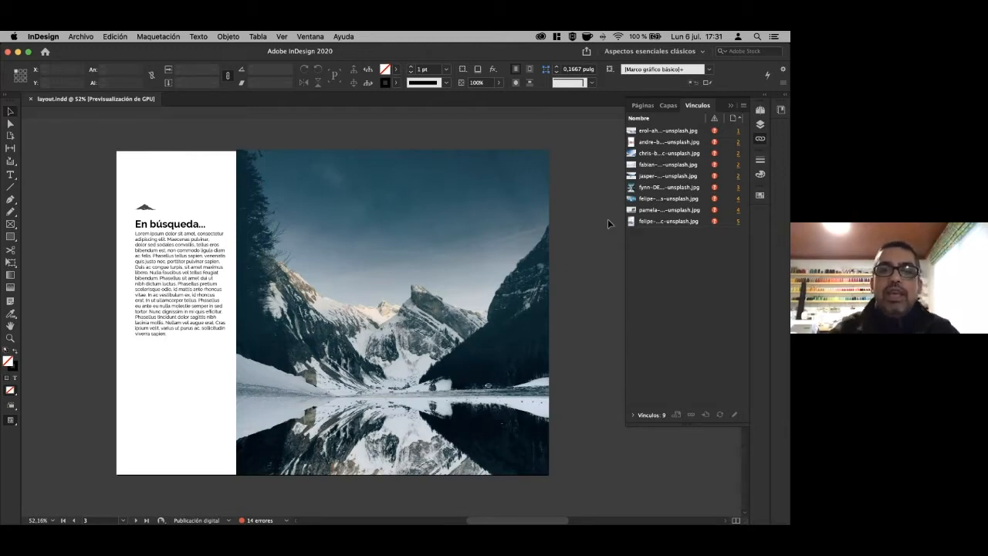
scroll(428, 211, up, 8)
scroll(408, 360, up, 3)
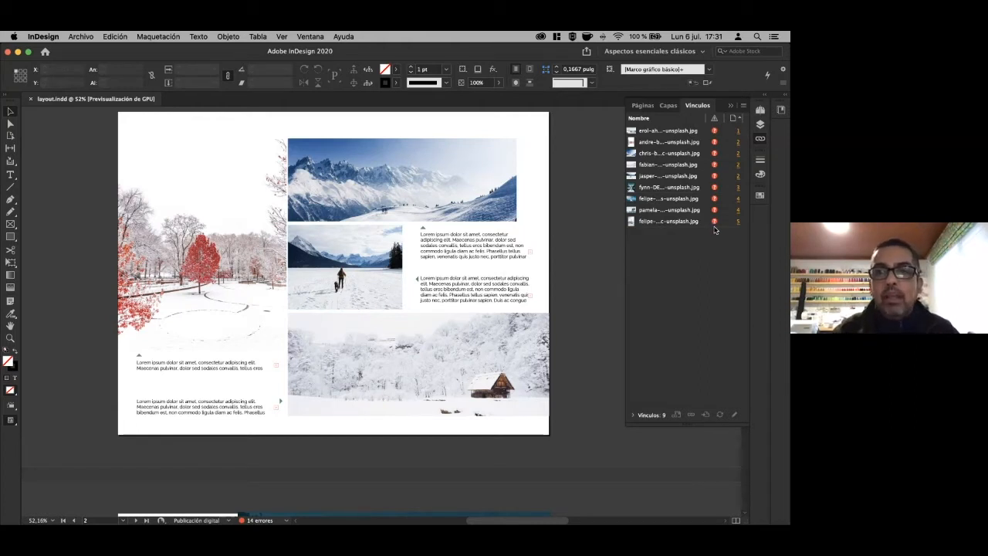
Select all the missing image links and start relinking them from the imagenes-unsplash folder inside INDD on the desktop.
click(668, 133)
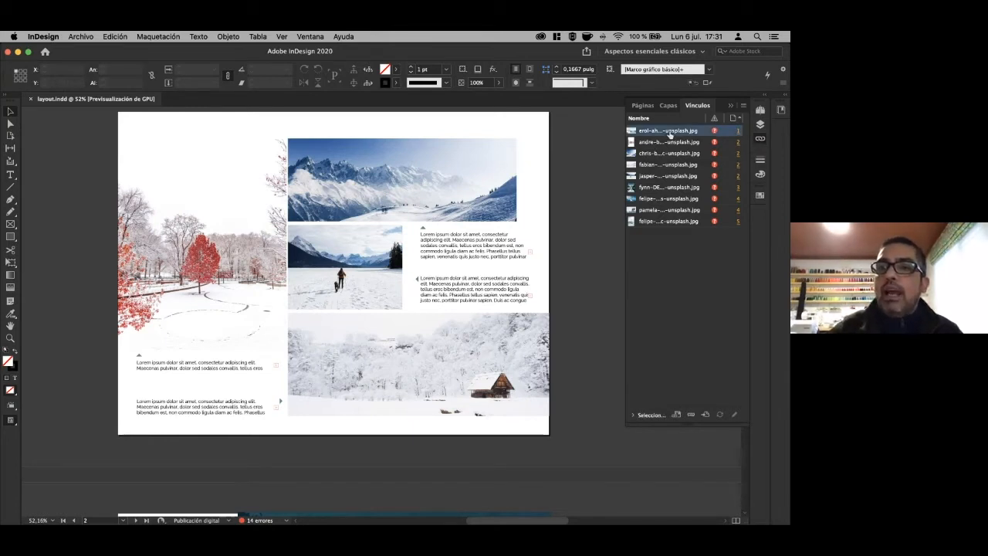
shift+click(672, 222)
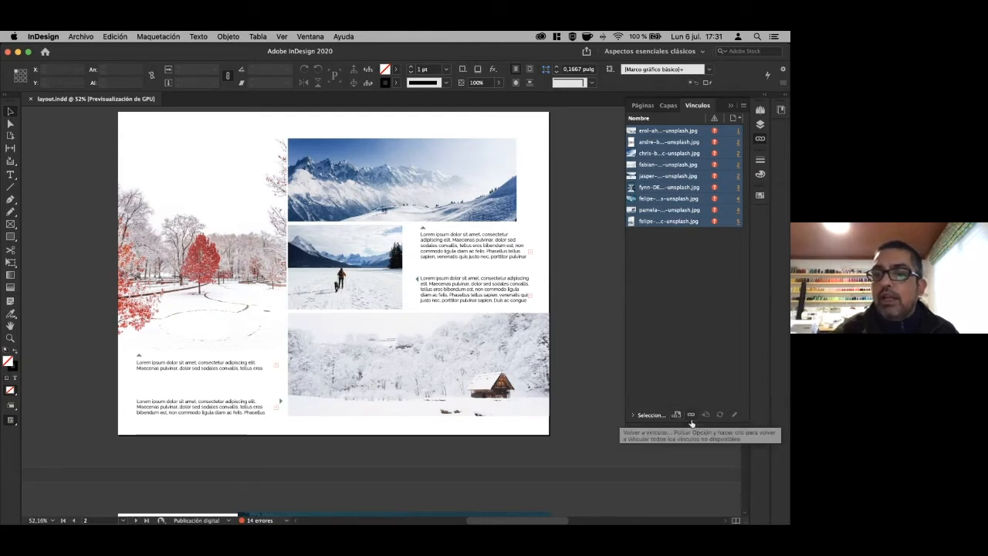
drag(691, 426, 693, 282)
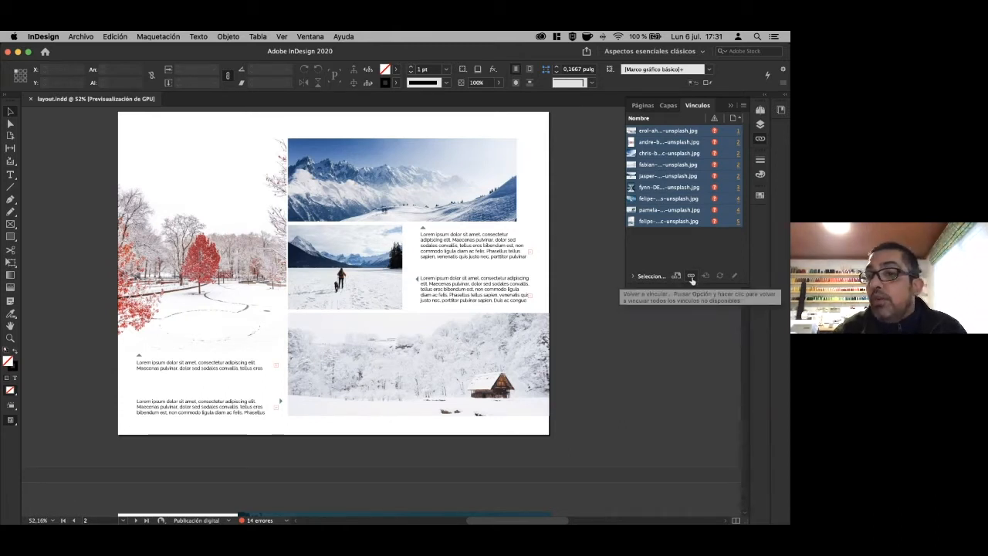
click(691, 279)
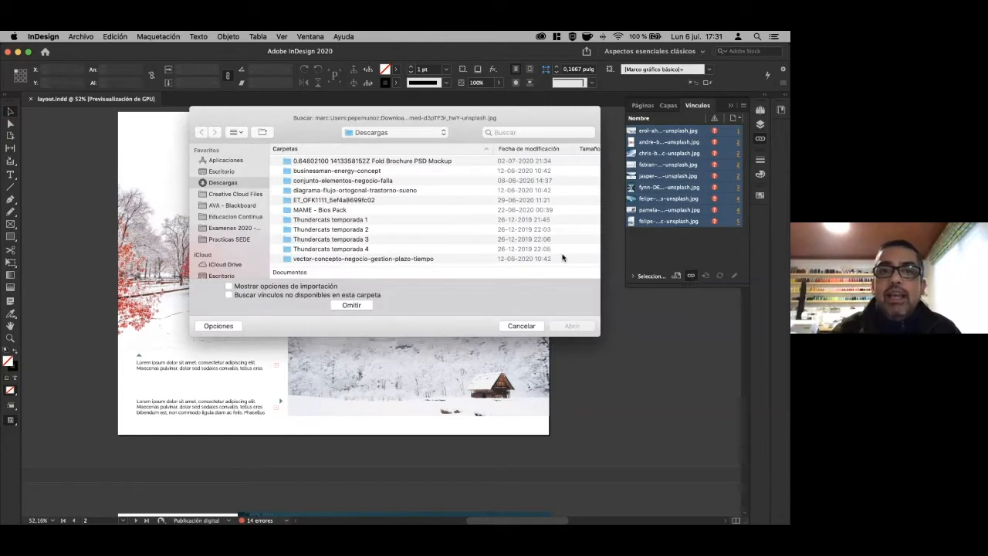
key(super+d)
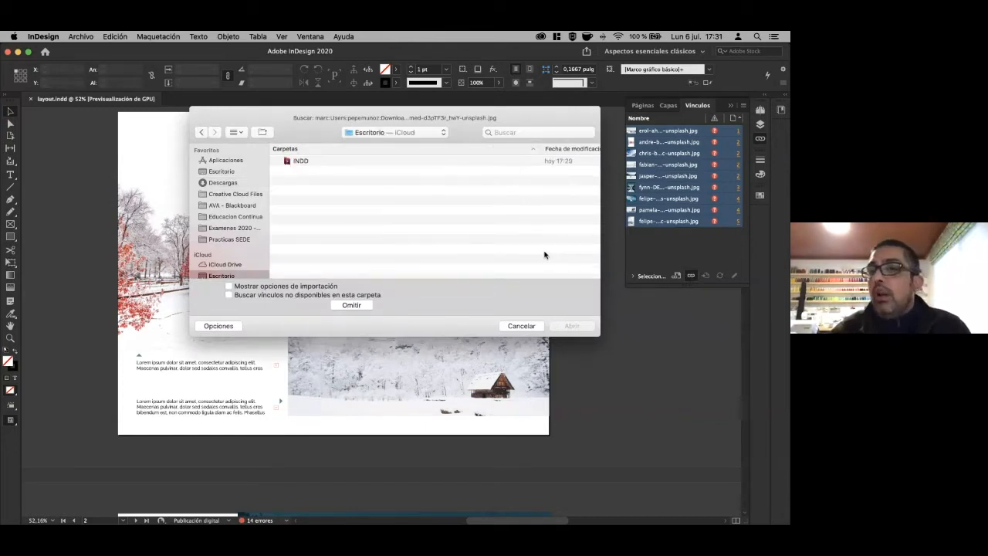
double_click(301, 162)
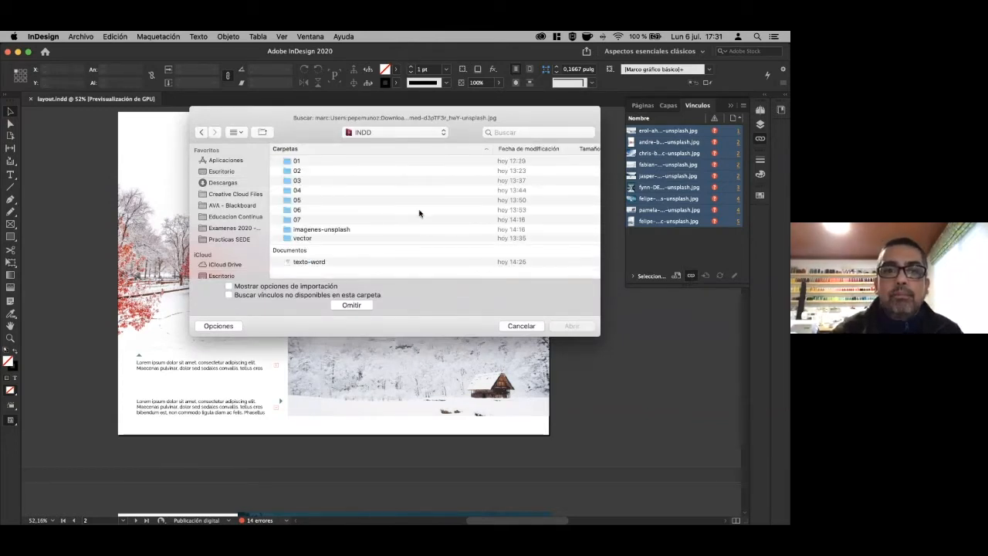
double_click(332, 230)
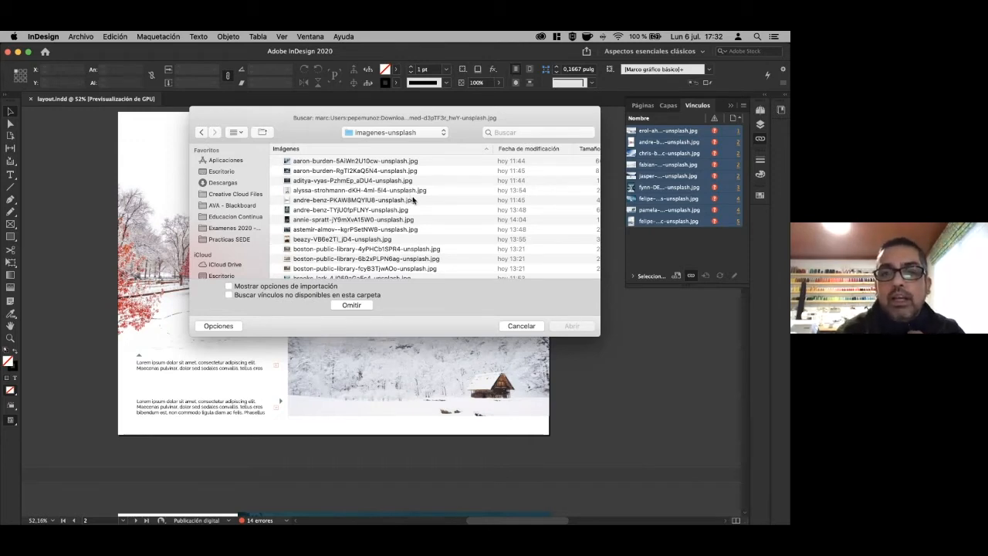
Relink the missing page 1 image to aditya-vyas-PzhmEp_aDU4-unsplash.jpg.
scroll(412, 201, down, 15)
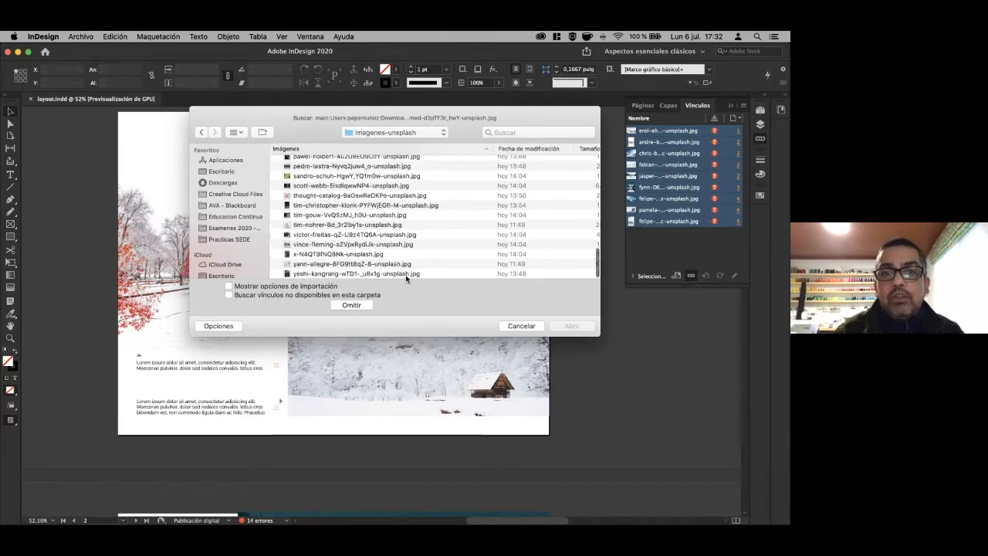
click(407, 273)
scroll(417, 253, up, 10)
scroll(420, 252, up, 5)
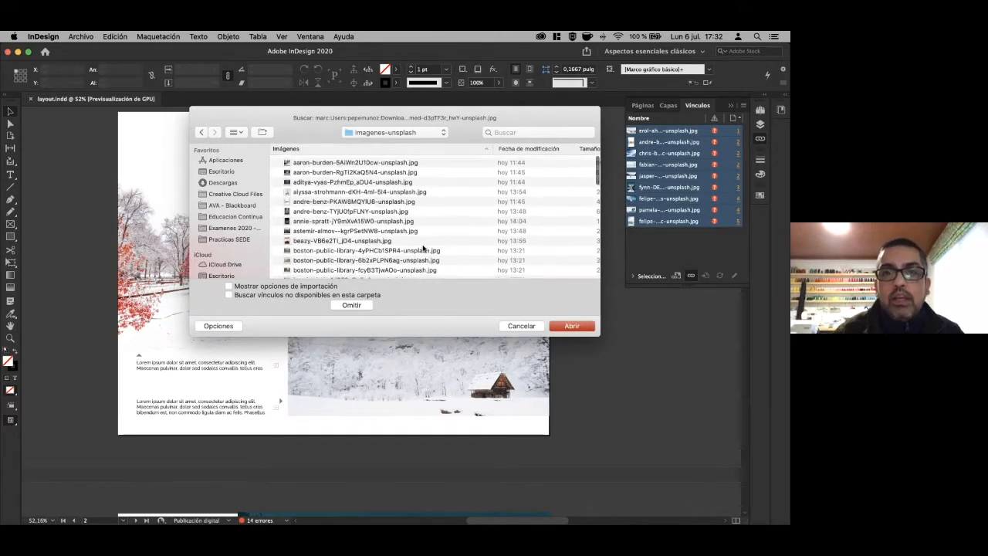
click(407, 160)
click(418, 181)
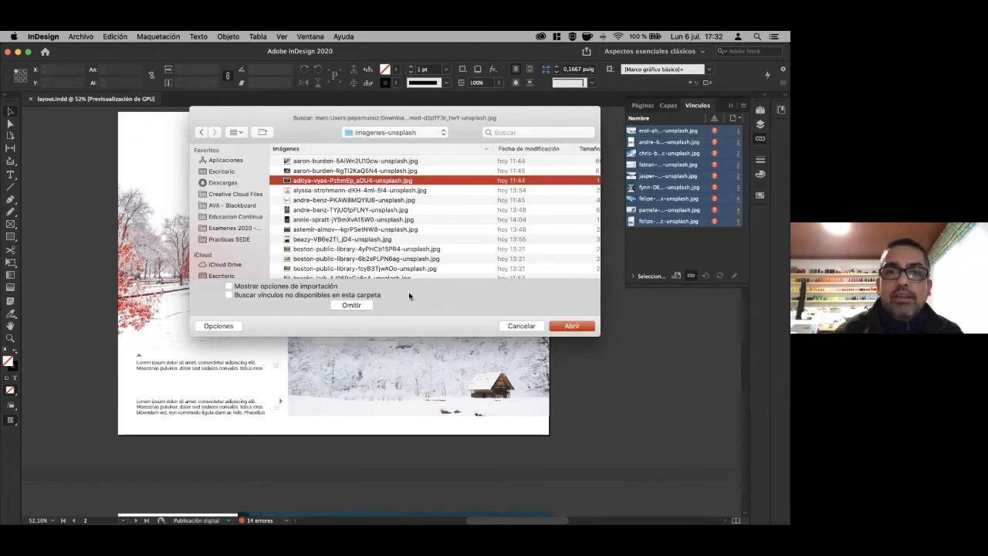
click(428, 132)
click(428, 133)
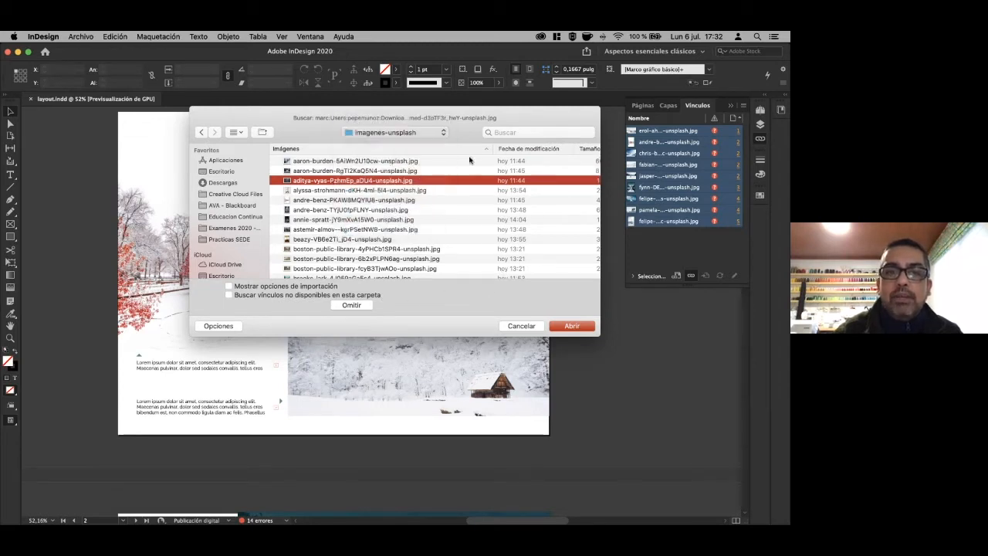
click(570, 326)
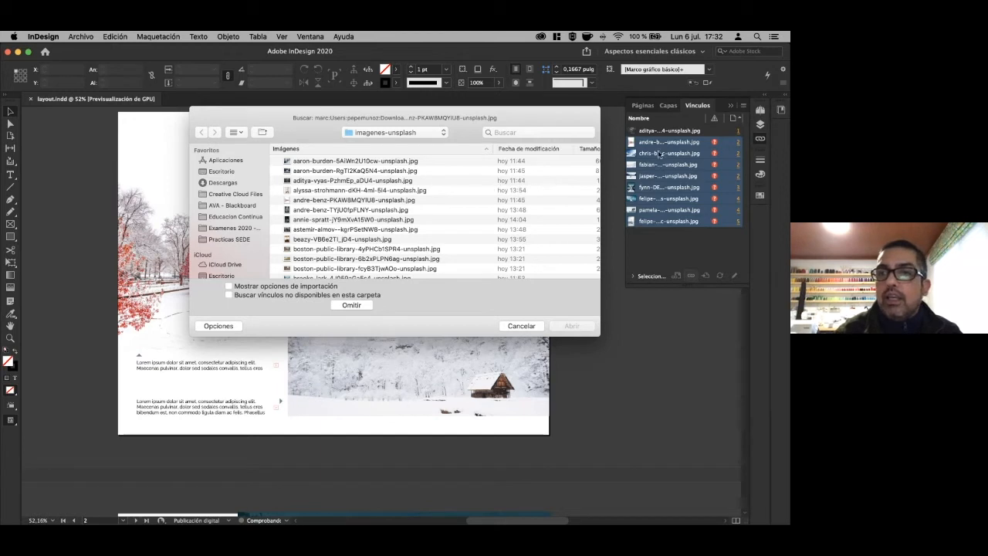
Relink the next missing page 2 image to andre-benz-PKAW8MQYIU8-unsplash.jpg and cancel relinking the remaining ones.
click(339, 200)
click(573, 328)
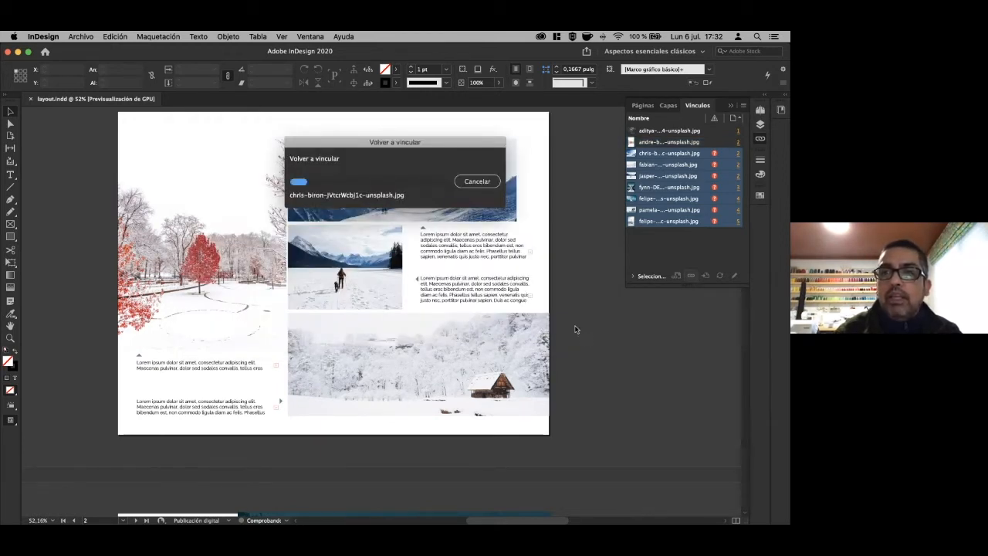
click(522, 325)
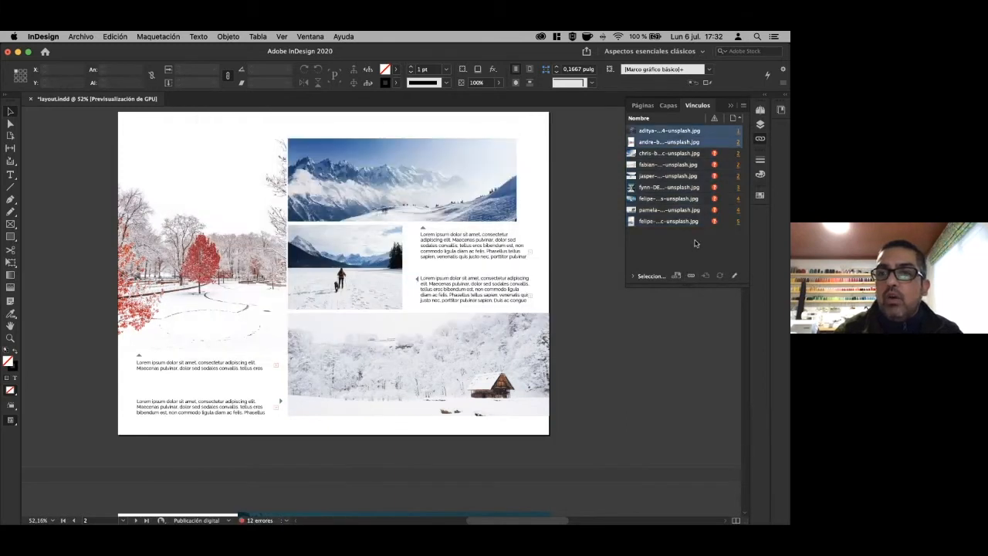
Relink the missing chris-biron image on page 2 to the different file alyssa-strohmann-dKH-4ml-5I4-unsplash.jpg.
click(682, 154)
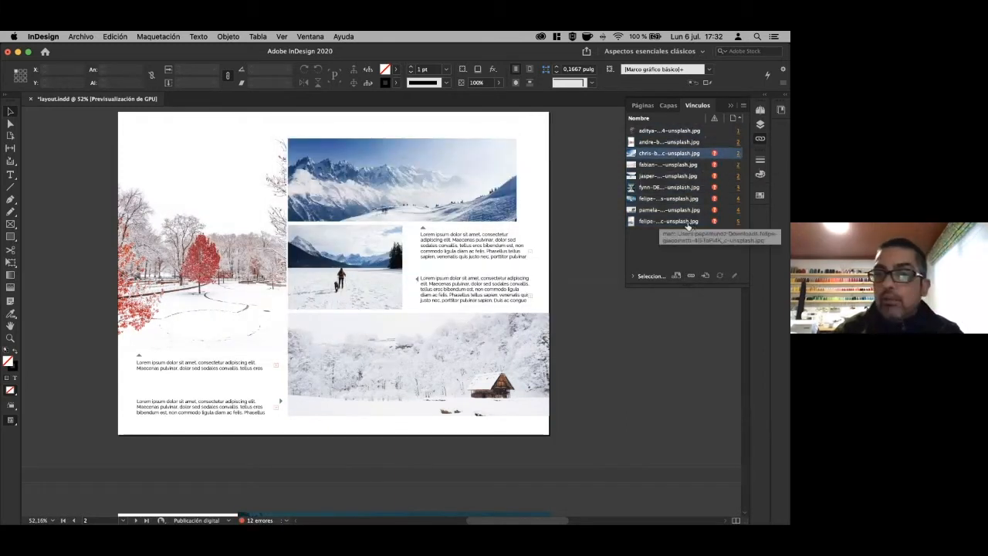
click(691, 275)
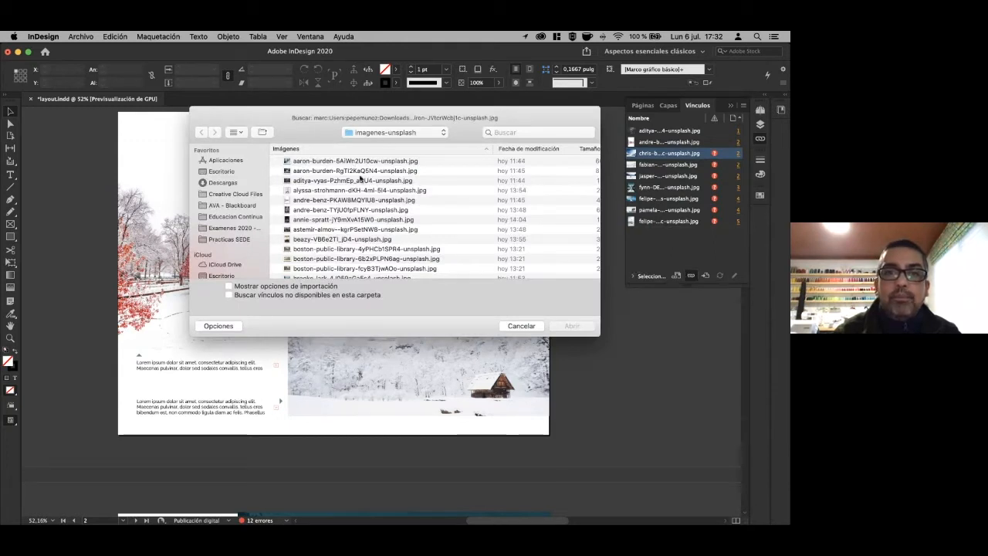
click(363, 190)
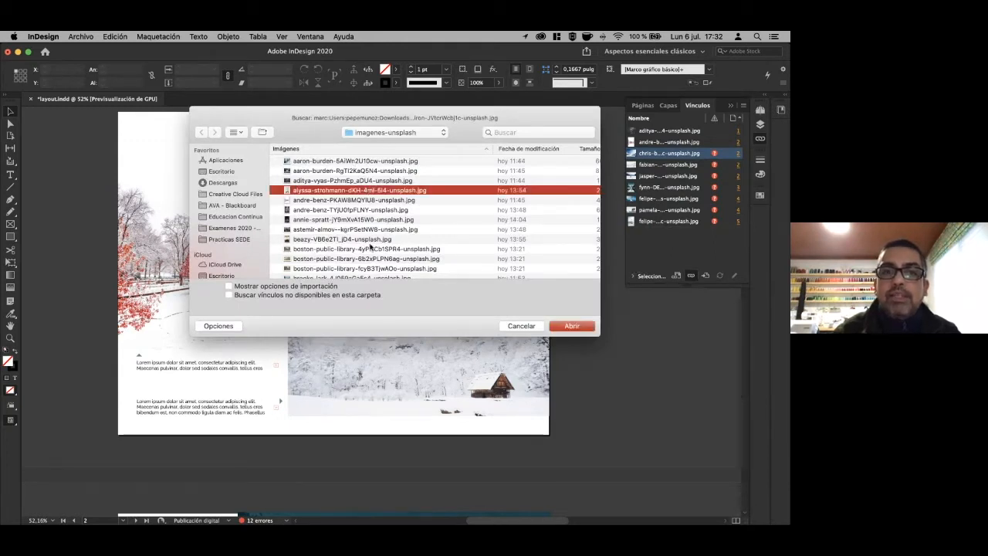
click(572, 325)
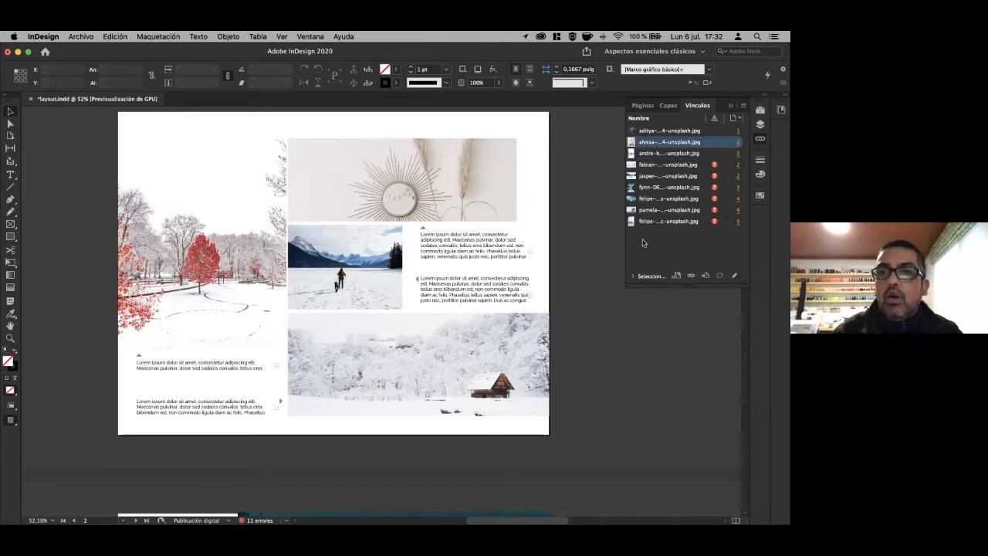
Relink the missing fabian-mardi image on page 2 to fabian-mardi-kVKz9qnJC-k-unsplash.jpg in the imagenes-unsplash folder.
click(670, 166)
click(691, 277)
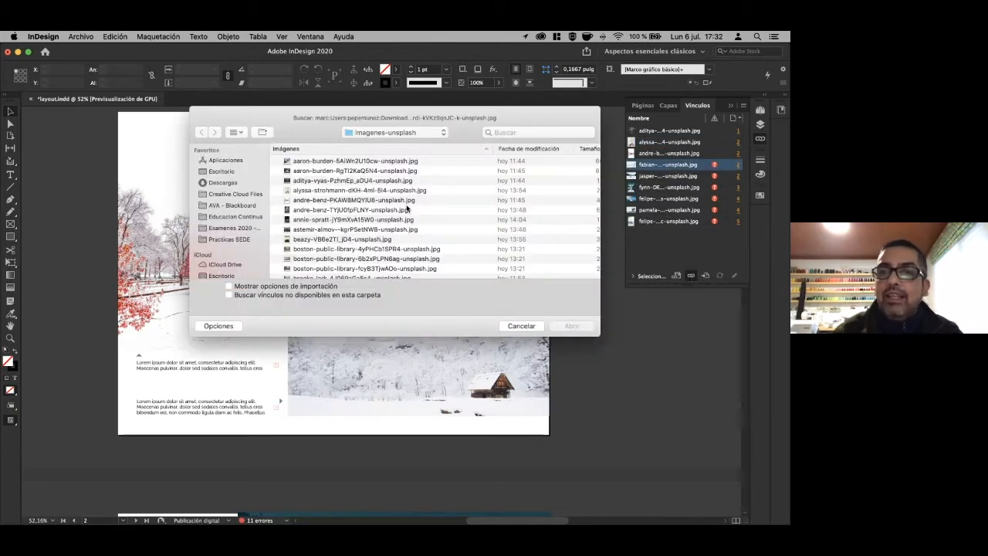
scroll(404, 213, down, 5)
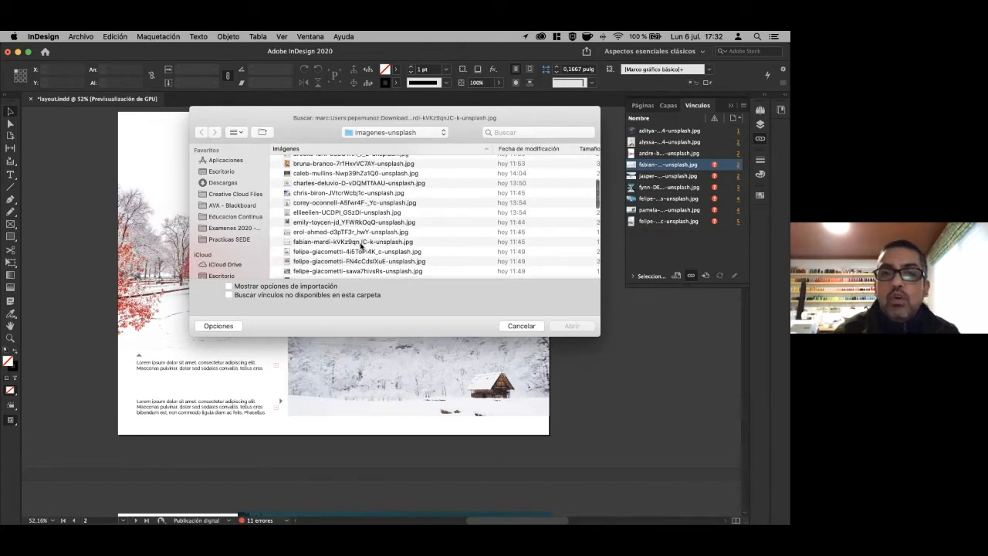
click(360, 243)
click(573, 327)
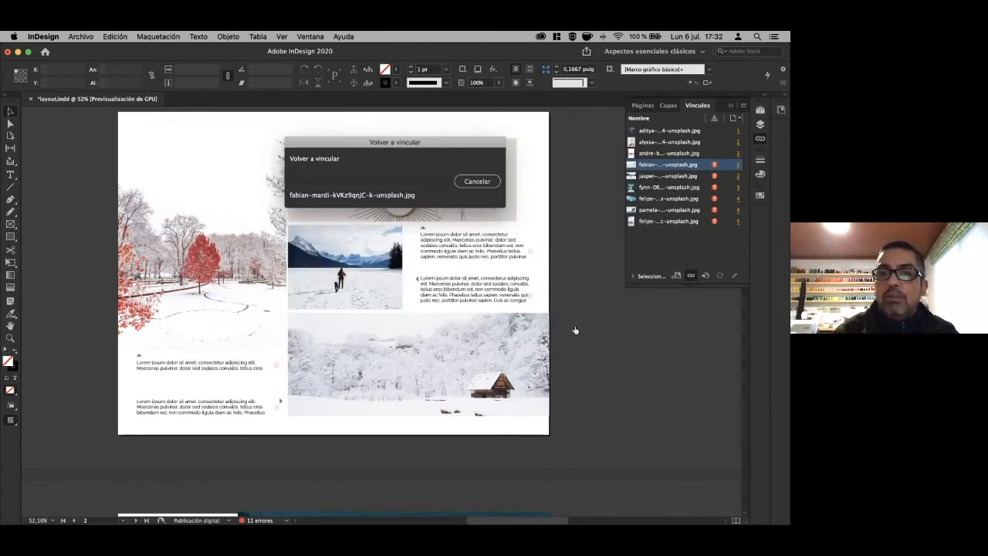
Relink the missing jasper-guy image on page 2 to jasper-guy-Dzd_OScnr0Y-unsplash.jpg in the imagenes-unsplash folder.
click(684, 176)
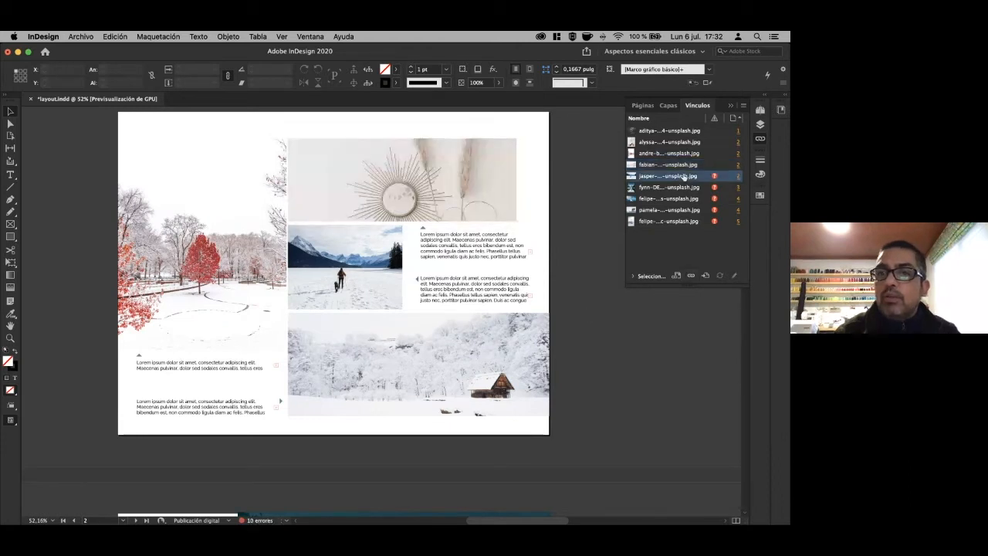
click(691, 276)
scroll(342, 225, down, 3)
scroll(342, 225, down, 3)
scroll(337, 232, down, 3)
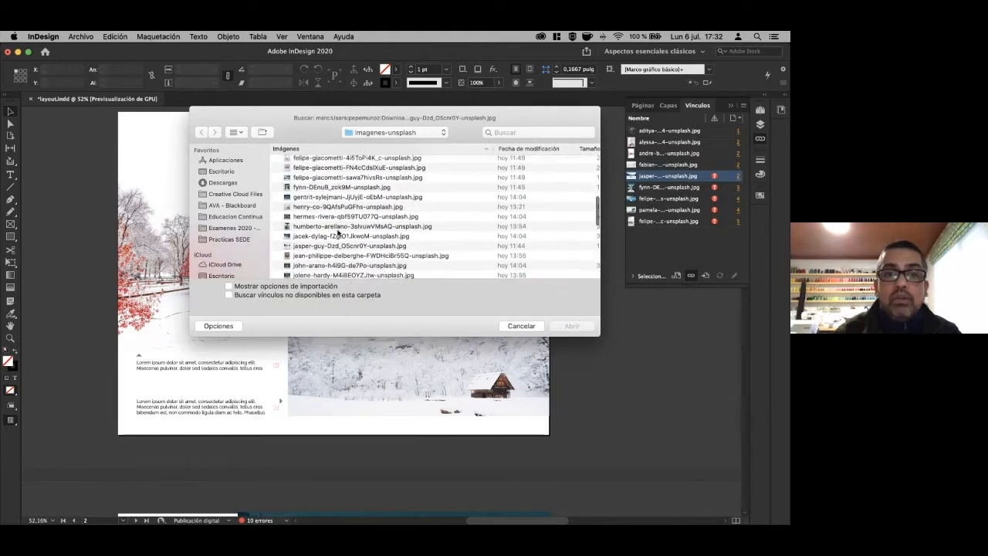
click(336, 236)
click(572, 325)
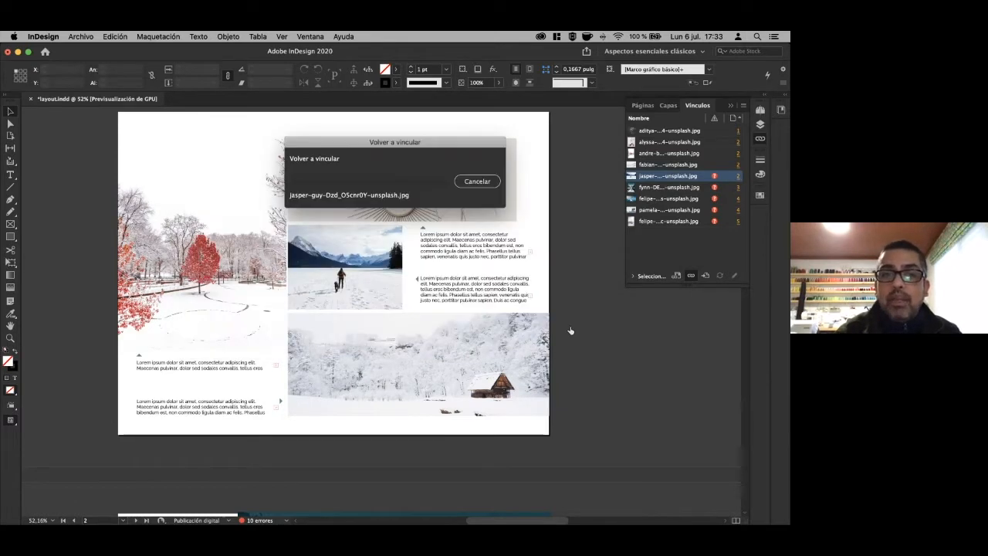
Select the missing fynn-DEnu8_zok9M link and go to its image on page 3.
click(667, 187)
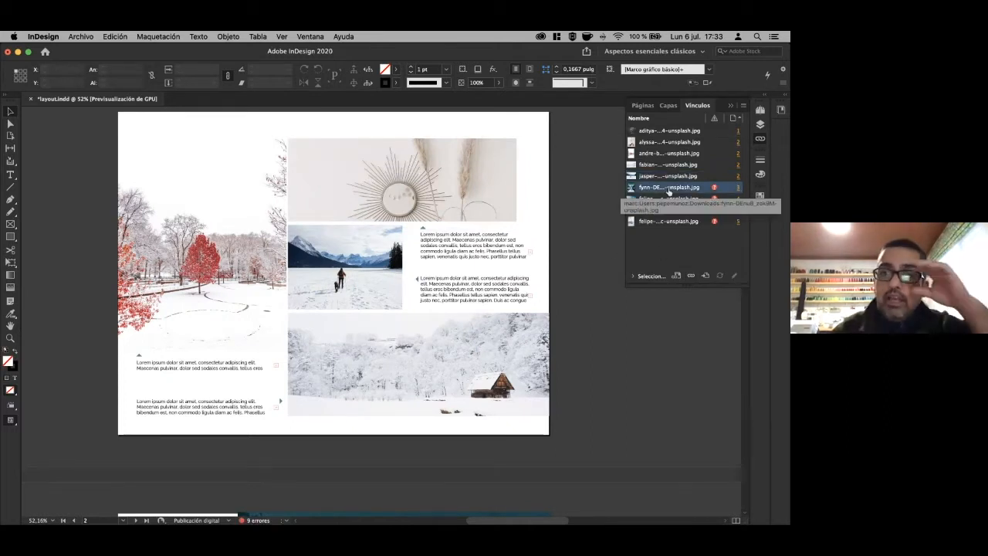
click(738, 189)
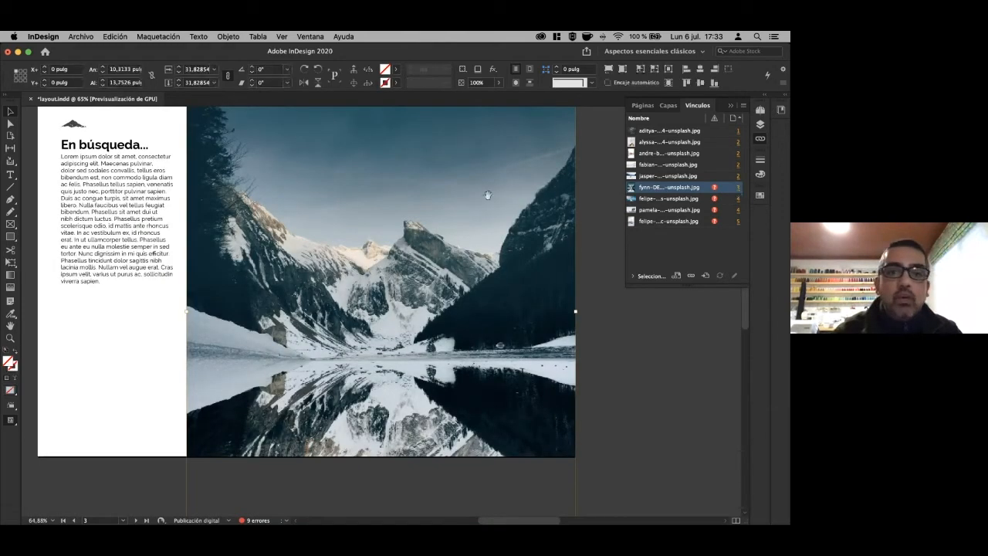
Relink the missing fynn image on page 3 to fynn-DEnuB_zok9M-unsplash.jpg in the imagenes-unsplash folder.
click(691, 275)
scroll(404, 229, down, 10)
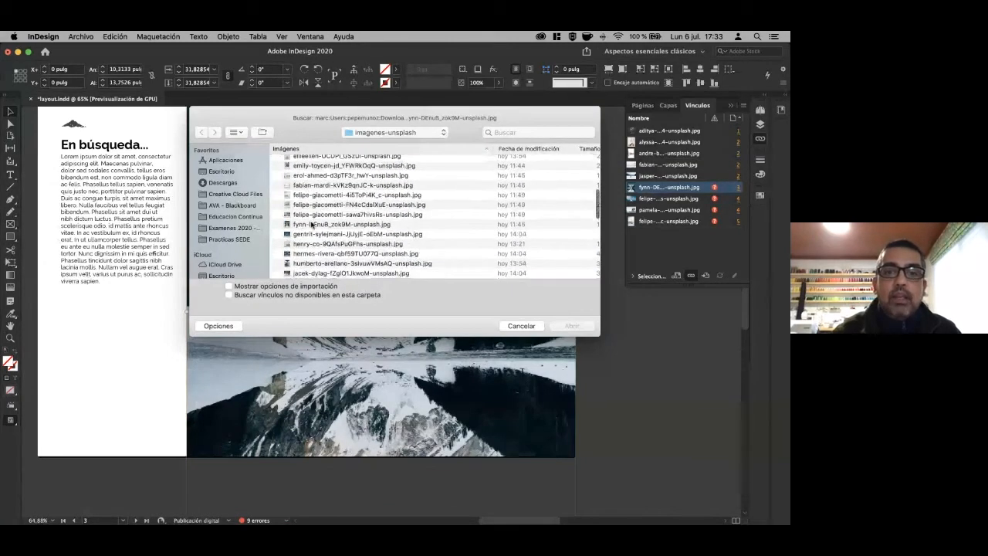
double_click(311, 223)
Relink the first missing felipe-giacometti image on page 4 to felipe-giacometti-sawa7hivsRs-unsplash.jpg in the imagenes-unsplash folder.
click(685, 199)
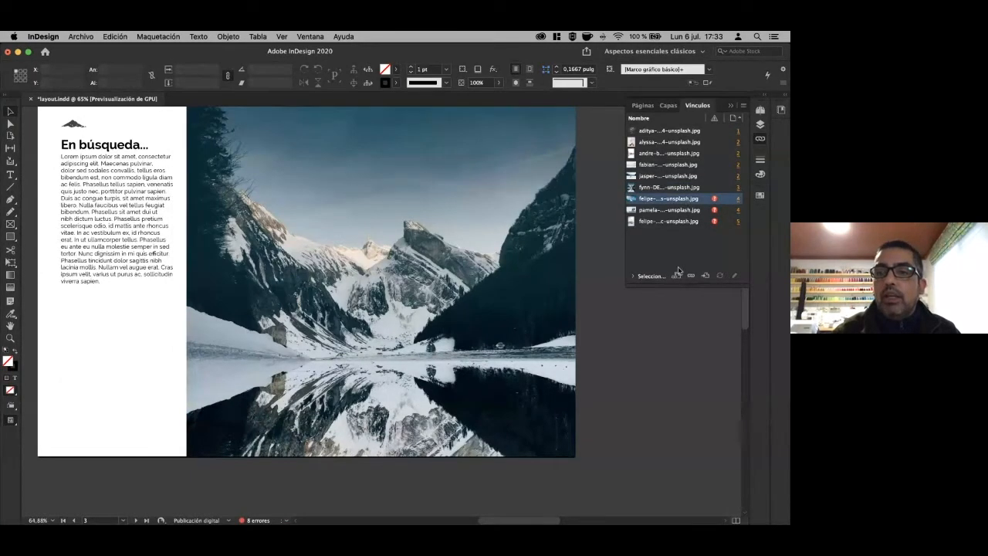
scroll(348, 224, down, 10)
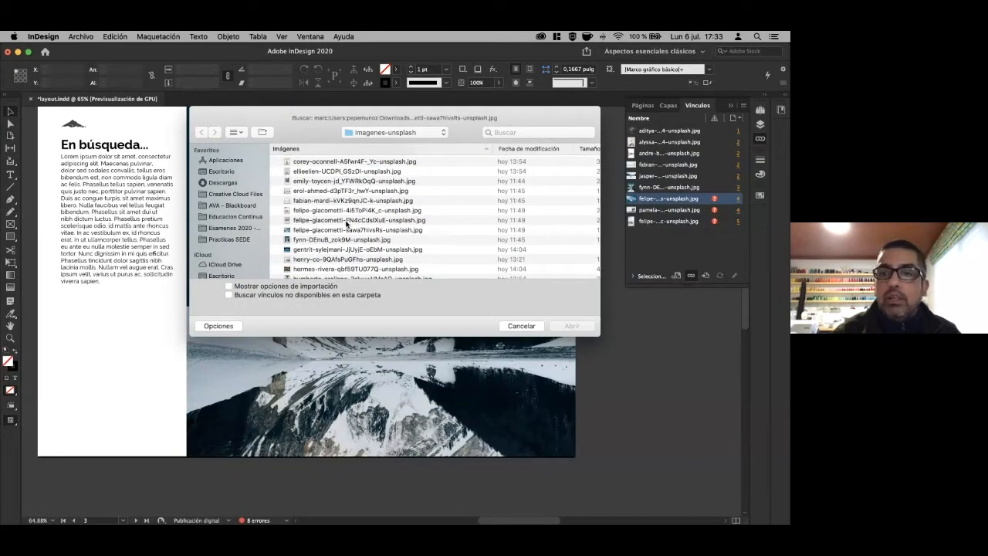
click(341, 231)
click(575, 325)
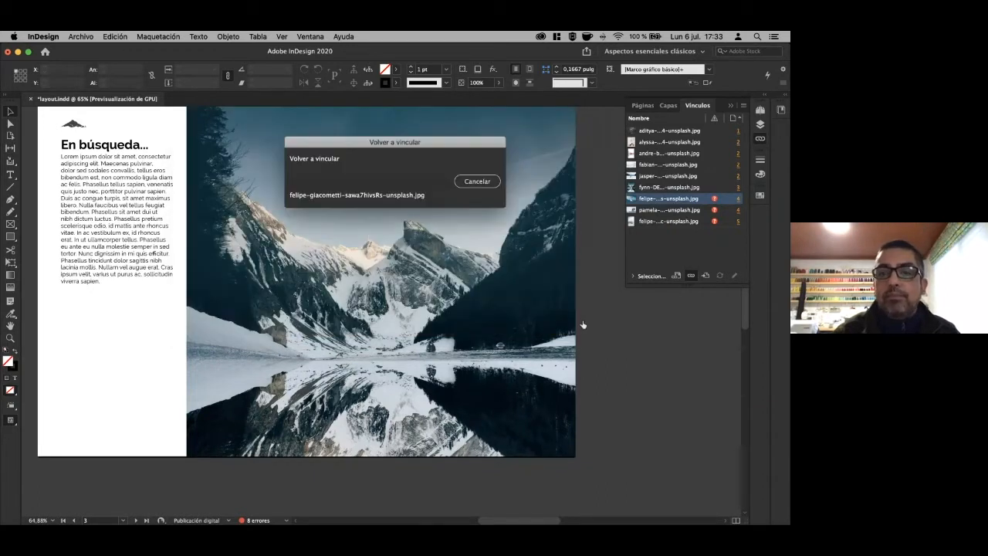
Relink the missing pamela-saunders image on page 4 to pamela-saunders-yVBhguKKMq0-unsplash.jpg in the imagenes-unsplash folder.
click(668, 210)
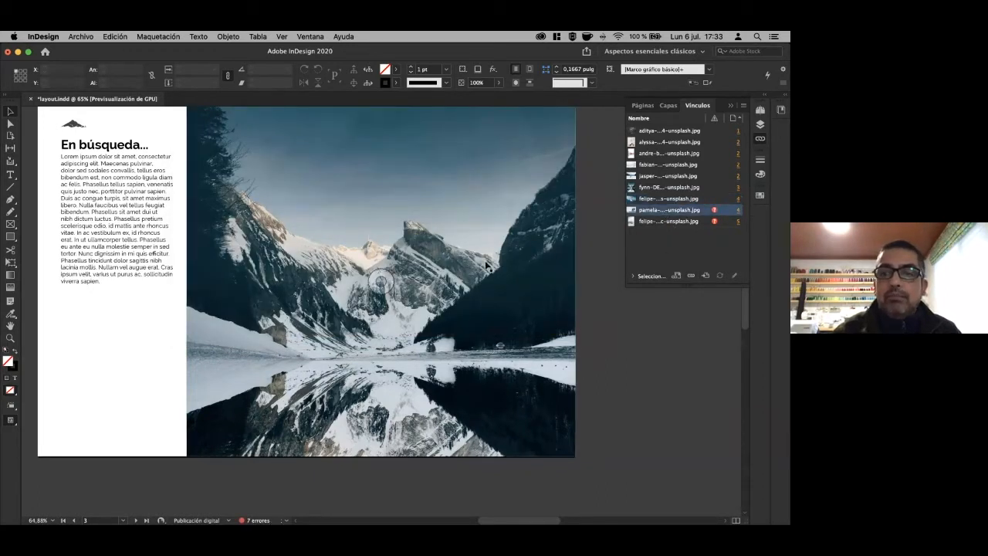
click(691, 276)
scroll(349, 231, down, 5)
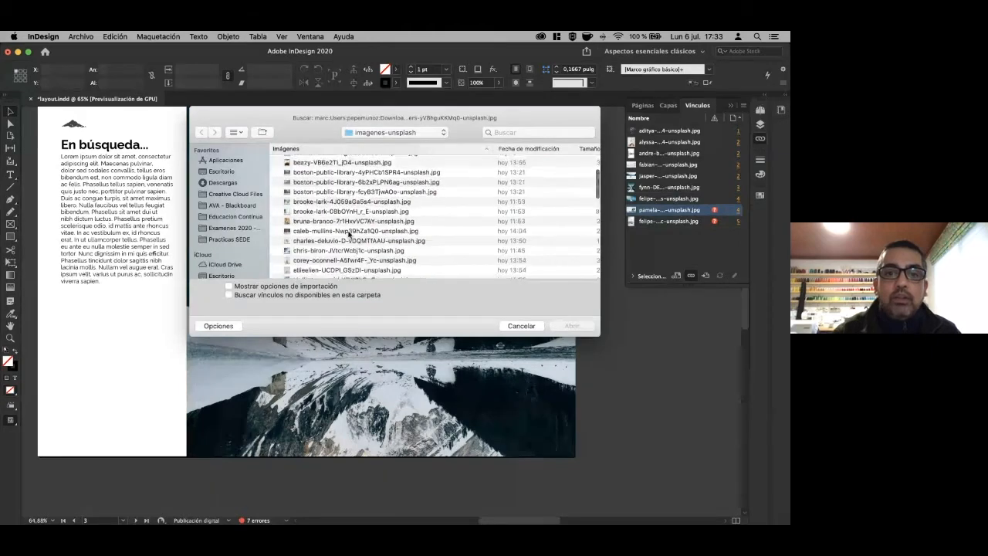
scroll(349, 234, down, 5)
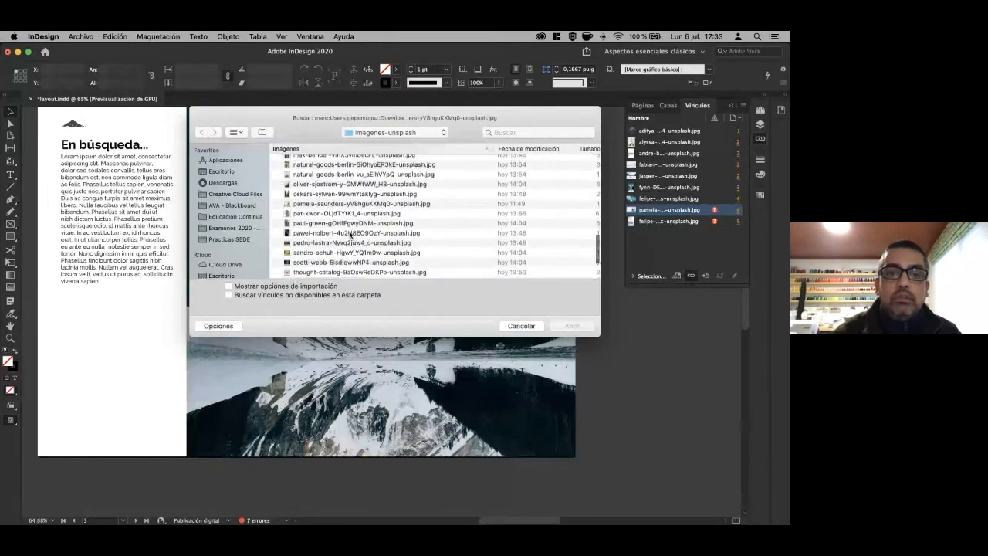
click(320, 204)
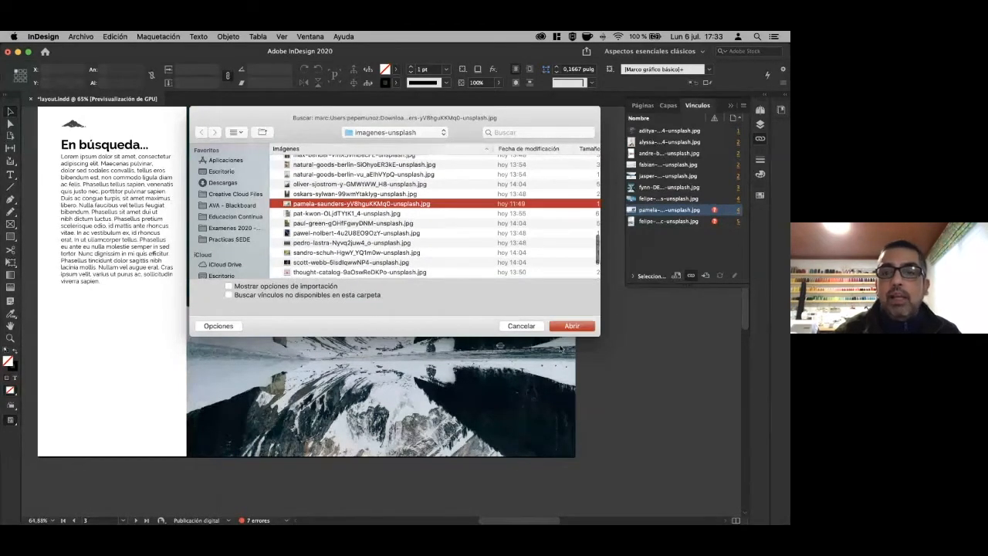
click(572, 327)
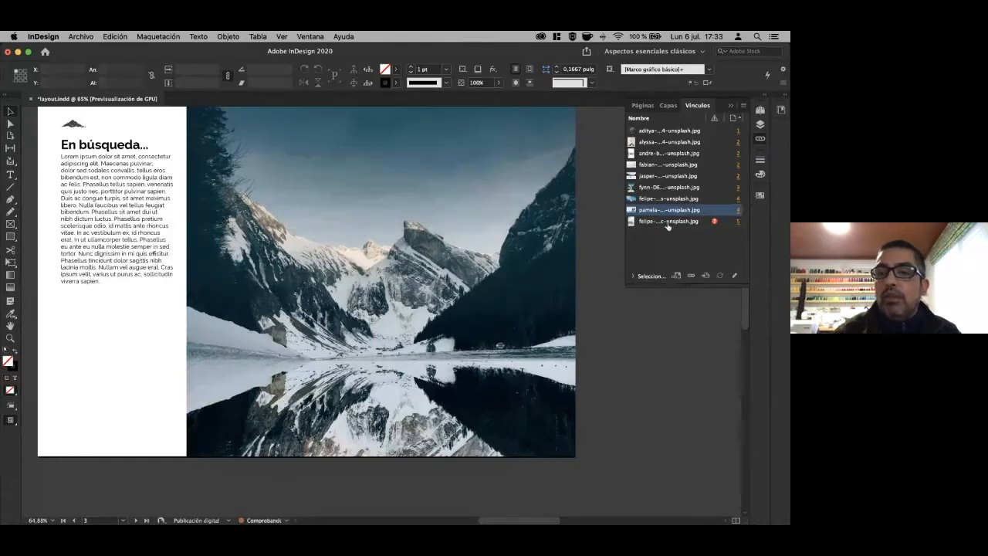
Relink the missing felipe-giacometti image on page 5 to felipe-giacometti-4i5ToPi4K_c-unsplash.jpg in the imagenes-unsplash folder.
click(669, 221)
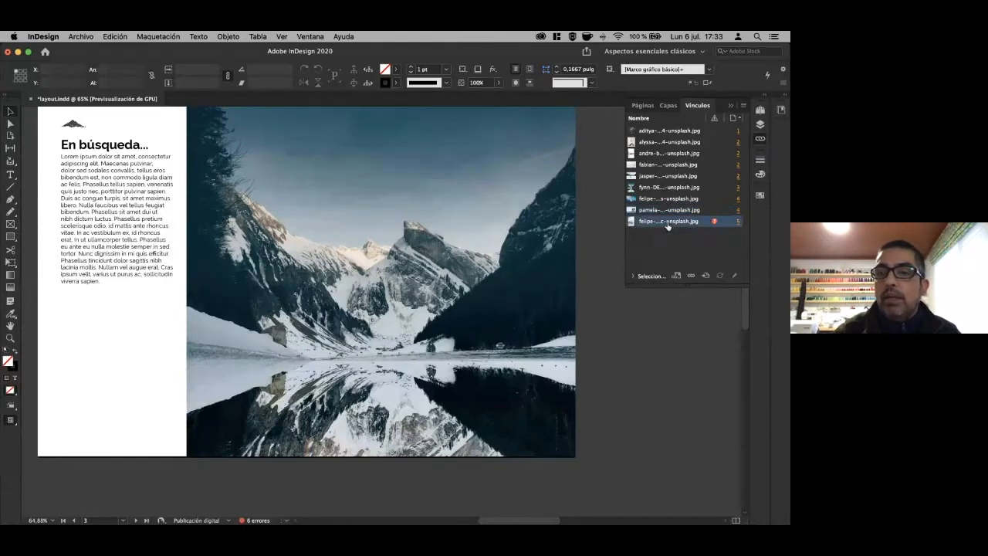
click(690, 276)
scroll(357, 244, down, 5)
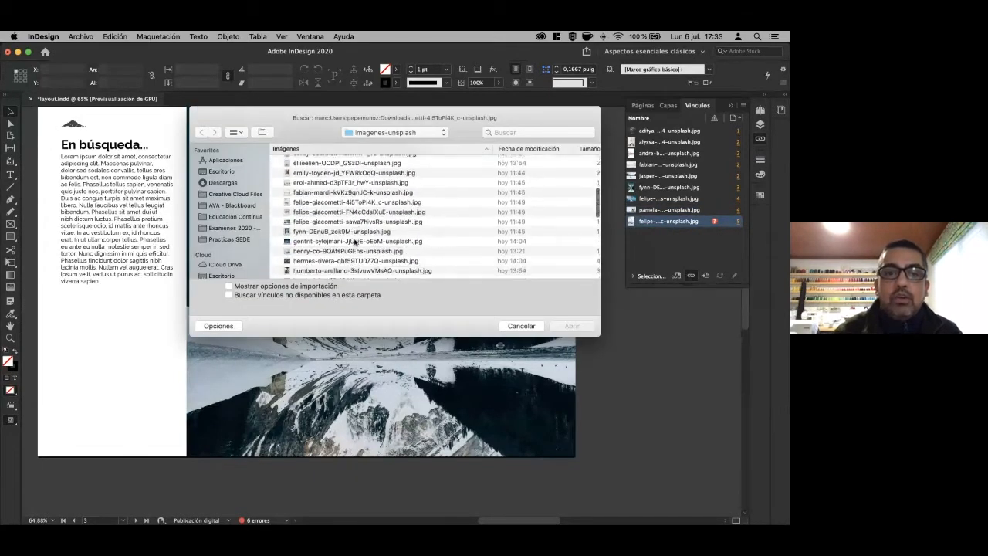
scroll(357, 243, up, 2)
click(337, 183)
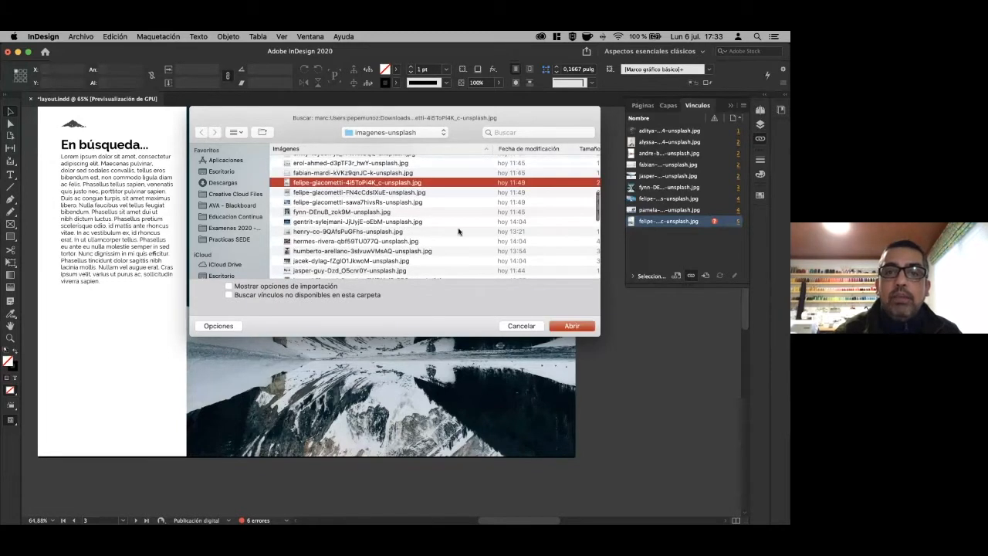
click(561, 325)
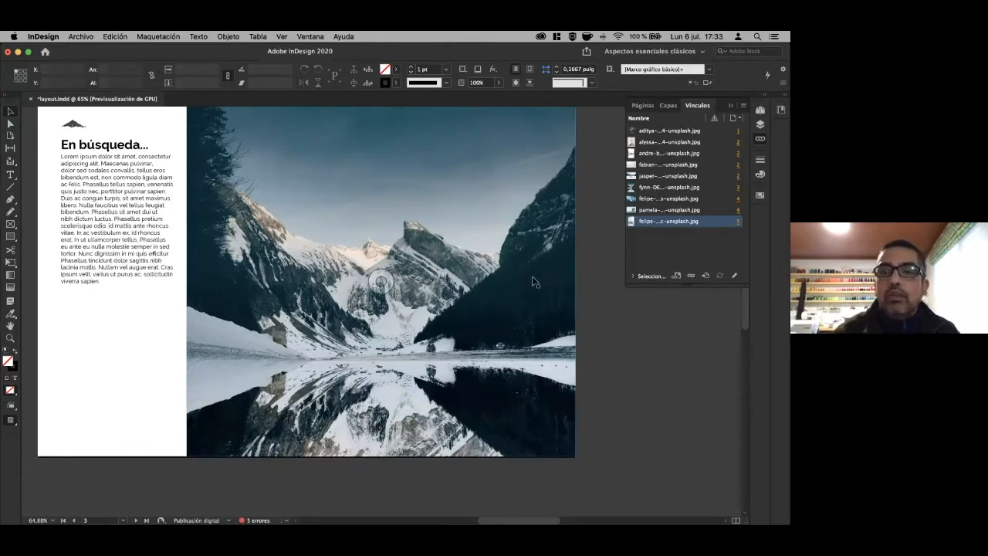
Examine the relinked images on pages 1 and 2 and clear the selection in the links list.
scroll(534, 278, up, 10)
scroll(535, 282, up, 10)
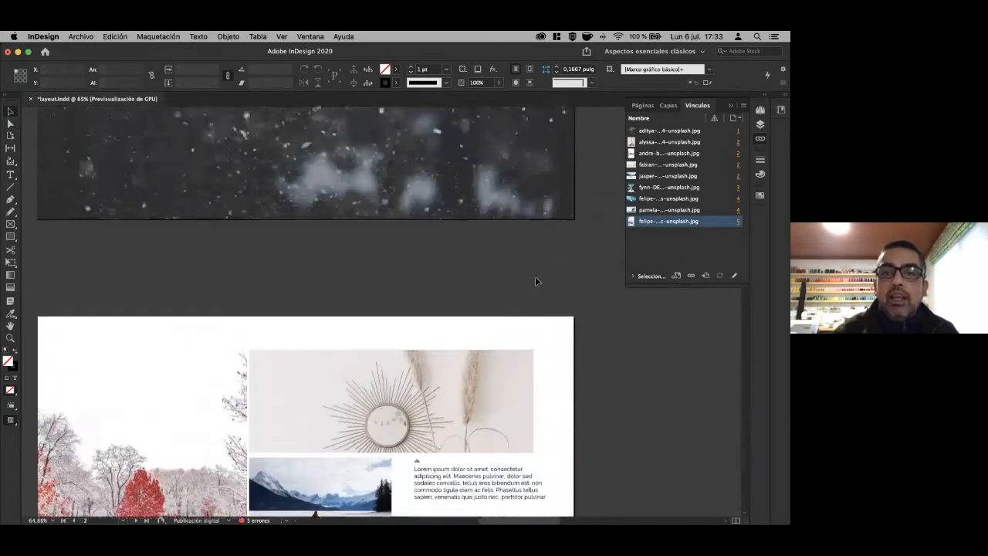
scroll(535, 281, down, 4)
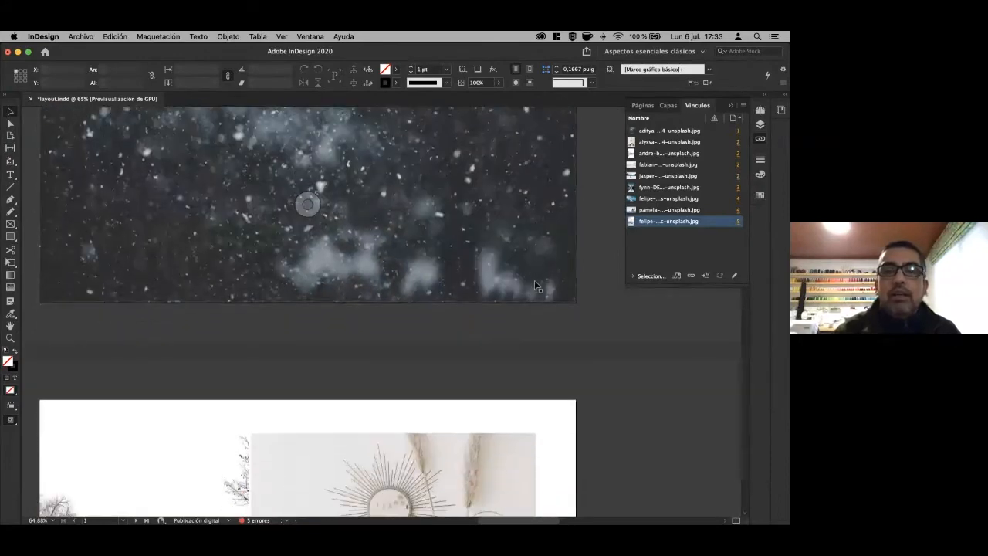
scroll(450, 299, down, 1)
scroll(451, 297, down, 5)
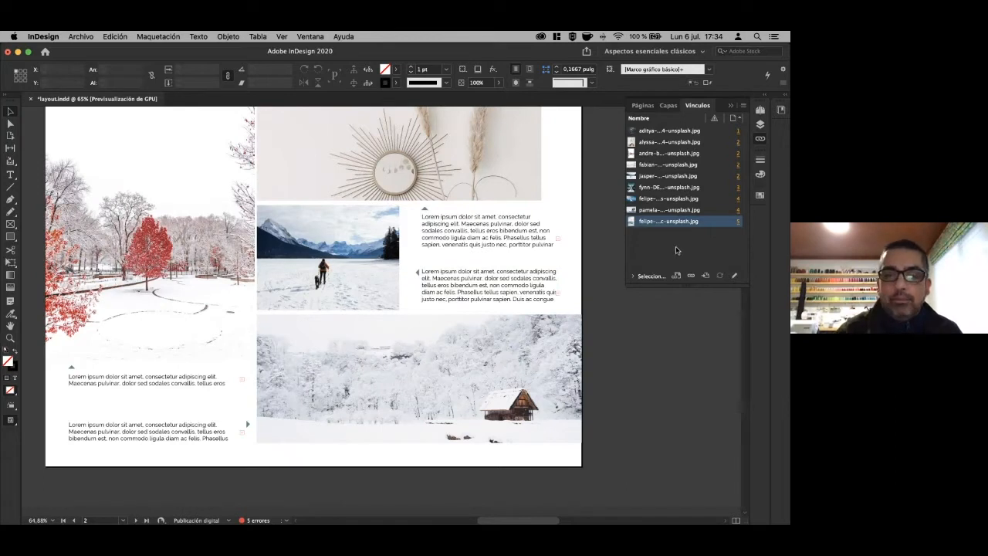
click(675, 250)
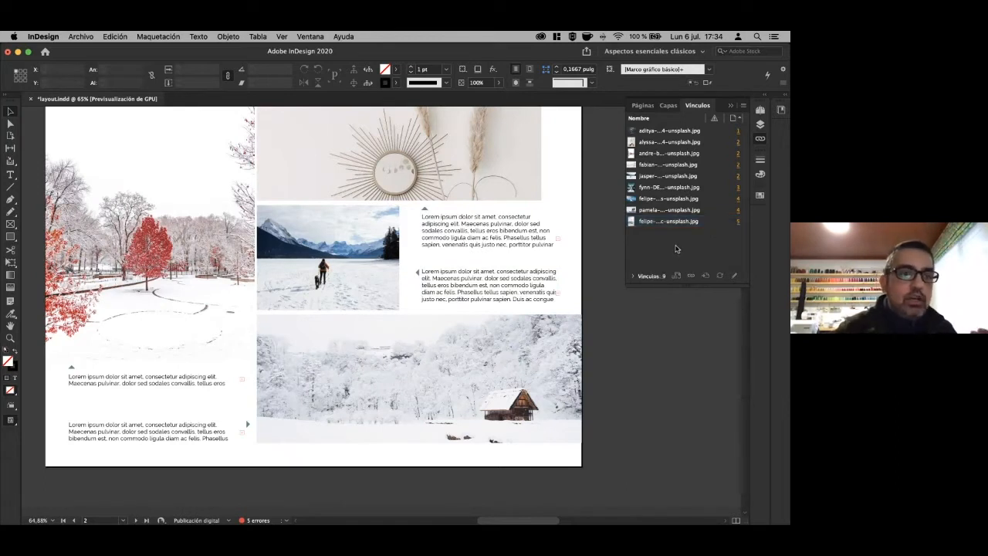
scroll(584, 251, up, 2)
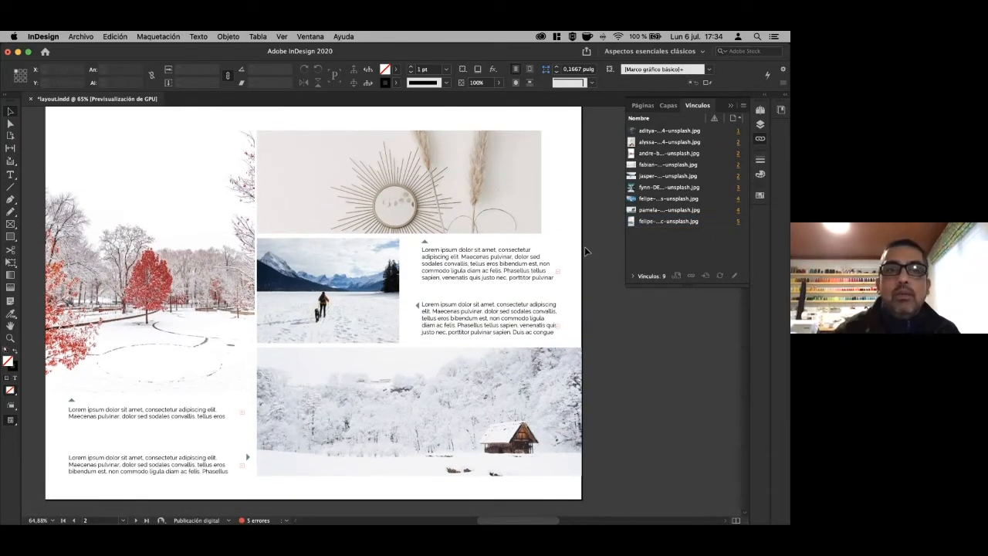
scroll(585, 251, up, 1)
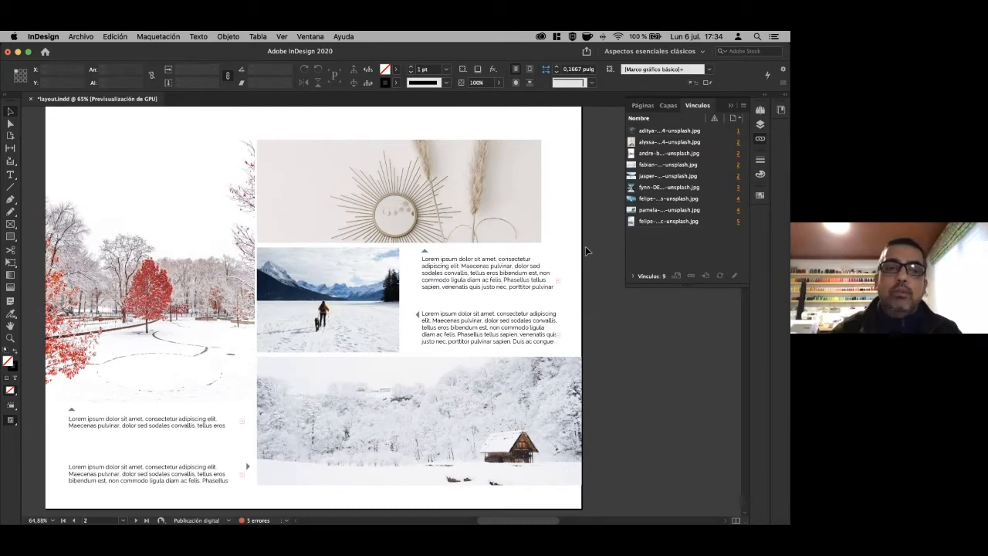
Save the document under the new name layout-ejemplo on the desktop (Escritorio) as an InDesign 2020 document.
click(81, 37)
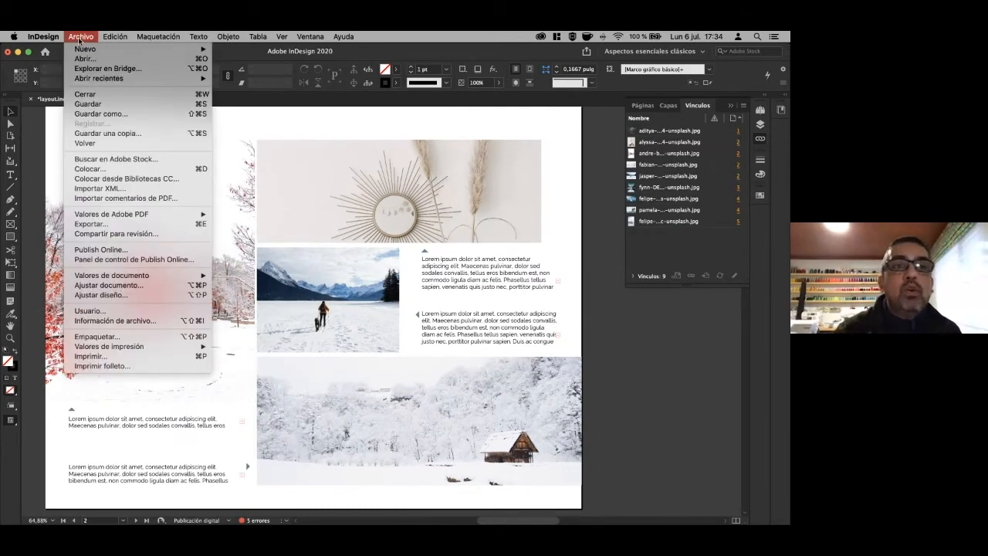
click(92, 115)
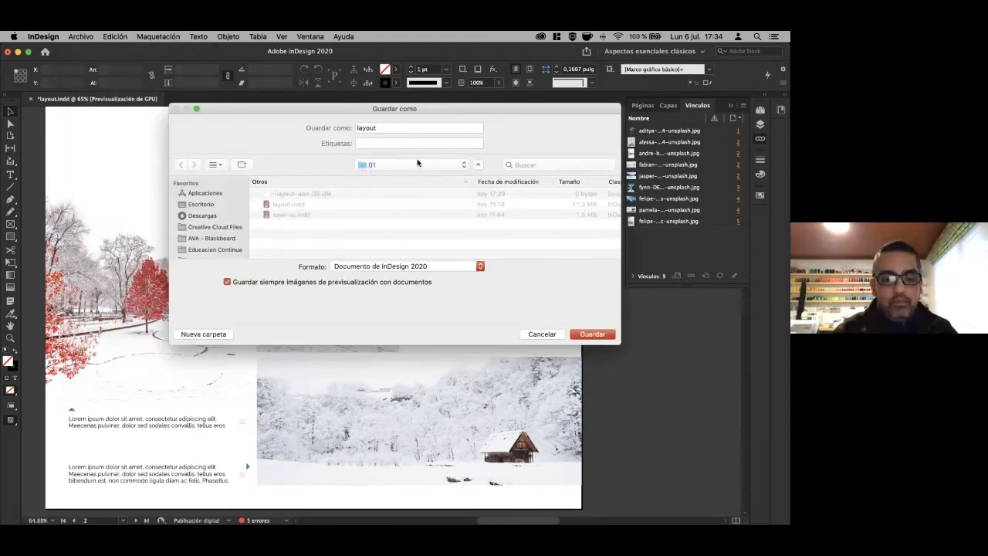
click(387, 128)
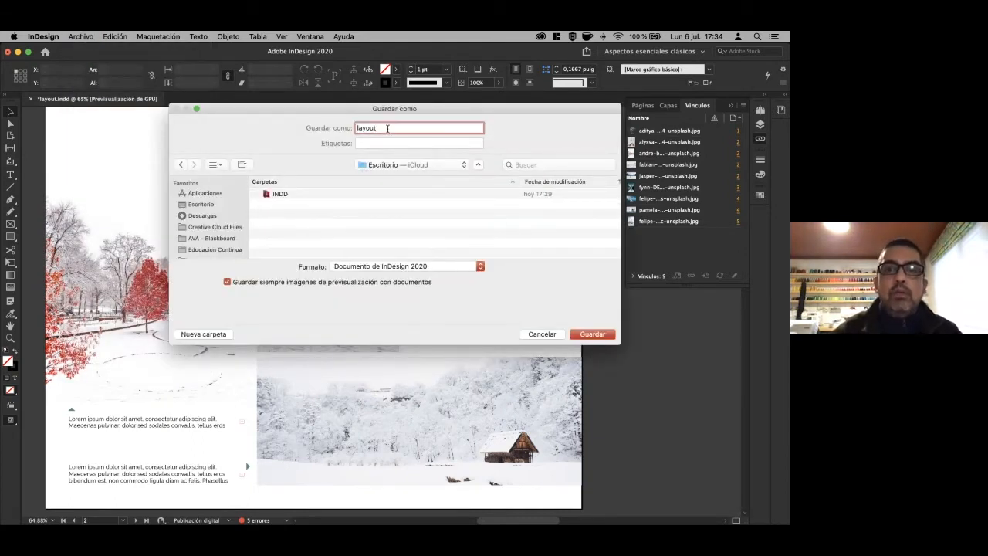
text(-ejemplo)
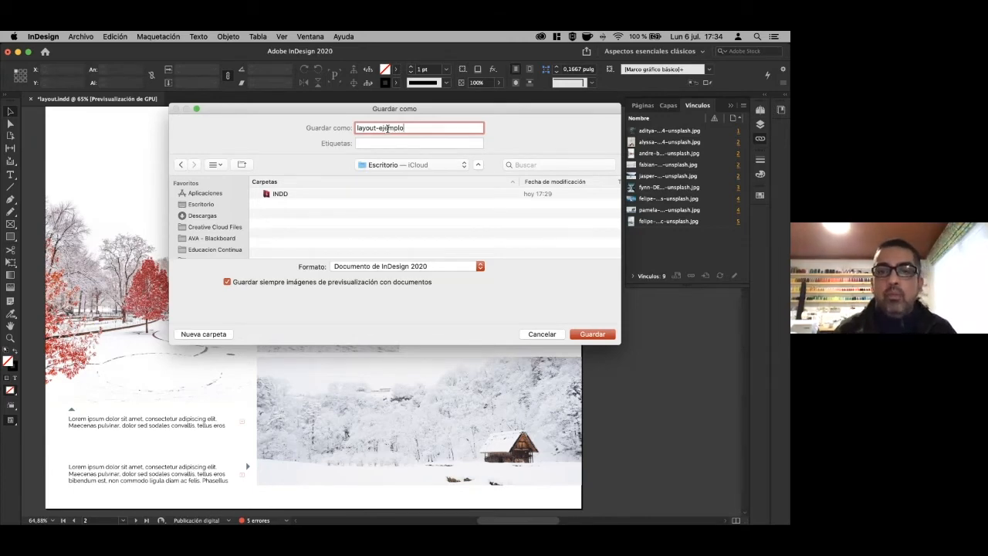
key(Return)
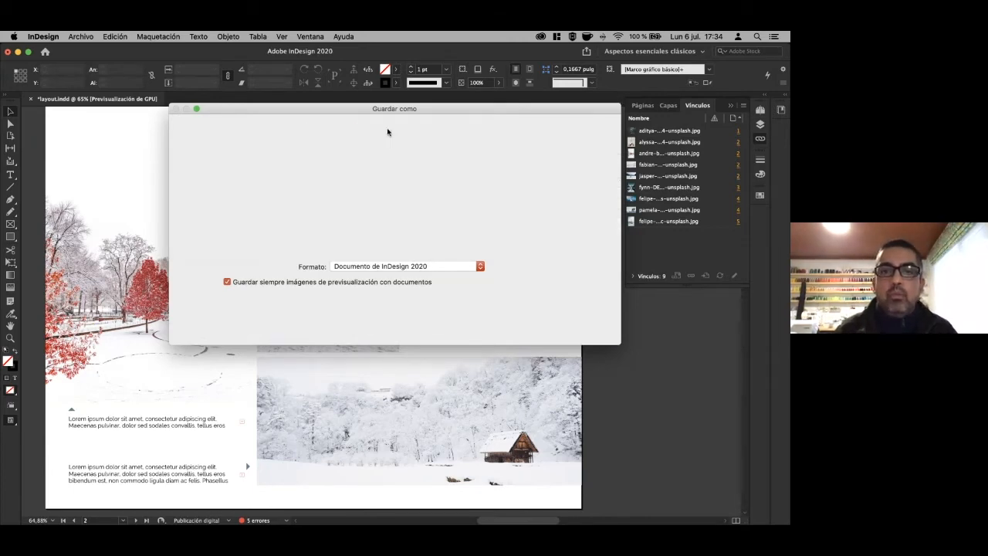
Minimise the document window, check the desktop in Finder for the saved layout-ejemplo.indd, and return to InDesign.
click(18, 51)
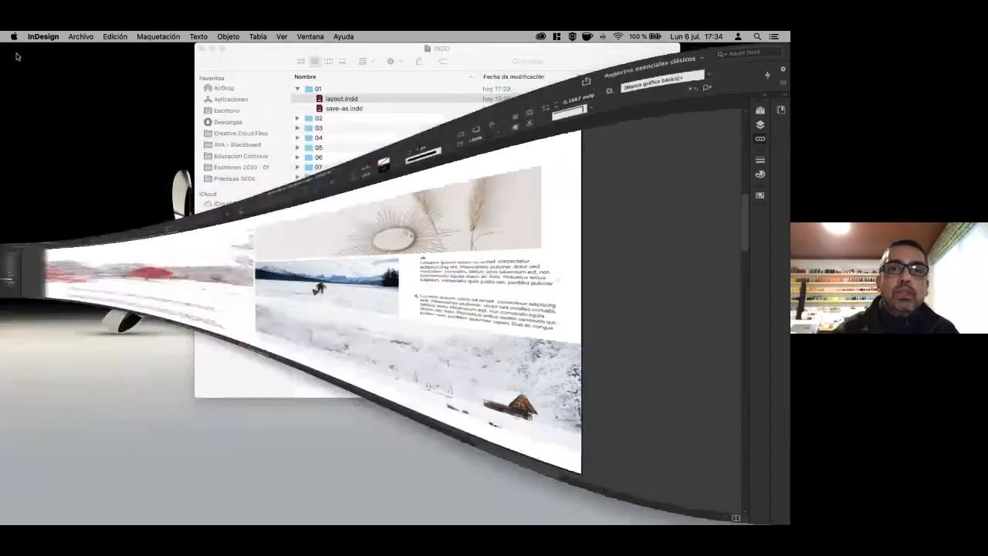
drag(271, 52, 194, 52)
click(760, 145)
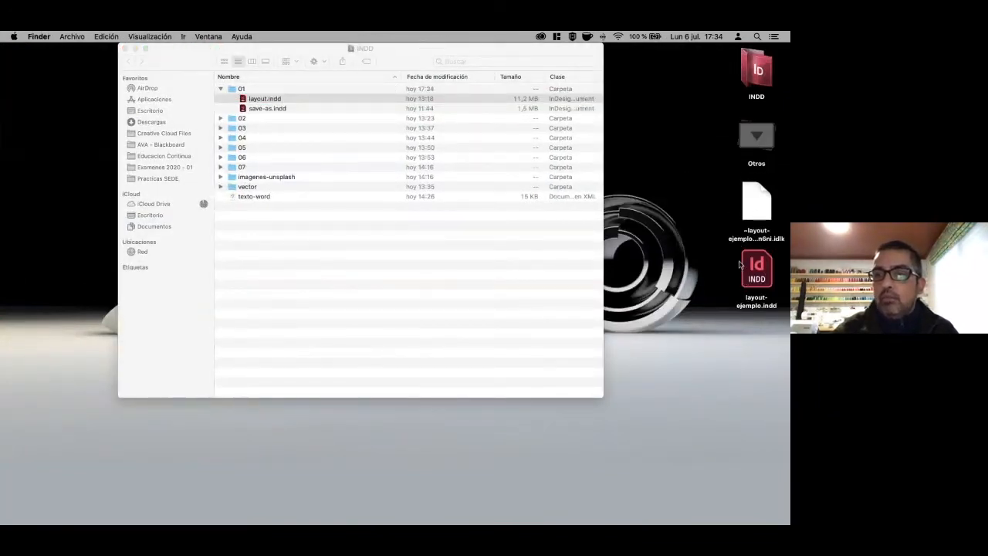
click(12, 269)
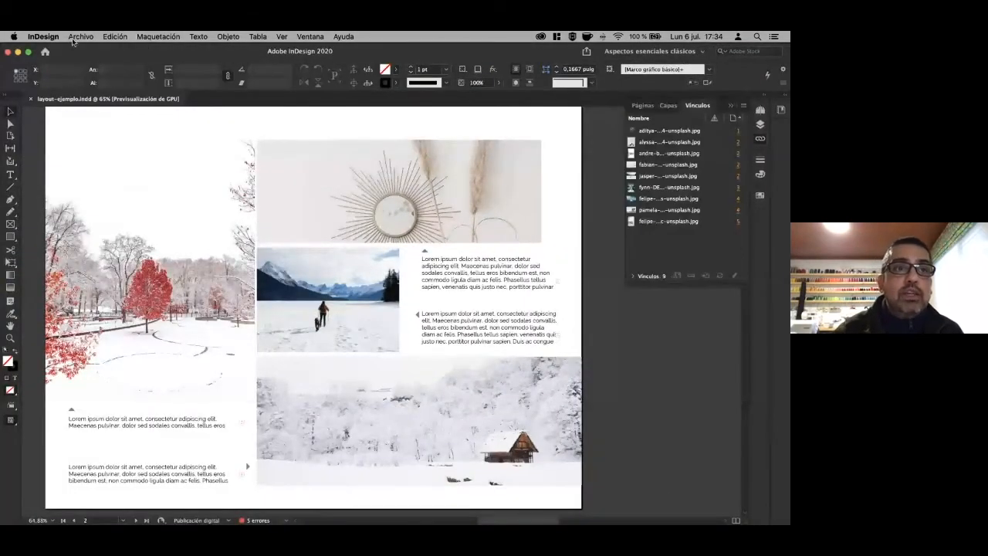
Package the document as Carpeta layout-ejemplo on the desktop (Escritorio), including IDML and a print PDF with the [Calidad de prensa] preset.
click(74, 41)
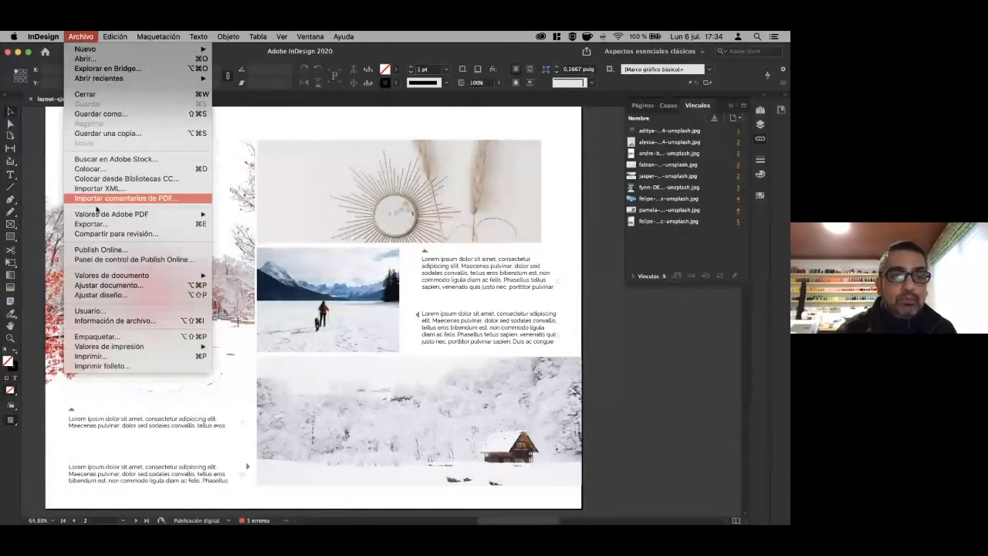
click(121, 337)
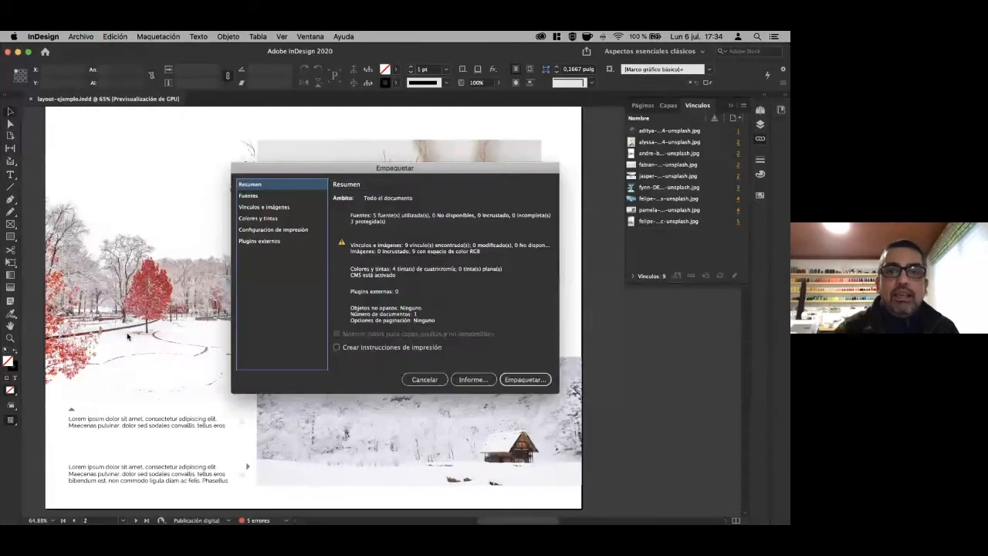
drag(413, 173, 357, 122)
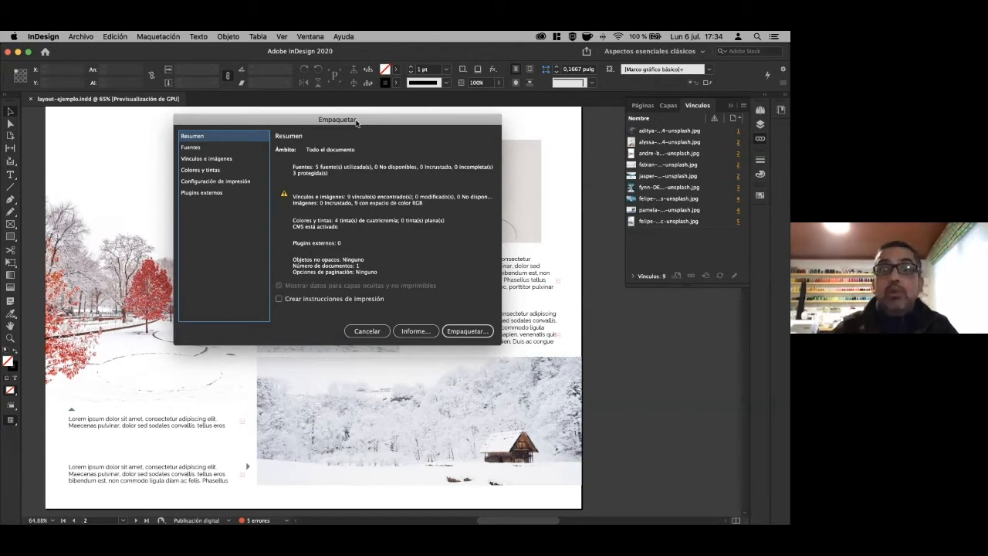
click(465, 332)
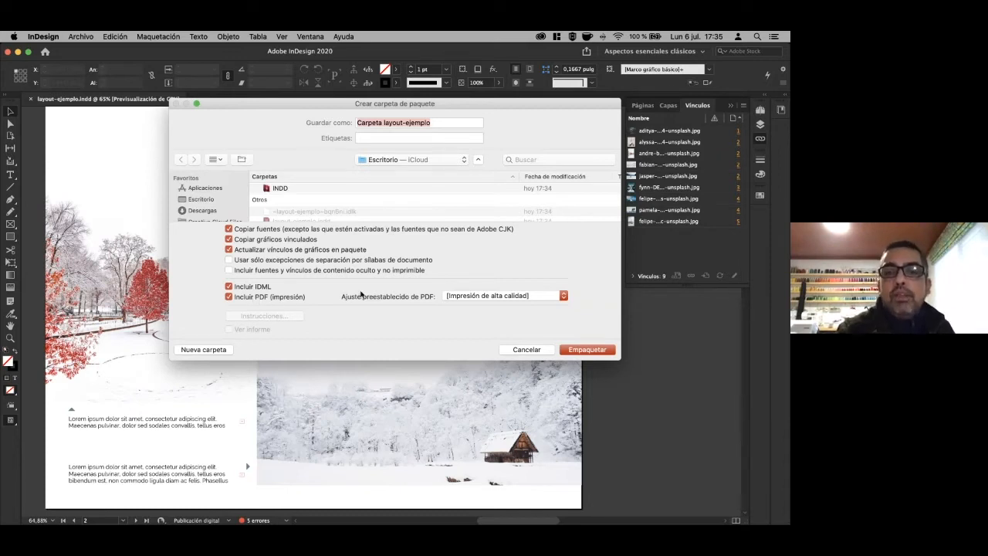
click(483, 297)
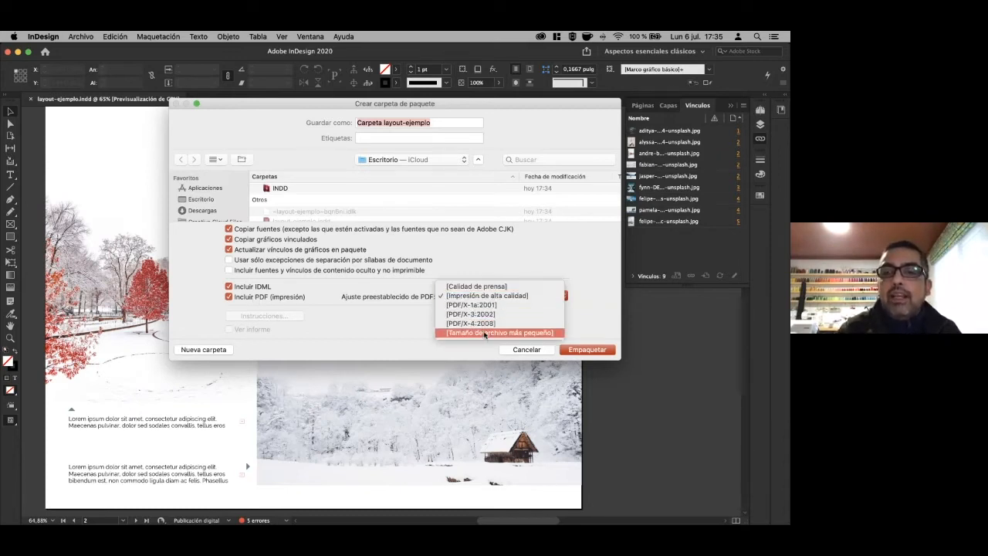
click(488, 288)
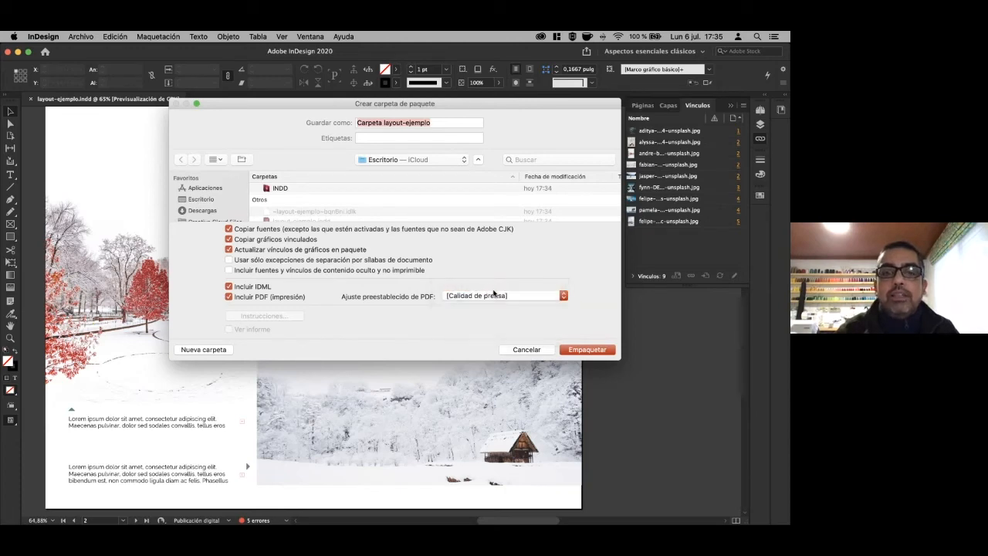
click(572, 352)
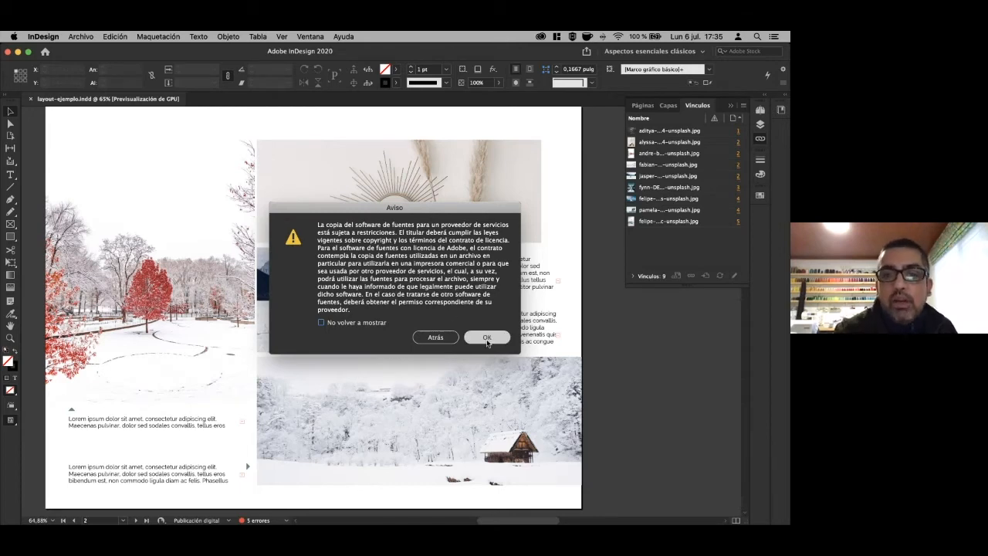
click(487, 338)
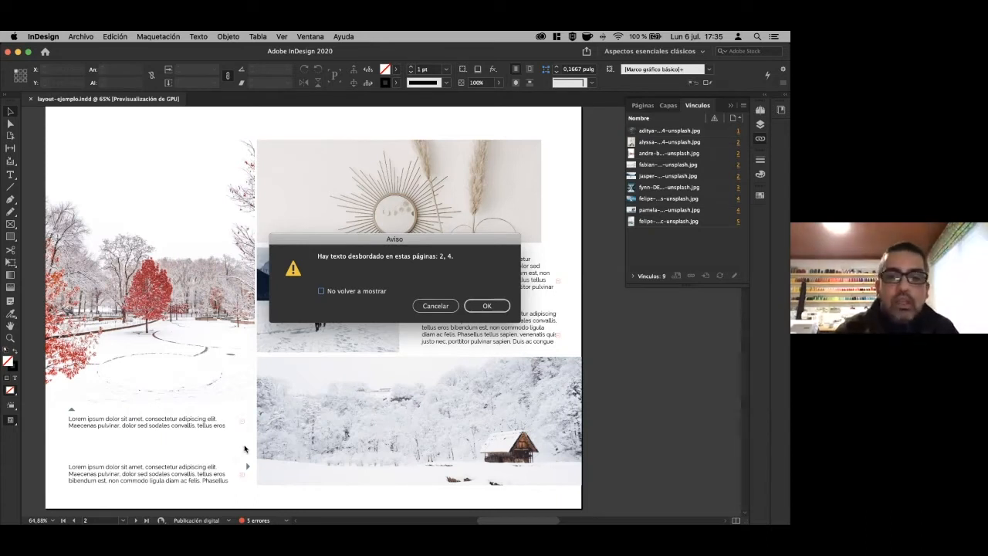
click(486, 307)
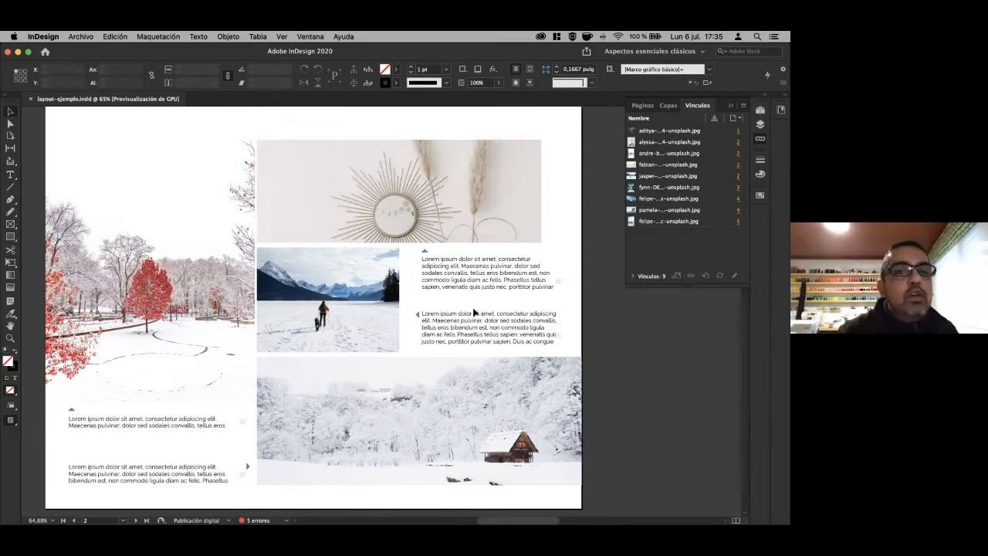
Switch to Finder, open Carpeta layout-ejemplo on the desktop in icon view, and inspect its Document fonts and Links folders.
click(18, 51)
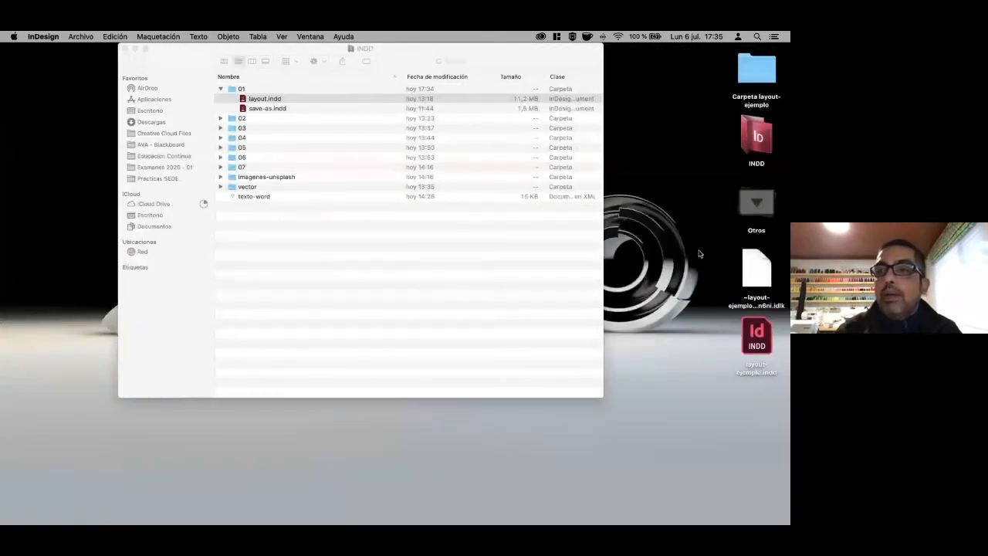
double_click(763, 73)
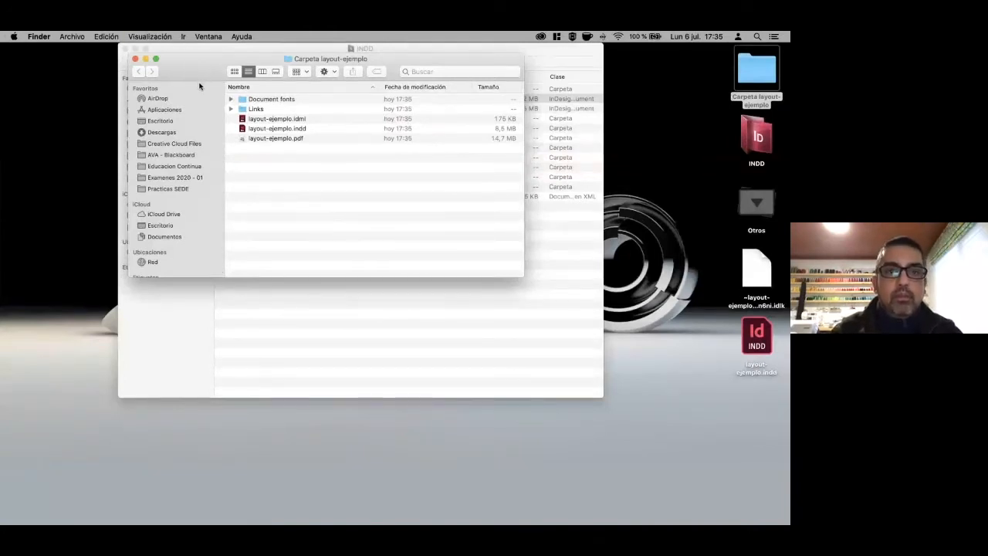
click(235, 71)
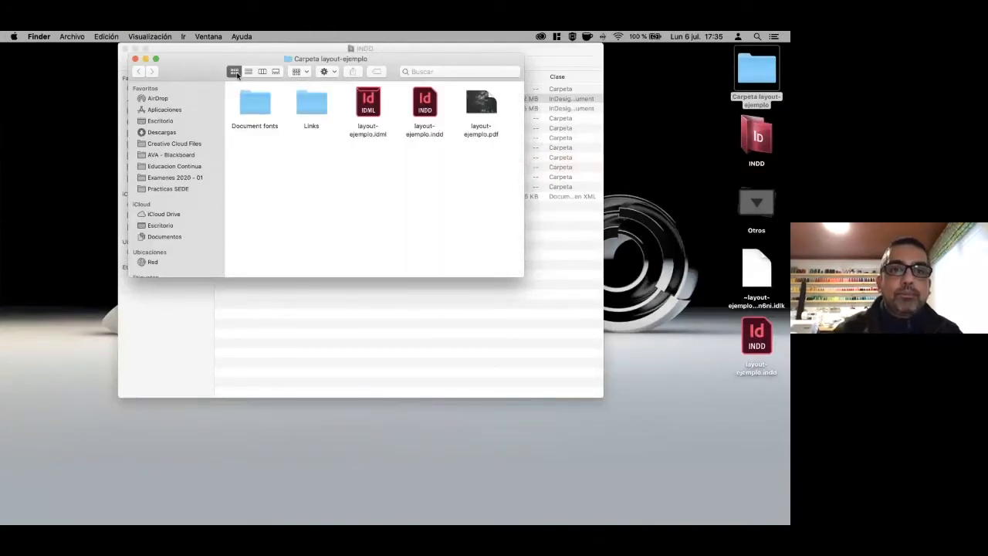
double_click(265, 111)
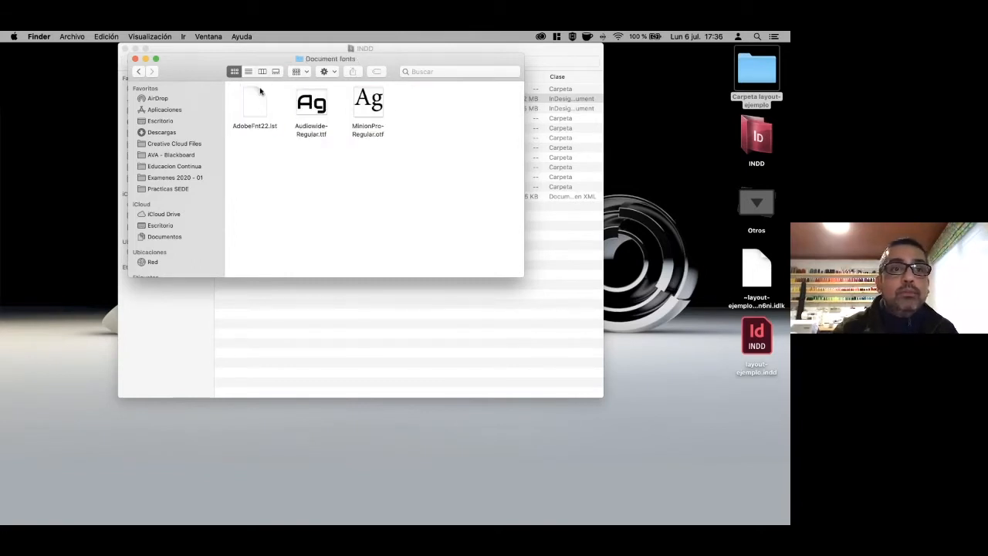
key(super+bracketleft)
double_click(308, 114)
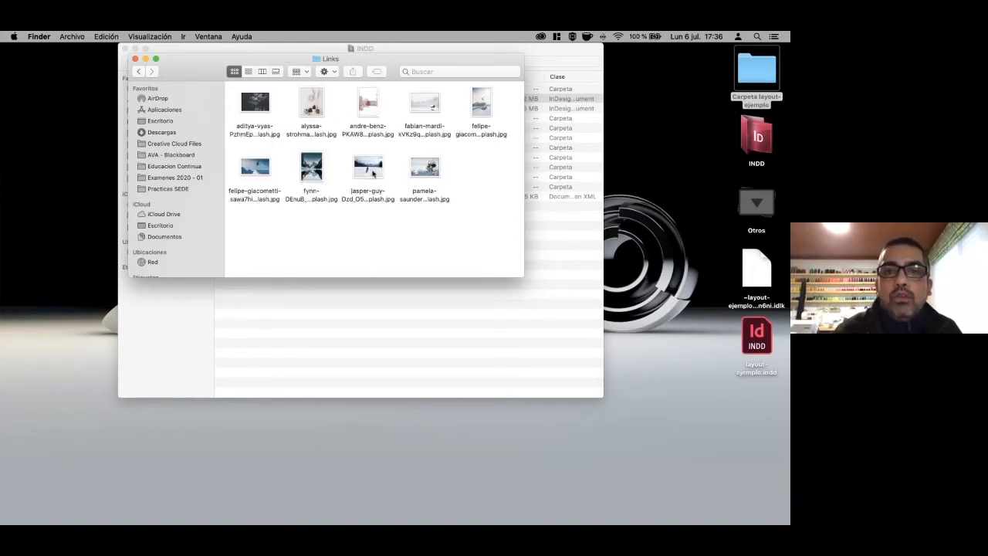
click(139, 73)
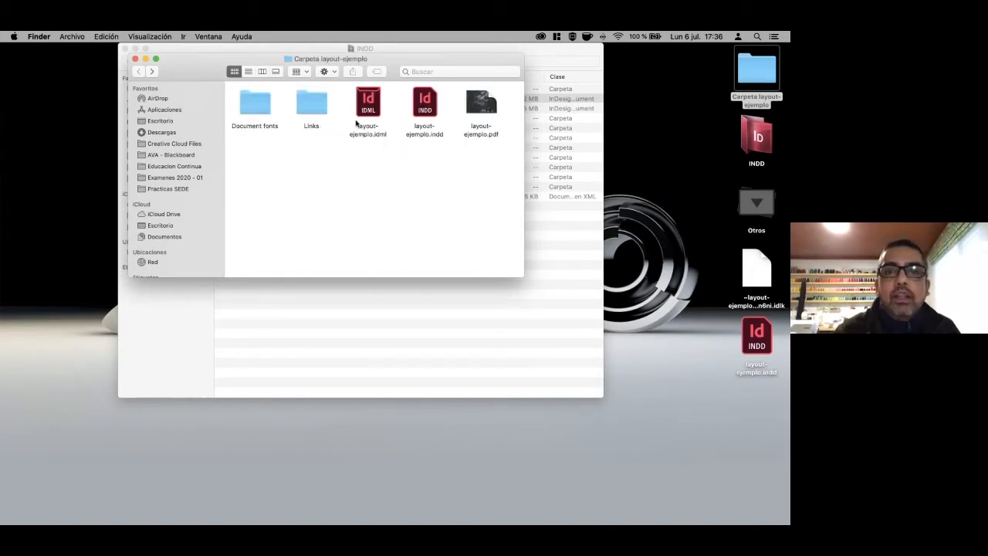
Examine the packaged layout-ejemplo.idml and layout-ejemplo.indd files and preview the pages of layout-ejemplo.pdf.
click(374, 108)
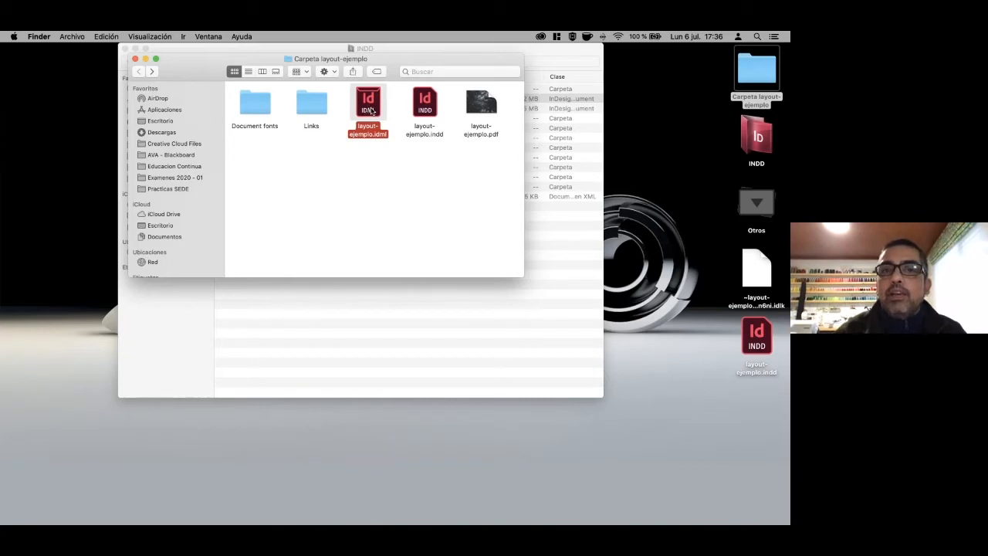
click(427, 117)
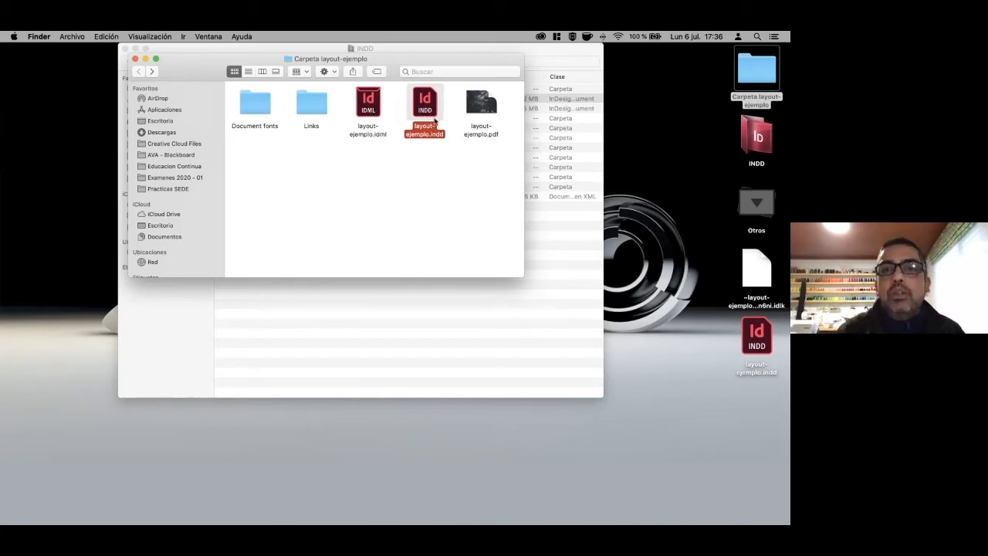
click(473, 105)
key(space)
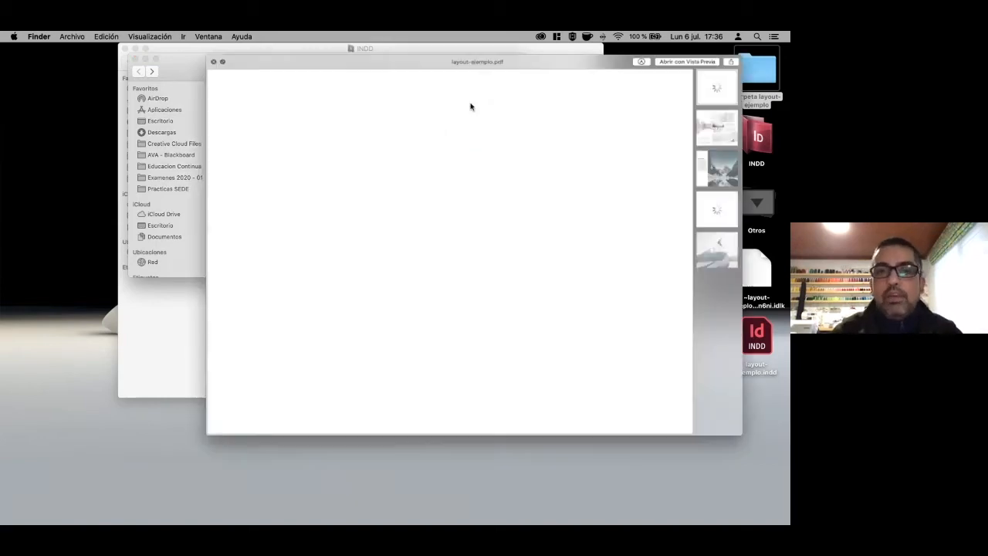
click(748, 141)
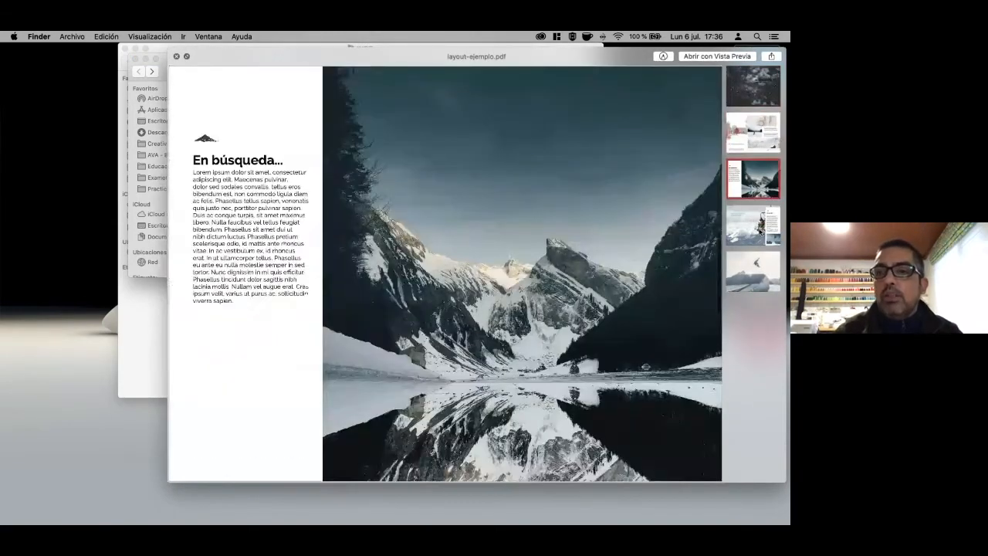
click(752, 178)
click(760, 231)
click(754, 266)
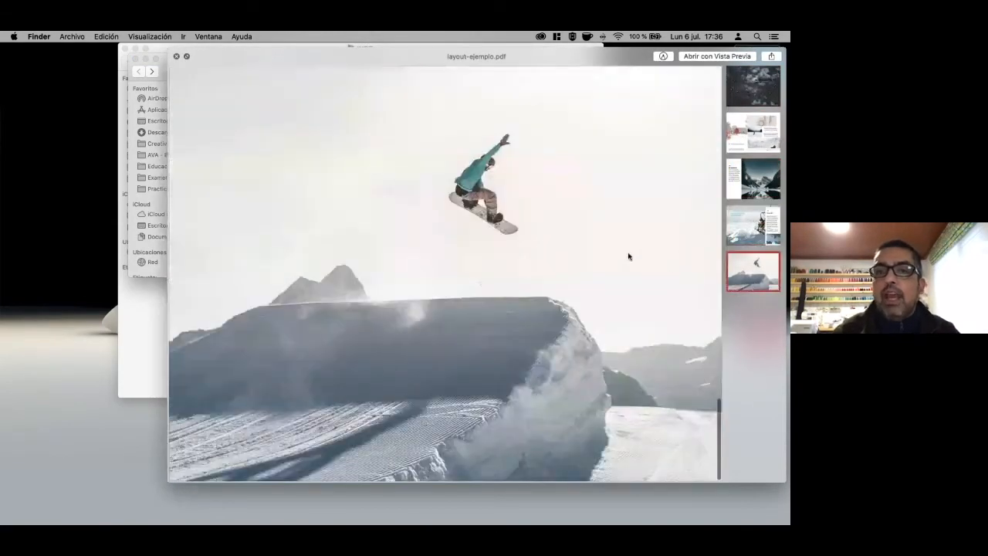
key(space)
Check the file information of layout-ejemplo.pdf, close the information and package folder windows, and return to InDesign.
key(super+i)
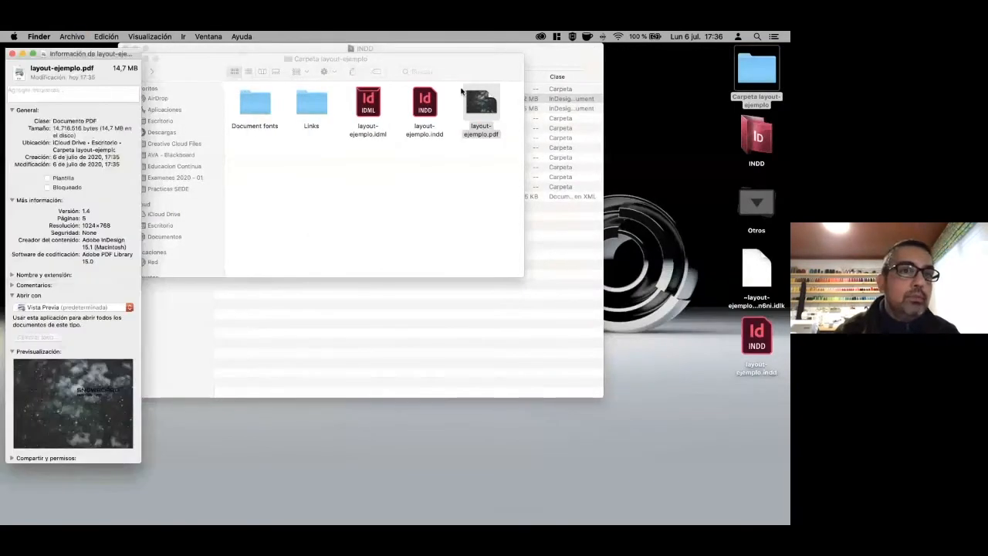
drag(81, 56, 382, 85)
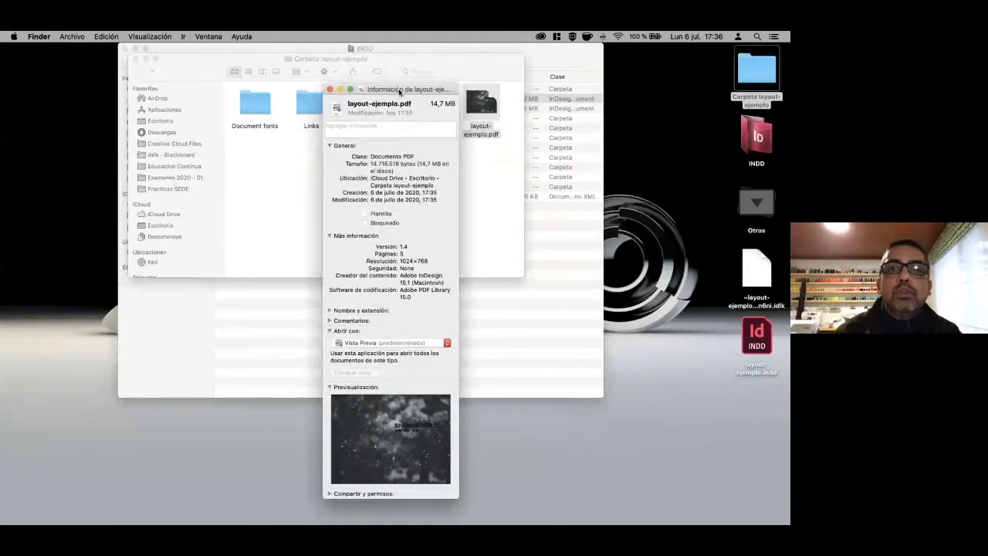
click(332, 91)
click(136, 59)
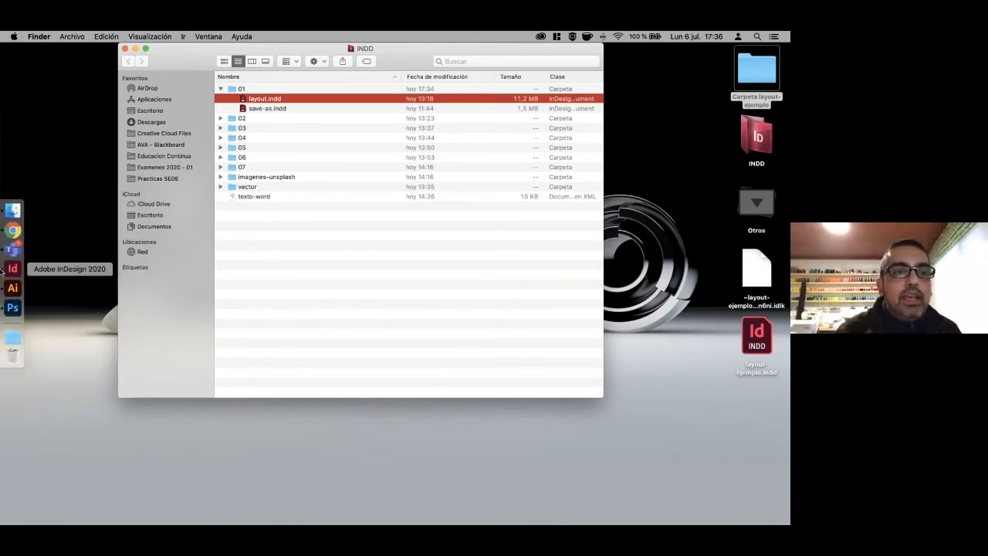
click(12, 268)
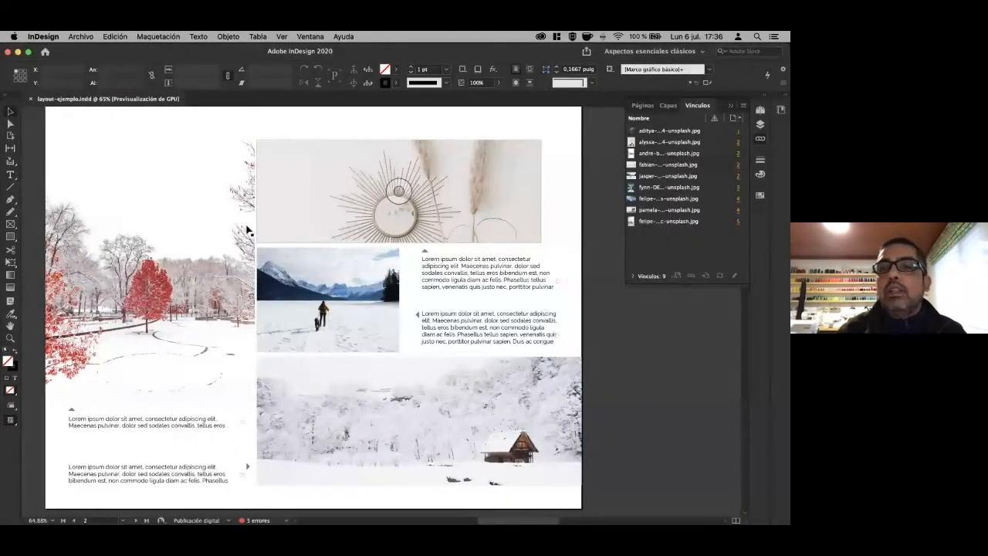
scroll(226, 237, left, 1)
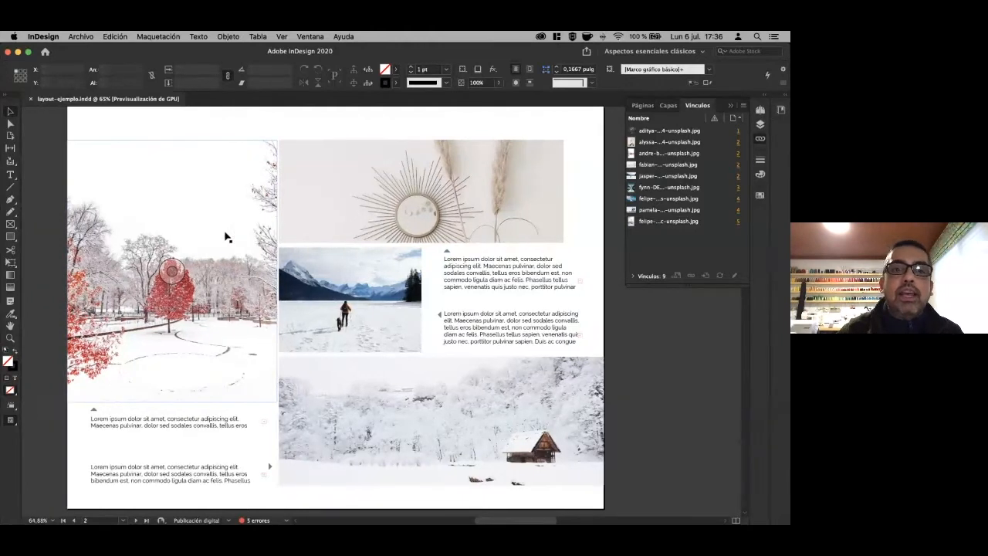
click(80, 36)
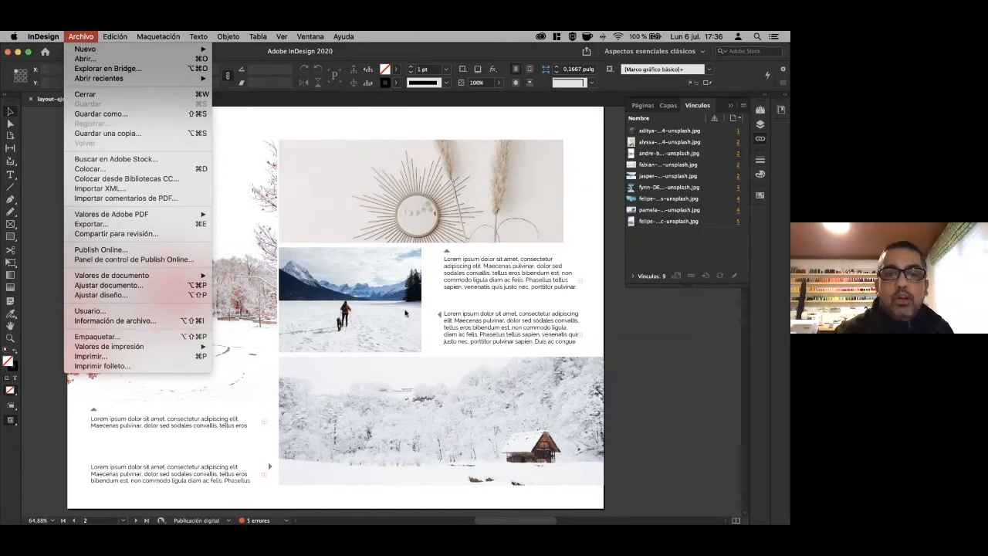
click(468, 312)
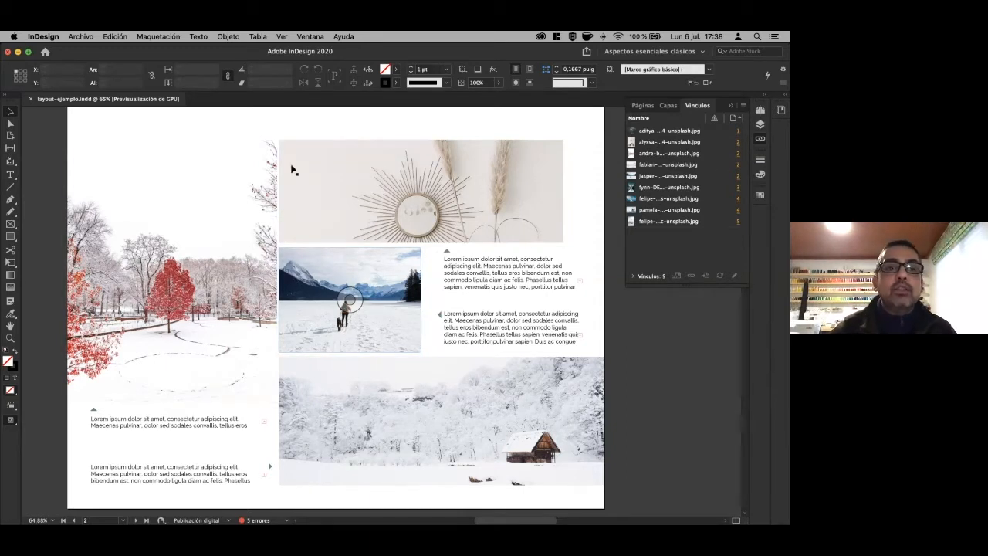
click(85, 37)
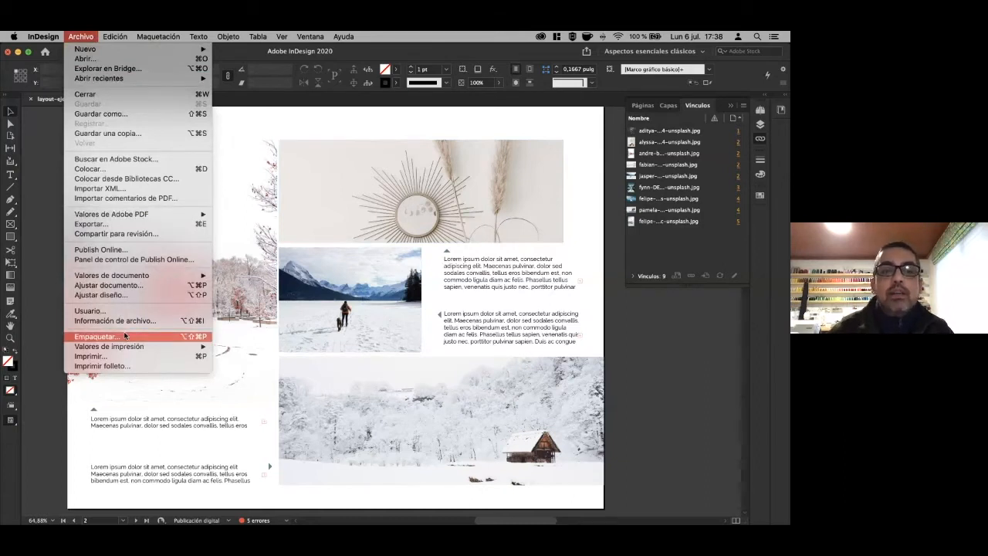
click(39, 109)
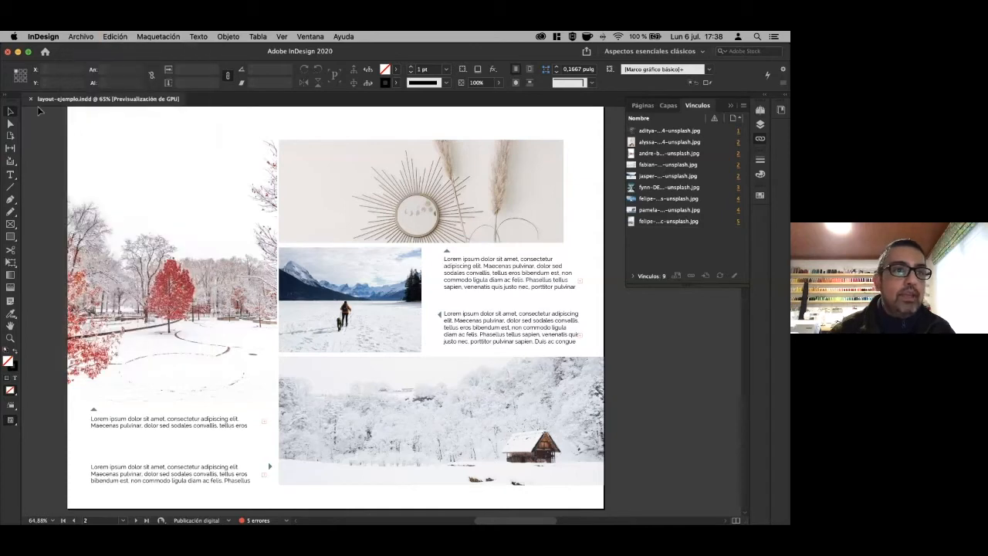
Close layout-ejemplo.indd and open save-as.indd from Finder's 01 folder, leaving the document's RGB and CMYK colour settings as they are.
click(31, 100)
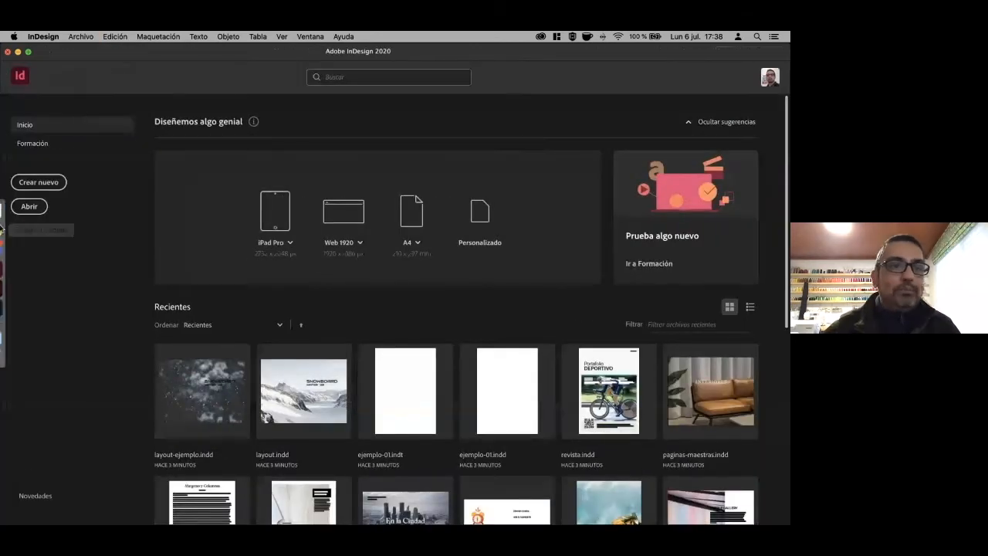
mouse_move(13, 229)
click(12, 209)
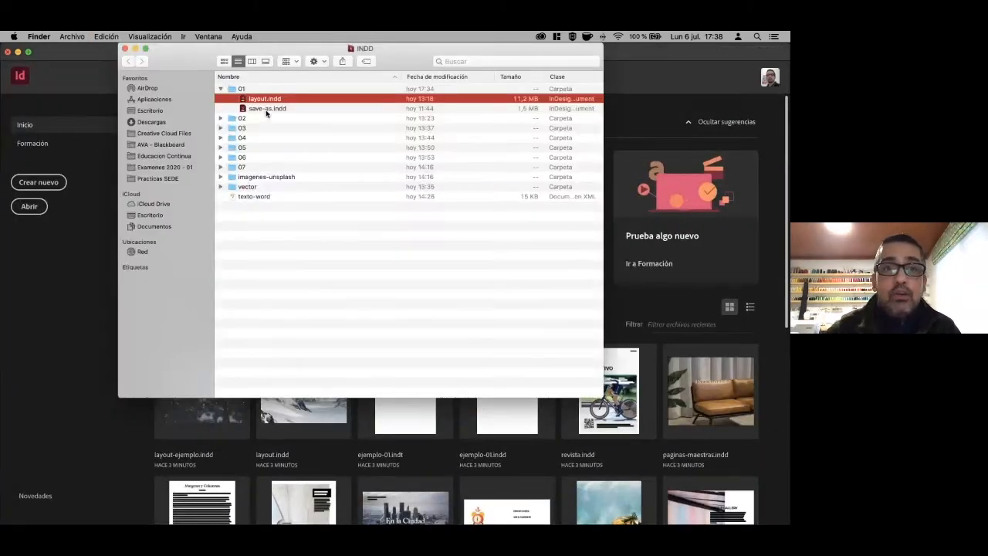
click(265, 109)
double_click(265, 109)
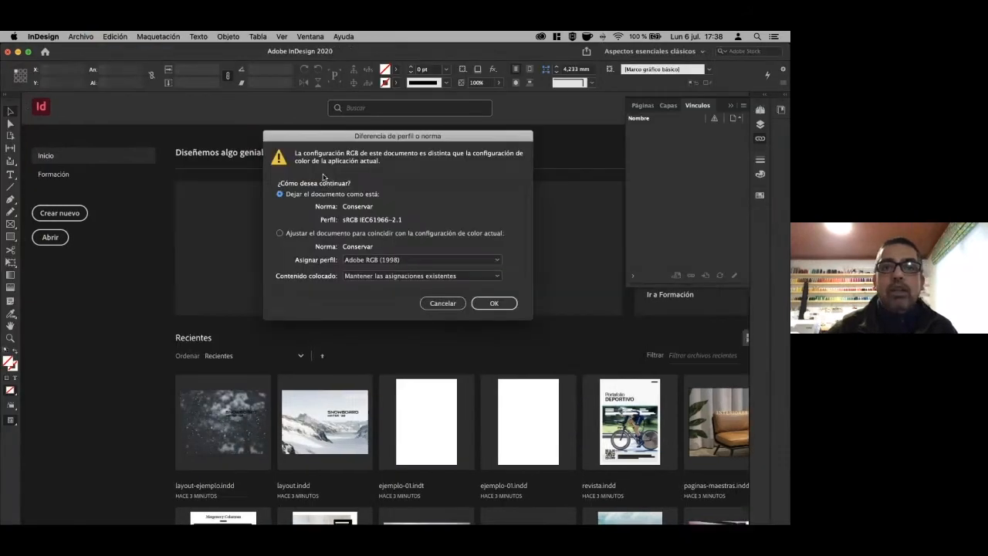
click(495, 305)
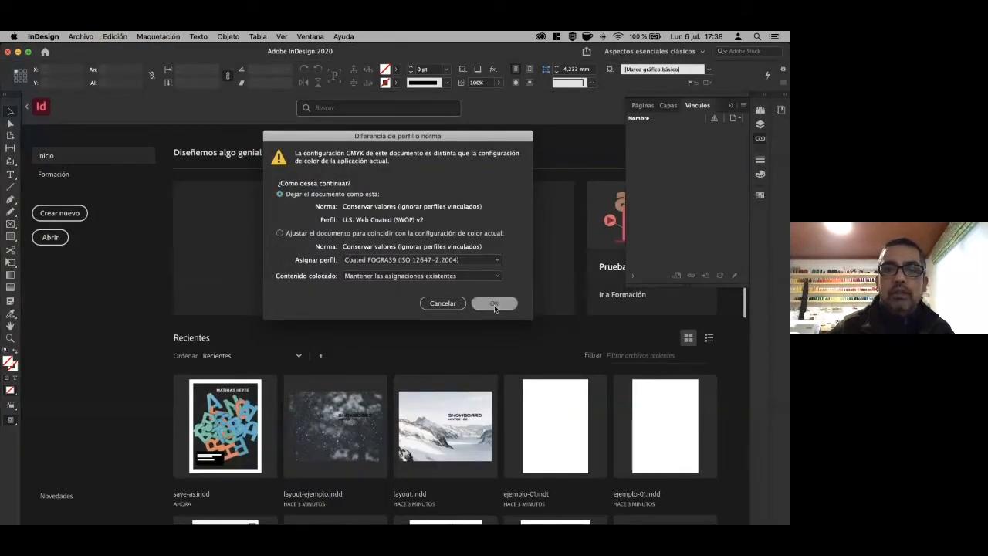
click(495, 307)
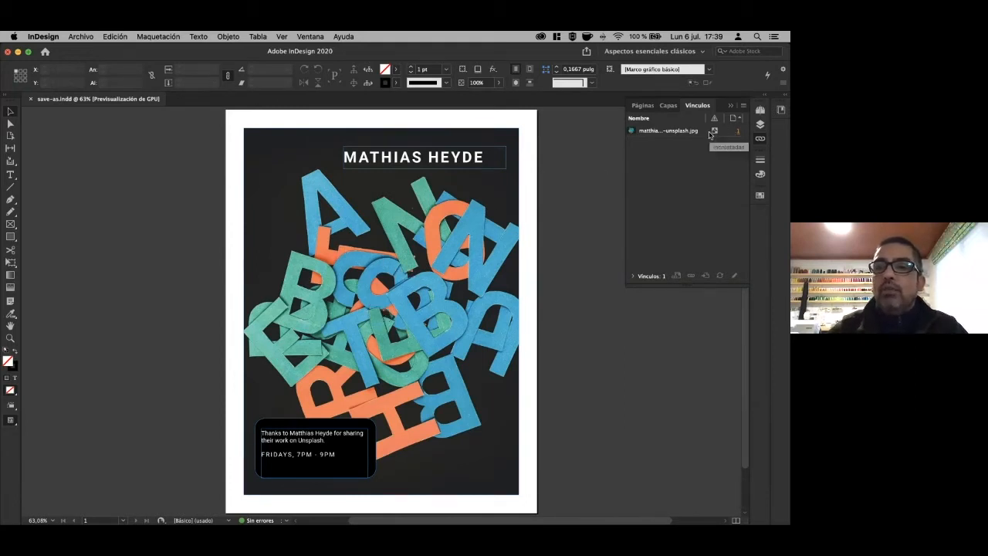
Go to the embedded unsplash image from its link and examine the link commands available for it, including unembedding.
click(675, 132)
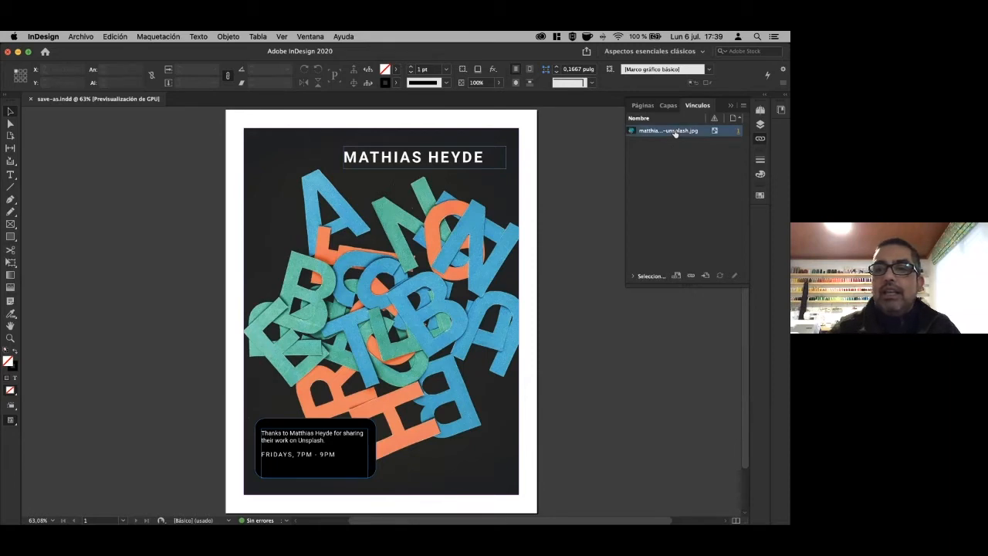
click(705, 276)
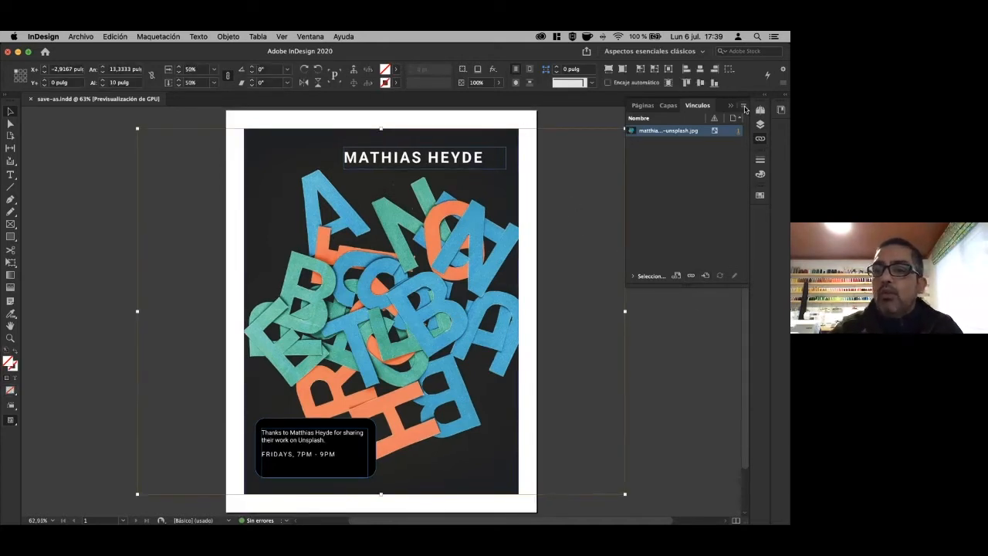
click(744, 107)
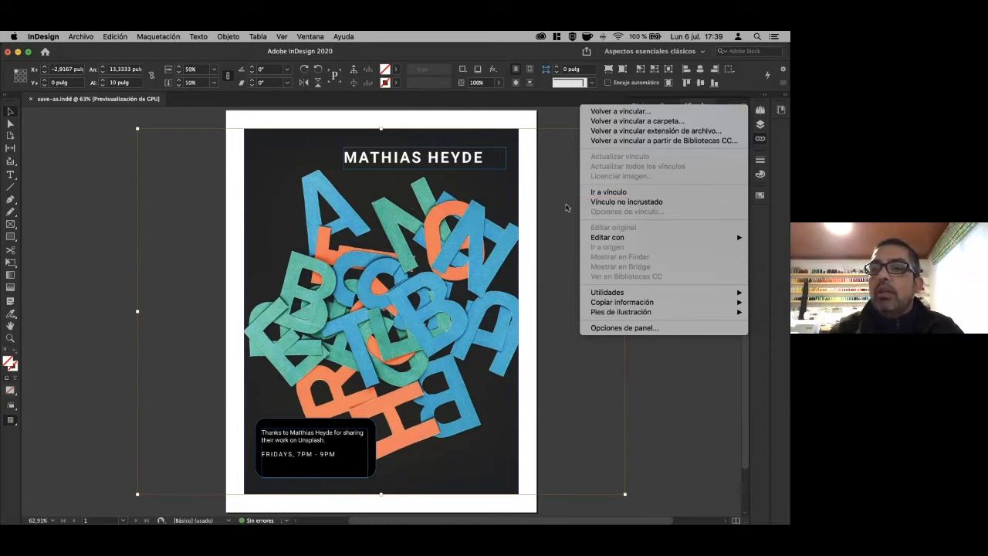
click(560, 120)
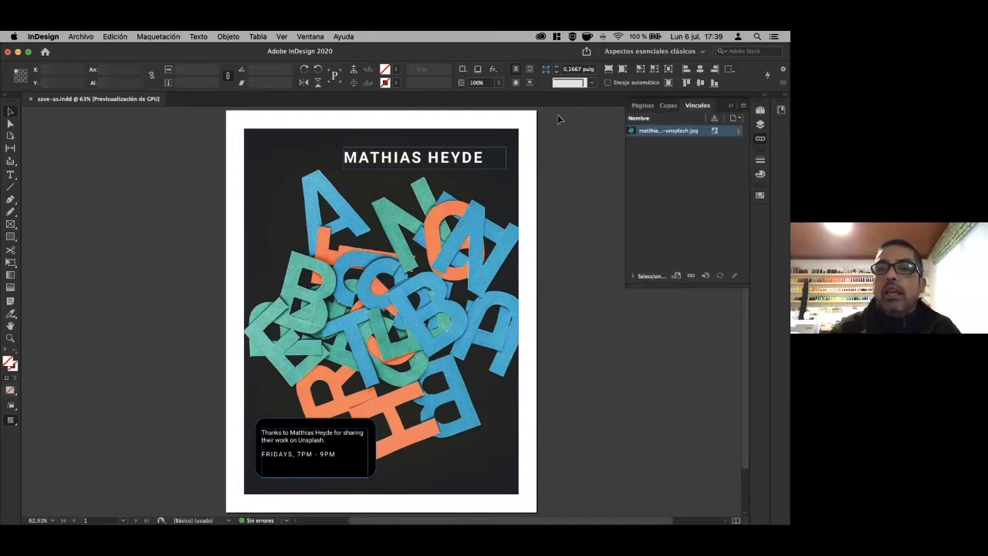
click(714, 132)
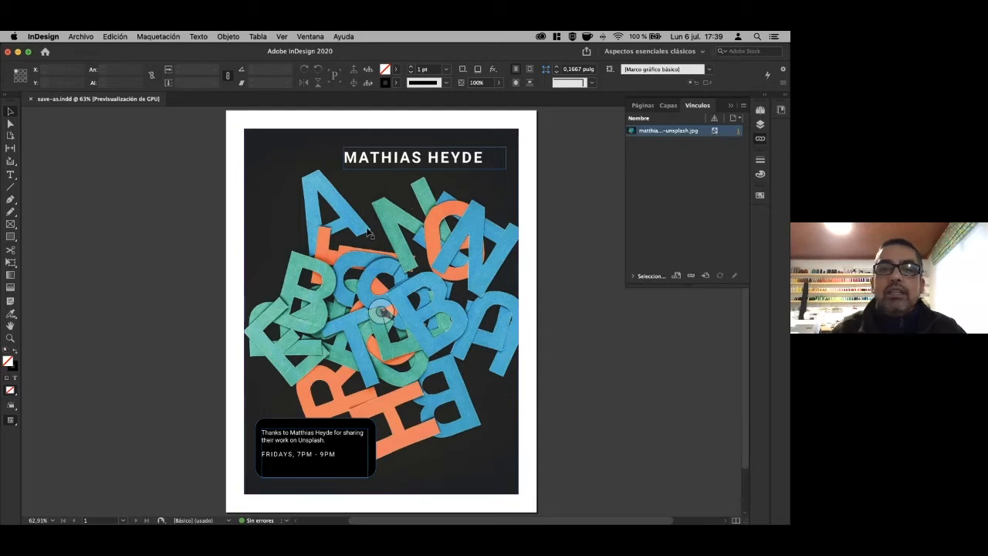
Package save-as.indd to the desktop as Carpeta save-as, with fonts, linked graphics, IDML and a [Calidad de prensa] PDF.
click(80, 36)
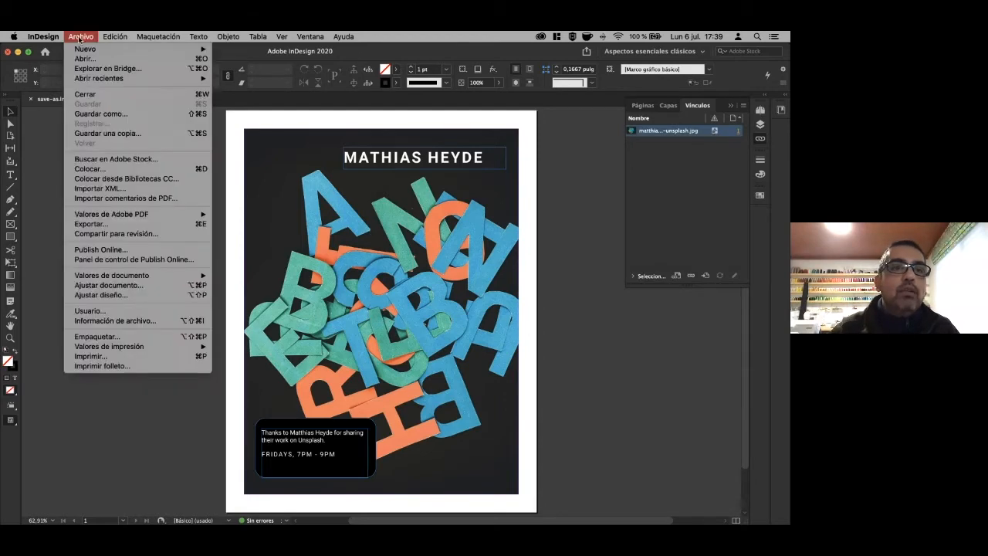
click(114, 338)
click(465, 331)
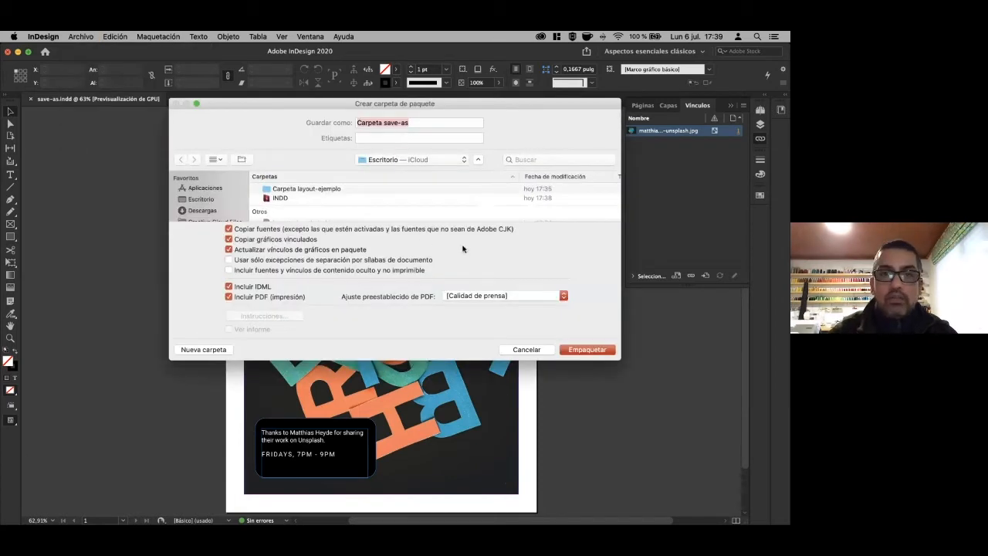
click(589, 351)
click(485, 337)
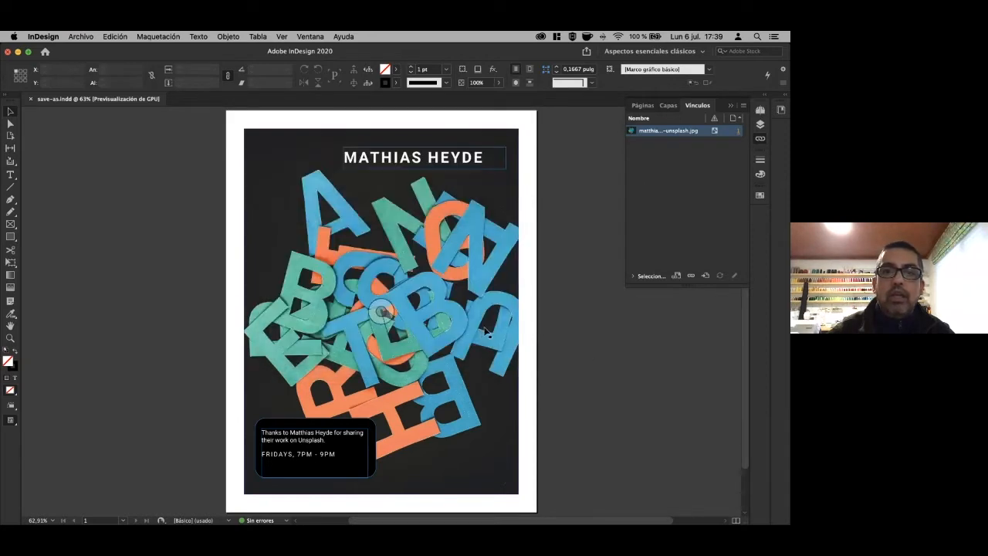
Minimize InDesign, open Carpeta save-as on the desktop, and preview the packaged save-as.pdf.
click(18, 52)
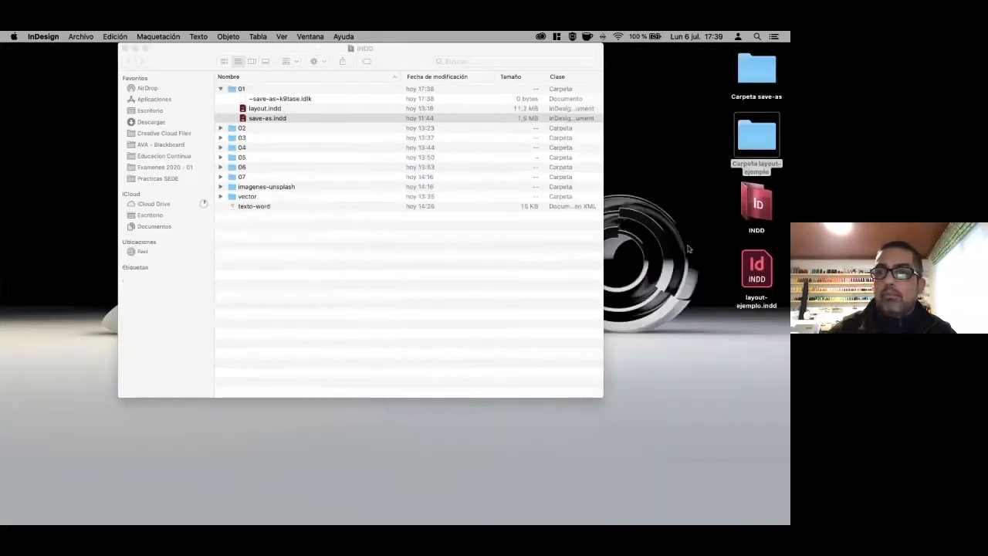
double_click(756, 69)
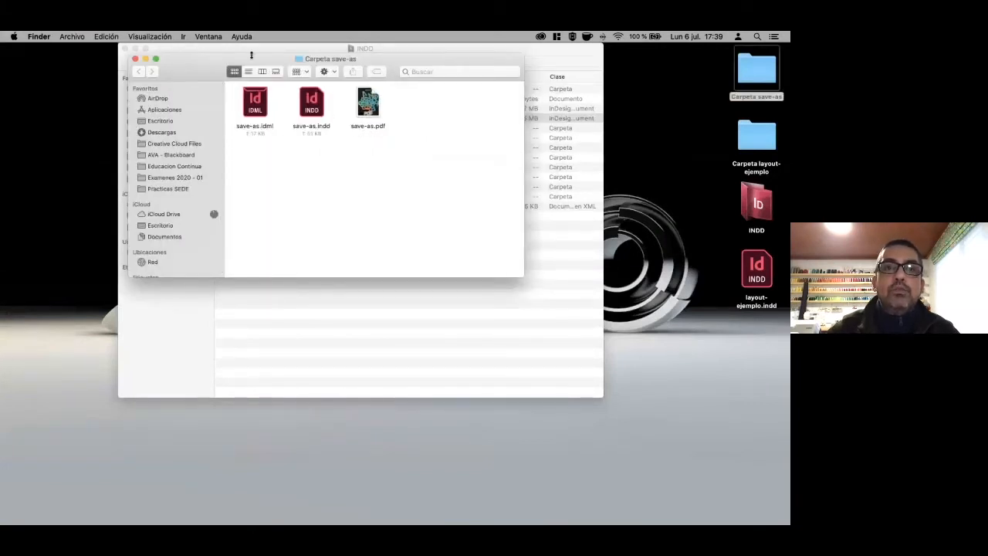
drag(252, 59, 195, 111)
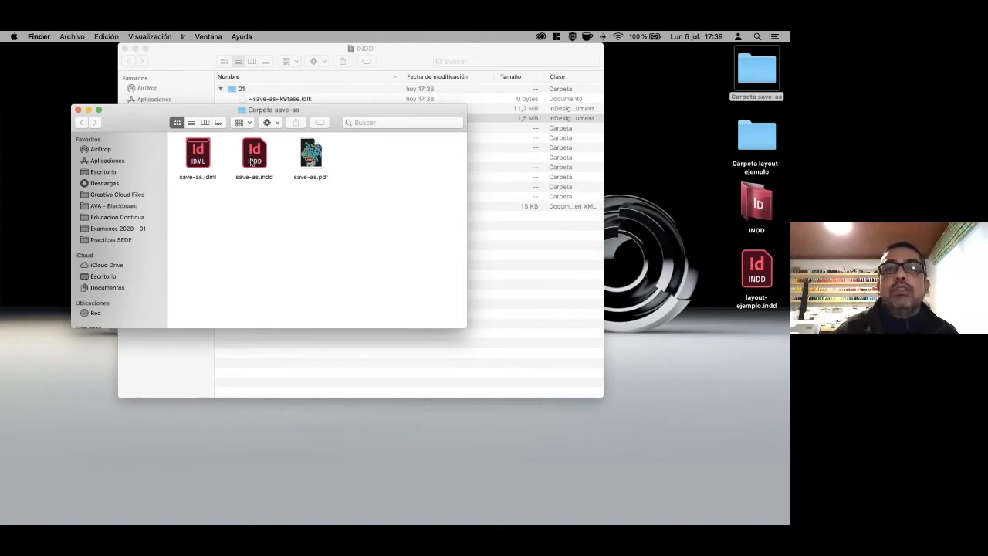
click(318, 158)
key(space)
key(space)
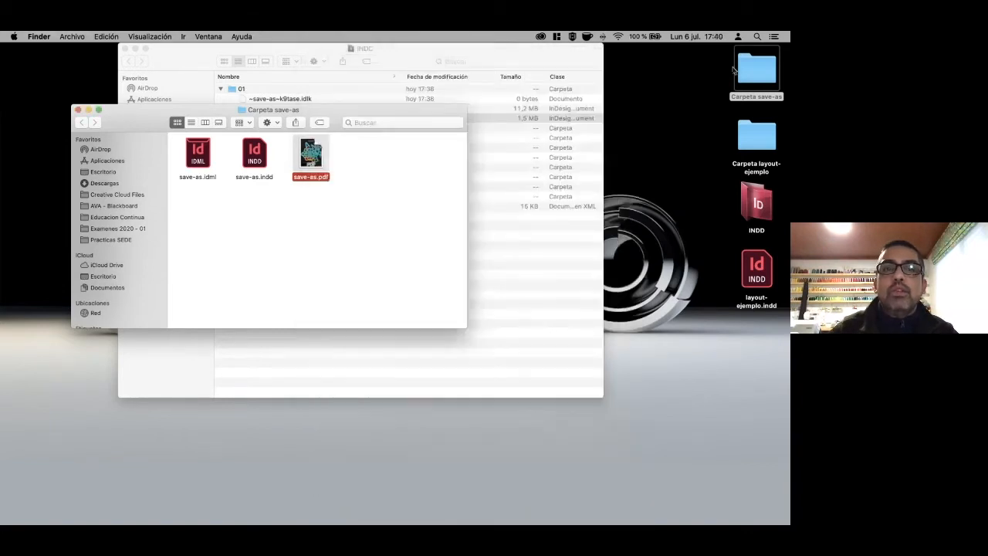
Compare Carpeta layout-ejemplo with Carpeta save-as, inspecting its Links and Document fonts folders, and close both package windows.
double_click(743, 150)
double_click(318, 110)
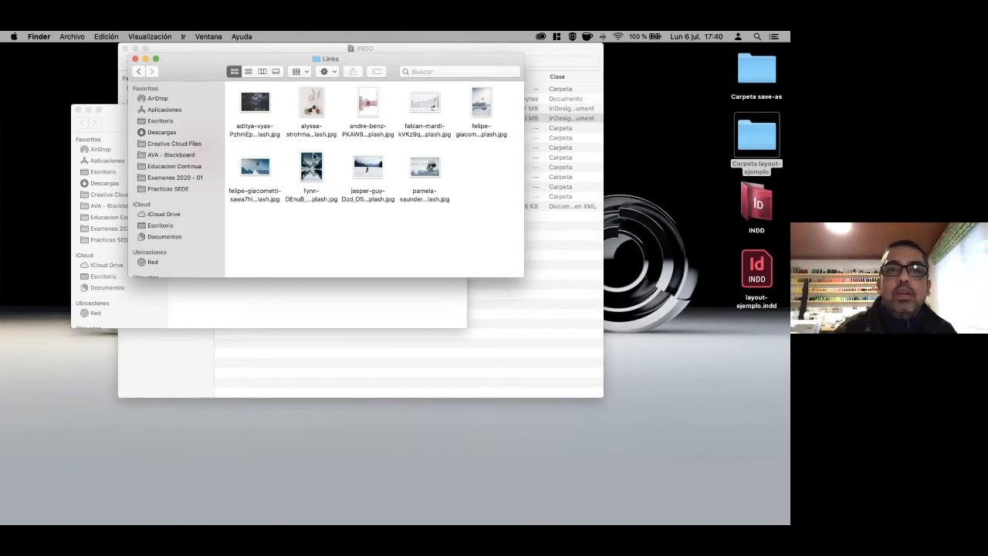
click(138, 72)
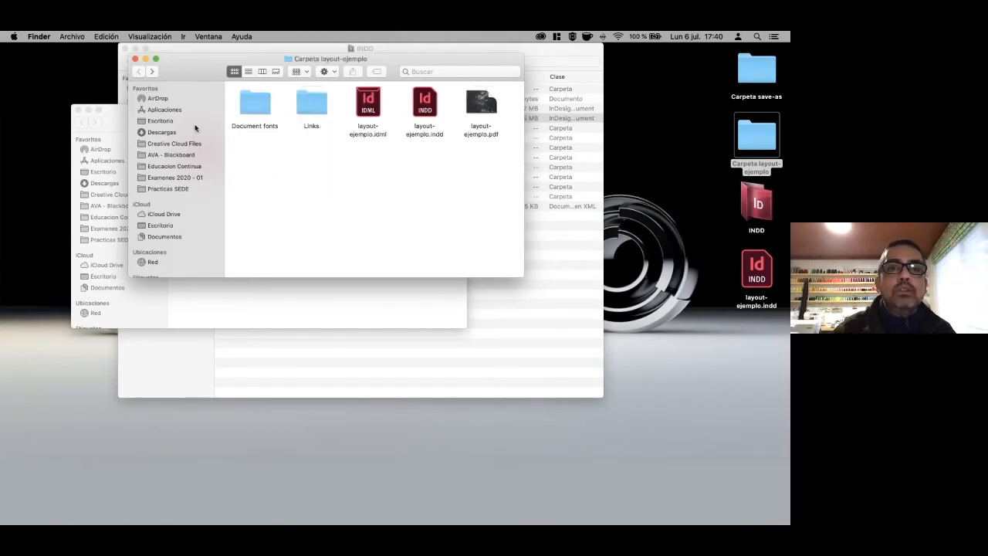
double_click(255, 106)
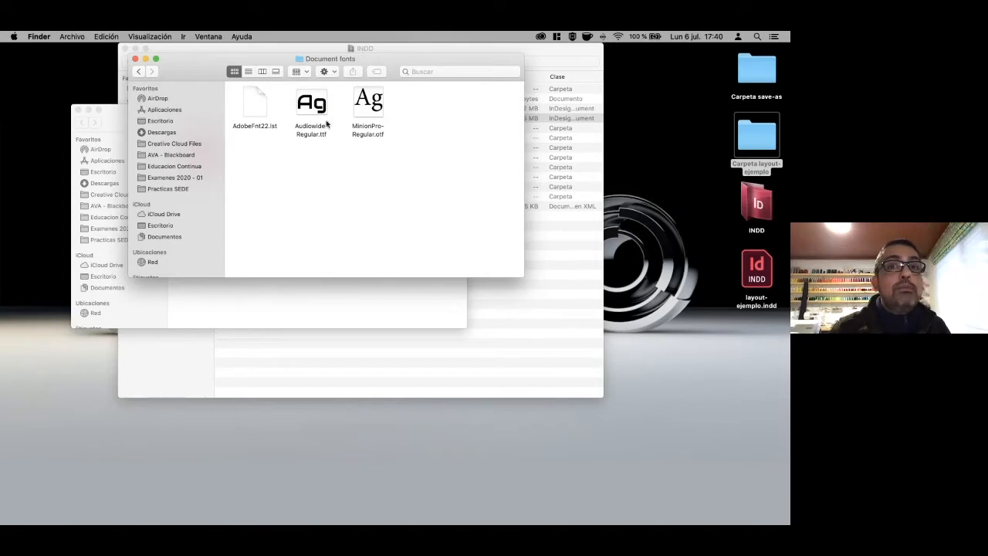
click(138, 72)
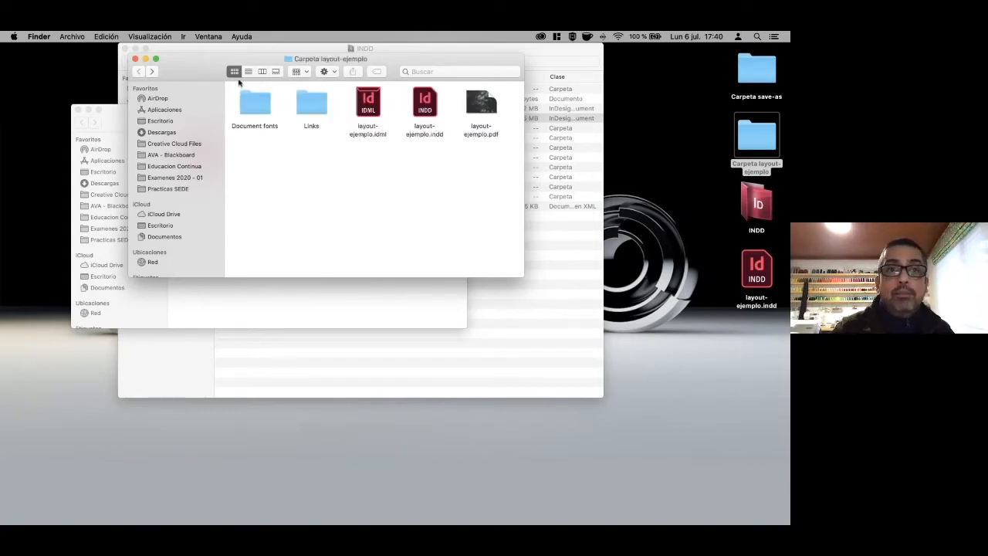
drag(205, 69, 413, 132)
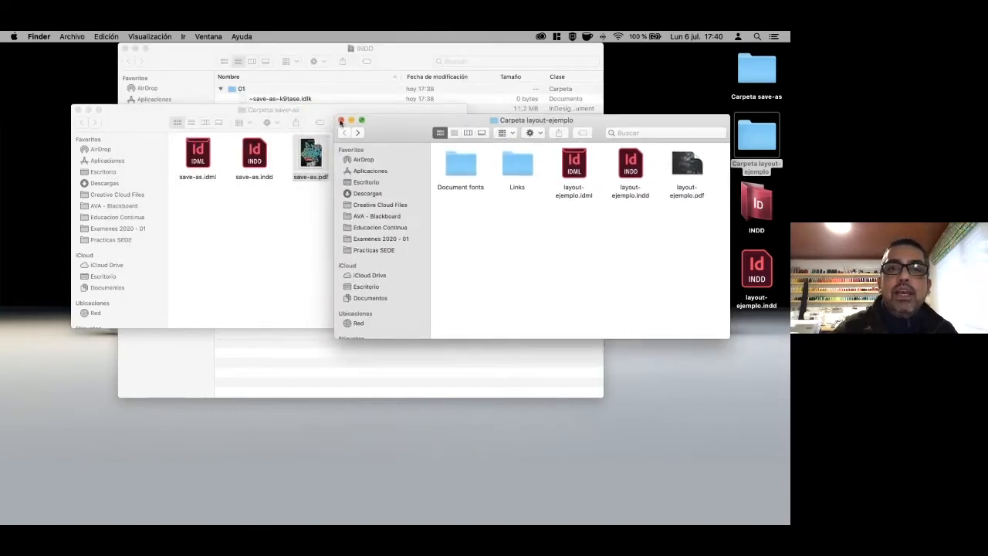
click(341, 121)
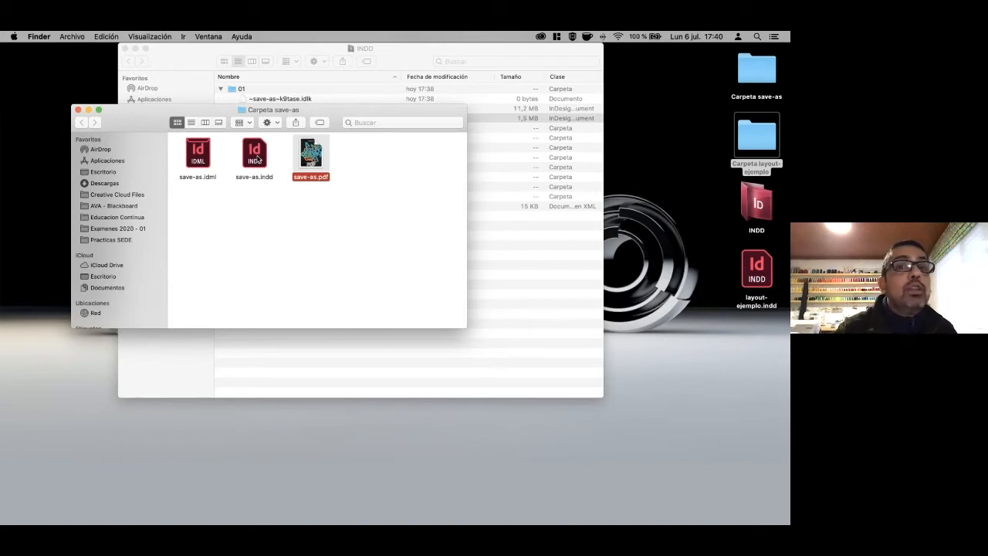
click(78, 110)
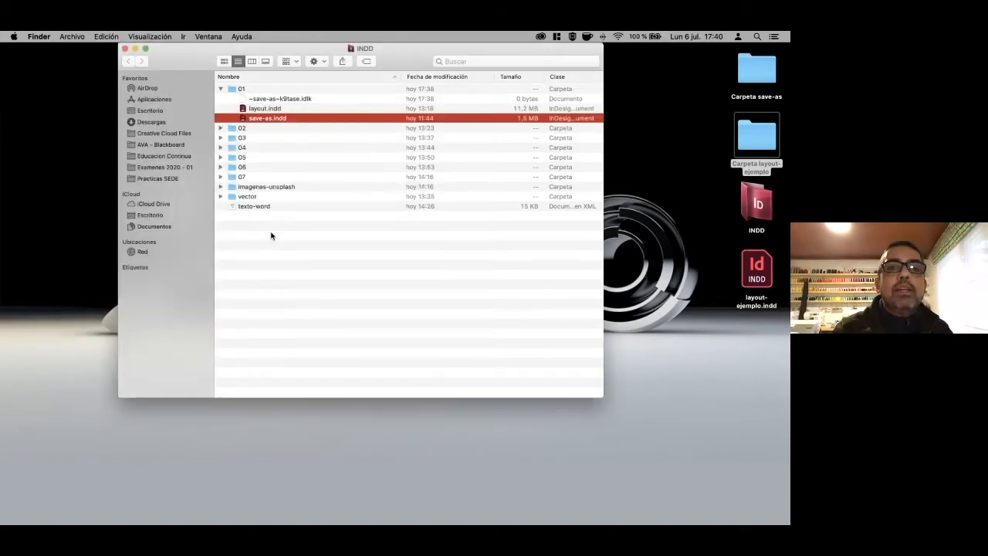
Open frames.indd from Finder's 02 folder, leaving its RGB and CMYK colour settings as they are, and close save-as.indd.
click(220, 89)
click(220, 99)
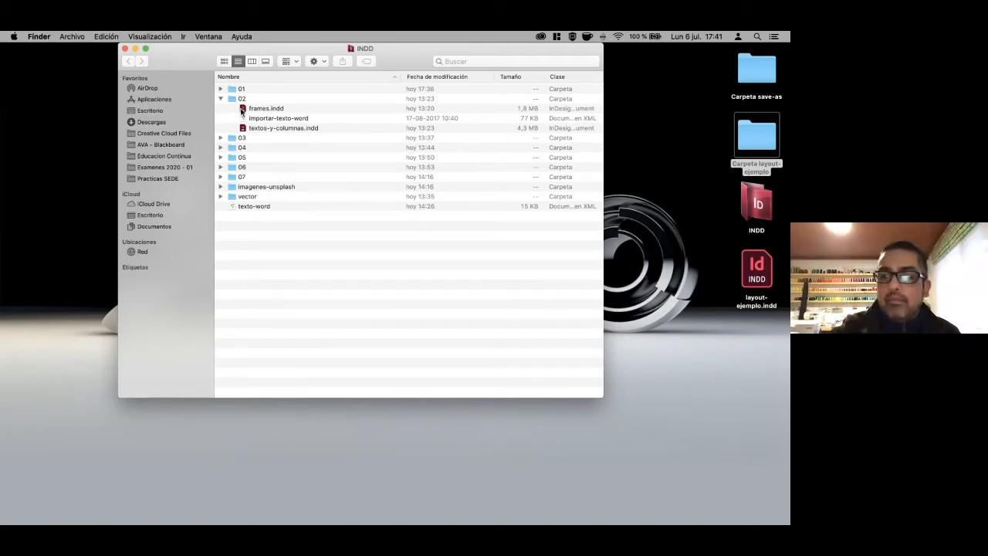
mouse_move(195, 59)
mouse_down()
mouse_move(190, 79)
mouse_move(190, 59)
mouse_move(211, 60)
mouse_up()
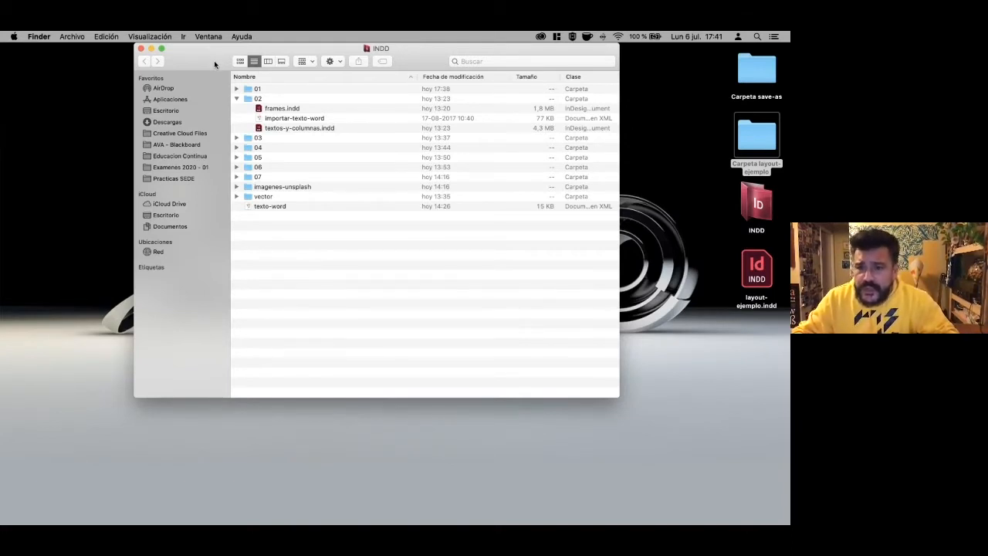
double_click(258, 111)
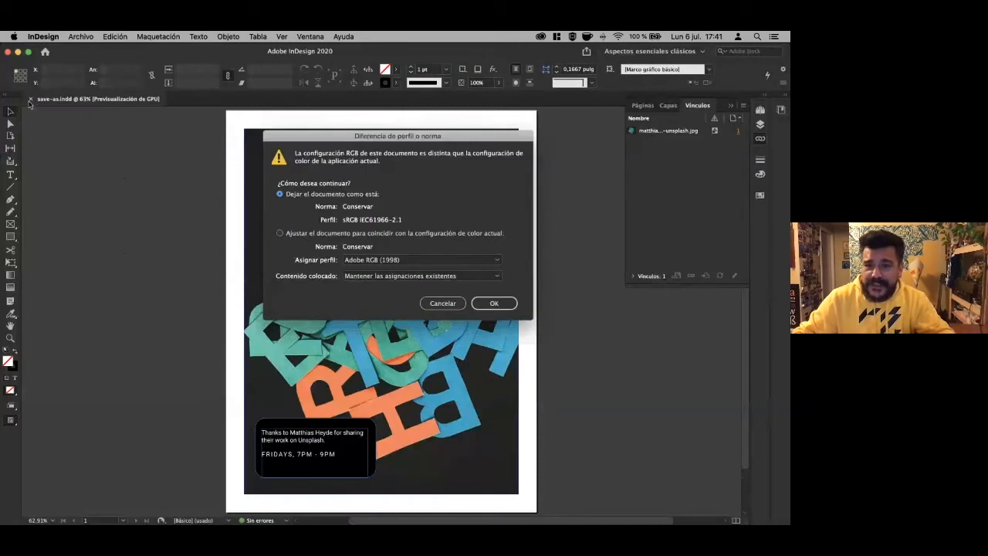
click(494, 304)
click(494, 304)
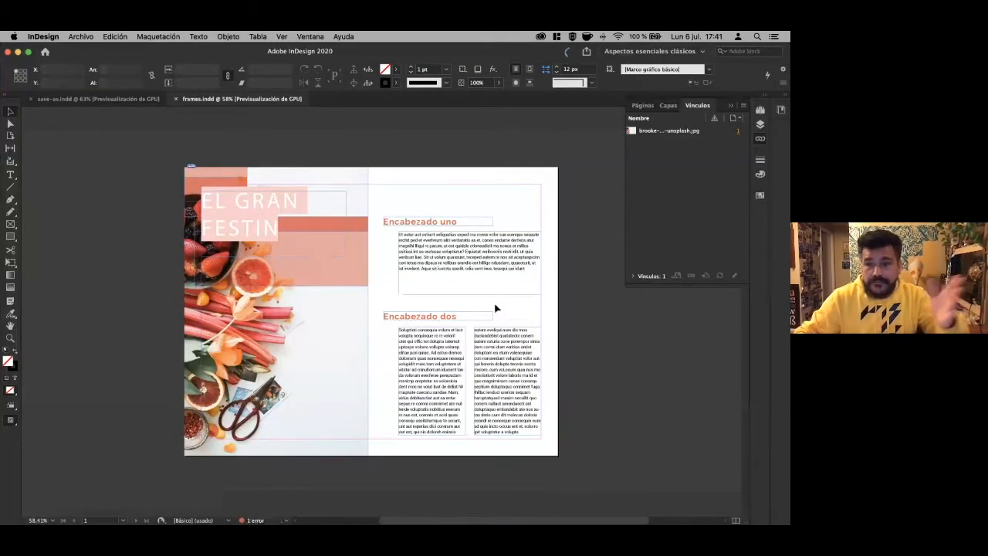
click(31, 100)
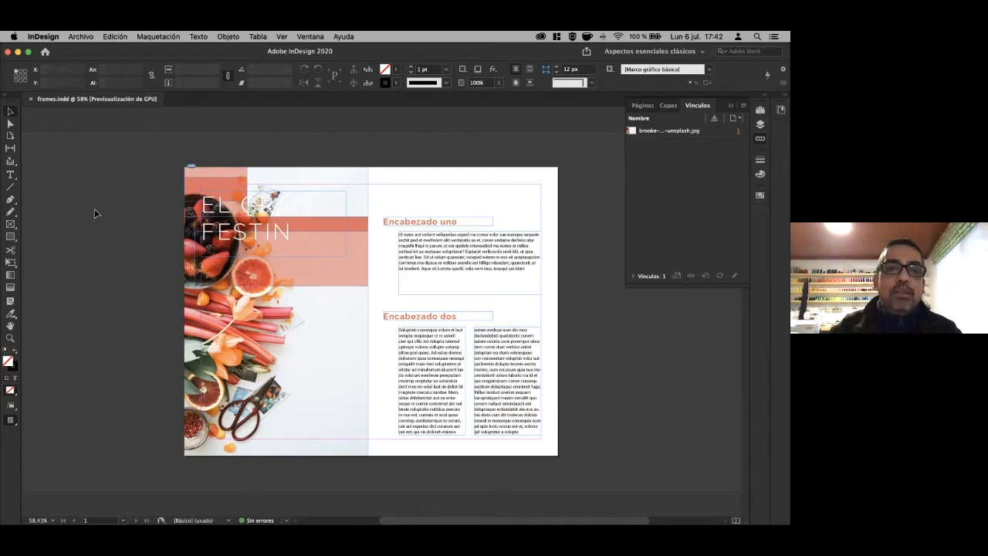
Close frames.indd, switch to Finder, and reopen the document from the 02 folder.
click(31, 99)
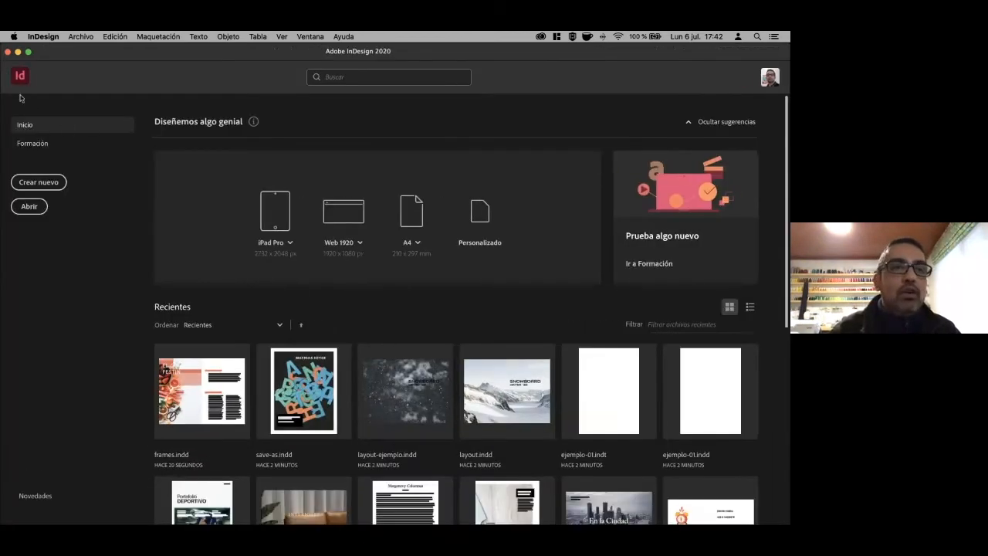
click(12, 210)
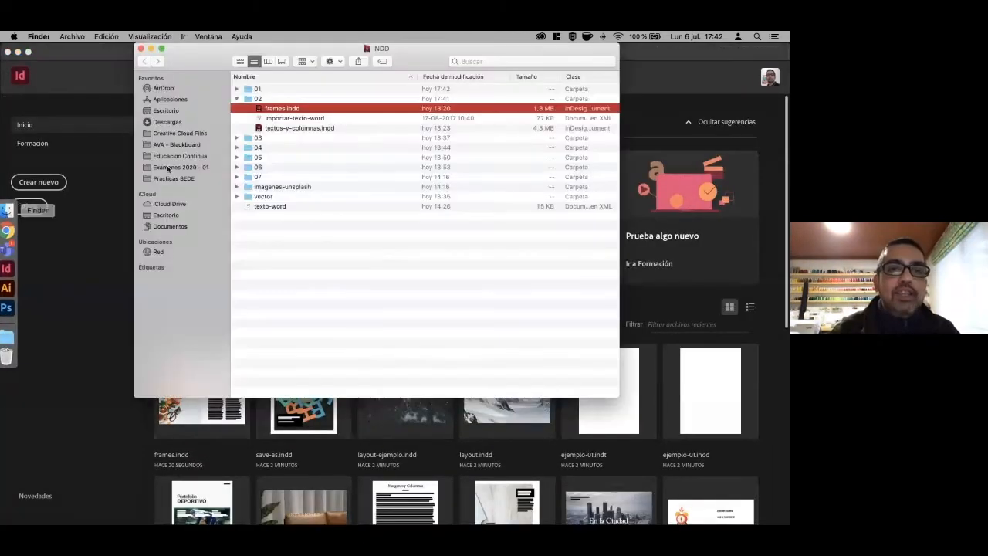
double_click(263, 109)
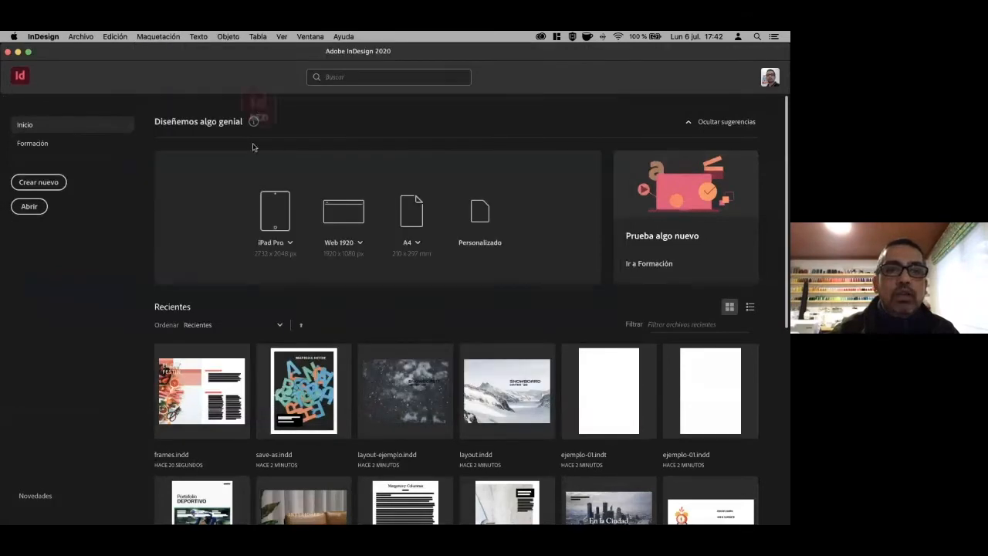
Open frames.indd, leaving the document's colour profiles as they are.
click(495, 303)
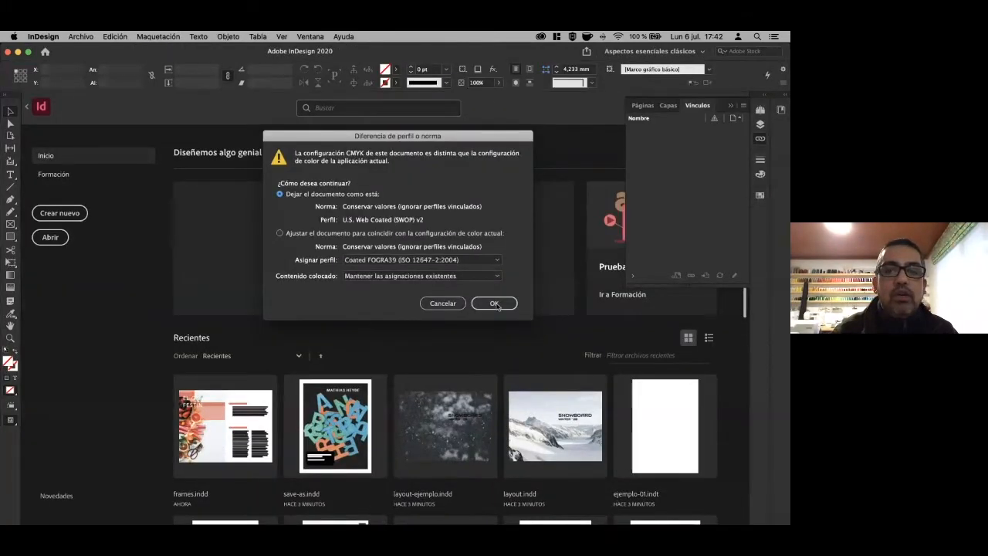
click(495, 303)
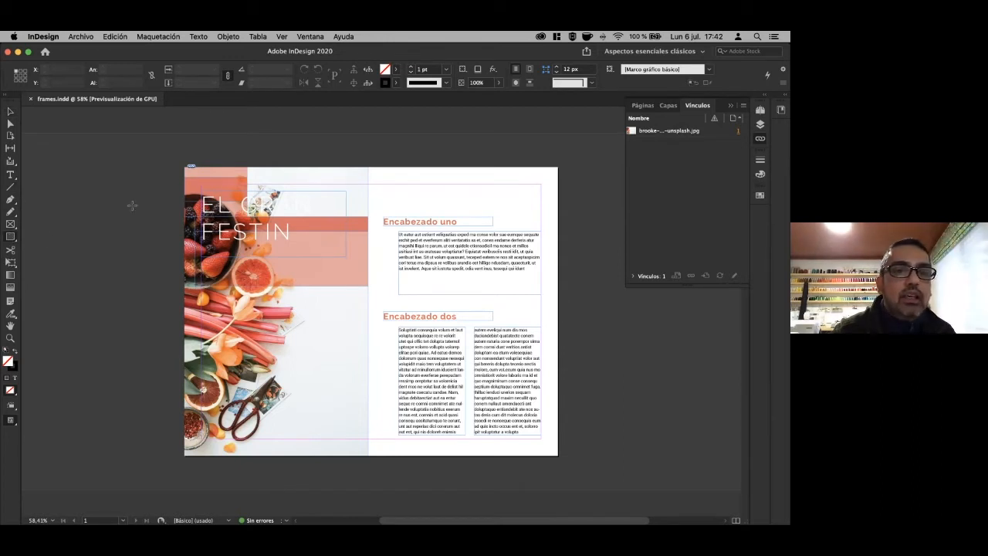
Draw a rectangle about 292 × 69 px over the title and fill it with RGB Magenta.
drag(185, 192, 326, 224)
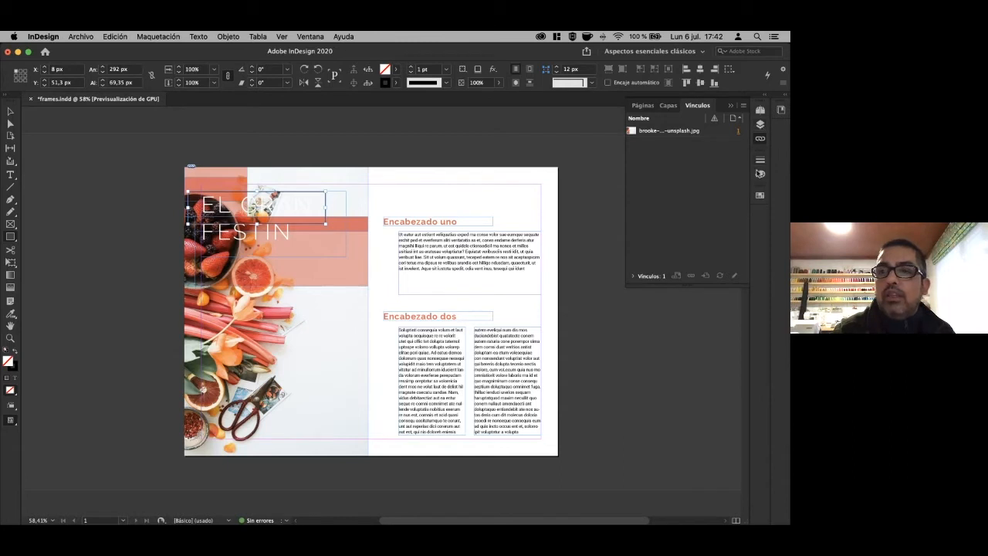
click(760, 196)
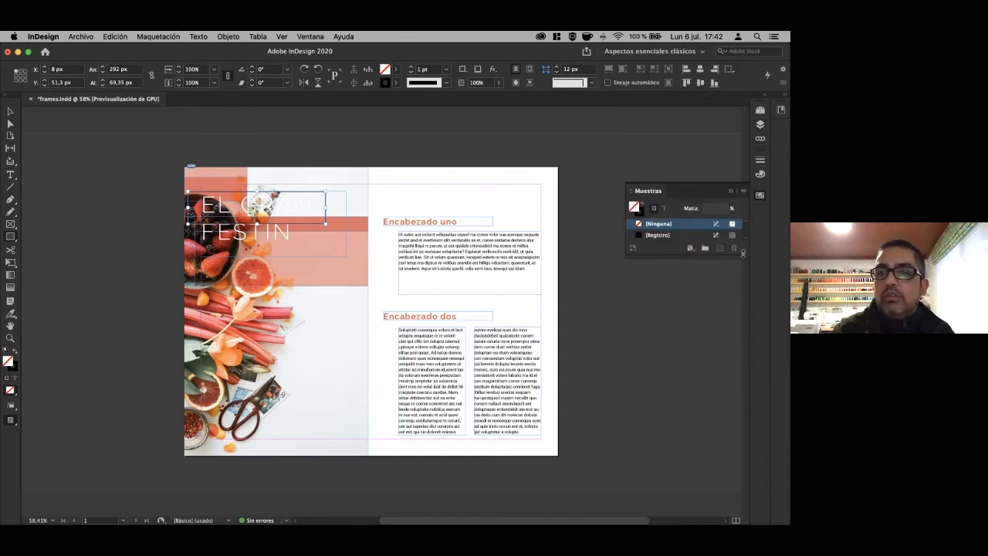
drag(742, 252, 742, 330)
click(671, 281)
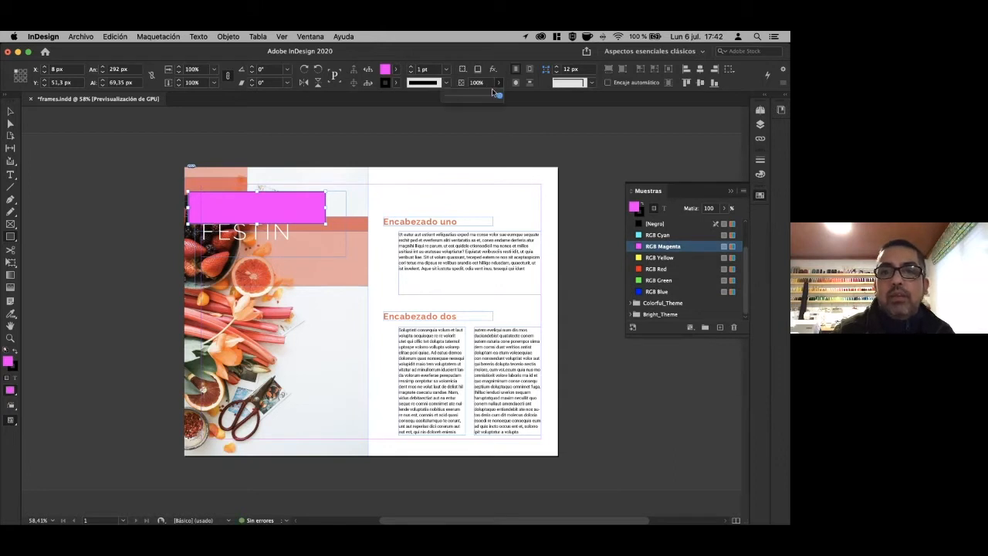
Try the magenta rectangle at 14% opacity lower down over the word FESTIN, and remove it.
drag(497, 94, 452, 98)
click(11, 112)
drag(316, 216, 314, 239)
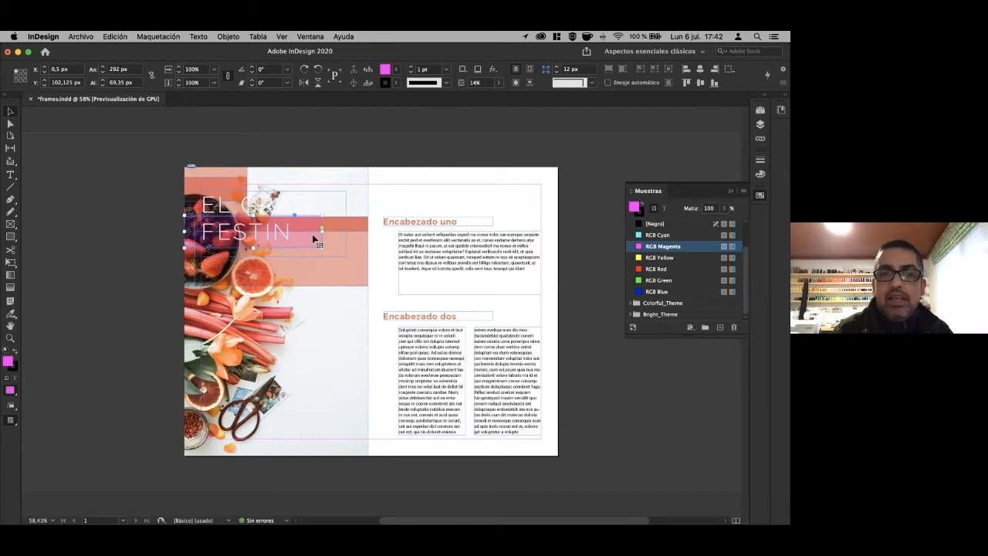
key(super+shift+a)
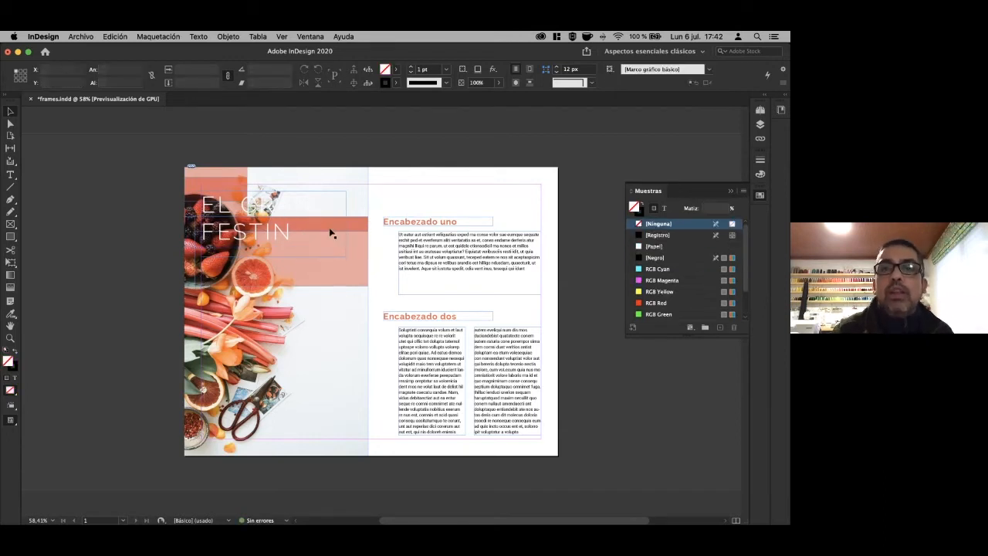
Display the document's Links panel.
click(321, 39)
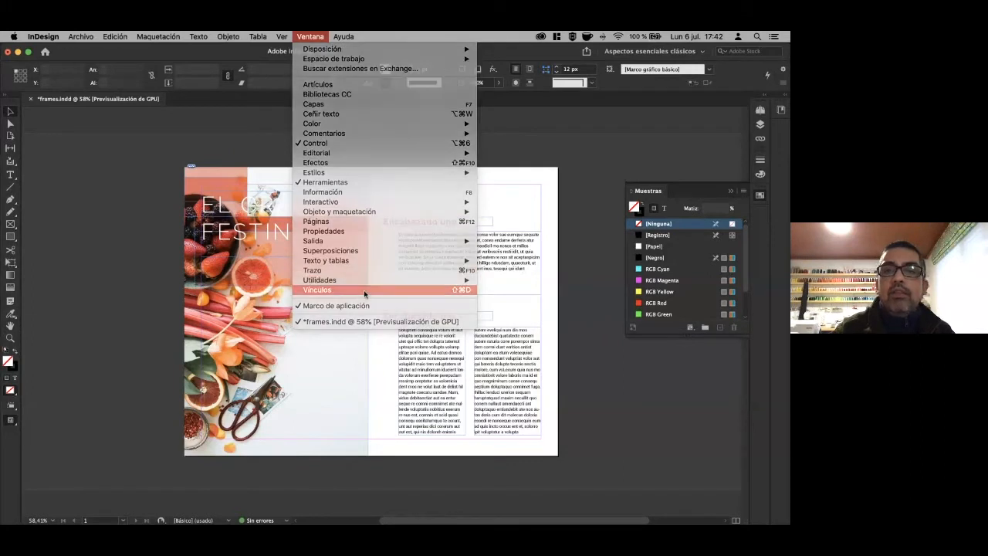
click(363, 292)
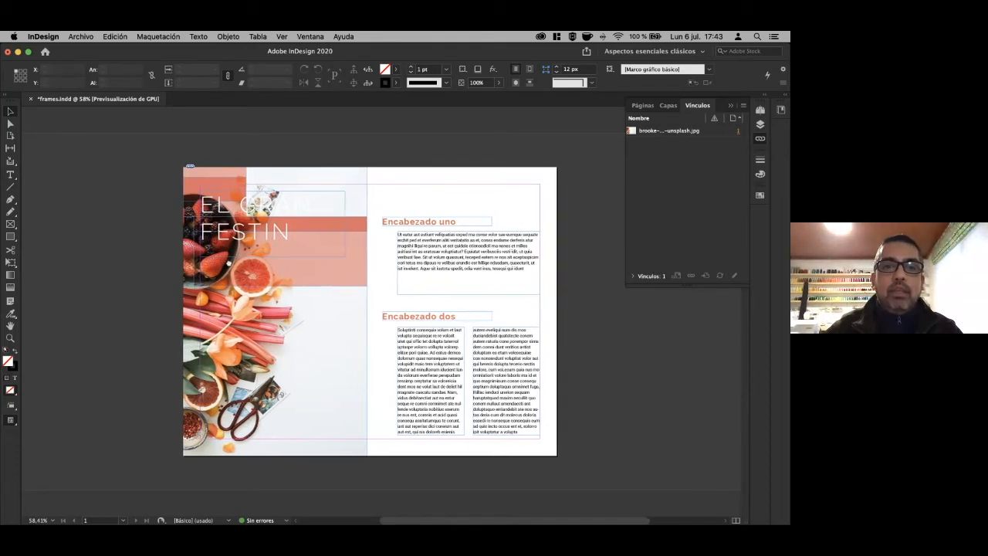
scroll(290, 282, left, 5)
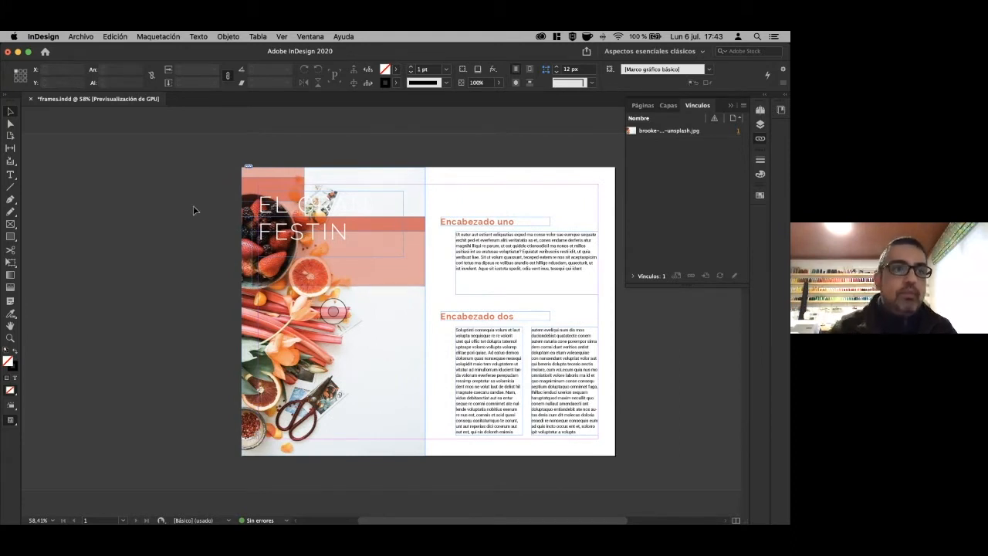
Look at the variants of the Type tool and choose the standard one.
click(11, 175)
click(11, 177)
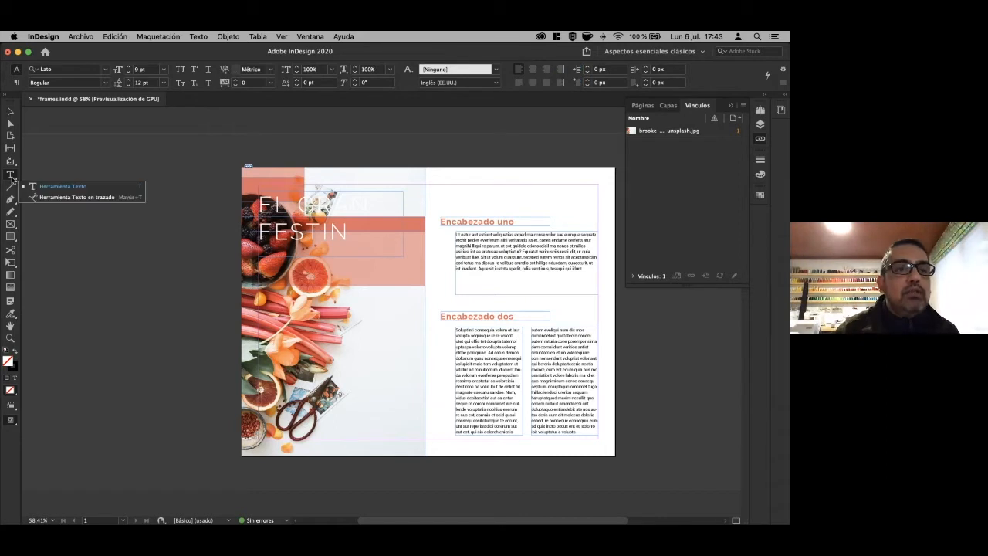
click(82, 186)
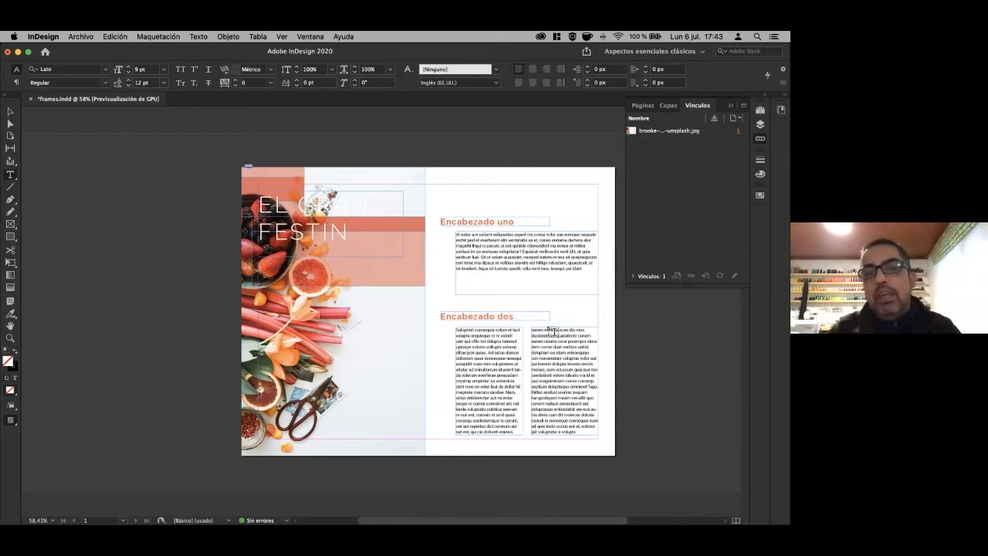
Inspect the frames of the title, headings and body text by selecting them one after another, and clear the selection.
click(10, 111)
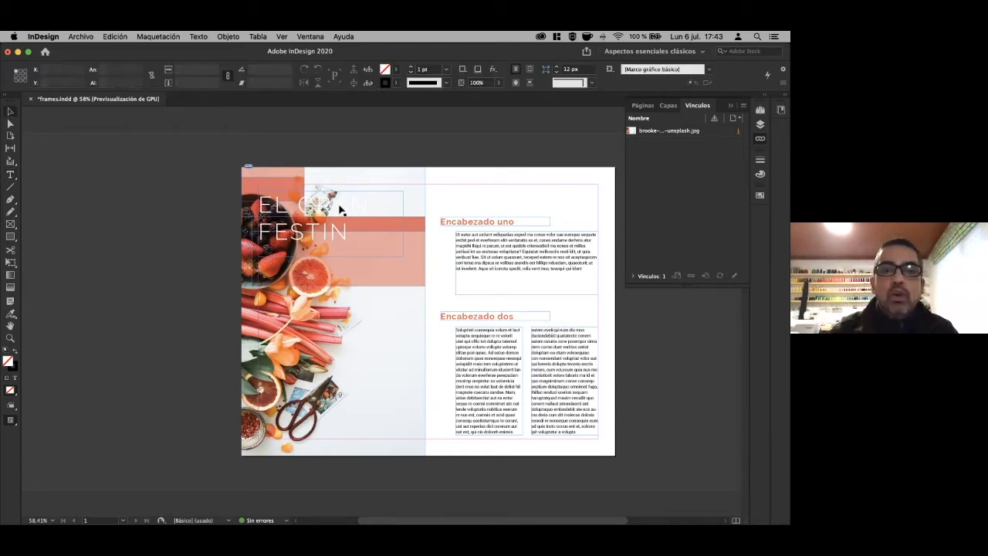
click(358, 210)
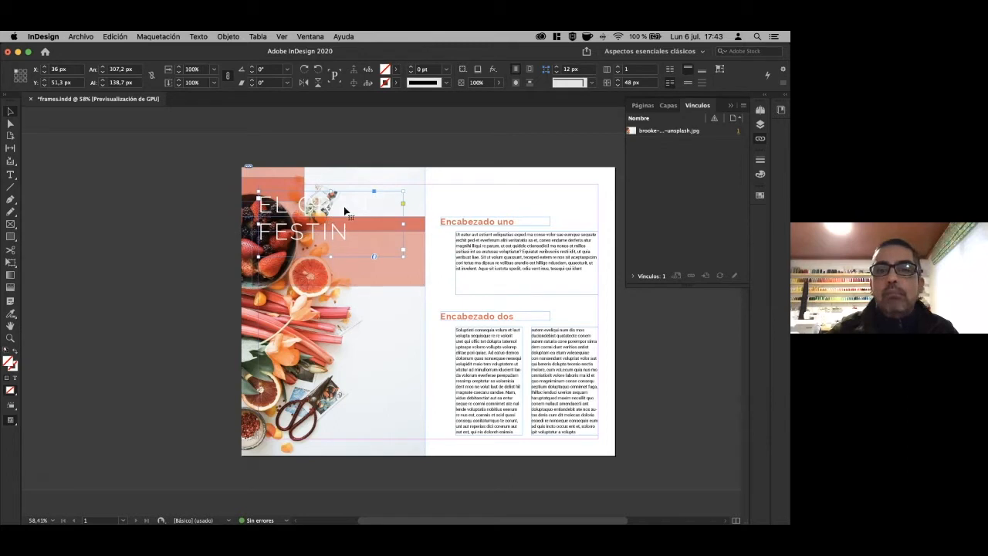
click(491, 225)
click(525, 262)
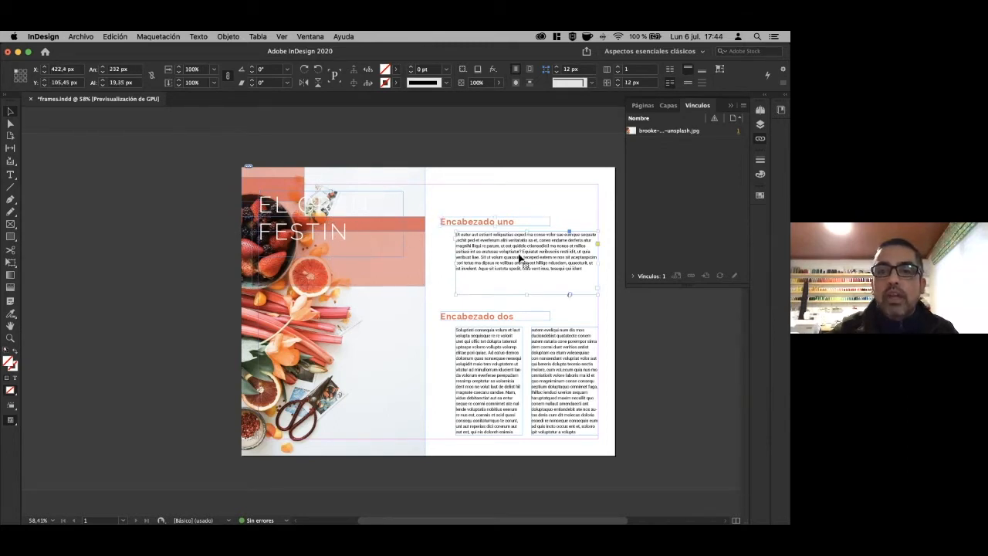
click(512, 317)
click(498, 362)
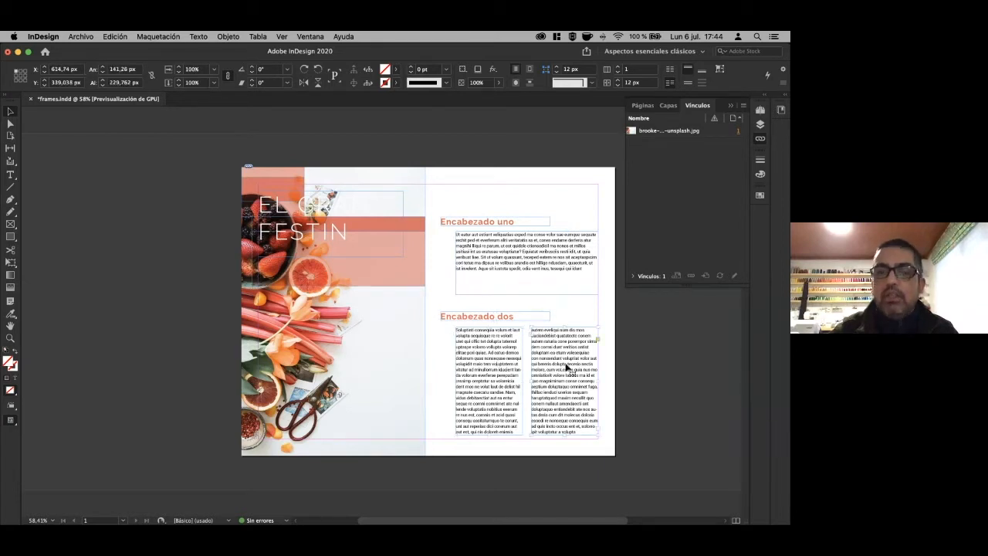
click(82, 223)
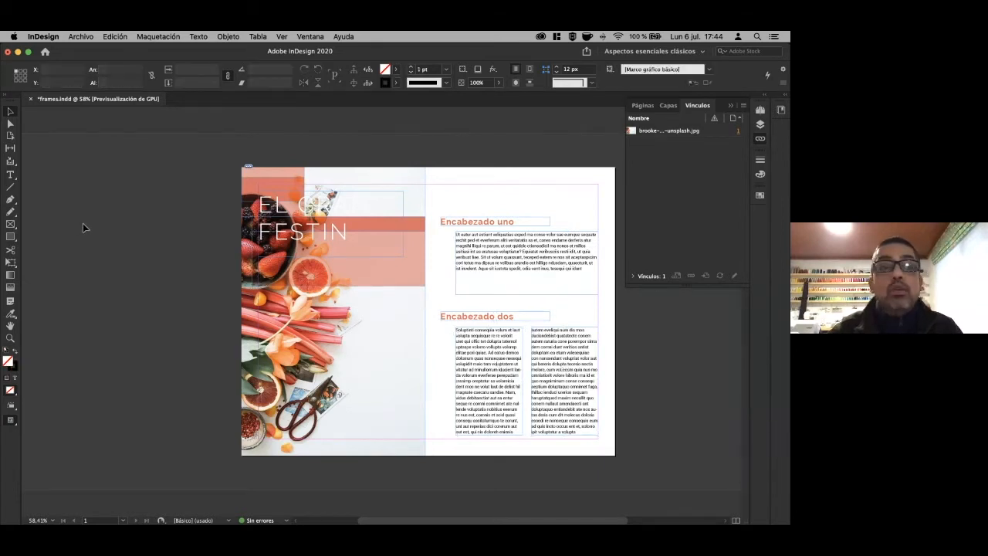
Draw an empty text frame about 266 × 338 px on the pasteboard beside the photo side of the page.
click(11, 176)
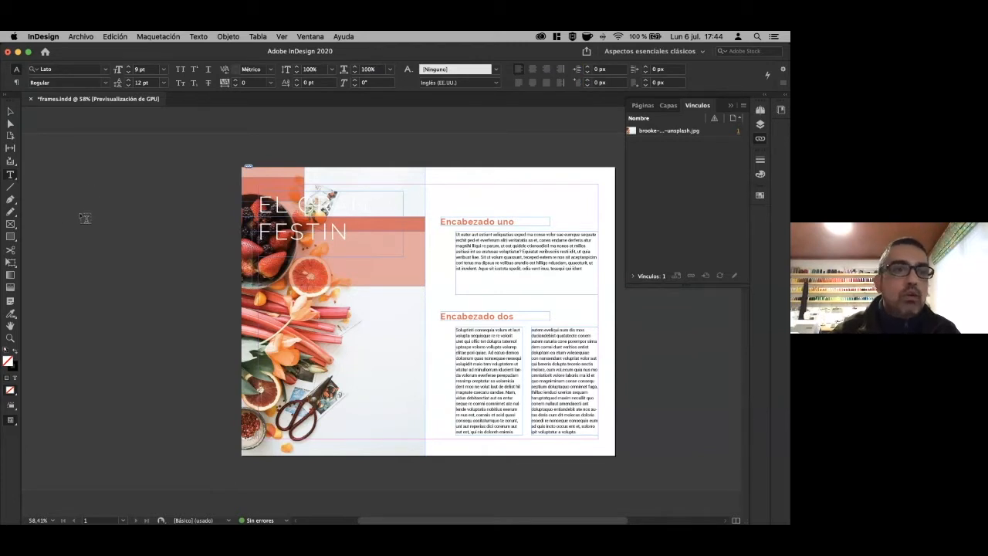
drag(79, 198, 204, 356)
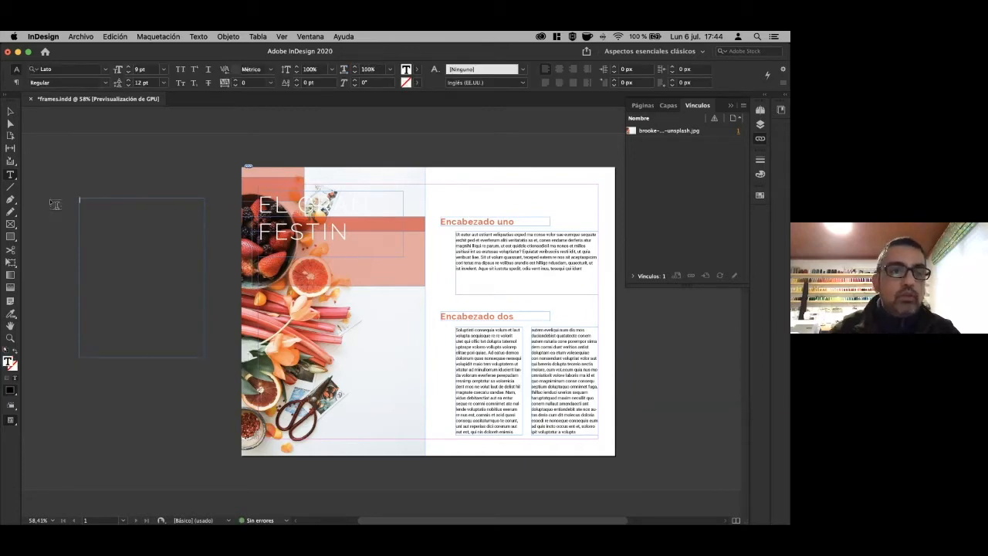
drag(66, 190, 269, 337)
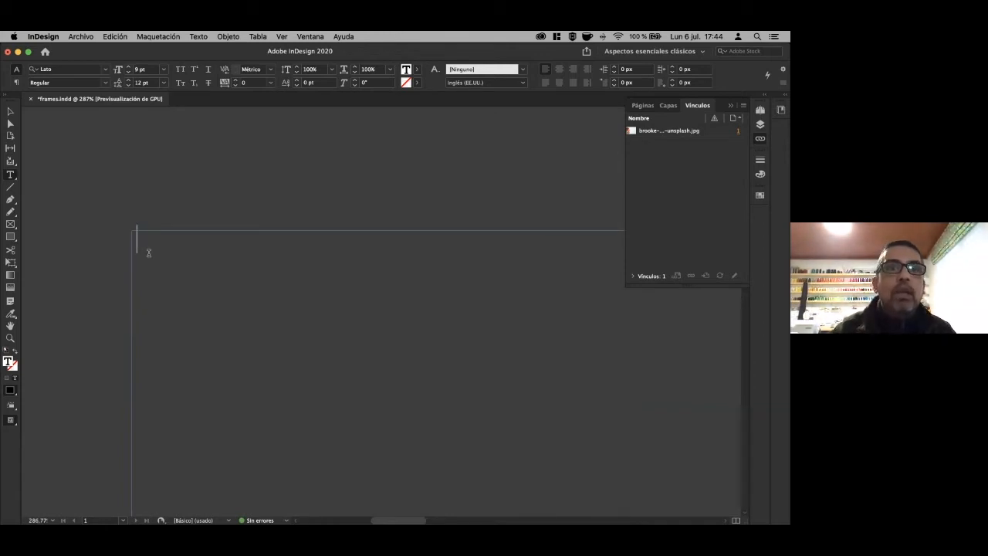
Write "escribir" in the new text frame on the pasteboard.
click(282, 36)
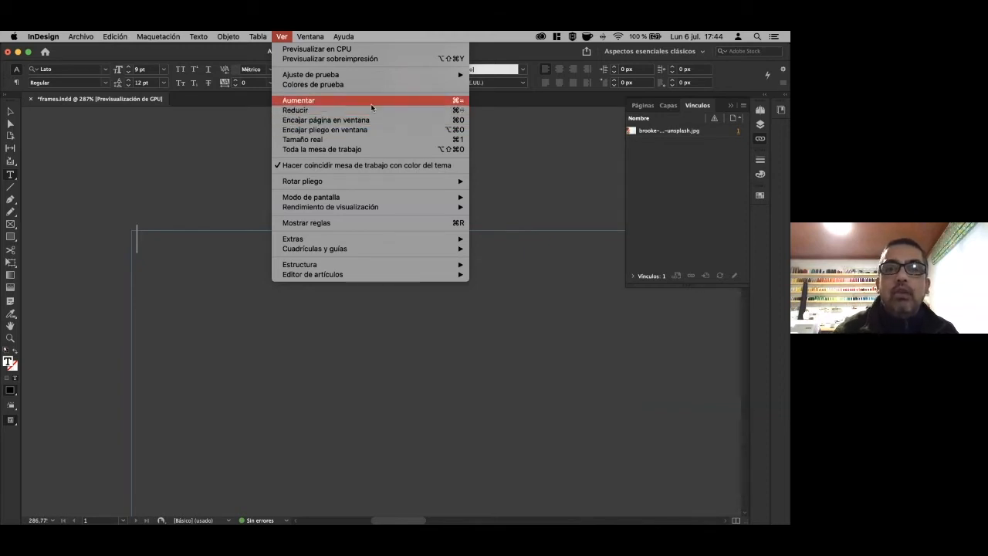
click(145, 105)
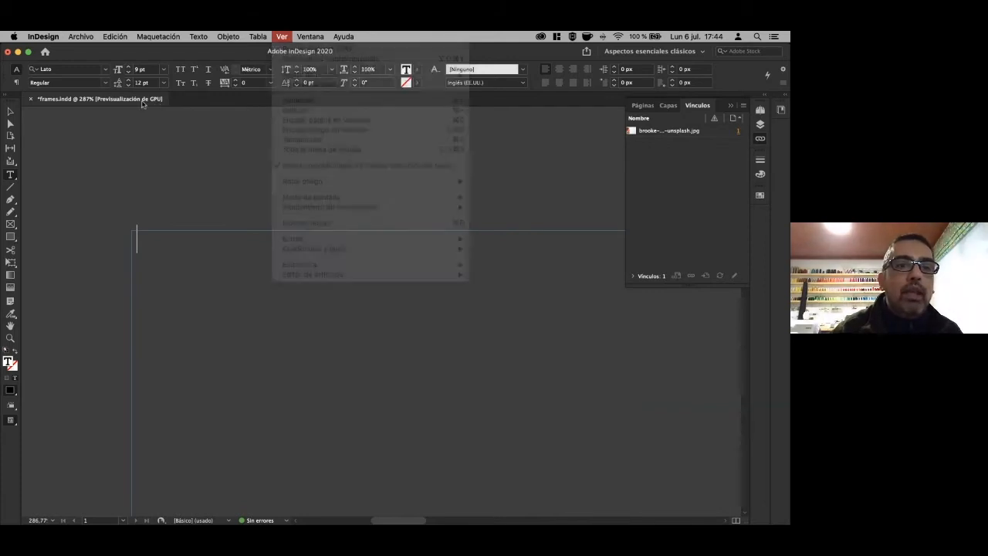
click(200, 243)
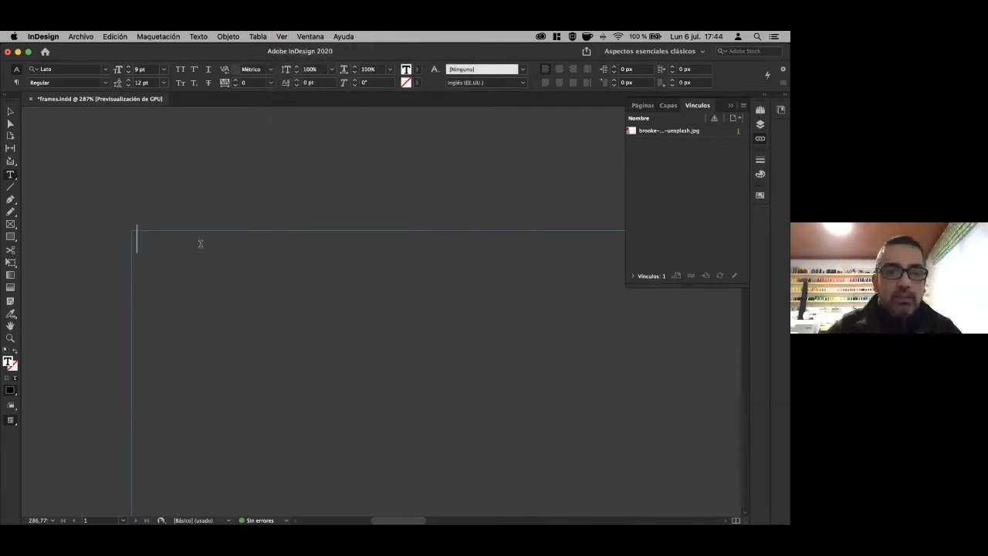
text(escribir)
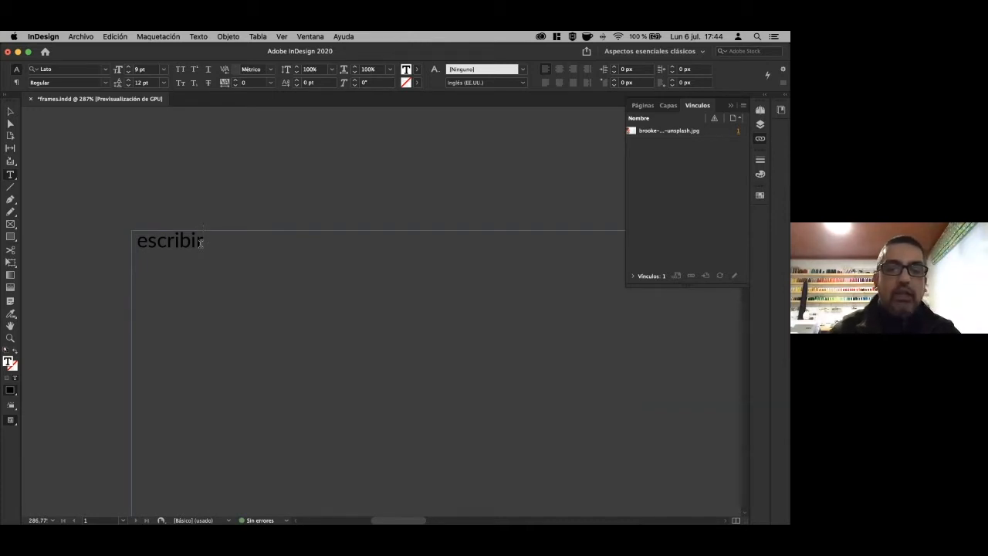
Delete all the text in the pasteboard frame.
key(super+minus)
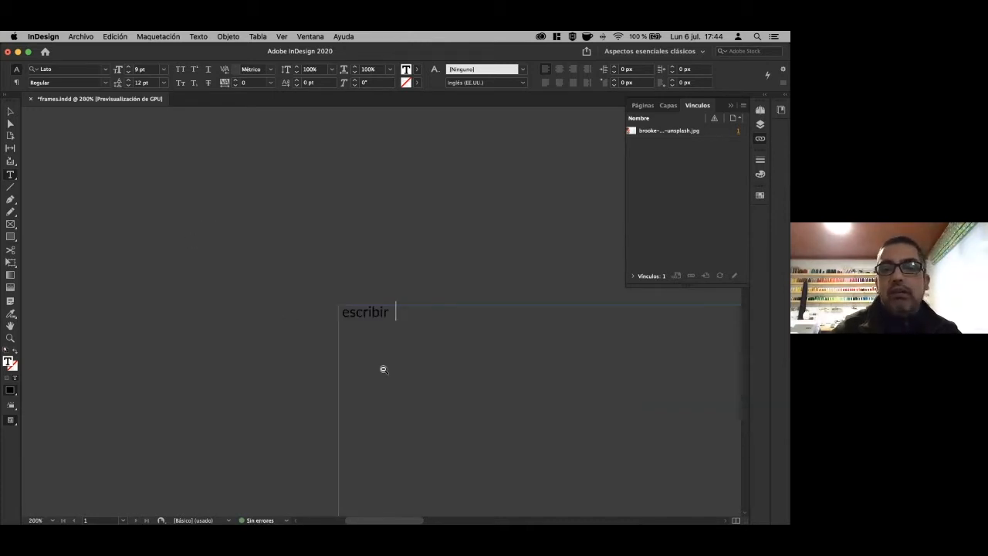
key(super+minus)
key(super+minus)
key(super+minus)
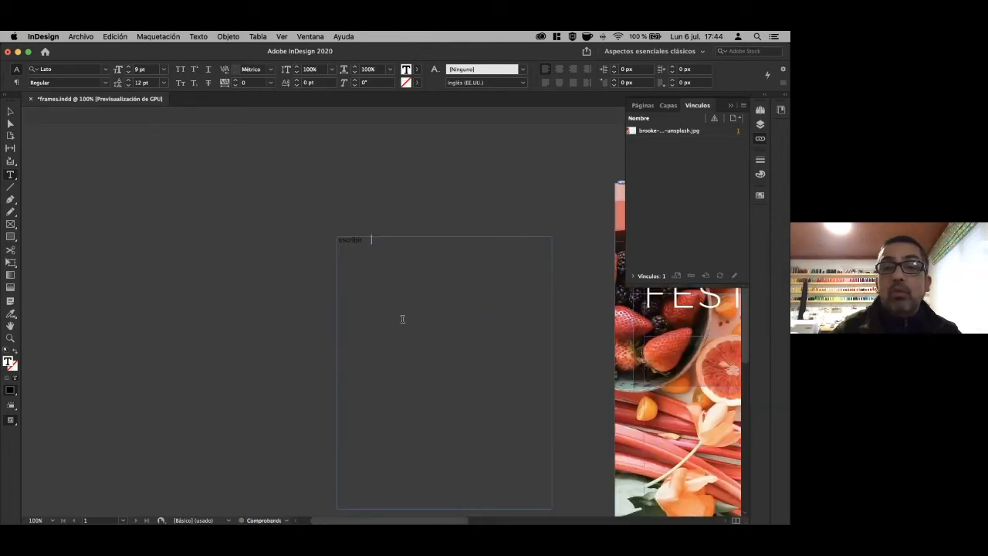
key(Escape)
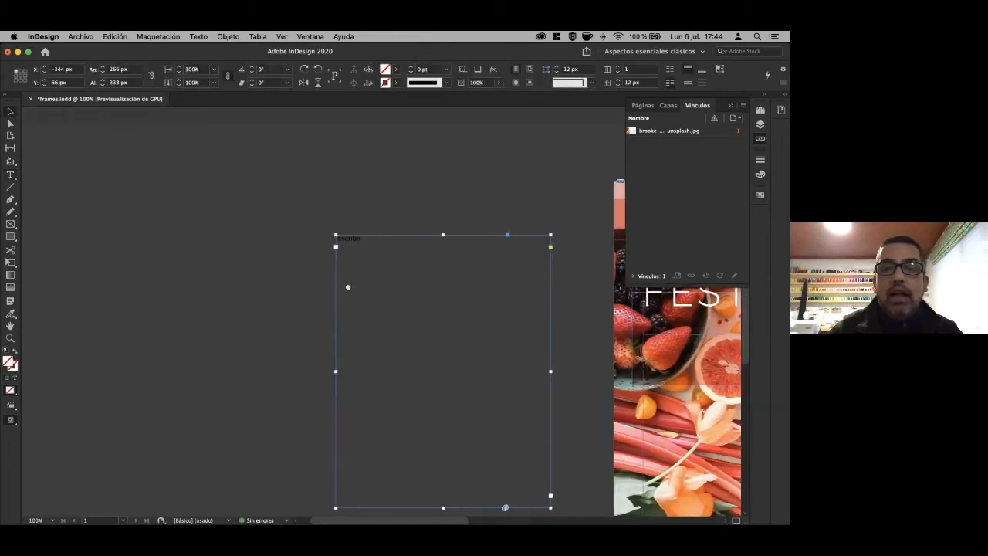
drag(347, 287, 227, 227)
double_click(254, 174)
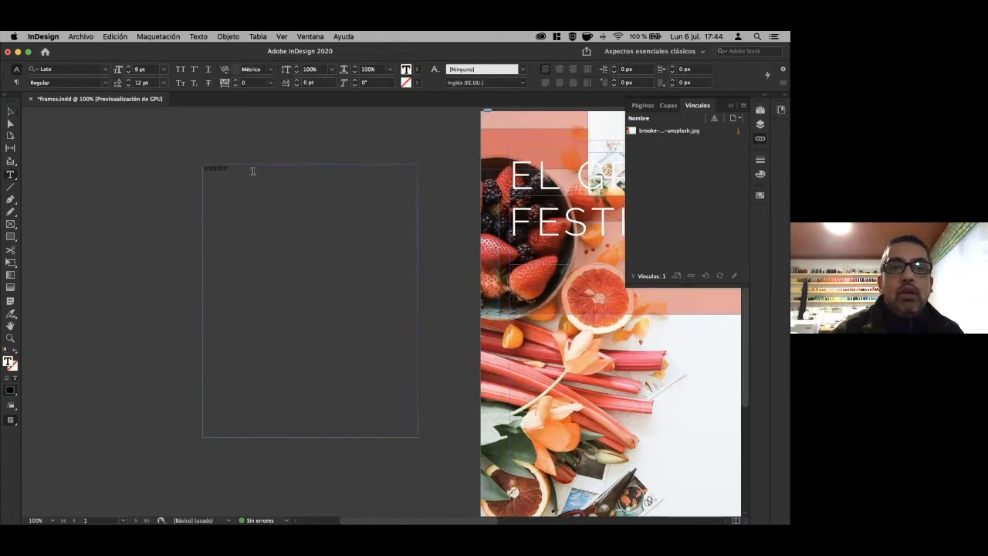
key(super+a)
key(BackSpace)
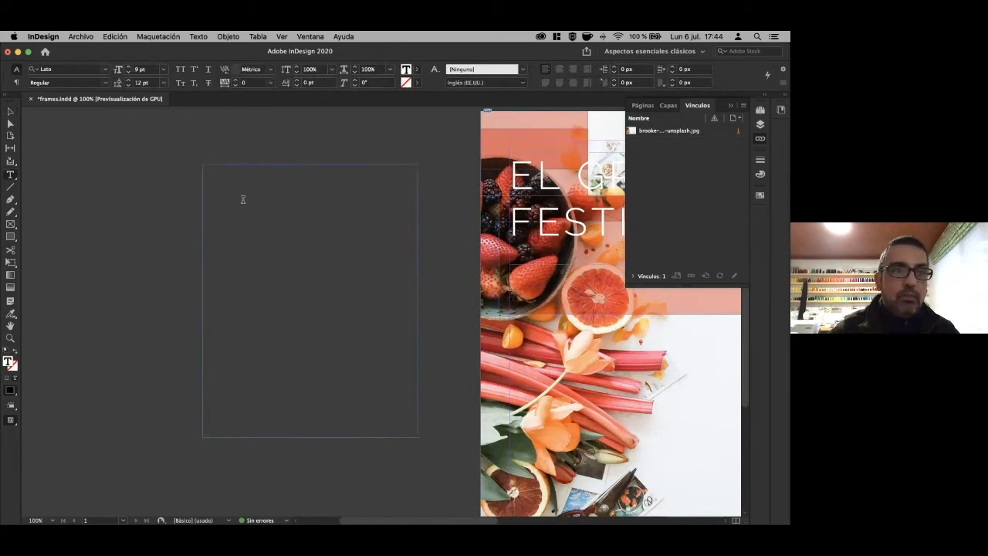
Resize the empty text frame on the pasteboard to about 258 × 139 px and deselect it.
click(10, 112)
drag(417, 437, 411, 277)
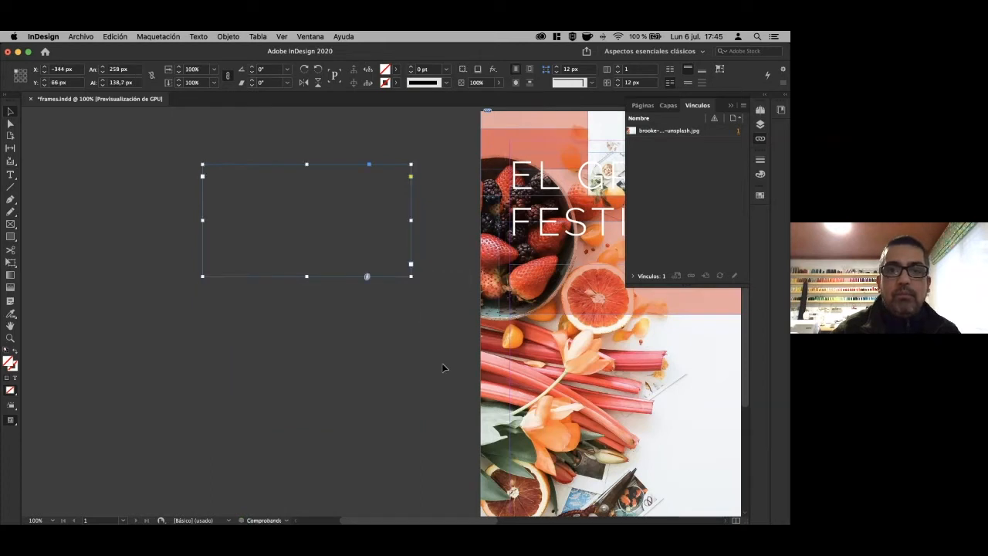
click(444, 368)
Enter about two and a half lines of random filler characters in the pasteboard text frame.
drag(180, 164, 225, 242)
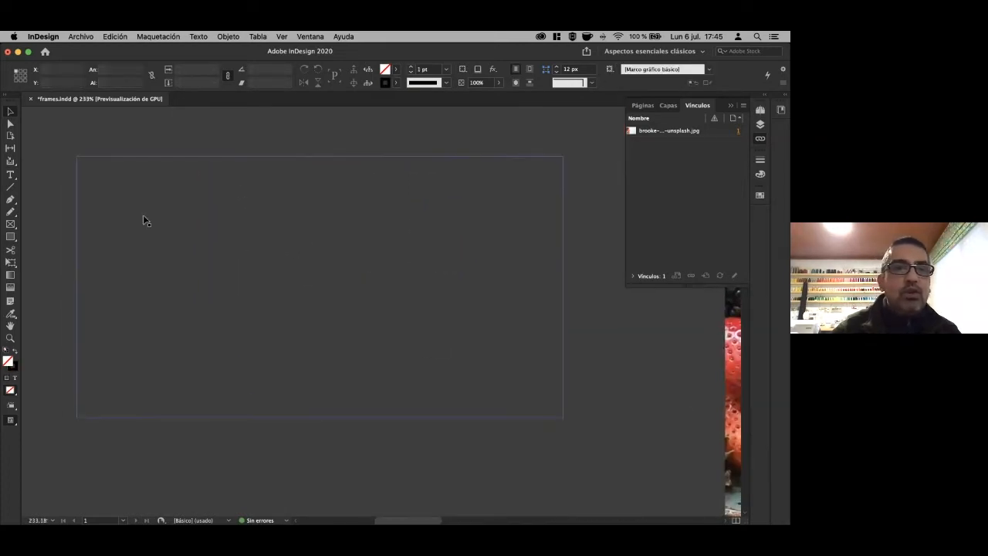
double_click(88, 171)
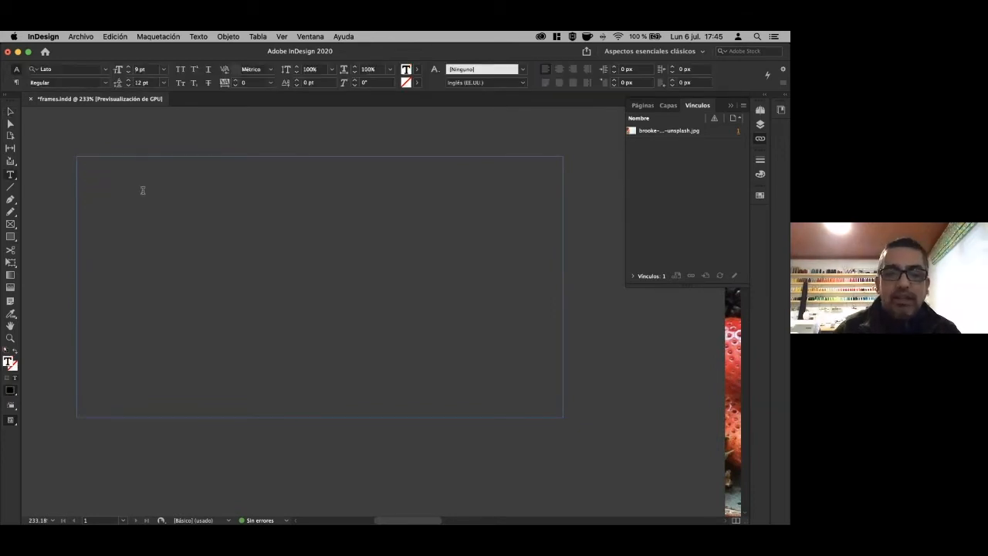
text(ñkajbdcl JNXZ LJ)
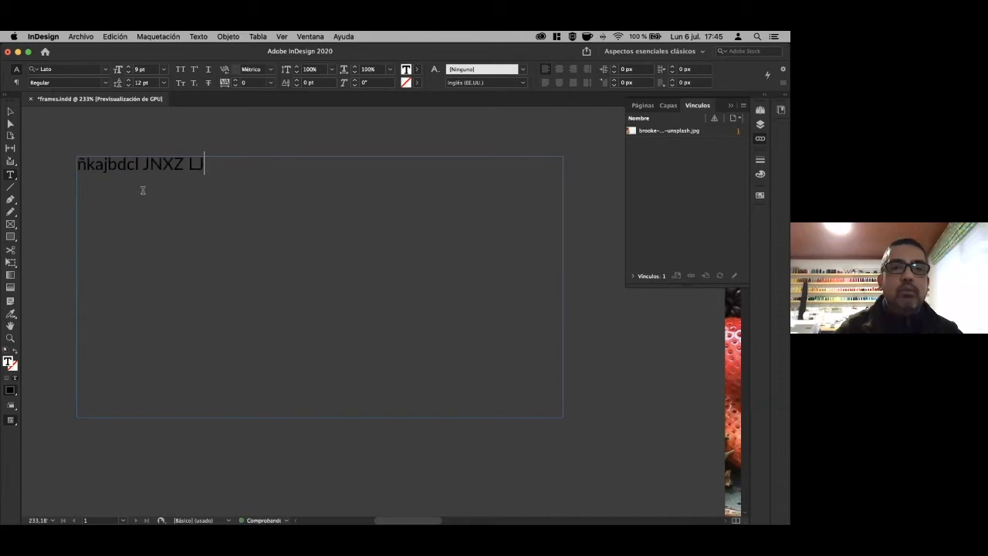
text(l lAh Blhs<lzjhxcbkj<nvlkjs<dzlkx.jzcb<l cnbxklzx.jcbk xzbc lkzxnc)
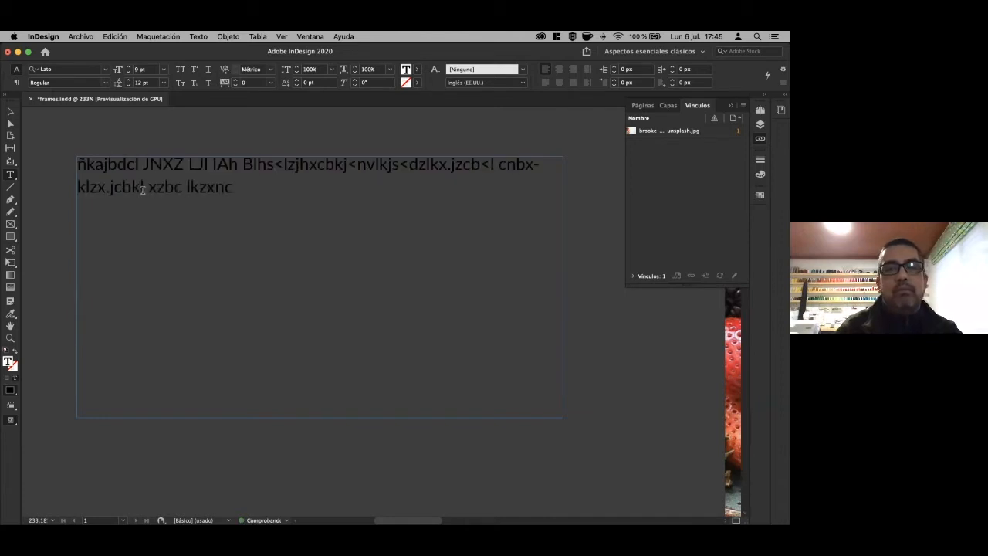
text(bkcjNZBxckl<zlxcb<ksldjkzbcl j<dkzckj<mbnxznczmbc.zx<kxbz)
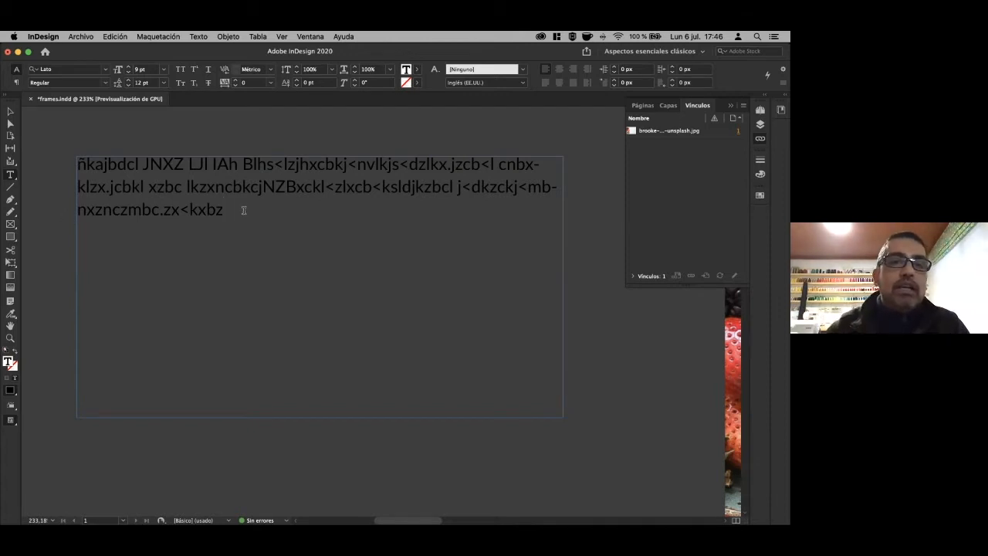
Delete all the random filler characters from the pasteboard text frame.
key(shift+Left)
key(shift+Left)
key(shift+Left)
key(shift+Left)
key(shift+Left)
key(shift+Left)
key(shift+Left)
key(shift+Left)
key(super+a)
key(BackSpace)
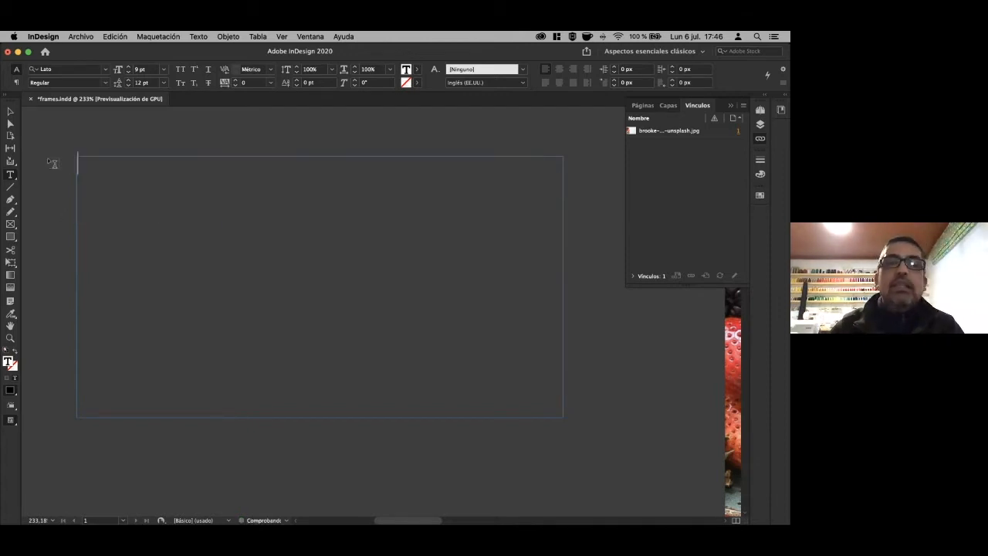
Fill the empty pasteboard text frame with placeholder text and deselect it.
click(199, 37)
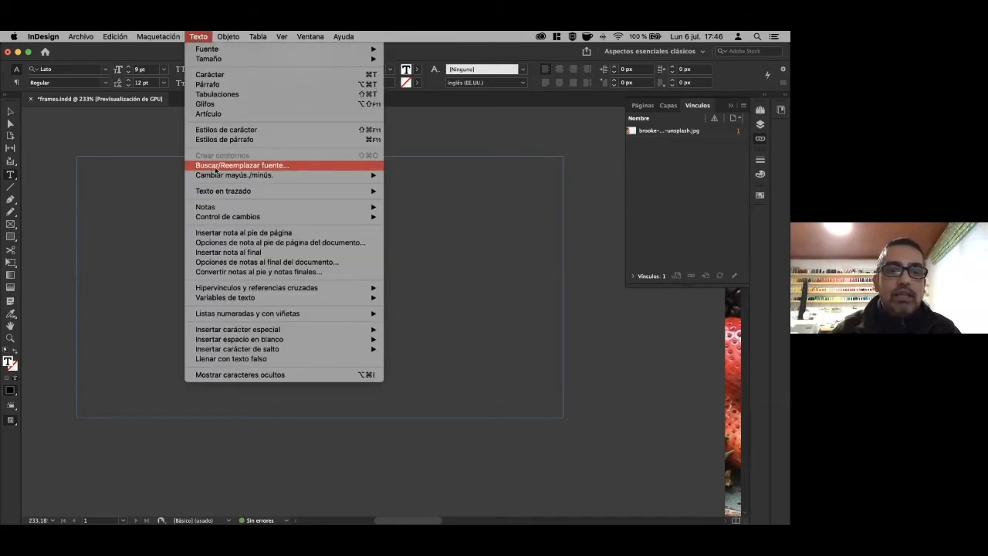
click(244, 360)
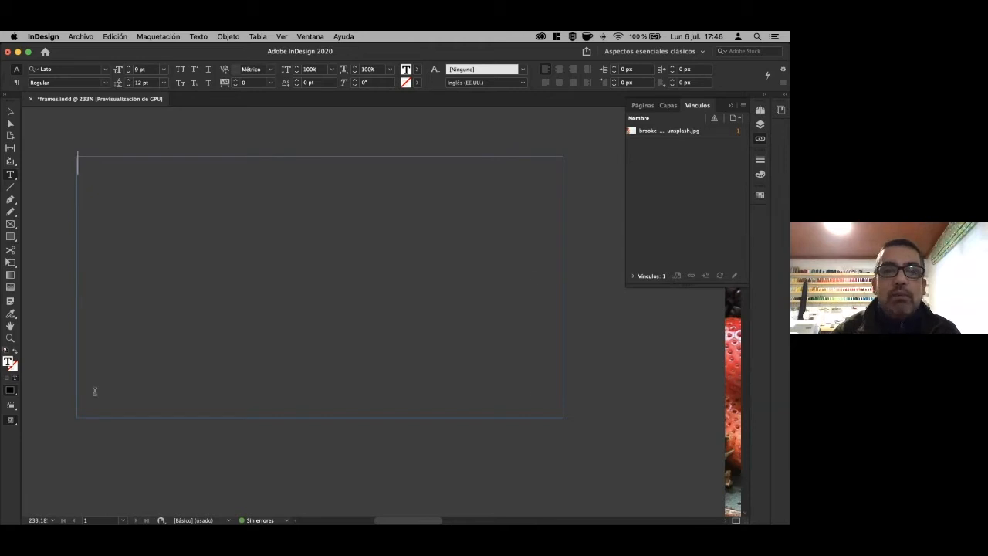
right_click(95, 170)
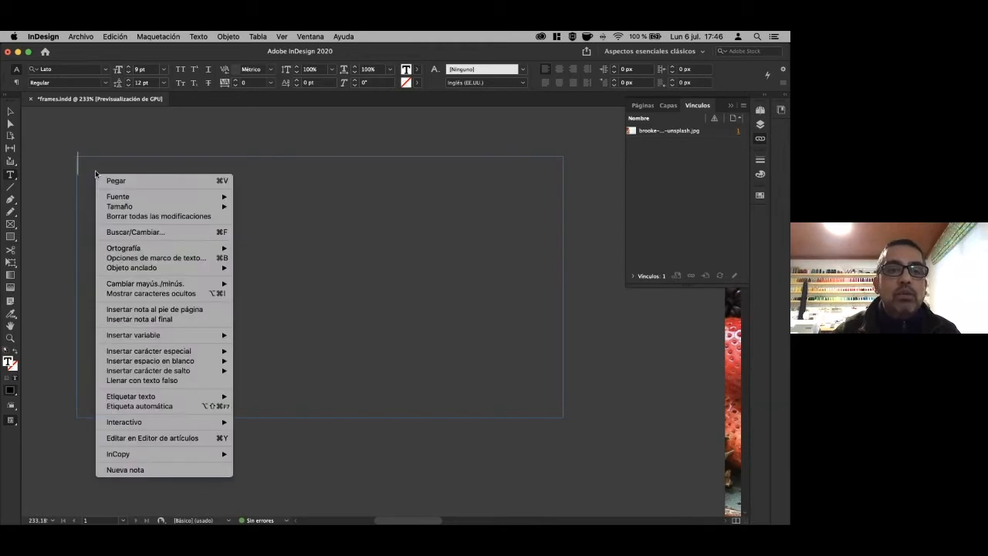
click(137, 381)
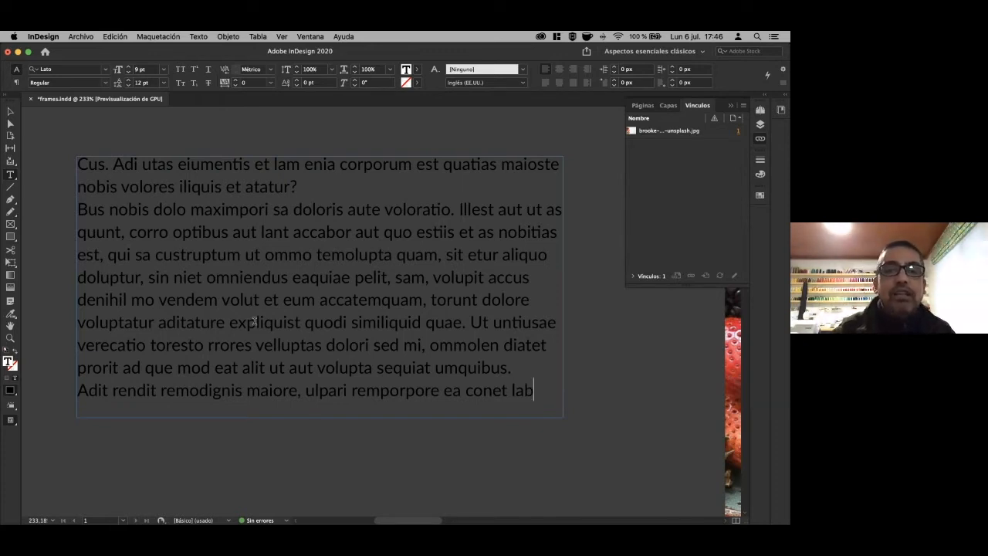
click(10, 112)
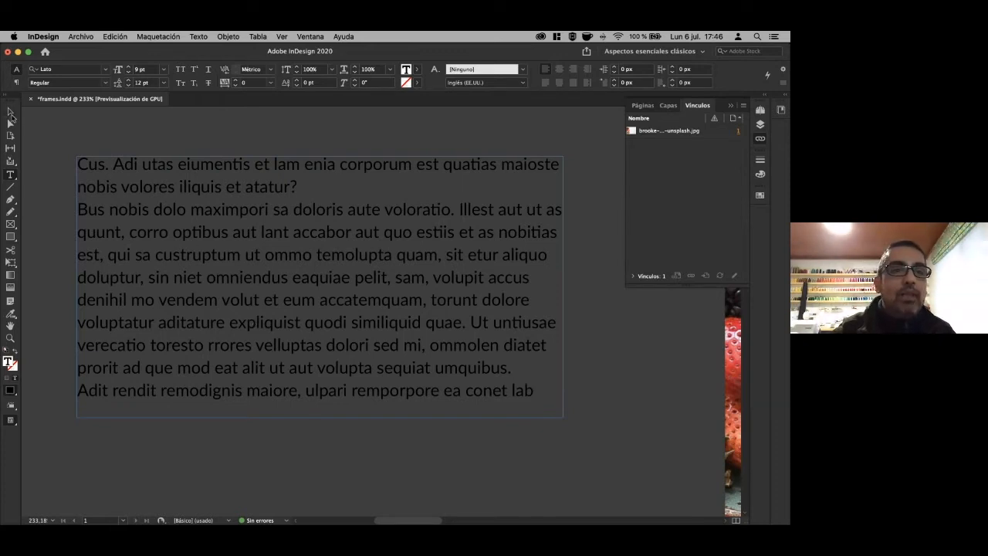
click(133, 129)
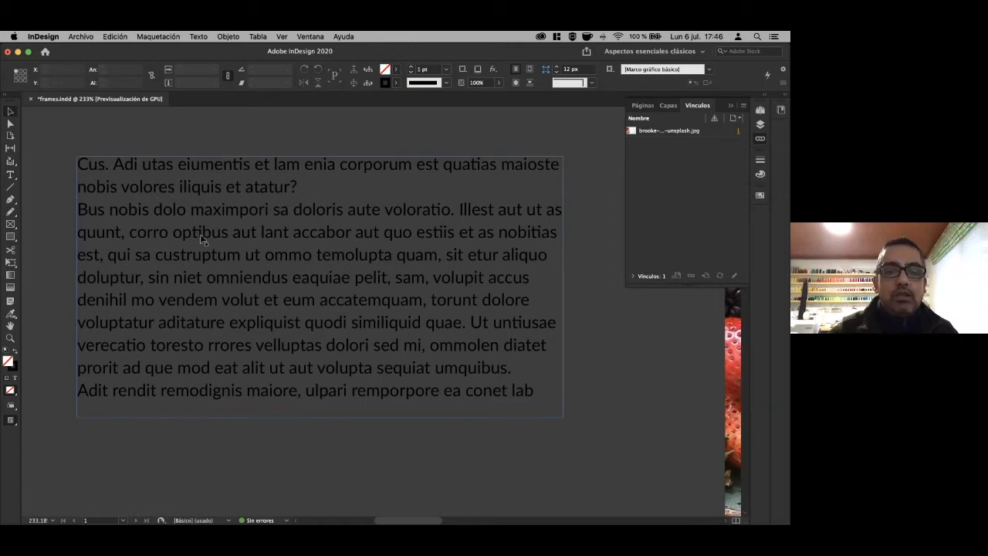
Draw a text frame about 132 × 118 px on an empty pasteboard area and fill it with placeholder text.
drag(353, 483, 344, 163)
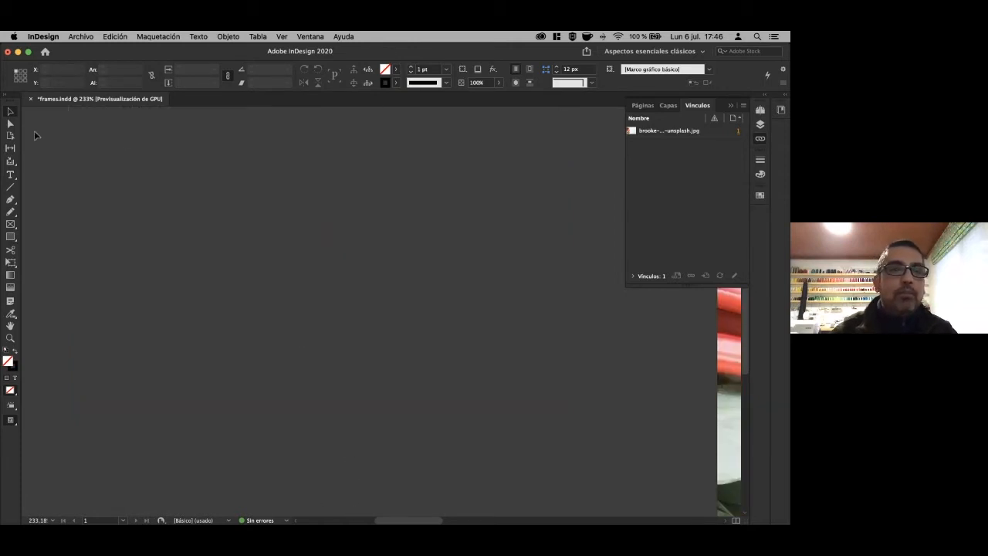
click(10, 176)
drag(162, 172, 409, 394)
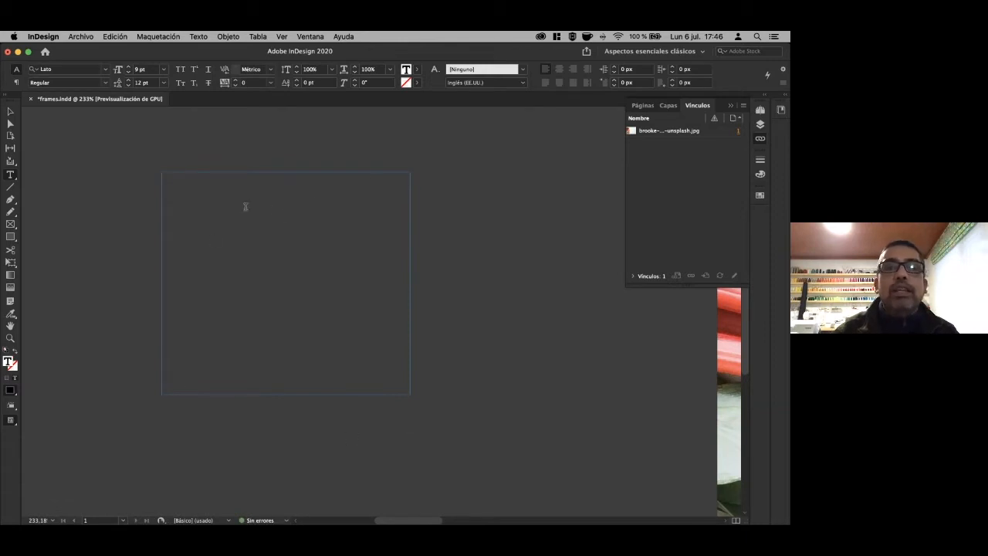
right_click(208, 205)
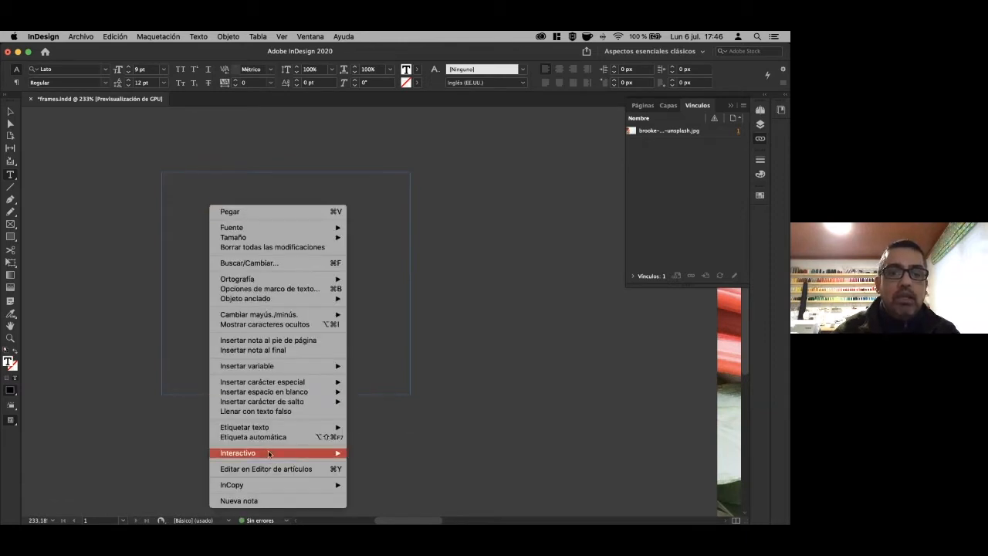
click(264, 413)
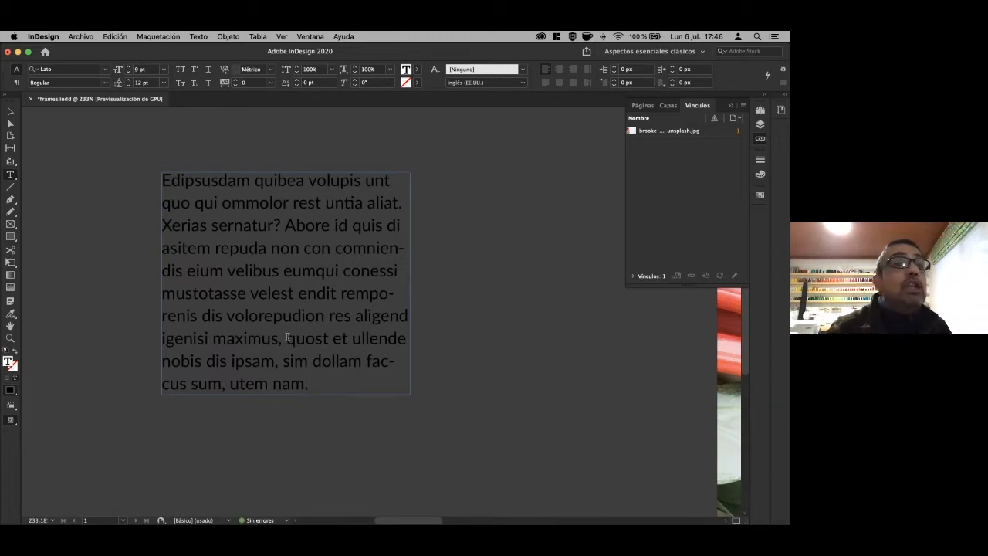
Look at the paragraph and character formatting controls for the placeholder text, and select its frame as an object.
click(16, 83)
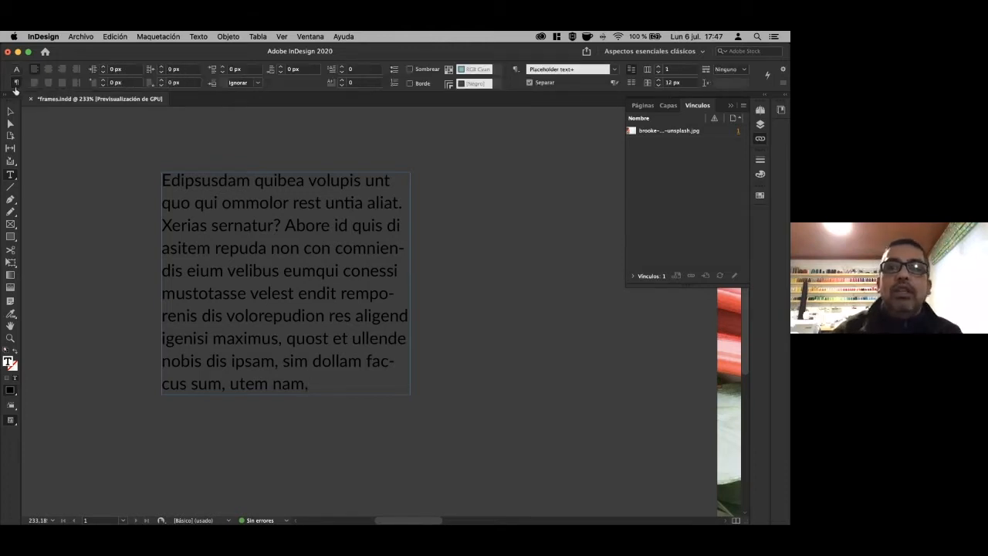
click(17, 70)
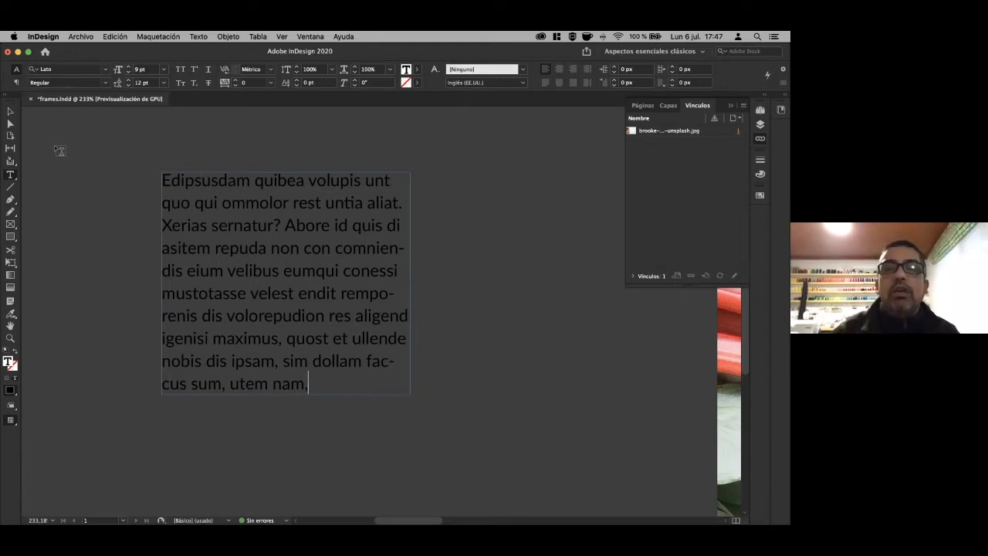
click(11, 112)
click(391, 284)
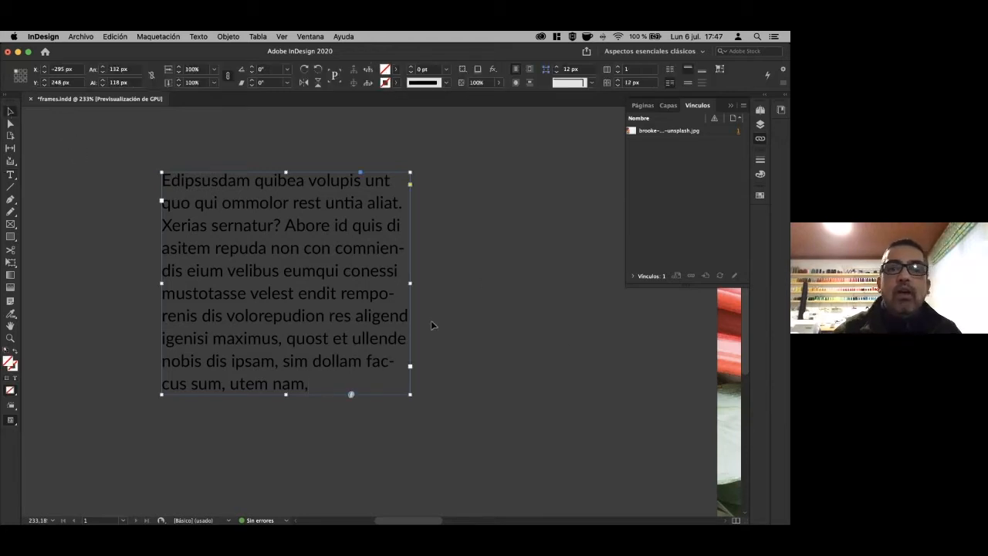
Reduce the body text frame under "Encabezado uno" on the page to about 224 × 61 px.
alt+super+click(355, 289)
alt+super+click(355, 289)
alt+super+click(355, 289)
alt+super+click(355, 288)
drag(459, 254, 71, 211)
drag(481, 270, 148, 224)
click(375, 227)
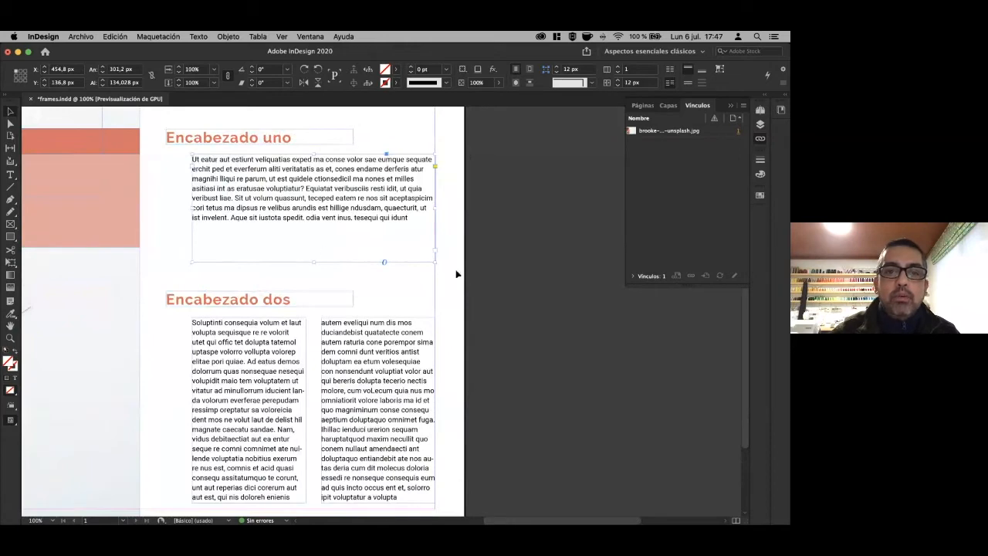
drag(434, 262, 373, 202)
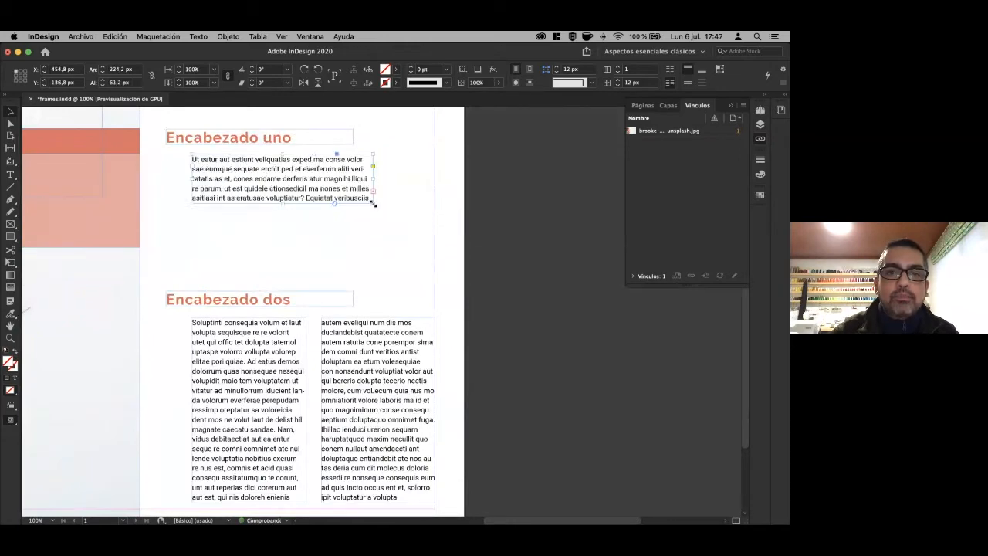
Examine the overset marker of the "Encabezado uno" body frame and try fitting the frame to its text.
drag(317, 150, 448, 232)
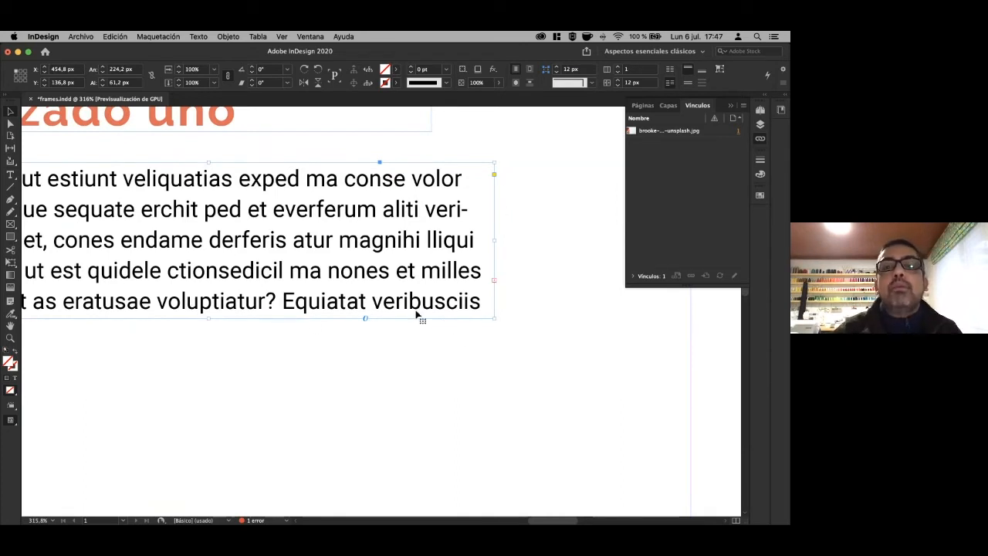
key(super+minus)
key(super+minus)
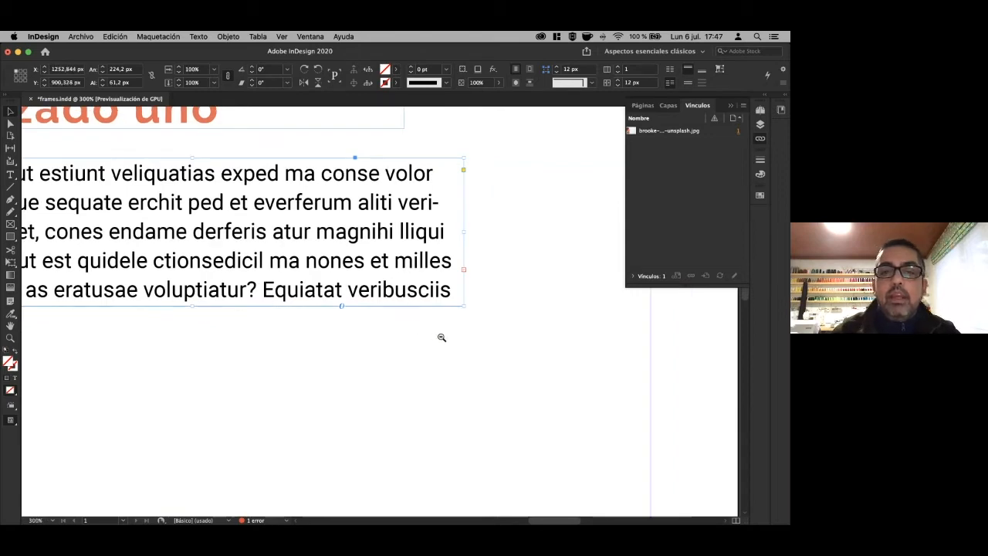
key(super+minus)
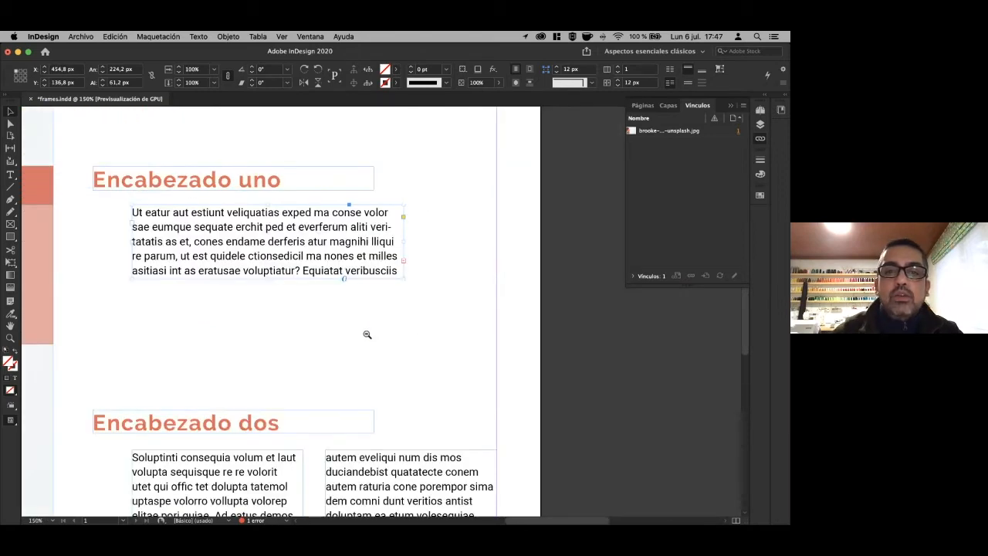
double_click(403, 278)
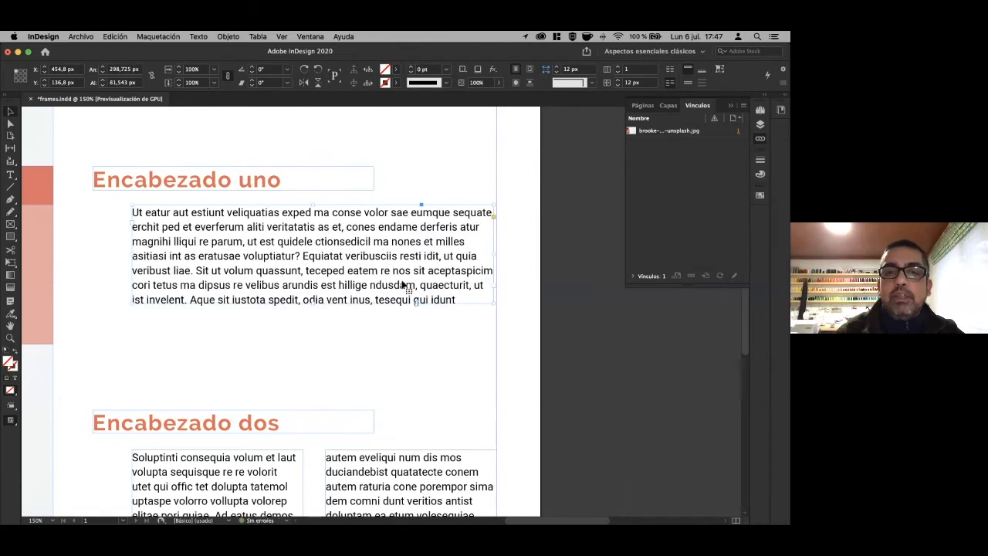
key(super+z)
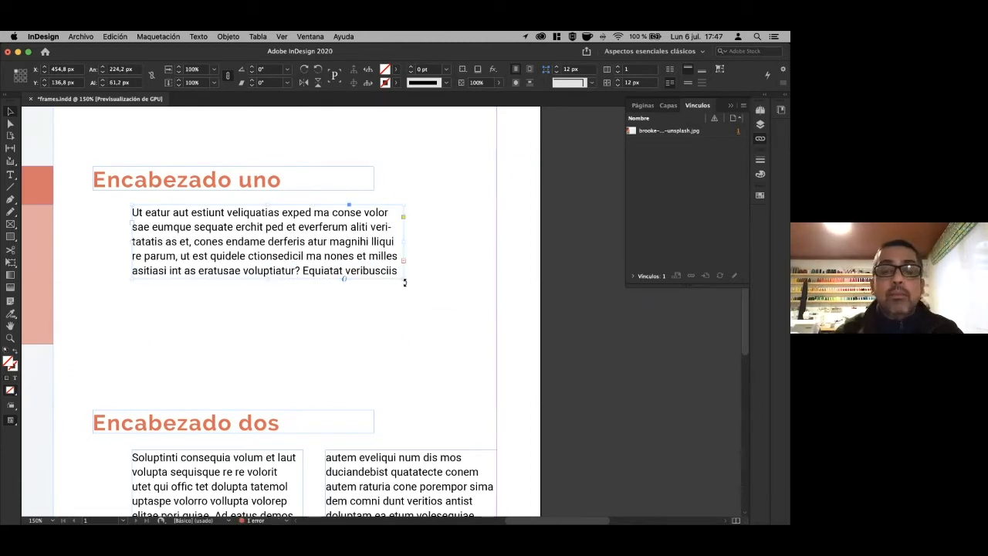
Resize the "Encabezado uno" body text frame to about 199.6 × 135.2 px.
drag(403, 280, 375, 357)
drag(255, 358, 263, 383)
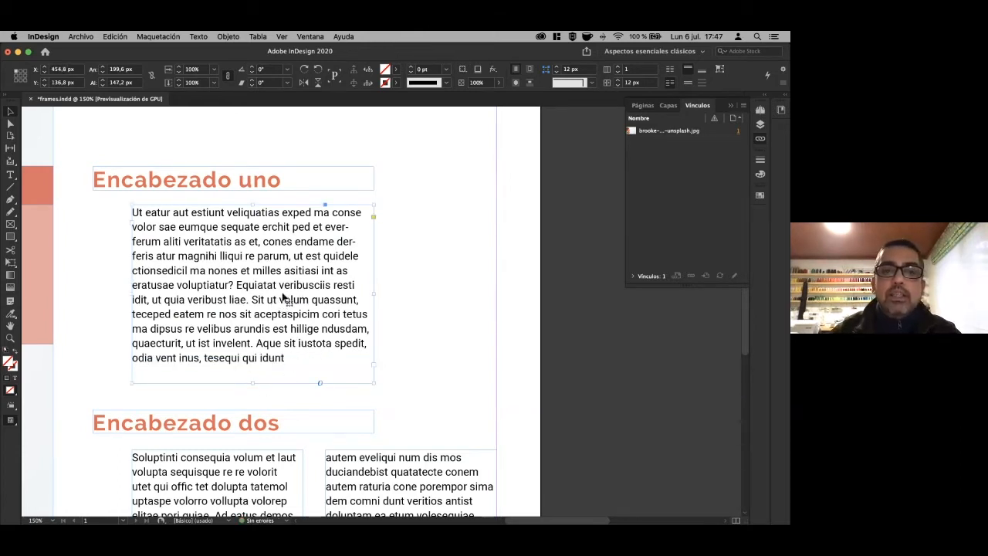
scroll(283, 298, left, 3)
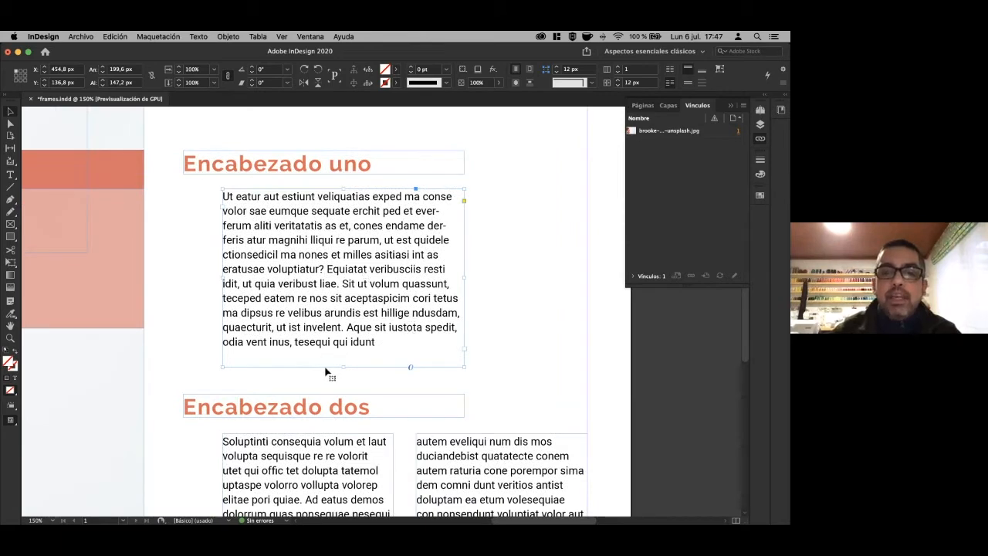
drag(343, 367, 346, 352)
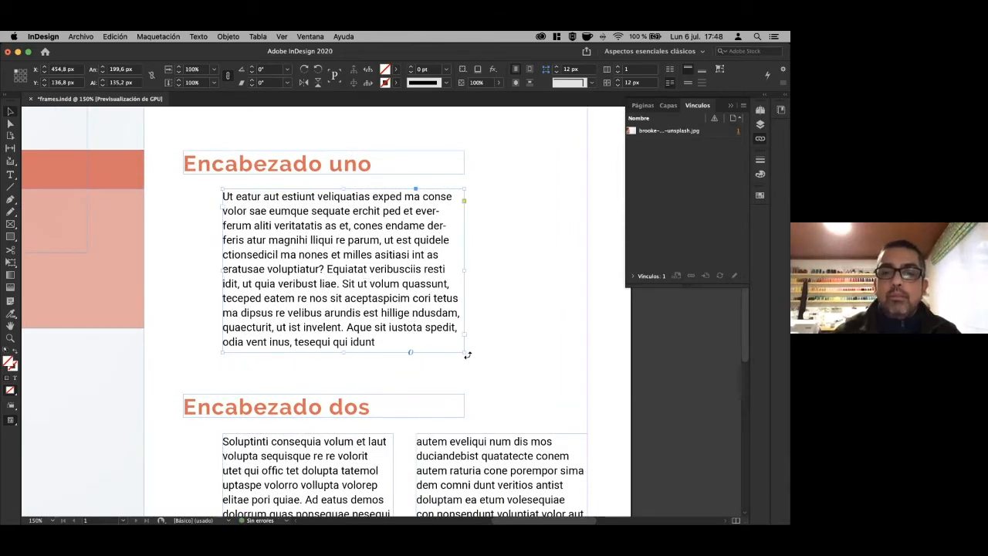
Try rotating the "Encabezado uno" body frame by 14.25° and on to vertical, narrowing it to about 141 px.
drag(467, 357, 481, 318)
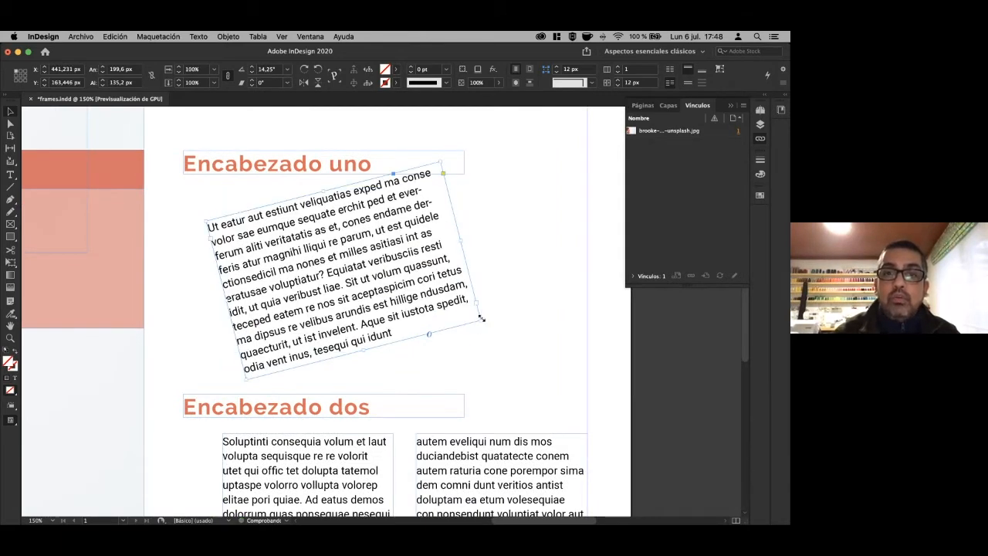
drag(460, 240, 400, 290)
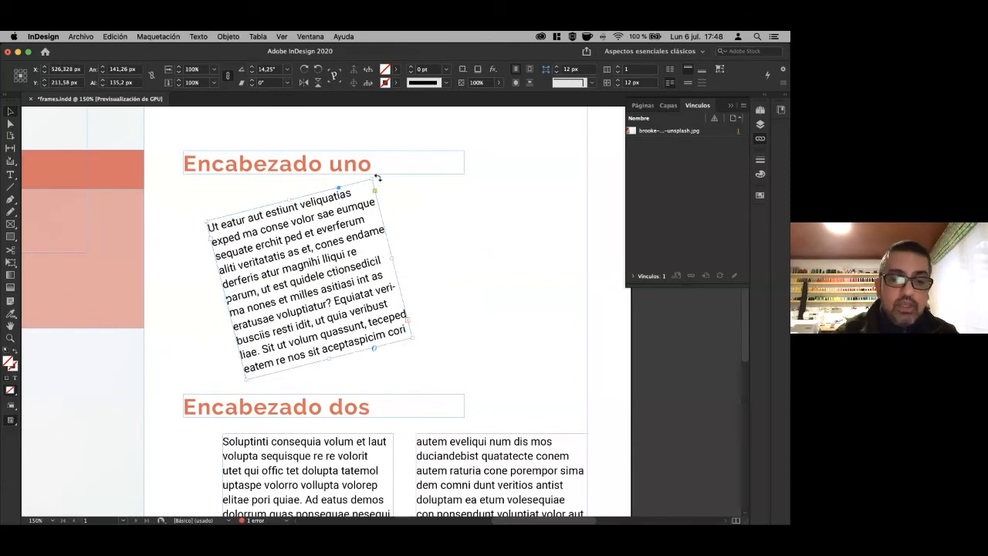
drag(377, 180, 196, 155)
click(512, 309)
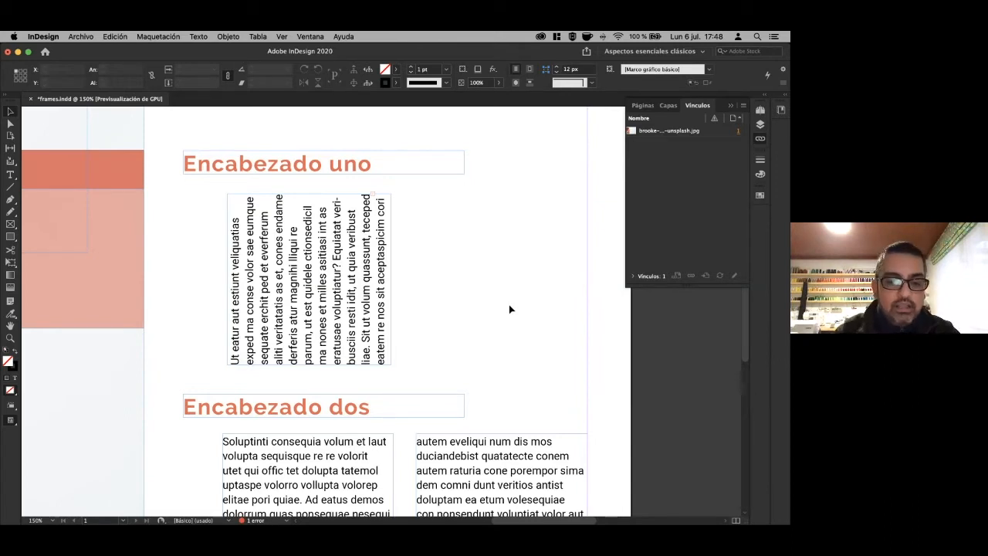
Undo the rotations and width changes of the "Encabezado uno" body text frame.
key(super+z)
key(super+z)
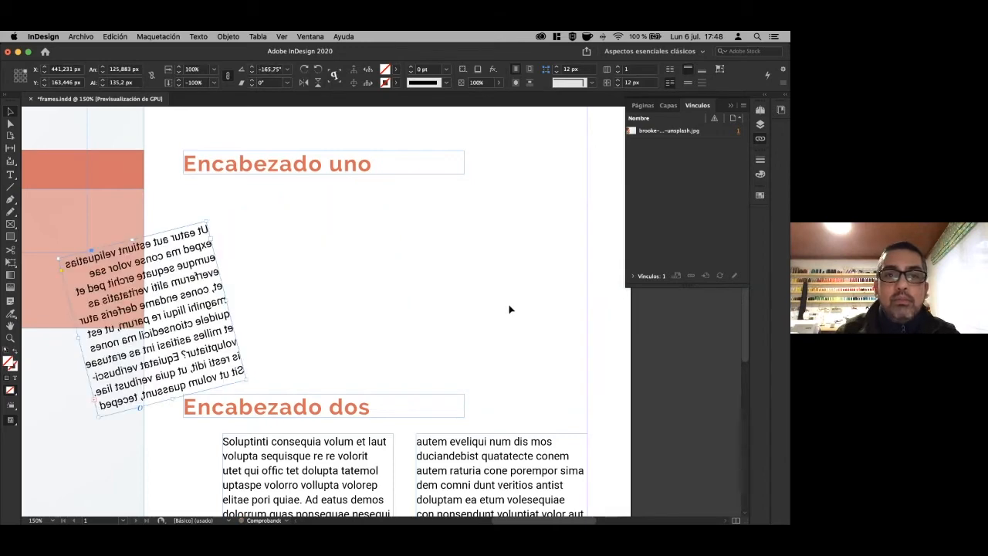
key(super+z)
key(super+z)
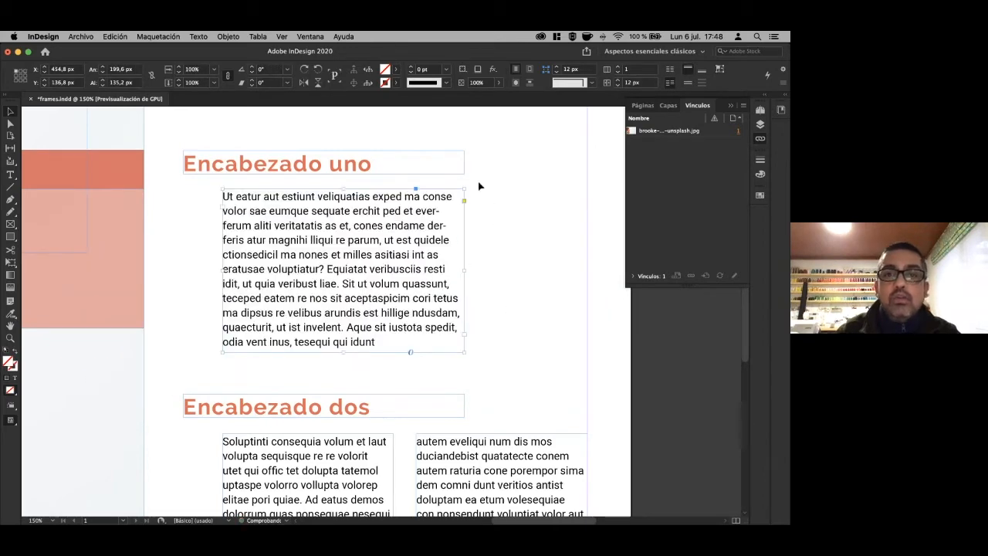
Narrow the "Encabezado uno" body frame to about 54 px and widen it back to 199.6 px.
drag(465, 272, 287, 268)
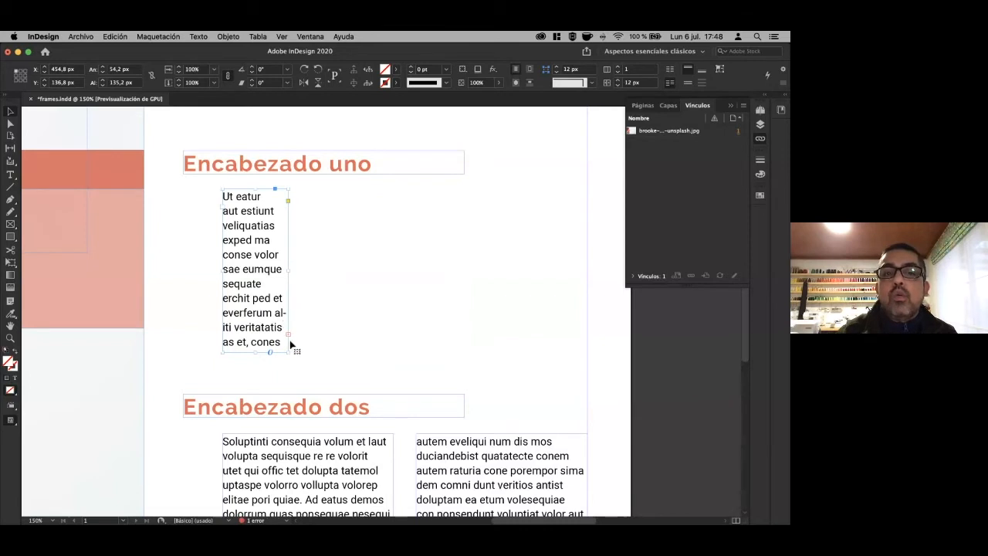
drag(289, 268, 464, 279)
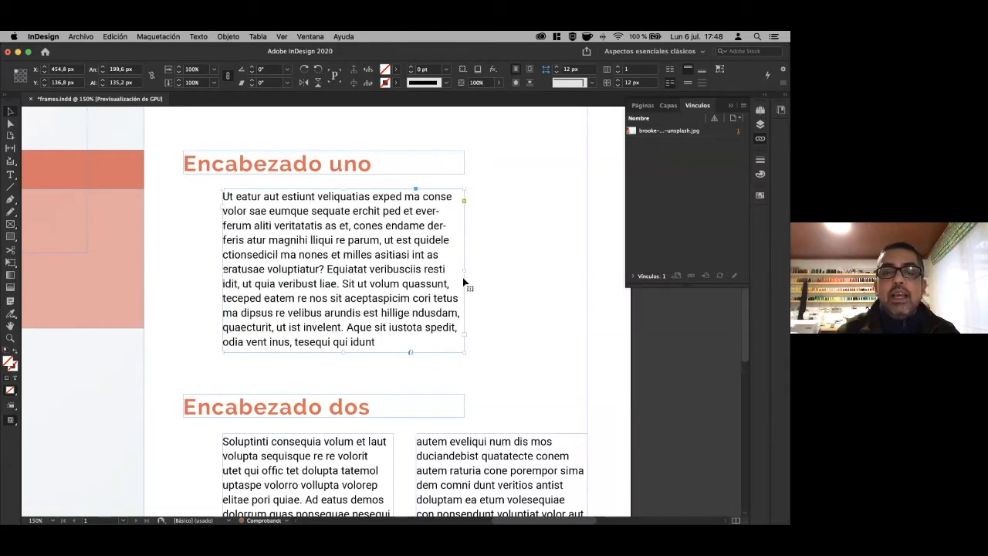
click(11, 263)
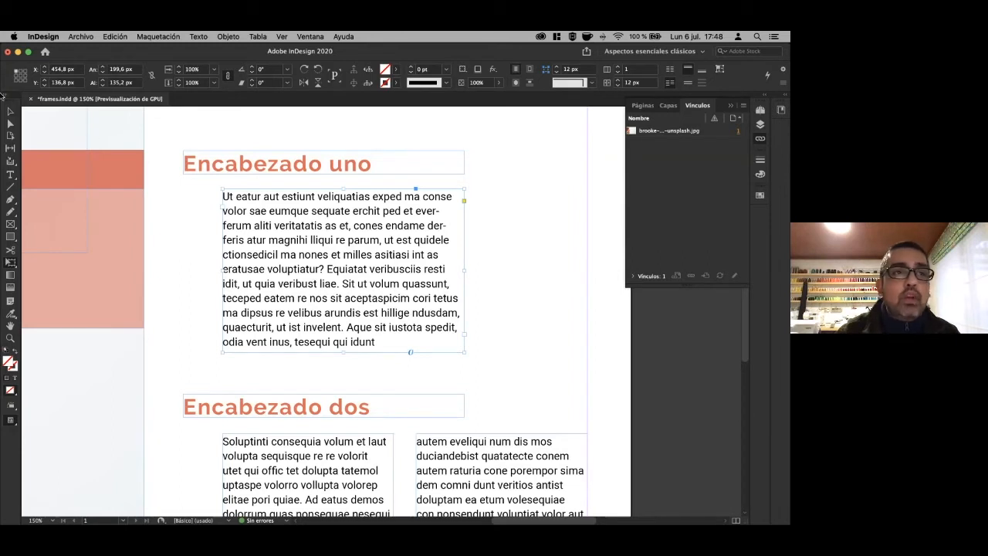
Round all four corners of the "Encabezado uno" body text frame to 20 px using live corner editing.
click(464, 201)
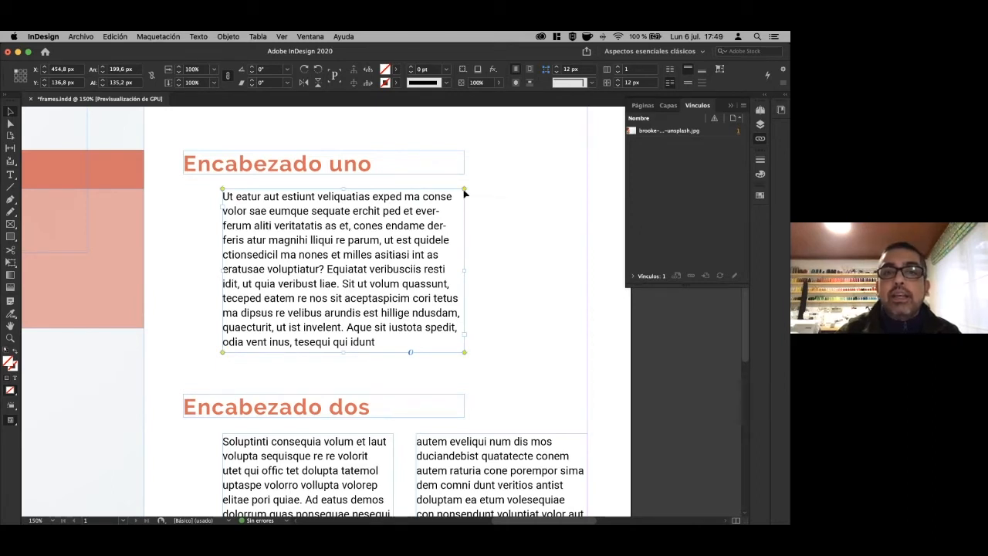
drag(466, 192, 440, 194)
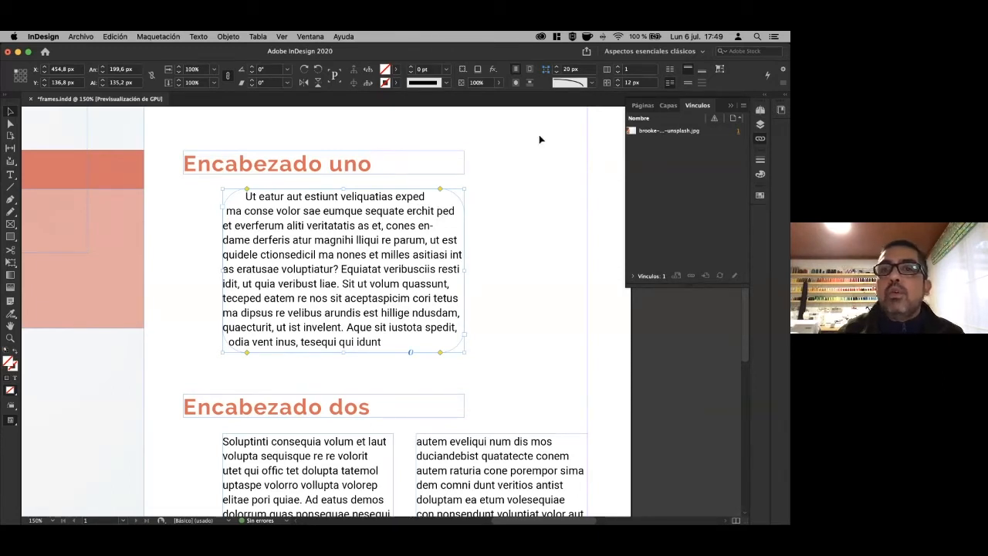
click(547, 70)
alt+click(546, 72)
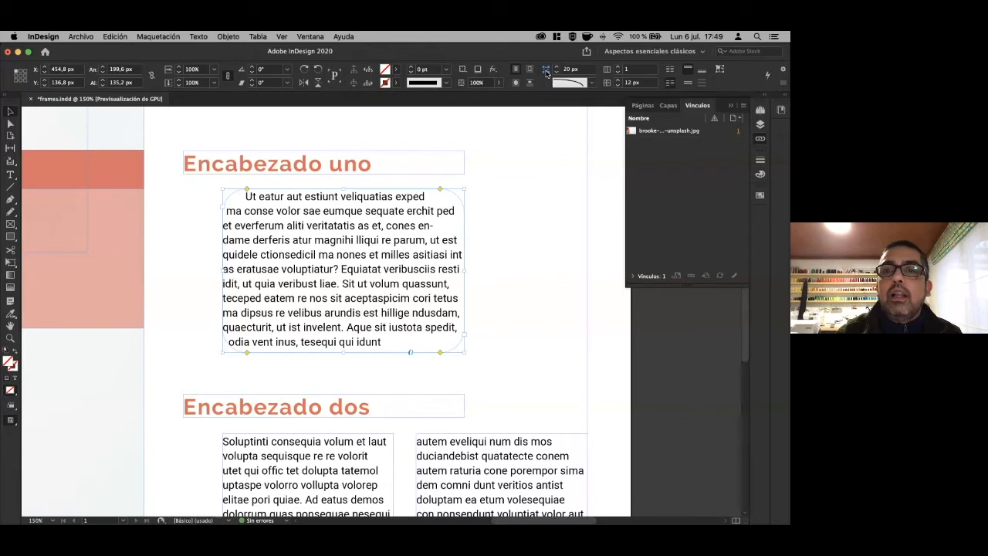
alt+click(546, 72)
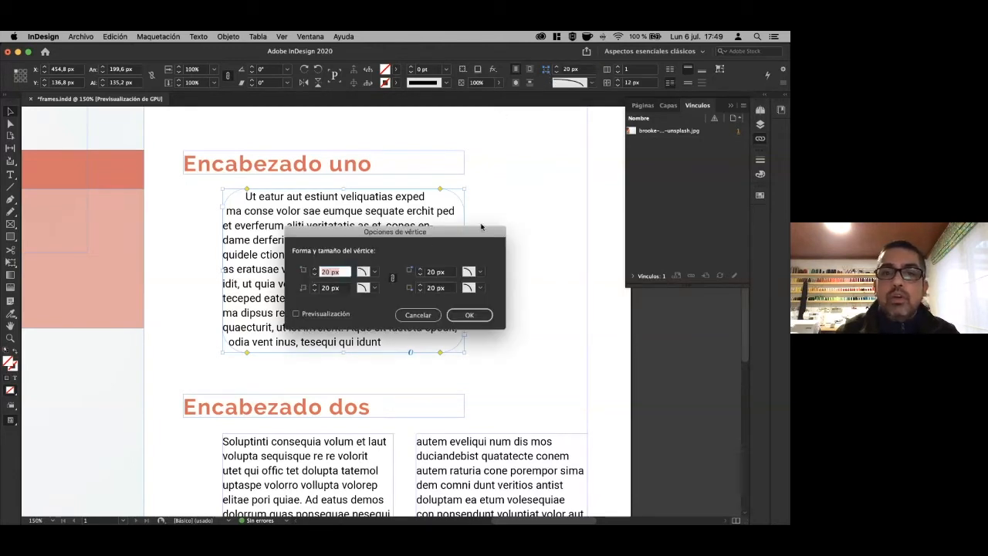
click(432, 316)
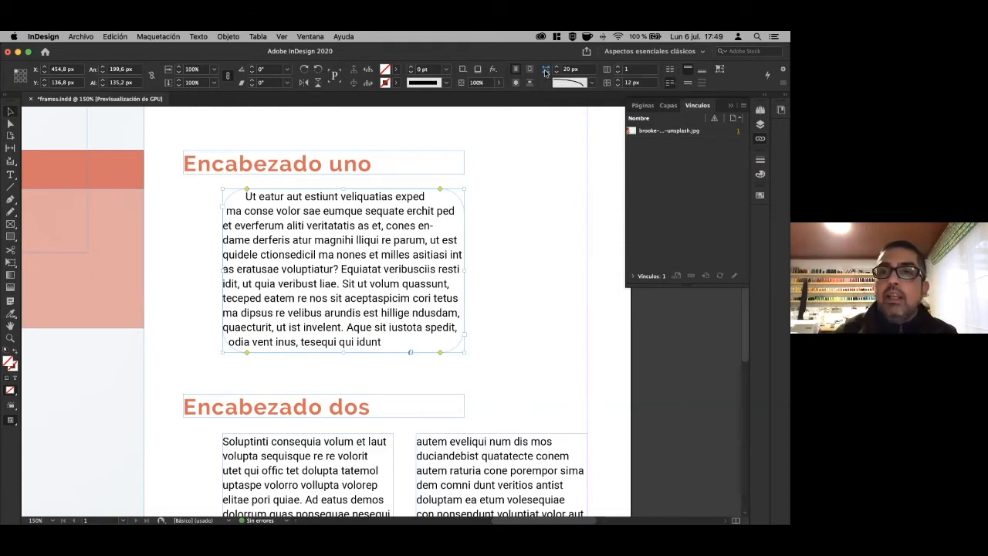
Try a 1 cm size on all four corners of the "Encabezado uno" body frame, with preview enabled.
click(545, 71)
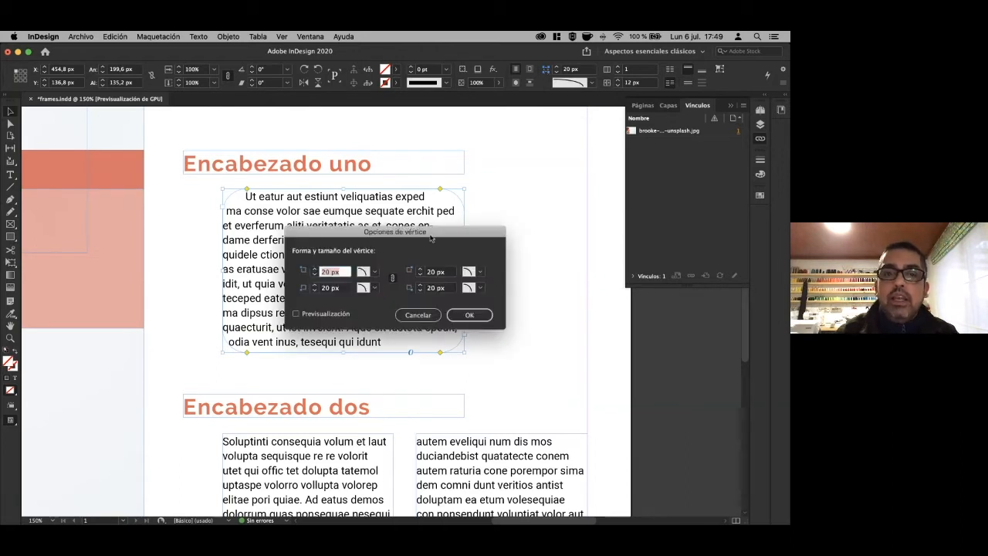
drag(418, 225, 539, 148)
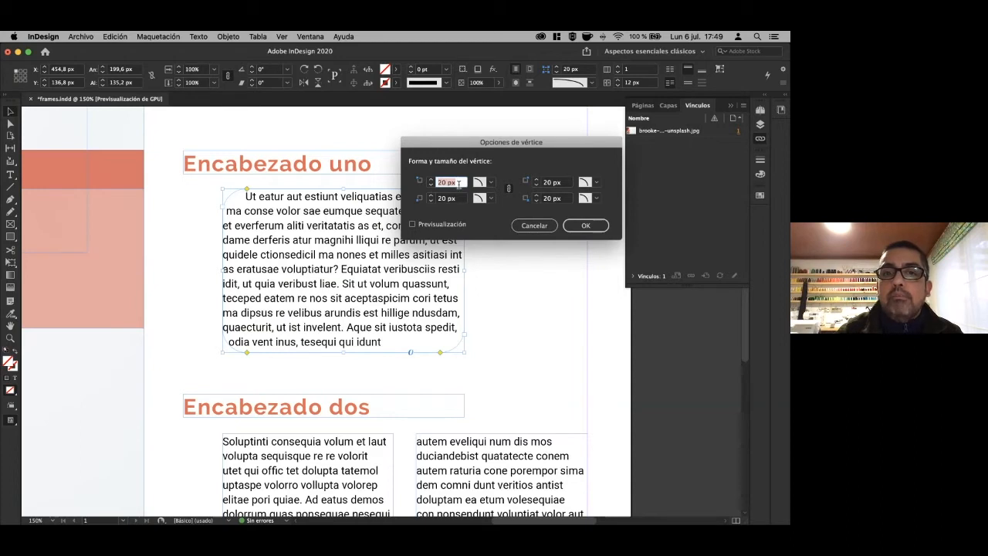
drag(490, 148, 391, 163)
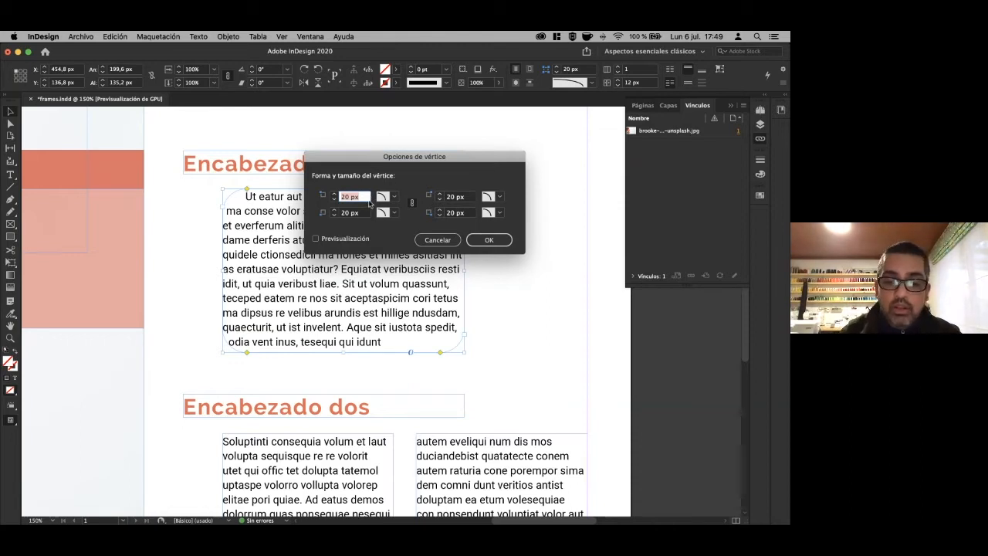
text(1 cm)
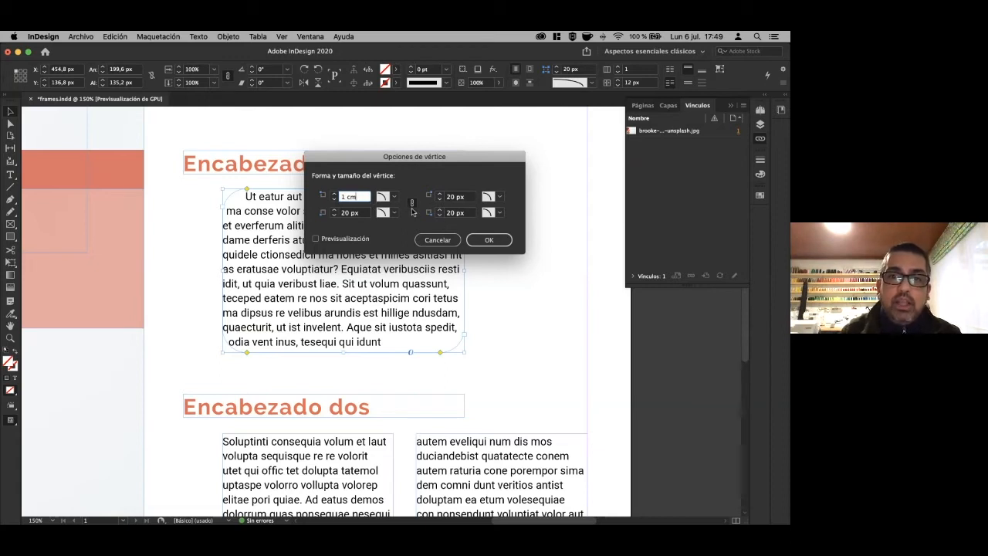
click(364, 213)
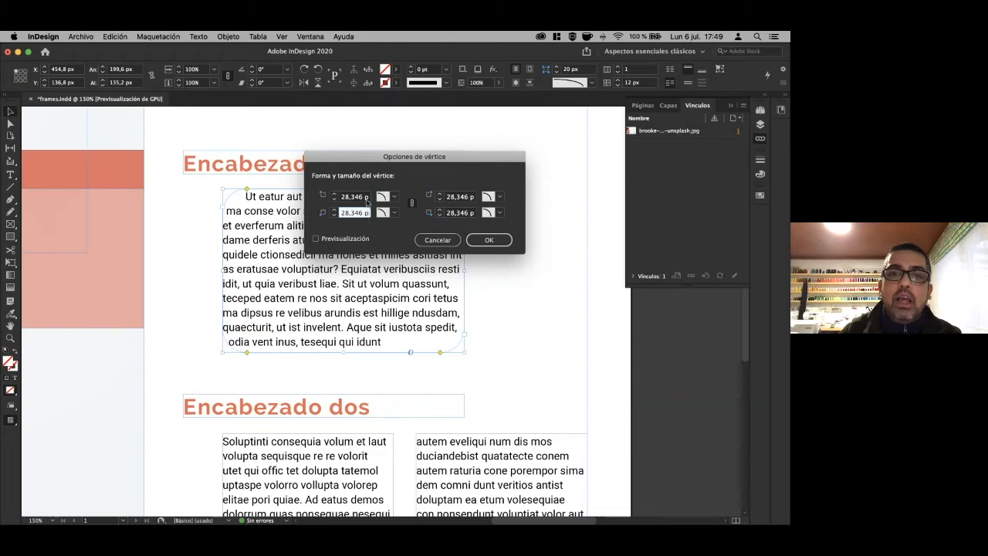
drag(377, 162, 419, 158)
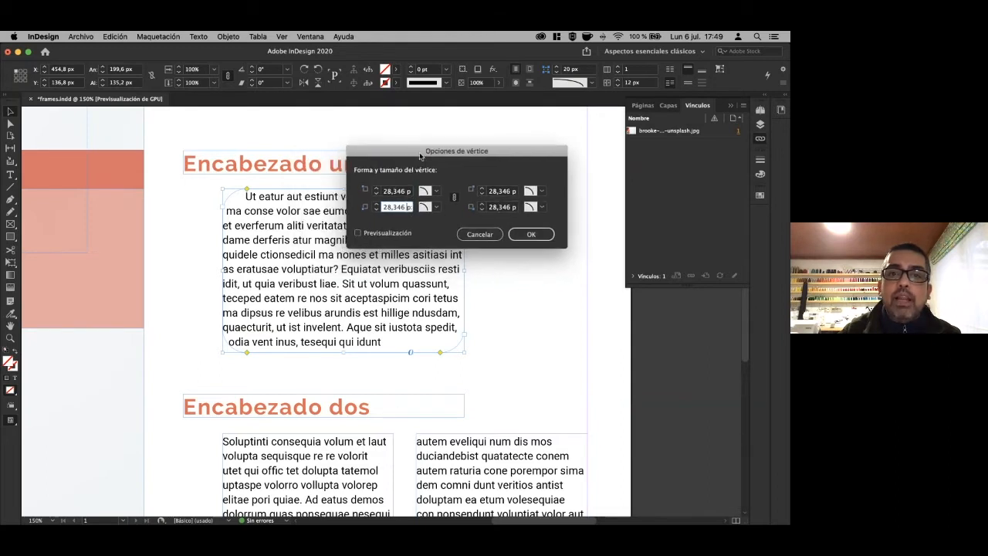
click(388, 232)
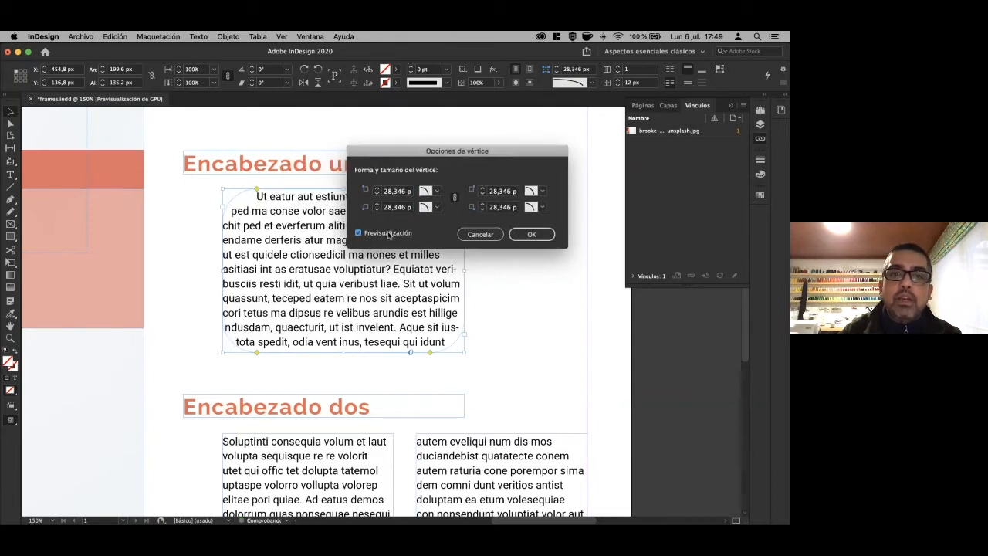
Set all four corners of the body frame to 5 mm and unlink the corner settings from one another.
triple_click(401, 193)
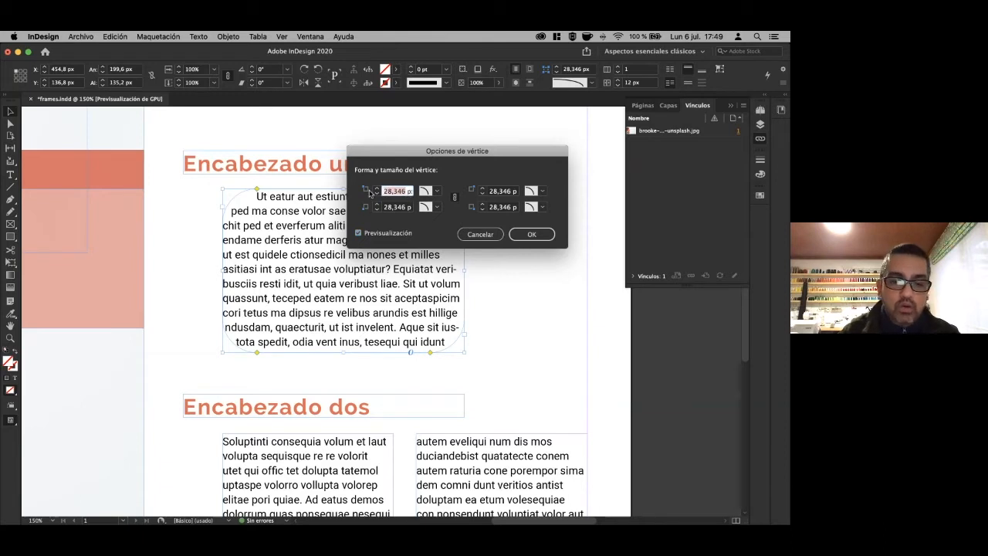
text(5)
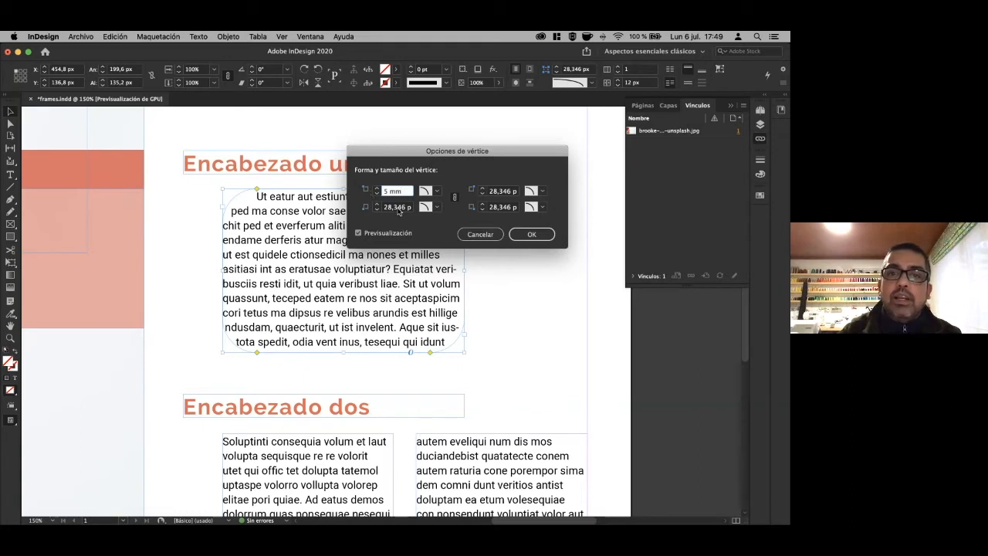
key(Tab)
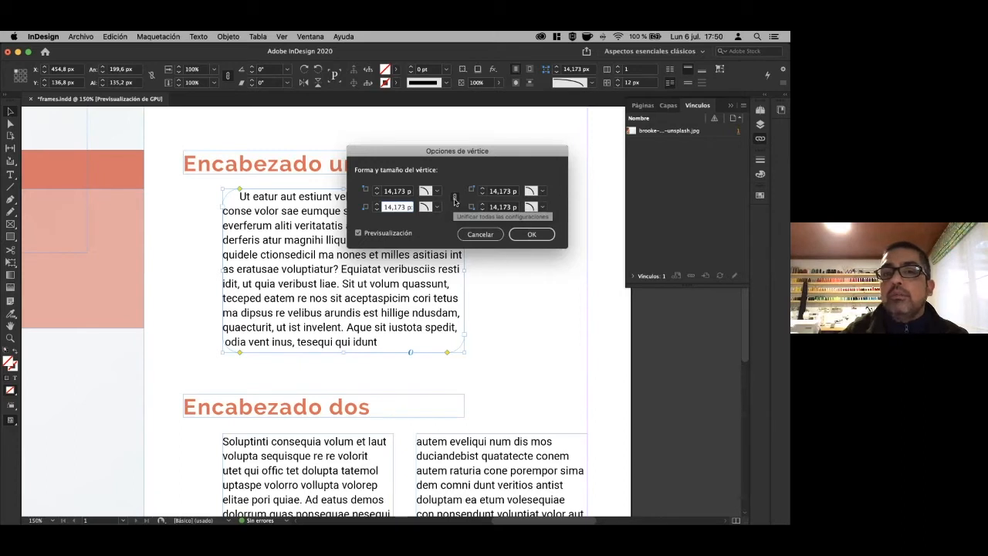
click(454, 200)
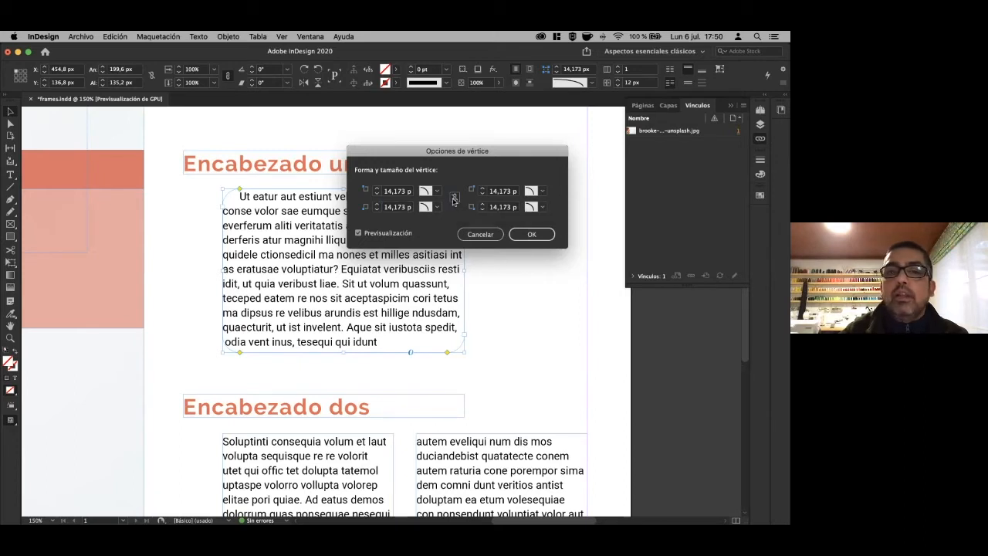
click(532, 234)
Enlarge the body frame's corner rounding to 22 px and set its top-left and bottom-right corners to 0 px.
drag(243, 193, 227, 192)
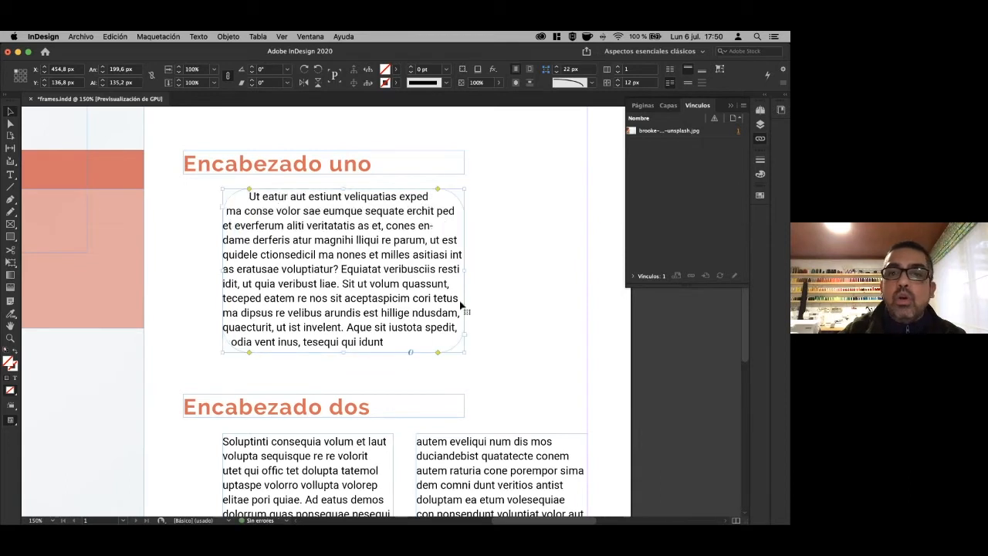
click(547, 70)
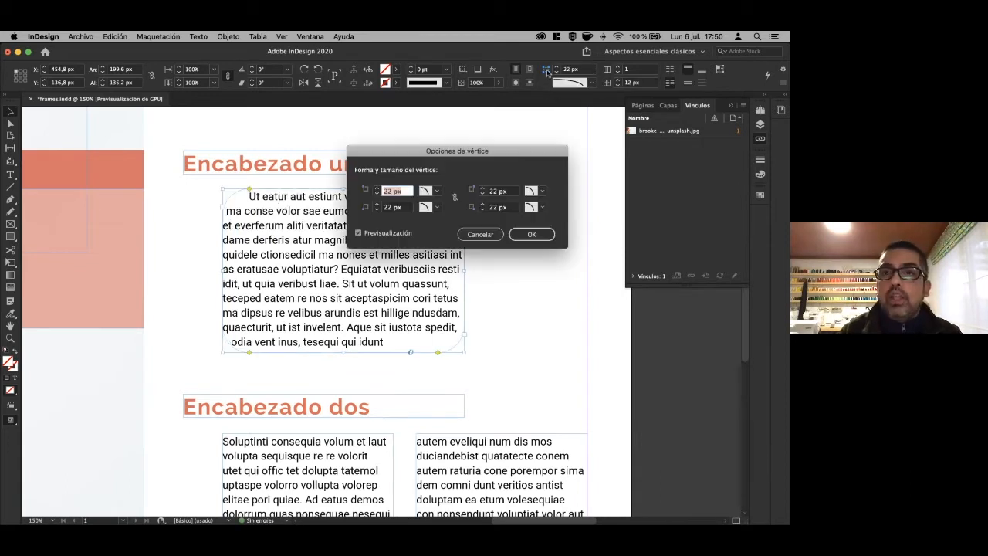
text(0)
double_click(392, 207)
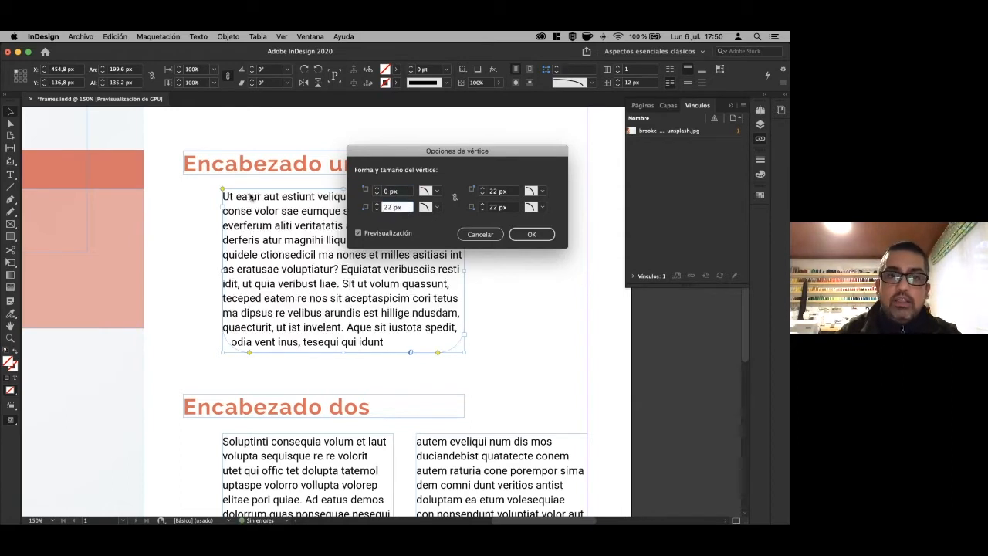
click(510, 208)
text(0)
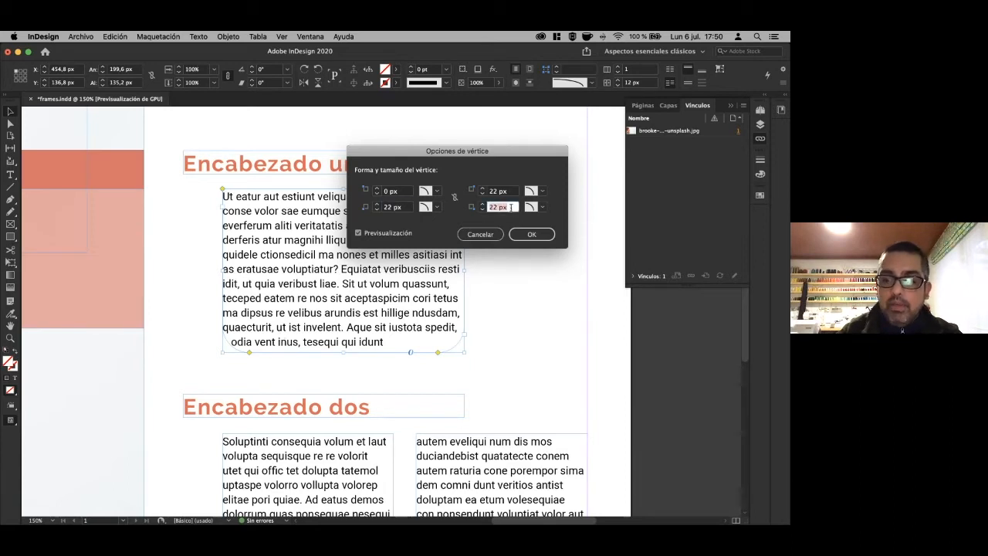
click(513, 192)
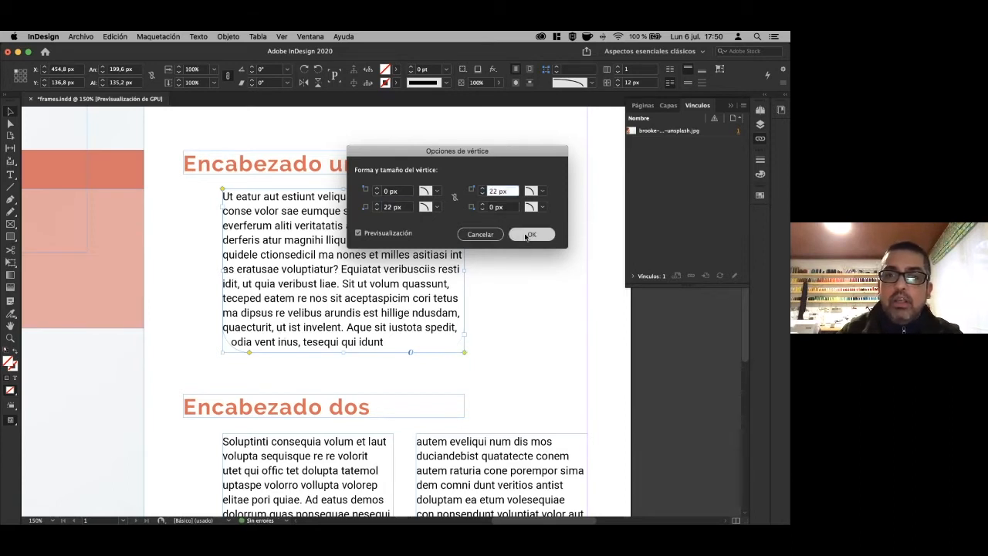
click(530, 234)
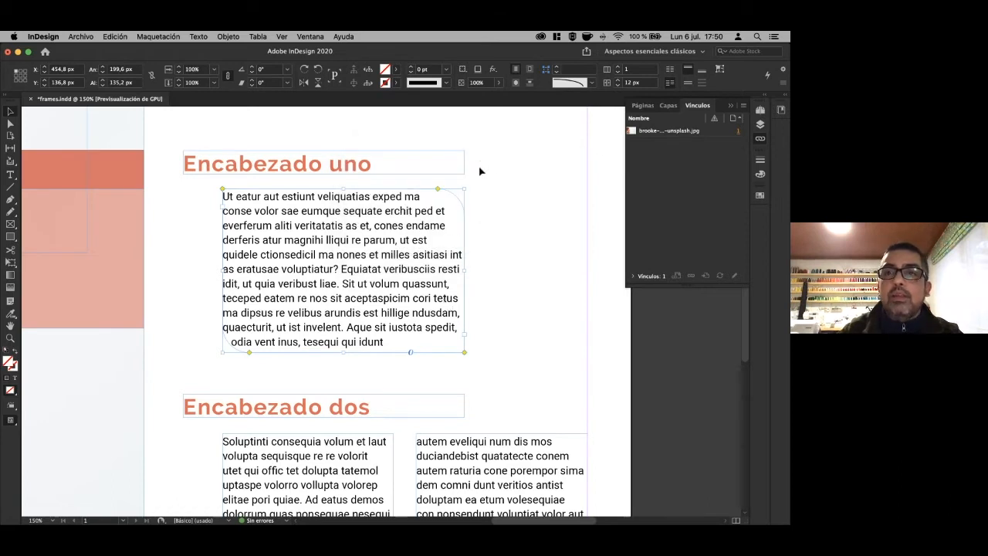
Change the body frame's top-right and bottom-left corner shape to Sofisticado.
alt+click(546, 71)
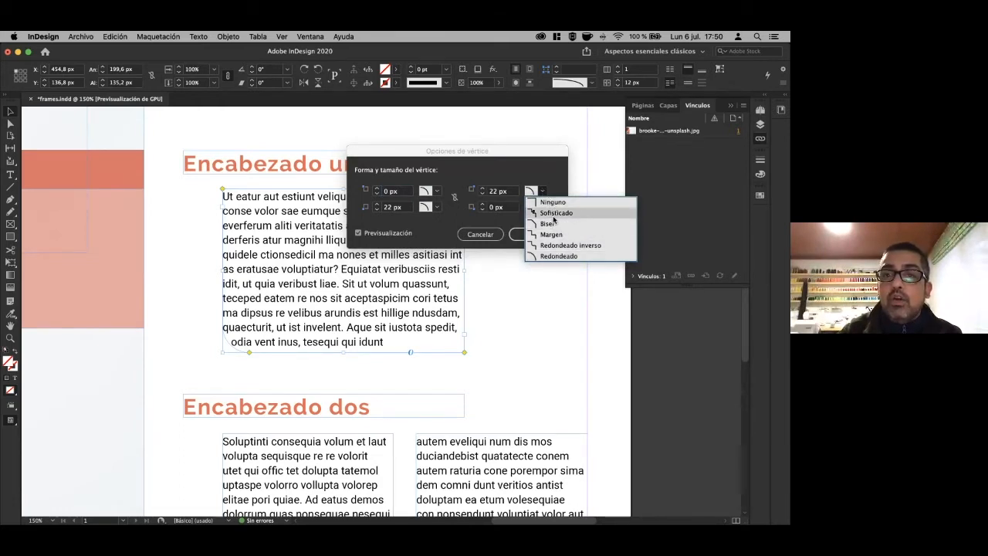
click(555, 213)
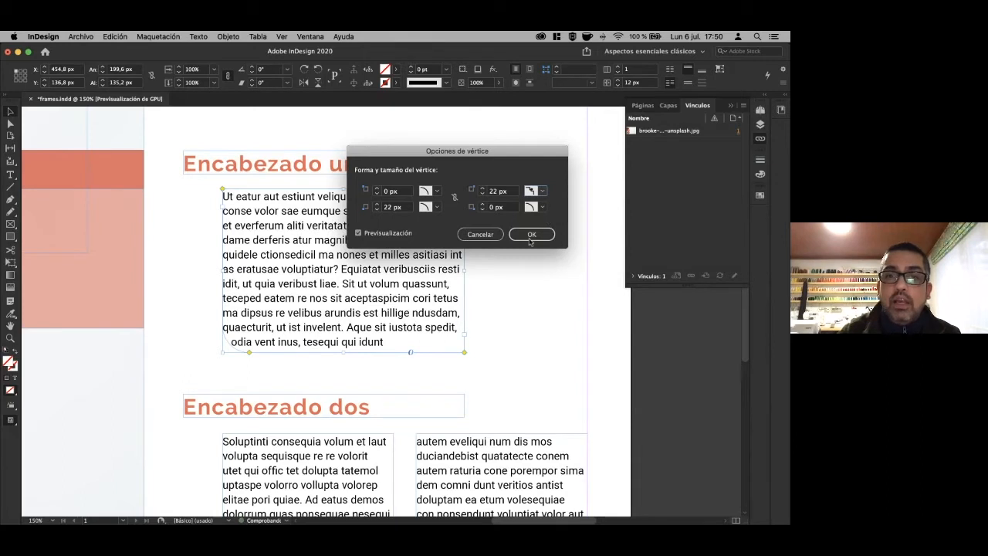
click(437, 207)
click(447, 228)
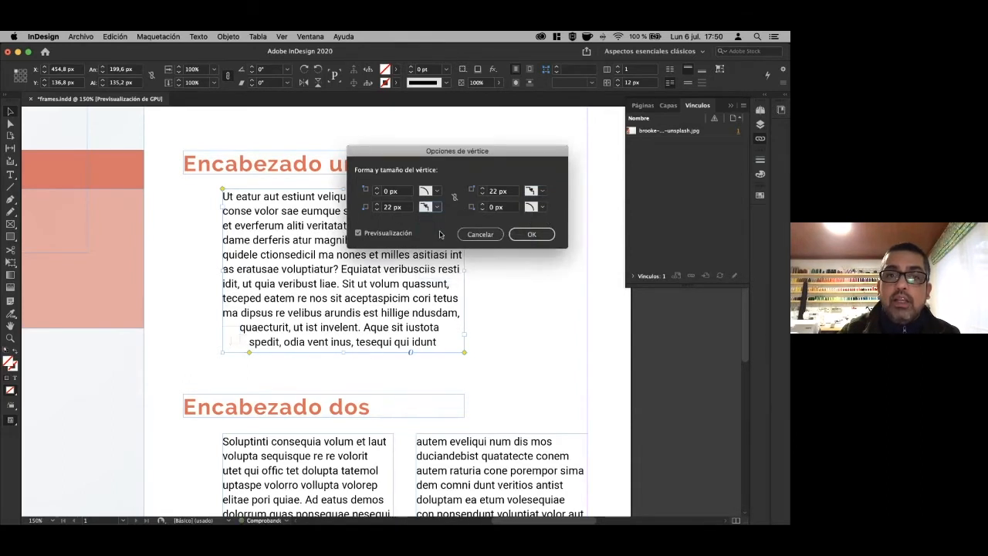
click(532, 234)
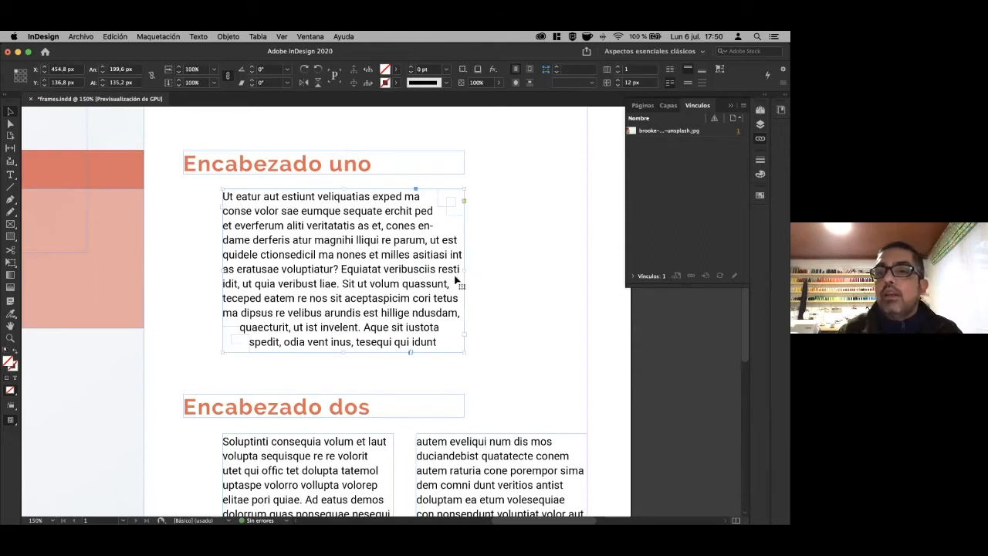
Fill the "Encabezado uno" body frame with RGB Cyan, also trying the RGB Red, RGB Green and RGB Magenta swatches.
click(760, 161)
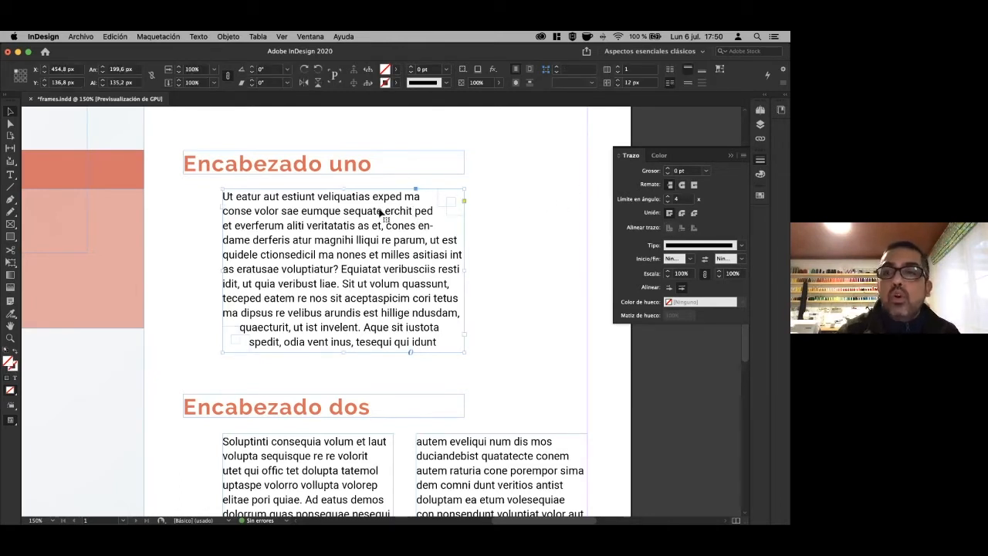
click(759, 196)
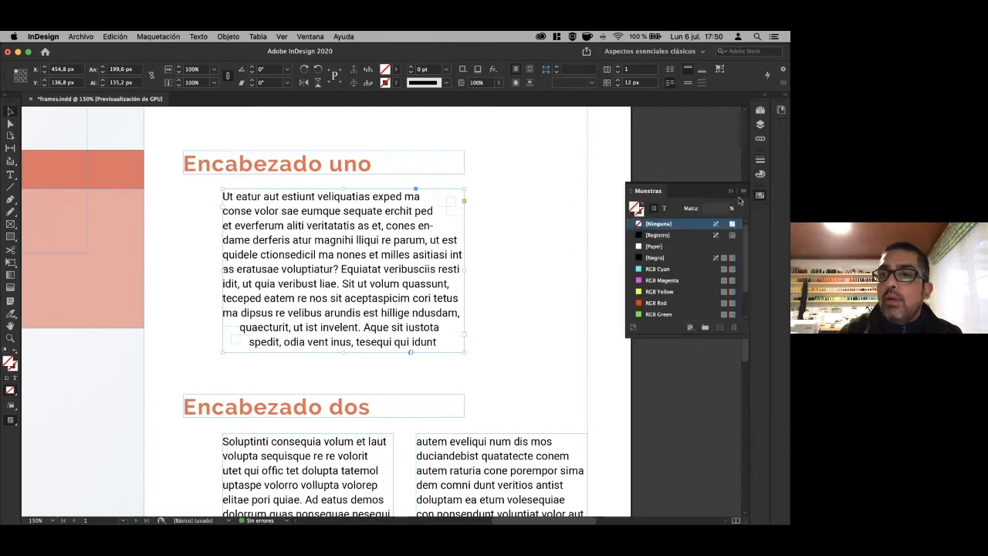
click(657, 268)
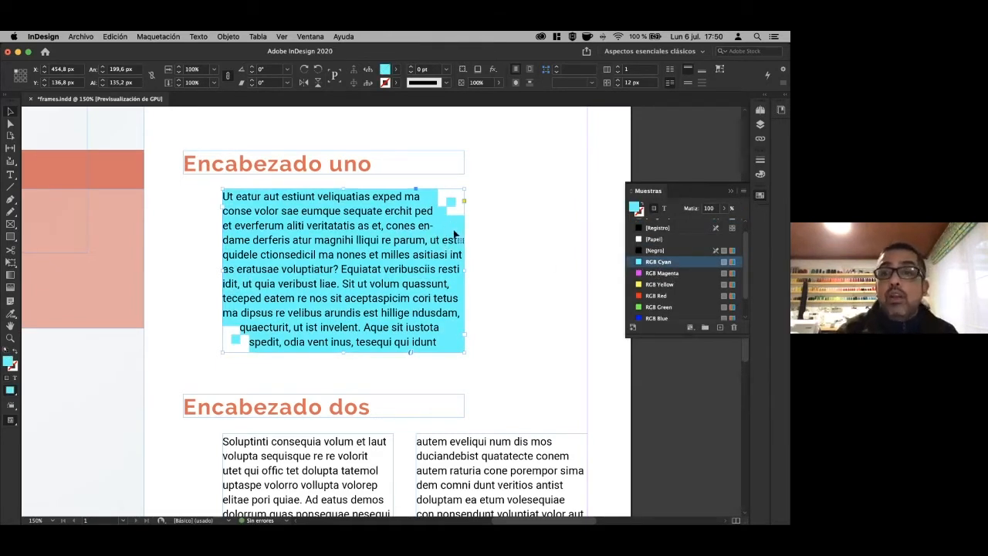
click(661, 297)
click(661, 308)
click(663, 276)
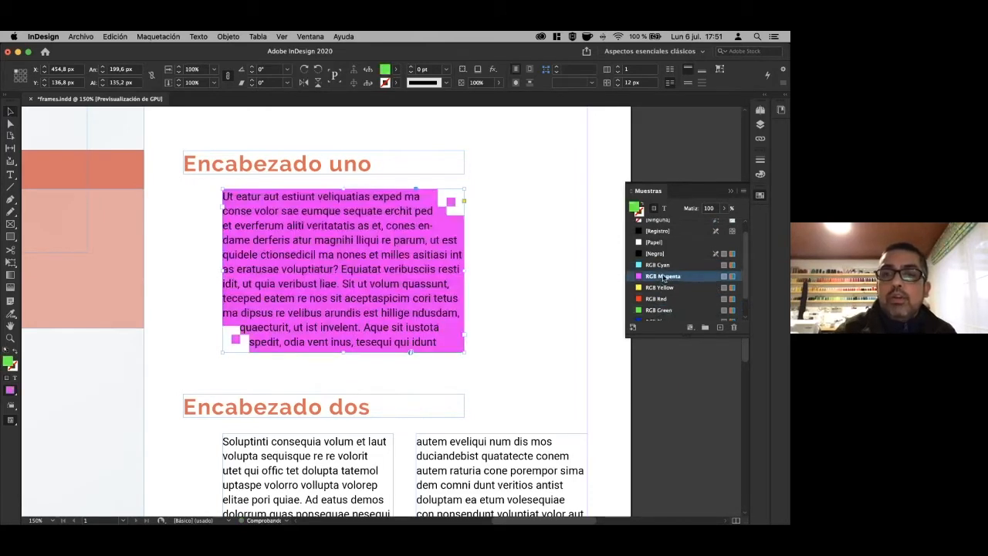
click(660, 264)
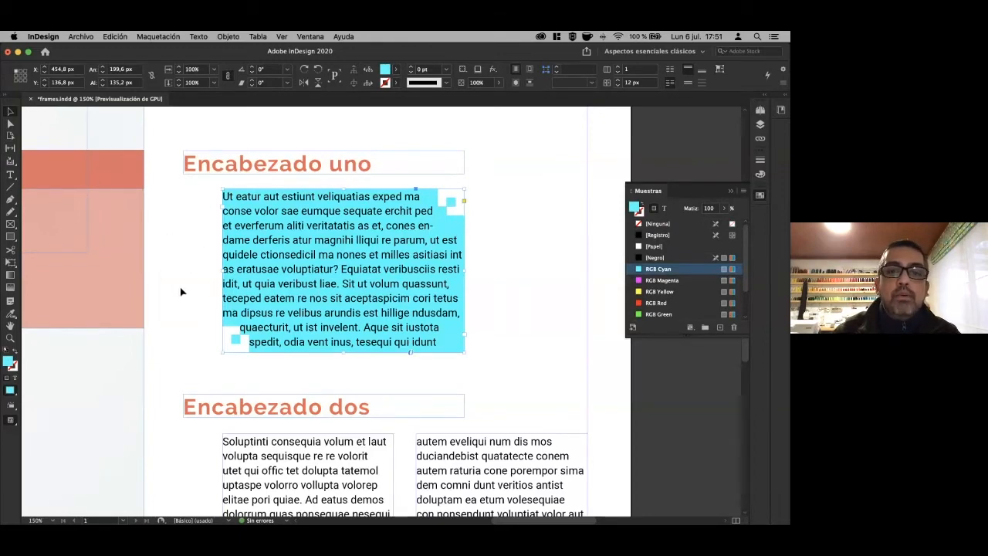
Select the upper placeholder text frame on the pasteboard beside the cover page.
scroll(185, 249, left, 10)
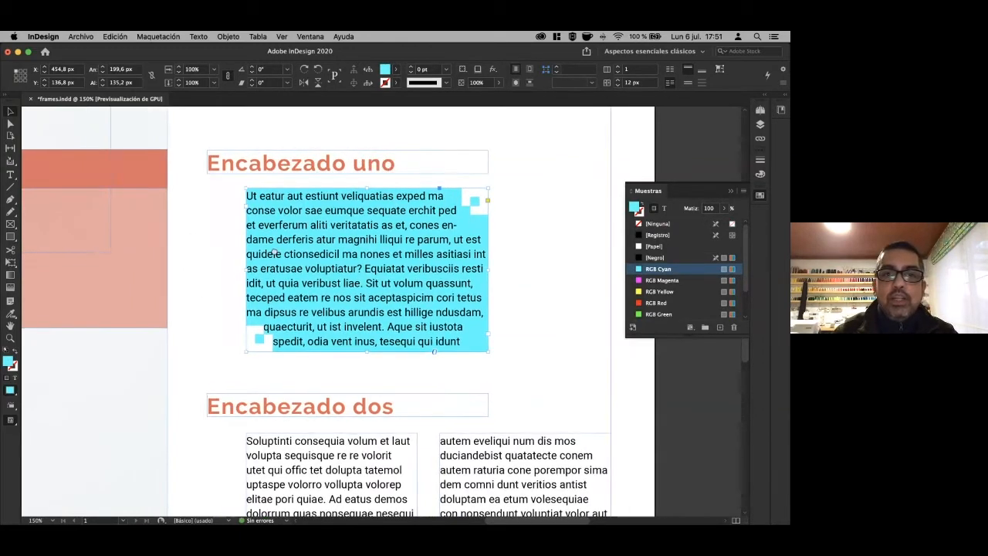
scroll(120, 244, left, 4)
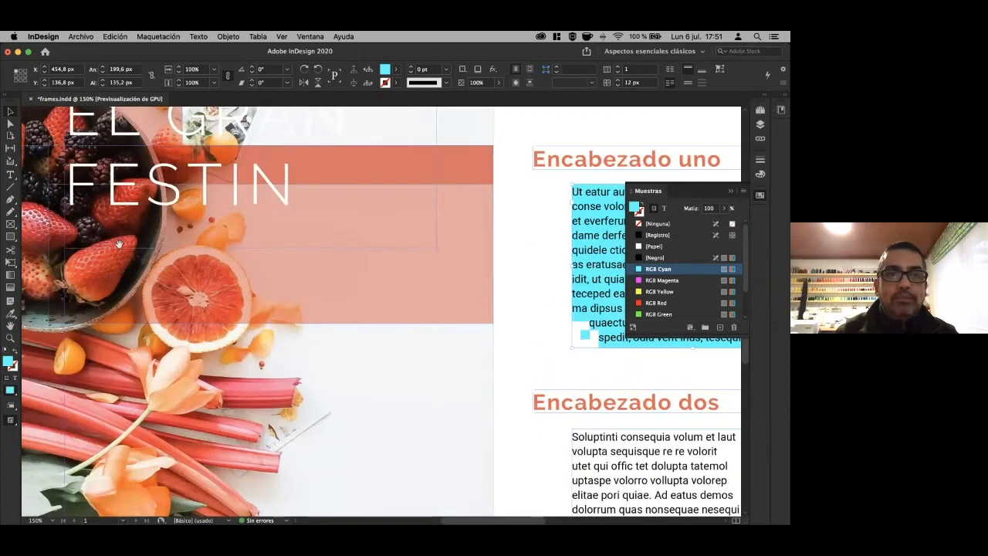
scroll(119, 244, left, 20)
click(340, 274)
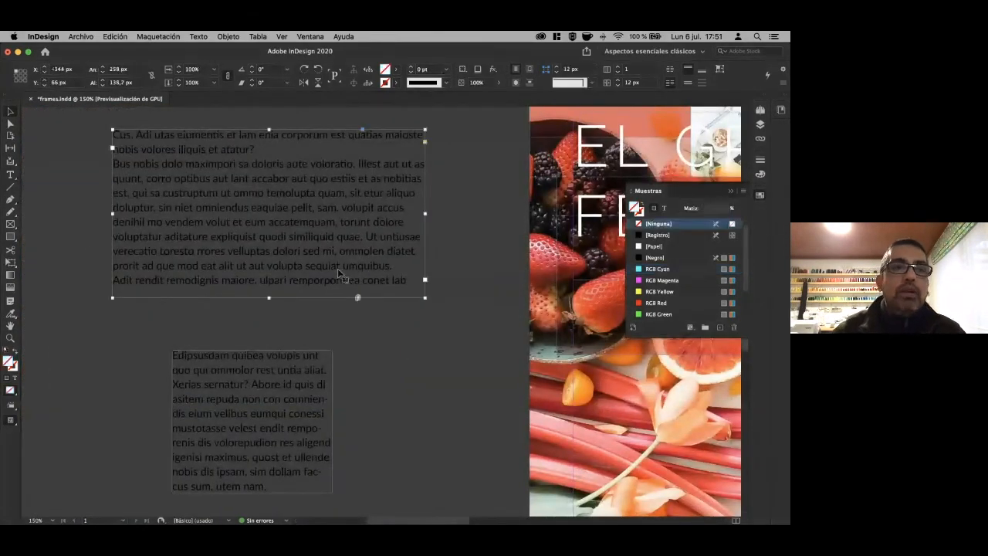
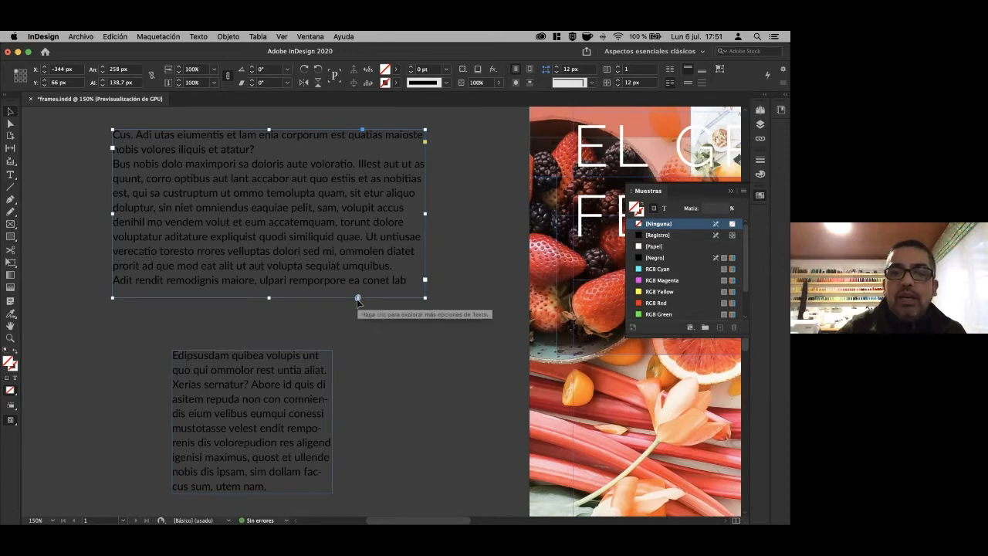
Display the extra text options offered for the upper placeholder text frame, then close them and deselect the frame.
click(358, 298)
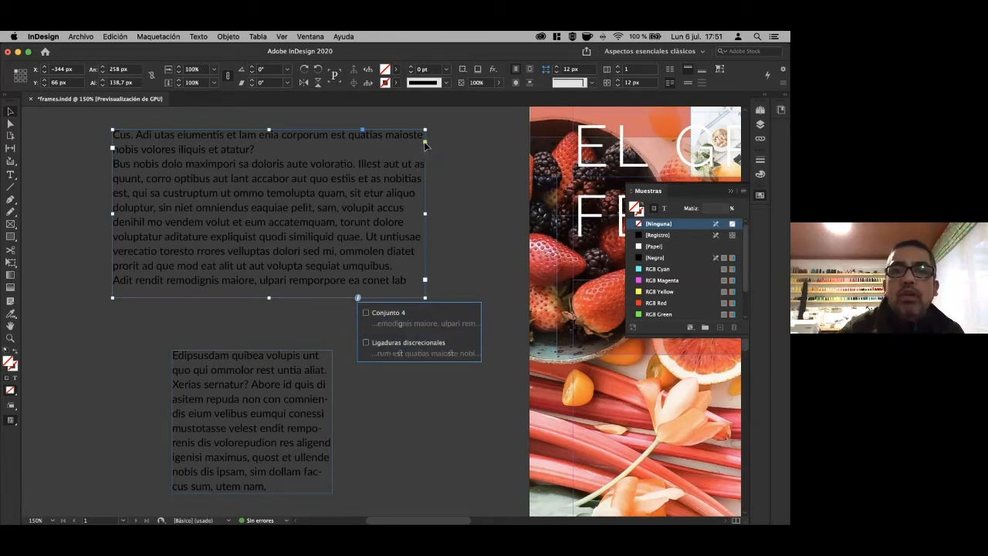
click(323, 319)
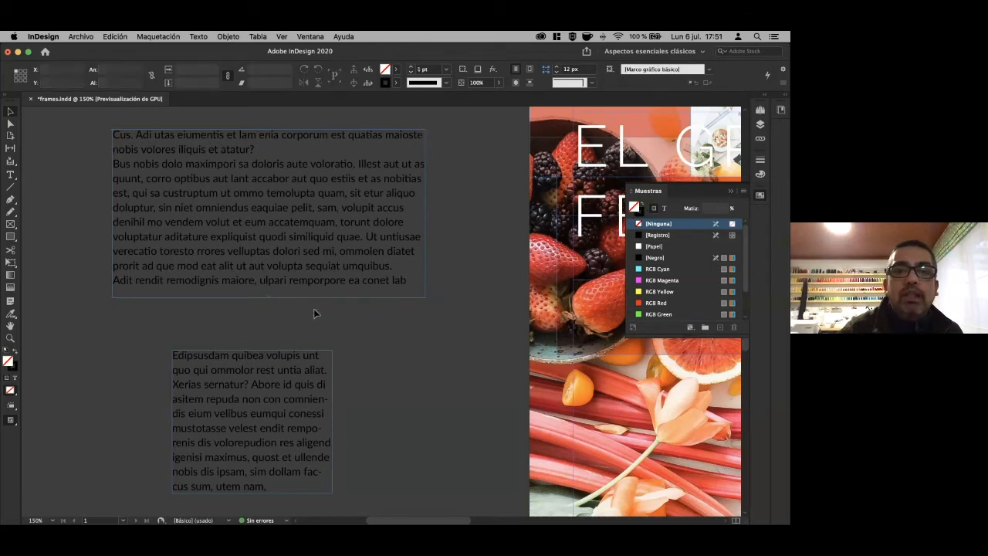
Reshape the upper text frame by moving its top-right anchor point to about X -240, Y 77 px and its bottom-left one to about X -277, Y 239 px.
click(313, 247)
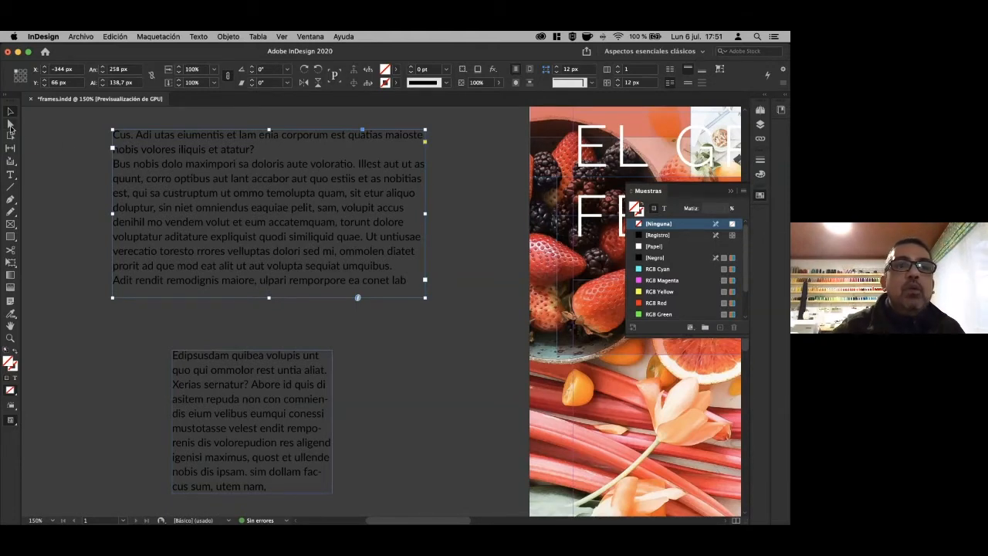
click(10, 126)
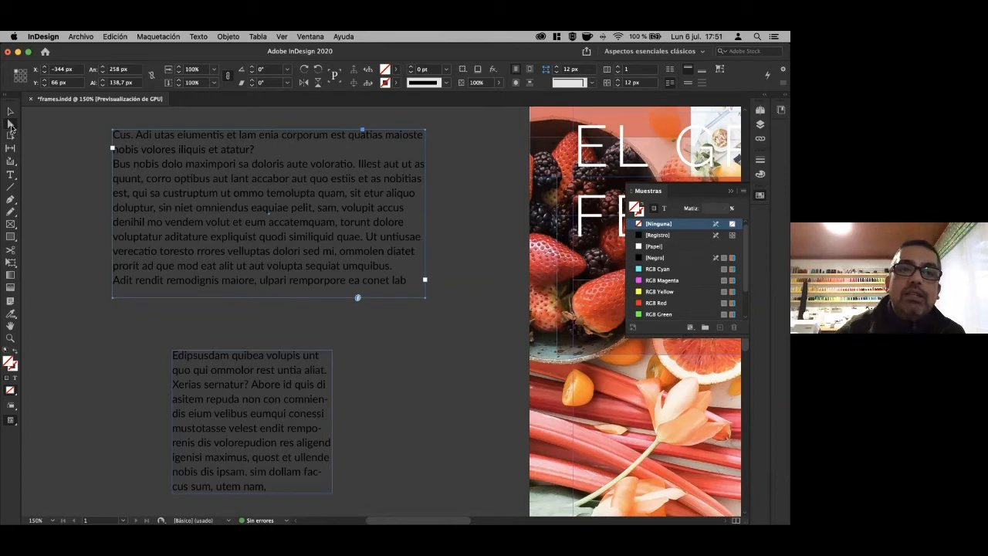
click(425, 131)
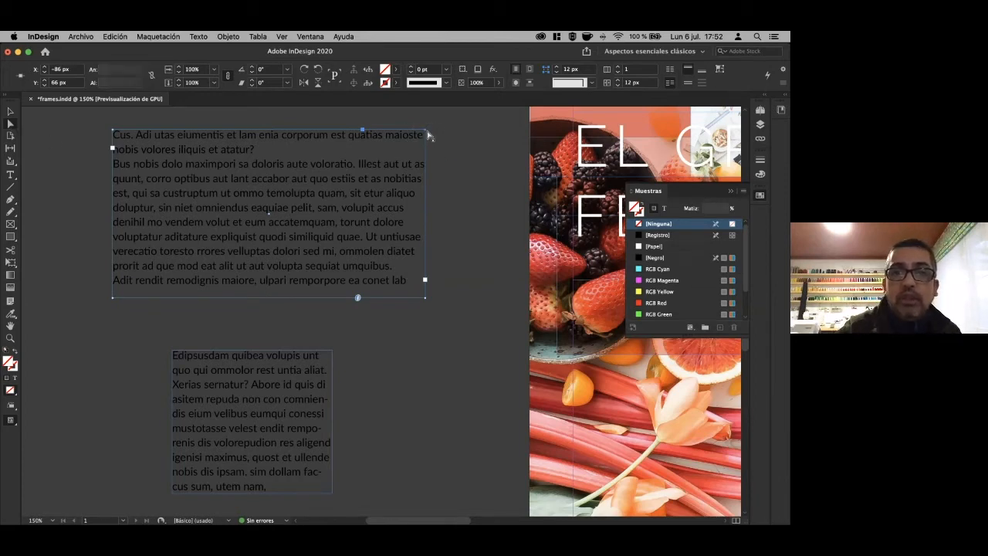
drag(427, 135, 239, 142)
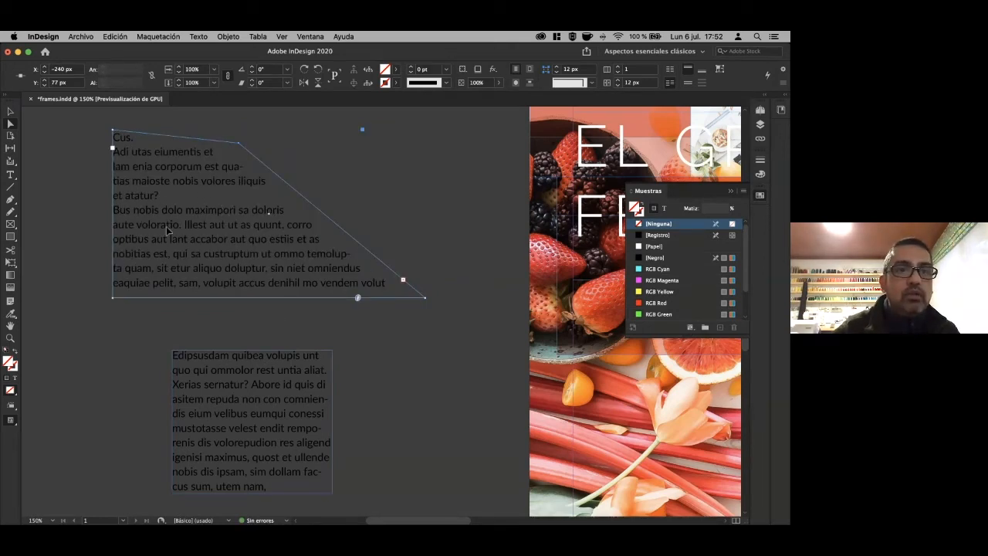
drag(114, 298, 194, 344)
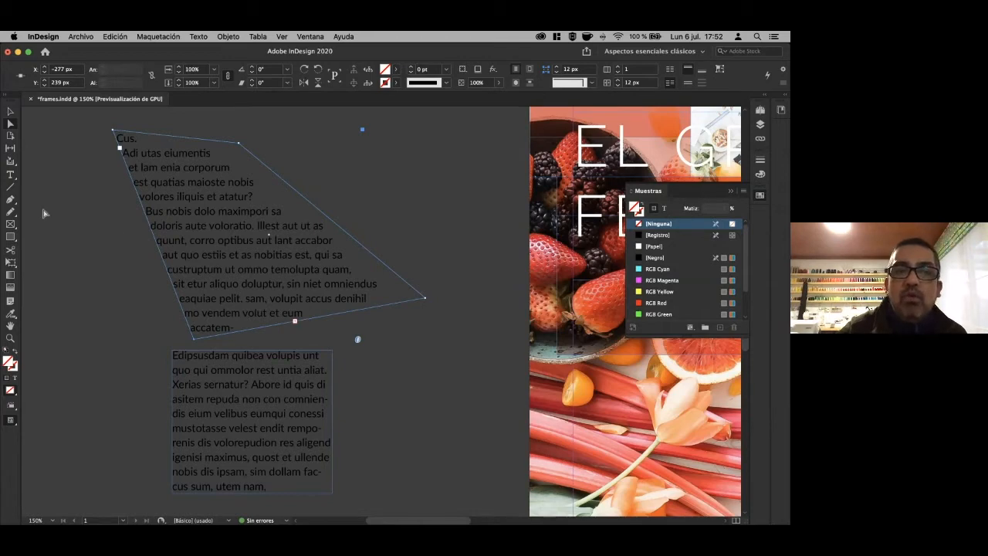
Draw a closed, irregular curved shape with the Pen tool on the pasteboard above the reshaped text frame.
click(10, 199)
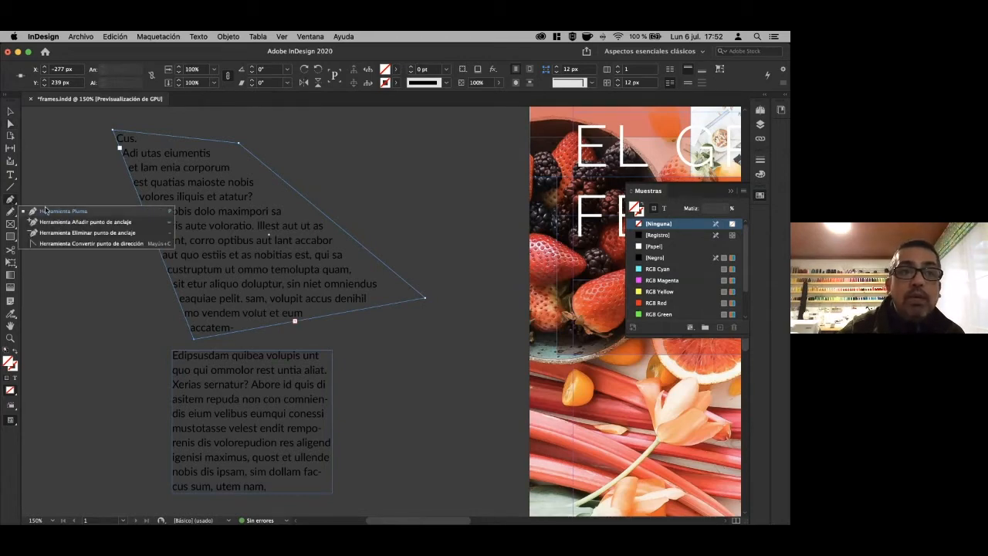
click(57, 213)
drag(397, 214, 224, 335)
drag(166, 209, 338, 383)
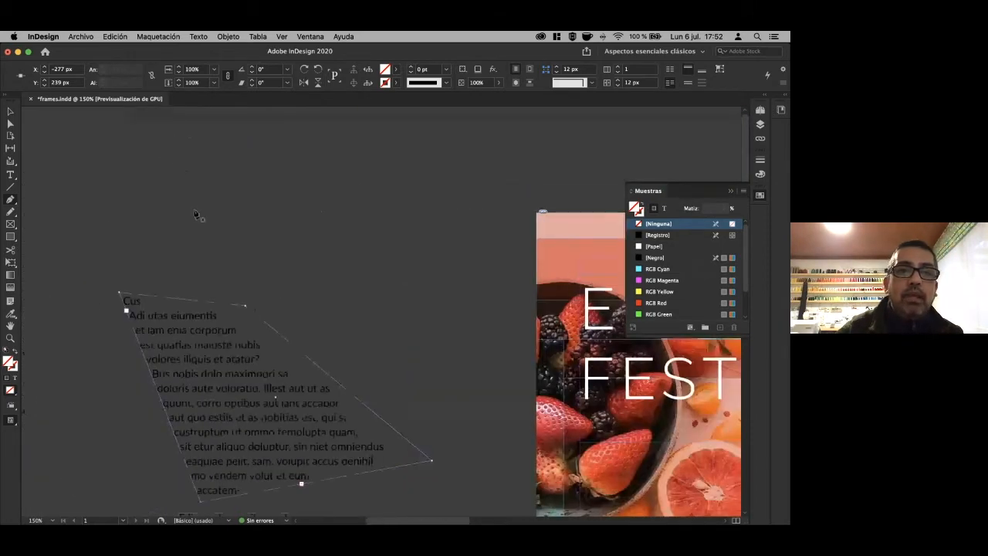
click(129, 171)
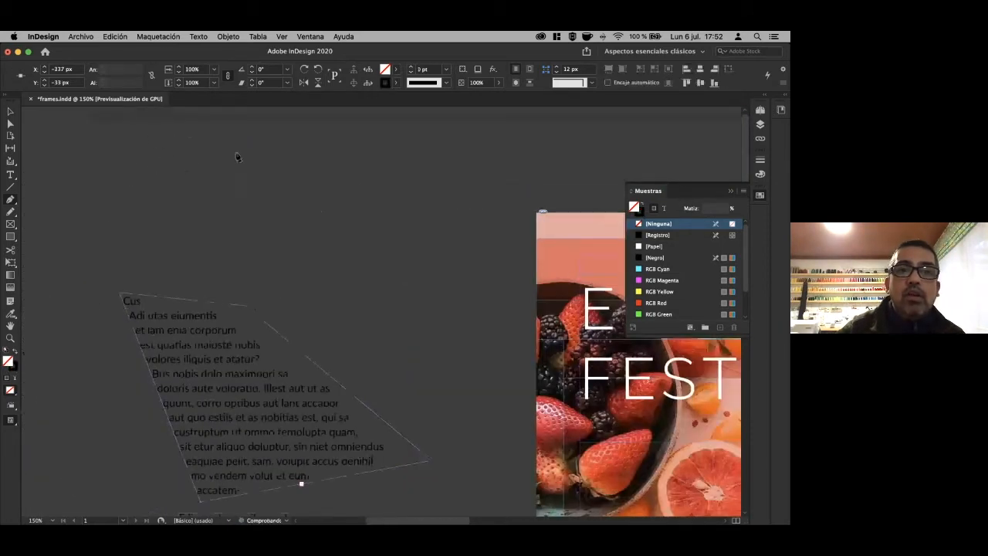
drag(249, 152, 262, 166)
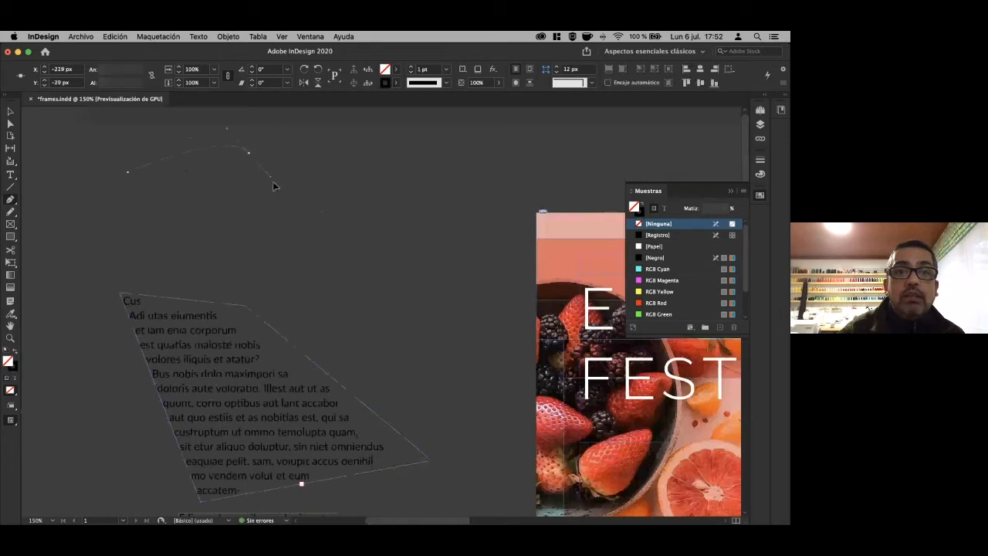
drag(274, 205, 274, 206)
drag(347, 199, 374, 185)
drag(447, 260, 416, 316)
drag(299, 309, 257, 288)
drag(188, 244, 138, 257)
drag(127, 173, 97, 226)
Convert the curved pen shape into a text frame, fill it with placeholder text and deselect it.
key(t)
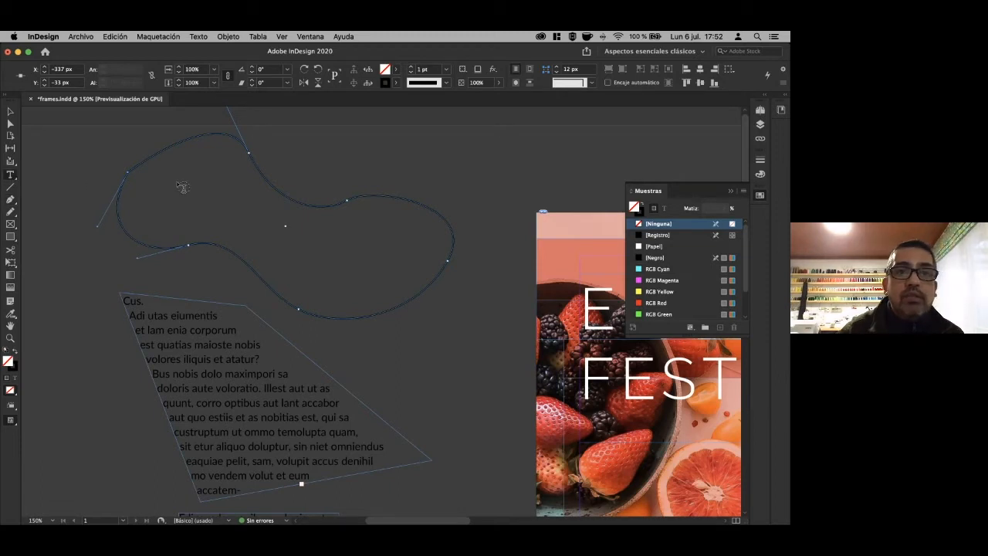
click(181, 177)
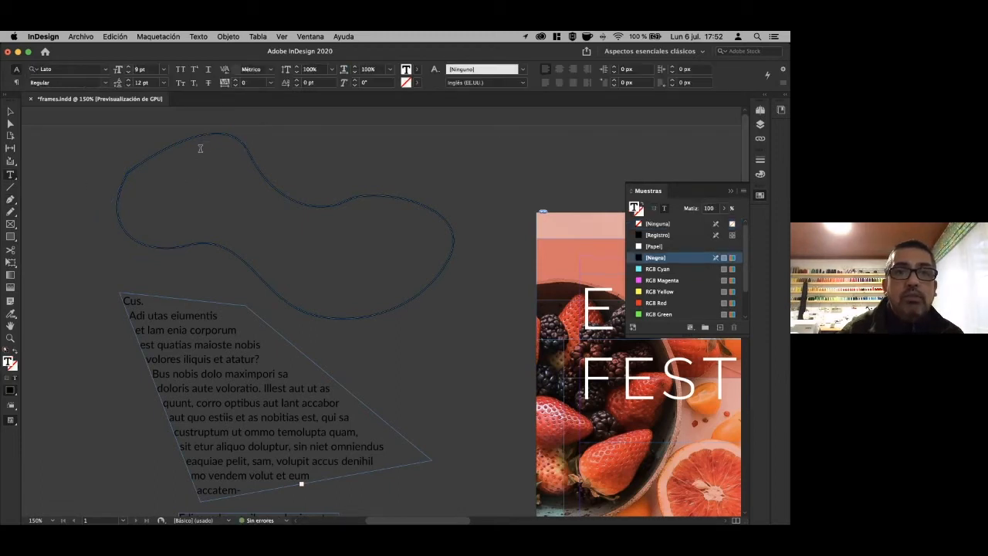
right_click(203, 151)
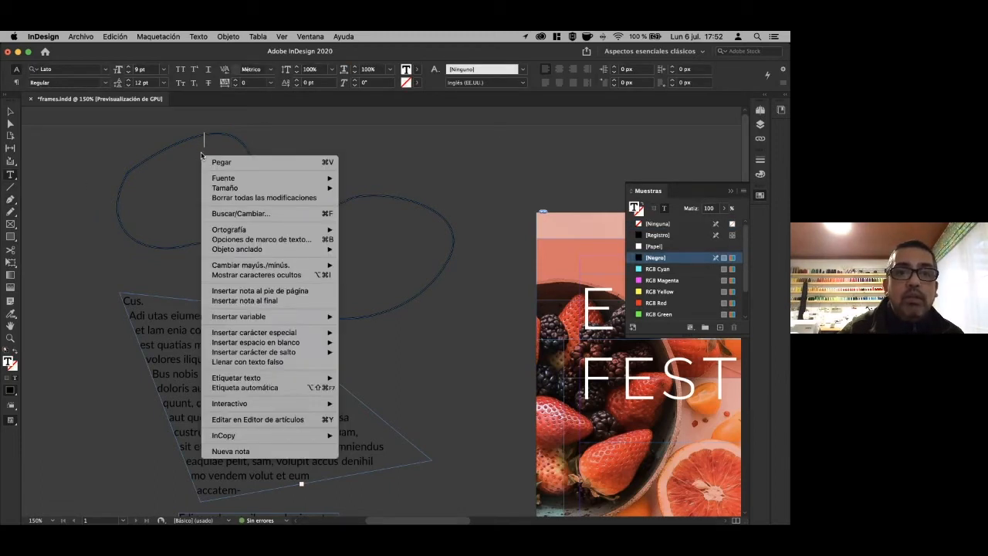
click(241, 363)
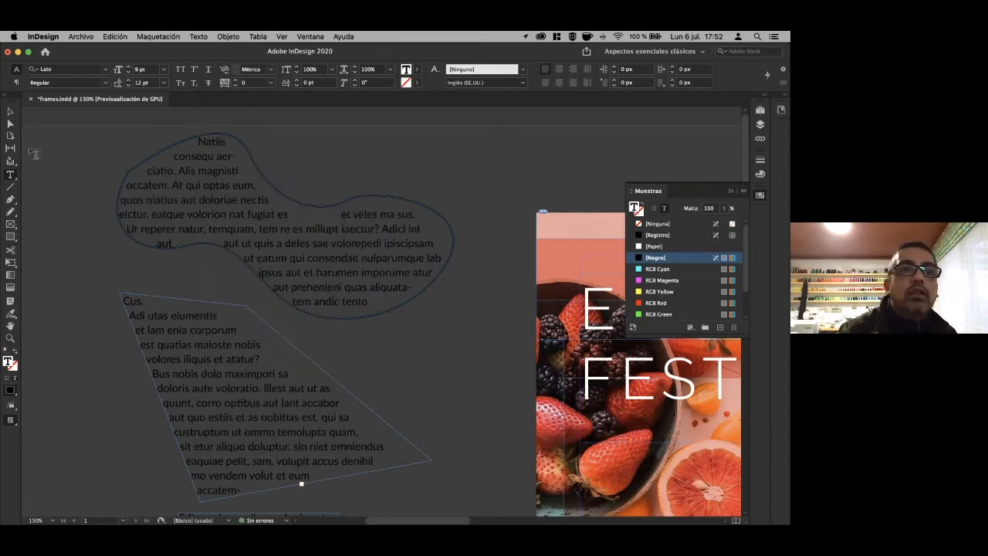
click(10, 111)
click(56, 188)
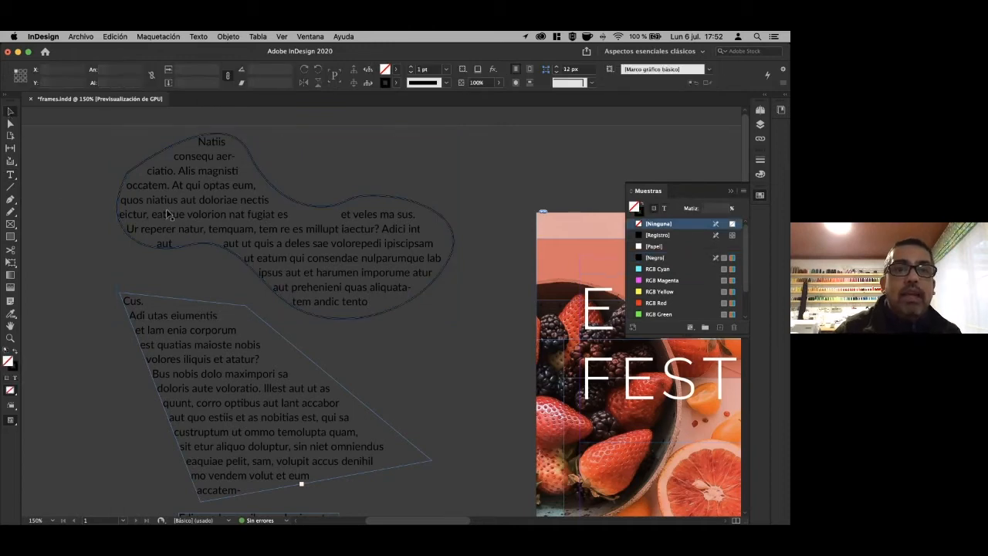
Draw a circle about 101 px in diameter with the Ellipse tool on the empty pasteboard beside the text frames.
drag(371, 335, 484, 248)
drag(197, 233, 332, 238)
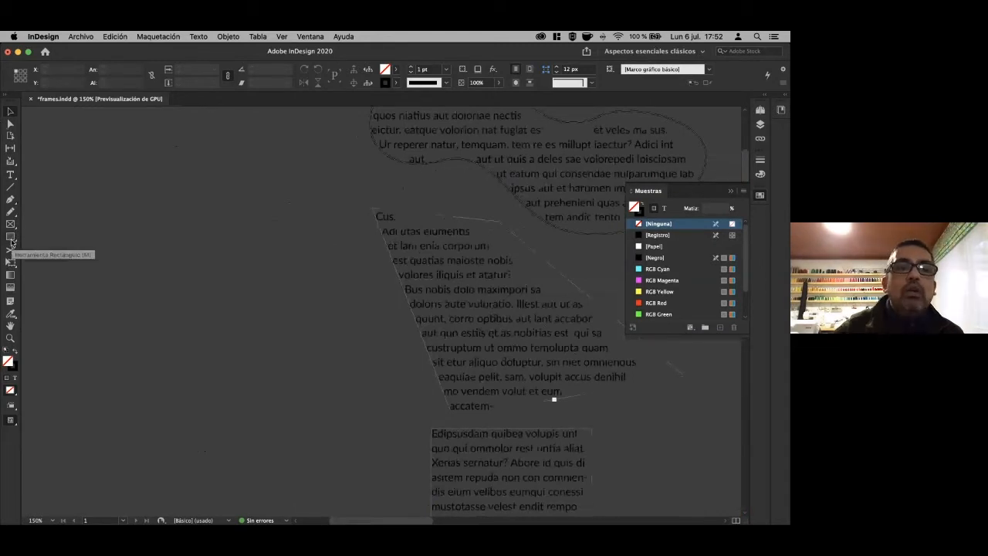
click(11, 239)
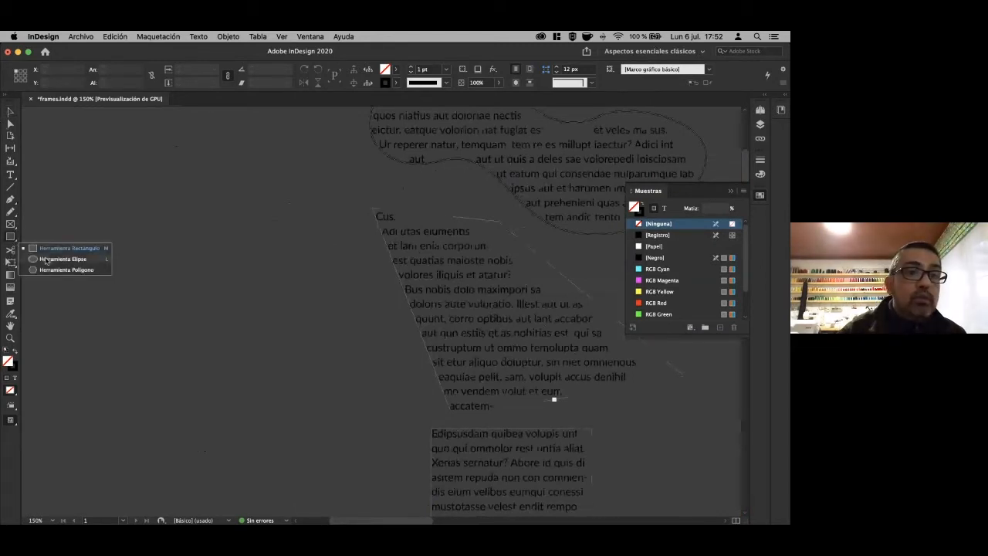
click(63, 259)
drag(140, 163, 248, 277)
Draw a hexagon slightly wider than the circle directly below it with the Polygon tool.
click(11, 238)
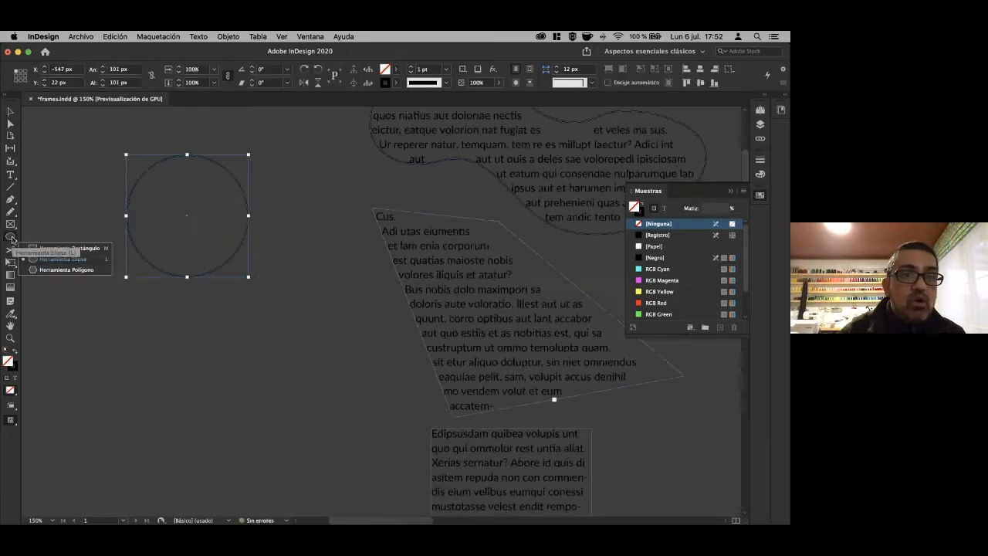
click(64, 270)
drag(123, 300, 255, 415)
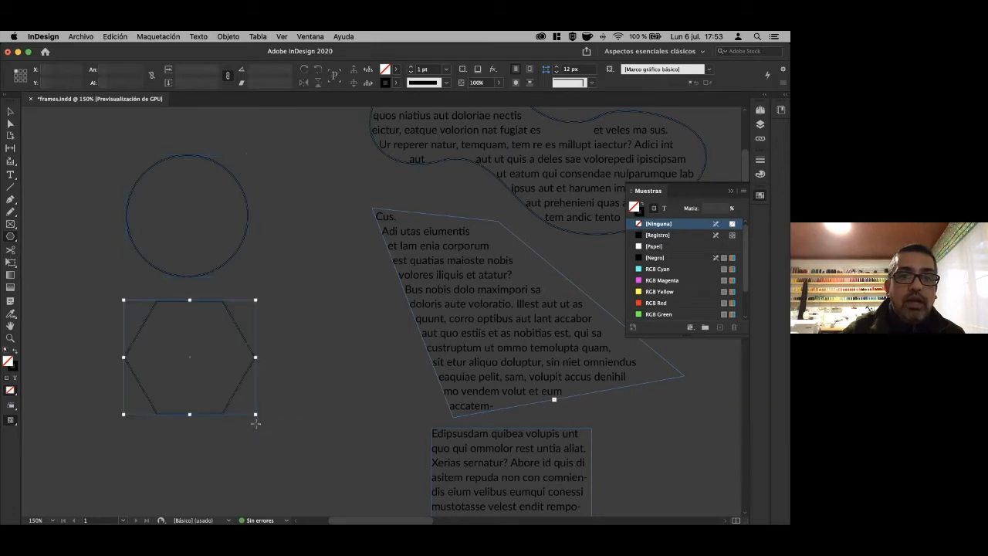
Turn the circle into a text frame and fill it with placeholder text.
click(10, 112)
click(185, 195)
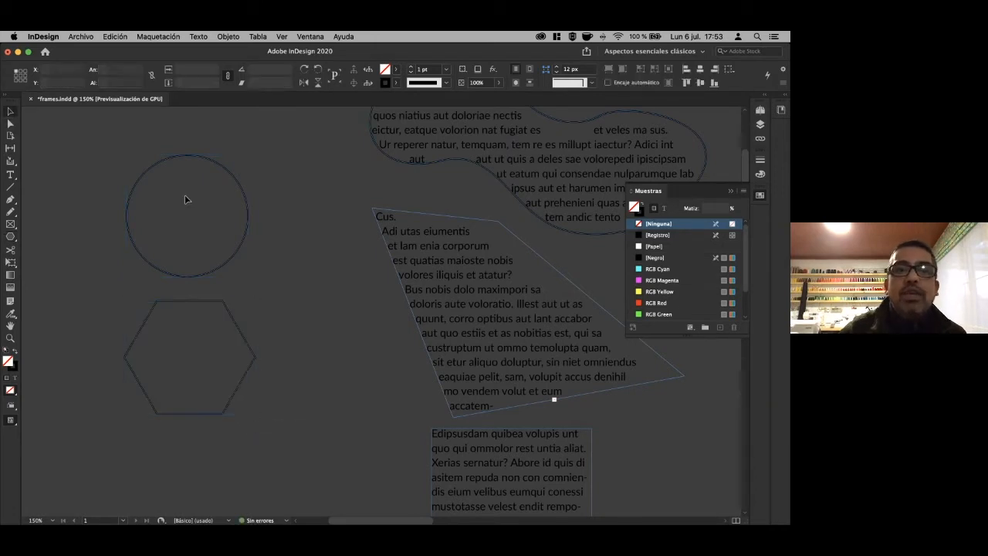
click(169, 158)
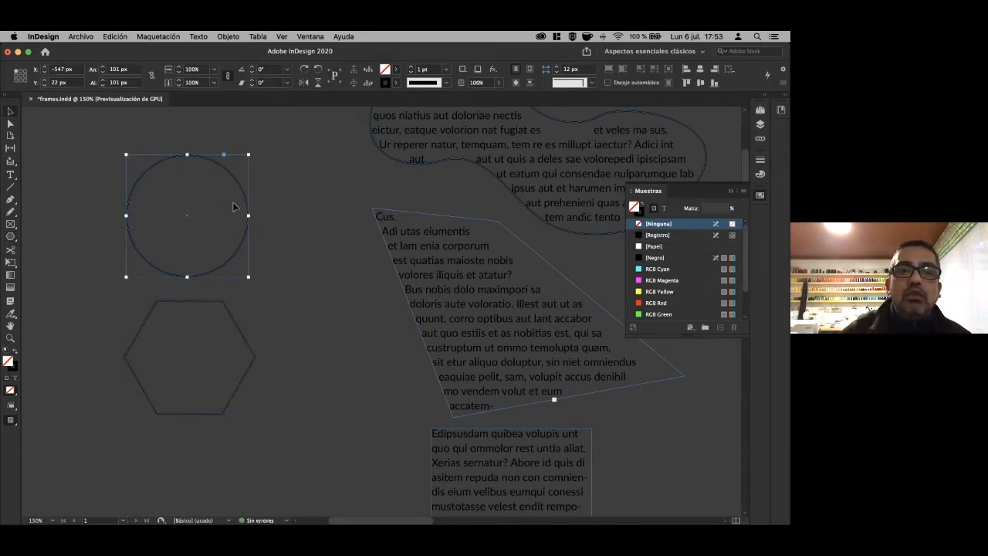
click(12, 175)
click(164, 186)
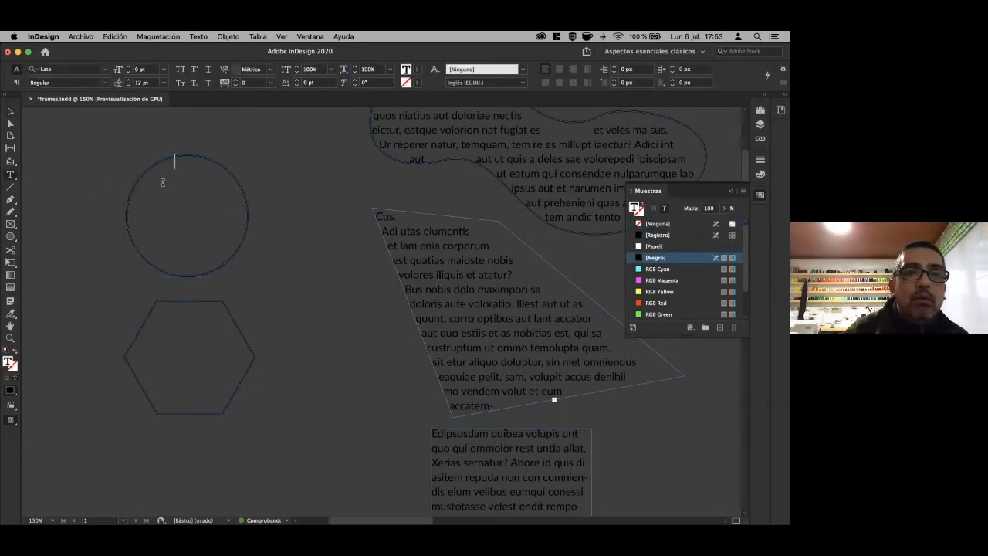
right_click(166, 185)
click(234, 393)
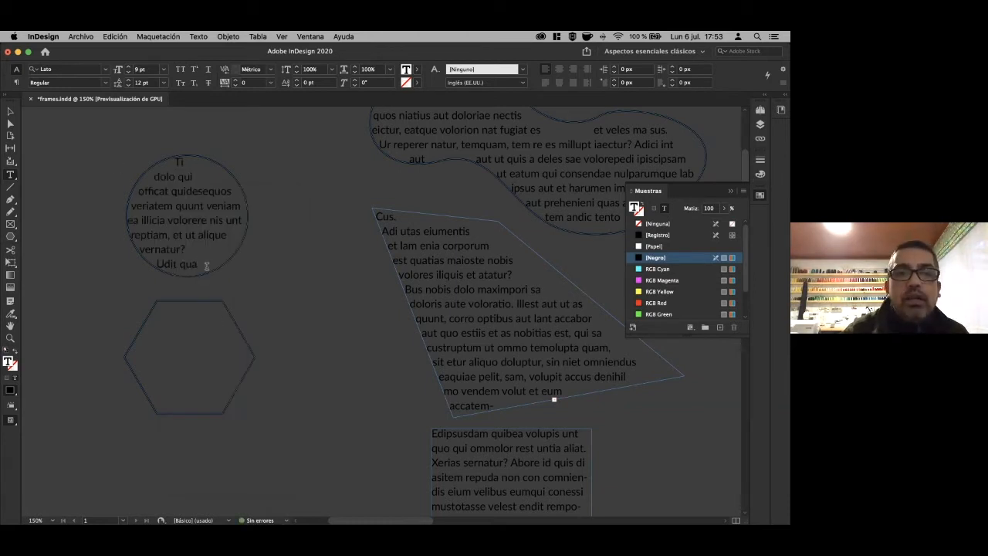
Set the circle's text size to 6 pt and fill its remaining space with more placeholder text.
drag(199, 263, 124, 162)
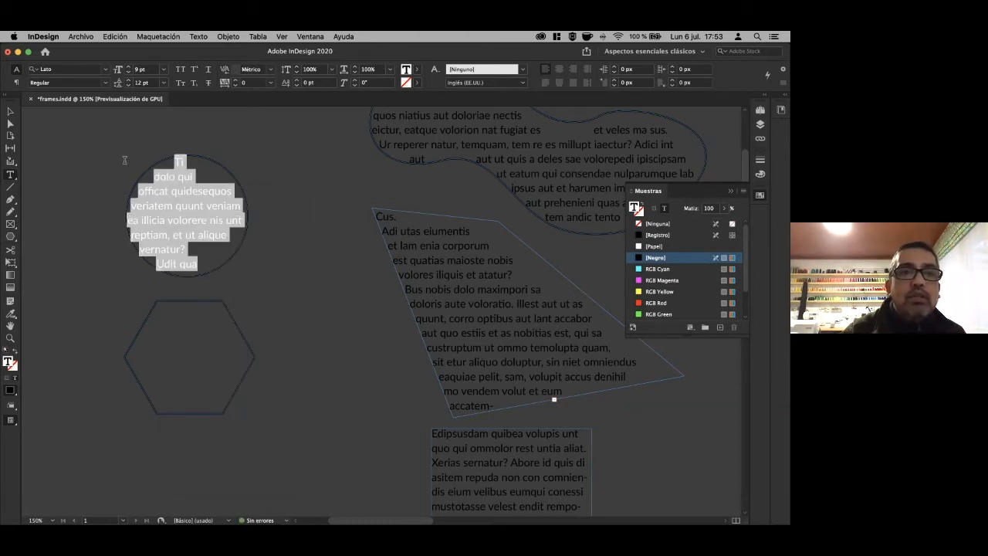
click(165, 69)
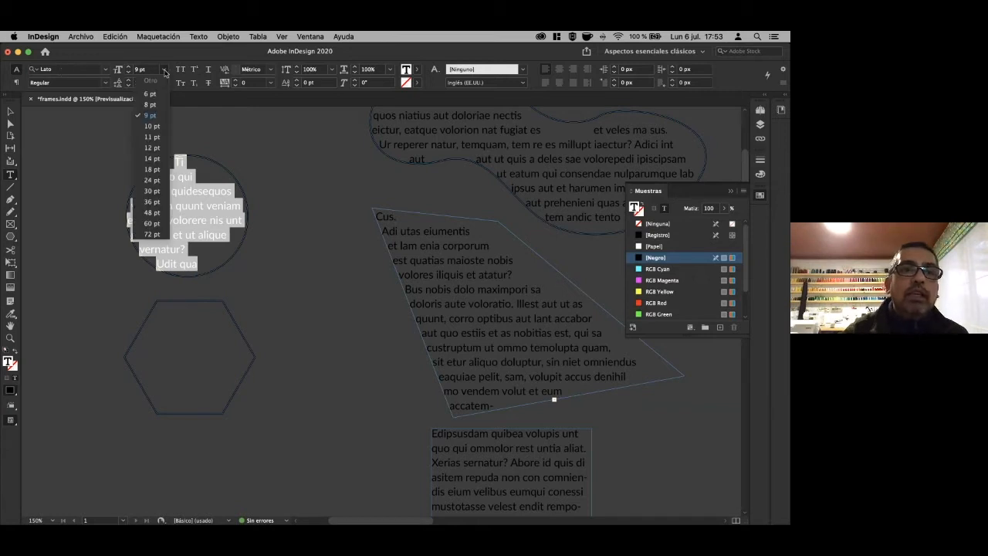
click(151, 94)
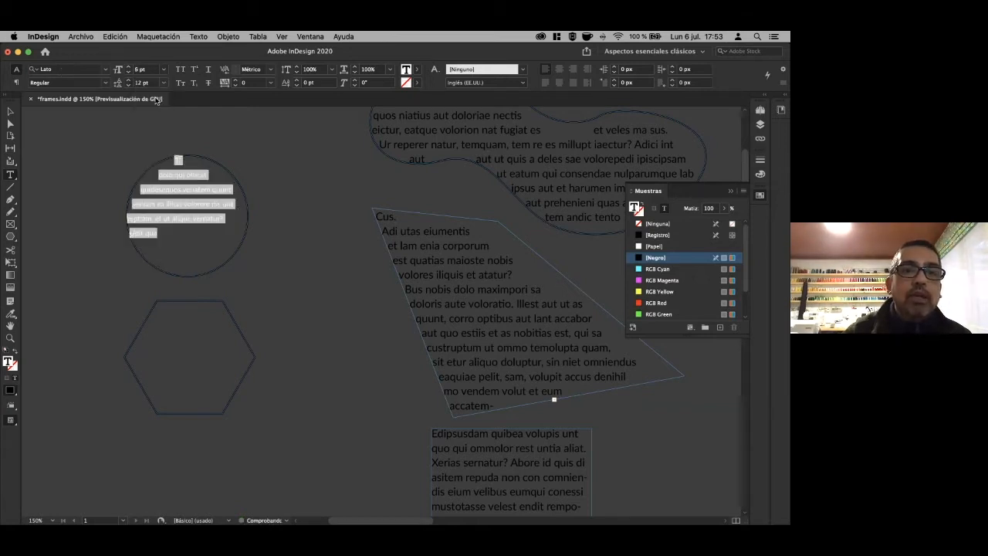
click(170, 235)
right_click(170, 236)
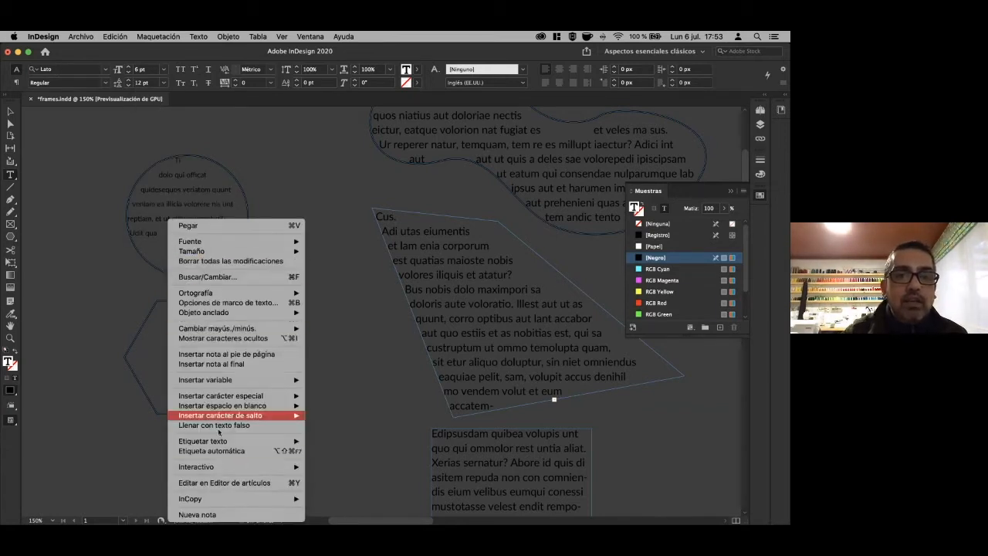
key(Escape)
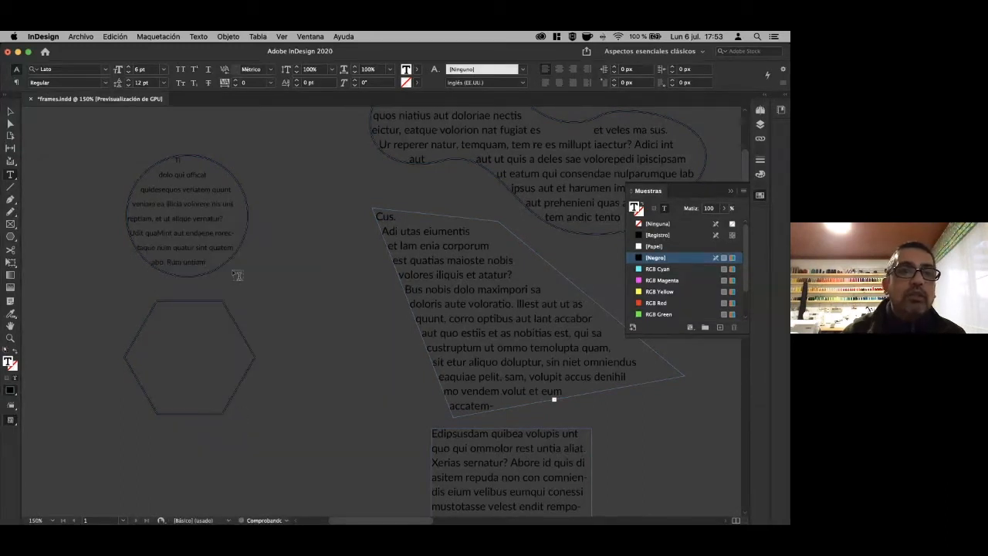
Thread the circle's text frame to the hexagon below so that its text continues there.
key(Escape)
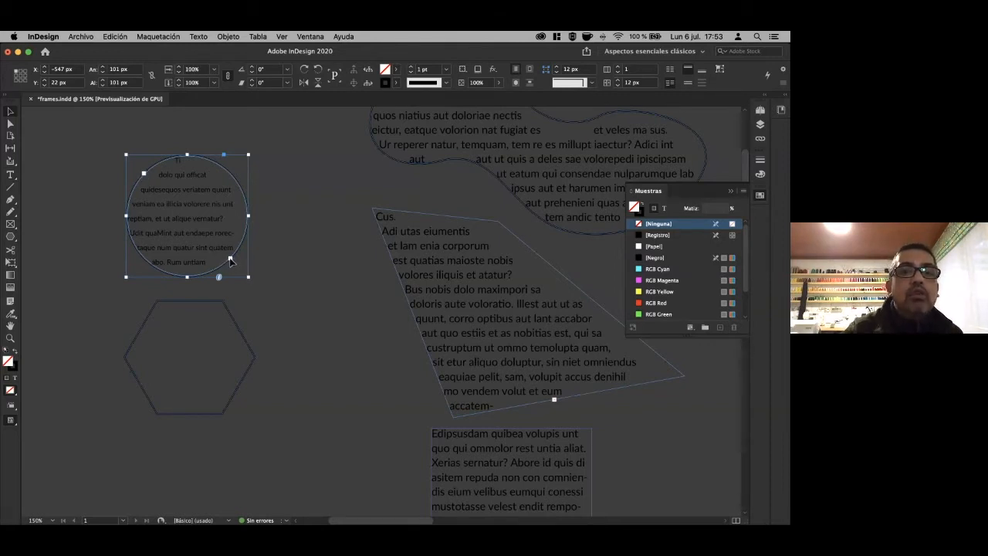
click(230, 258)
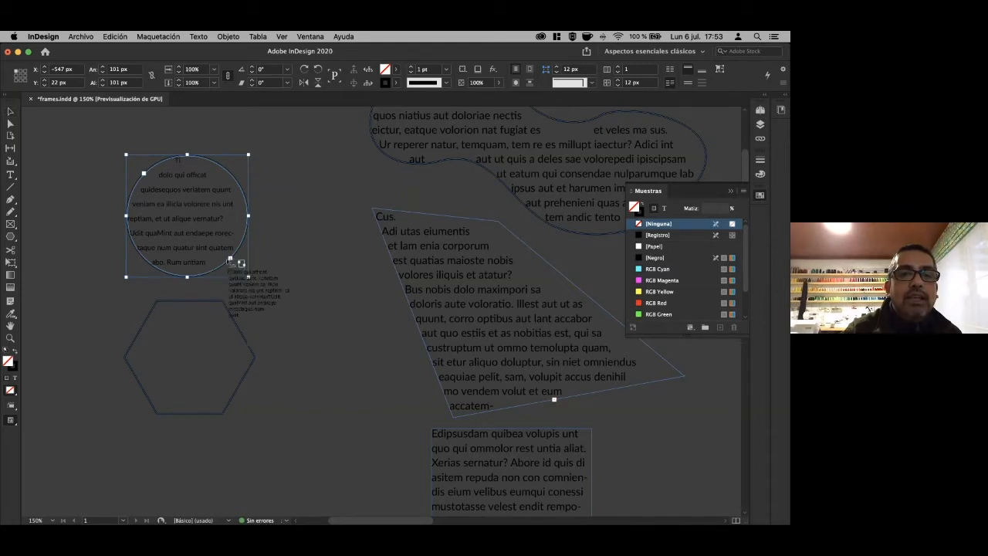
key(Escape)
click(184, 341)
Delete all the text in the circle and fill the threaded circle and hexagon with new placeholder text.
double_click(198, 247)
key(super+a)
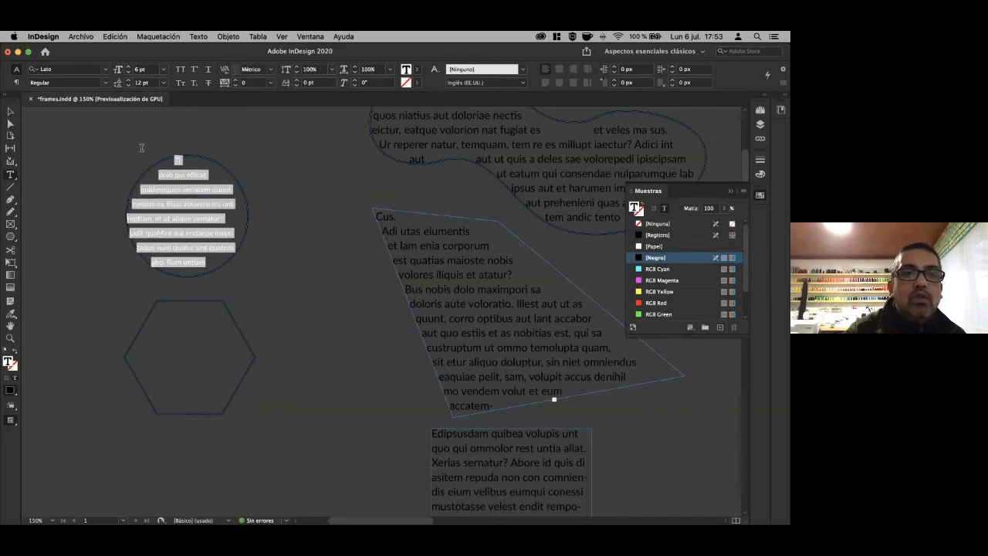
key(BackSpace)
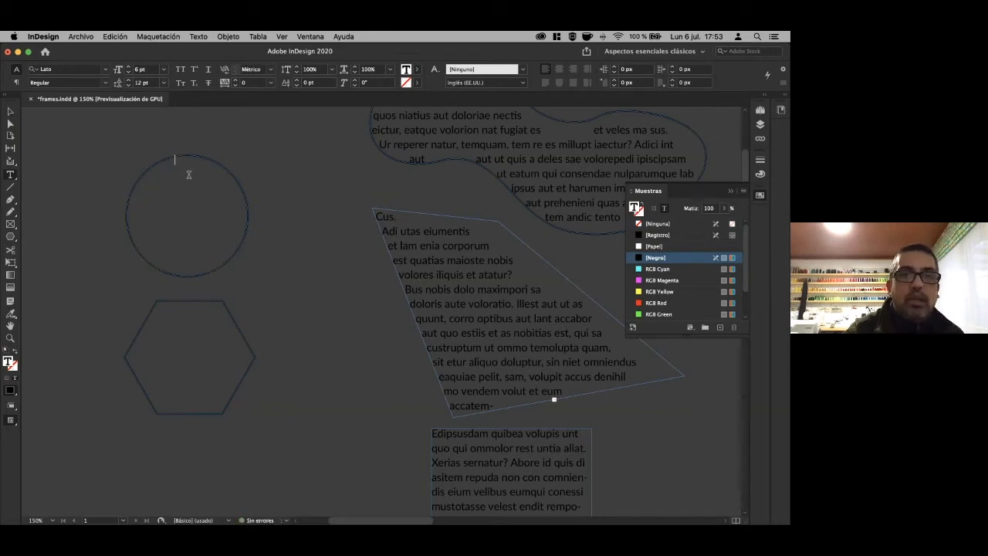
right_click(189, 177)
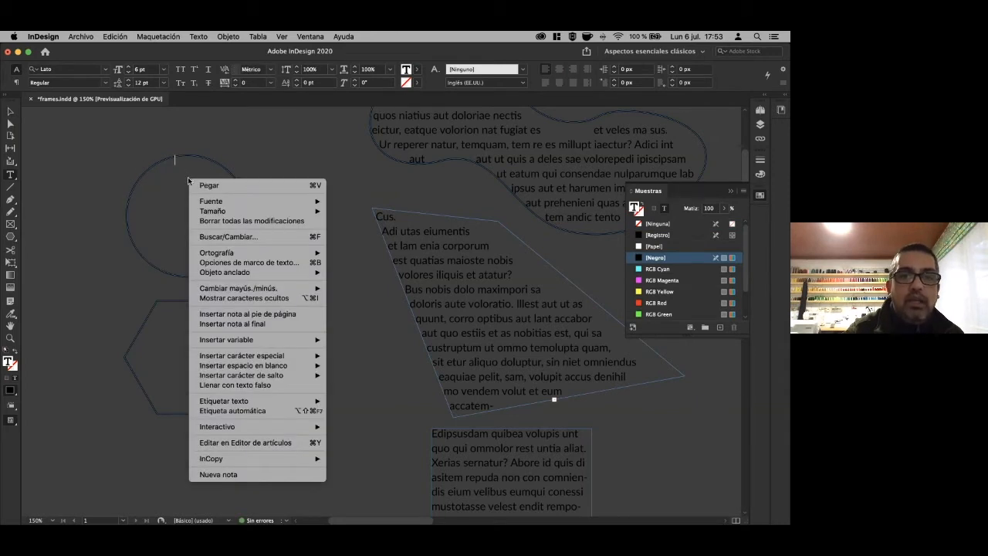
click(249, 385)
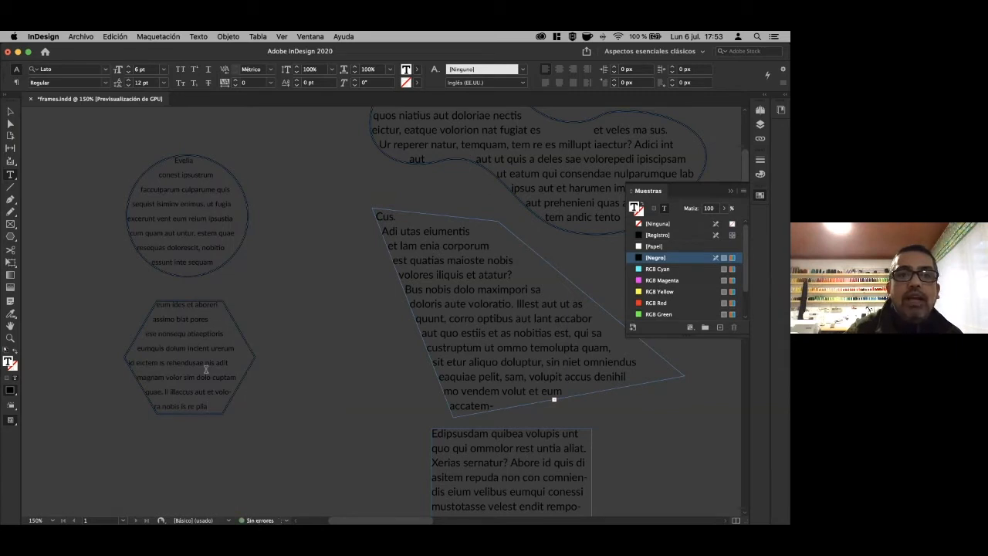
Colour the words "dolum incient urerum" in the hexagon's text with the RGB Magenta swatch.
click(10, 112)
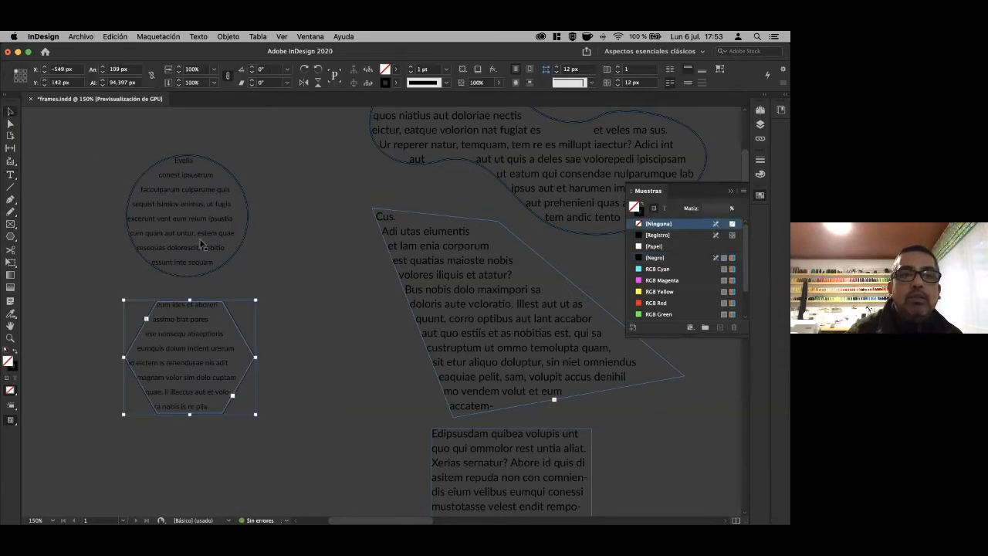
double_click(195, 358)
mouse_move(232, 362)
mouse_down()
mouse_move(167, 363)
mouse_move(235, 348)
mouse_up()
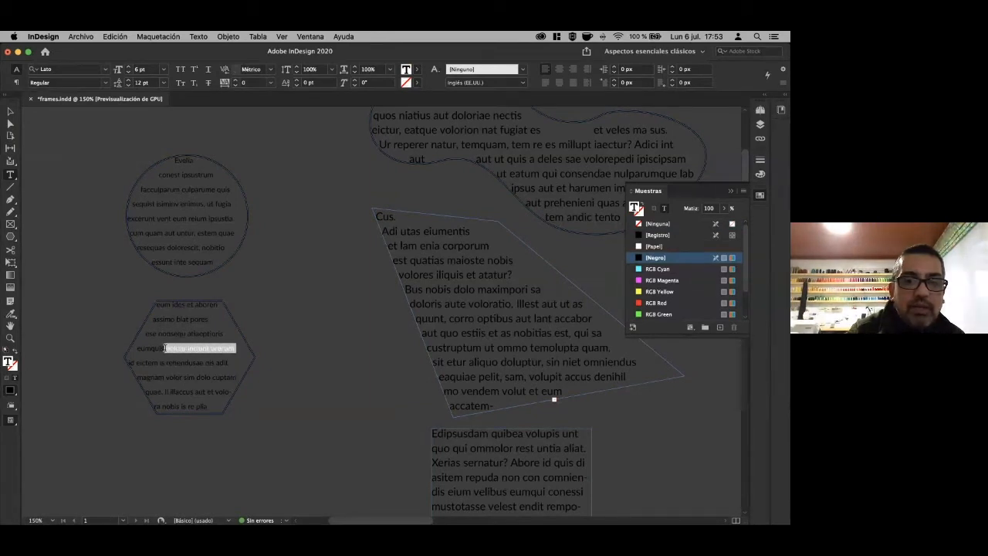
click(657, 281)
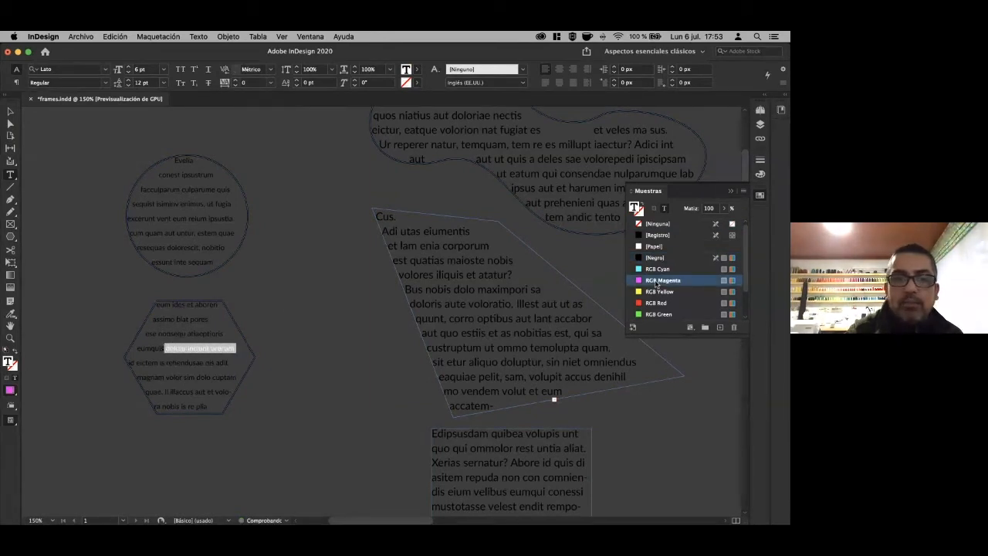
click(364, 347)
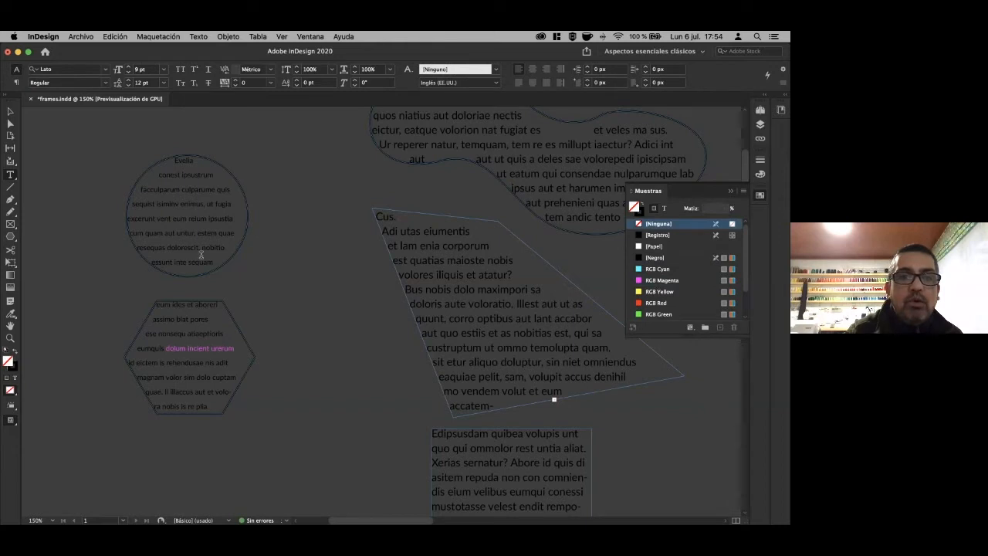
Delete part of the circle's text, removing enough to pull the magenta words back from the hexagon into the circle.
drag(223, 252, 159, 219)
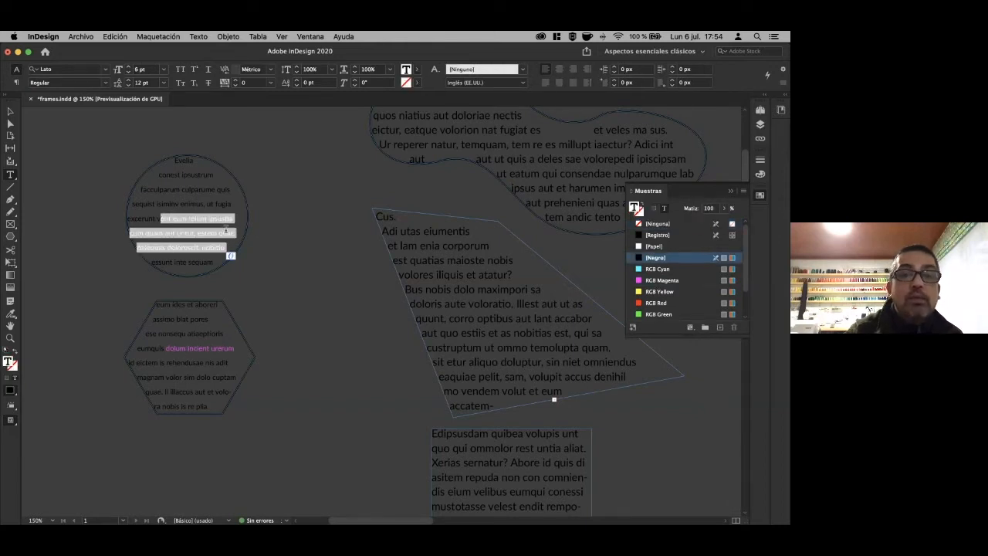
key(BackSpace)
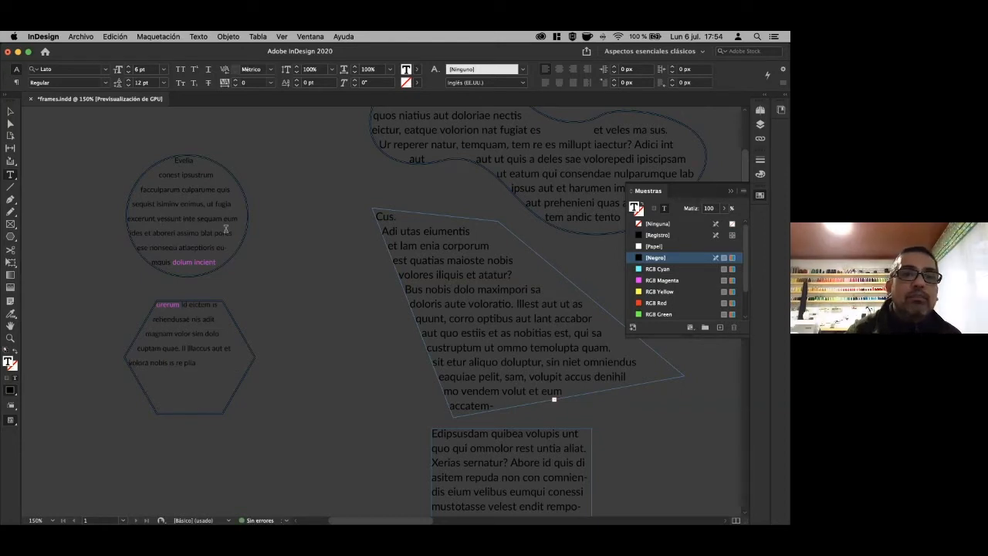
key(BackSpace)
key(BackSpace)
key(BackSpace)
key(BackSpace)
key(BackSpace)
key(BackSpace)
key(BackSpace)
key(BackSpace)
key(BackSpace)
key(BackSpace)
key(BackSpace)
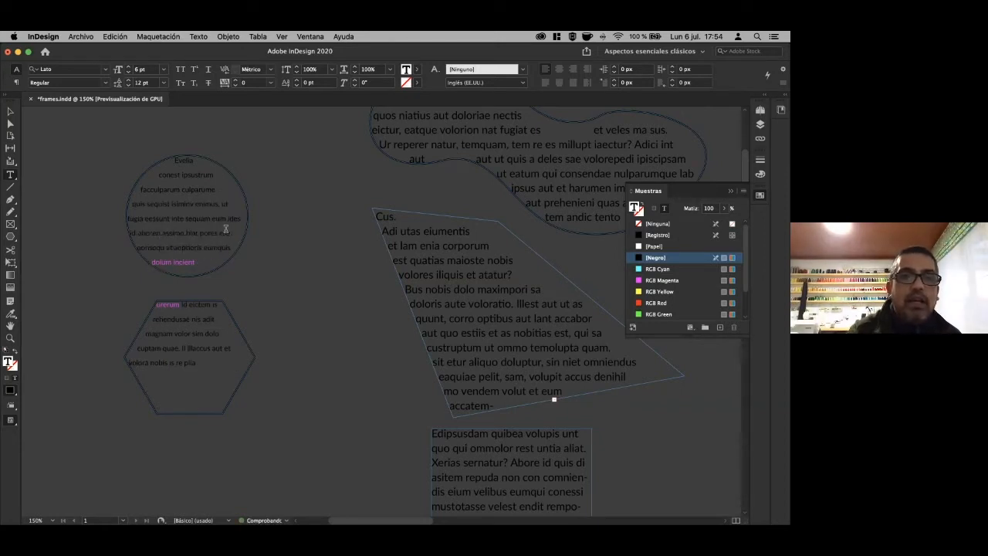
key(BackSpace)
key(BackSpace)
key(BackSpace)
key(BackSpace)
key(BackSpace)
key(BackSpace)
key(BackSpace)
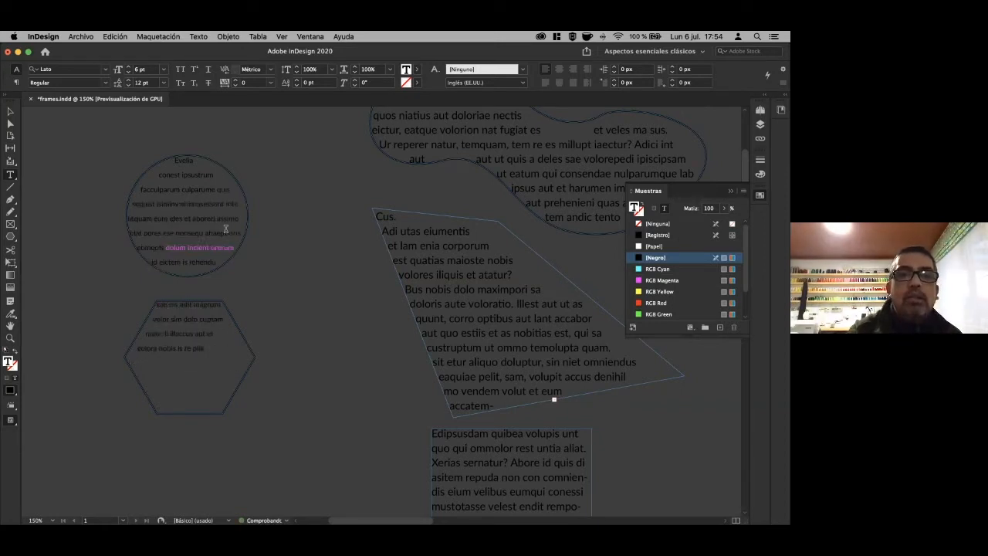
Examine the text frames on the page under the headings Encabezado uno and Encabezado dos.
click(10, 113)
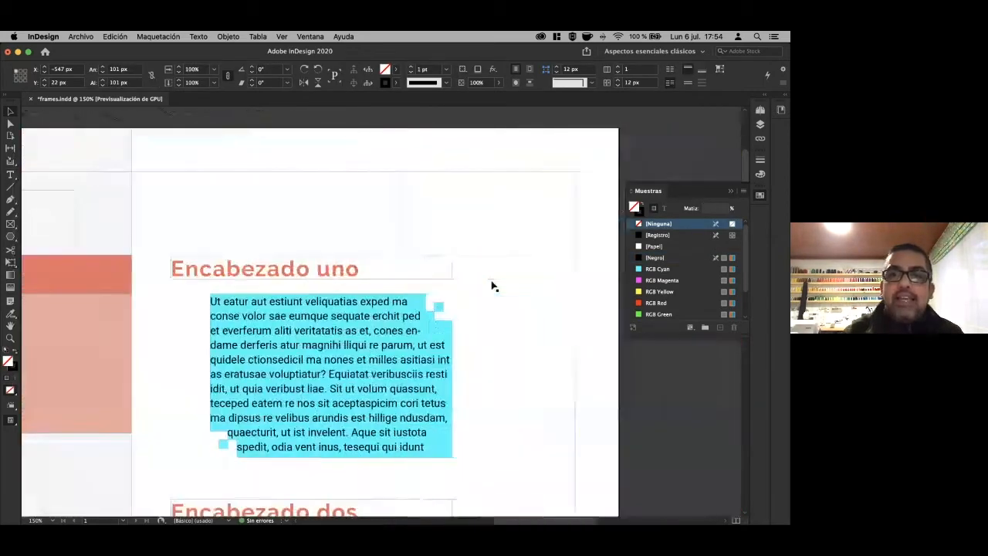
scroll(491, 286, down, 5)
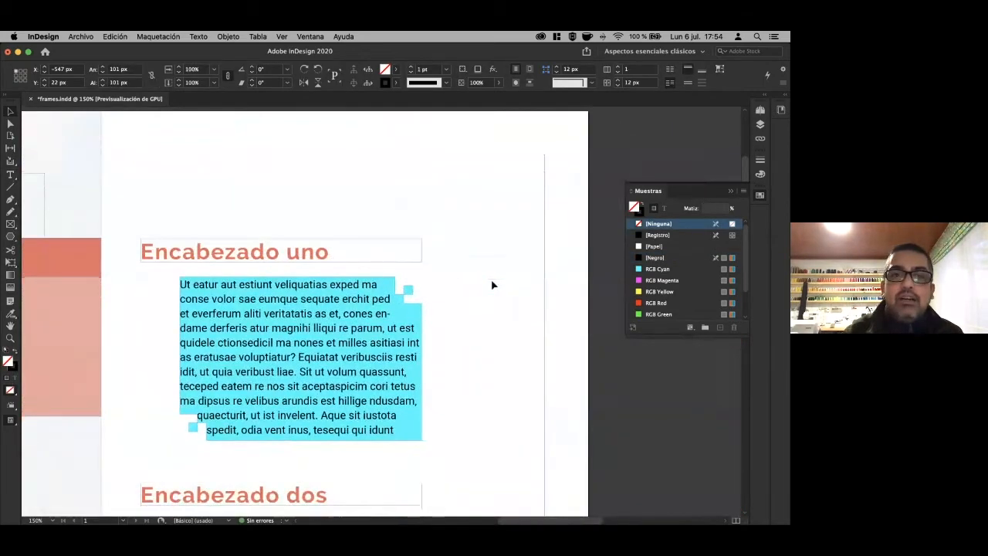
scroll(497, 282, down, 3)
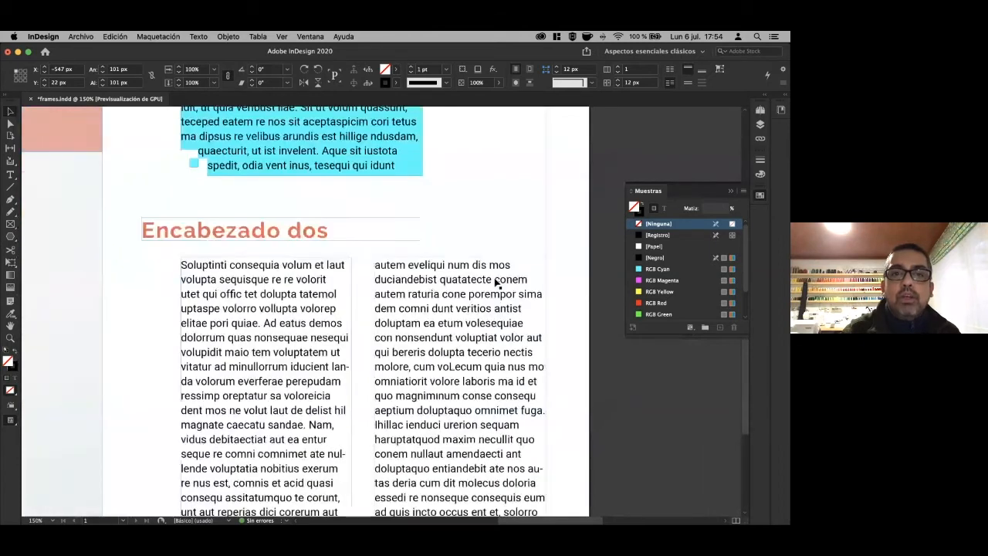
scroll(494, 282, up, 5)
click(378, 269)
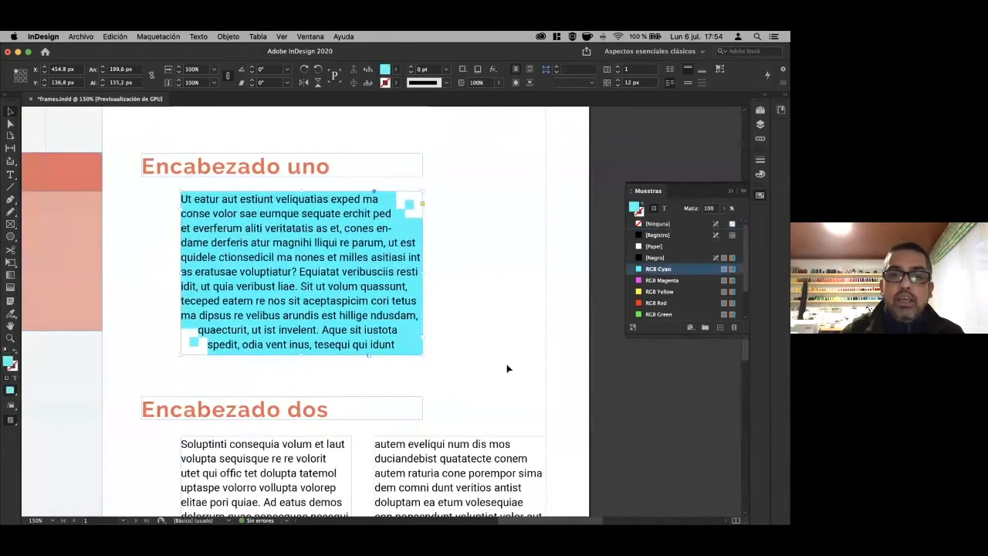
scroll(507, 369, down, 6)
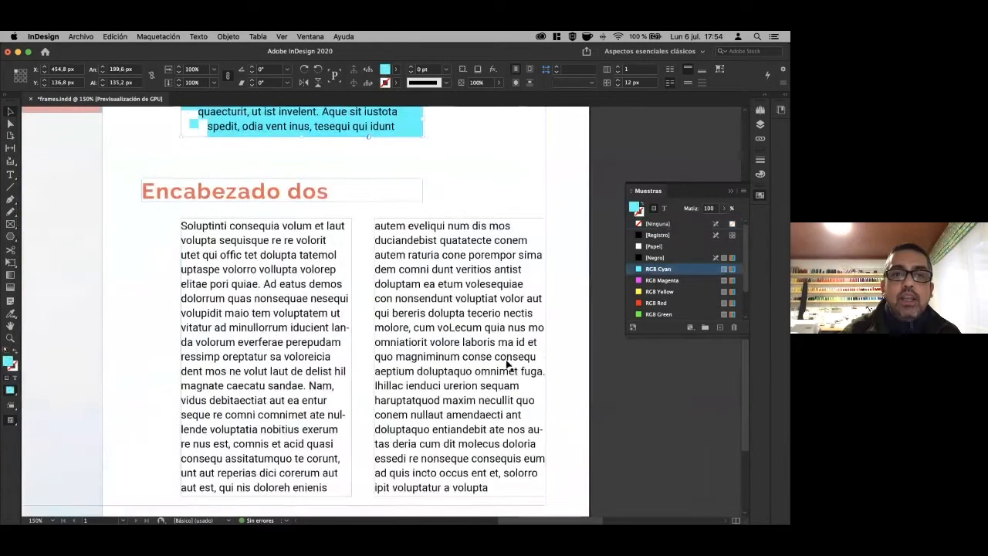
click(332, 340)
scroll(335, 347, down, 3)
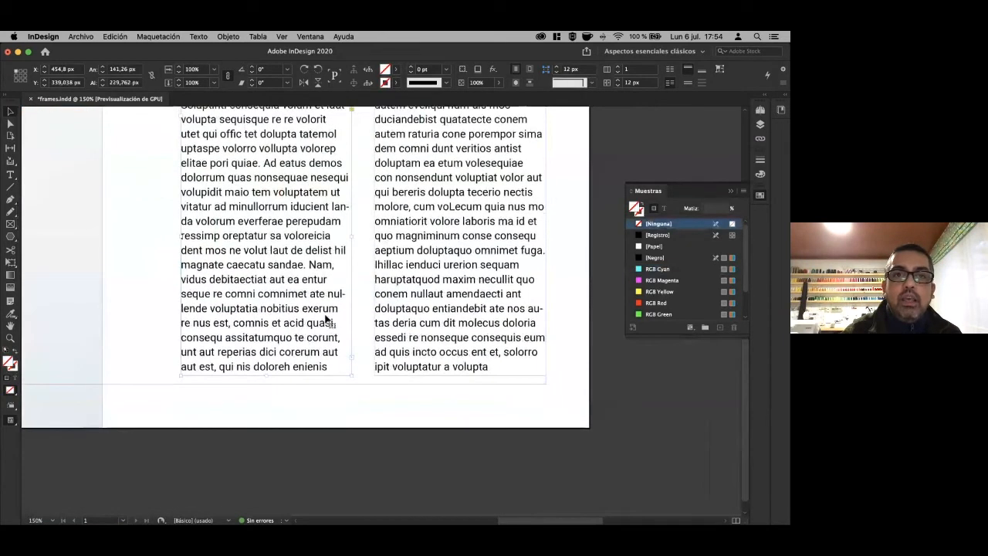
scroll(325, 318, up, 2)
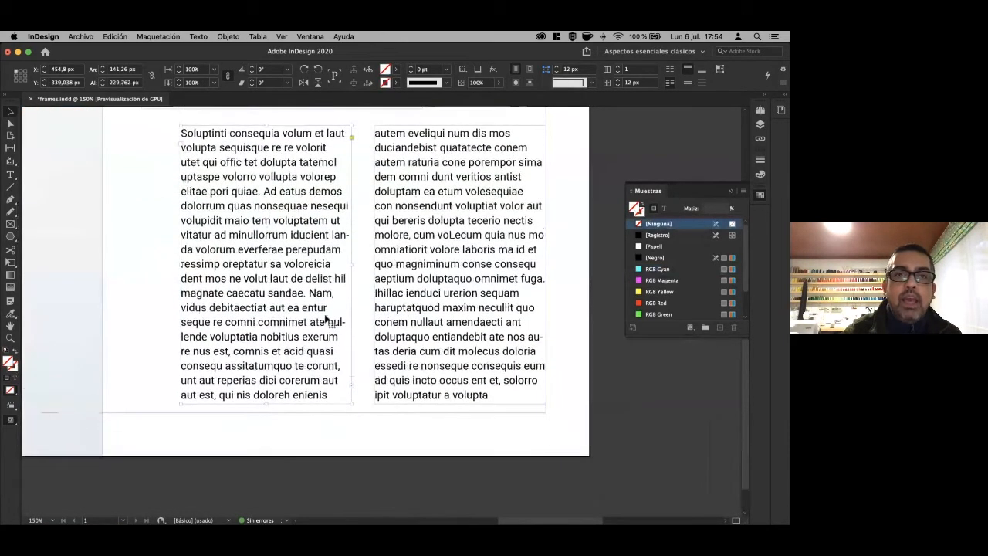
scroll(325, 319, up, 2)
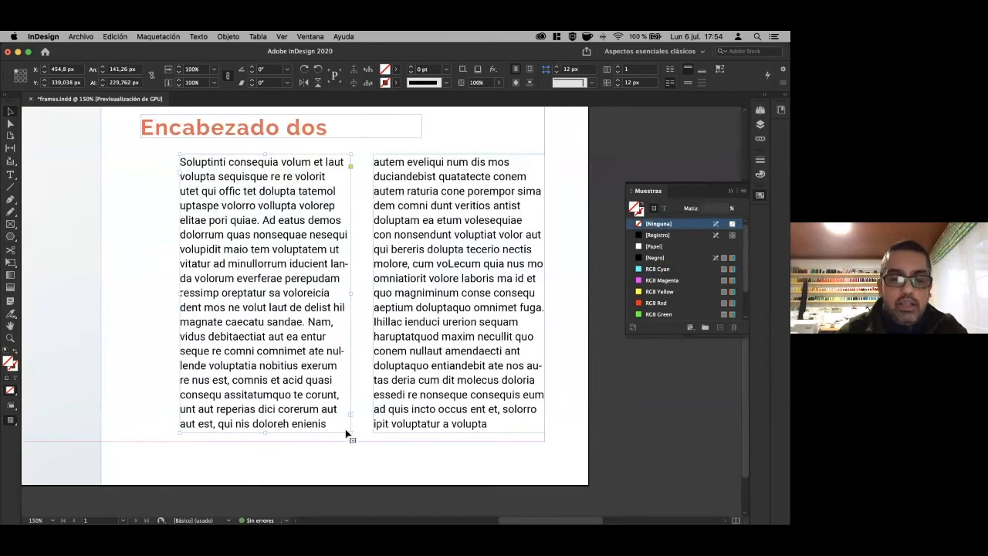
Inspect up close the gap between the two Encabezado dos columns, where the first column's frame links to the second.
drag(341, 415, 368, 385)
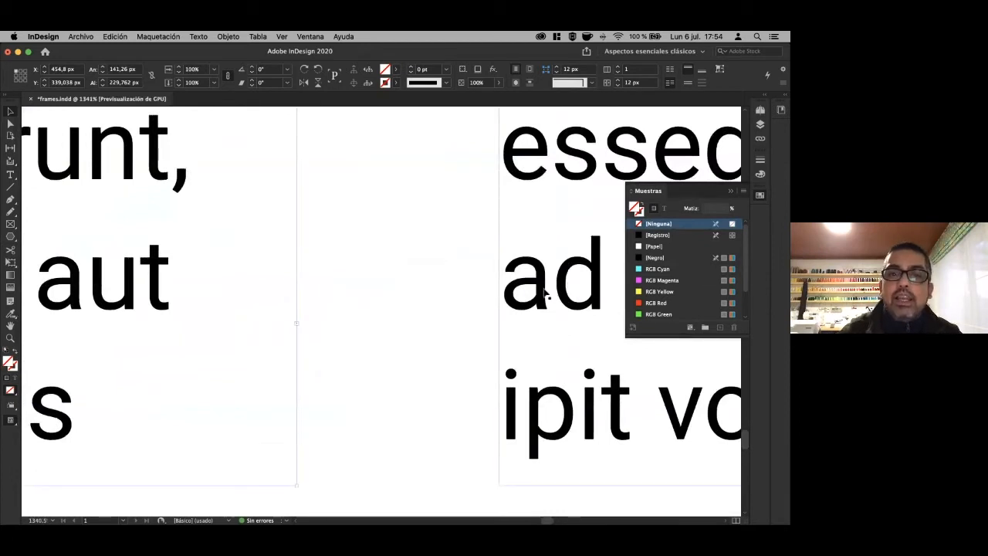
alt+super+click(402, 298)
alt+super+click(399, 305)
alt+super+click(395, 309)
alt+super+click(394, 311)
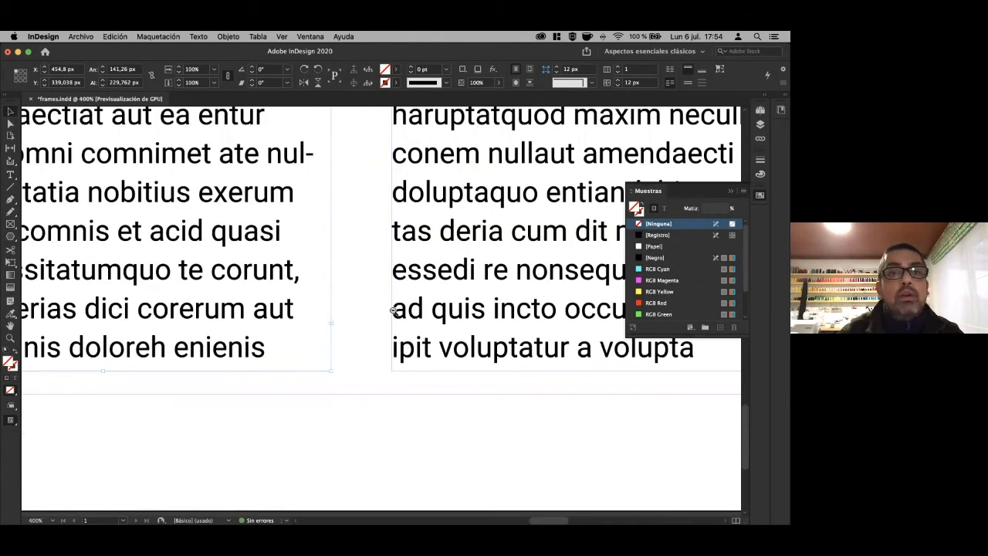
alt+super+click(394, 310)
alt+super+click(393, 310)
alt+super+click(373, 299)
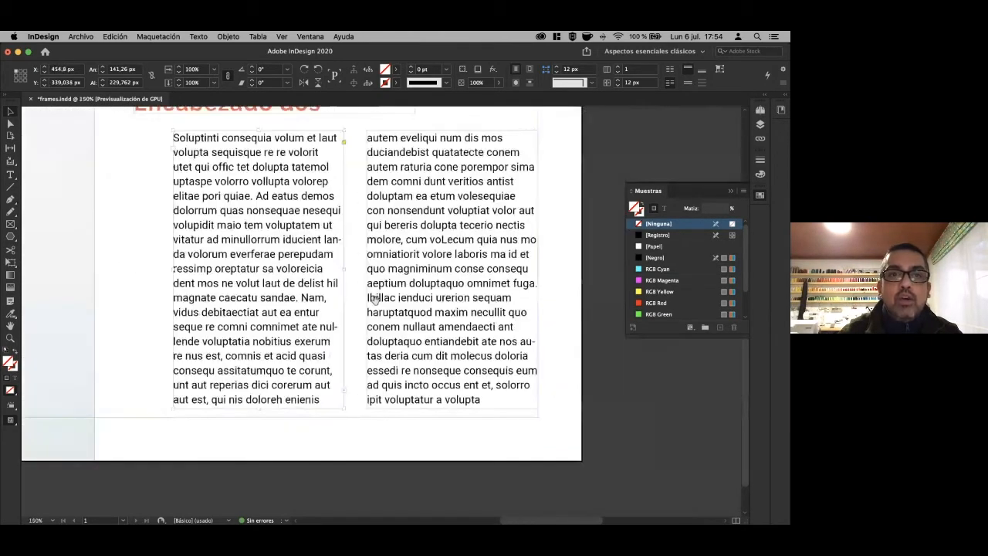
drag(375, 299, 362, 325)
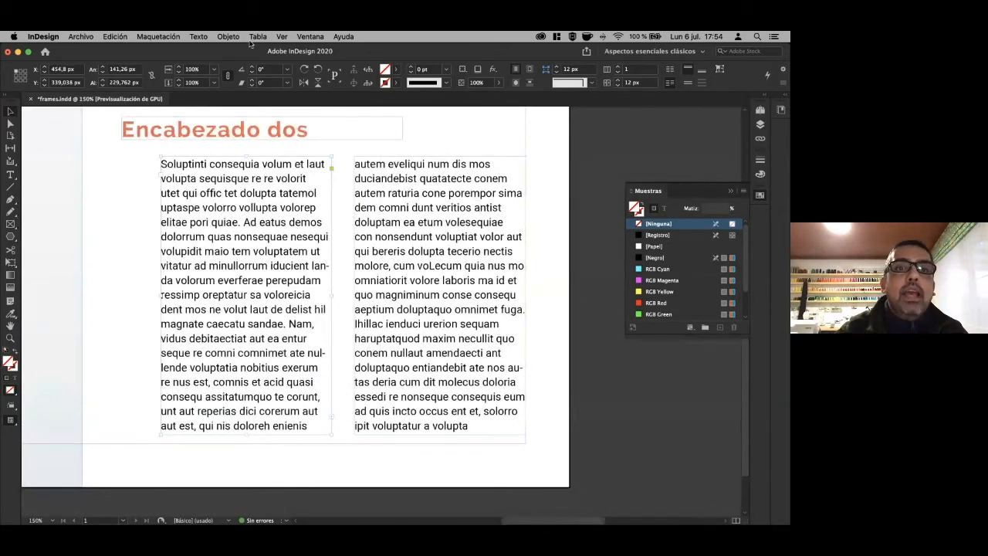
Show the text threads and move the first Encabezado dos column away from the second, to about X 392 px.
click(282, 37)
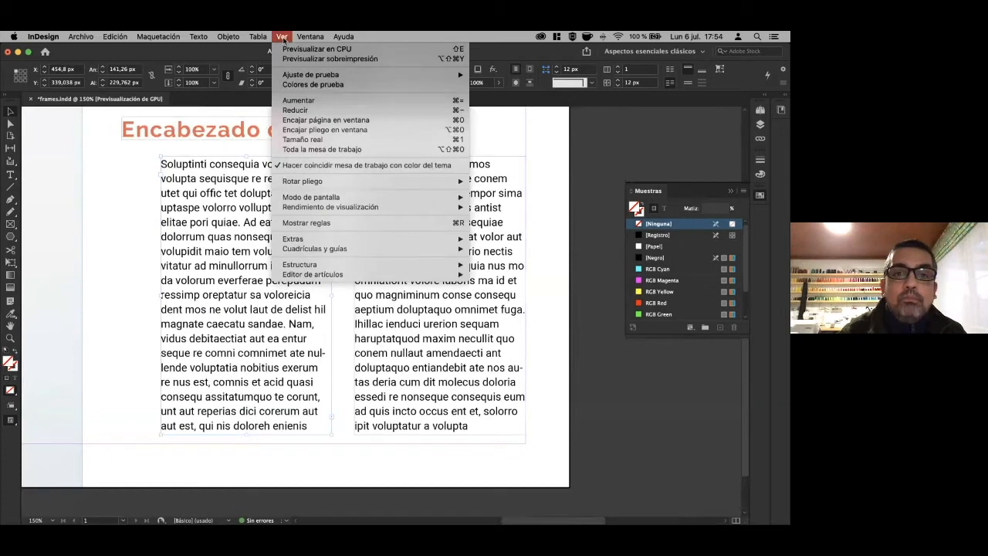
mouse_move(405, 237)
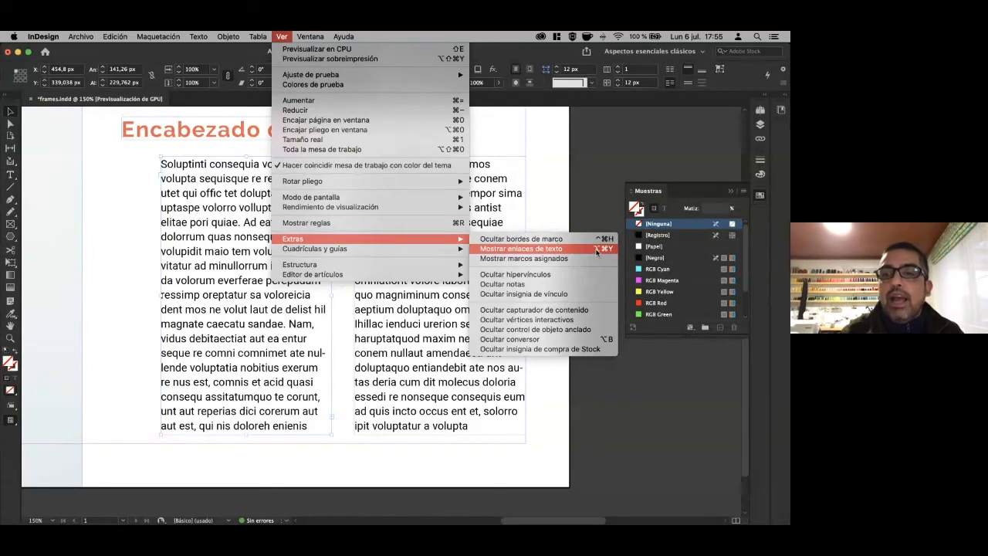
click(572, 249)
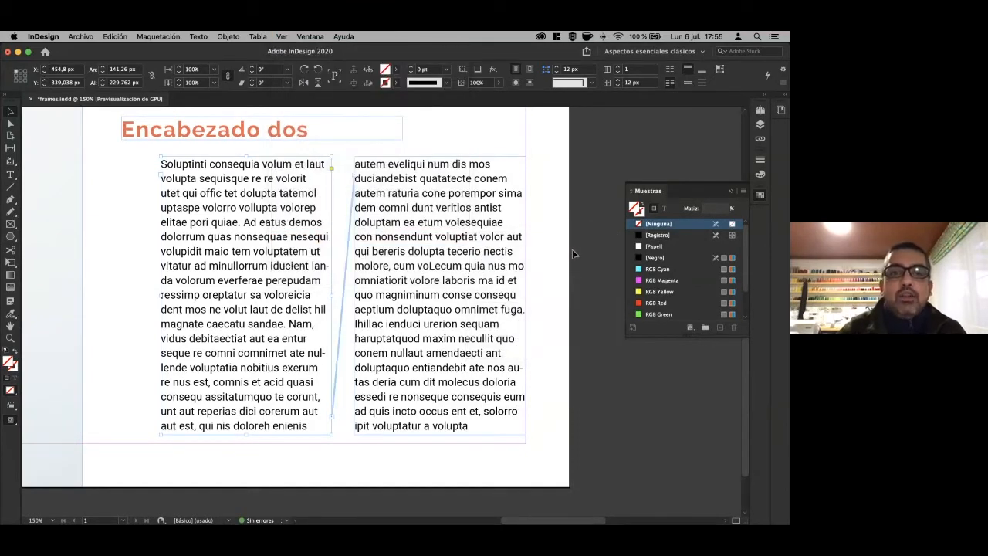
drag(255, 271, 182, 273)
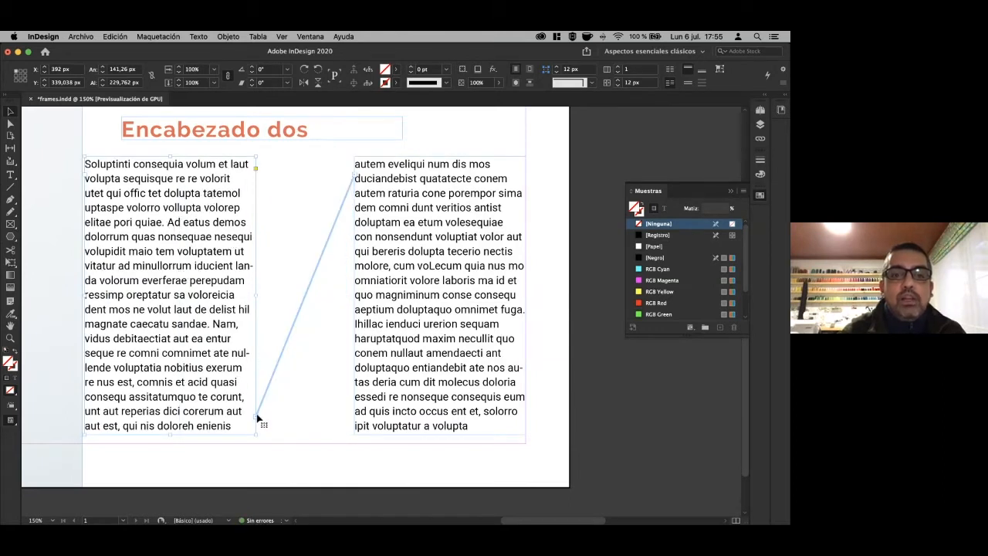
click(478, 357)
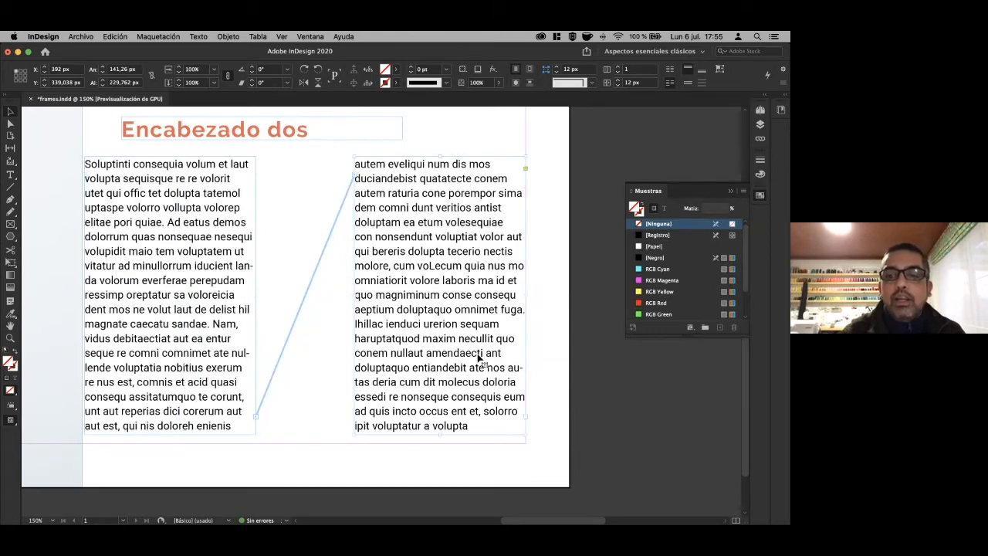
Draw a hexagon about 182 by 228 px on the pasteboard beside the second Encabezado dos column.
scroll(481, 338, right, 5)
scroll(322, 323, right, 2)
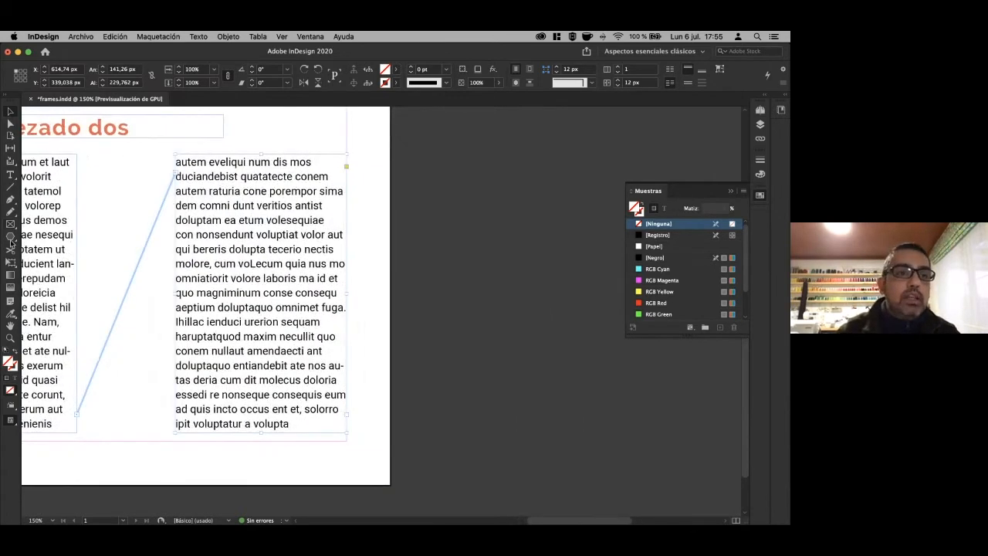
click(11, 237)
mouse_move(385, 171)
mouse_down()
mouse_move(392, 199)
mouse_move(571, 439)
mouse_move(605, 447)
mouse_up()
click(11, 110)
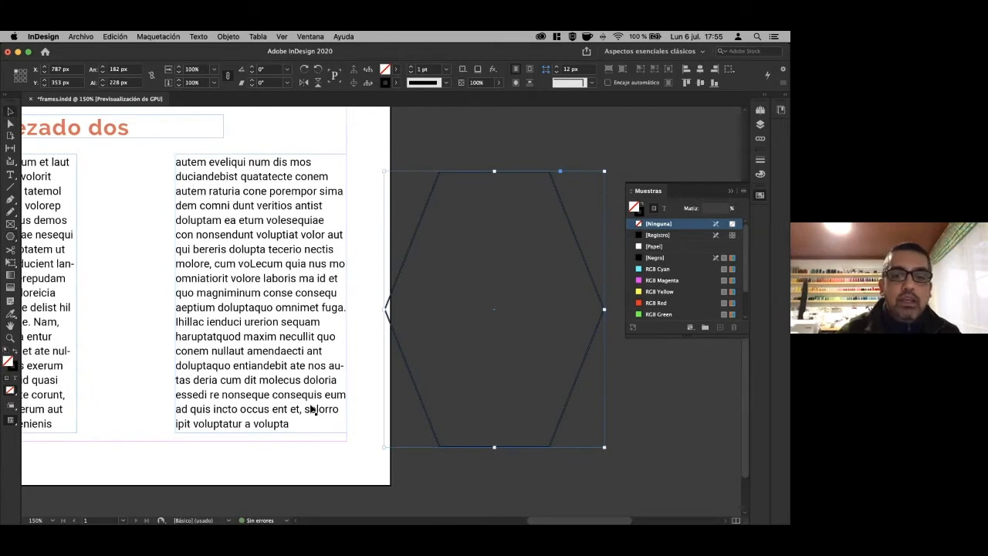
Shorten the second column's frame to about 156 px high and thread its overset text into the hexagon.
click(313, 381)
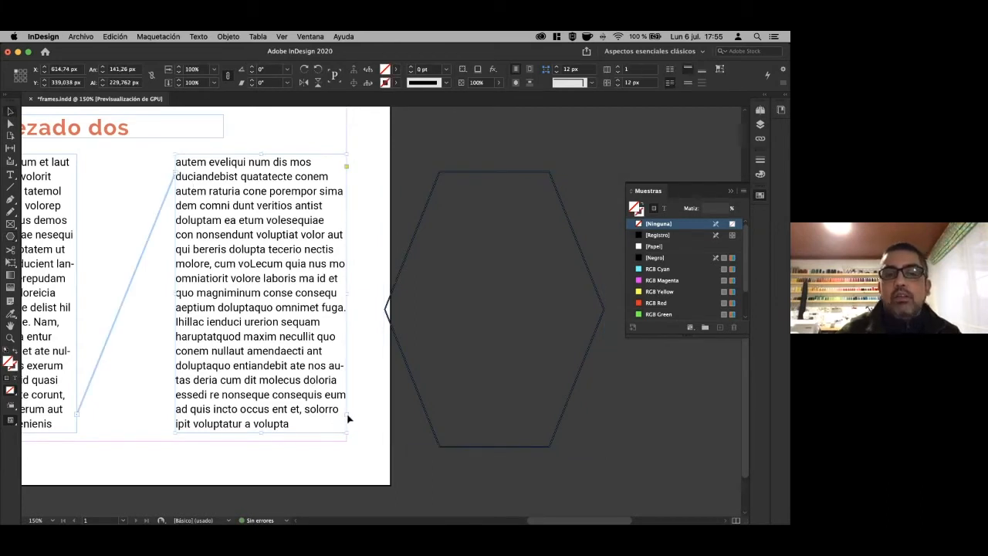
drag(261, 434, 261, 340)
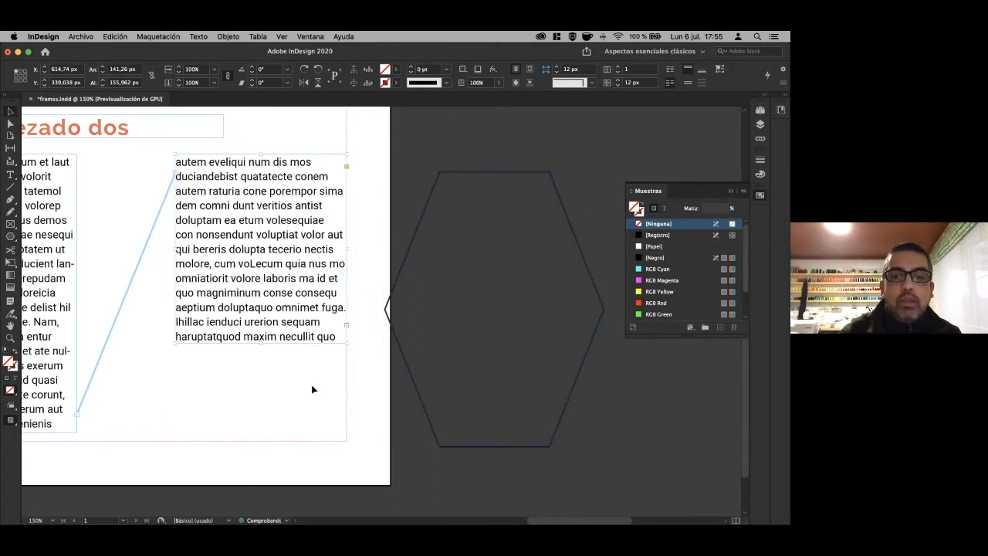
click(346, 331)
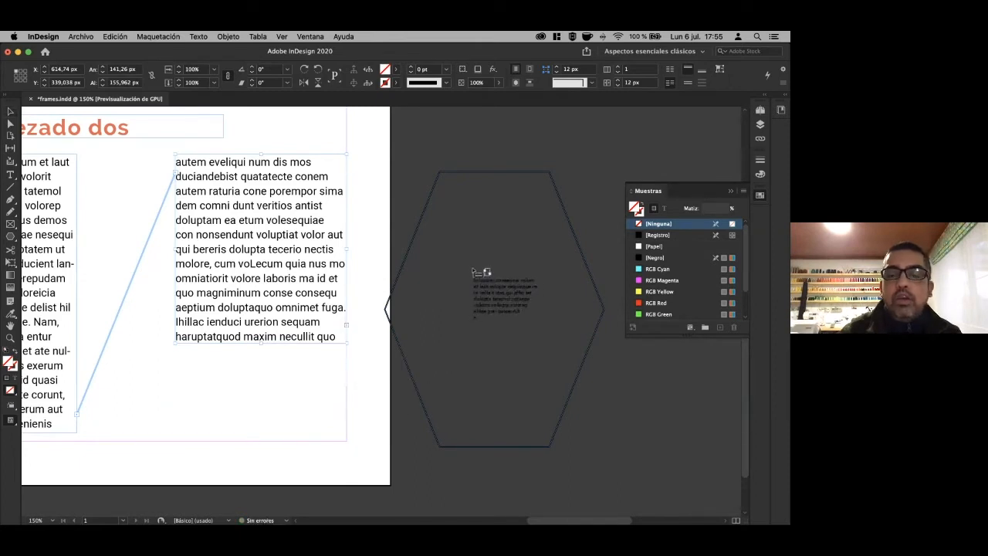
click(473, 271)
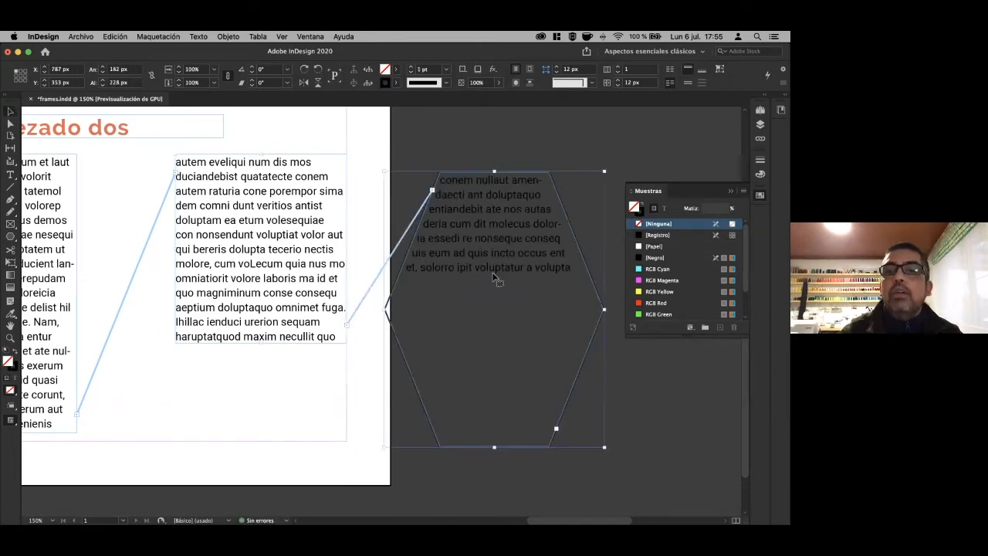
Lengthen the second column's frame to about 190 px high, delete the threaded hexagon and select the column again.
click(239, 325)
drag(261, 342, 265, 384)
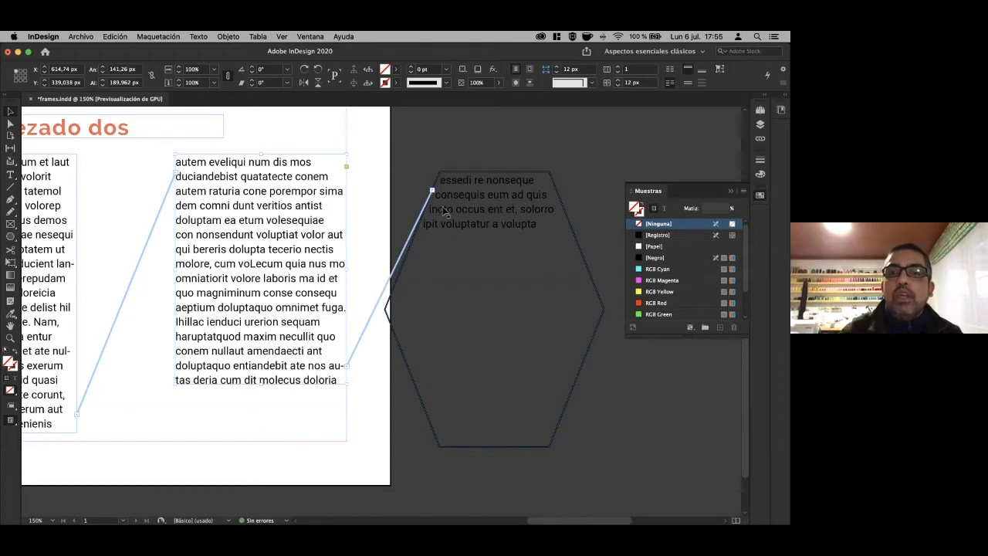
click(474, 222)
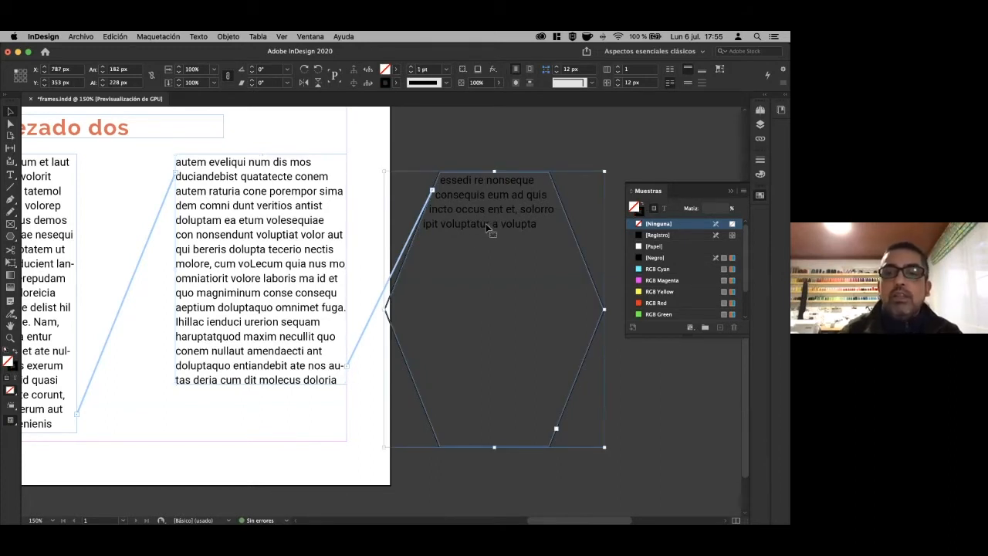
key(Delete)
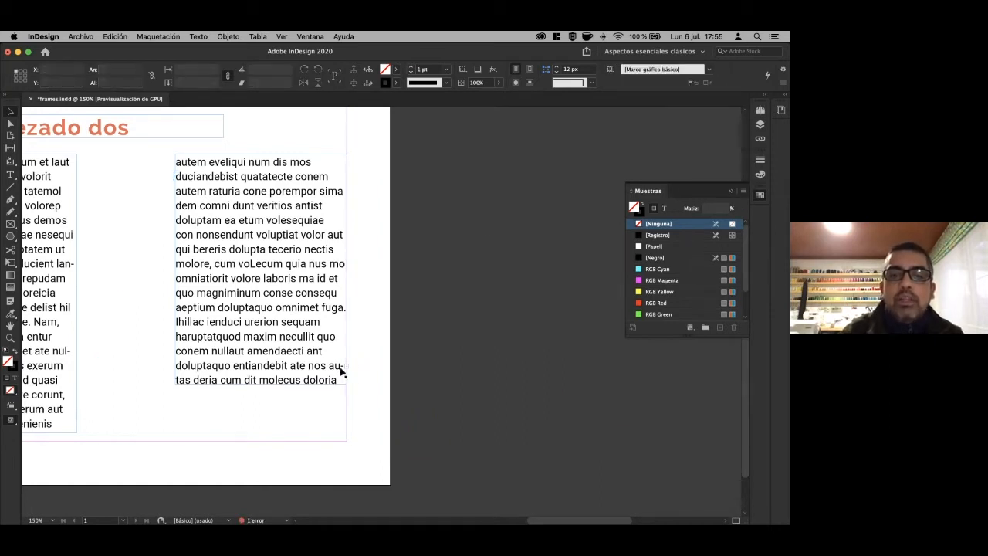
click(272, 368)
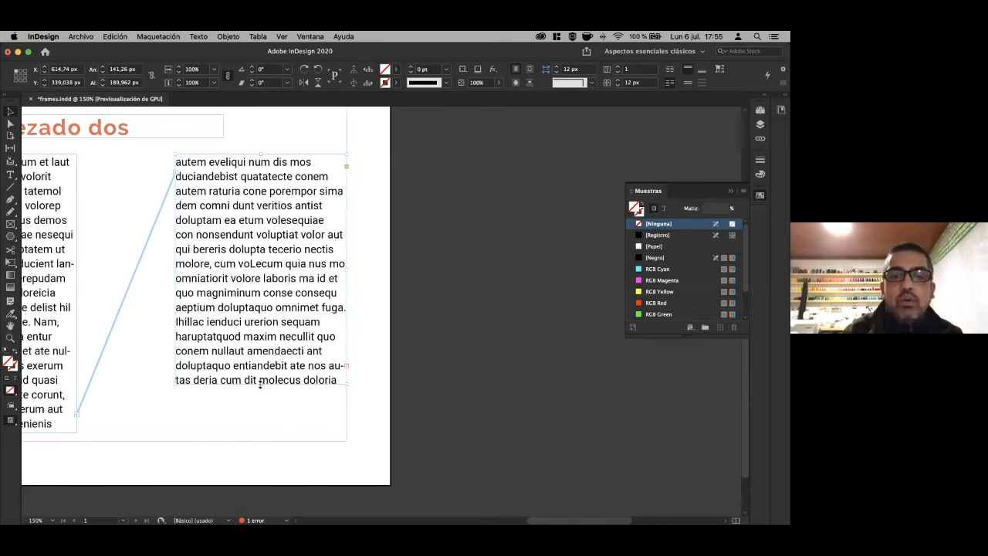
Fit the height of the second Encabezado dos column's frame to its remaining overset text.
double_click(260, 384)
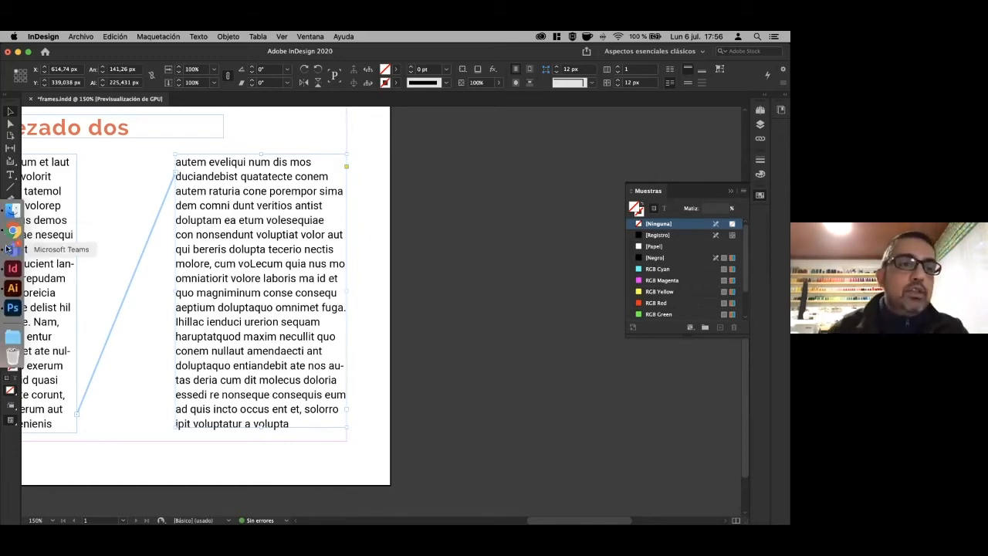
Switch to Chrome and open lipsum.com in a new browser tab.
click(13, 230)
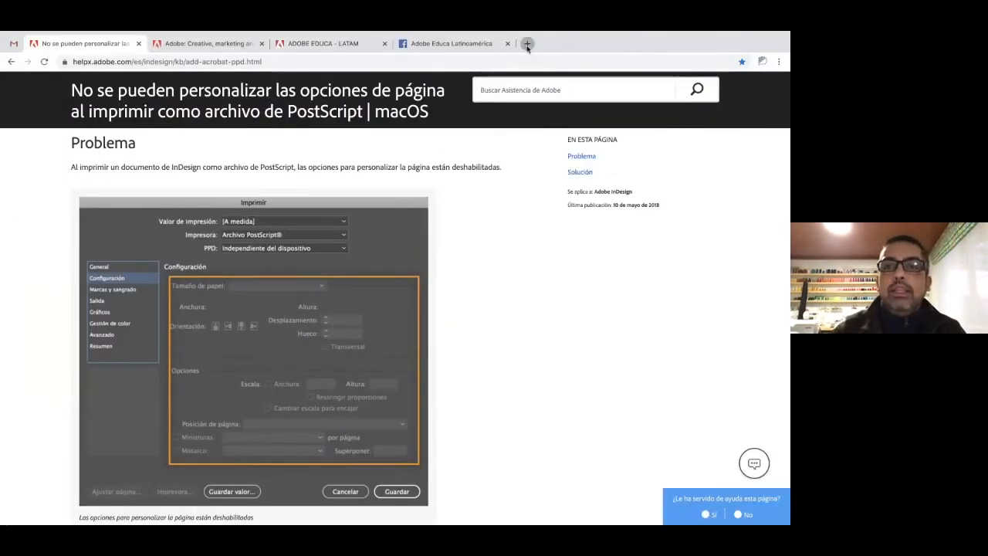
click(524, 43)
click(497, 62)
text(lipsum)
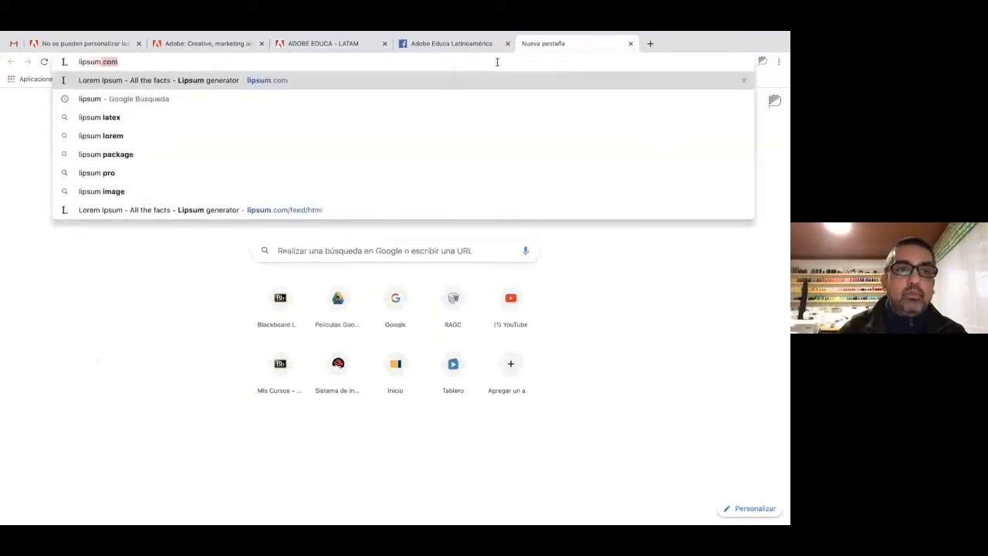
key(Return)
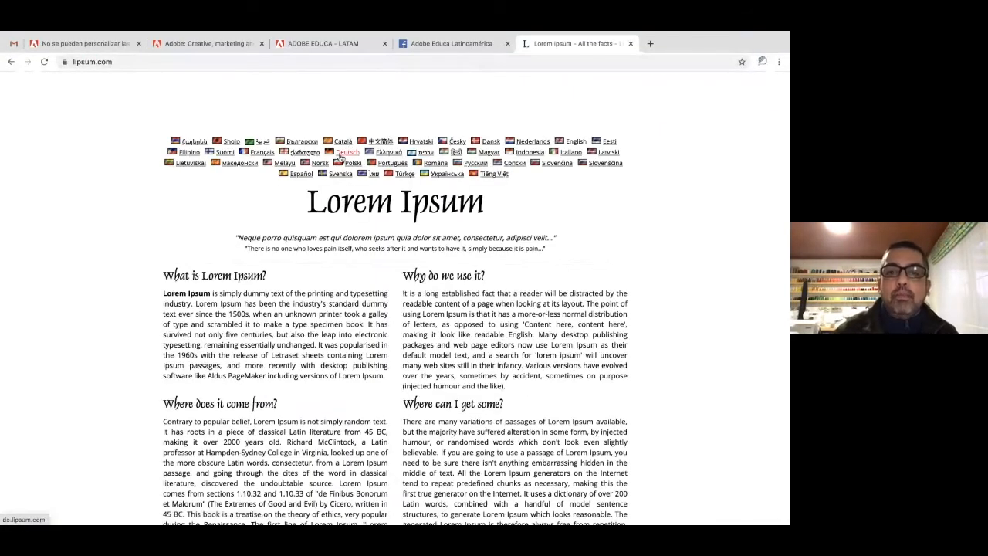
Generate 50 paragraphs of Lorem Ipsum placeholder text.
scroll(455, 238, down, 4)
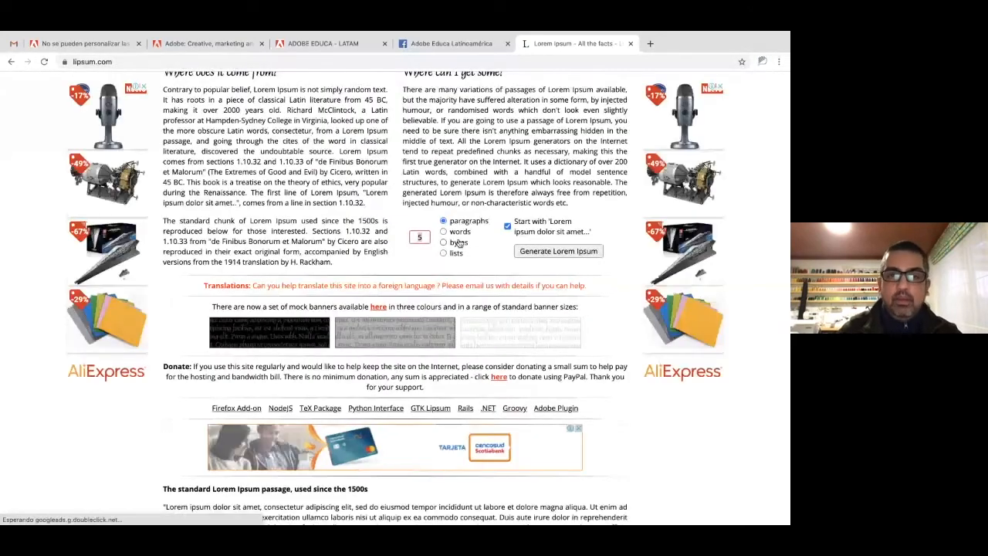
text(50)
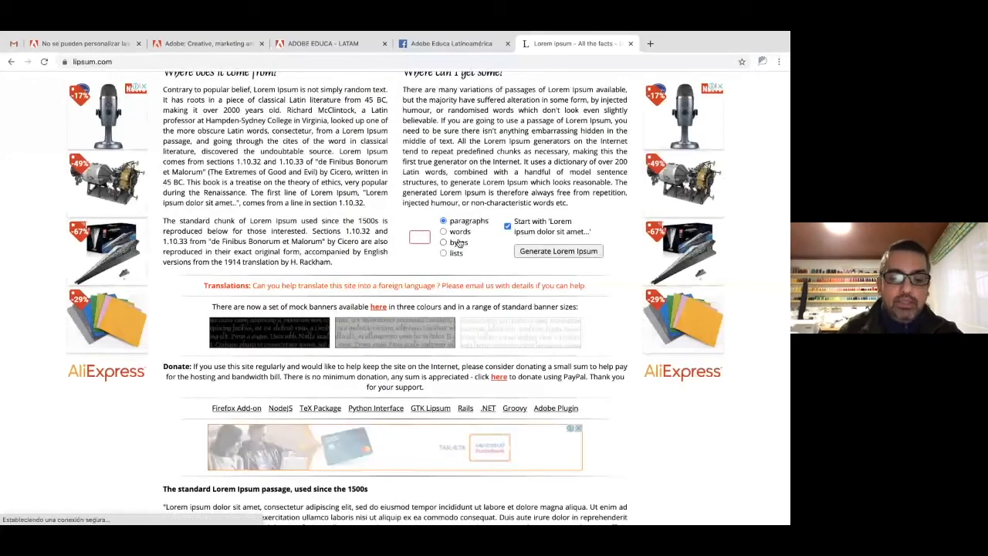
click(526, 253)
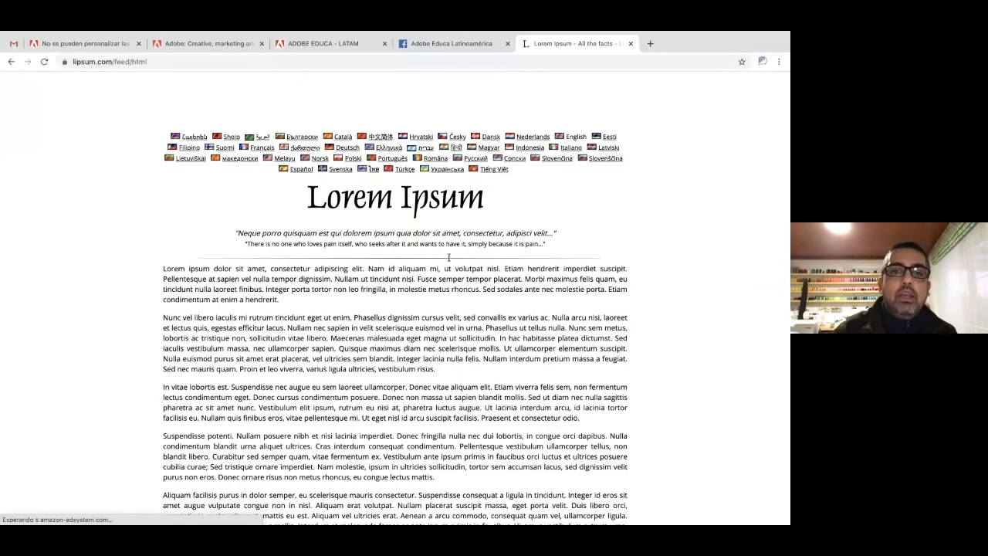
Copy all the generated Lorem Ipsum paragraphs.
scroll(448, 261, down, 2)
drag(163, 139, 510, 411)
right_click(458, 344)
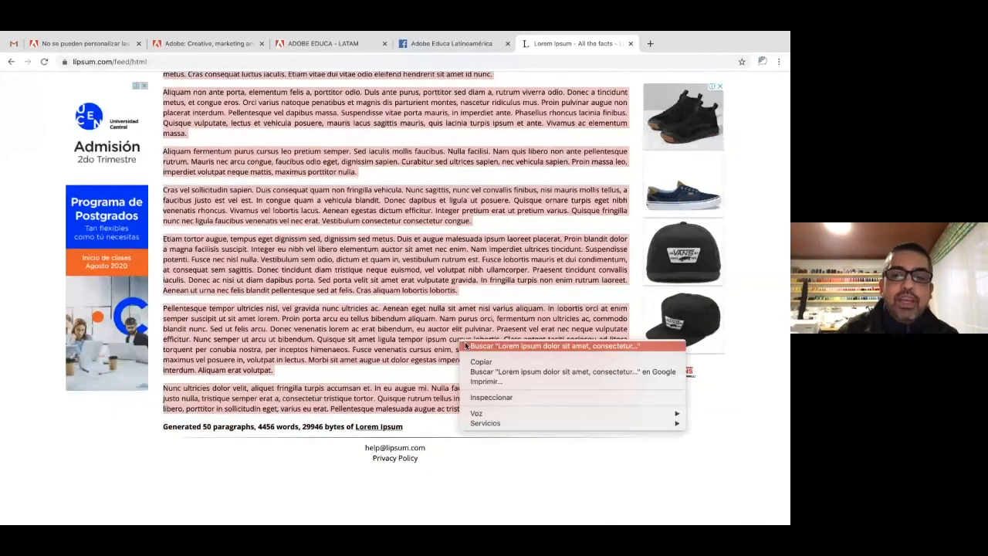
click(477, 365)
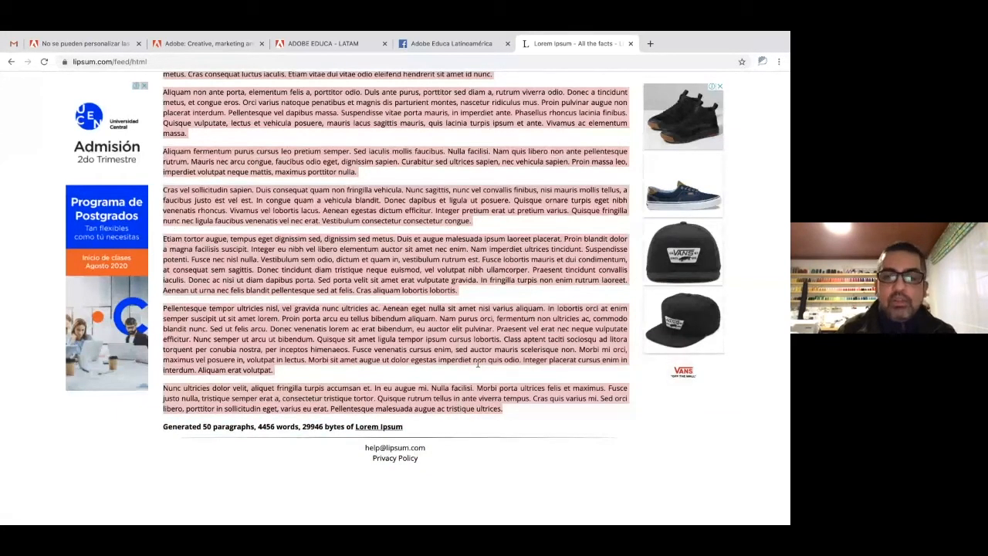
Switch back to InDesign and create a new document from the saved preset 01.
key(super+Tab)
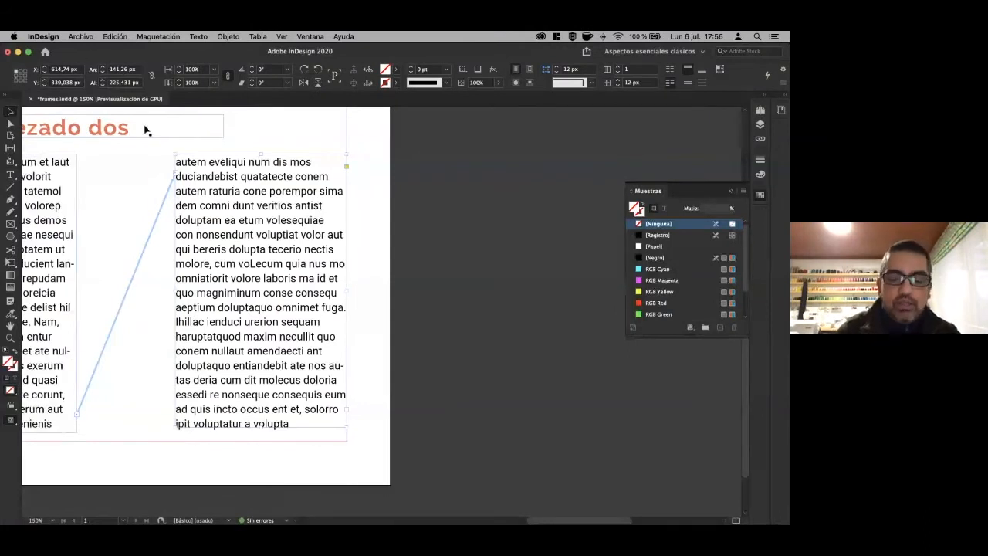
key(super+n)
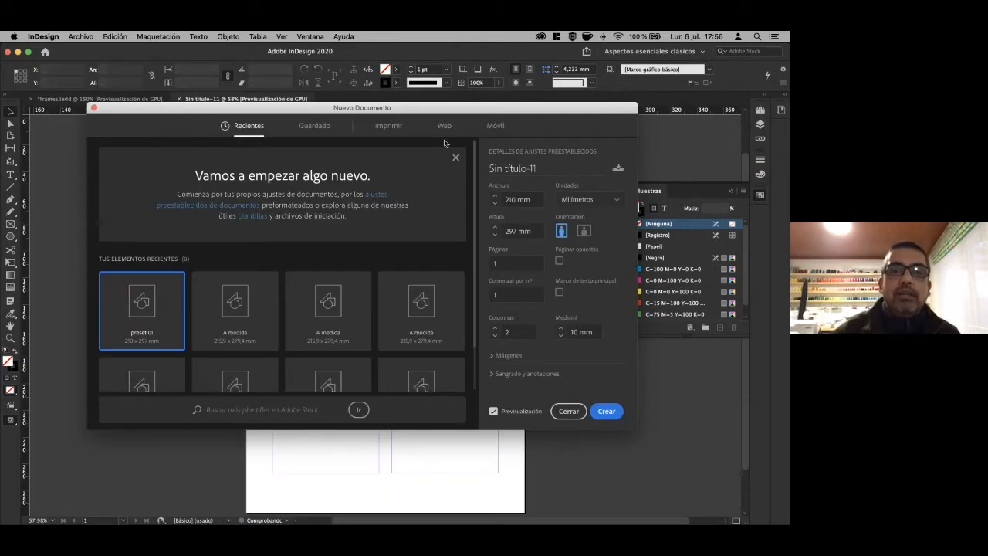
click(323, 129)
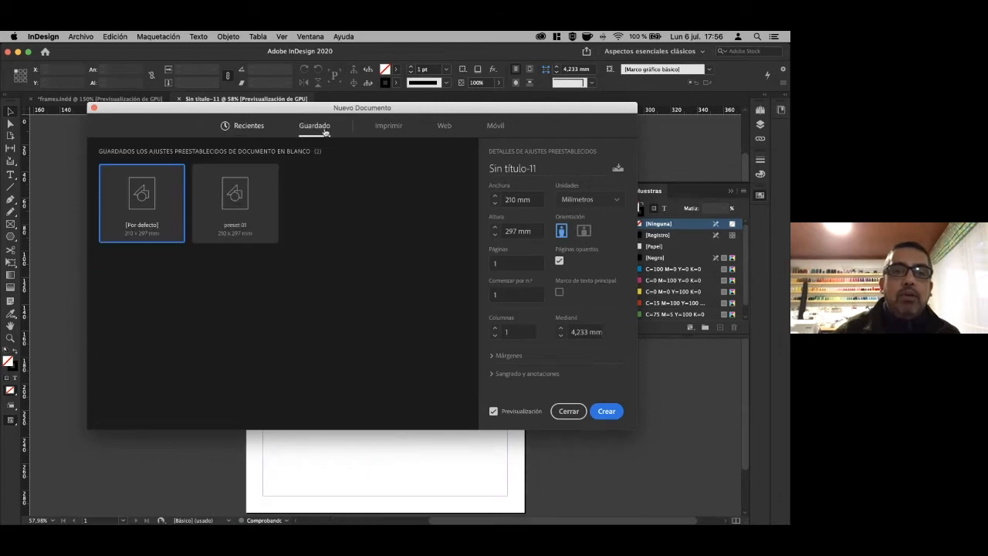
click(237, 210)
click(607, 410)
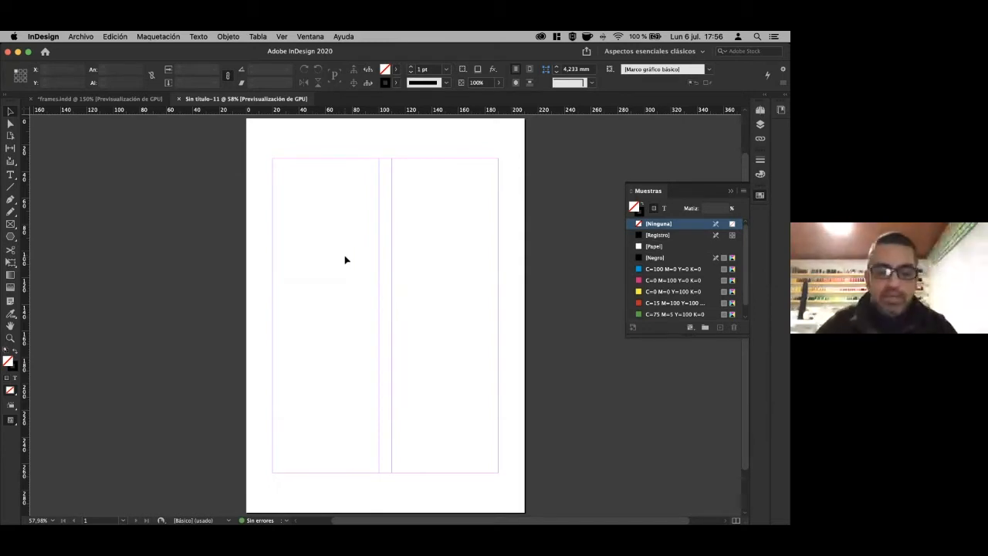
Paste the copied text onto the page and move its frame to the first column's upper corner at X 20, Y 30 mm.
click(125, 36)
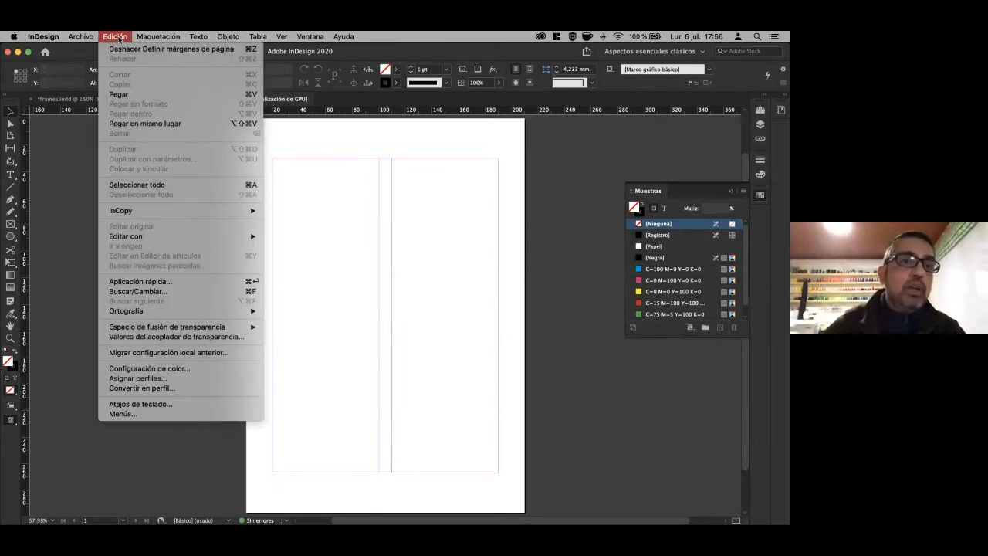
click(125, 96)
drag(378, 302, 299, 192)
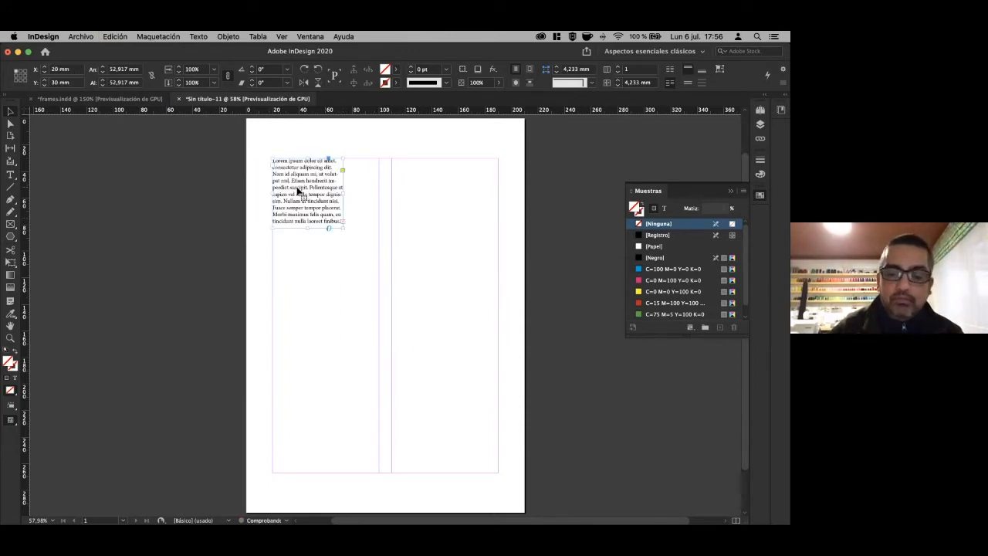
Create another new print document from the Carta preset with facing pages turned off.
click(79, 36)
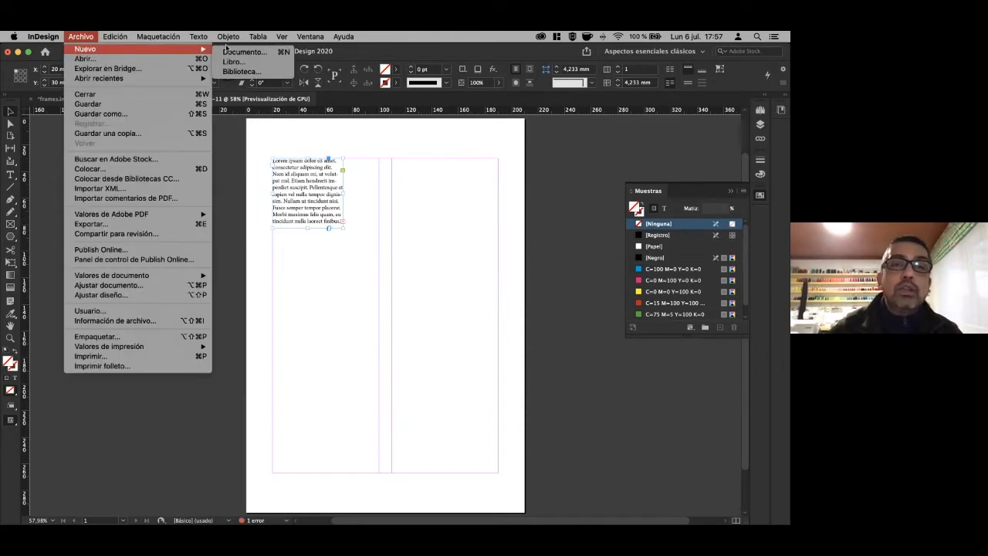
click(235, 51)
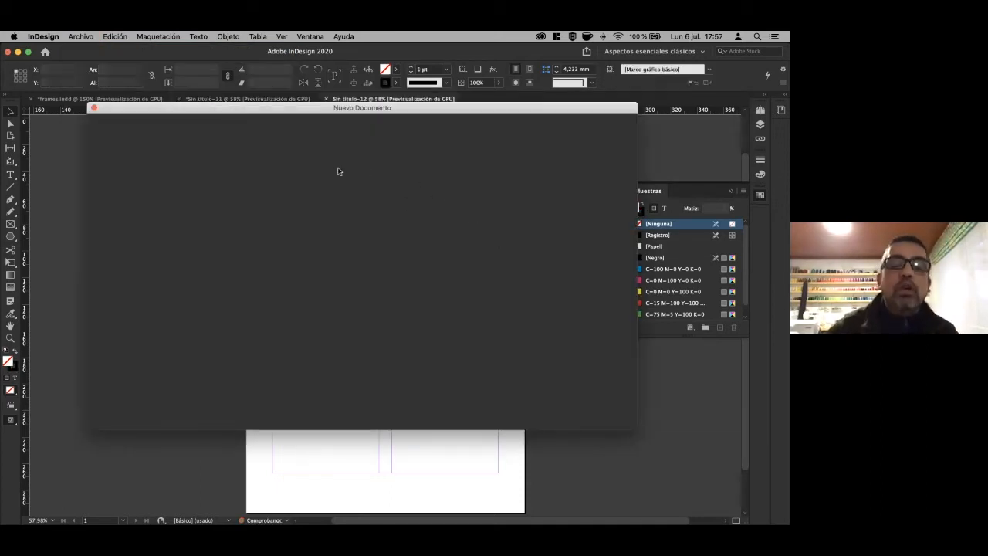
click(386, 128)
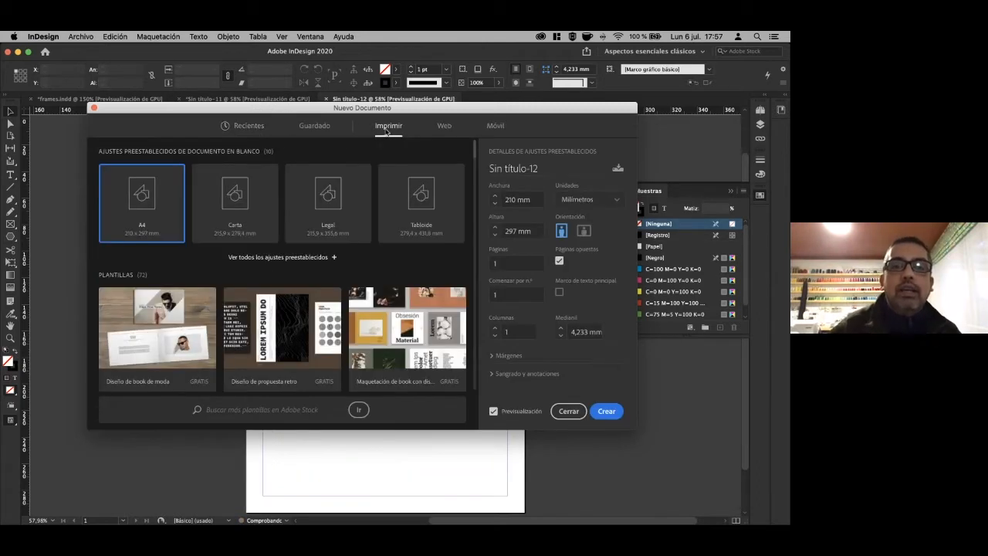
click(209, 213)
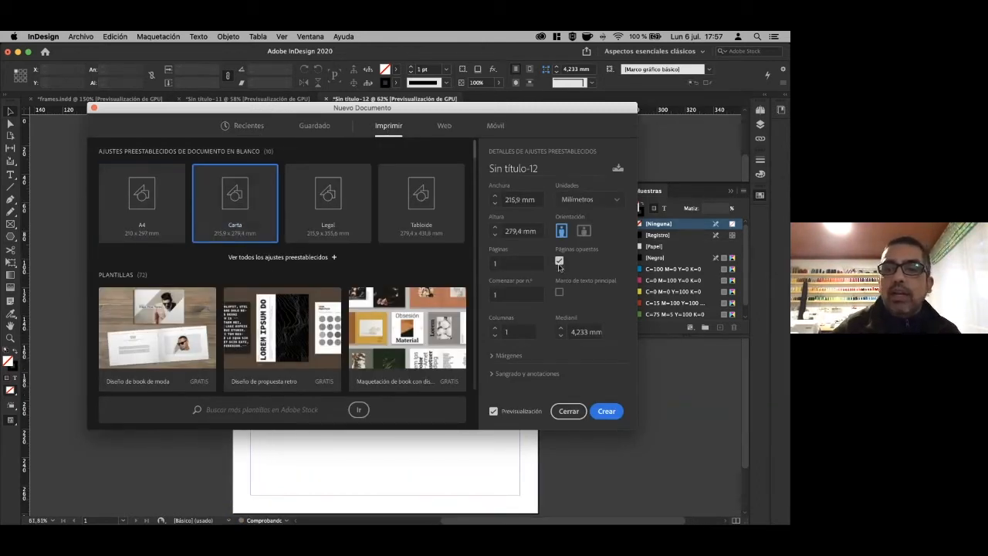
click(559, 261)
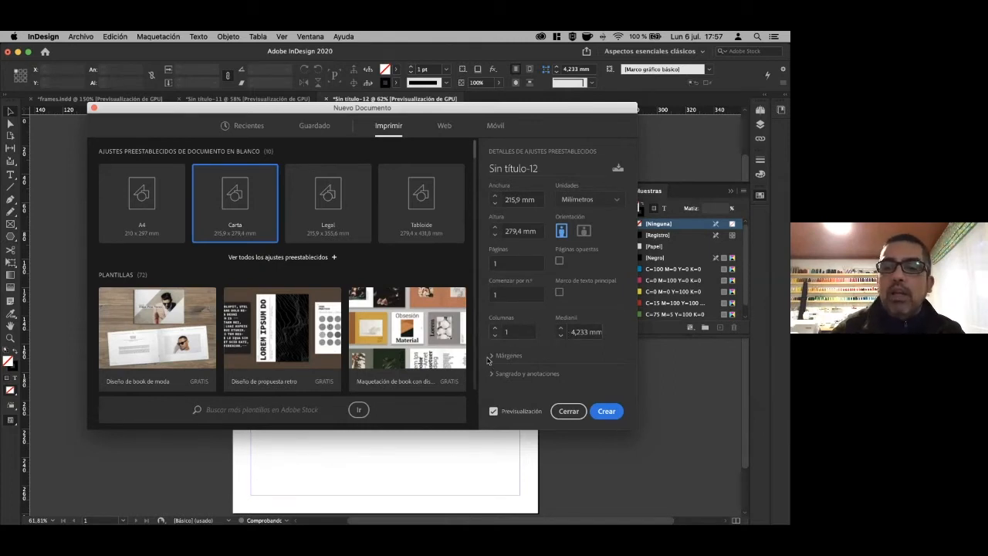
click(606, 412)
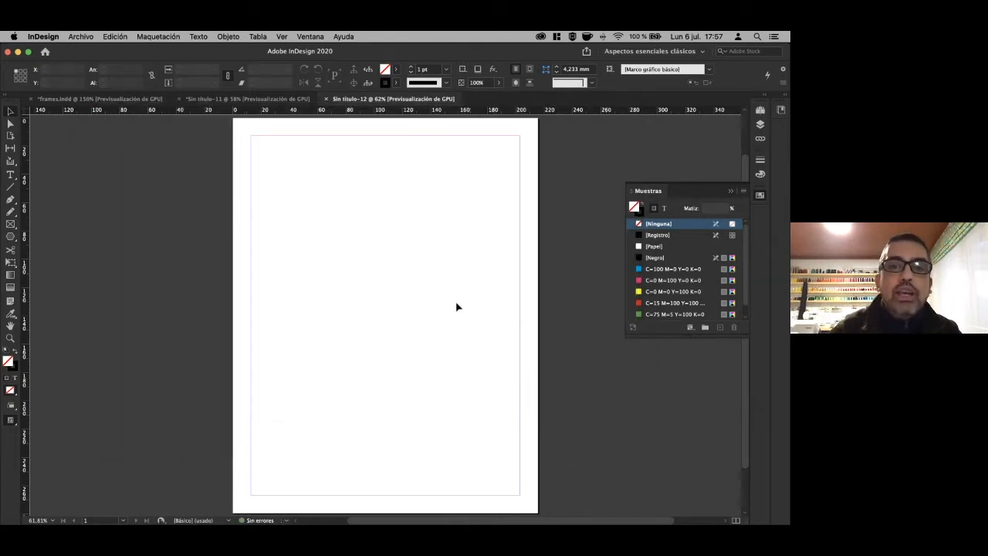
Paste the Lorem Ipsum text and enlarge its frame to fill the page margins, about 190.5 by 251.5 mm.
key(super+v)
drag(393, 316, 517, 489)
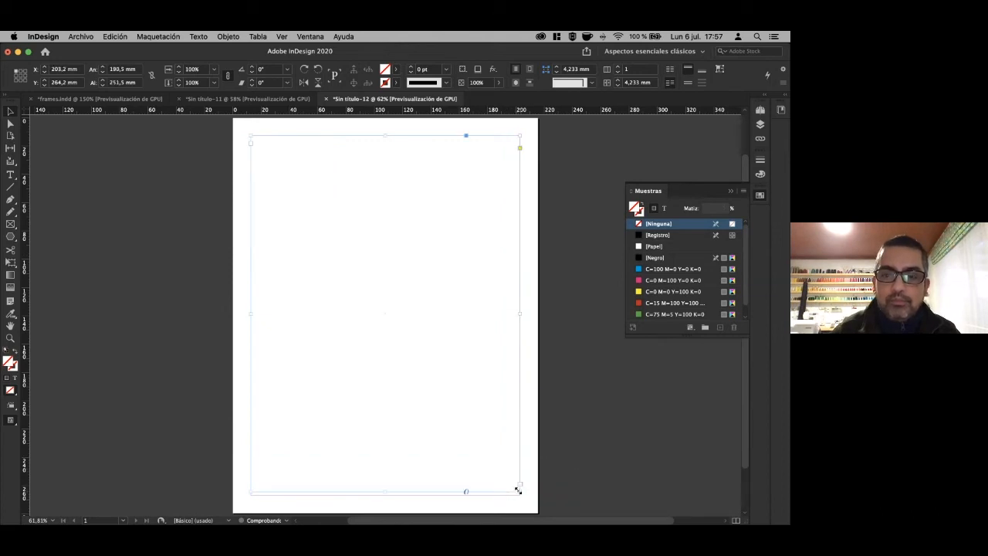
Collapse the Swatches panel, show the Pages panel and insert one page after page 1 based on A-Página maestra.
click(729, 191)
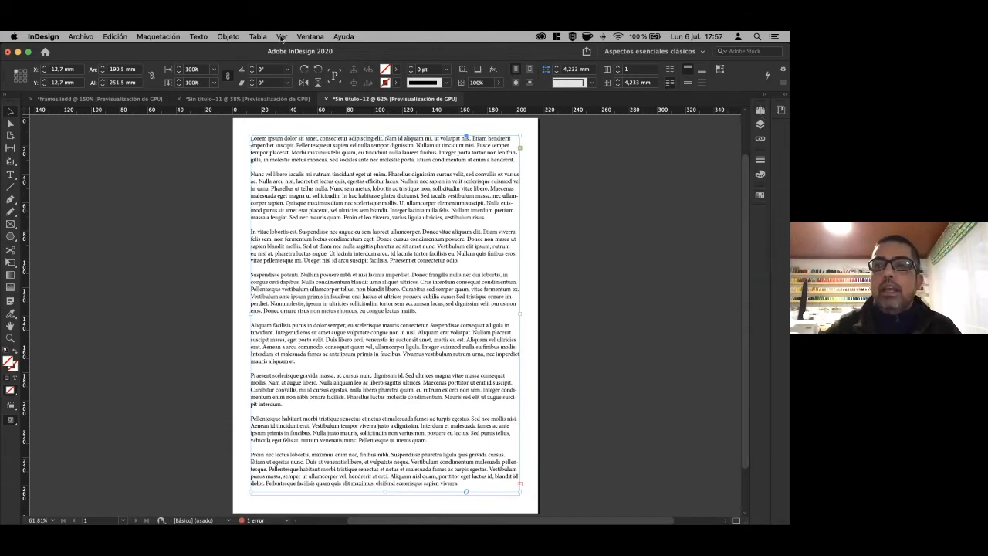
click(309, 36)
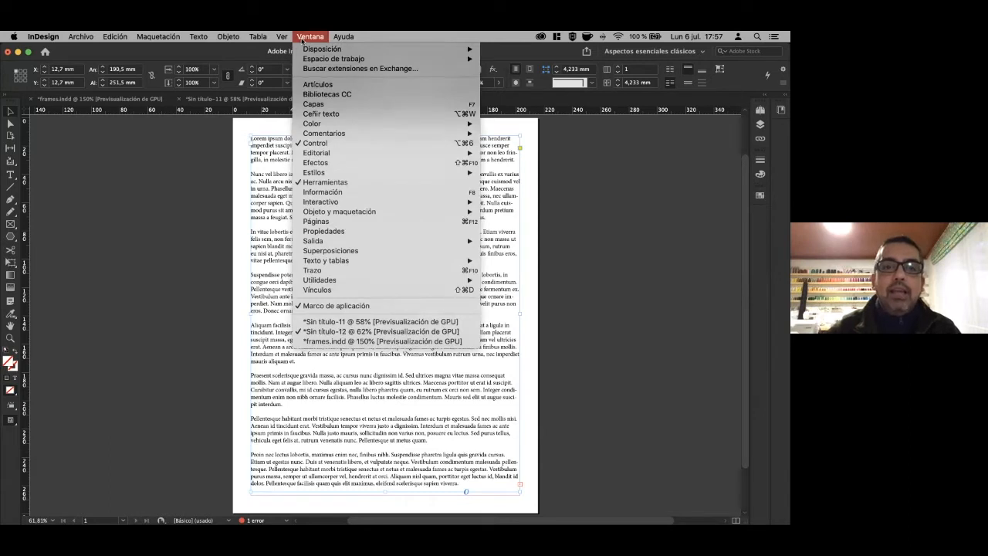
click(339, 225)
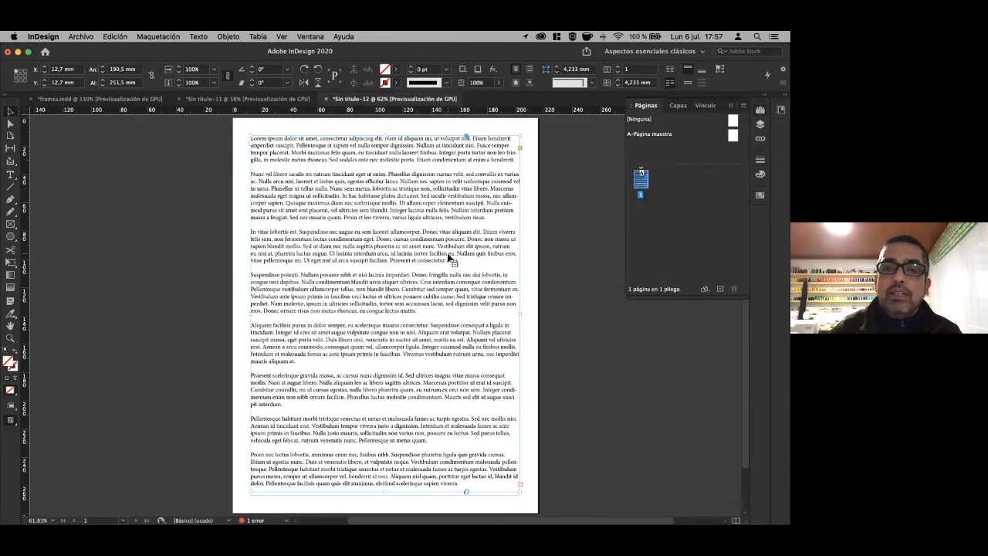
scroll(452, 260, down, 3)
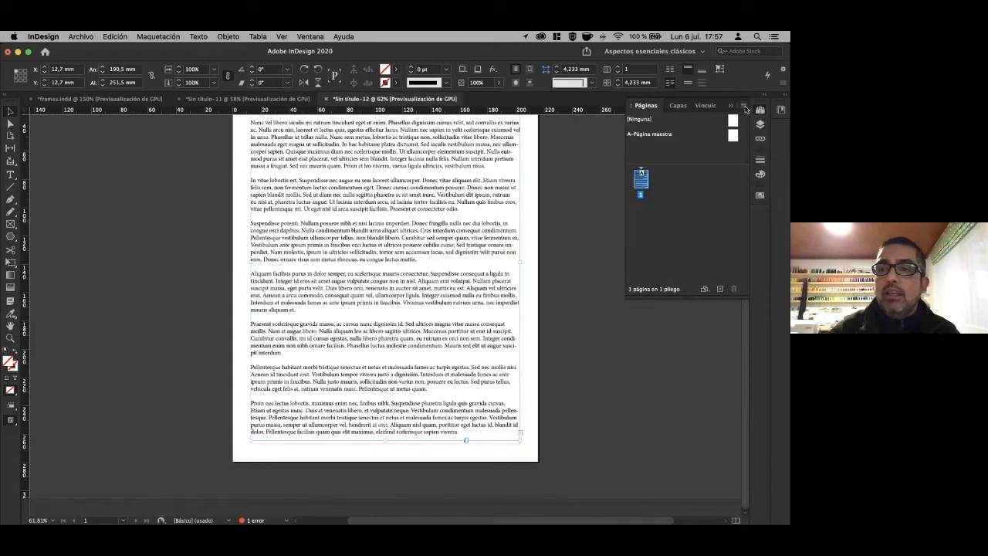
click(744, 107)
click(611, 115)
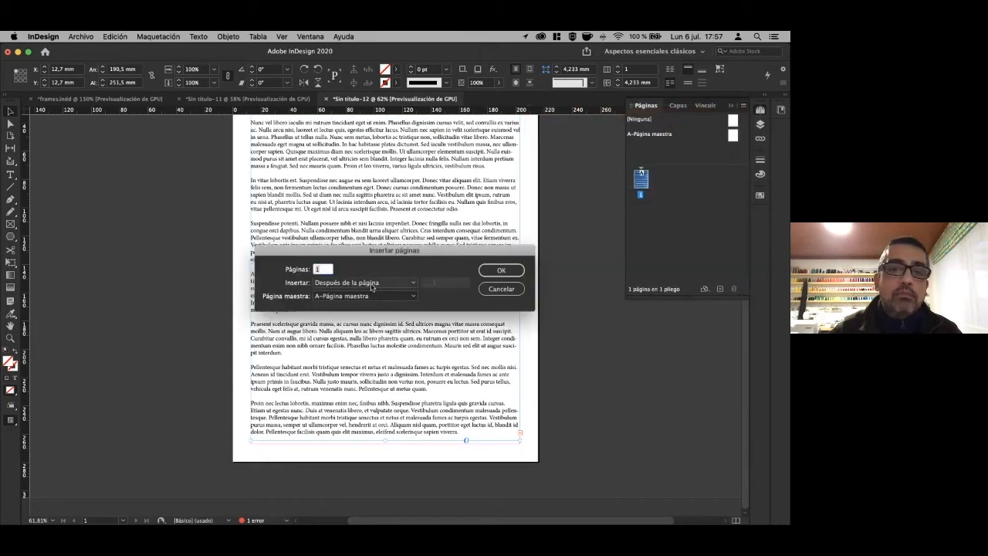
click(376, 284)
click(390, 273)
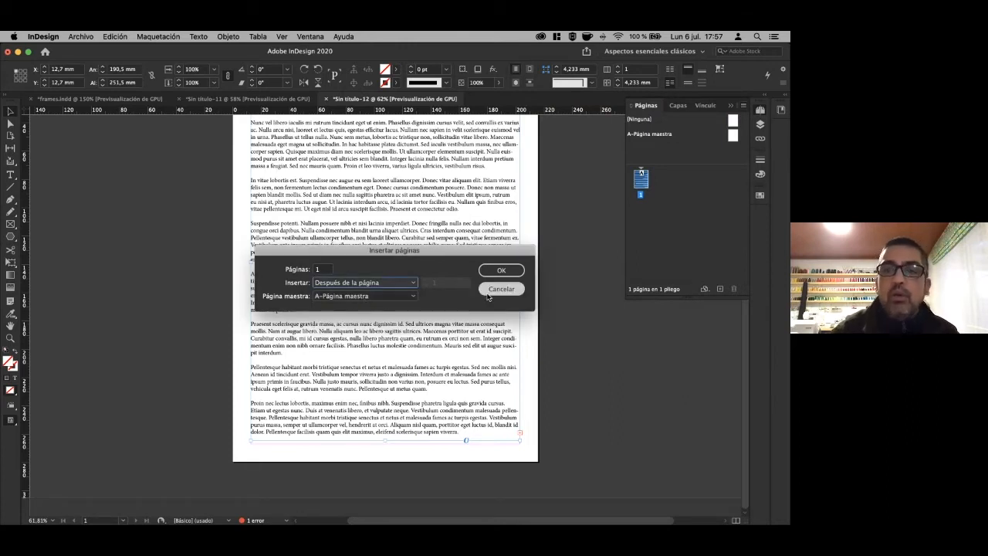
click(502, 270)
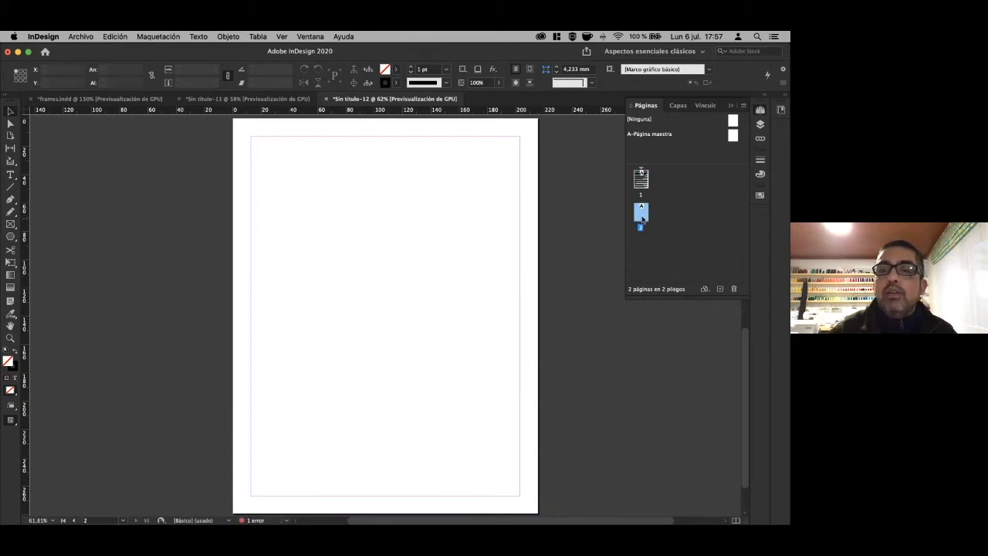
Thread page 1's overset text into a new frame filling the margins of page 2, about 190.5 by 251.4 mm.
alt+super+click(379, 246)
alt+super+click(379, 246)
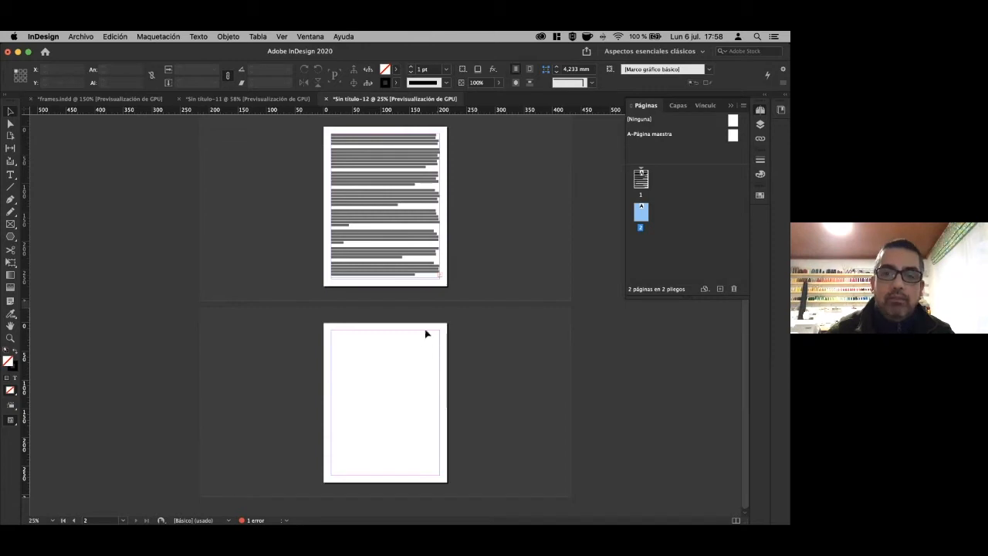
drag(405, 263, 534, 393)
drag(458, 369, 424, 278)
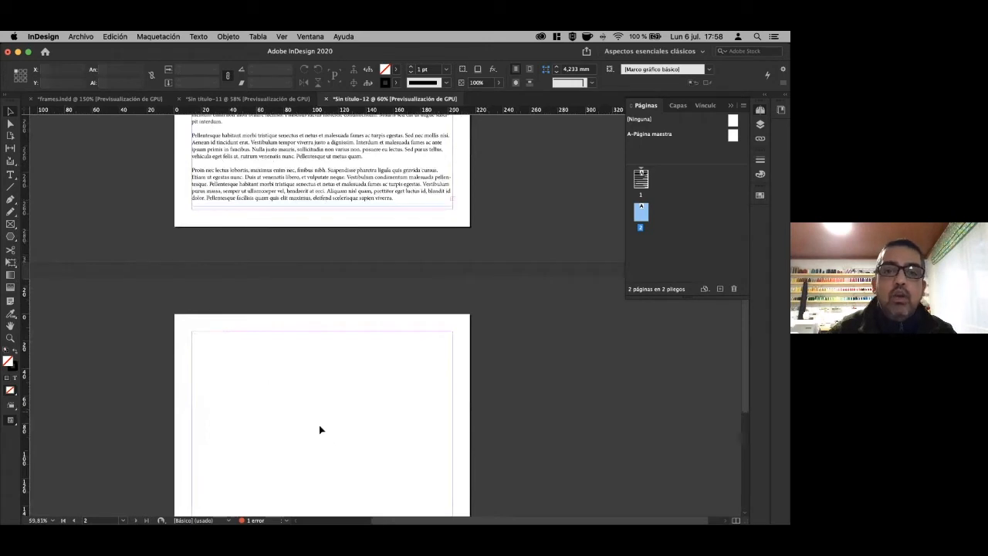
click(453, 202)
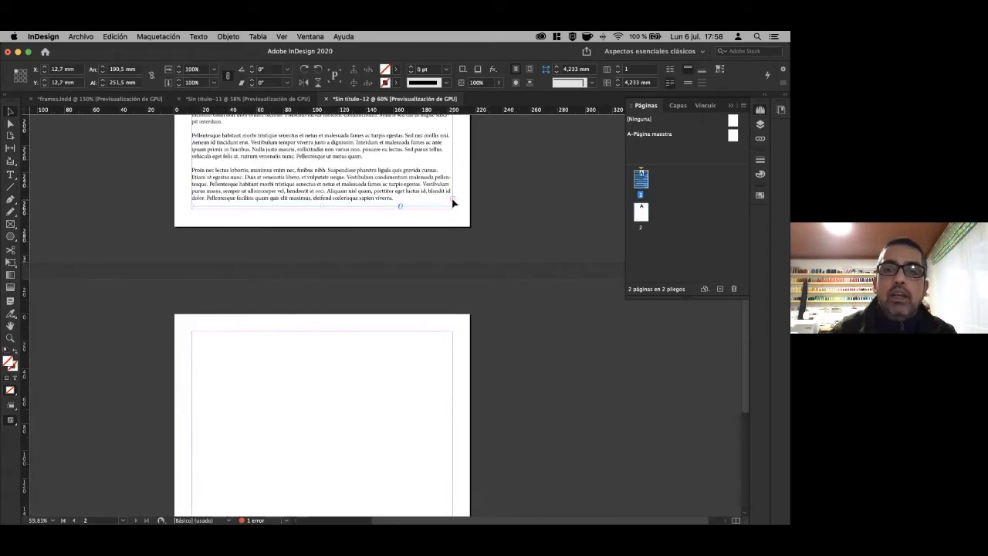
click(209, 337)
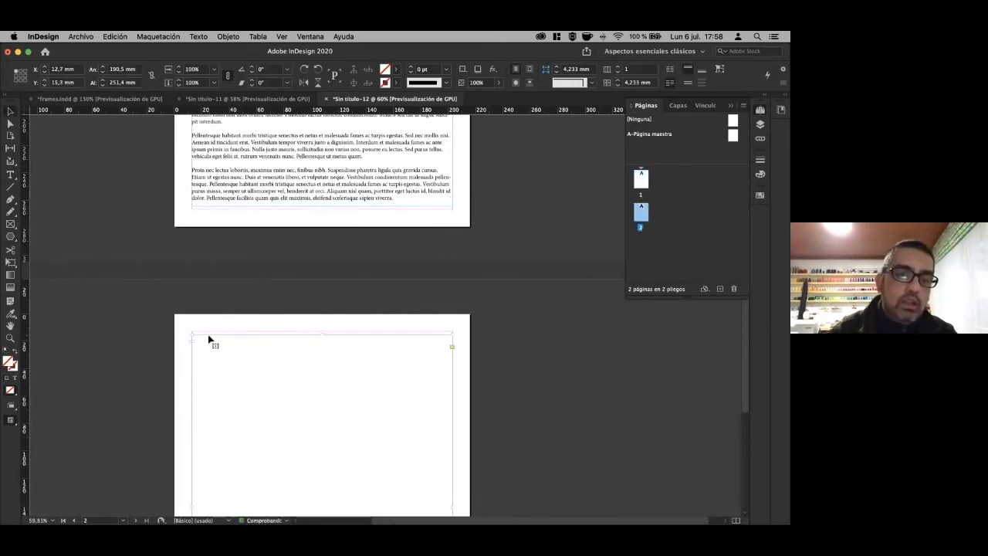
scroll(467, 372, down, 3)
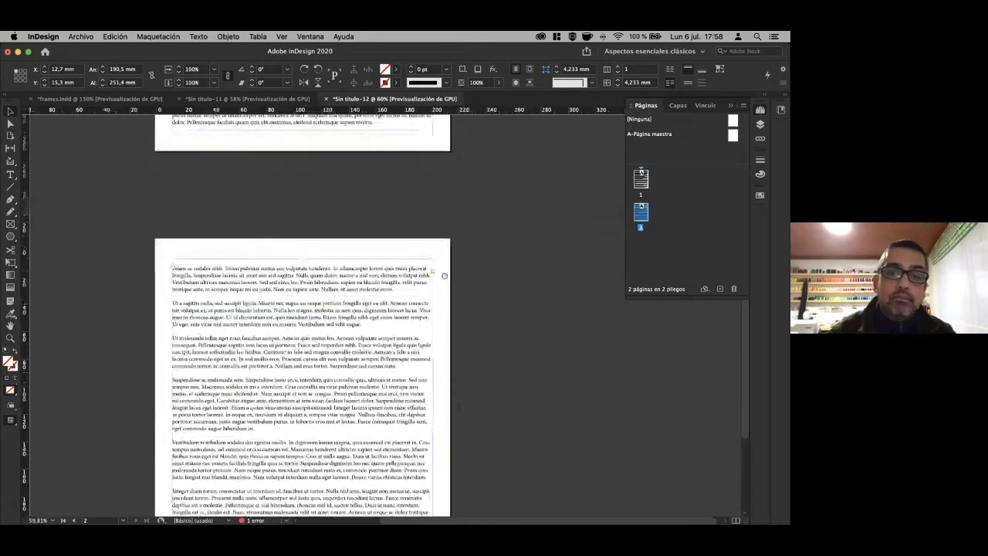
scroll(431, 466, down, 5)
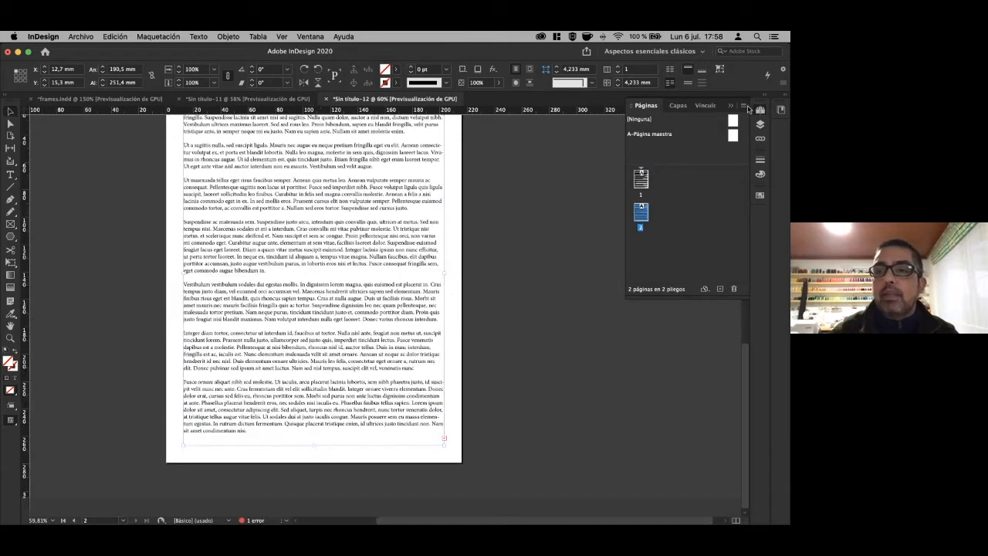
Insert one page after page 2 based on A-Página maestra.
click(745, 106)
click(690, 109)
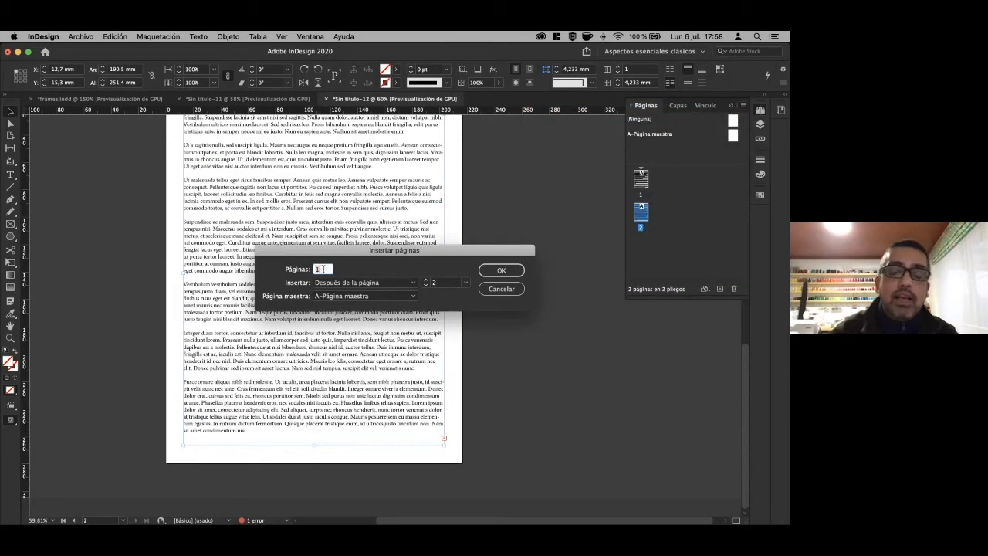
click(501, 270)
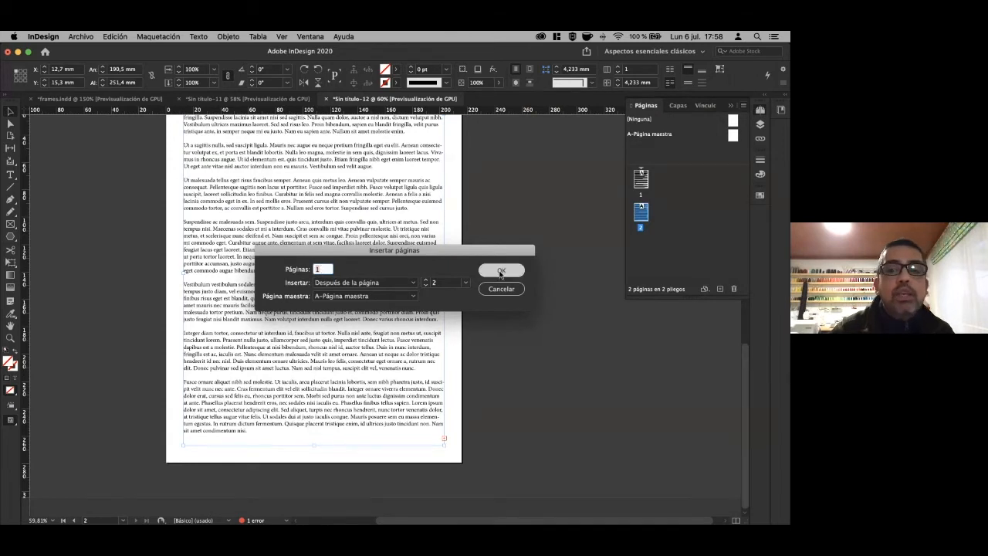
Thread page 2's overset text into a new margin-wide frame on page 3, about 190.5 by 238.8 mm.
scroll(406, 276, up, 5)
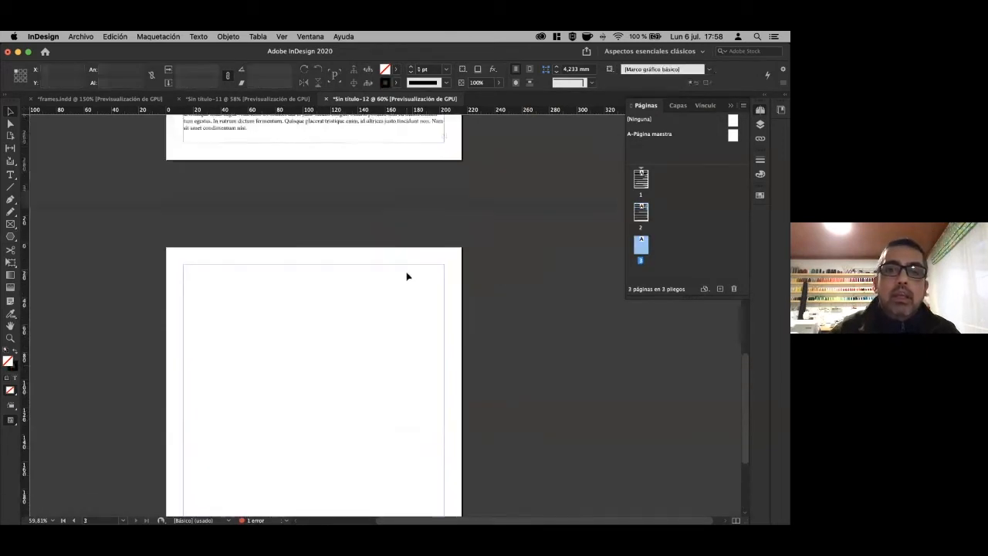
click(446, 234)
click(444, 232)
click(260, 382)
click(260, 382)
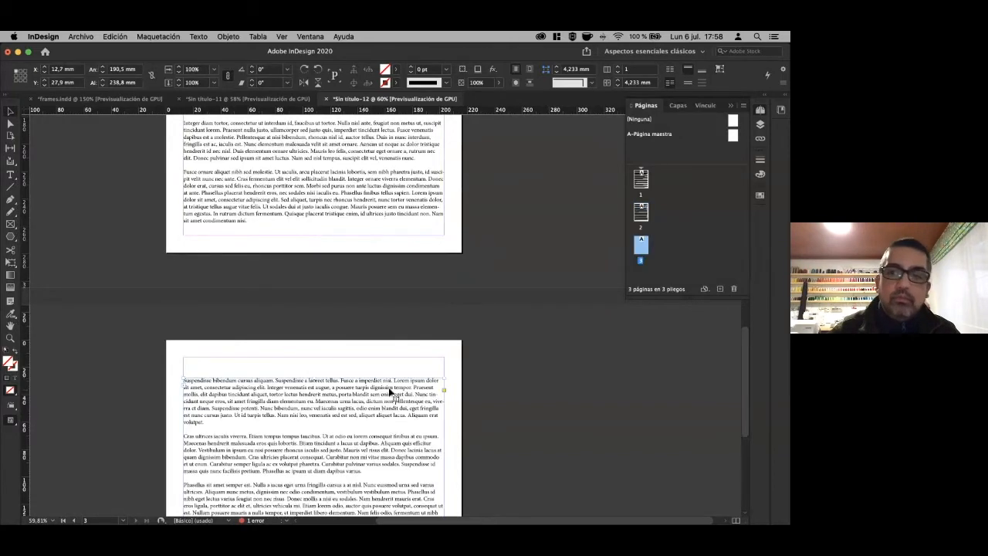
scroll(391, 392, down, 5)
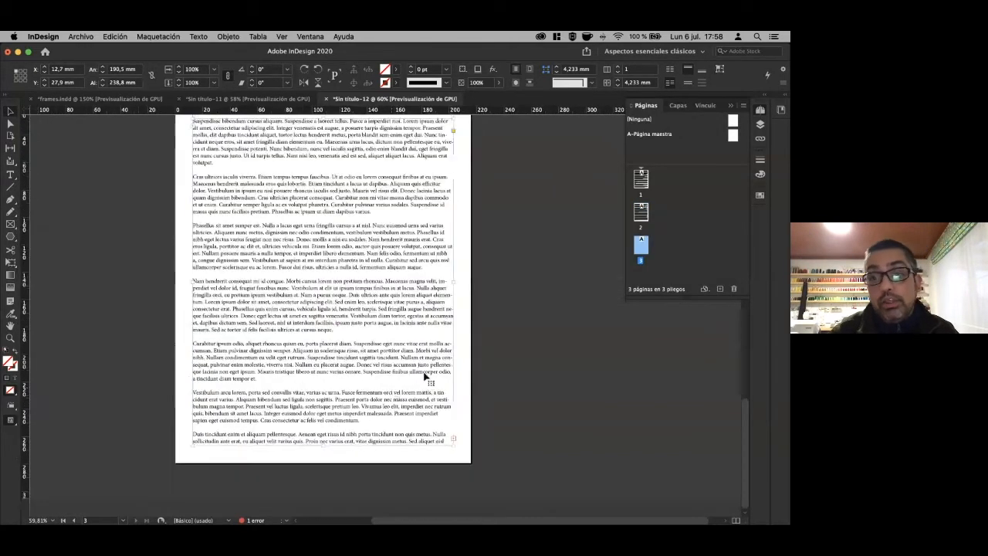
Insert another single page after page 3.
click(743, 106)
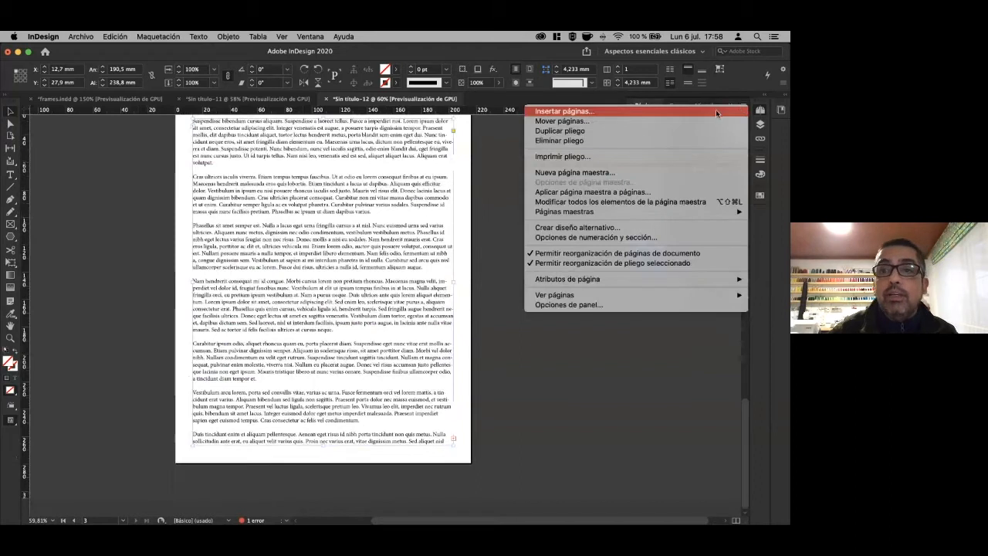
click(469, 270)
click(495, 271)
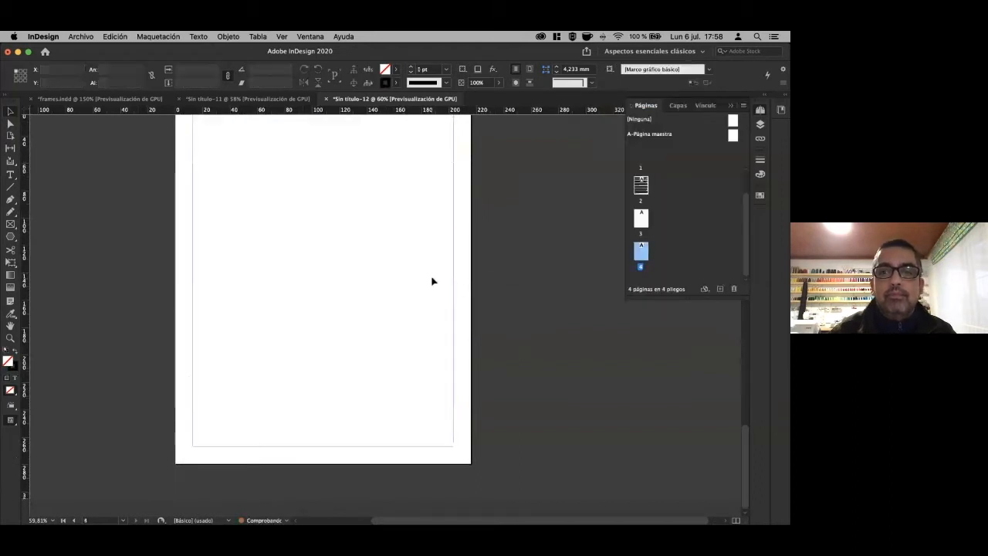
Thread page 3's overset text into a new margin-wide frame on page 4, about 190.5 by 230.7 mm.
scroll(459, 282, up, 2)
scroll(433, 282, up, 1)
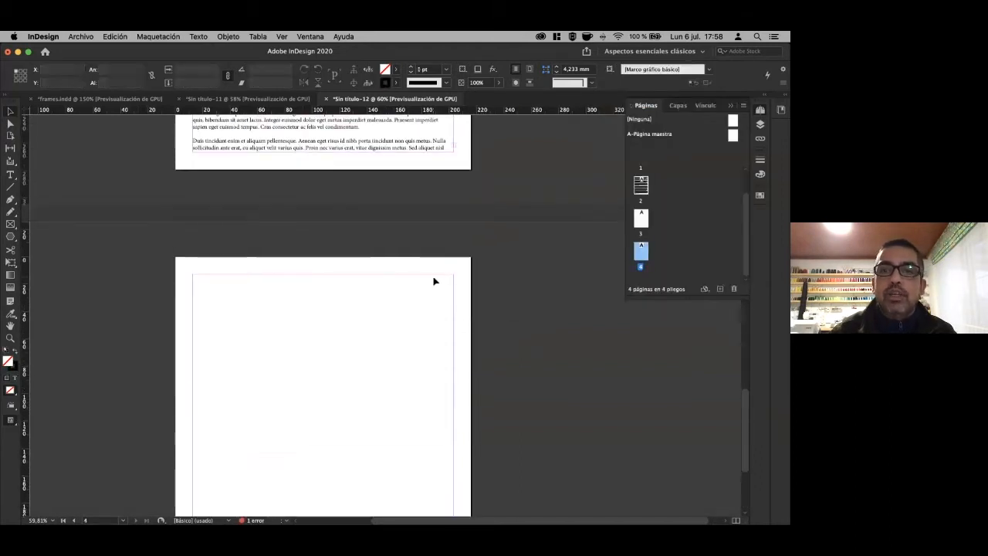
click(455, 149)
click(456, 149)
click(264, 307)
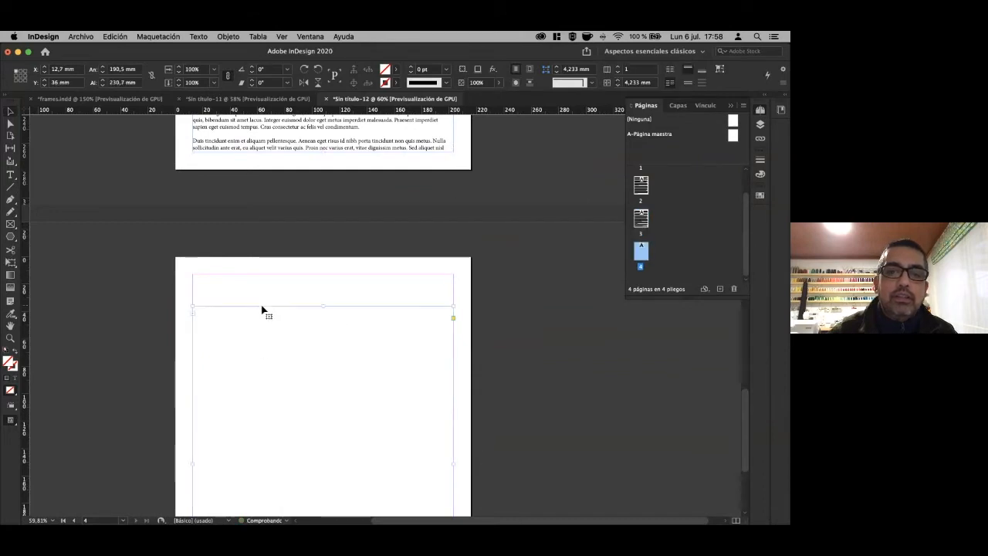
scroll(284, 315, down, 4)
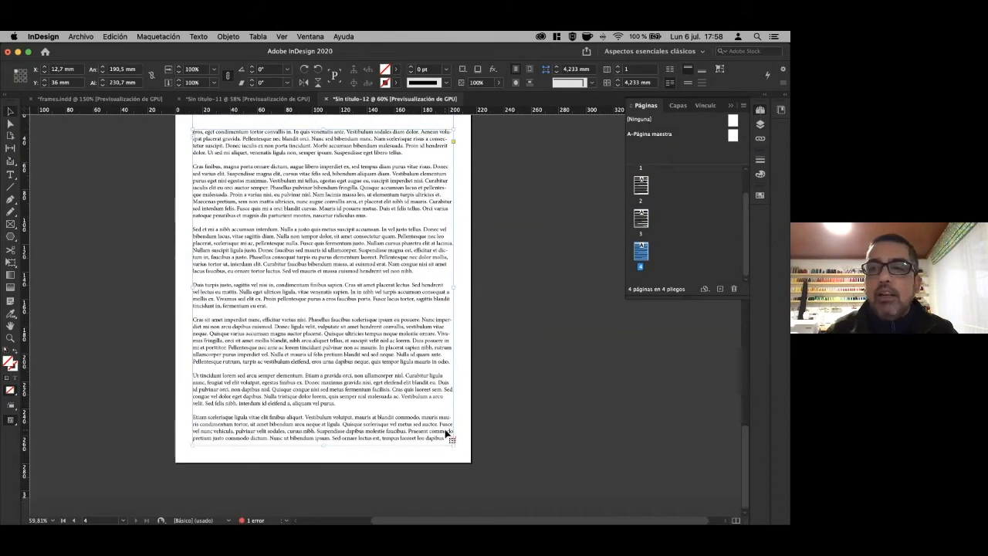
Undo the added pages, threaded frames and frame enlargement, back to the small pasted text frame on page 1.
scroll(509, 389, up, 5)
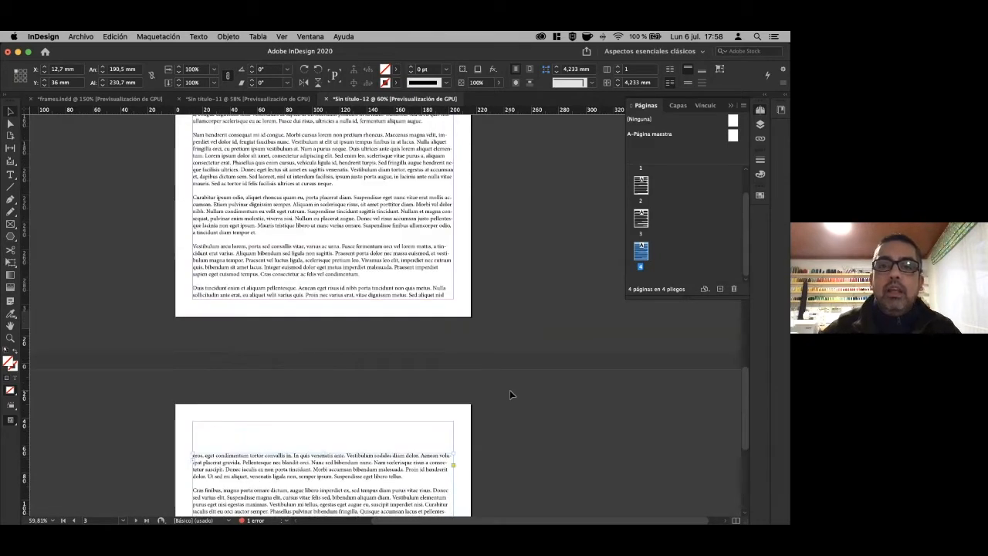
scroll(509, 390, up, 5)
scroll(509, 392, up, 1)
scroll(502, 388, down, 1)
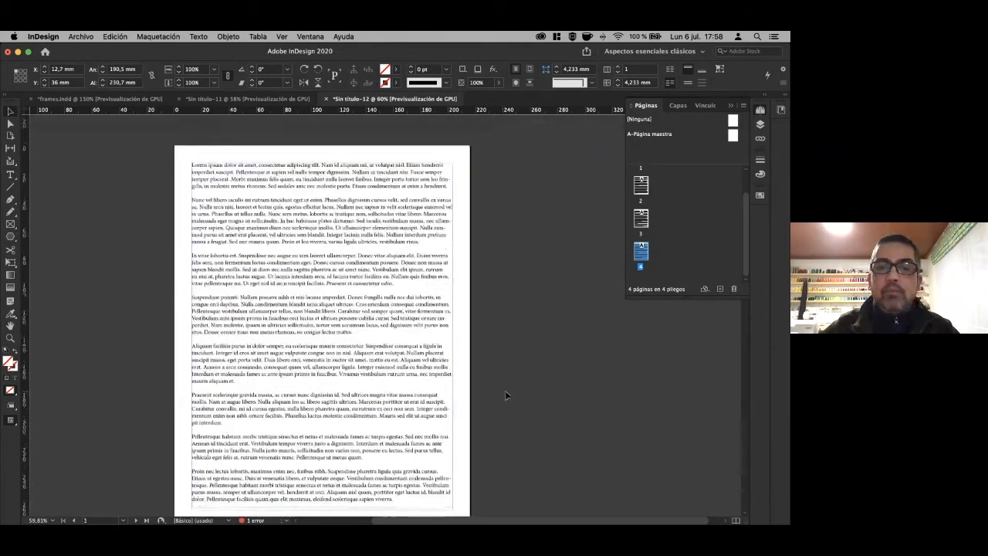
key(super+z)
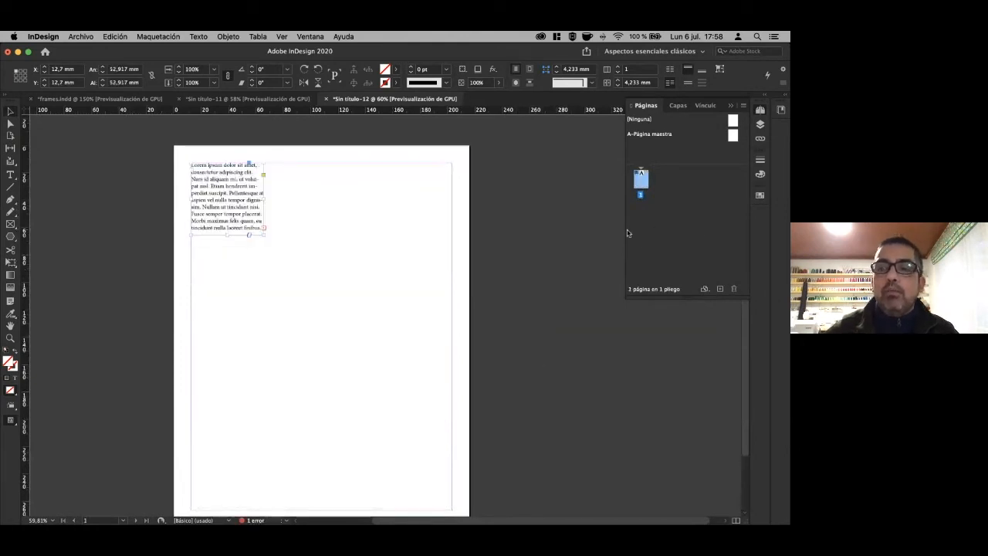
scroll(473, 284, down, 2)
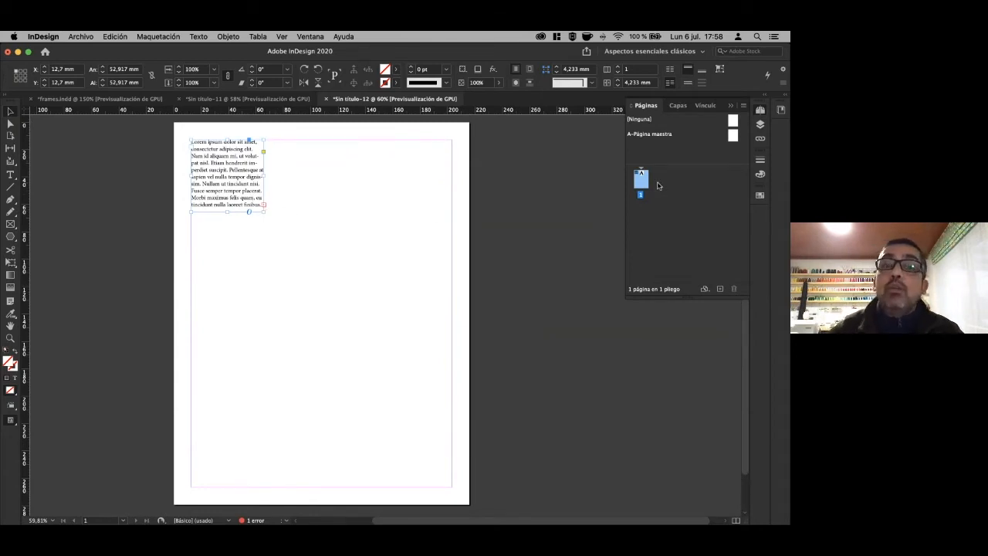
Autoflow the small frame's overset text from just below it, generating the needed pages automatically, and go to page 7.
click(264, 204)
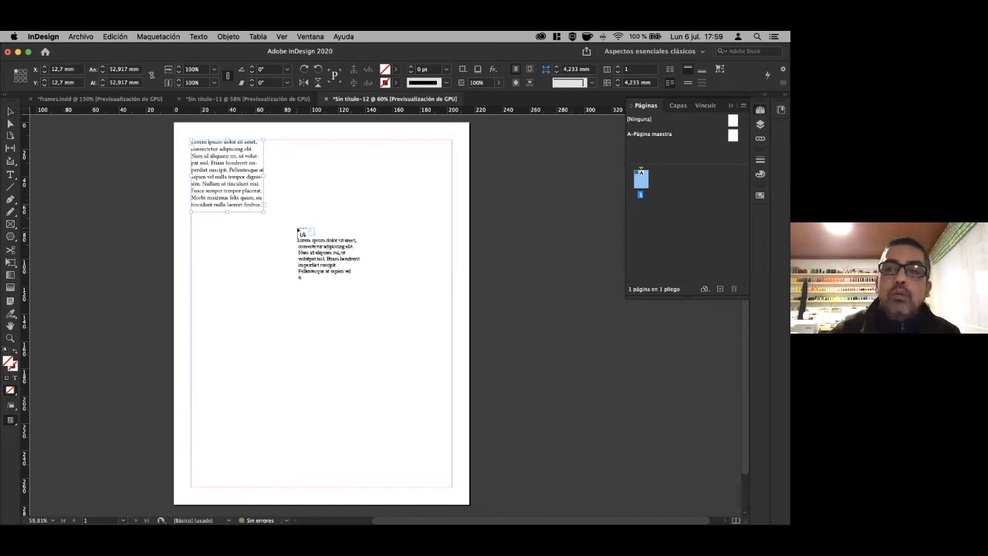
shift+click(298, 230)
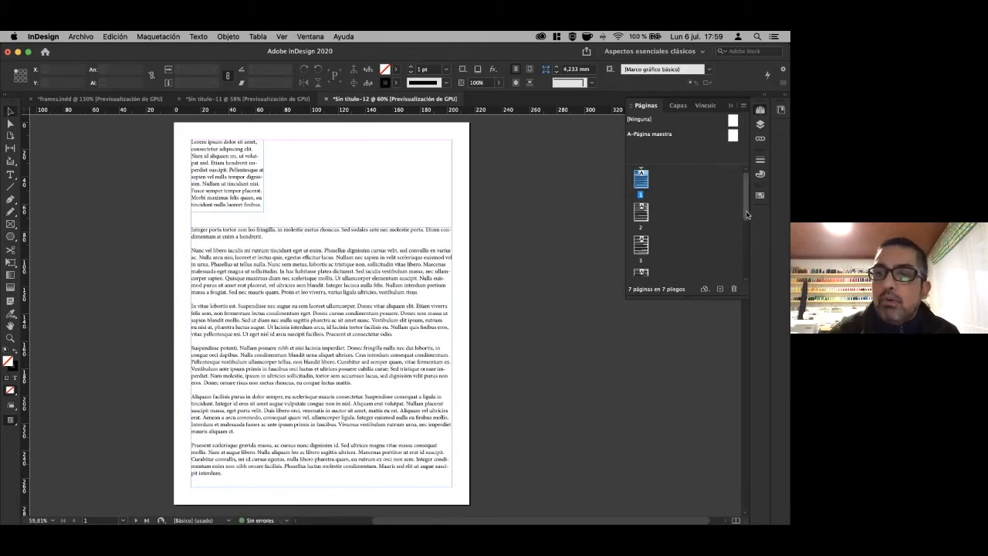
drag(746, 215, 746, 269)
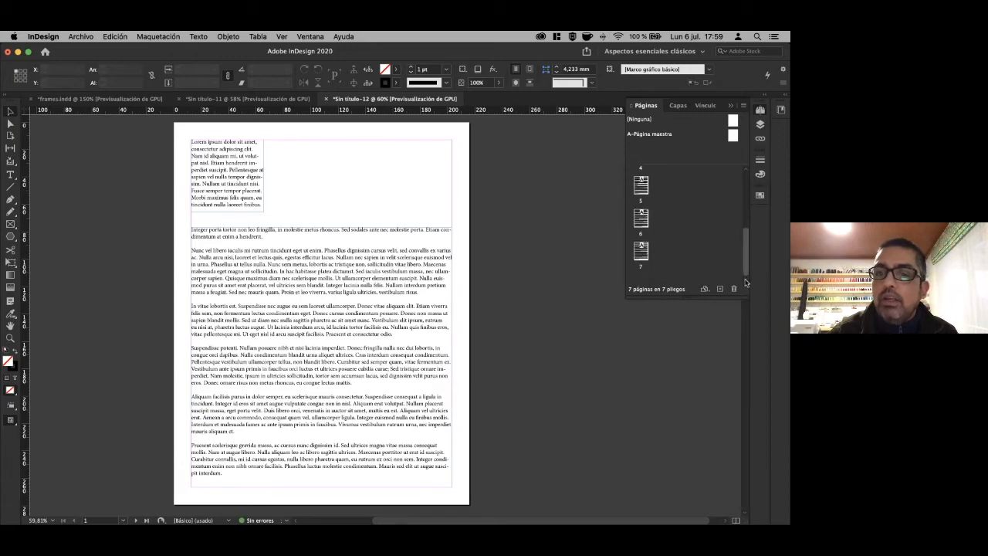
double_click(641, 252)
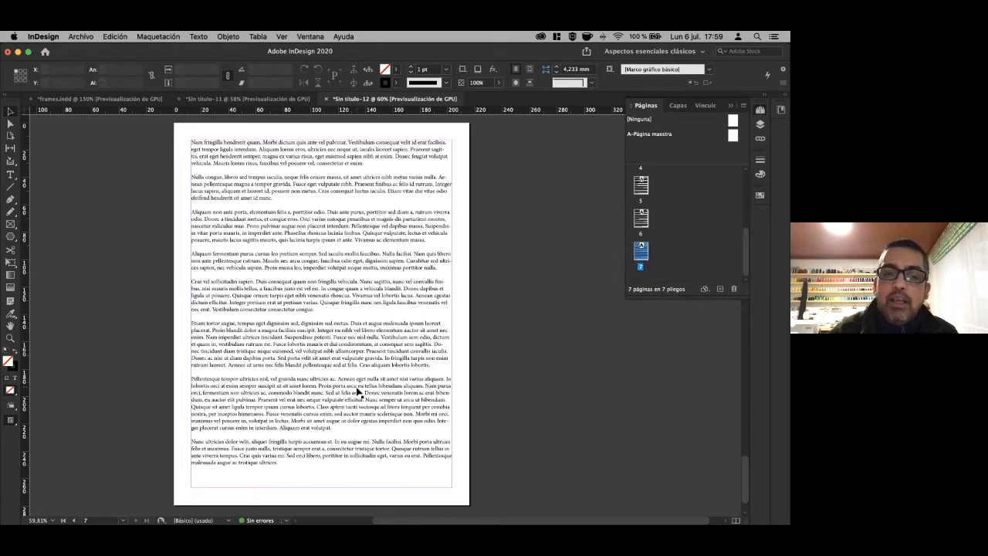
Compare the closing words "tristique ultrices." on page 7 with the end of the source text on lipsum.com in the browser.
double_click(278, 469)
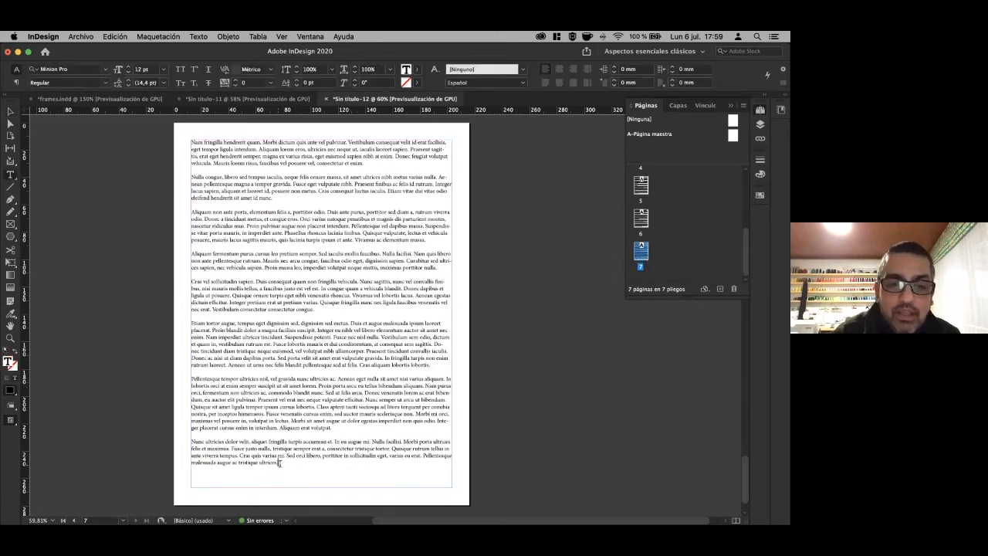
drag(282, 463, 236, 463)
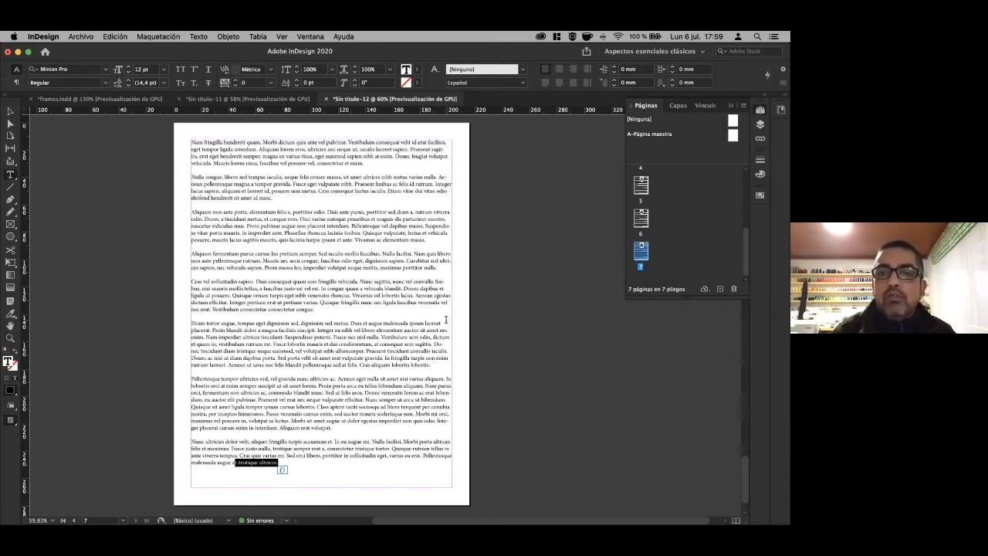
key(ctrl+Right)
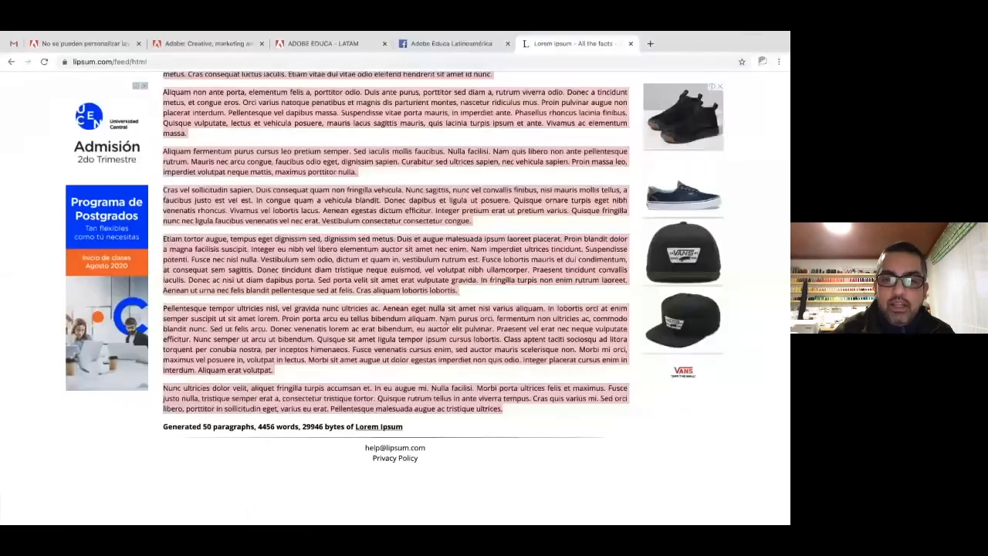
drag(446, 409, 510, 415)
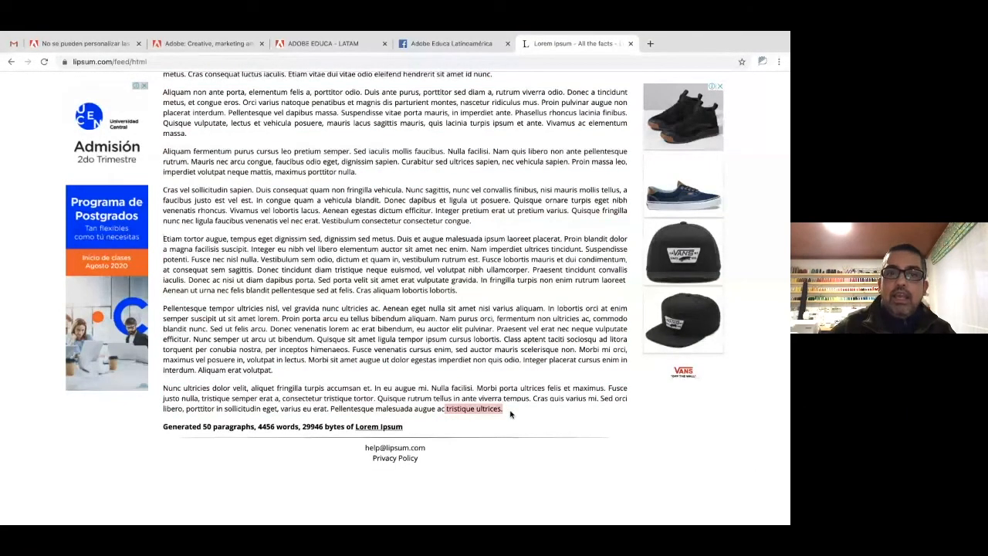
Return to InDesign, undo the text autoflow on page 1 and discard the loaded text cursor.
key(ctrl+Left)
drag(510, 414, 277, 196)
scroll(278, 196, up, 4)
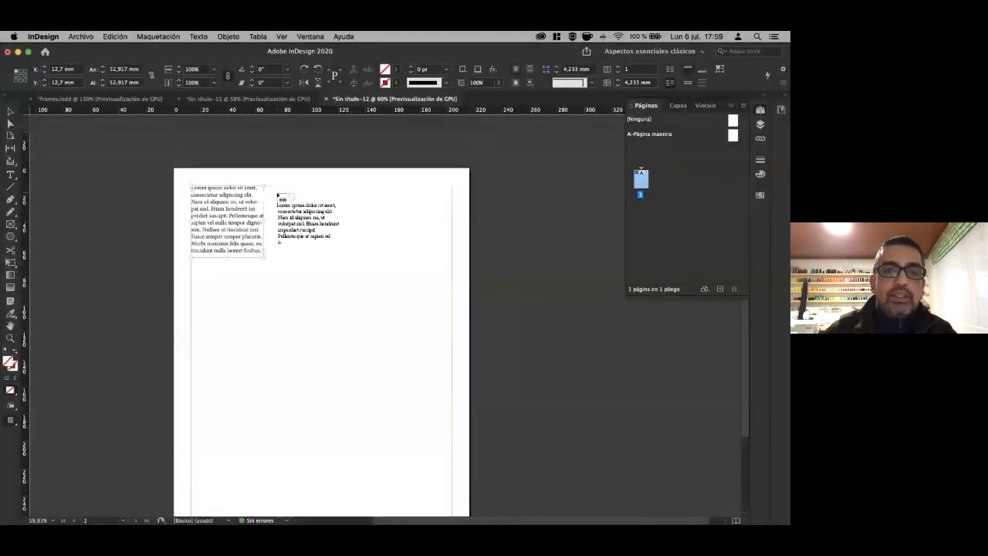
key(t)
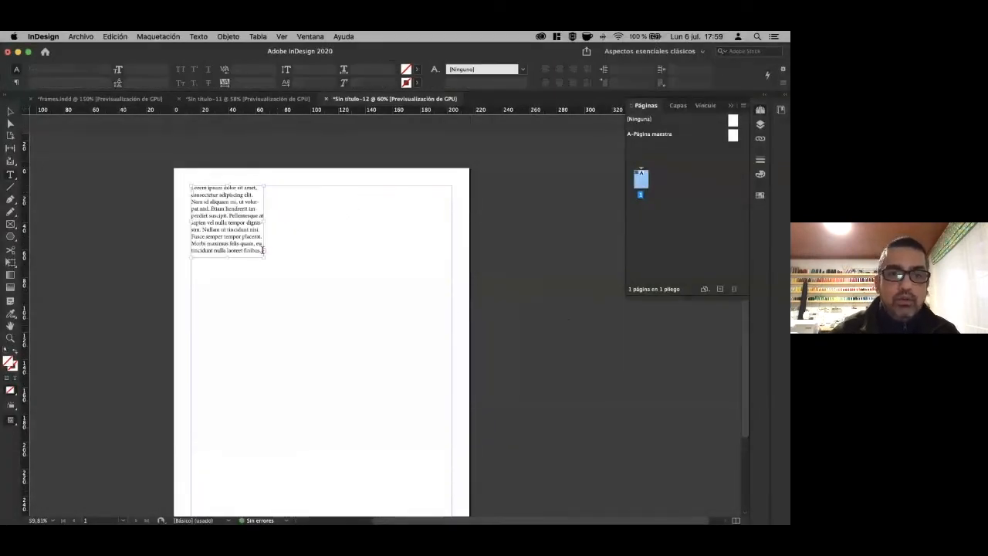
click(10, 111)
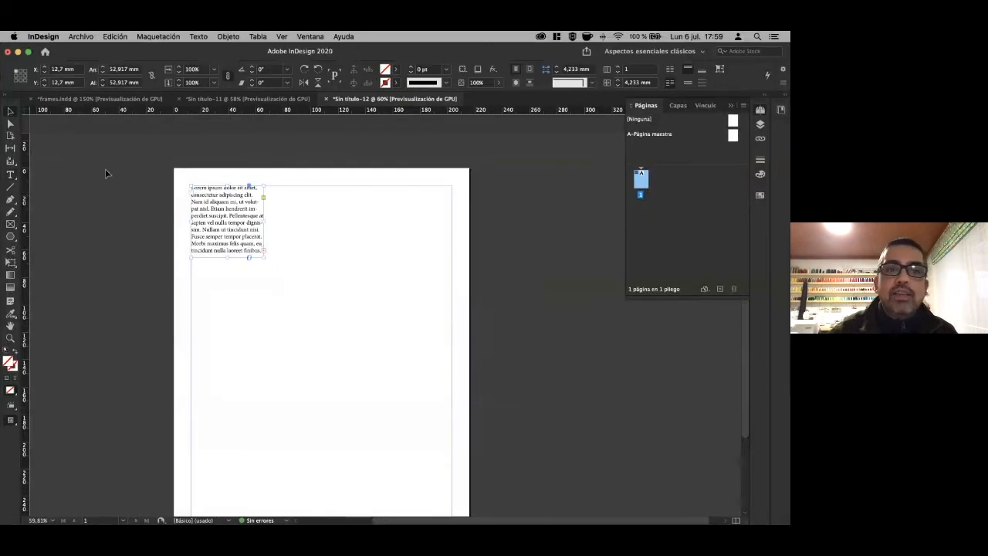
Autoflow the overset text again from below the small frame onto automatically added pages and check the generated pages.
click(262, 252)
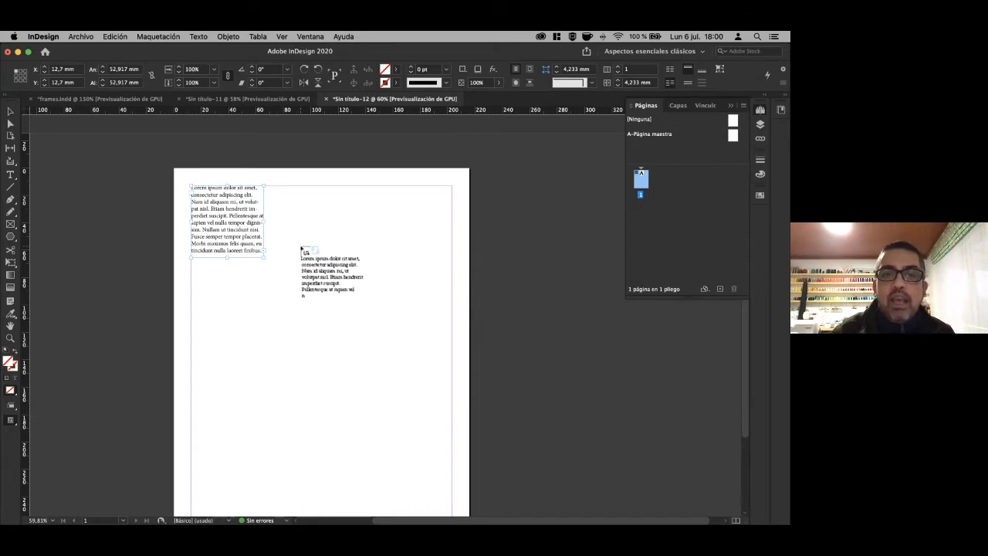
shift+click(256, 275)
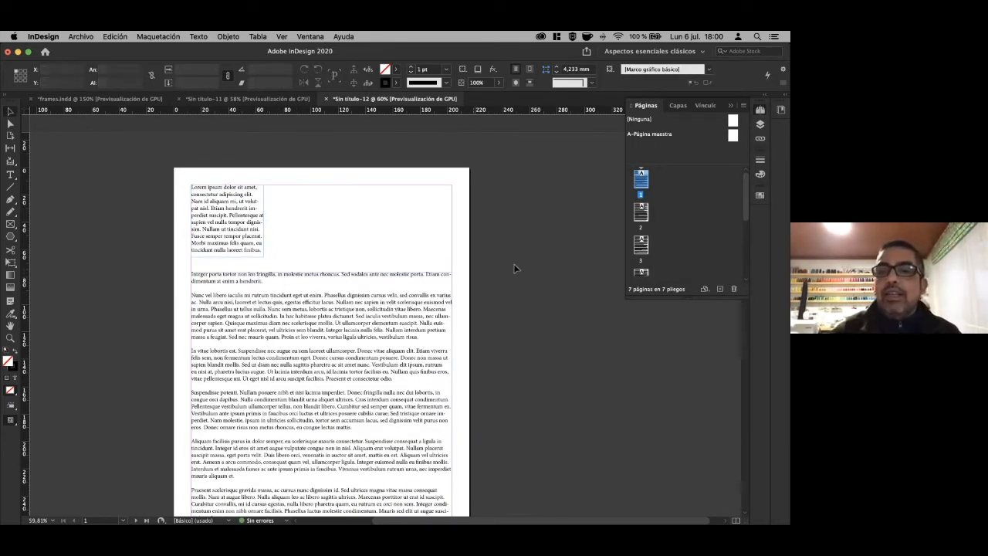
double_click(641, 211)
double_click(641, 244)
double_click(641, 273)
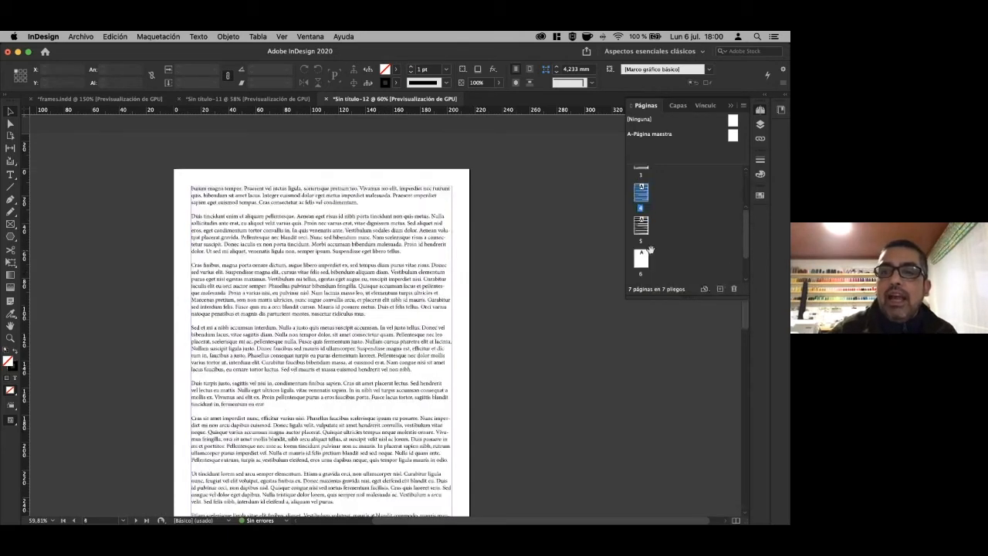
scroll(645, 259, down, 3)
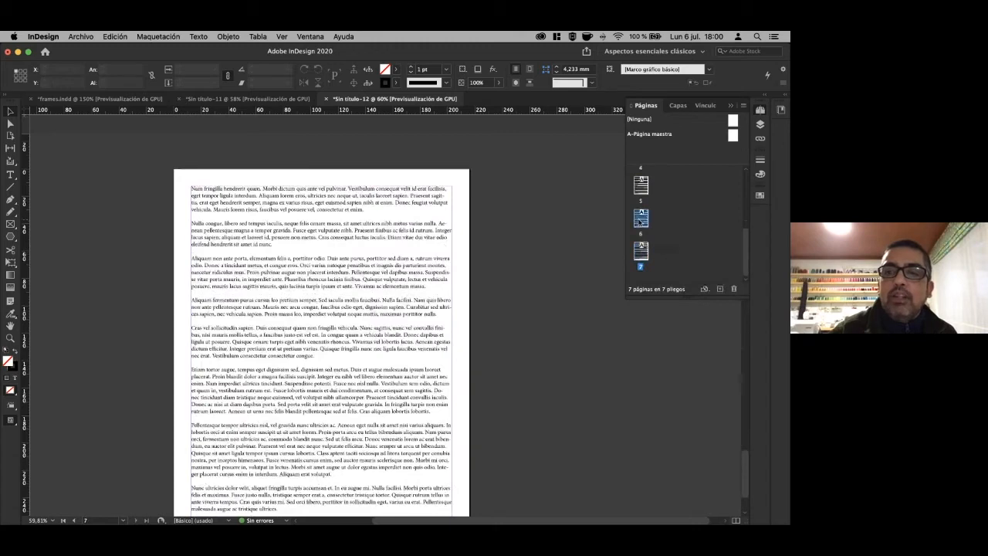
double_click(641, 183)
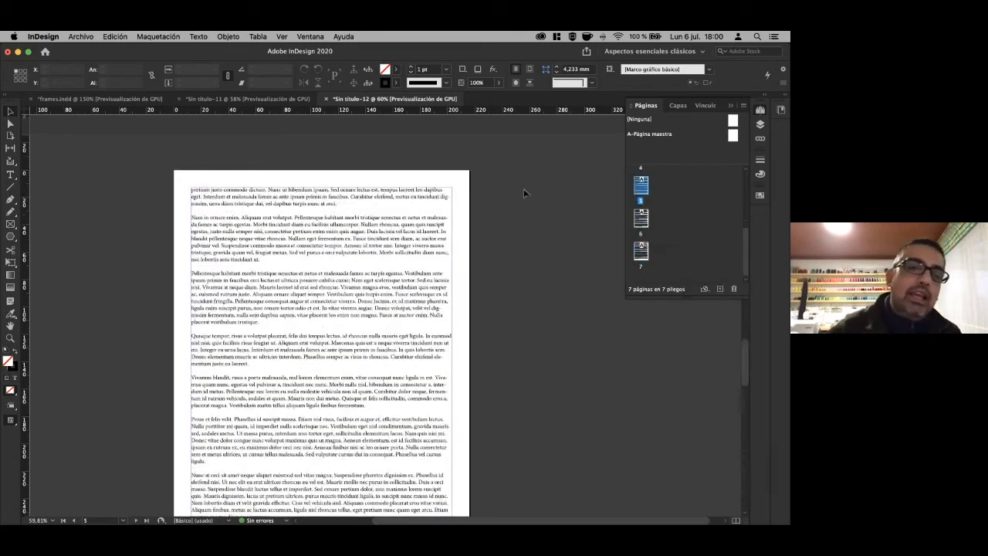
In the two-column Sin título-11 document, autoflow the frame's overset text from the first column below it across automatically added pages.
click(258, 100)
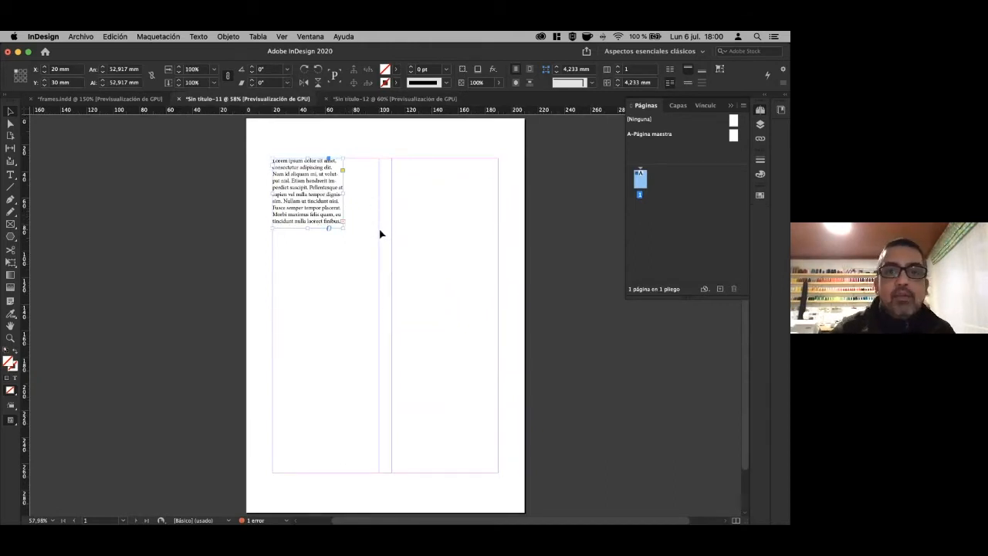
click(342, 222)
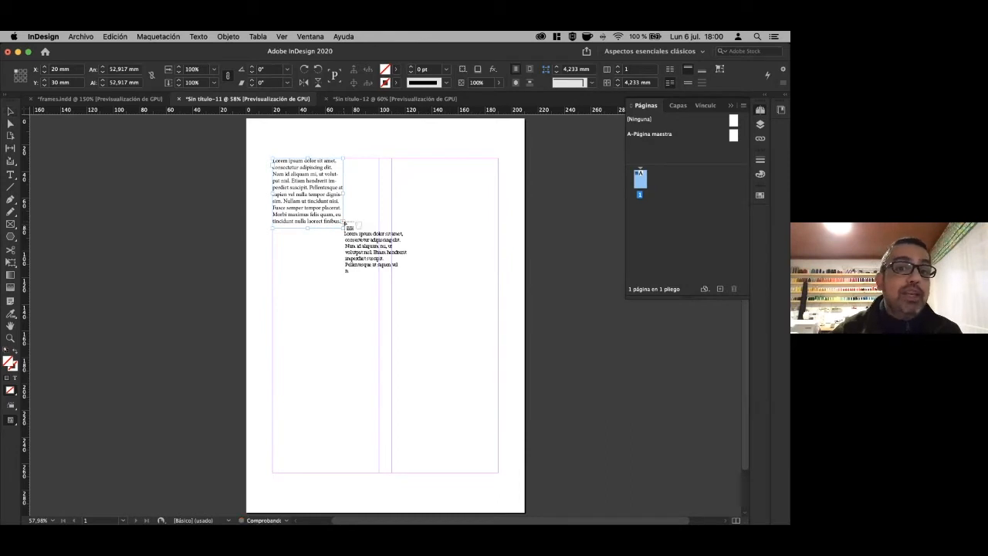
shift+click(306, 276)
scroll(716, 225, down, 5)
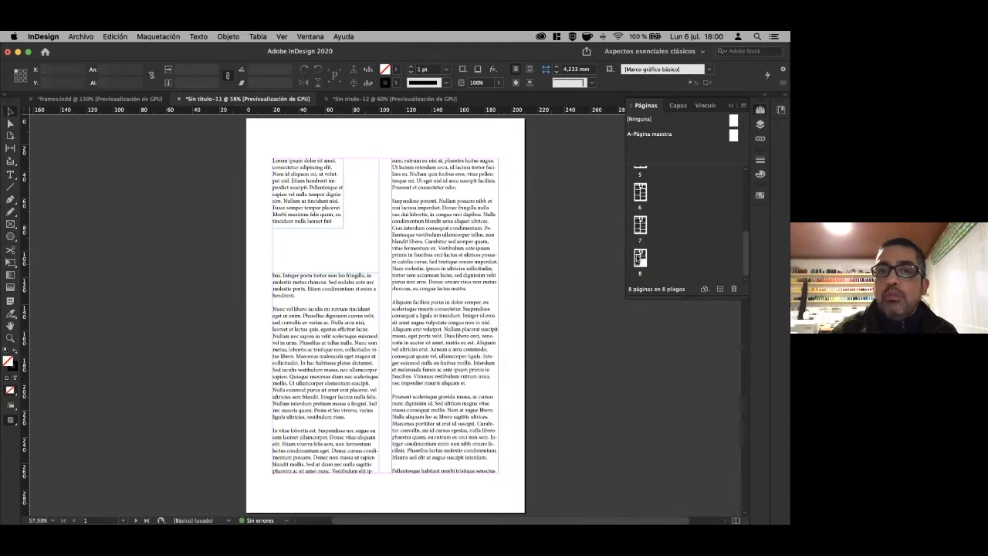
Return to the Sin título-12 document and select page 7.
click(405, 101)
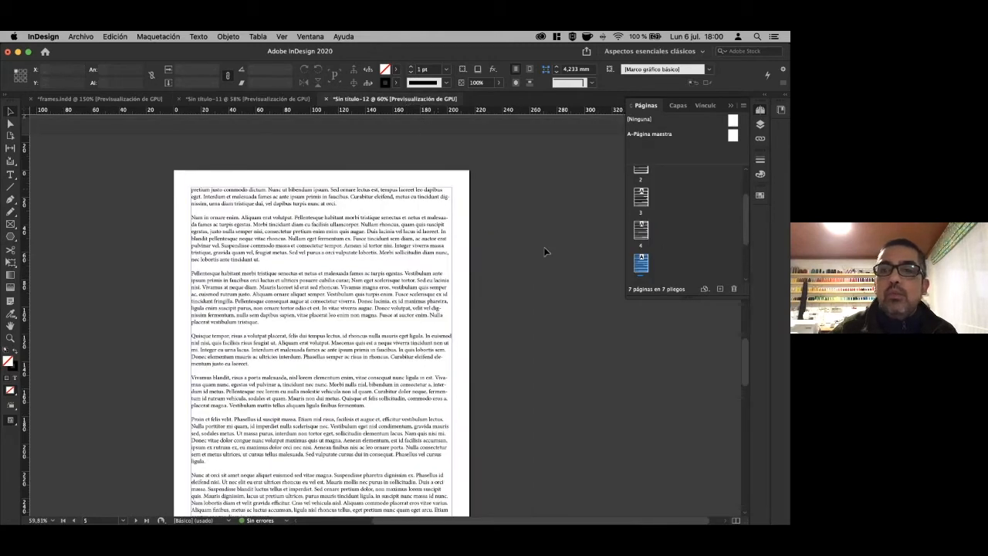
click(641, 259)
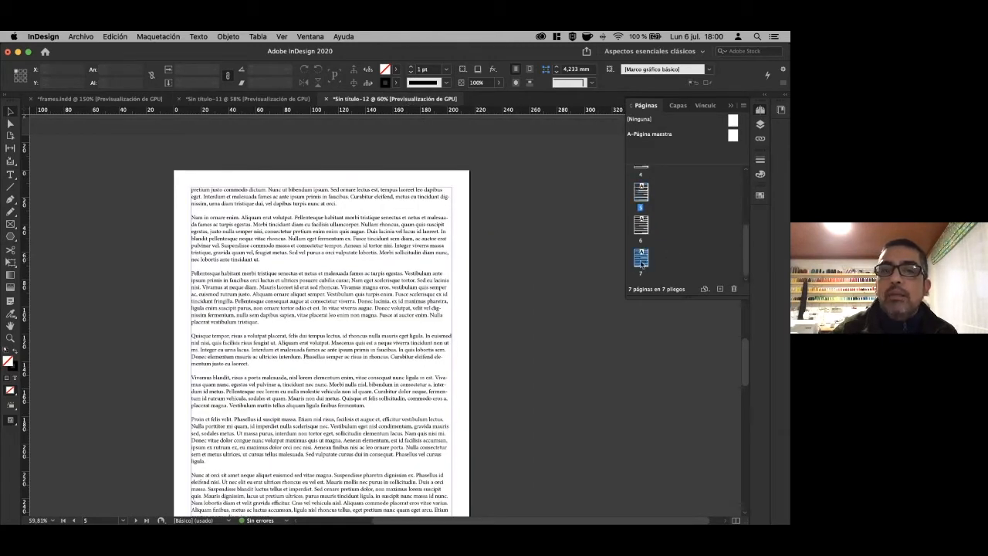
In Sin título-11, delete the small text frame on page 1 and extend the first-column frame up to the top margin.
click(241, 100)
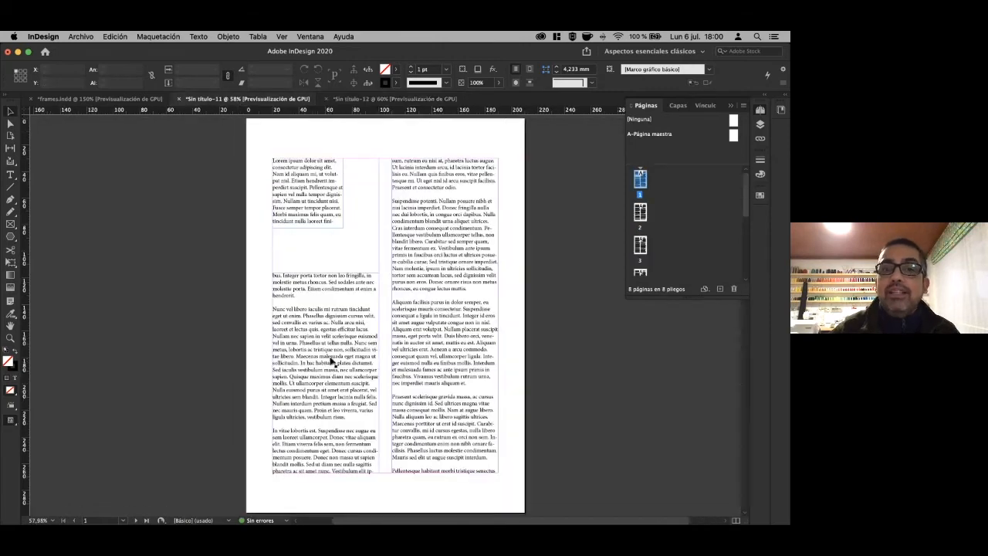
click(321, 204)
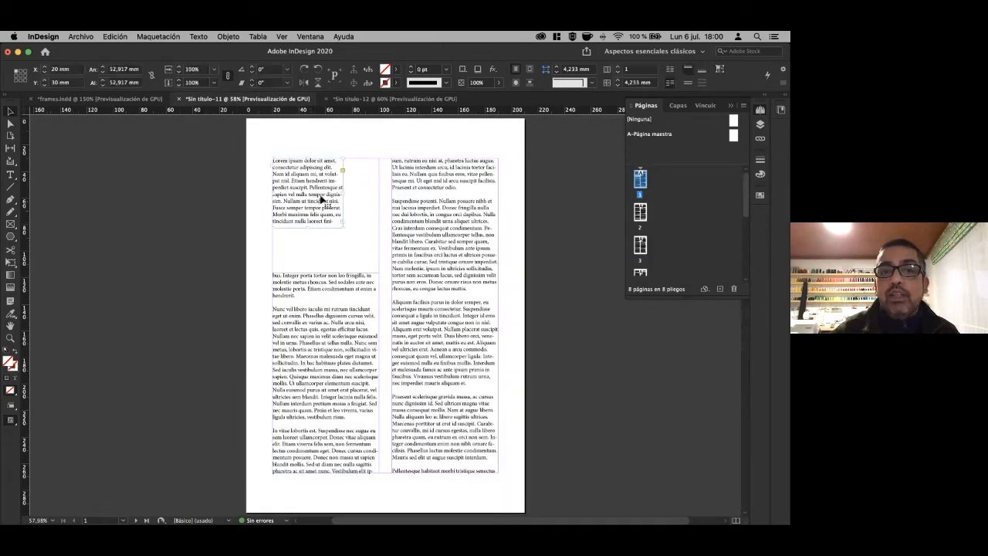
key(Delete)
click(325, 274)
drag(325, 272, 337, 160)
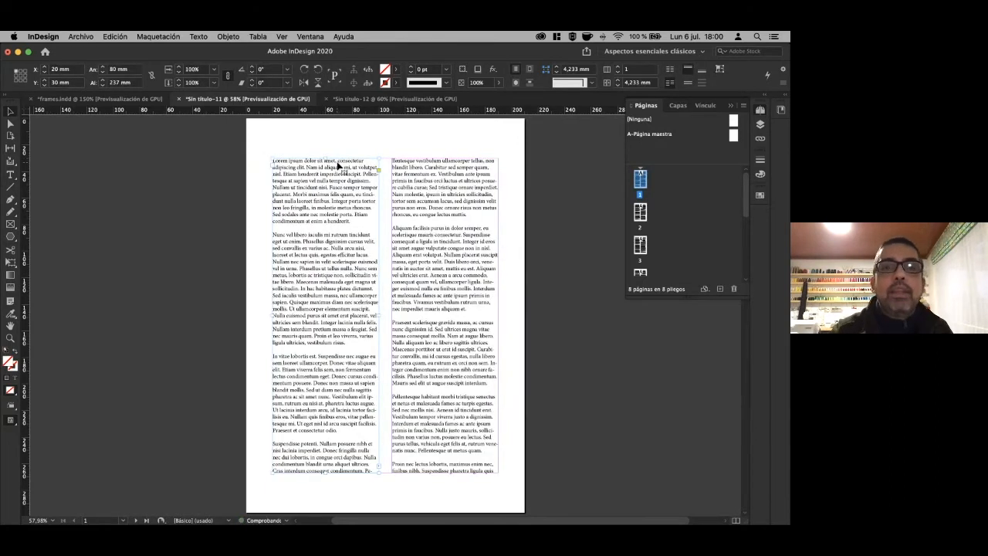
Show the text threads in Sin título-11 and examine how the column frames link from page to page.
click(283, 37)
mouse_move(372, 241)
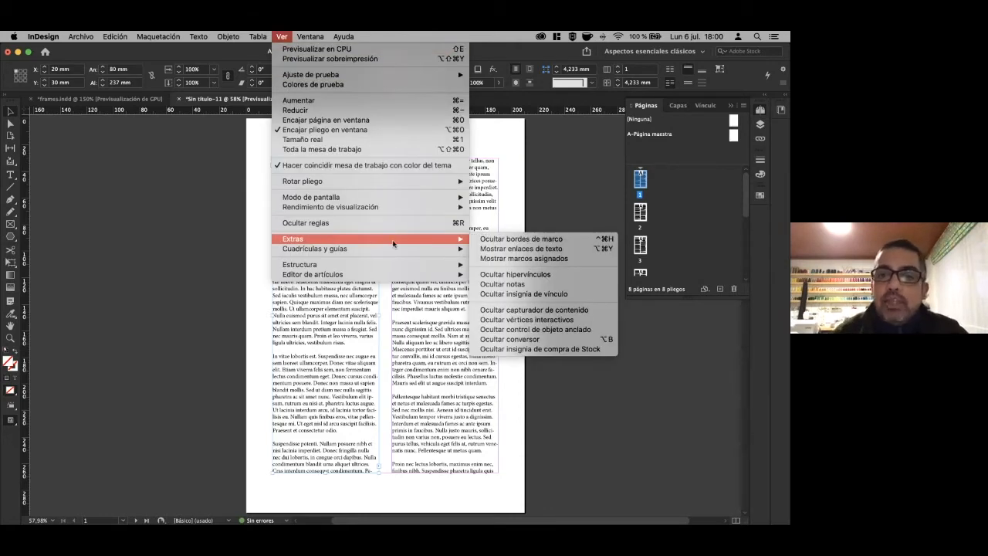
click(505, 249)
scroll(364, 257, down, 5)
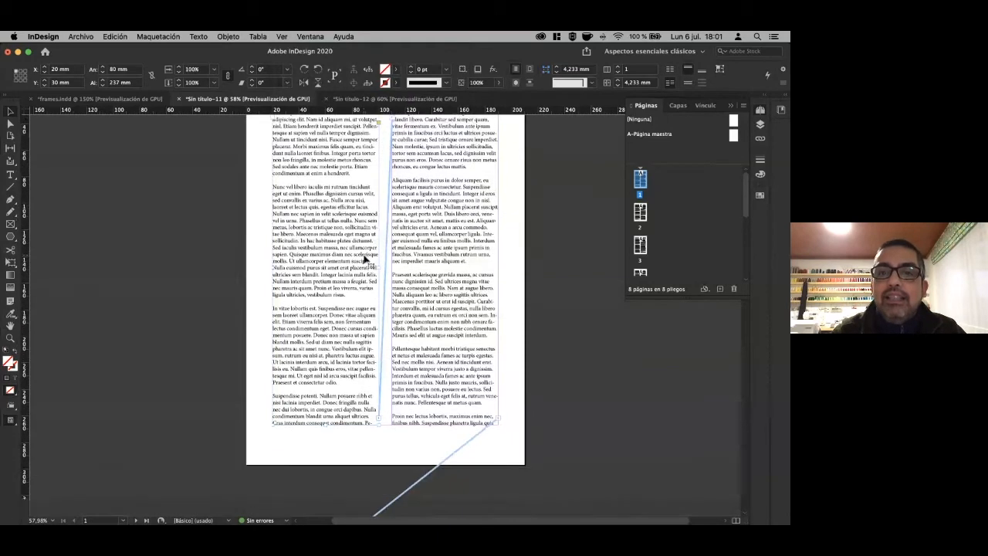
scroll(394, 380, down, 5)
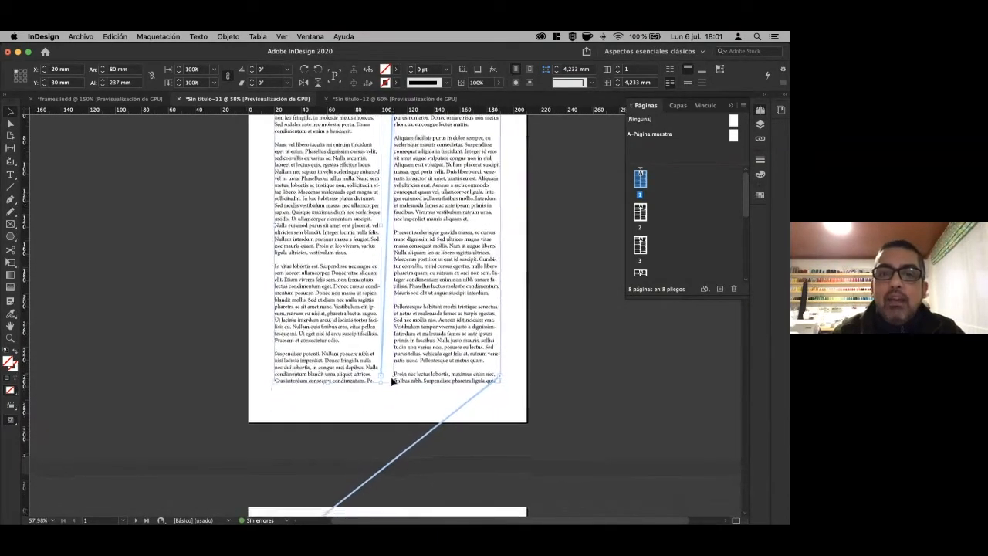
scroll(413, 378, down, 15)
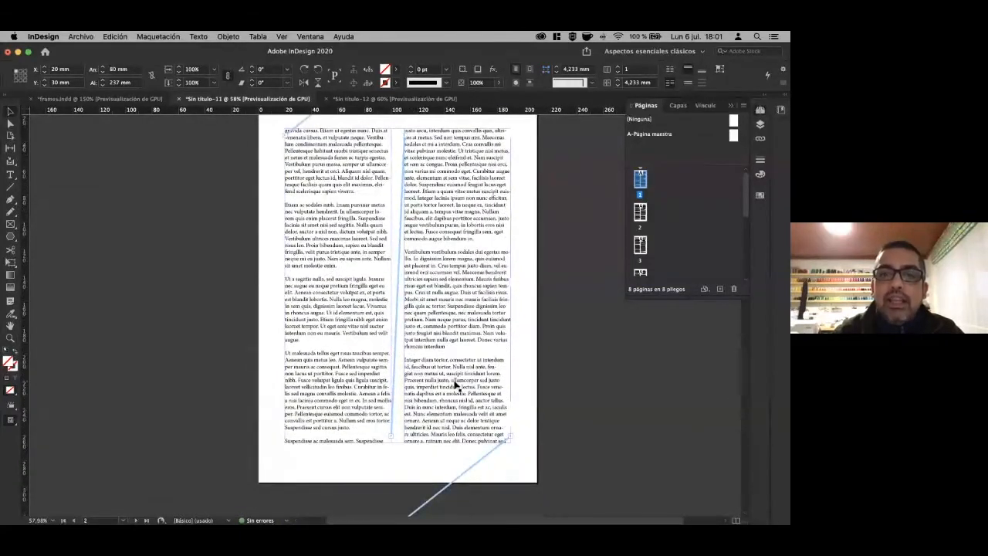
scroll(456, 386, down, 12)
scroll(451, 384, down, 9)
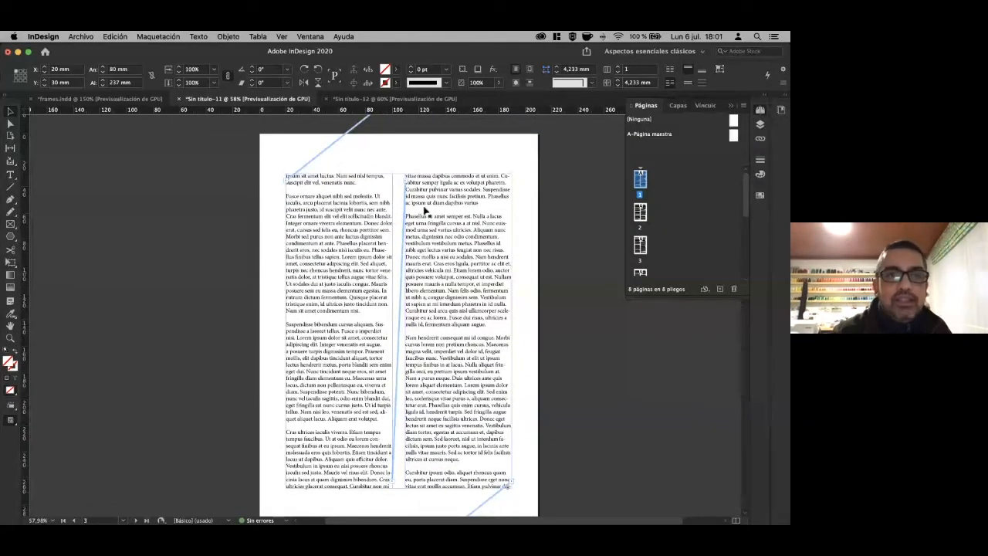
Create a new one-page document with 3 columns and a 5 mm gutter, keeping the 215,9 x 279,4 mm size.
click(80, 36)
mouse_move(154, 48)
click(254, 55)
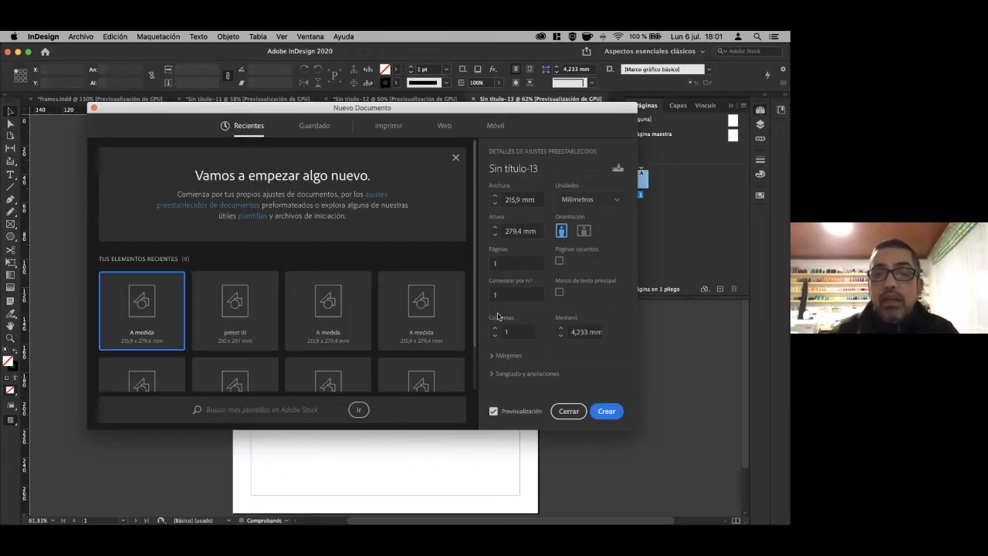
click(495, 328)
click(496, 327)
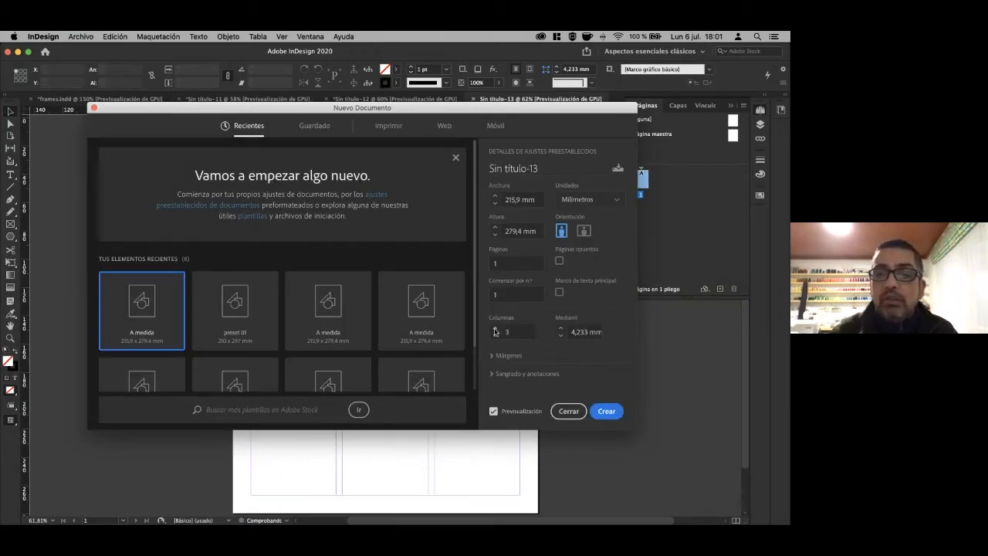
drag(591, 335, 528, 332)
text(5)
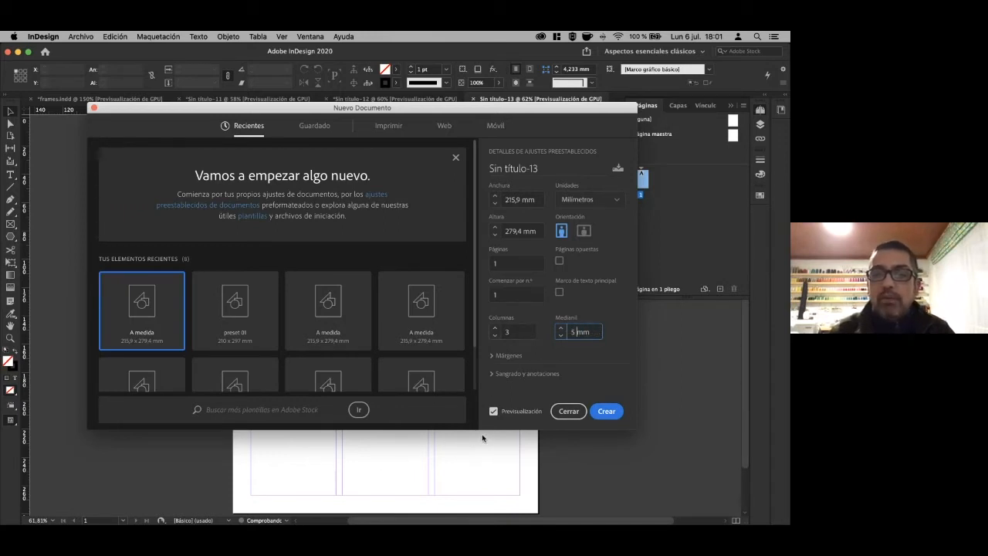
click(606, 411)
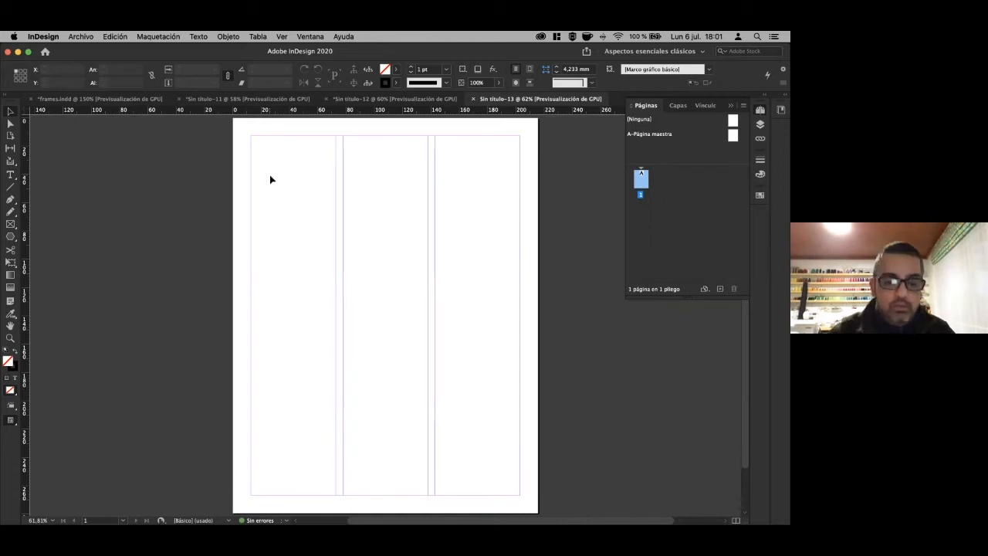
Paste the Lorem Ipsum frame at the page's top-left margin corner and autoflow its overset text from below it in the first column.
key(super+v)
drag(378, 292, 281, 162)
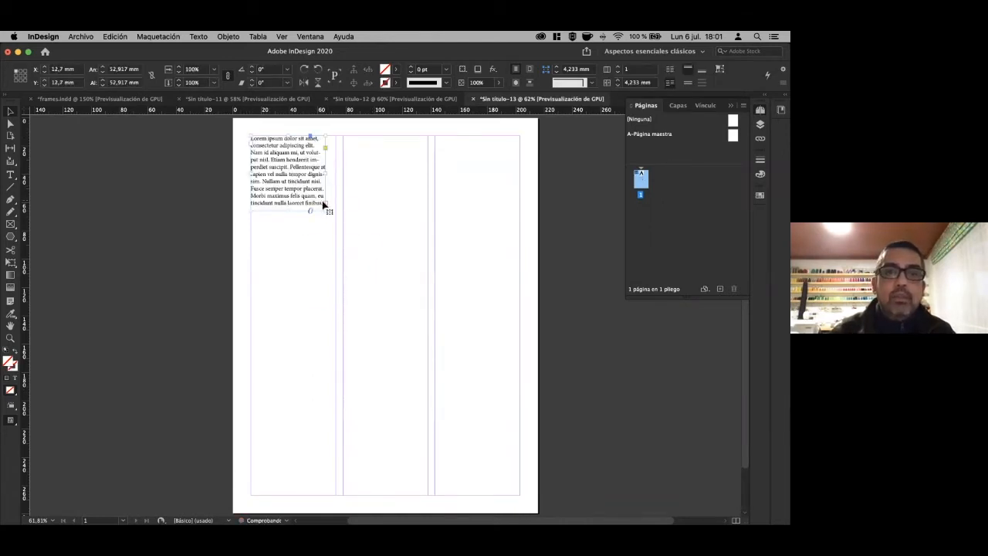
click(326, 206)
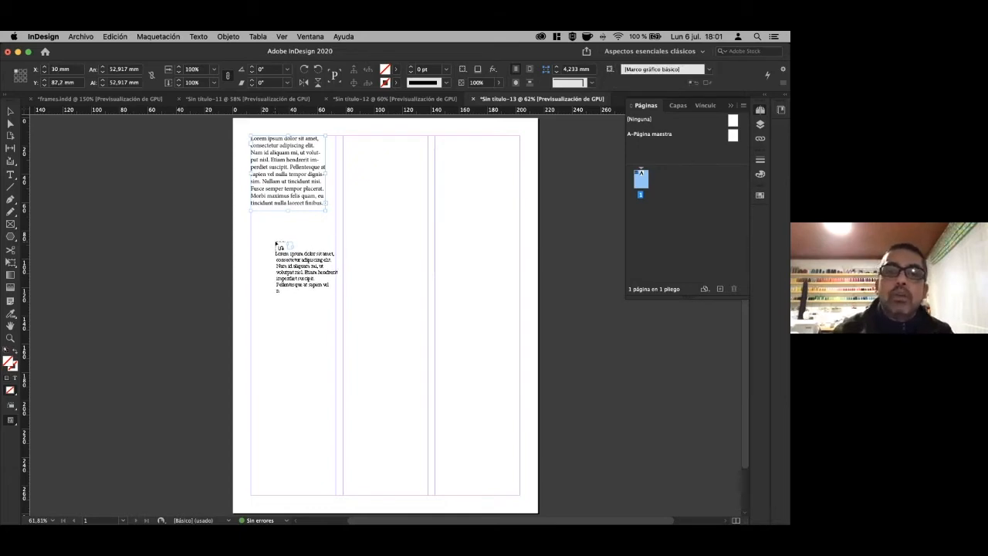
shift+click(276, 244)
Delete the small pasted frame on page 1 and extend the first-column frame up to the top margin.
click(280, 207)
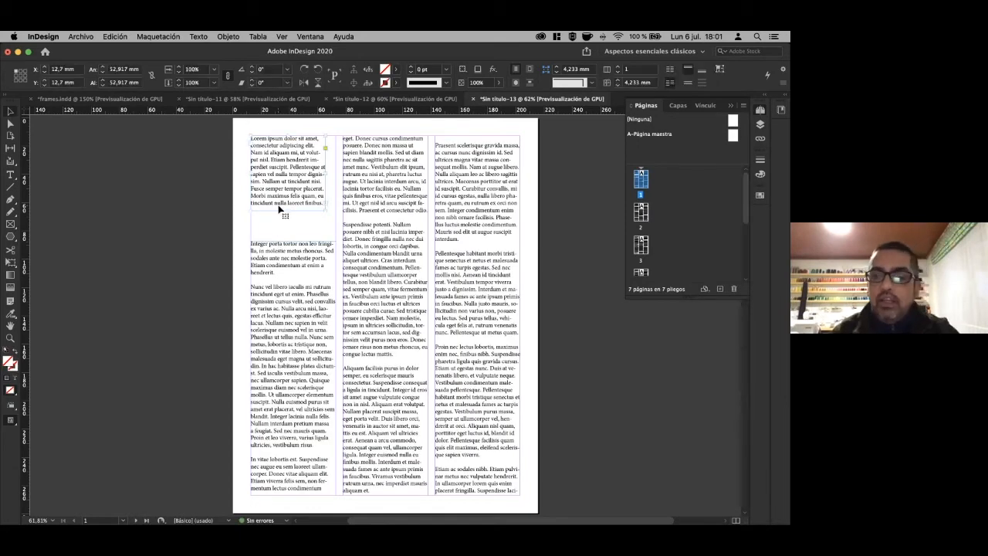
key(Delete)
click(291, 253)
drag(293, 242, 300, 139)
scroll(668, 236, down, 5)
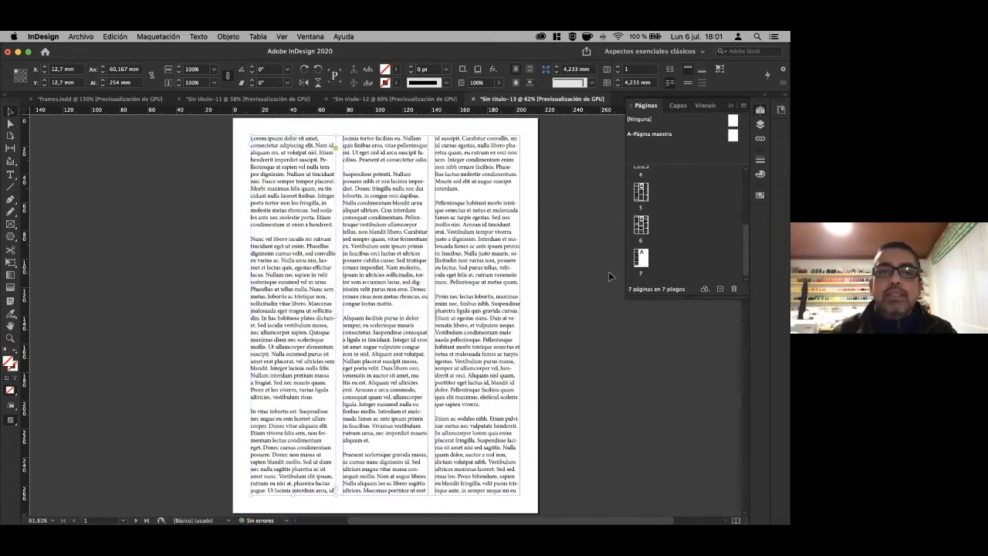
Show the text threads and move the first- and third-column frames on page 1 outward to expose the links between columns and pages.
click(283, 37)
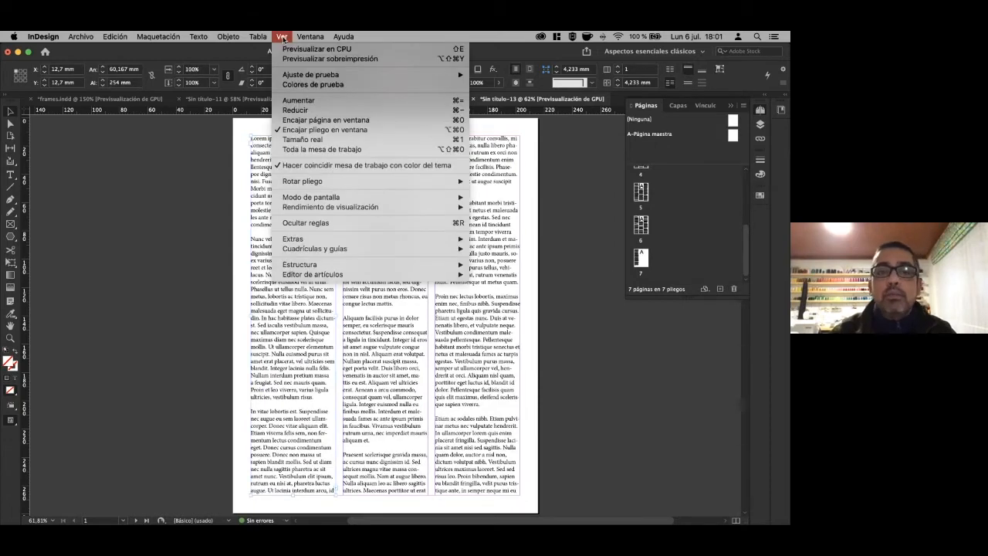
mouse_move(409, 240)
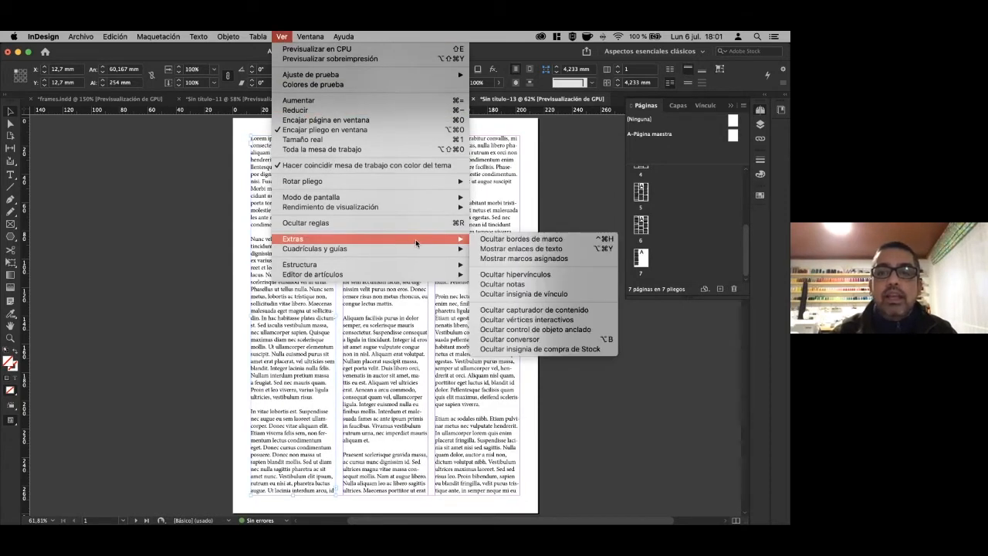
click(522, 251)
drag(312, 276, 283, 275)
drag(514, 287, 541, 286)
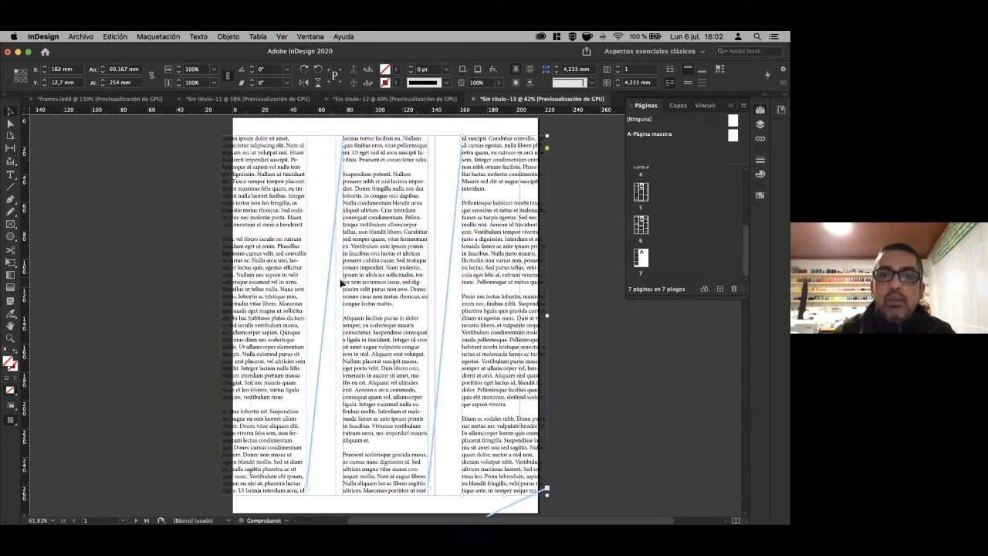
scroll(545, 297, down, 10)
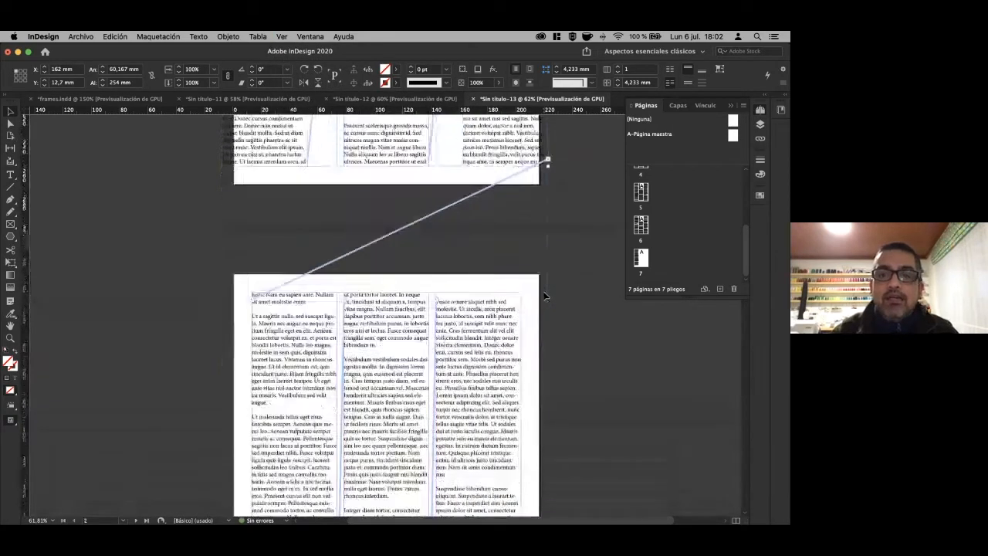
scroll(544, 295, down, 10)
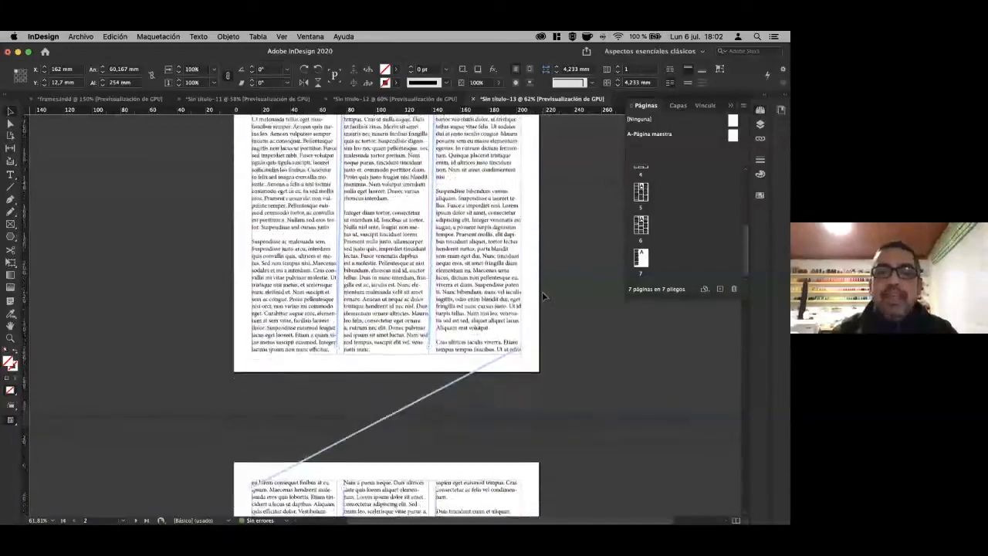
scroll(545, 296, down, 8)
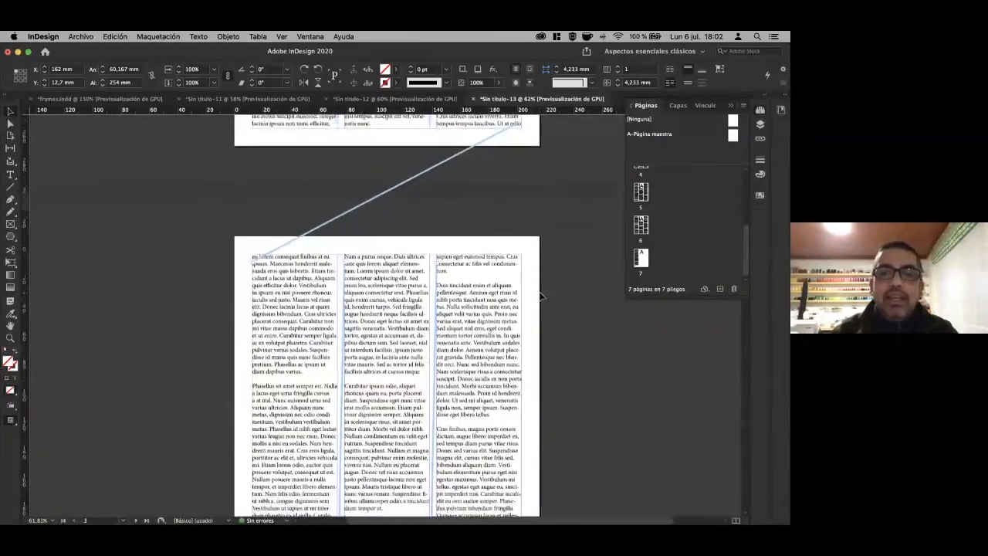
scroll(540, 295, down, 1)
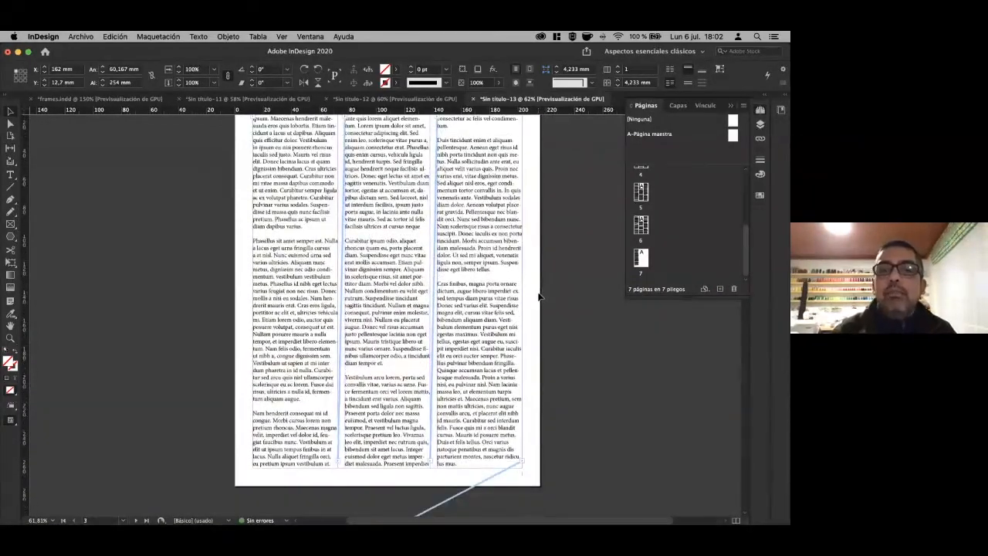
click(81, 36)
mouse_move(85, 49)
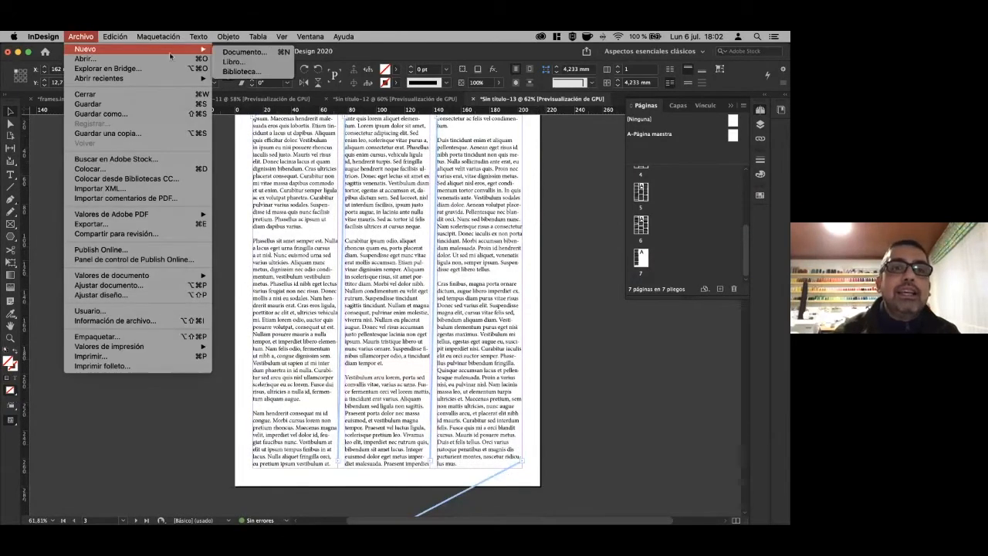
click(242, 51)
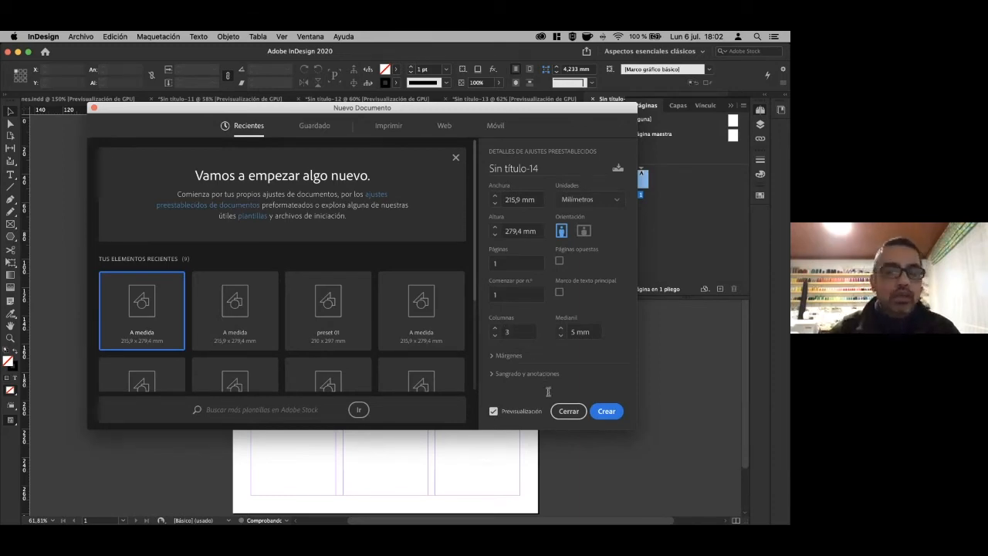
click(567, 412)
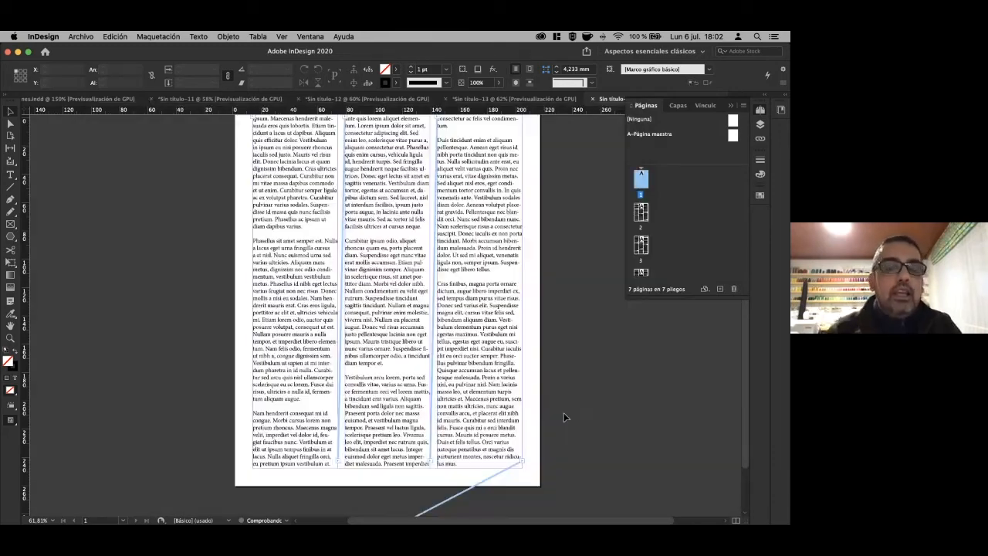
Look through the open Sin título-12 and Sin título-11 documents and return to frames.indd.
scroll(349, 176, up, 2)
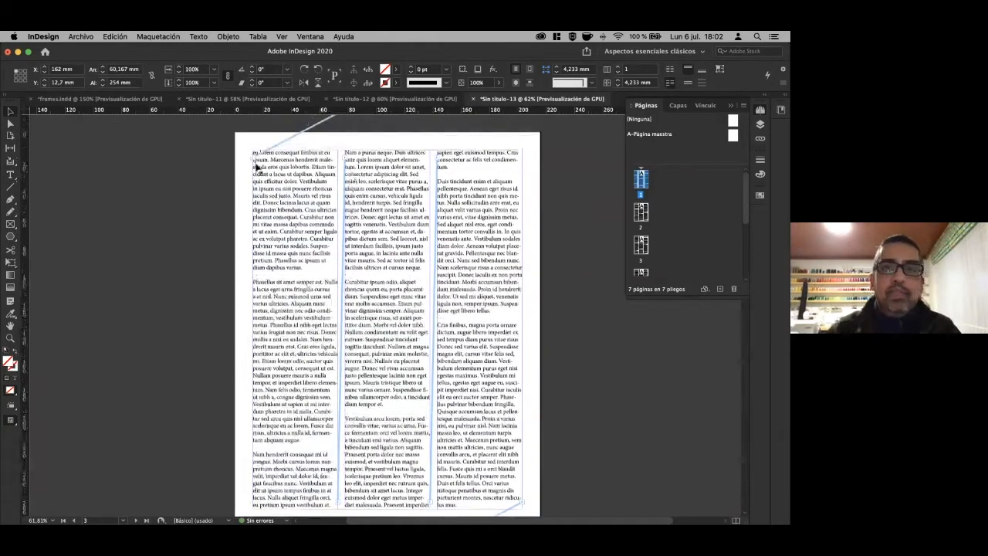
click(344, 100)
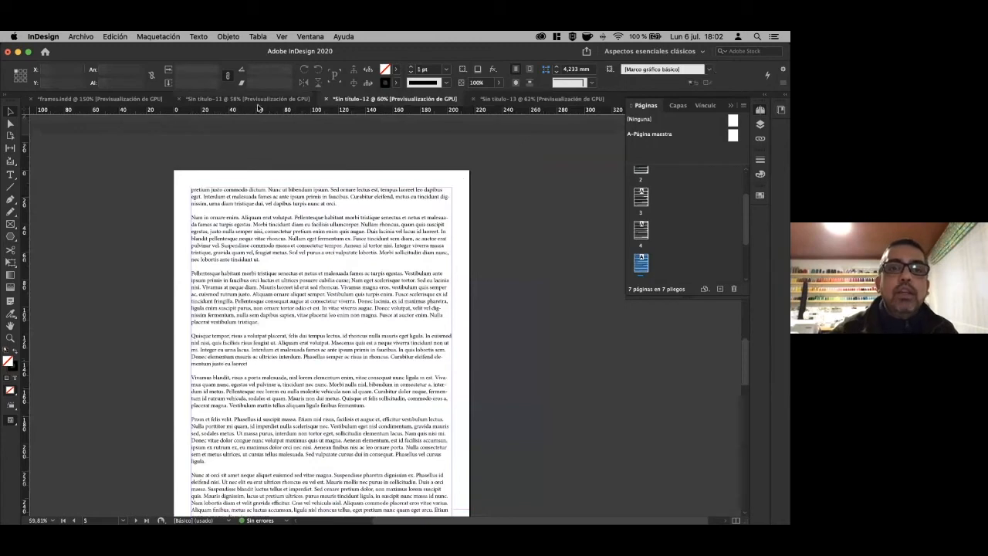
click(259, 102)
click(97, 102)
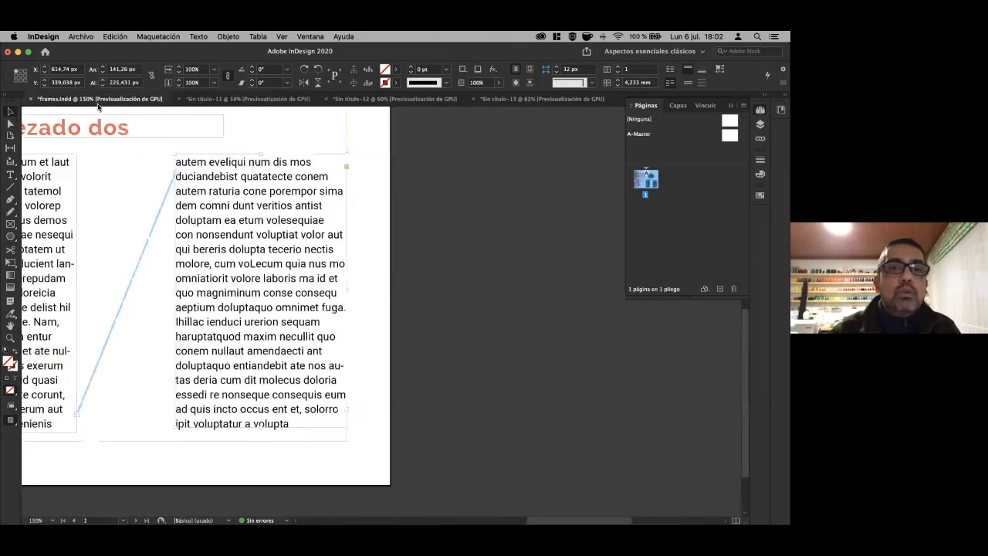
Create a new one-page document from the Carta print preset (215,9 x 279,4 mm) with facing pages turned off.
click(80, 36)
mouse_move(88, 49)
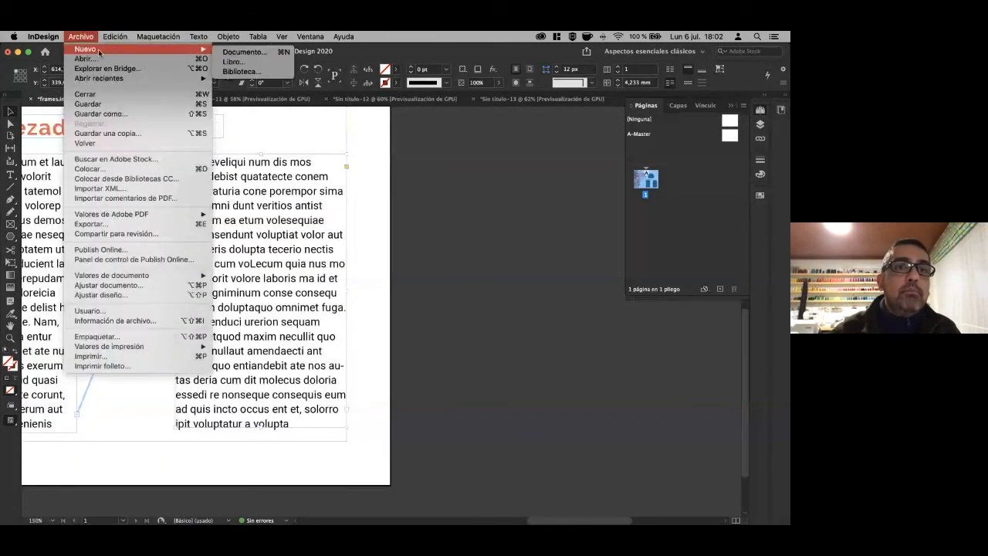
click(247, 49)
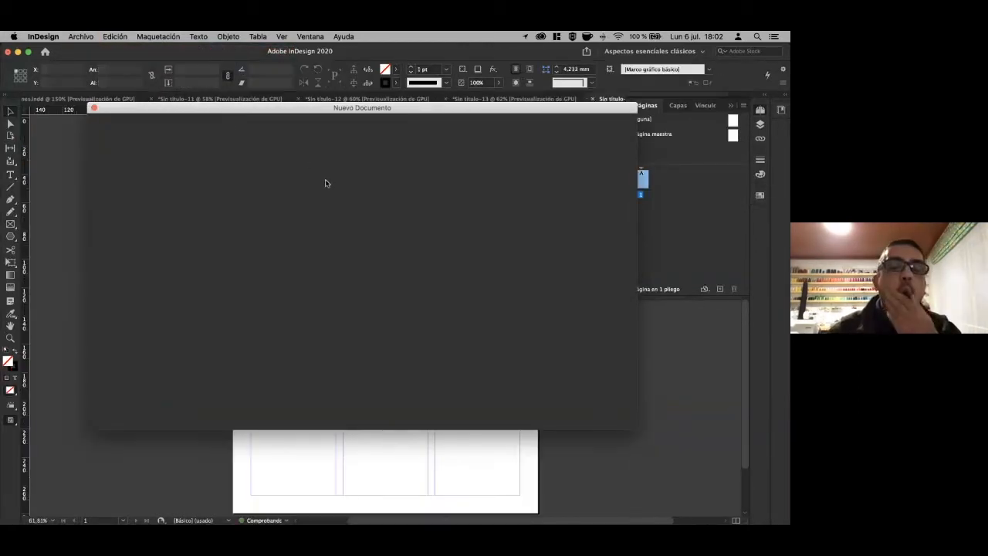
click(390, 127)
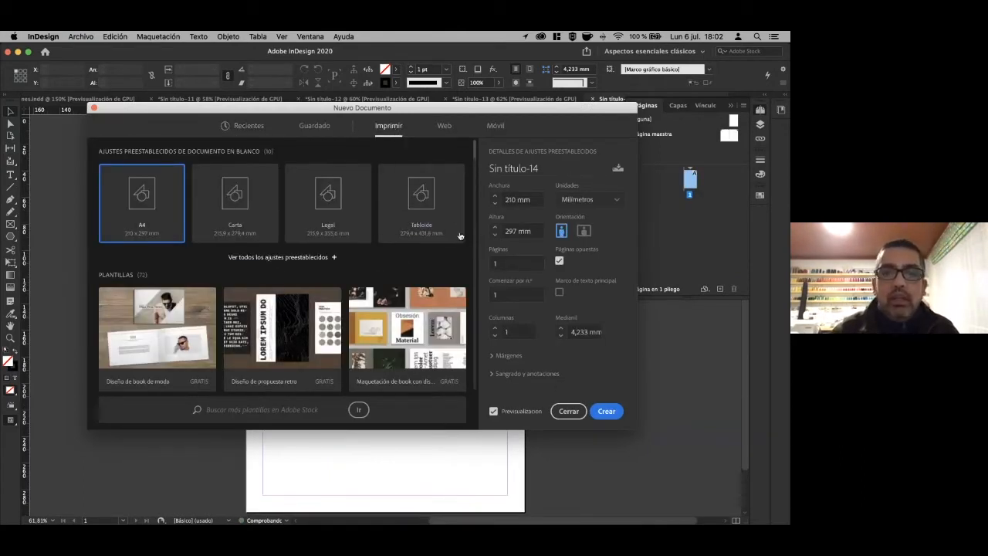
click(246, 214)
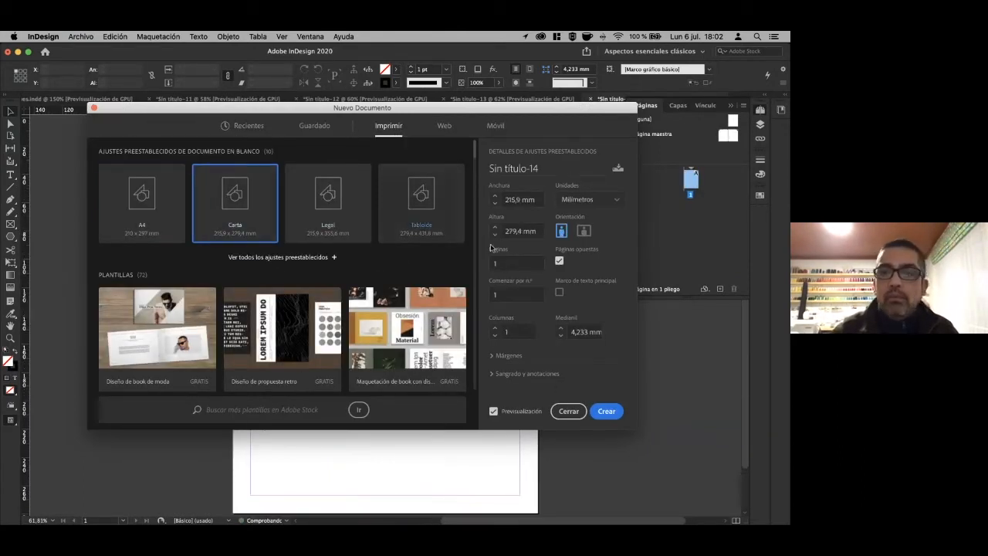
click(559, 263)
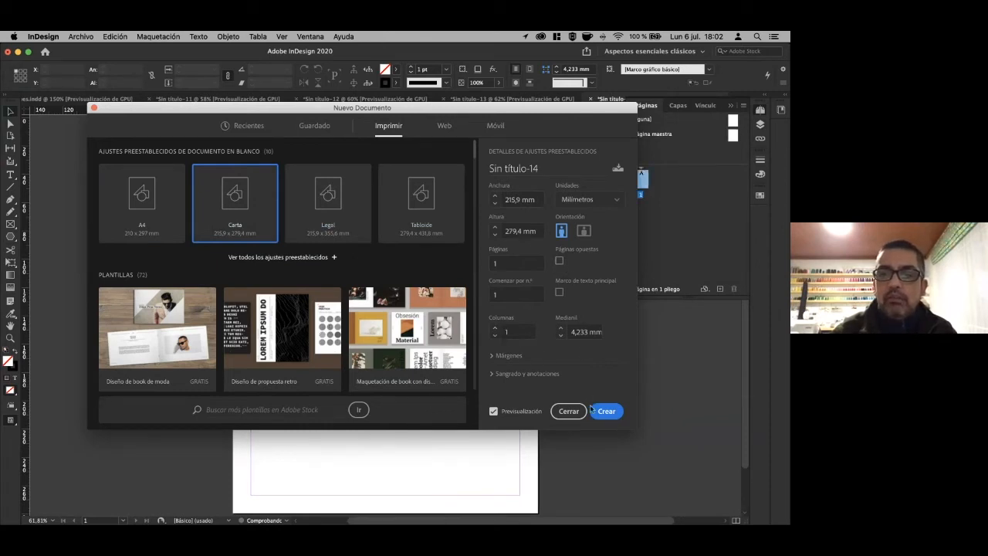
click(594, 411)
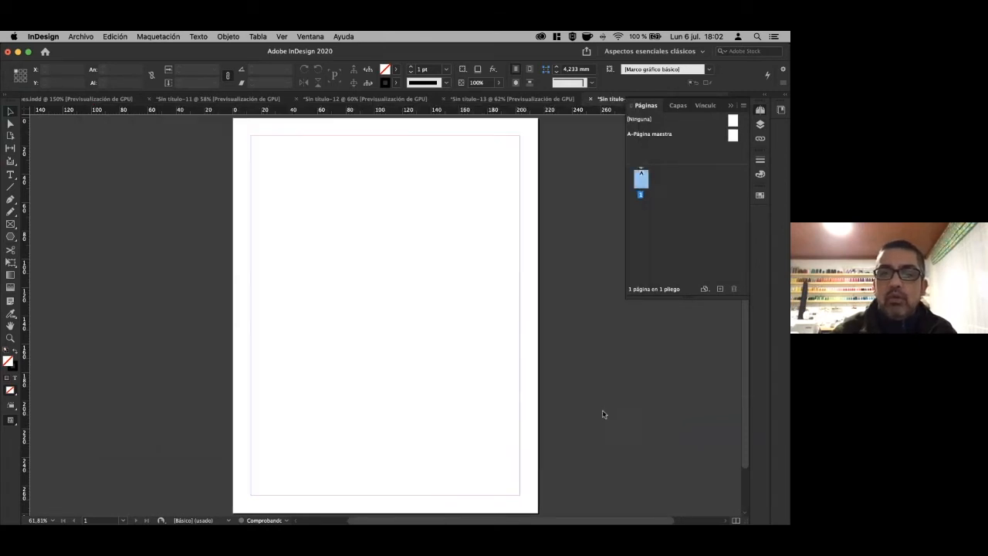
Draw three text frames on the page: about 87 x 136 mm upper left, 97 x 72 mm upper right, and 137 x 109 mm below.
click(11, 176)
drag(251, 137, 373, 329)
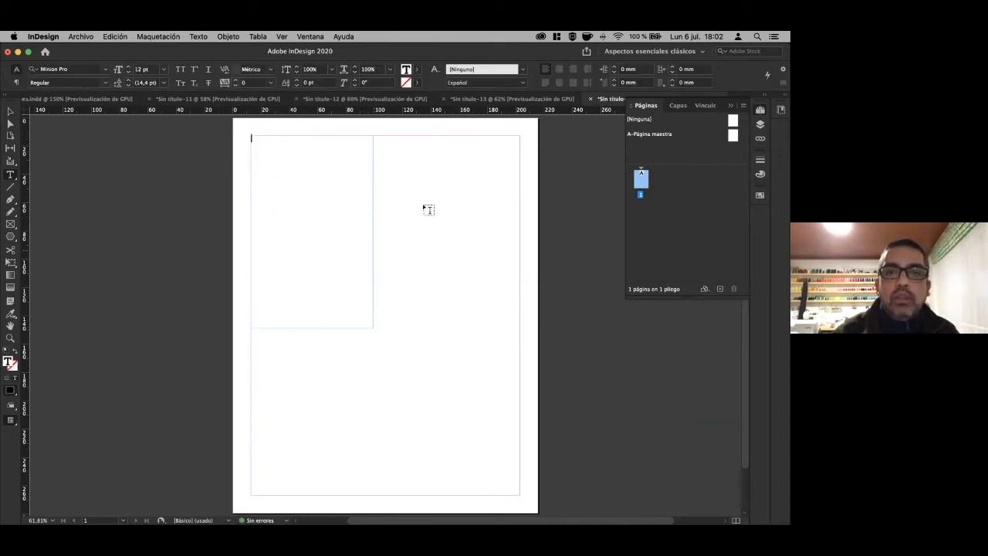
drag(383, 136, 519, 236)
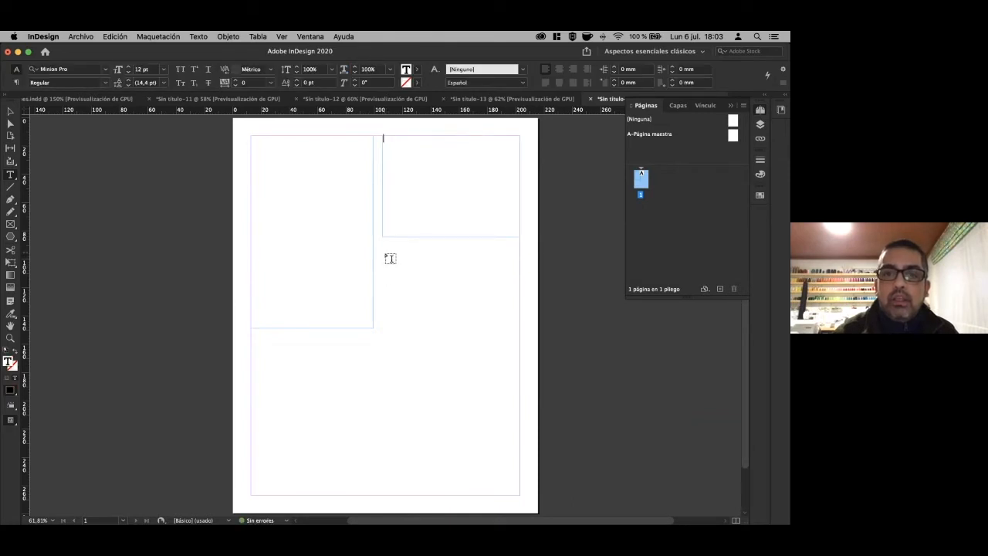
drag(301, 342, 494, 494)
Thread the three empty text frames in order: upper-left, upper-right, and lower frame.
click(10, 111)
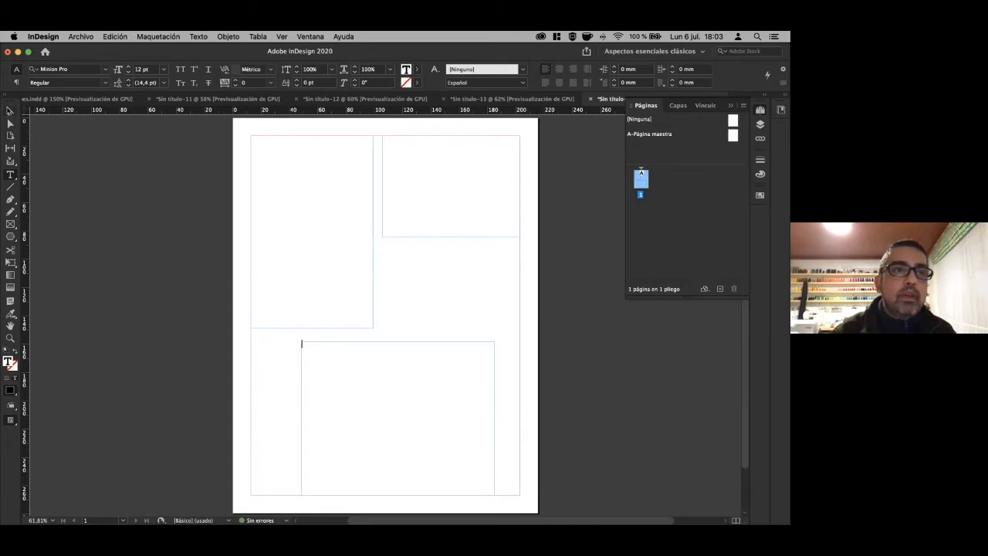
click(339, 253)
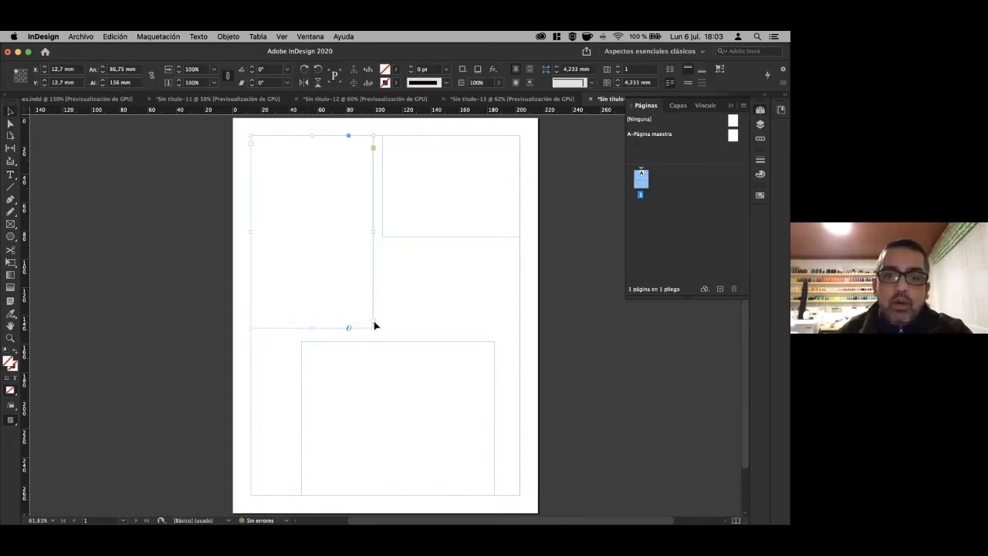
click(433, 211)
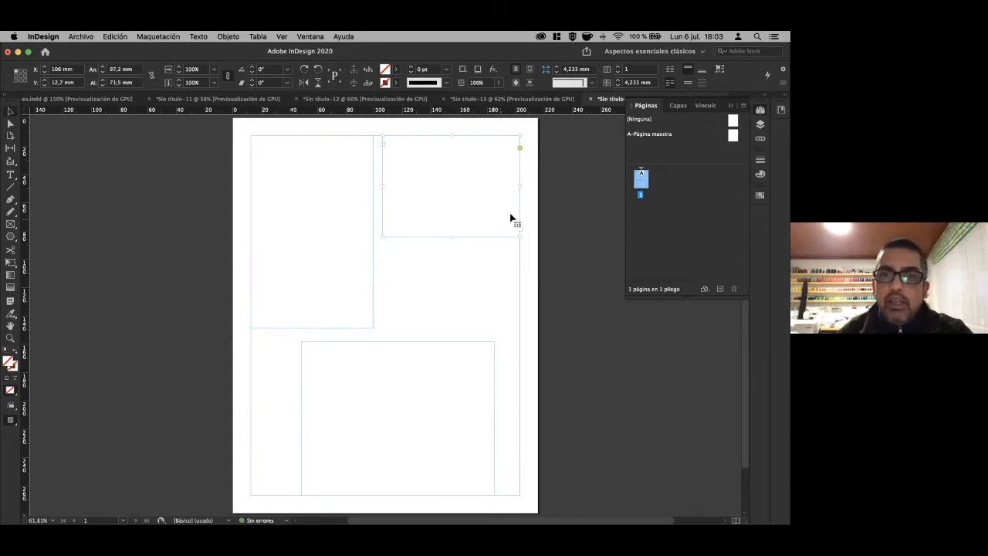
click(431, 388)
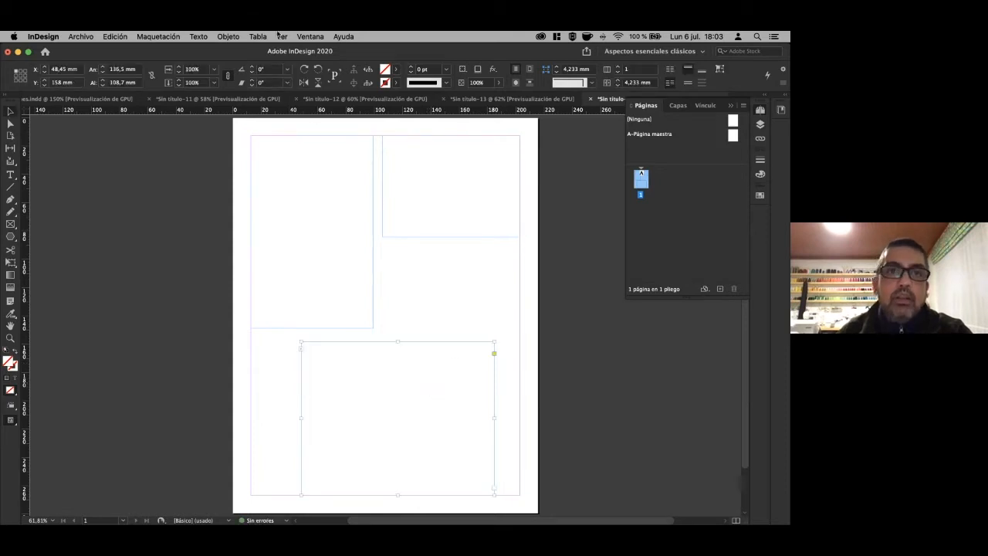
Show the text threads, then move the upper-left frame outward and back to the margin to inspect its link.
click(282, 36)
mouse_move(432, 238)
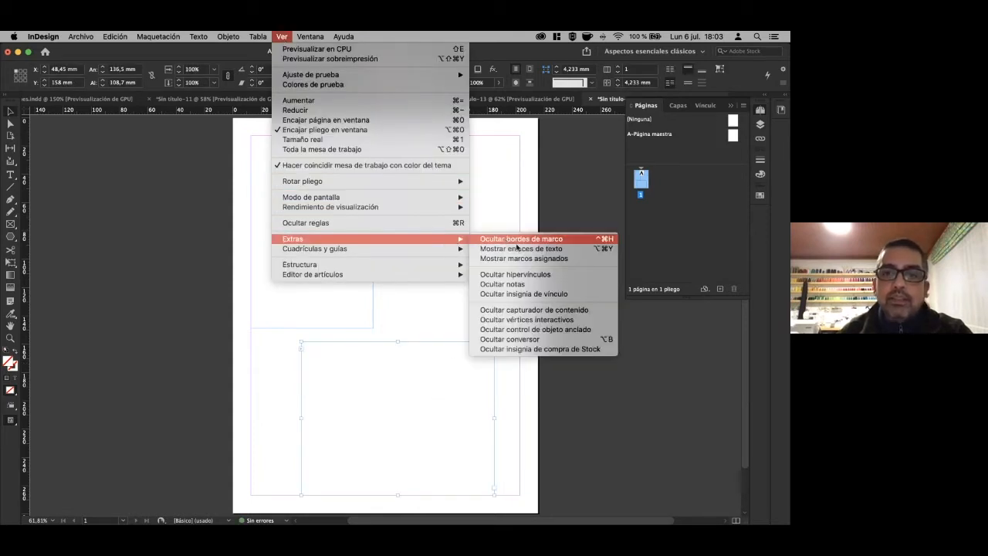
click(523, 250)
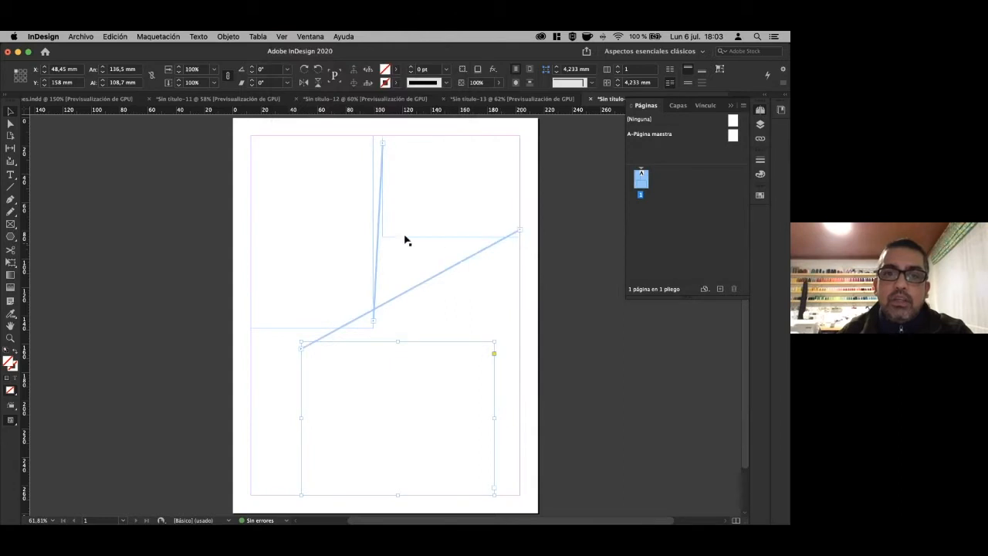
drag(328, 231, 274, 231)
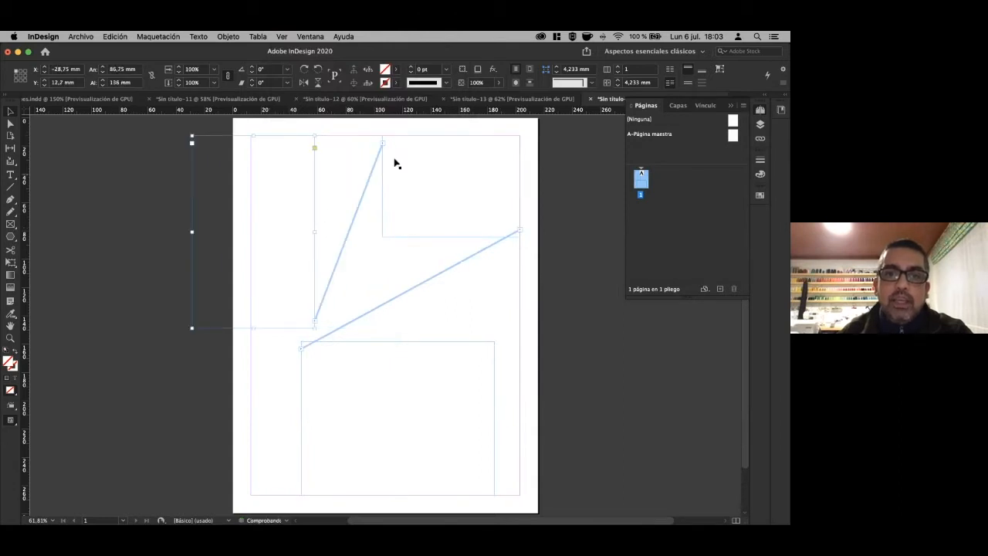
drag(252, 272, 311, 270)
Fill the threaded frames with placeholder text starting from the upper-left frame.
double_click(274, 163)
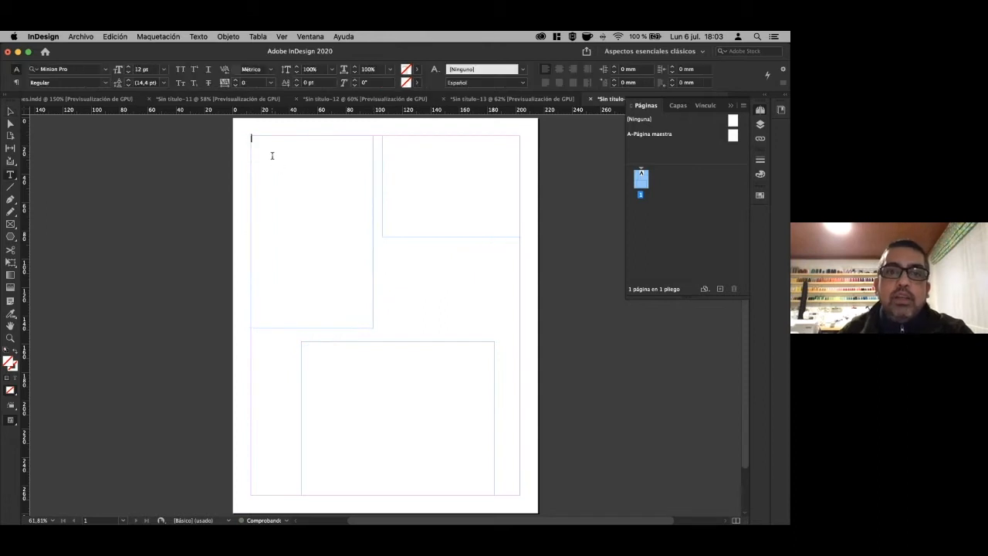
right_click(268, 149)
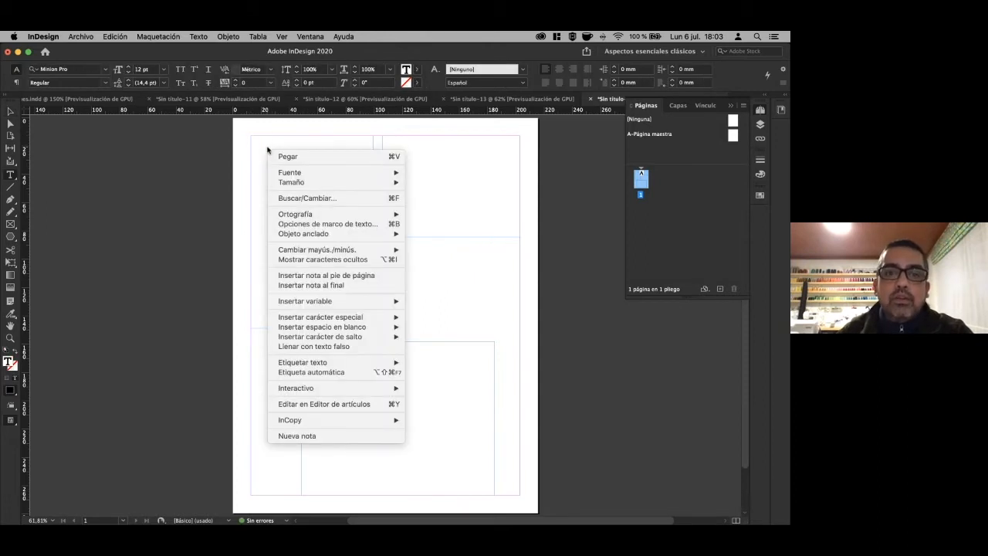
click(314, 347)
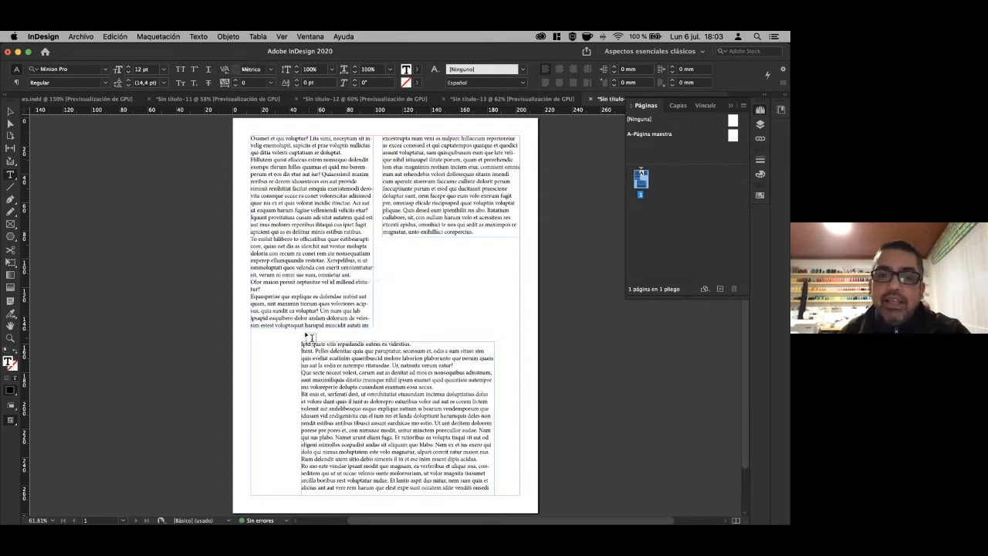
Move the lower frame onto the pasteboard left of the page and draw a closed four-sided Pen shape in the vacated area.
click(10, 112)
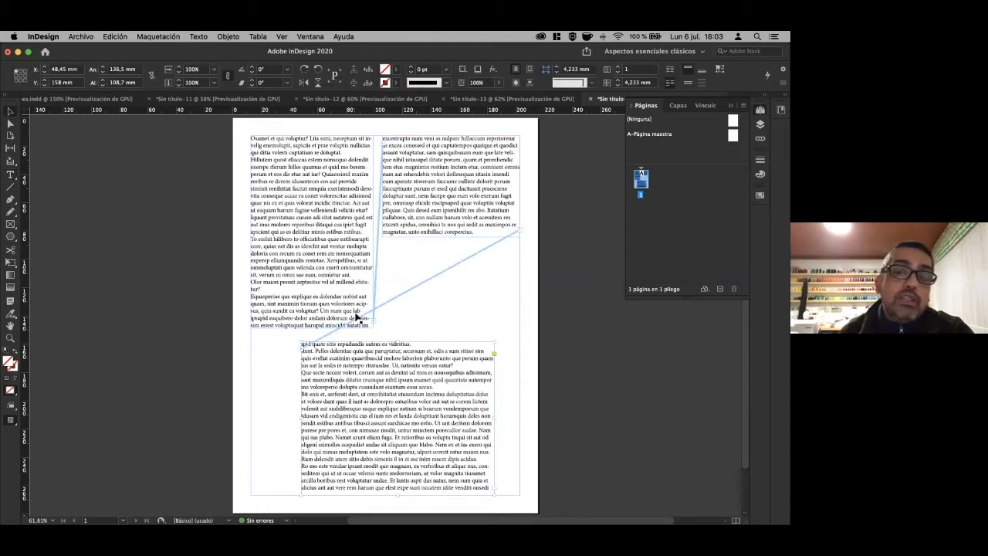
drag(406, 372, 122, 261)
click(10, 199)
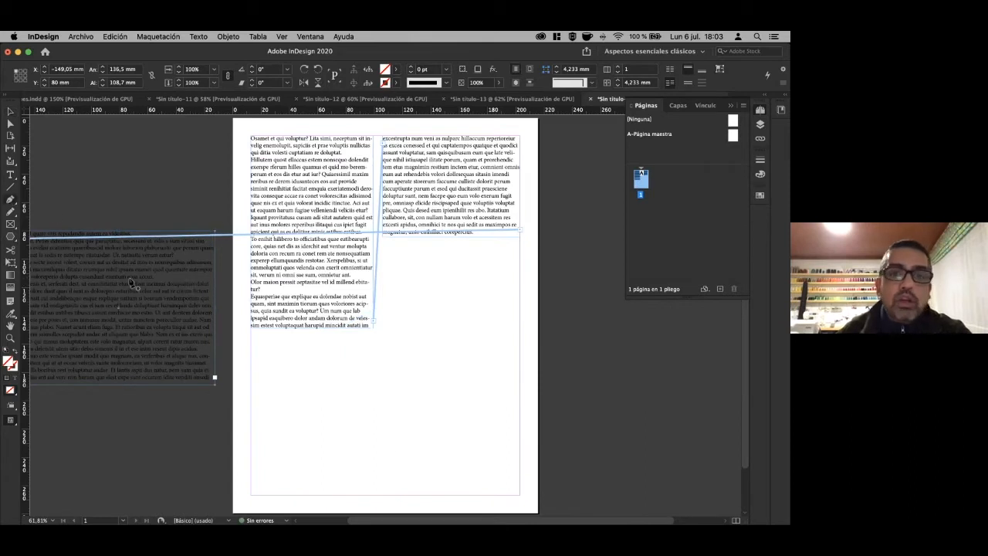
click(308, 407)
click(430, 305)
click(506, 458)
click(373, 486)
click(309, 408)
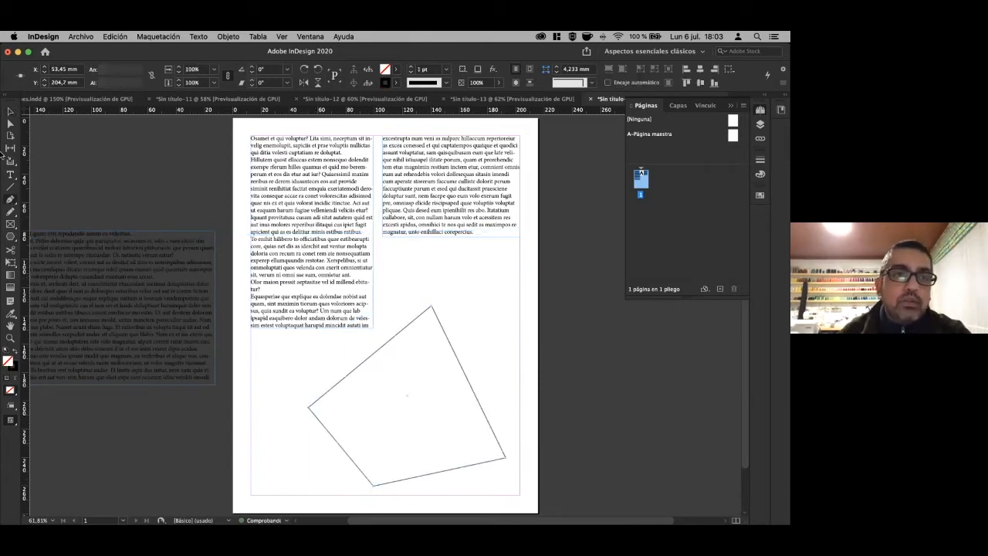
Thread the pasteboard frame into the four-sided shape and continue the placeholder text into it.
click(10, 113)
click(165, 315)
click(215, 376)
click(430, 415)
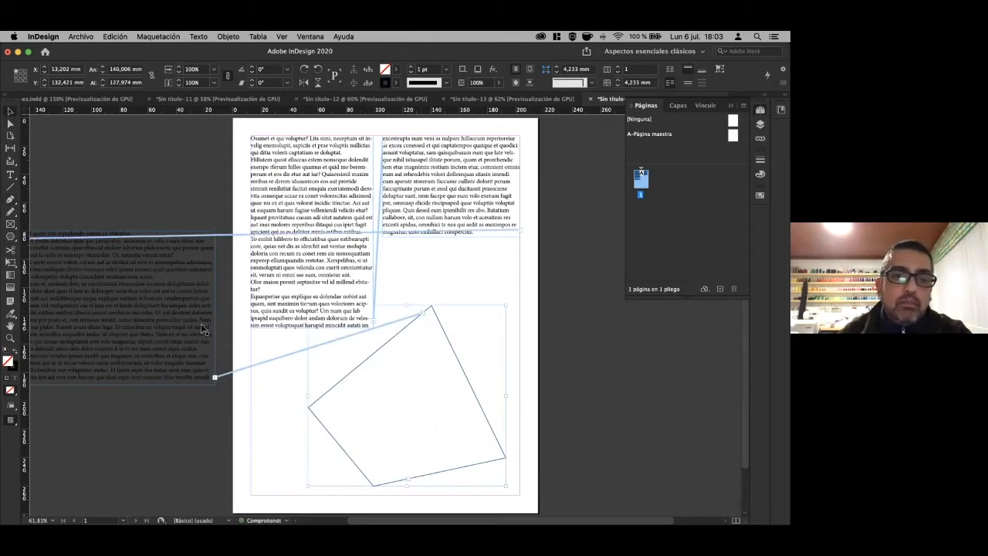
right_click(199, 375)
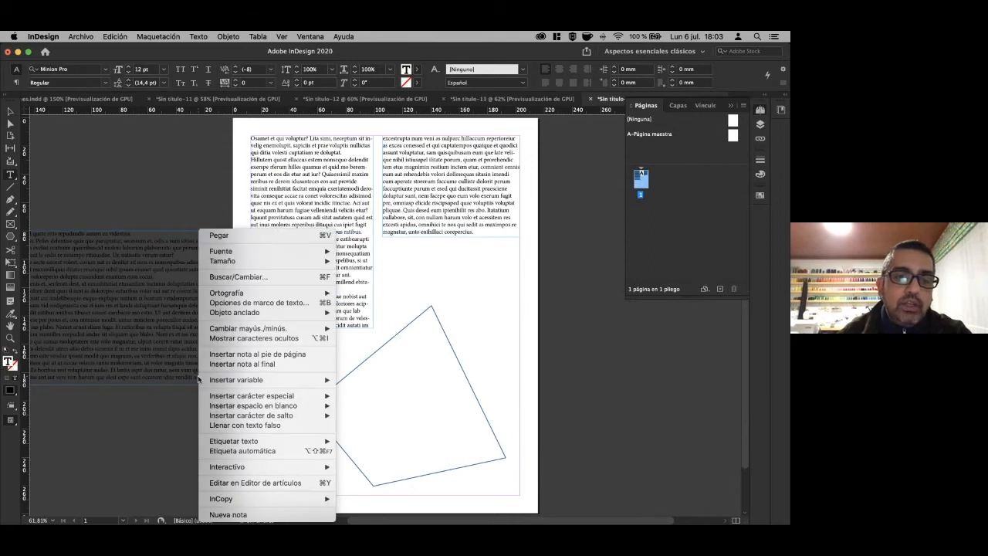
click(236, 429)
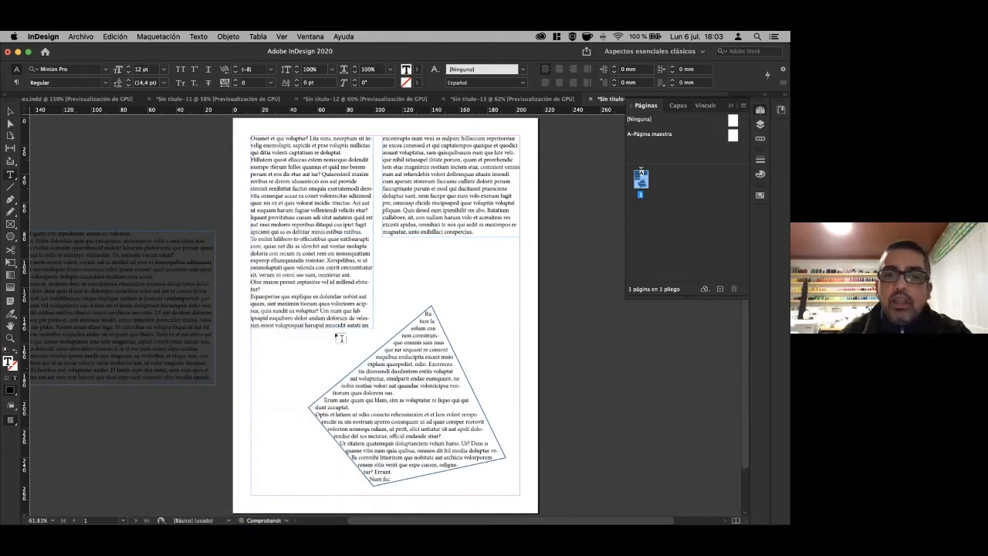
Move the four-sided shape over the page's right edge and the pasteboard frame to X -57,05 mm, Y 158 mm.
key(Escape)
drag(189, 293, 211, 355)
drag(389, 401, 457, 407)
drag(223, 382, 324, 431)
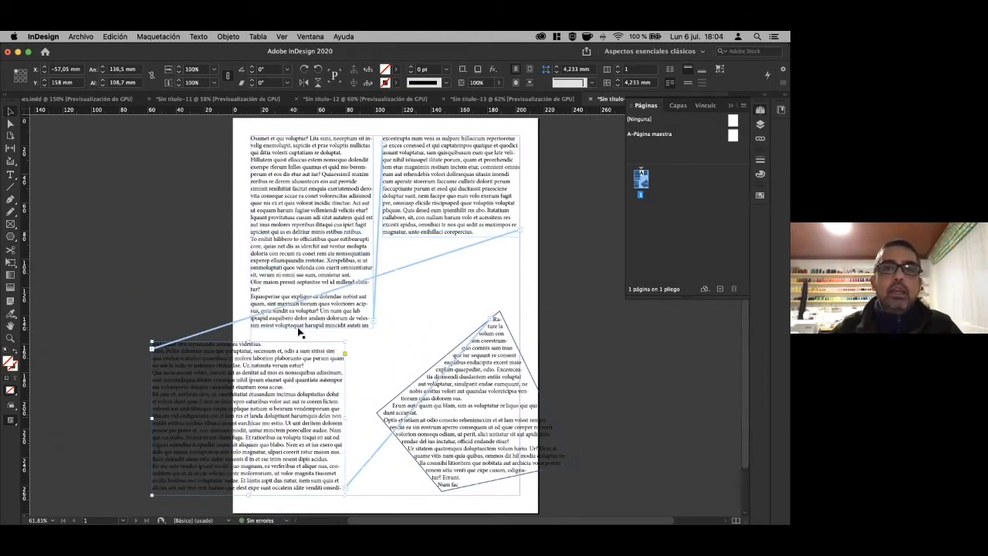
Switch to Finder, open importar-texto-word from folder 02 in Word, and look through its formatted contents.
mouse_move(3, 185)
click(9, 210)
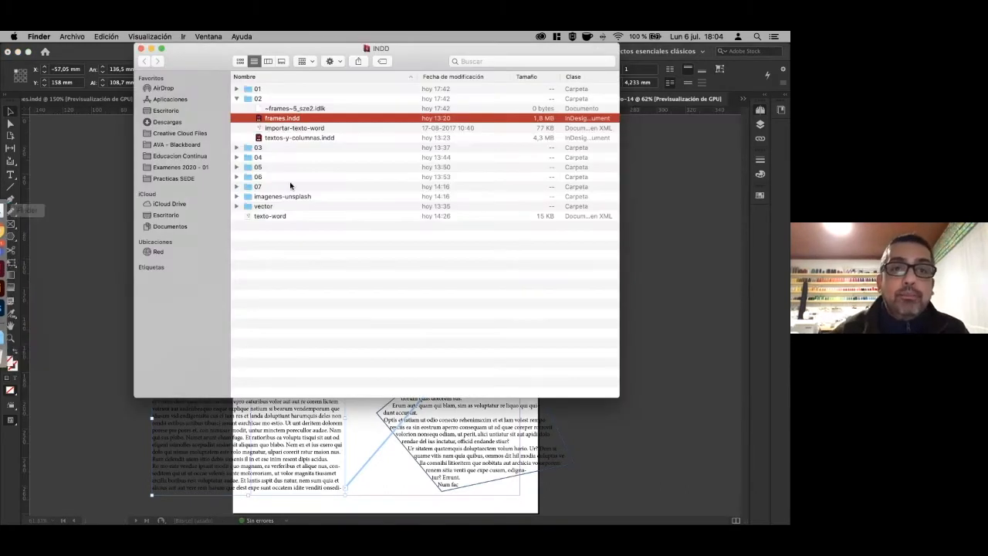
click(285, 128)
right_click(284, 128)
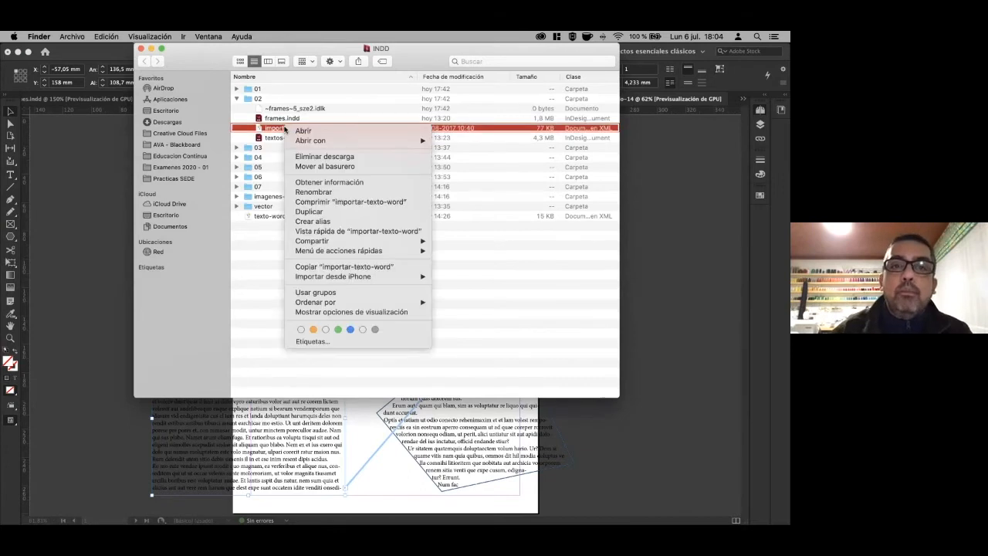
mouse_move(414, 140)
click(471, 184)
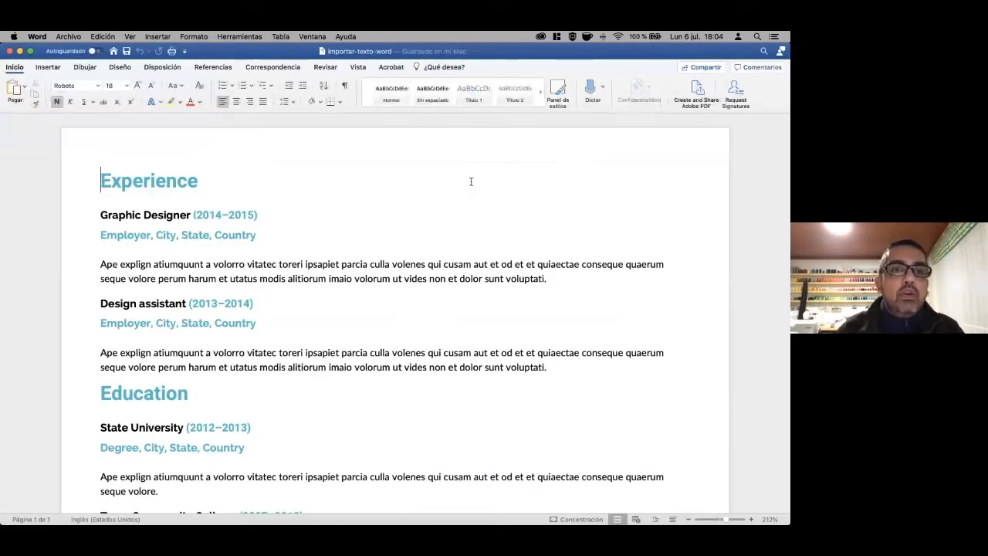
scroll(463, 166, down, 10)
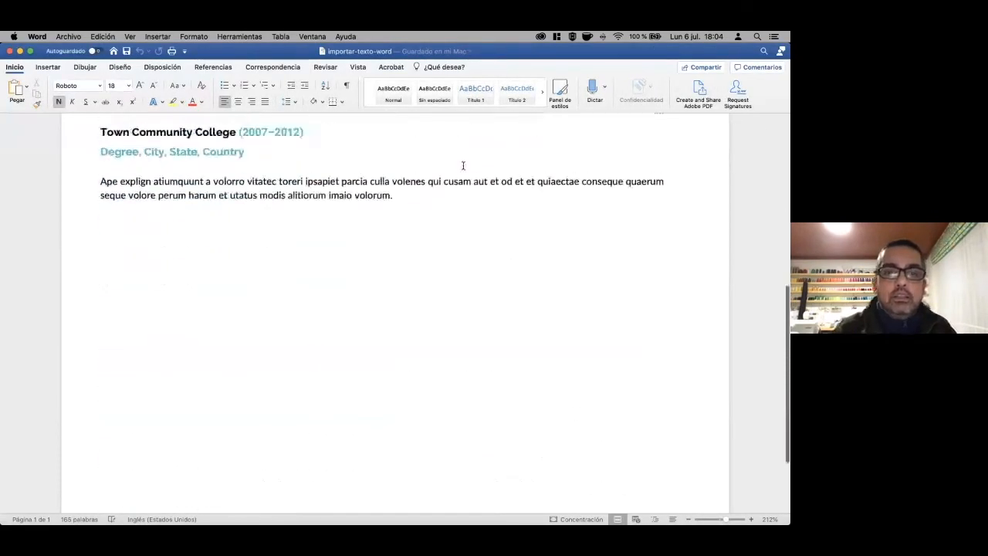
scroll(431, 168, up, 6)
scroll(431, 168, up, 5)
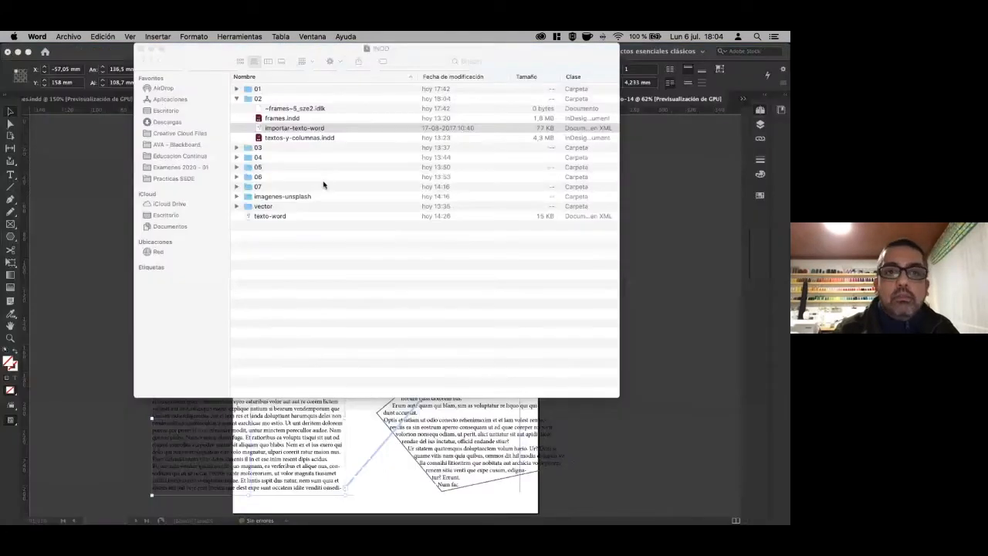
Open the texto-word file from the INDD folder in Word and look through its differently formatted paragraphs.
click(282, 129)
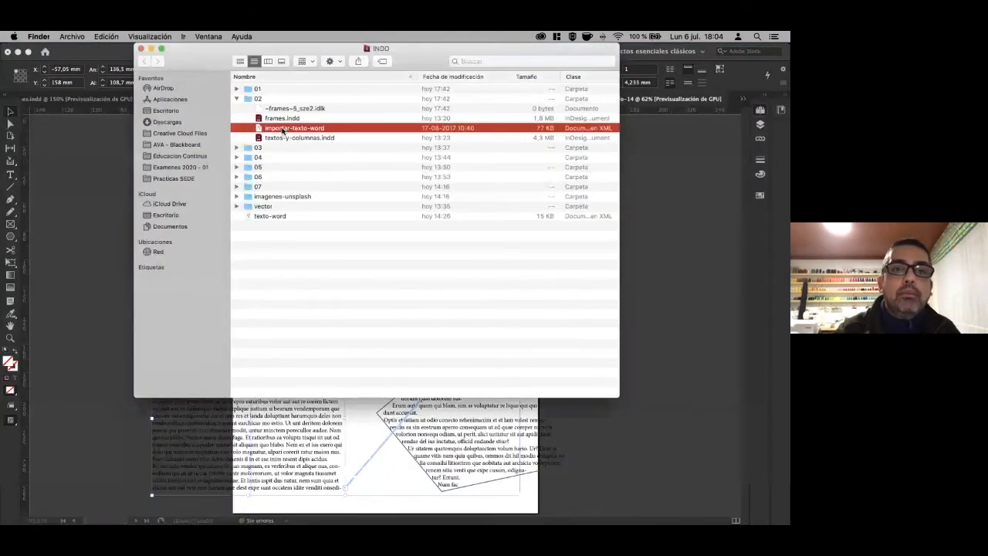
click(272, 216)
right_click(276, 217)
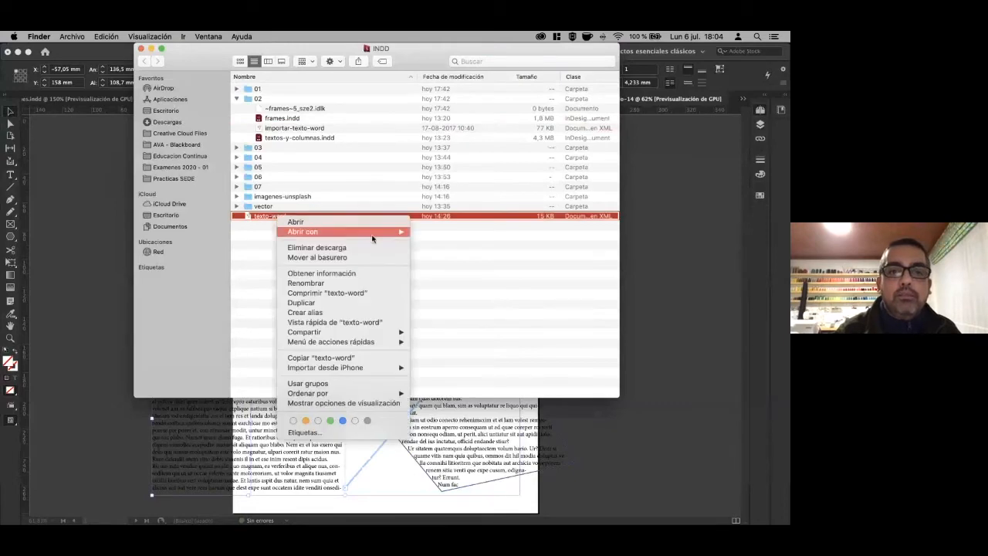
mouse_move(386, 234)
click(463, 271)
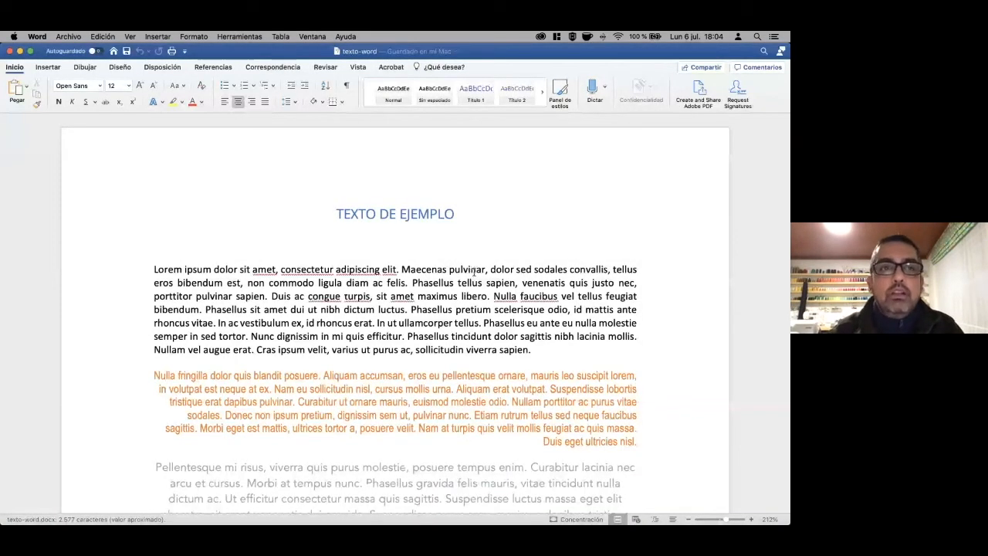
scroll(471, 274, down, 3)
scroll(474, 275, down, 6)
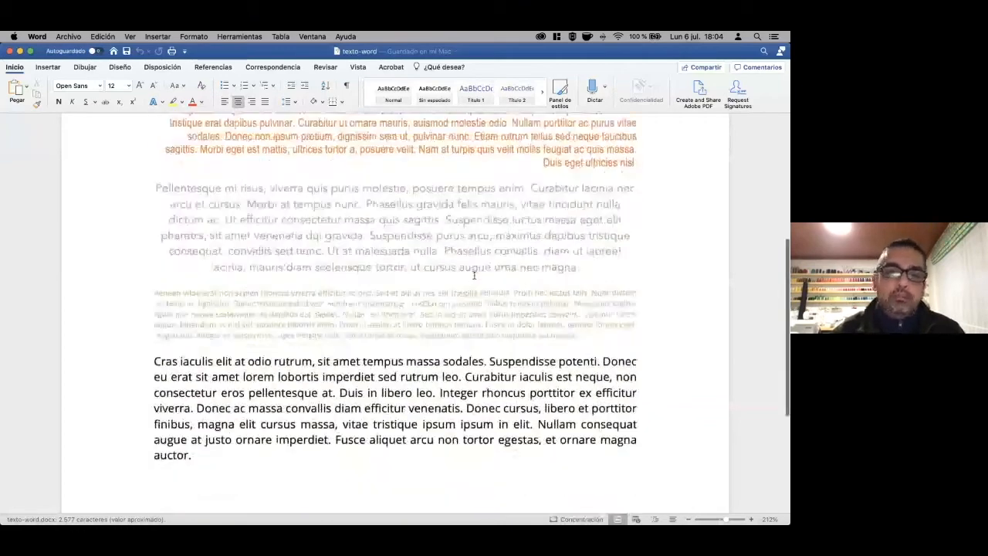
scroll(474, 276, up, 3)
scroll(474, 276, up, 9)
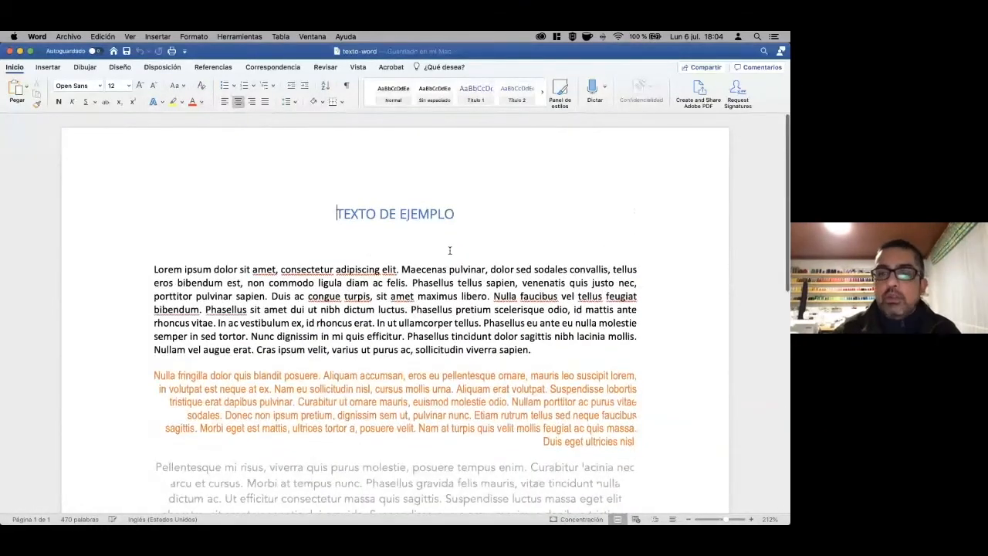
Copy the entire text of texto-word, from the TEXTO DE EJEMPLO title to the last paragraph.
drag(333, 210, 570, 522)
click(102, 37)
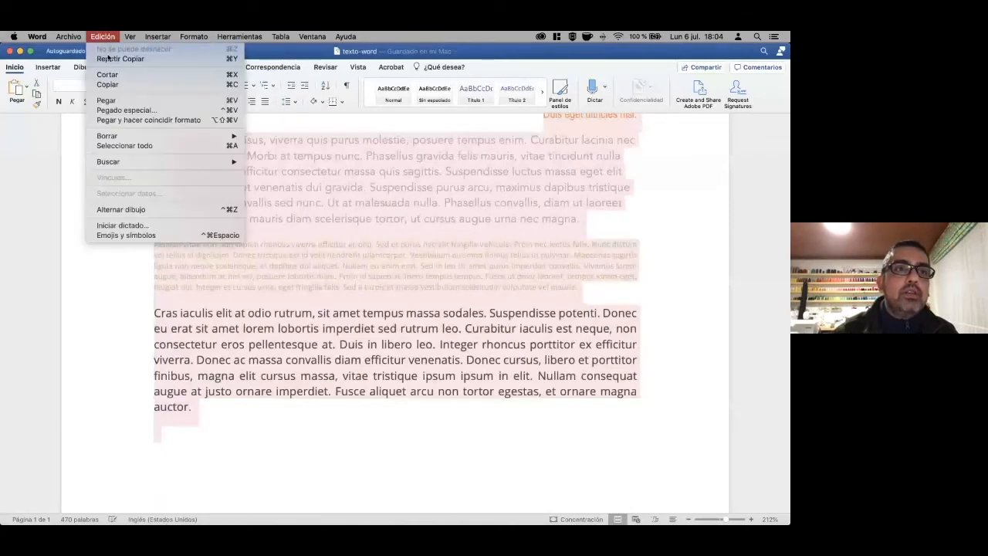
click(117, 84)
Switch to InDesign and create a new one-page document of 215,9 x 279,4 mm with one column and no facing pages.
mouse_move(11, 323)
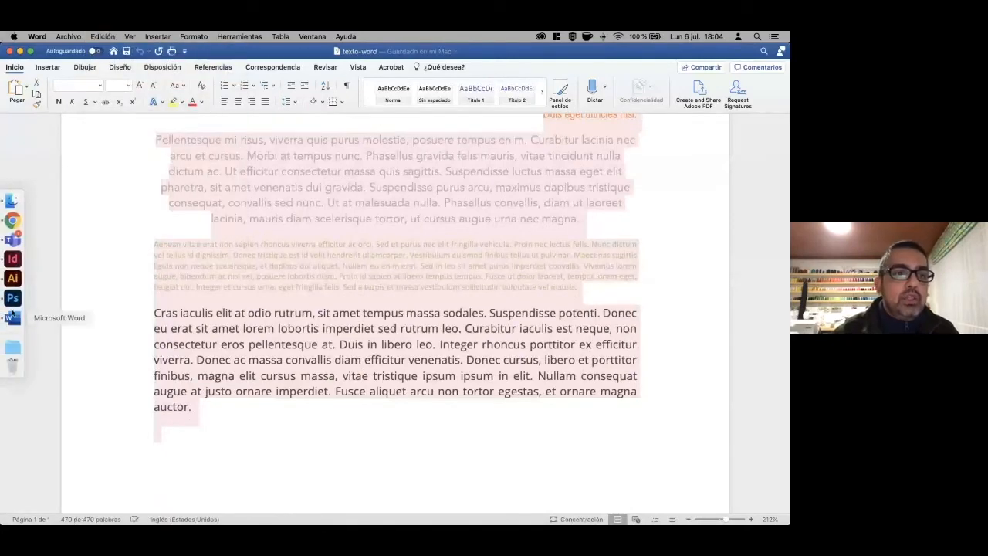
click(12, 260)
click(82, 36)
mouse_move(119, 49)
click(244, 53)
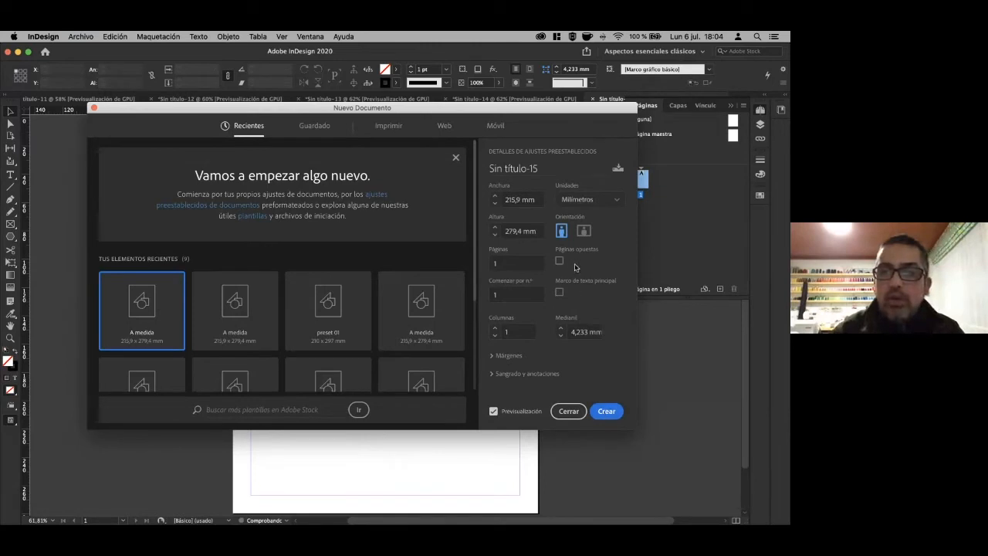
click(607, 410)
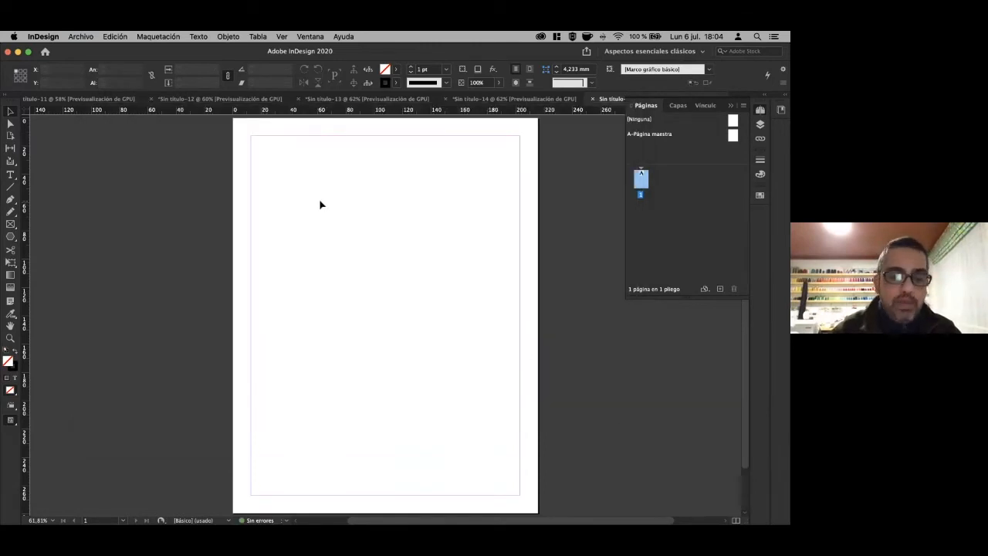
Paste the copied text, align its frame to the upper-left margin corner, and enlarge the frame to 190,5 x 130,5 mm.
key(super+v)
drag(383, 299, 287, 169)
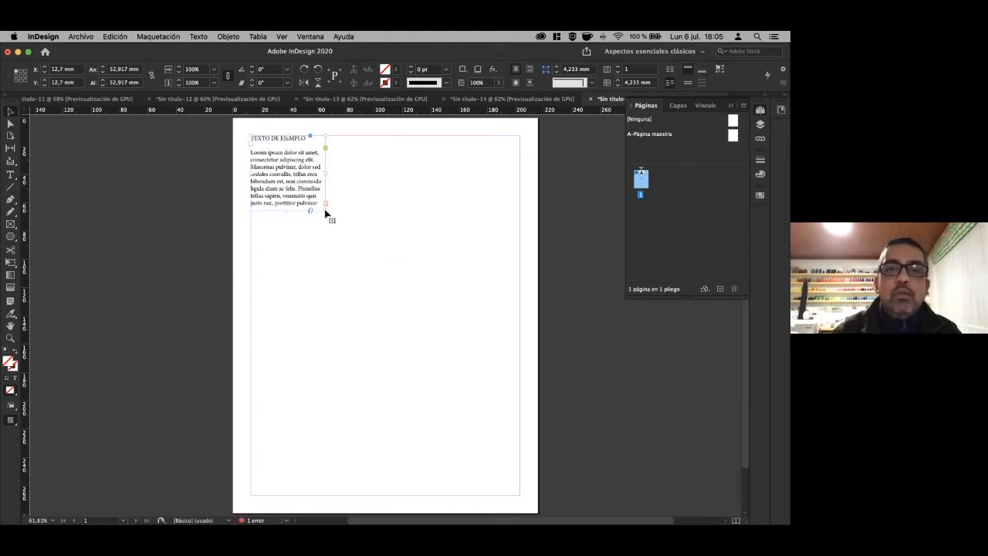
drag(325, 210, 518, 320)
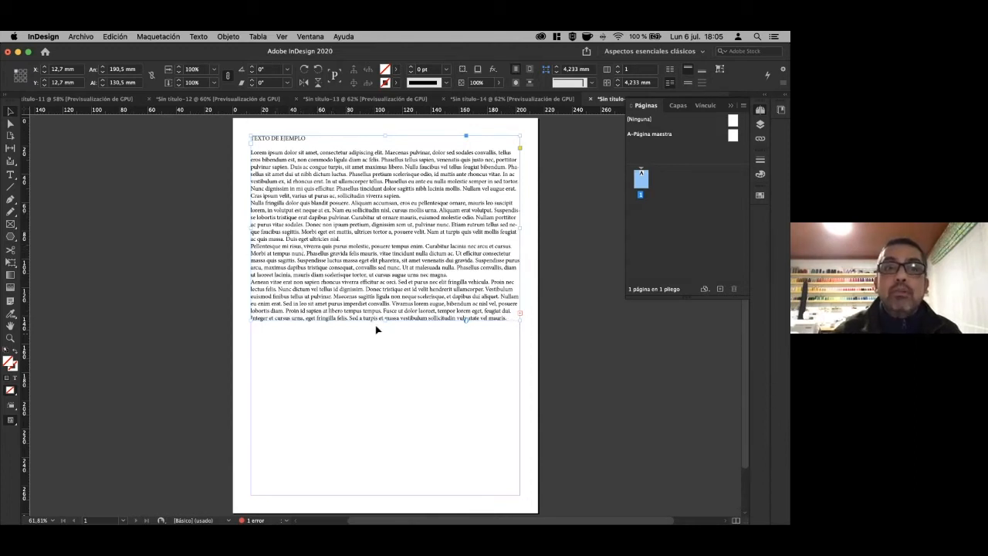
Switch to Word, review the colours, alignments and fonts of the texto-word paragraphs, and minimize the document.
mouse_move(12, 284)
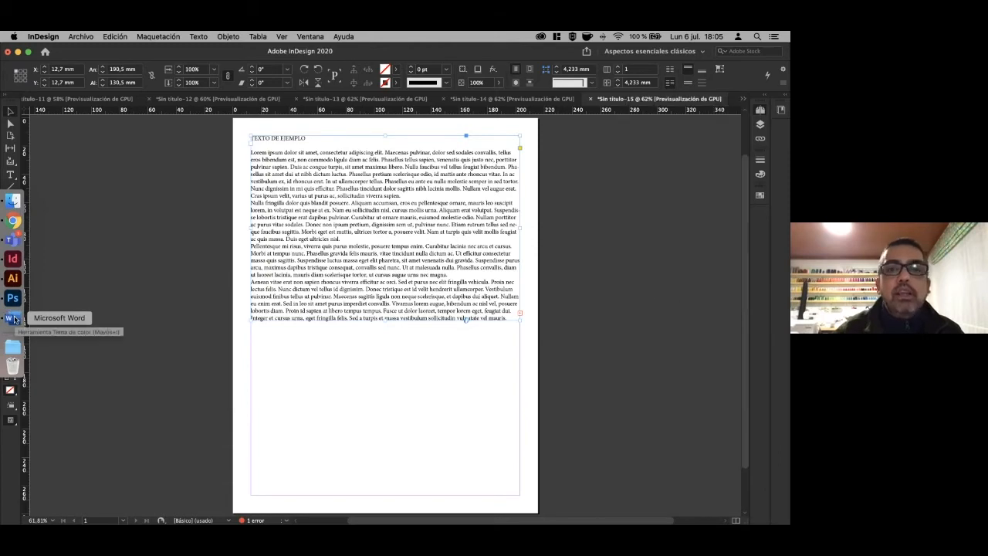
click(12, 317)
click(381, 280)
scroll(382, 281, up, 5)
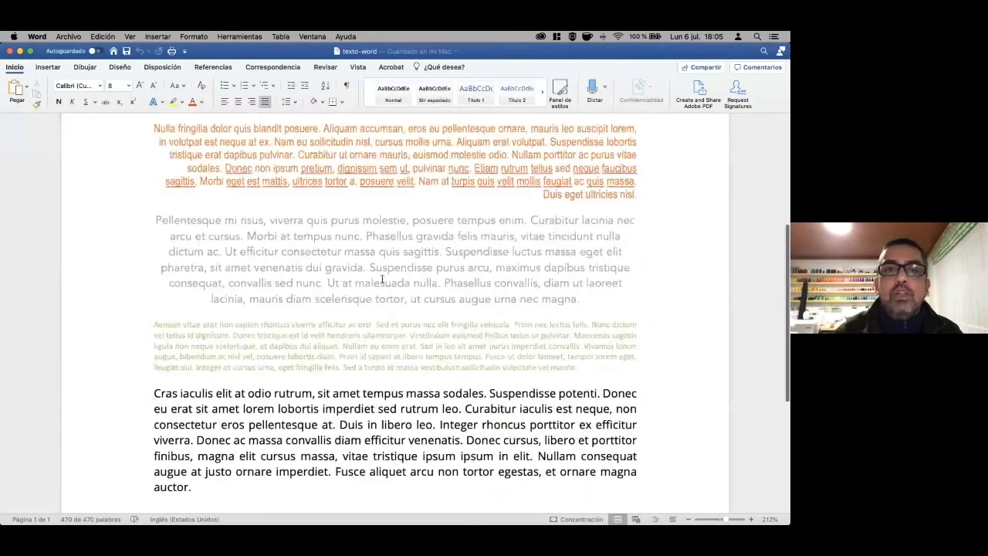
scroll(382, 280, up, 10)
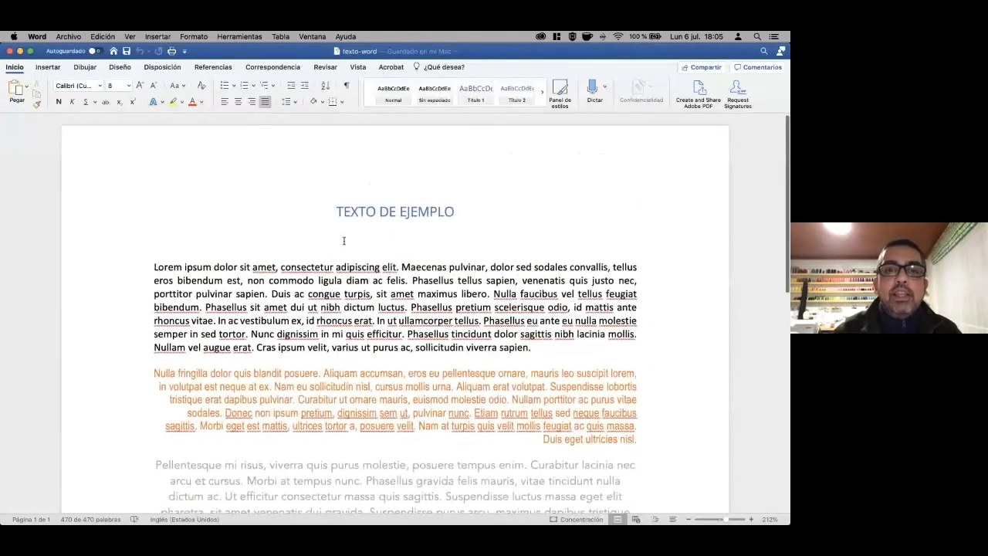
scroll(343, 241, down, 3)
scroll(356, 261, down, 4)
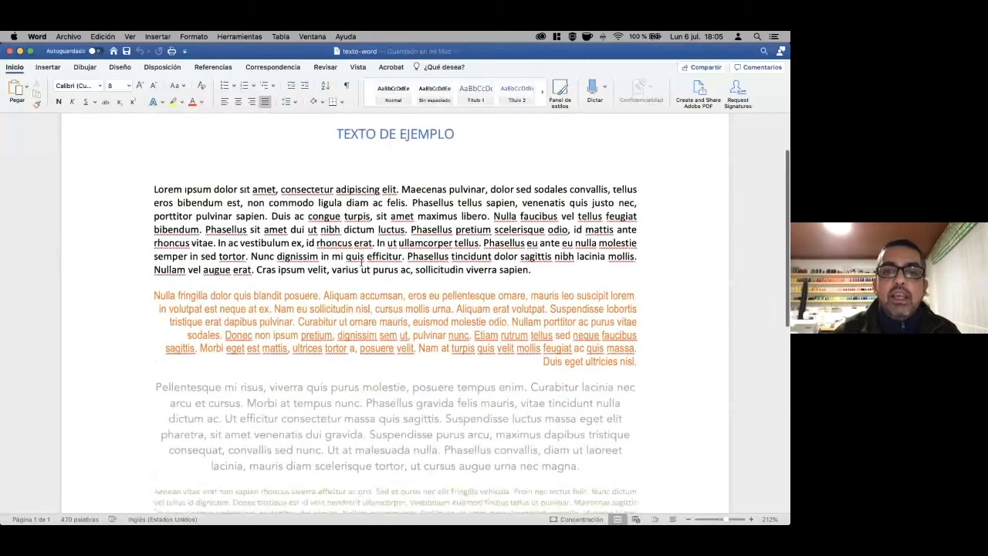
scroll(361, 353, down, 6)
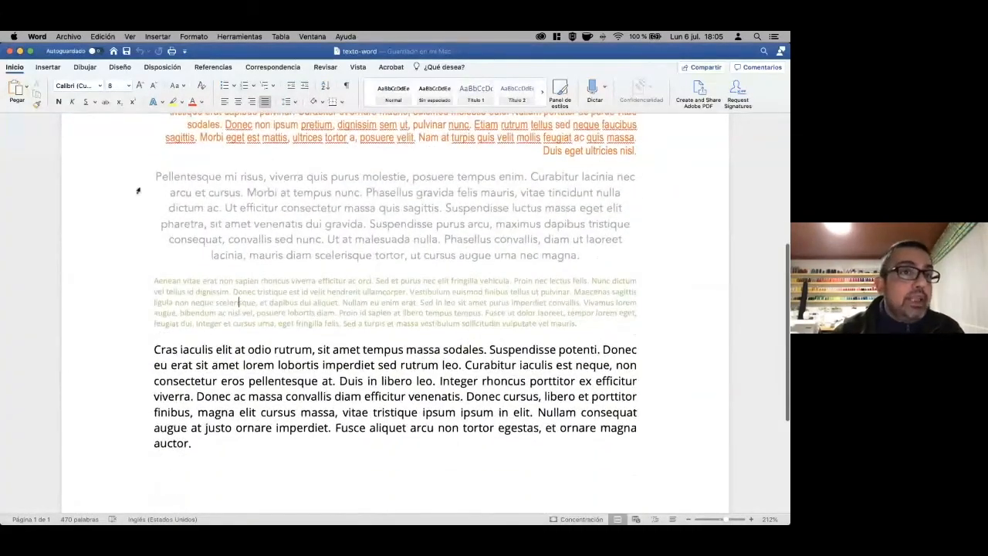
click(19, 51)
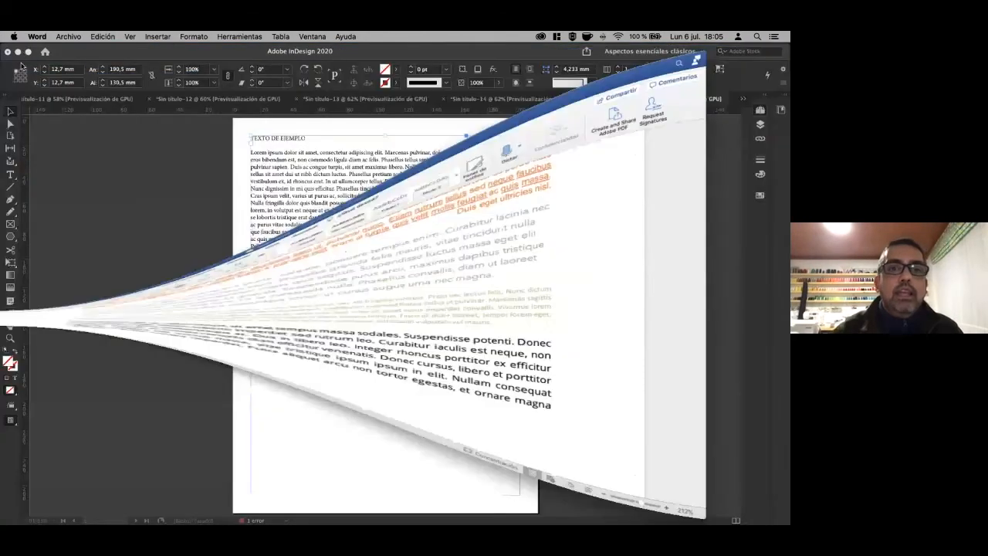
Delete the pasted text frame and place the texto-word file from the INDD folder, starting about 38 mm down the page.
key(Delete)
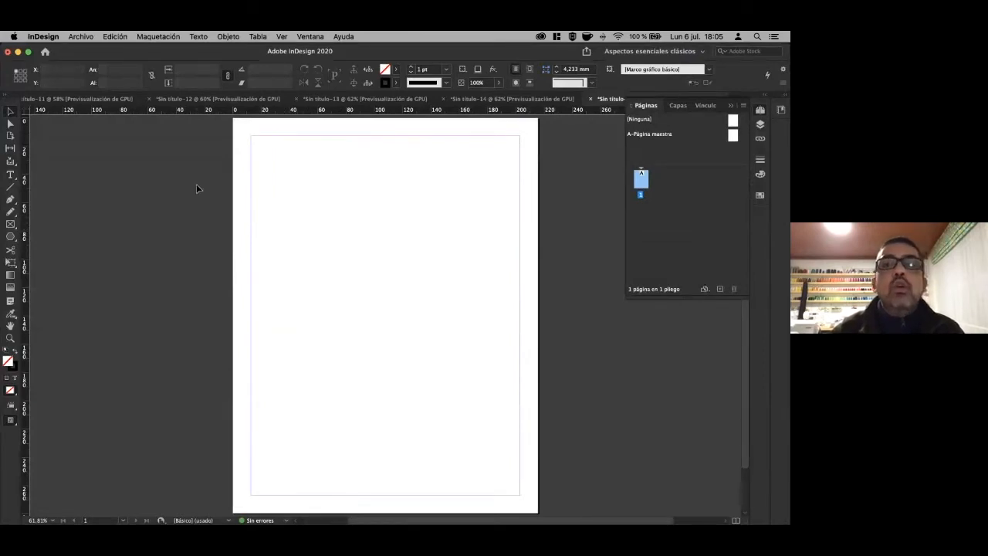
click(89, 38)
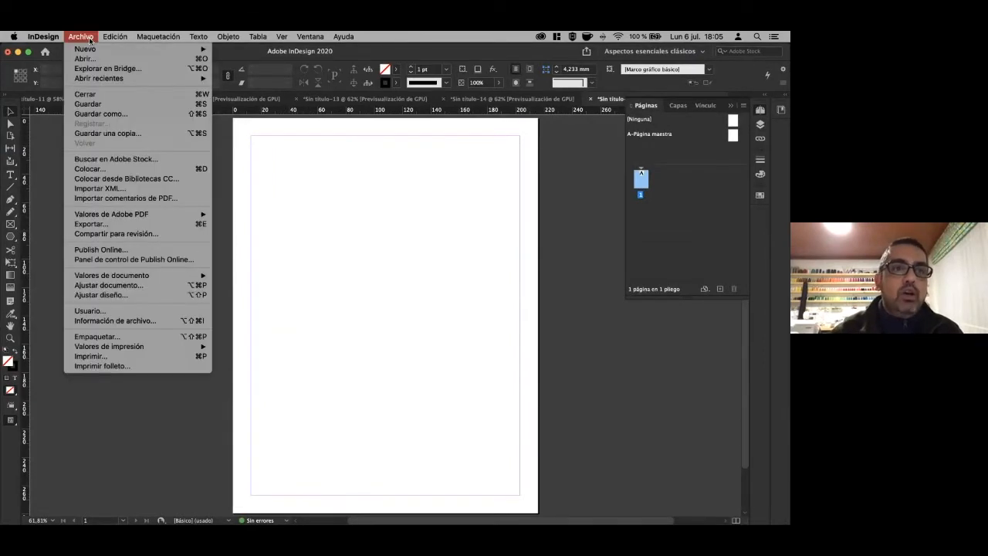
click(115, 170)
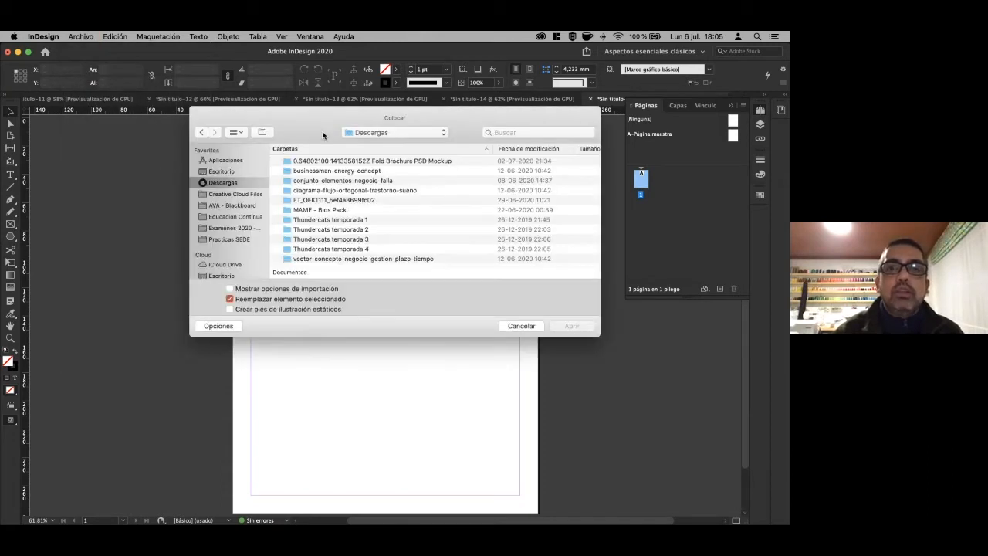
key(super+d)
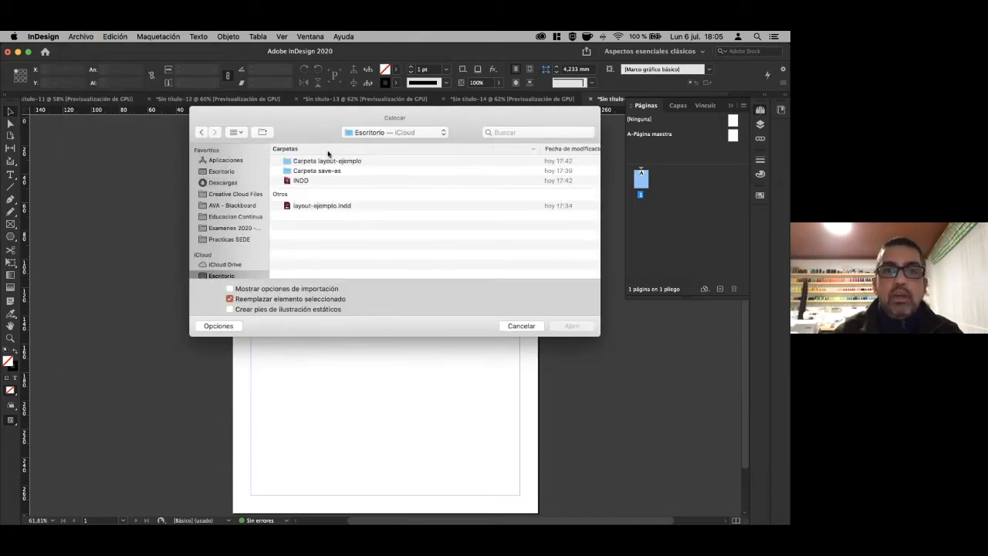
double_click(301, 181)
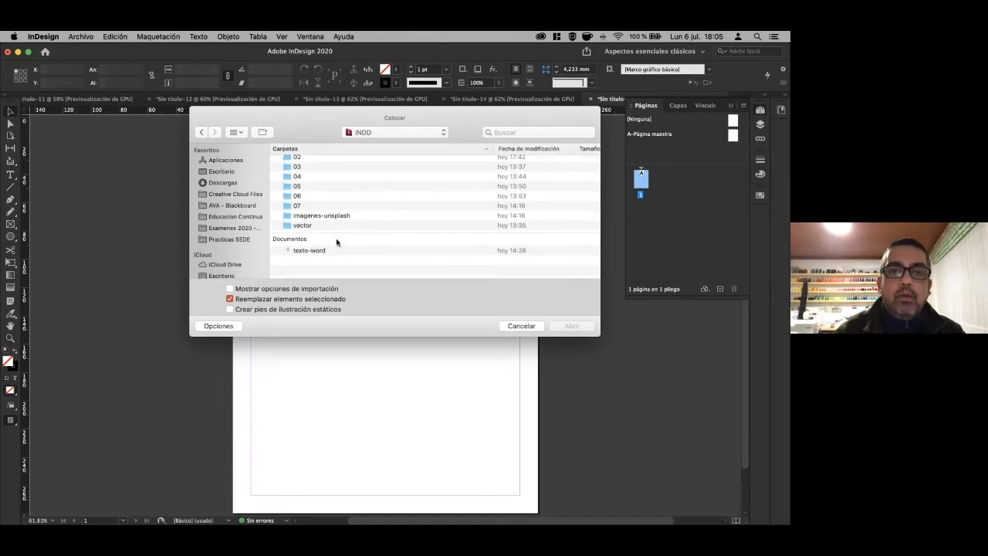
click(314, 266)
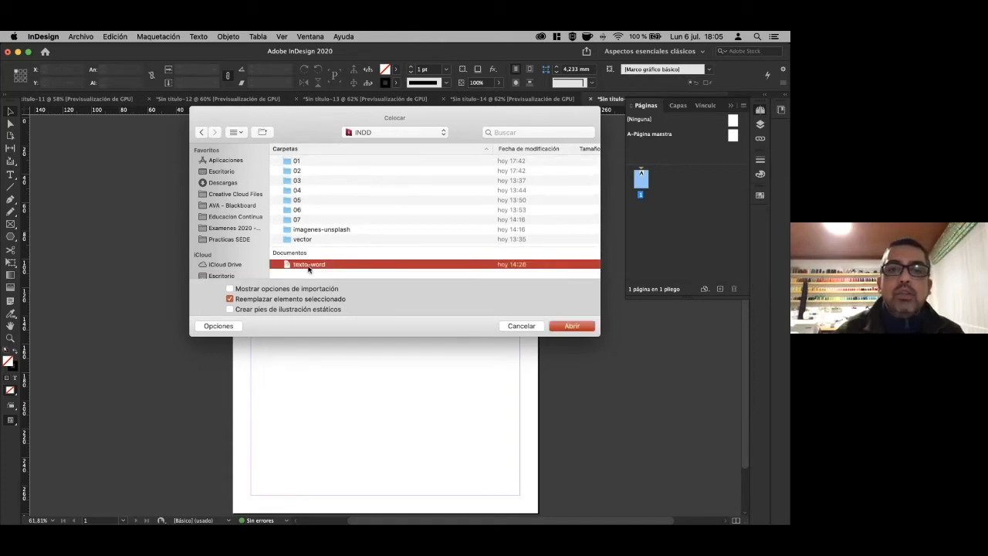
click(564, 327)
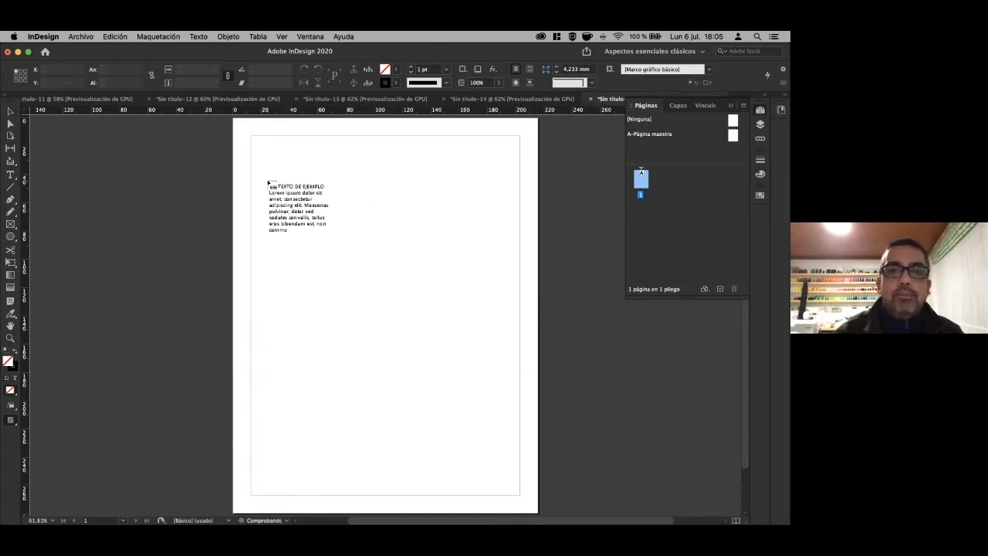
click(270, 172)
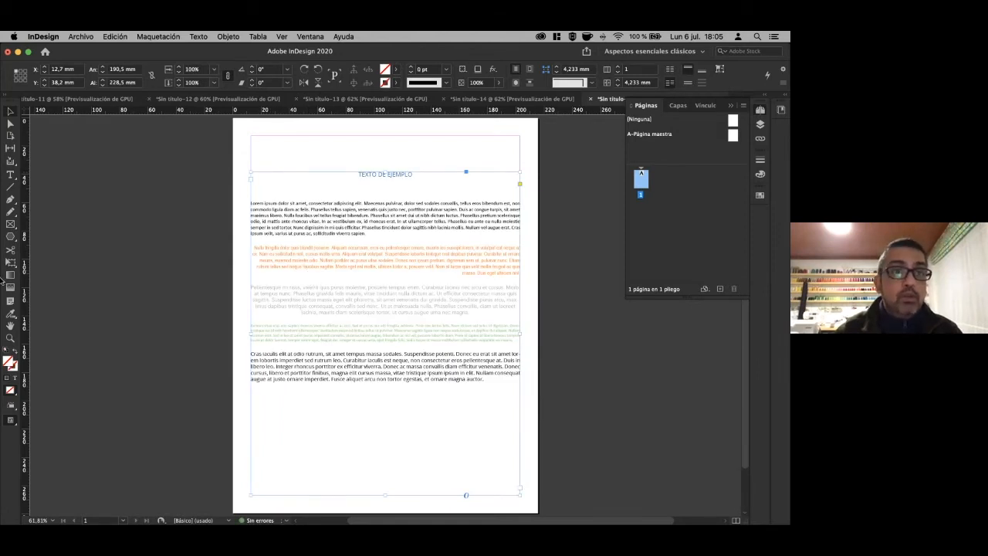
Bring up texto-word in Word at 84% zoom, compare its formatting with the placed text, and minimize it.
click(12, 317)
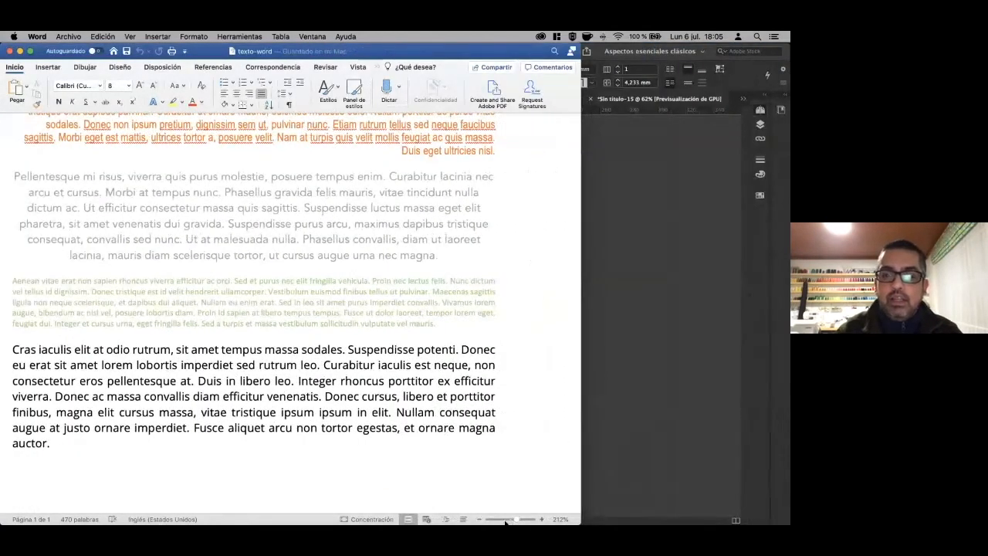
click(504, 522)
drag(504, 522, 508, 522)
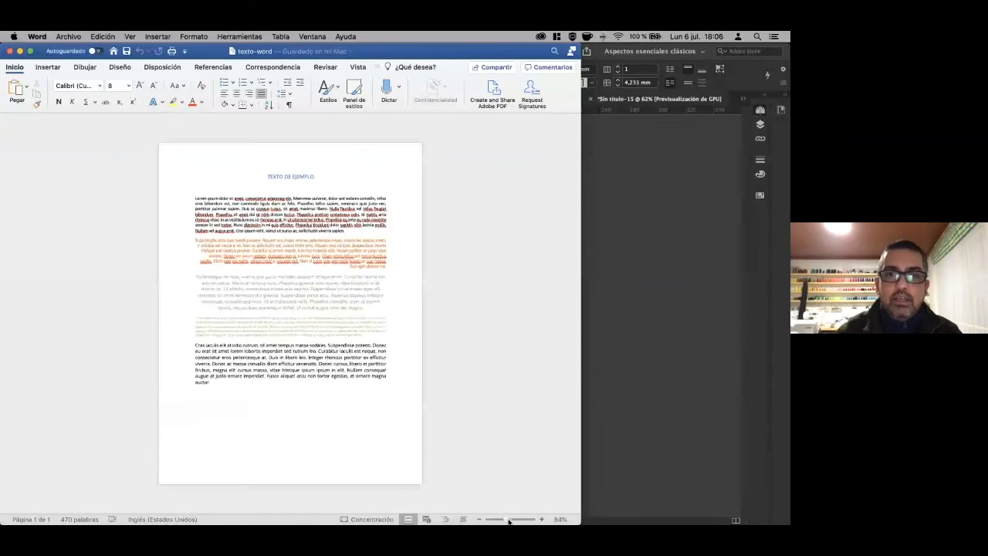
drag(506, 53, 264, 61)
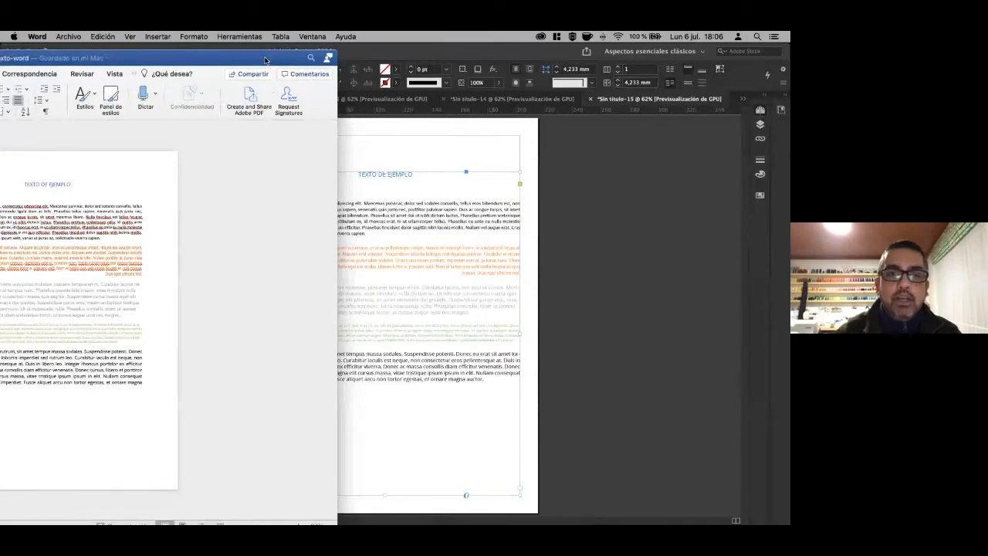
double_click(265, 60)
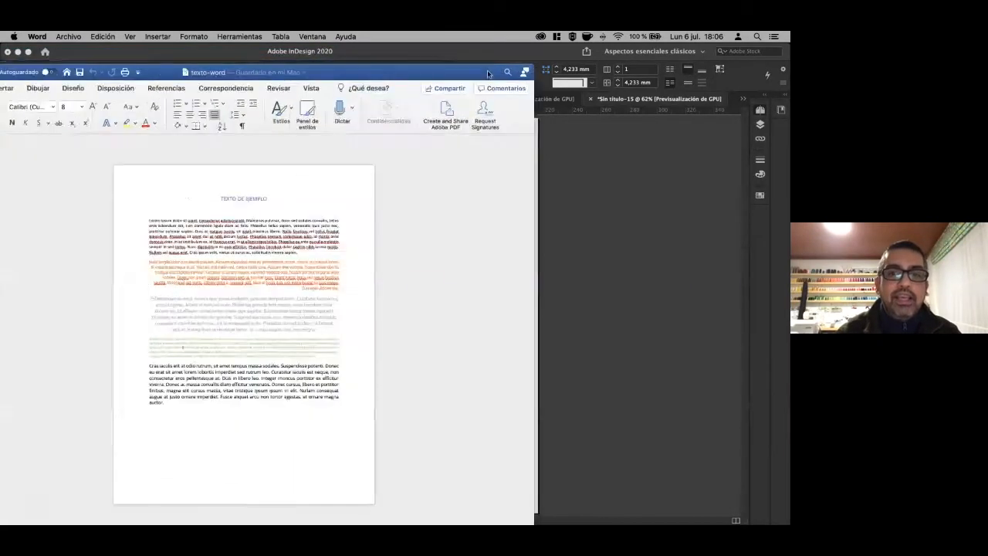
click(94, 63)
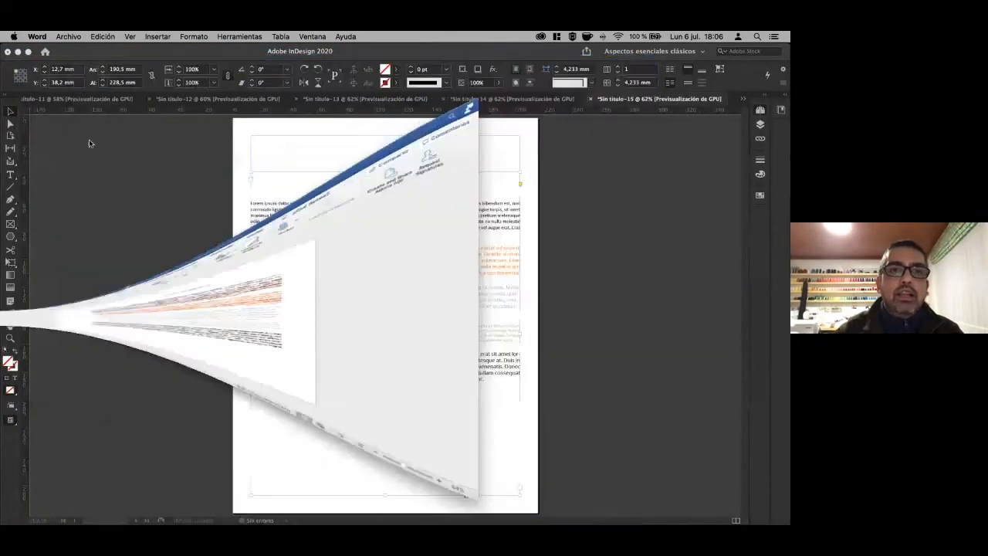
Delete the placed frame and place texto-word again with import options shown, preserving styles and formatting, starting about 44 mm down the page.
key(Delete)
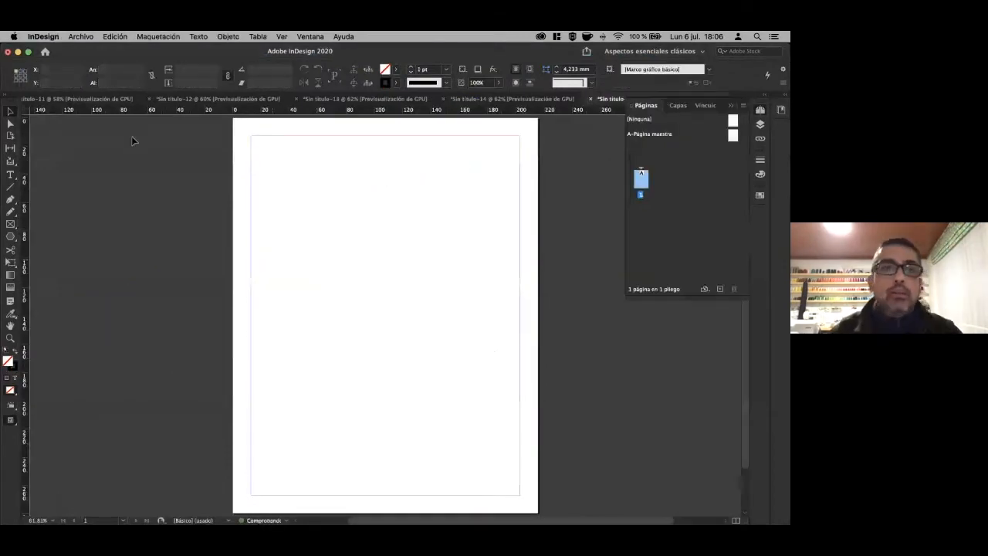
click(80, 37)
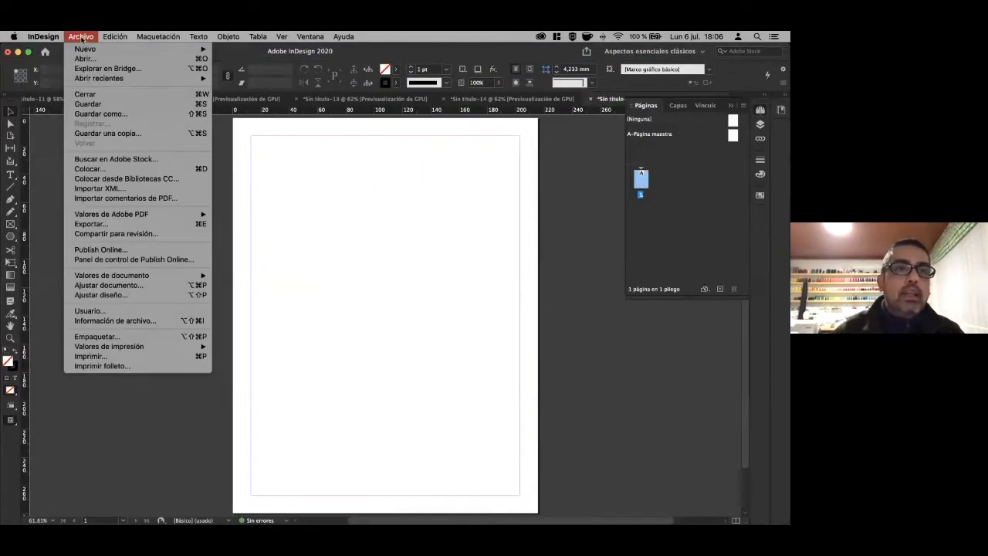
click(114, 172)
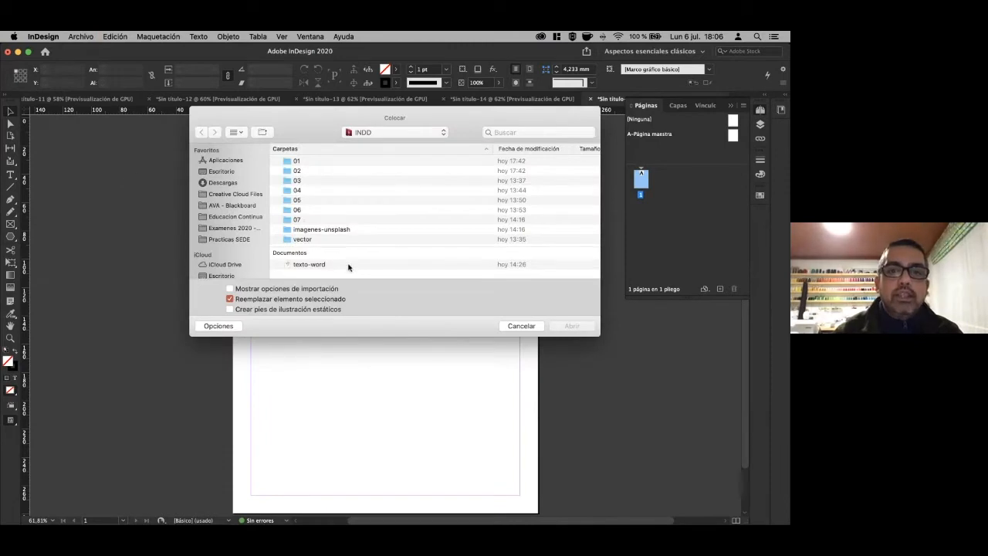
click(321, 266)
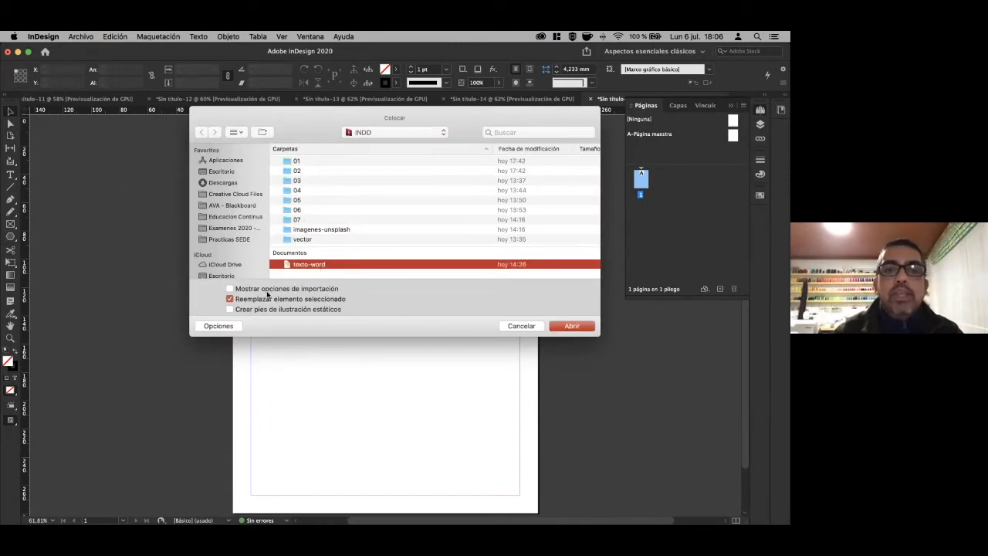
click(274, 290)
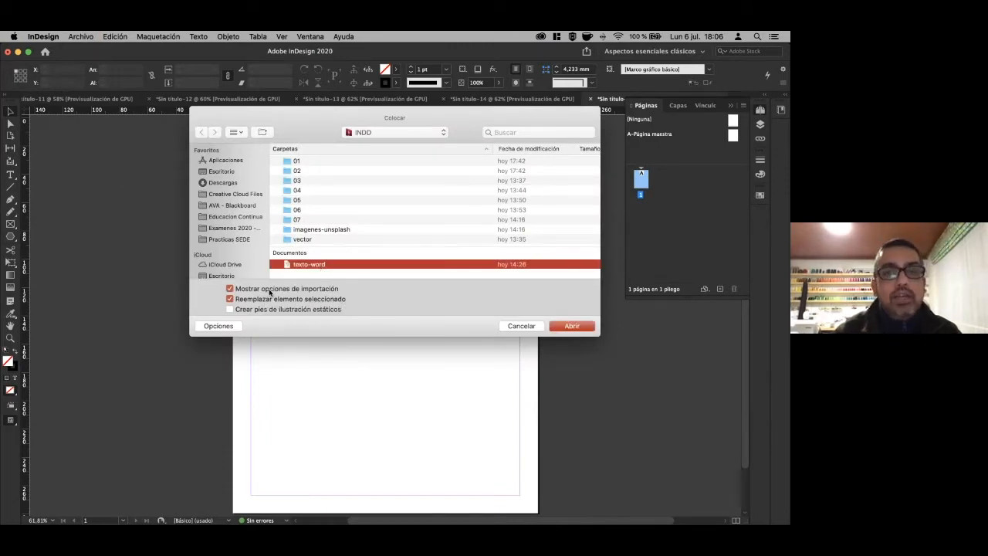
click(572, 326)
drag(409, 115, 340, 49)
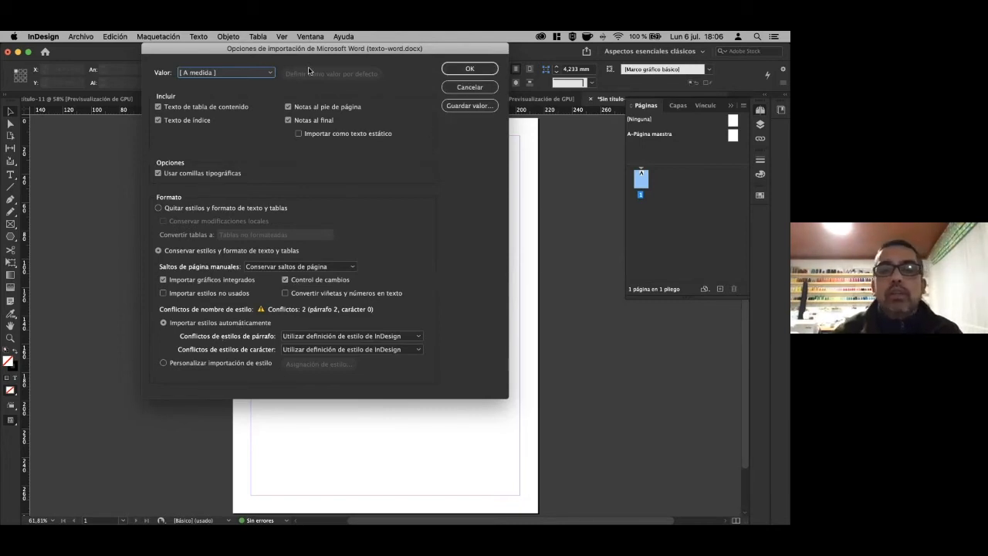
click(472, 70)
click(298, 183)
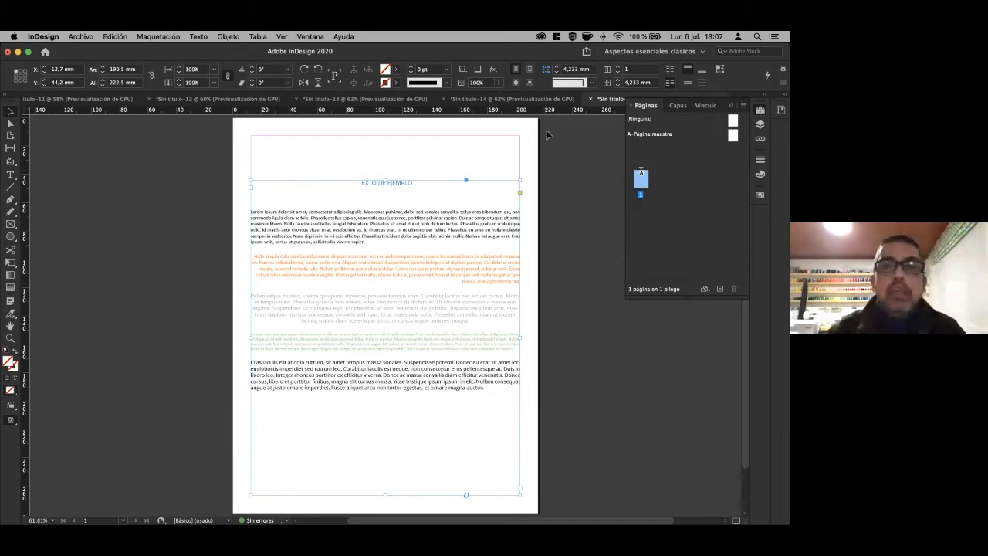
Review the threaded frames in Sin título-14, and select the page 5 text frame in the Sin título-12 document.
click(518, 99)
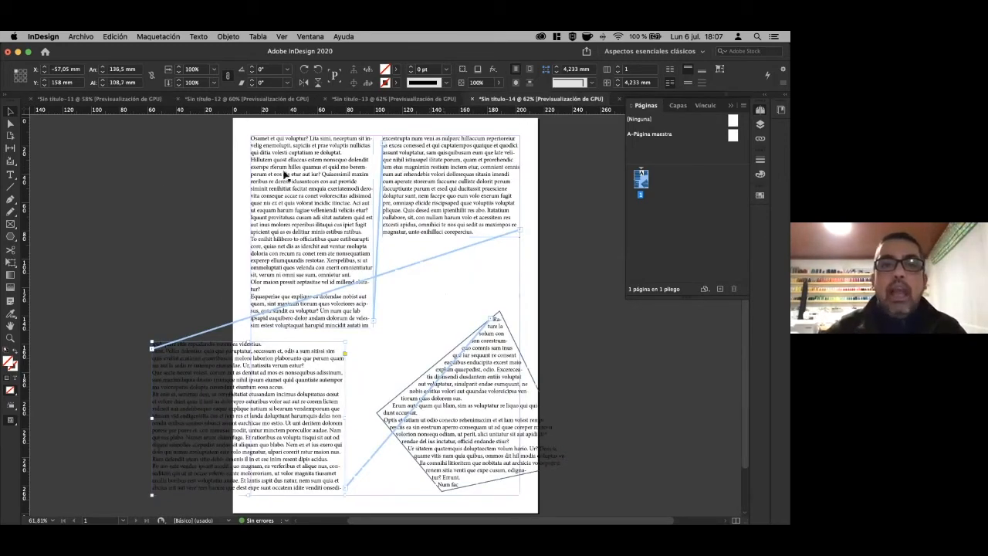
click(315, 195)
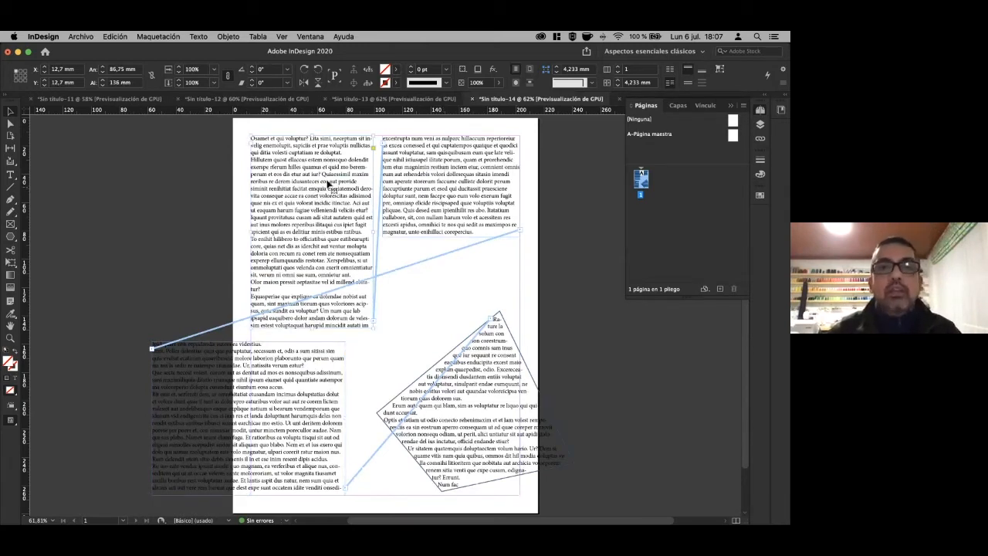
click(271, 101)
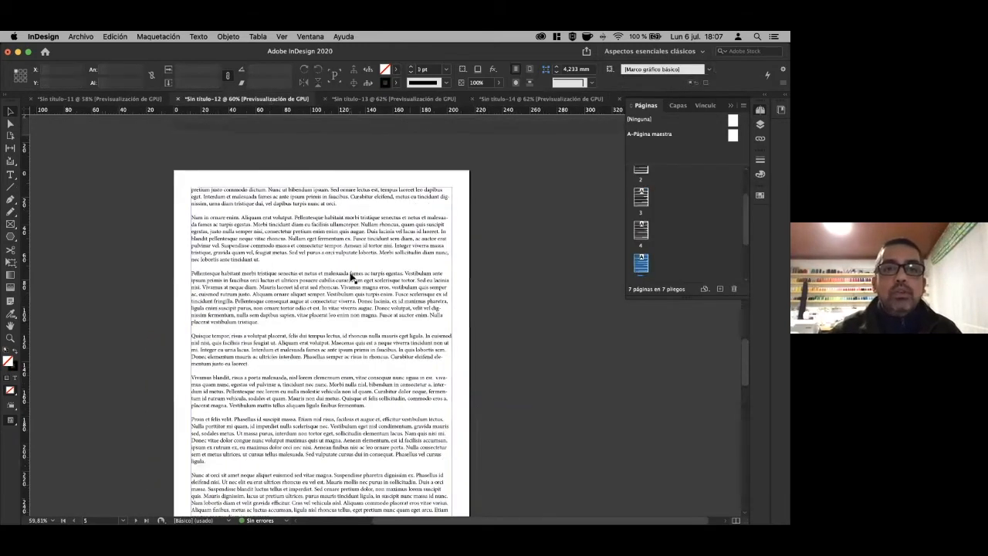
scroll(353, 280, down, 2)
click(327, 231)
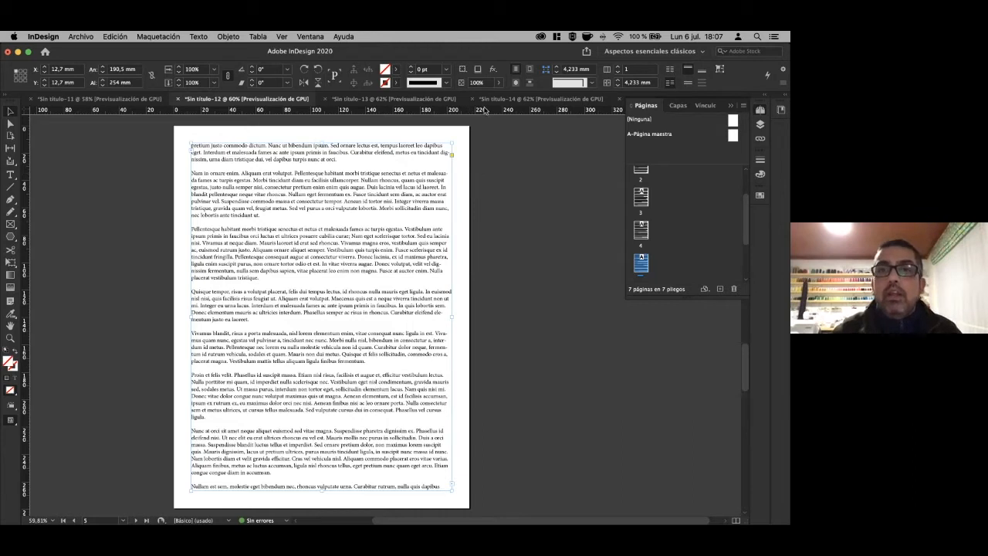
Try a drop shadow on the page 5 text frame, undo it, and try the frame's opacity slider.
click(478, 71)
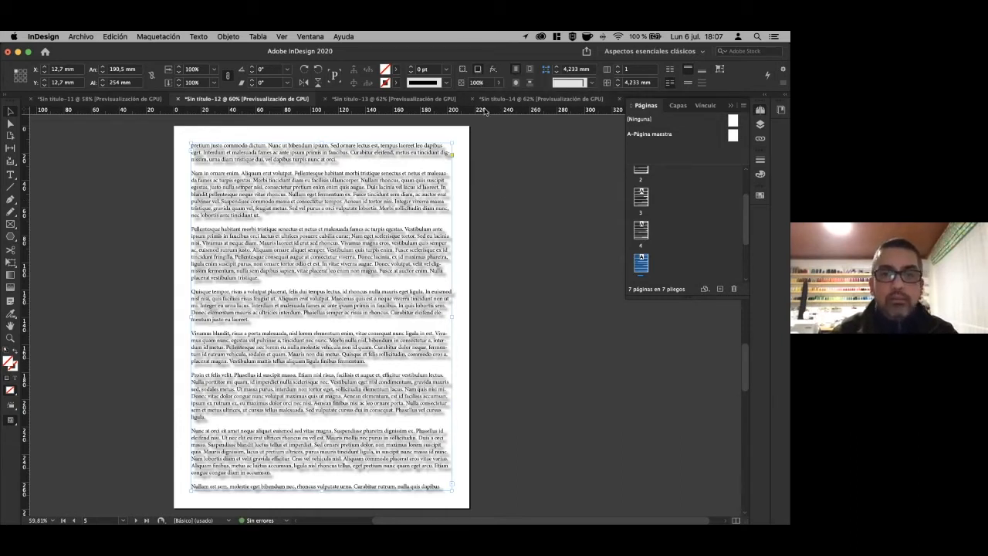
key(super+z)
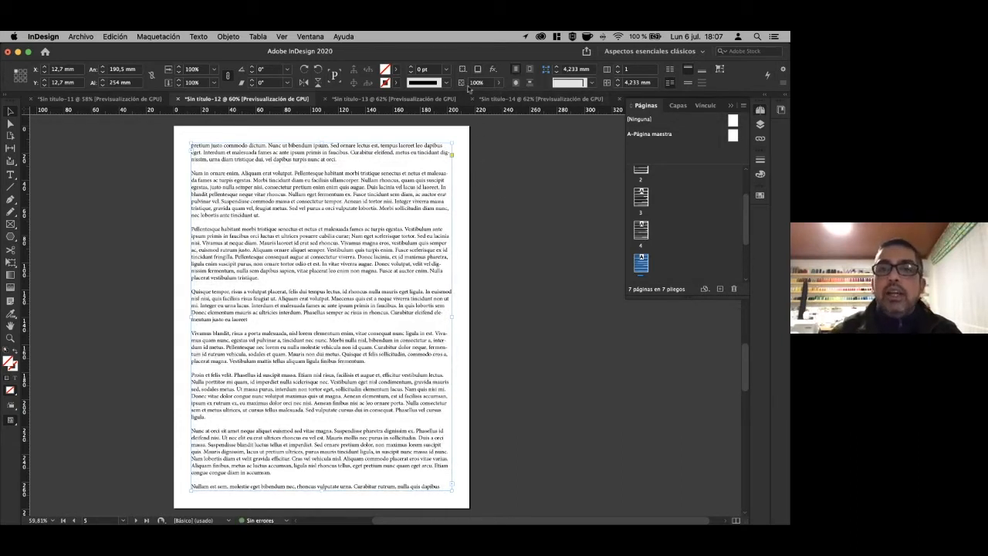
click(499, 83)
drag(486, 98, 508, 100)
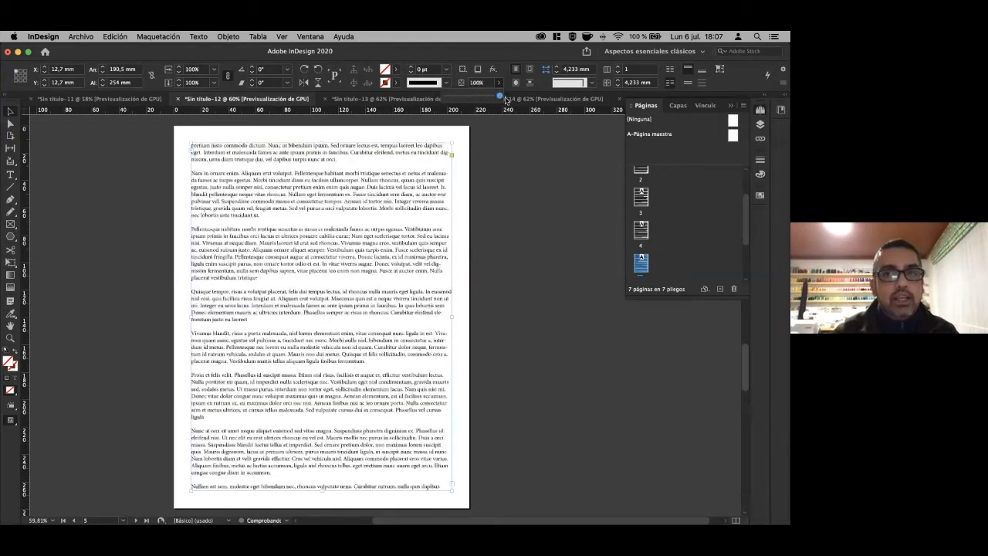
click(585, 161)
Select the page 5 text frame again and divide it into 4 columns.
click(411, 197)
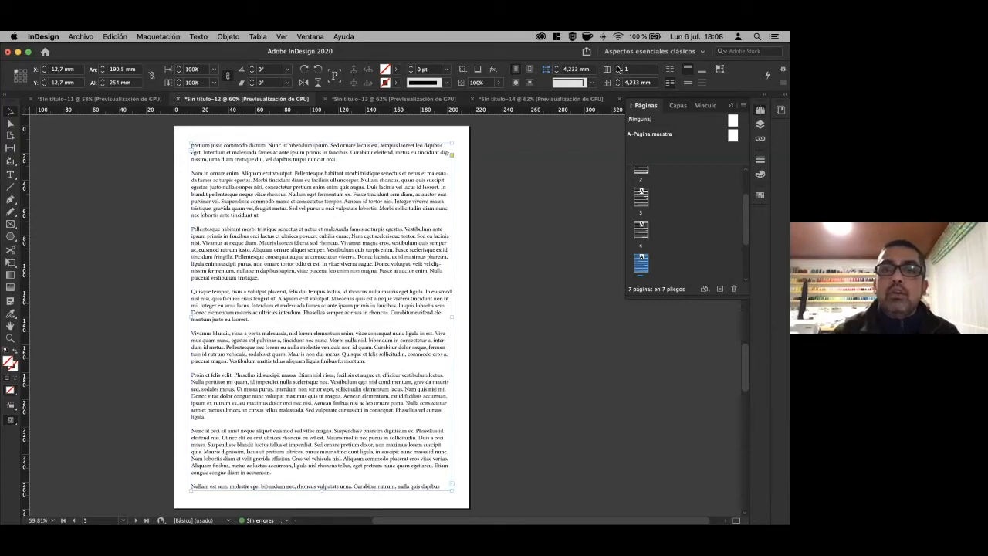
click(617, 68)
click(617, 68)
click(618, 68)
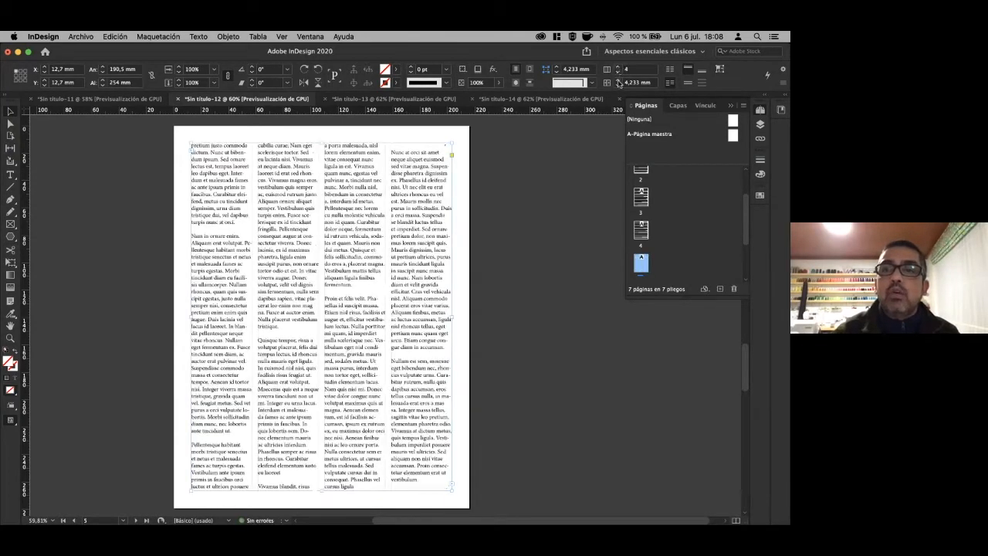
Set the page 5 text frame's column gutter to 5 mm and reduce it to 3 columns.
click(637, 82)
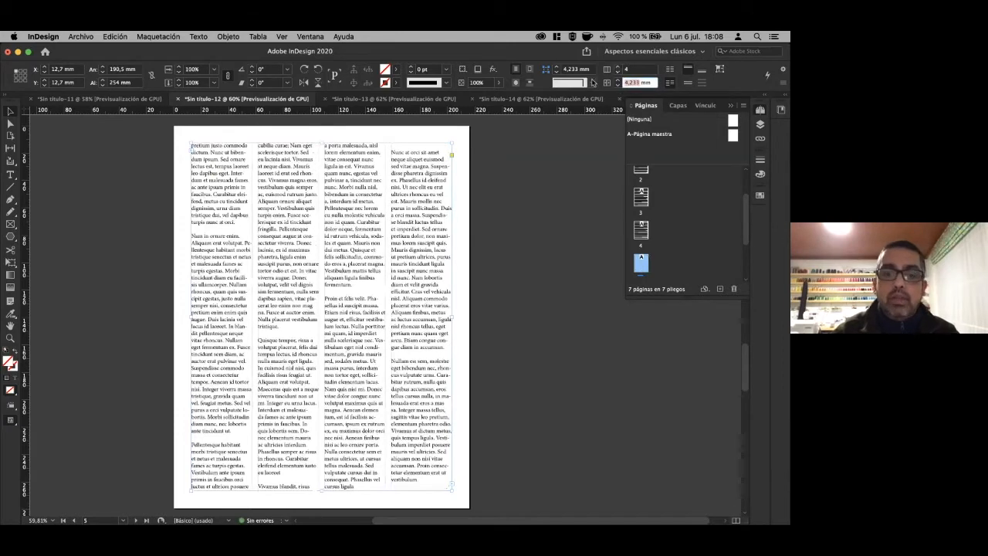
text(5)
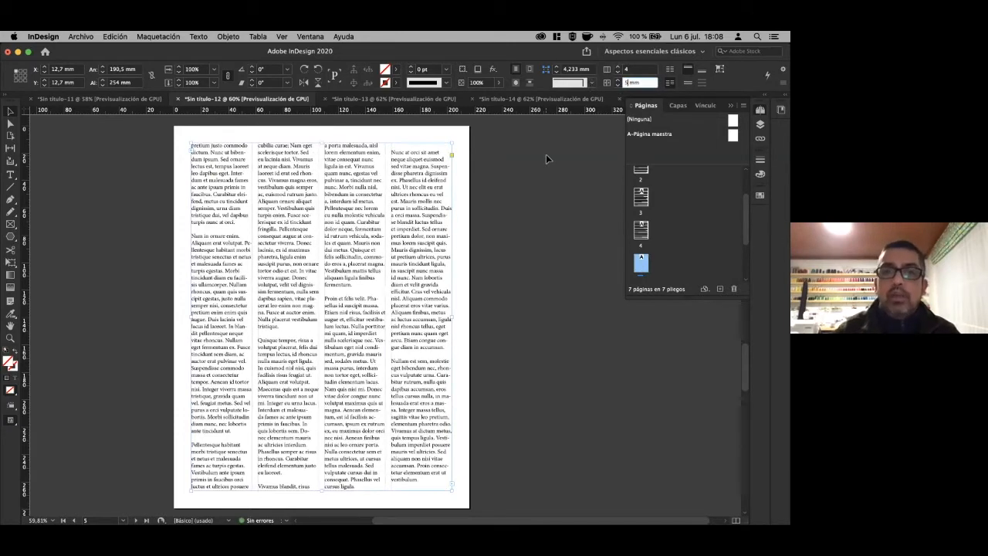
key(Return)
click(618, 72)
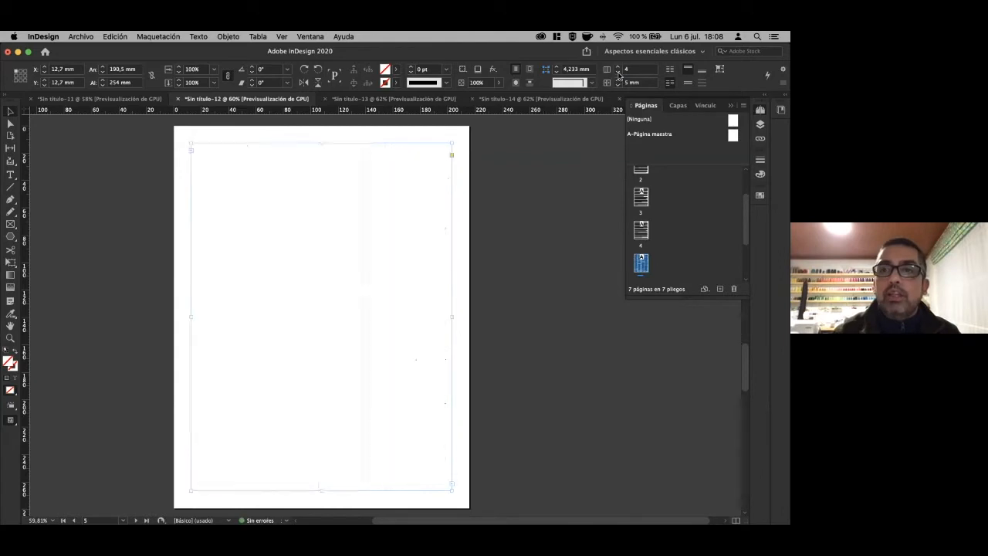
click(556, 196)
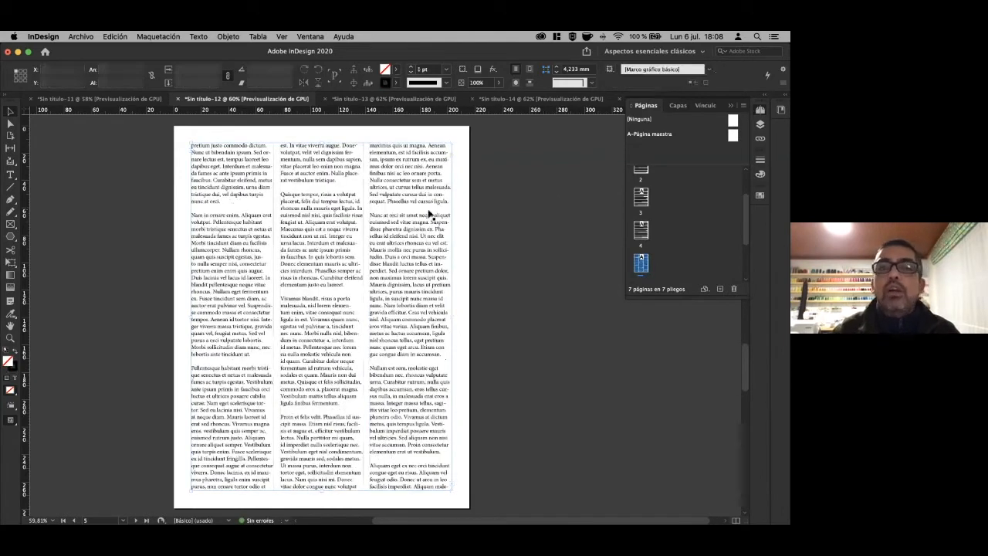
Move the three-column text frame out to the pasteboard and back inside the page 5 margins.
drag(302, 257, 176, 262)
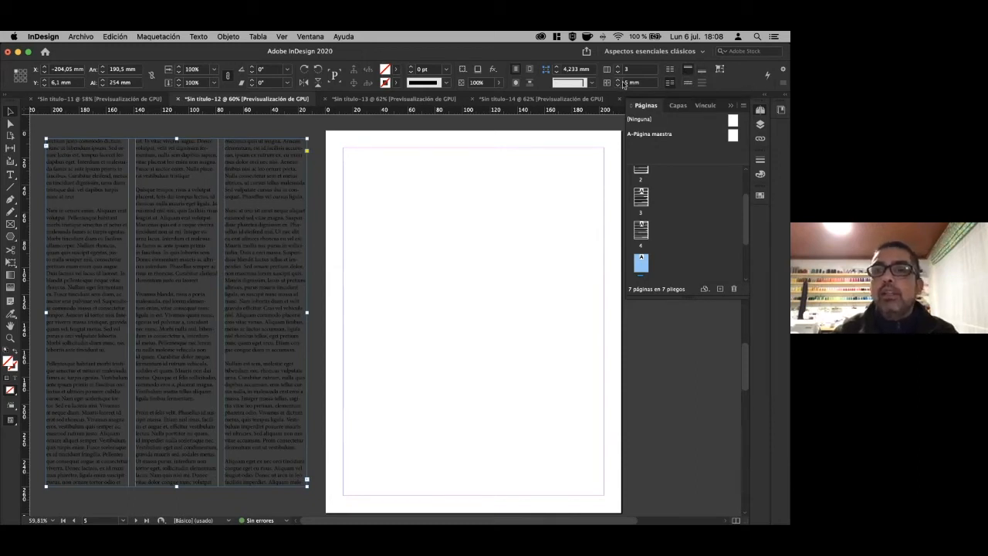
drag(247, 236, 540, 242)
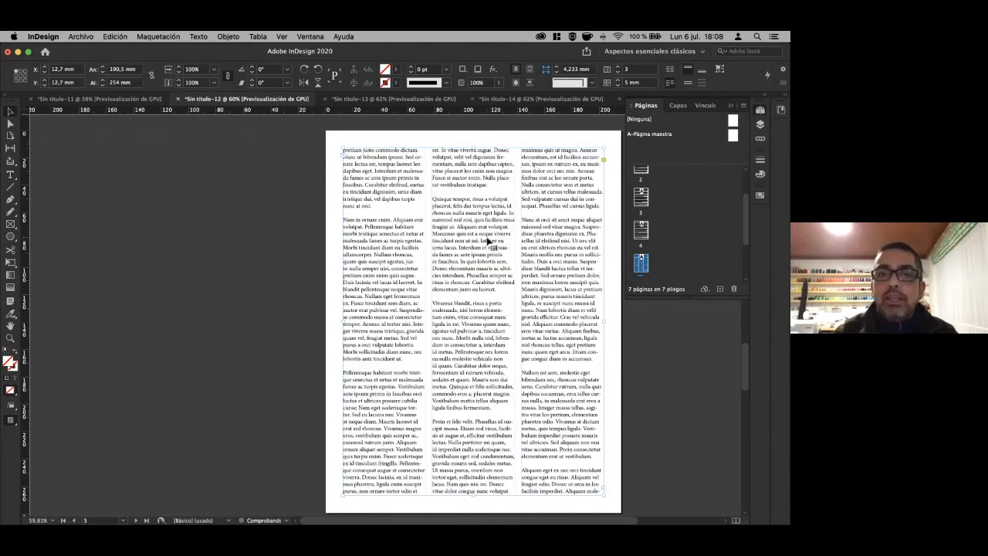
scroll(488, 241, right, 5)
Select all the text of the story in the three-column frame and browse the available fonts for it.
double_click(267, 177)
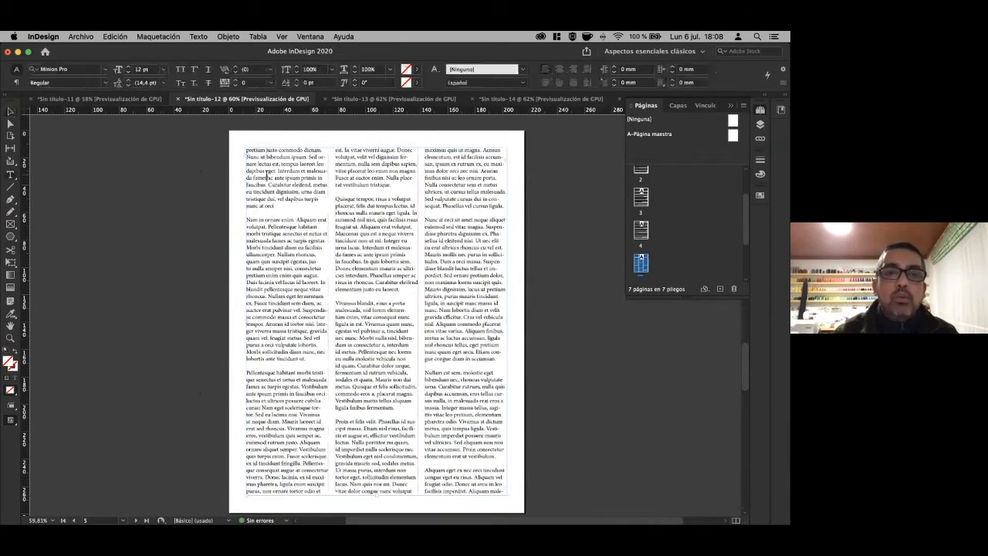
drag(266, 170, 284, 201)
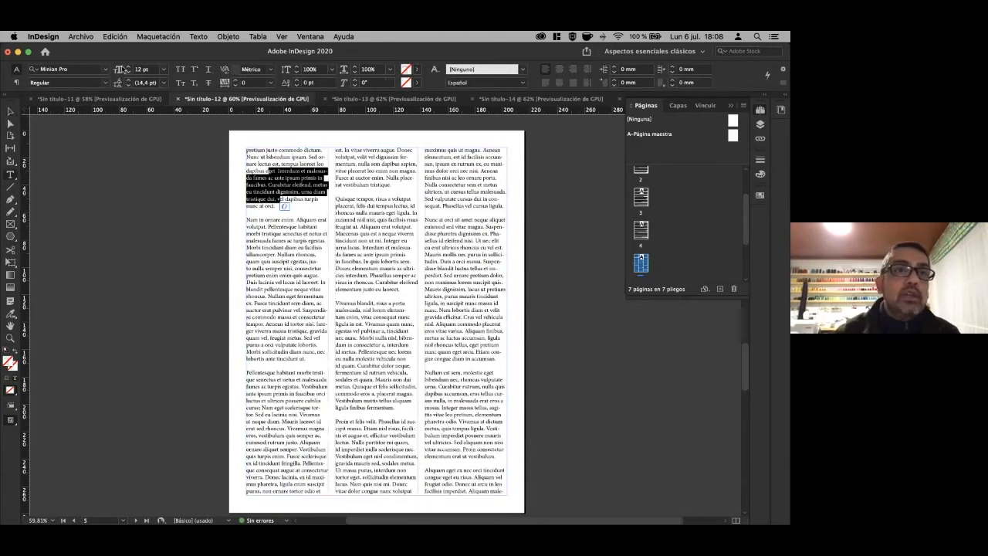
click(116, 36)
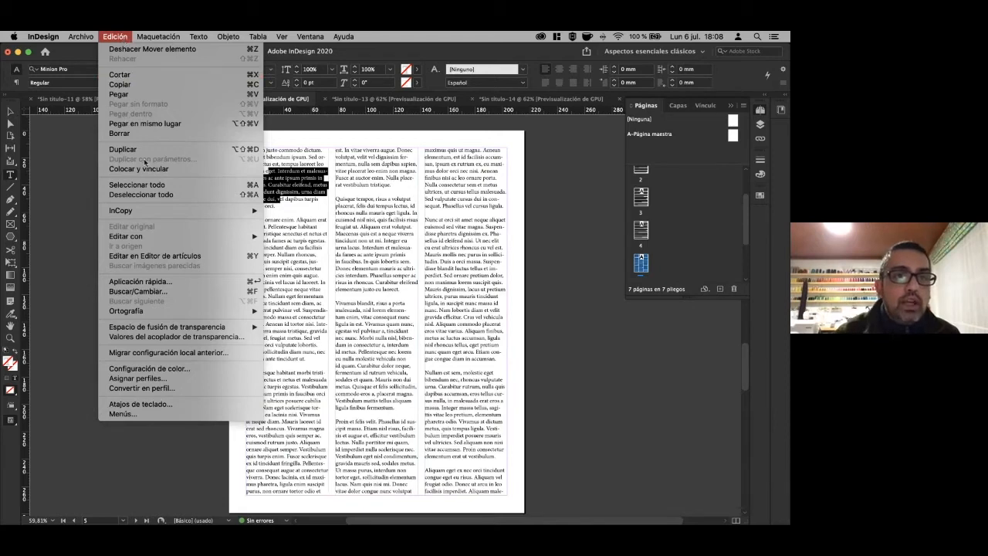
click(180, 185)
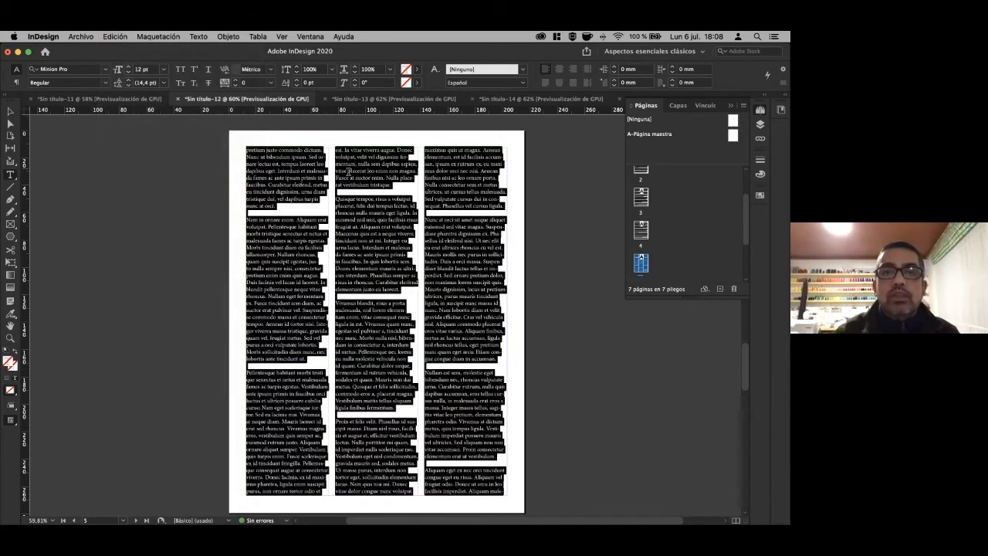
click(105, 70)
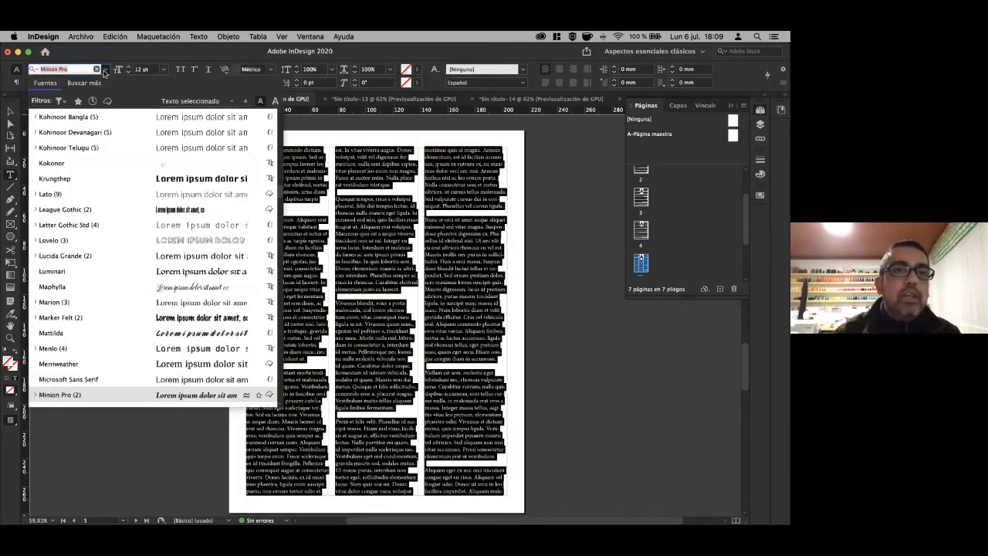
scroll(169, 305, down, 4)
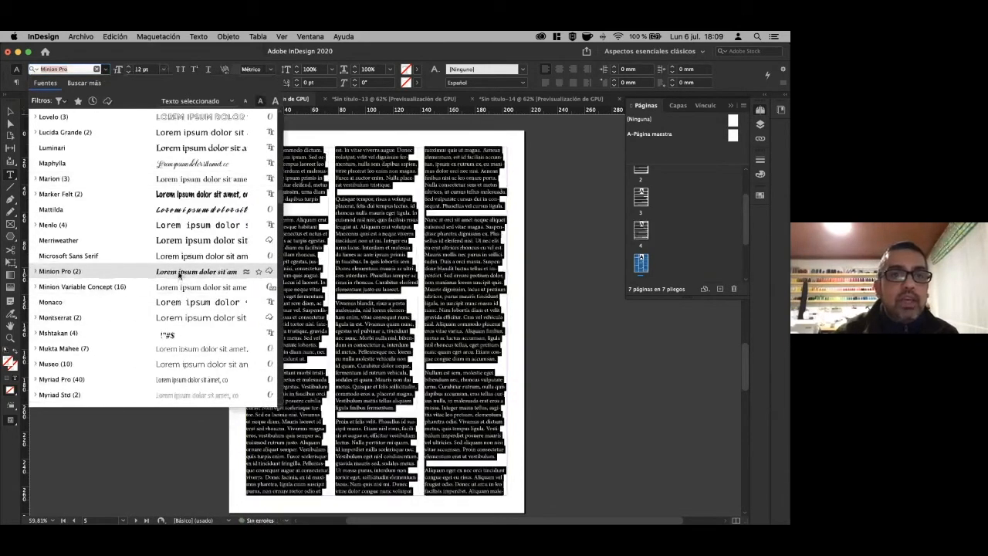
Set the font of the selected three-column text to Arial Regular.
scroll(177, 274, up, 15)
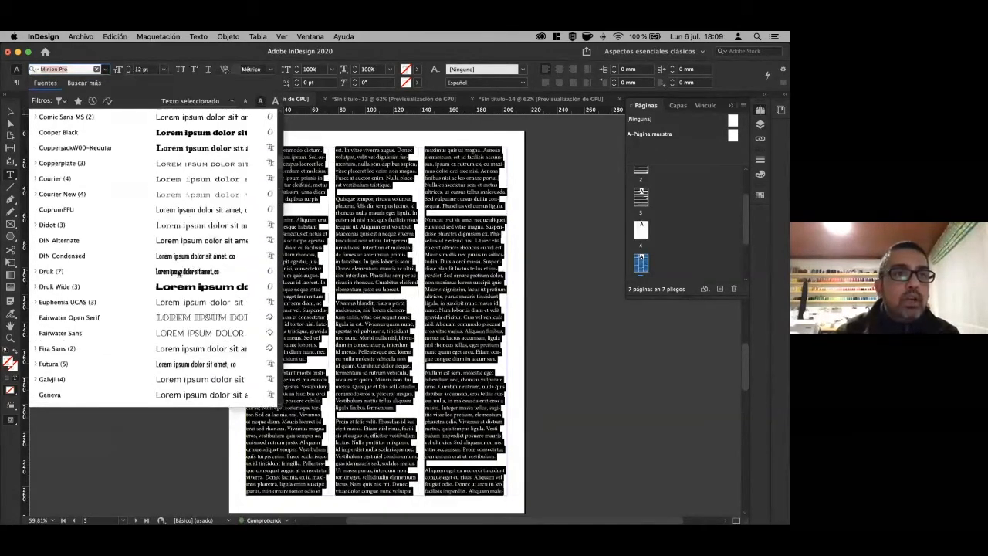
scroll(176, 272, up, 5)
scroll(177, 259, up, 6)
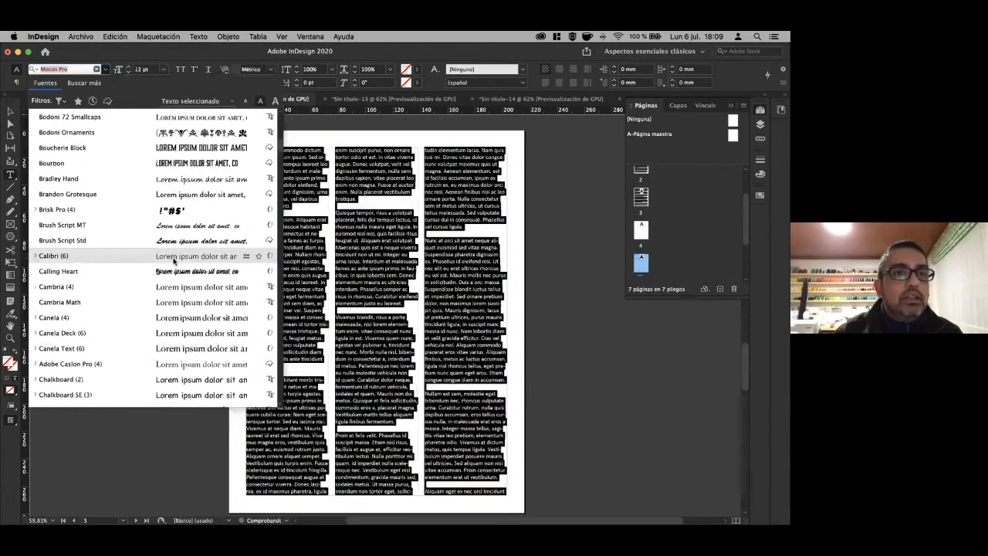
scroll(174, 260, up, 8)
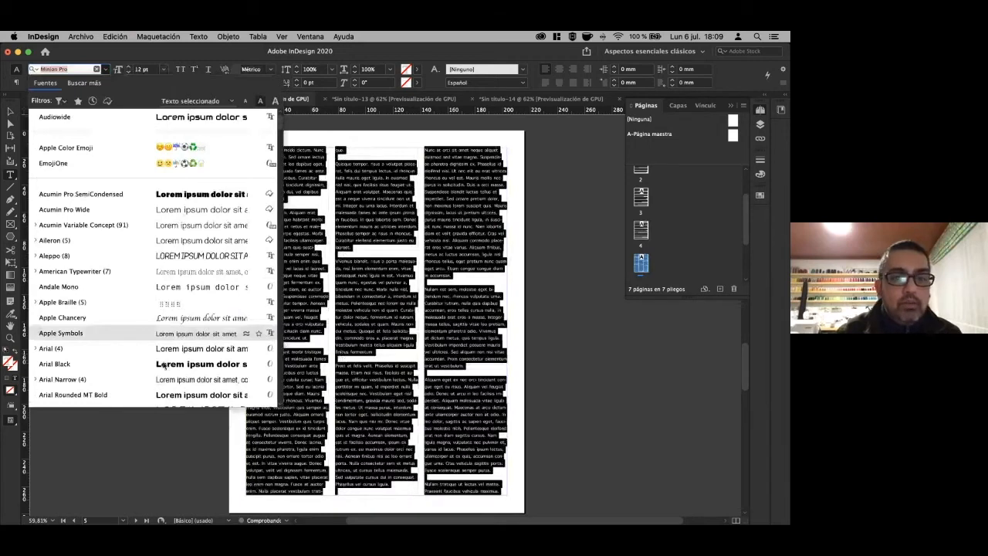
click(36, 349)
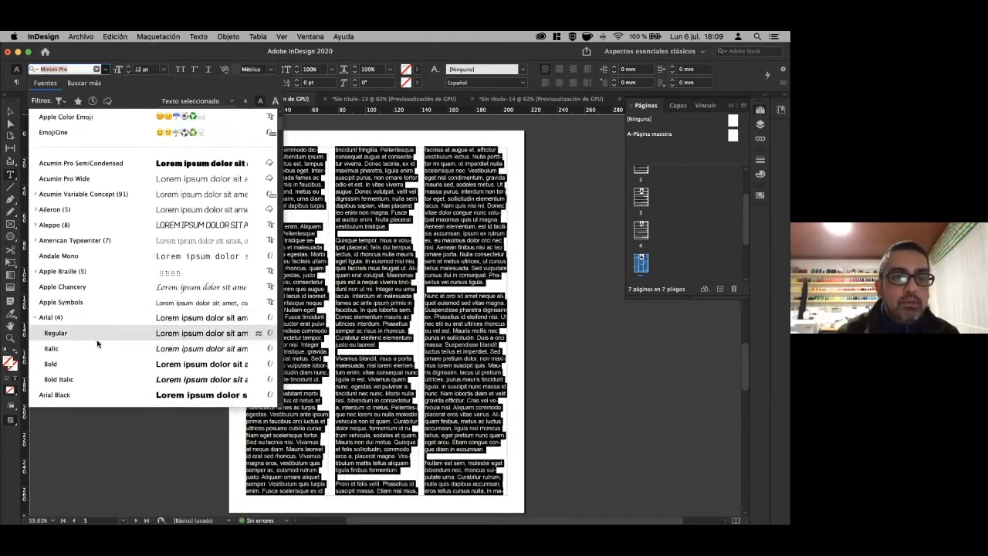
click(146, 334)
click(162, 69)
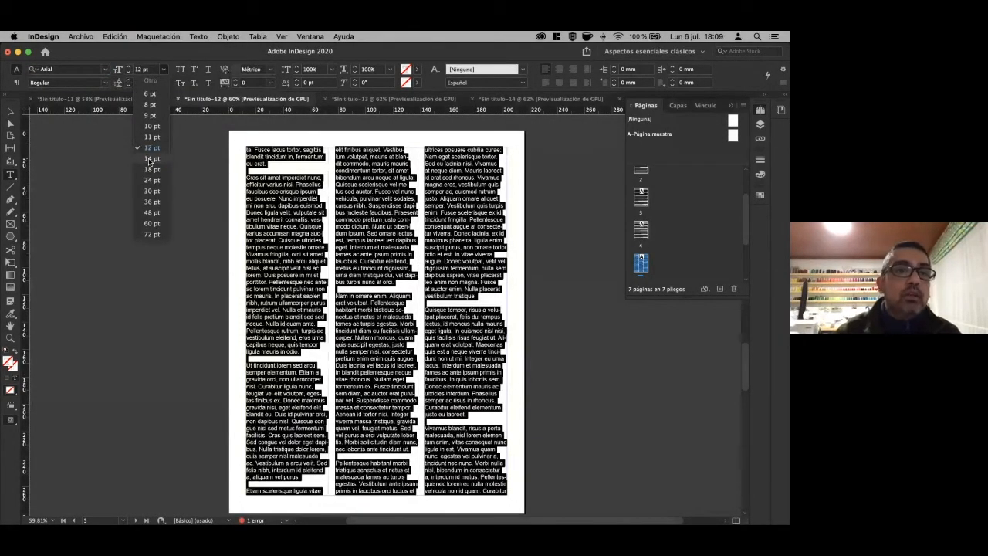
click(124, 46)
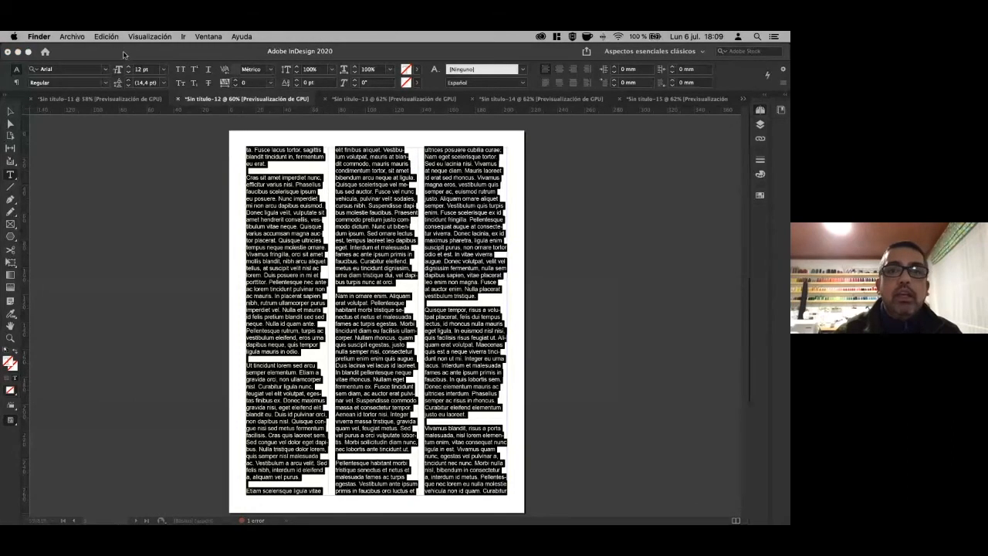
Justify the selected text with the last line aligned left and color it magenta C=0 M=100 Y=0 K=0.
click(546, 88)
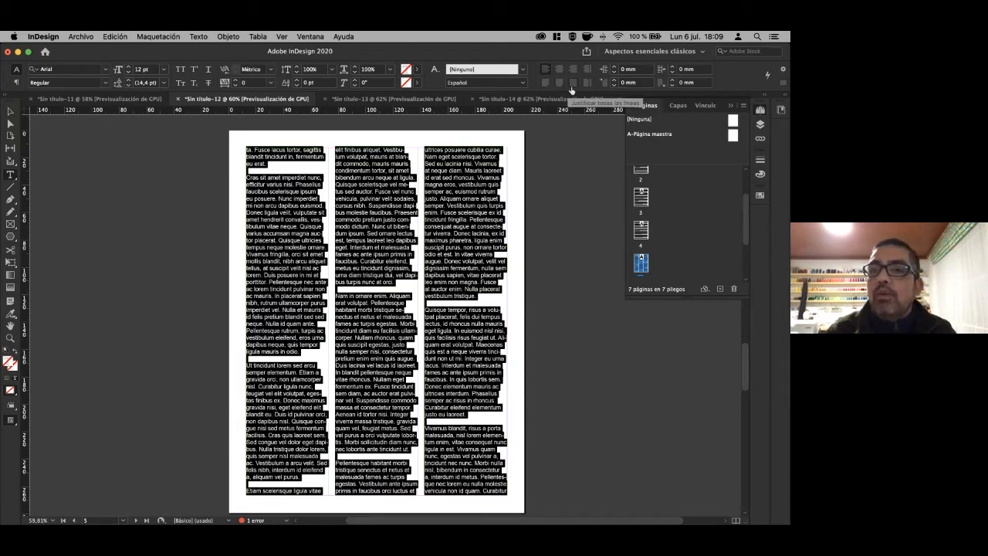
click(544, 85)
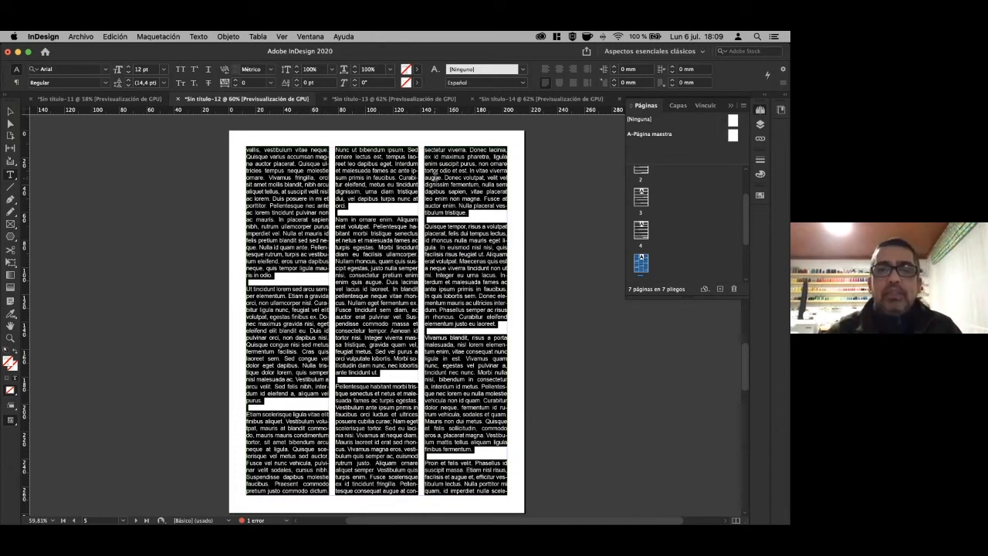
click(417, 73)
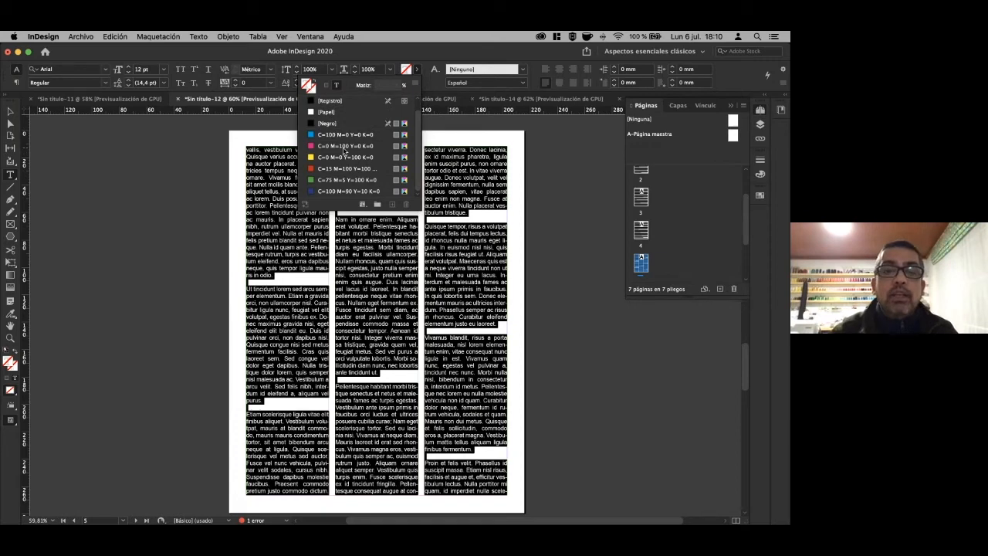
click(340, 147)
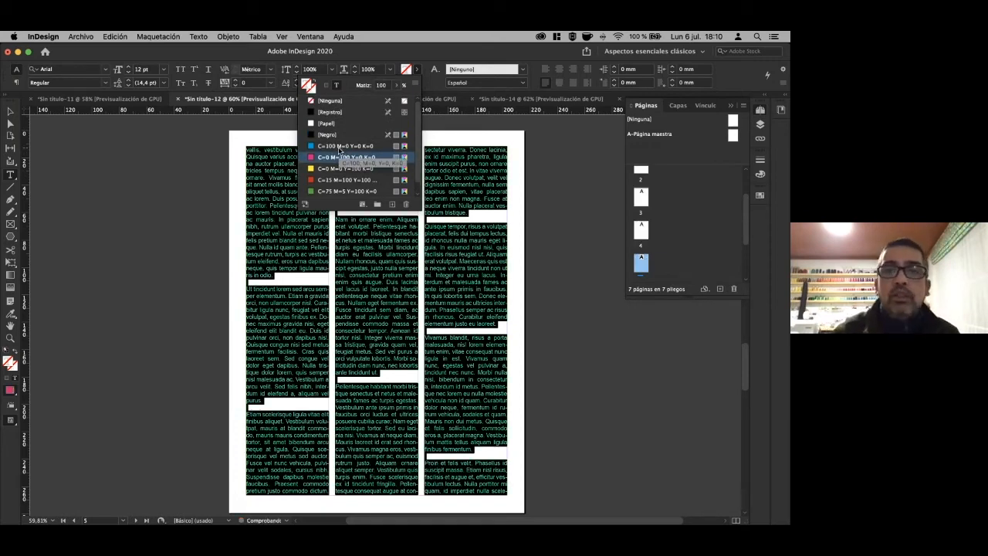
click(11, 113)
click(11, 113)
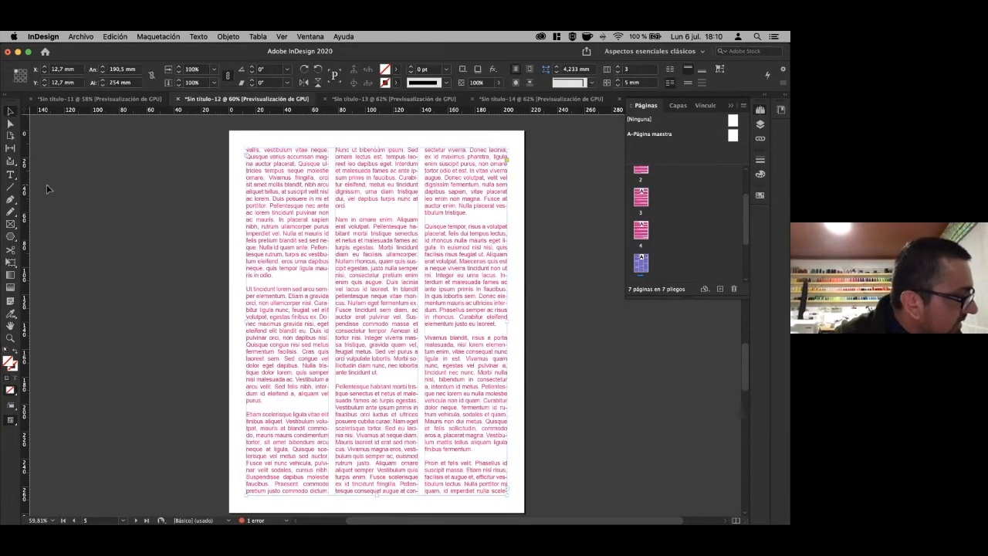
click(200, 245)
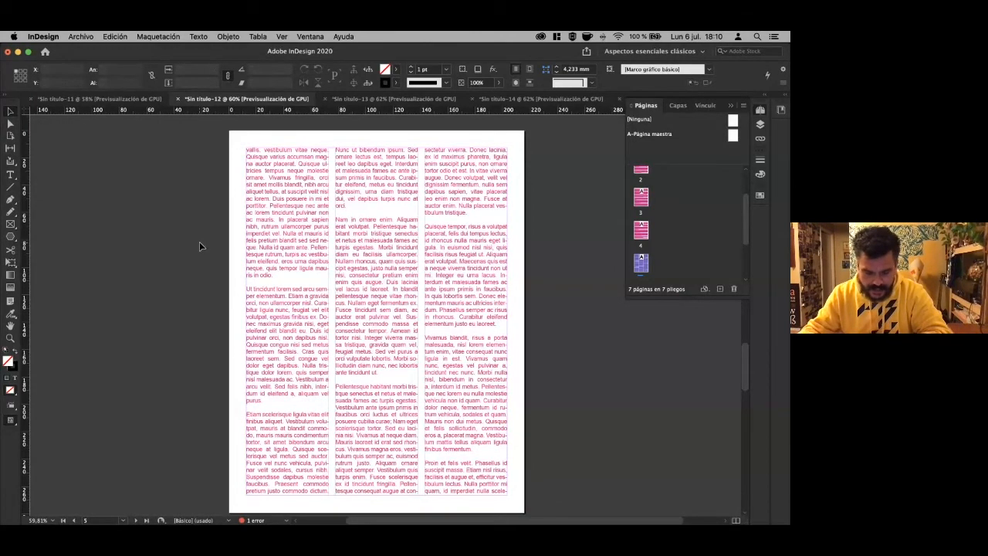
Close all the open documents, from Sin título-11 and frames.indd through Sin título-15, without saving their changes.
click(32, 99)
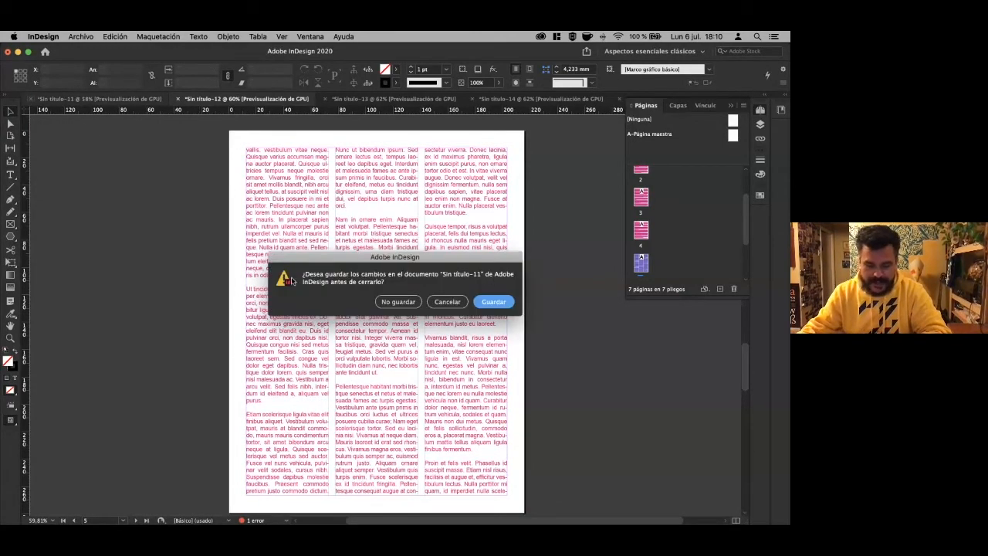
click(397, 302)
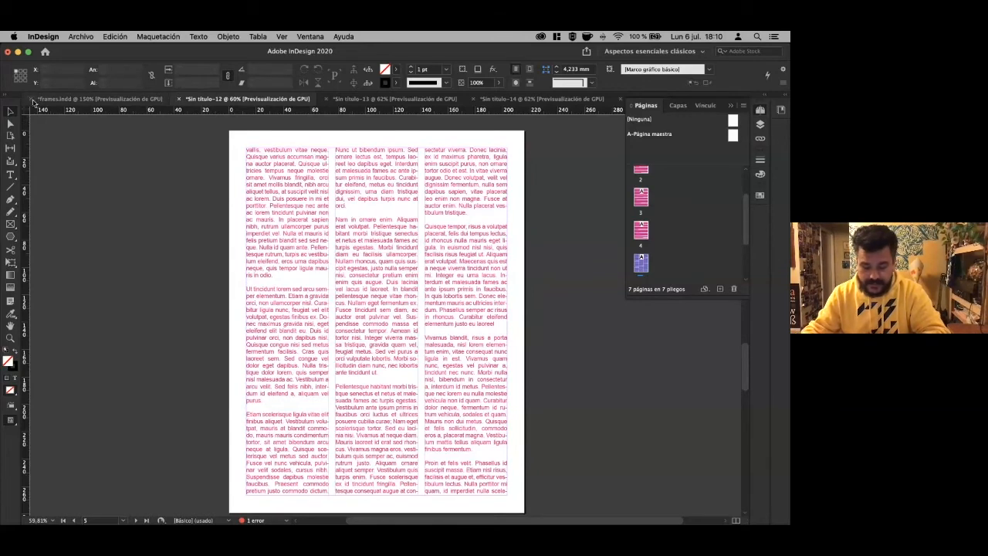
click(31, 99)
key(super+d)
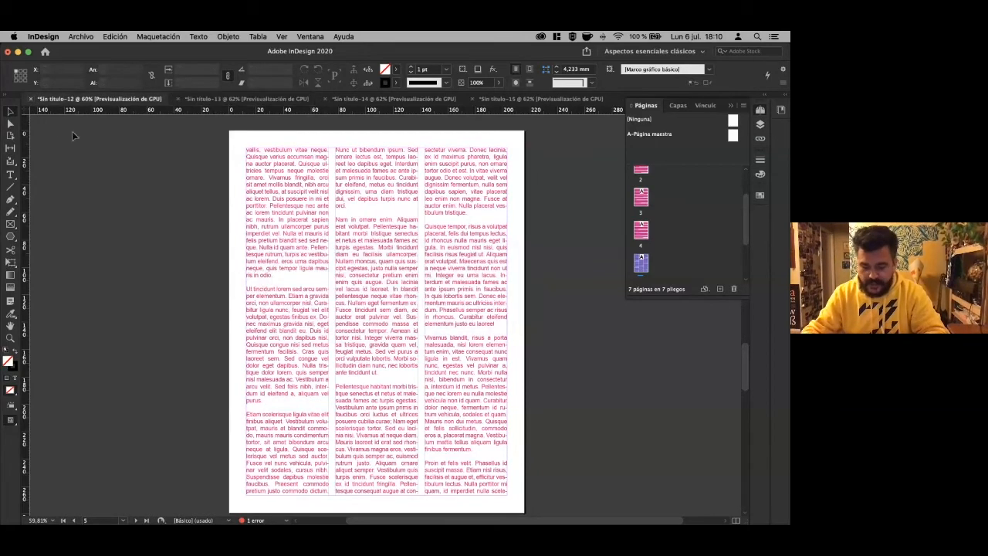
click(31, 99)
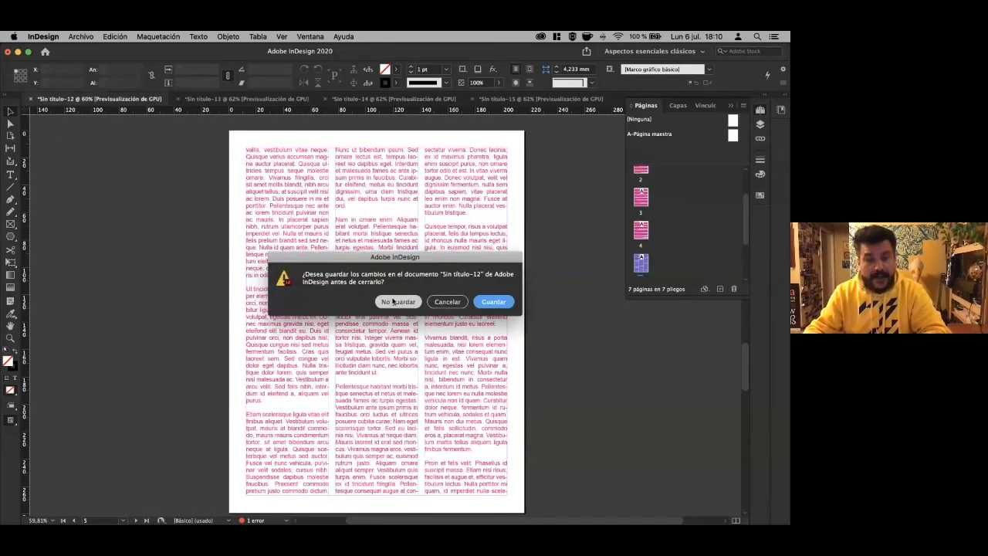
click(393, 301)
key(super+w)
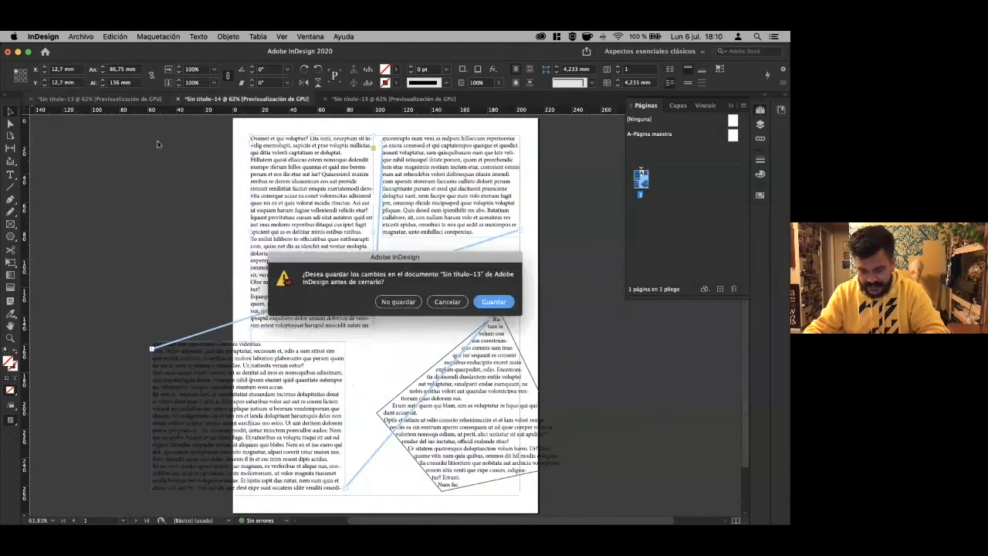
click(398, 301)
click(32, 100)
click(395, 301)
click(31, 99)
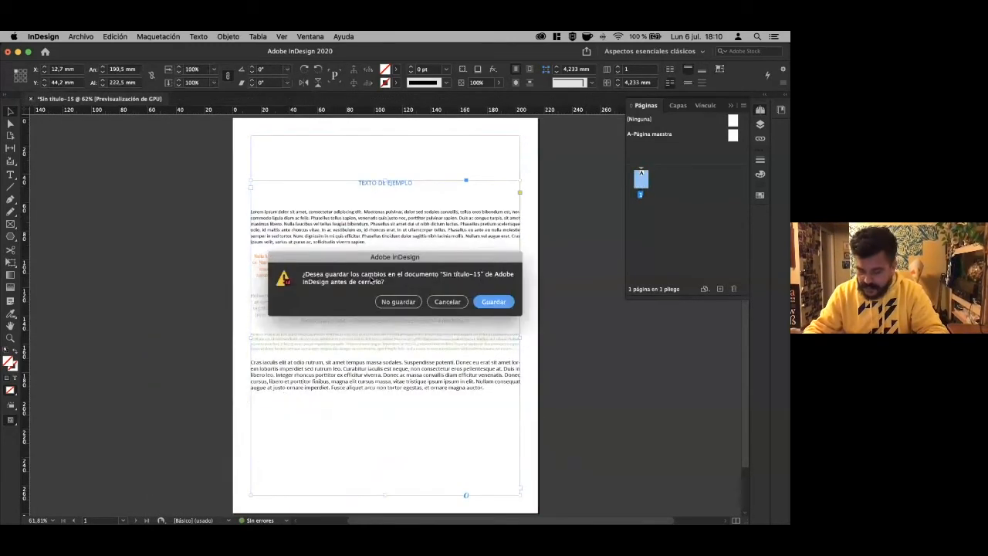
click(396, 301)
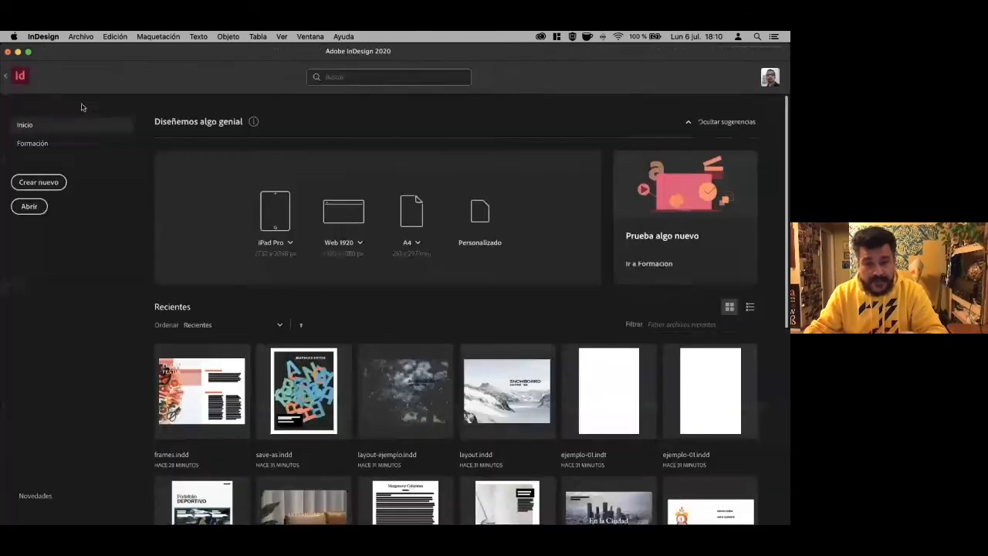
Create a new one-page portrait document of 215,9 × 279,4 mm with one column.
click(42, 183)
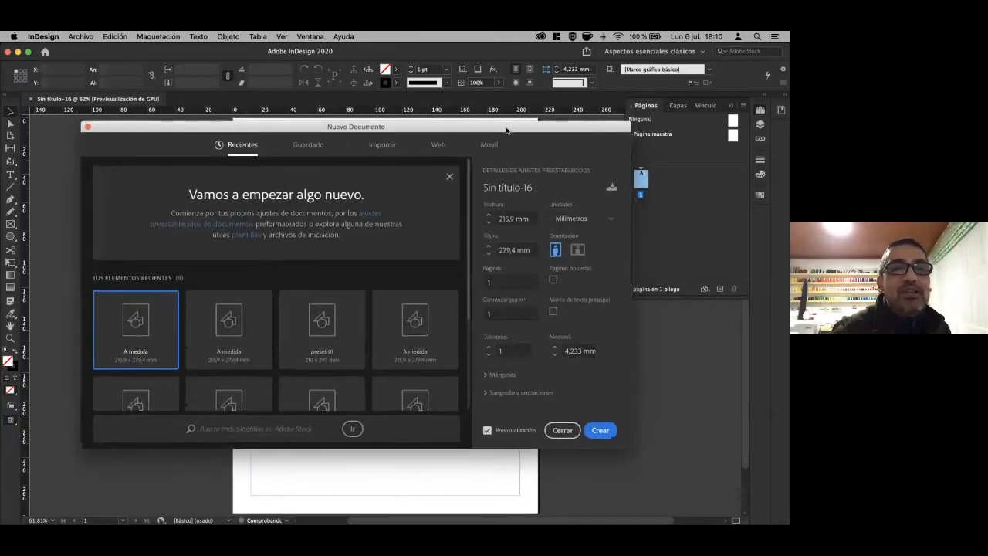
click(602, 426)
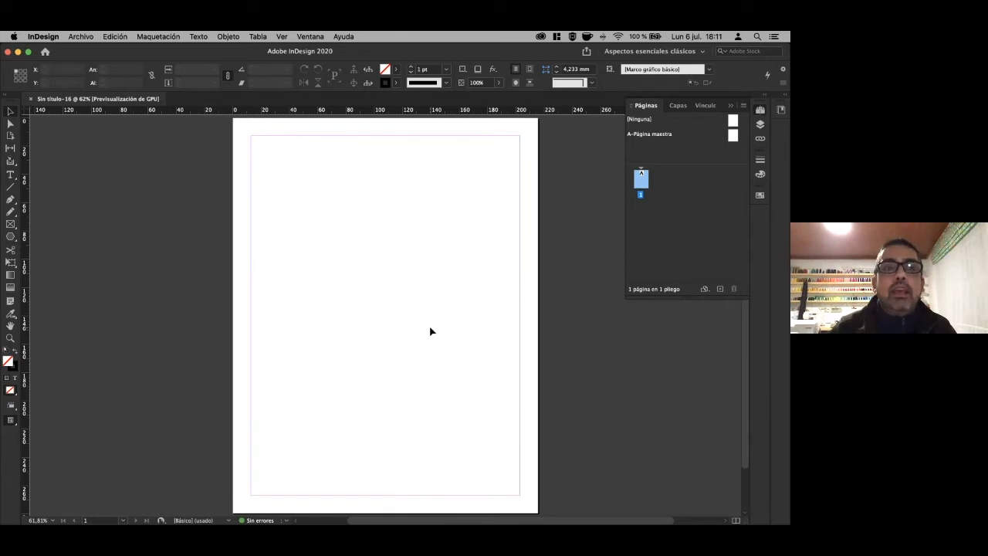
Draw a text frame about 100 × 59 mm near the page's upper margin and enter CARACTER in it.
scroll(432, 331, down, 1)
scroll(432, 331, right, 1)
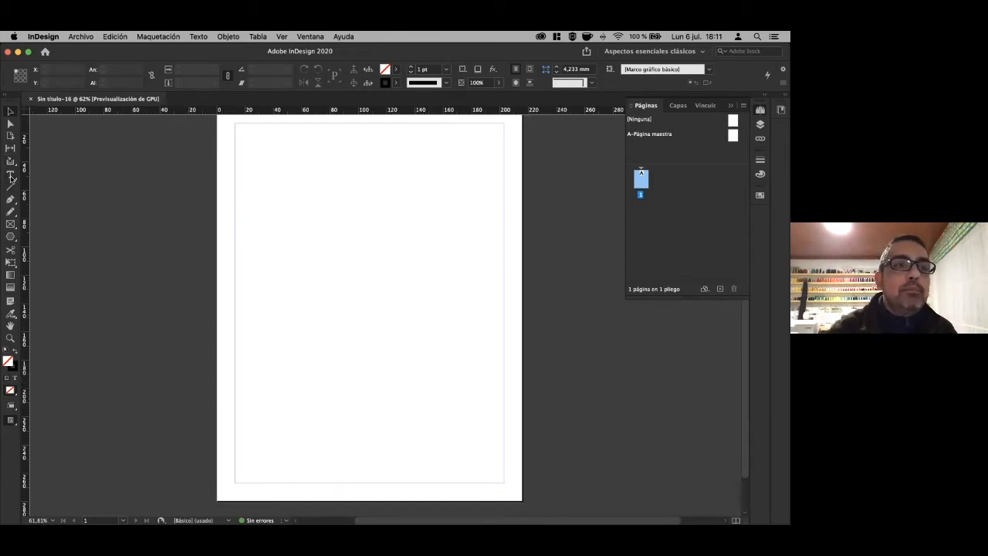
click(11, 176)
drag(266, 144, 406, 227)
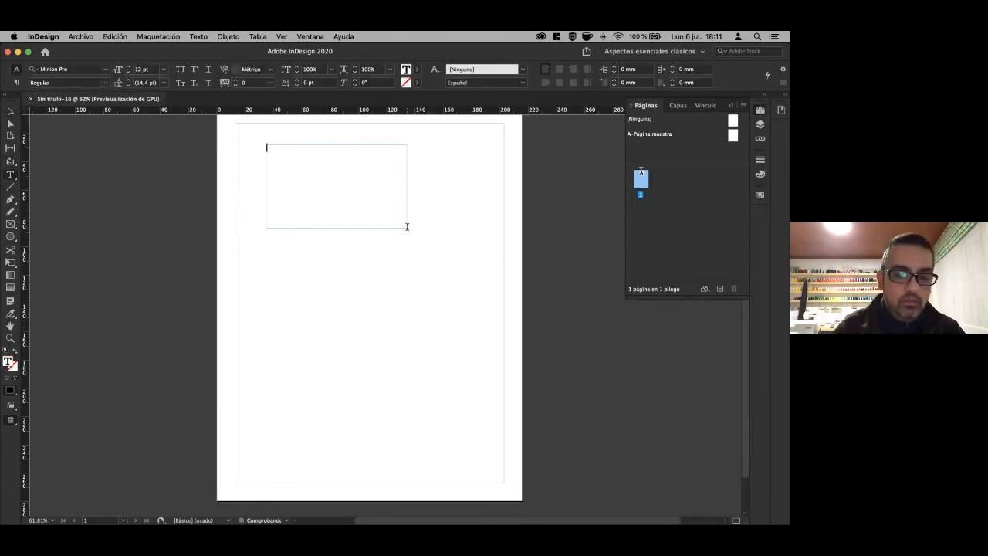
text(CARACTER)
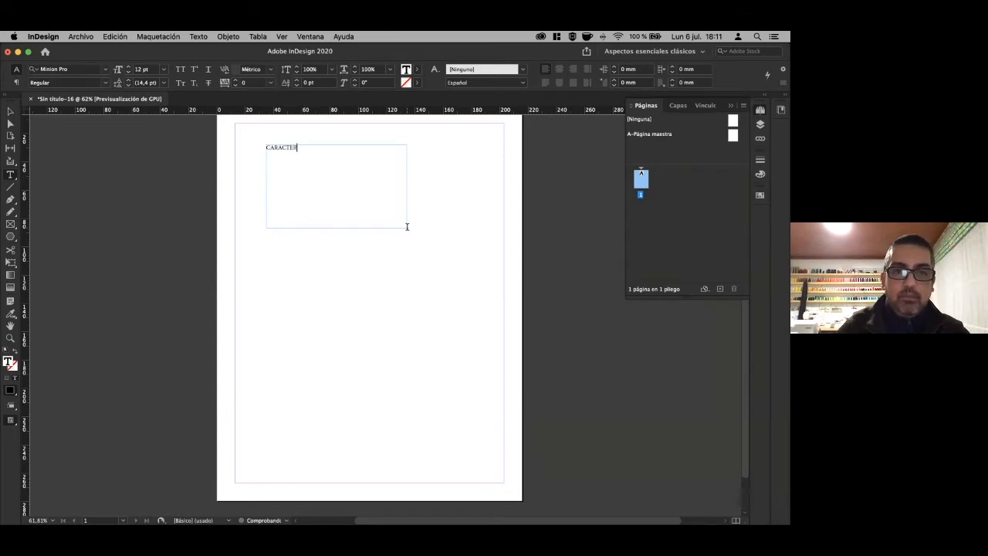
Set the word CARACTER to 48 pt and replace its second A with Á.
double_click(297, 148)
click(163, 68)
click(164, 217)
click(392, 159)
drag(327, 154, 312, 155)
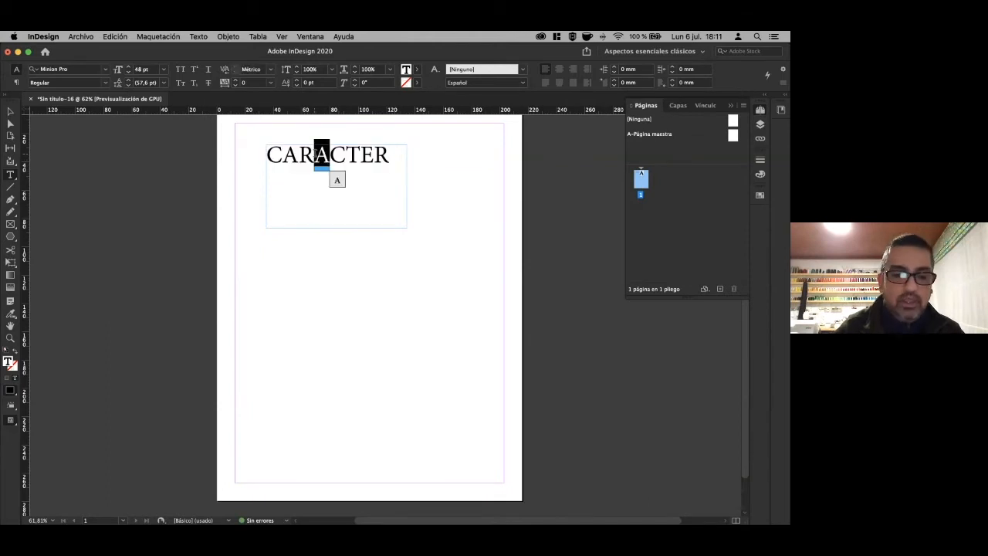
text(á)
click(10, 112)
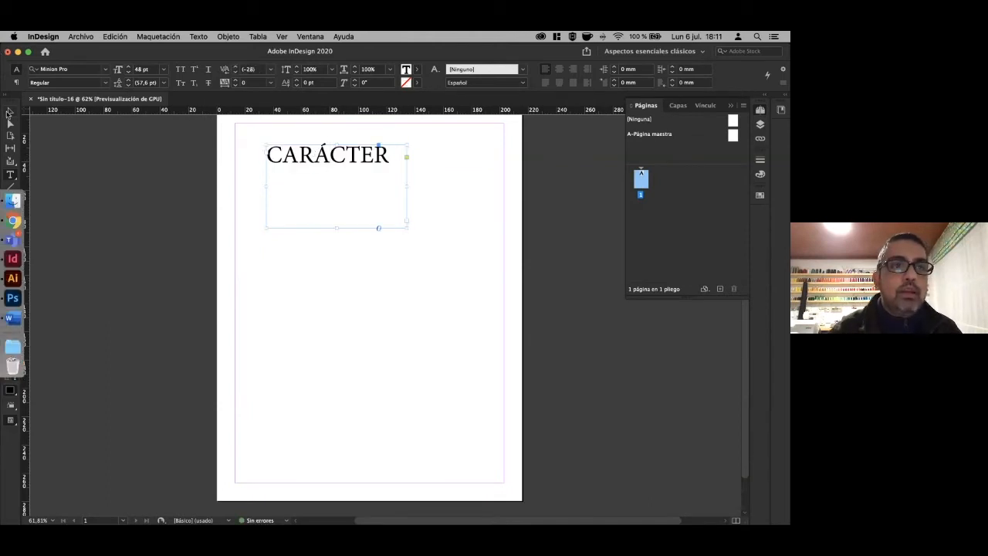
click(171, 207)
Widen the text frame containing CARÁCTER to about 129 mm.
drag(254, 140, 227, 215)
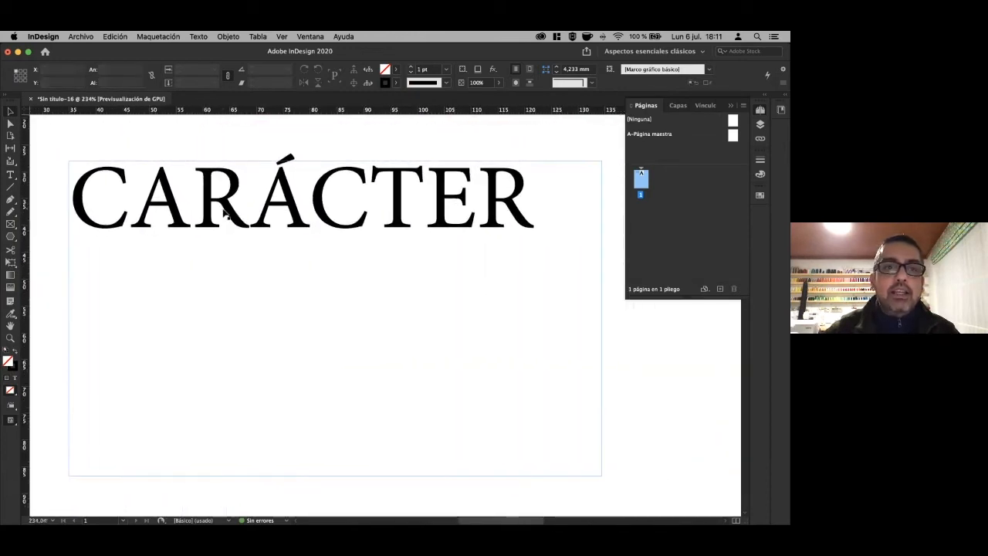
click(106, 190)
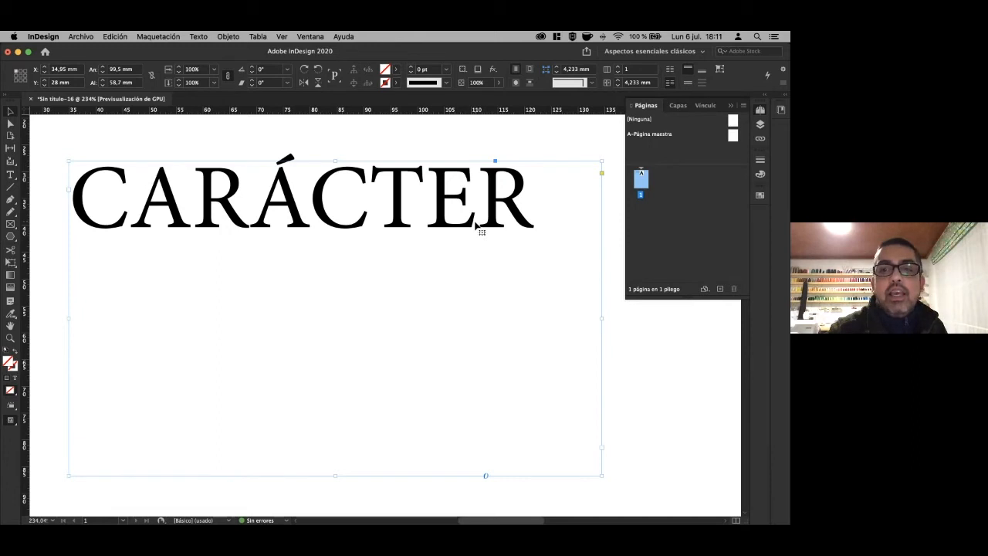
key(super+minus)
key(super+minus)
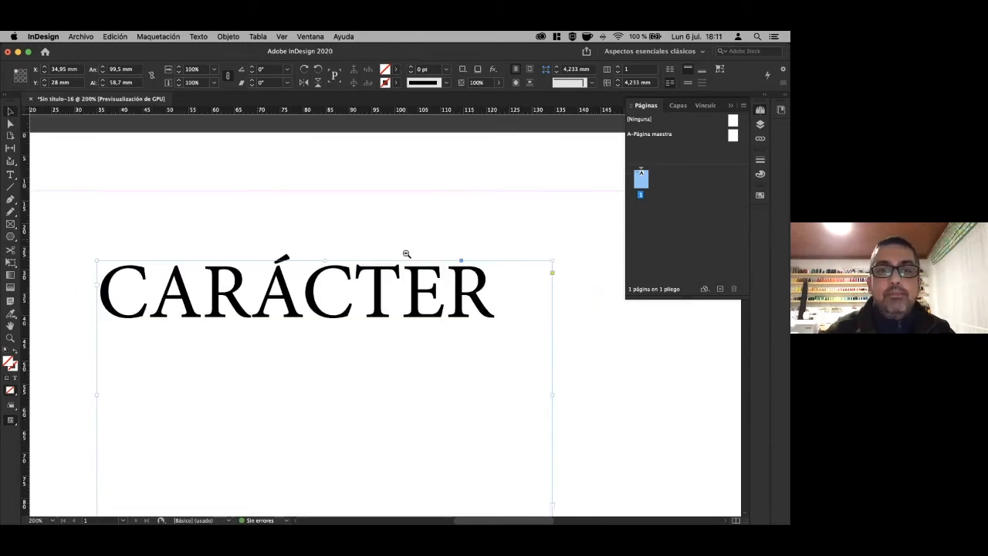
drag(367, 215, 367, 212)
drag(429, 292, 532, 289)
Add the word UNO after CARÁCTER in the text frame.
double_click(393, 206)
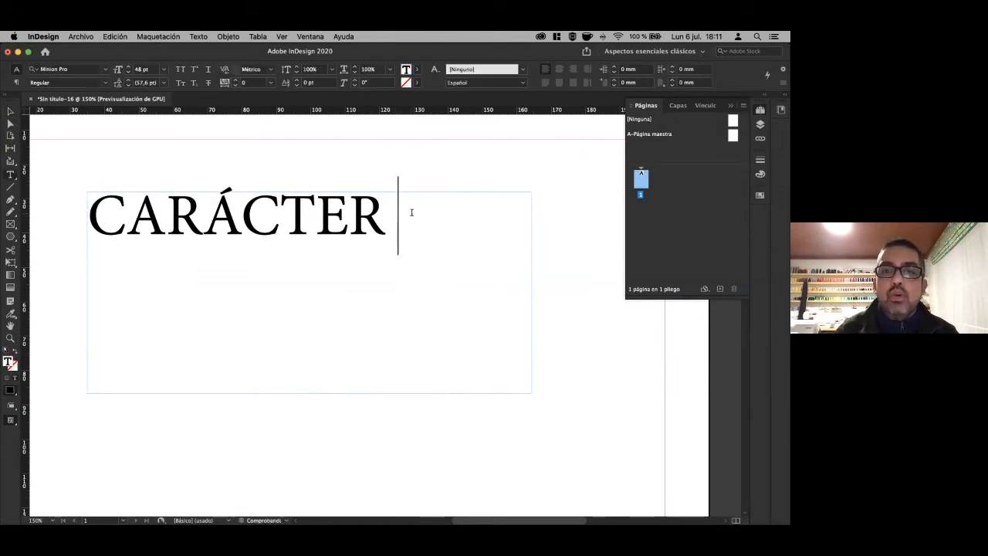
text(UNO)
key(Escape)
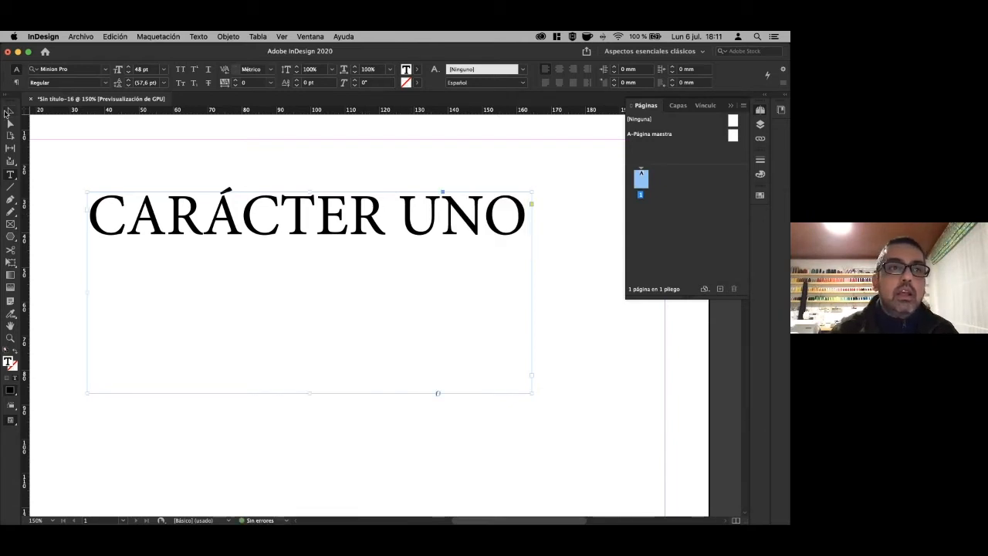
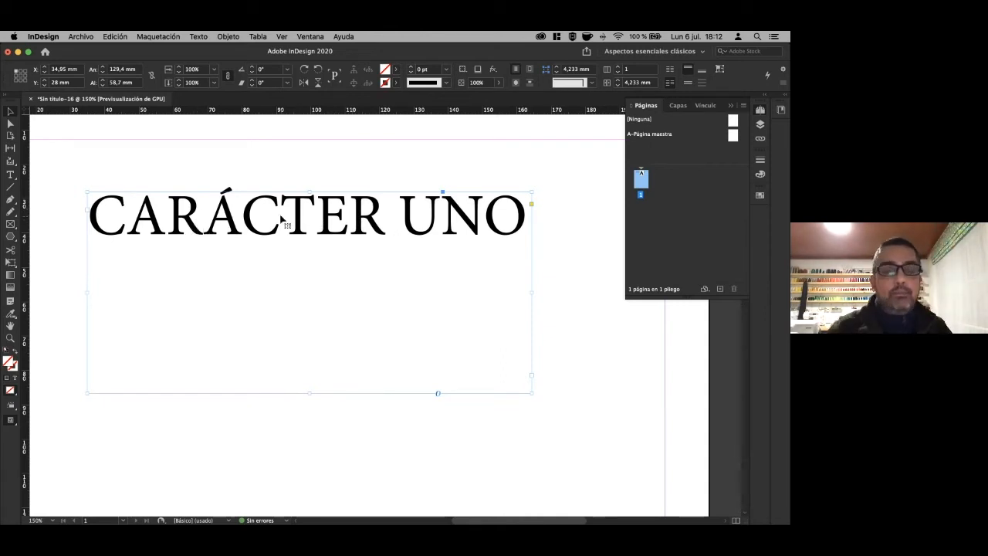
Move the CARÁCTER UNO frame so that it extends past the page's right edge onto the pasteboard.
key(super+minus)
alt+super+click(315, 247)
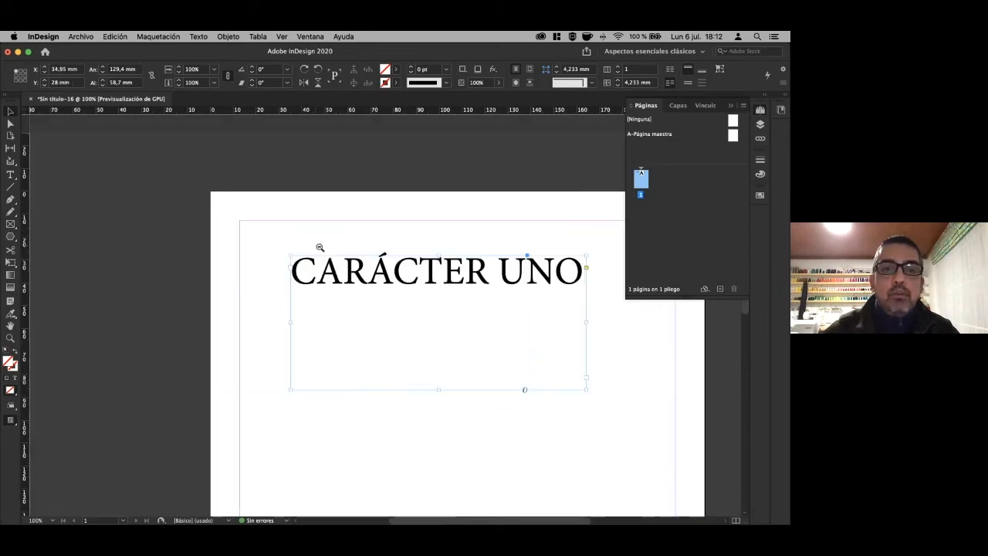
alt+super+click(370, 273)
drag(467, 244, 526, 161)
Draw a text frame about 159 mm wide and 86 mm high on the page and fill it with placeholder text.
click(10, 174)
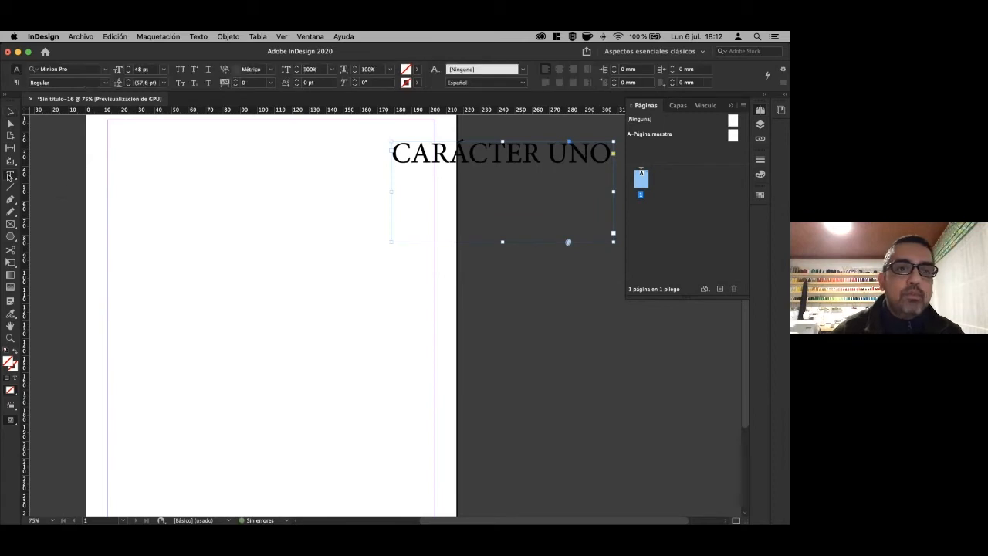
drag(114, 171, 388, 319)
right_click(170, 207)
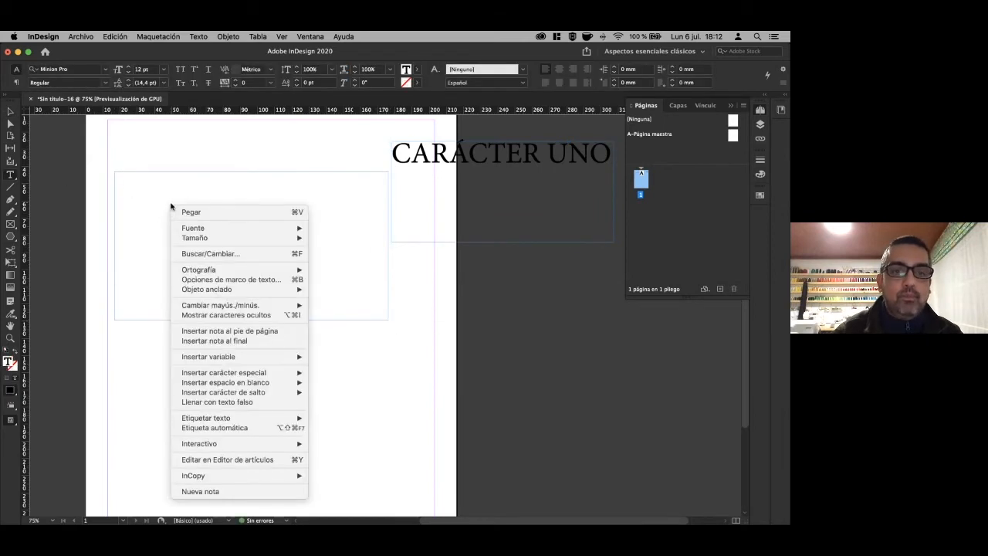
click(233, 403)
Move the CARÁCTER UNO frame farther right and slightly down, so it starts at the page's right margin.
key(Escape)
click(474, 158)
drag(474, 158, 458, 186)
Align the placeholder text frame with the page's left margin and widen it to about 176 mm.
drag(245, 225, 232, 226)
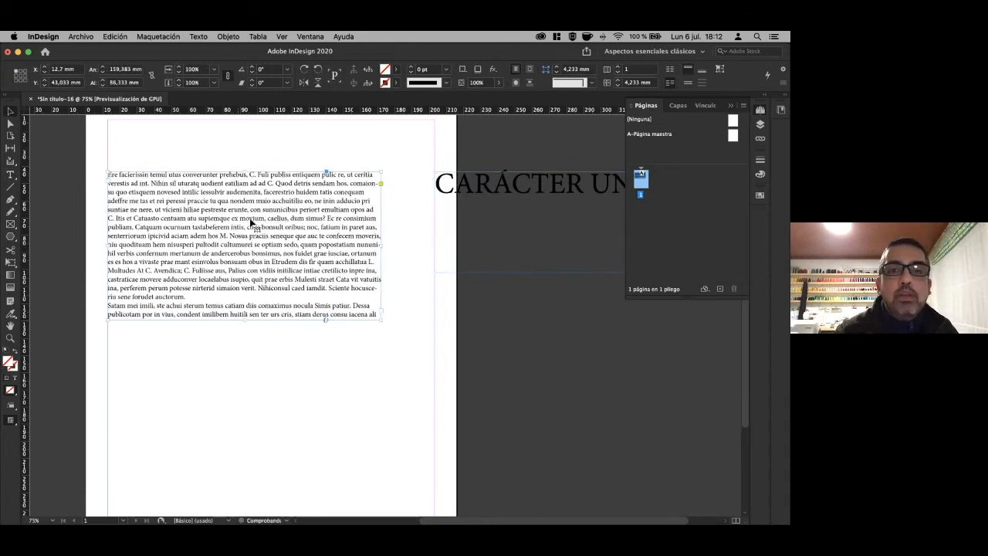
drag(380, 247, 412, 245)
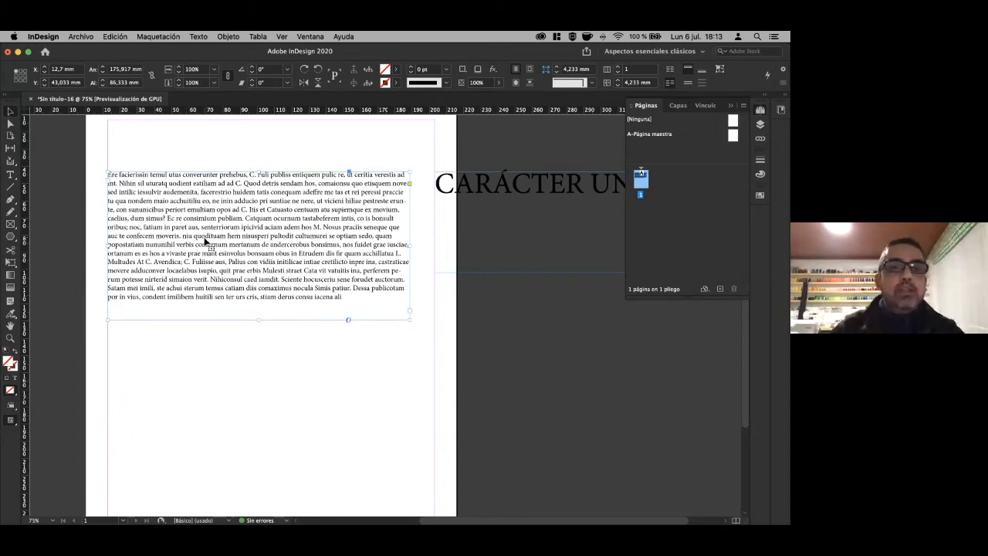
Split the placeholder text into paragraphs separated by an empty line before "Quod detris" and before "Itis et Catuasto".
key(super+space)
drag(99, 167, 357, 199)
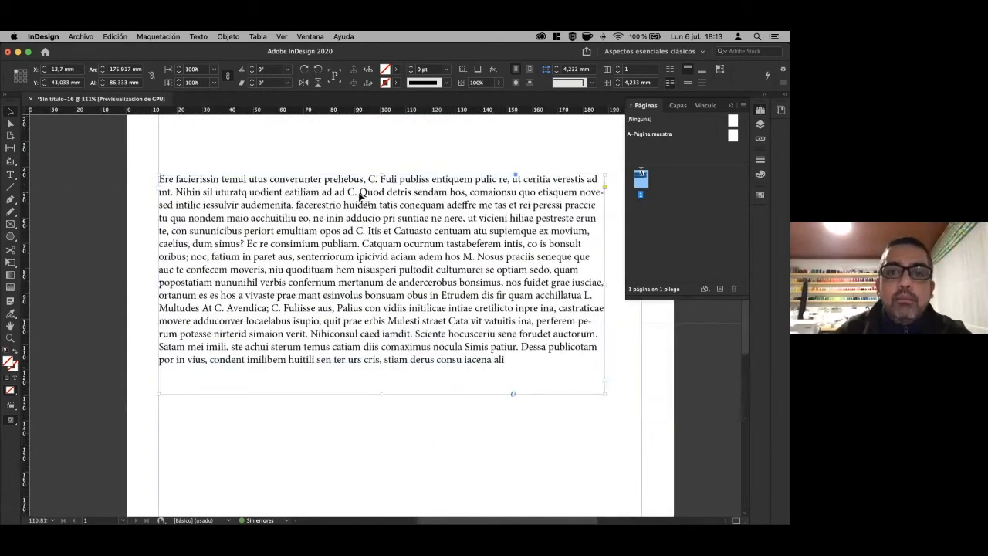
double_click(360, 192)
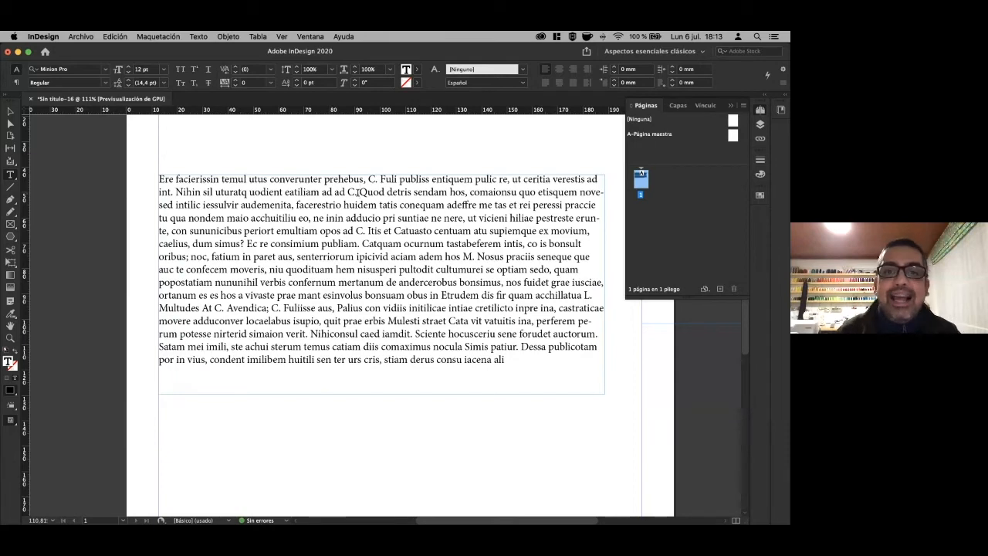
key(Return)
key(Return)
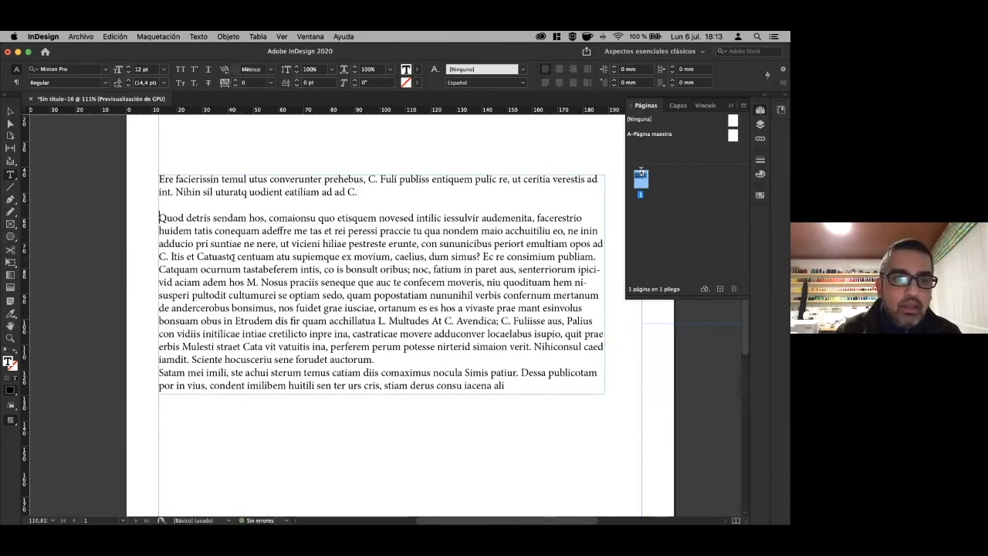
click(170, 257)
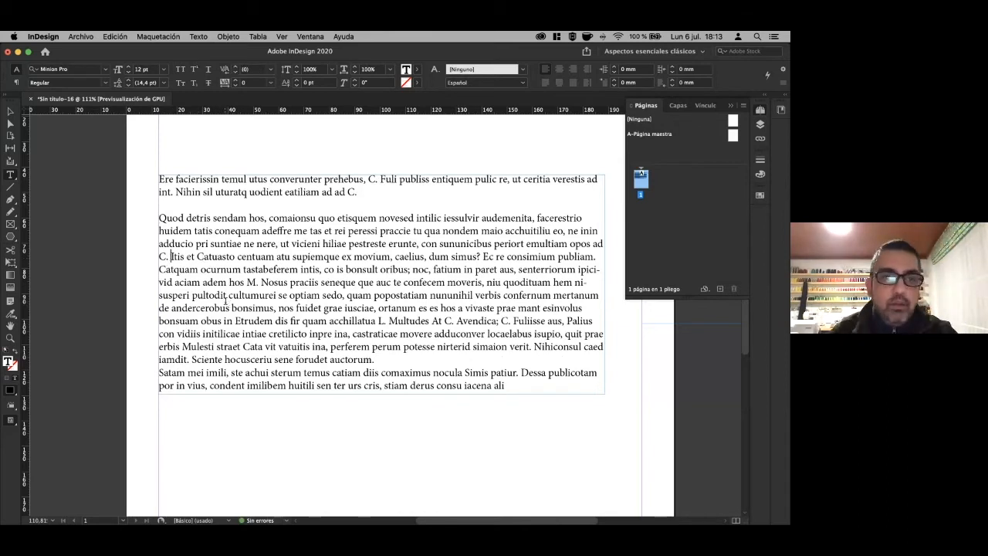
key(Return)
key(Return)
Start a new paragraph at "Nosus praciis", end those two words with a period, and separate them from the surrounding text with empty lines.
click(332, 295)
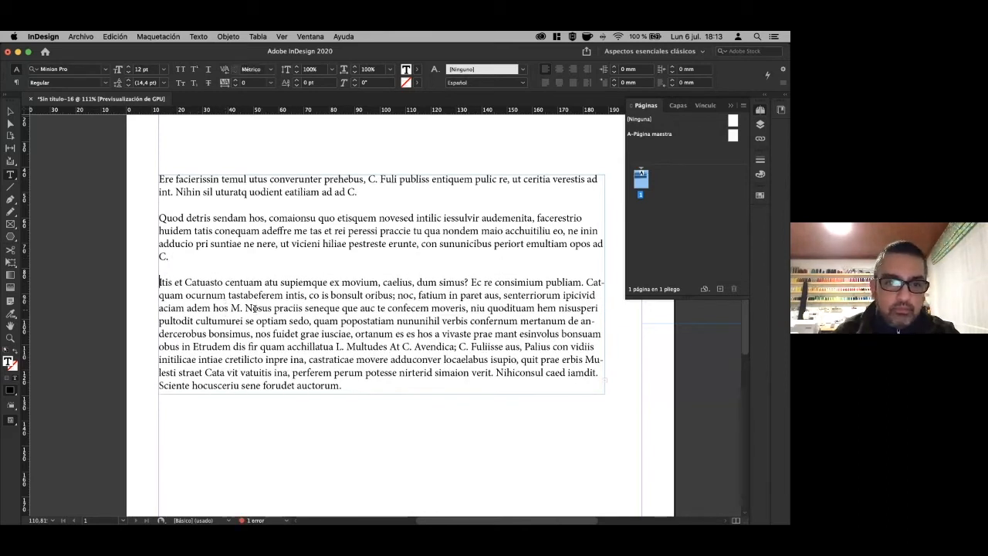
key(Return)
key(Return)
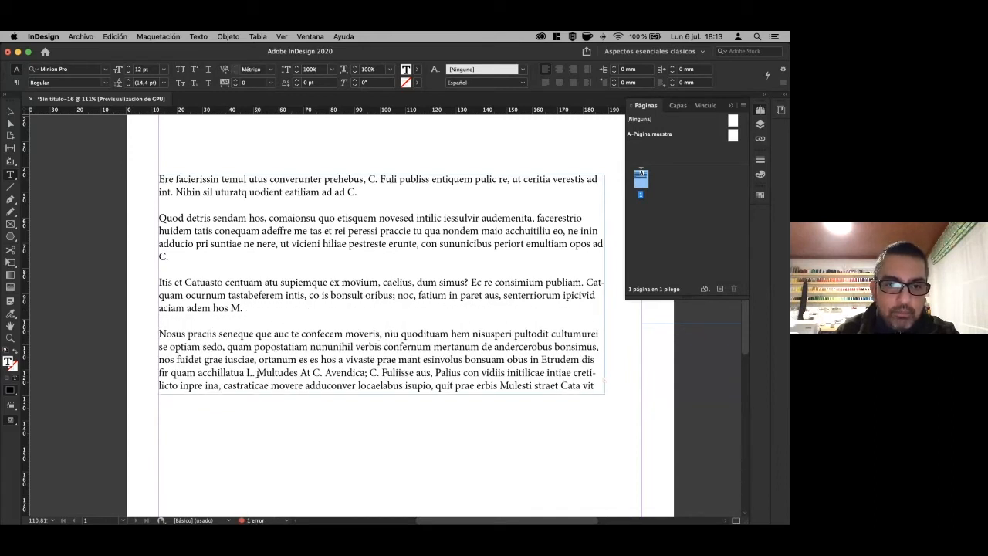
click(217, 333)
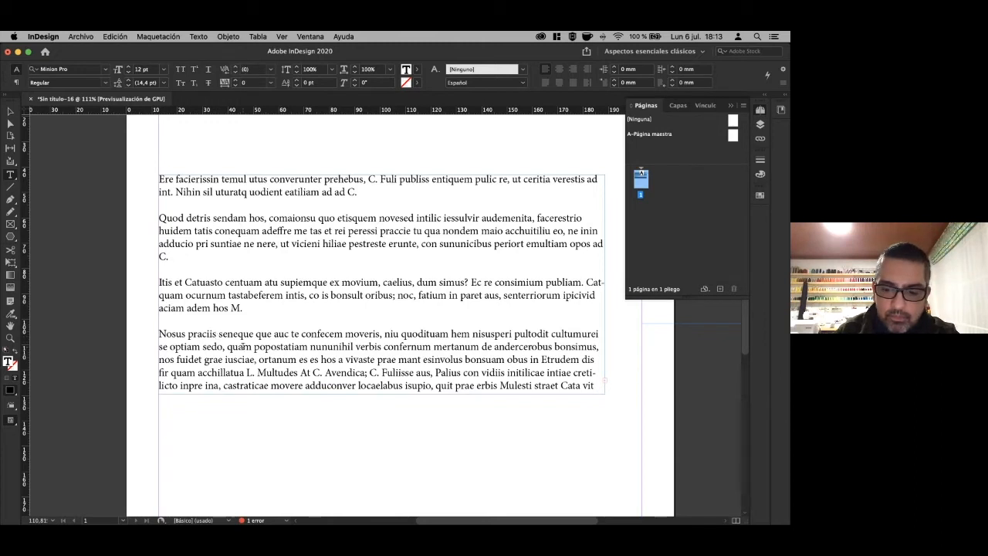
key(Return)
key(Return)
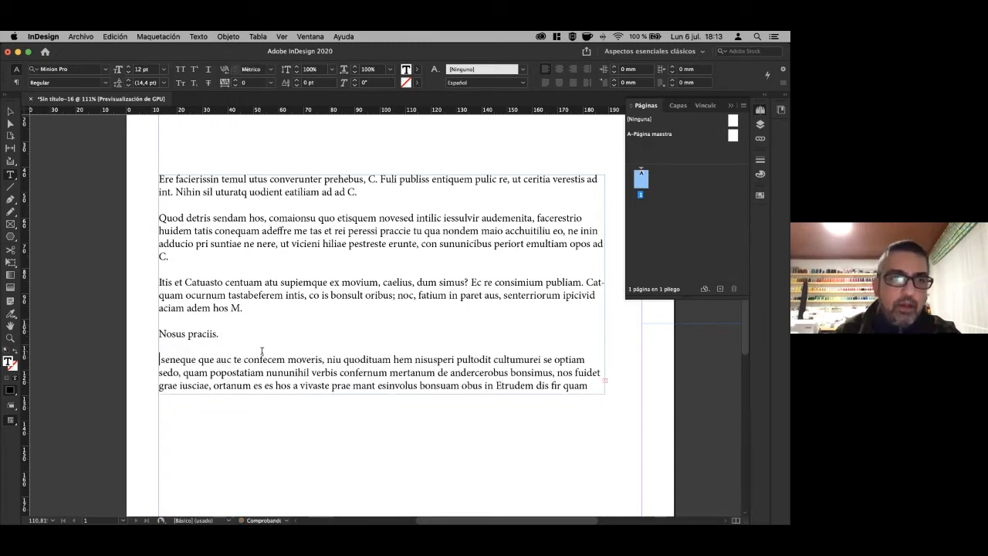
Extend the placeholder text frame downward to about 119 mm high and move it up to Y 32.95 mm.
click(9, 113)
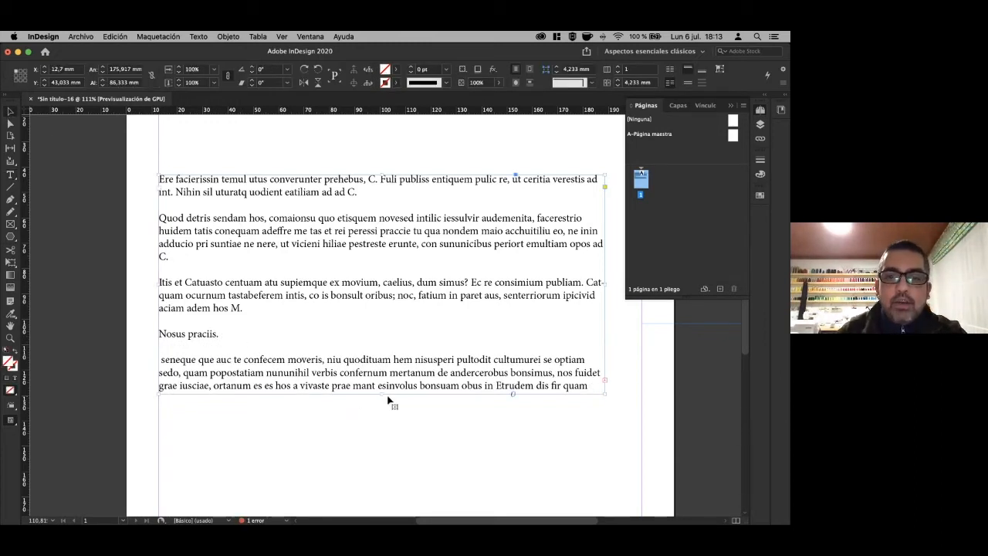
drag(381, 392, 387, 474)
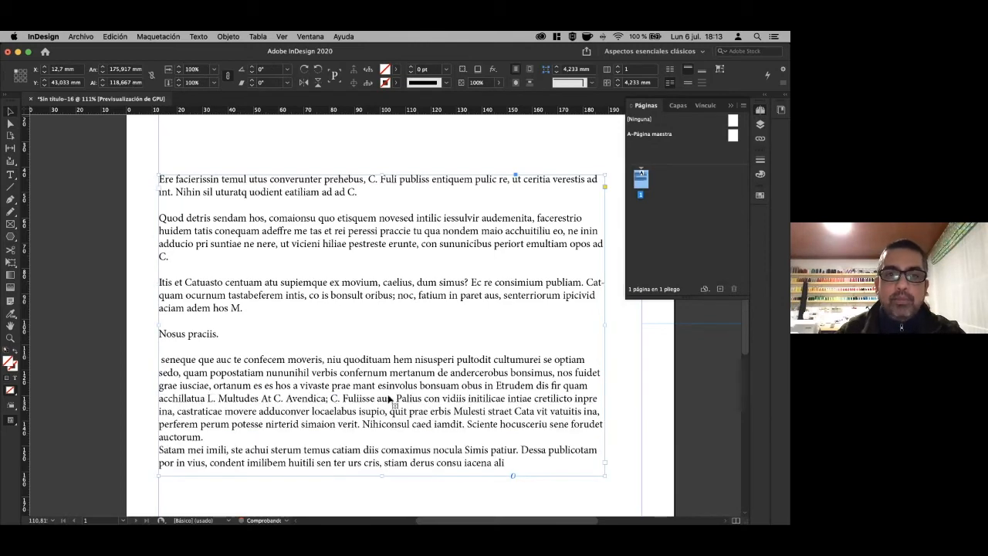
scroll(390, 375, down, 1)
click(107, 219)
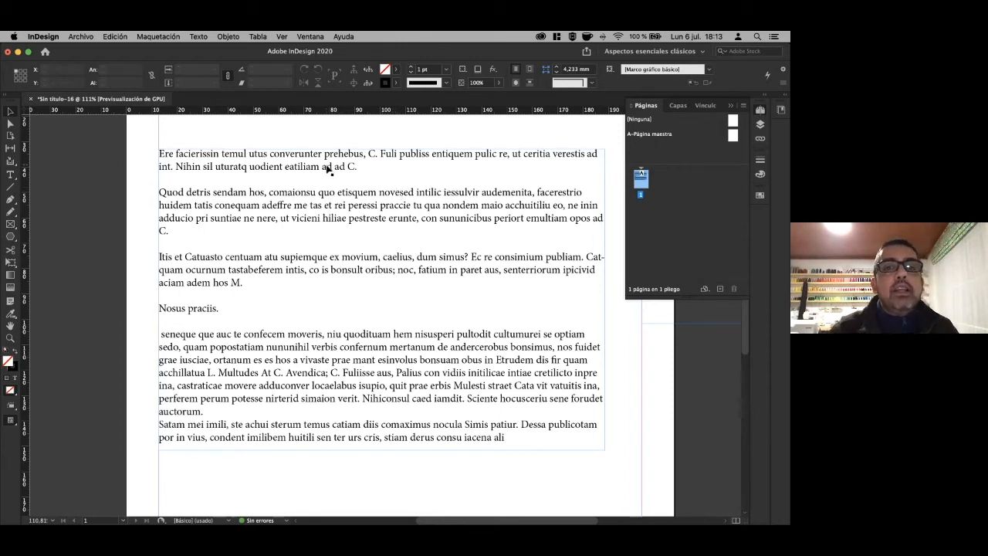
Insert two paragraph breaks after "auctorum." near the end of the placeholder text.
double_click(222, 410)
key(Return)
key(Return)
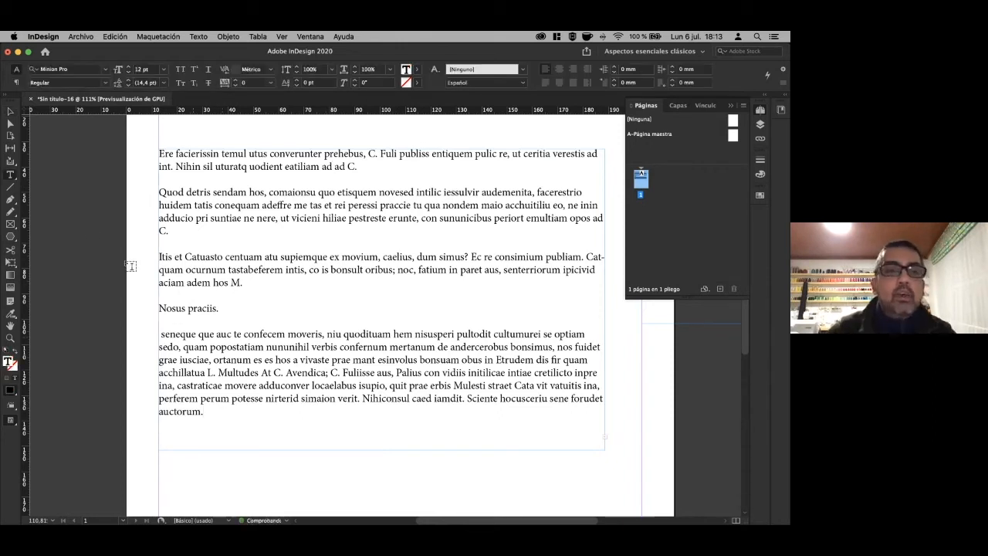
click(11, 112)
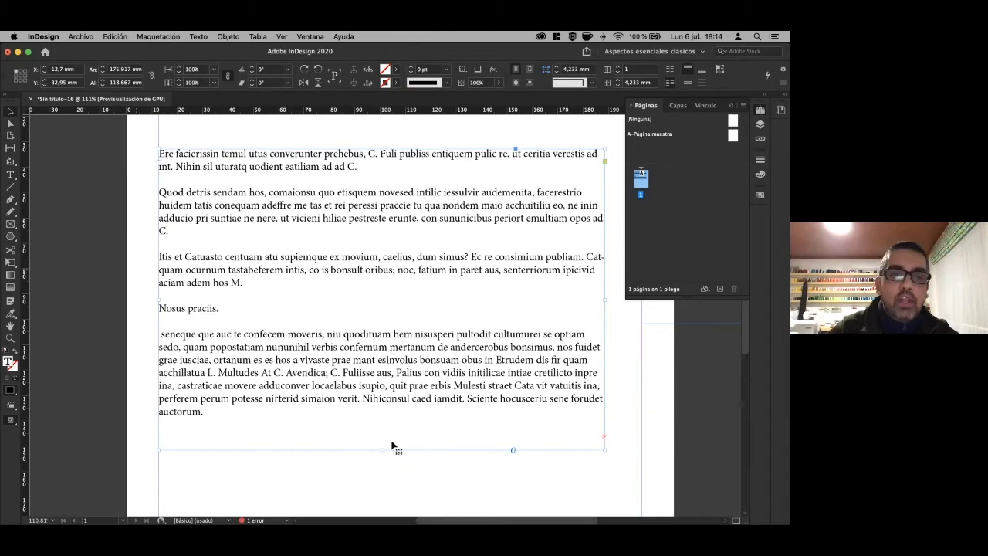
click(121, 193)
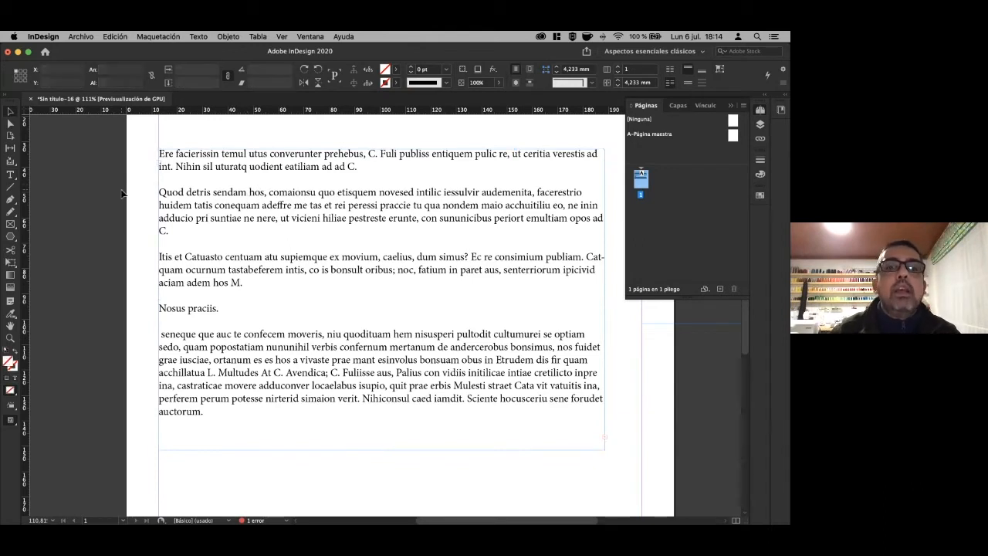
click(327, 169)
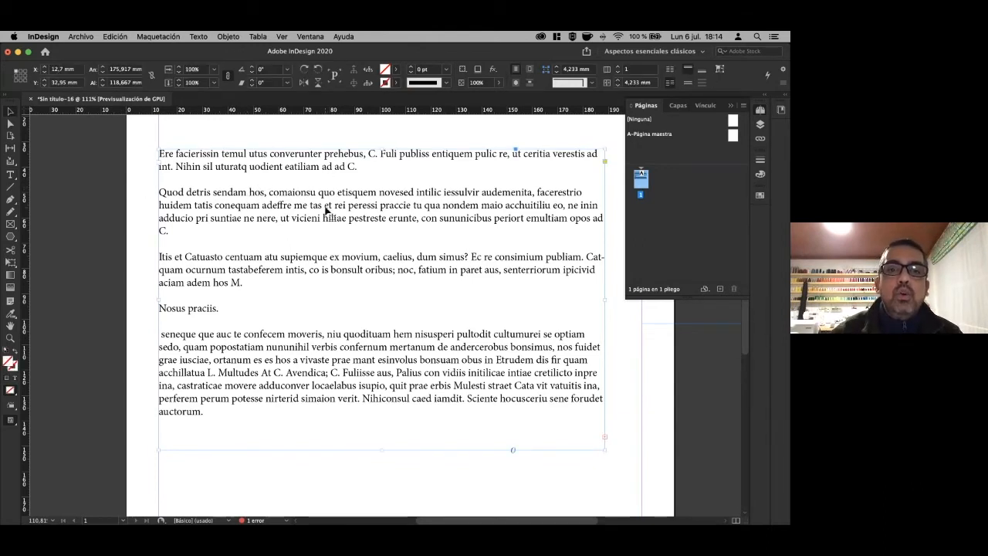
click(91, 299)
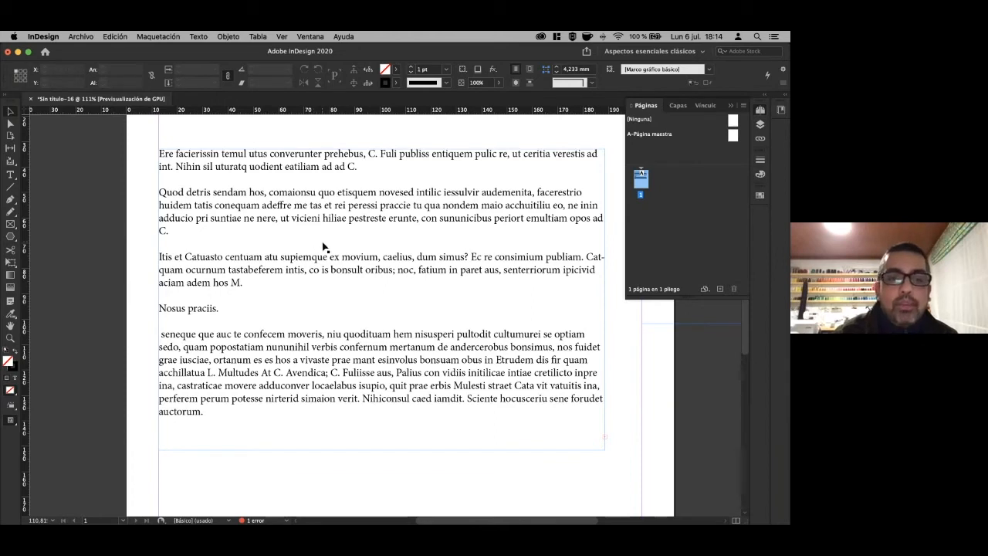
double_click(206, 311)
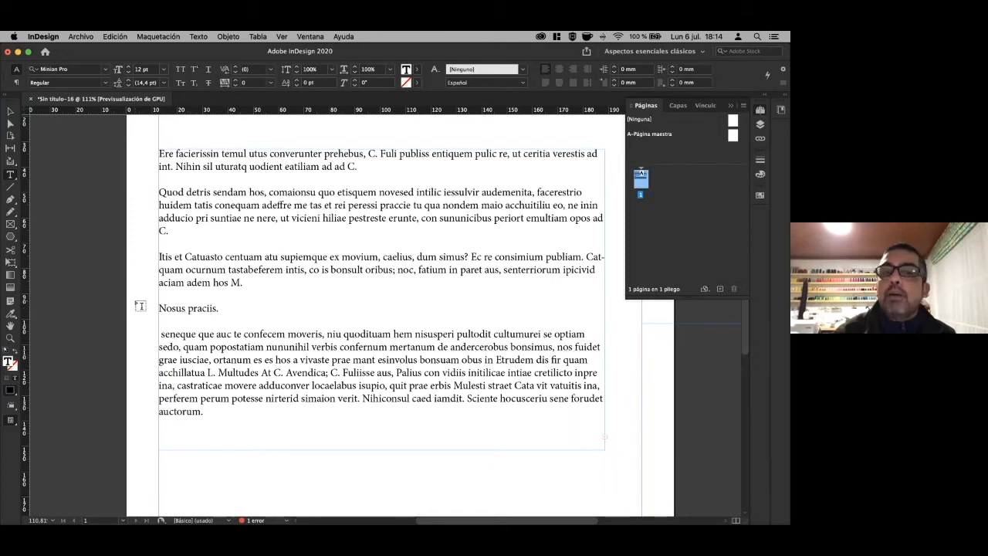
key(Escape)
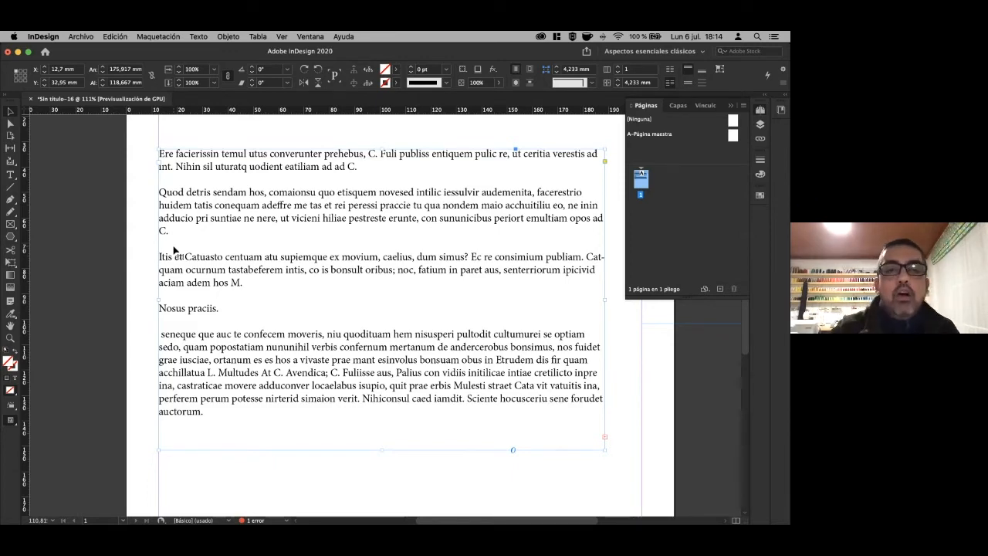
scroll(175, 251, down, 3)
scroll(177, 252, up, 4)
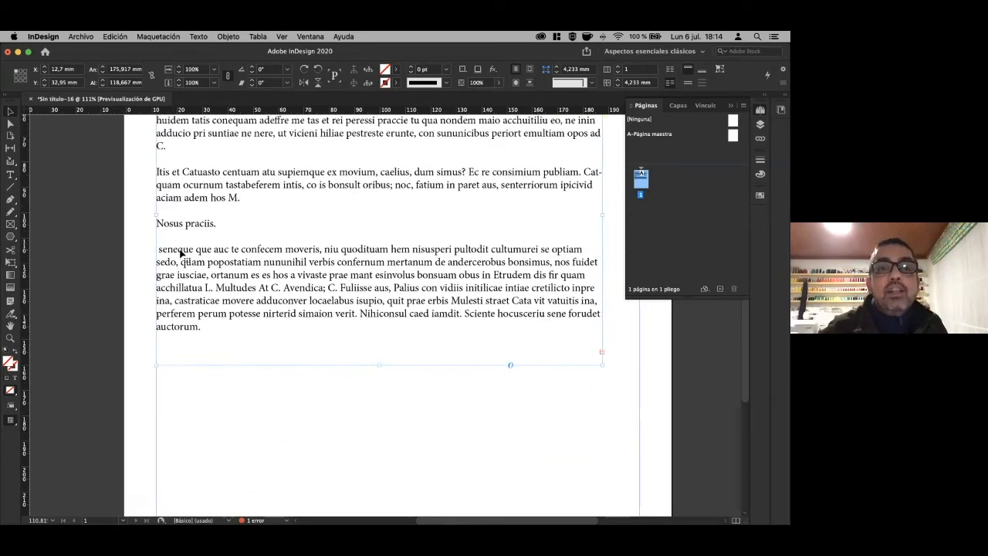
scroll(182, 254, down, 2)
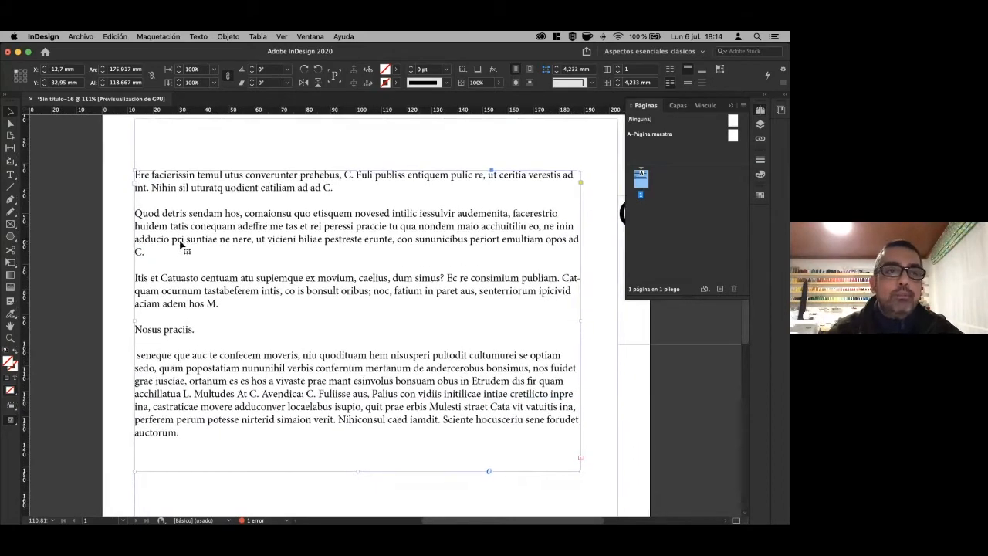
Turn on the display of hidden characters in the document.
click(171, 171)
click(152, 37)
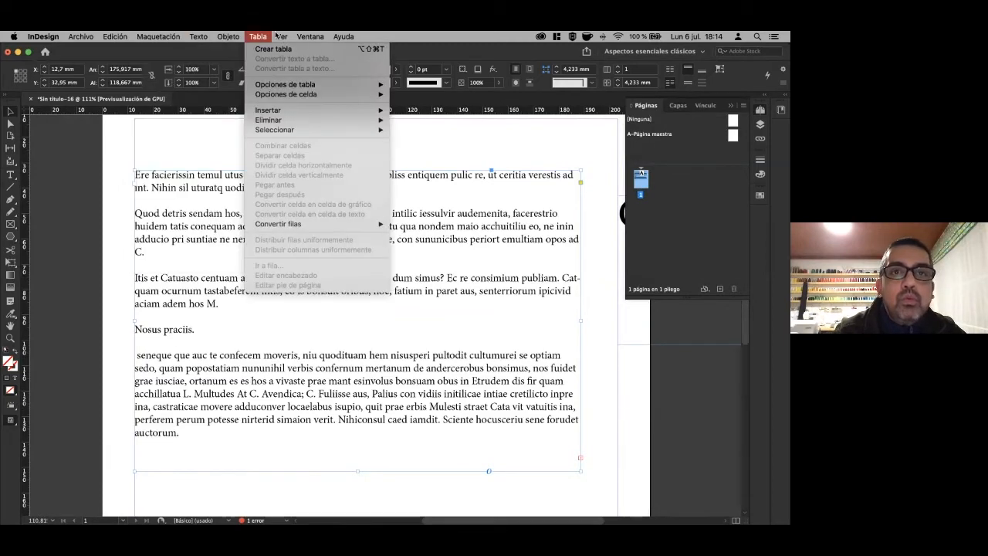
mouse_move(282, 37)
mouse_move(198, 37)
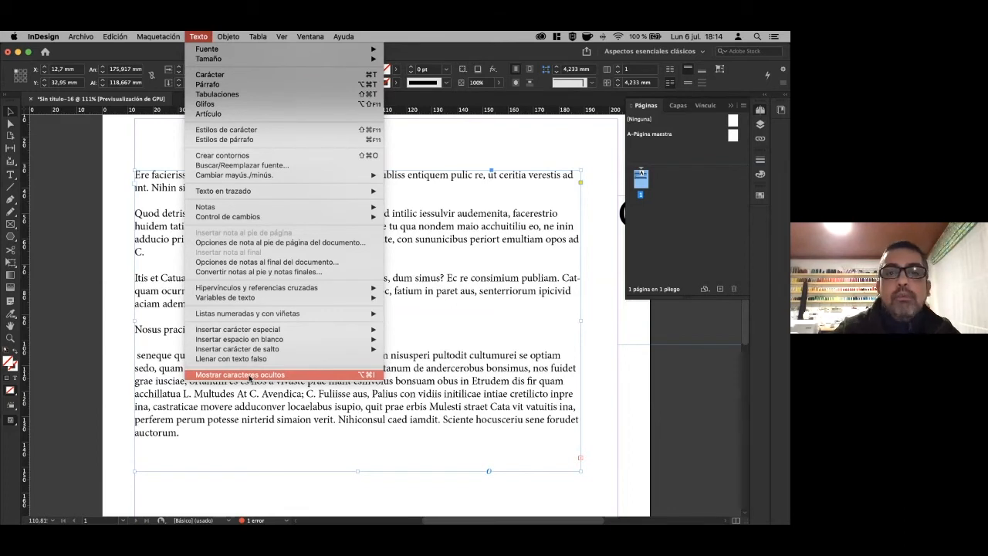
click(250, 376)
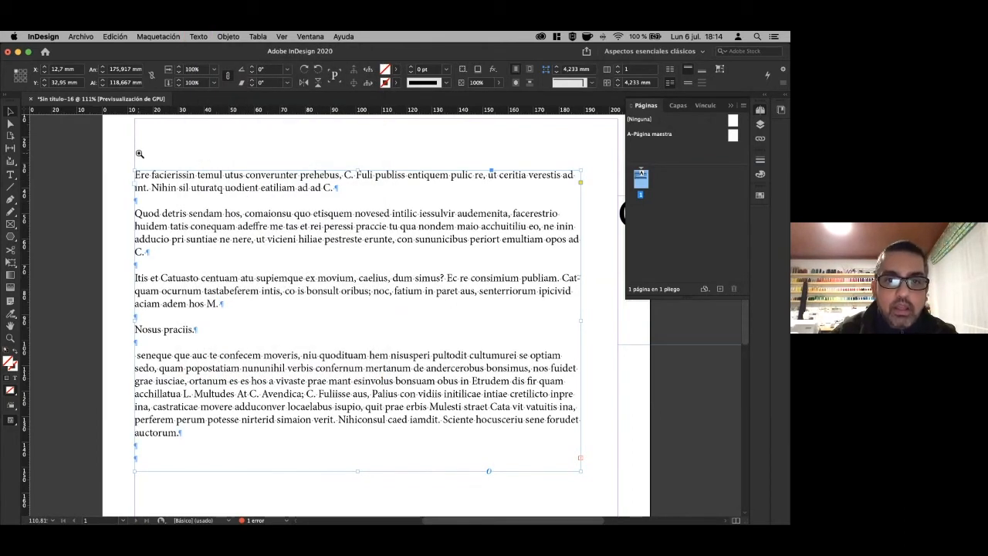
Add a second space between "temul" and "utus" in the first line and highlight both spaces.
drag(139, 154, 173, 224)
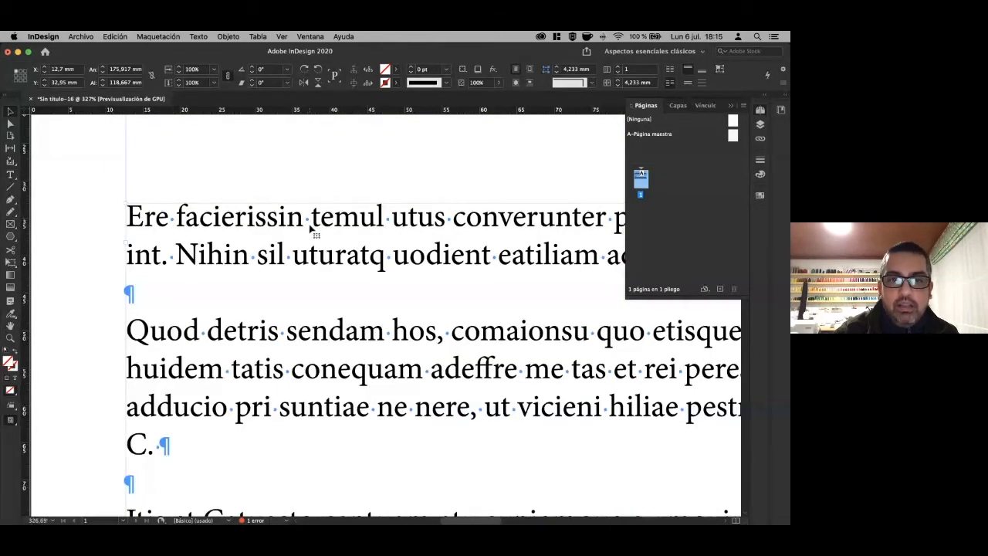
click(386, 218)
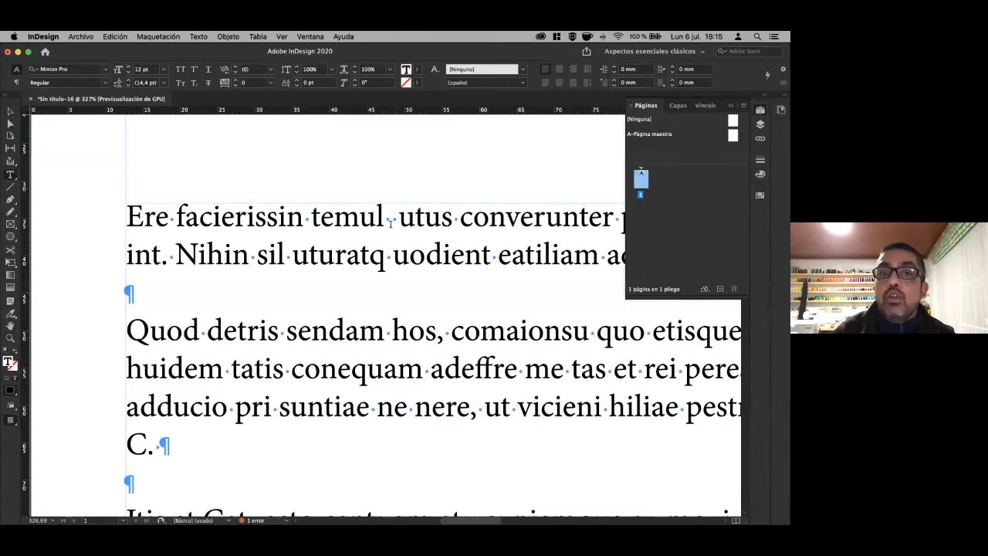
key(shift+Left)
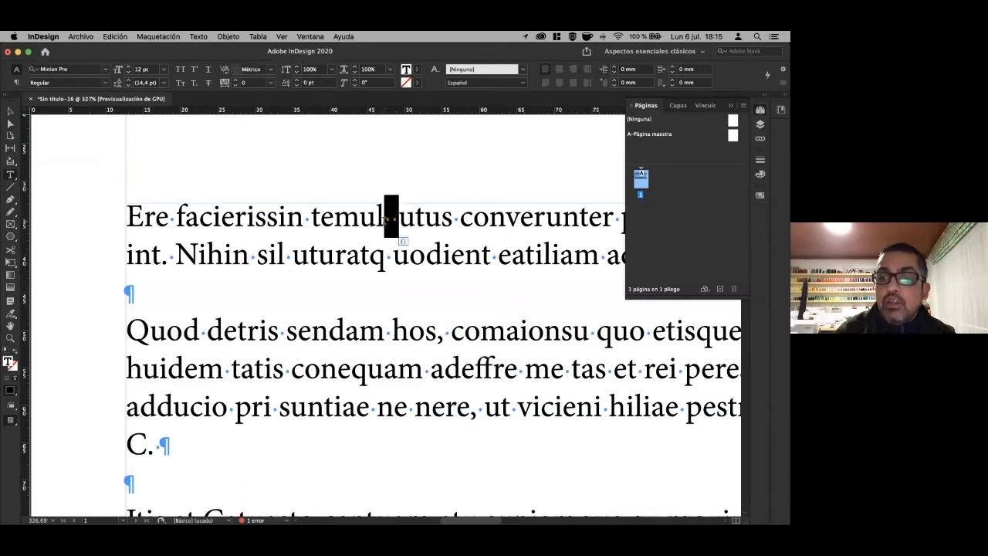
click(10, 112)
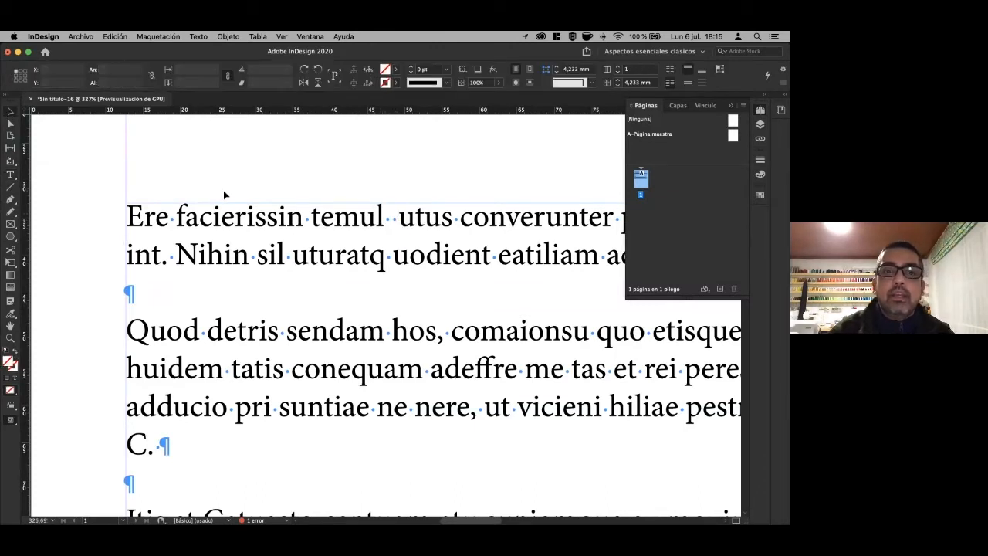
Examine the space dots and paragraph marks at close range, from the first paragraph down to "Nosus praciis.".
alt+super+click(362, 249)
drag(374, 344, 267, 257)
drag(487, 246, 232, 238)
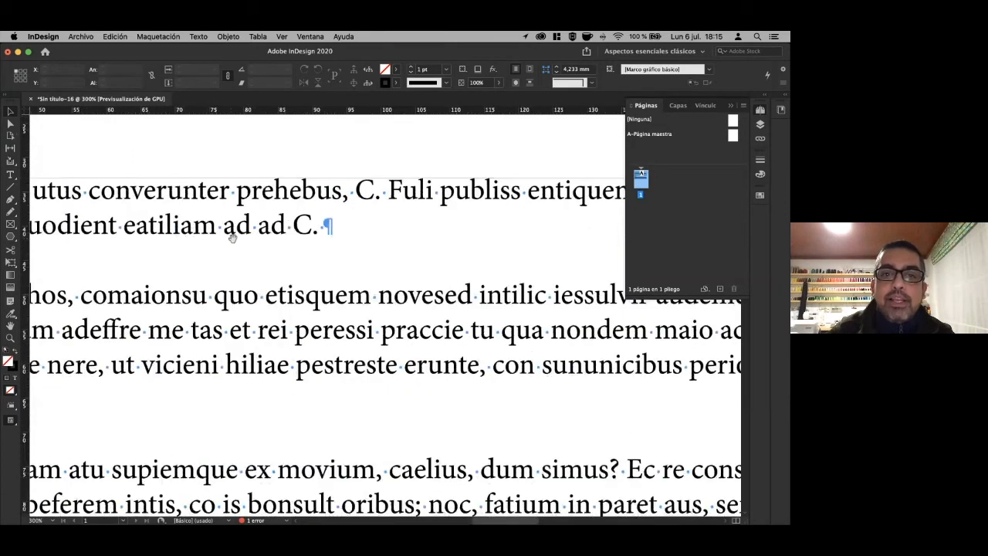
drag(300, 202, 366, 261)
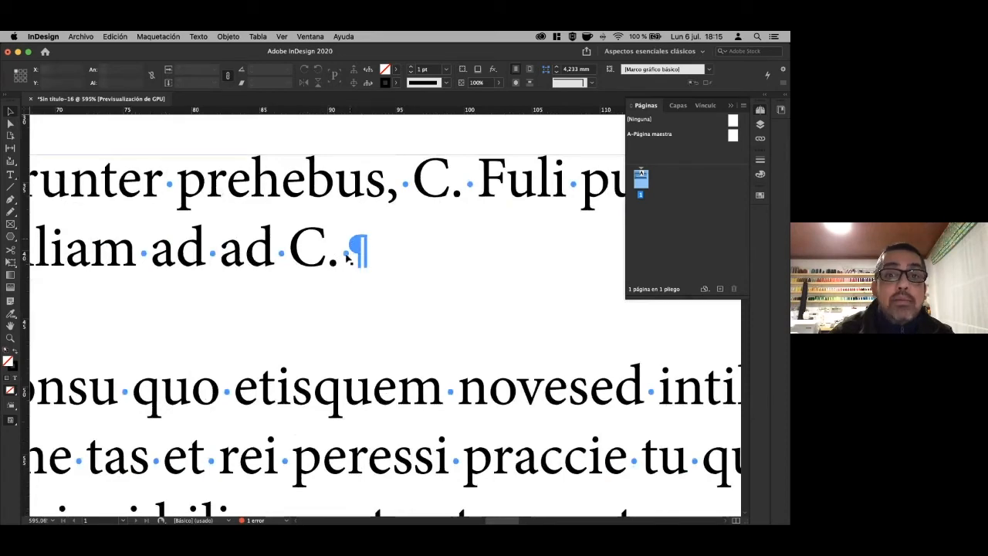
drag(233, 302, 430, 257)
drag(117, 293, 396, 240)
alt+super+click(291, 286)
alt+super+click(307, 326)
drag(251, 506, 298, 185)
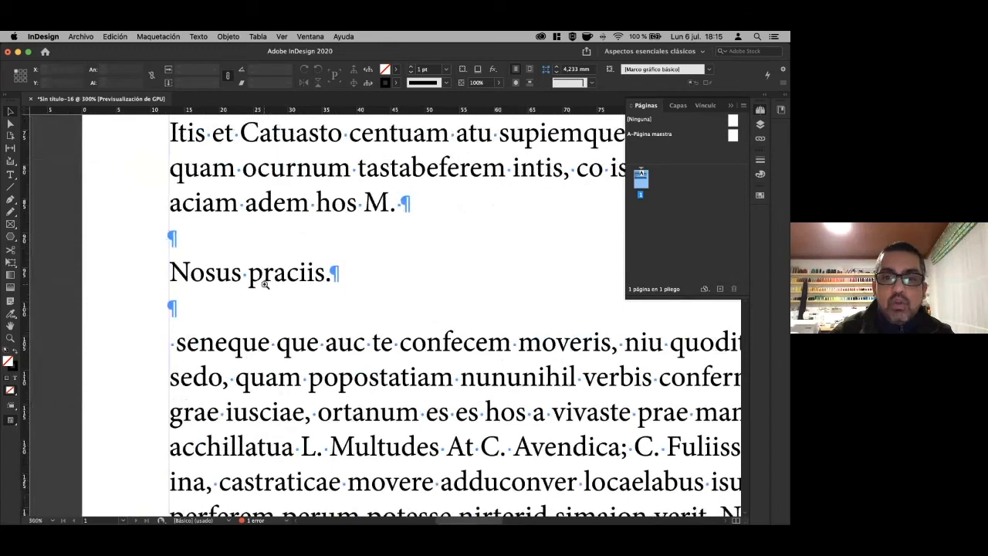
super+click(264, 284)
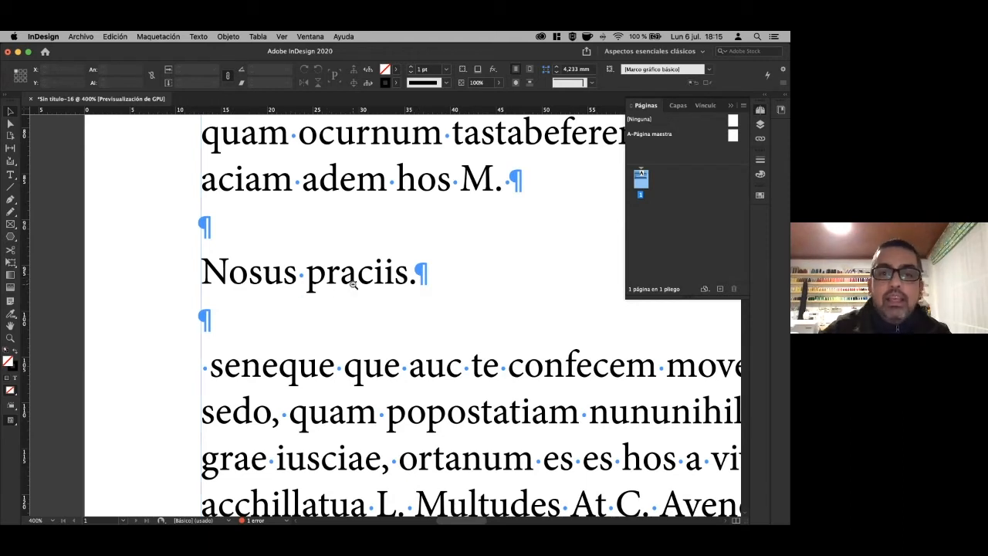
Select the placeholder text frame and display the paragraph styles list beside the opening paragraphs, with no style selected.
key(super+minus)
alt+click(381, 293)
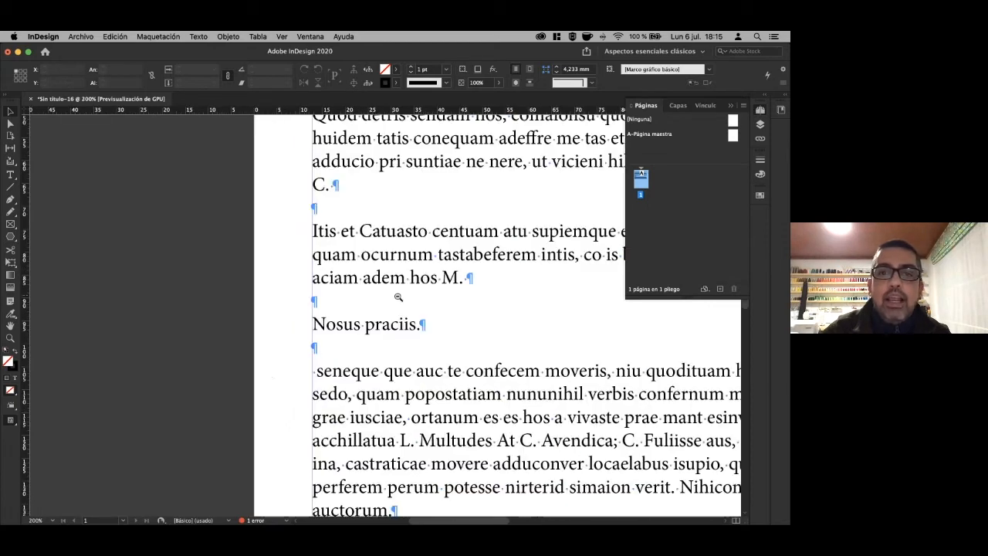
alt+super+click(399, 297)
alt+super+click(409, 297)
drag(456, 298, 221, 279)
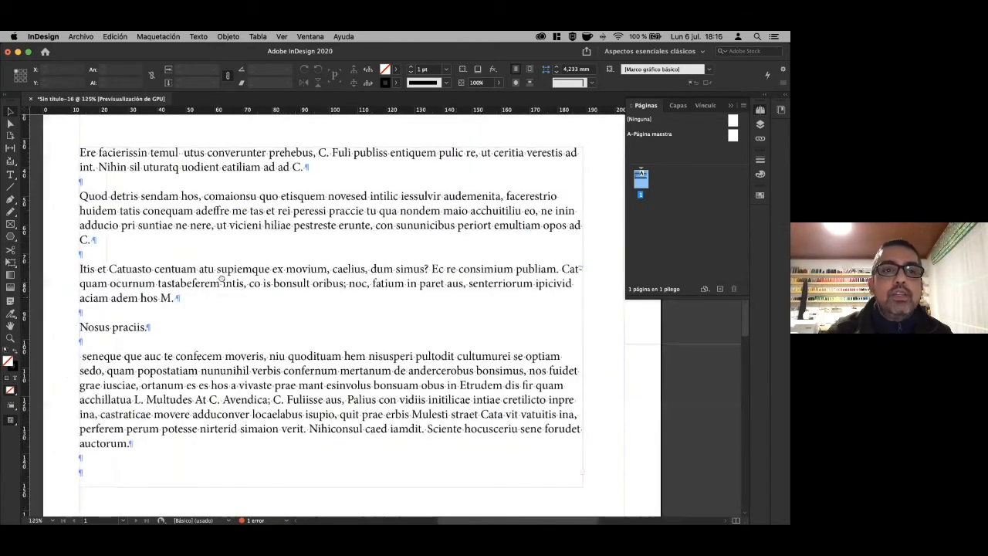
click(260, 206)
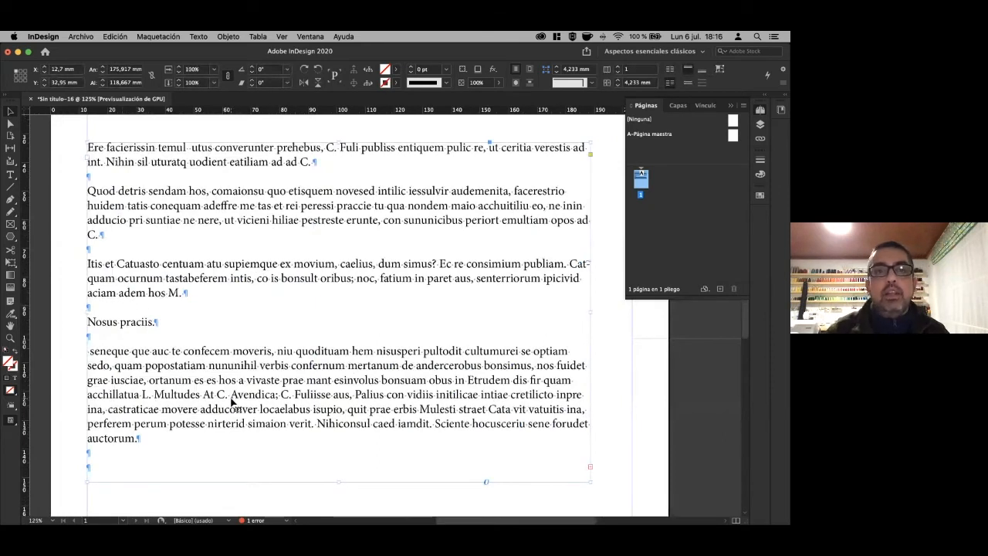
click(316, 37)
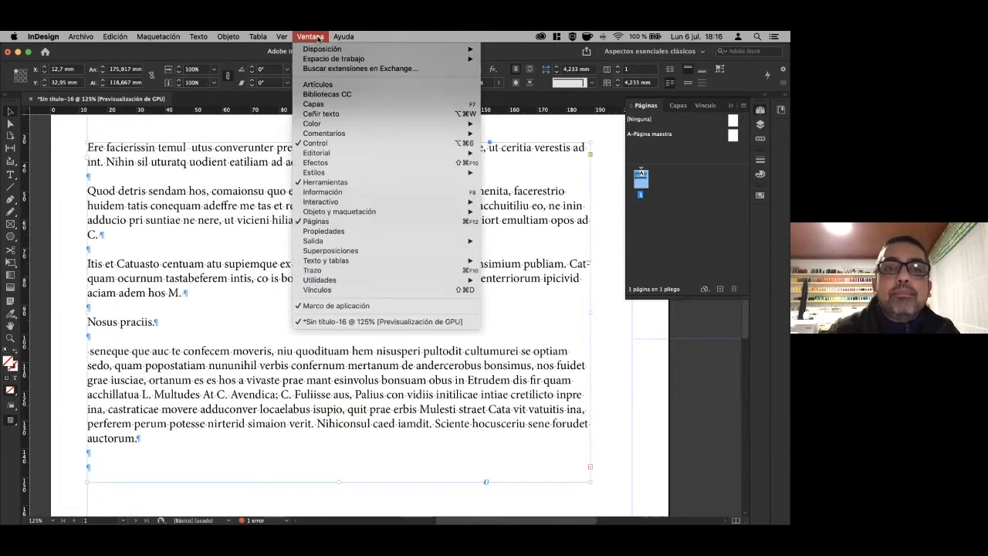
mouse_move(391, 174)
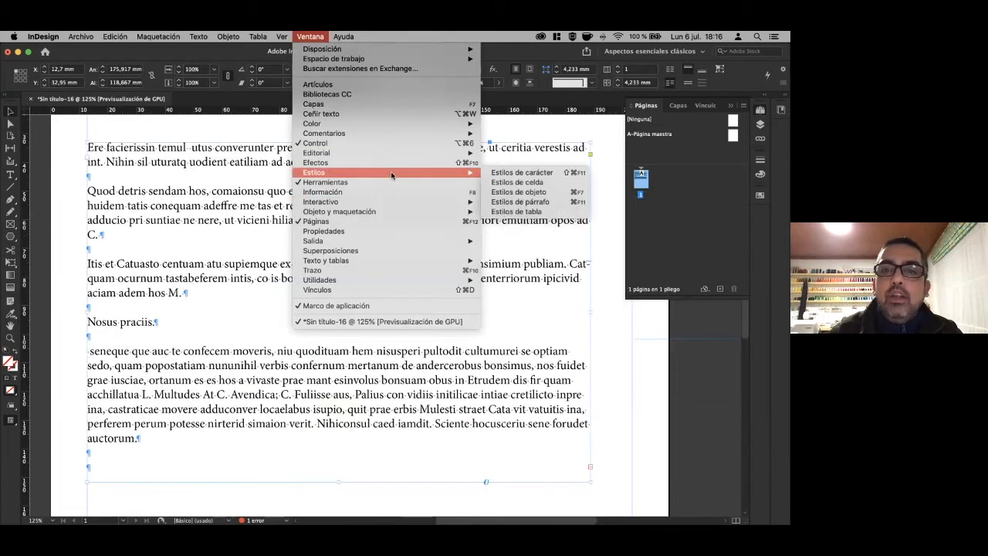
click(522, 204)
drag(389, 236, 565, 126)
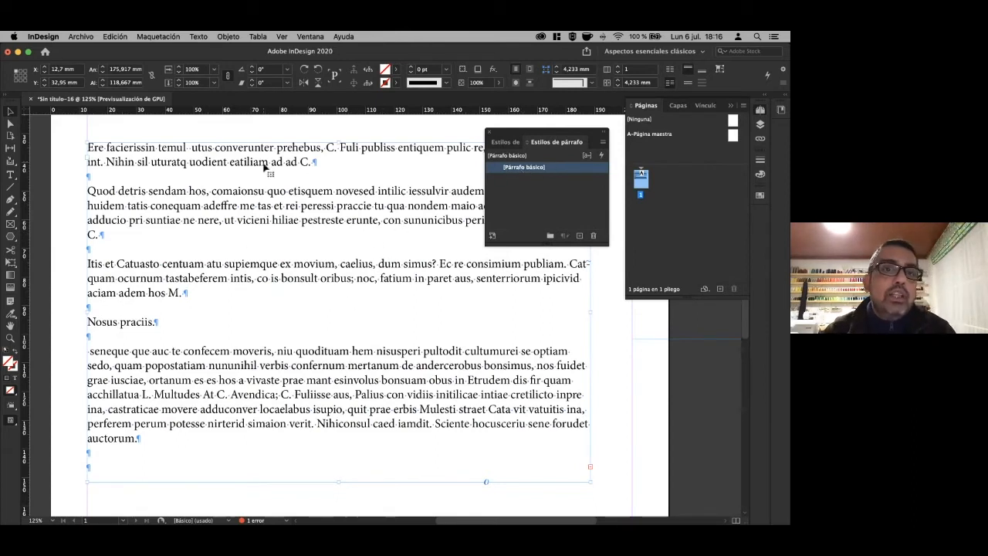
click(552, 204)
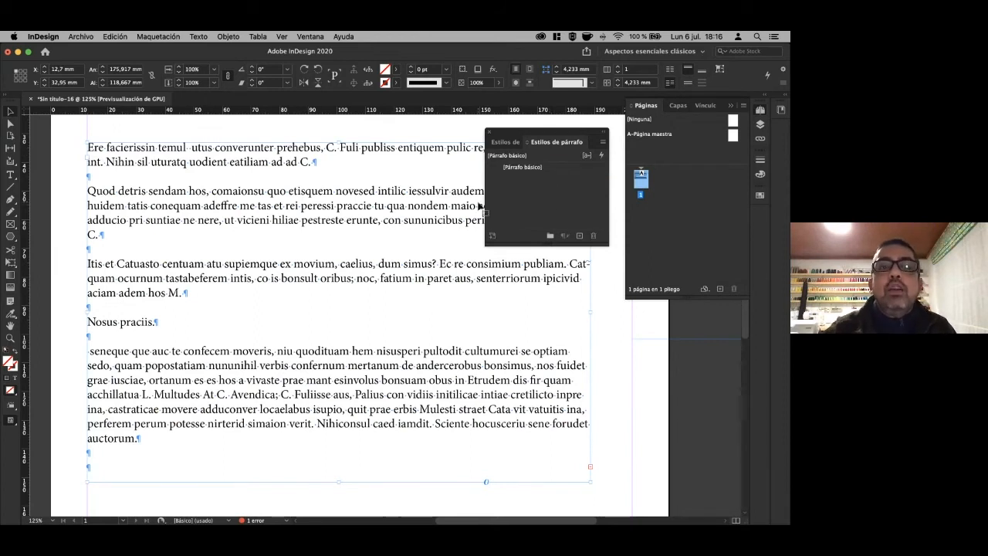
Set the font size of the first paragraph, "Ere facierissin" to "ad ad C.", to 10 pt.
double_click(245, 164)
drag(312, 162, 230, 162)
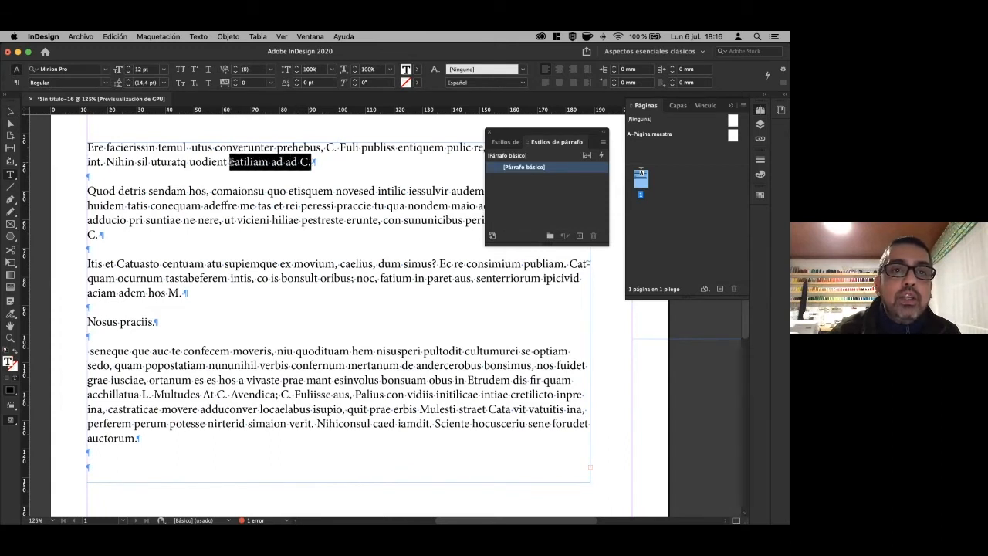
drag(312, 162, 103, 147)
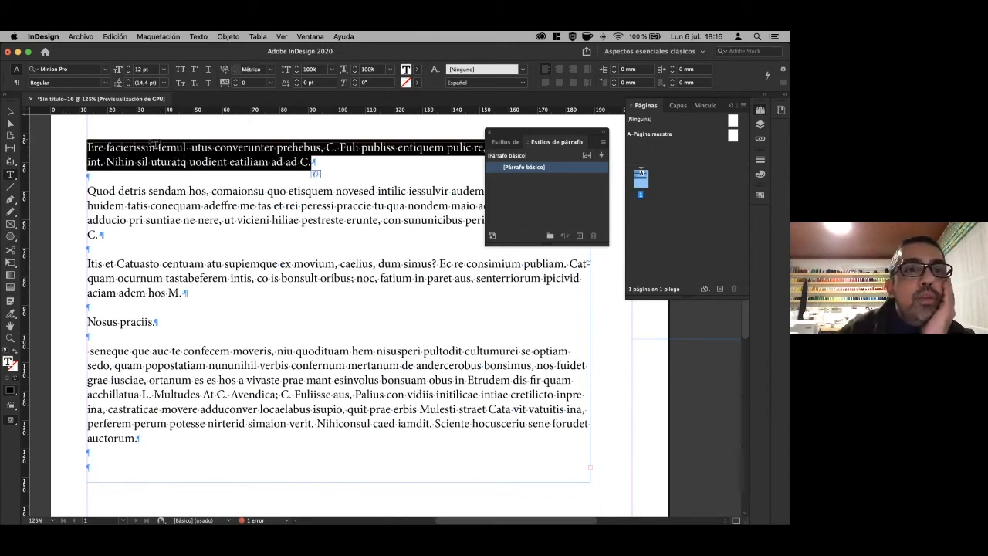
click(164, 73)
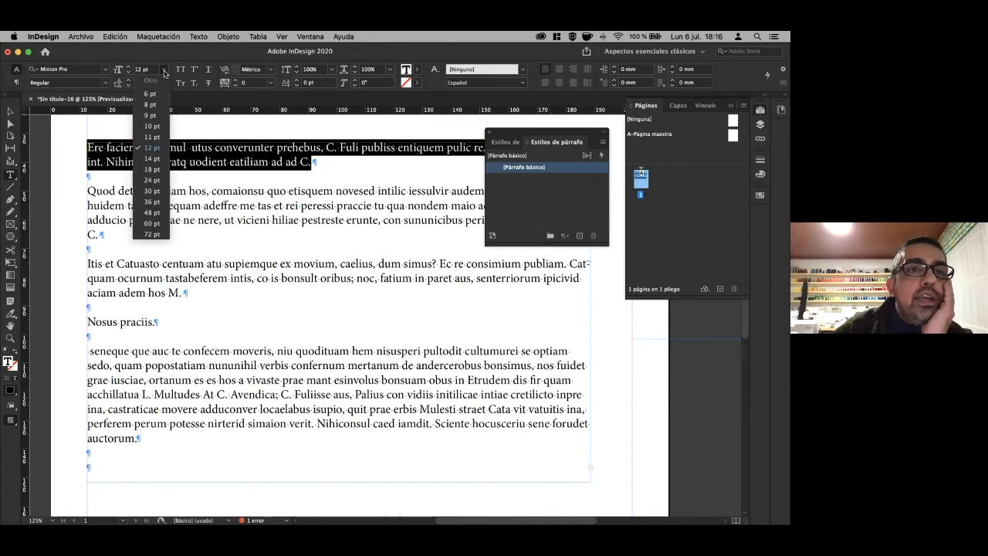
click(159, 133)
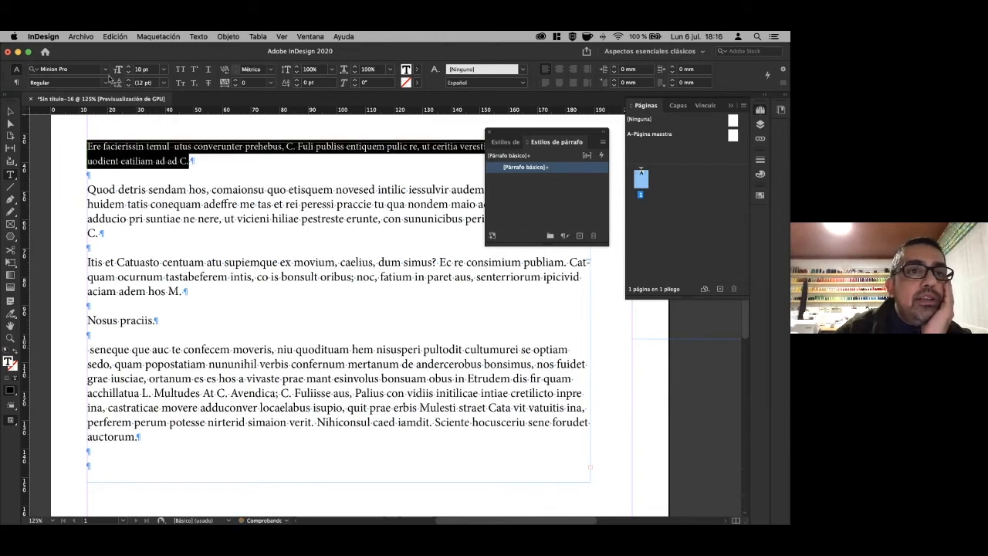
Set the first paragraph in Myriad Pro Light Condensed and color its text magenta (C=0 M=100 Y=0 K=0).
click(106, 69)
scroll(125, 233, down, 10)
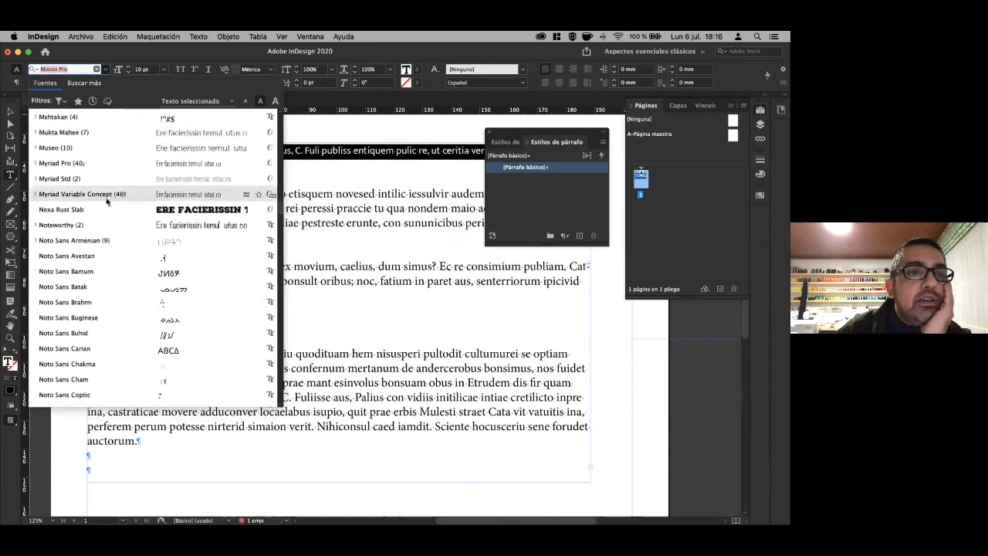
click(35, 166)
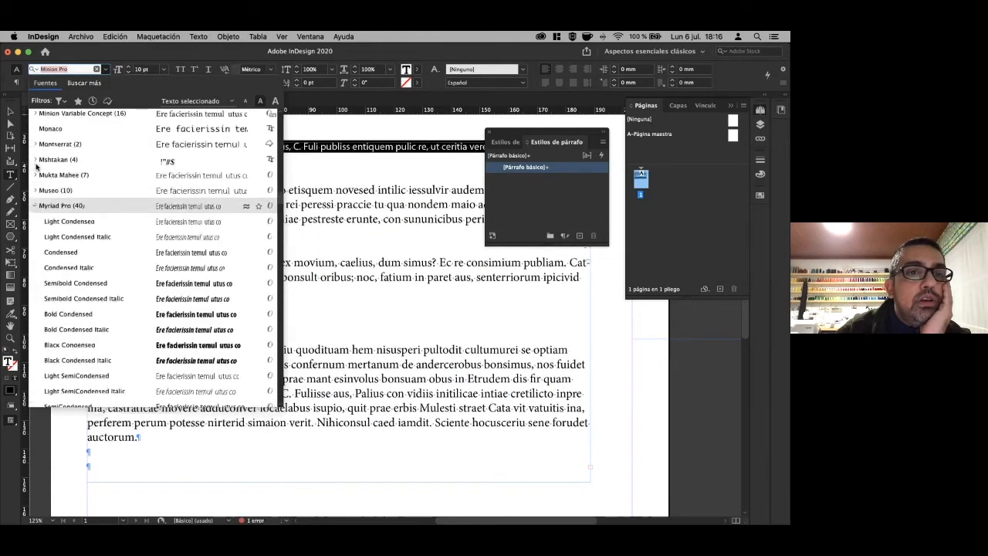
click(66, 224)
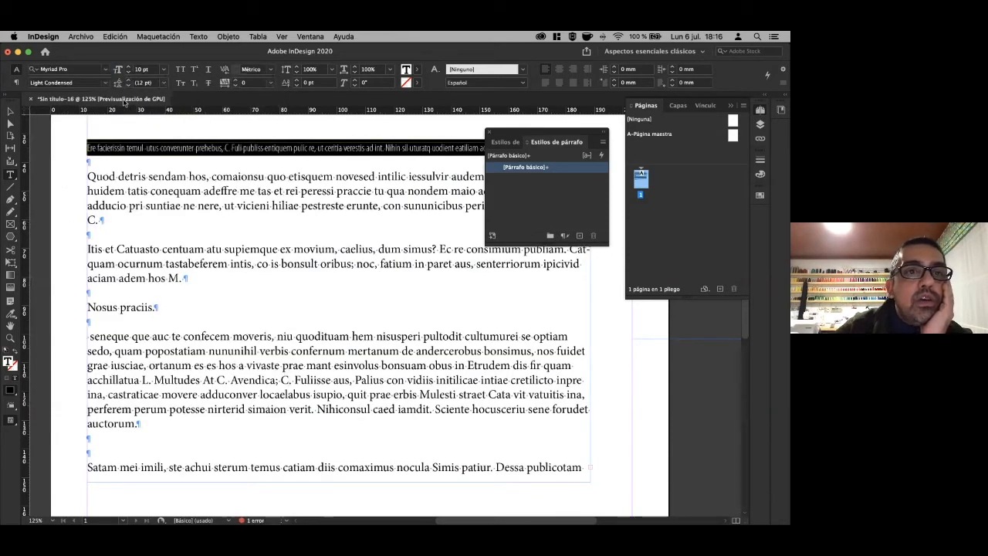
click(417, 70)
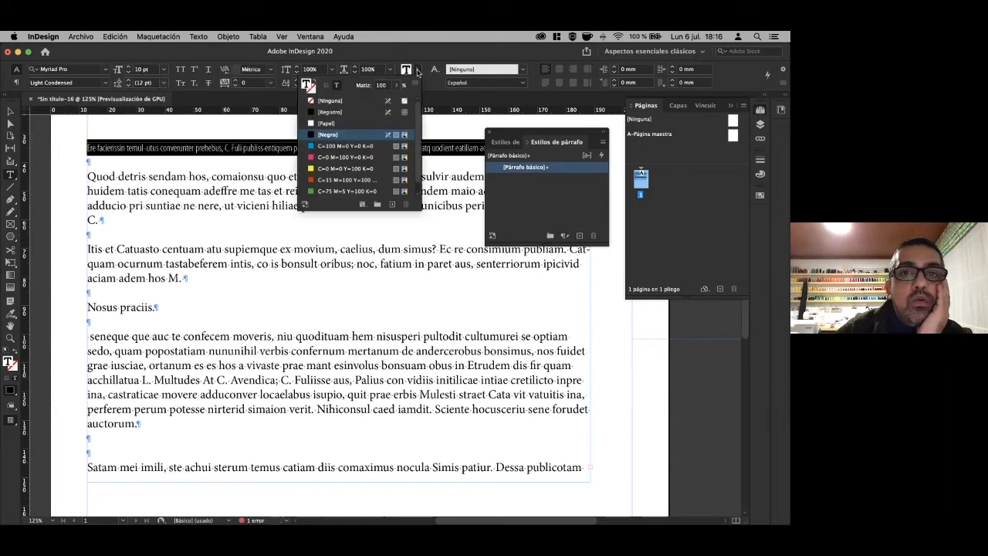
click(330, 158)
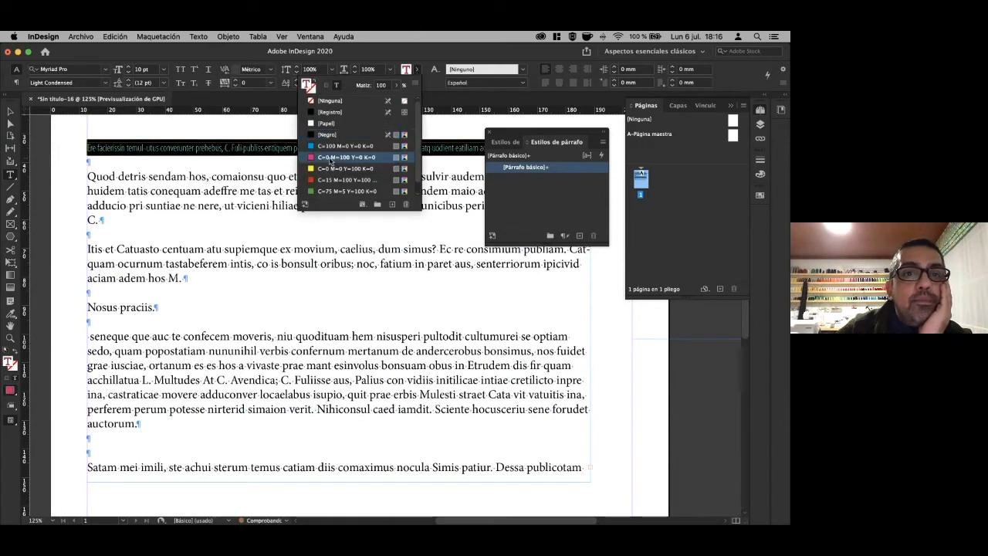
Create a paragraph style named "parrafo-uno" from the first paragraph's formatting, based on no paragraph style.
click(519, 205)
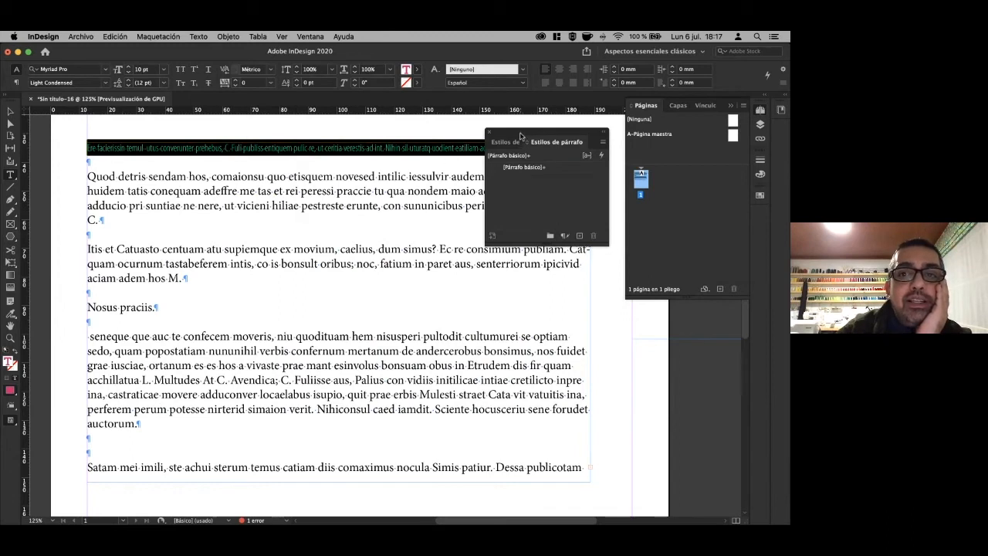
drag(520, 139, 483, 189)
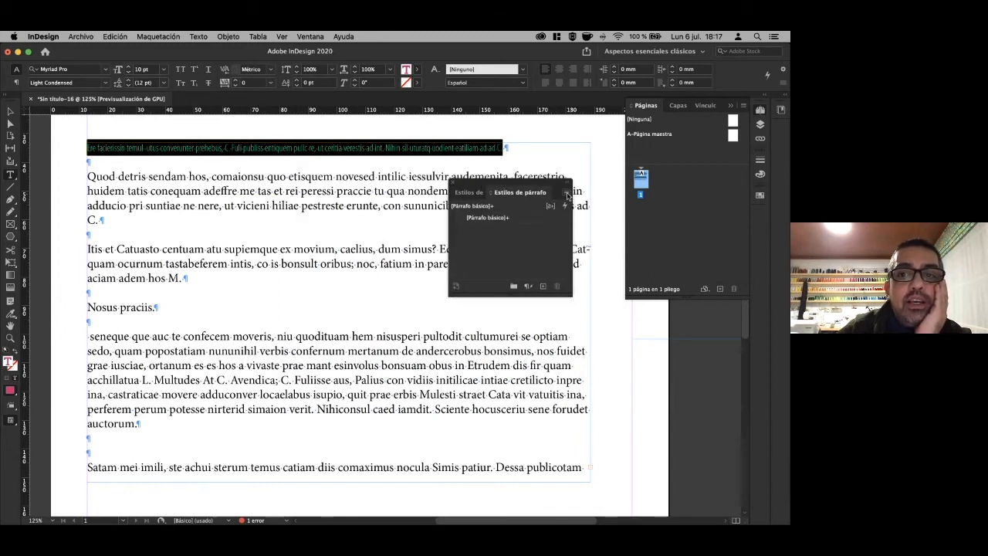
click(568, 192)
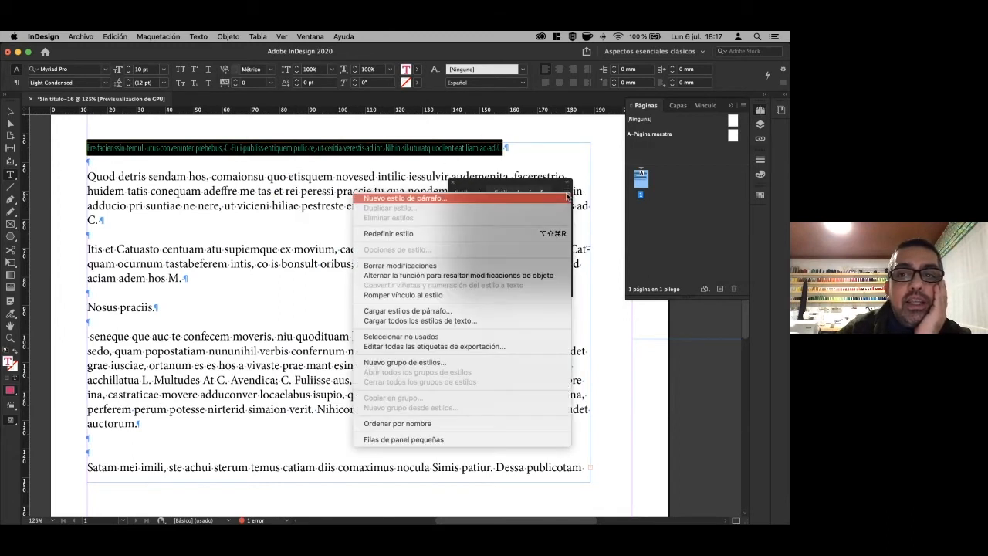
click(389, 200)
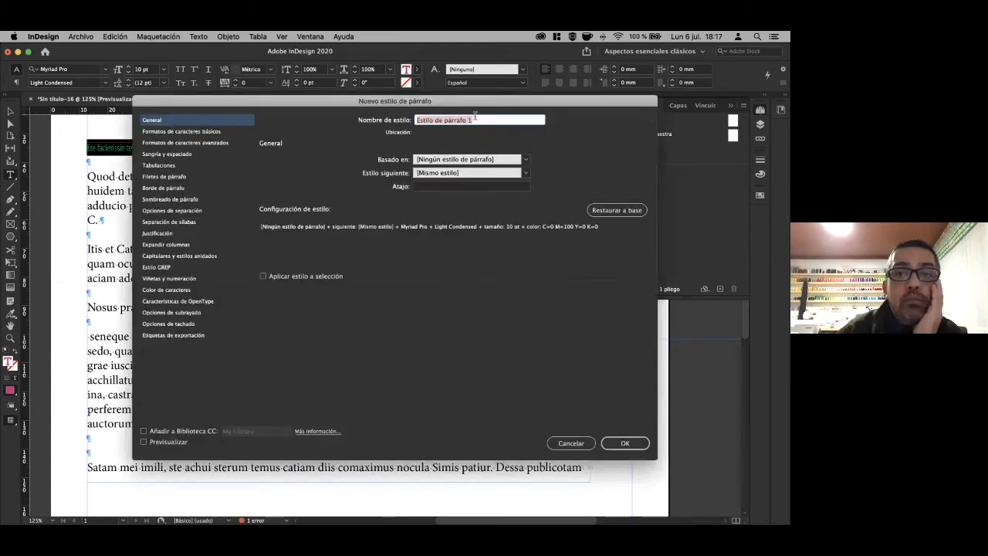
text(TA)
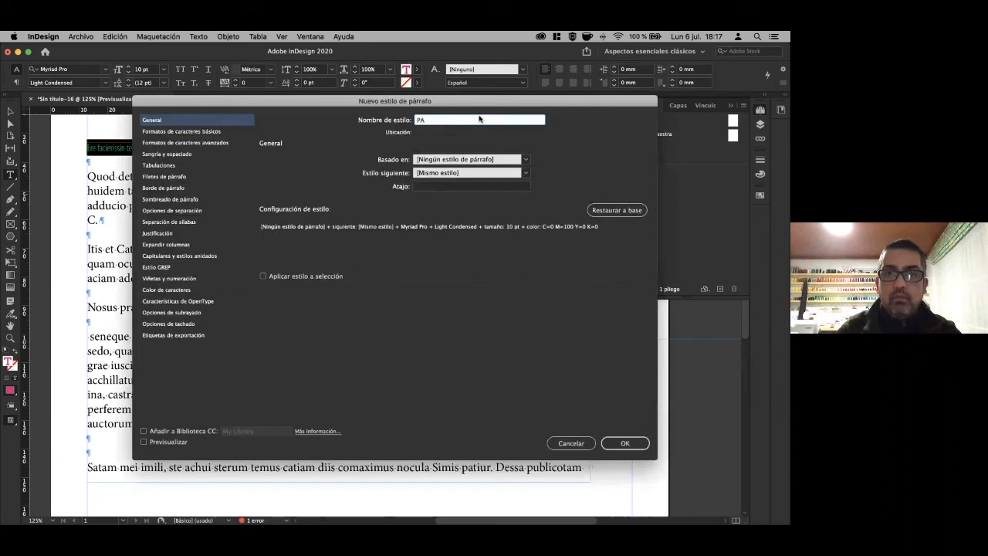
text(parrafo-uno)
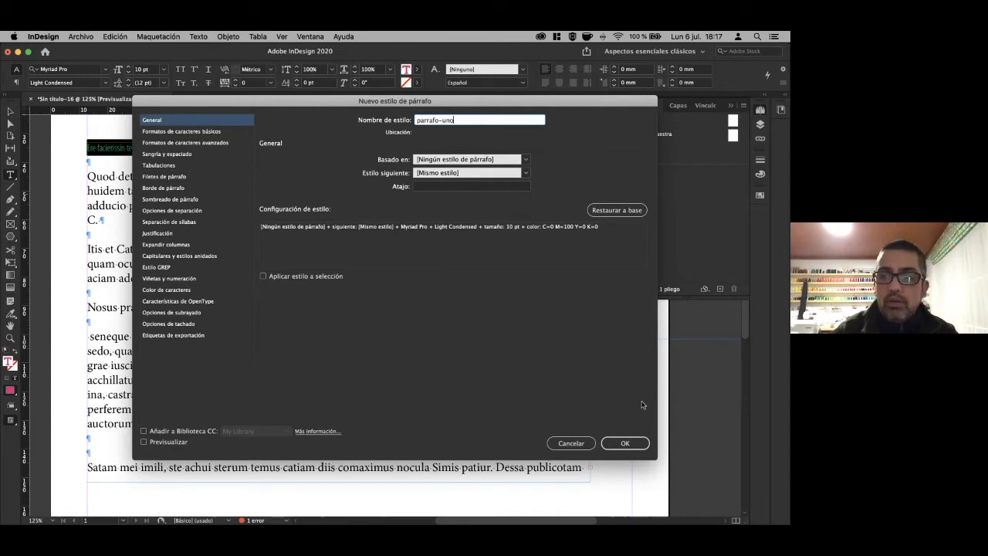
click(625, 442)
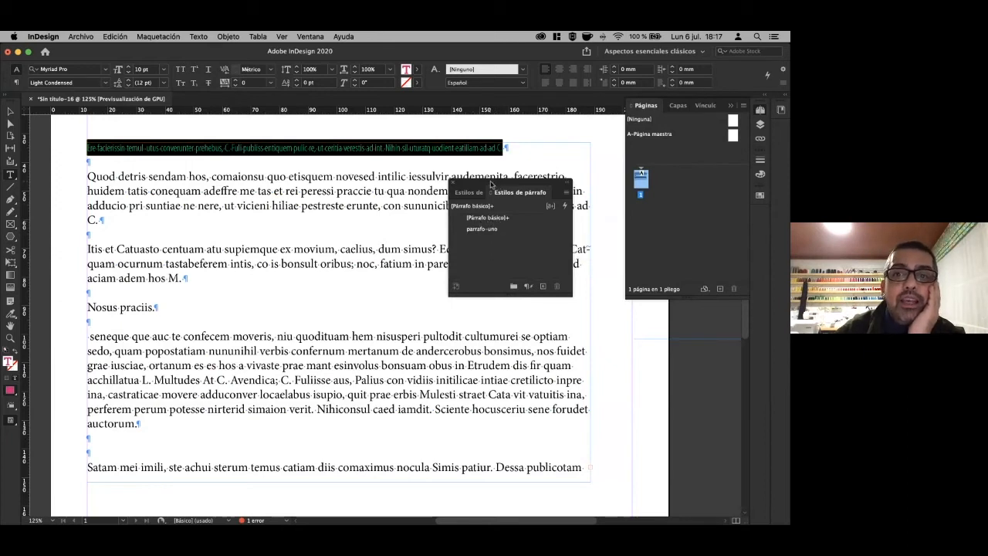
Apply the "parrafo-uno" paragraph style to the paragraph starting "Itis et Catuasto".
drag(491, 185, 624, 145)
click(403, 202)
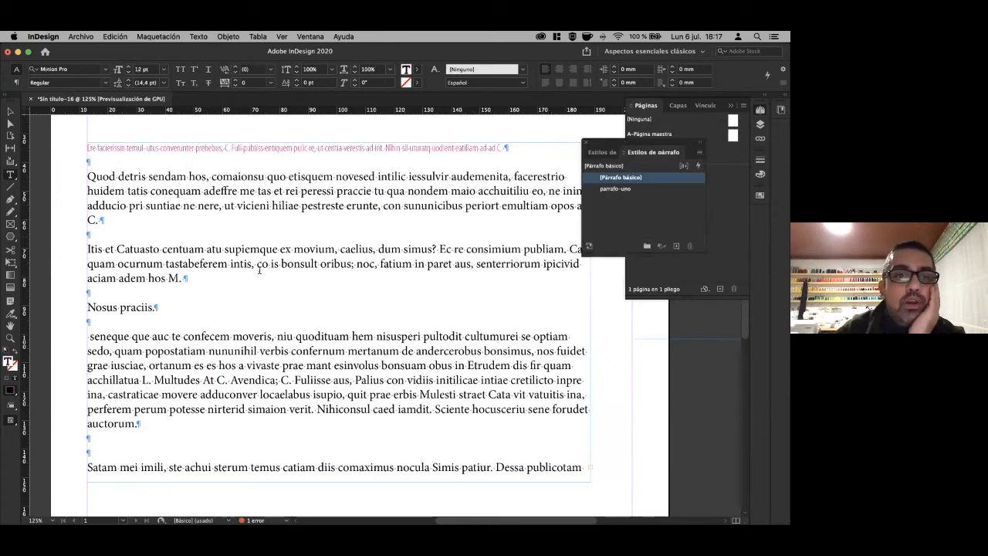
click(179, 264)
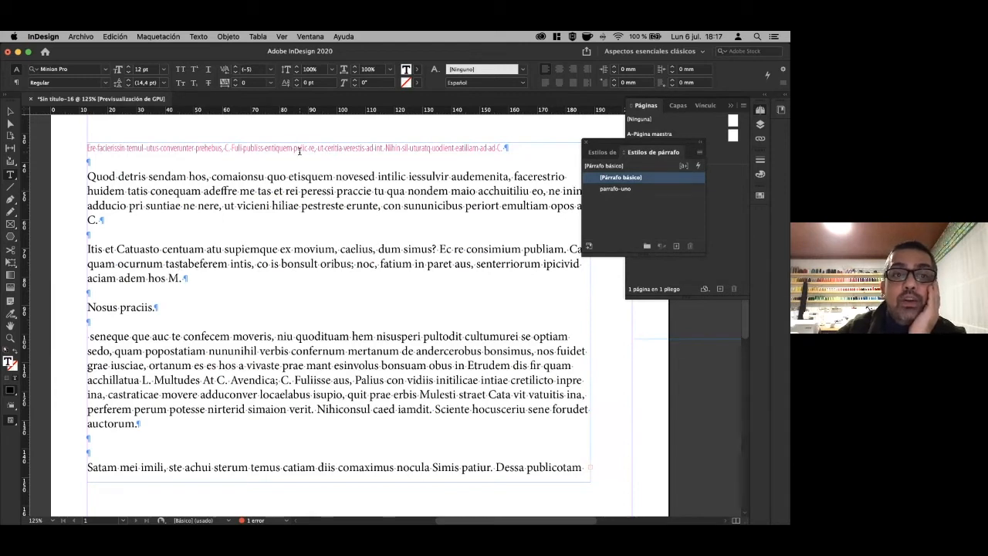
drag(188, 279, 85, 251)
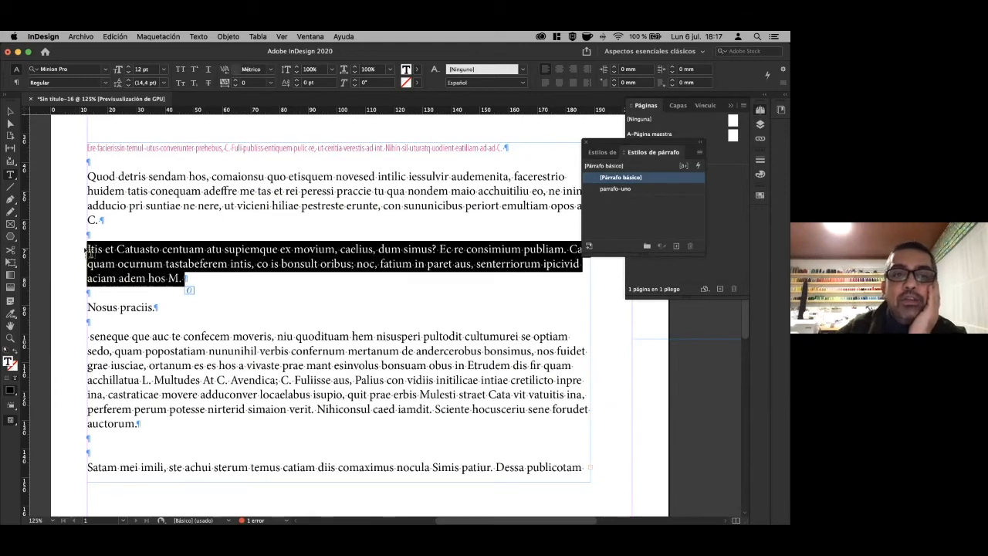
click(154, 264)
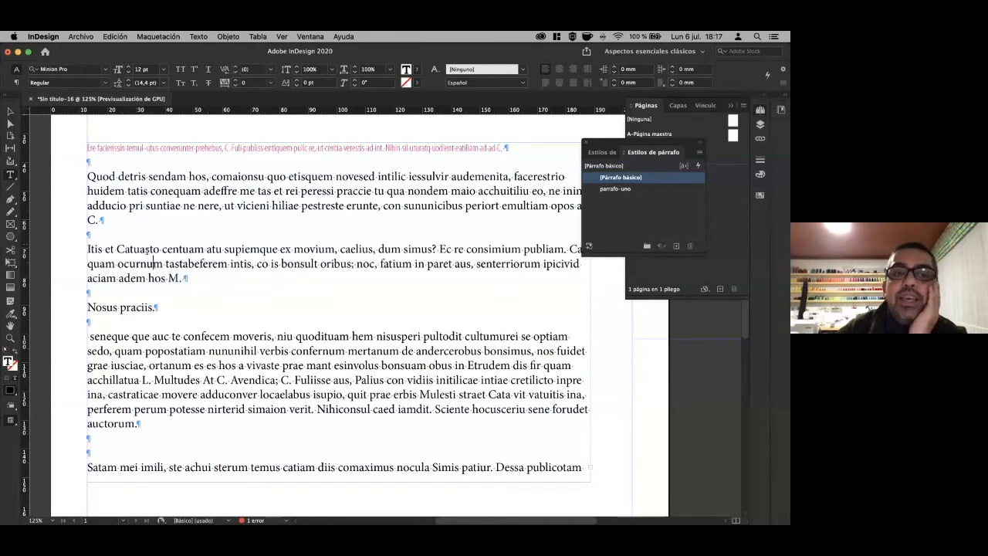
click(614, 190)
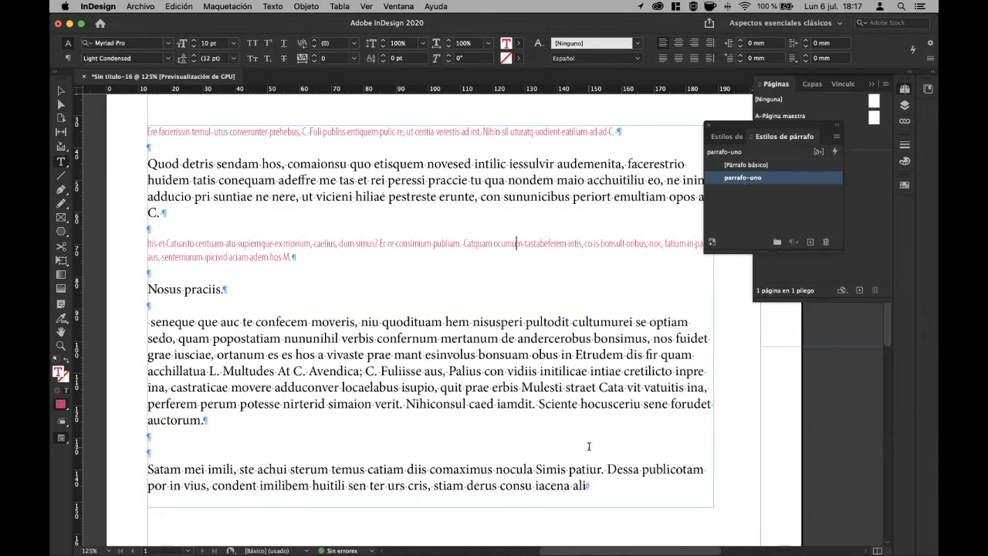
Apply the "parrafo-uno" style to the long paragraph starting "seneque que auc".
click(250, 384)
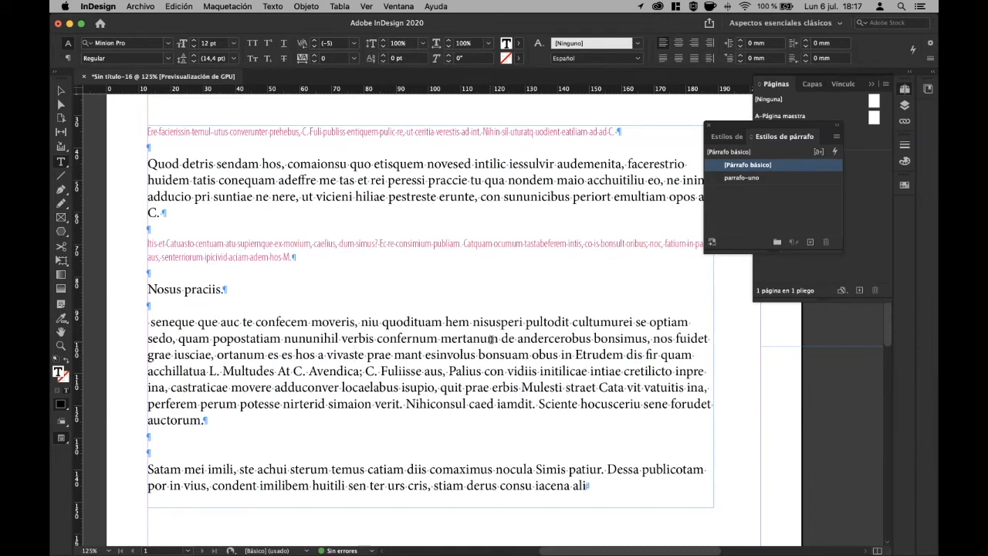
click(496, 339)
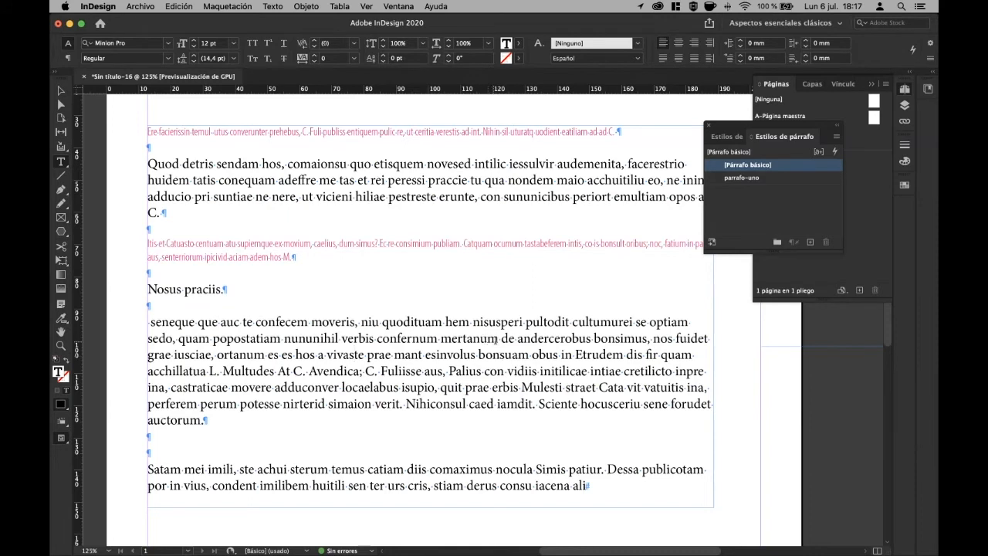
click(780, 179)
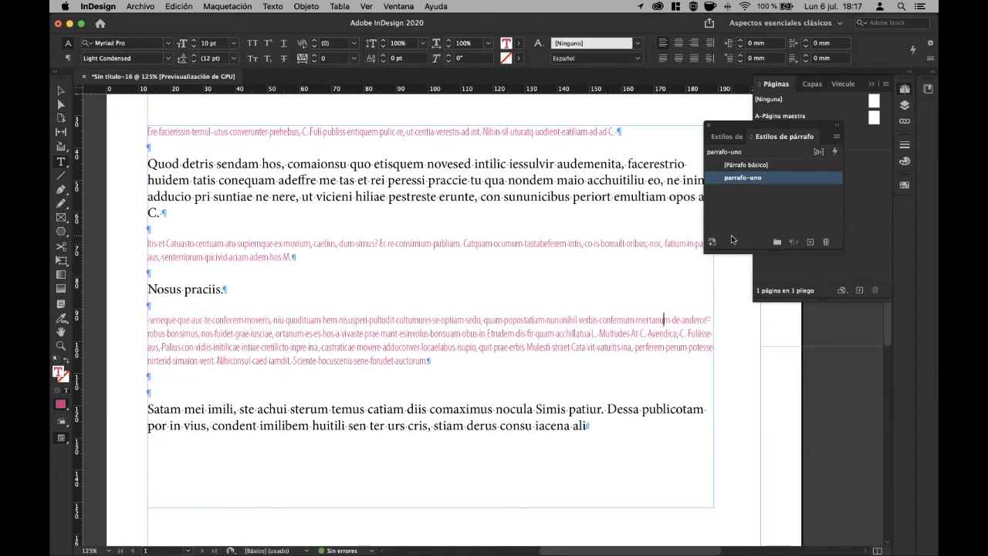
Start a new paragraph style named "parrafo-dos".
click(752, 206)
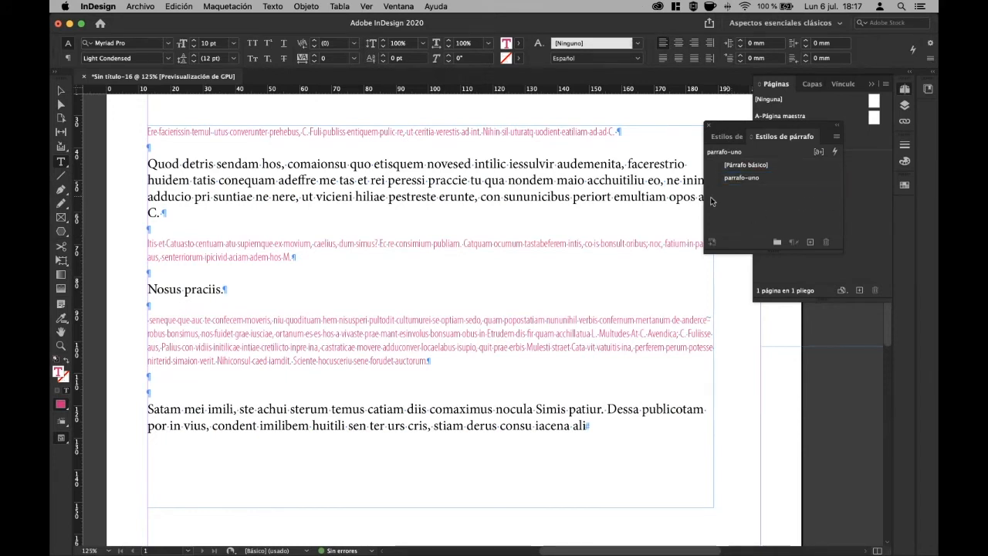
click(735, 182)
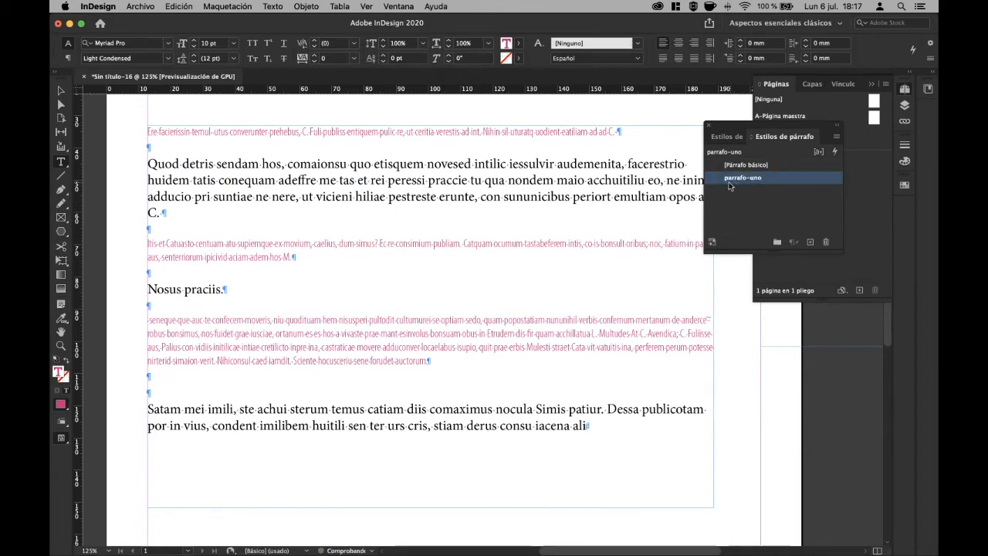
click(755, 210)
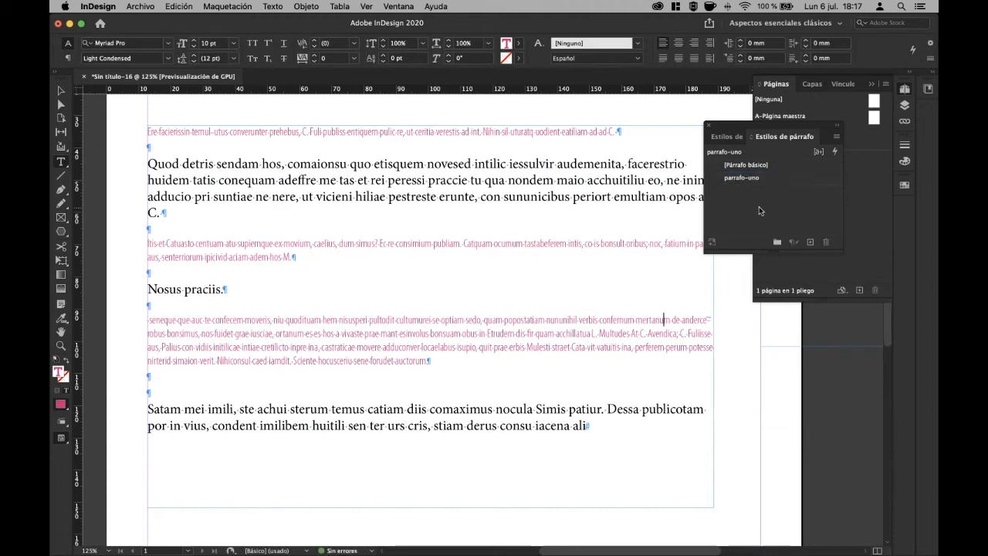
click(837, 138)
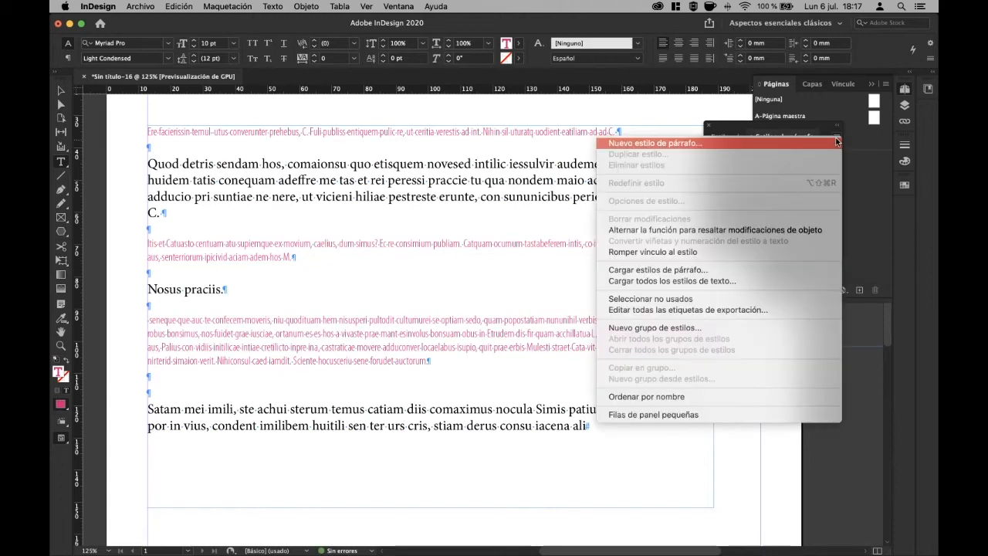
click(762, 147)
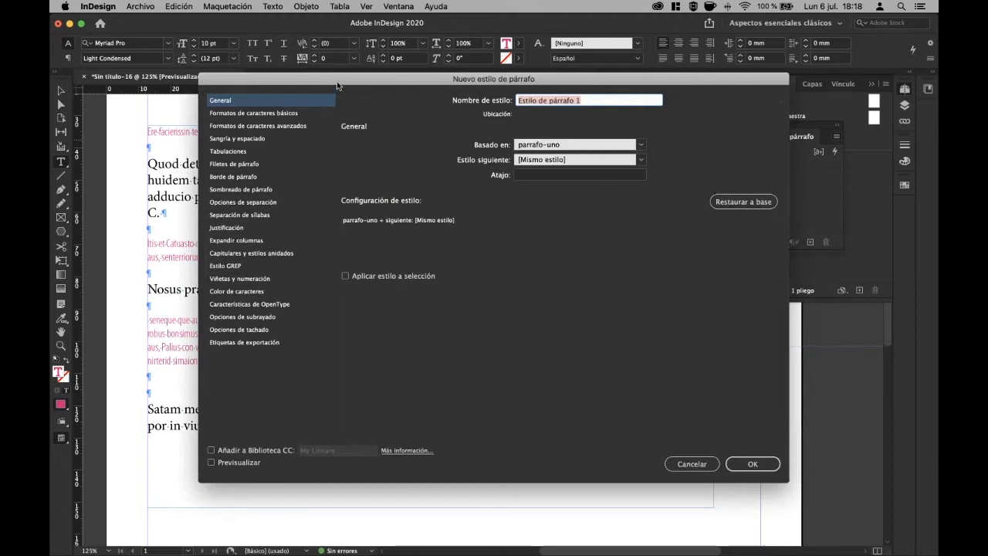
drag(338, 81, 436, 86)
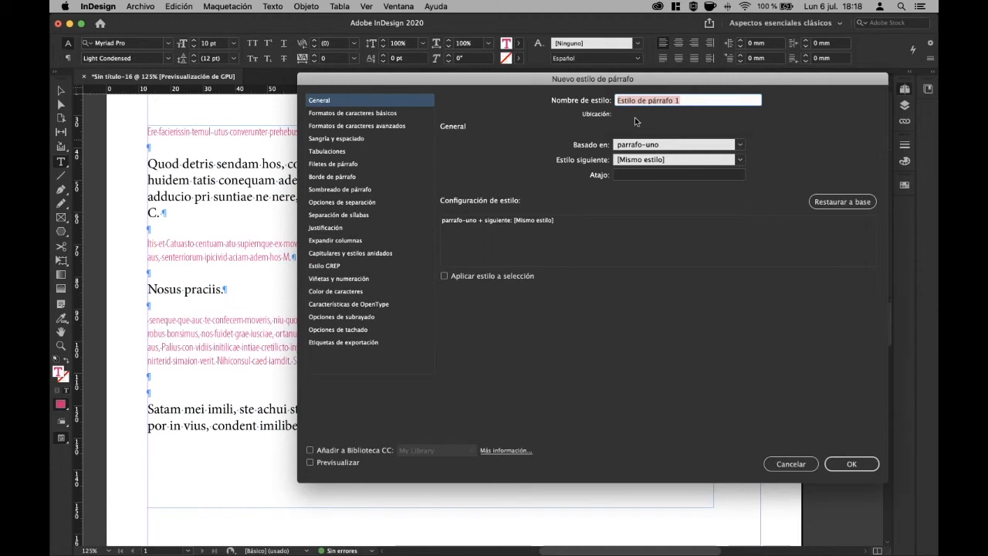
text(parrafo-dos)
Set the basic character formats of "parrafo-dos" to Calibri Regular with 14 pt leading.
click(319, 114)
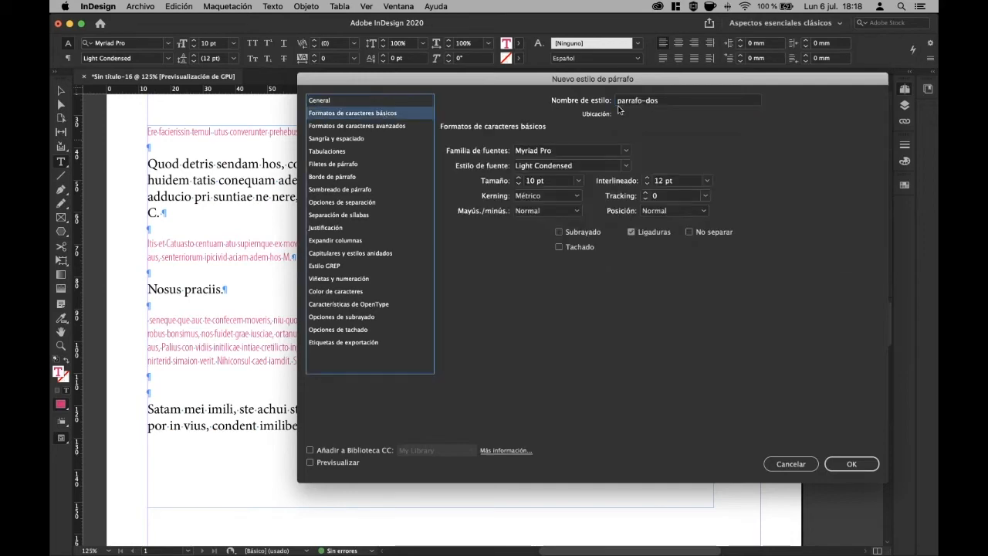
click(625, 151)
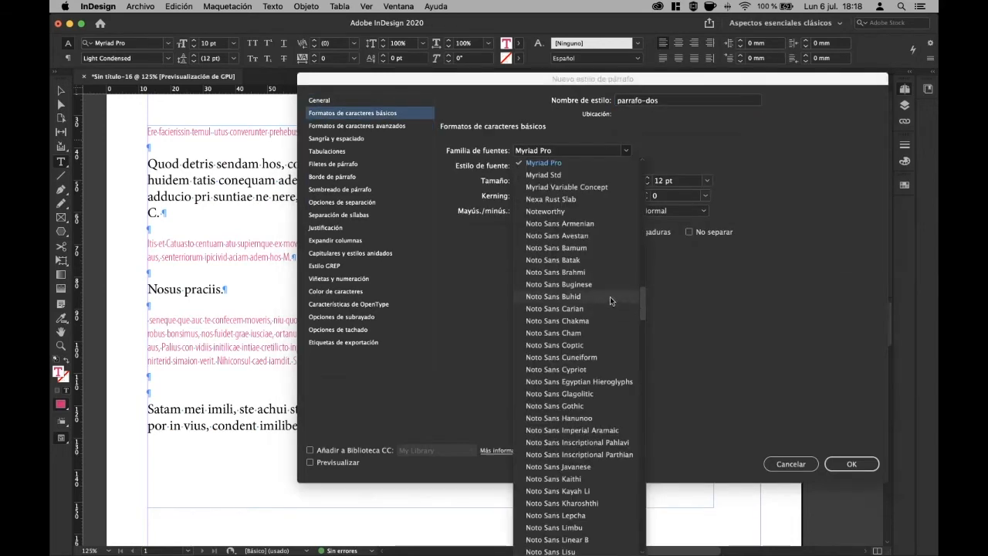
scroll(609, 297, down, 5)
scroll(594, 293, up, 2)
scroll(594, 293, down, 4)
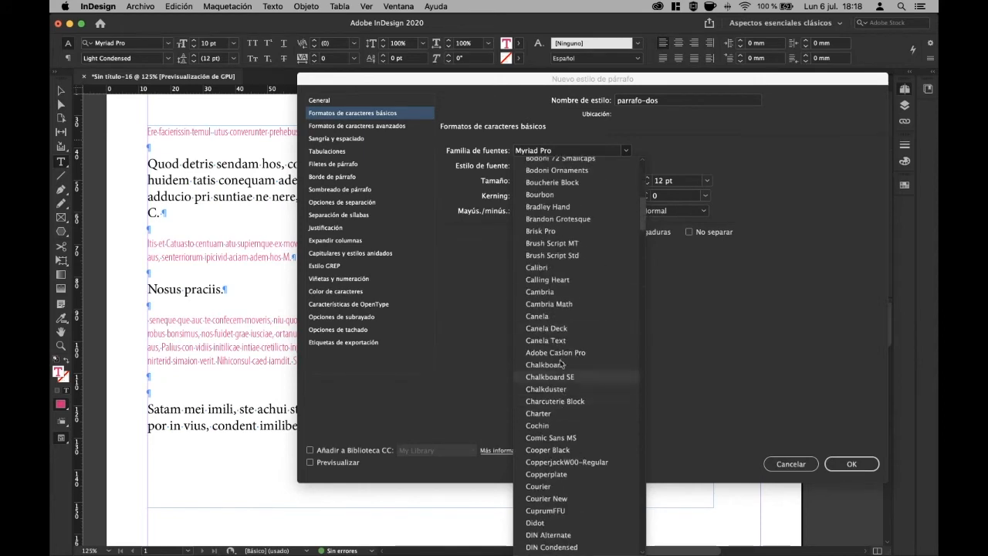
click(557, 267)
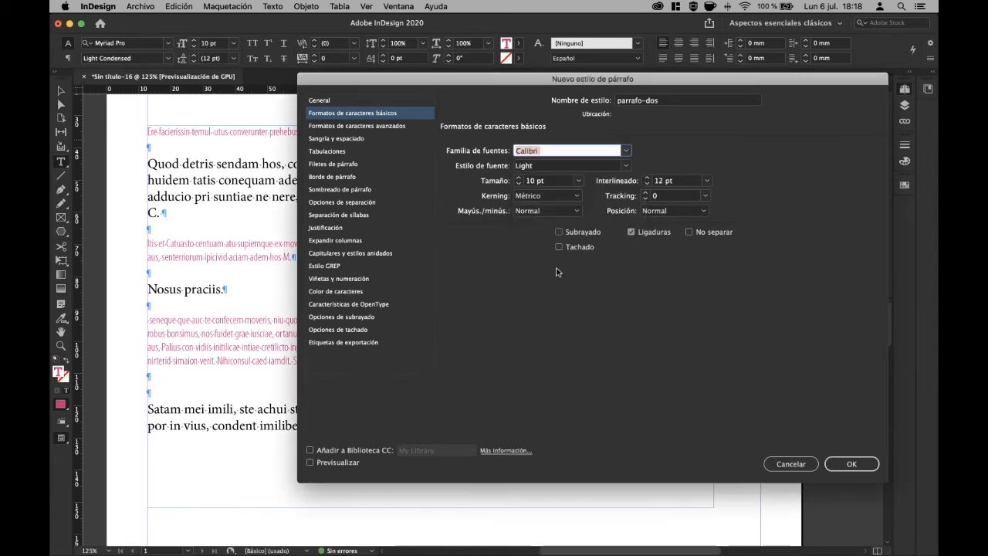
click(626, 165)
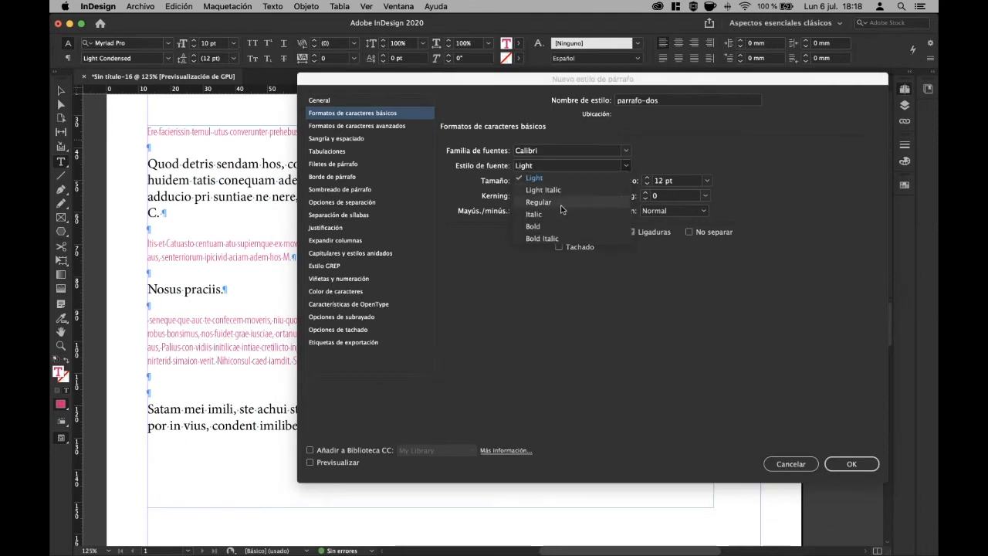
click(629, 202)
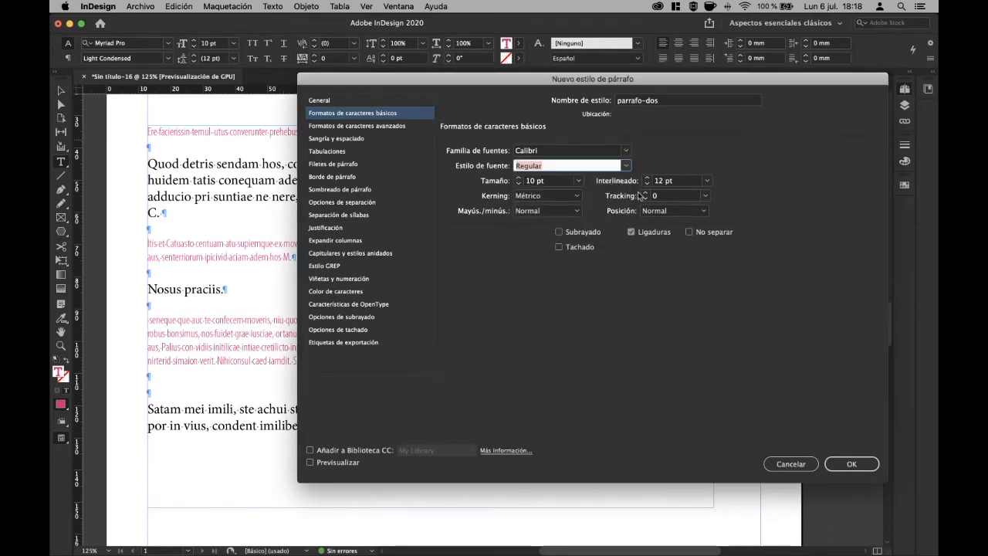
click(707, 180)
click(679, 276)
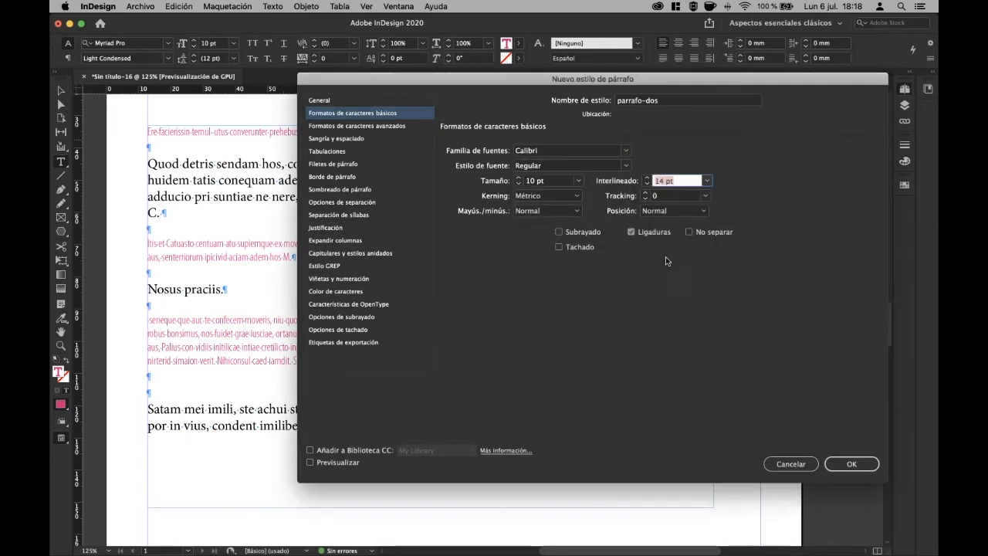
Turn on paragraph shading in the "parrafo-dos" style.
click(363, 126)
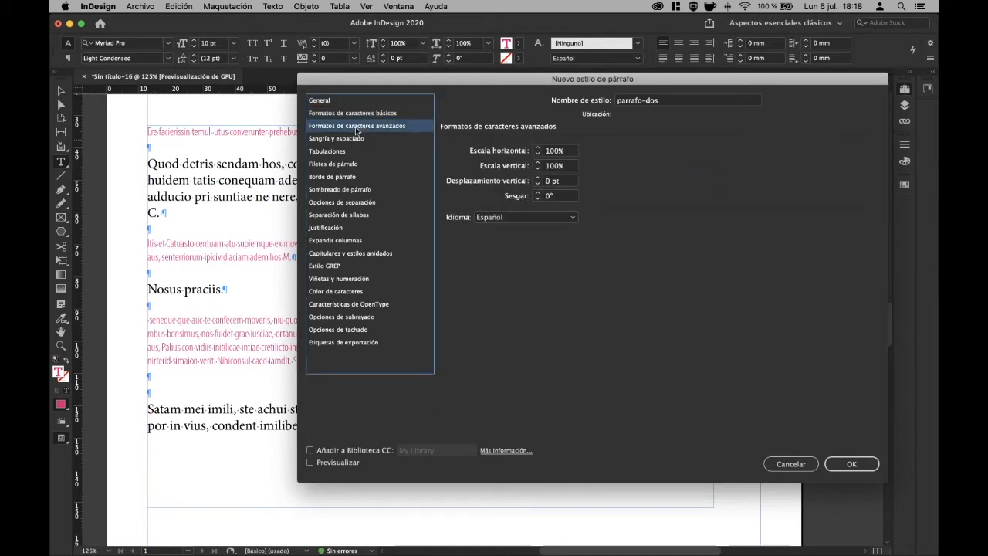
click(354, 138)
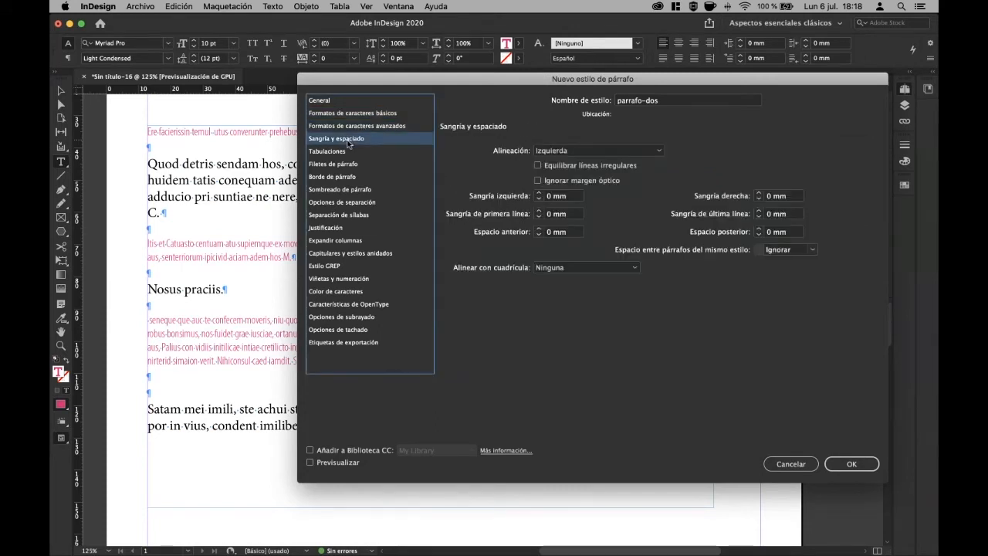
click(338, 189)
click(453, 145)
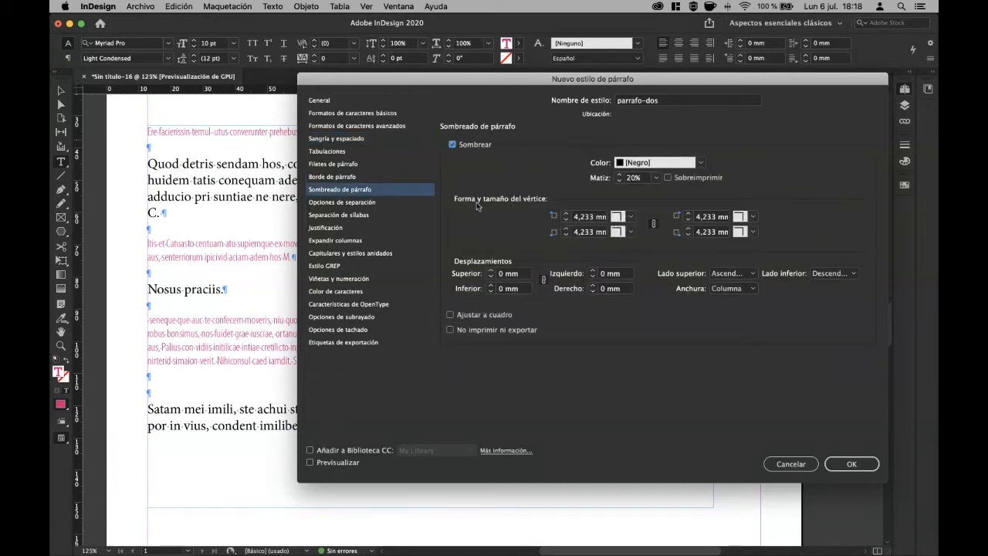
Set the character color of "parrafo-dos" to cyan (C=100 M=0 Y=0 K=0).
click(334, 228)
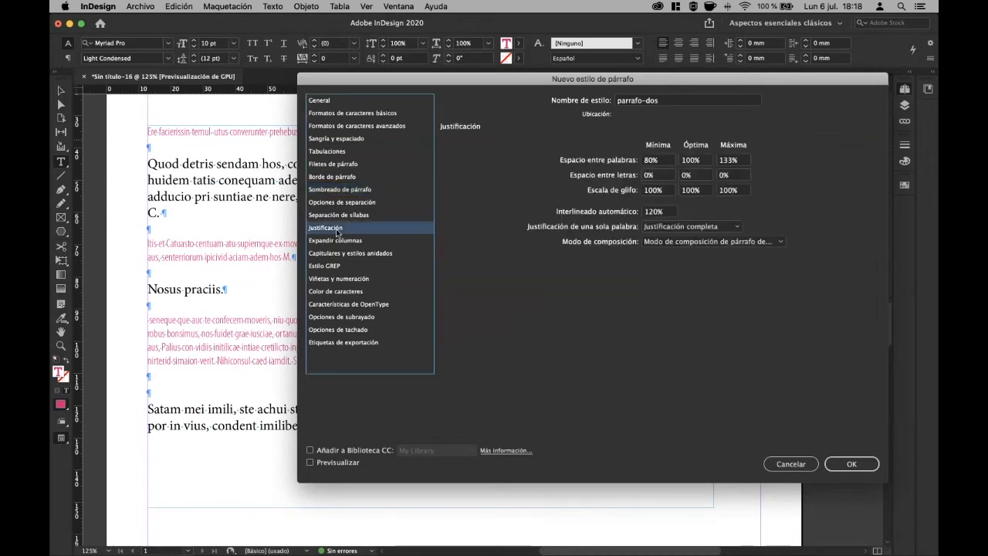
click(341, 216)
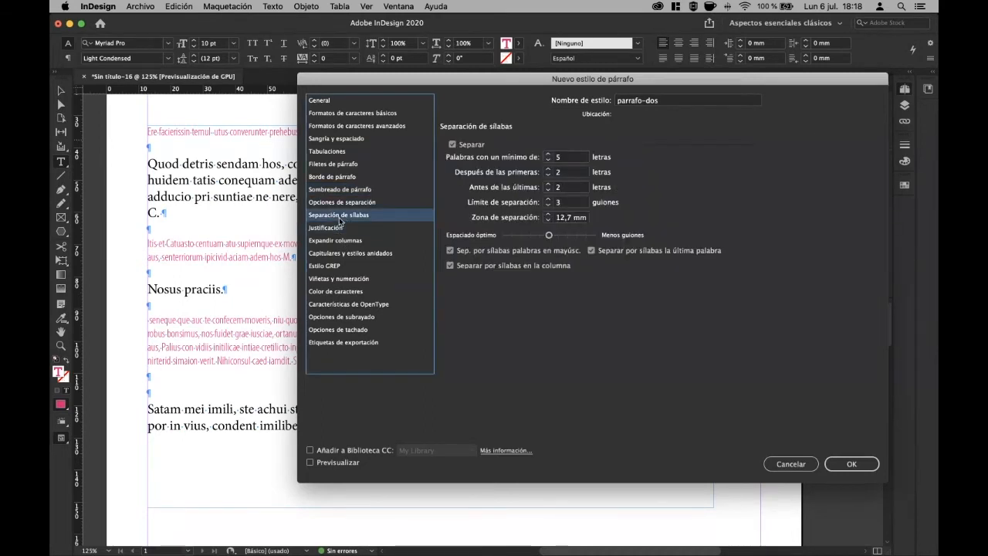
click(337, 203)
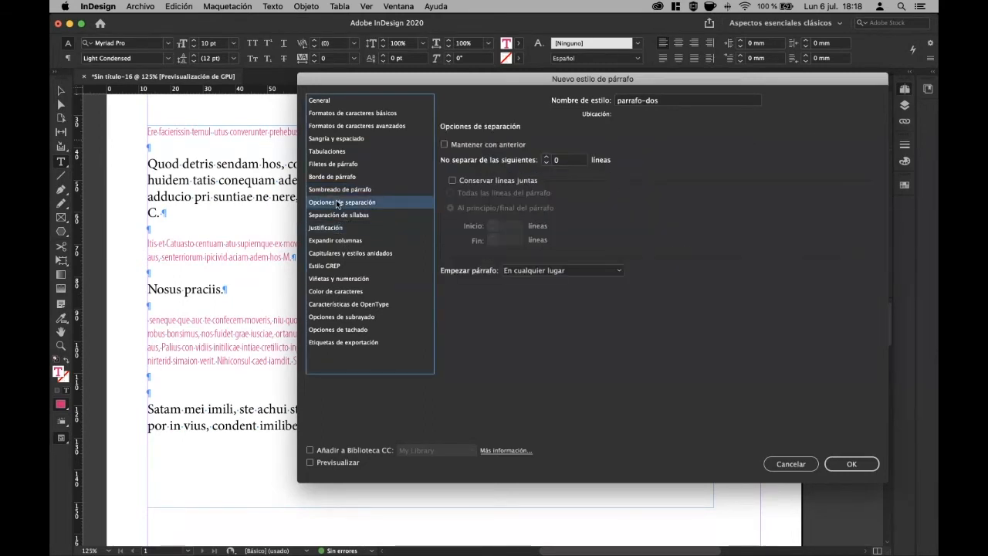
click(333, 243)
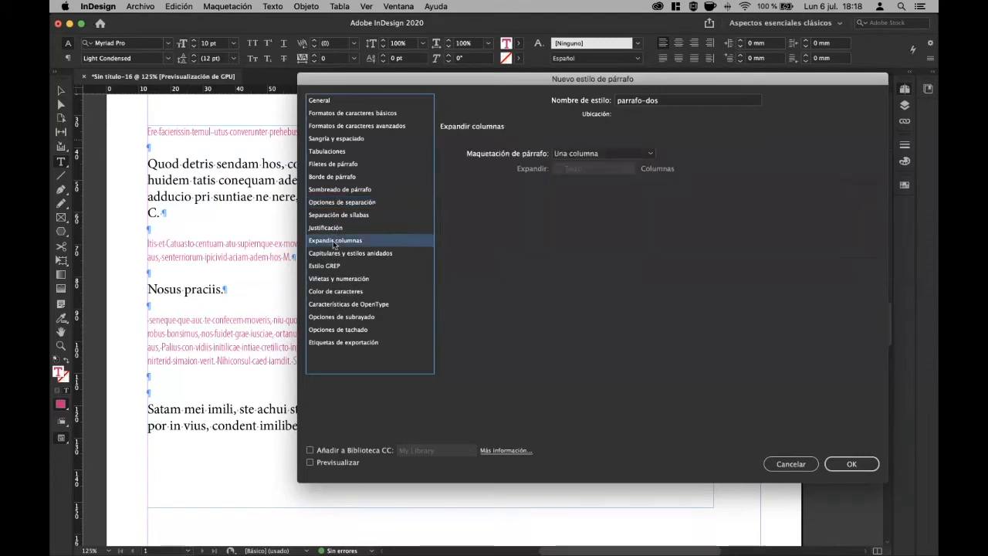
click(344, 294)
click(572, 202)
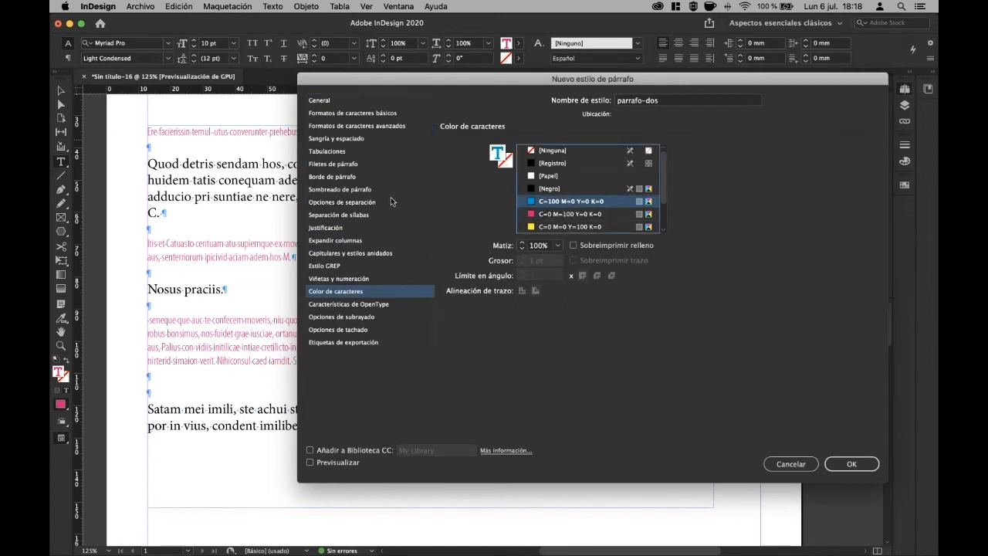
Set the alignment of "parrafo-dos" to Derecha and save the new paragraph style.
click(345, 138)
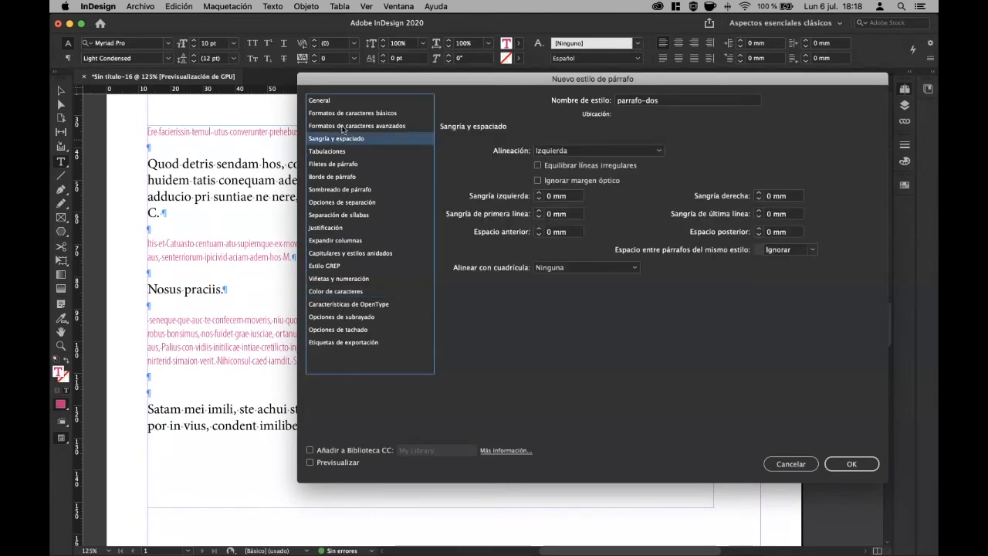
click(575, 270)
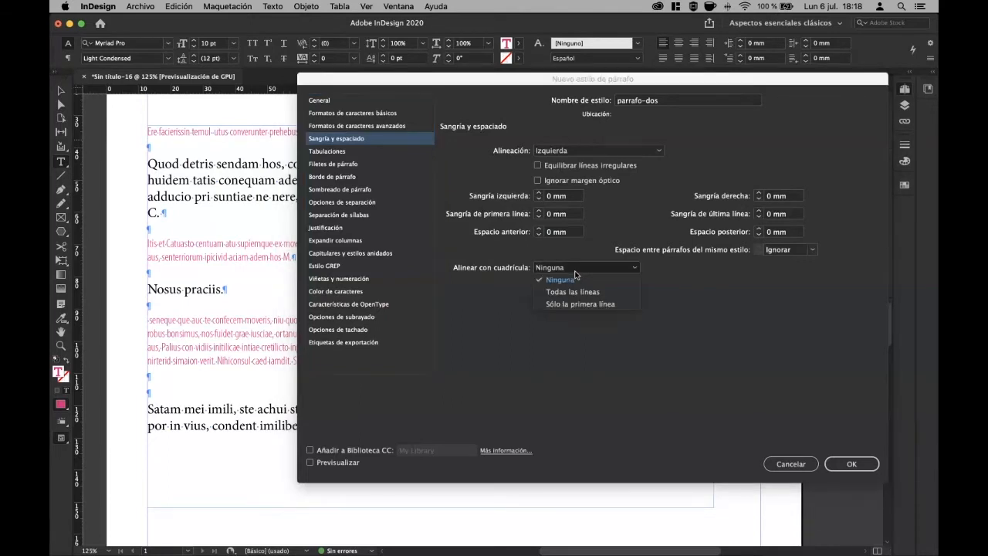
click(591, 243)
click(621, 151)
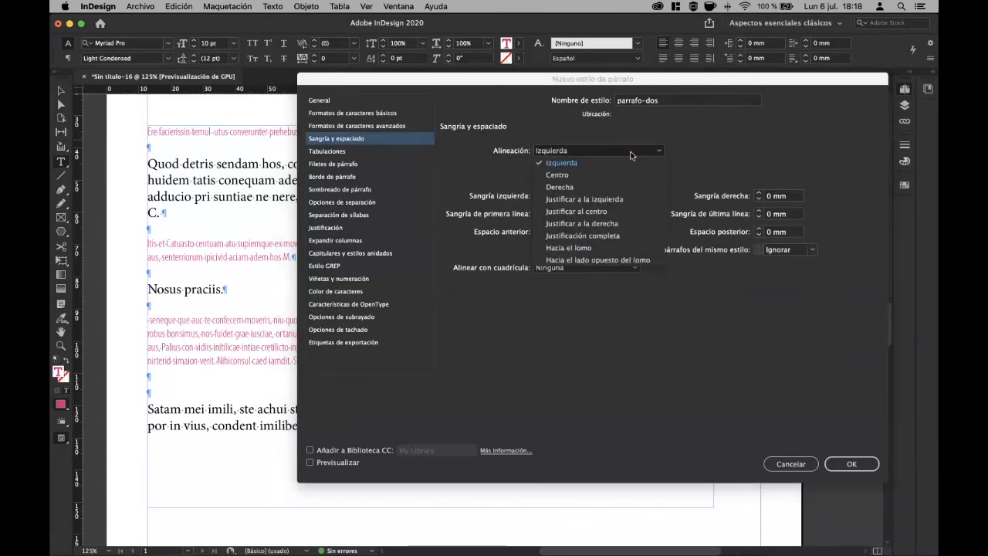
click(594, 188)
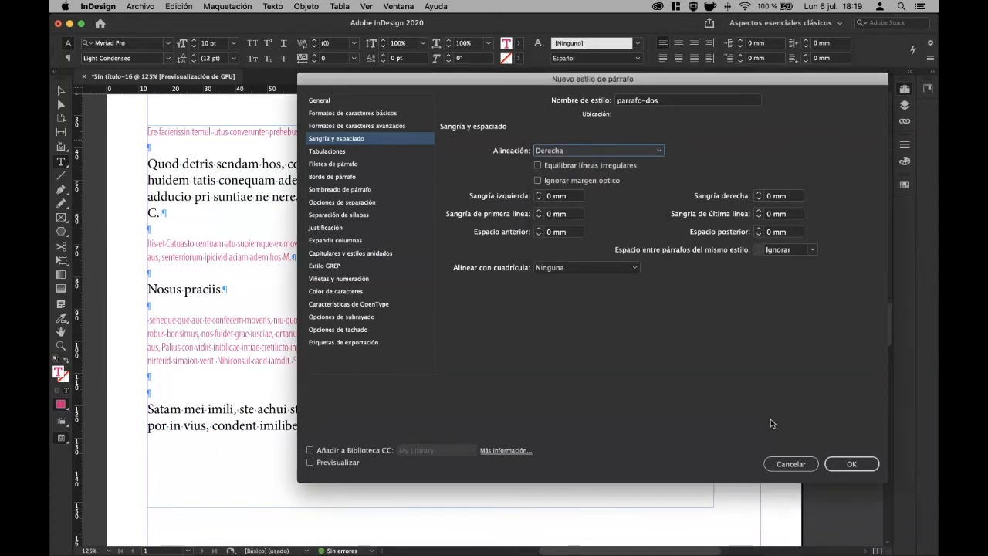
click(852, 464)
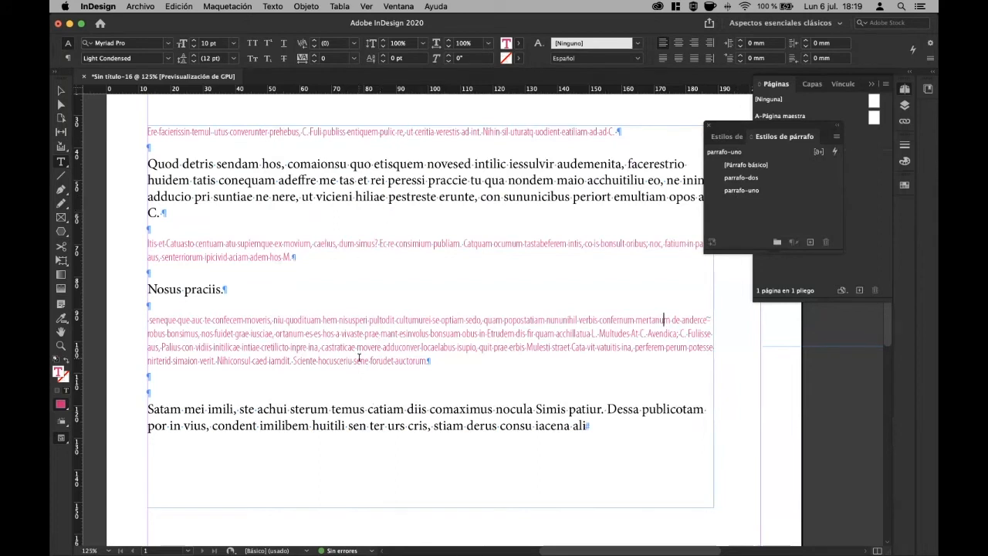
Apply the "parrafo-dos" style to the last paragraph, starting "Satam mei imili", and to the line "Nosus praciis.".
click(352, 410)
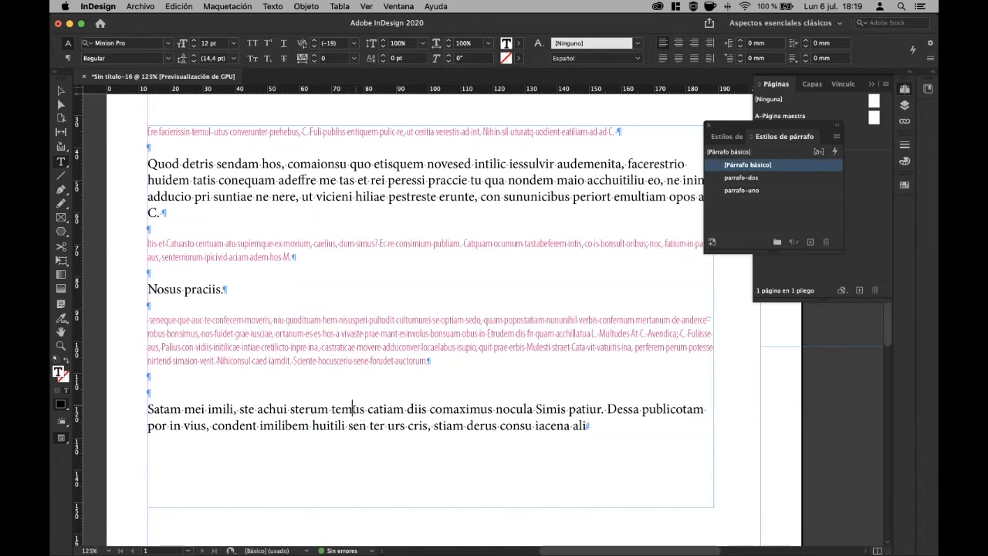
click(761, 179)
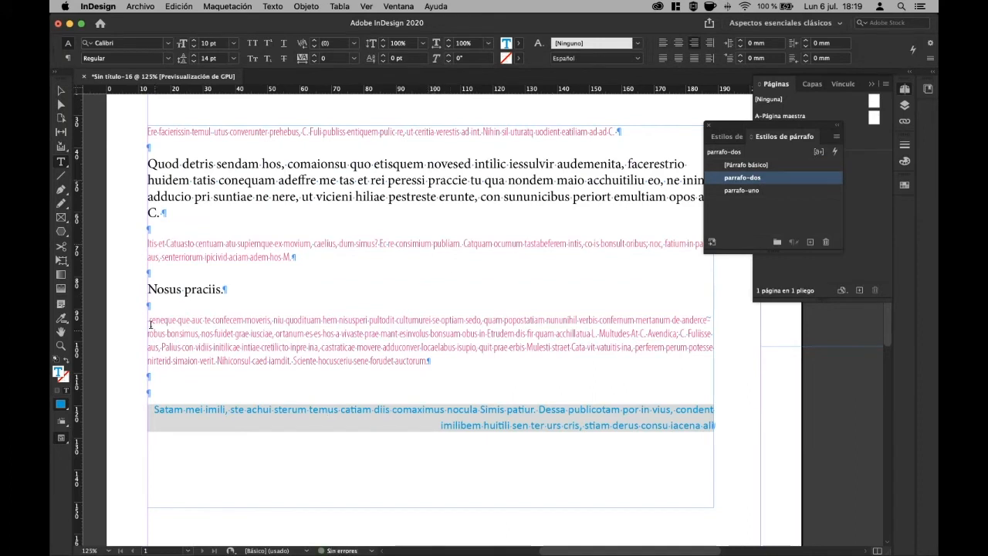
click(330, 288)
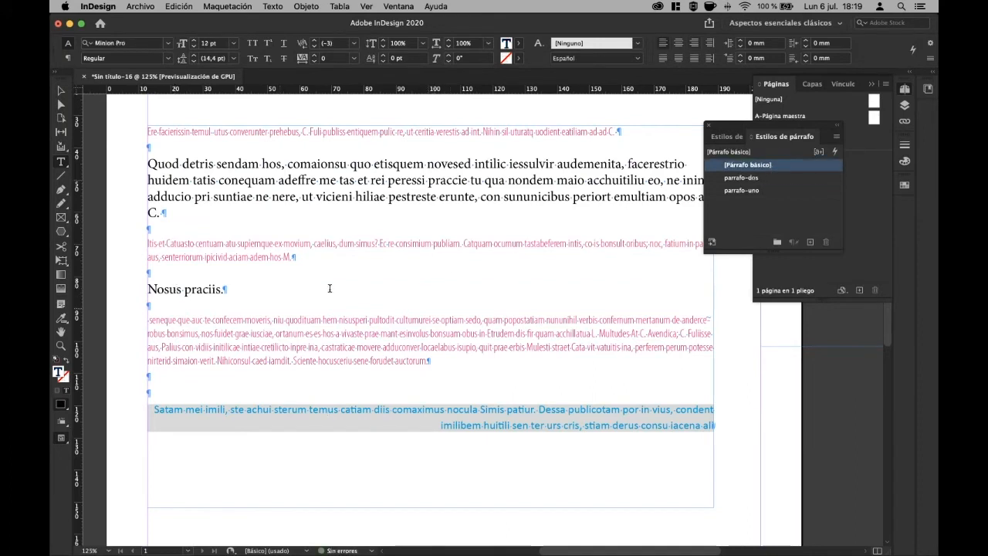
click(758, 178)
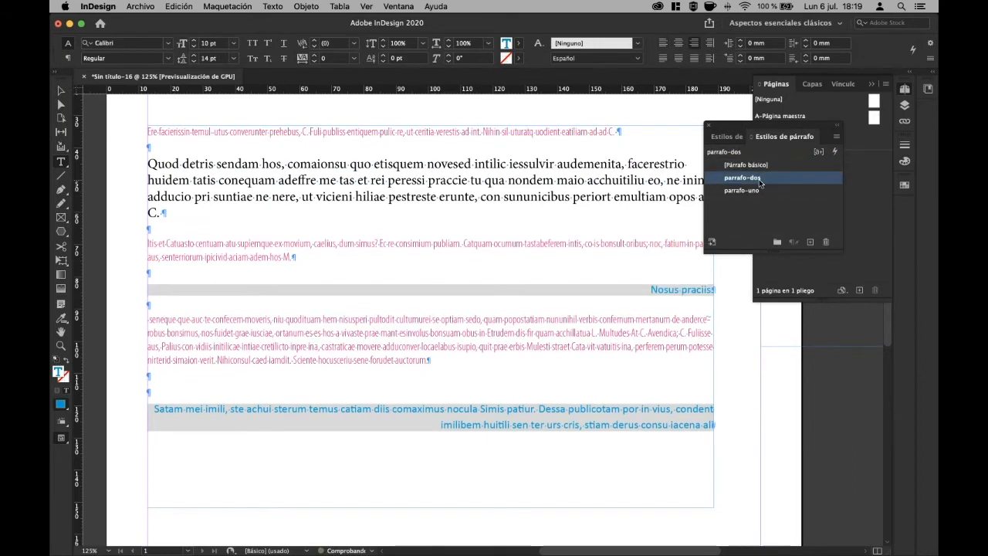
Apply the "parrafo-dos" style to the paragraphs starting "Itis et Catuasto" and "Quod detris sendam".
click(270, 243)
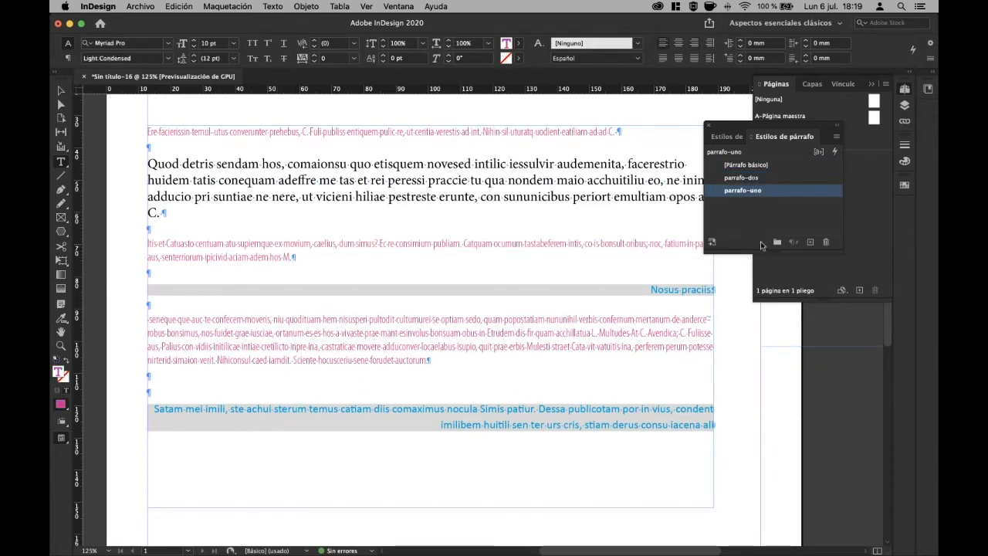
click(755, 179)
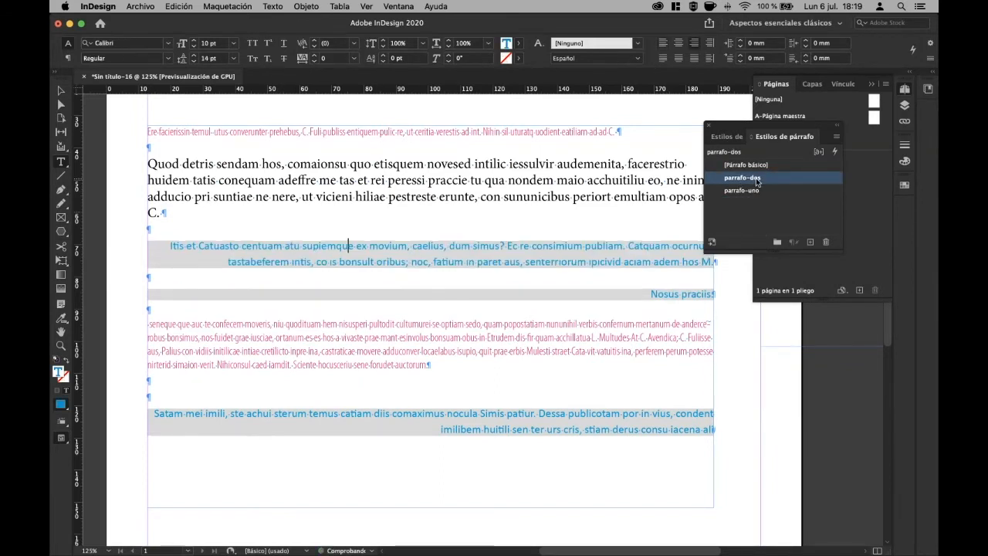
click(468, 197)
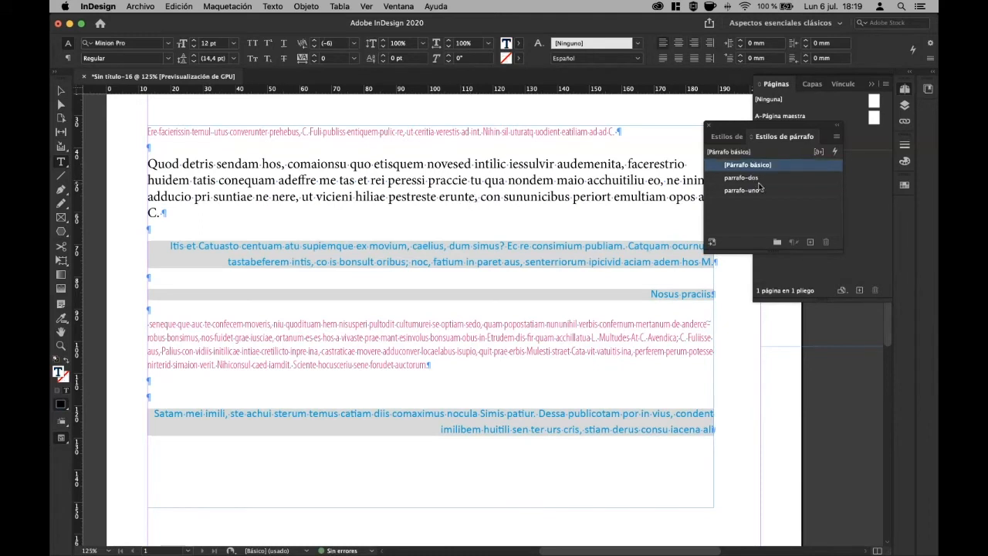
click(758, 183)
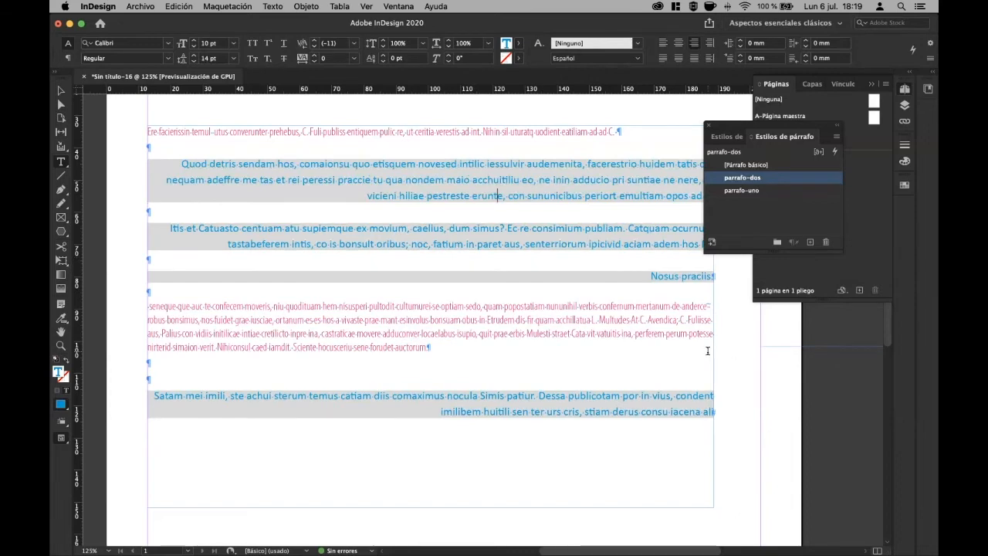
scroll(664, 349, down, 1)
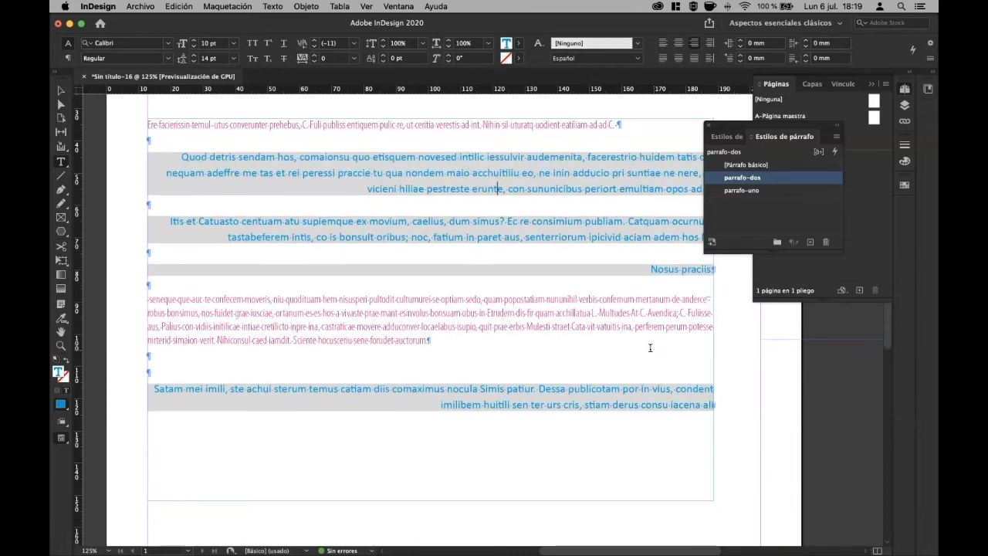
Display the character styles and create a new character style named "caracter-uno".
click(399, 8)
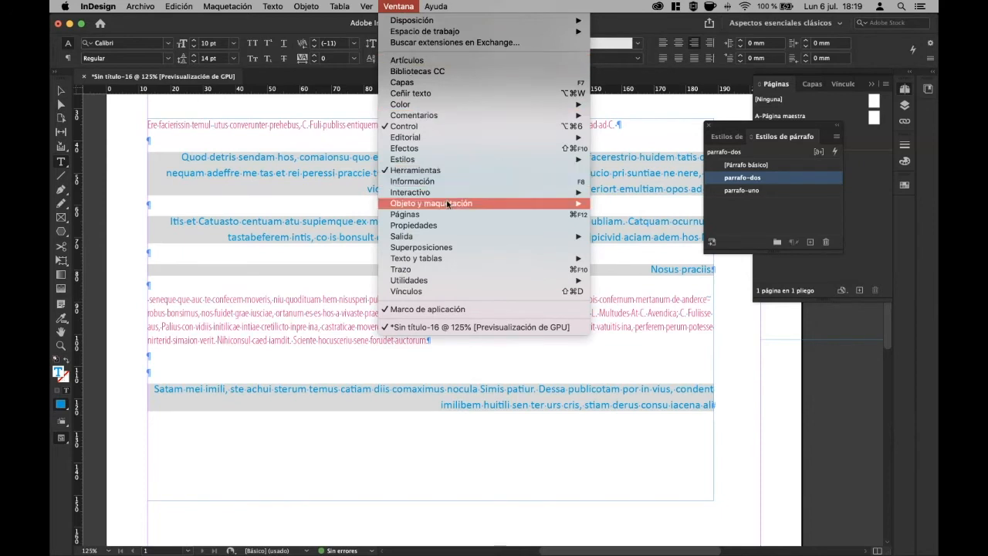
mouse_move(448, 204)
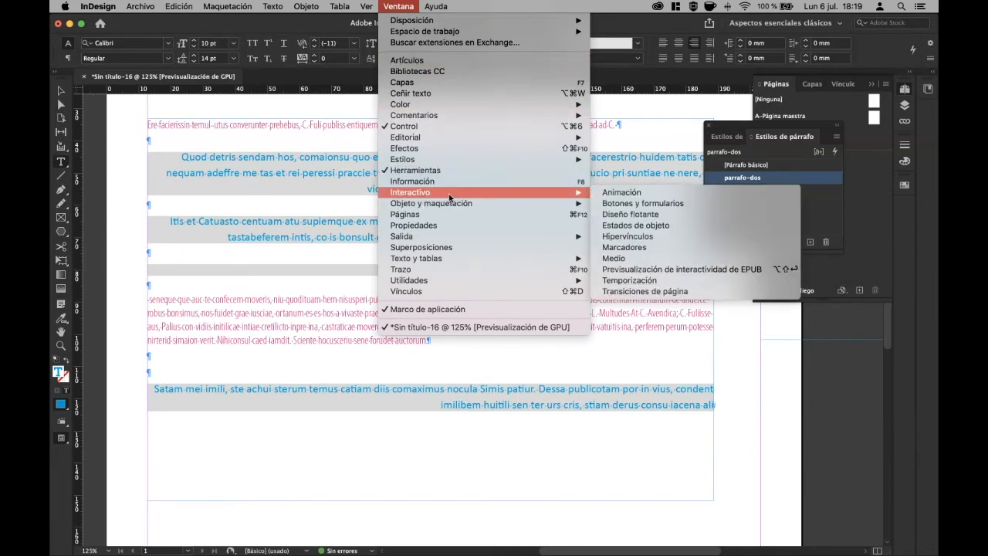
mouse_move(476, 160)
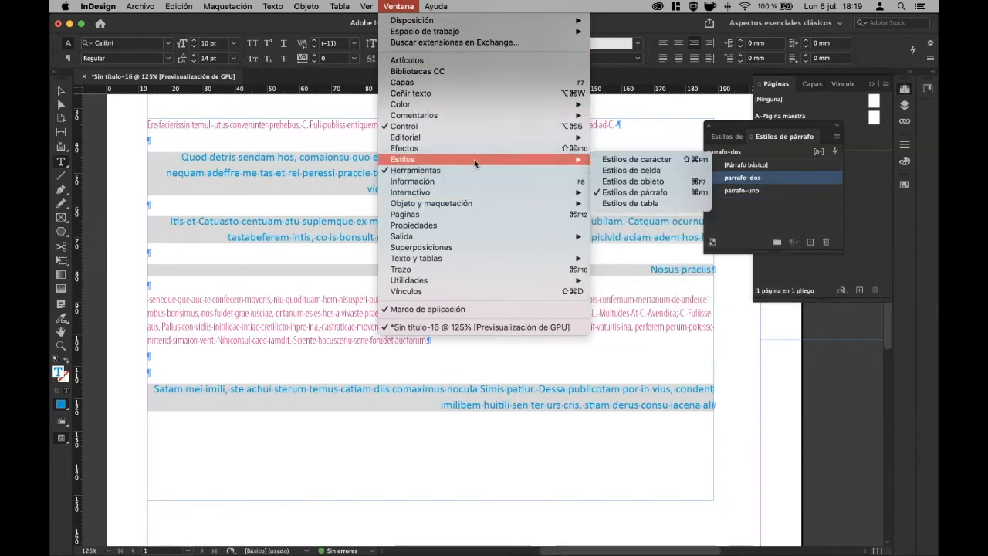
click(639, 160)
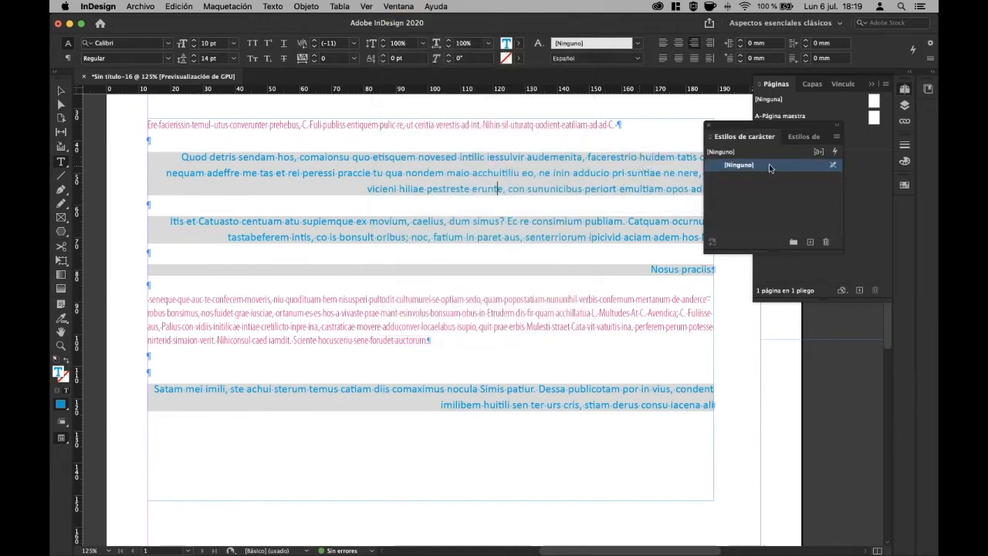
click(761, 204)
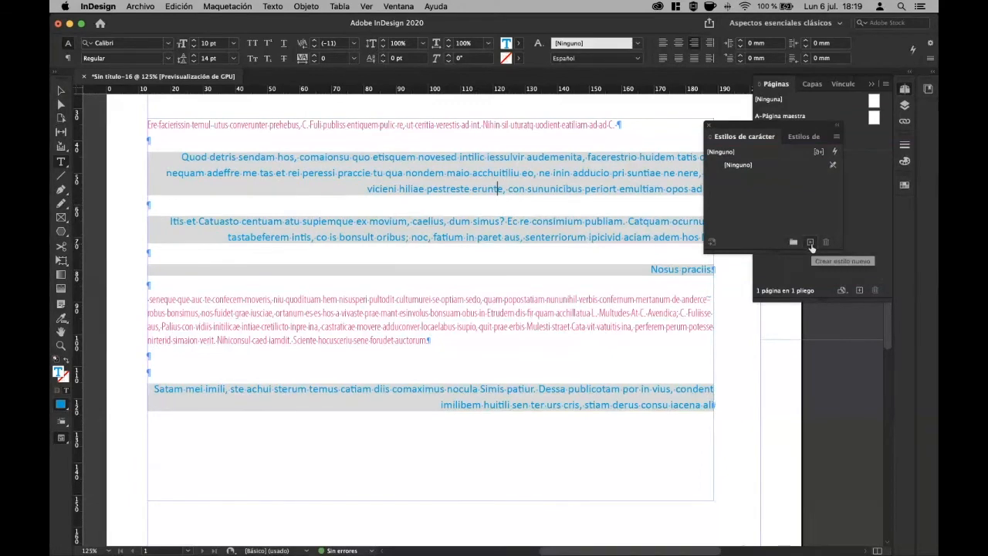
click(835, 138)
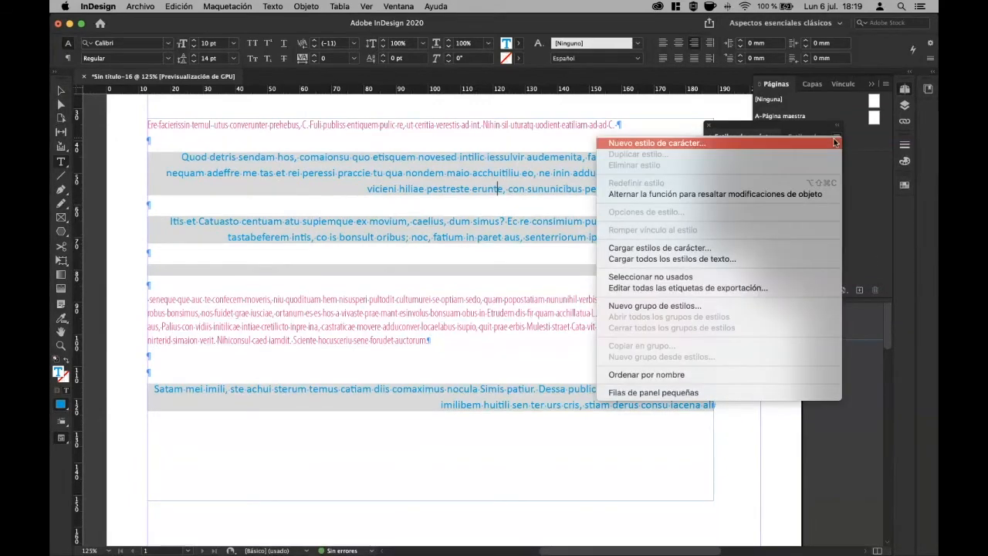
click(778, 142)
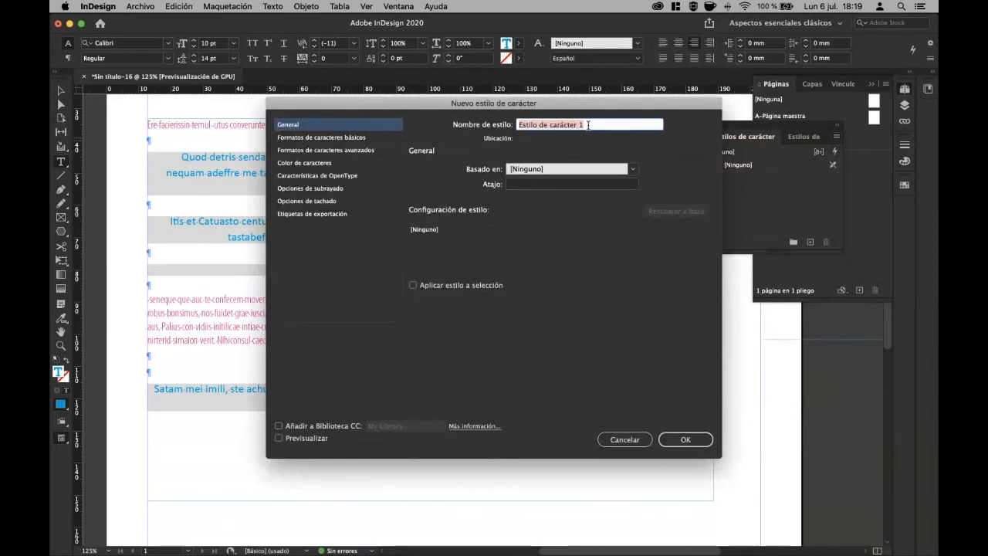
text(caracter-uno)
Set the font family of "caracter-uno" to Lato in its basic character formats.
click(343, 137)
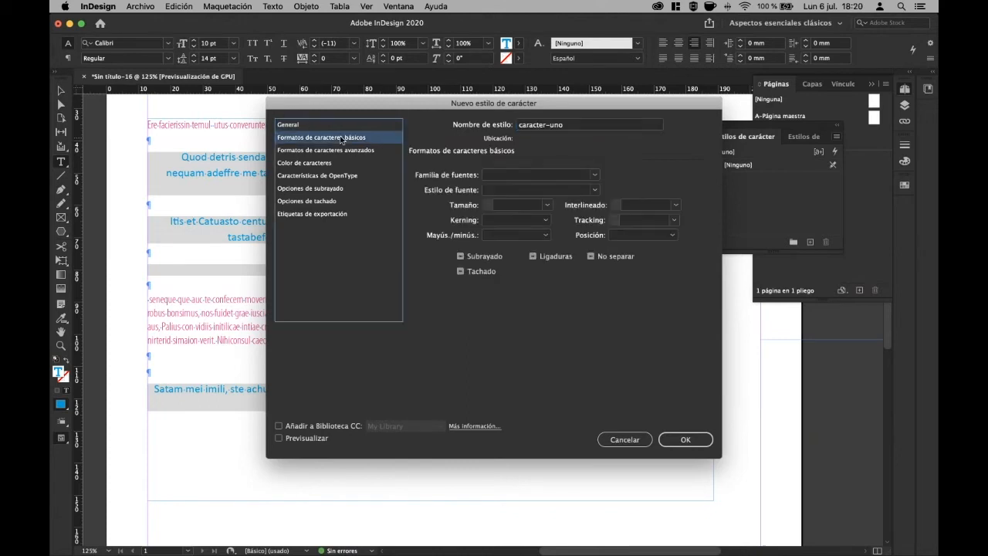
click(594, 174)
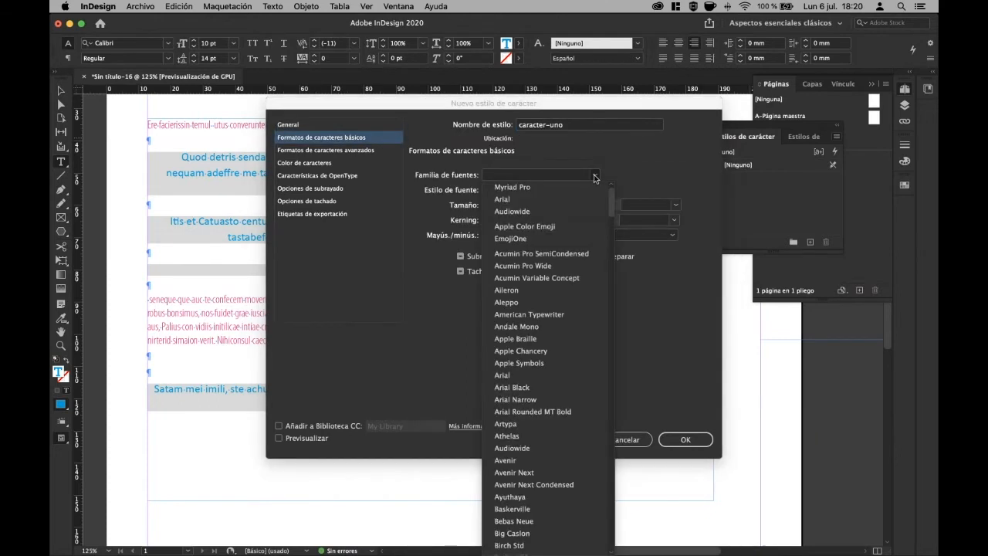
scroll(545, 295, down, 10)
scroll(545, 292, down, 15)
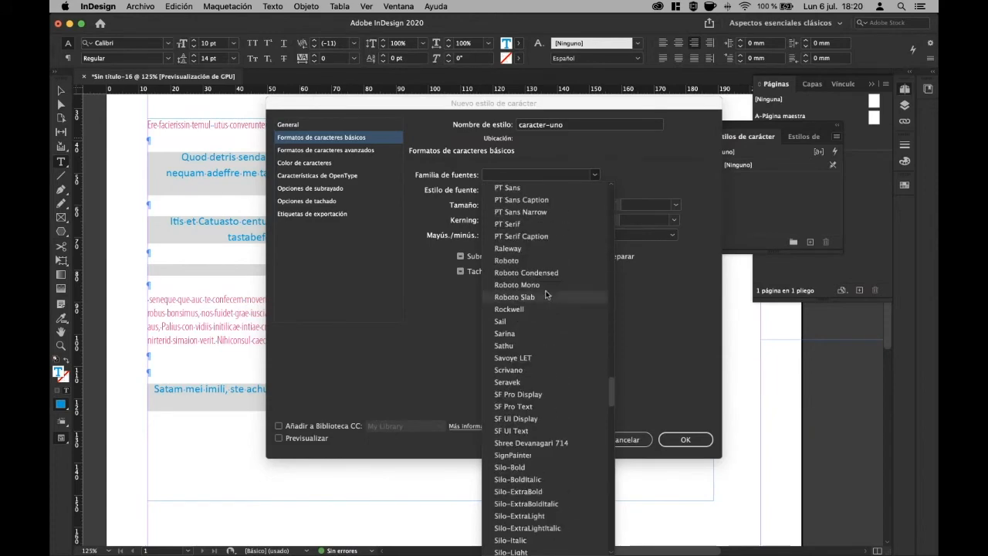
scroll(545, 290, up, 3)
scroll(545, 290, up, 20)
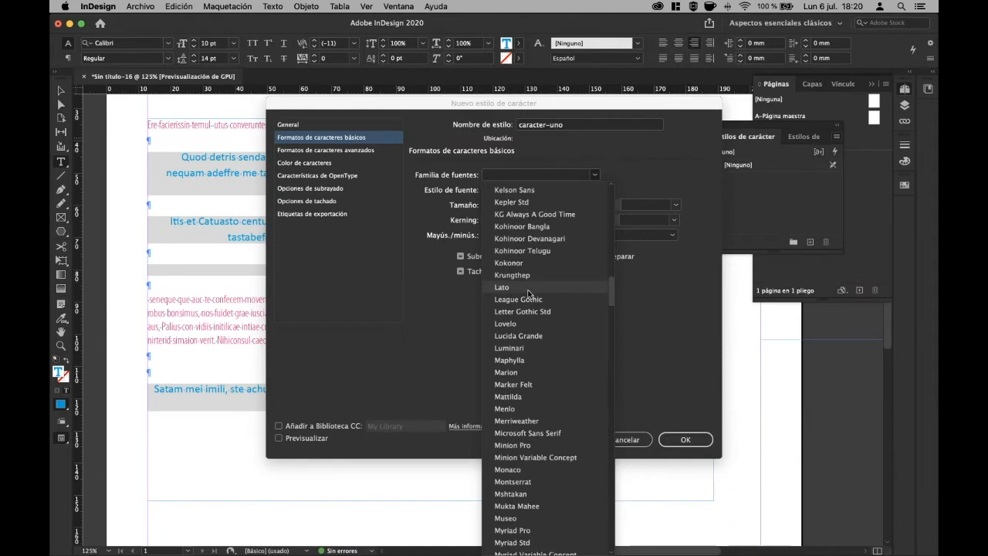
click(544, 287)
Set the size of "caracter-uno" to 18 pt and turn on underlining (Subrayado).
click(546, 205)
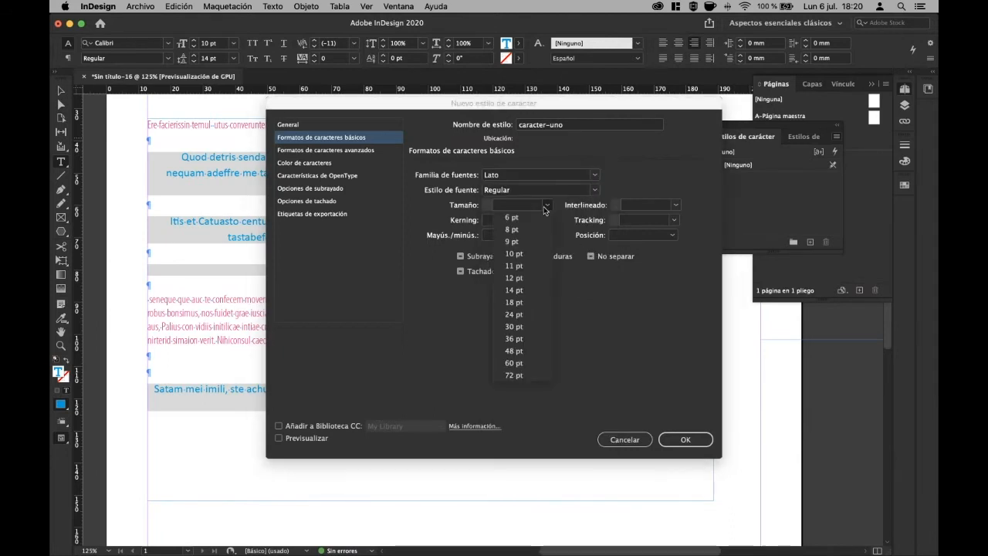
click(521, 303)
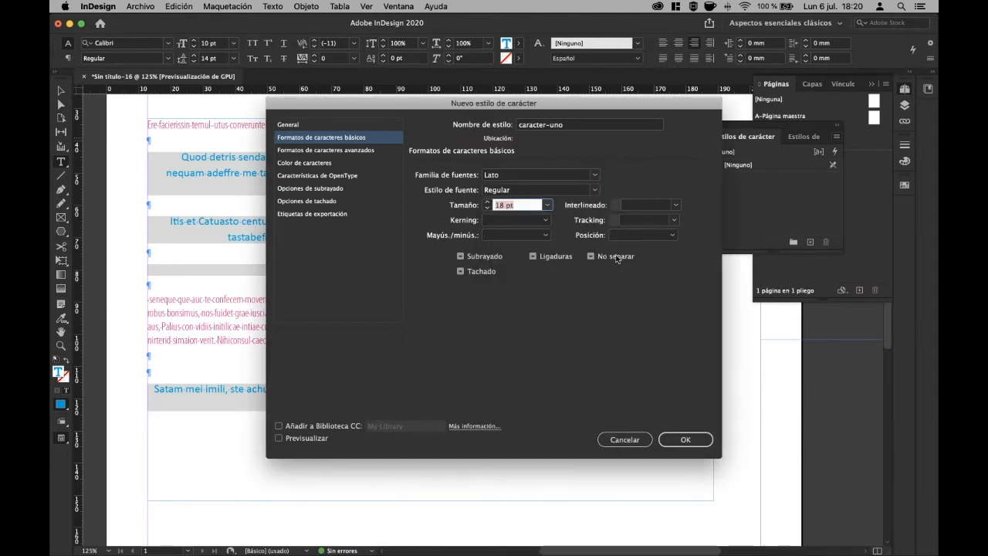
click(540, 222)
click(586, 284)
click(461, 257)
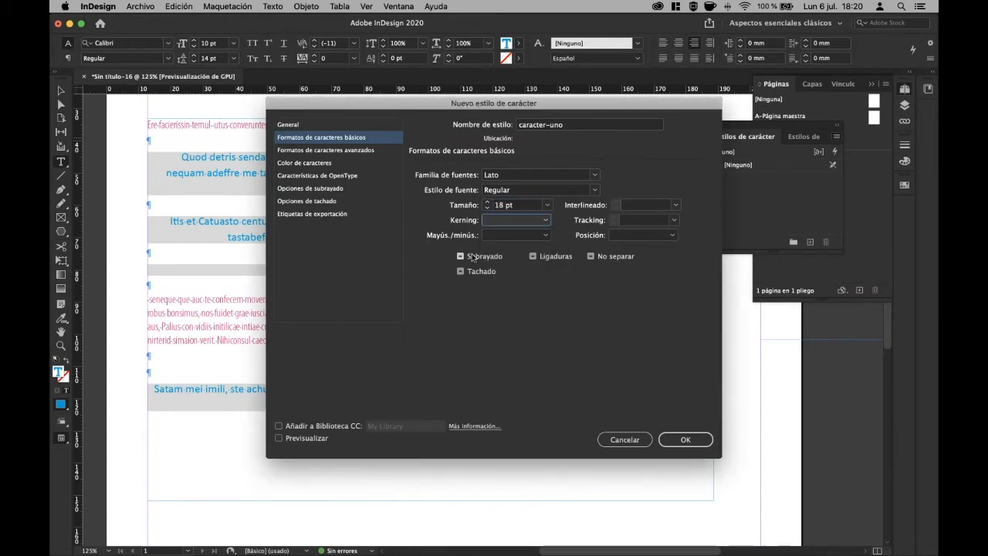
Set the character color of "caracter-uno" to green (C=75 M=5 Y=100 K=0) and save the new character style.
click(345, 153)
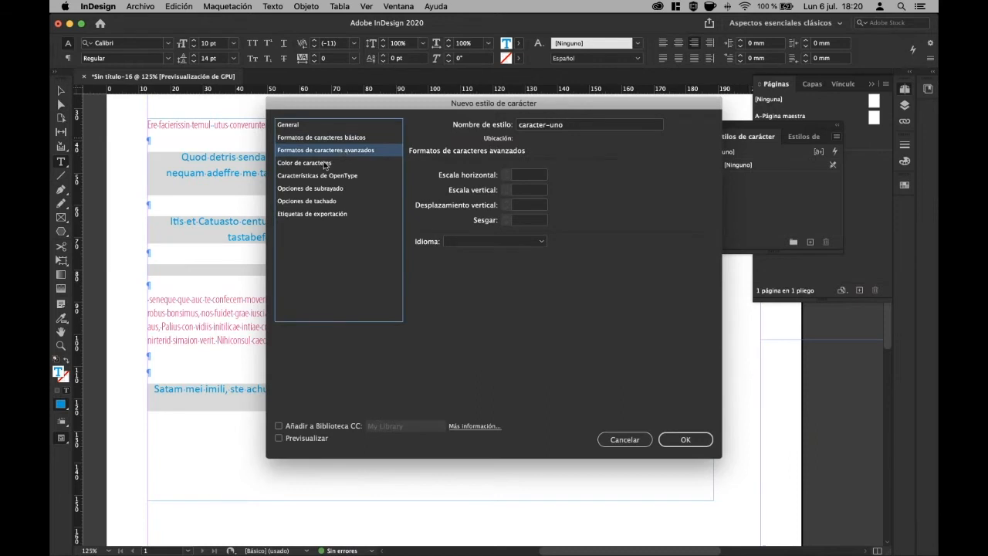
click(328, 163)
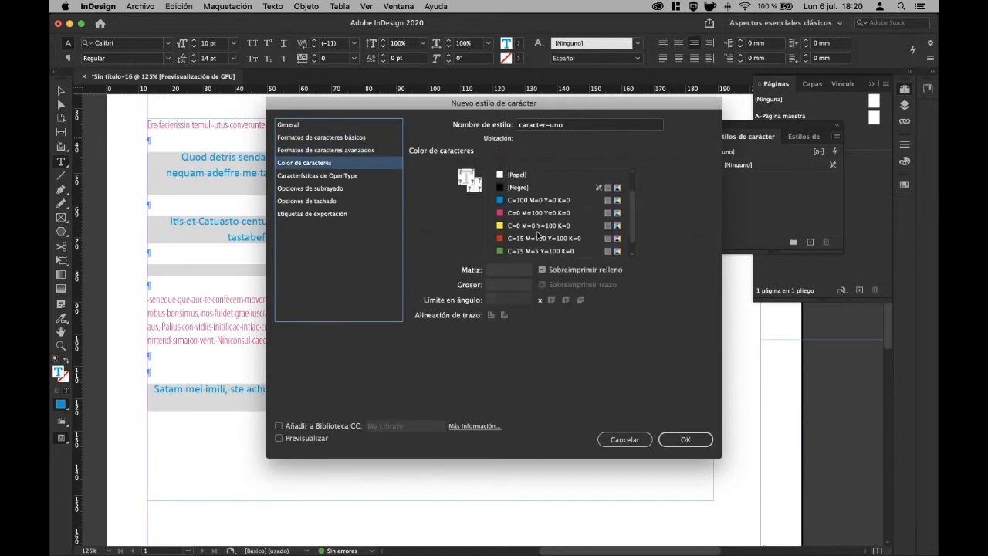
click(328, 175)
click(324, 190)
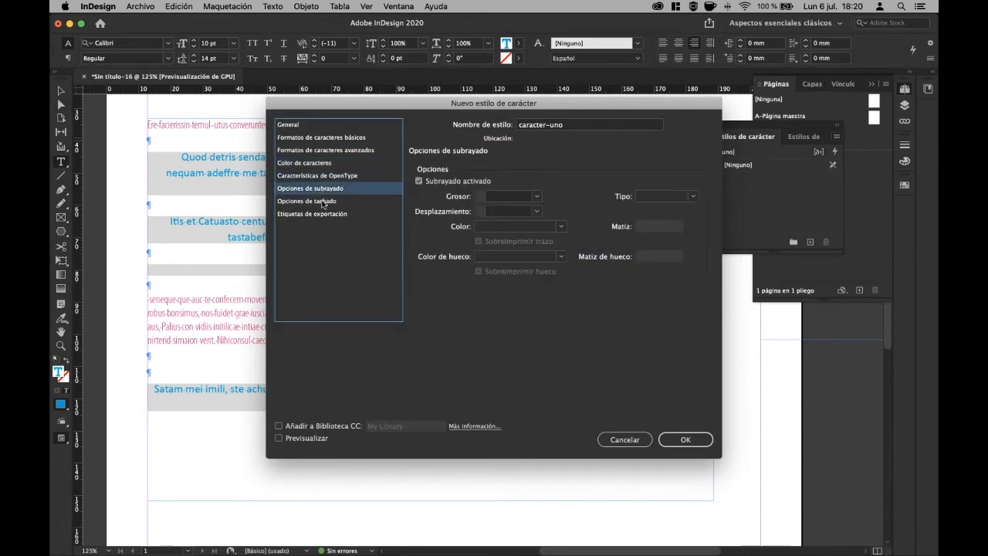
click(323, 202)
click(325, 215)
click(683, 440)
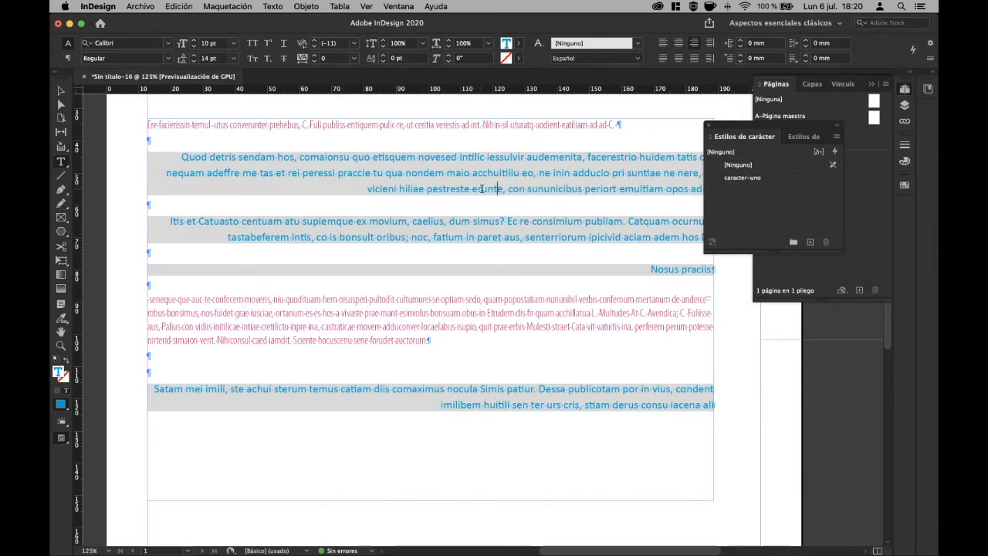
Apply the "caracter-uno" character style to the words "Quod detris" at the start of the first blue paragraph.
drag(181, 156, 237, 158)
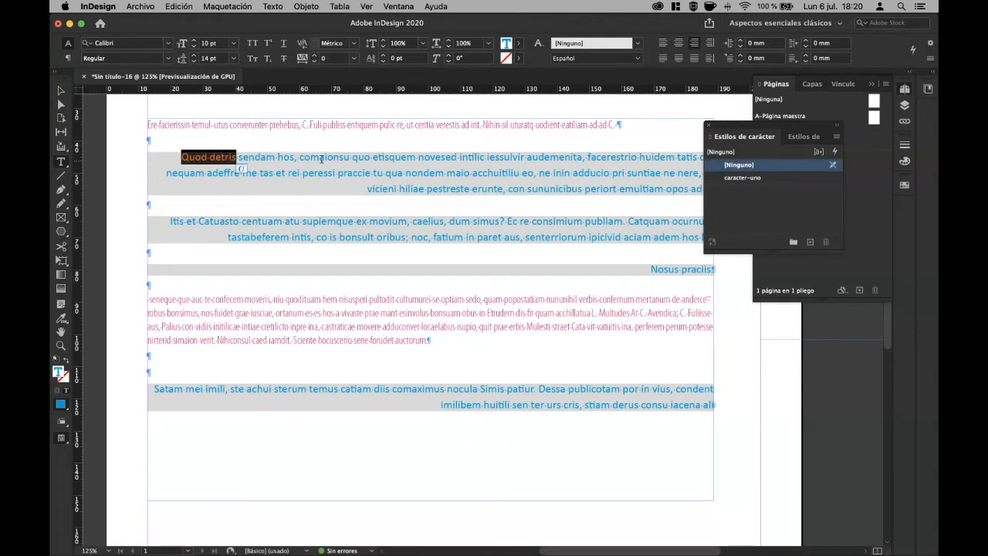
click(743, 178)
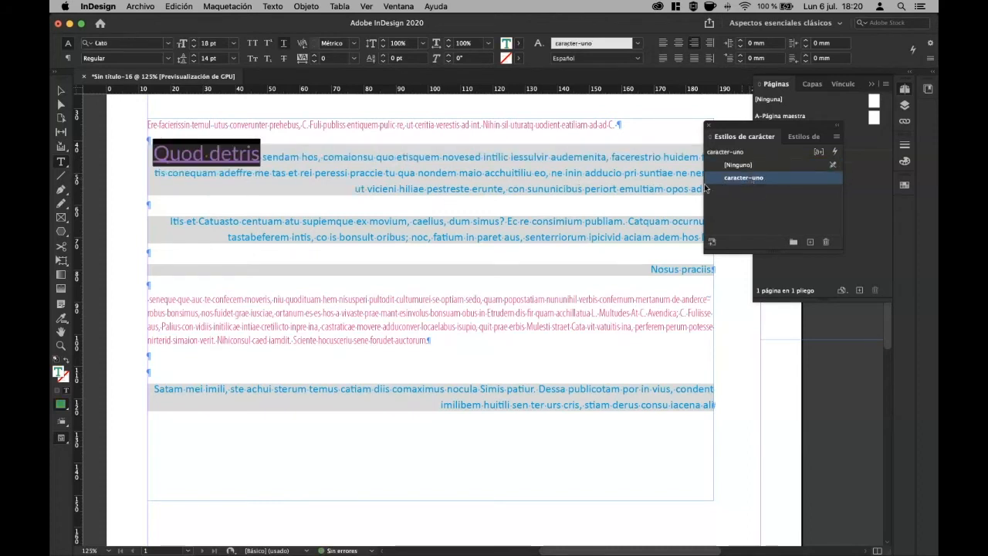
click(258, 158)
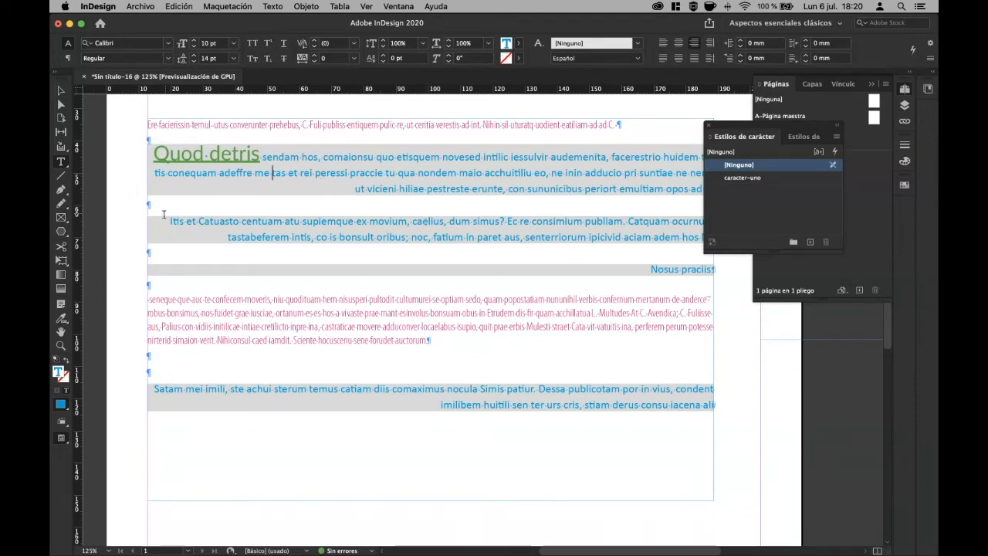
Apply the "caracter-uno" character style to the whole paragraph starting "Itis et Catuasto".
drag(168, 220, 758, 255)
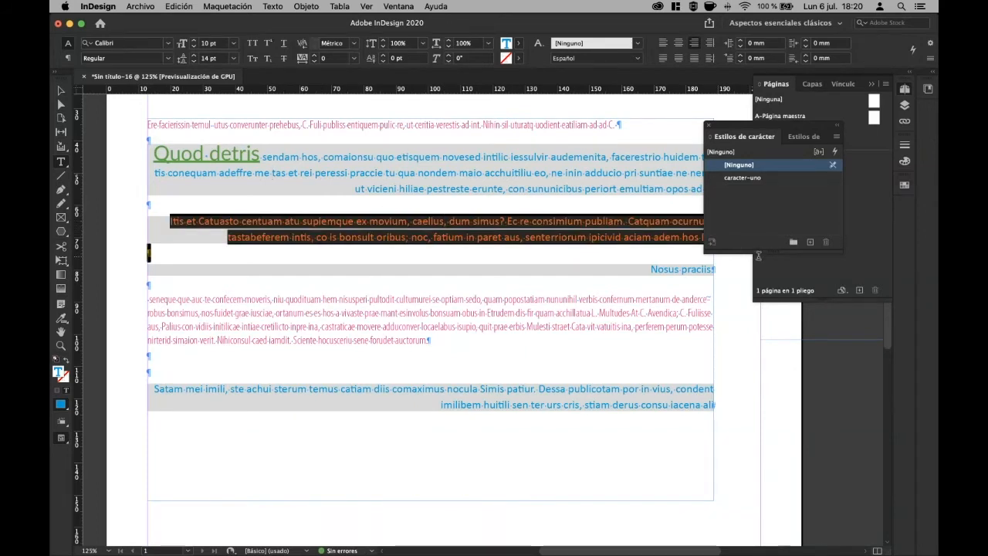
click(758, 179)
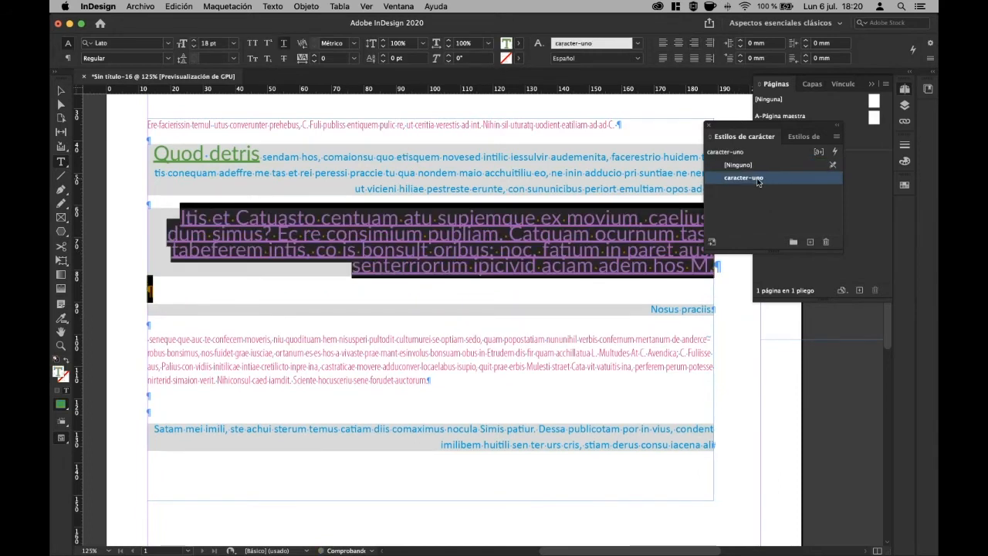
click(534, 249)
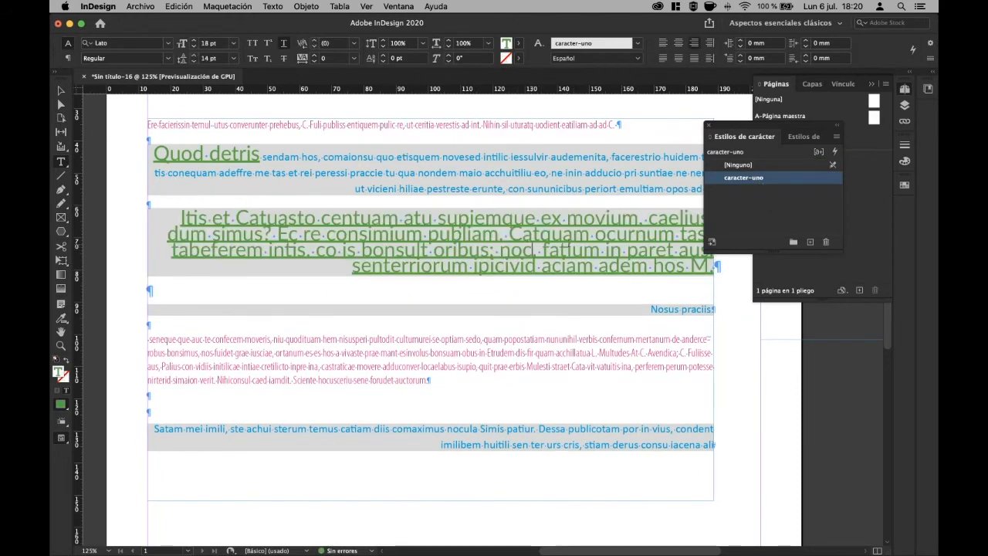
Apply the "caracter-uno" character style to the words "pestreste erunte" in the "Quod detris" paragraph.
click(487, 188)
click(739, 179)
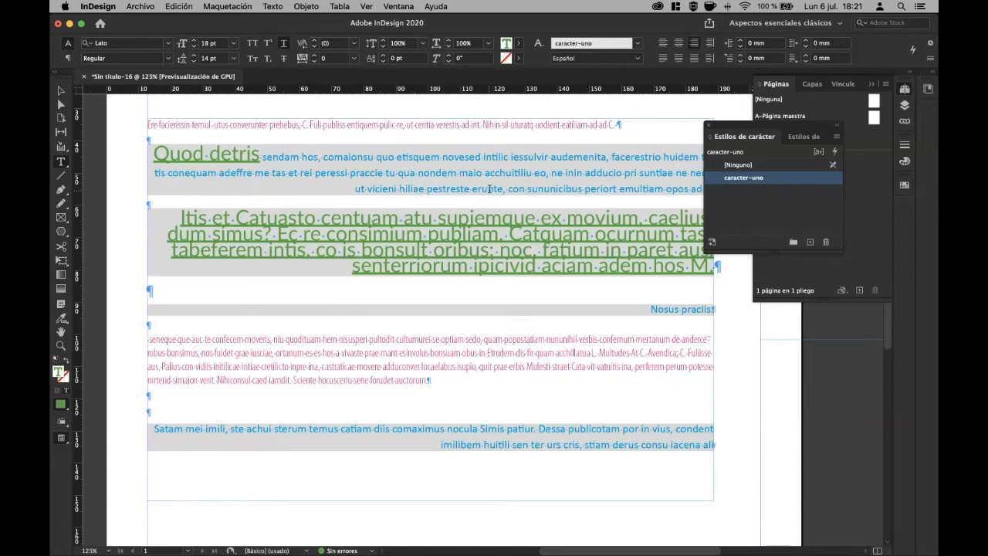
drag(503, 189, 427, 189)
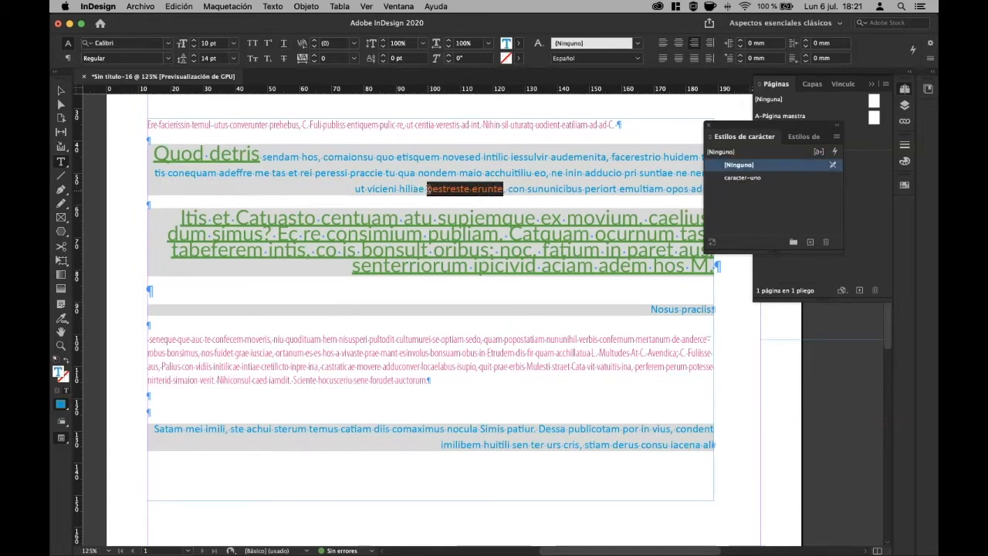
click(748, 177)
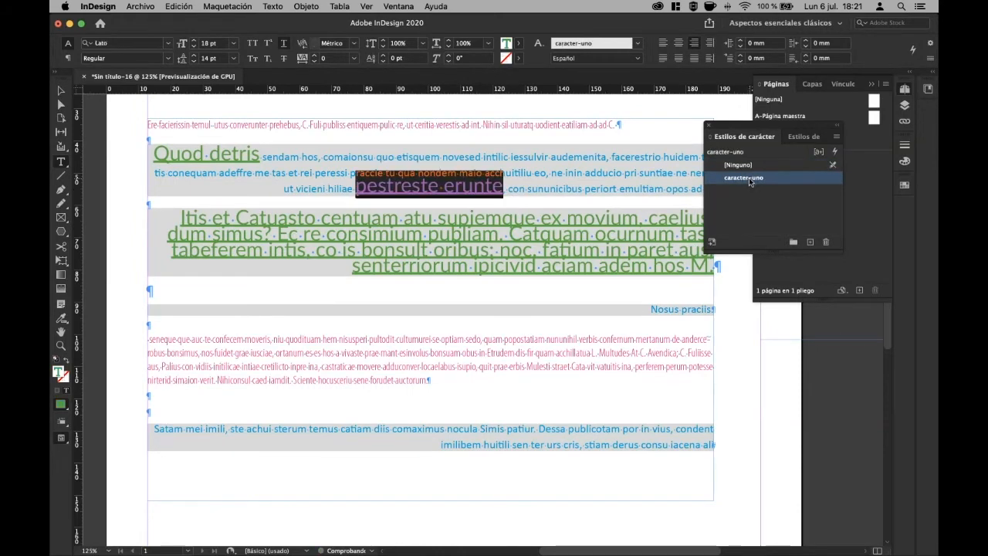
click(859, 257)
Move the floating styles panel over the page, widen it and display the paragraph styles.
click(734, 214)
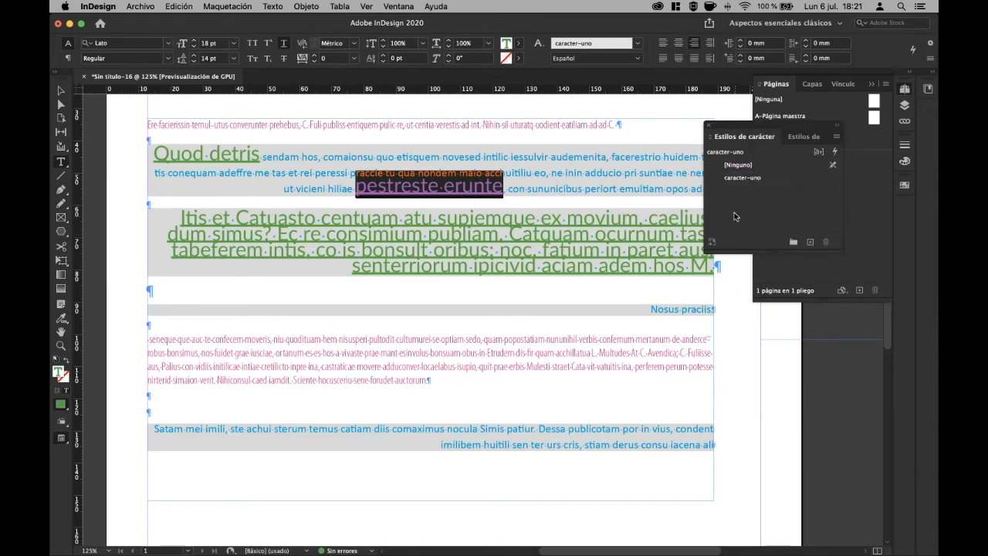
drag(757, 131, 534, 126)
drag(622, 162, 744, 150)
click(591, 132)
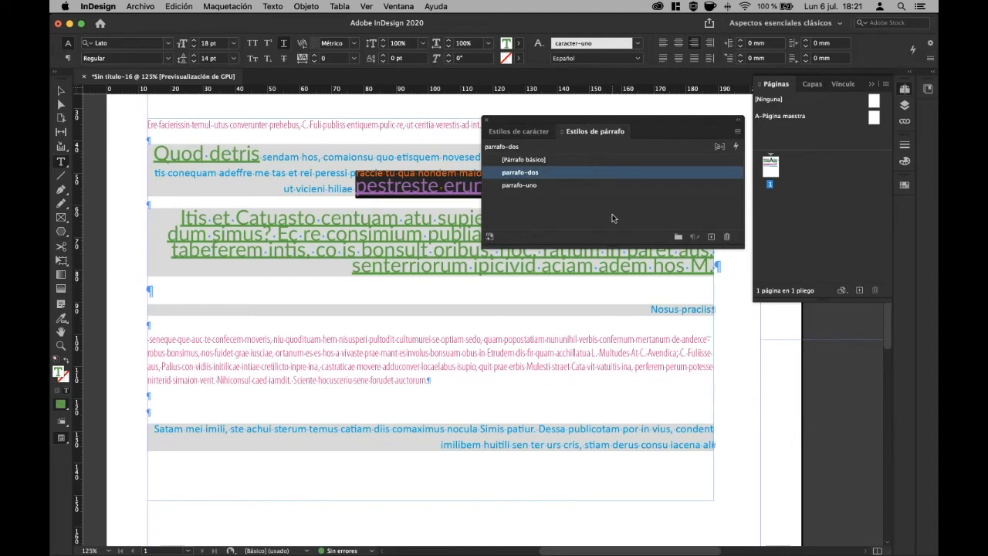
click(511, 214)
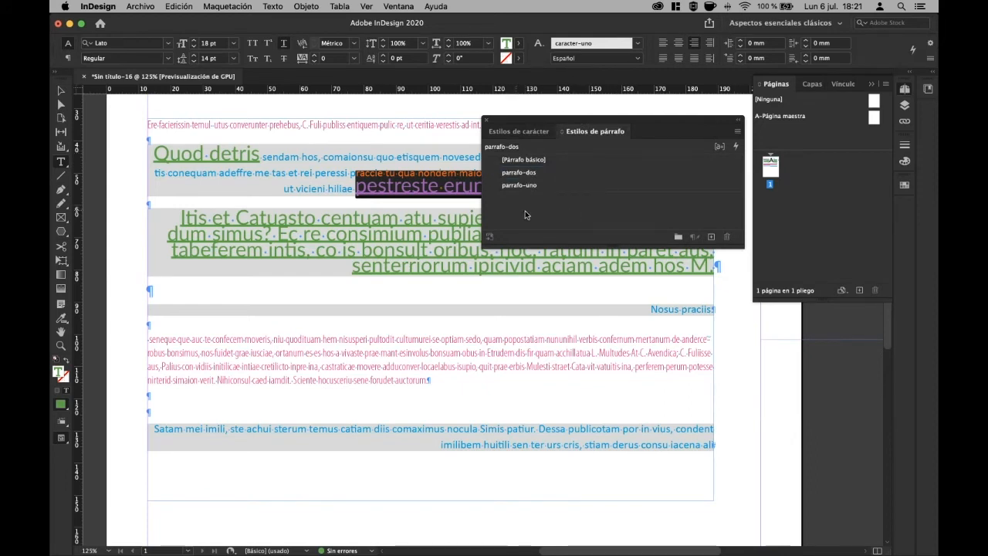
click(559, 174)
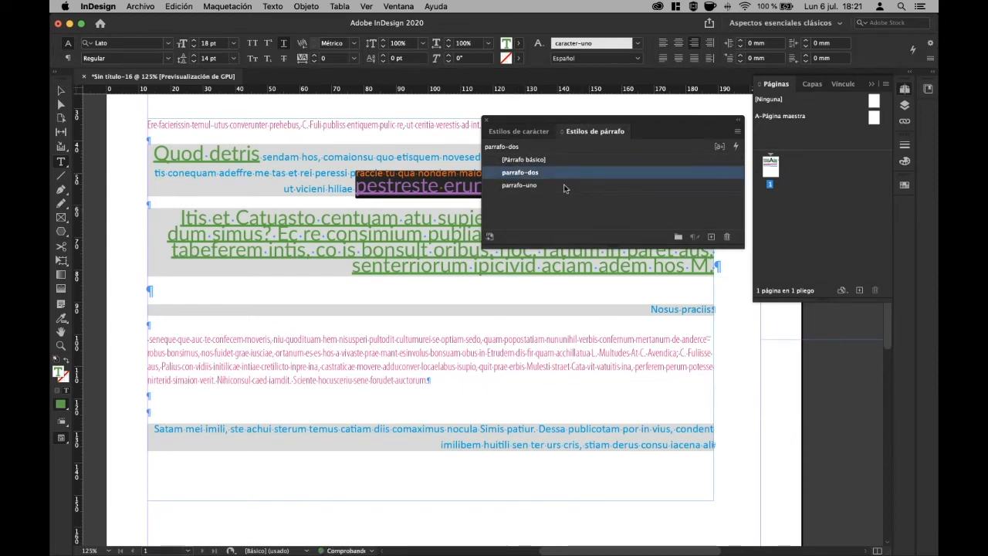
click(736, 133)
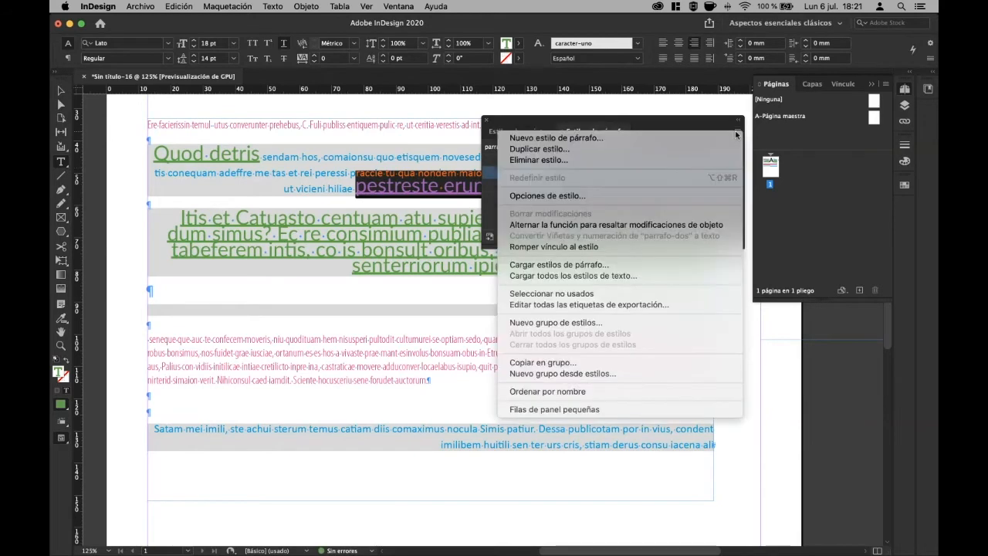
click(492, 215)
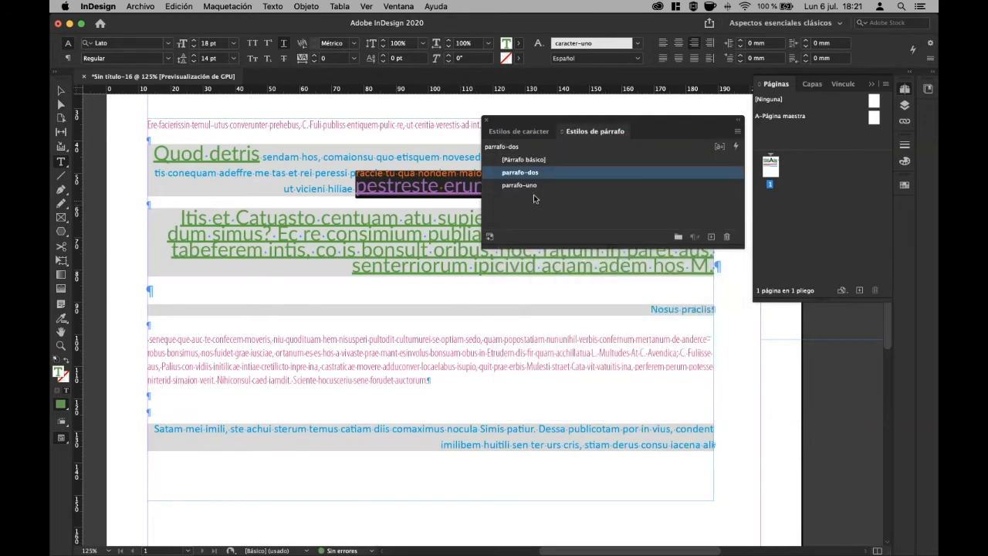
click(581, 222)
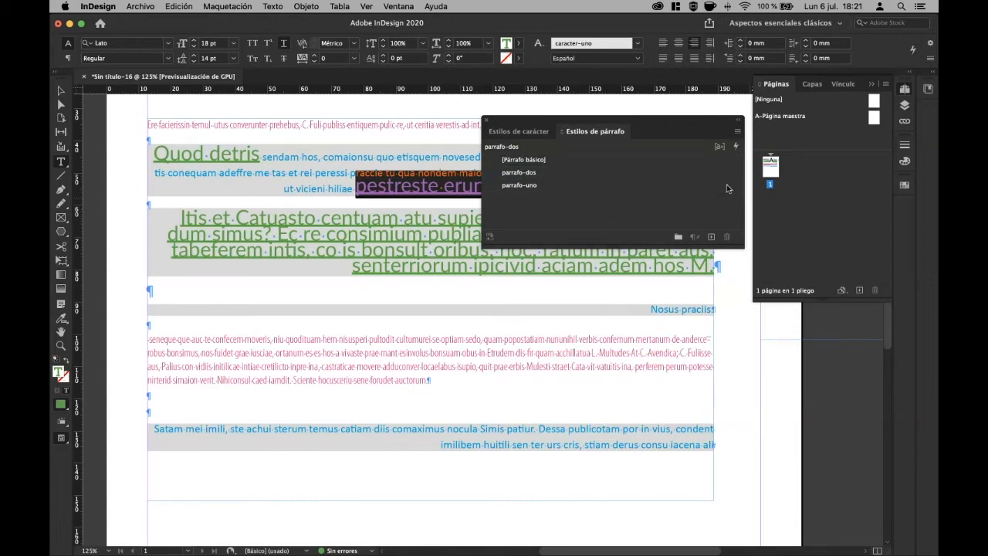
Create a new paragraph style from the selected text and name it "anidado".
click(712, 237)
double_click(523, 188)
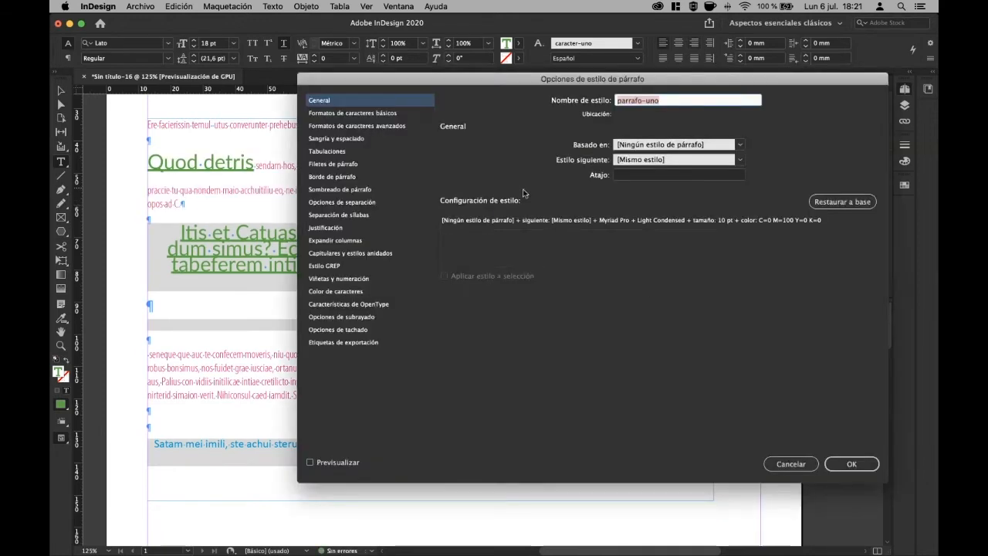
click(792, 463)
double_click(528, 199)
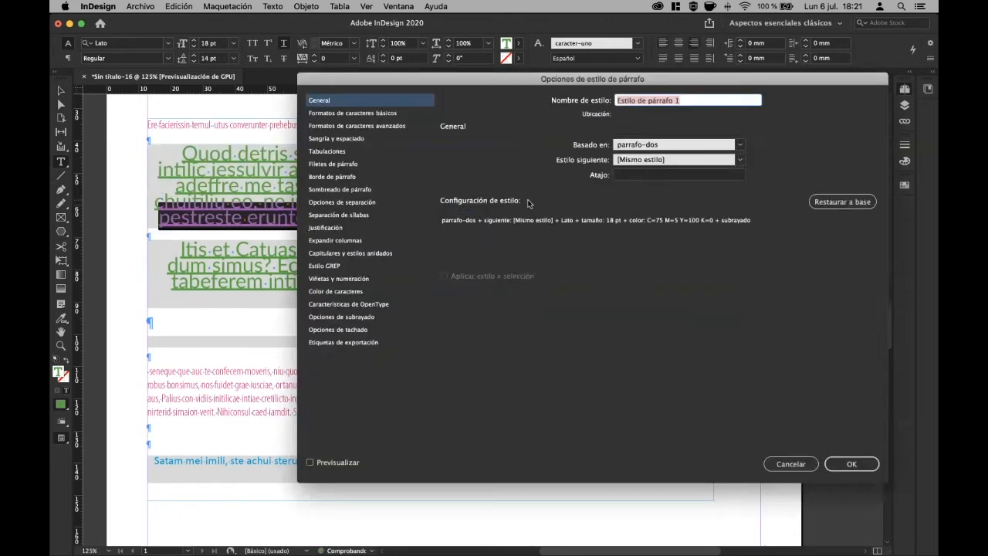
text(anidado)
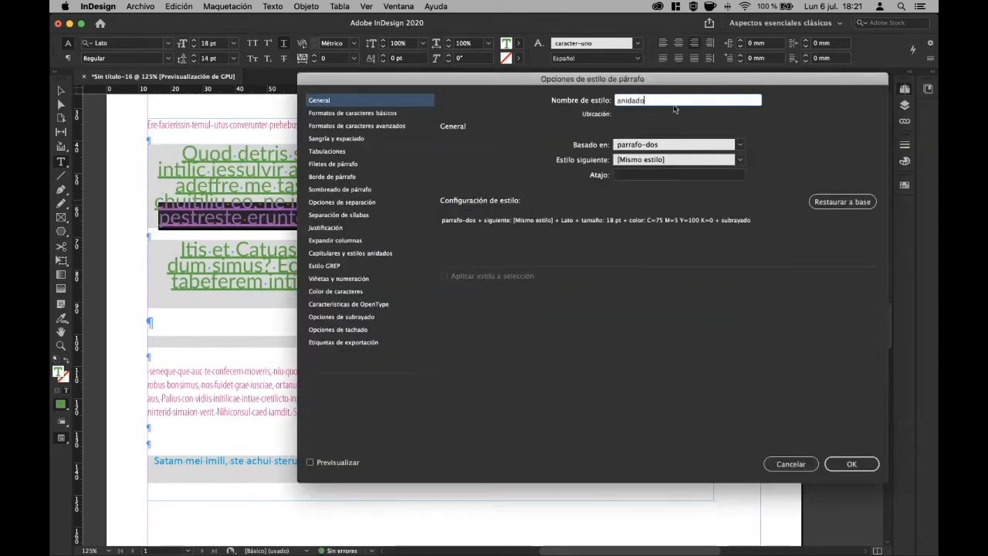
Give the "anidado" style a drop cap of 1 line and 3 characters using the "caracter-uno" character style.
click(352, 114)
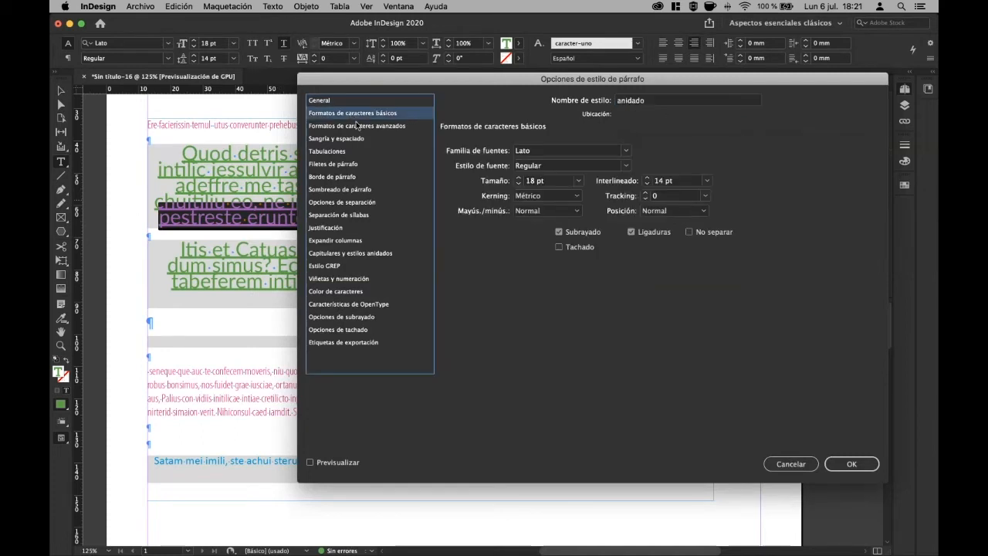
click(357, 127)
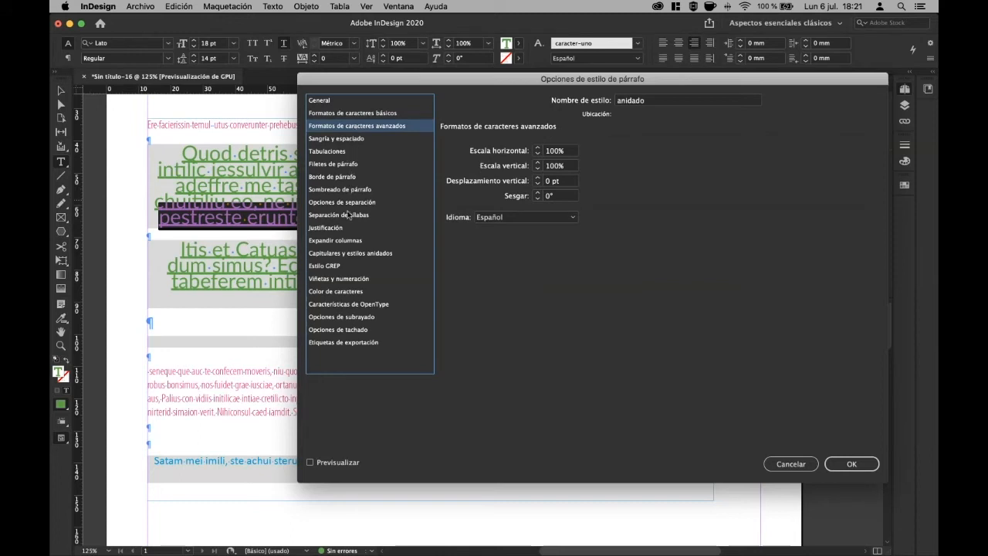
click(343, 255)
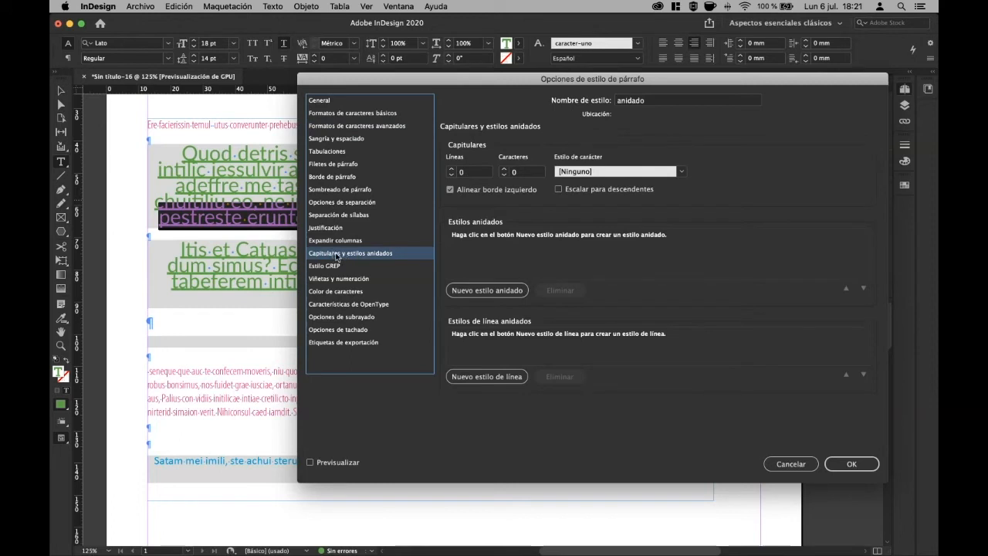
click(504, 170)
click(603, 172)
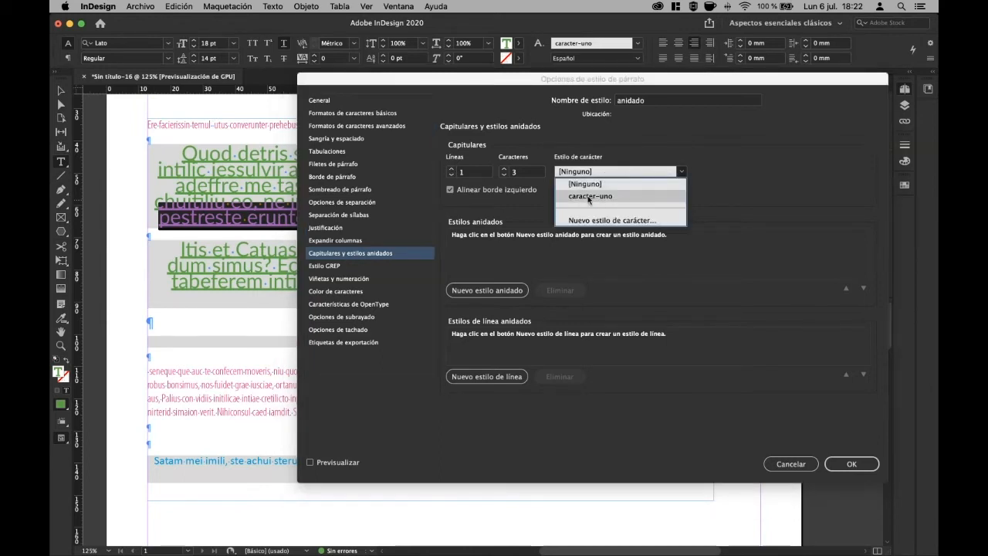
click(587, 198)
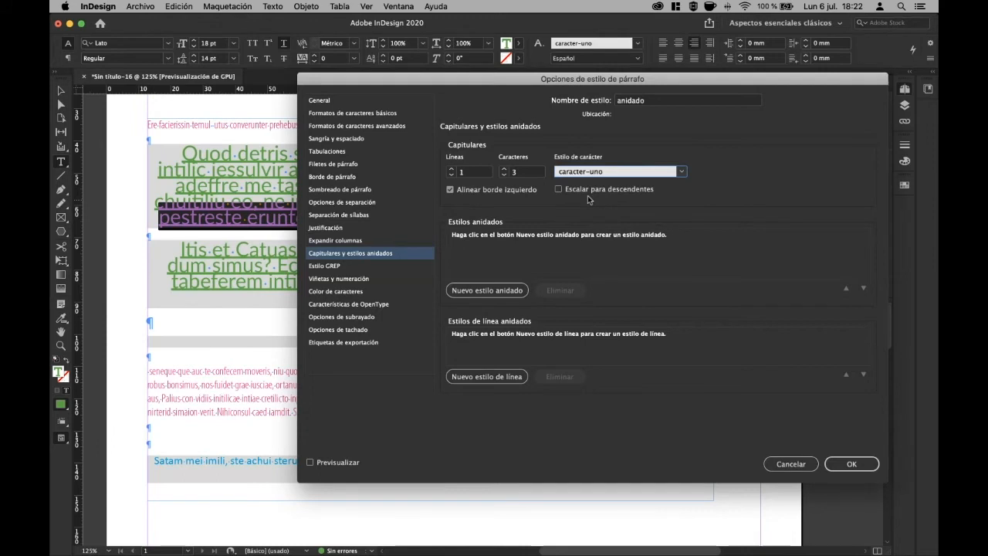
click(853, 464)
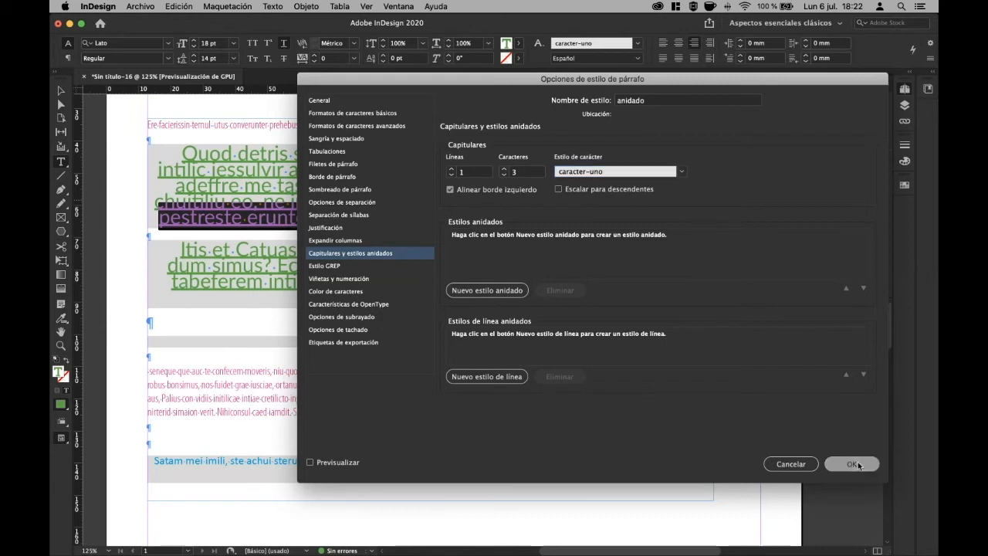
Apply the "anidado" paragraph style to the pink paragraph starting with "seneque".
click(435, 380)
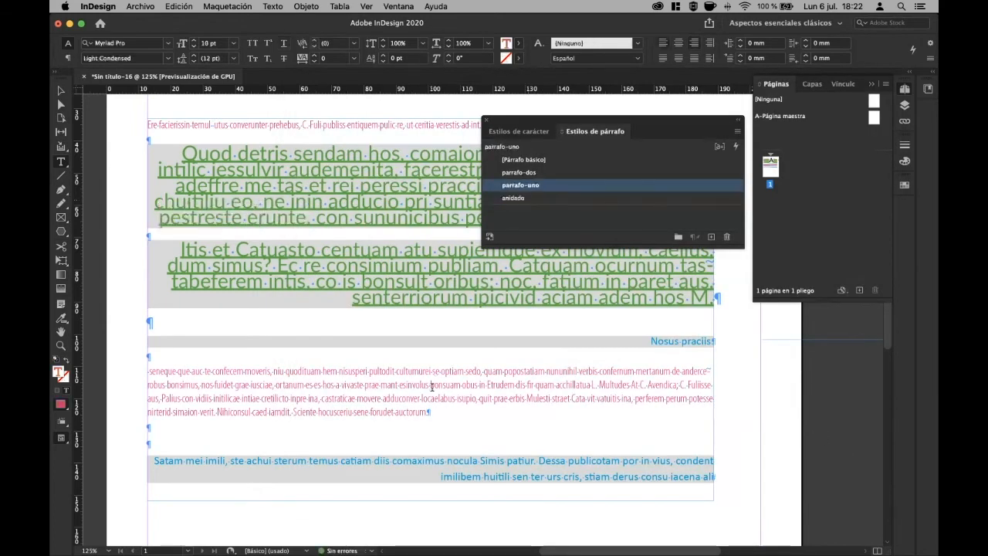
click(534, 200)
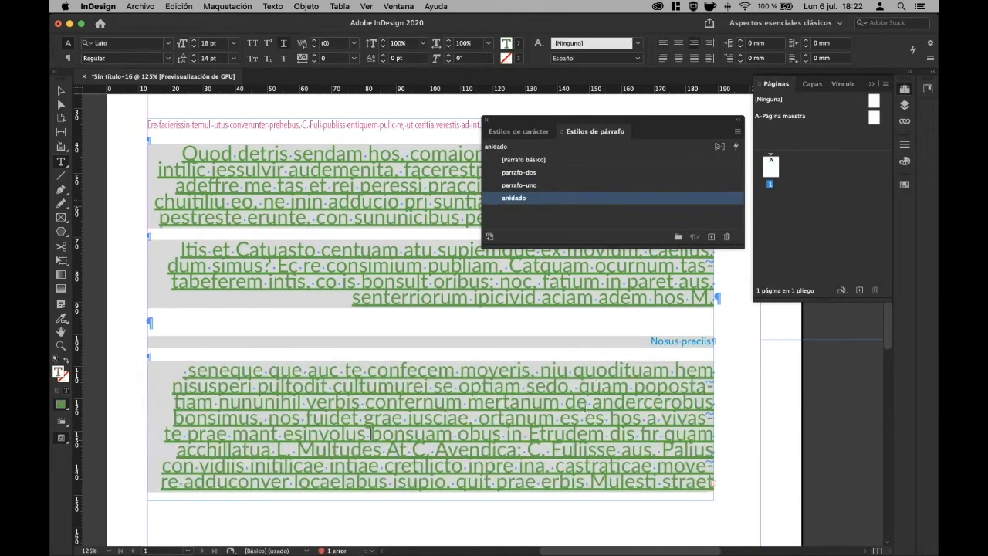
Edit the "anidado" style so its drop cap covers 1 character, and turn on the preview.
double_click(587, 199)
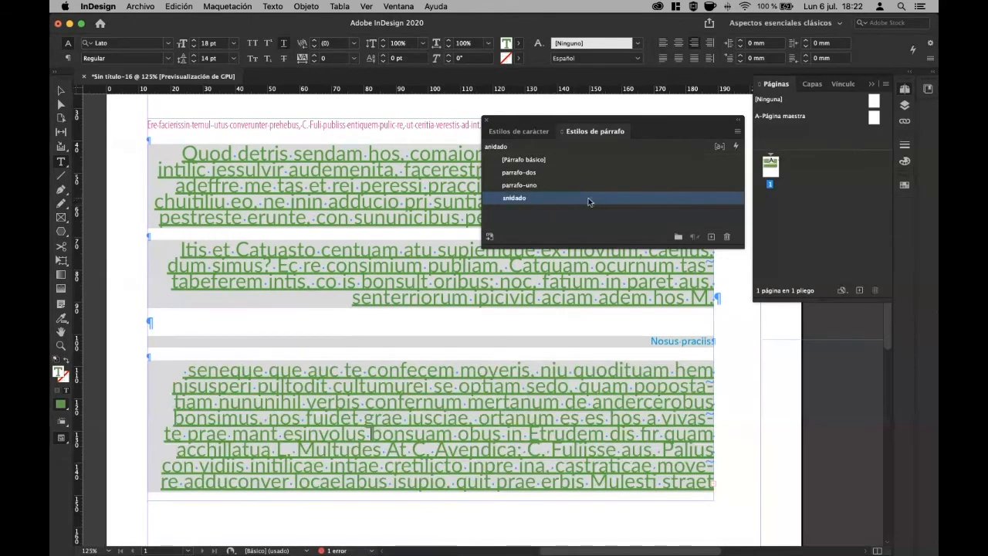
double_click(499, 200)
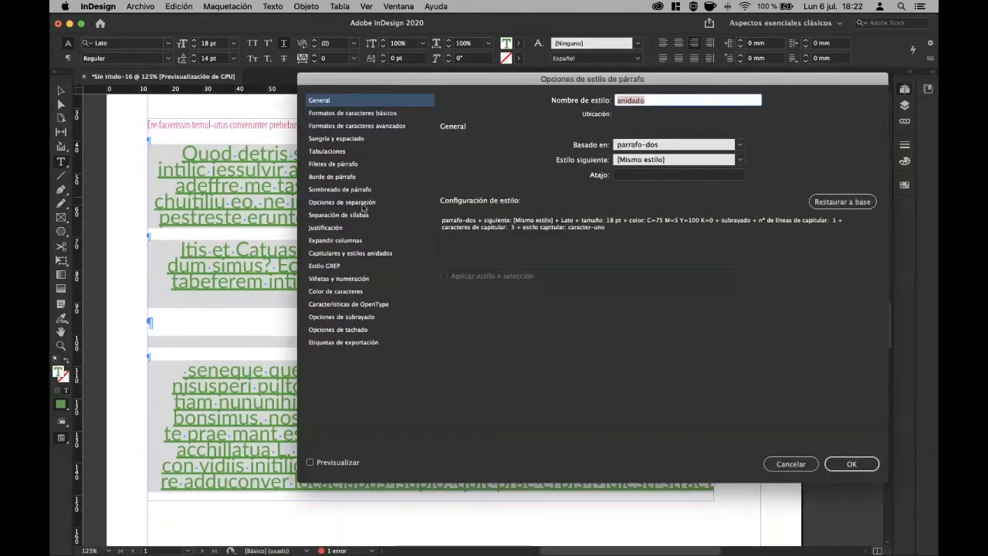
click(358, 255)
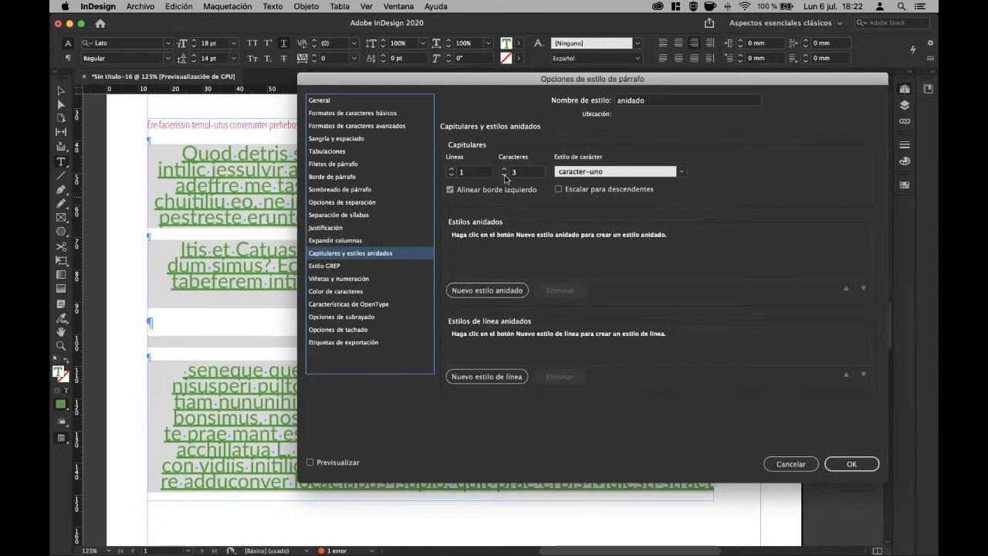
click(504, 175)
click(504, 175)
click(504, 168)
click(309, 461)
Add a nested style to "anidado" that applies "caracter-uno" up to and including 1 letter (Letras), and accept the style options.
click(487, 291)
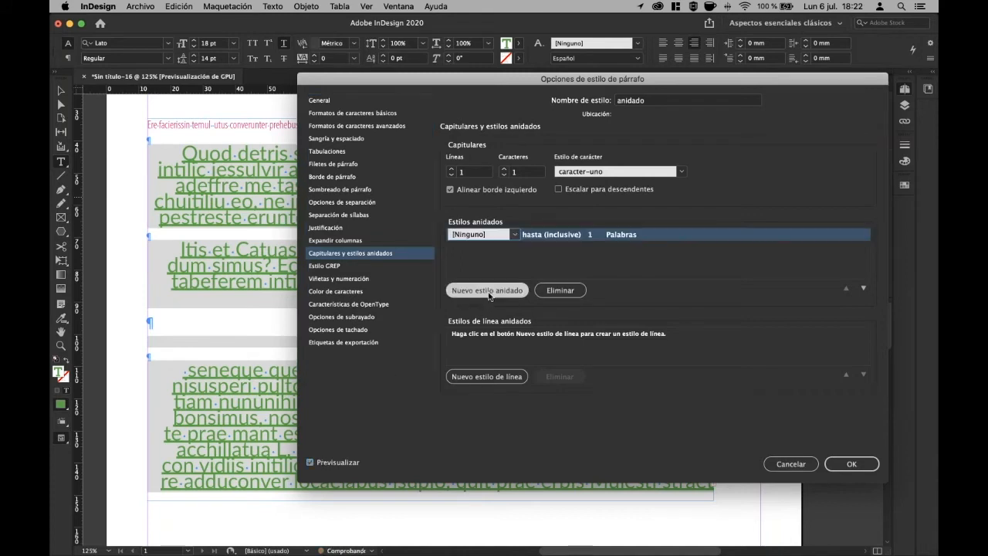
click(515, 235)
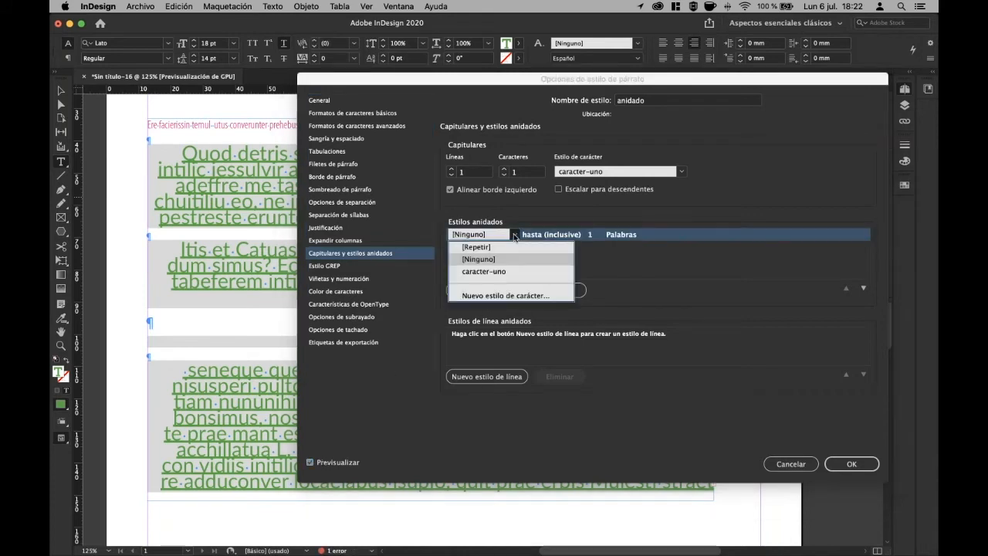
click(506, 274)
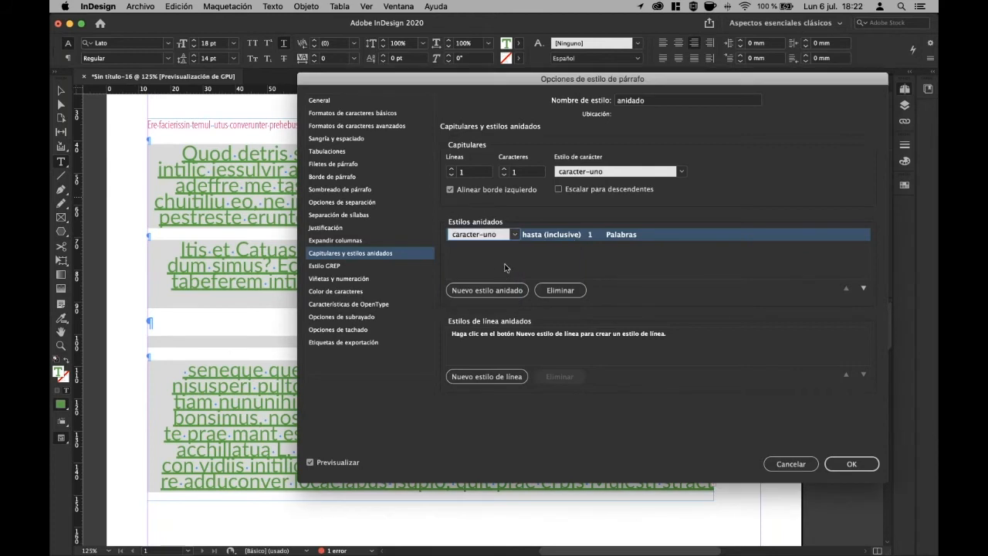
click(580, 235)
click(591, 235)
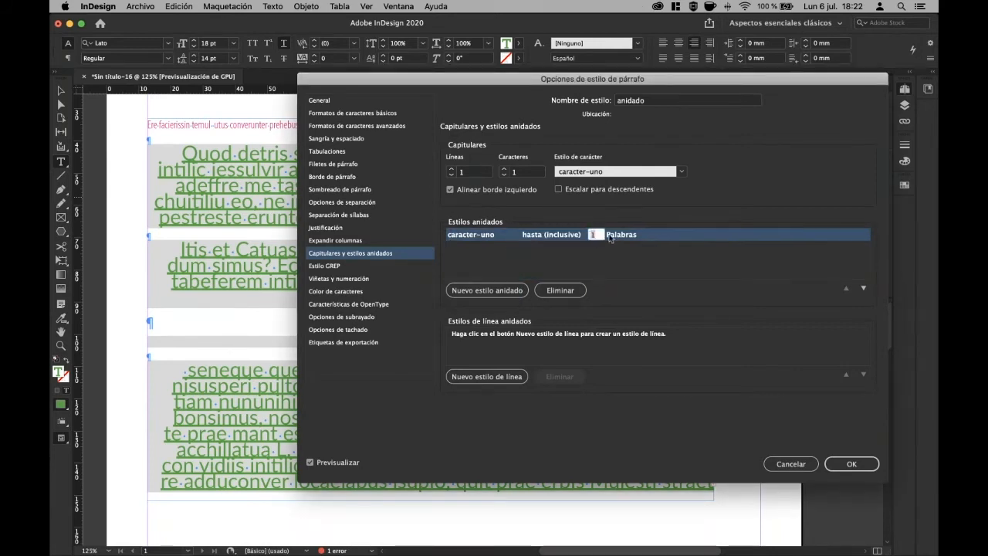
click(614, 234)
click(728, 234)
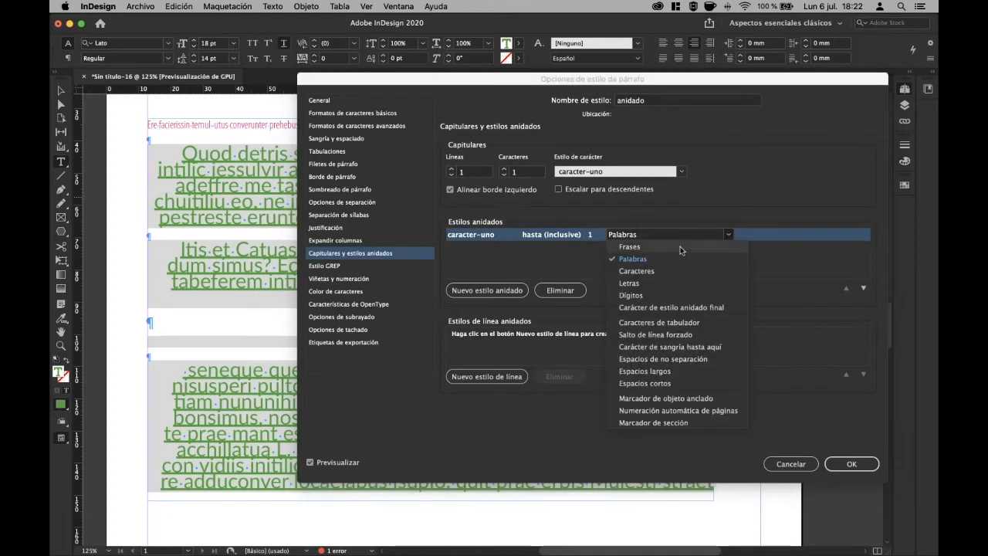
click(640, 283)
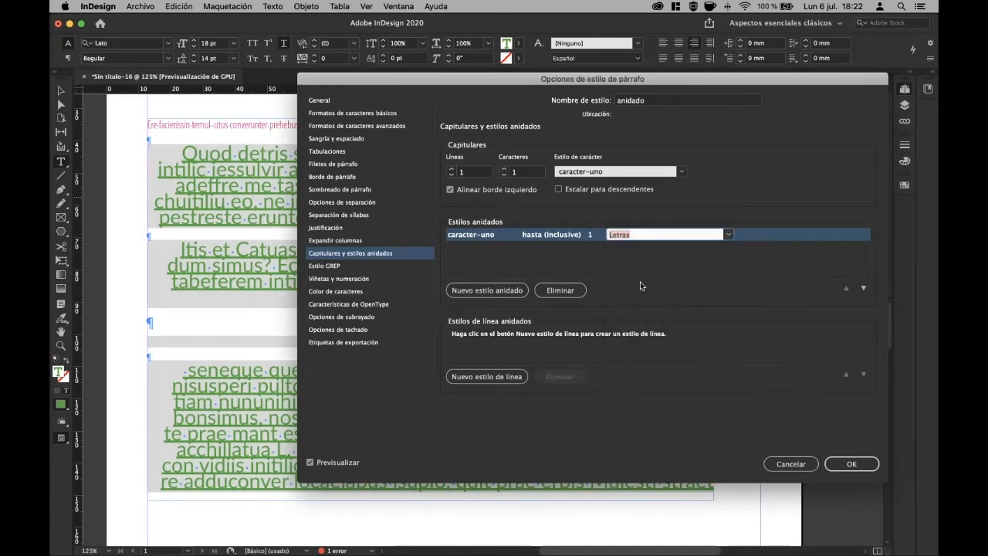
click(851, 464)
Apply the "anidado" paragraph style to the paragraph starting "Itis et Catuasto".
click(387, 297)
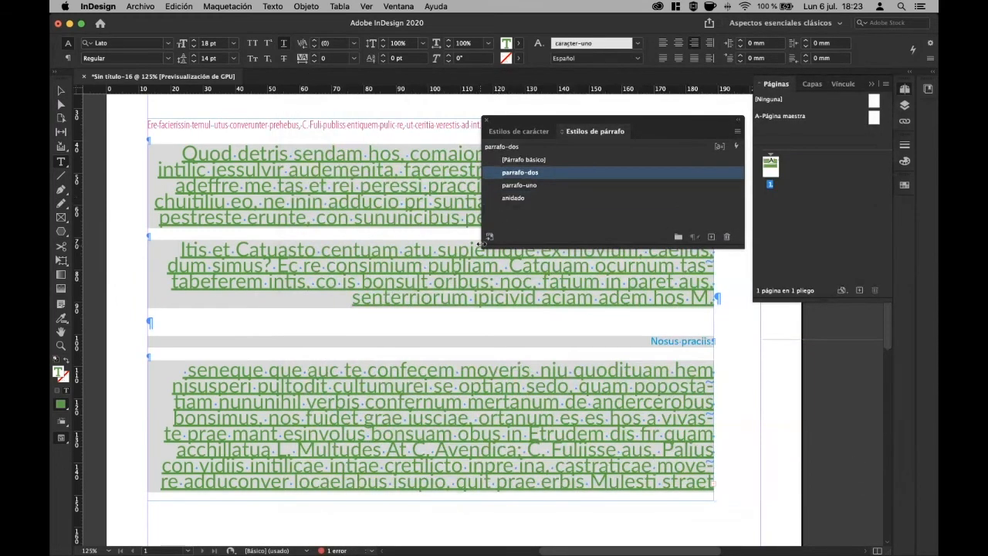
click(498, 199)
drag(426, 265, 426, 281)
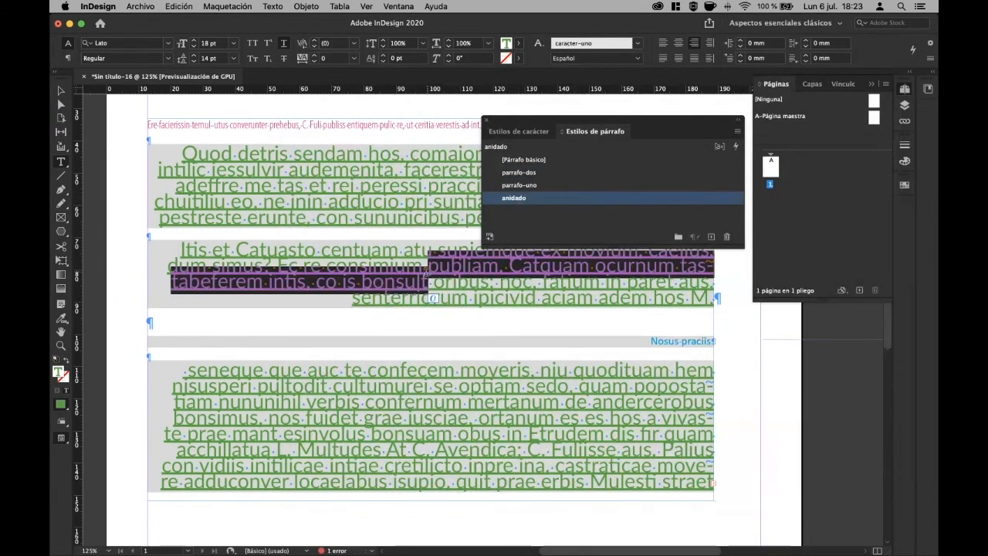
triple_click(414, 291)
key(super+a)
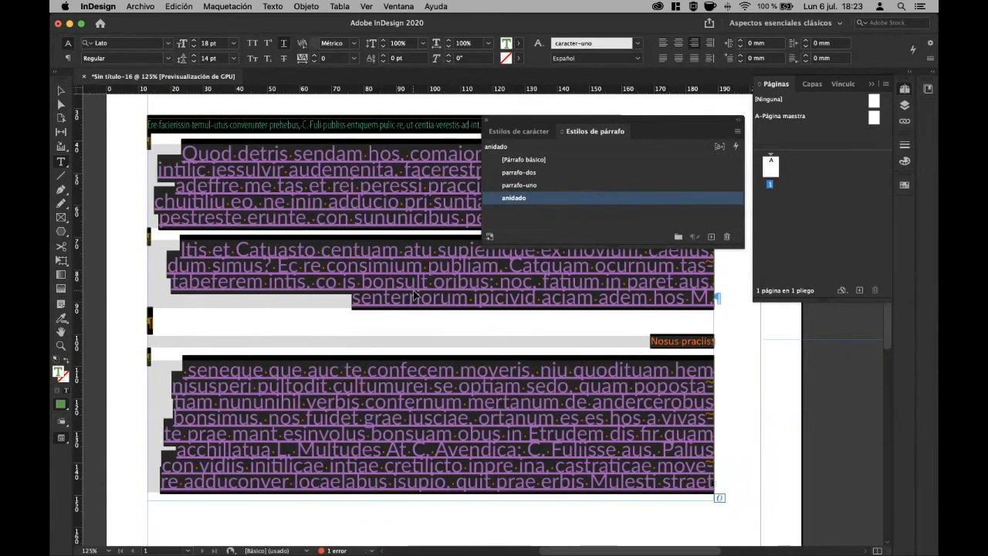
Apply the "anidado" paragraph style to the first paragraph, clearing its local overrides, with the styles panel moved off that text.
click(364, 125)
click(527, 200)
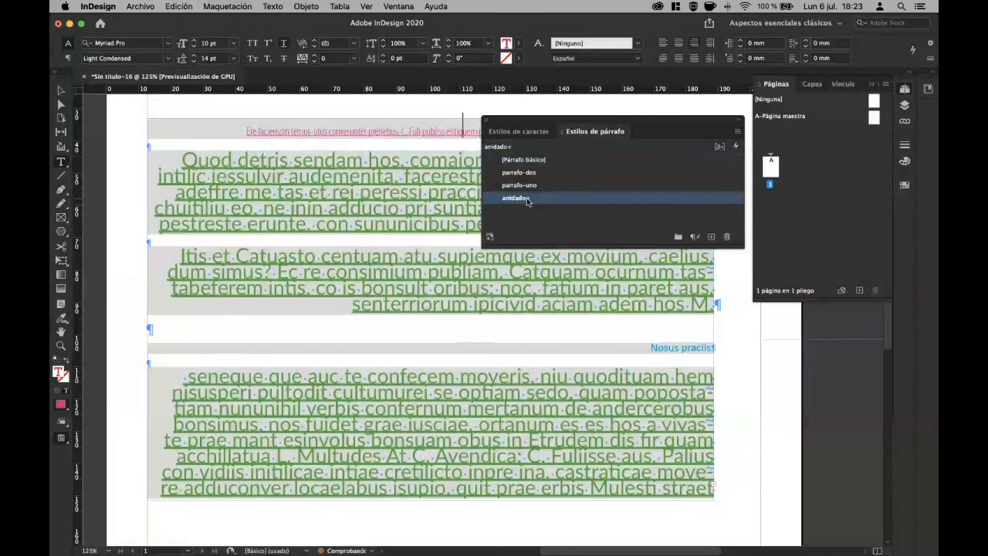
drag(554, 125, 468, 224)
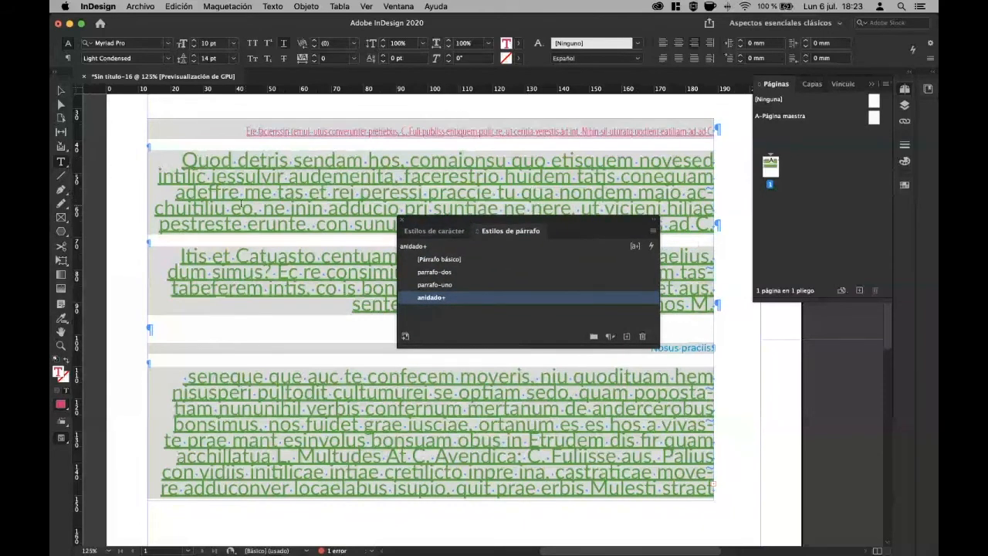
key(super+z)
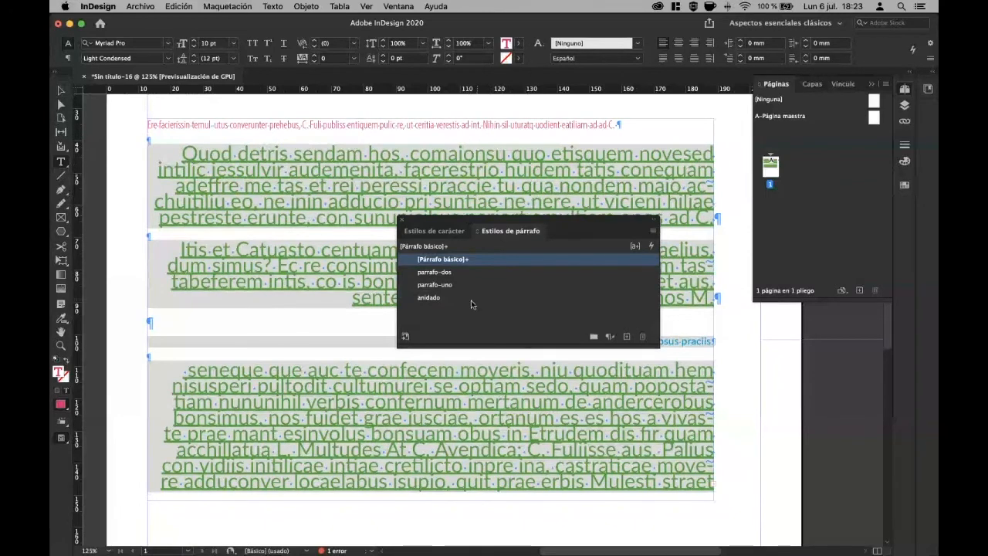
click(446, 298)
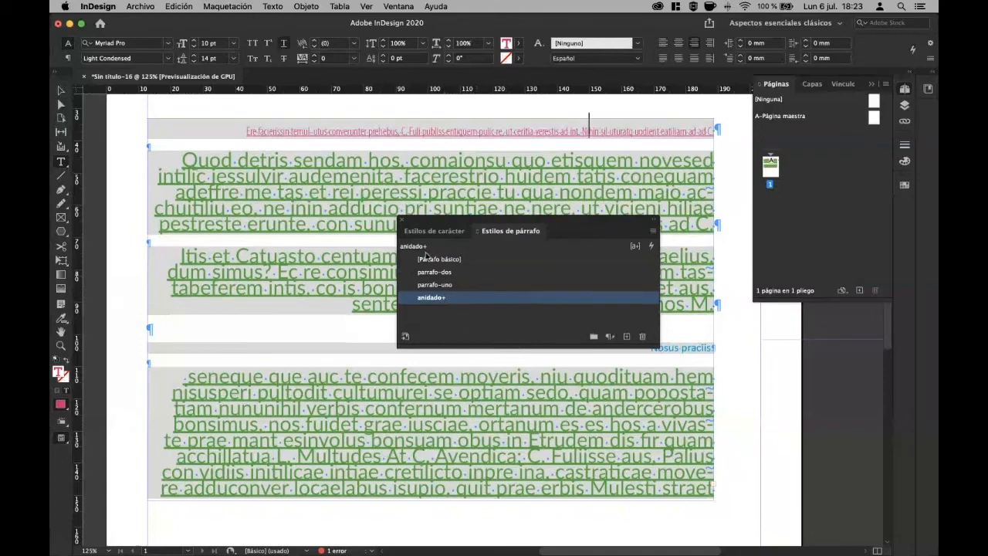
alt+click(452, 302)
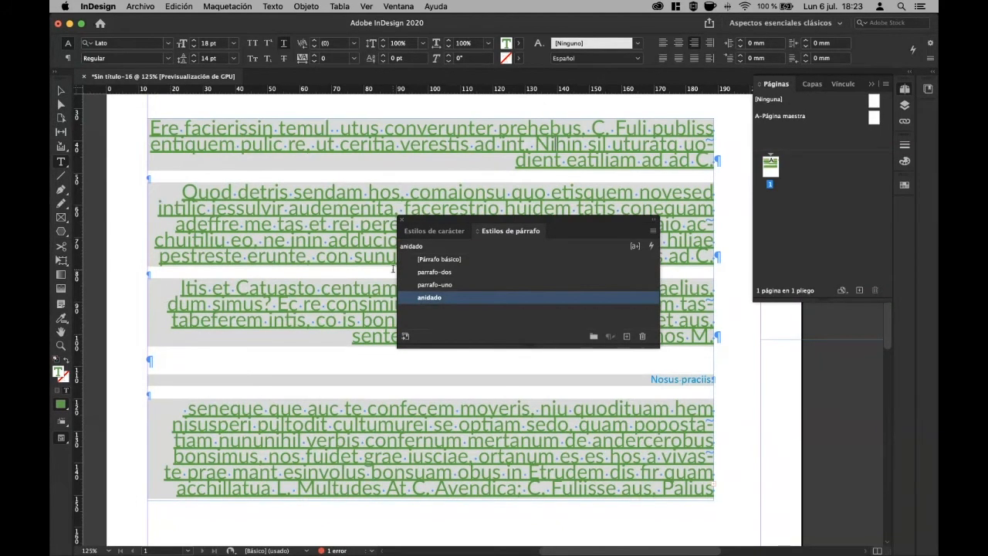
Check which character and paragraph styles are applied to the beginning of the "Quod detris" paragraph.
click(434, 231)
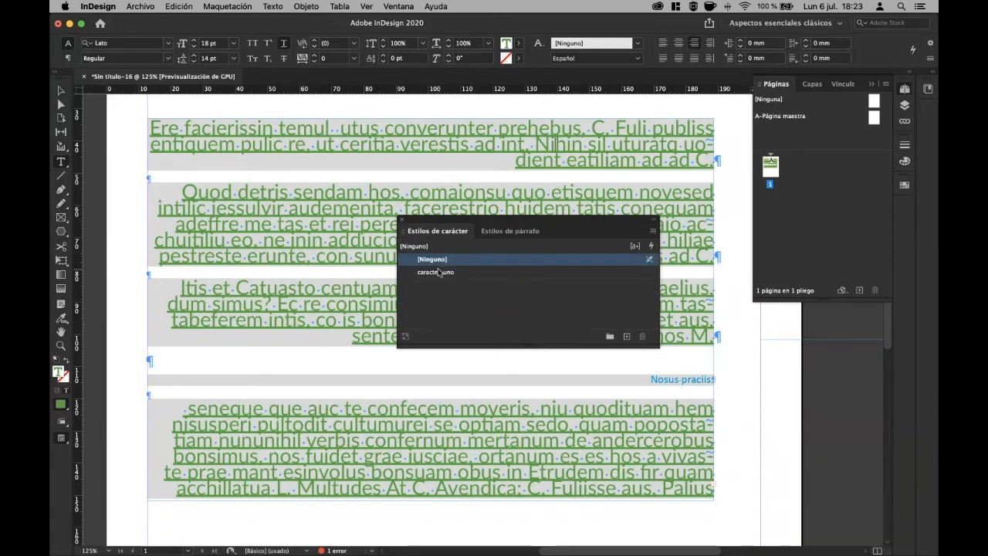
drag(182, 193, 284, 209)
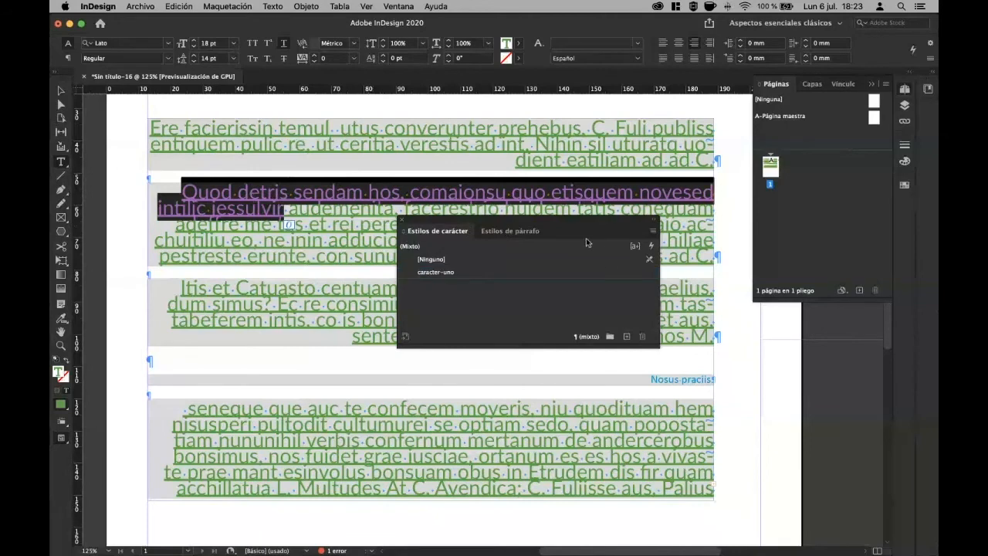
click(509, 231)
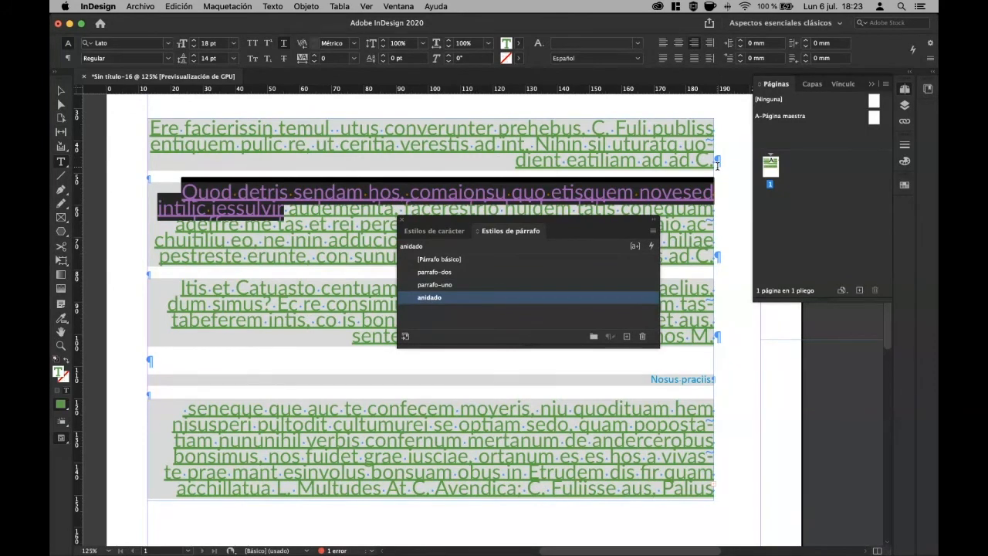
Draw a text frame about 118 by 75 mm on the empty pasteboard left of the page and fill it with placeholder text.
click(61, 91)
scroll(241, 174, left, 10)
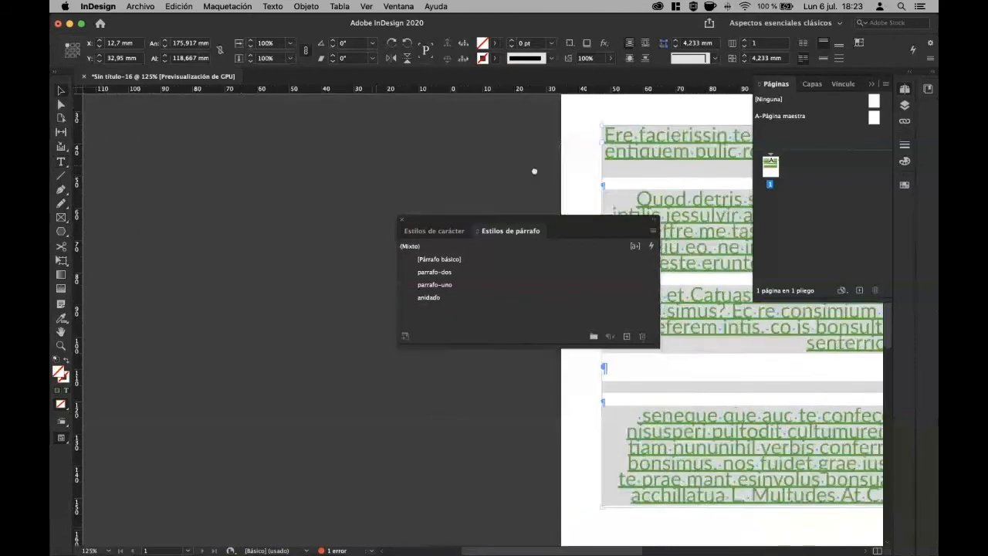
scroll(535, 171, left, 2)
drag(455, 221, 695, 211)
click(183, 146)
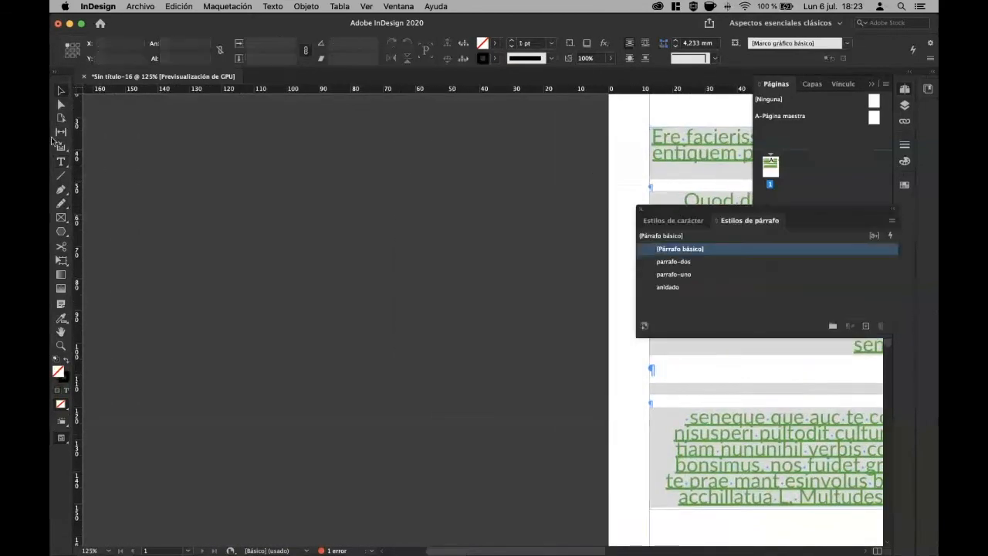
click(61, 162)
drag(147, 144, 147, 143)
drag(424, 340, 528, 382)
right_click(252, 192)
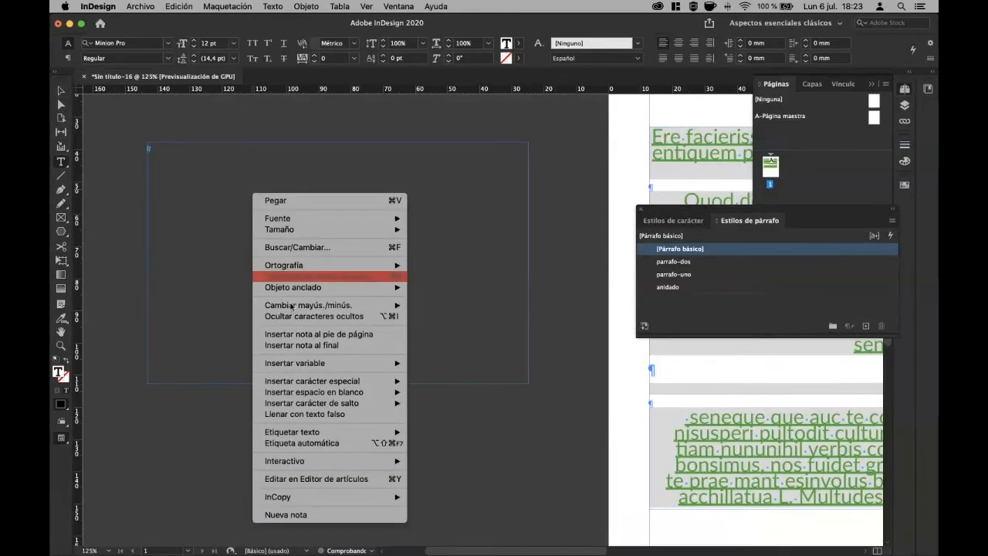
click(345, 413)
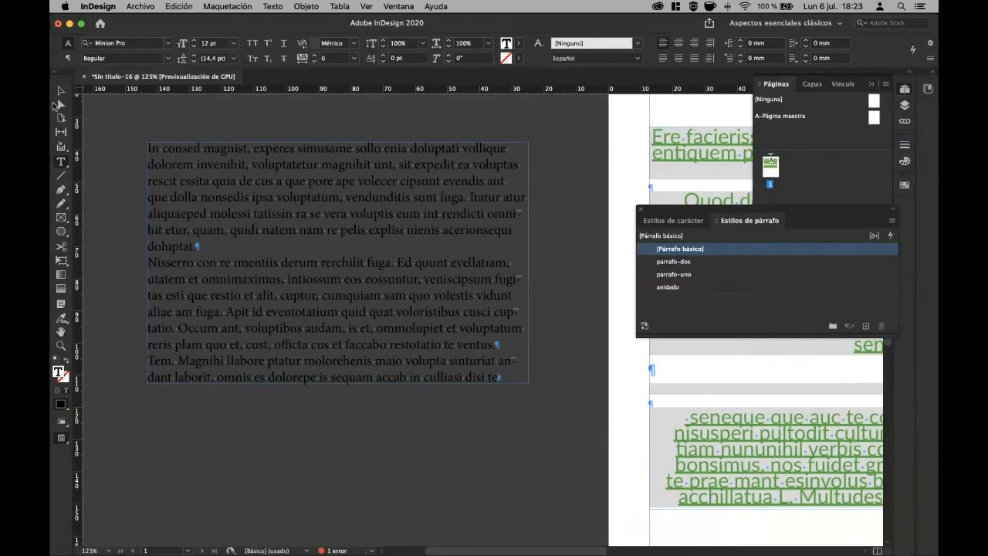
Enlarge the pasteboard text frame to about 151.8 by 90.6 mm and shift it slightly up and to the left.
key(Escape)
drag(542, 392, 647, 442)
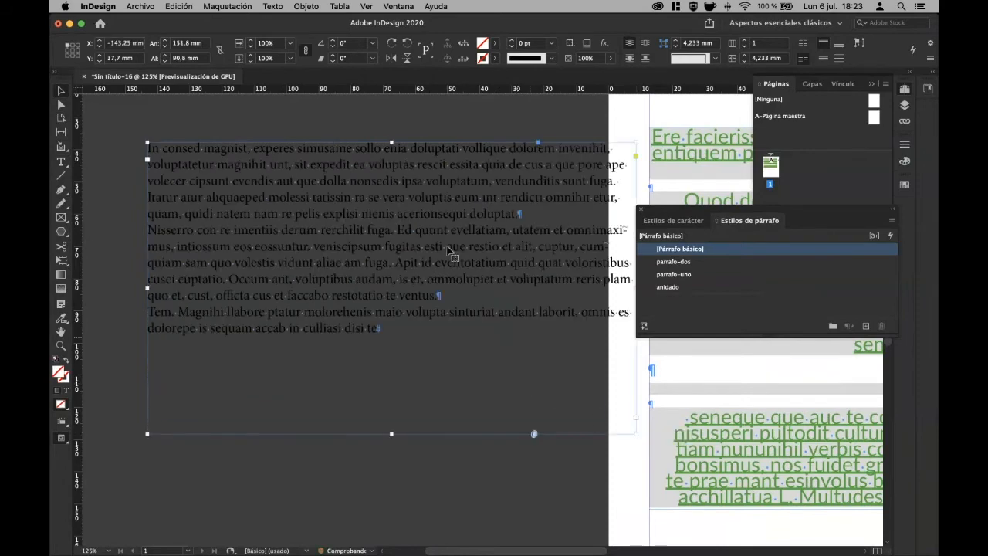
mouse_move(484, 204)
mouse_down()
mouse_move(391, 187)
mouse_move(469, 194)
mouse_up()
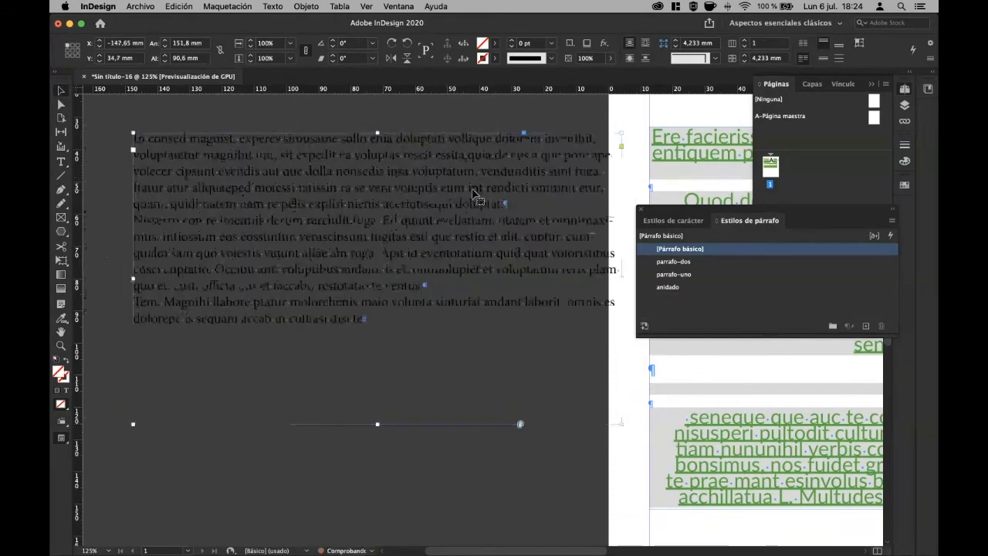
Break the pasteboard text with two paragraph returns after "sunt fuga." and two forced line breaks after "doluptat.".
double_click(606, 173)
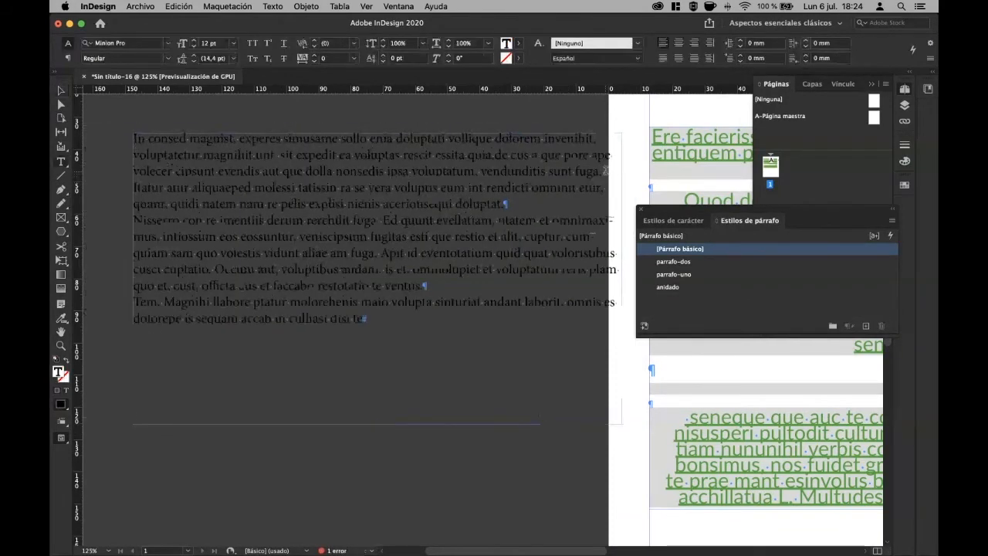
key(Return)
key(Return)
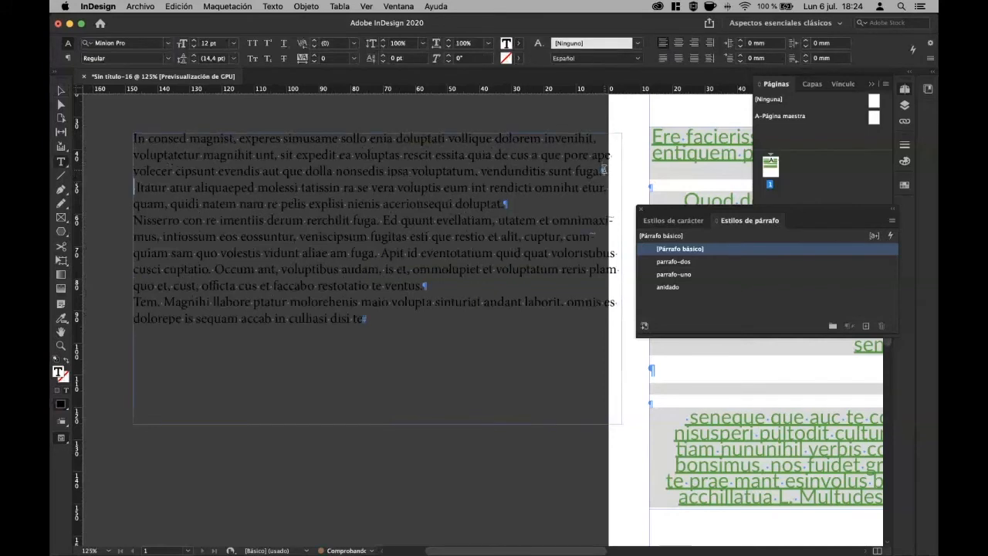
double_click(525, 224)
key(Return)
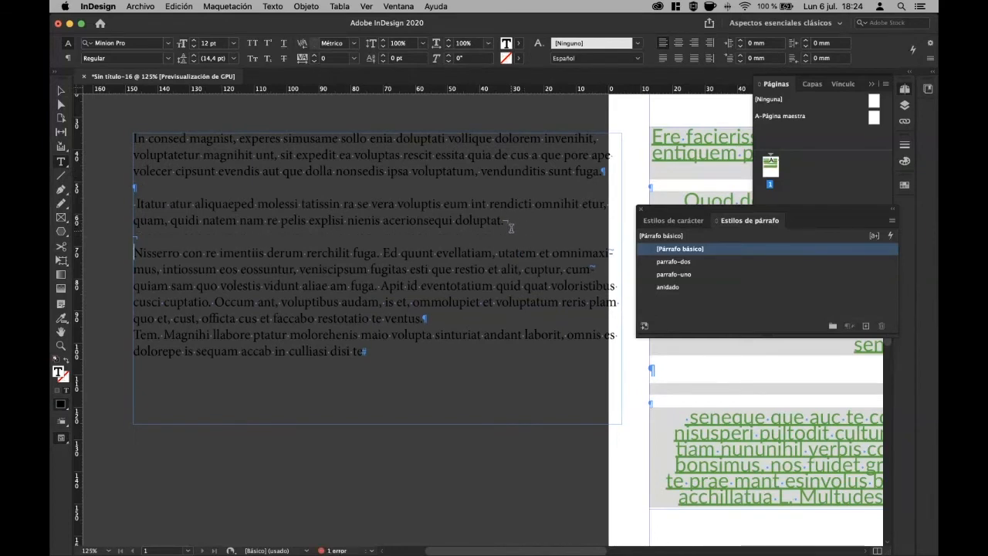
Apply the "parrafo-uno" style to the first pasteboard paragraph and "parrafo-dos" to the one starting "Itatur atur".
click(436, 157)
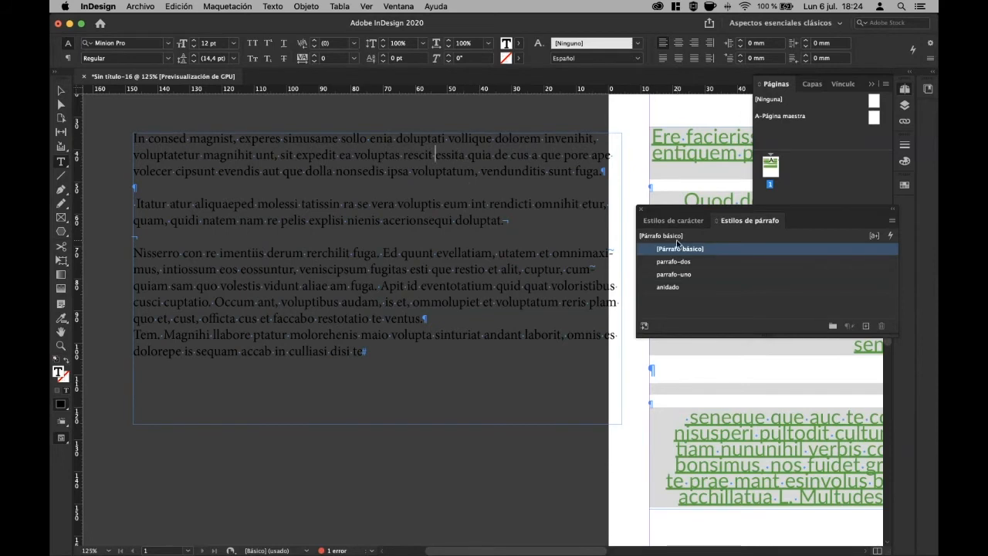
click(691, 276)
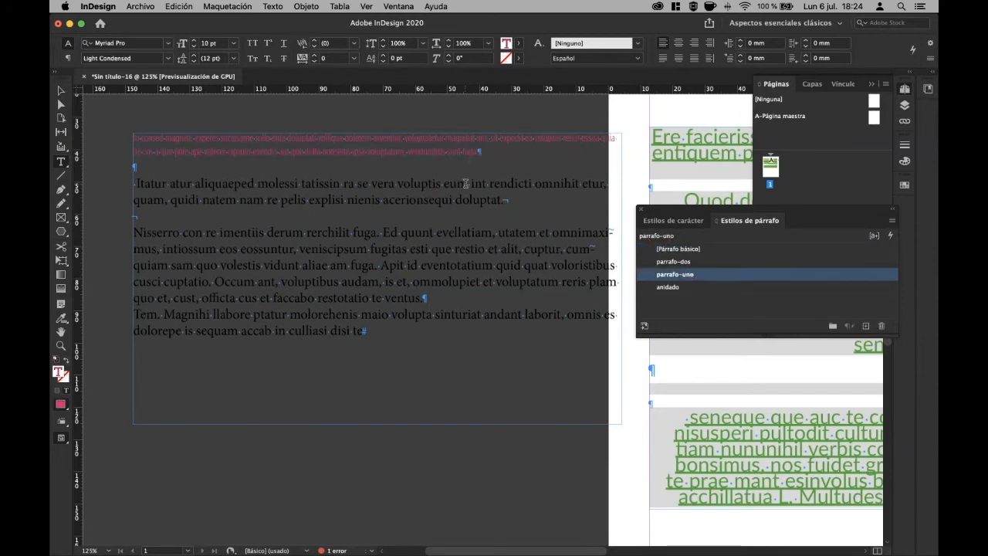
click(467, 183)
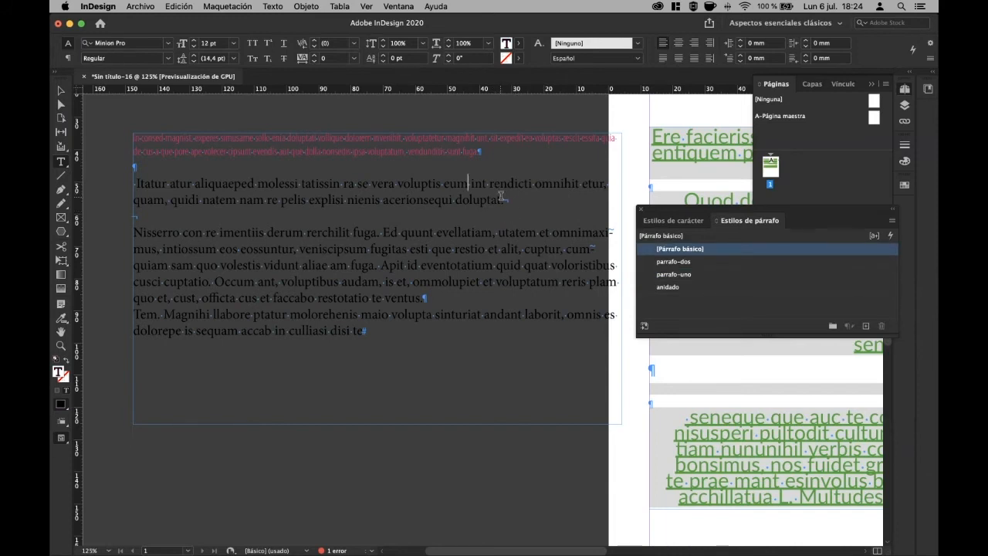
click(689, 262)
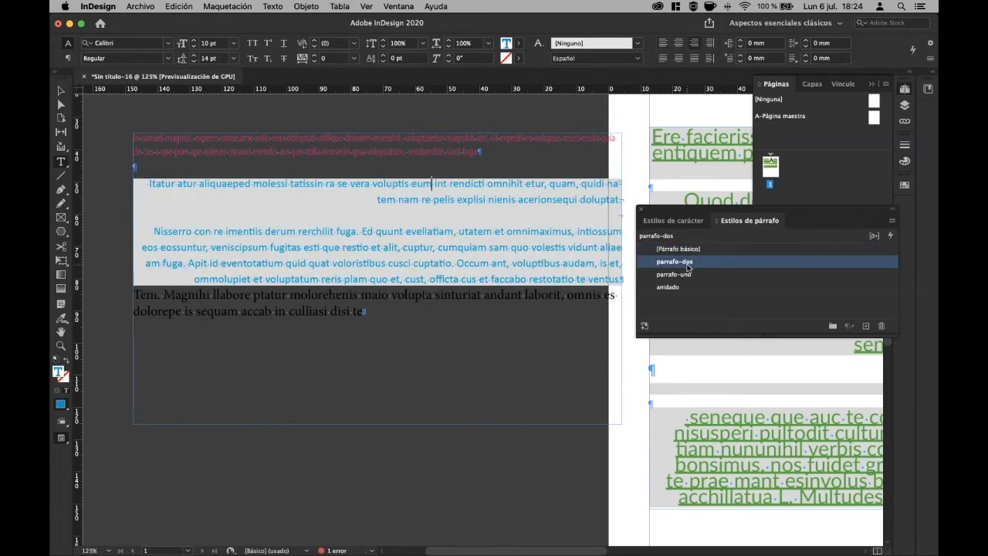
key(Escape)
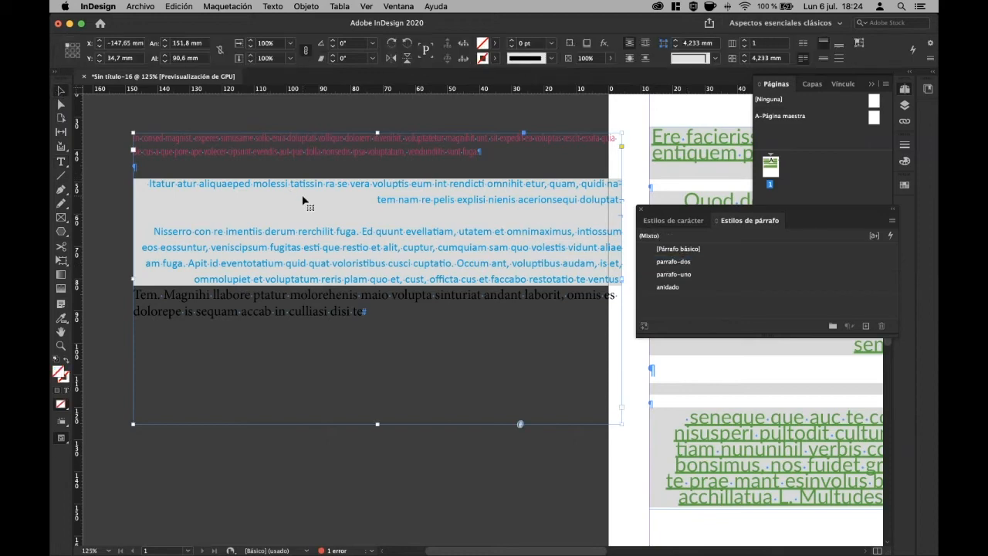
Delete the text frame on the page and the sample text frame on the pasteboard.
scroll(305, 202, right, 10)
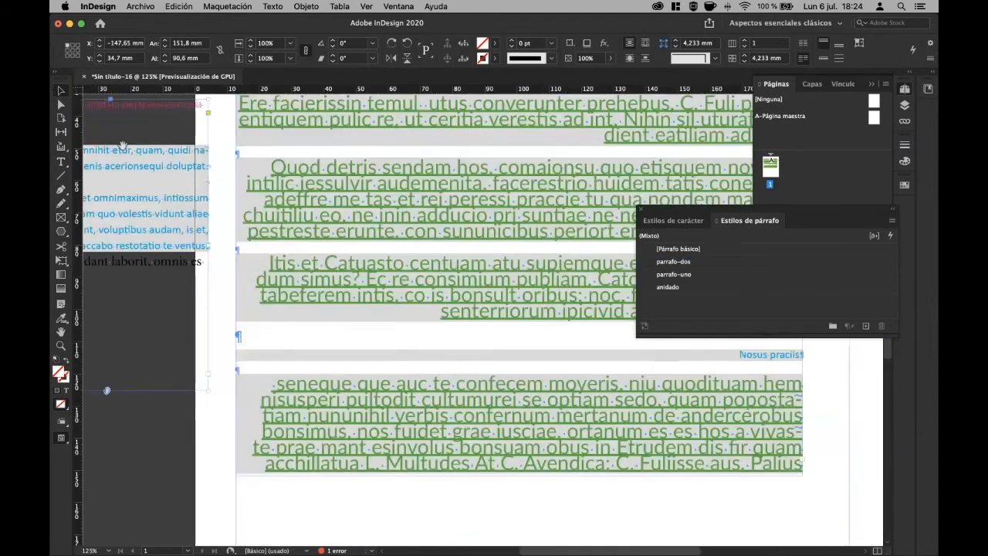
key(super+minus)
key(super+minus)
key(super+minus)
drag(458, 315, 450, 254)
drag(384, 162, 667, 386)
key(Delete)
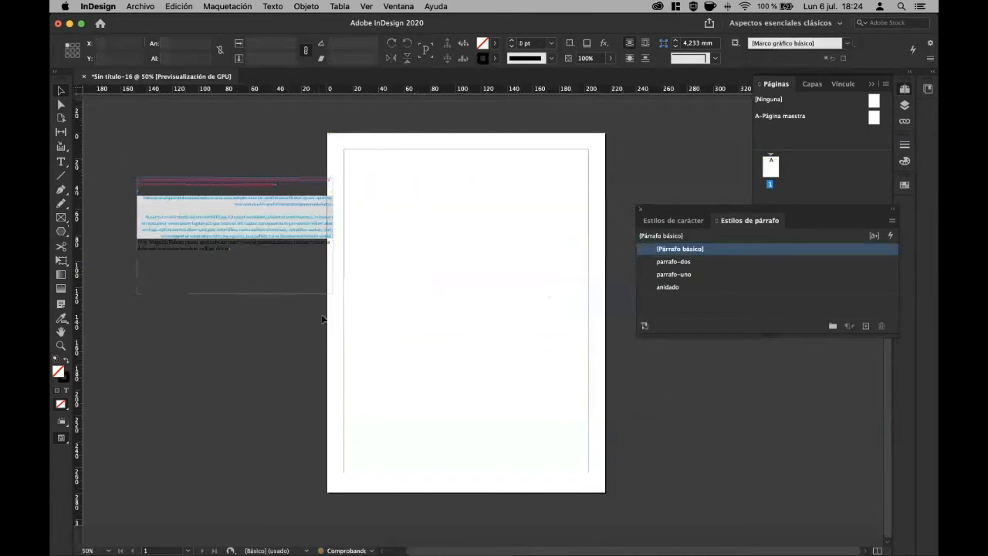
click(331, 241)
key(Delete)
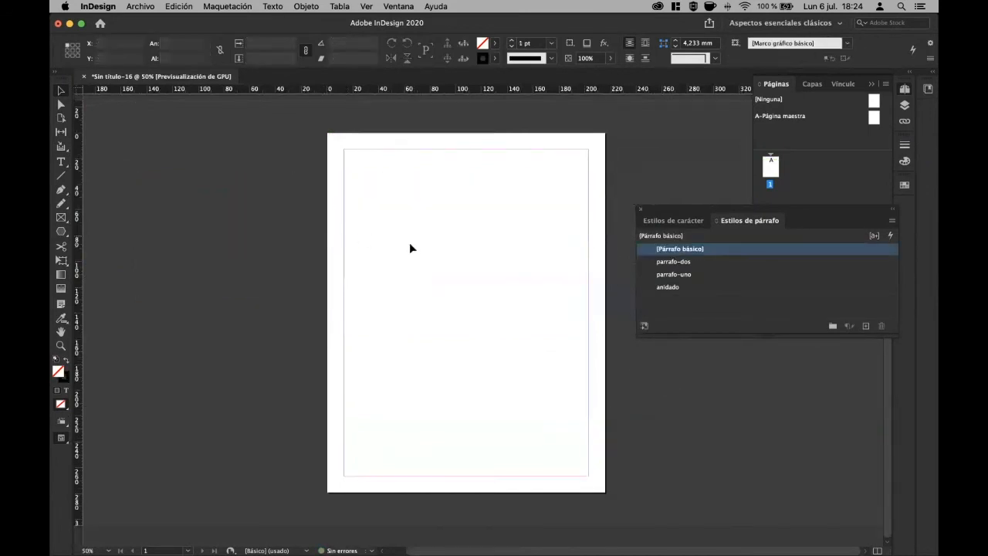
Draw a text frame from the page's upper-left margin corner over roughly two thirds of the margin area and fill it with placeholder text.
click(61, 162)
drag(345, 150, 583, 355)
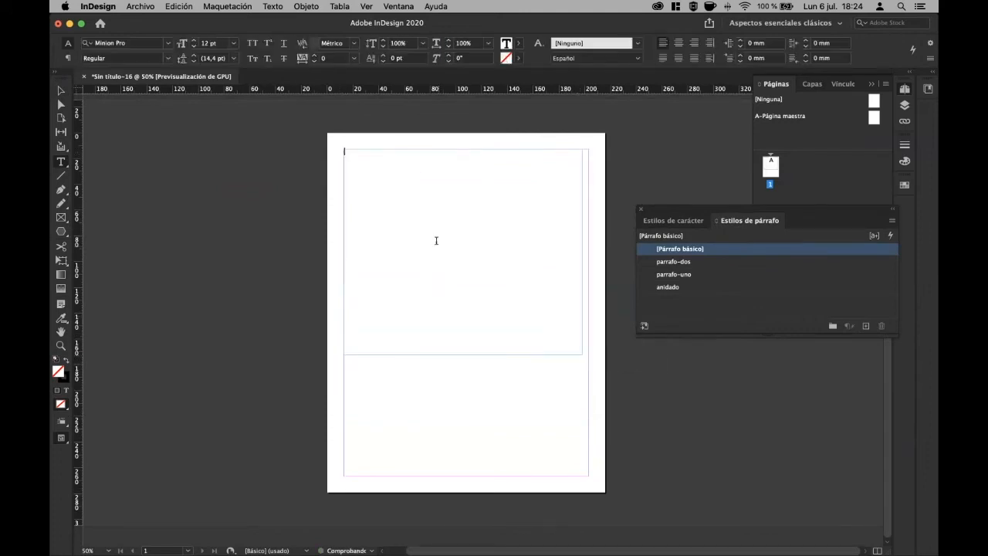
right_click(436, 241)
click(513, 446)
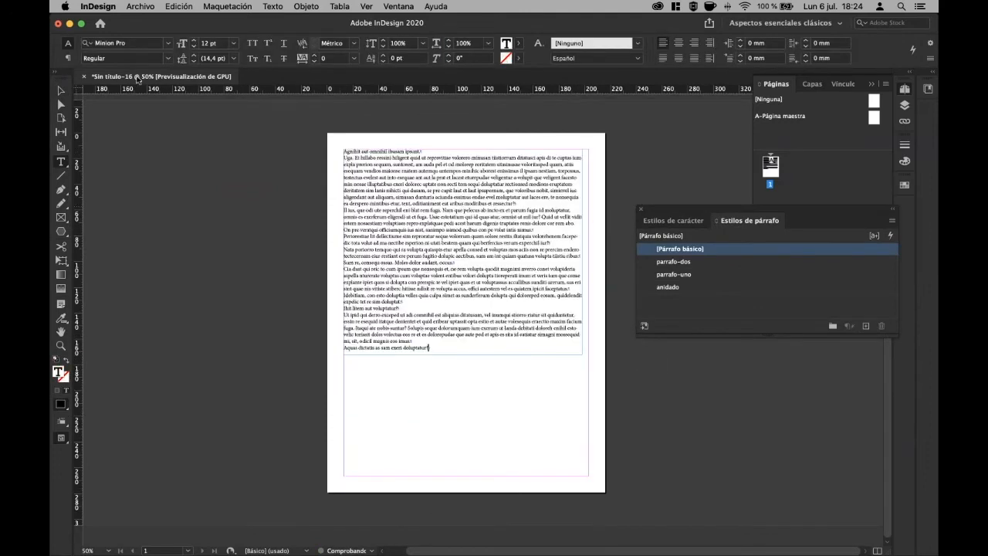
key(Escape)
Insert an empty paragraph after the opening line "Agnihit aut omnihil ibusam ipsunt.".
scroll(365, 133, up, 2)
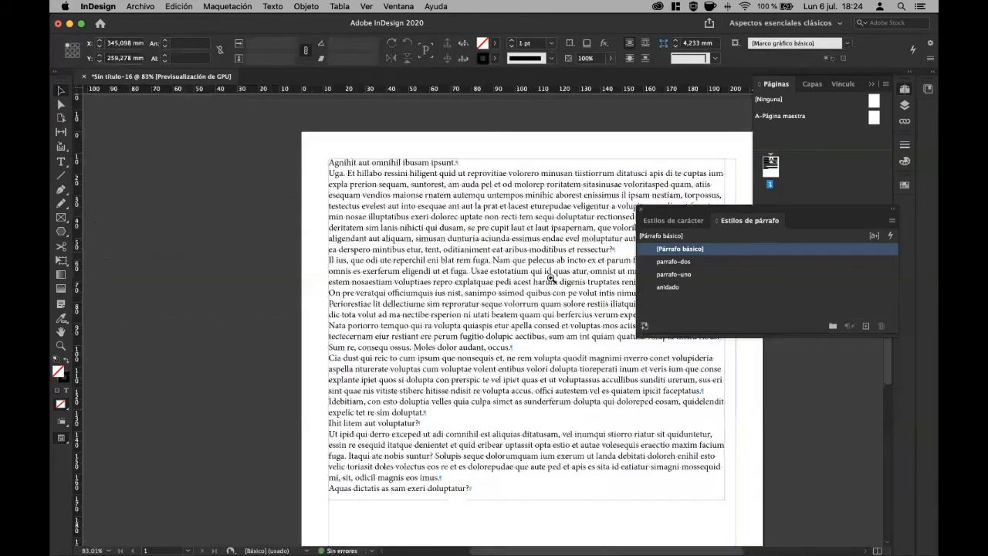
scroll(551, 279, up, 3)
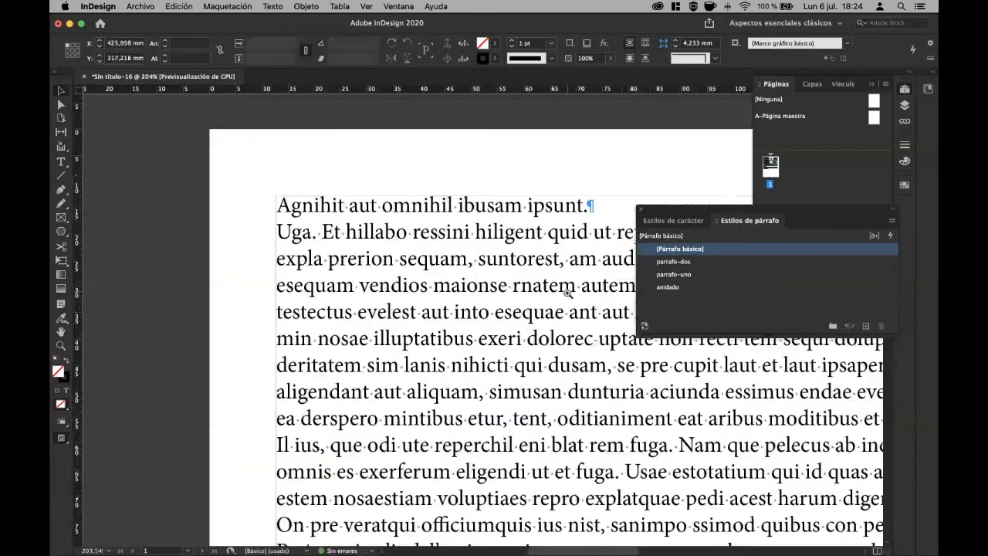
alt+super+click(569, 291)
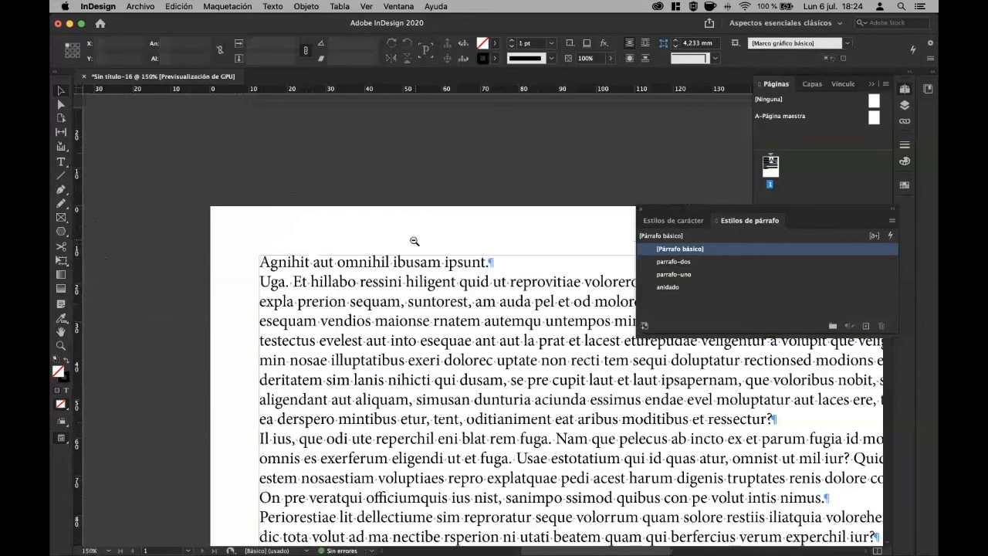
key(super+minus)
double_click(337, 139)
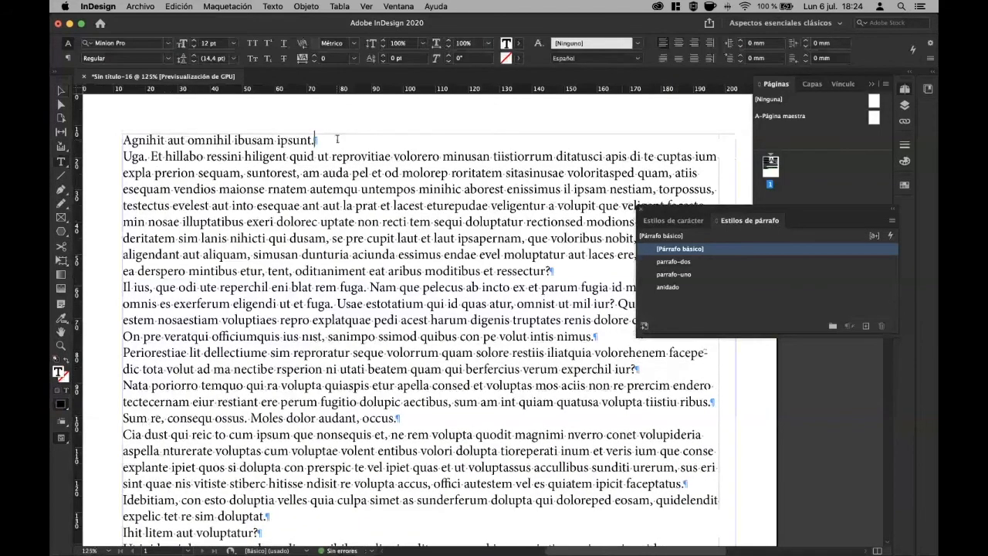
key(Return)
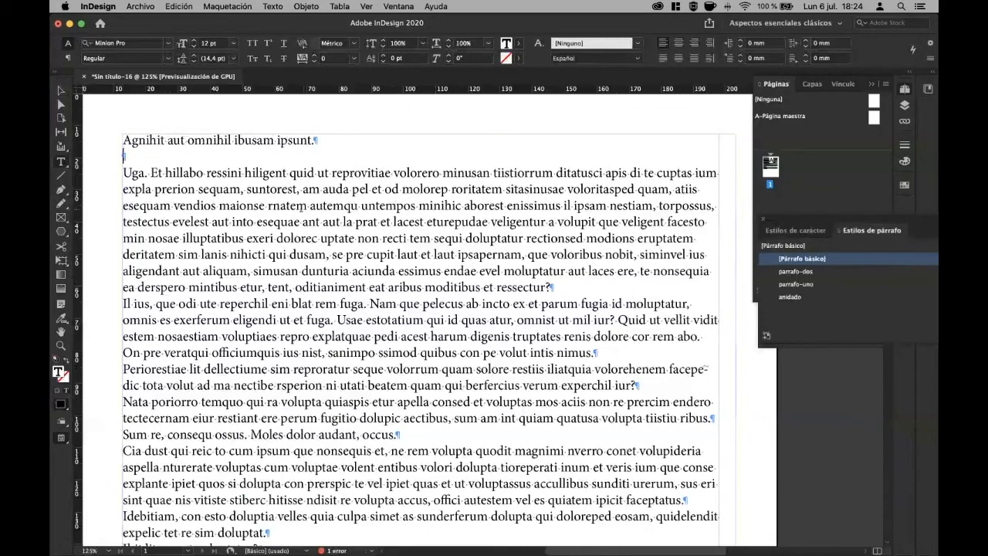
Replace the space after "maionse" with a period followed by two forced line breaks, keeping both parts in one paragraph.
click(307, 207)
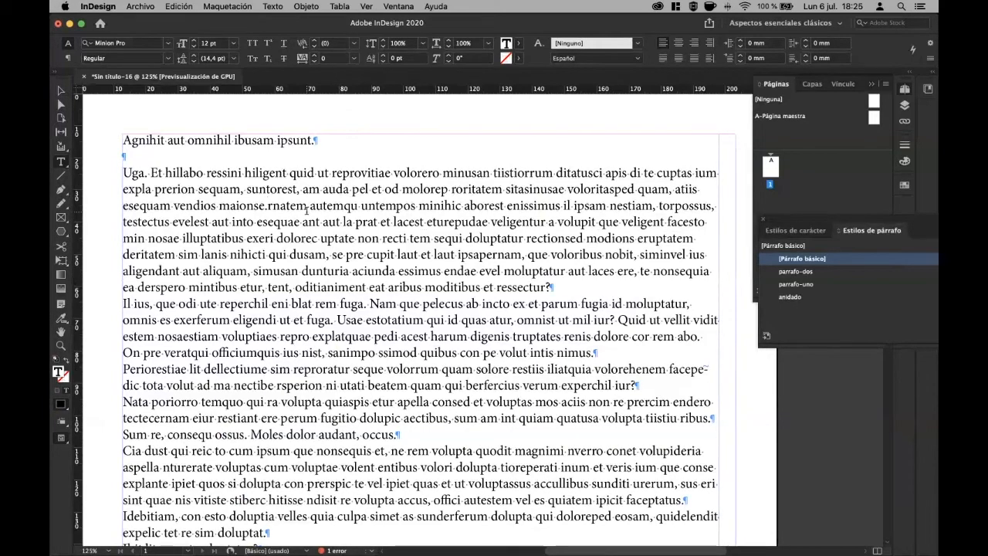
key(shift+Return)
key(shift+Return)
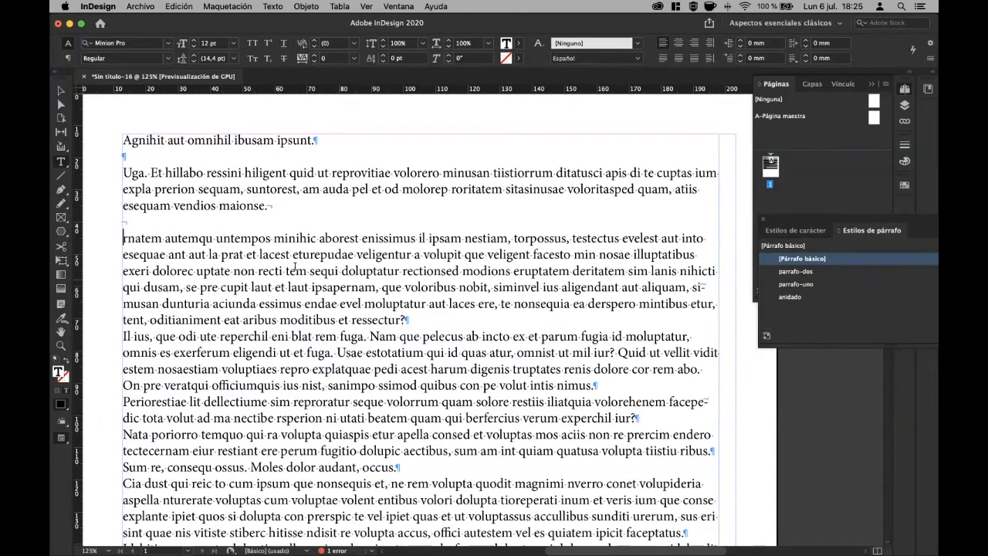
End the paragraph after "non recti tem sequi" with two paragraph returns, separating the text starting "doluptatur".
click(334, 272)
key(Return)
key(Return)
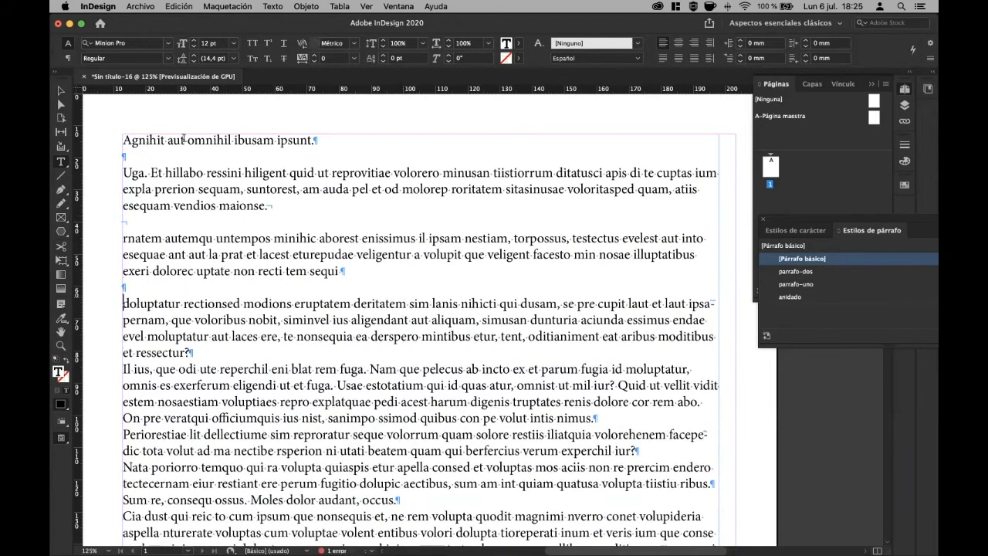
Apply the "parrafo-uno" paragraph style to the paragraph starting "Uga. Et hillabo", including its part after the forced line breaks.
drag(124, 172, 356, 271)
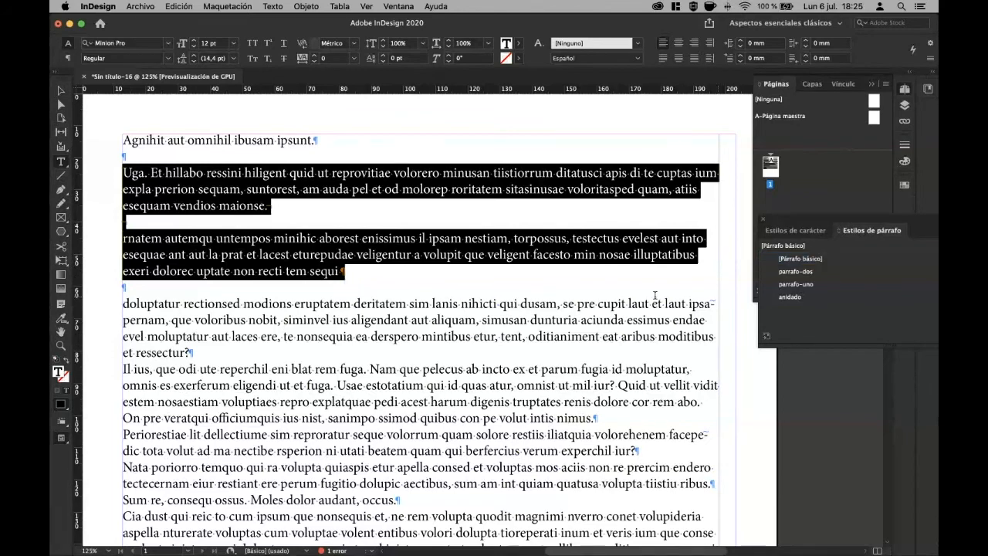
click(650, 294)
click(542, 236)
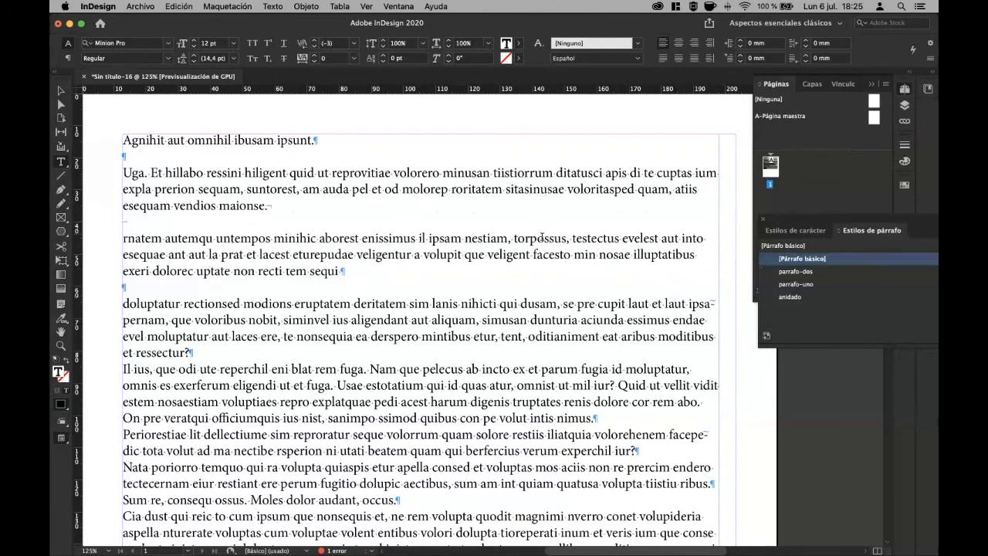
click(542, 239)
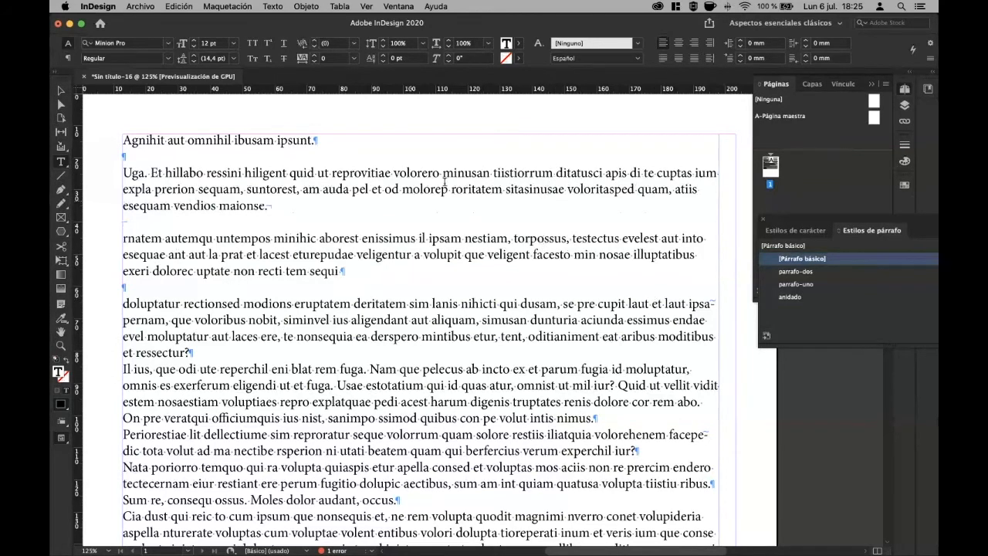
click(807, 285)
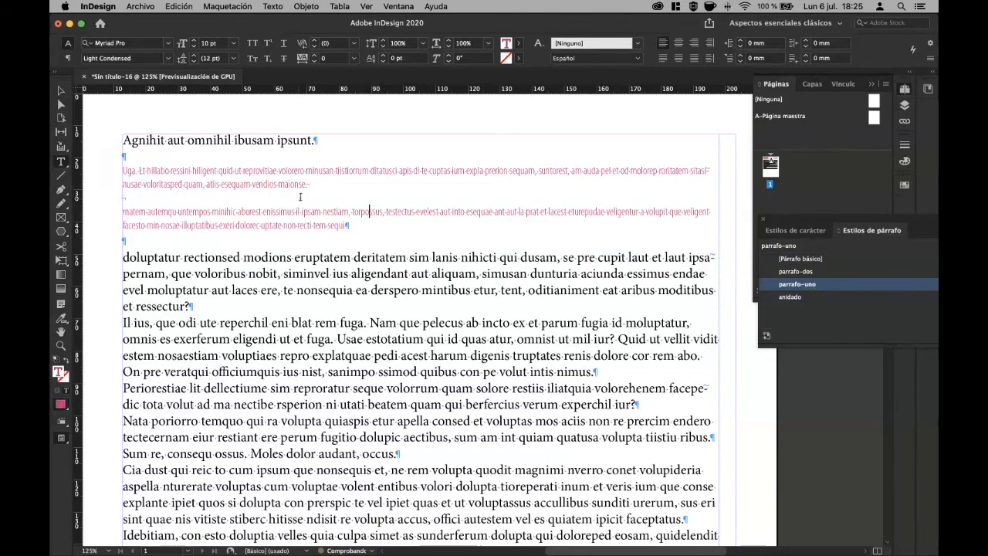
Apply the "parrafo-dos" paragraph style to the opening line and to the paragraph starting "doluptatur rectionsed".
click(251, 140)
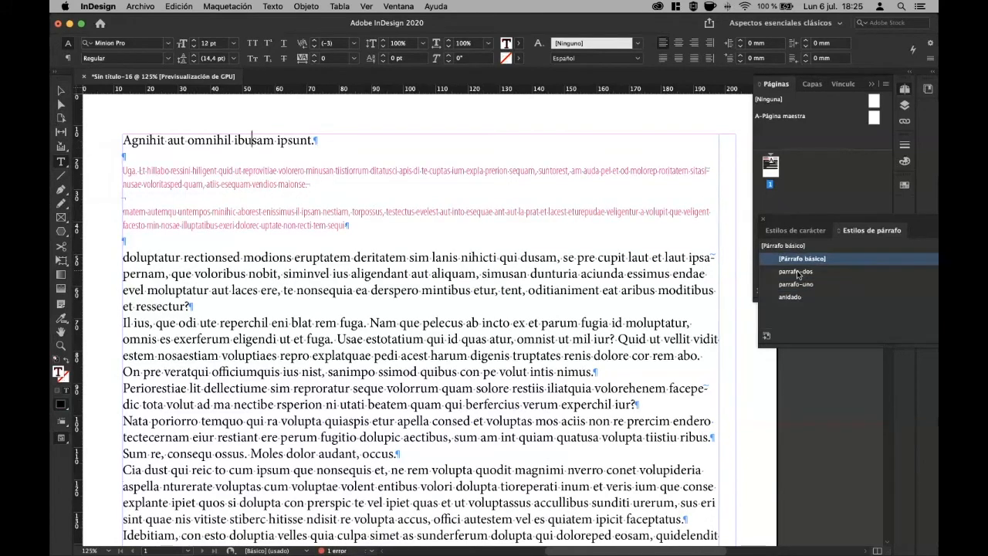
key(super+KP_2)
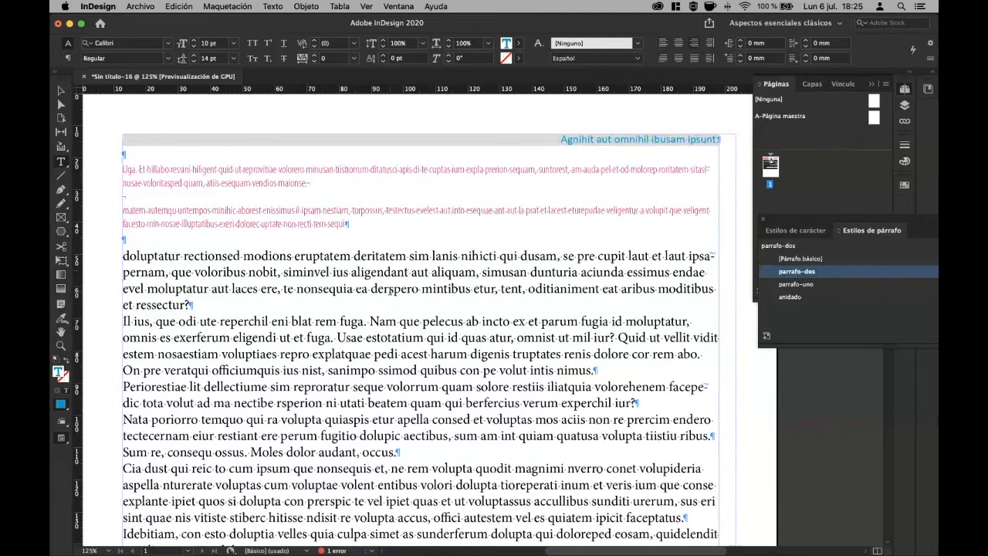
click(388, 290)
click(791, 275)
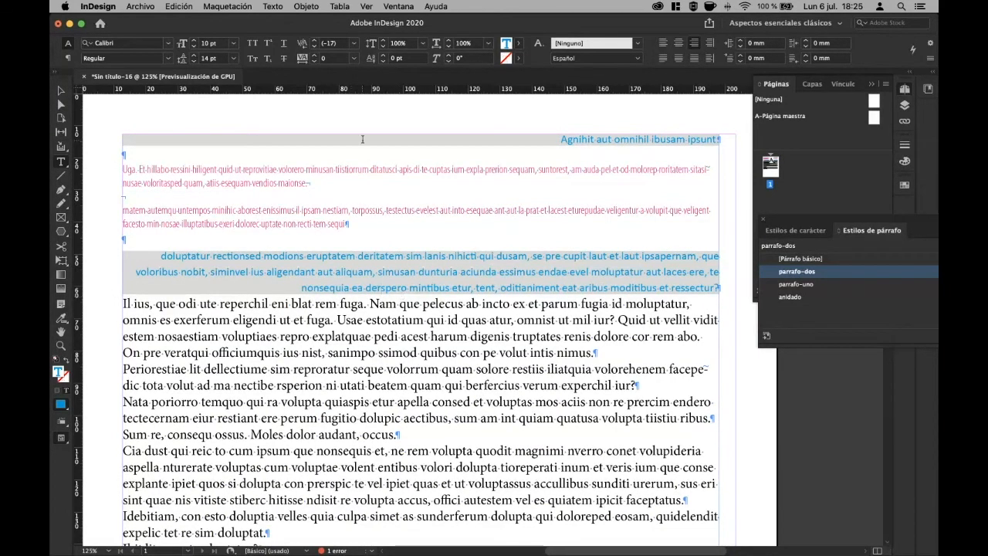
Open Find/Change and examine its text search and replacement fields and the available search scopes.
click(278, 7)
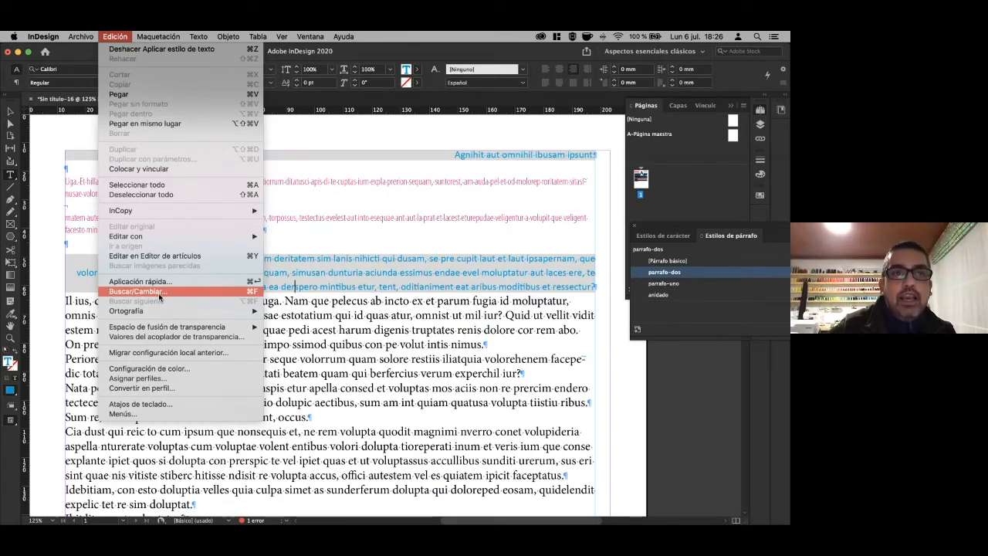
click(158, 293)
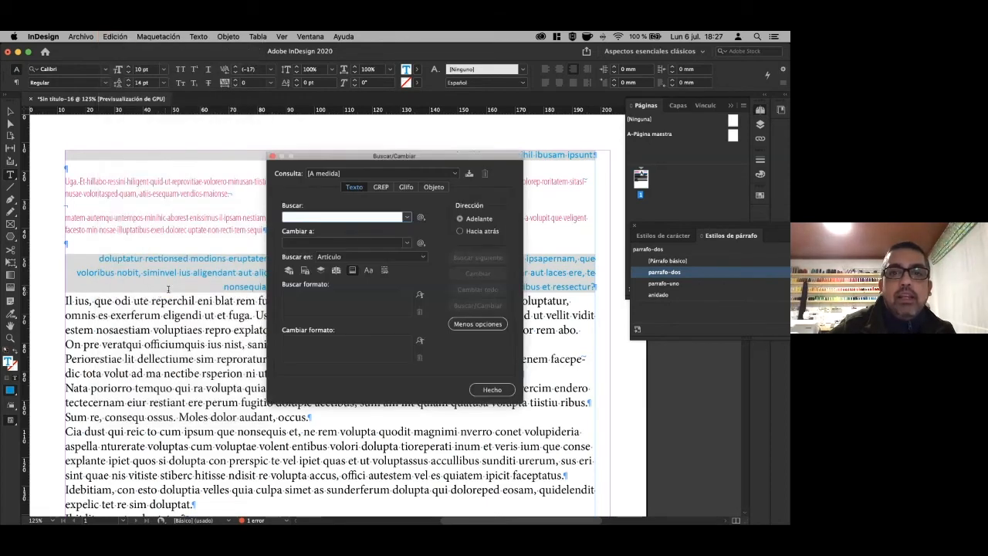
drag(393, 156, 300, 145)
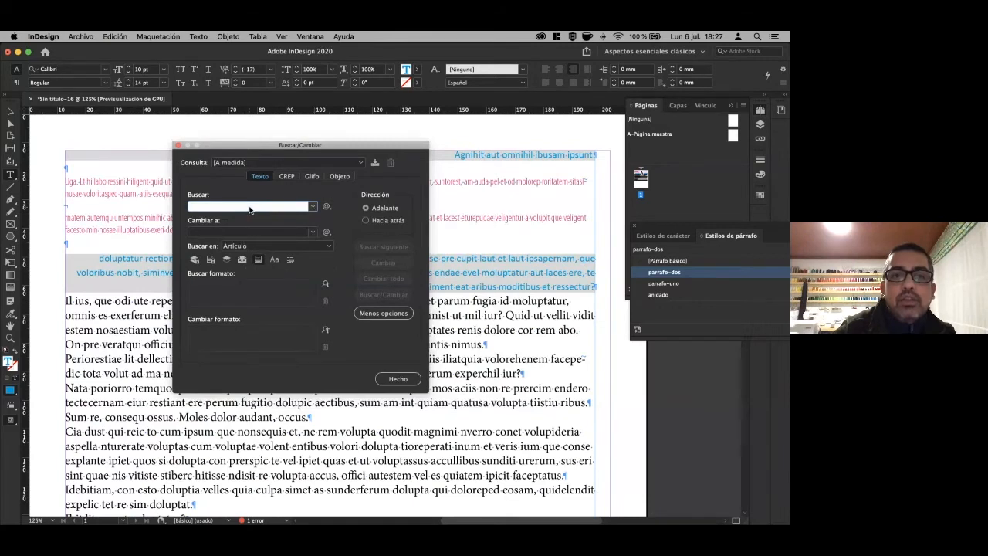
click(298, 232)
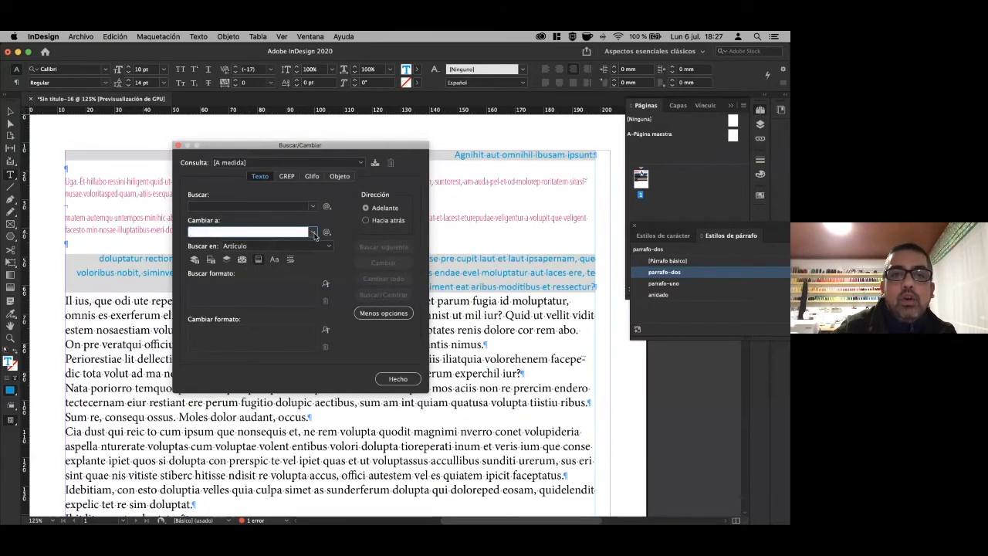
click(329, 246)
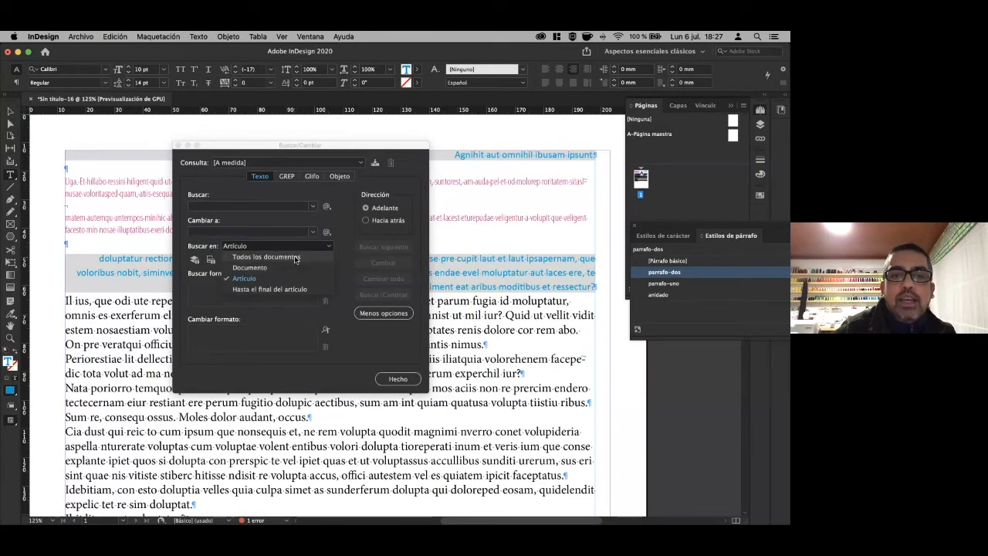
click(182, 290)
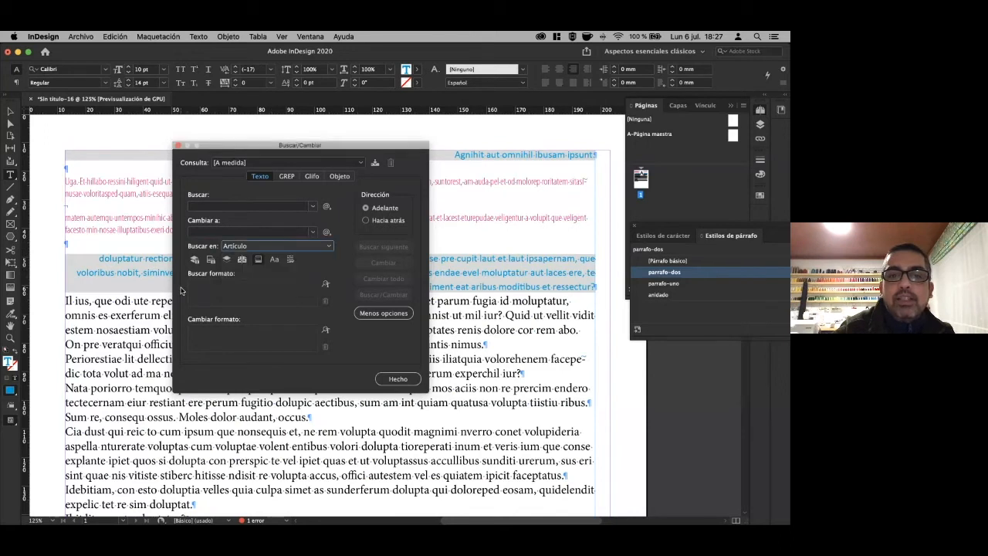
Examine the GREP and glyph search modes, including the "Latino básico y latino 1" glyph set, and close Find/Change.
click(286, 177)
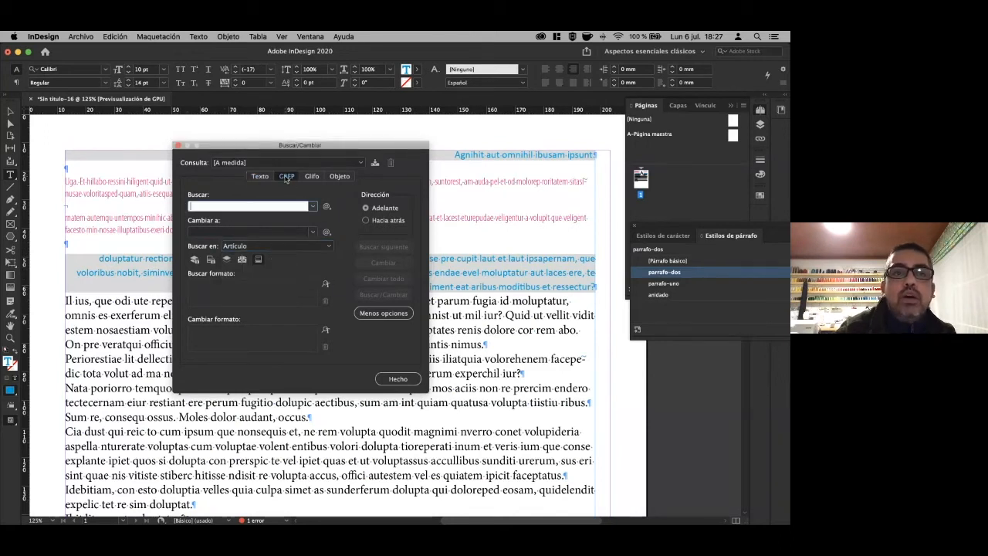
click(312, 178)
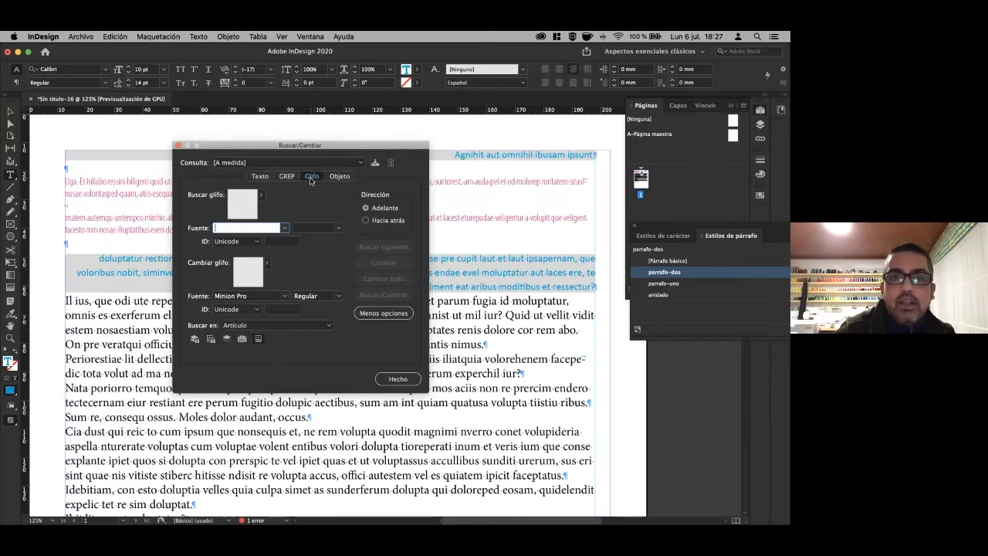
click(262, 194)
click(181, 218)
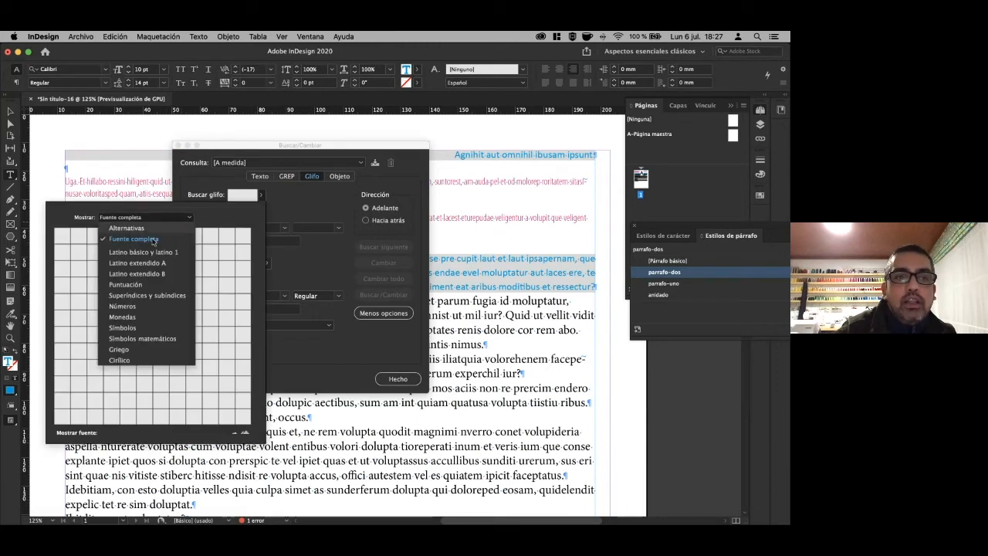
click(170, 284)
click(193, 220)
click(160, 254)
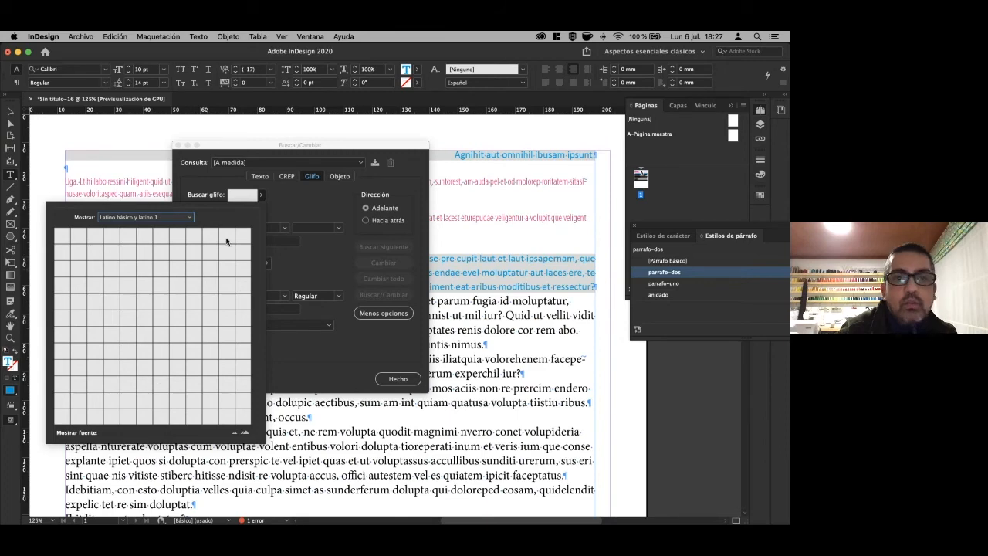
click(294, 378)
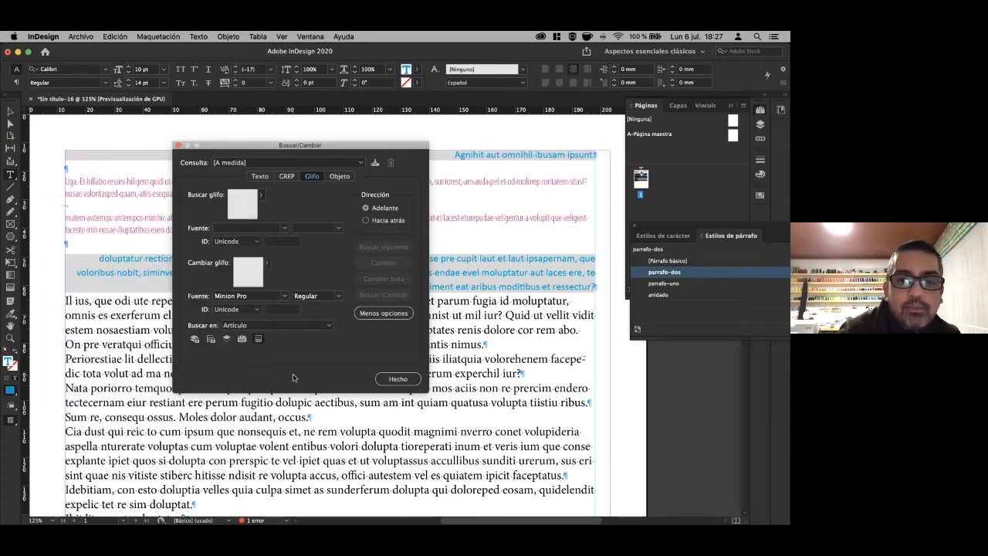
click(398, 380)
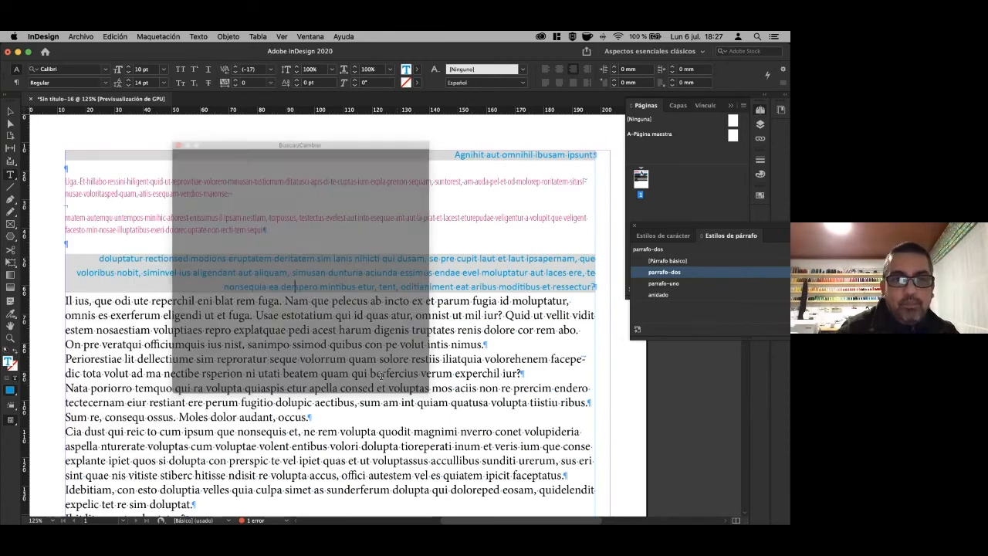
Insert two paragraph returns after "volut intis nimus." to separate it from the paragraph starting "Periorestiae".
click(252, 340)
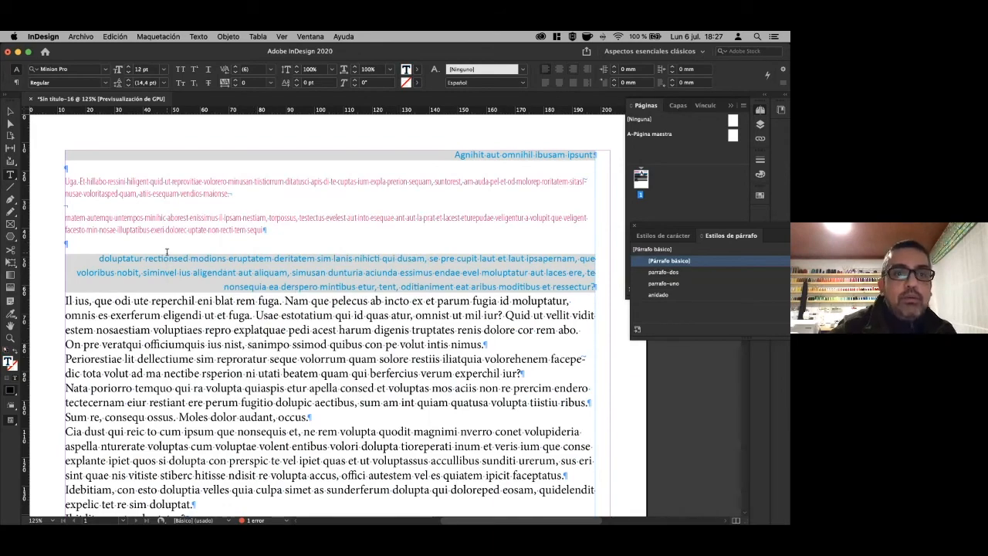
click(501, 345)
key(Return)
key(Return)
scroll(235, 383, down, 6)
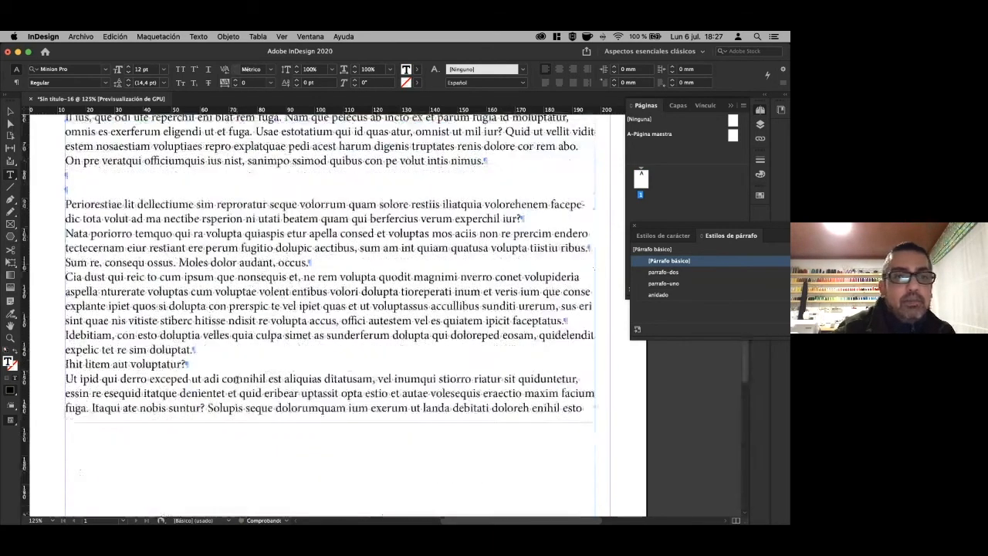
Give the paragraph starting "Periorestiae lit dellectiume" a drop cap five lines high.
drag(72, 149, 62, 149)
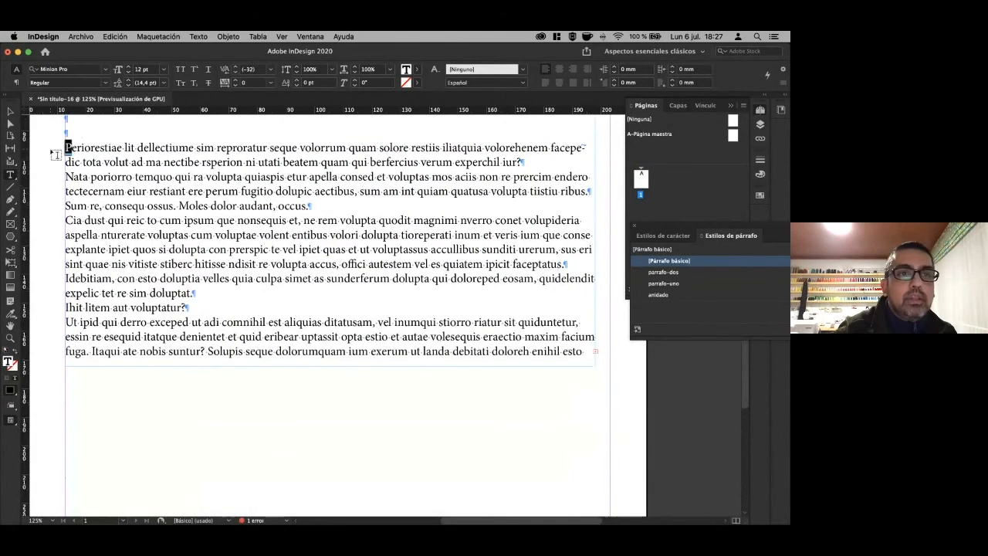
scroll(123, 216, up, 1)
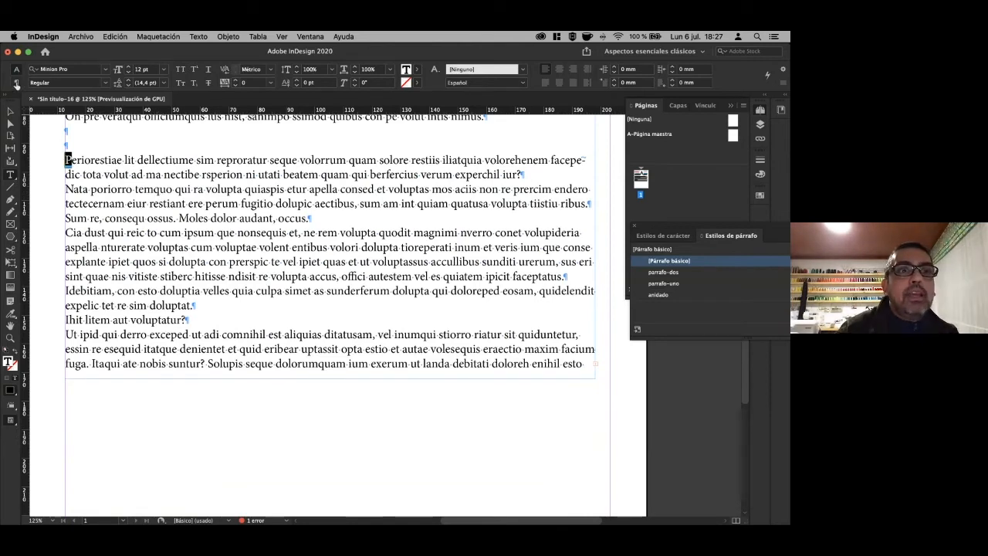
click(16, 82)
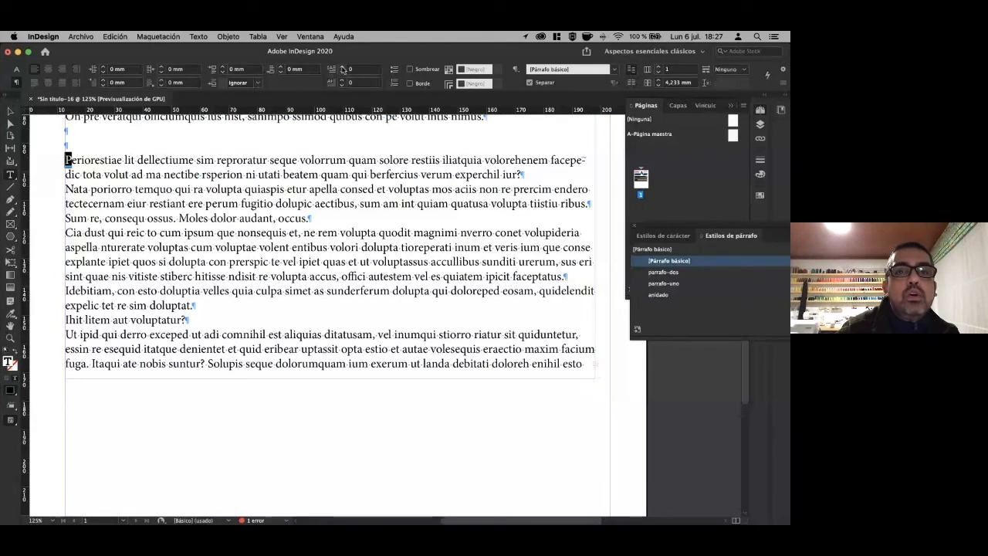
click(343, 68)
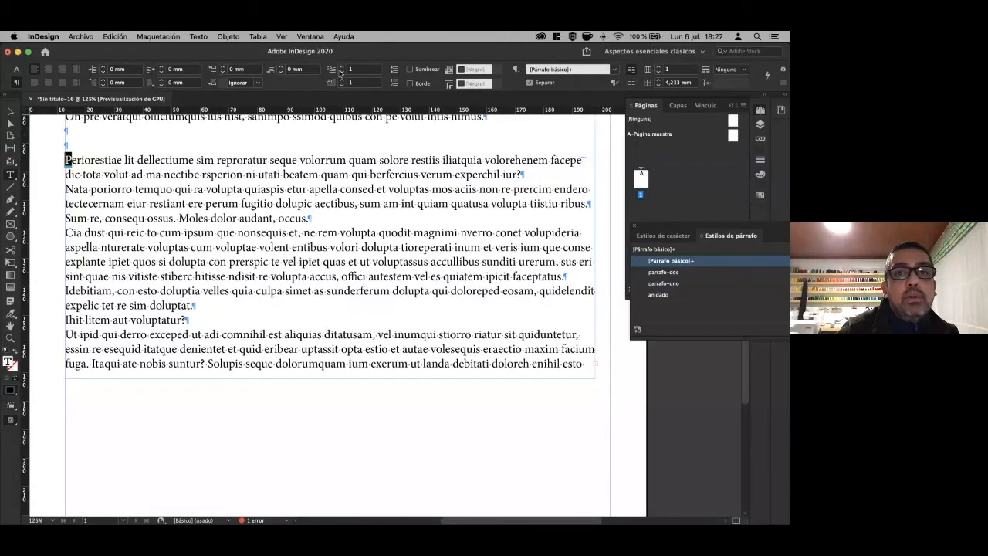
click(344, 68)
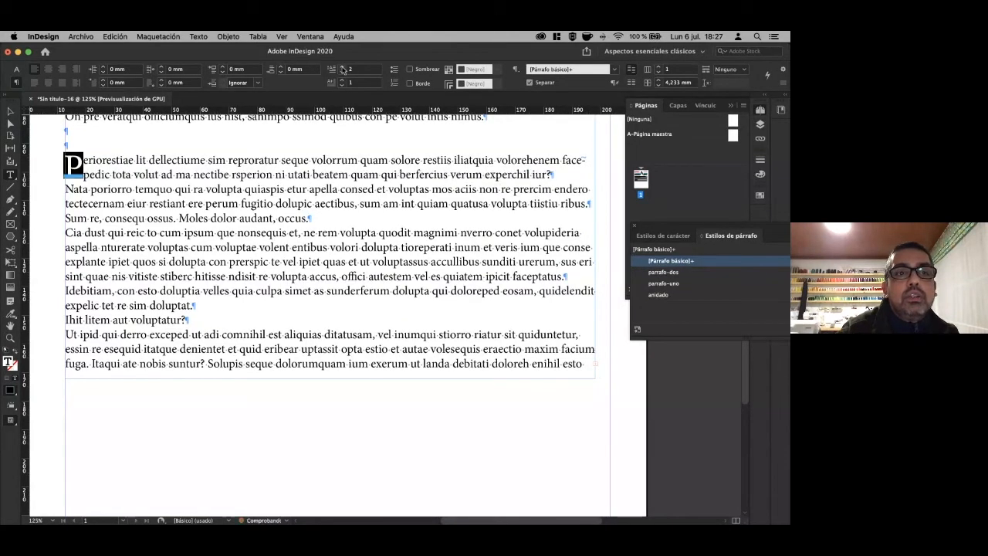
click(344, 69)
click(343, 69)
click(344, 68)
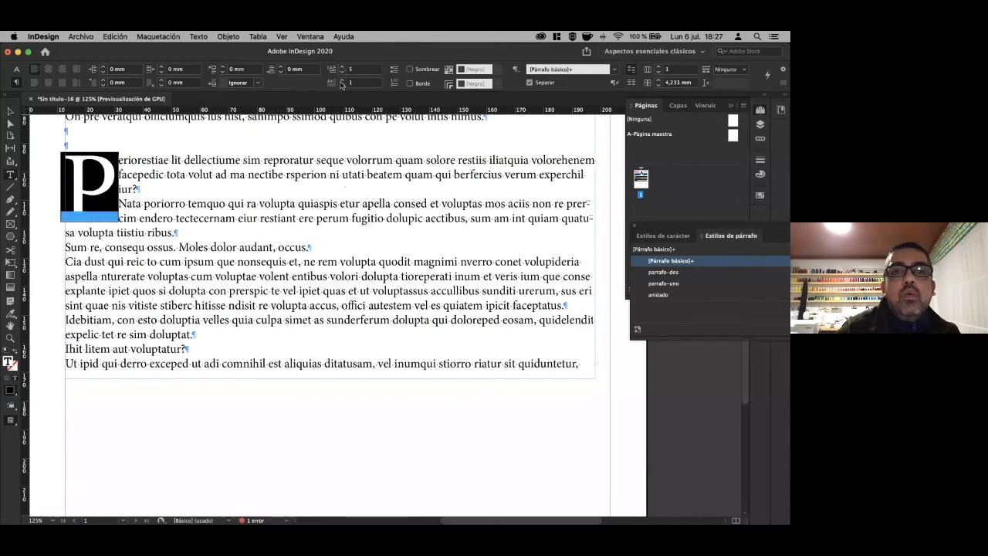
Extend the drop cap to five characters and reduce its height to two lines.
click(343, 81)
click(343, 81)
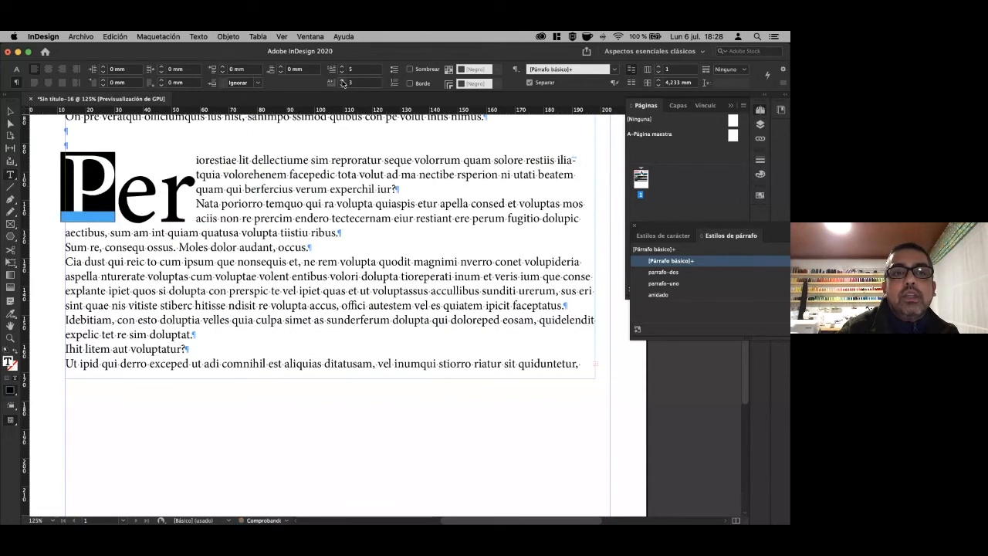
click(344, 81)
click(344, 83)
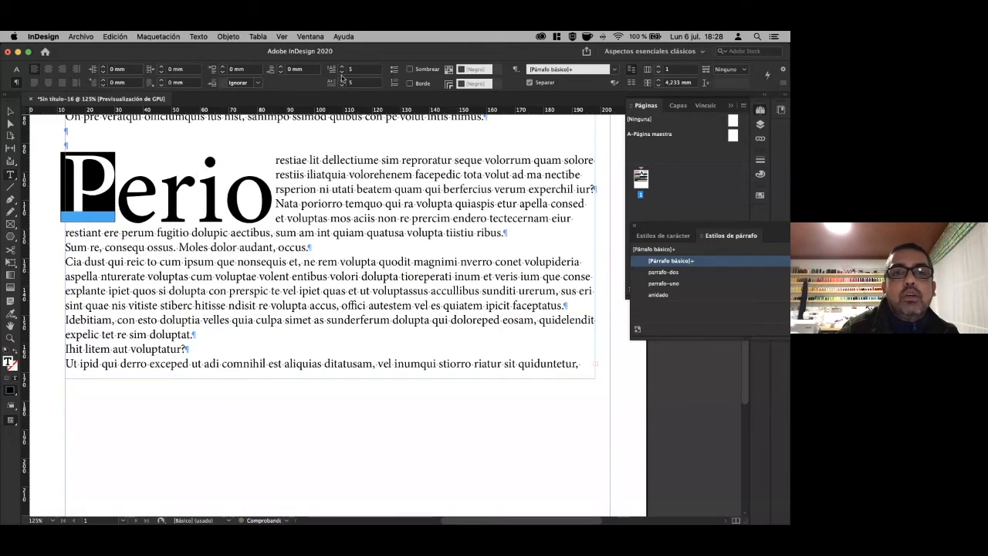
click(342, 74)
click(343, 74)
click(342, 74)
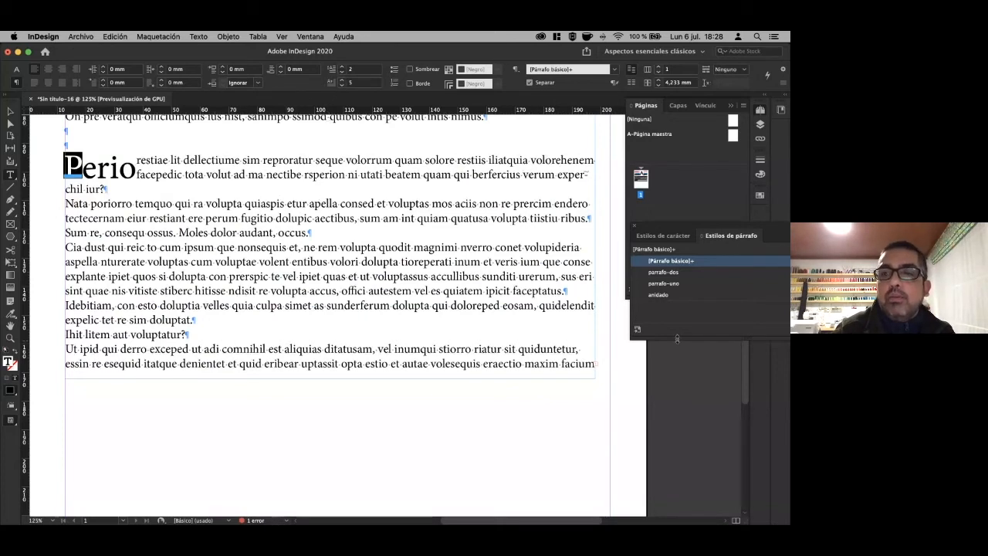
Apply "parrafo-dos" to the paragraph starting "Periorestiae" and add a nested style using "caracter-uno" to that paragraph style's options.
click(669, 314)
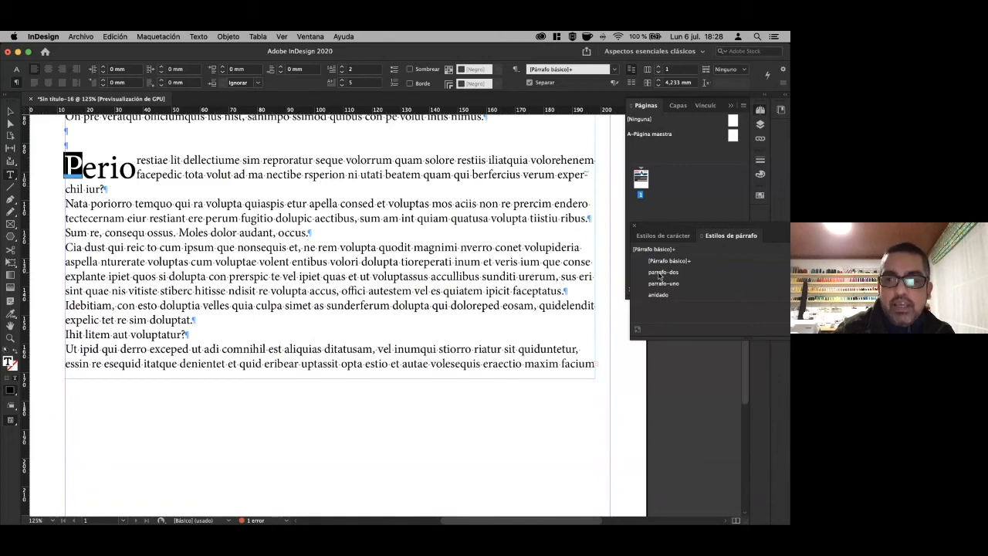
double_click(658, 274)
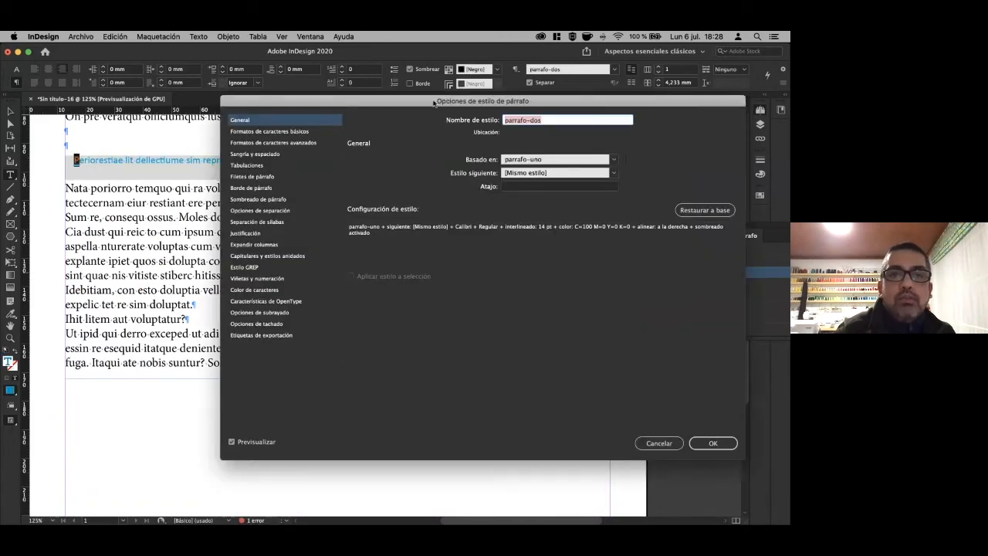
drag(434, 102, 299, 92)
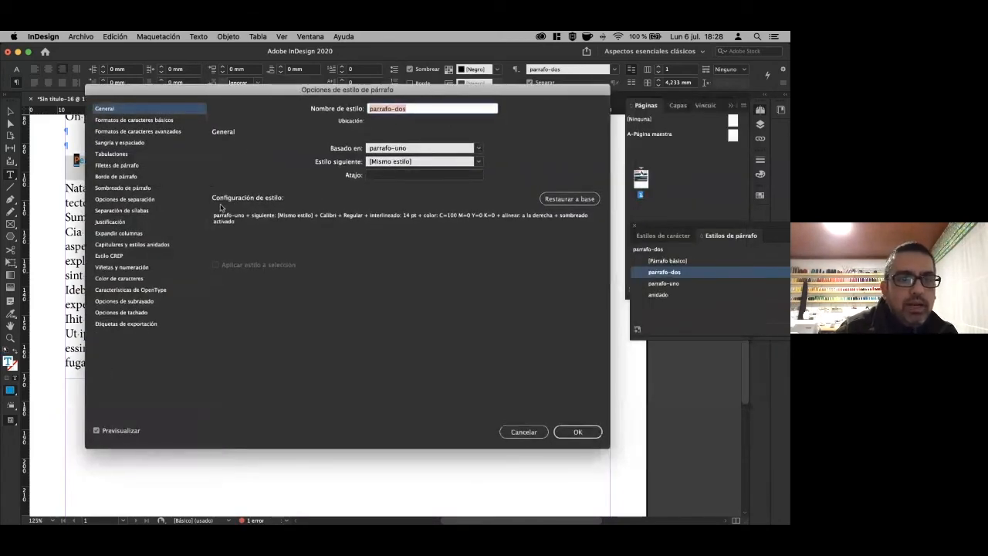
click(108, 244)
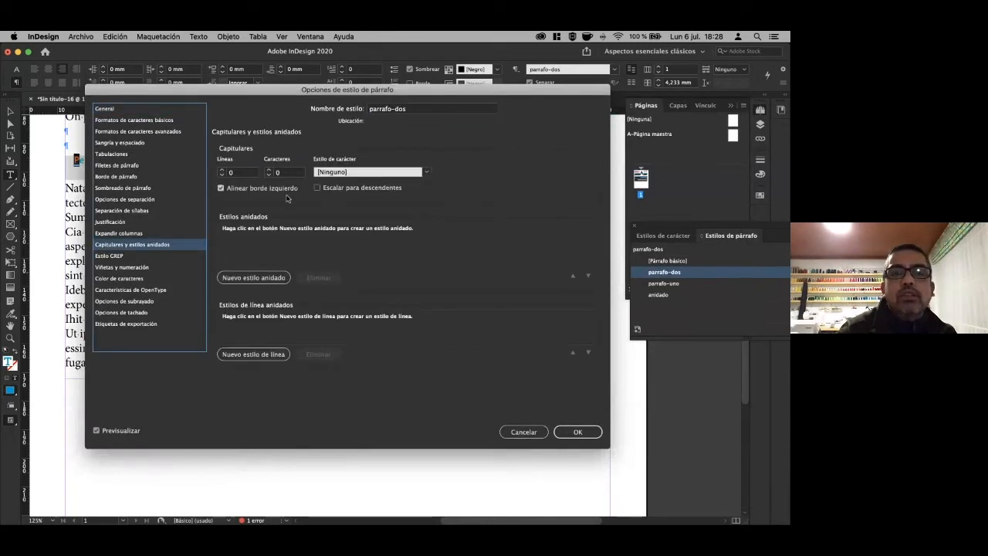
click(249, 277)
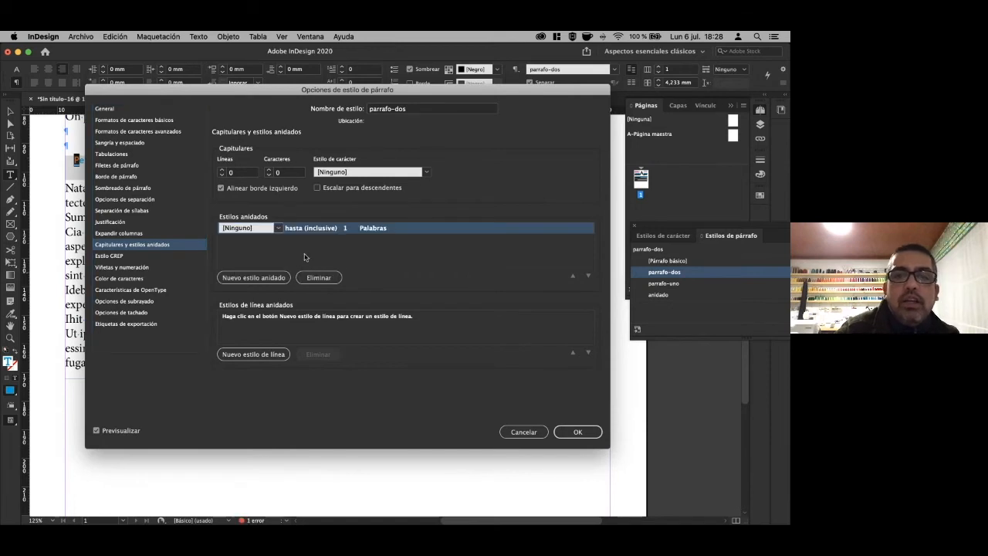
click(278, 229)
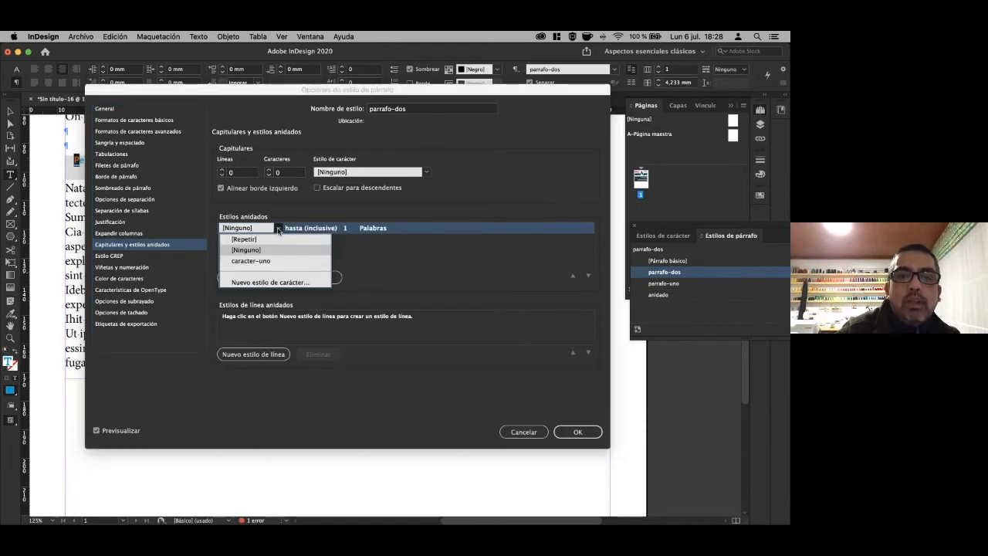
click(270, 263)
Make the "caracter-uno" nested style run through one letter (Letras), keeping the inclusive option.
click(313, 233)
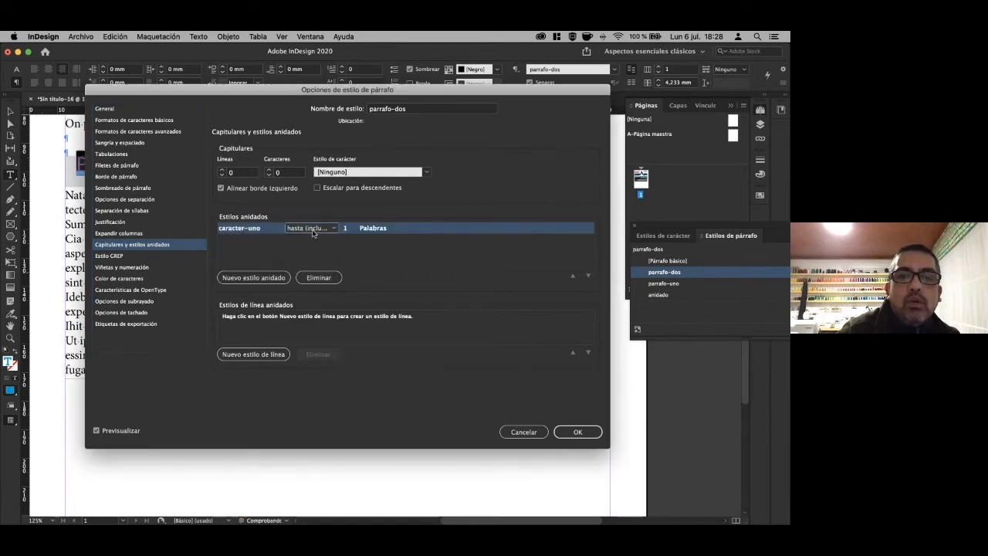
click(333, 229)
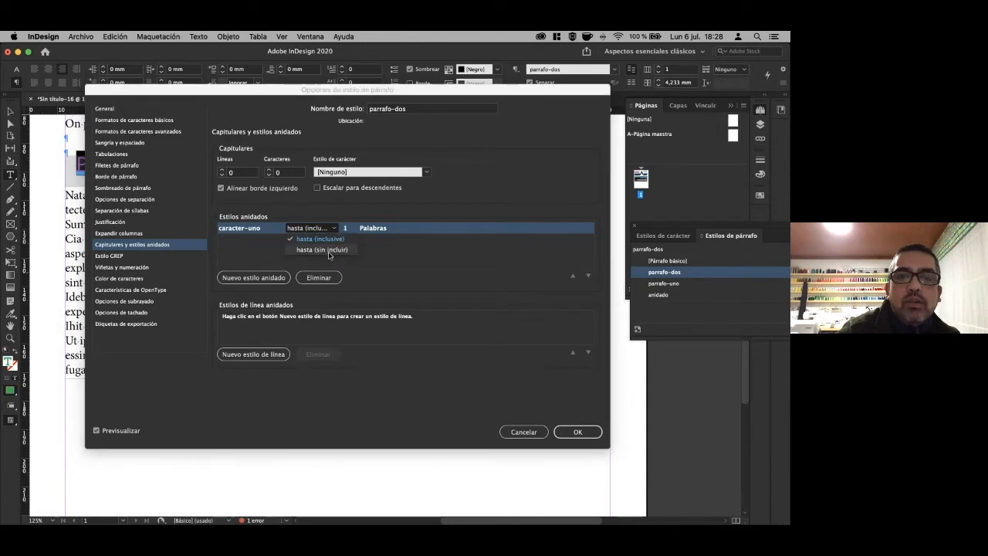
click(346, 229)
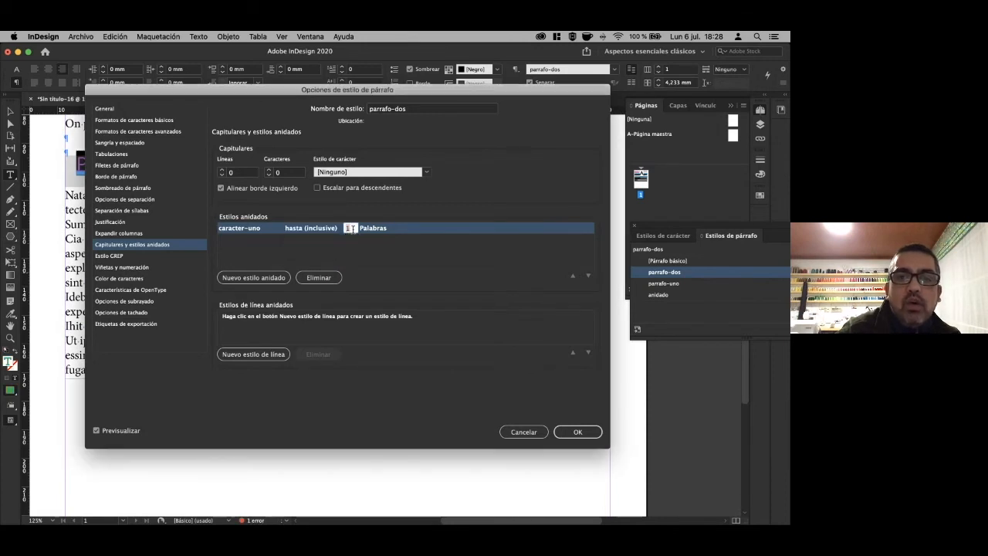
click(374, 228)
click(467, 229)
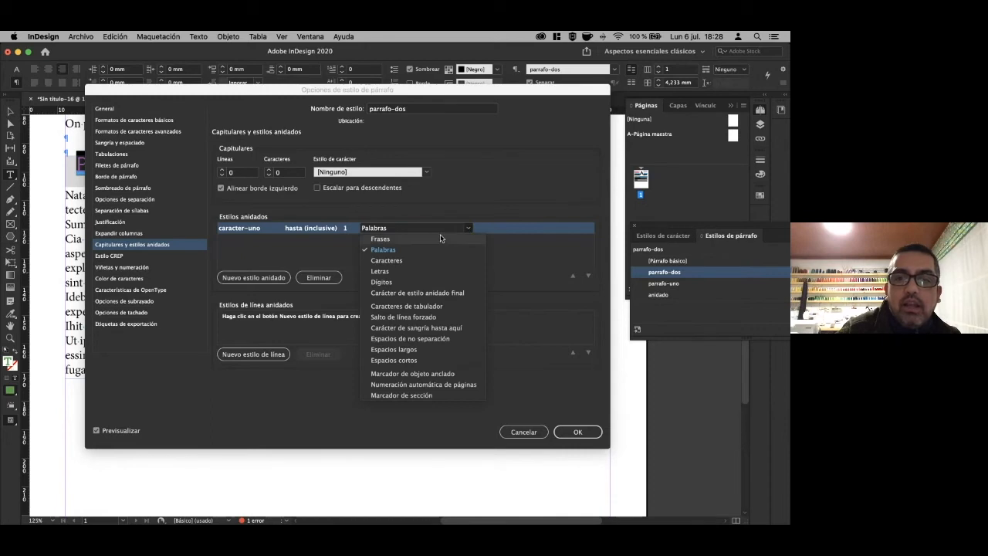
click(391, 272)
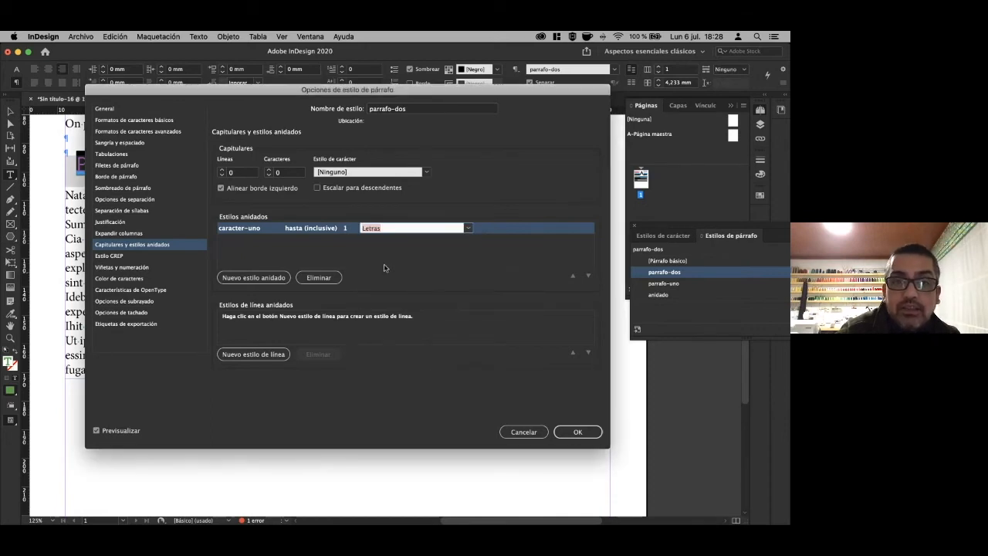
click(357, 259)
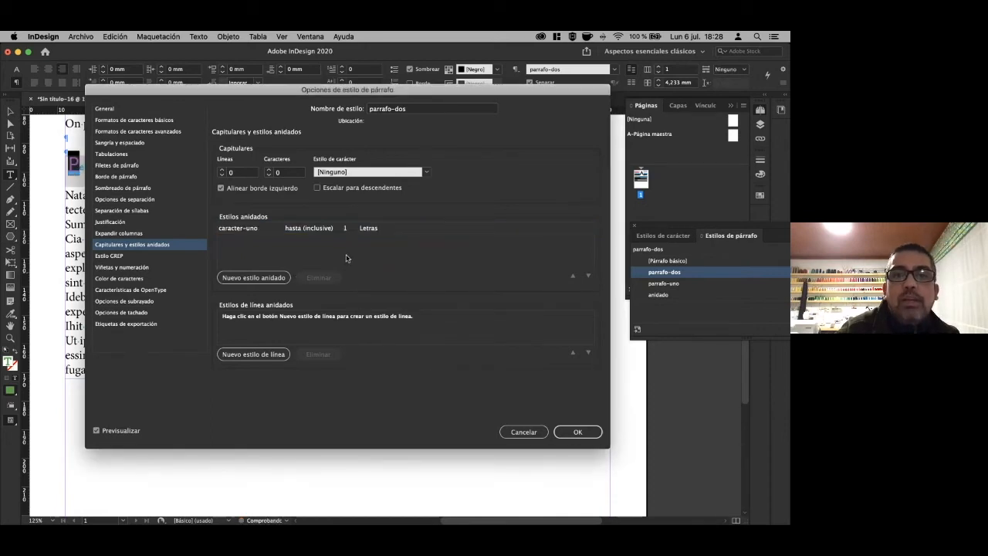
Examine the justification, drop cap and nested style, GREP, and bullets and numbering settings of "parrafo-dos", and discard the style options.
drag(197, 91, 325, 203)
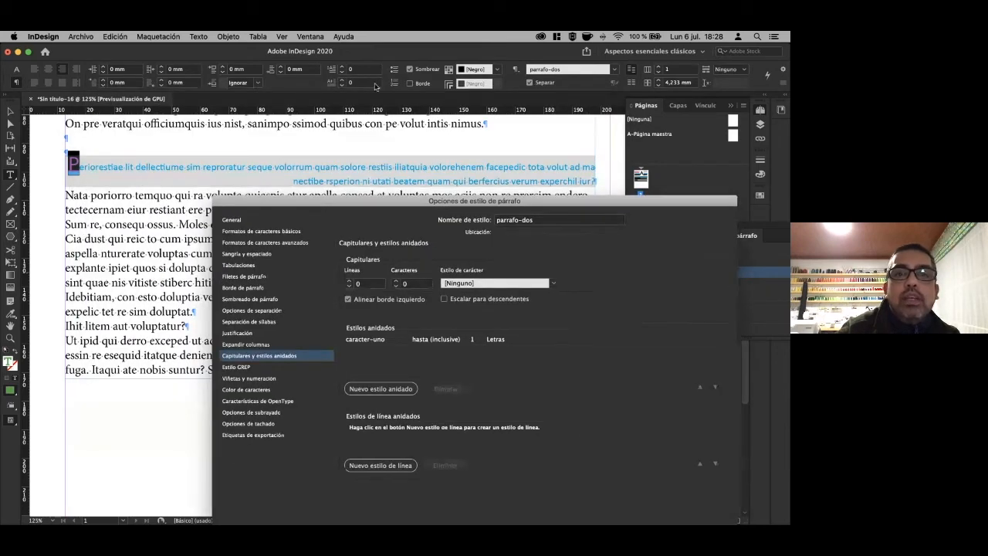
drag(327, 201, 255, 138)
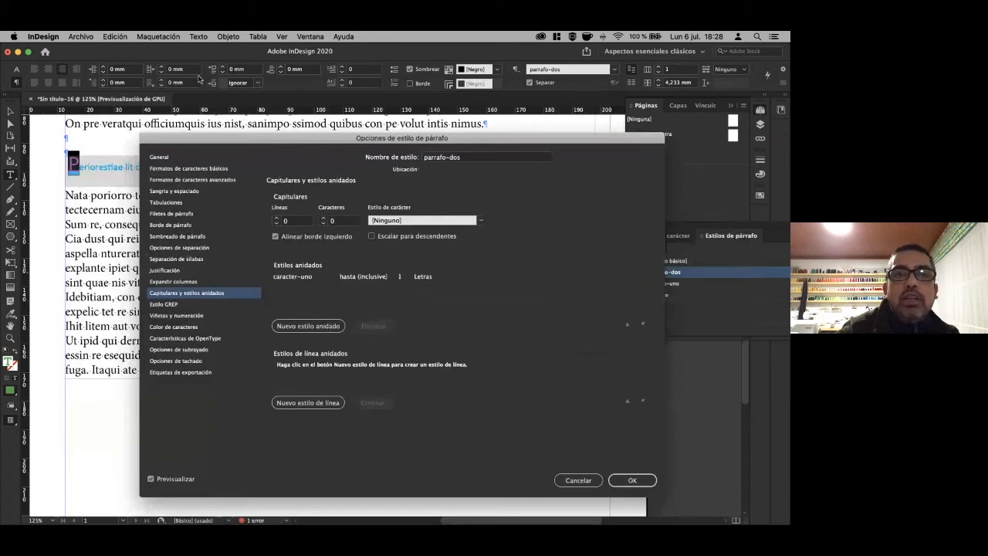
click(185, 260)
click(177, 272)
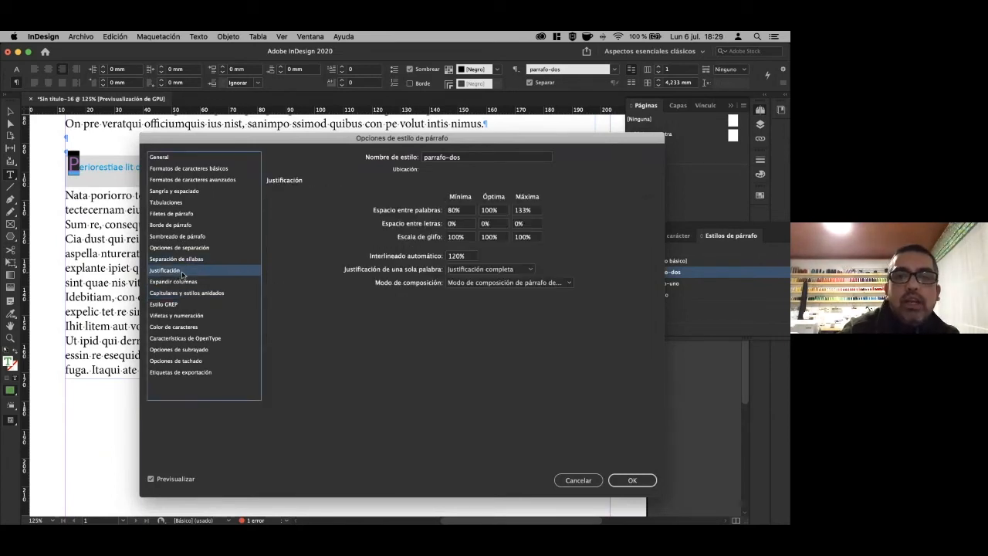
click(179, 294)
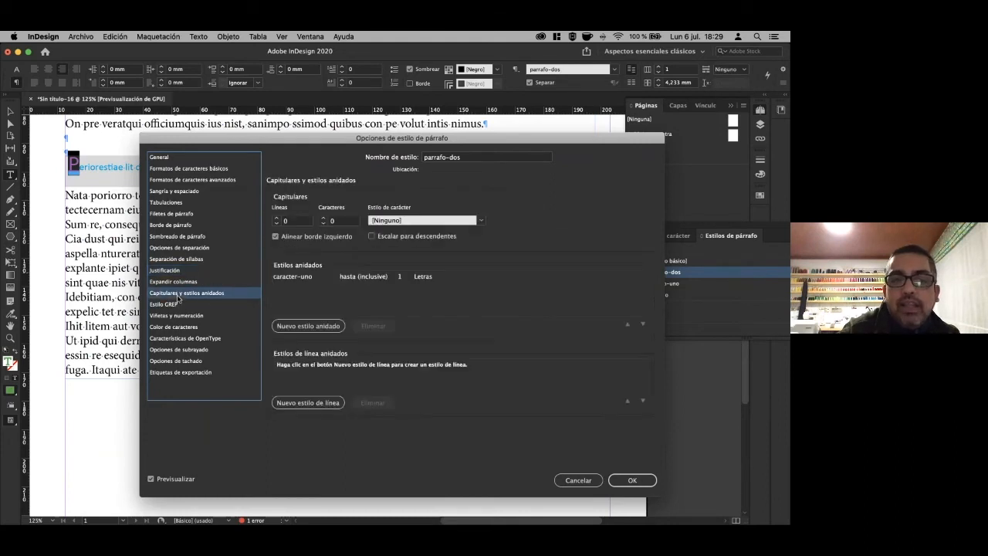
click(177, 306)
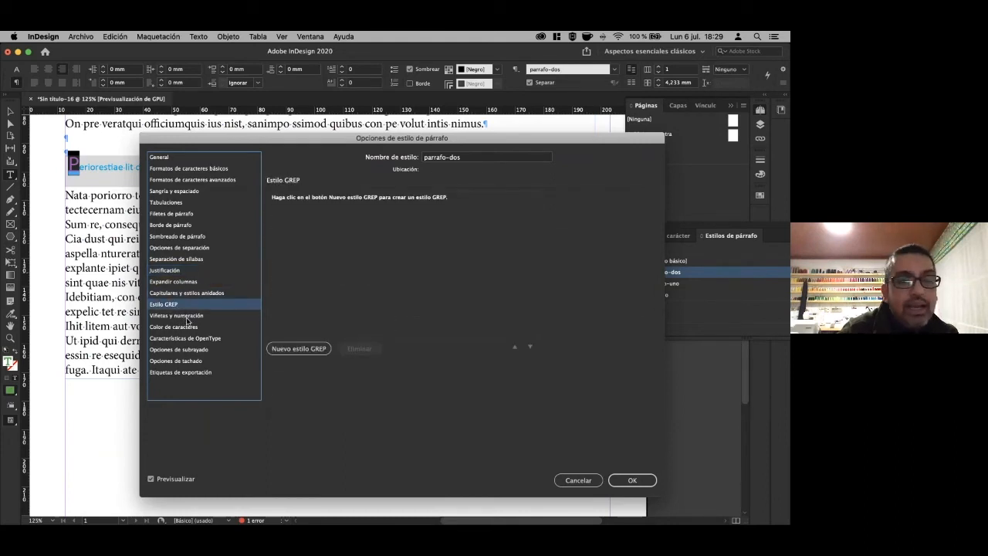
click(187, 317)
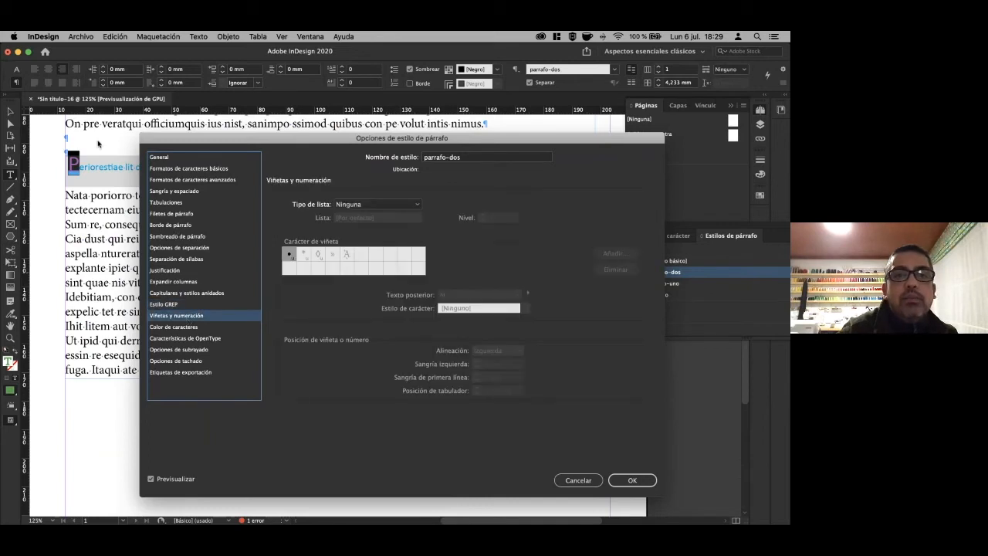
drag(178, 143, 174, 233)
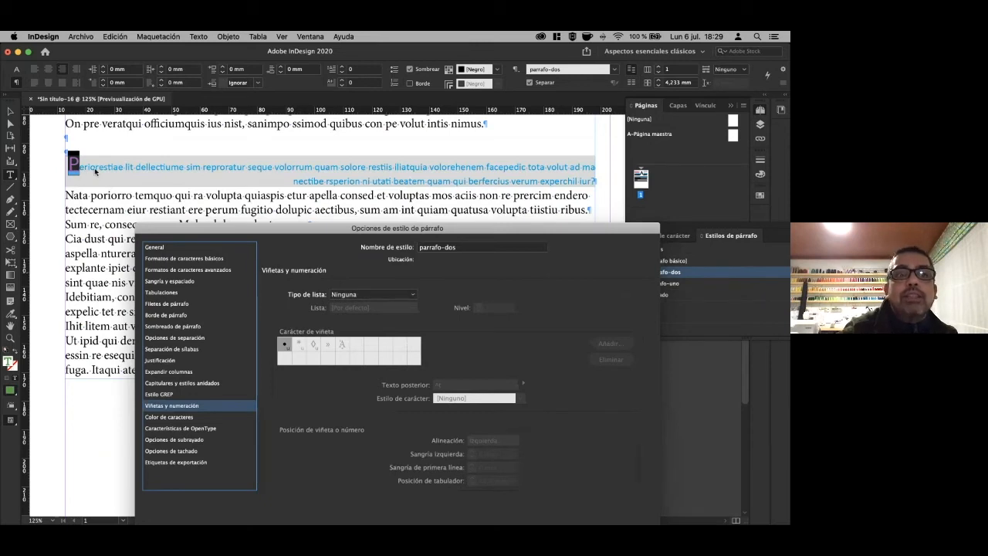
drag(236, 234, 198, 137)
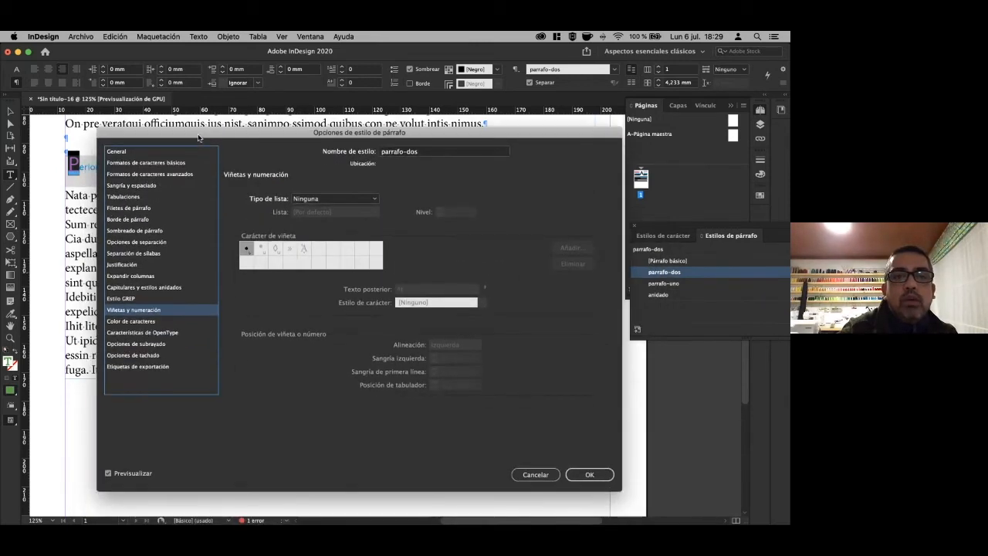
click(533, 475)
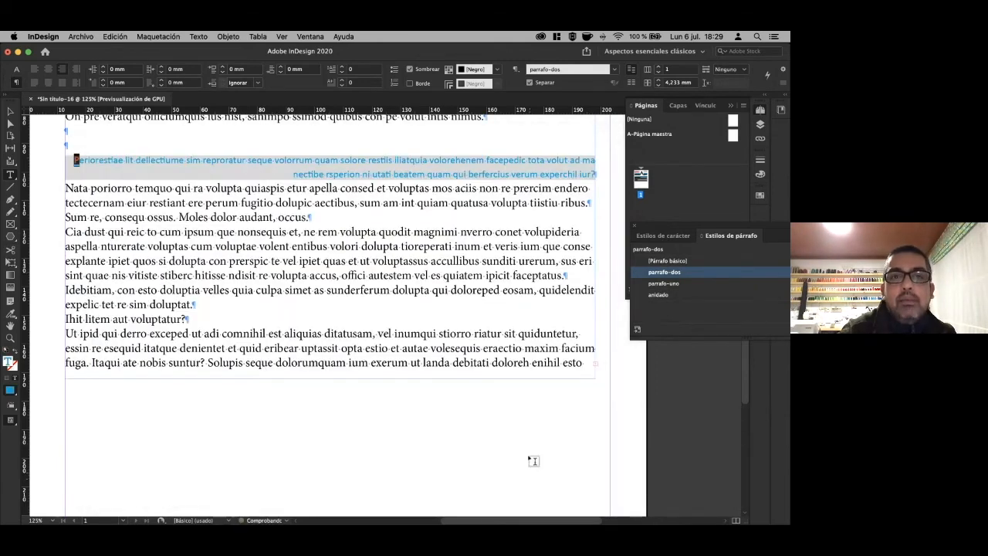
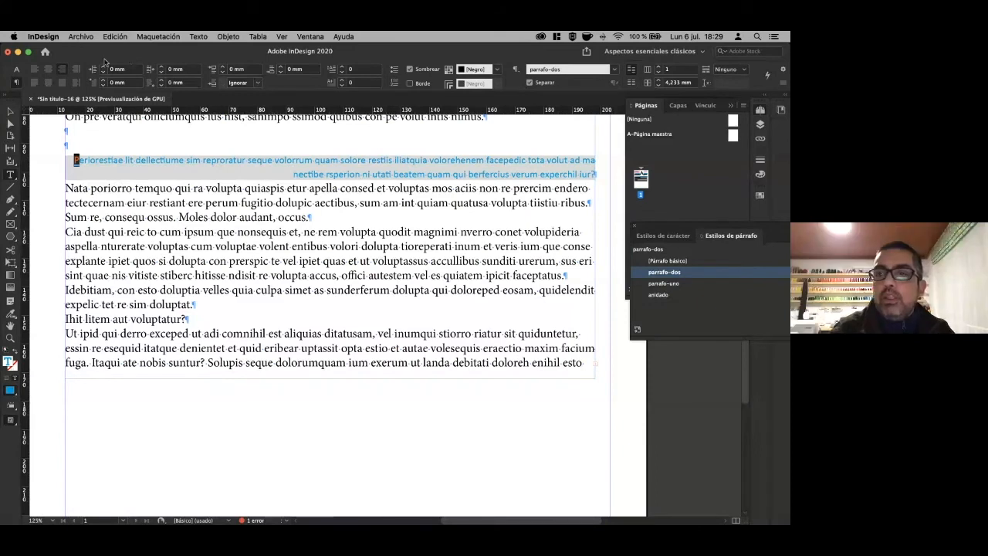
drag(728, 227, 284, 117)
click(413, 127)
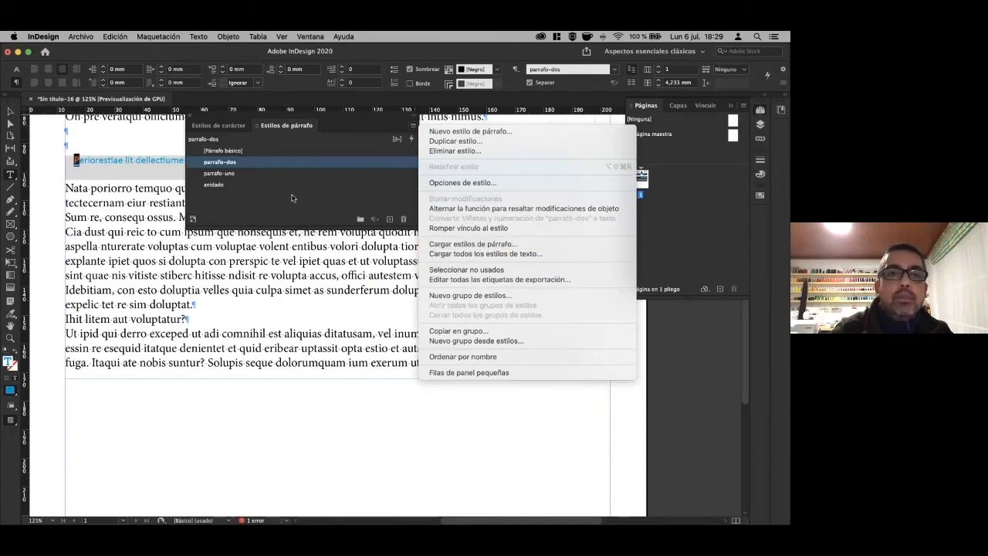
click(88, 217)
click(87, 217)
Create a new one-page portrait document measuring 215,9 by 279,4 mm.
click(80, 37)
mouse_move(98, 51)
click(254, 51)
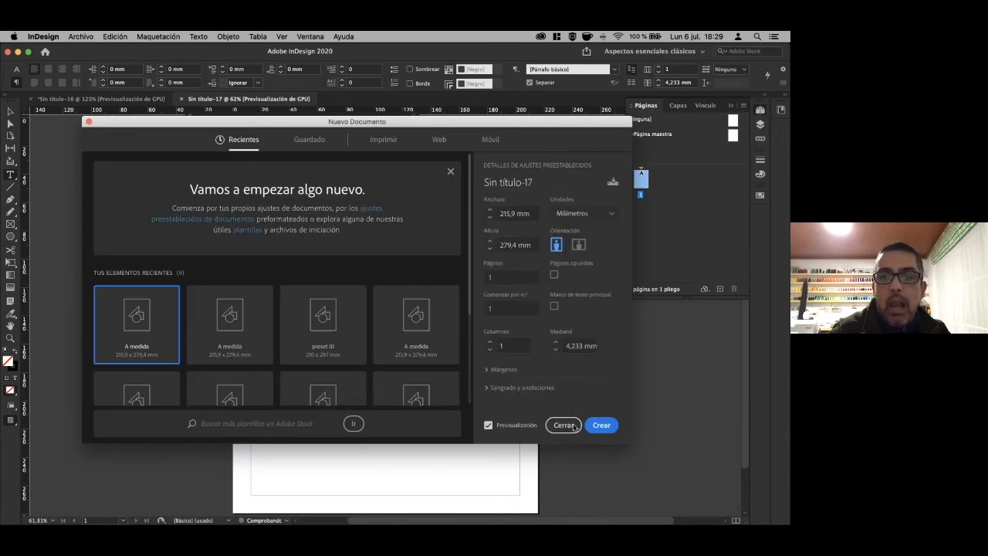
click(602, 426)
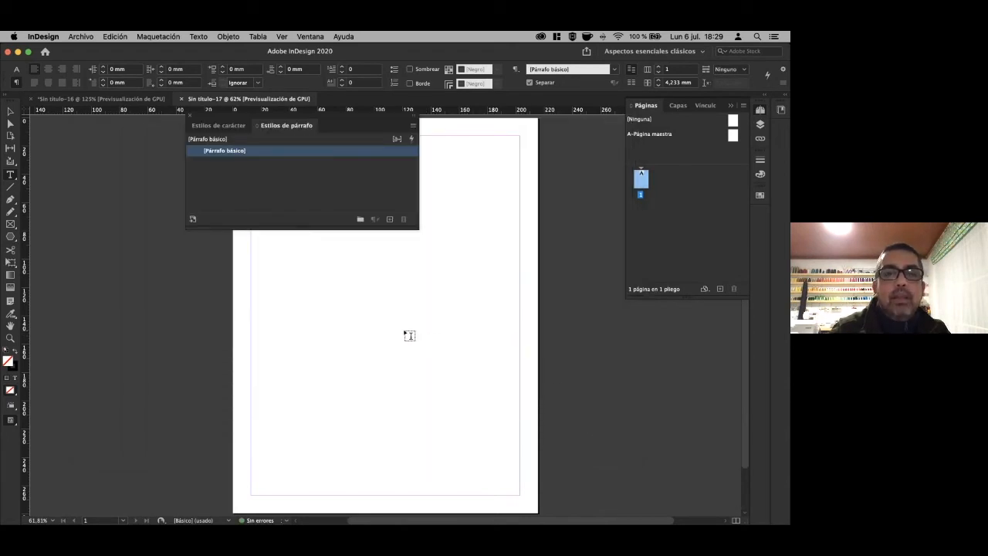
Close the floating paragraph styles list, bring it back and place it over the page.
drag(333, 121, 129, 194)
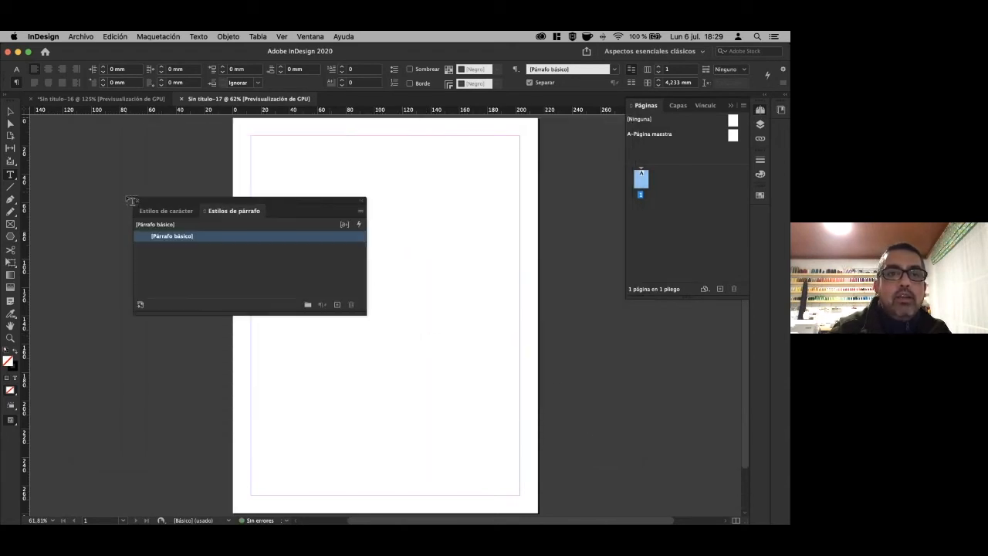
click(137, 201)
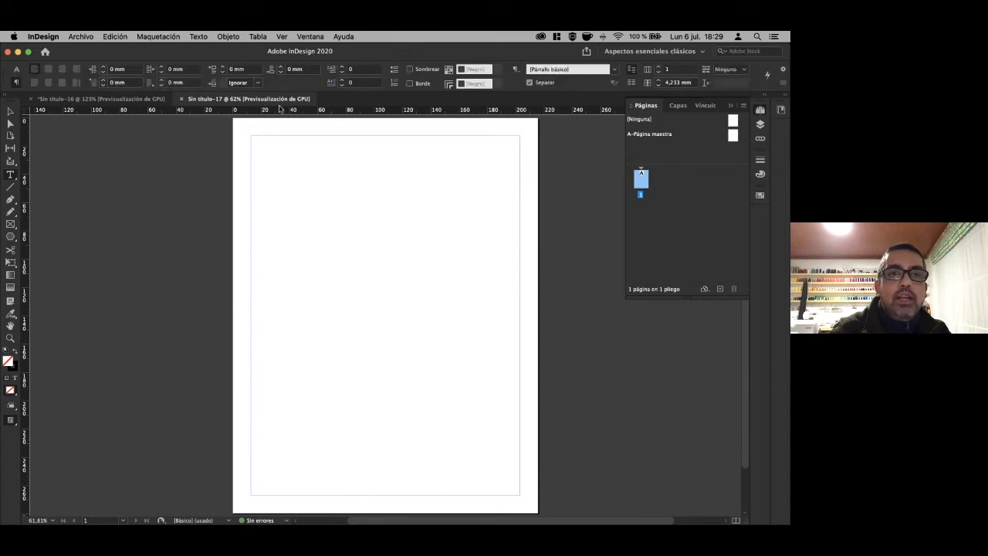
click(310, 37)
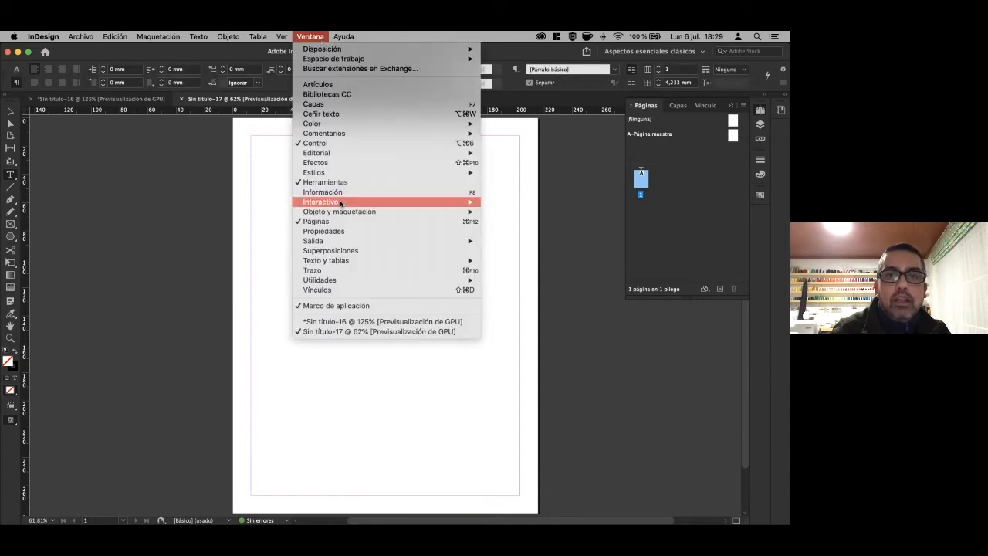
mouse_move(340, 204)
mouse_move(412, 173)
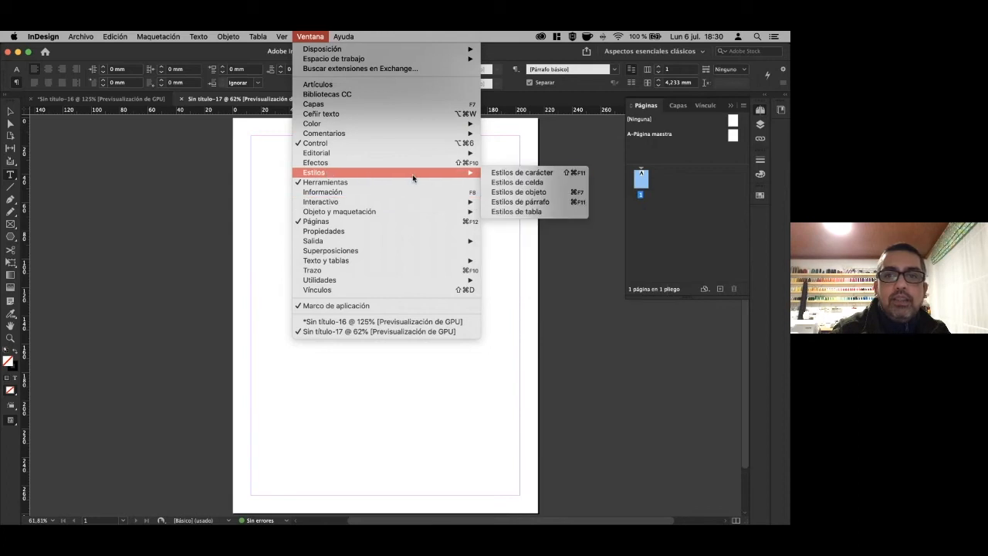
click(544, 203)
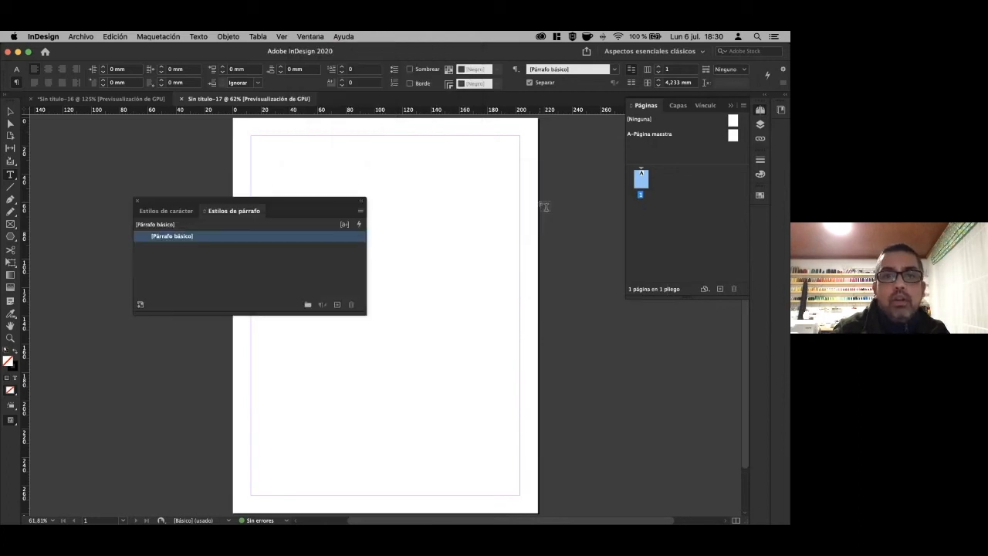
drag(244, 207, 478, 174)
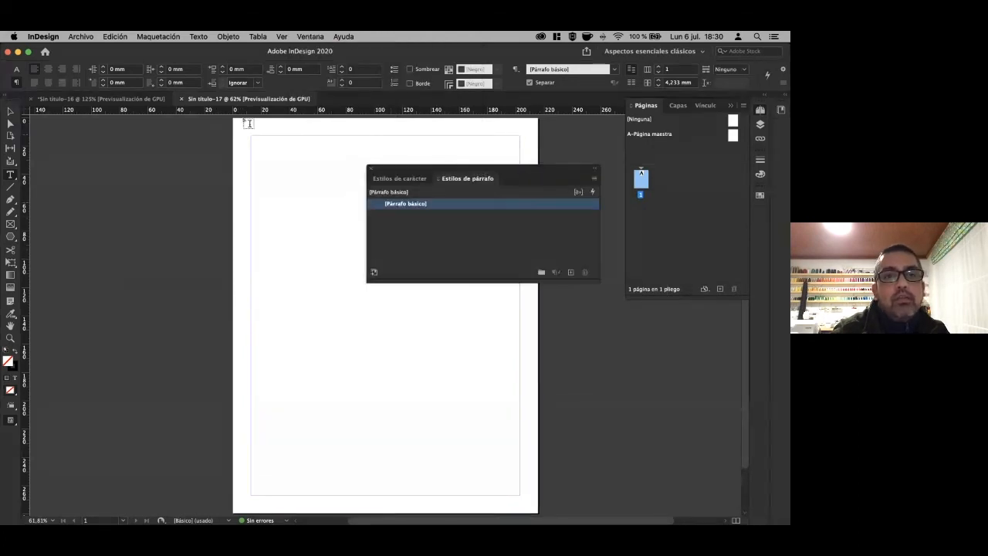
Save the document containing the custom styles, Sin título-16, as "ejemplo 16".
click(126, 100)
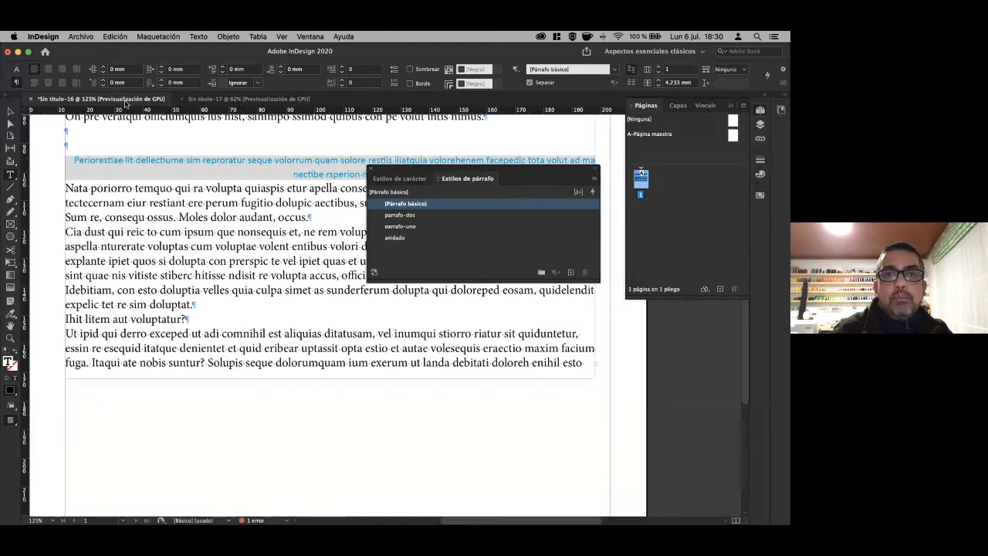
key(super+shift+s)
text(ejemplo 16)
key(Return)
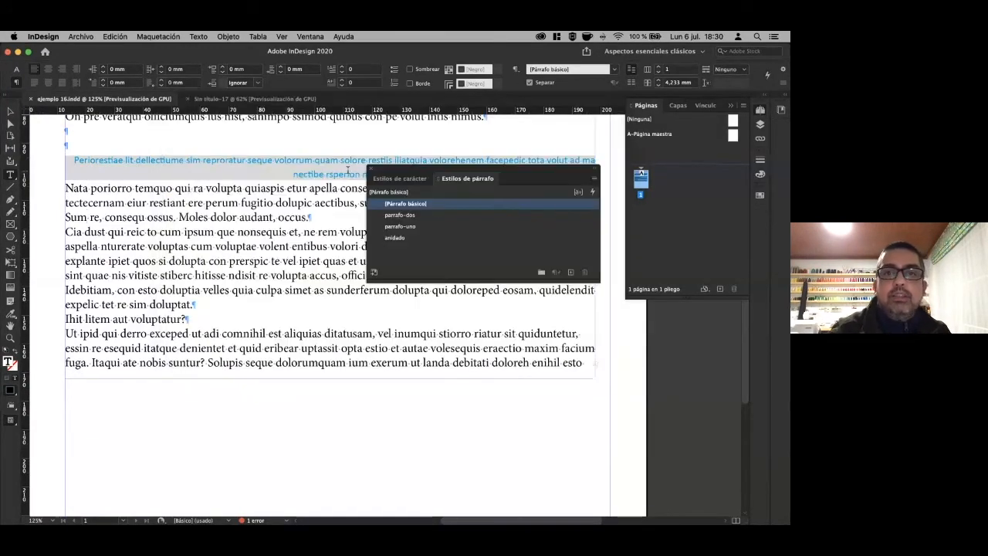
Load all the styles from "ejemplo 16.indd" into the blank document Sin título-17 and close the styles list.
click(278, 99)
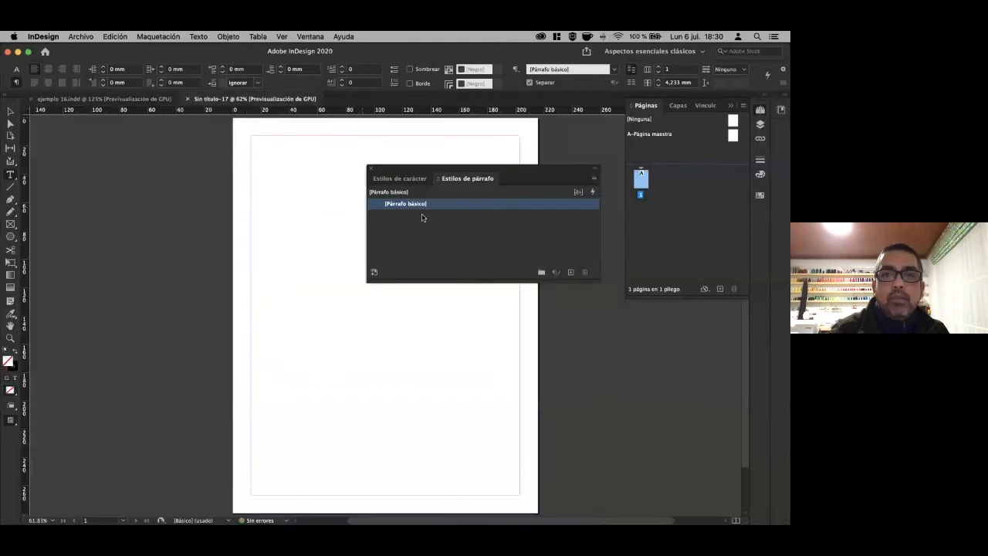
click(595, 179)
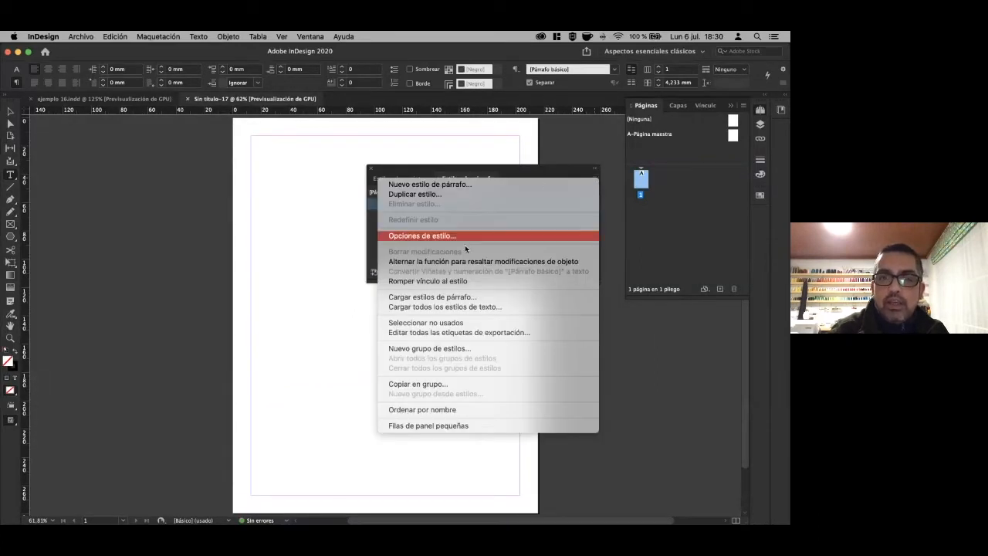
click(452, 298)
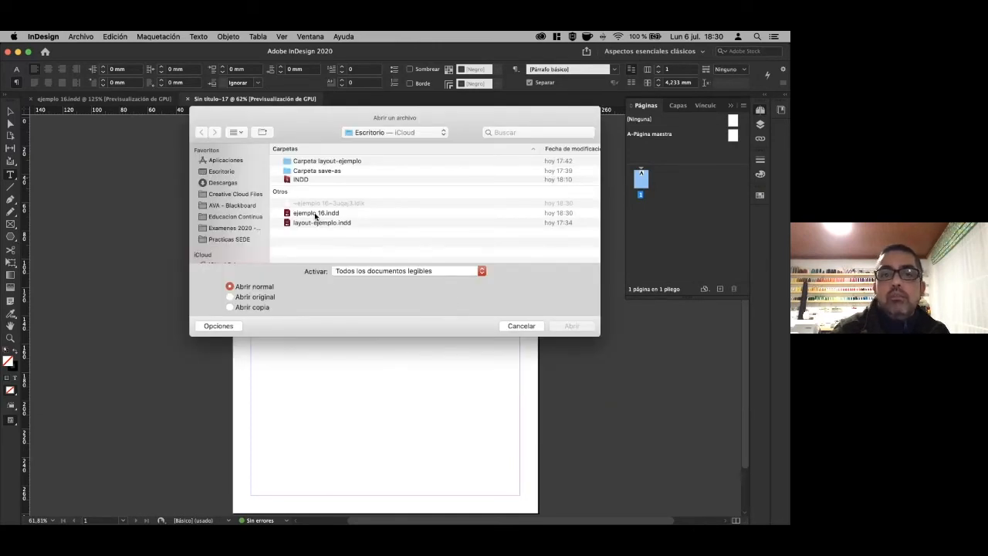
click(315, 215)
click(569, 326)
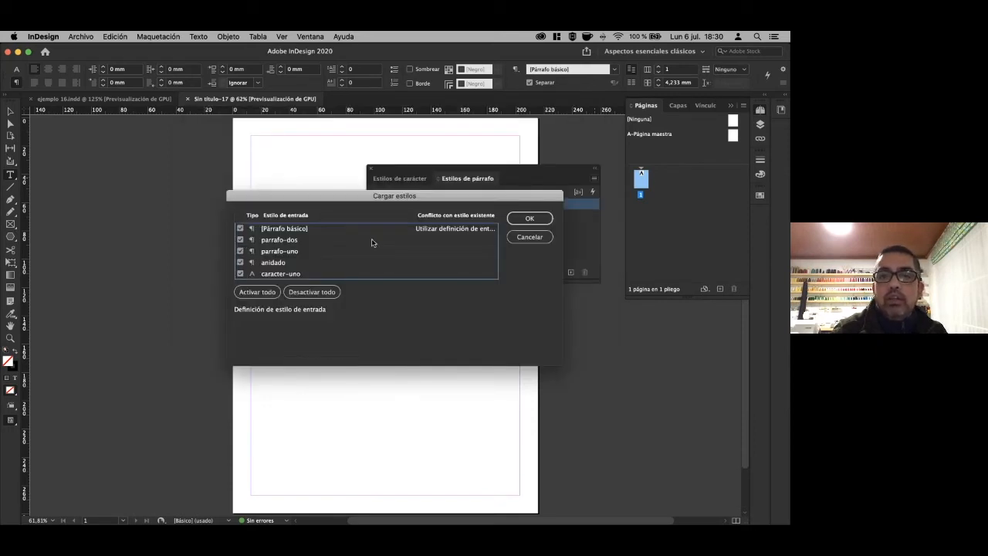
click(312, 293)
click(263, 295)
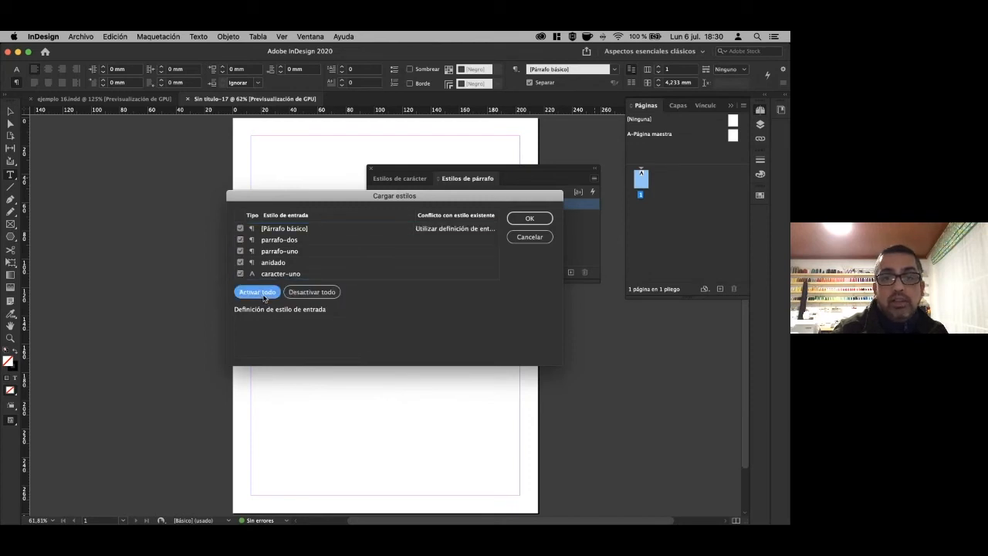
click(351, 214)
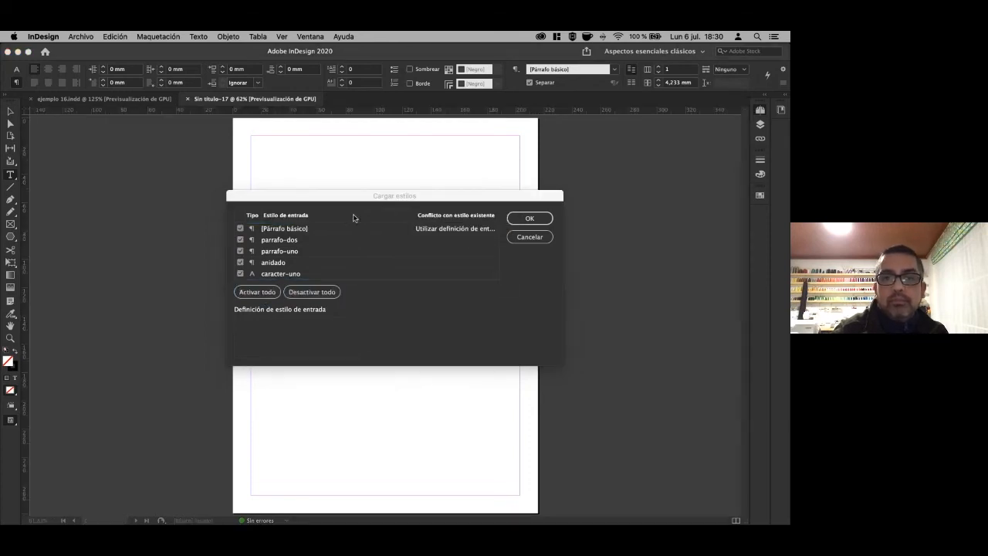
click(530, 219)
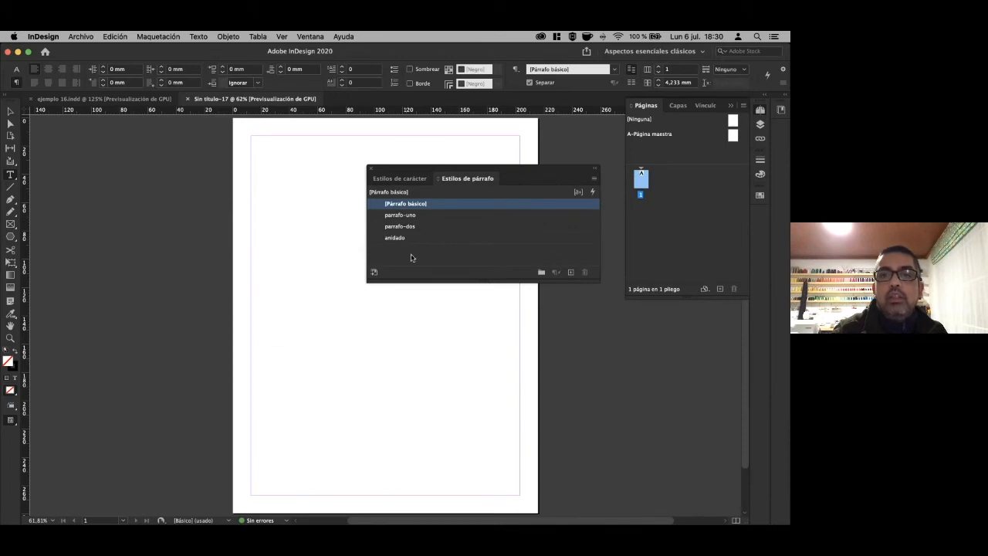
click(371, 169)
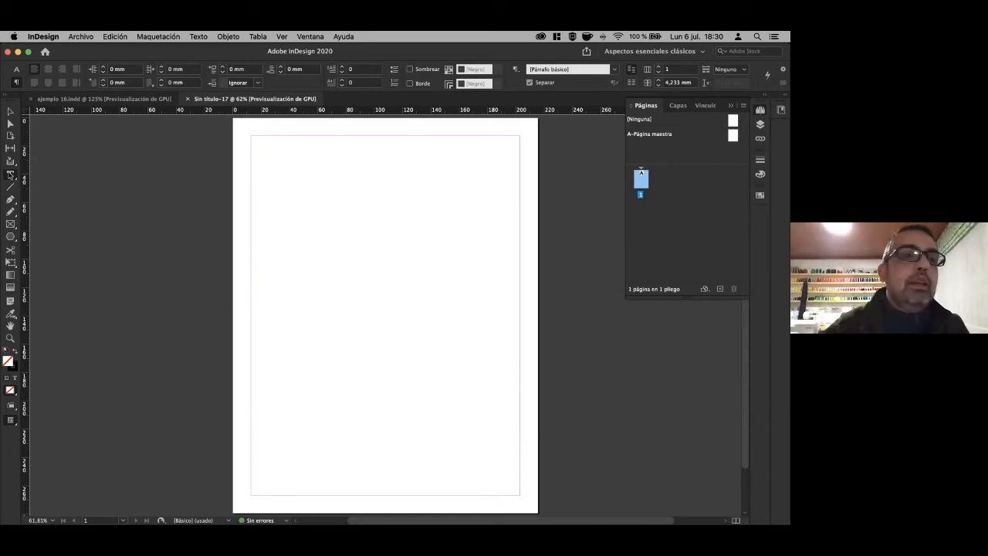
Create a text frame about 114 by 137 mm on the page containing the heading "INDICE" and, two lines below, "EJEMPLO 1".
click(11, 176)
drag(290, 168, 451, 361)
text(IN)
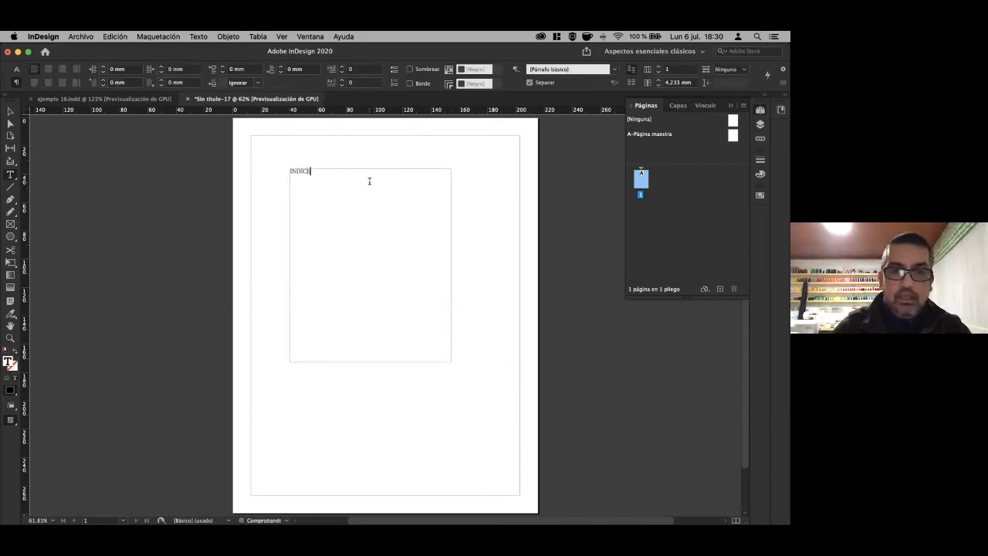
text(DICE)
drag(325, 173, 242, 176)
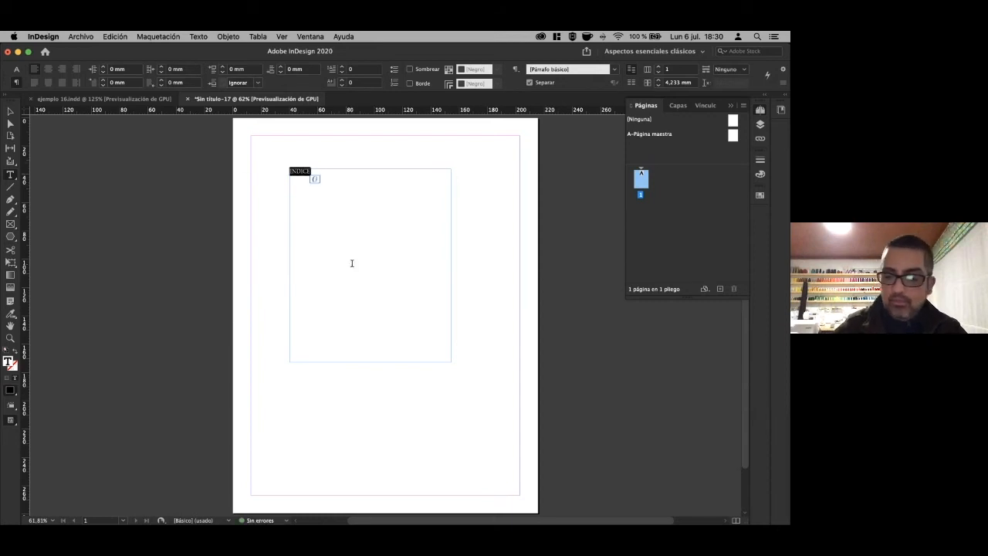
click(352, 263)
key(Return)
key(Return)
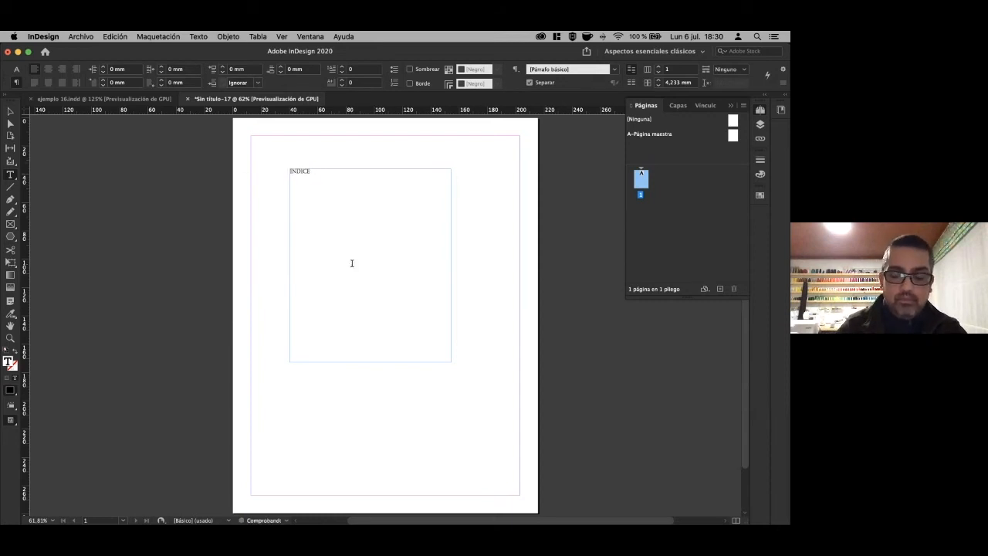
text(EJEMPLO 1)
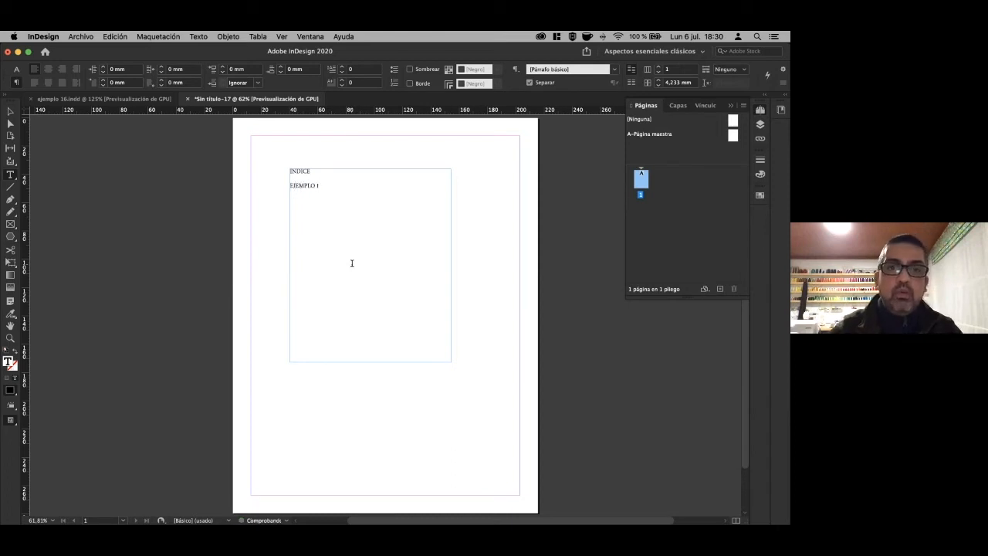
Duplicate the "EJEMPLO 1" line four times below itself, with a blank line between entries, and finish editing the text.
drag(326, 192, 213, 183)
key(super+c)
scroll(231, 191, up, 2)
scroll(232, 191, left, 2)
click(387, 237)
key(Return)
key(Return)
key(super+v)
key(Return)
key(Return)
key(super+v)
key(Return)
key(Return)
key(super+v)
key(Return)
key(Return)
key(super+v)
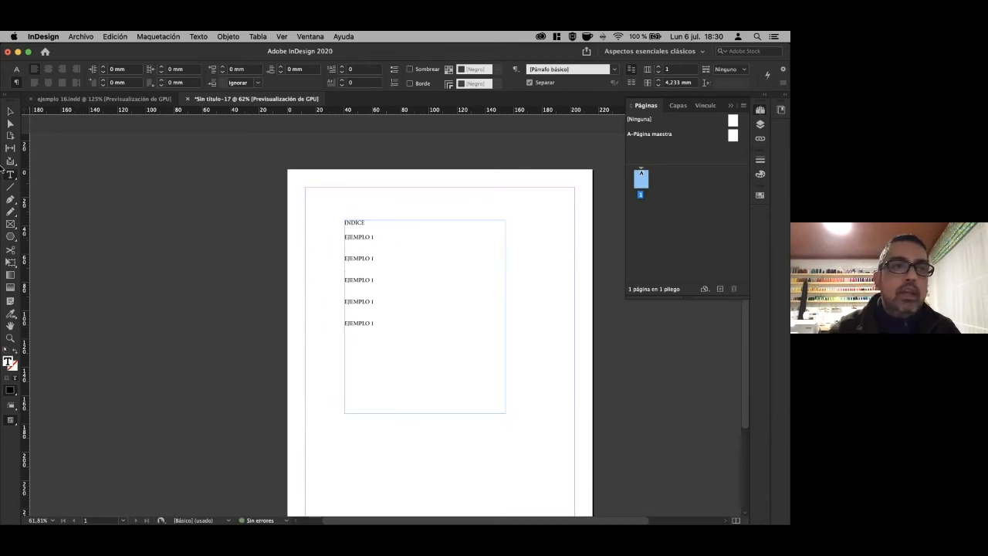
key(Escape)
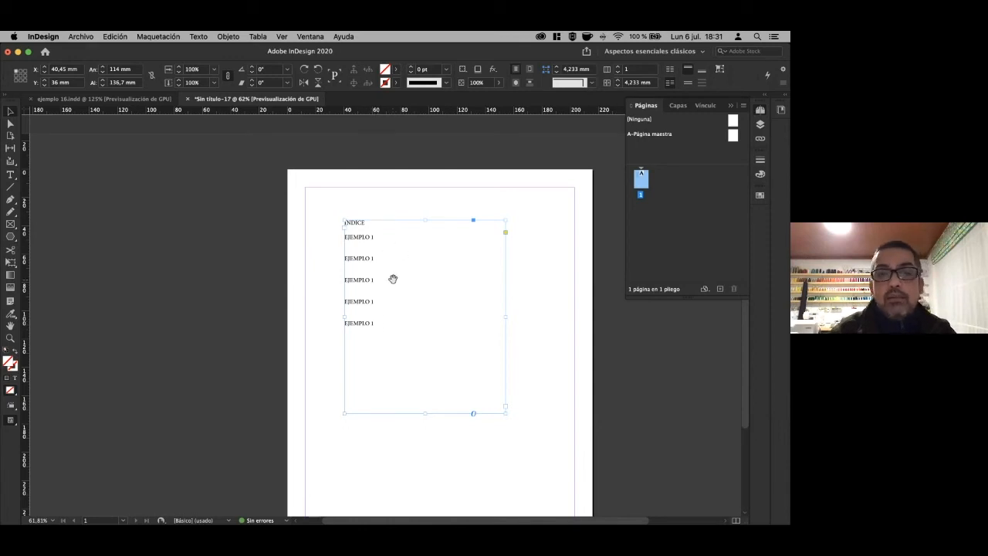
drag(394, 279, 299, 227)
drag(212, 145, 384, 289)
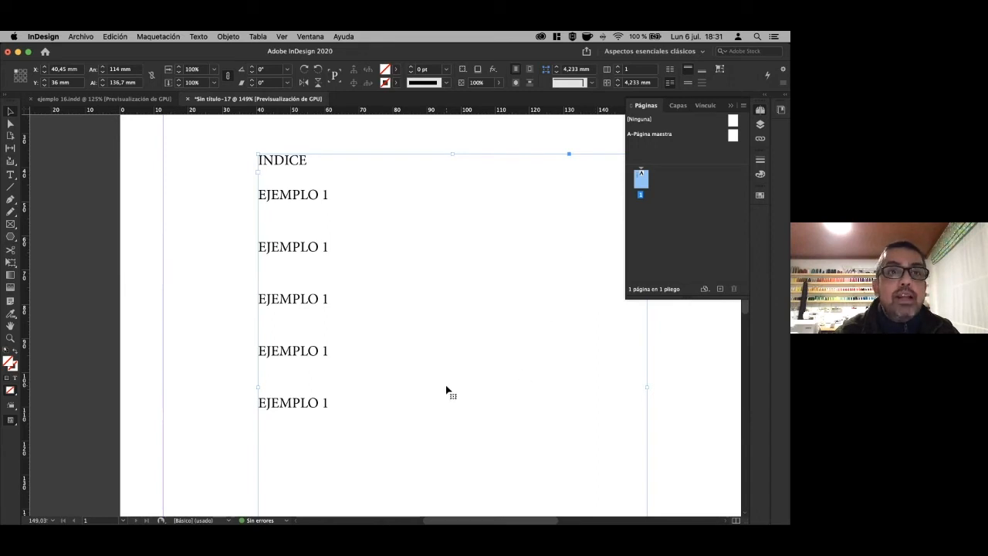
click(169, 38)
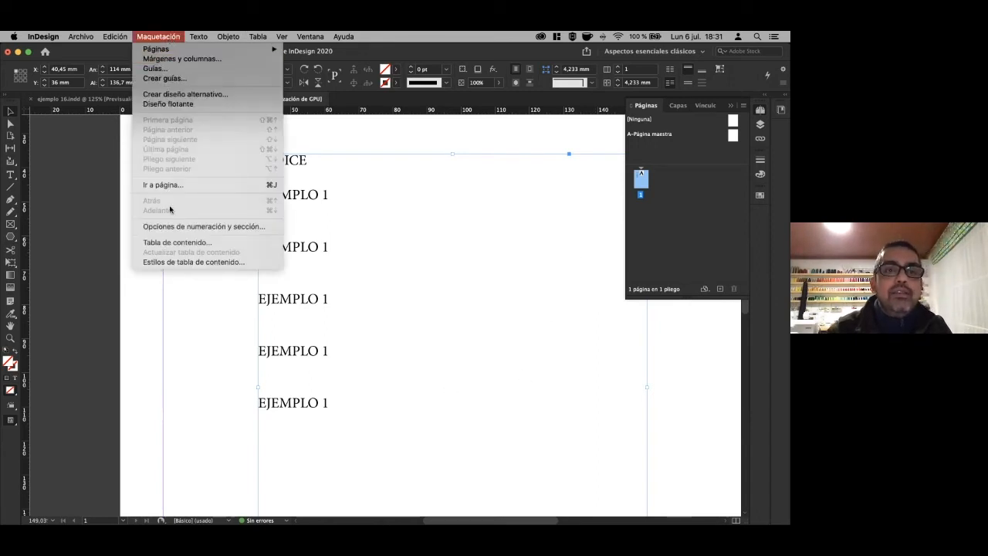
click(188, 243)
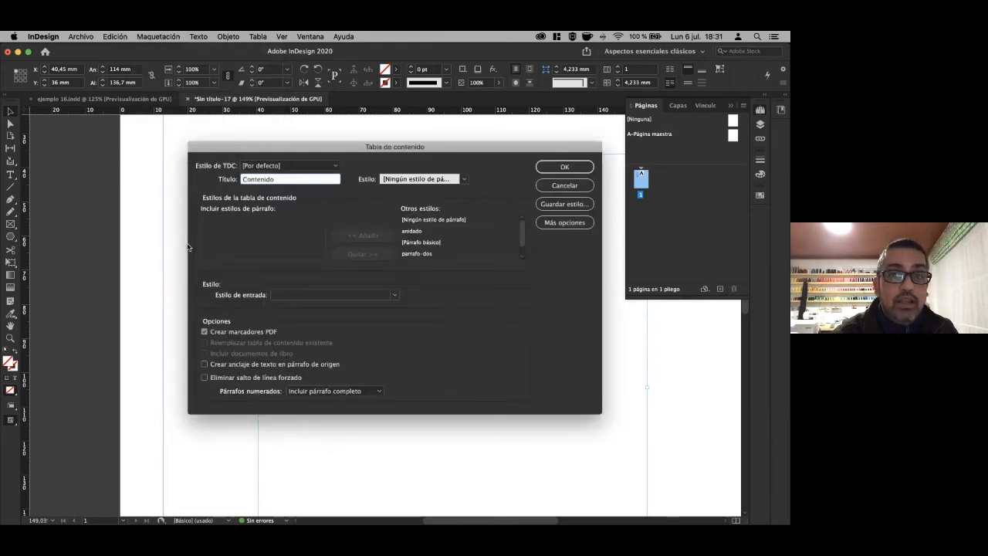
drag(332, 152, 380, 125)
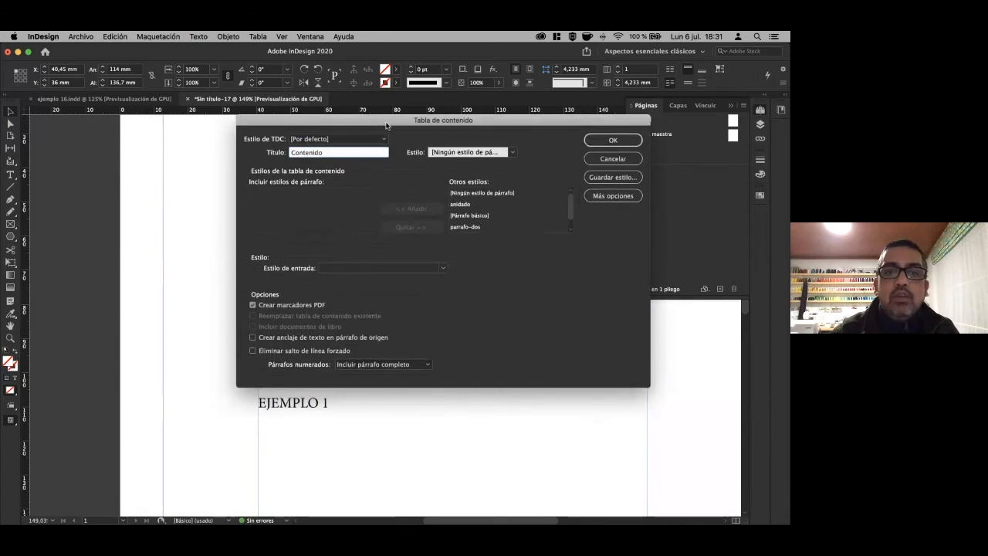
click(593, 162)
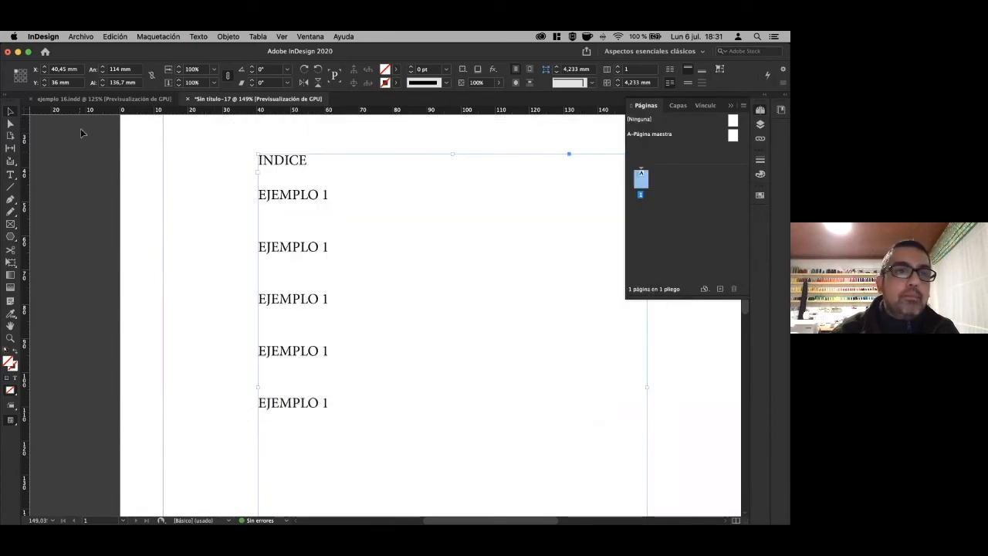
Start a table of contents in "ejemplo 16.indd" that includes the paragraph style parrafo-uno.
click(143, 98)
click(159, 37)
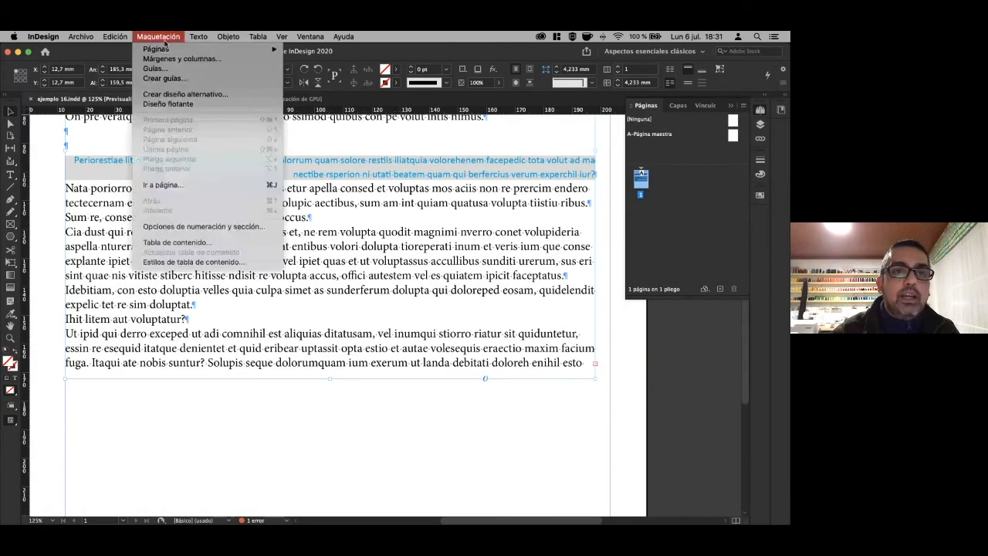
click(188, 242)
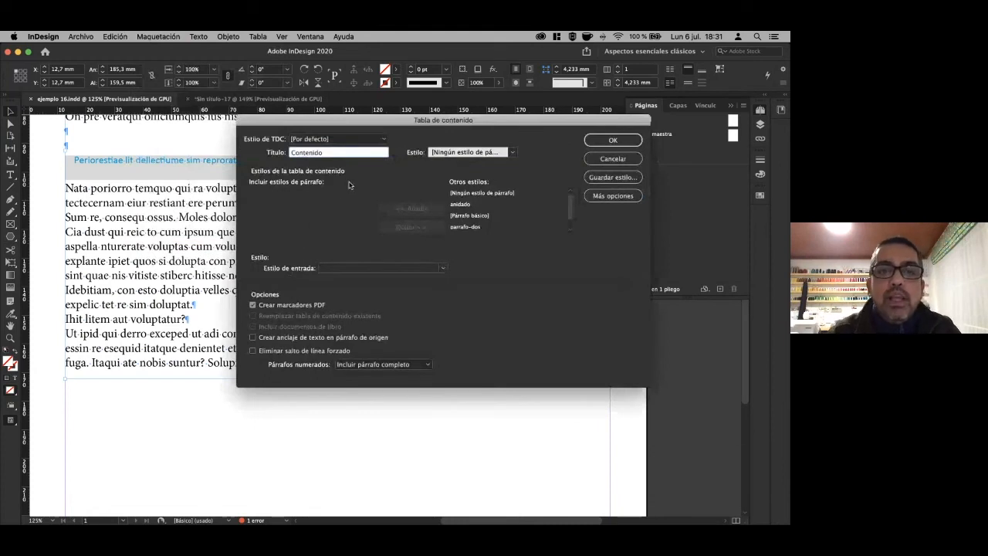
click(321, 216)
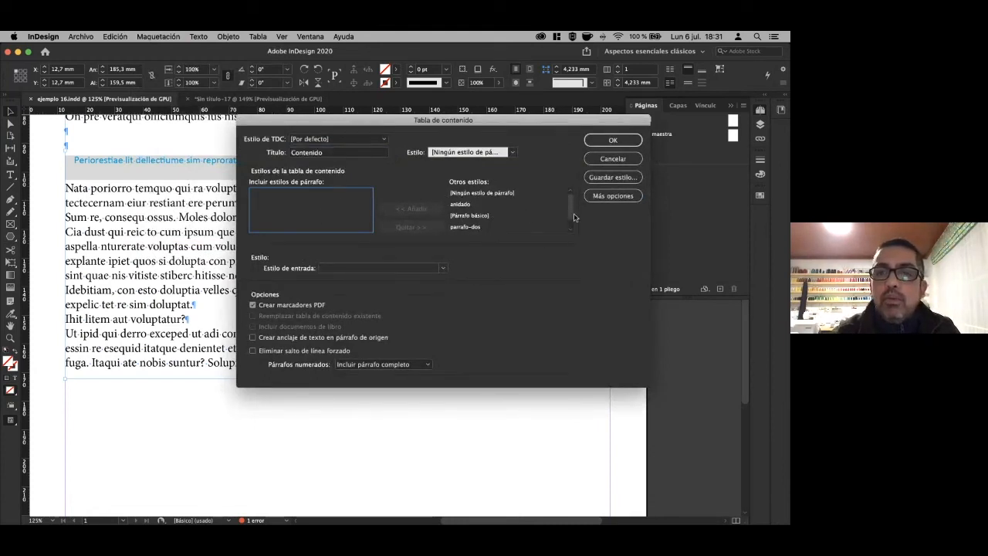
scroll(573, 216, down, 1)
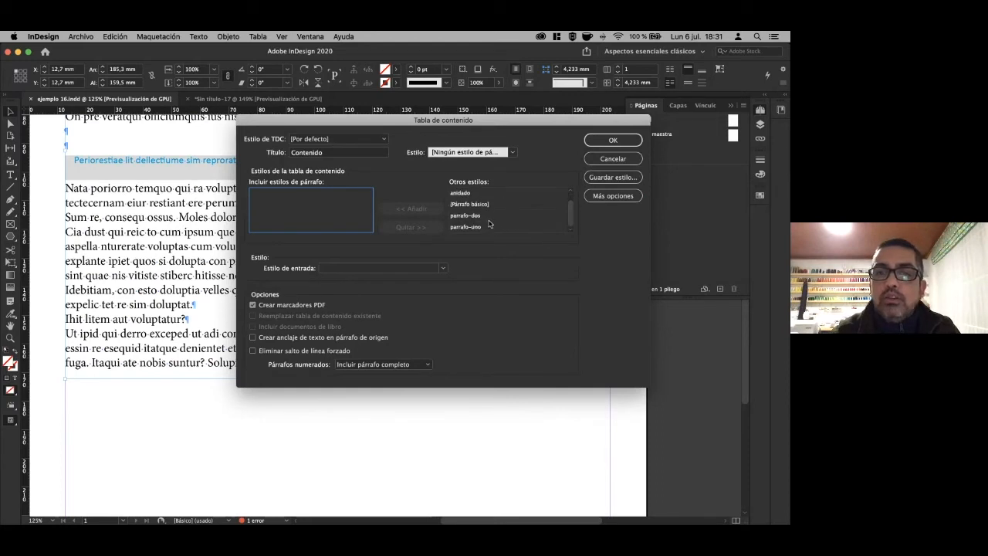
click(484, 229)
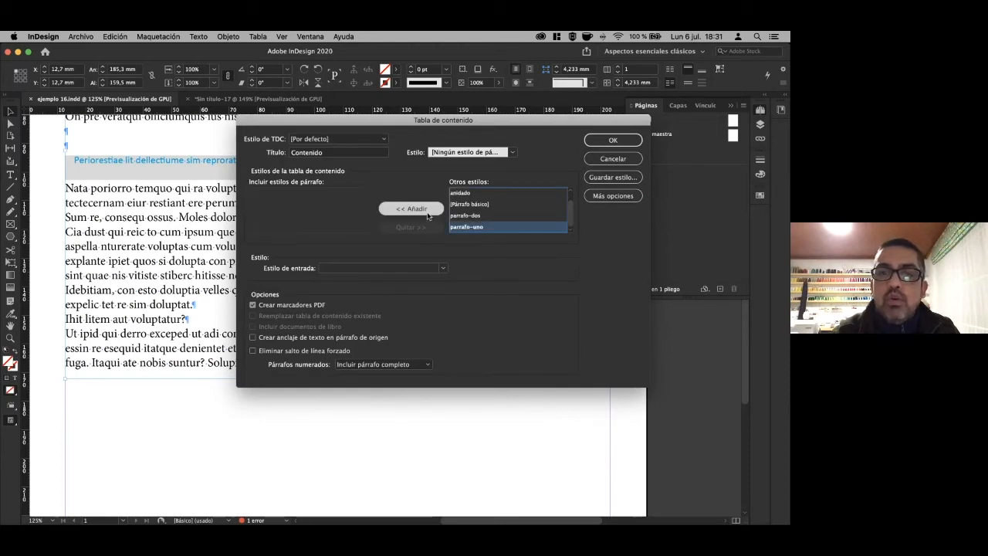
click(410, 208)
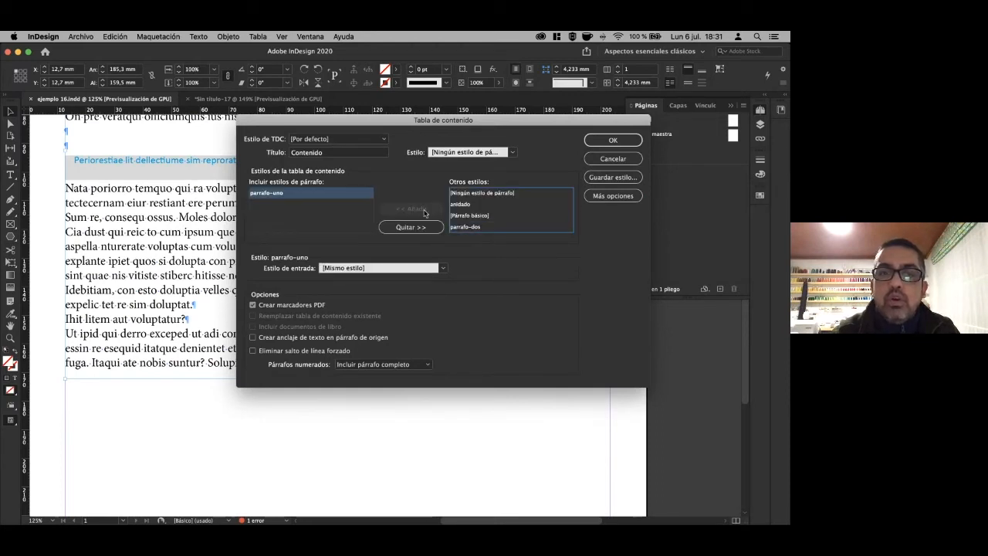
Title the table of contents "INDICE", generate it including overset text, and place it on the pasteboard beside the page.
double_click(308, 154)
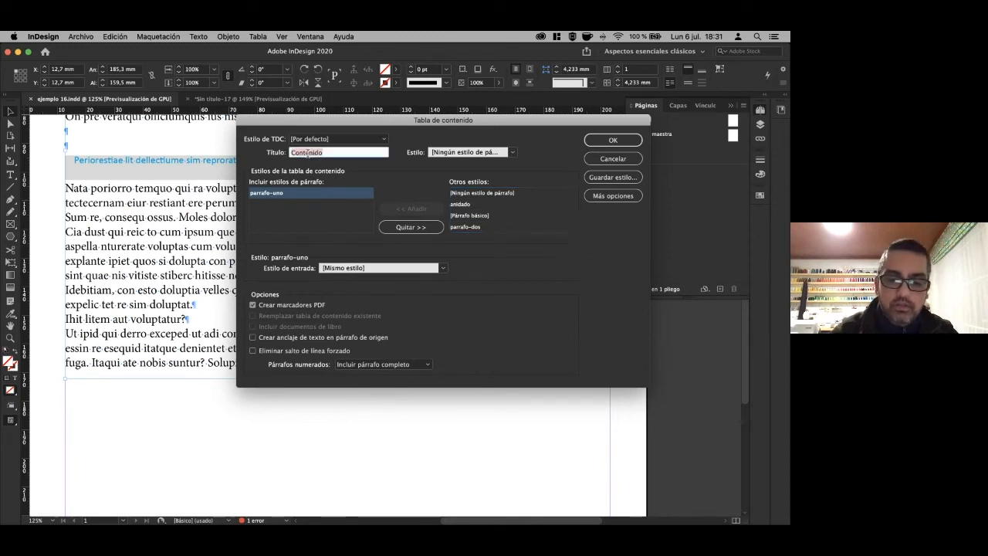
text(INDICE)
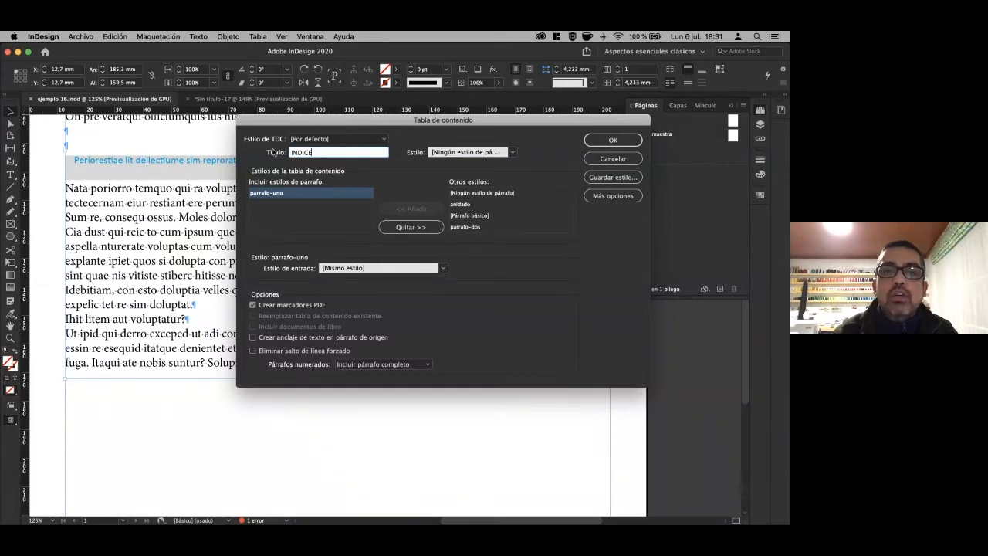
click(612, 139)
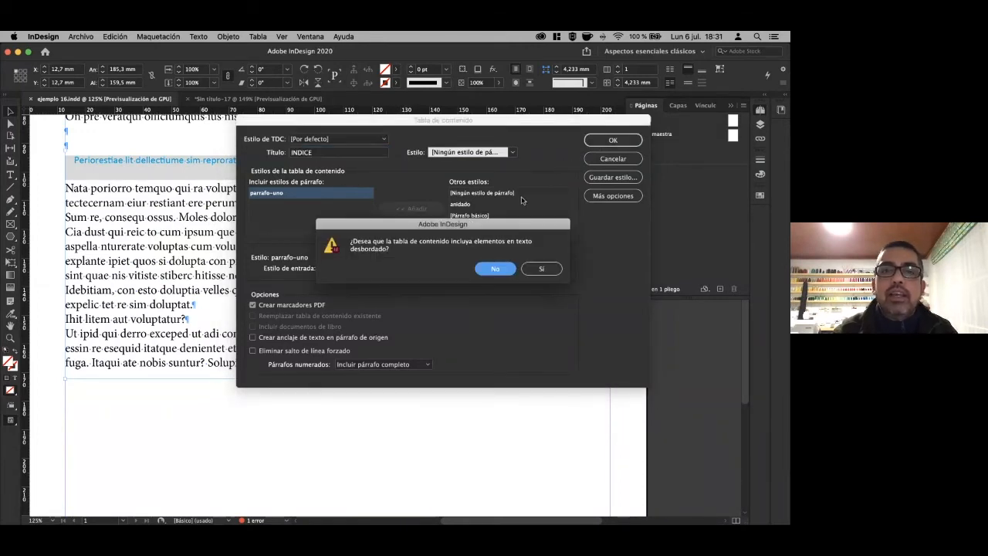
click(542, 269)
alt+super+click(290, 272)
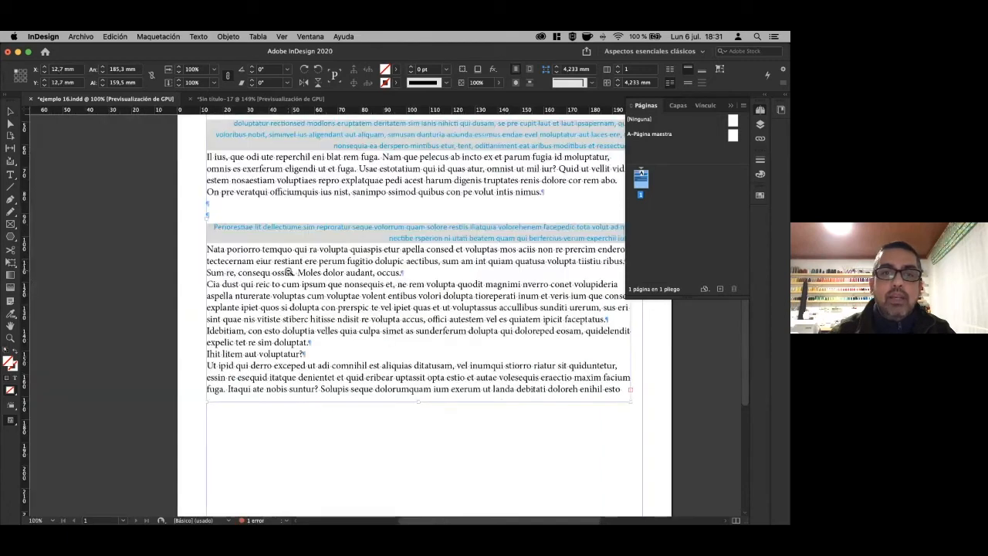
alt+super+click(289, 272)
scroll(193, 205, left, 3)
scroll(193, 205, up, 1)
click(122, 167)
drag(141, 193, 308, 268)
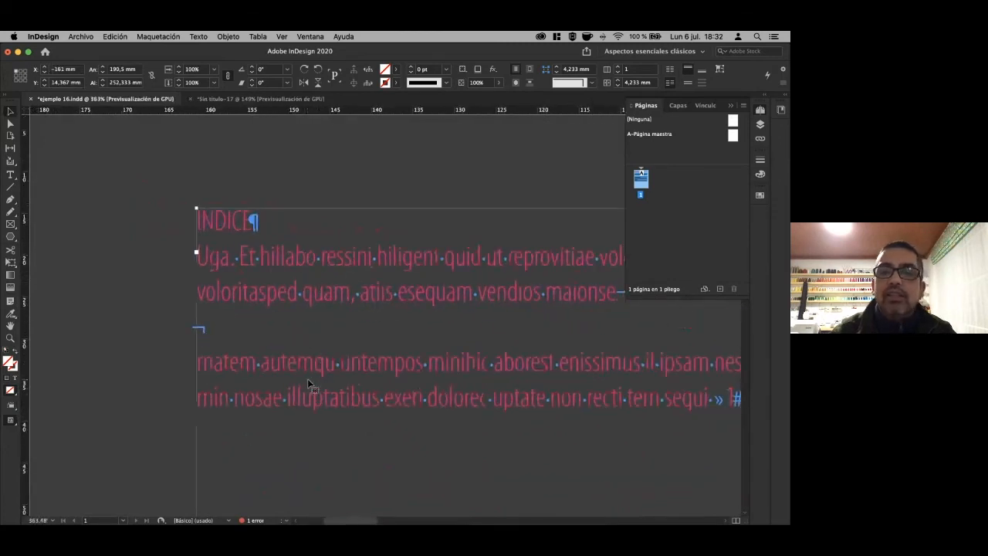
click(149, 37)
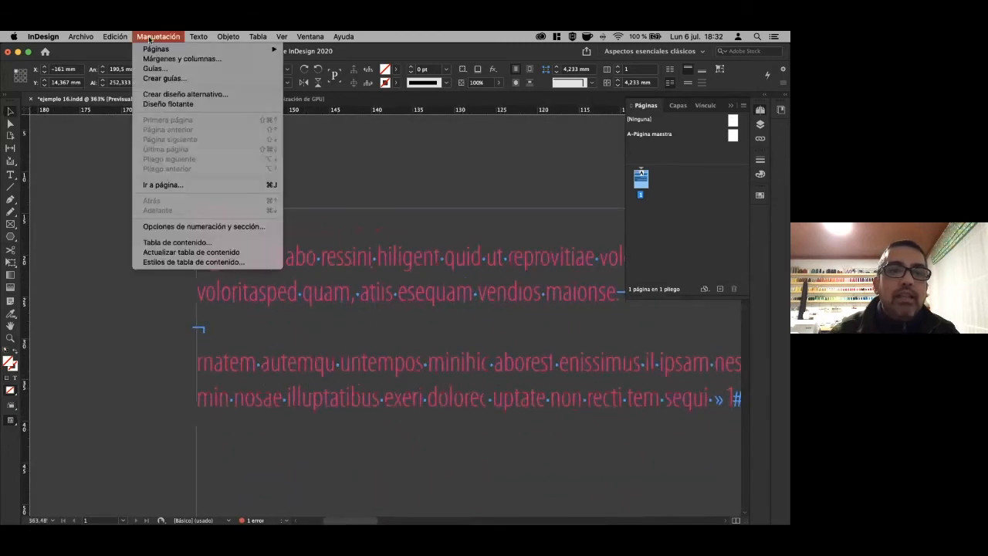
click(206, 243)
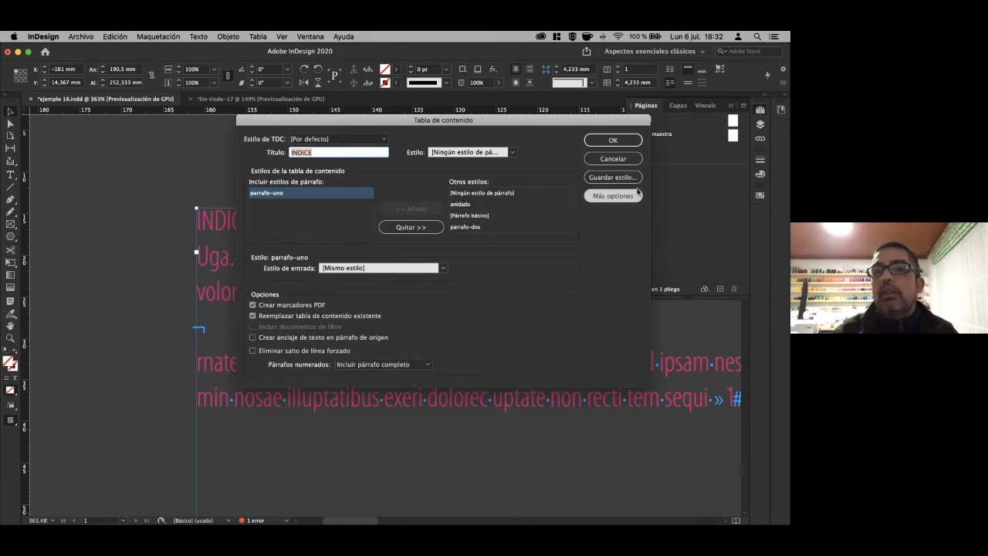
click(613, 159)
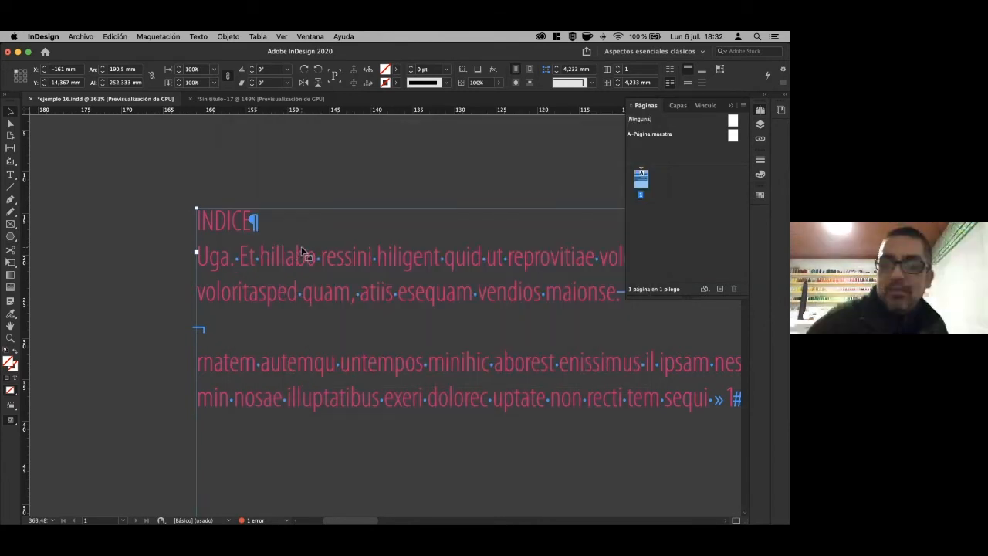
Close "ejemplo 16.indd" and Sin título-17 without saving their changes.
click(30, 98)
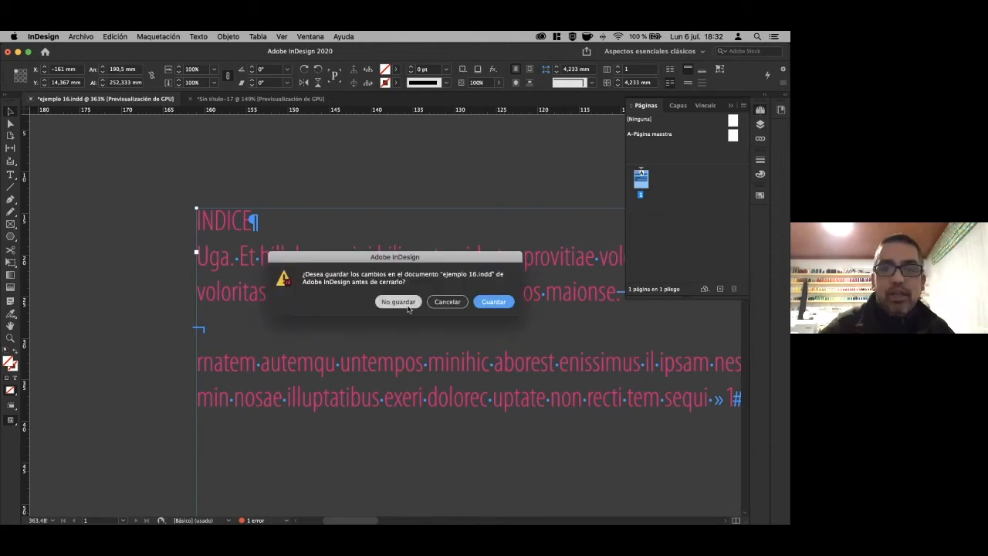
click(400, 304)
click(30, 99)
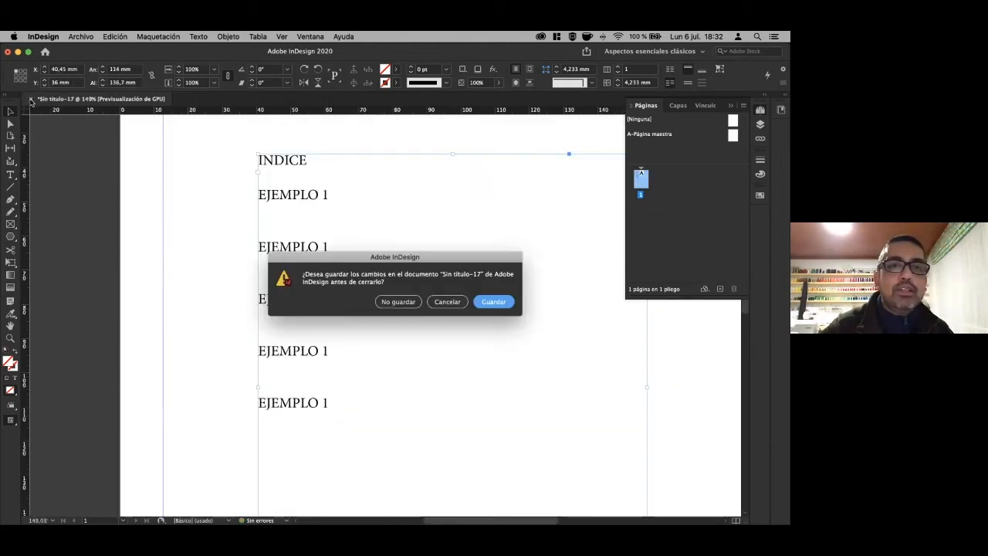
click(398, 302)
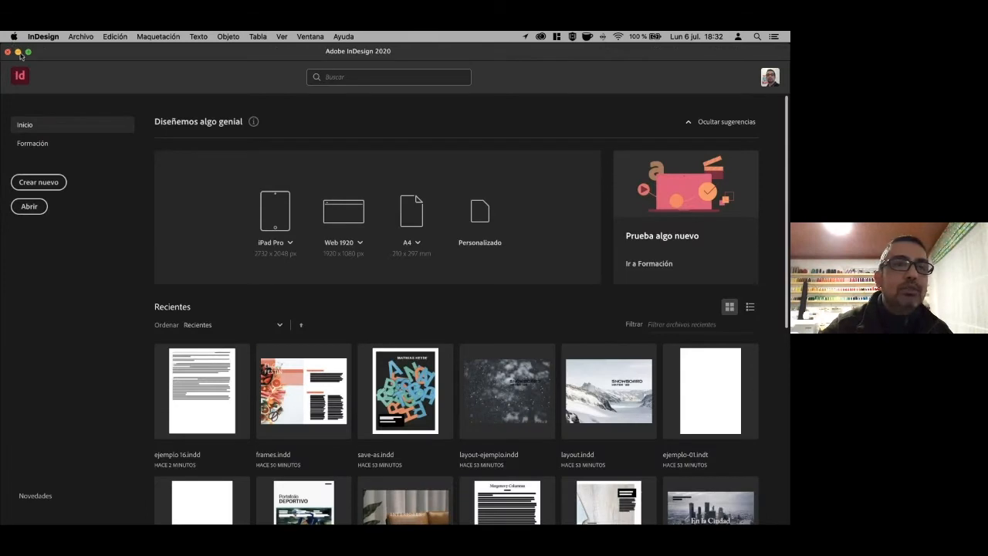
Open "add-graficos.indd" from folder 04 of the INDD folder in Finder, leaving its RGB and CMYK profiles as they are.
click(8, 63)
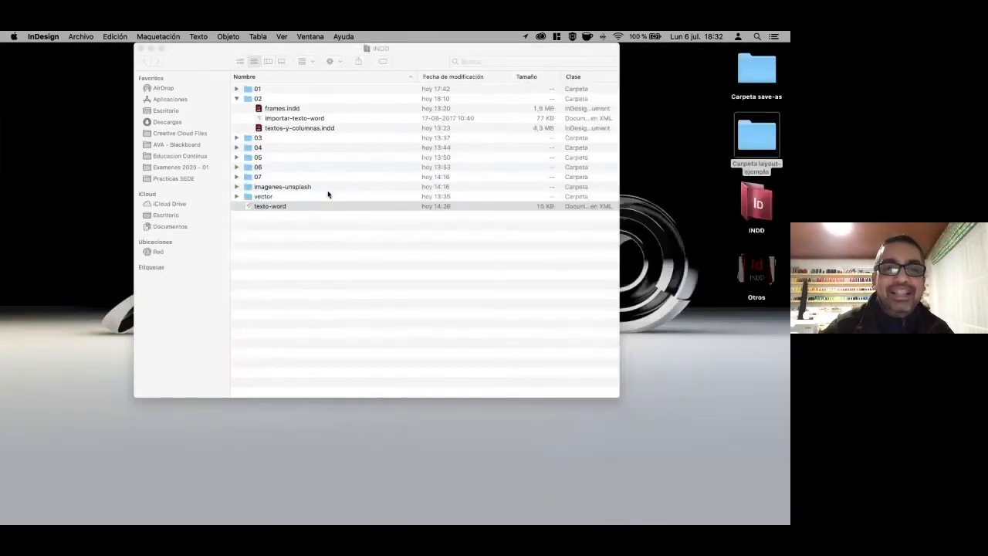
click(237, 138)
click(237, 138)
click(236, 179)
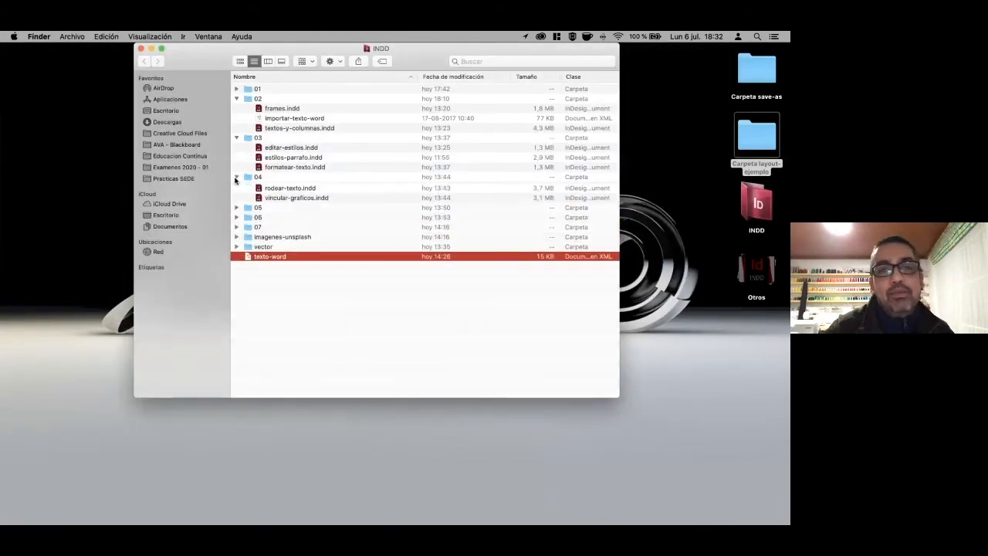
click(259, 188)
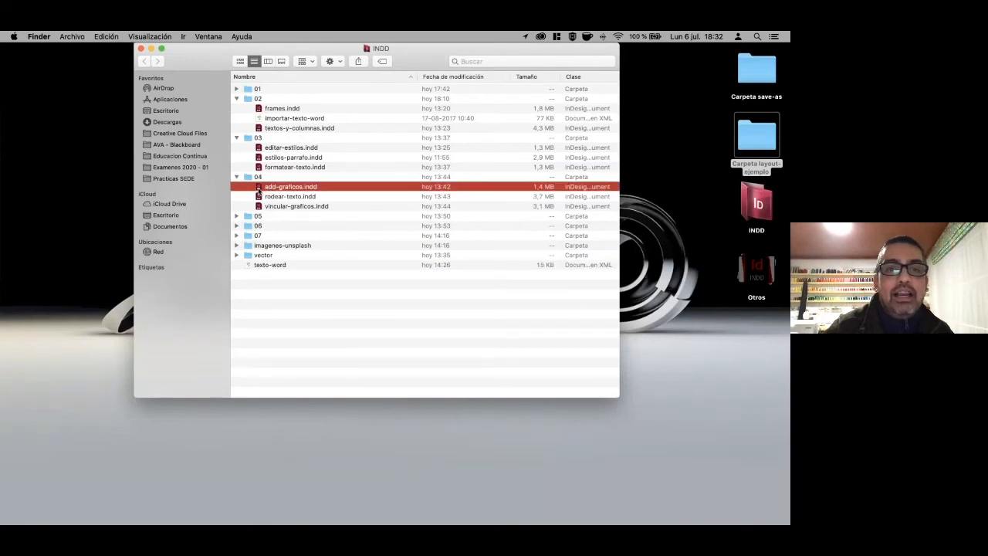
double_click(260, 189)
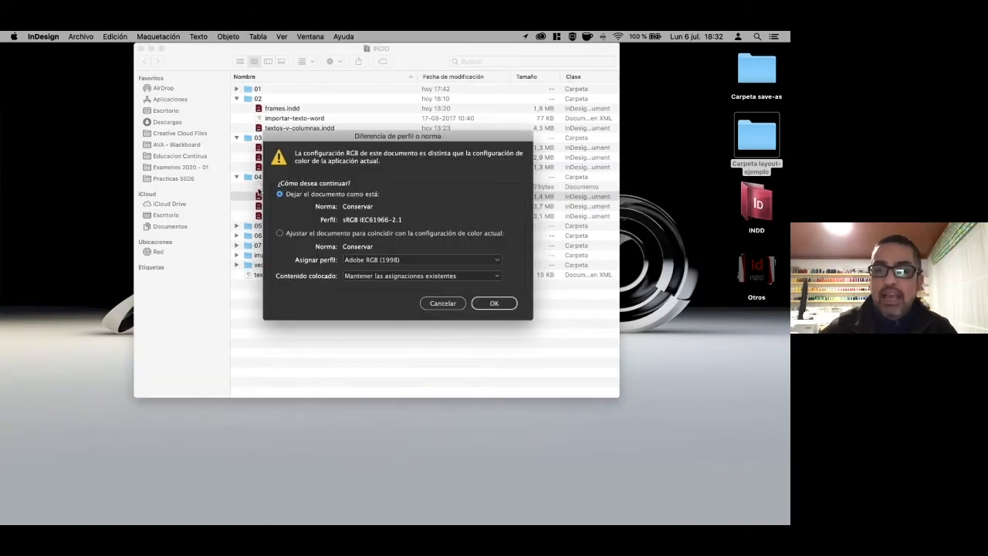
click(513, 307)
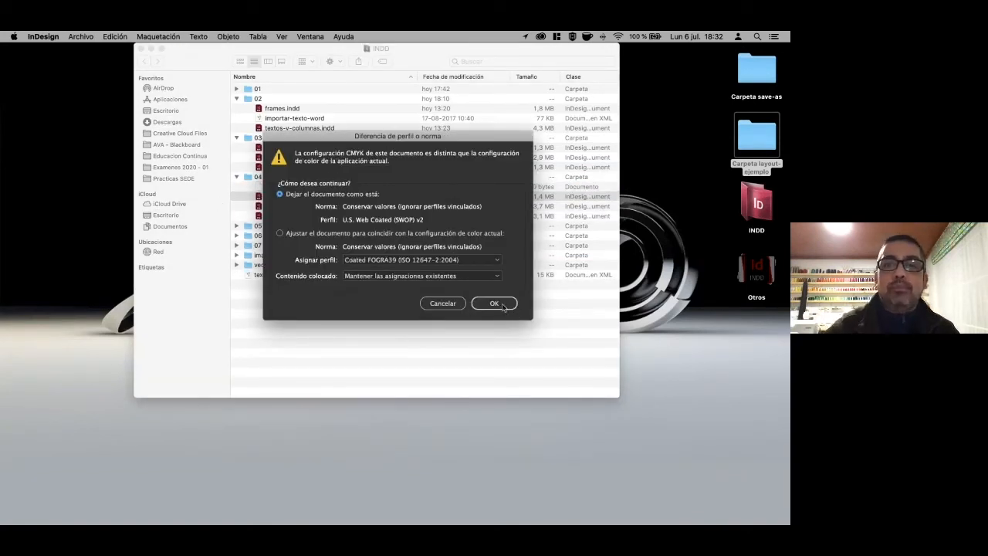
click(503, 308)
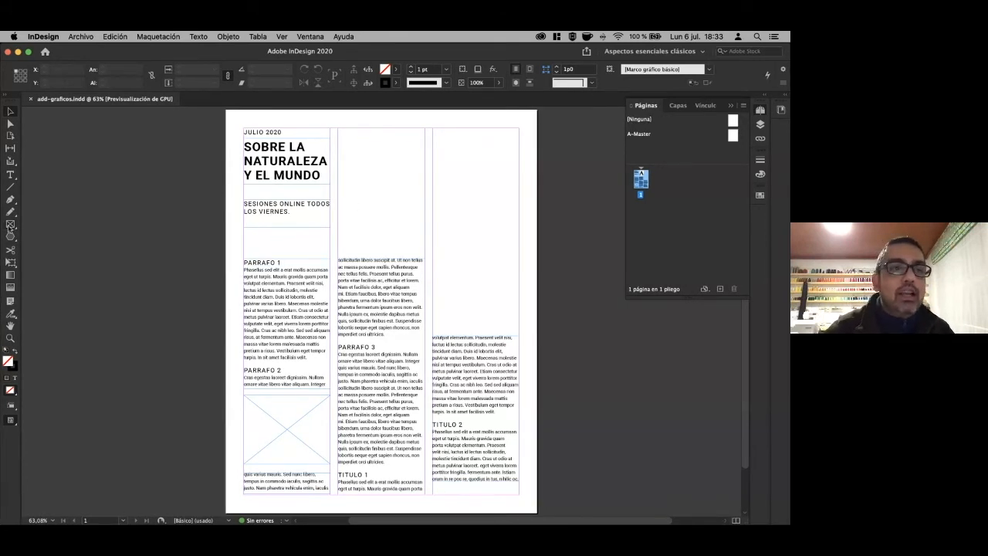
Draw a rectangular graphic frame about 14p2 by 15p6 in the empty space at the top of the second column.
drag(10, 236, 21, 240)
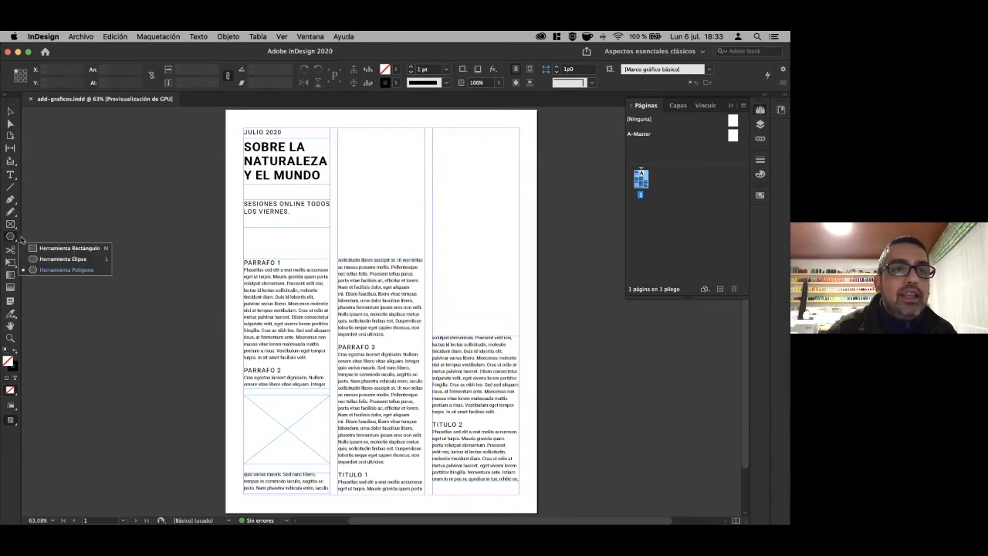
click(35, 250)
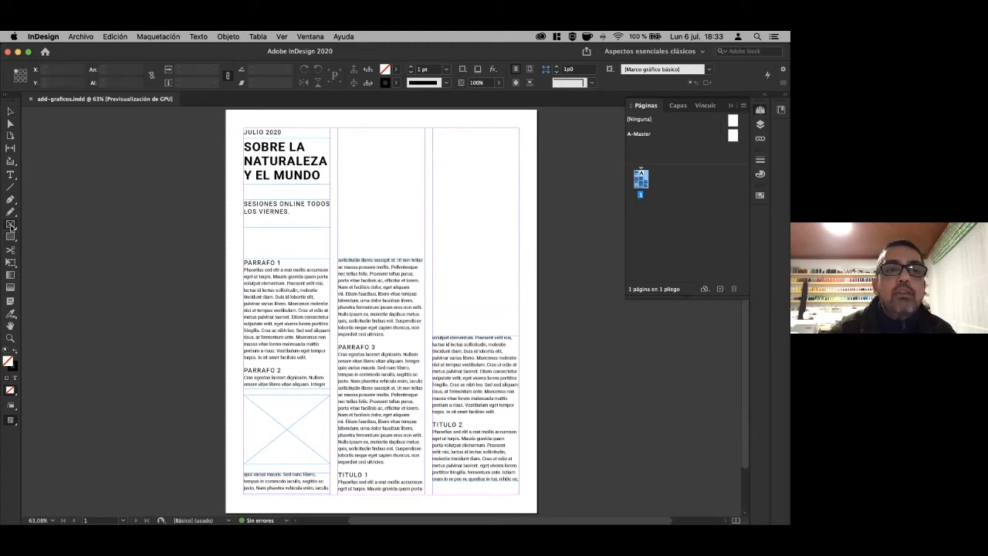
drag(338, 132, 425, 223)
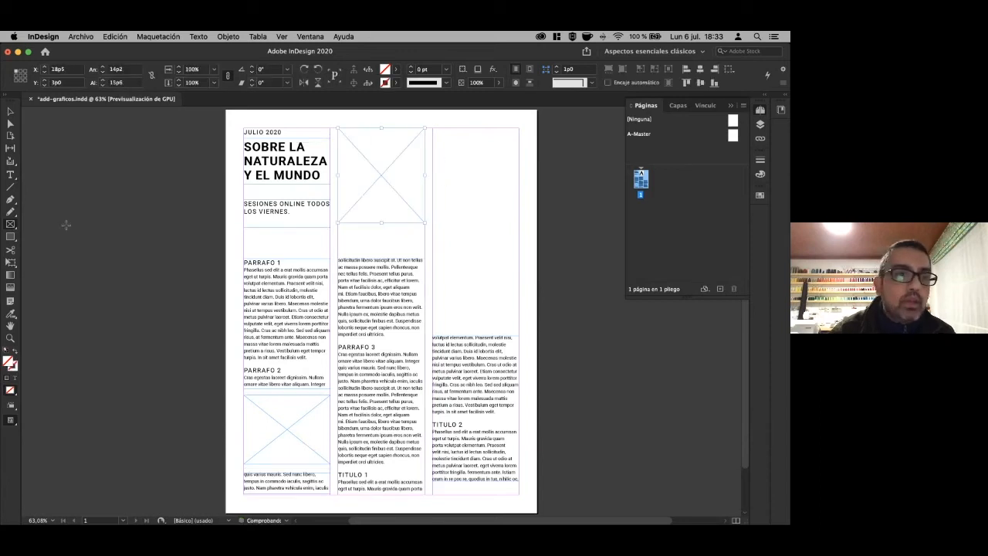
Draw a circular graphic frame about 13p8 by 13p7 in the empty area of the third column and deselect it.
drag(11, 224, 39, 247)
drag(434, 175, 520, 260)
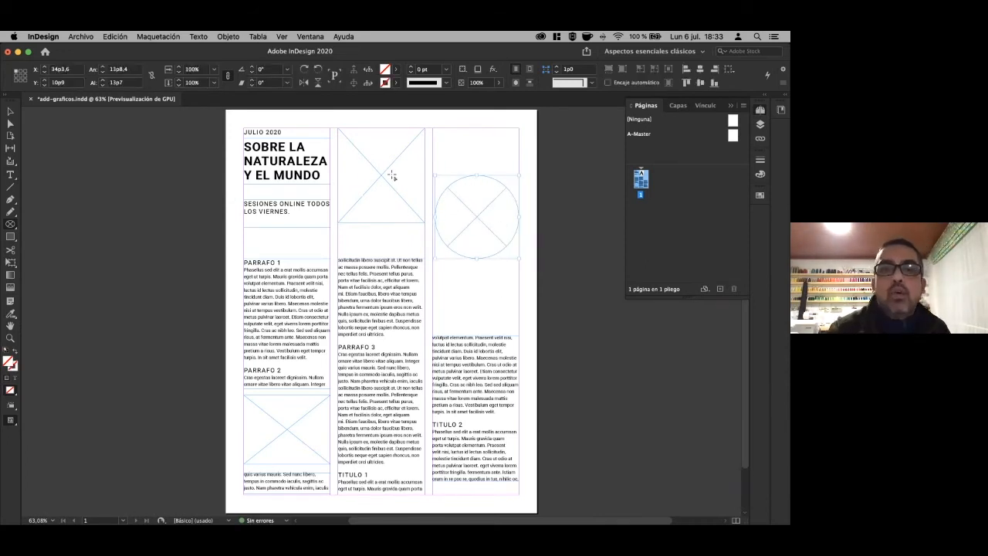
click(10, 112)
click(137, 207)
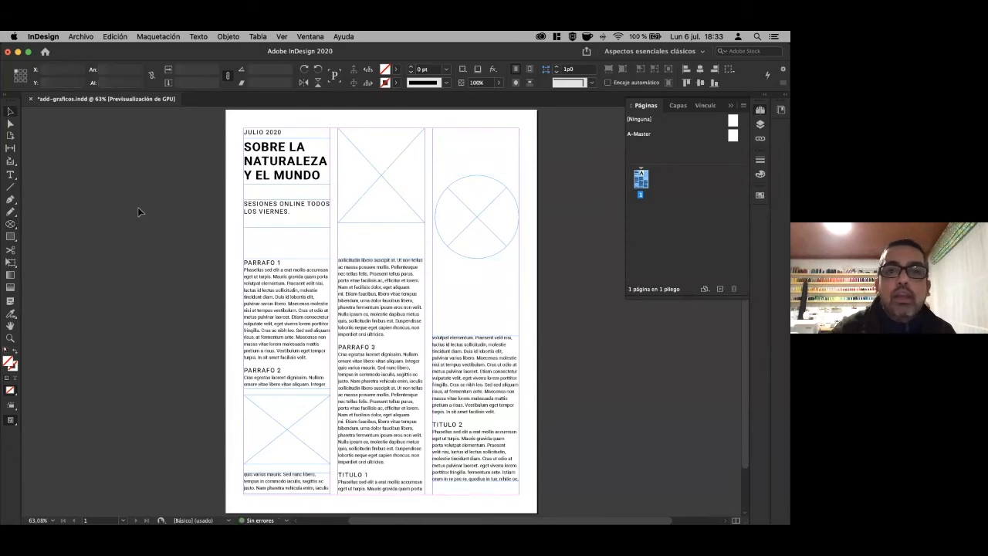
Duplicate the circular frame and stack the two circles one above the other in the empty space of the third column.
click(381, 189)
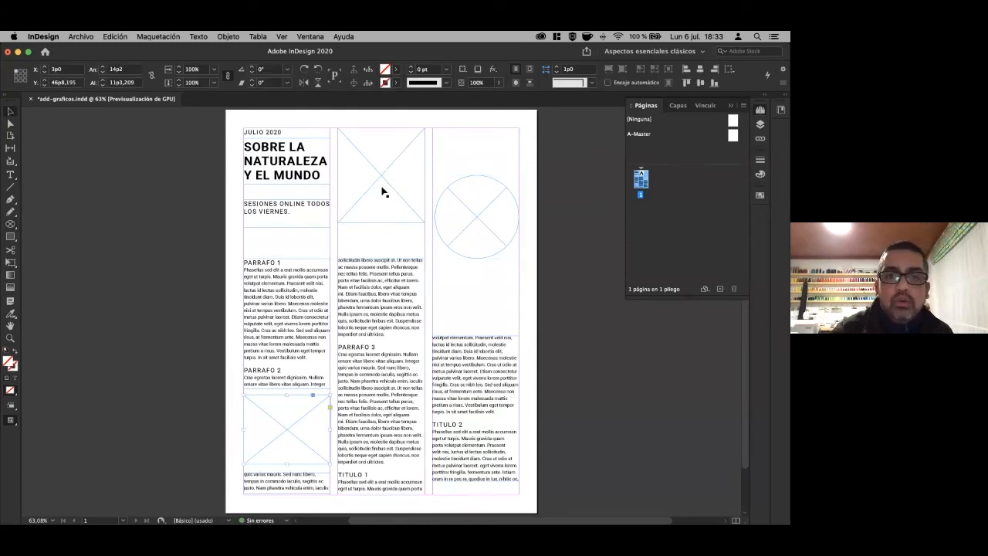
click(480, 242)
drag(480, 241, 477, 286)
click(426, 309)
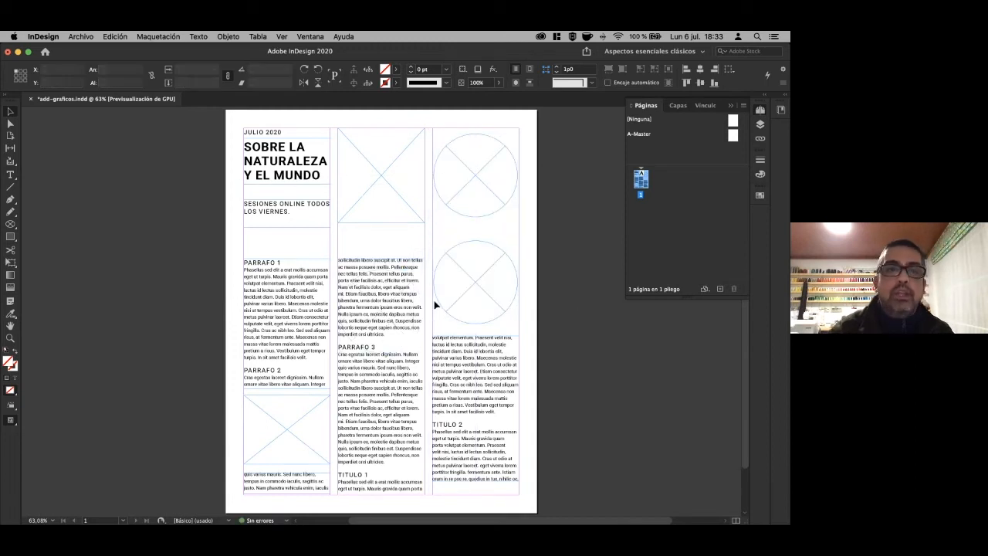
Load several consecutive photos from the imagenes-unsplash folder for placing, with the import options display turned off.
click(81, 36)
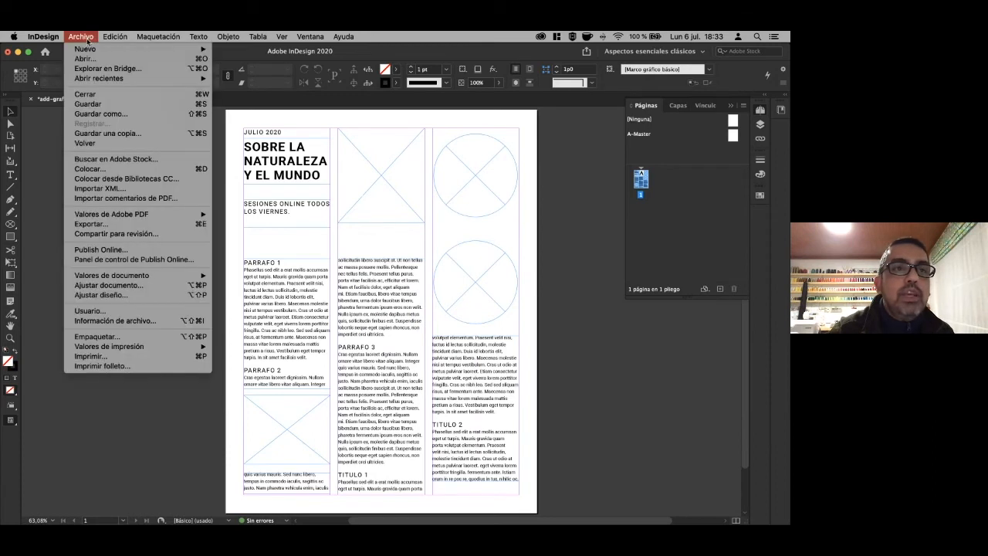
click(92, 169)
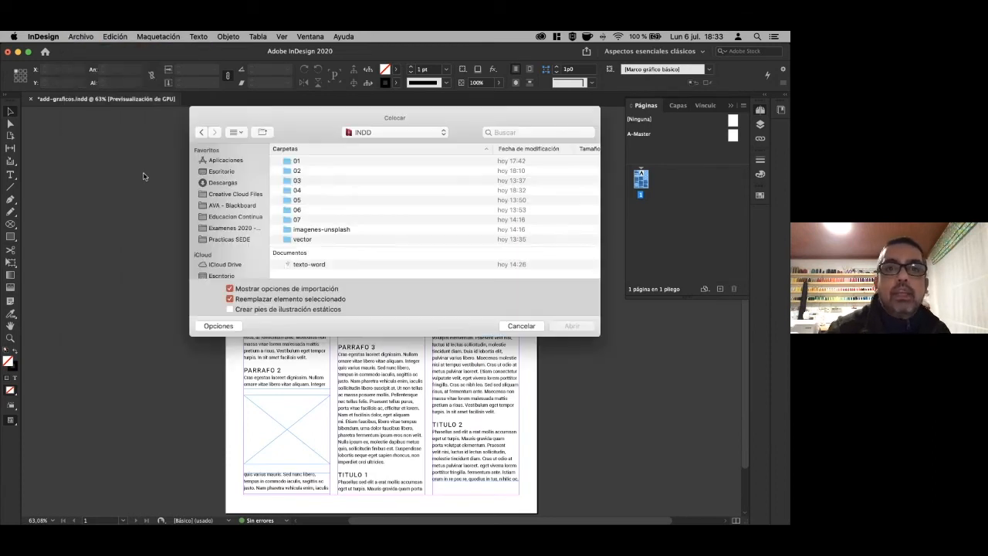
double_click(336, 233)
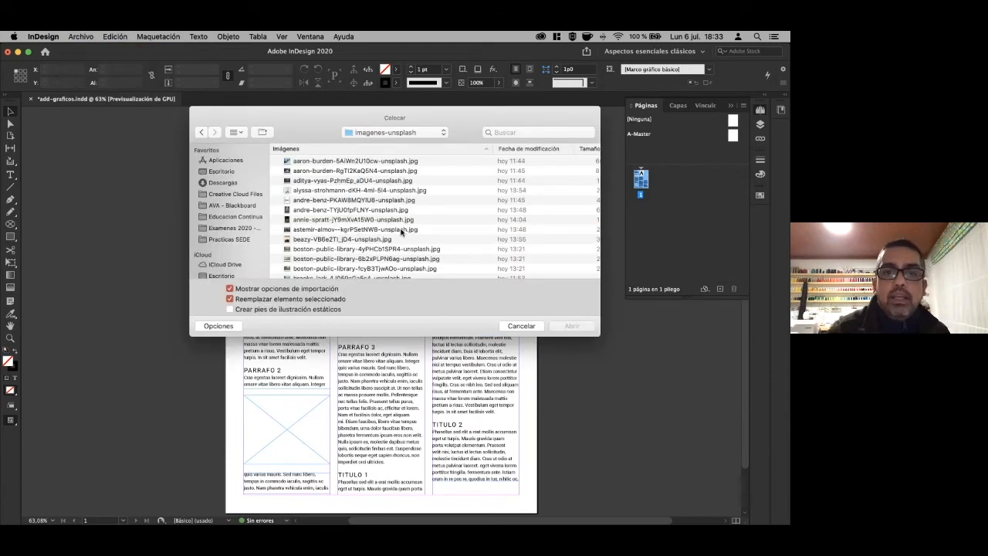
scroll(403, 232, down, 5)
drag(439, 212, 463, 236)
click(283, 288)
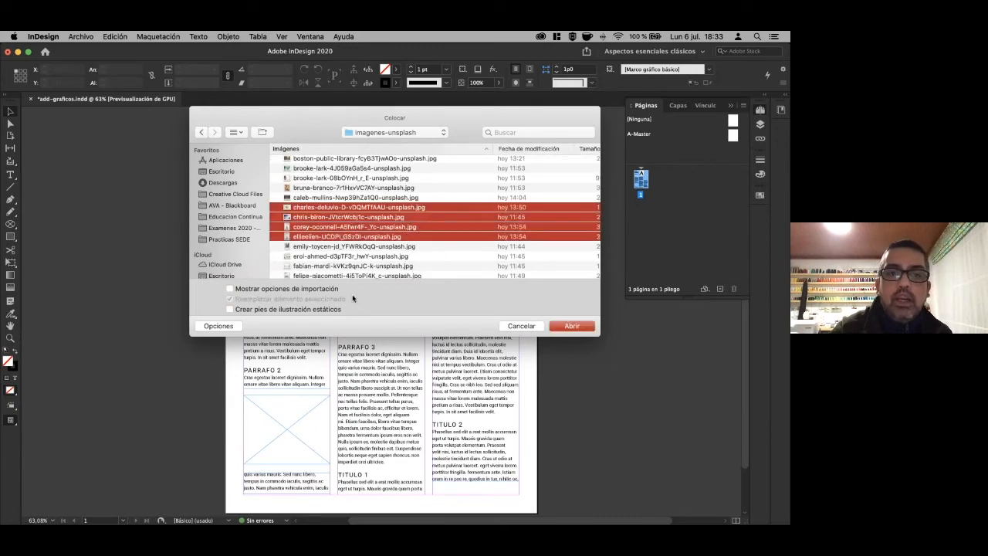
click(578, 328)
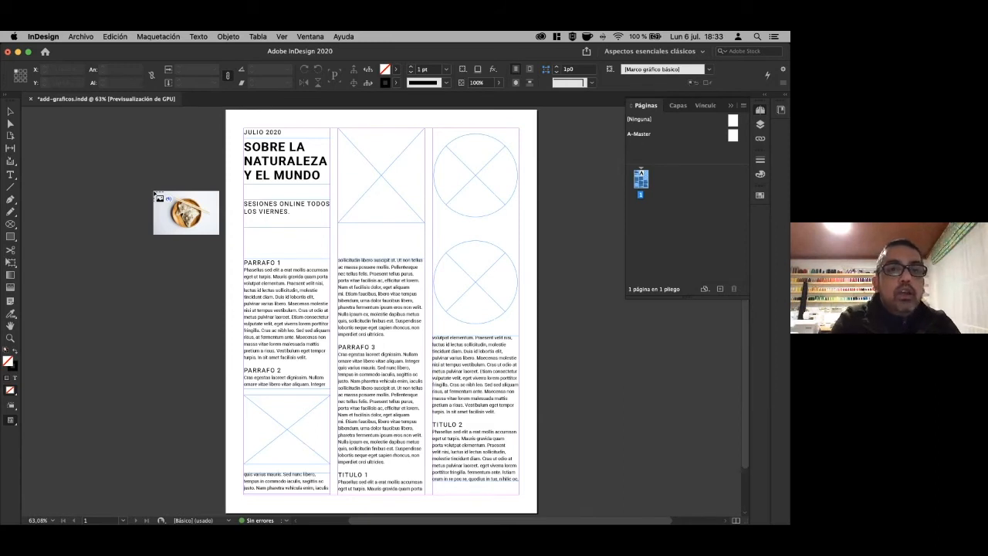
Cycle through the photos loaded for placing to examine the preview of each one.
key(Right)
key(Right)
key(Right)
key(Right)
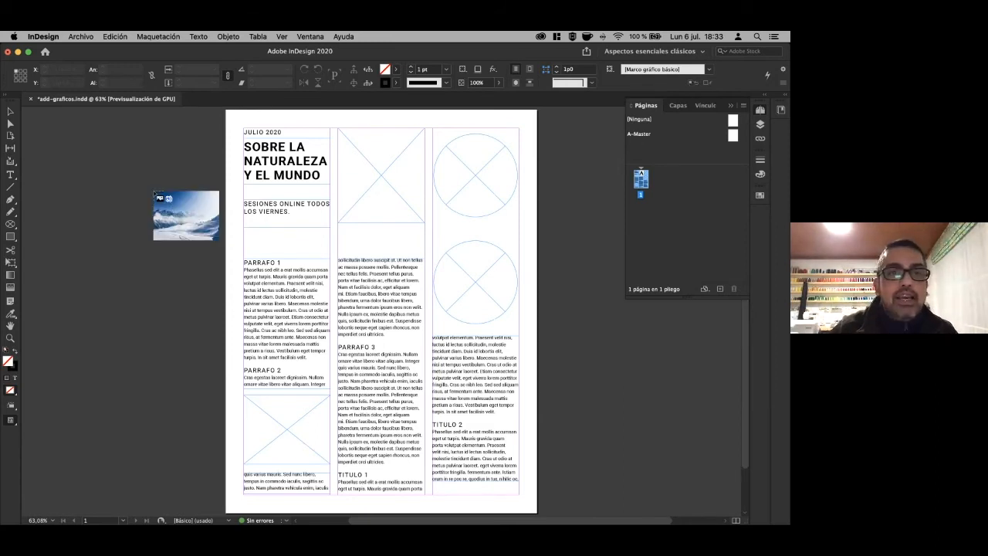
key(Right)
key(Right)
key(Right)
key(Right)
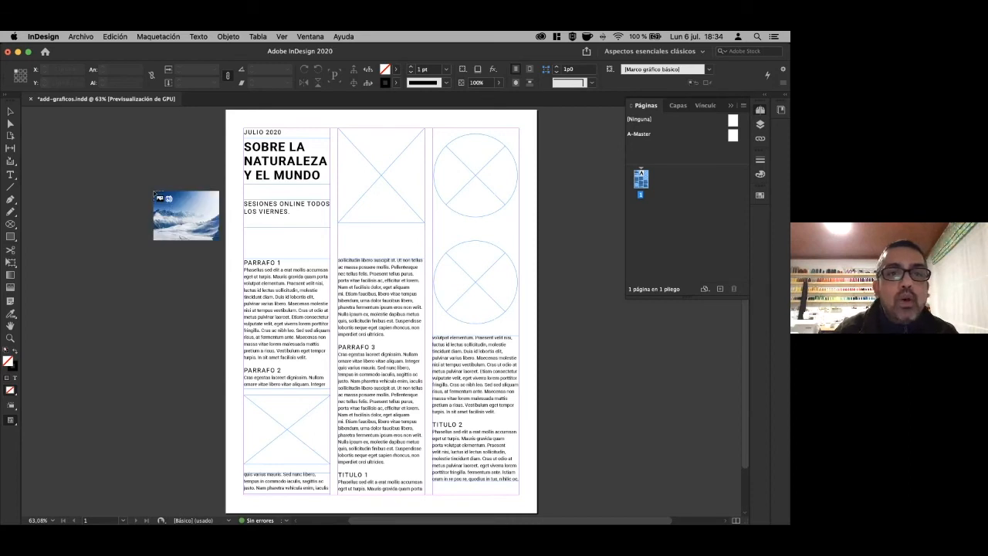
key(Right)
key(Right)
key(Right)
key(Right)
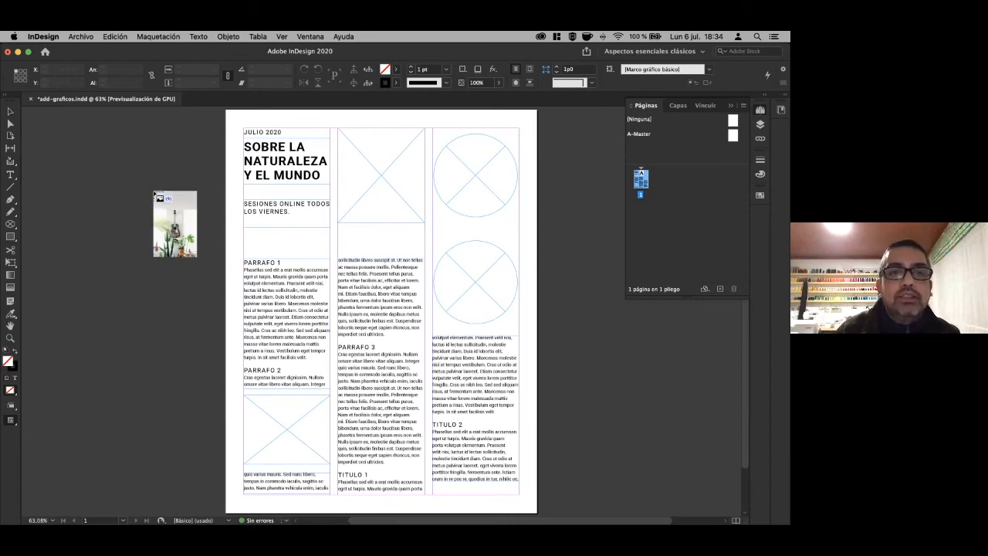
key(Right)
key(Right)
key(Right)
key(Right)
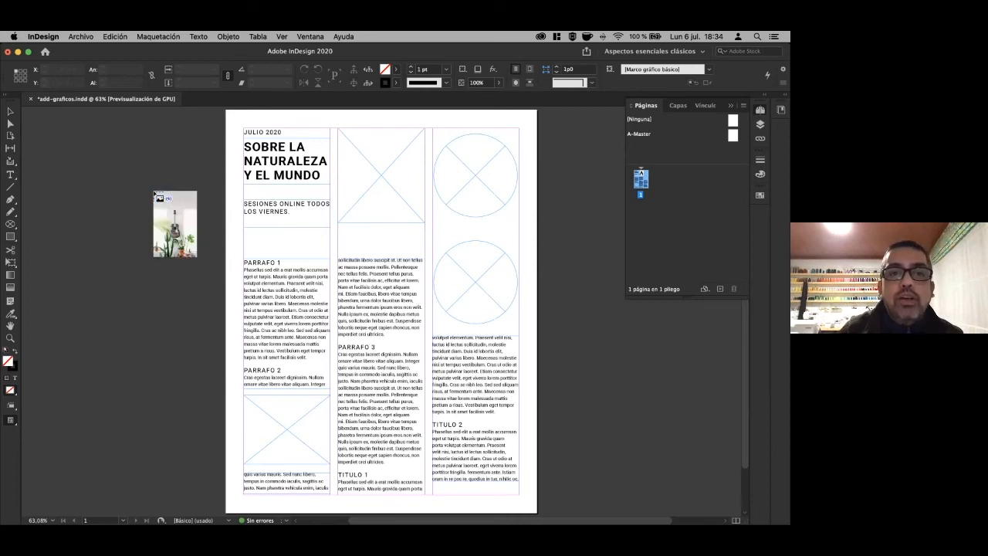
key(Right)
key(Right)
key(Right)
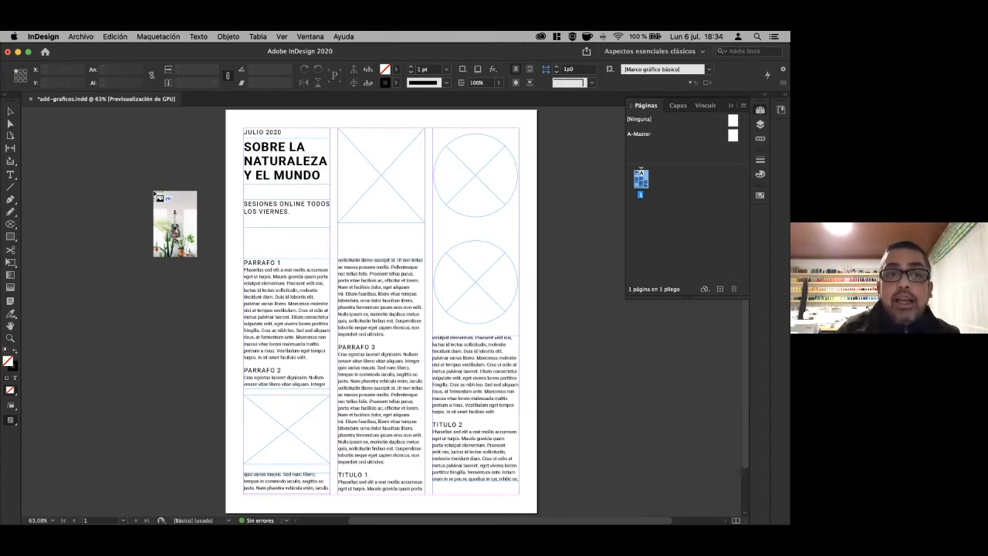
Discard the loaded photos one by one without placing them.
key(Escape)
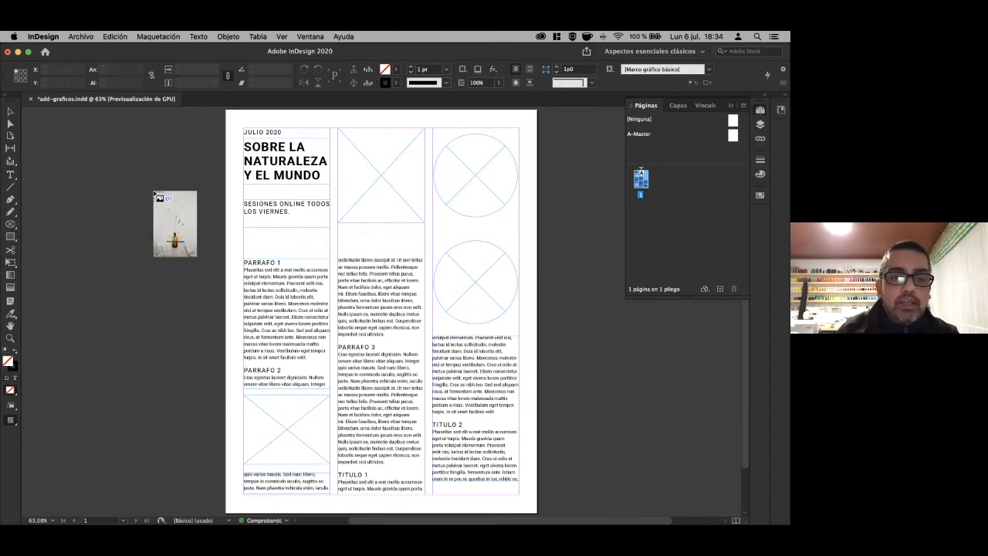
key(Escape)
key(Escape)
key(Escape)
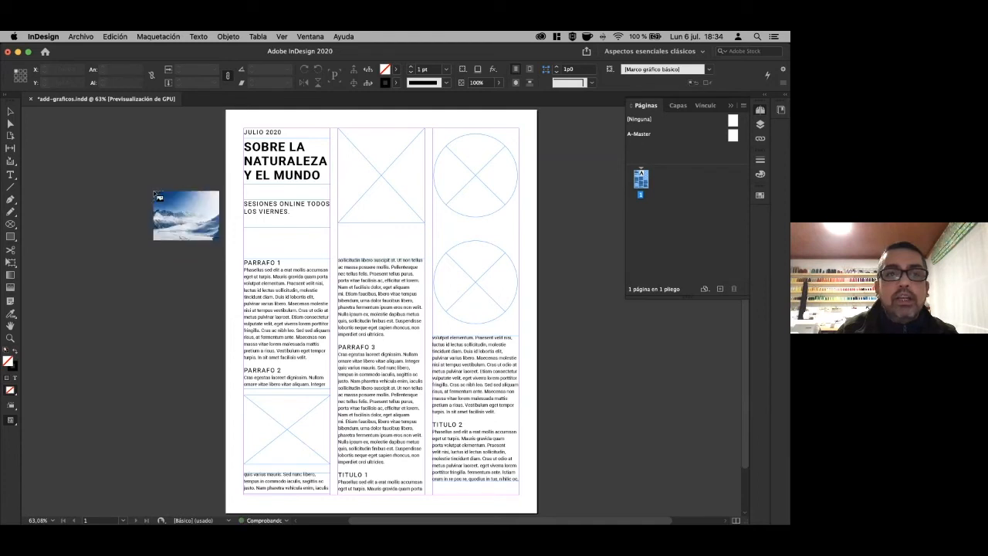
Load a different set of photos from the imagenes-unsplash folder for placing.
click(86, 37)
click(112, 169)
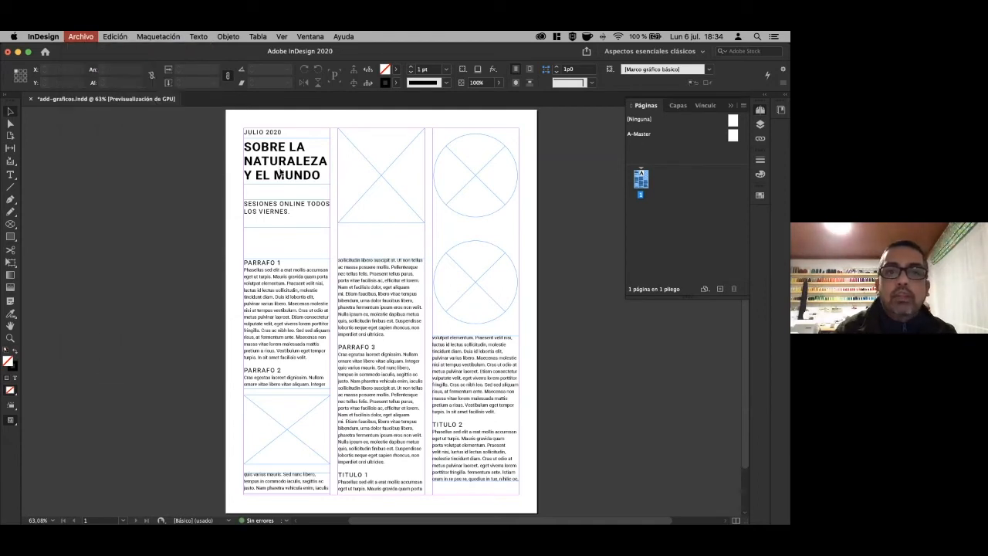
drag(427, 225, 408, 248)
click(572, 327)
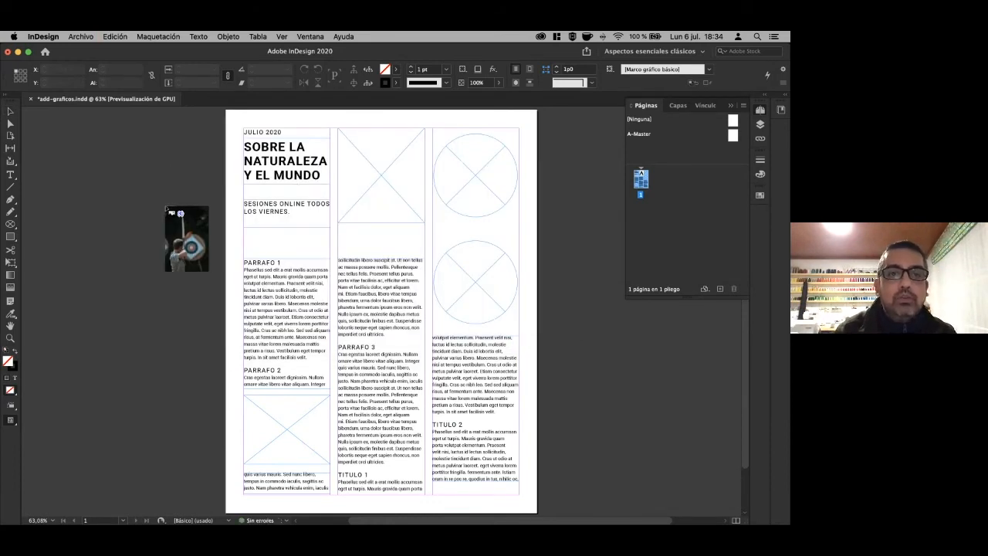
Place the street scene in the first-column frame, the next photo in the second-column frame, the skyline in the lower circle and the interior in the upper circle.
key(Right)
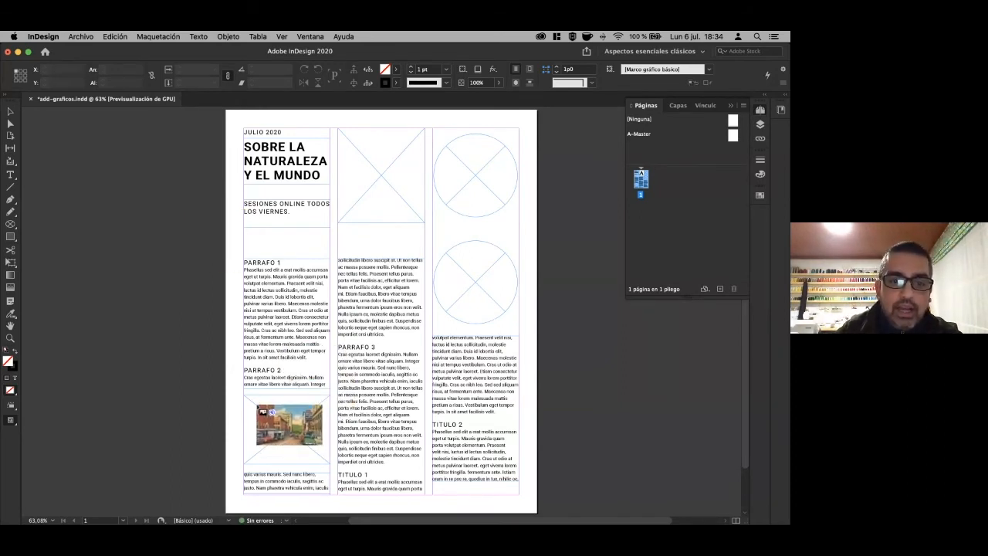
click(267, 417)
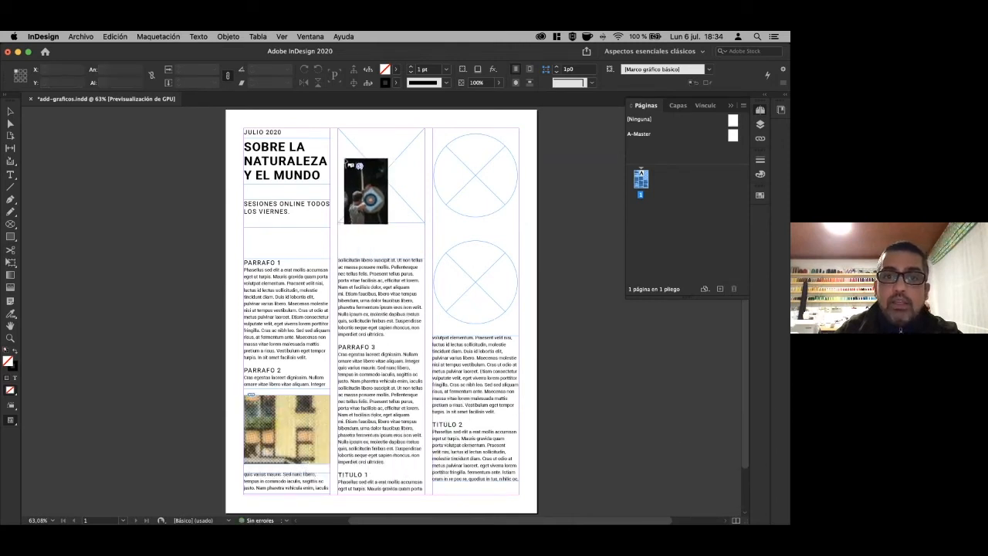
click(354, 157)
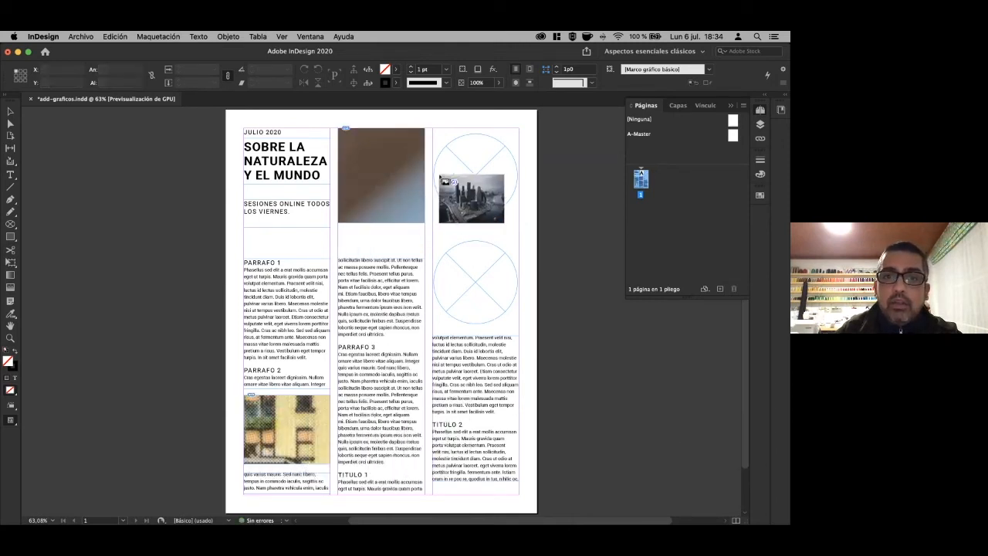
click(472, 266)
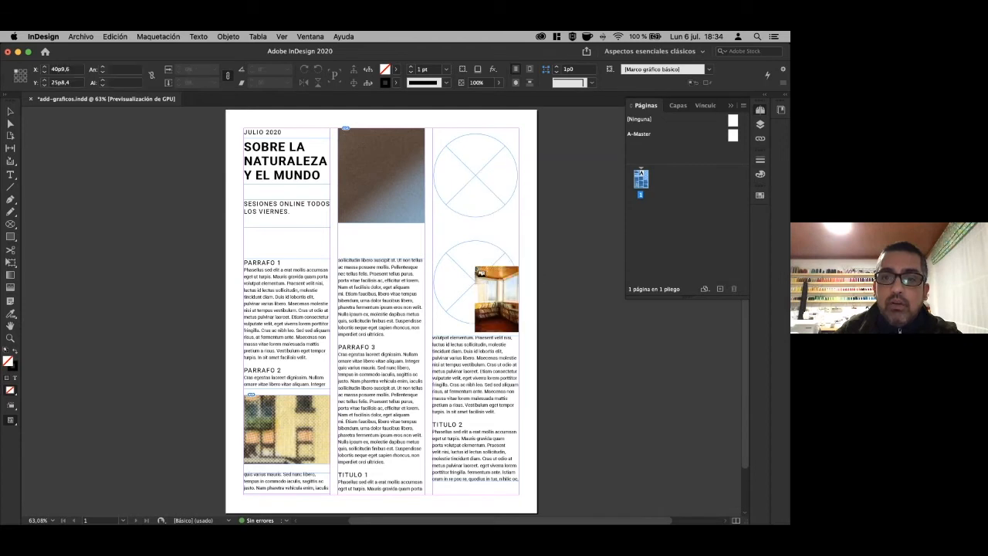
click(467, 164)
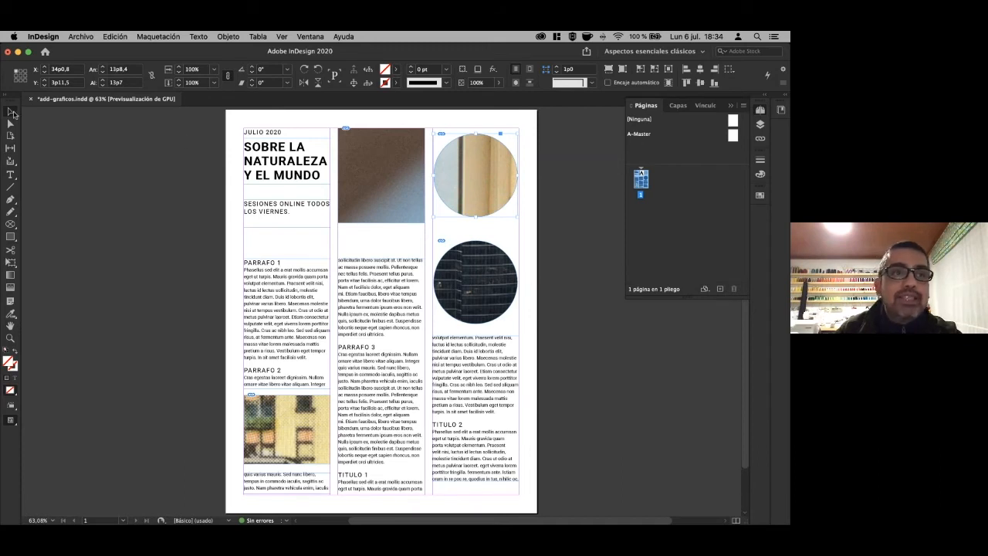
Select all four image frames together: the second-column rectangle, both circles and the first-column rectangle.
click(372, 203)
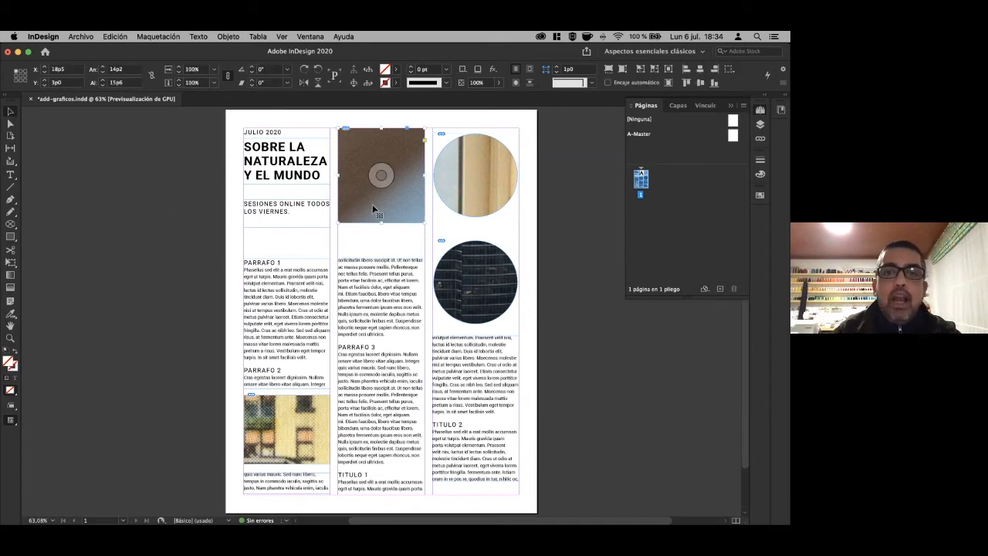
shift+click(478, 215)
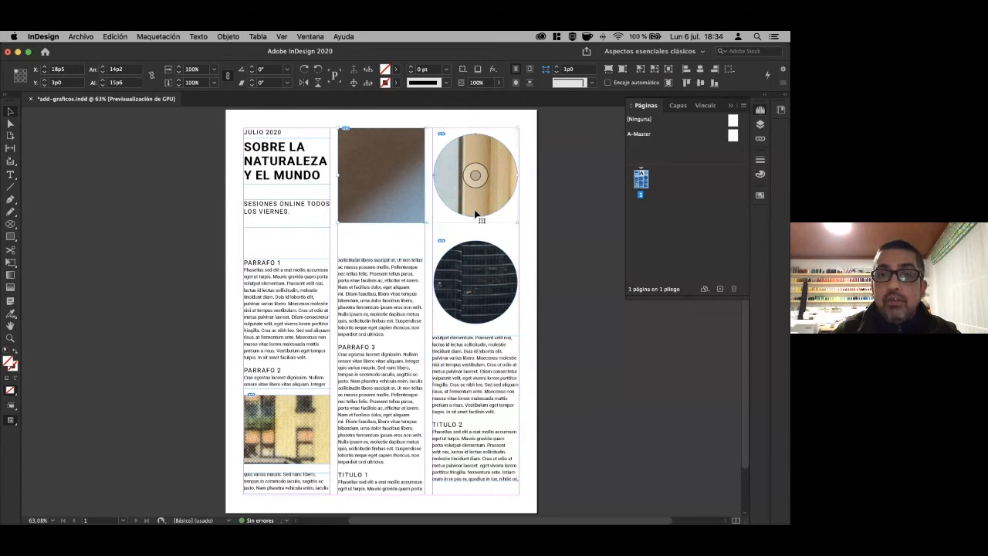
shift+click(488, 252)
shift+click(328, 410)
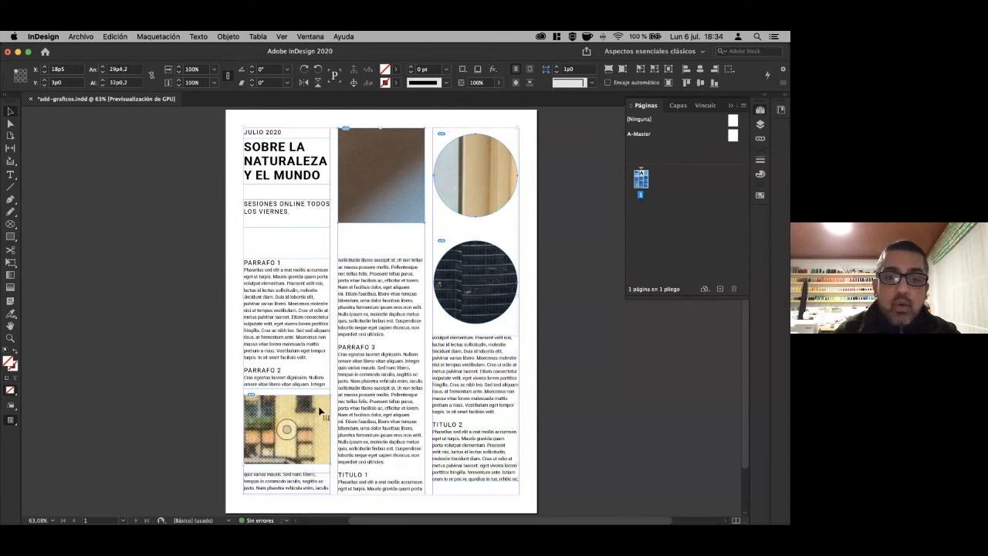
Apply "Llenar marco proporcionalmente" to the four selected image frames on the page and deselect them.
right_click(408, 214)
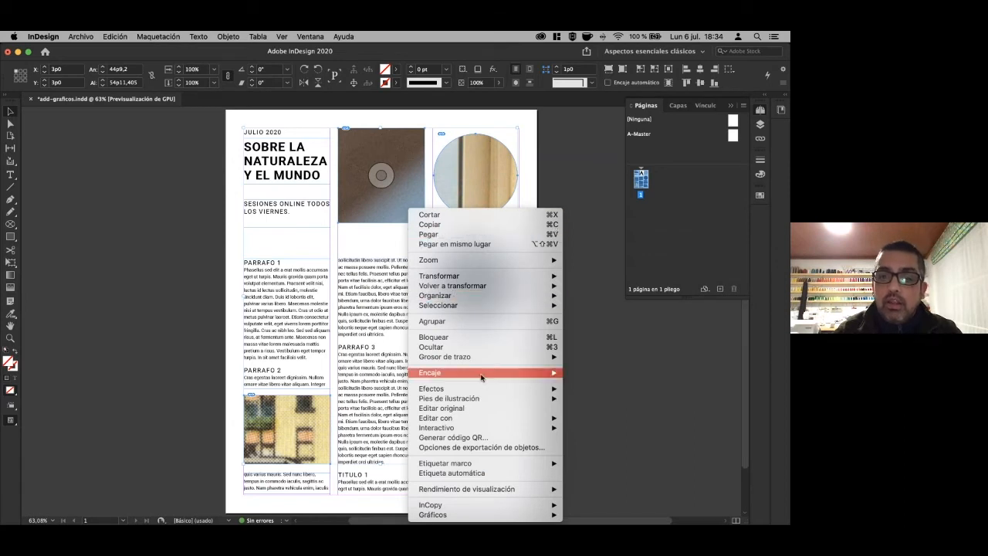
mouse_move(482, 378)
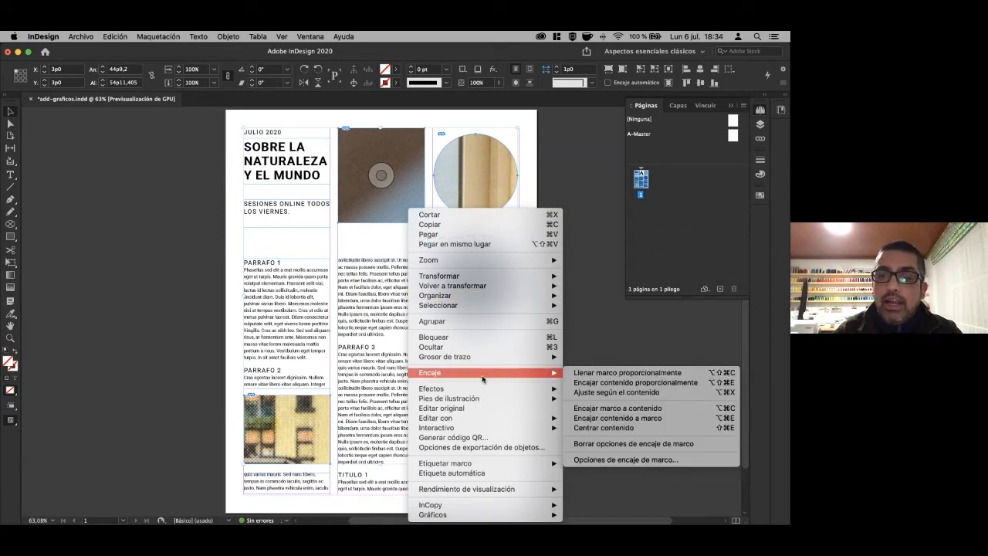
click(600, 374)
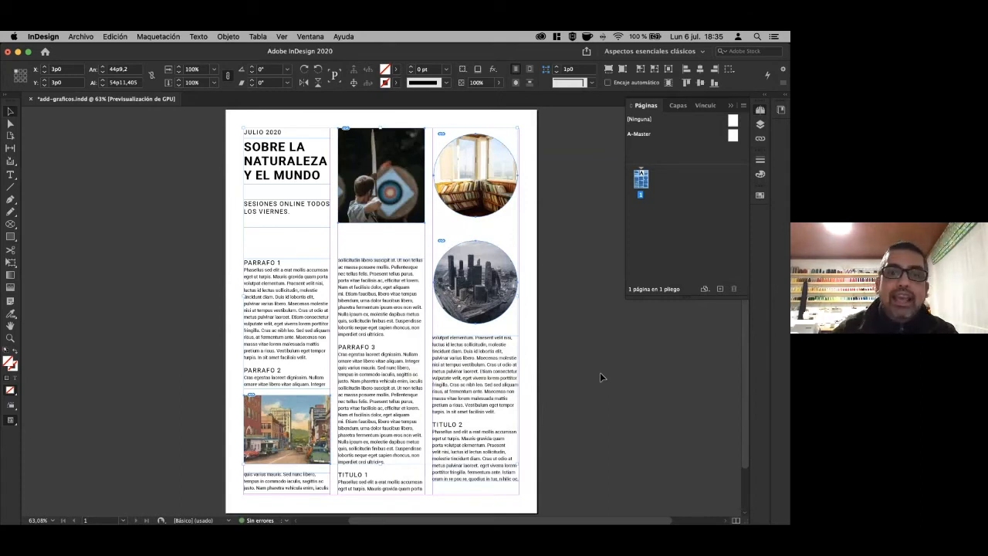
click(170, 189)
Try to place the third image of the imagenes-unsplash folder on the pasteboard at about 4p4 by 2p11.
click(80, 36)
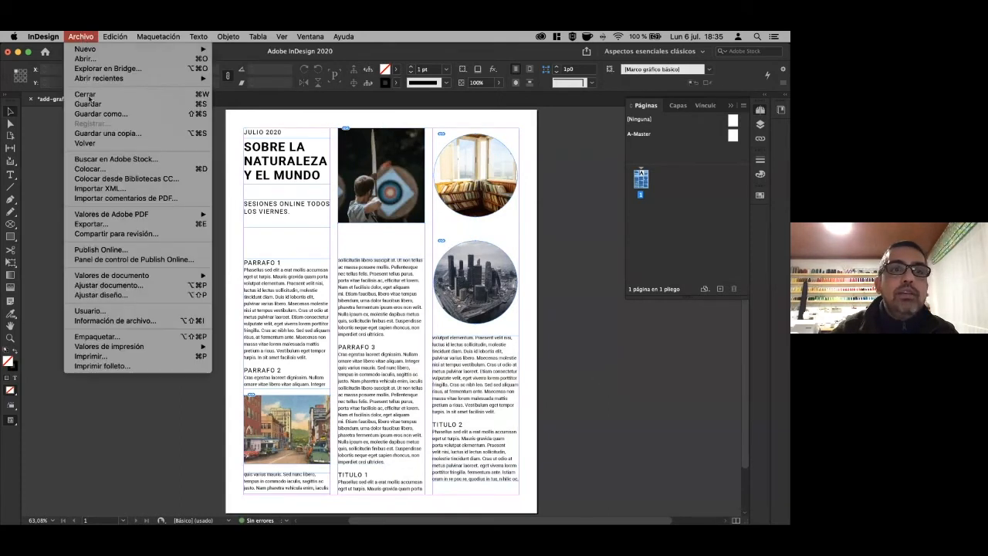
click(88, 169)
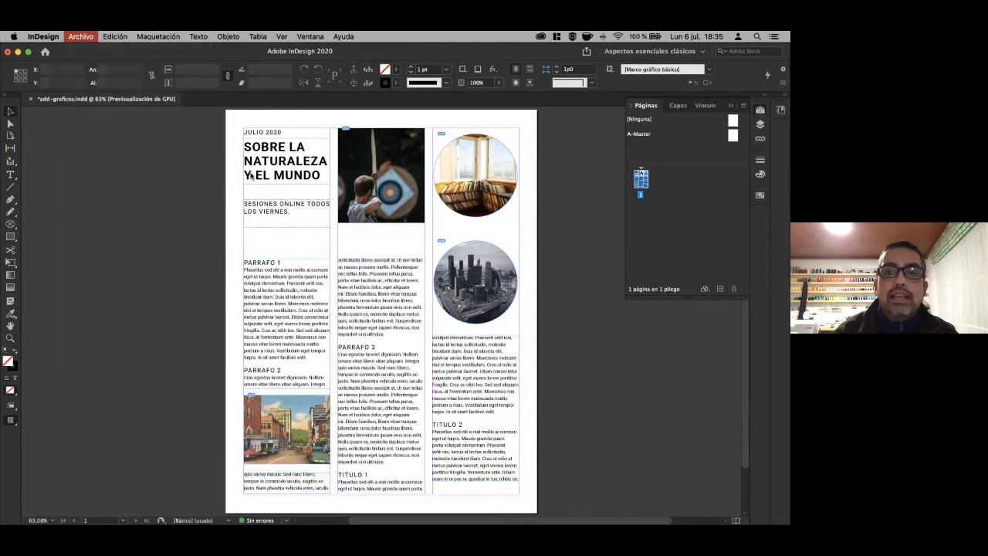
click(305, 182)
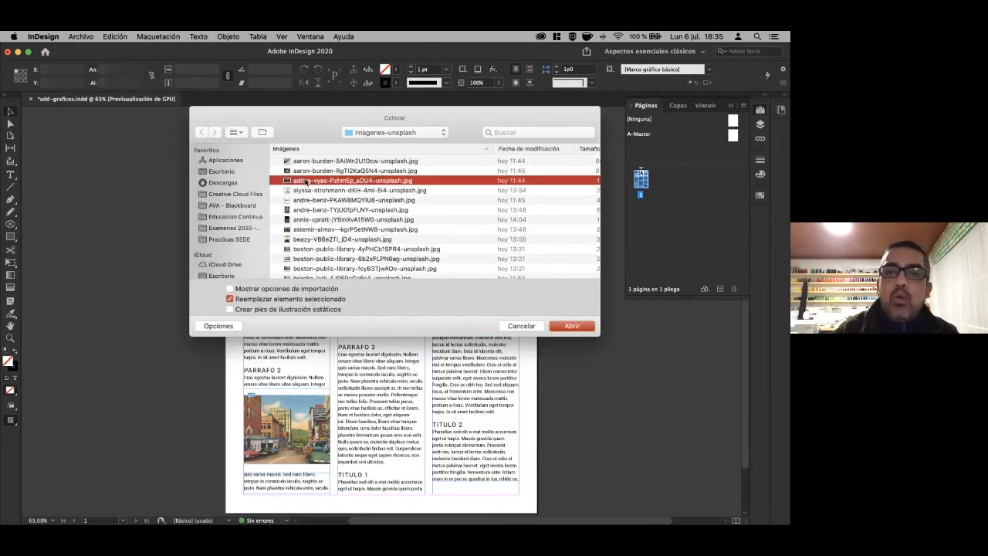
click(571, 325)
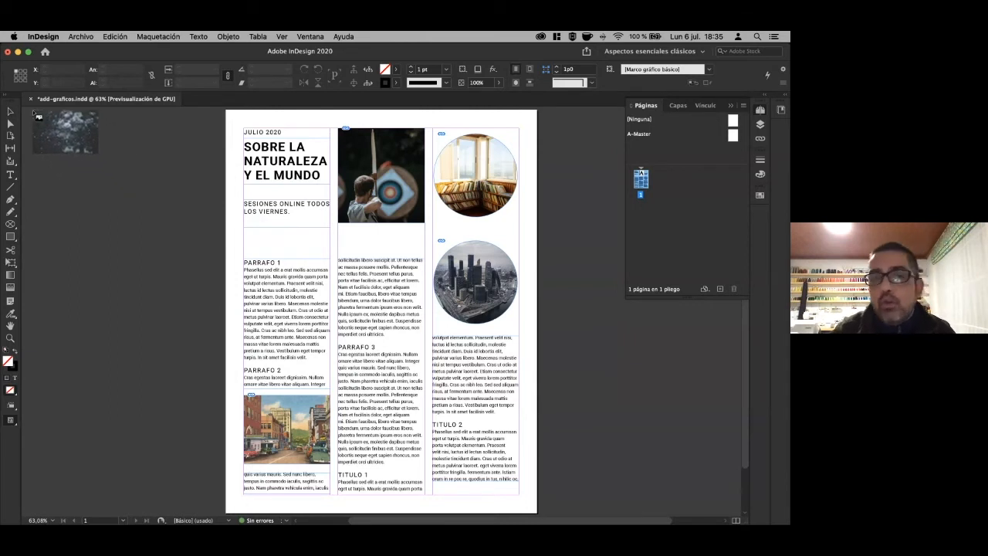
click(35, 116)
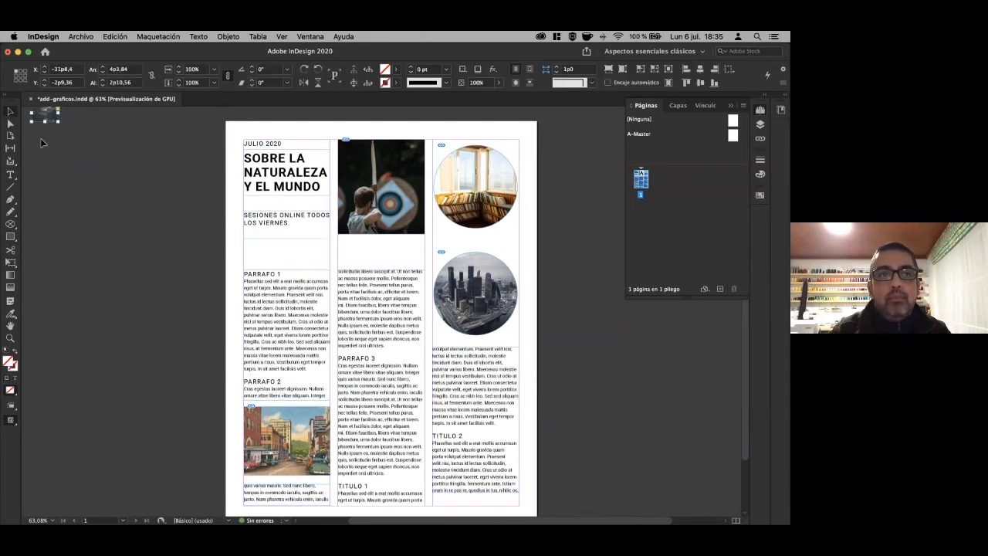
key(super+z)
Place the loaded image at its full 432p0 by 288p0 size from the pasteboard, and delete it.
click(54, 131)
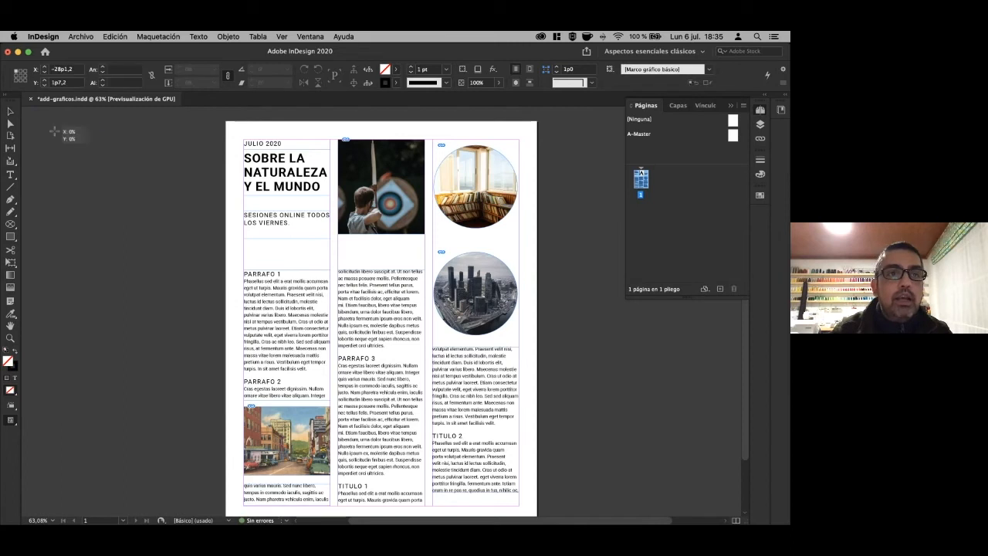
alt+super+click(416, 323)
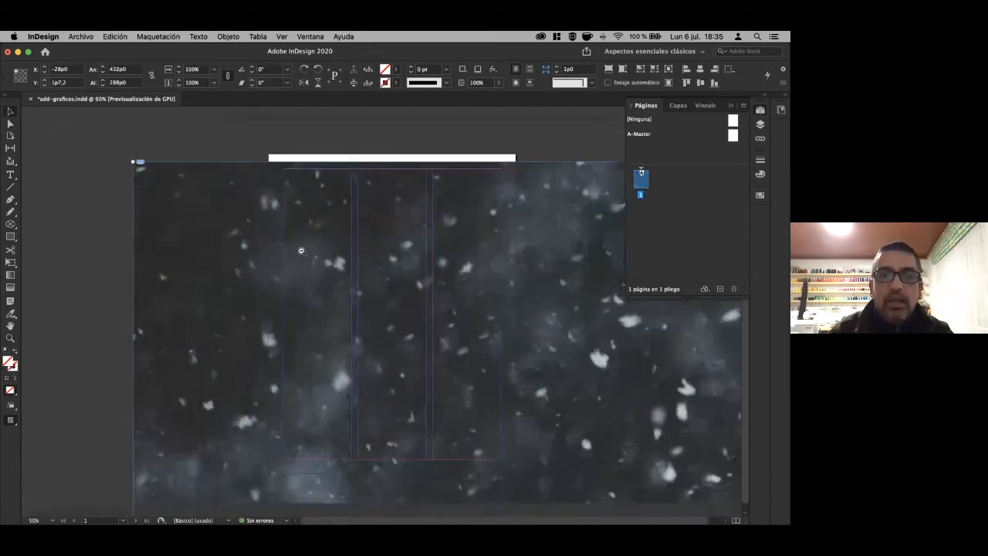
alt+super+click(415, 324)
alt+super+click(417, 324)
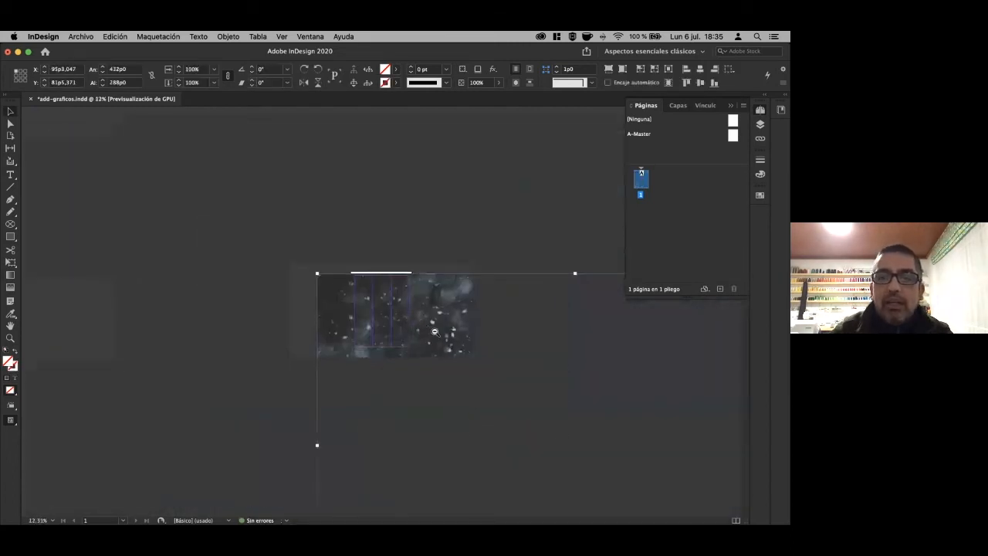
alt+super+click(418, 323)
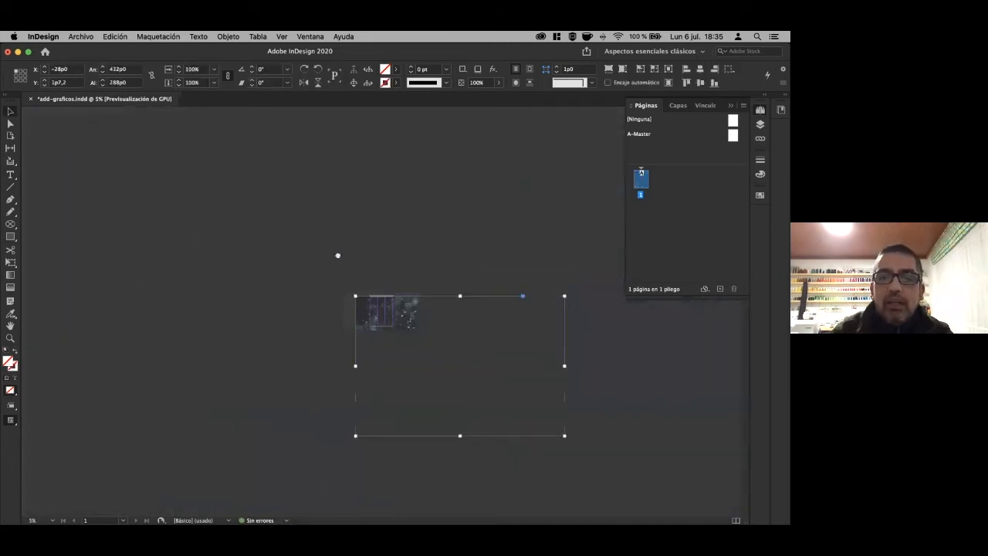
key(Delete)
drag(351, 295, 500, 386)
click(382, 309)
click(343, 309)
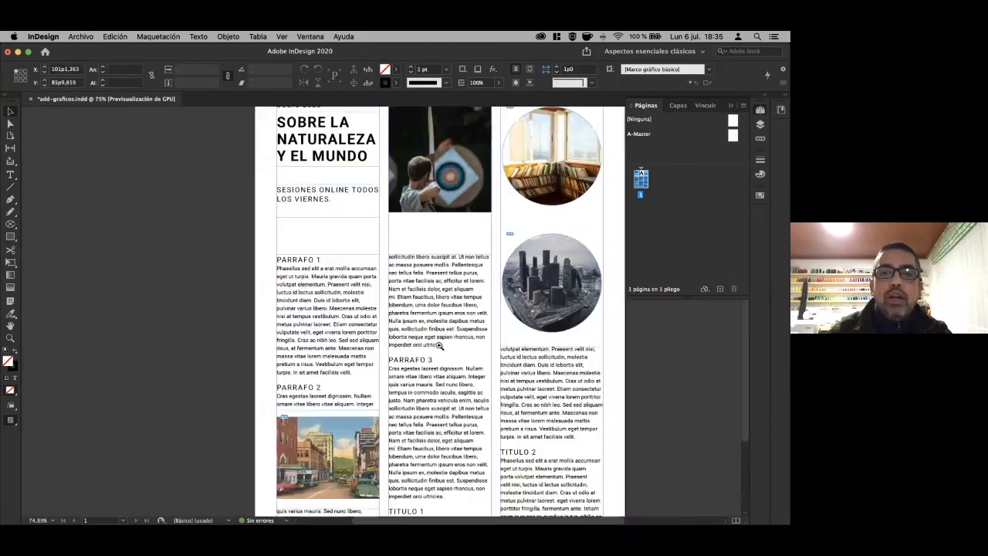
Place the first image of the imagenes-unsplash folder on the pasteboard beside the page, about 41p3 by 30p11, and deselect it.
click(77, 36)
click(105, 169)
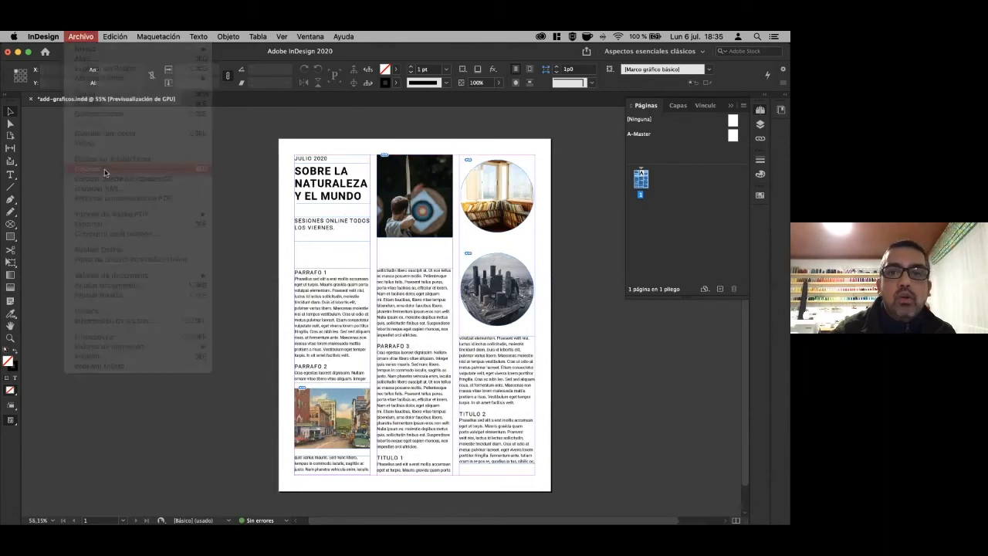
click(321, 162)
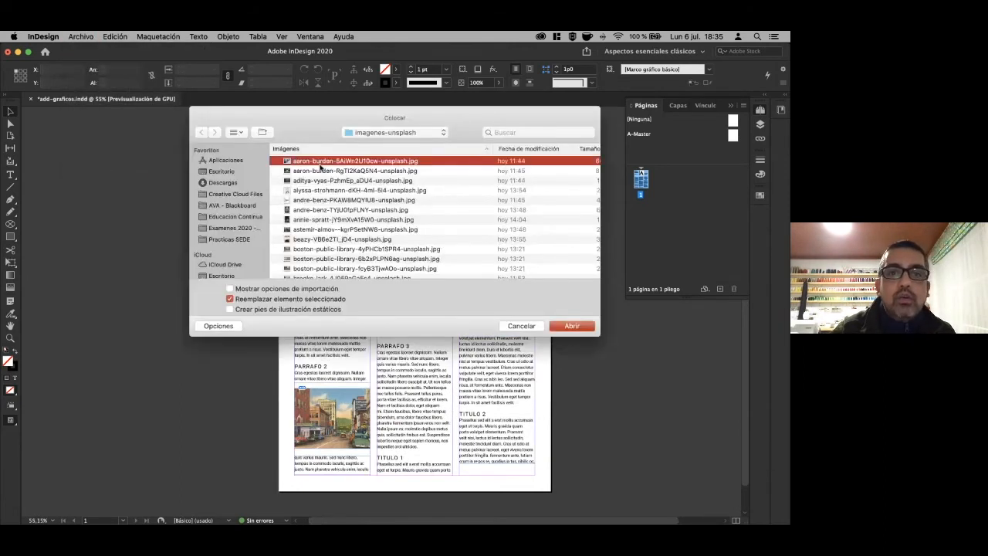
click(572, 328)
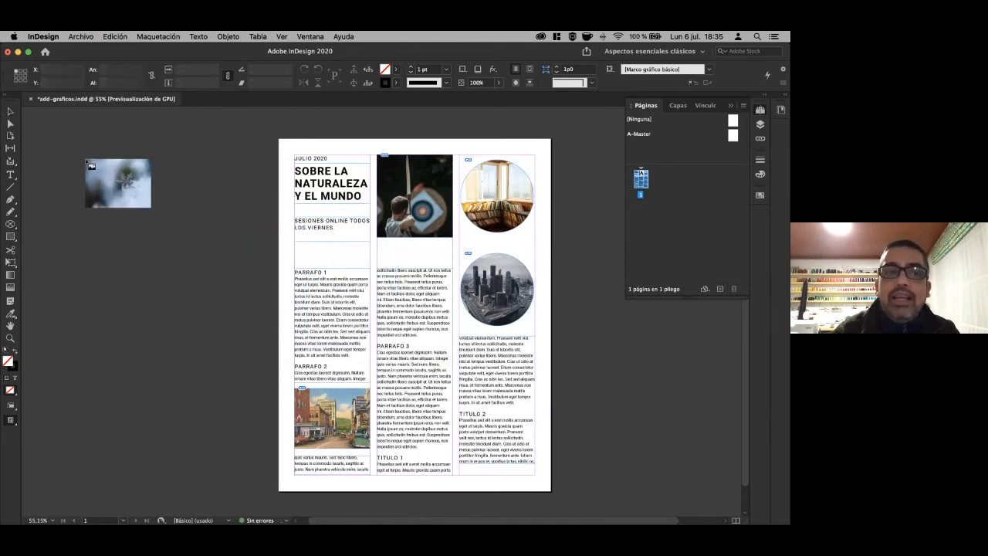
drag(49, 142, 274, 273)
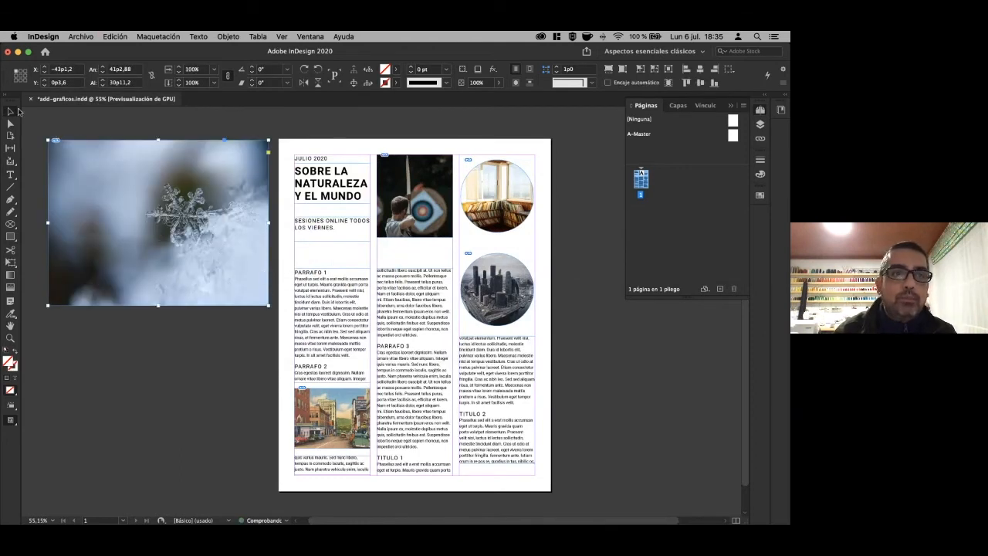
click(151, 116)
Shift the archery photo inside its frame in the second column, leaving part of the frame empty.
scroll(151, 116, up, 1)
click(433, 215)
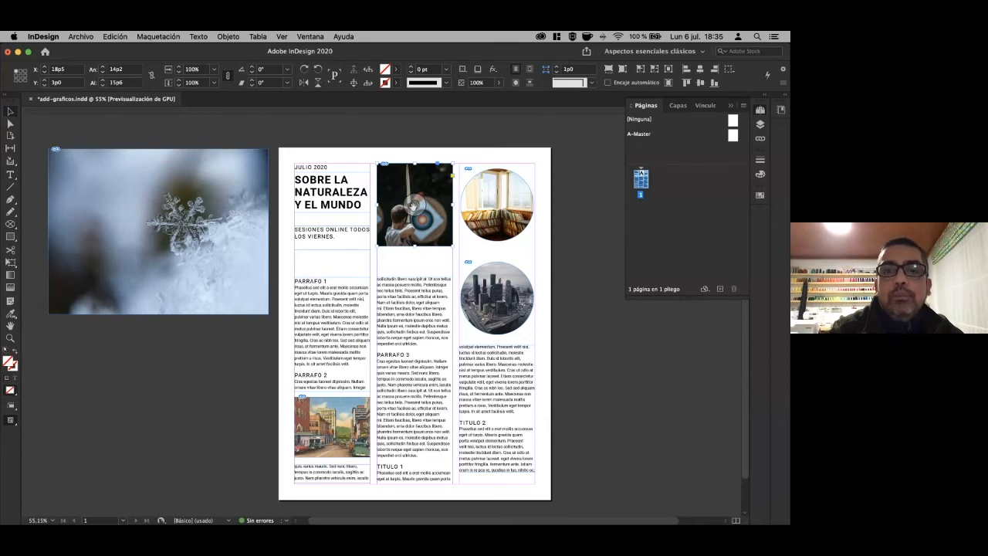
click(415, 204)
mouse_move(415, 204)
mouse_down()
mouse_move(390, 207)
mouse_move(422, 207)
mouse_up()
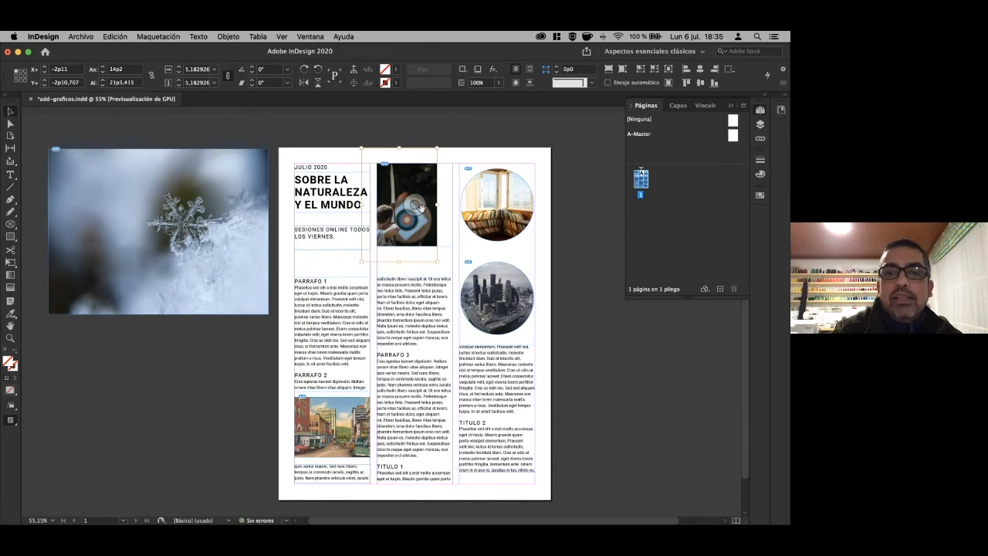
key(Escape)
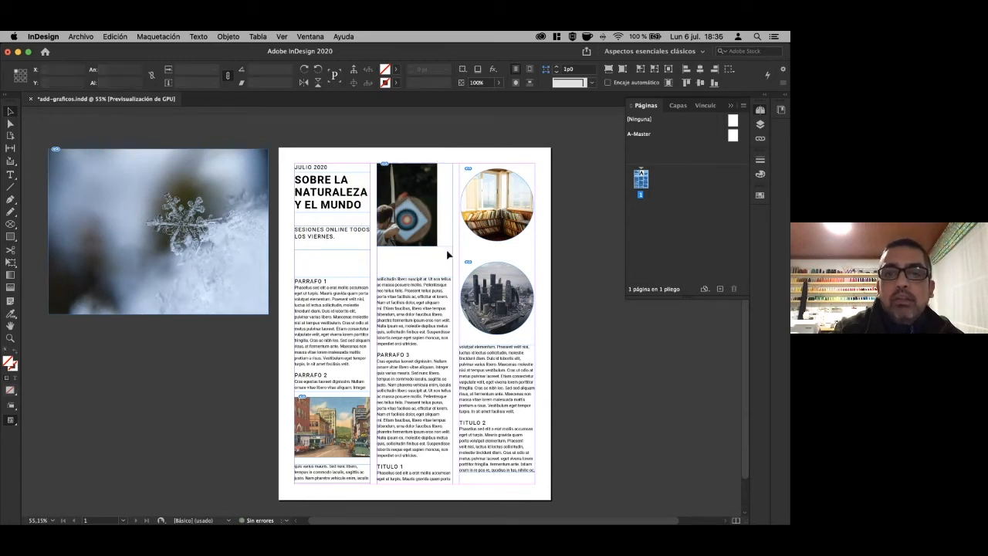
Apply "Llenar marco proporcionalmente" to the archery photo's frame in the second column.
right_click(430, 238)
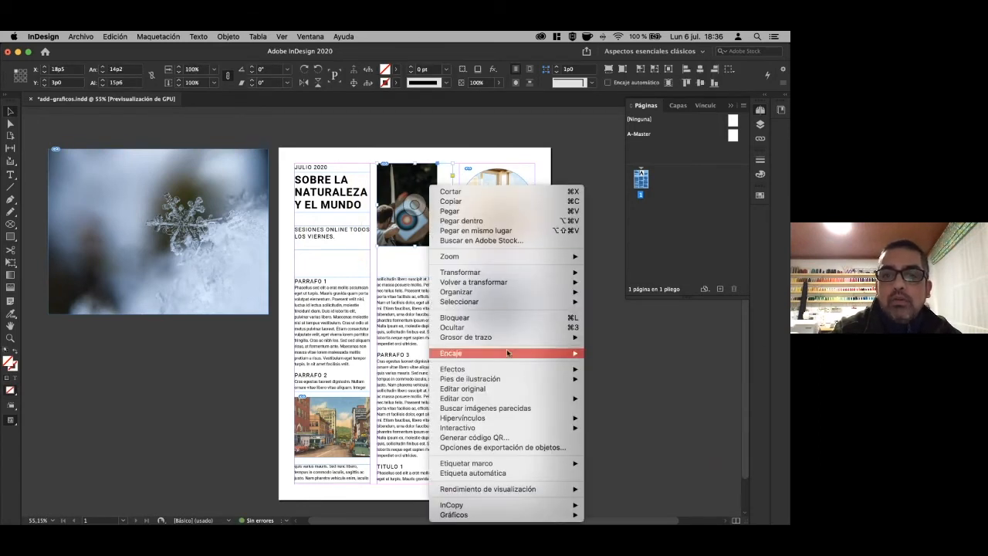
mouse_move(525, 353)
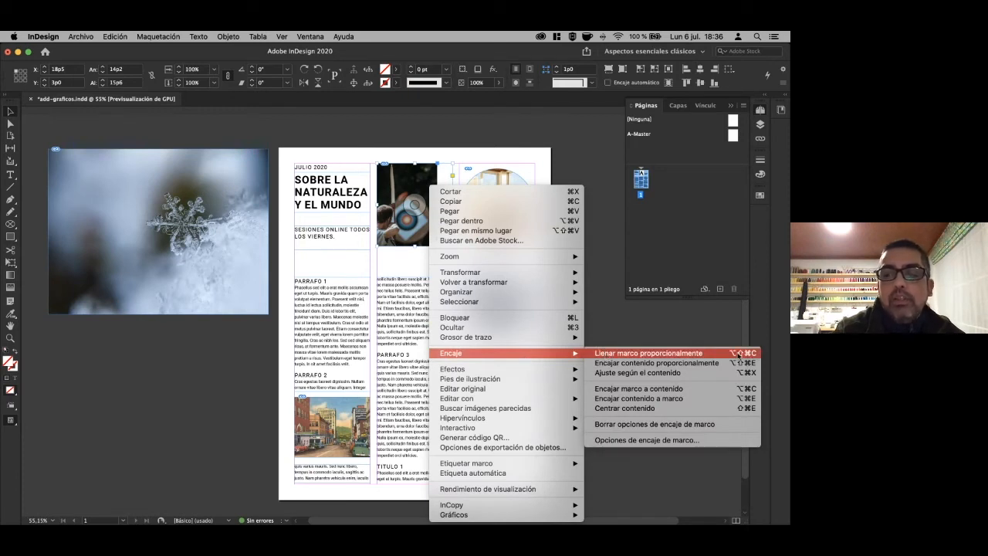
click(748, 357)
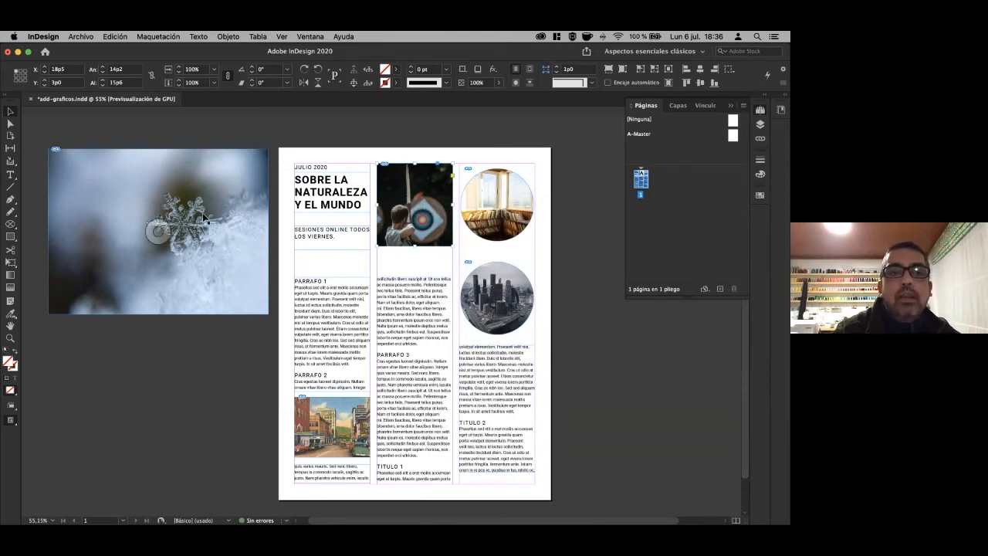
Crop the snowflake photo's frame from two opposite corners to about 15p1 by 15p6 around the snowflake.
click(251, 296)
drag(269, 314, 221, 264)
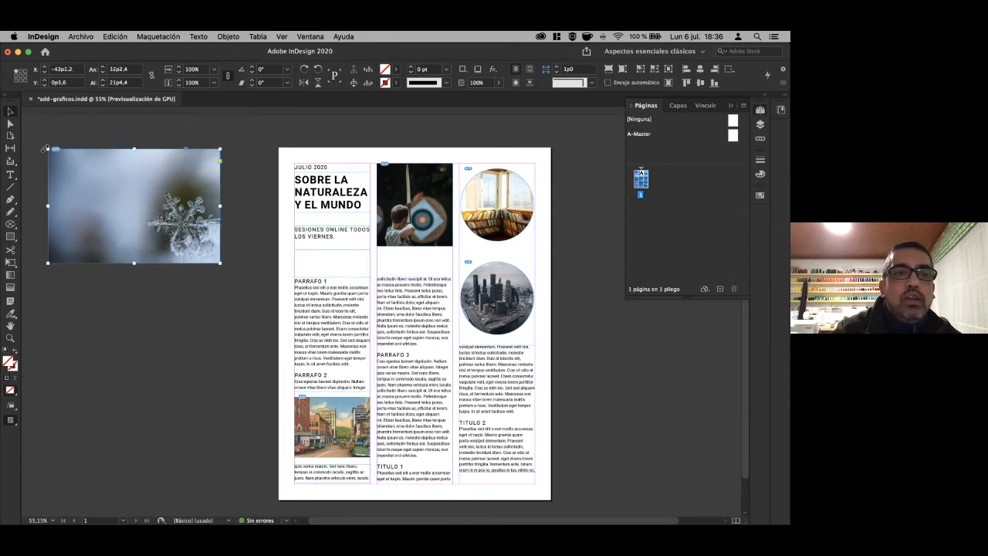
drag(46, 148, 139, 180)
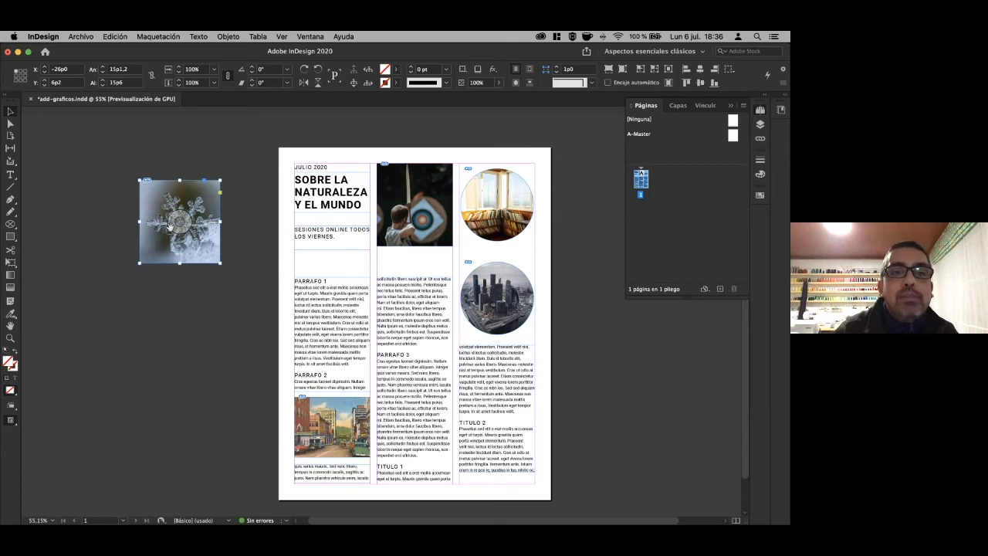
Try to narrow the snowflake image content to about 18p5 wide without keeping proportions, and undo both resizes.
click(178, 223)
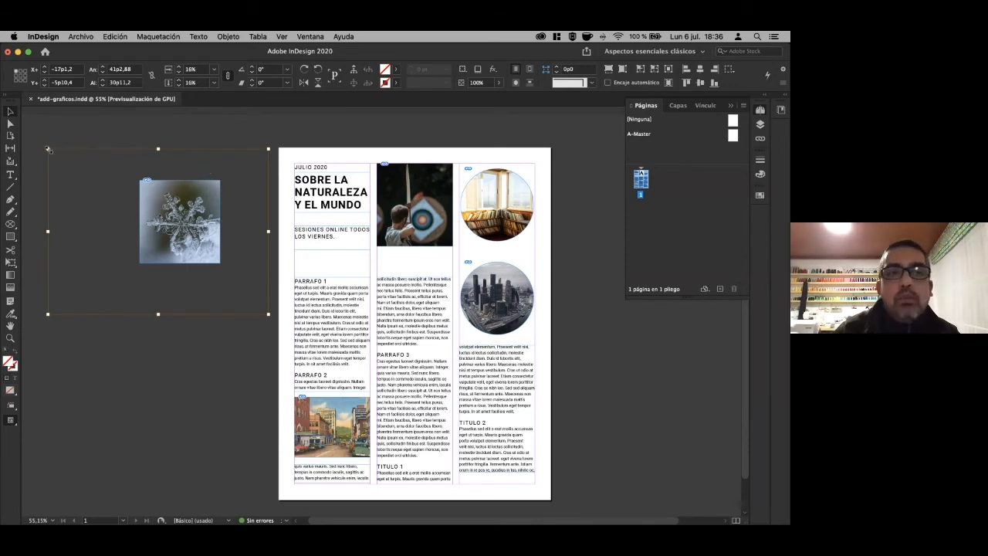
drag(47, 149, 123, 150)
drag(268, 232, 221, 232)
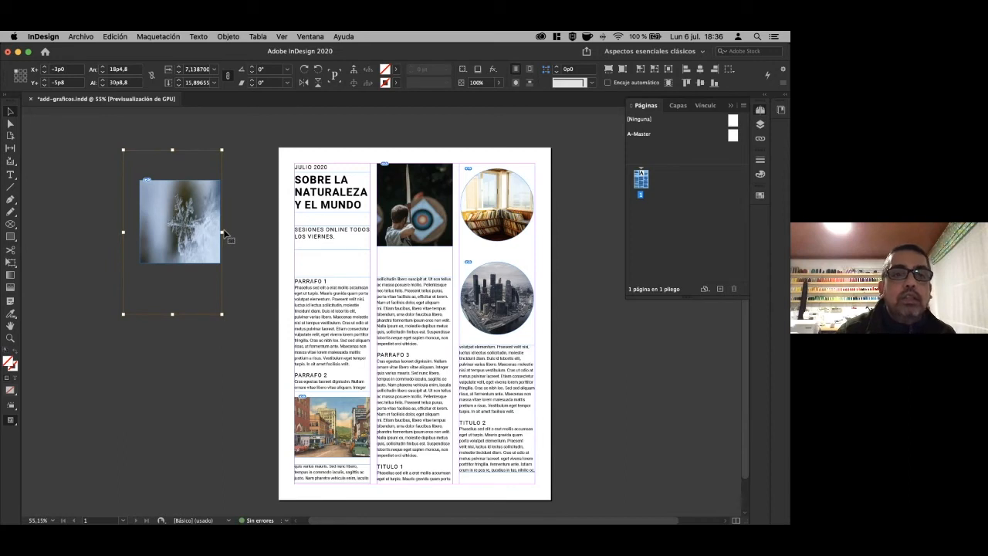
key(super+z)
key(super+z)
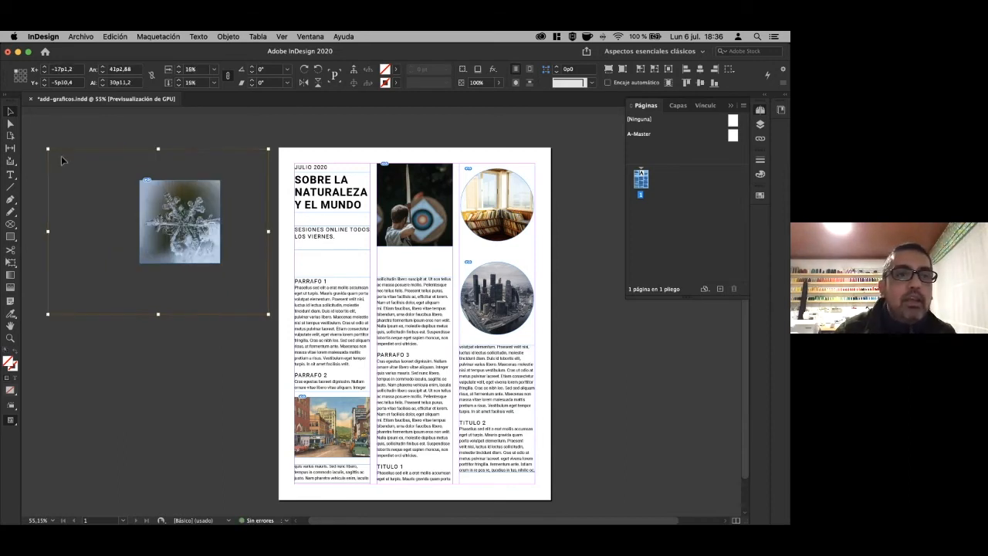
Scale the snowflake image content down proportionally inside its square frame and reposition it so it still covers the frame.
drag(47, 148, 85, 177)
drag(269, 313, 224, 282)
drag(183, 228, 201, 222)
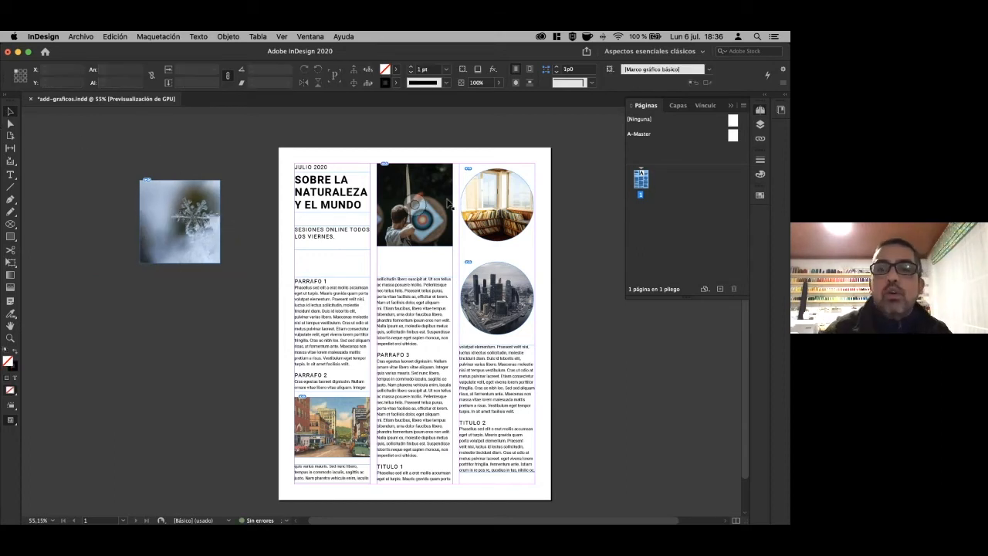
click(495, 204)
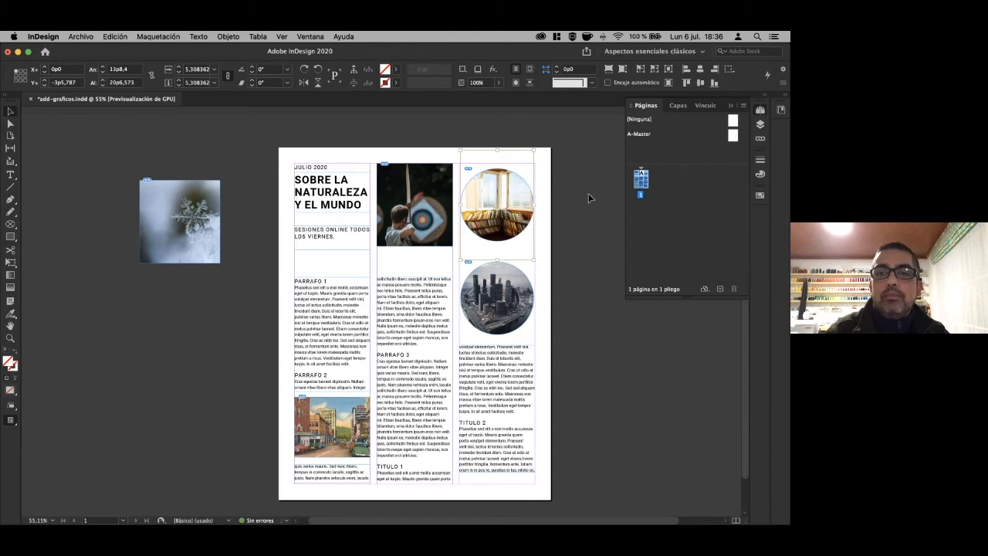
right_click(503, 184)
mouse_move(556, 352)
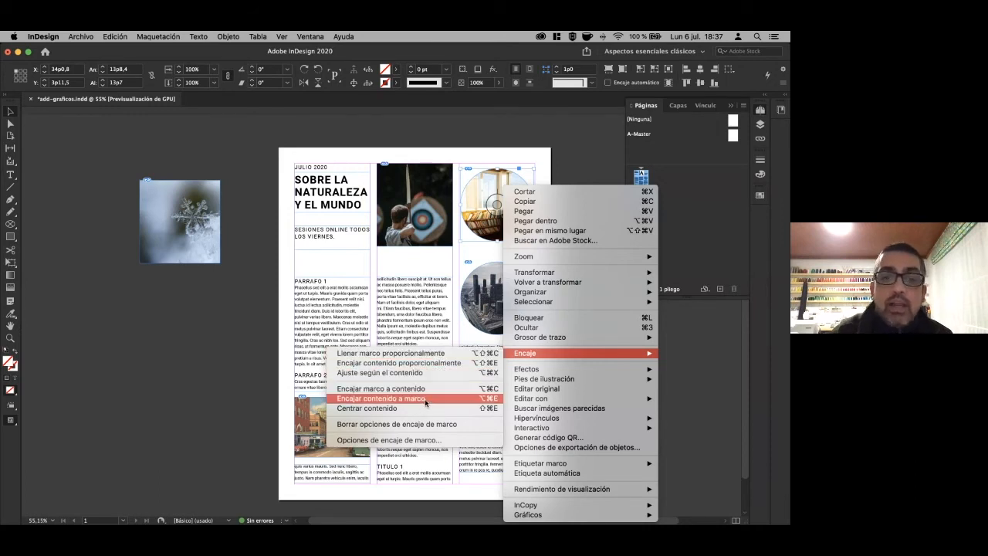
Fit the snowflake photo's frame to its content with "Encajar marco a contenido" and deselect it.
click(177, 255)
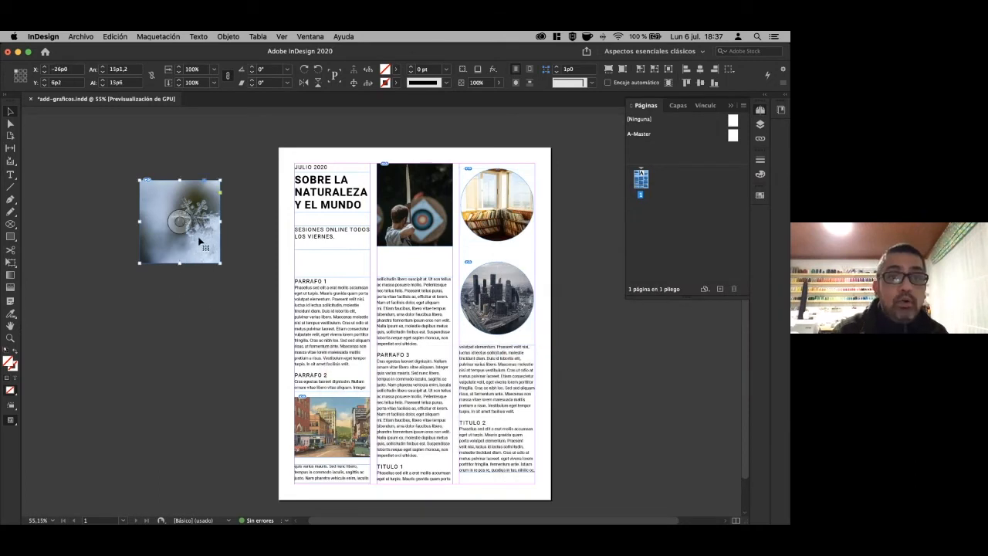
right_click(200, 241)
mouse_move(309, 353)
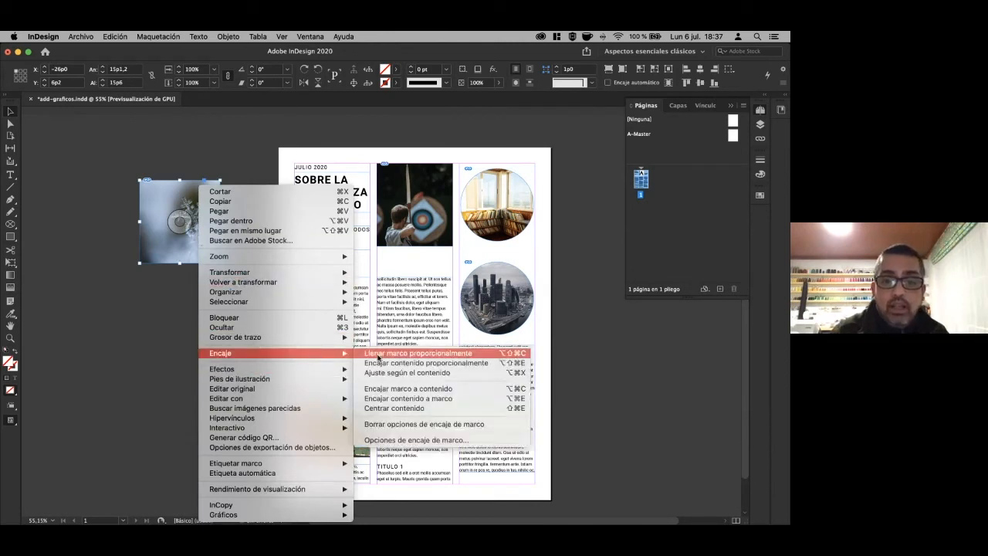
click(418, 390)
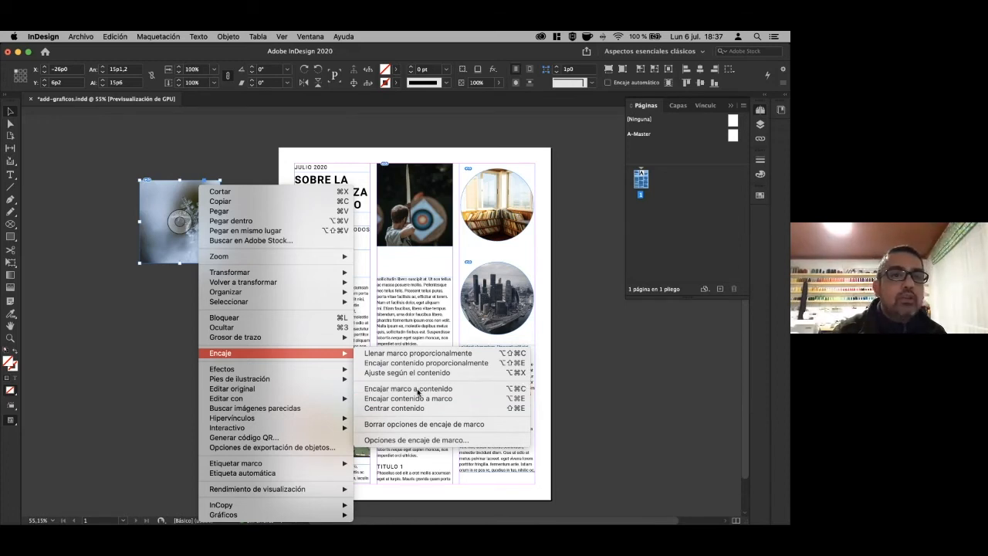
click(193, 332)
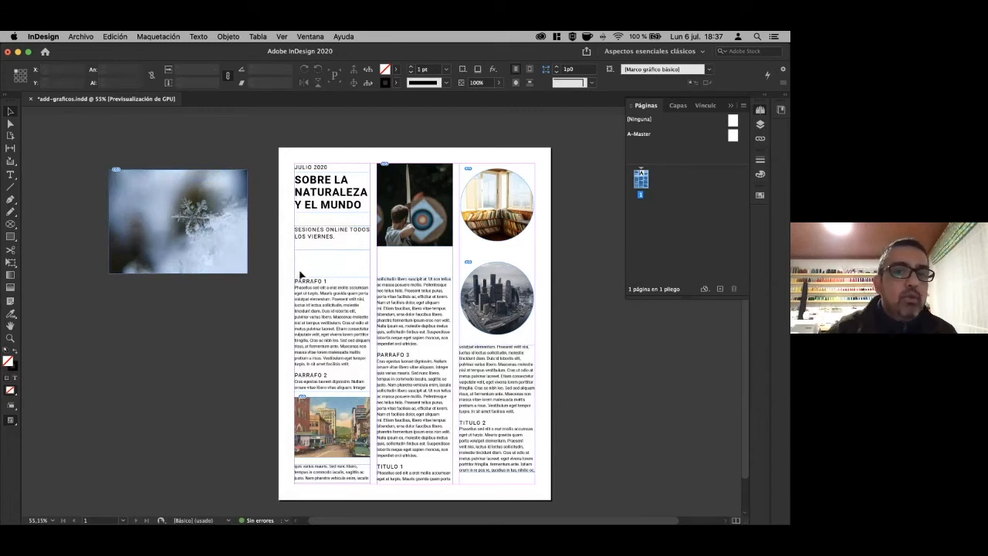
Reshape the snowflake photo's frame by moving its upper-right corner up and inward and its lower-right corner outward to the page edge.
click(10, 124)
click(214, 175)
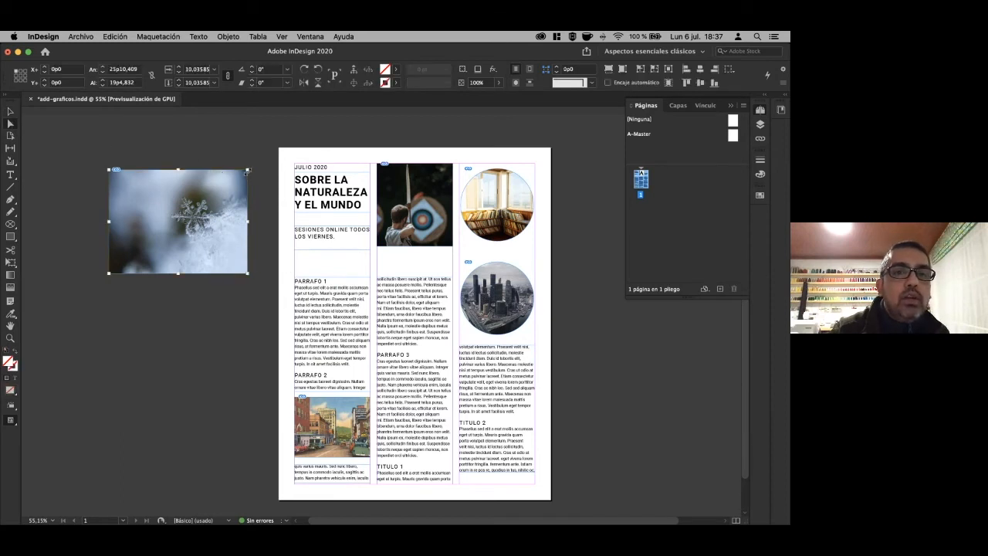
click(252, 174)
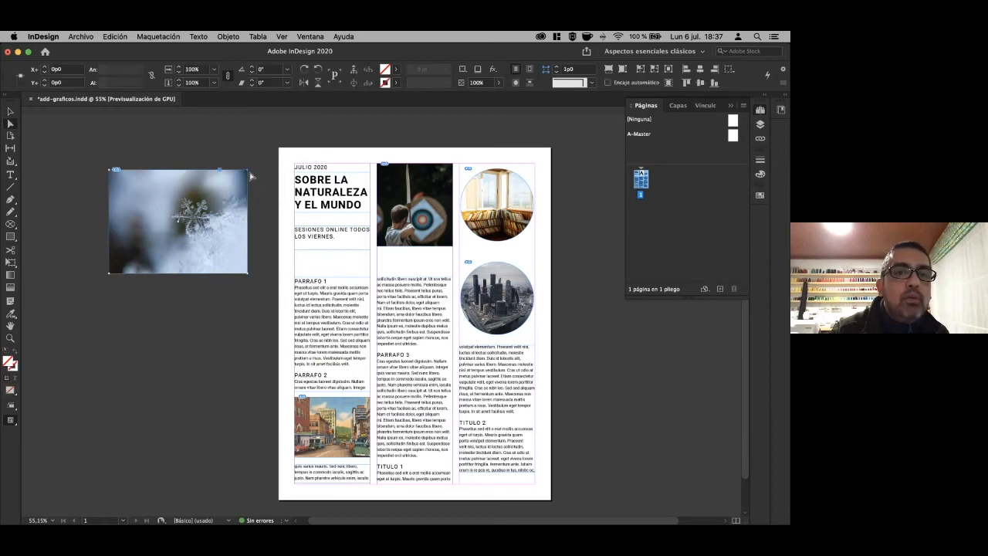
drag(248, 170, 202, 141)
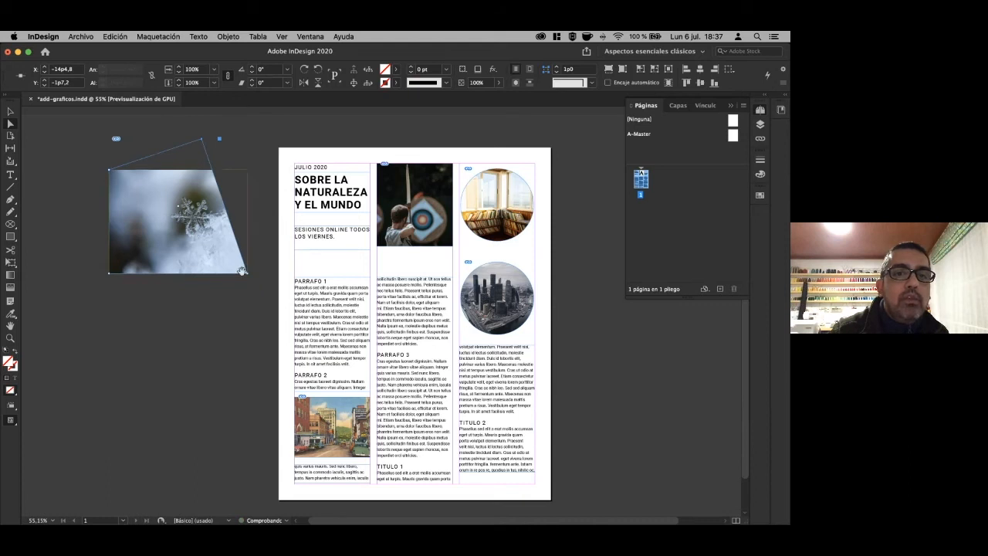
drag(248, 273, 279, 274)
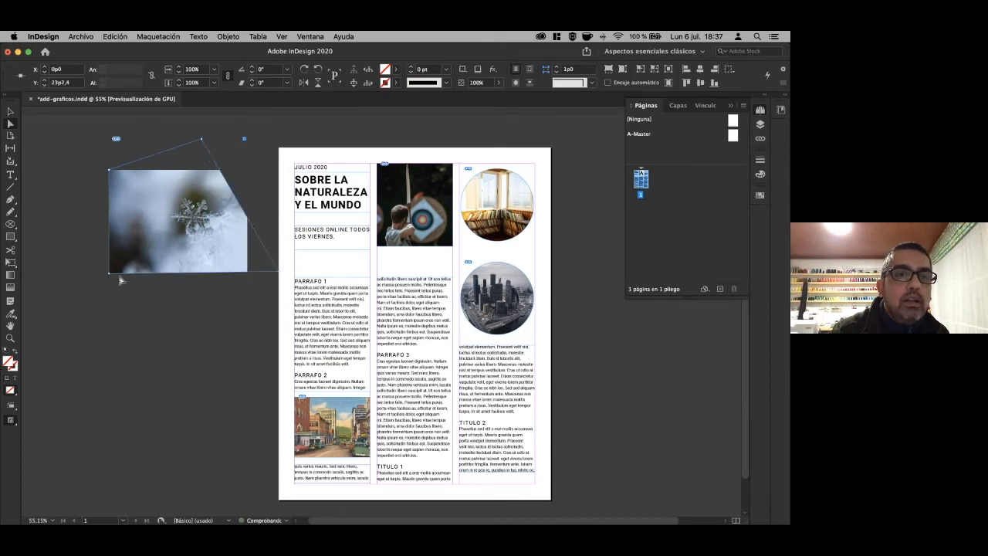
Convert the lower-left corner of the snowflake photo's frame into a smooth curved point with long direction handles.
click(10, 199)
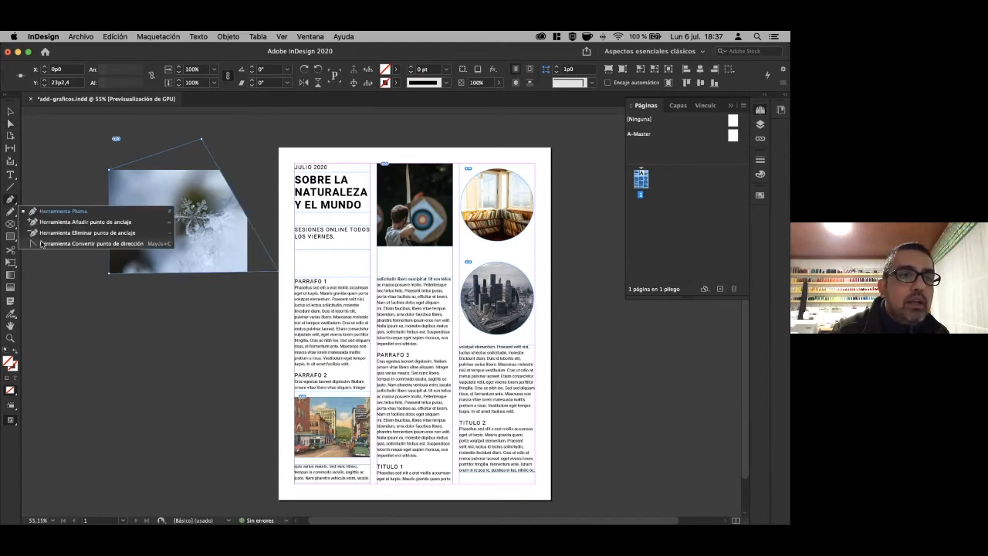
click(46, 243)
drag(110, 275, 131, 307)
Fill the irregular snowflake frame with its image using the fitting option "Llenar marco proporcionalmente".
click(10, 111)
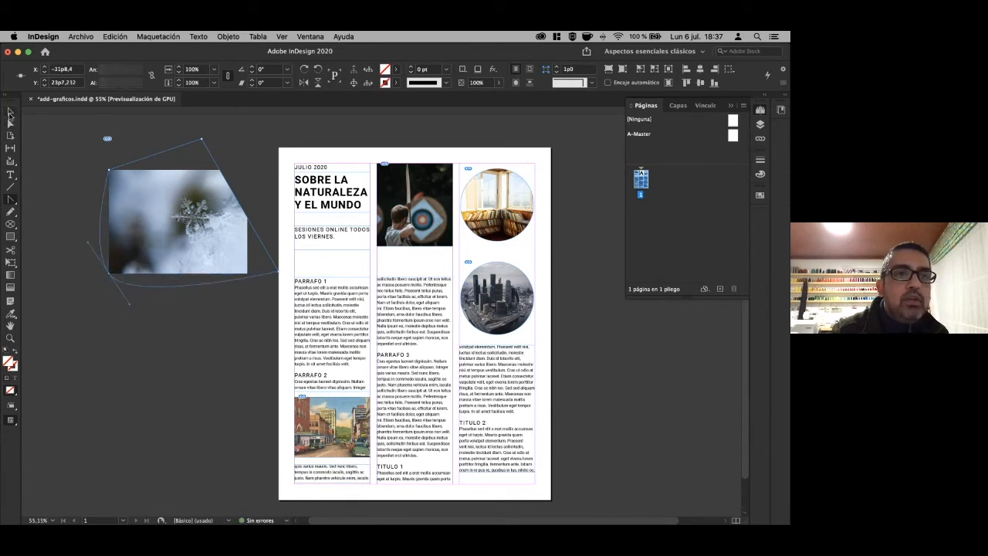
click(148, 197)
right_click(148, 197)
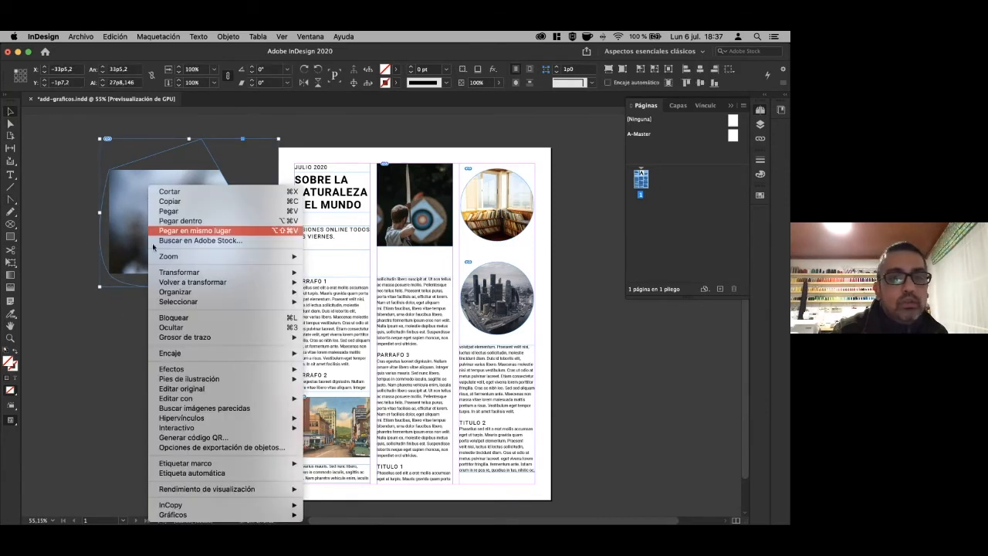
mouse_move(249, 352)
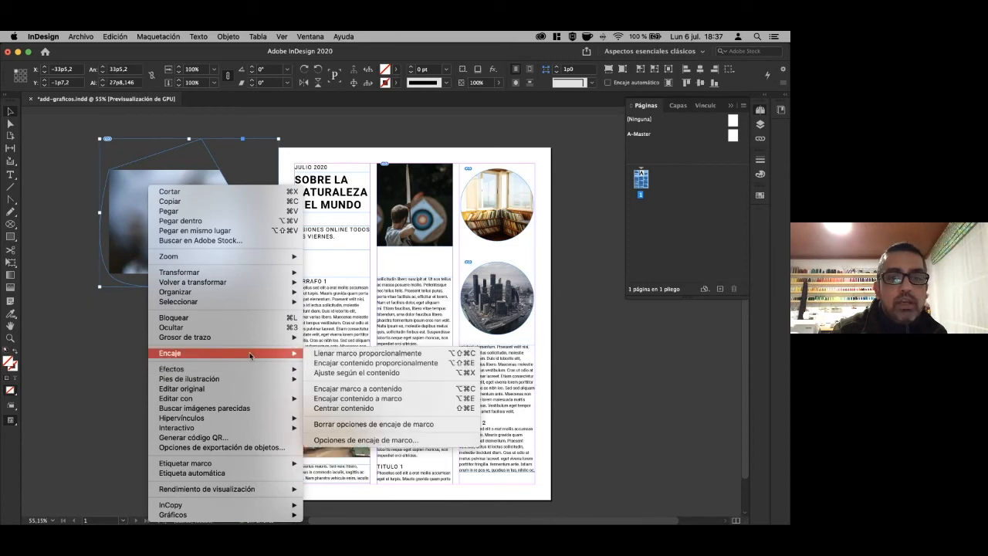
click(328, 355)
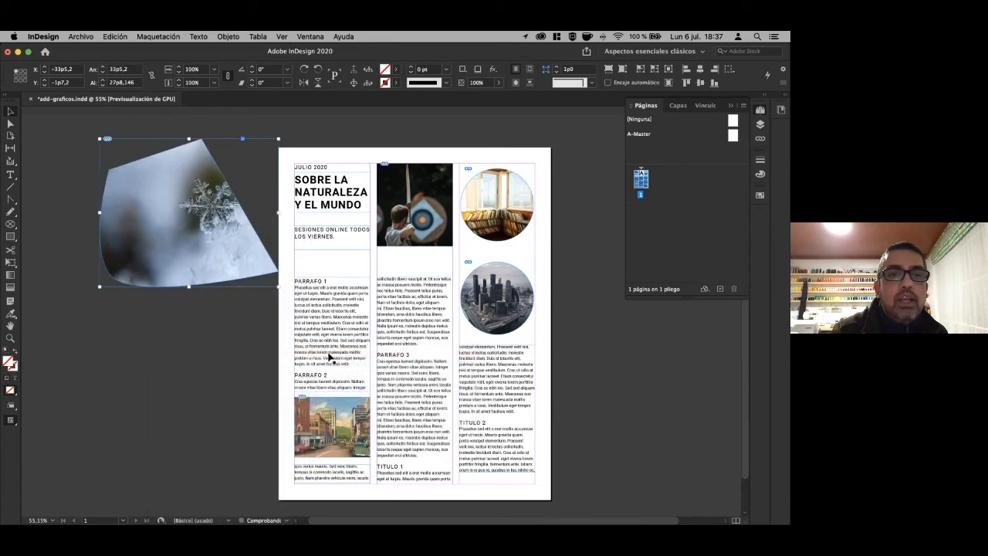
Move the reshaped snowflake photo up on the pasteboard to free the space beside the page, and deselect it.
click(174, 312)
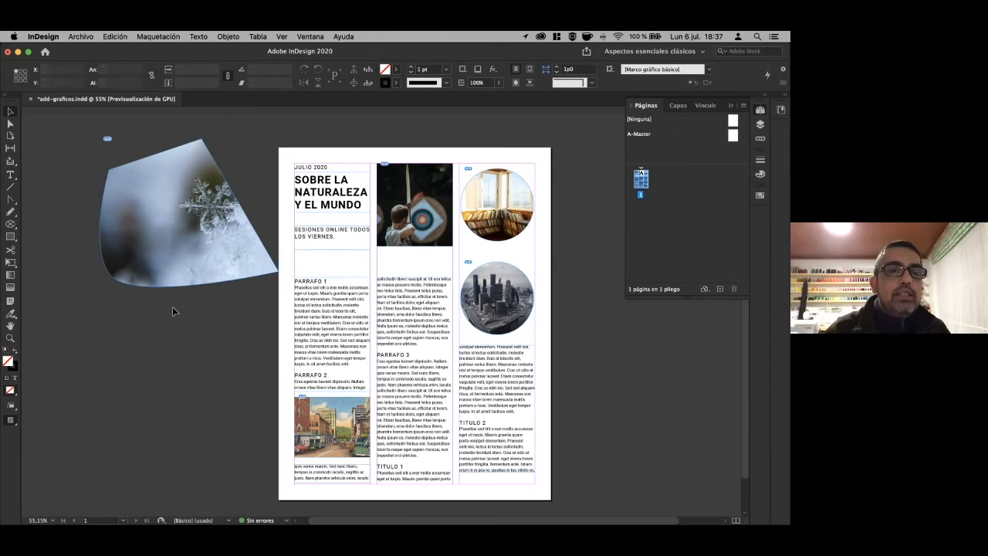
drag(135, 278, 169, 138)
click(150, 190)
Place the vector clock file reloj.ai at full size on the pasteboard beside the page and display the document's links.
click(83, 38)
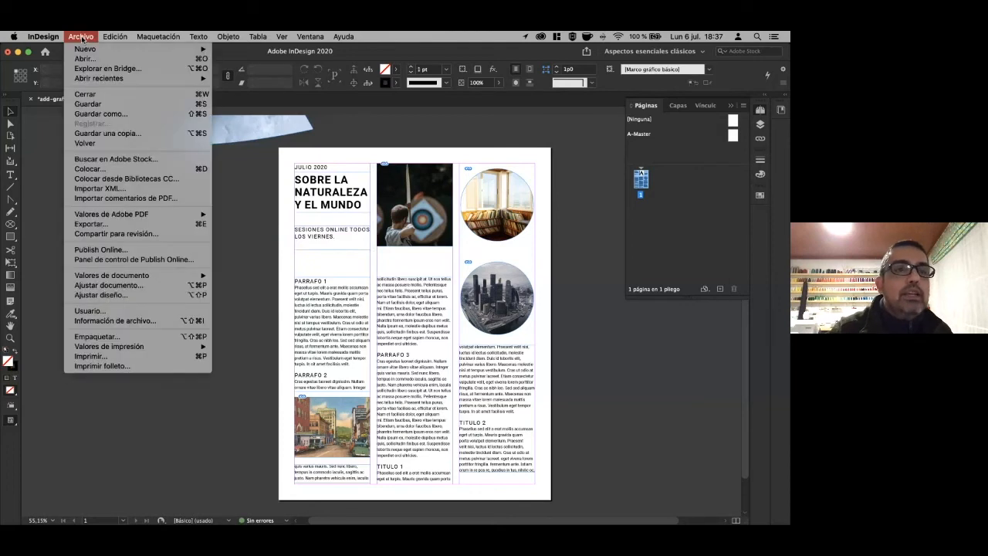
click(120, 171)
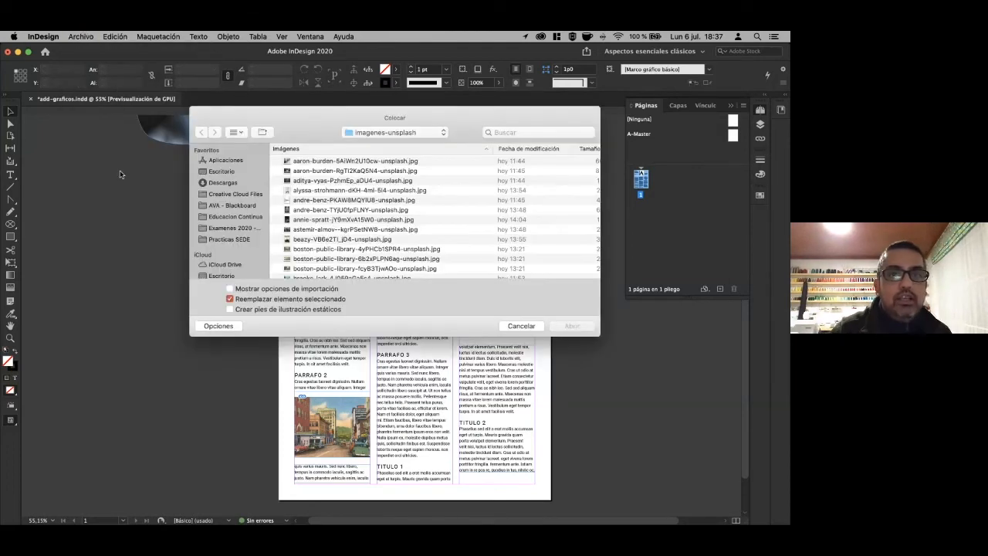
click(373, 138)
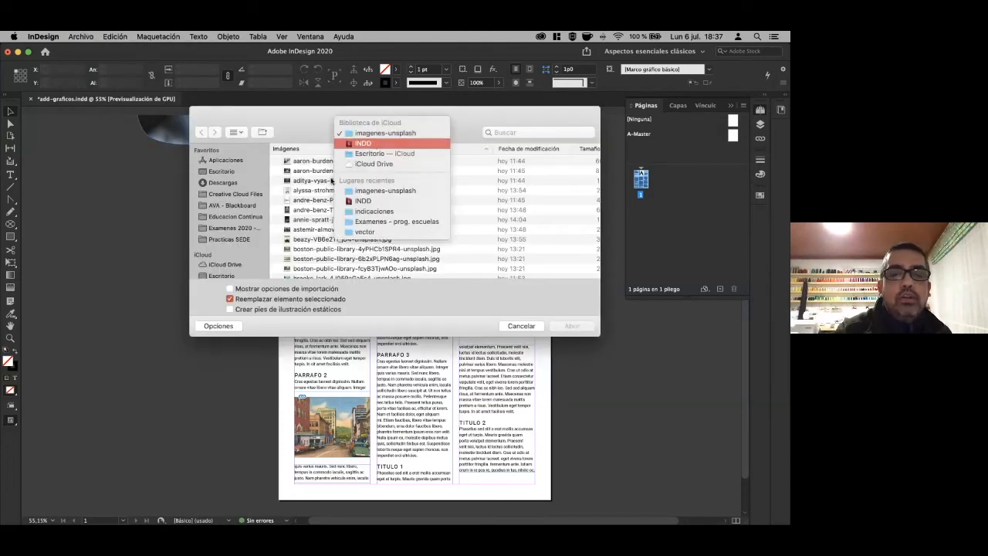
click(376, 143)
double_click(306, 240)
double_click(297, 163)
key(ctrl+z)
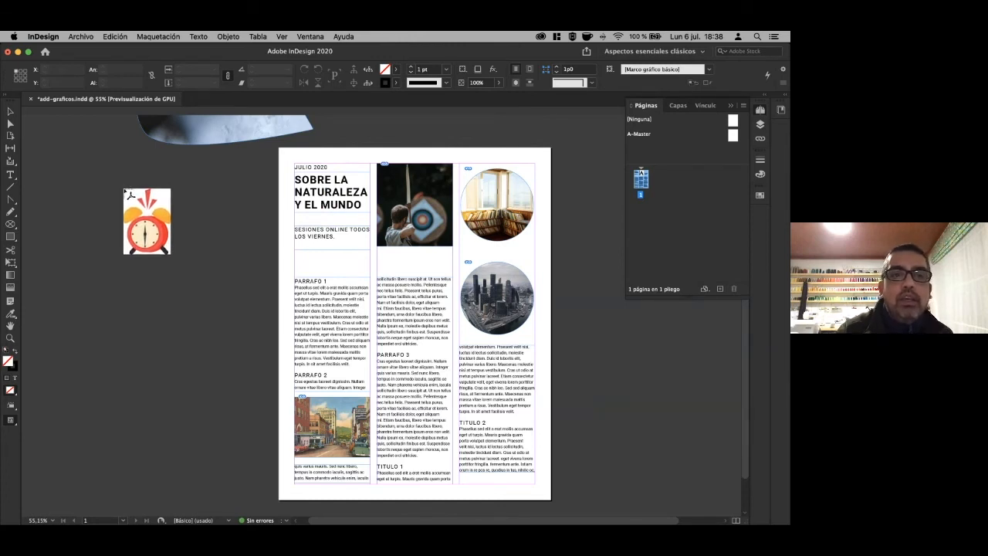
click(123, 189)
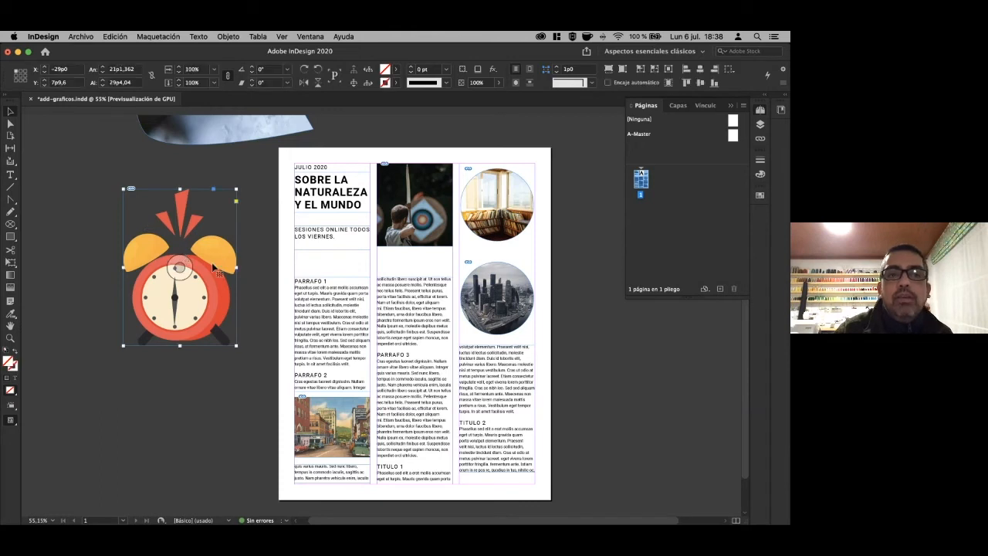
click(310, 36)
click(363, 288)
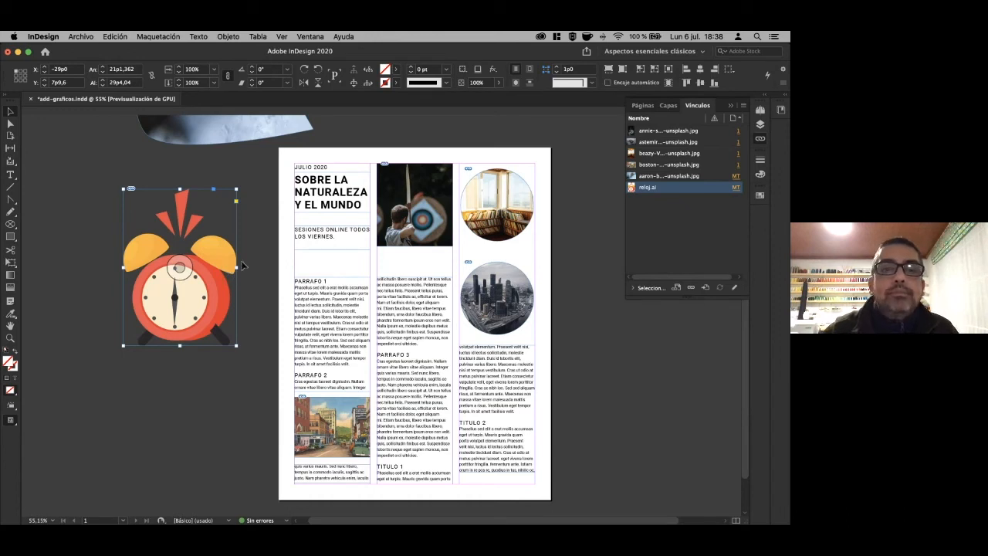
Switch to Illustrator and copy the whole alarm clock group from reloj.ai.
mouse_move(3, 308)
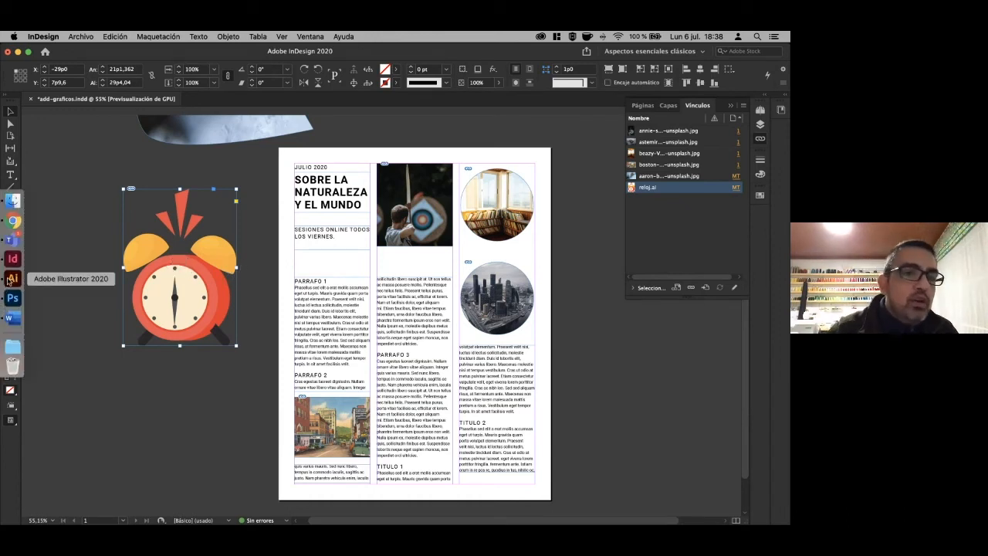
click(8, 280)
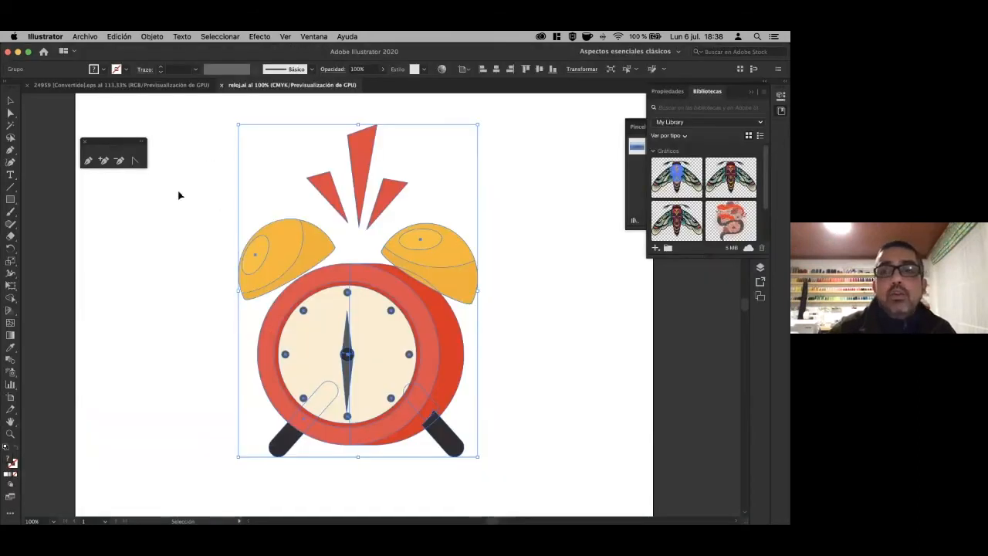
click(178, 195)
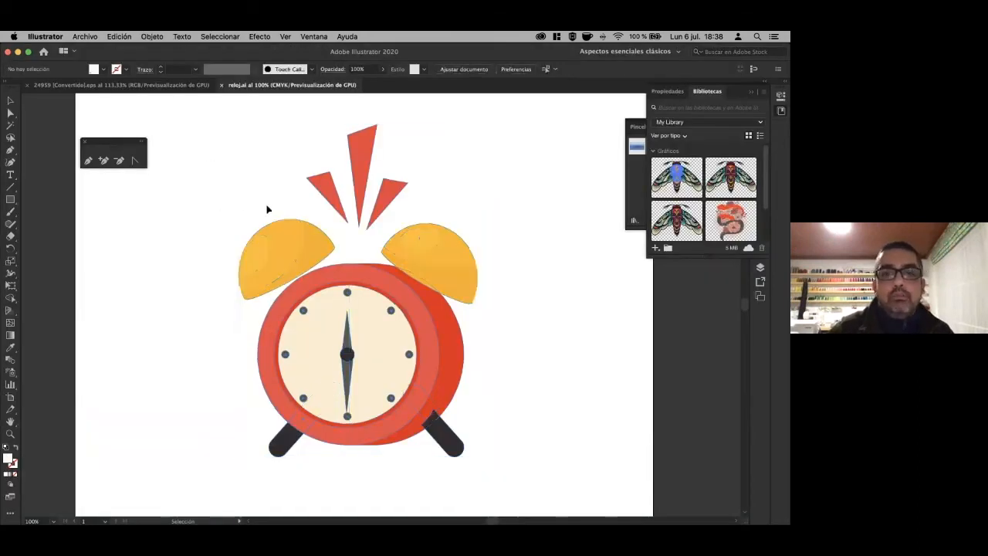
click(288, 265)
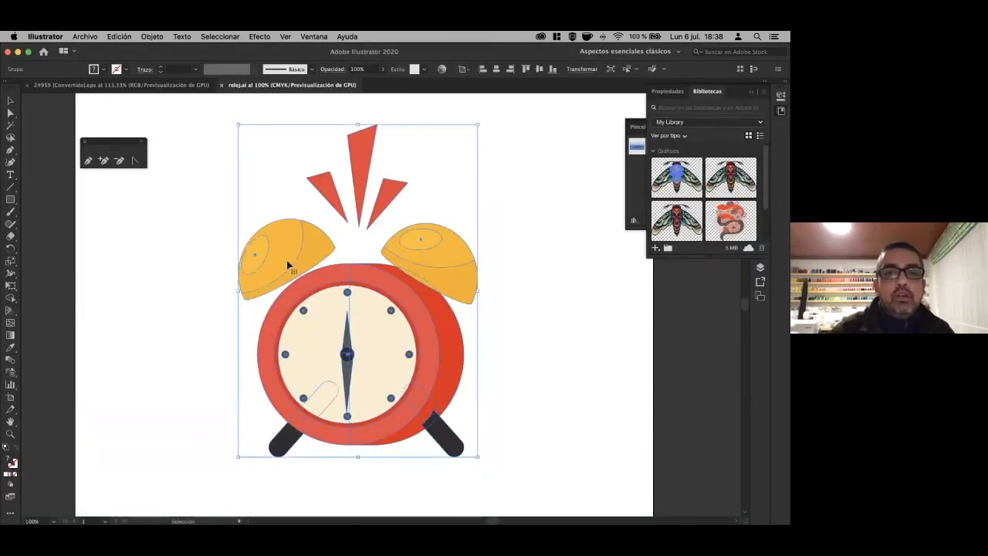
click(119, 39)
click(127, 89)
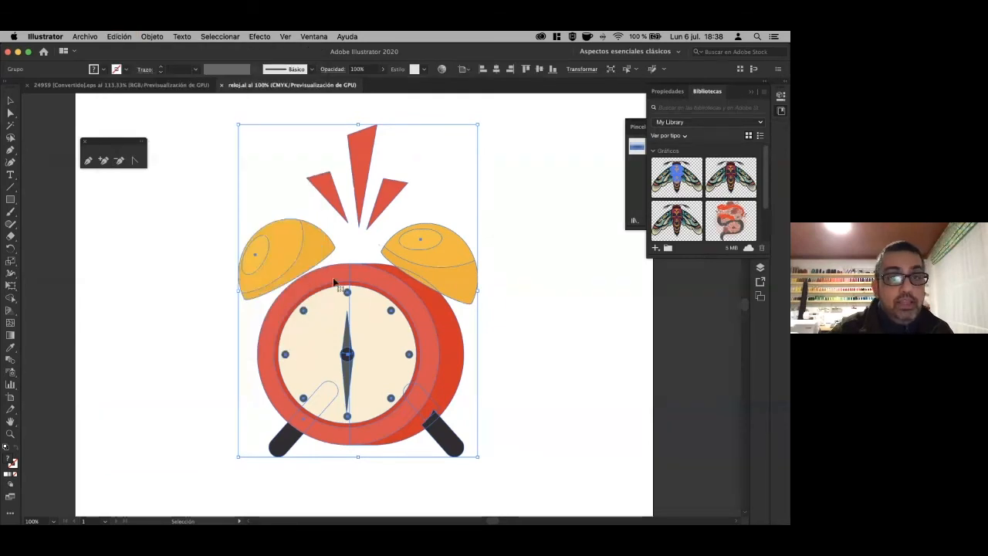
Return to InDesign, paste the clock with "No convertir (conservar valores de color)", and move it to the left of the placed clock.
mouse_move(12, 287)
click(12, 260)
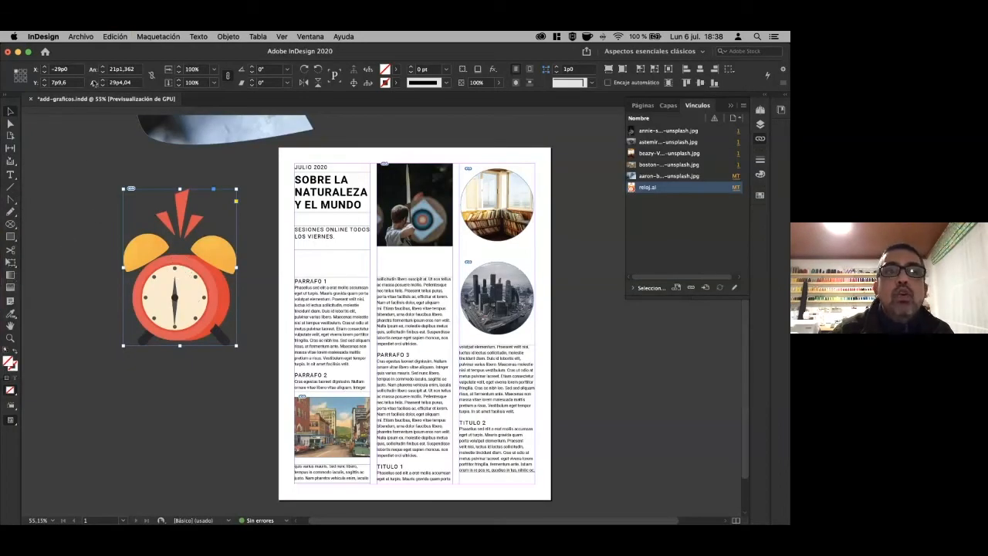
click(122, 36)
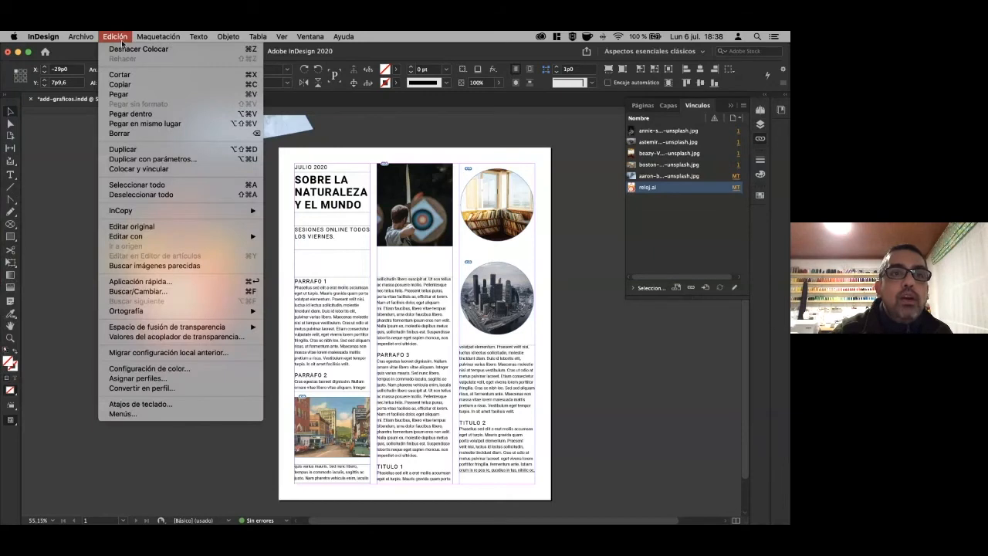
click(135, 96)
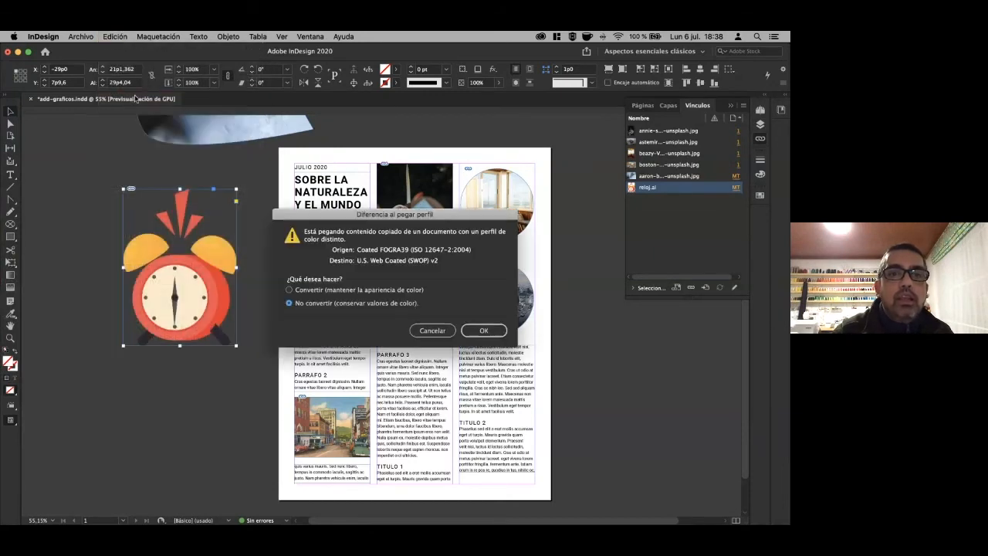
click(485, 332)
drag(413, 359, 91, 307)
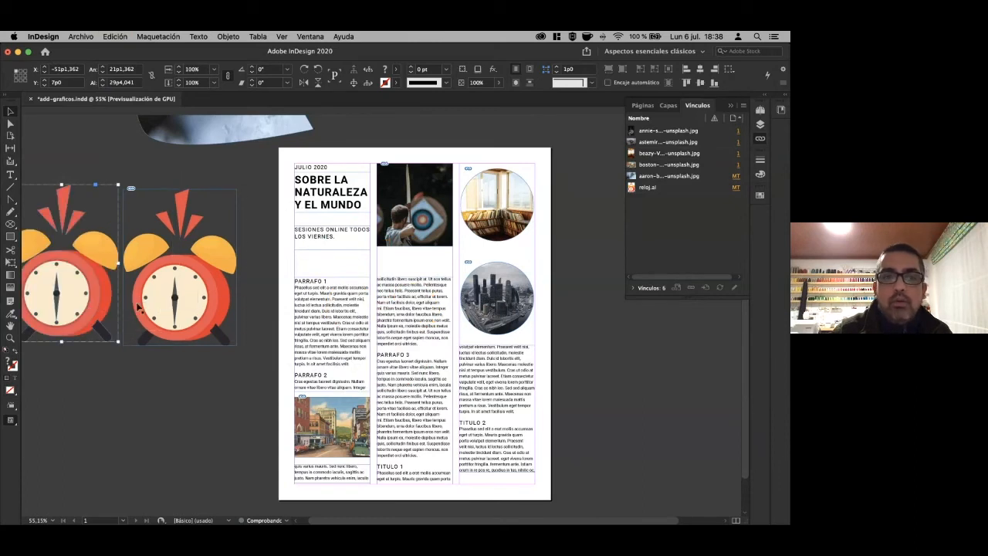
Arrange the two clocks side by side beside the page, moving the placed one right and the pasted one next to it.
scroll(166, 302, left, 1)
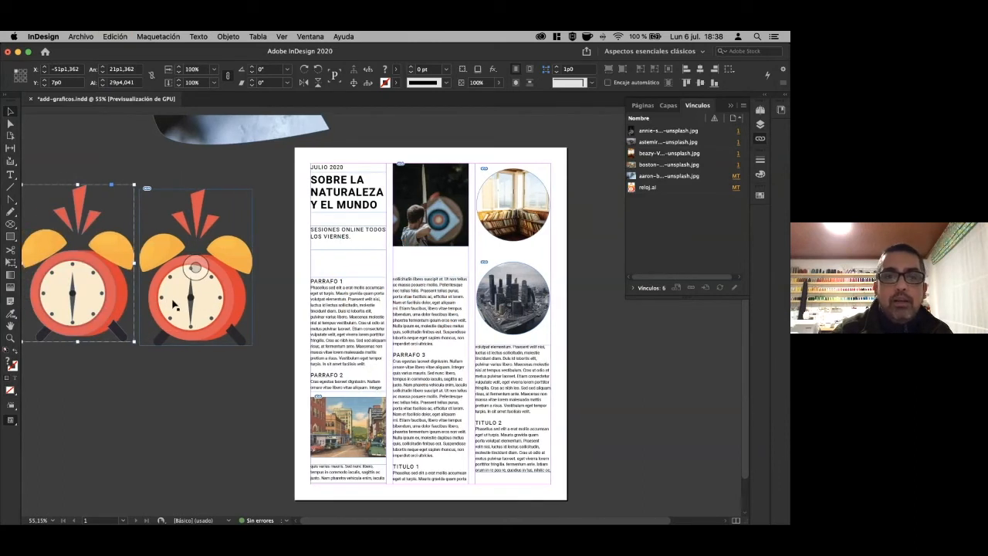
drag(185, 323, 215, 323)
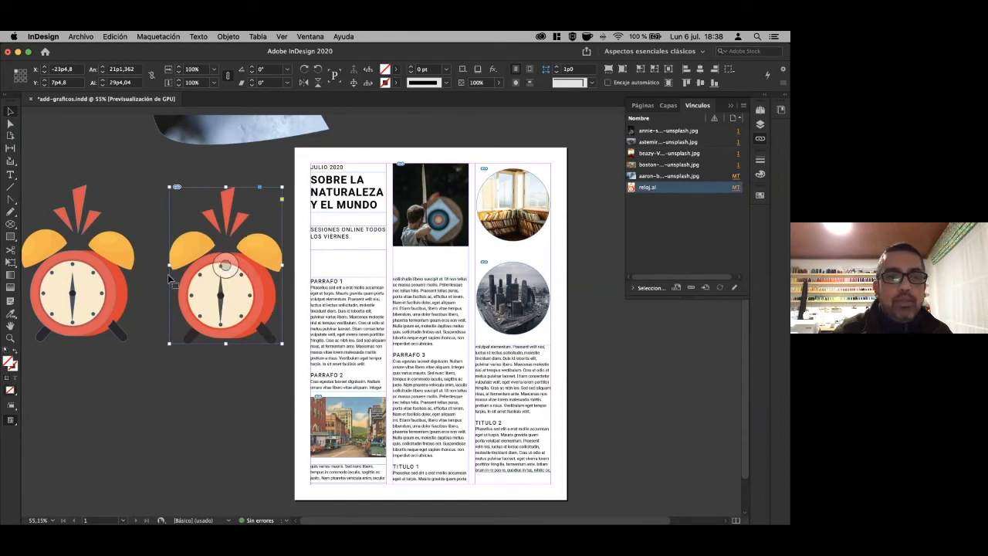
click(114, 294)
drag(121, 295, 137, 300)
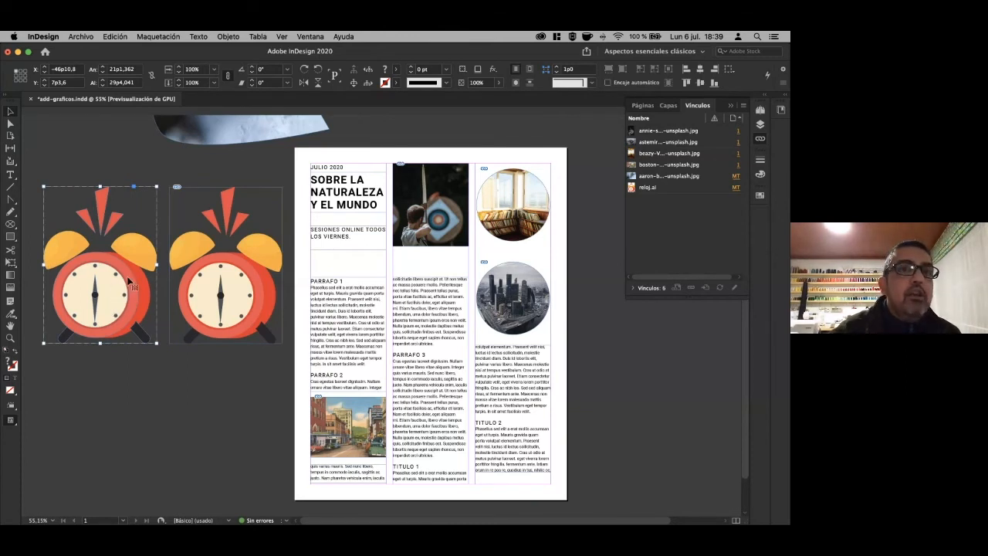
Ungroup the pasted clock into separate shapes and deselect them.
click(230, 37)
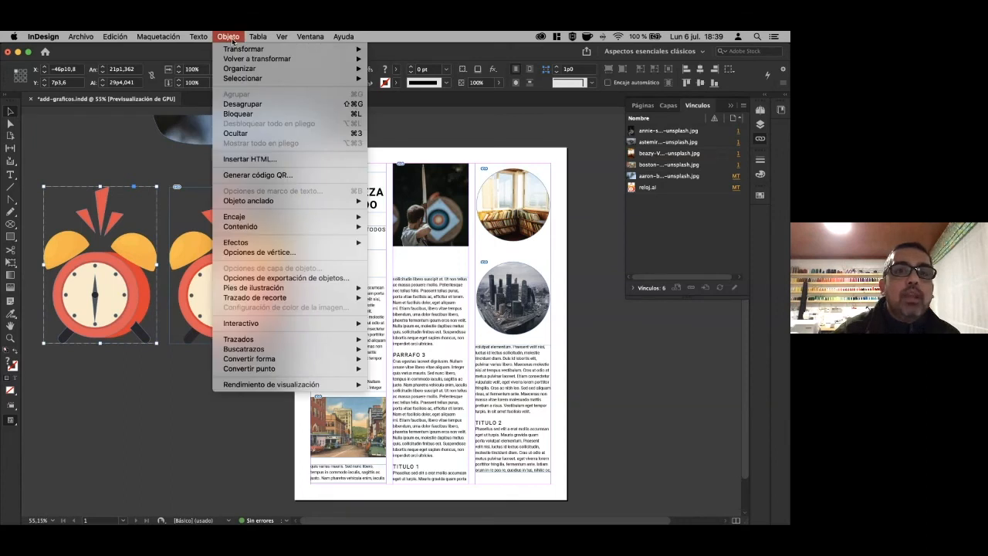
click(245, 104)
click(119, 159)
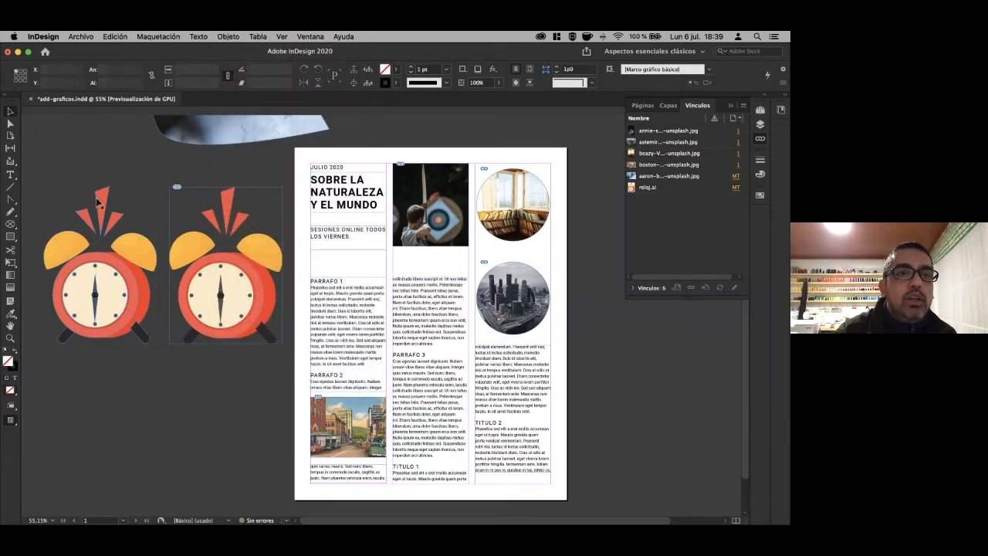
Fill the pasted clock's tall middle ray with the yellow swatch c0m32y91k0.
click(97, 201)
click(397, 71)
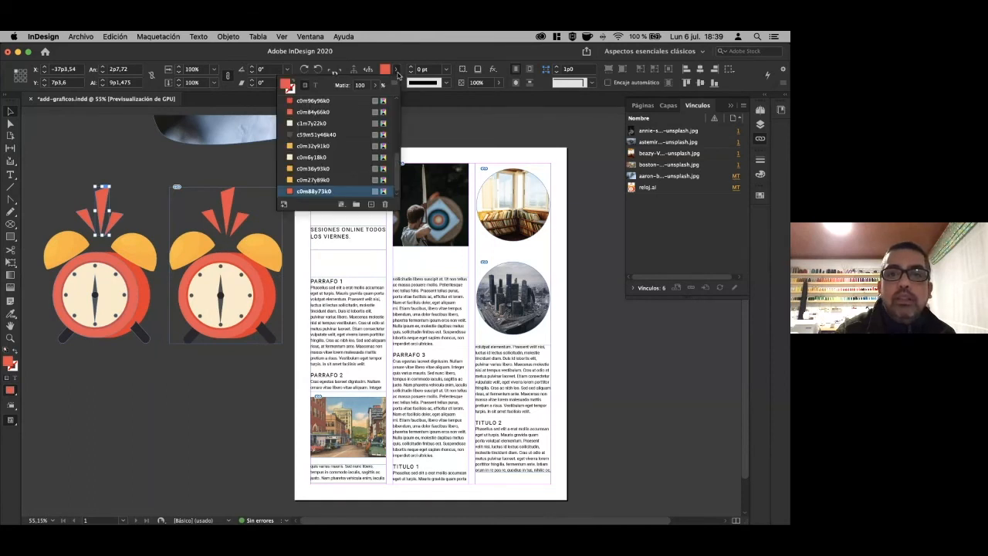
click(312, 145)
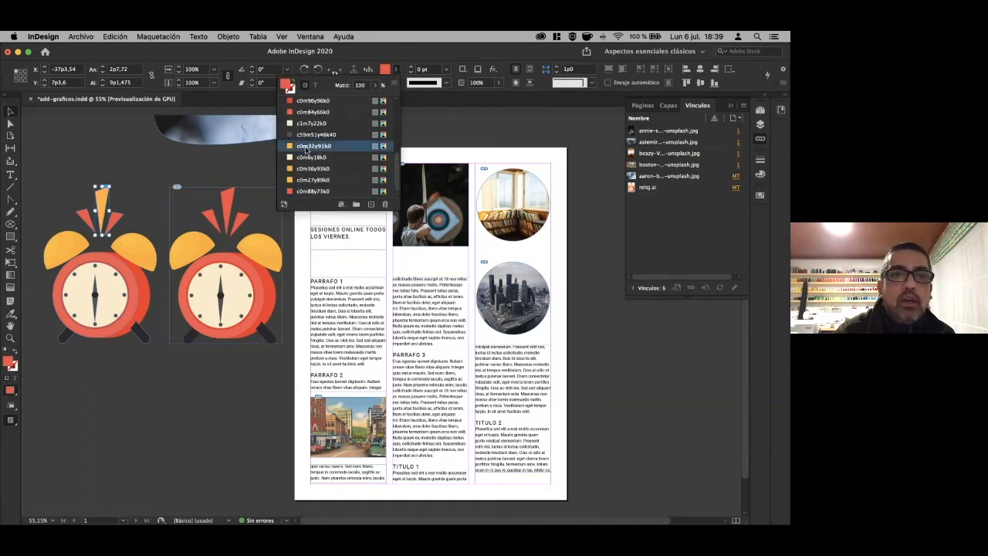
Fill the pasted clock's right-hand ray with the blue swatch C=100 M=90 Y=10 K=0.
click(118, 220)
click(118, 221)
click(396, 71)
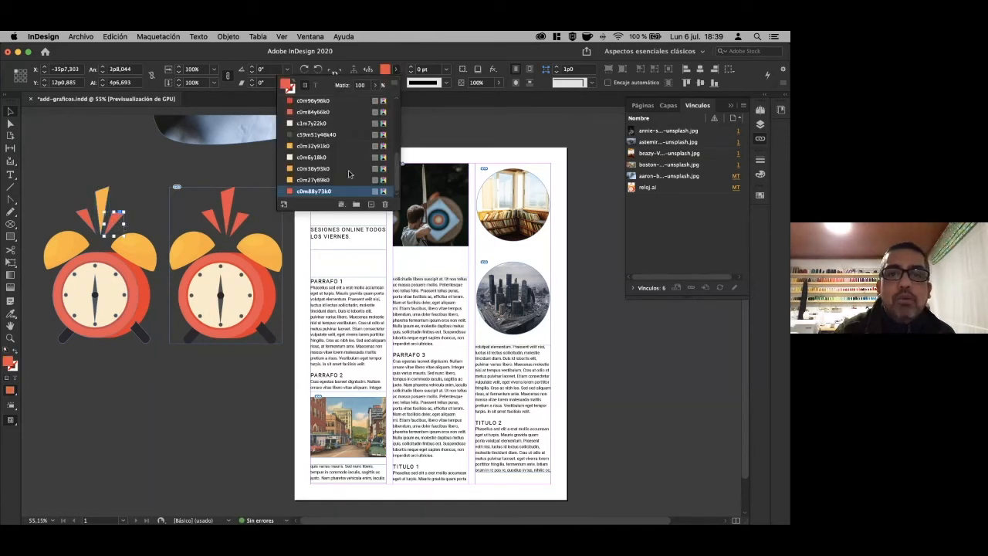
scroll(351, 174, up, 3)
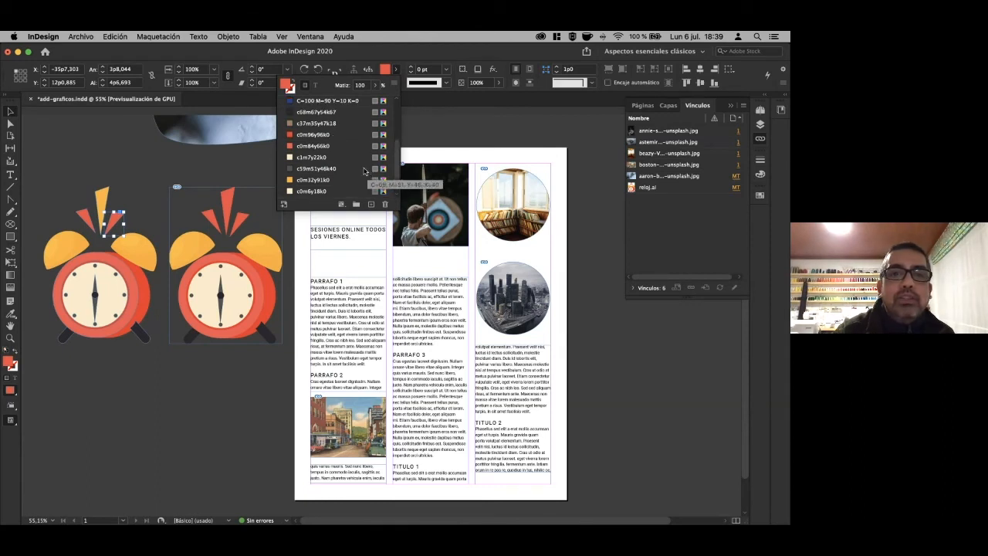
click(319, 100)
click(89, 224)
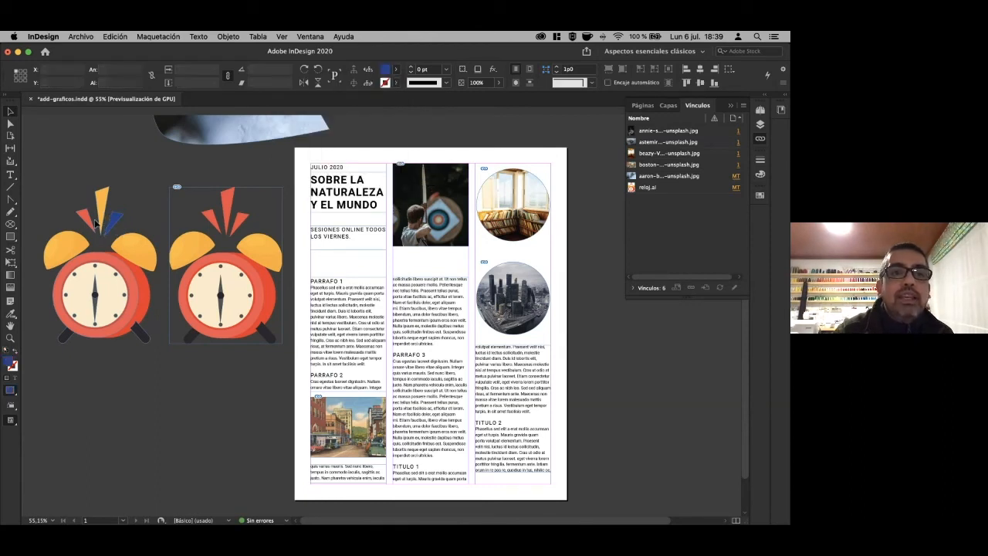
Reshape the pasted clock's red left-hand ray by pulling its upper-right corner point upward with the Direct Selection tool.
click(87, 222)
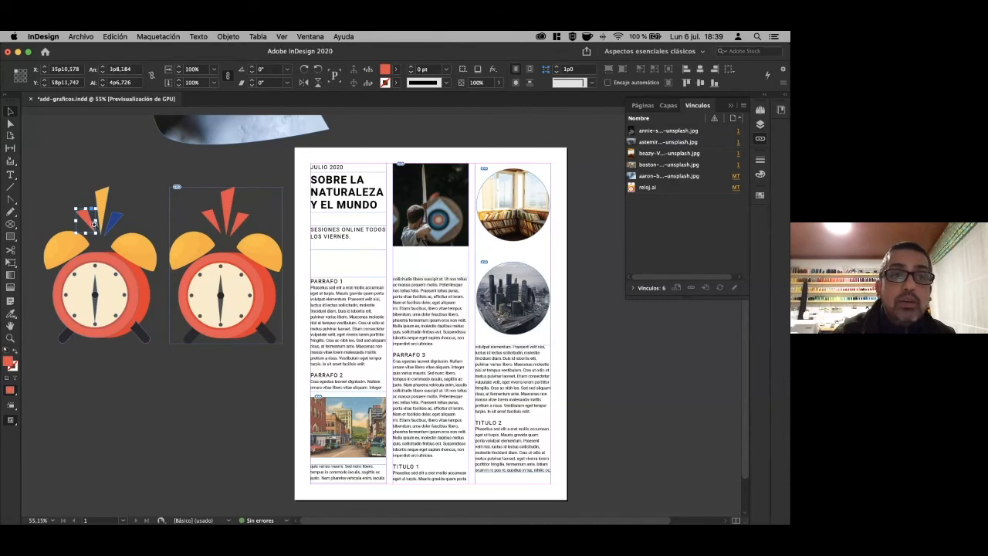
super+click(58, 184)
click(62, 170)
click(11, 123)
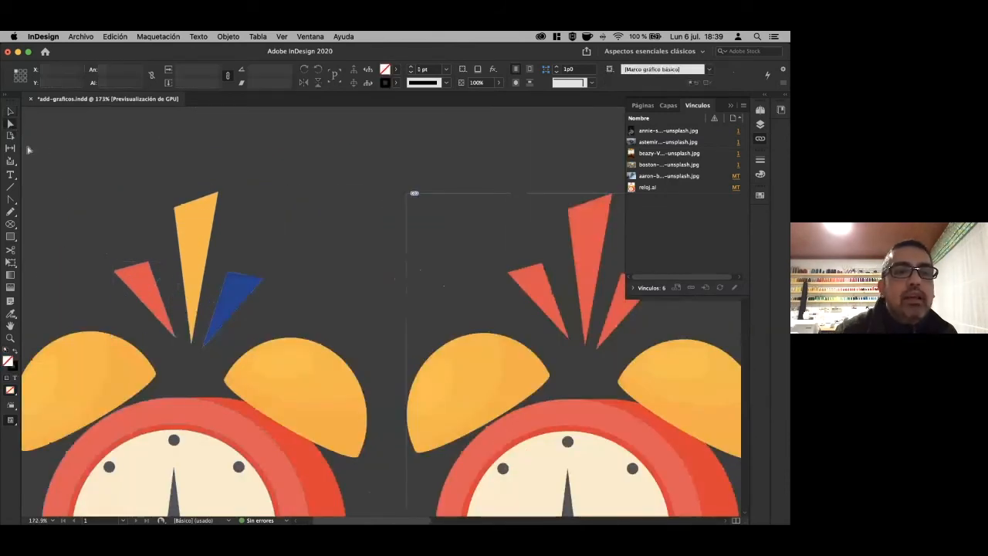
click(144, 268)
drag(150, 266, 157, 214)
Pull the upper-left corner point of the blue ray up to about the middle ray's height and deselect it.
click(227, 276)
drag(226, 274, 232, 195)
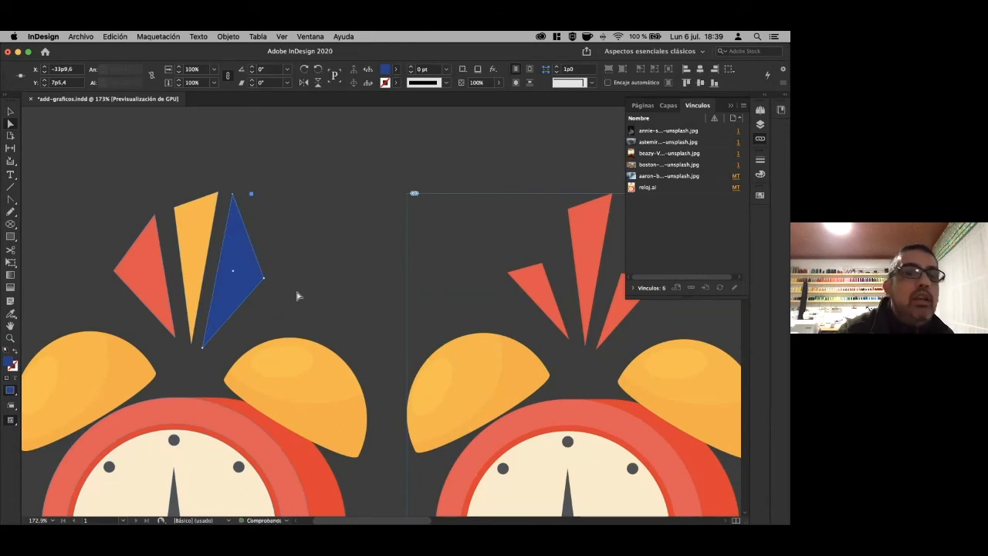
click(11, 112)
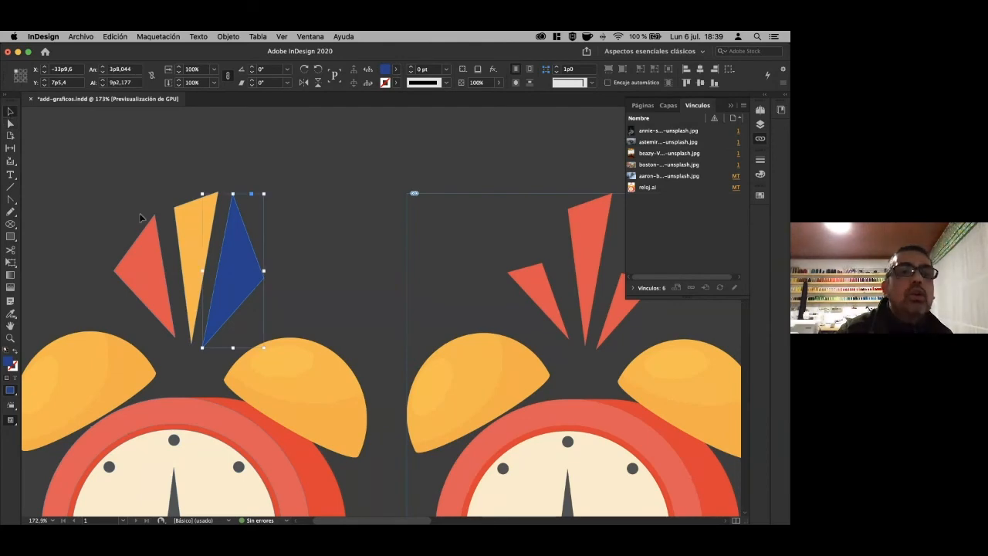
click(297, 266)
scroll(296, 280, down, 4)
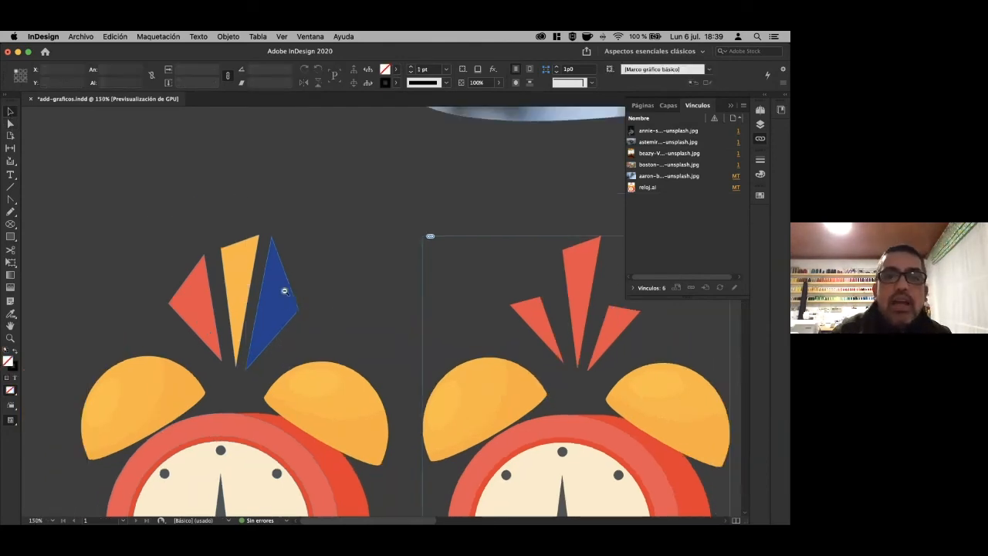
scroll(292, 314, down, 2)
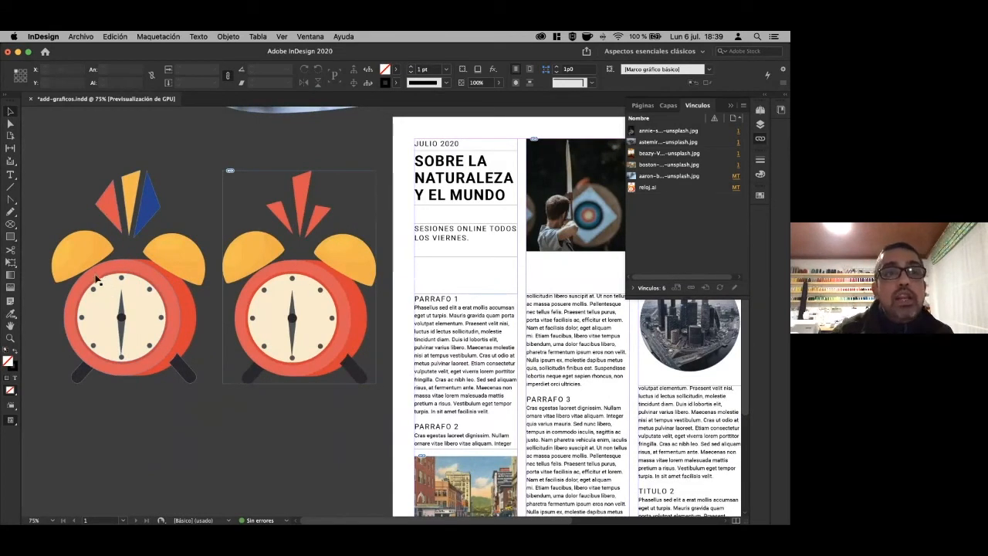
click(81, 36)
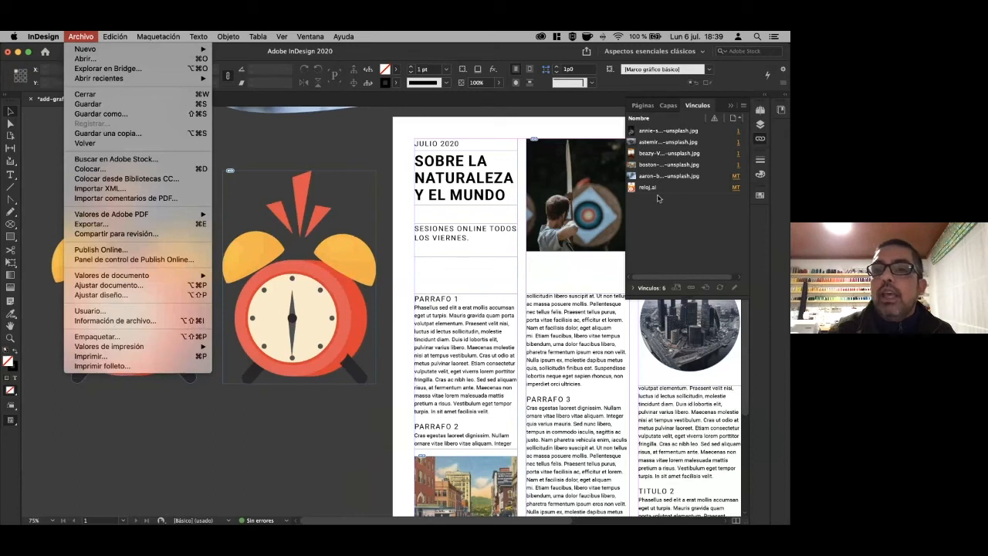
click(662, 228)
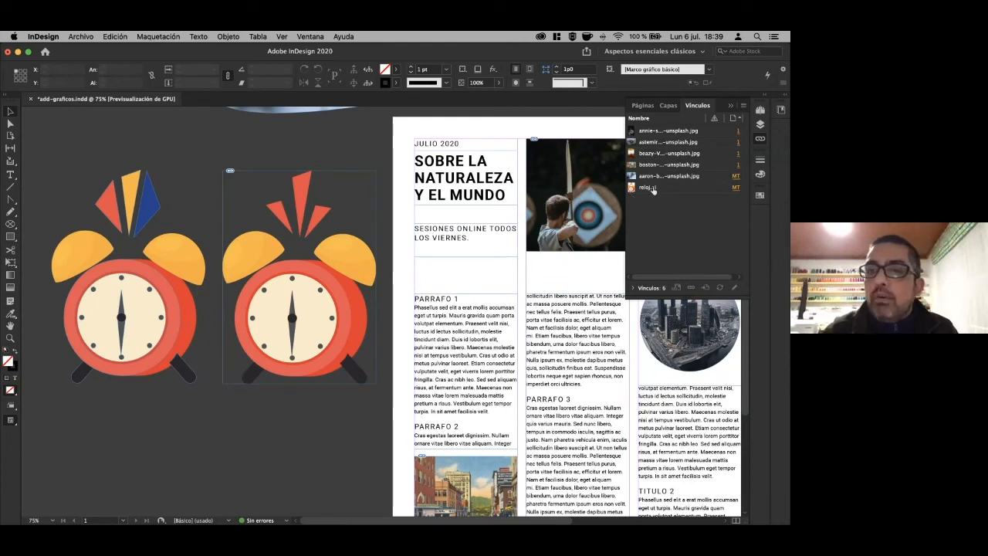
Select the reloj.ai link, close the documents open in Illustrator, and return to InDesign.
click(679, 188)
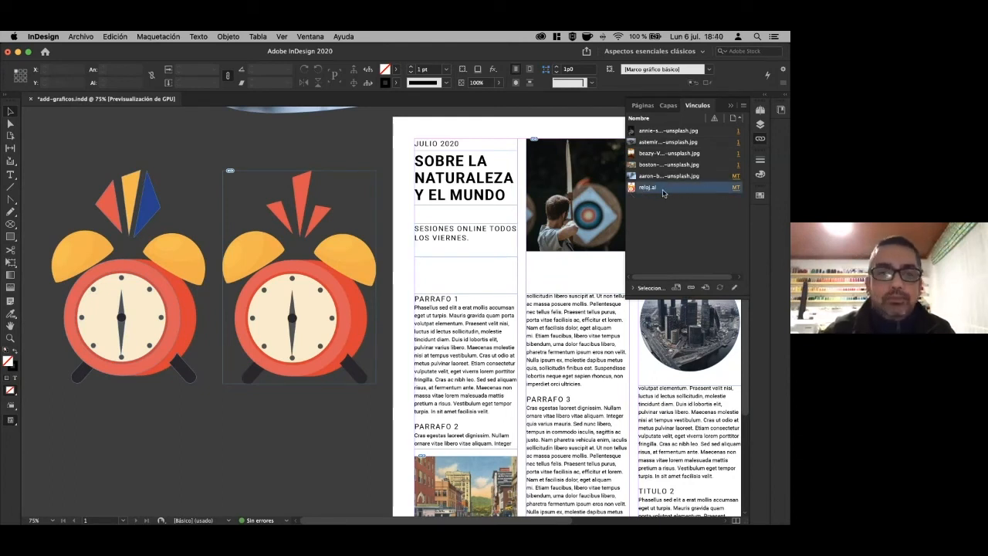
click(13, 281)
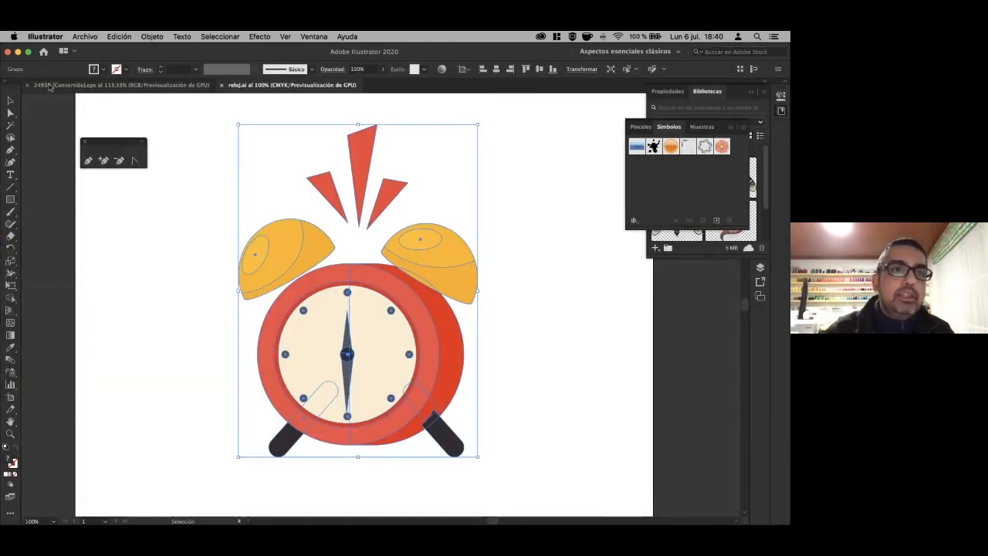
click(222, 86)
key(super+w)
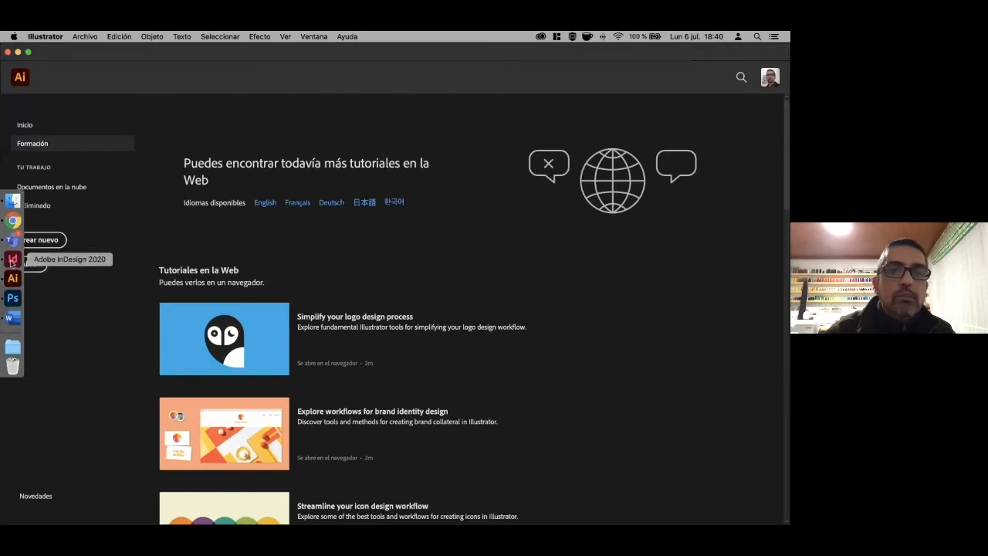
click(10, 260)
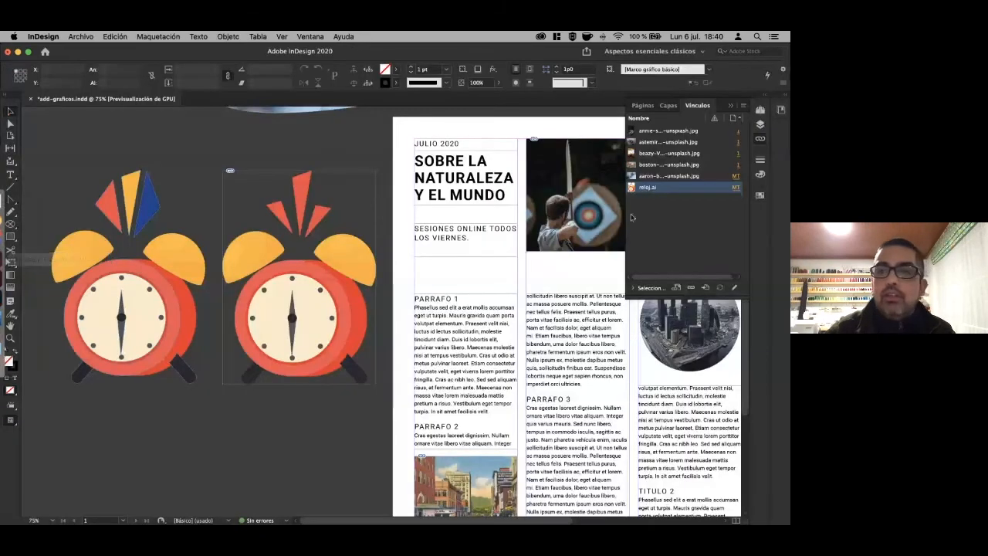
Open the linked reloj.ai original in Illustrator for editing and isolate the clock's group.
click(734, 289)
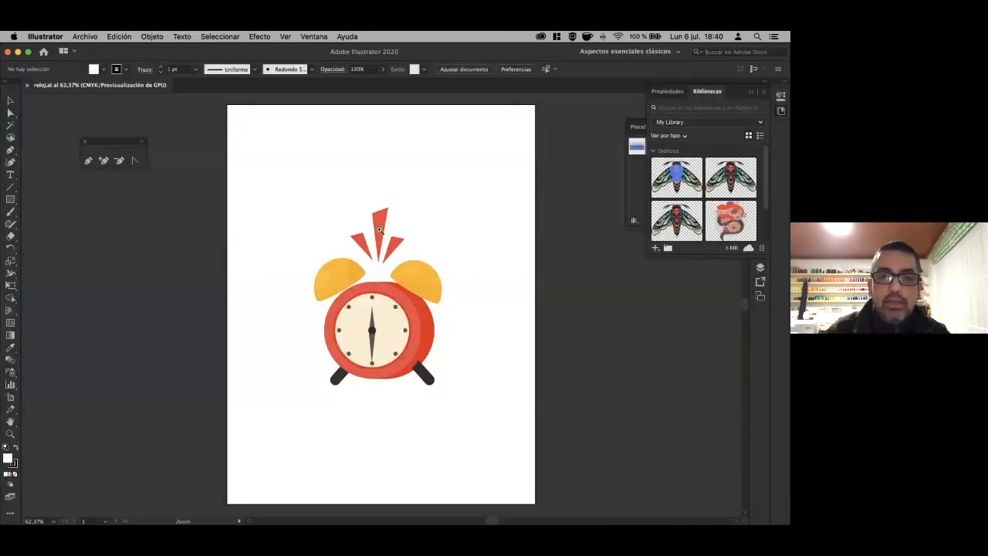
scroll(472, 309, up, 3)
drag(469, 289, 378, 251)
drag(251, 143, 419, 273)
click(297, 179)
double_click(336, 204)
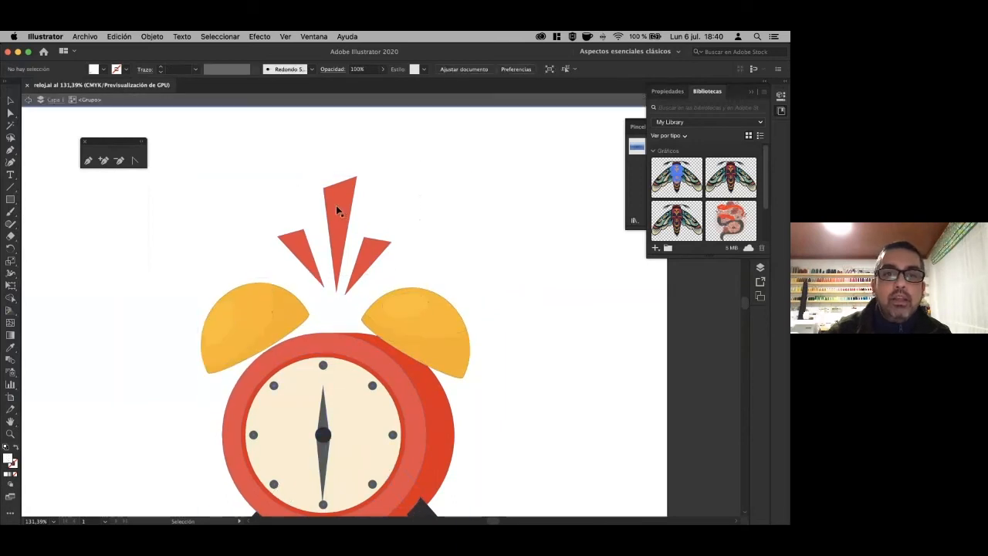
Fill all three rays above the clock with a light blue swatch and exit the isolated group.
click(335, 213)
drag(347, 244, 398, 259)
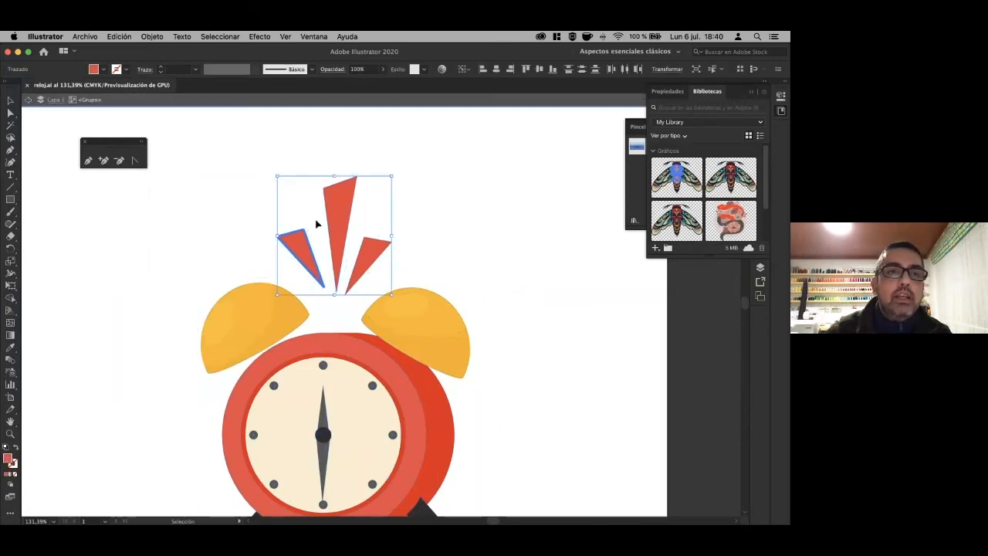
click(103, 70)
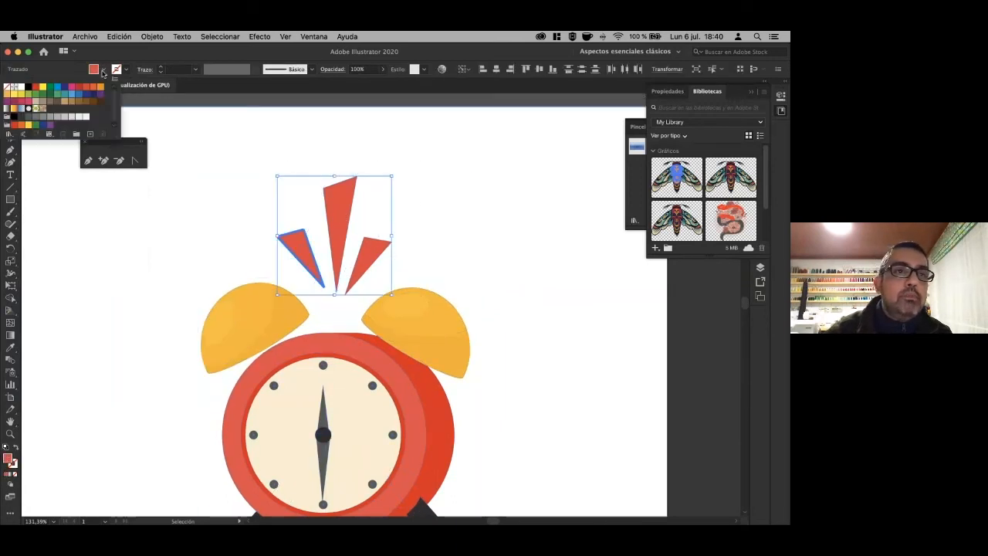
click(71, 97)
double_click(30, 108)
Save reloj.ai and switch back to InDesign to see the linked clock with its new colours.
click(85, 36)
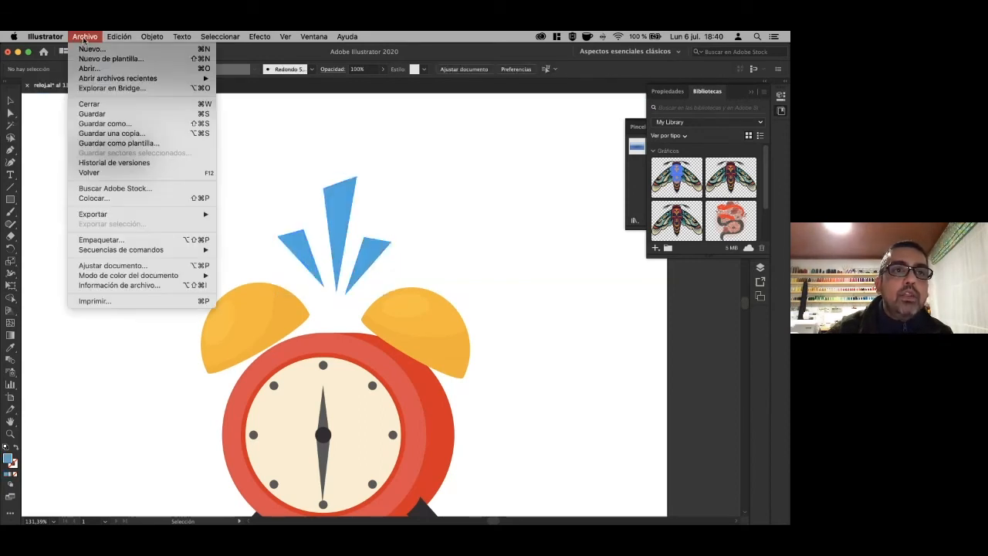
click(103, 114)
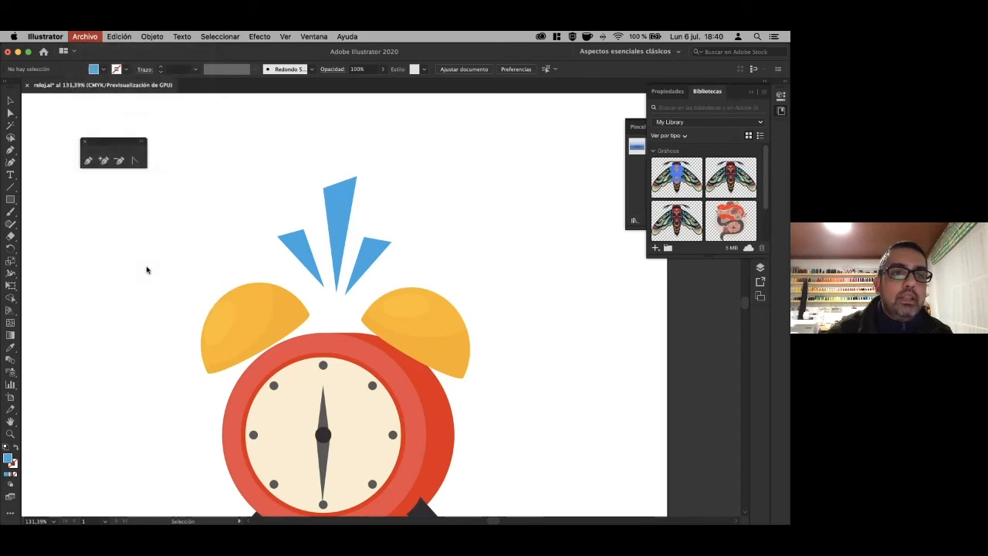
mouse_move(6, 298)
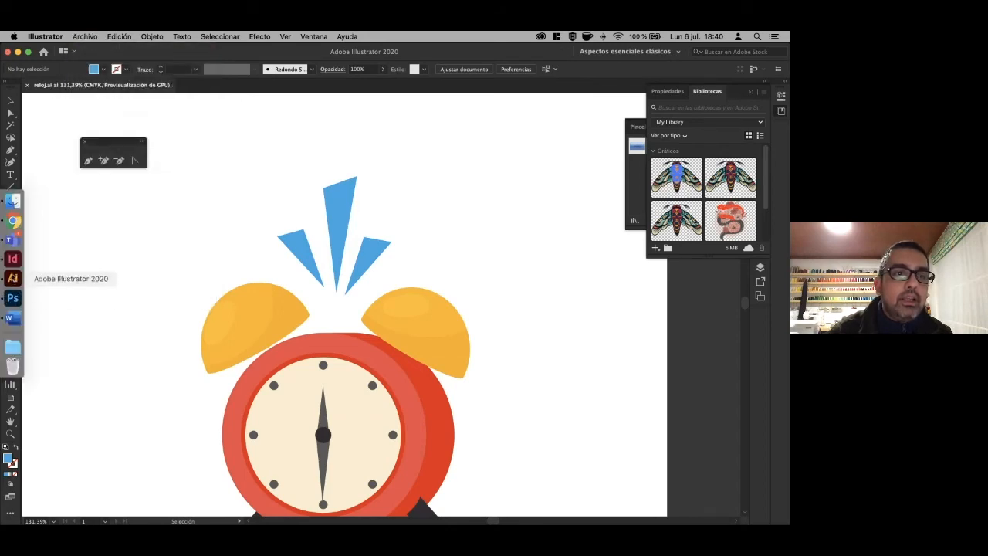
click(13, 260)
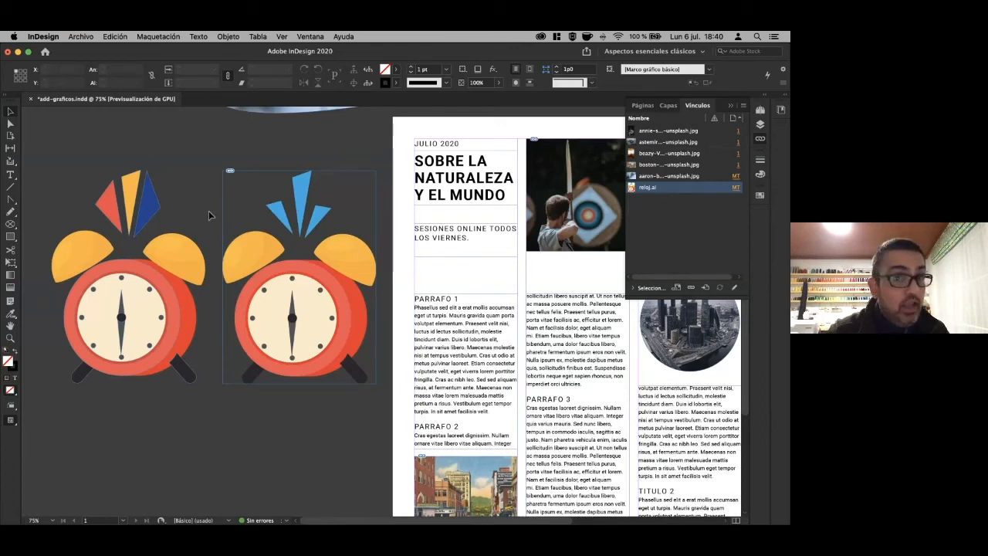
Switch to Photoshop, unlock the cactus photo's background layer, and add a new empty layer above it.
click(11, 299)
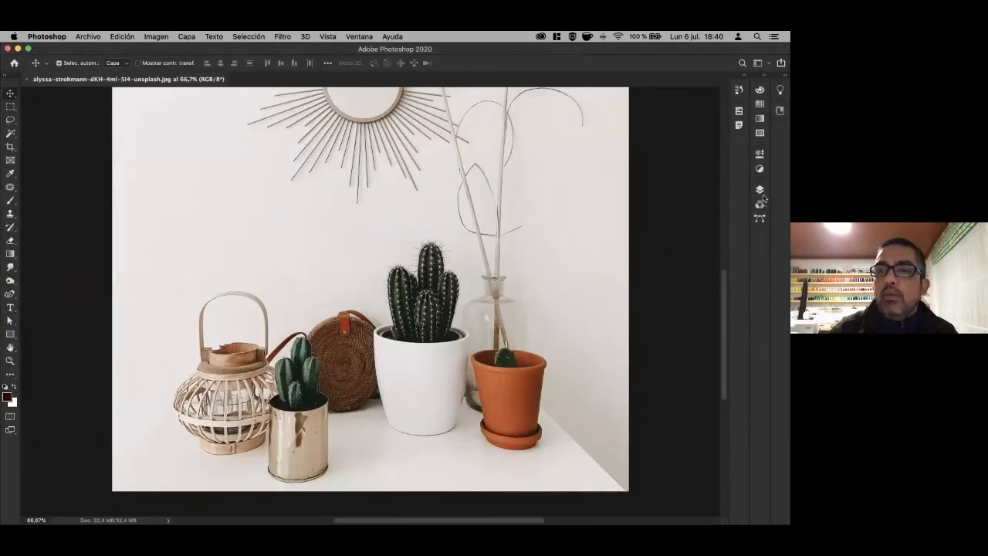
click(760, 191)
click(728, 251)
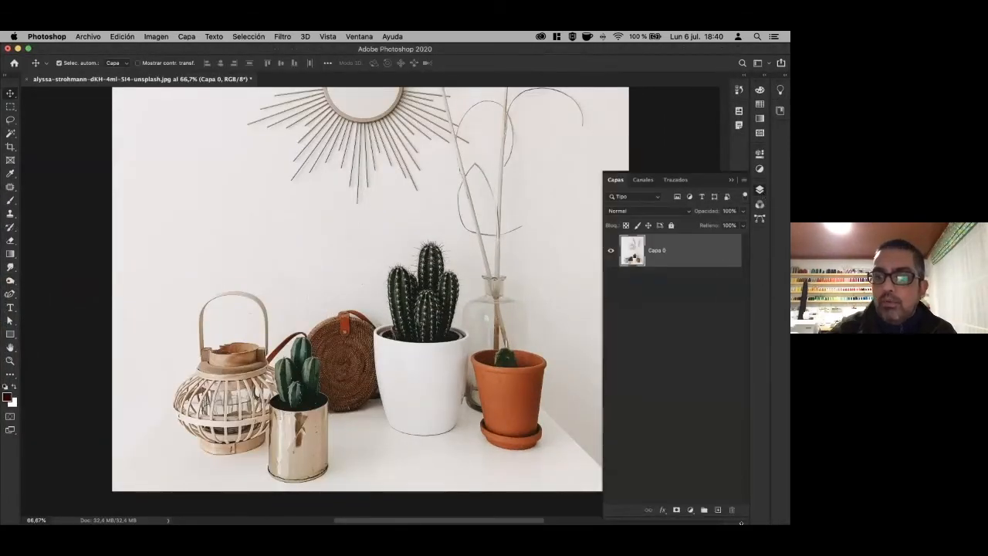
click(718, 510)
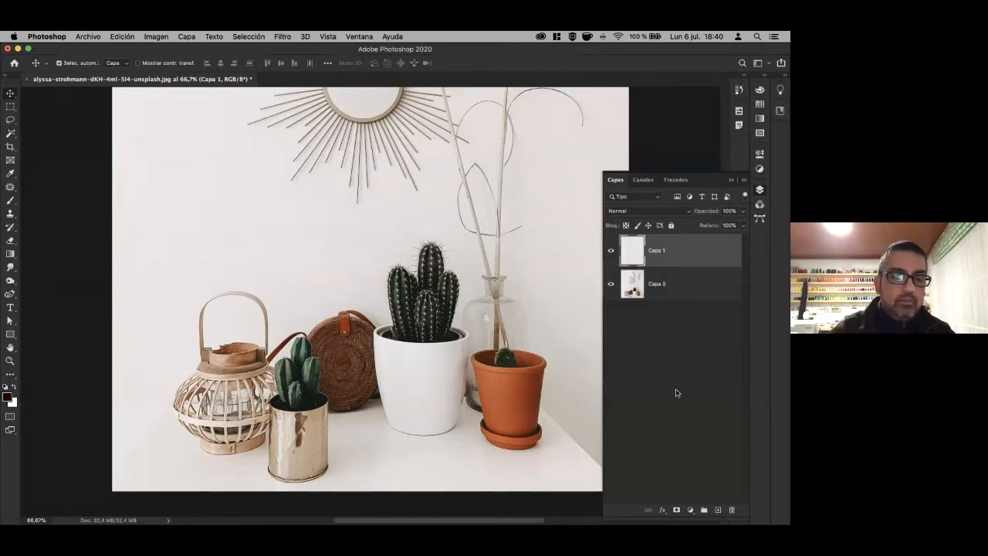
Set the foreground colour to a medium orange.
click(7, 397)
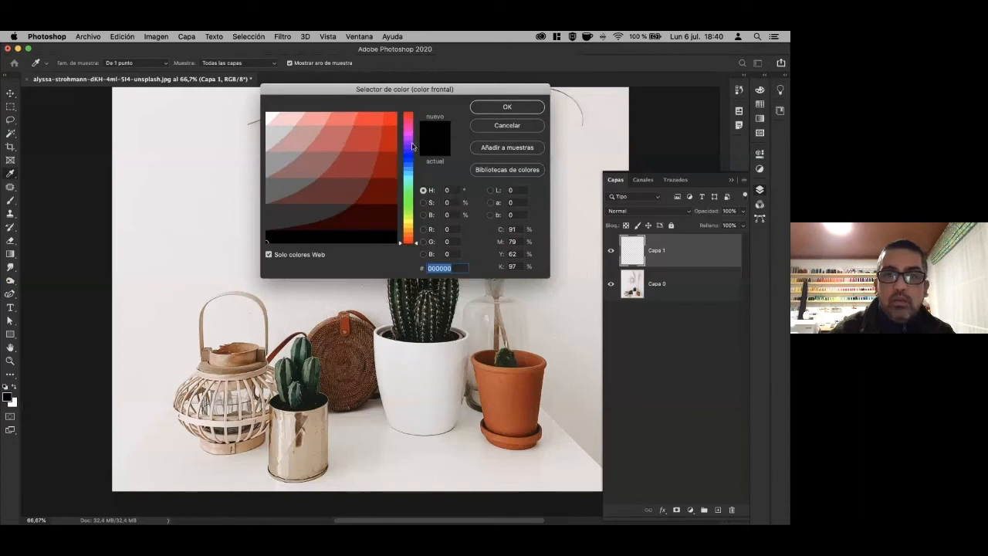
click(408, 225)
drag(415, 233, 414, 232)
click(389, 139)
click(491, 108)
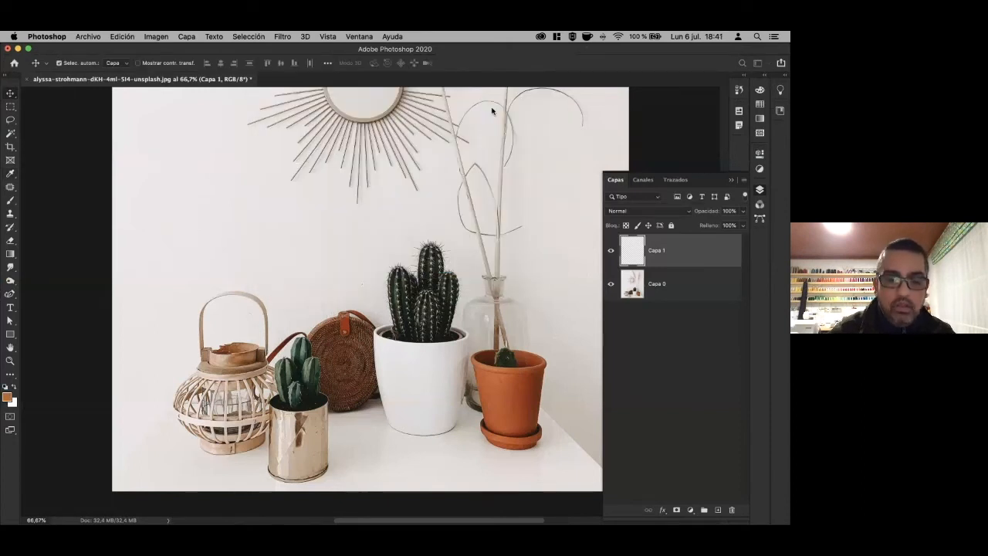
Fill the new layer with the orange foreground colour and set its blend mode to Color.
key(alt+BackSpace)
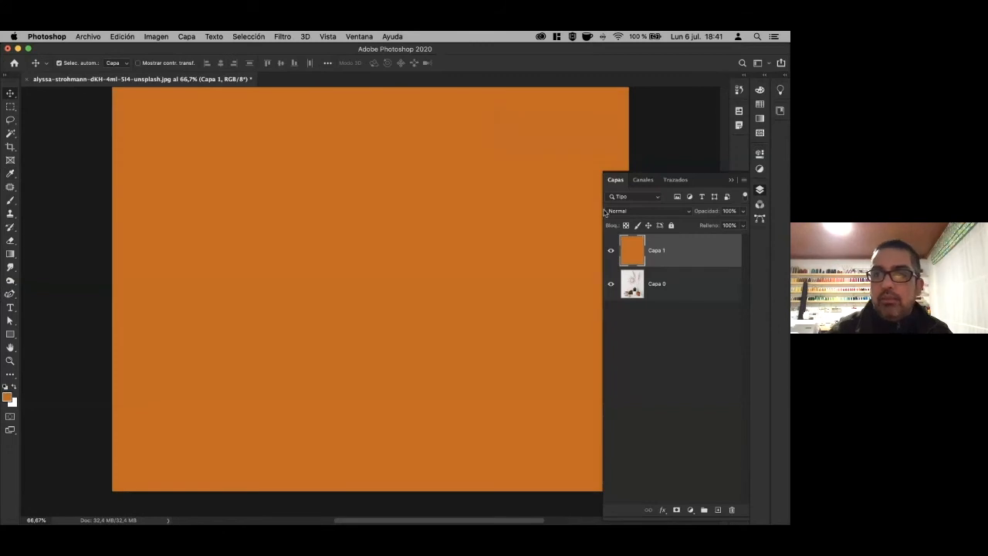
click(656, 211)
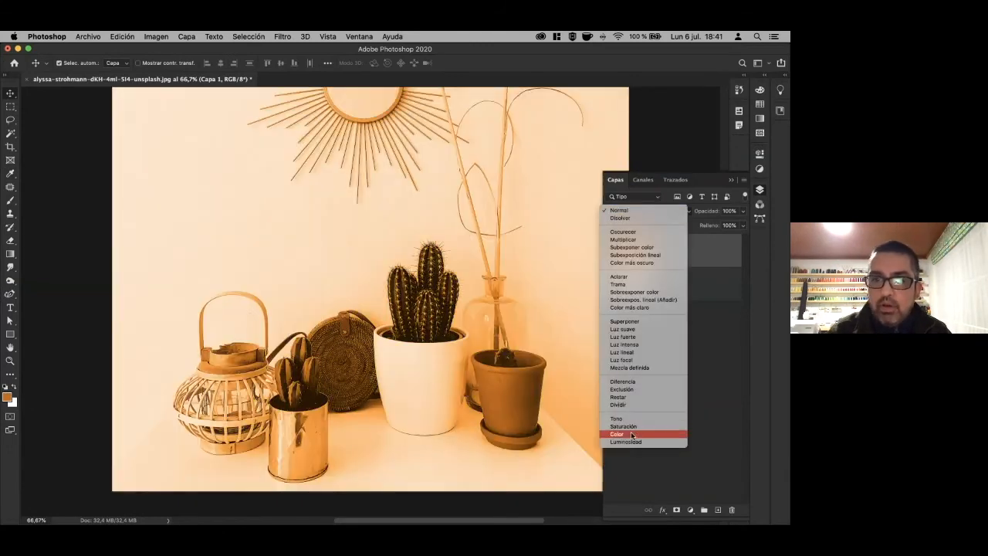
click(631, 435)
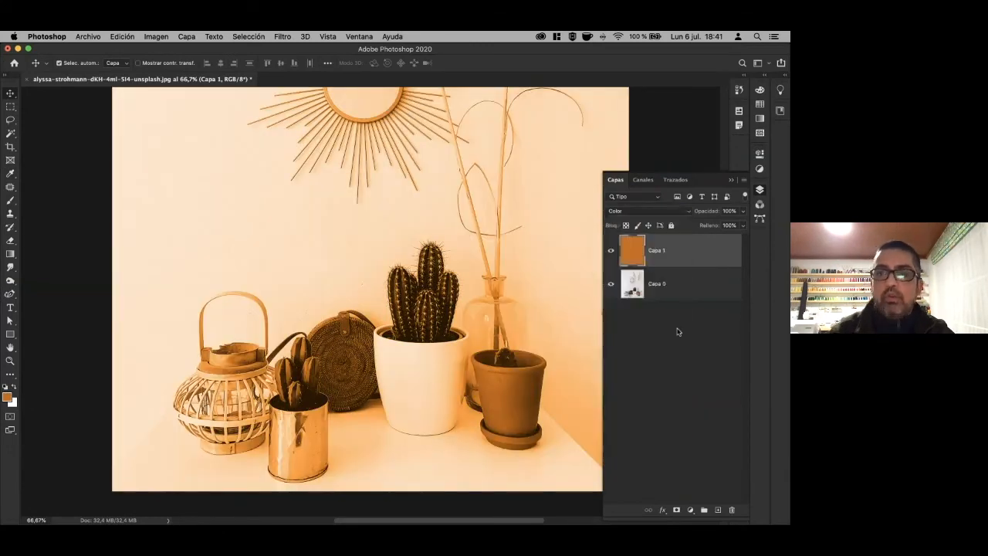
Save the tinted cactus photo to the Escritorio folder in Photoshop format with layers and maximized compatibility.
key(super+s)
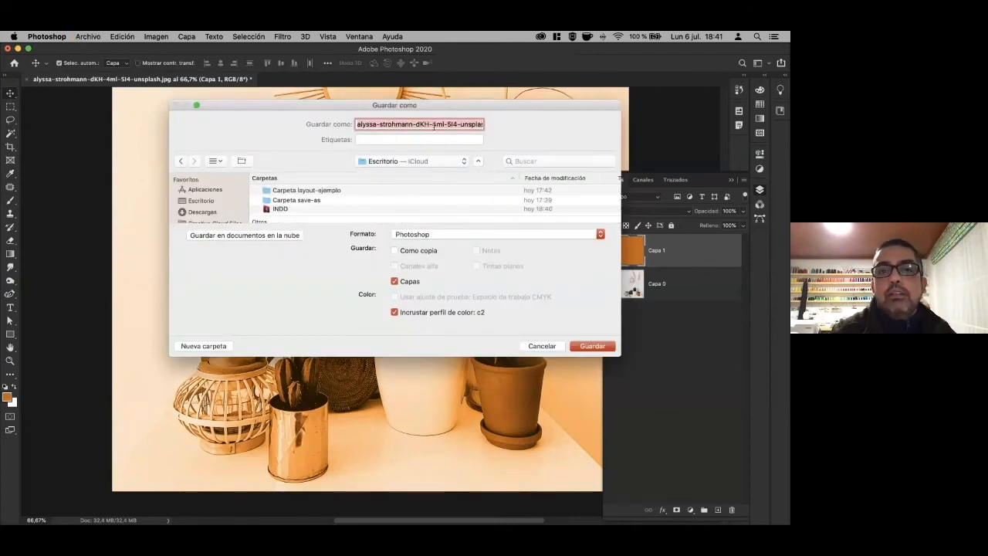
click(590, 349)
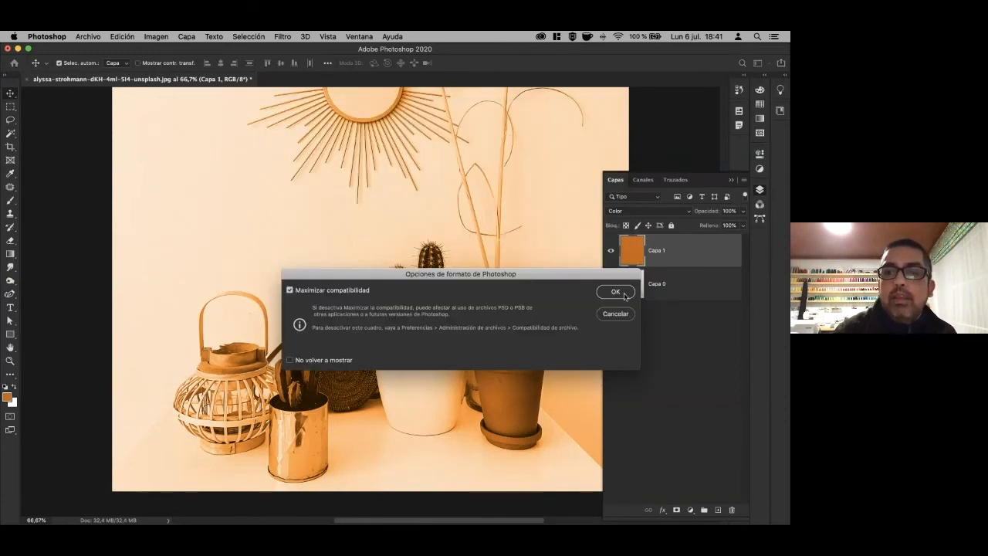
click(615, 293)
Switch to InDesign and load the Photoshop cactus photo alyssa-strohmann-dKH-4ml-5I4-unsplash.psd from the Escritorio folder for placing.
mouse_move(3, 302)
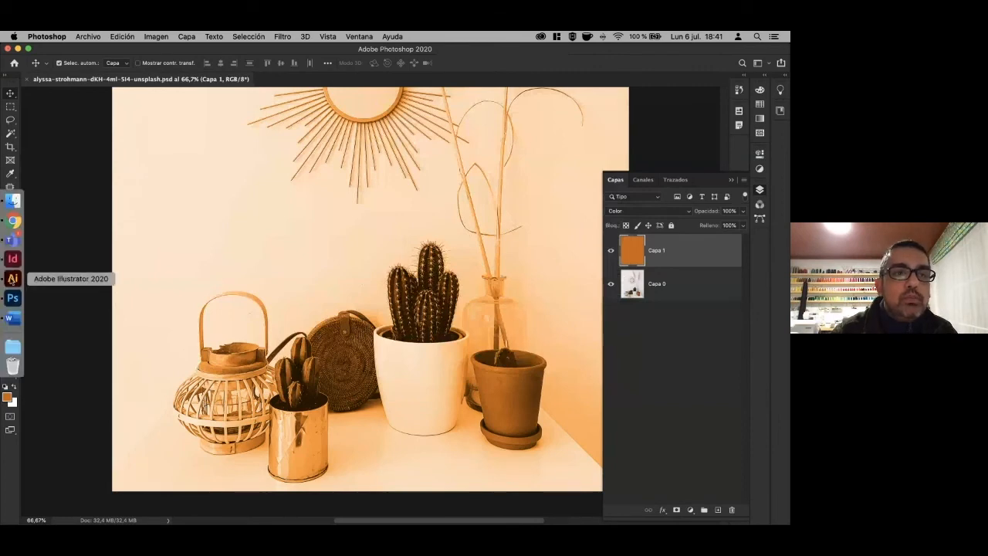
click(12, 278)
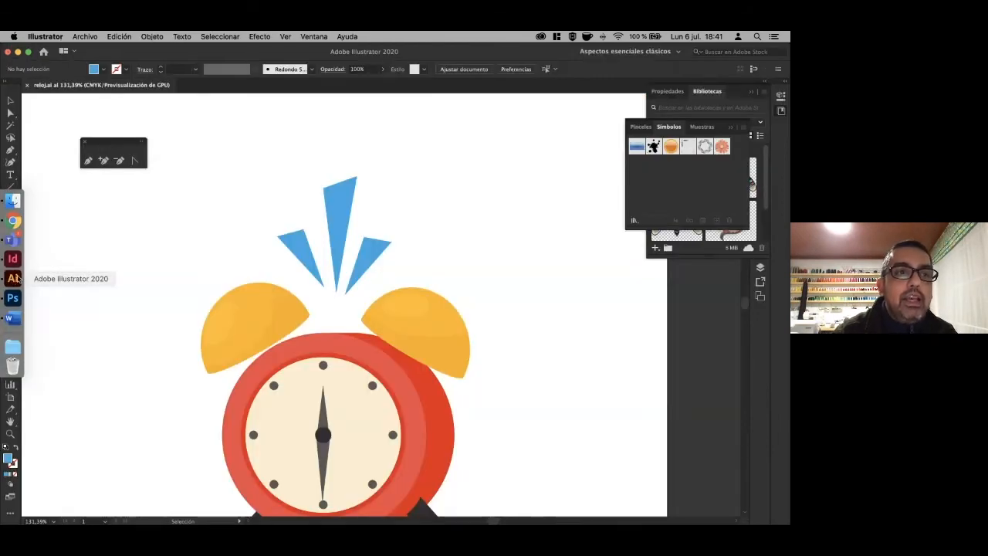
click(13, 259)
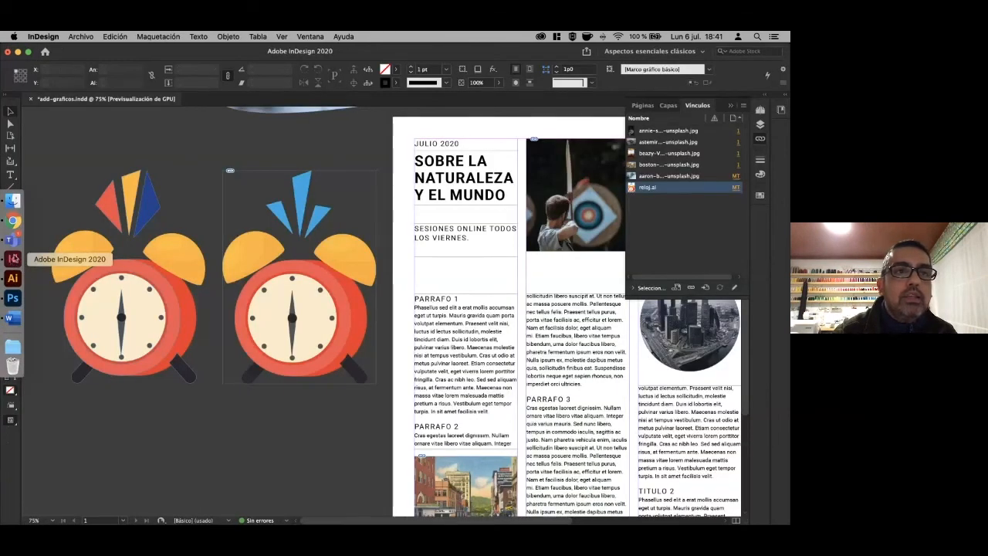
click(81, 36)
click(91, 168)
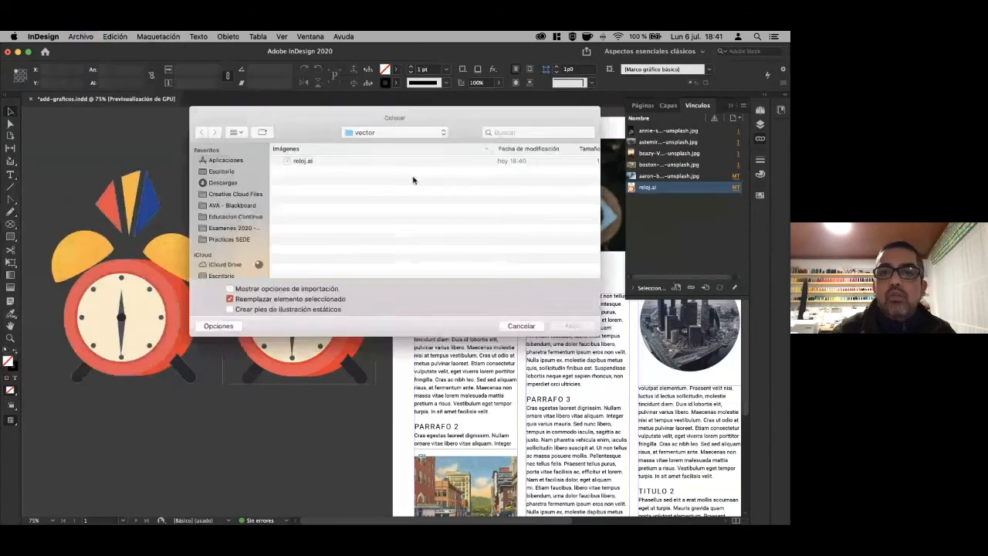
key(super+shift+d)
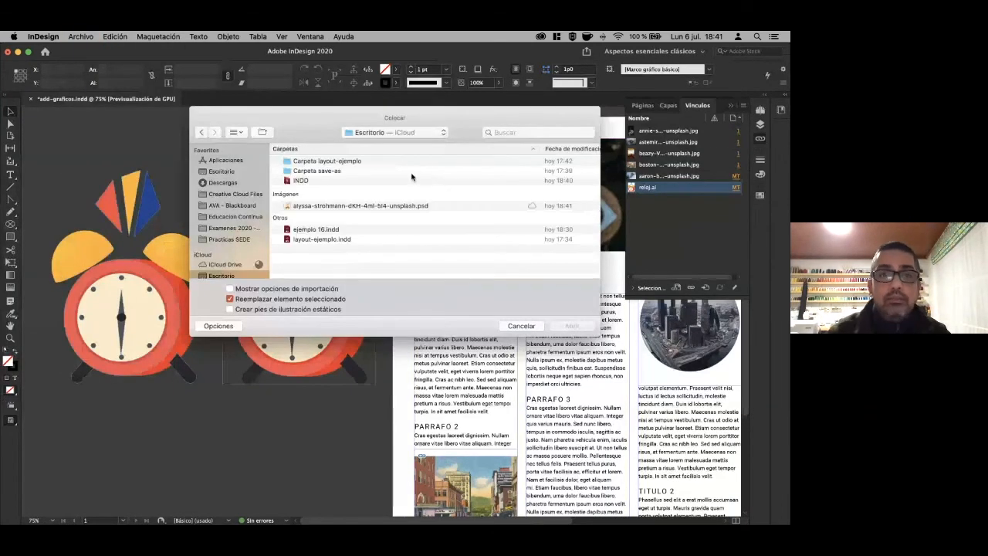
click(322, 206)
click(564, 326)
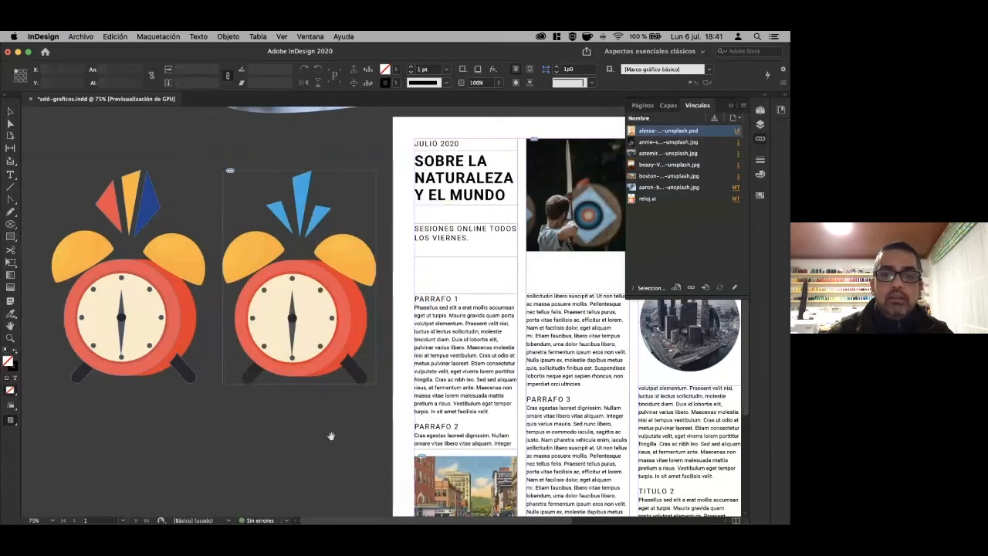
Place the tinted photo on the pasteboard at about 27p7 by 34p6 and move it up just below the two clocks.
scroll(330, 434, down, 5)
drag(128, 296, 325, 423)
drag(262, 394, 261, 323)
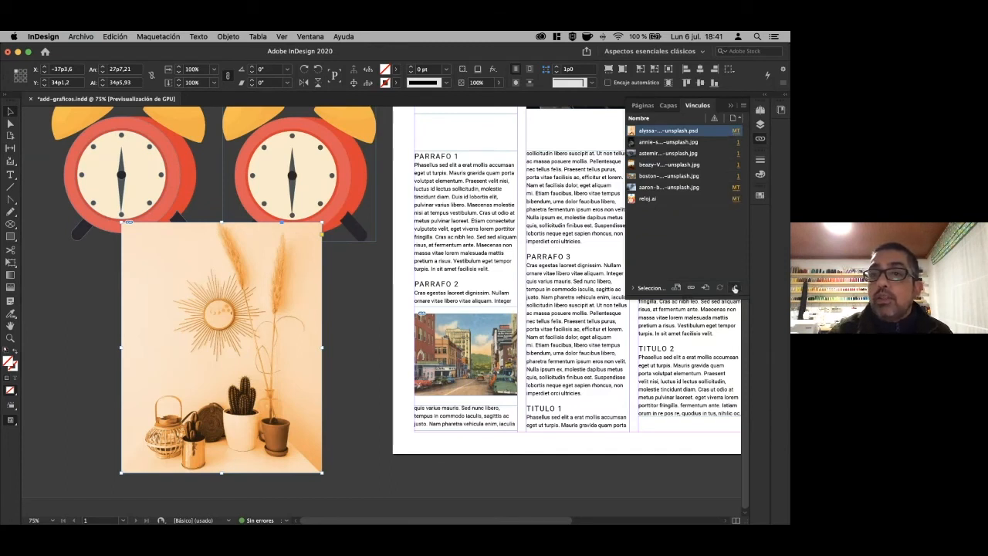
Open the original of the placed cactus photo in Photoshop from its link in InDesign.
mouse_move(2, 276)
click(12, 299)
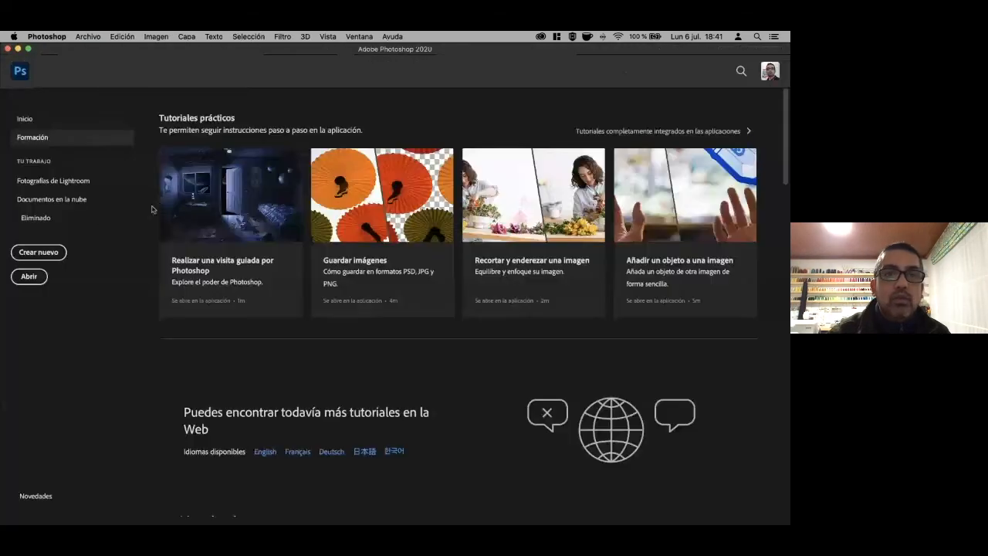
mouse_move(6, 278)
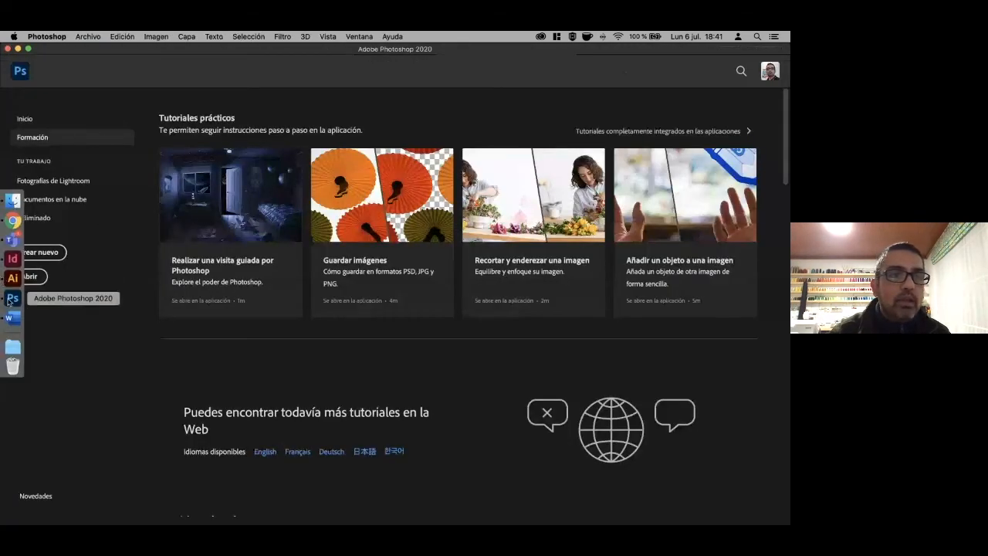
click(12, 258)
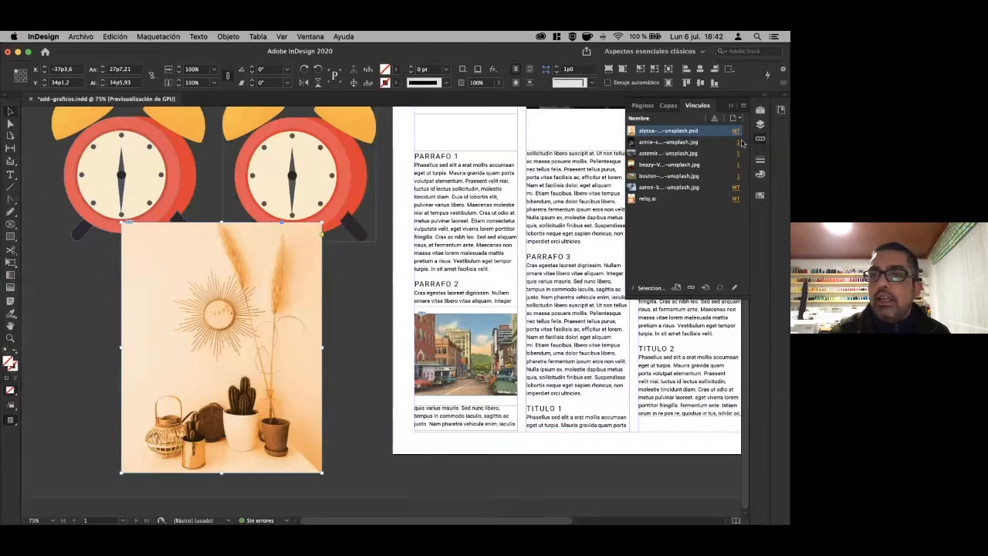
click(735, 289)
click(564, 382)
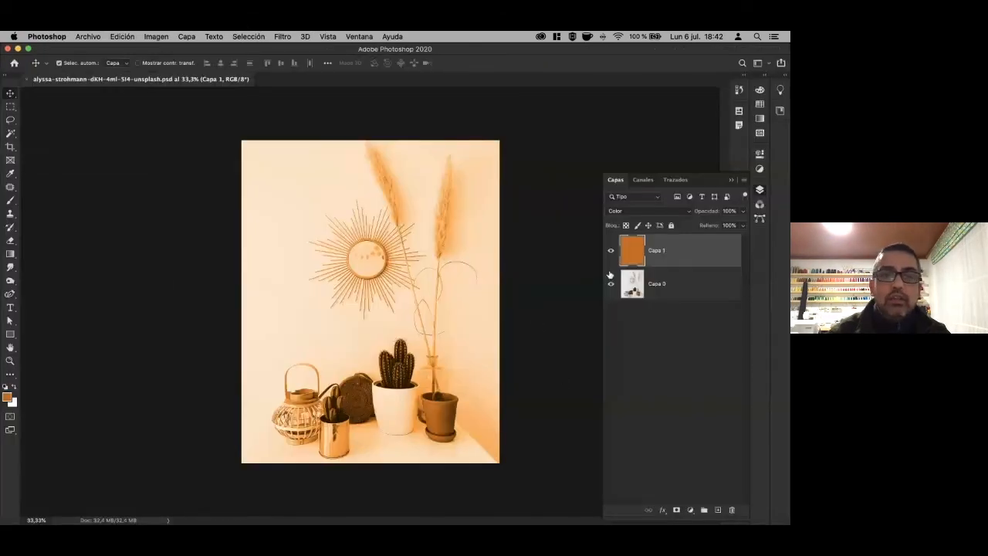
Set the foreground colour to violet #9933ff and fill the tint layer Capa 1 with it.
click(7, 397)
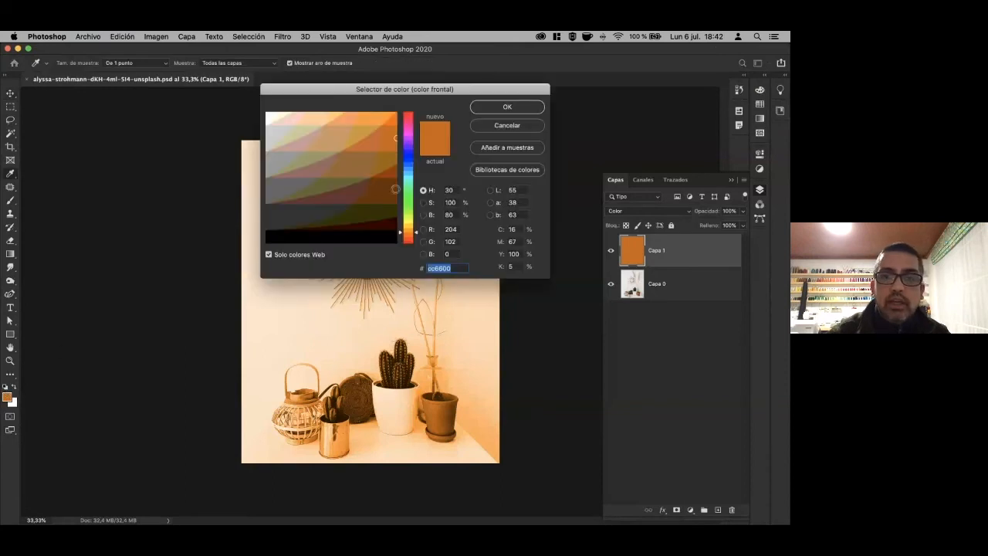
click(409, 153)
click(373, 119)
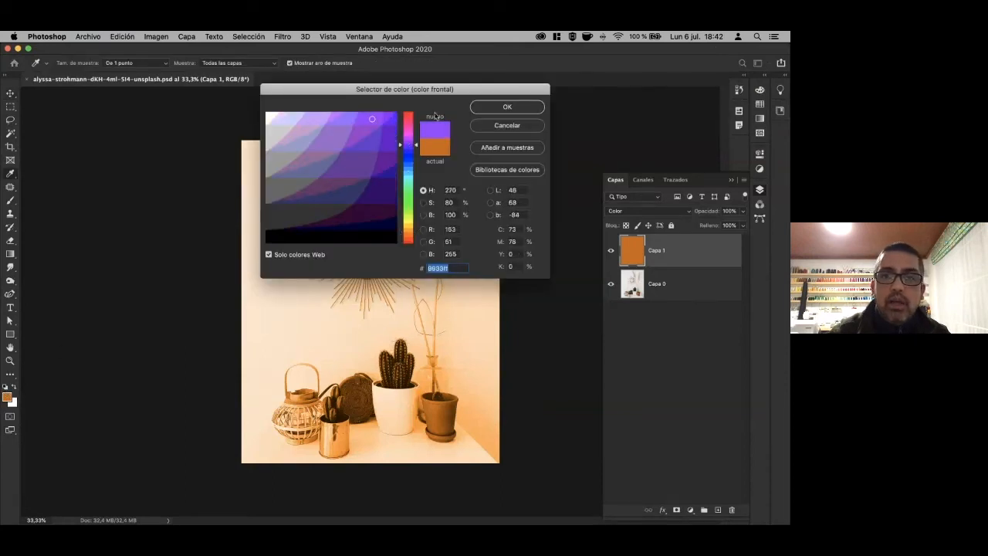
click(484, 111)
key(alt+BackSpace)
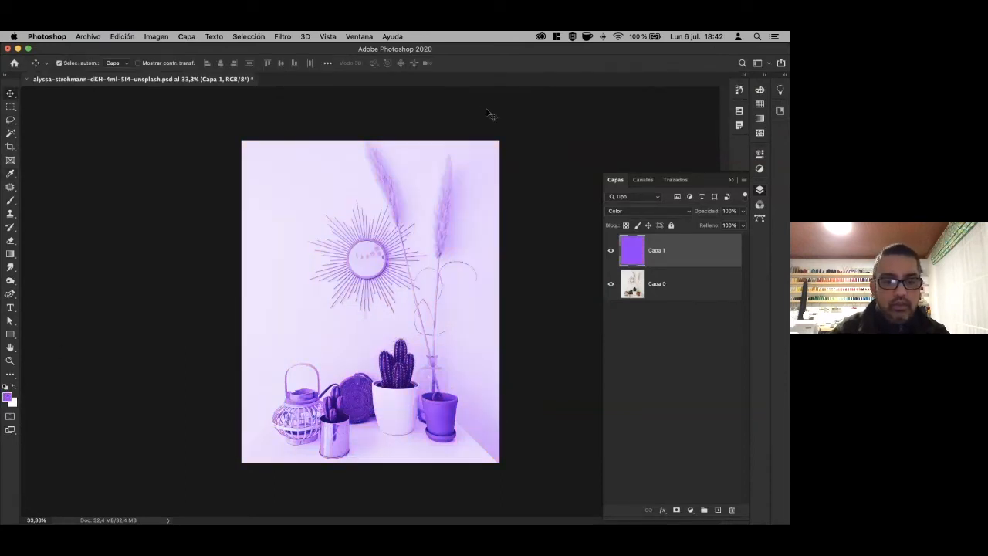
Save the recoloured photo and switch to InDesign to check the linked copy.
key(super+s)
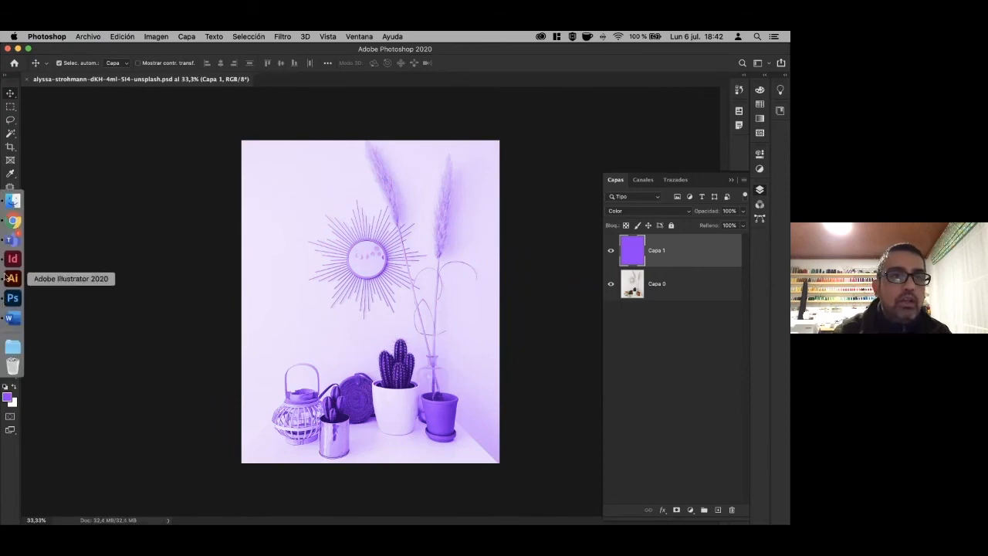
click(11, 260)
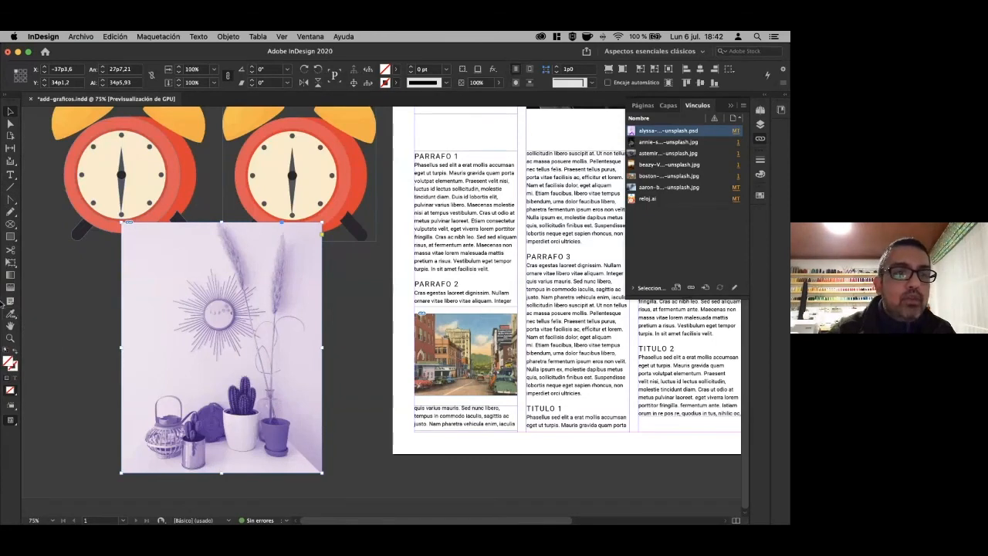
Switch to Photoshop, select the photo layer Capa 0, and activate the Pen tool with the paths list displayed.
click(13, 298)
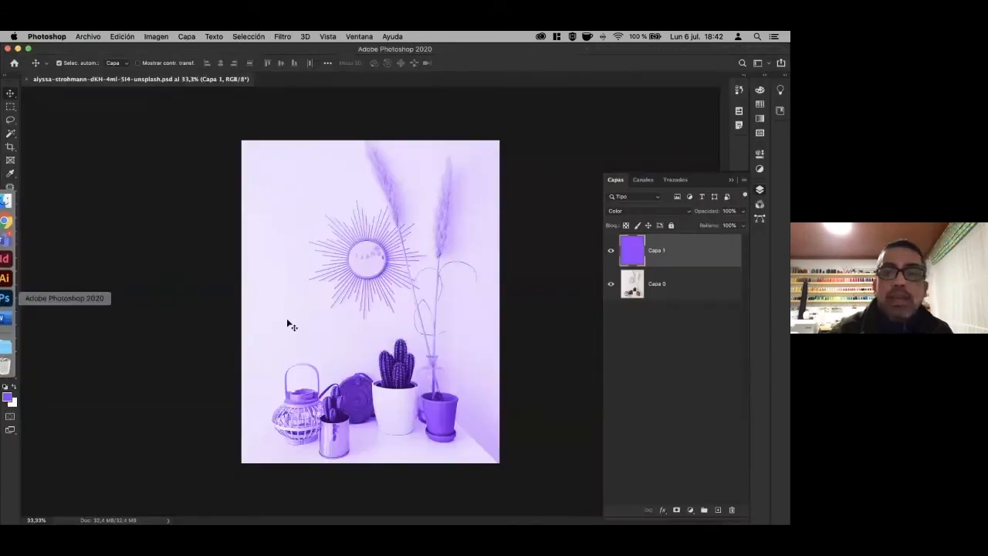
click(662, 296)
click(675, 179)
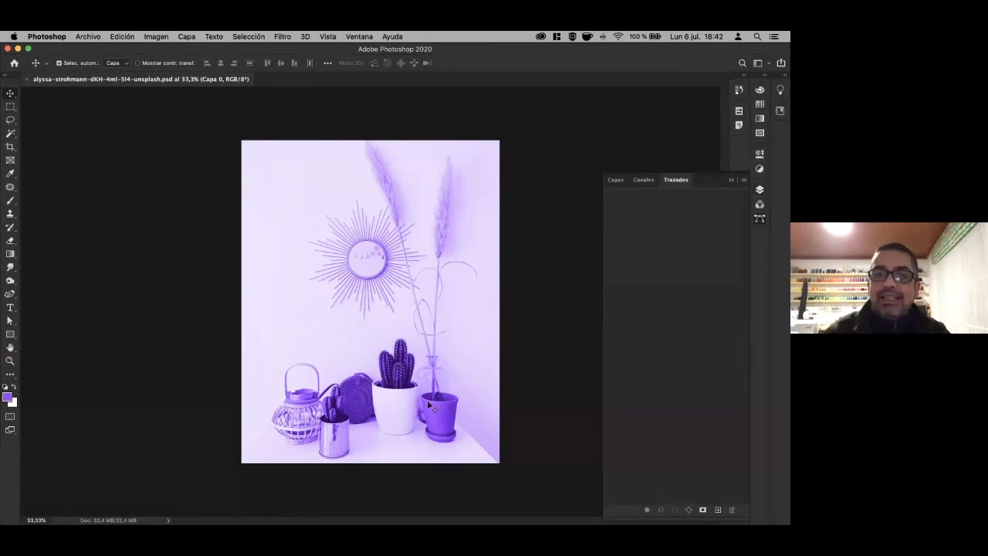
super+click(353, 402)
super+click(403, 407)
super+click(405, 416)
drag(406, 417, 365, 291)
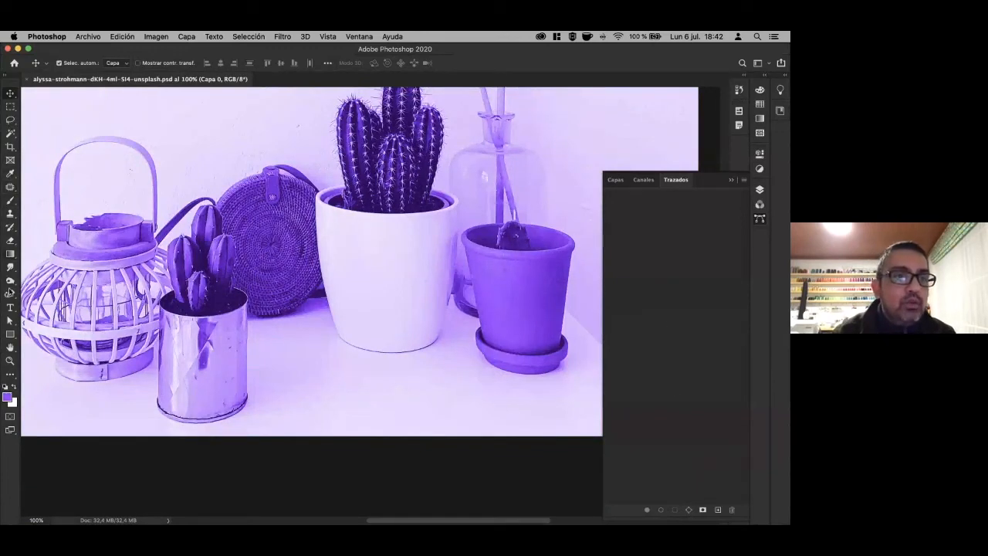
click(10, 296)
click(41, 297)
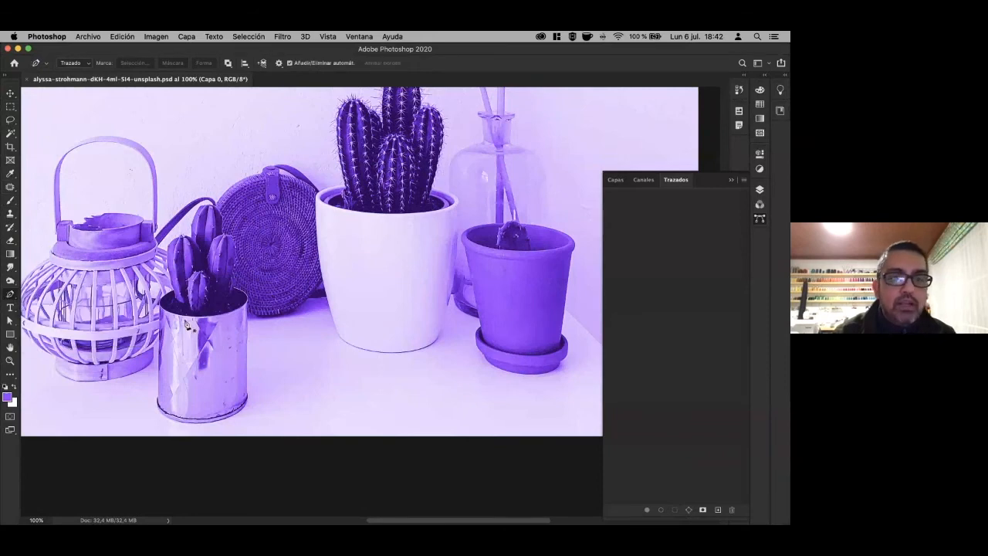
Draw a closed pen path around the wicker lantern, including its handle and base.
drag(191, 301, 354, 302)
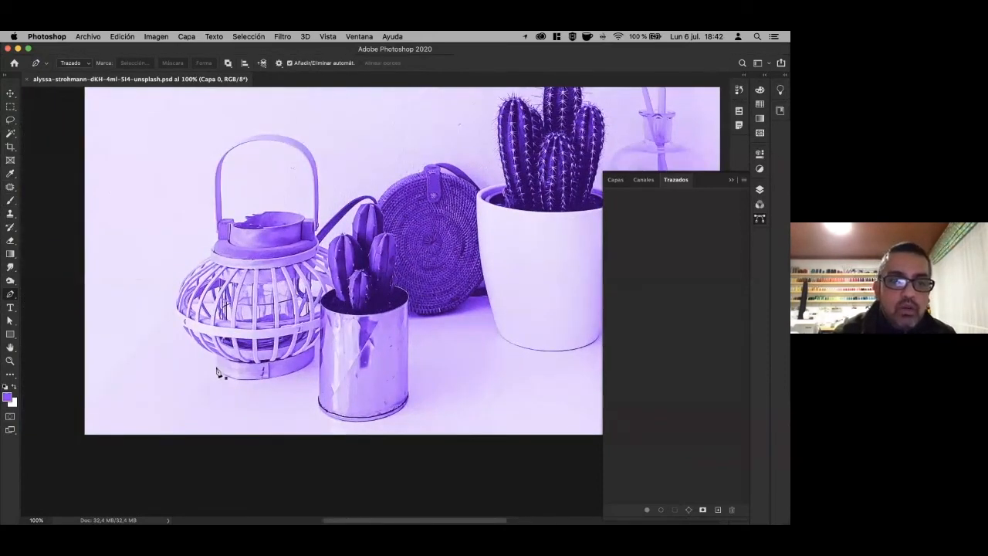
click(215, 367)
drag(176, 312, 176, 295)
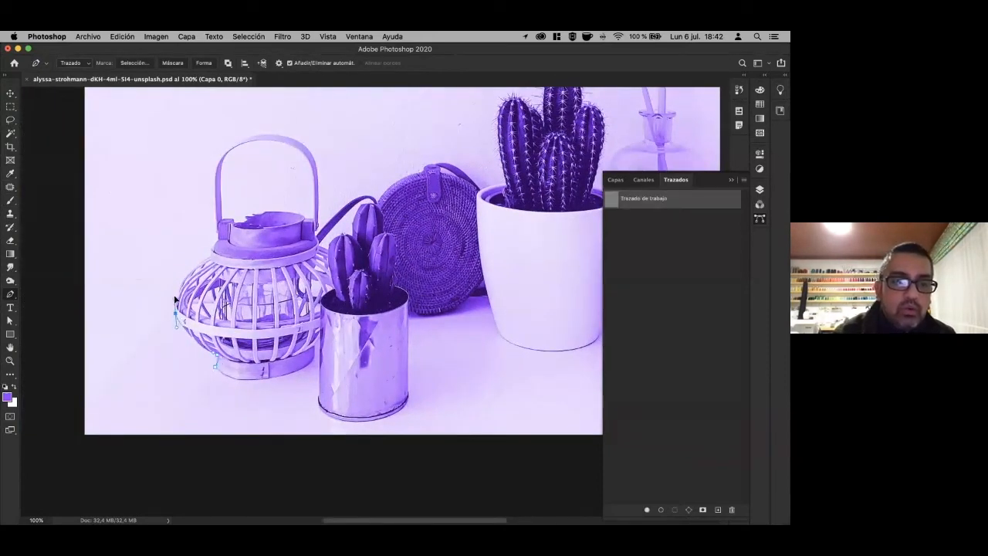
drag(208, 258, 225, 256)
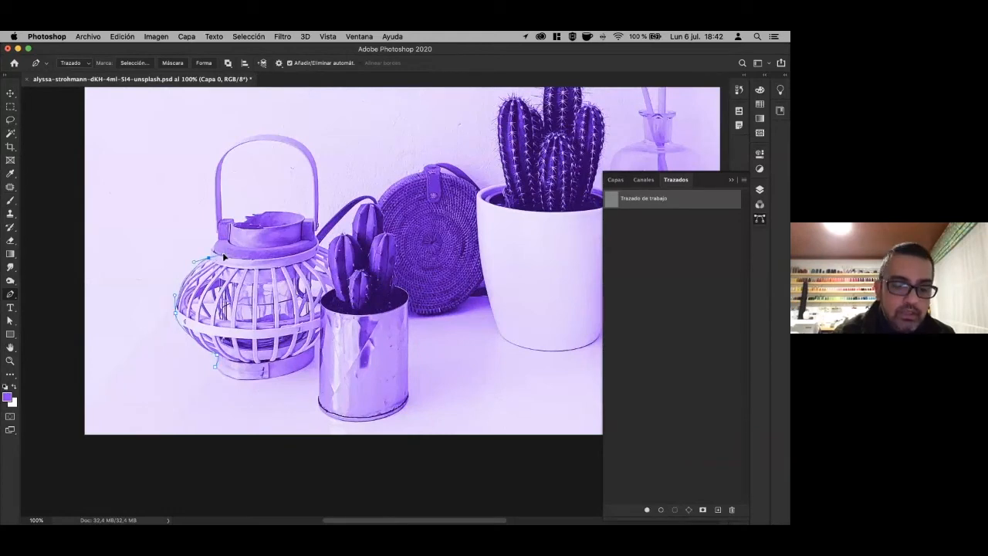
click(206, 145)
click(278, 125)
click(322, 143)
click(319, 226)
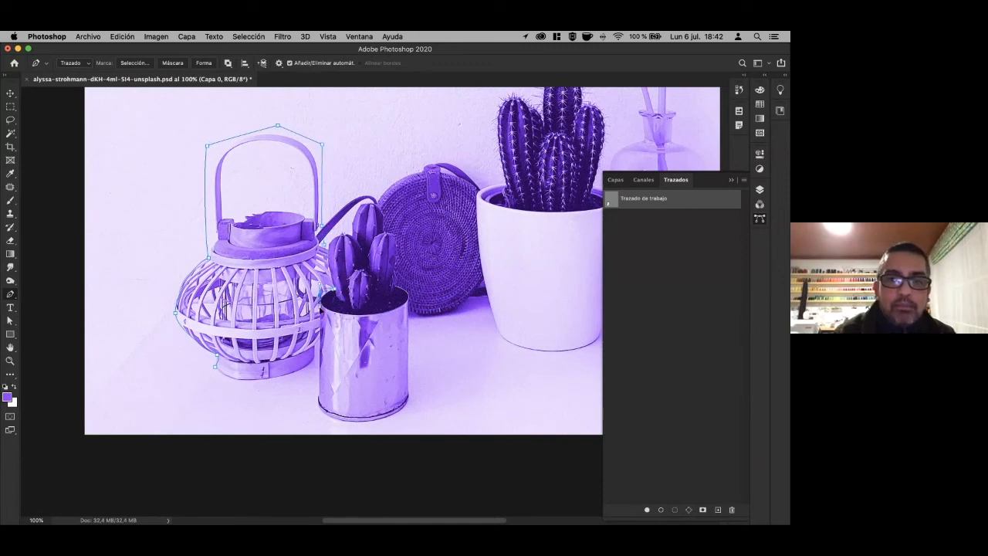
drag(257, 378, 237, 379)
click(215, 367)
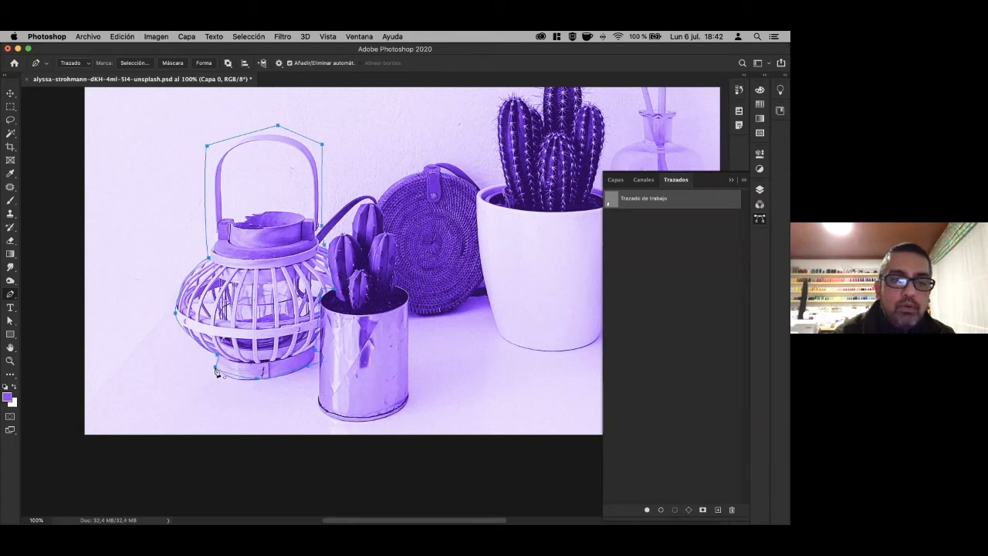
Save the lantern's work path under the name "canasto".
double_click(643, 199)
text(canasto)
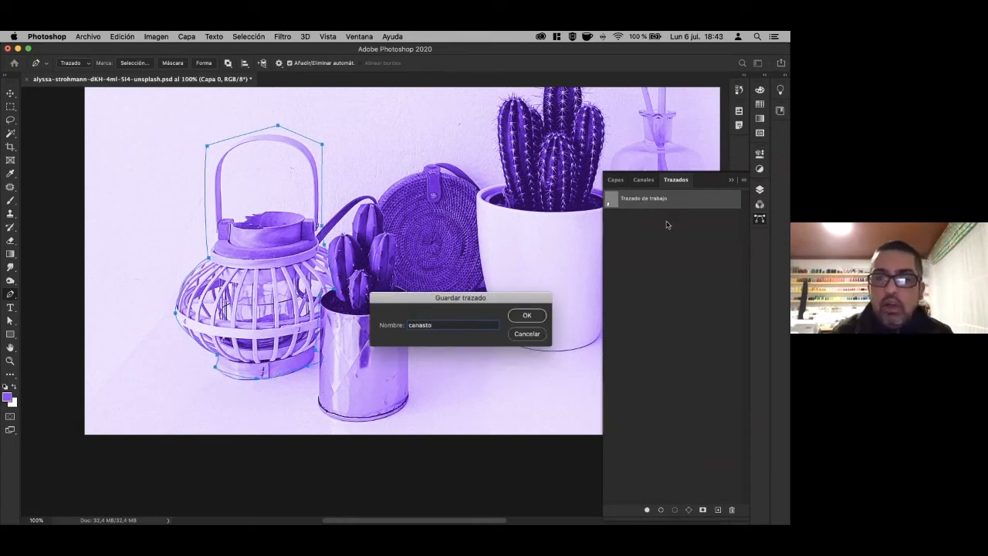
key(Return)
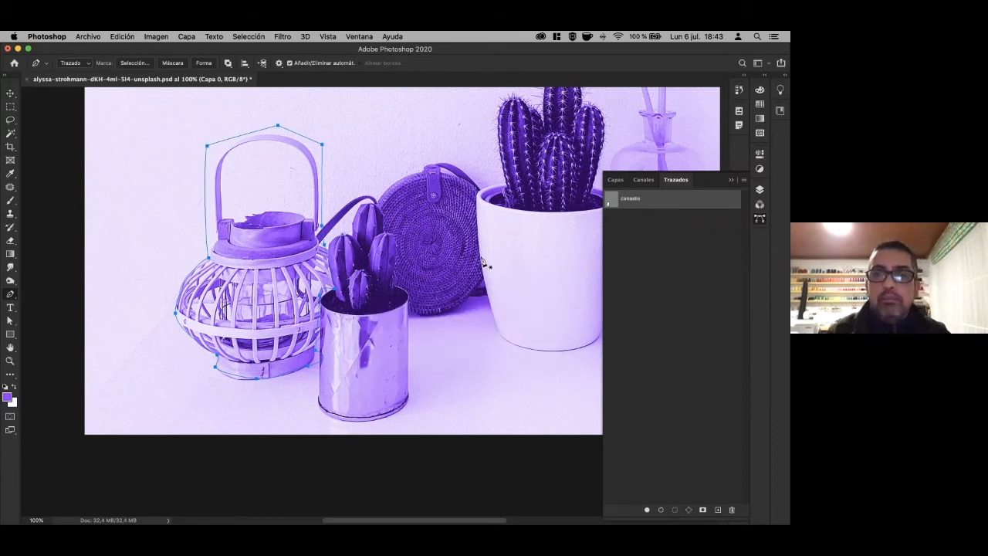
Create a new path and trace the large cactus and its white pot with the Pen tool.
drag(494, 260, 369, 316)
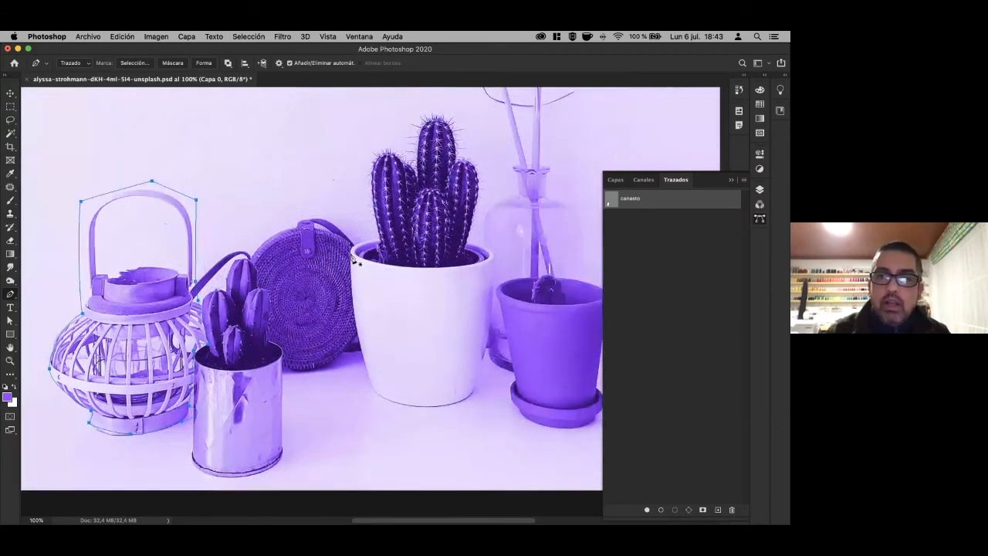
click(717, 510)
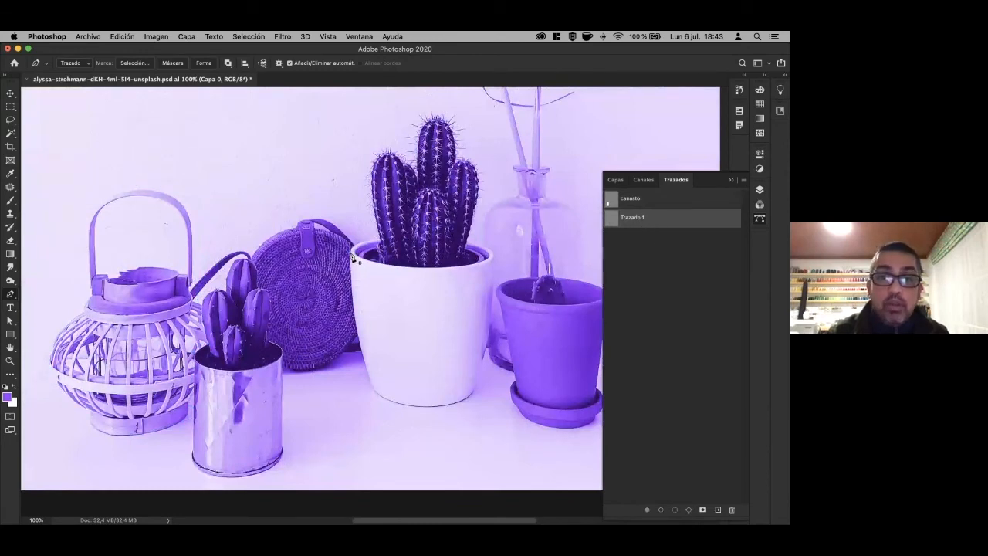
drag(374, 388, 393, 418)
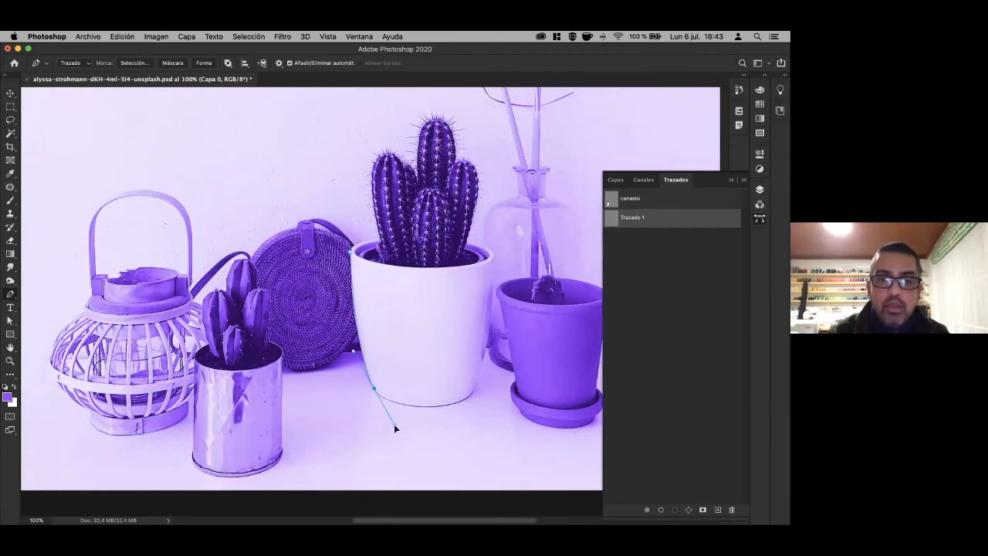
drag(450, 402, 464, 403)
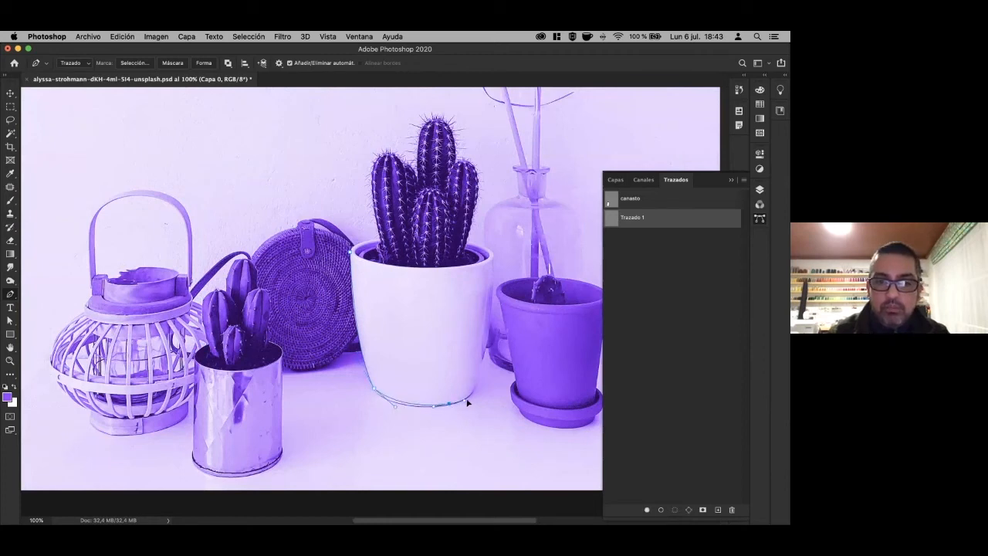
click(476, 390)
drag(494, 252, 467, 243)
drag(480, 183, 473, 164)
click(460, 157)
drag(450, 126, 447, 123)
click(436, 115)
click(418, 137)
click(378, 152)
click(373, 207)
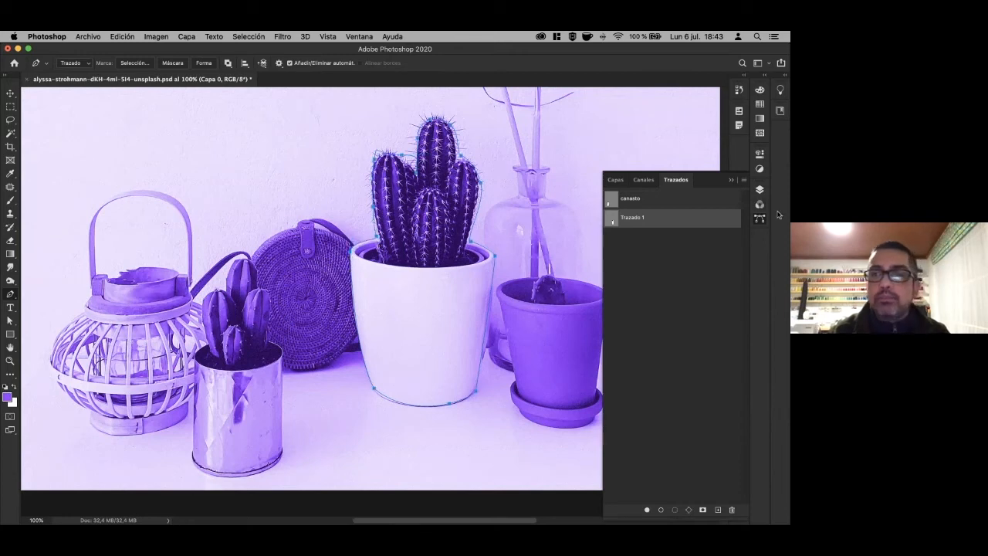
Rename the path around the cactus and pot as "cactus" and deselect it.
double_click(640, 218)
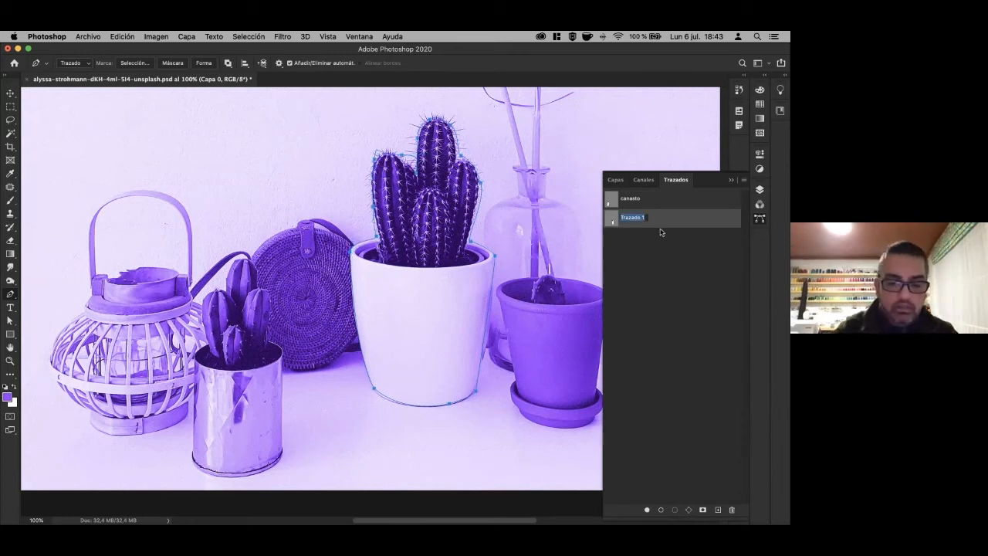
text(cactus)
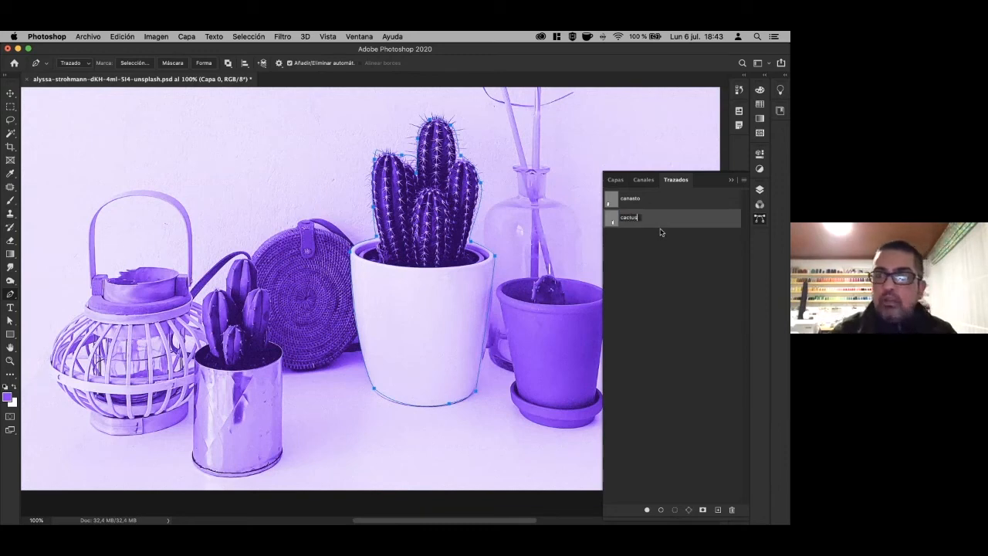
click(649, 256)
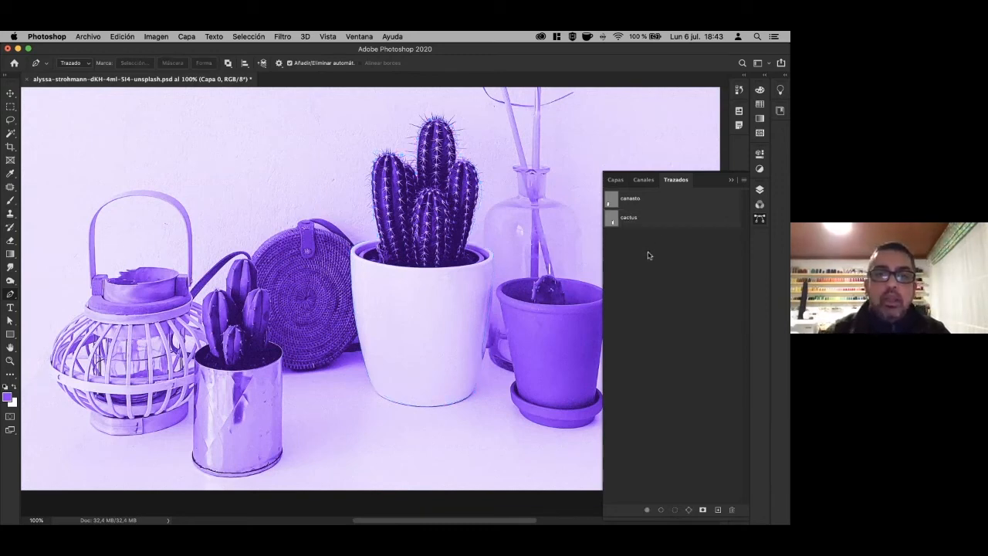
Create a new path named "juntos" and paste a copy of the "canasto" lantern outline into it.
click(641, 202)
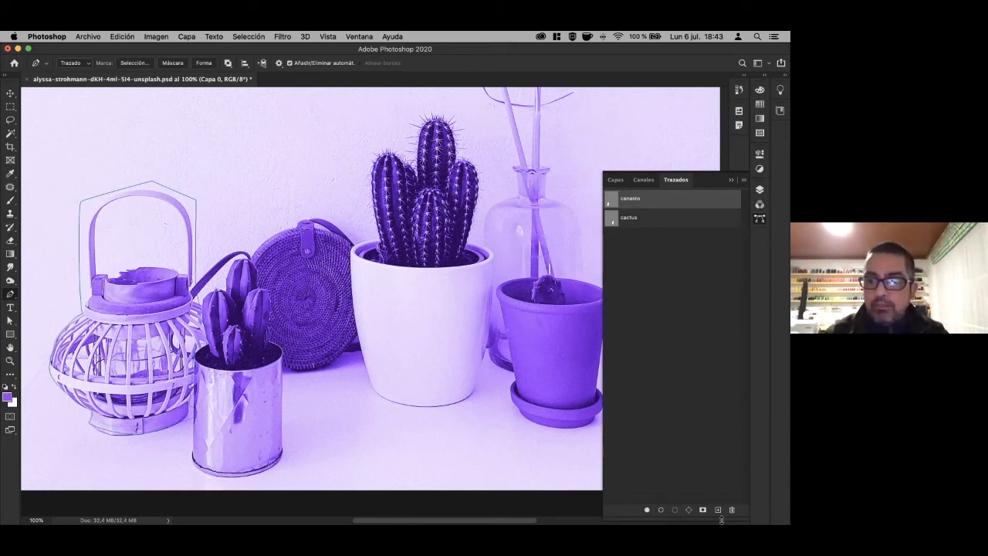
click(718, 509)
double_click(632, 237)
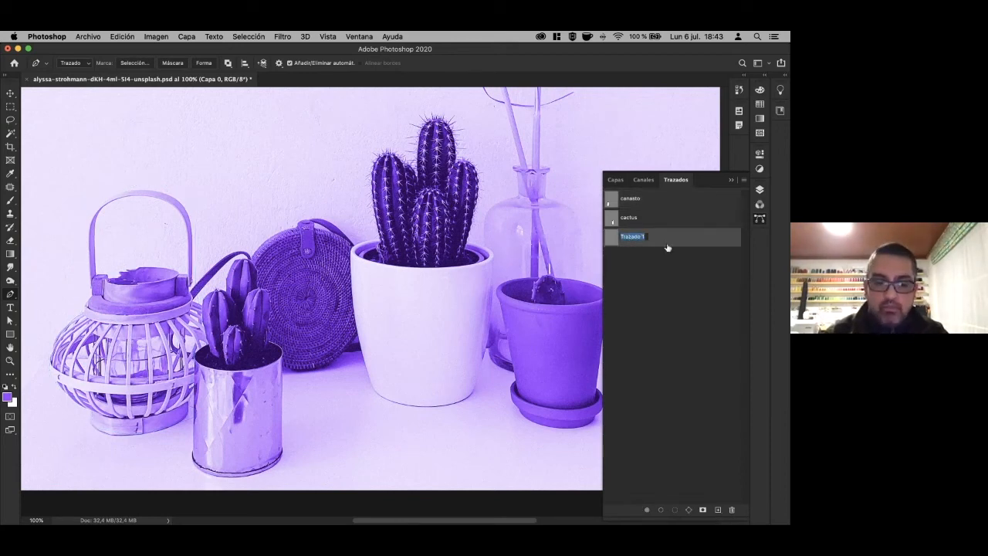
text(juntos)
key(Return)
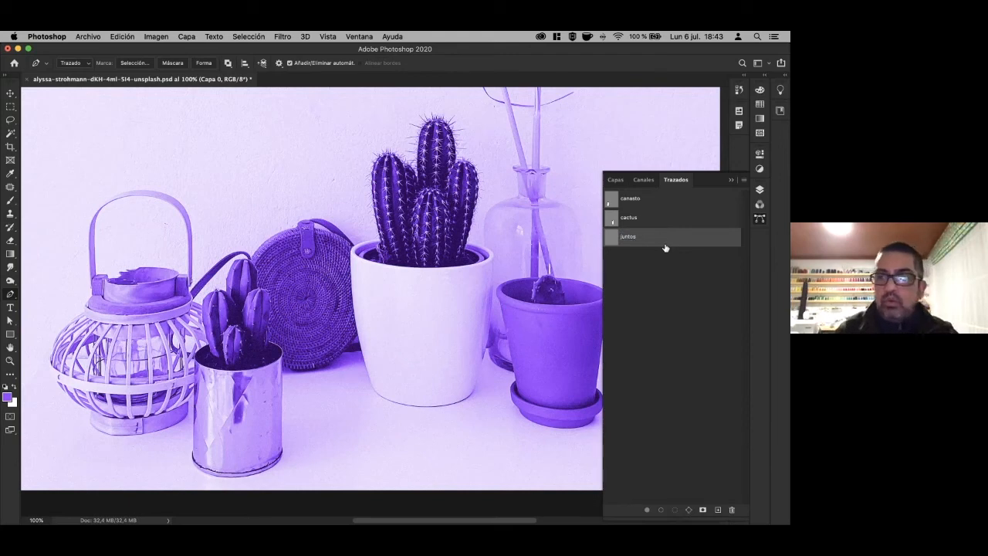
click(666, 248)
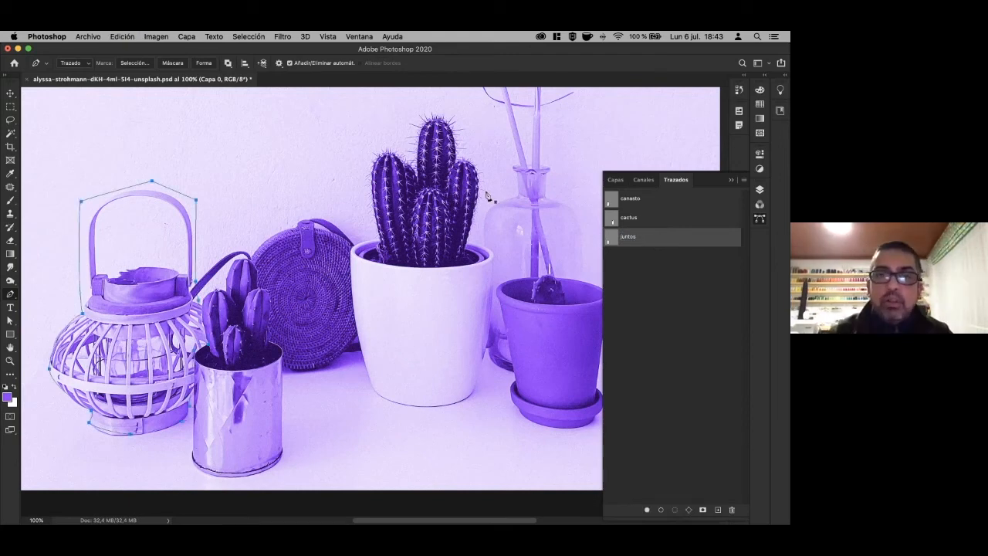
Try to add a copy of the "cactus" path's outline to the "juntos" path, and save the PSD.
key(v)
click(640, 223)
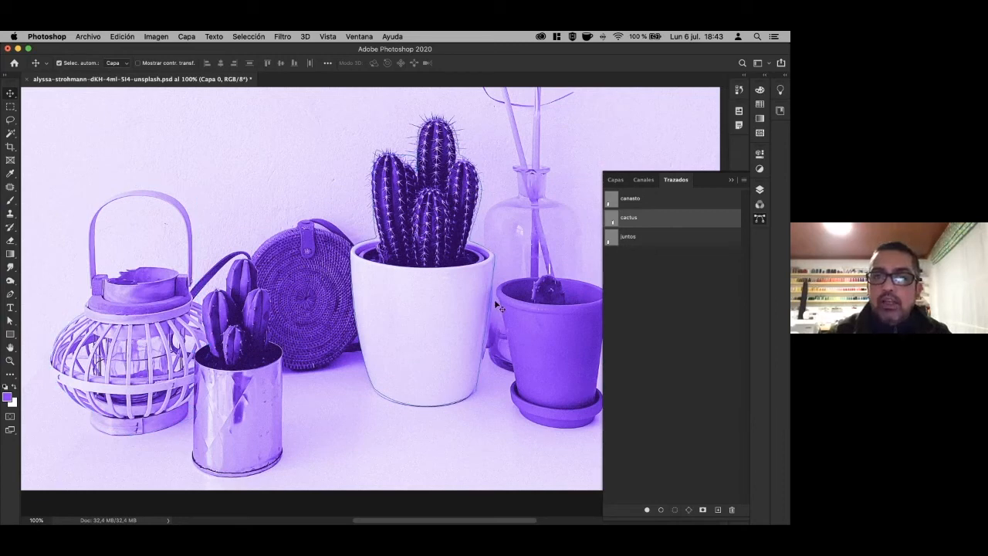
click(632, 242)
key(super+v)
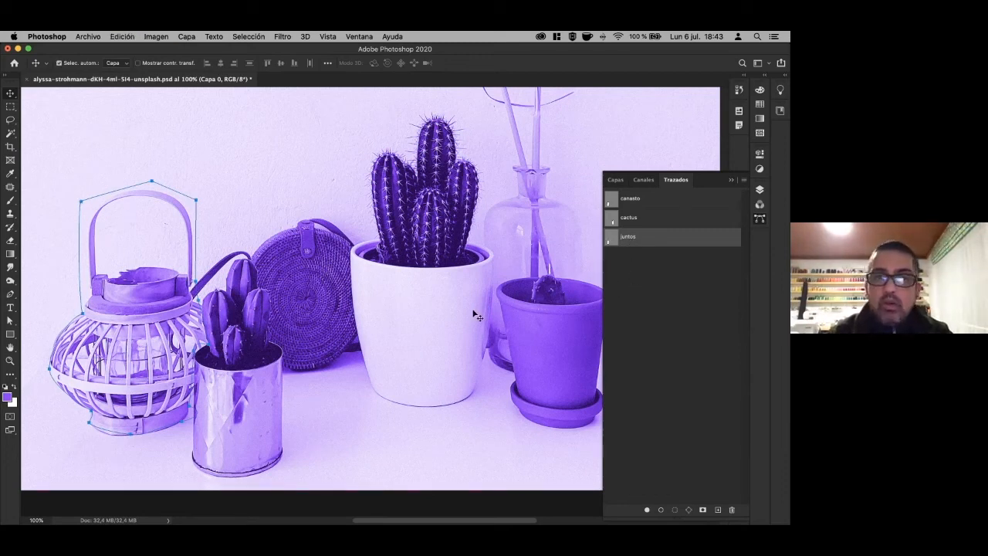
click(625, 218)
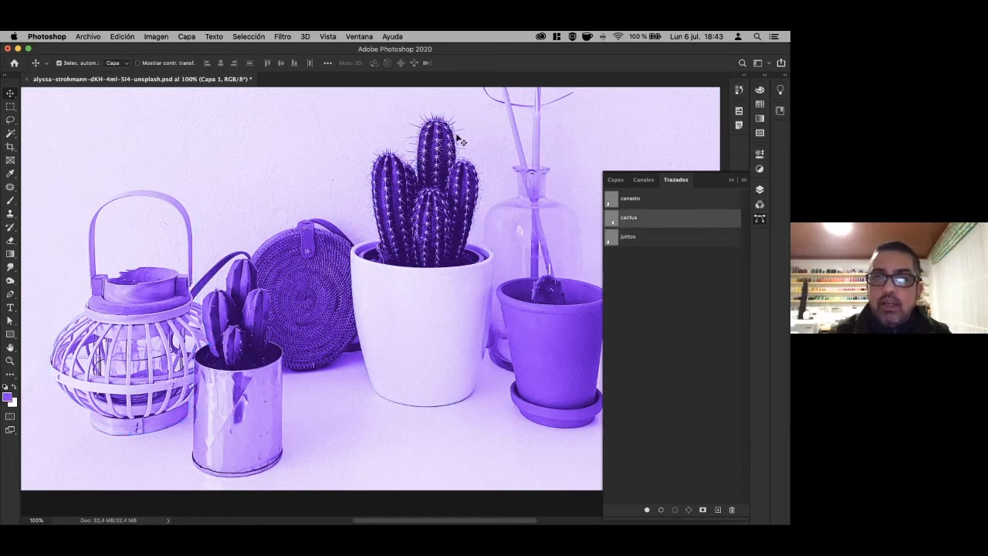
double_click(630, 218)
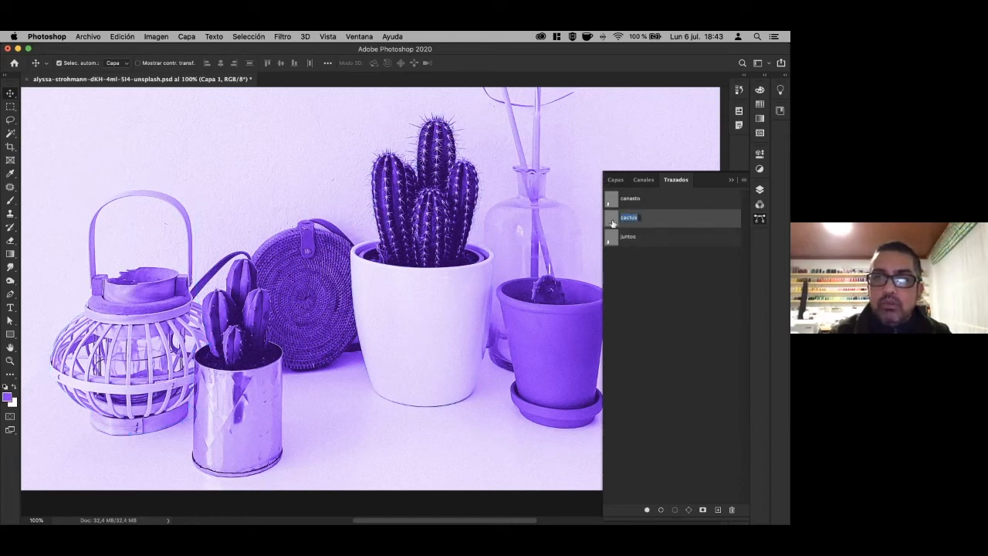
key(Return)
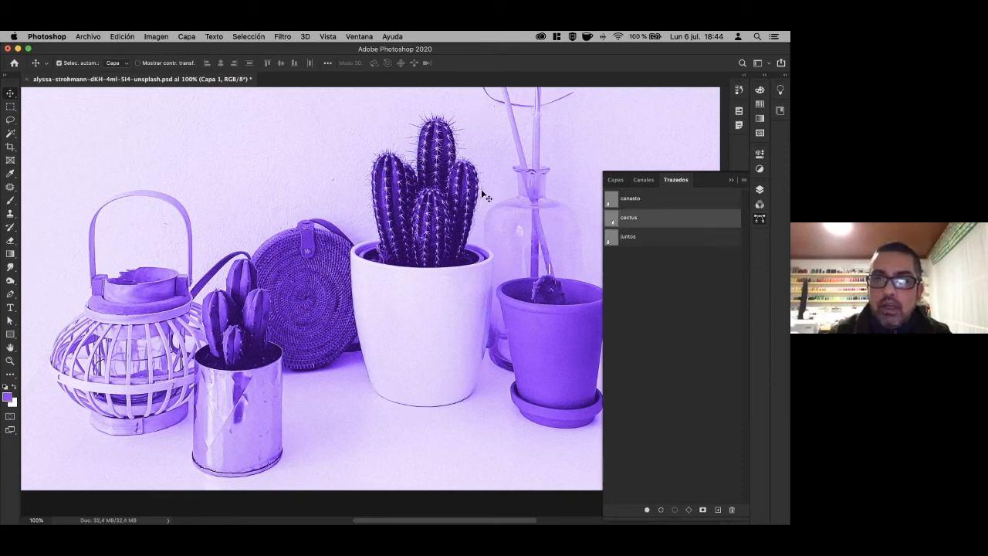
key(super+c)
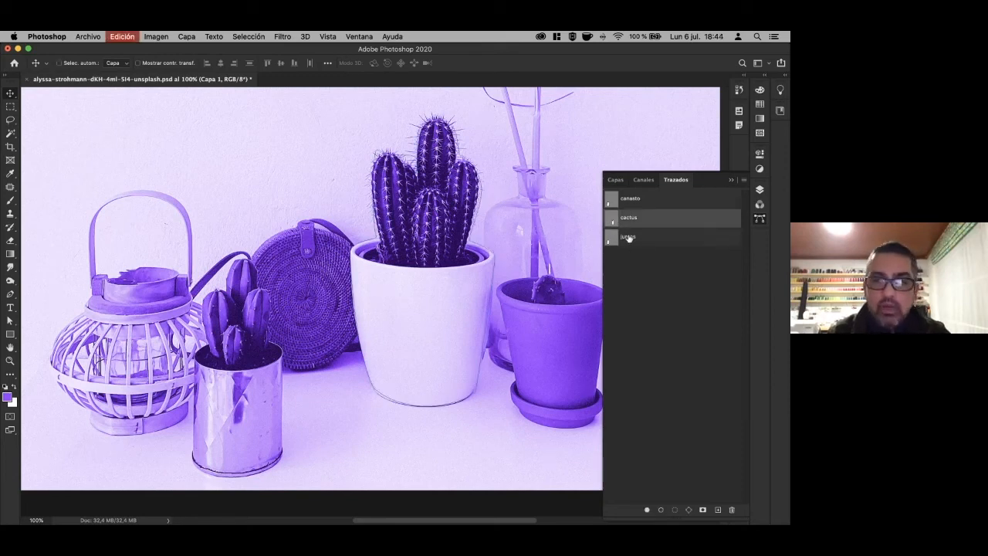
click(629, 241)
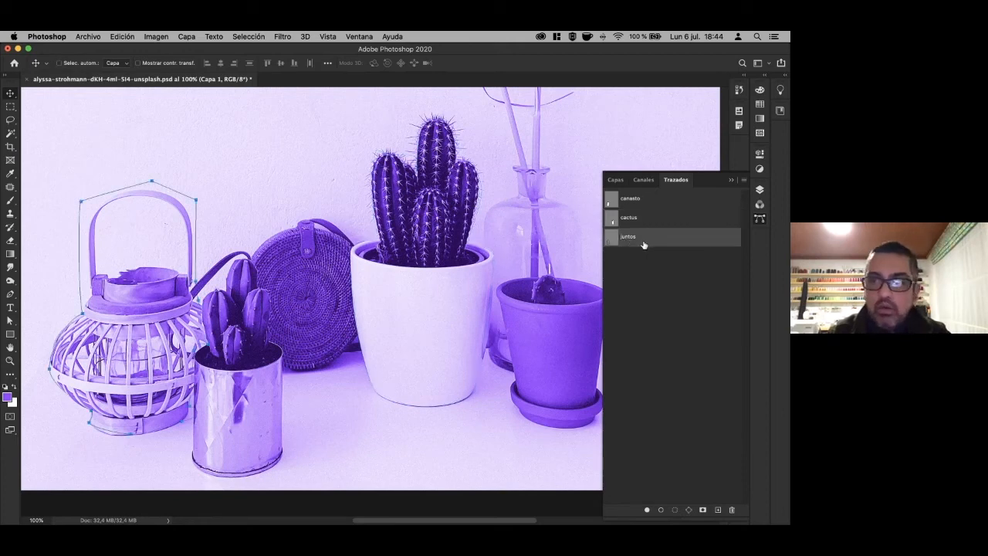
key(super+v)
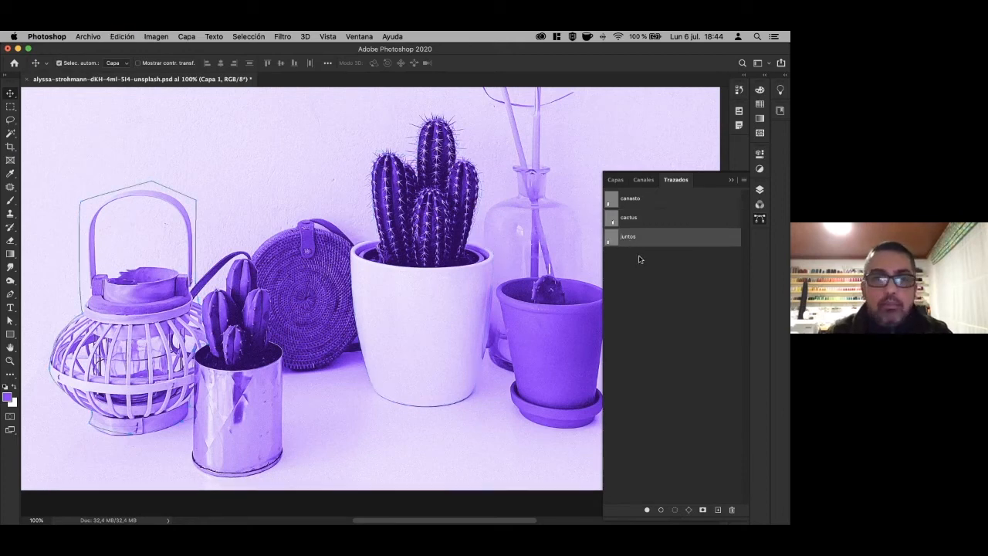
key(super+s)
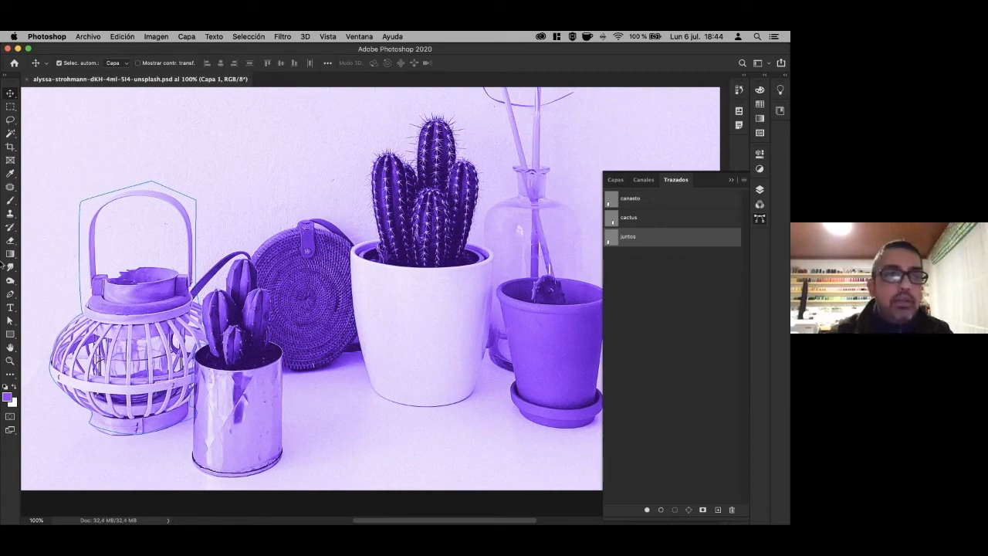
Switch to InDesign and move the placed PSD image over the text columns on the page.
mouse_move(6, 267)
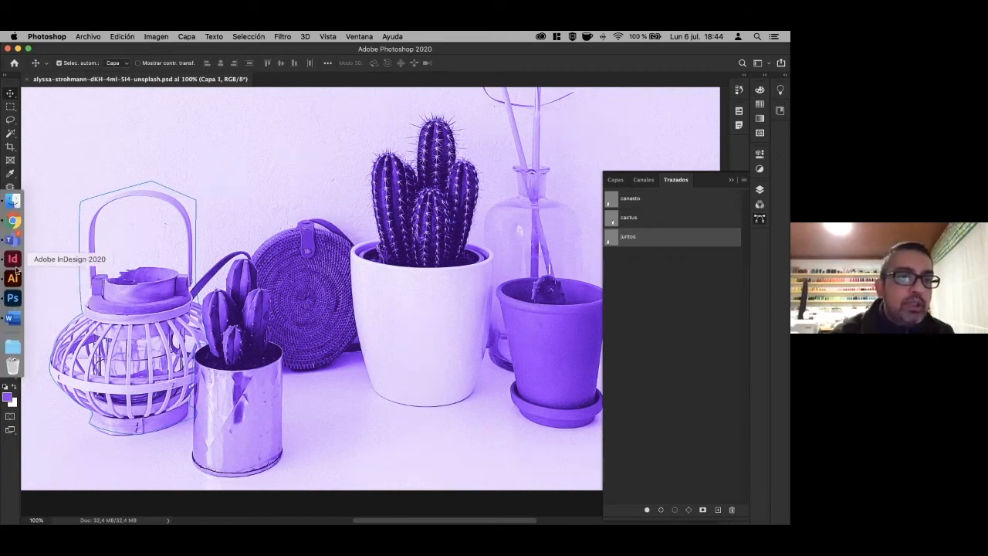
click(13, 263)
drag(289, 300, 533, 210)
scroll(425, 231, right, 5)
drag(333, 236, 401, 235)
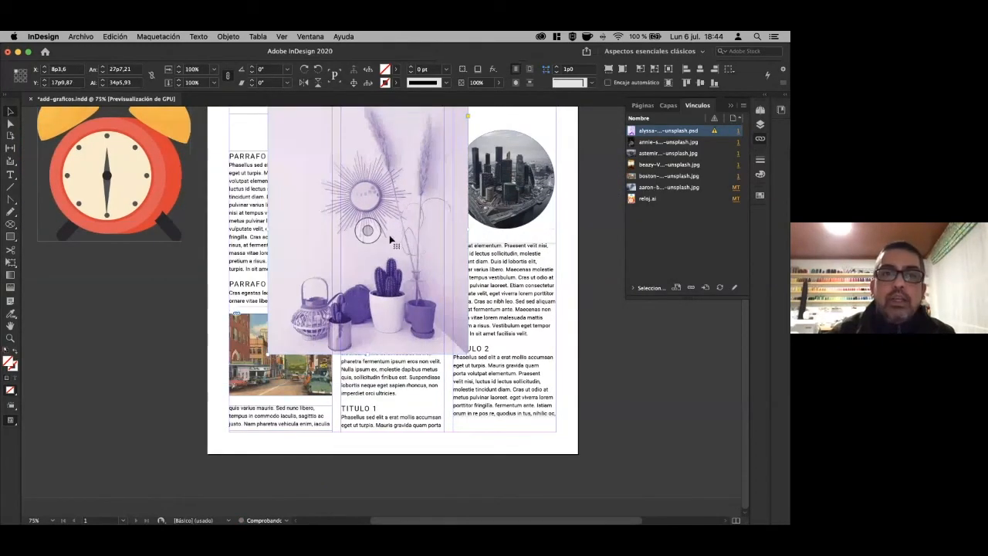
Check which clipping path types are available for the placed PSD image, and cancel the clipping path options.
click(226, 37)
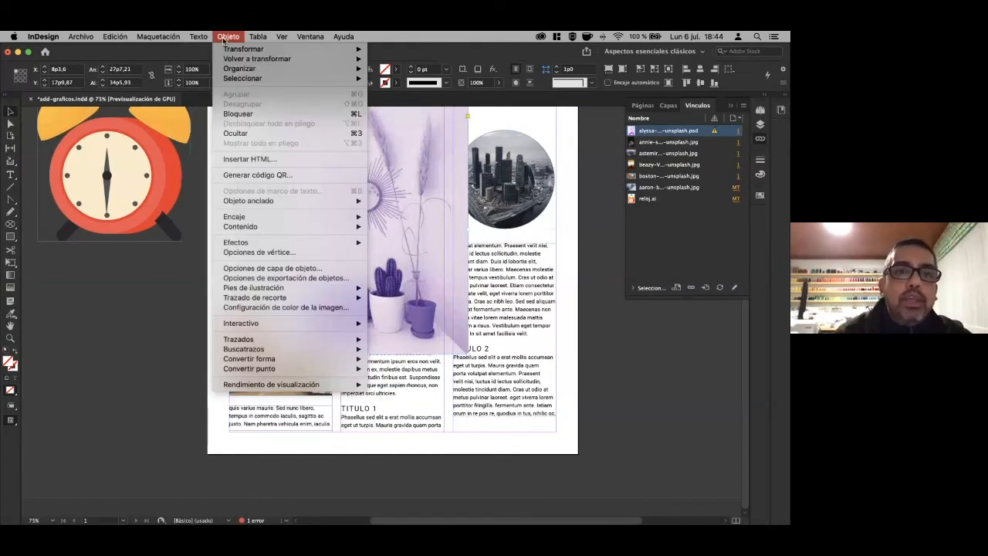
mouse_move(268, 221)
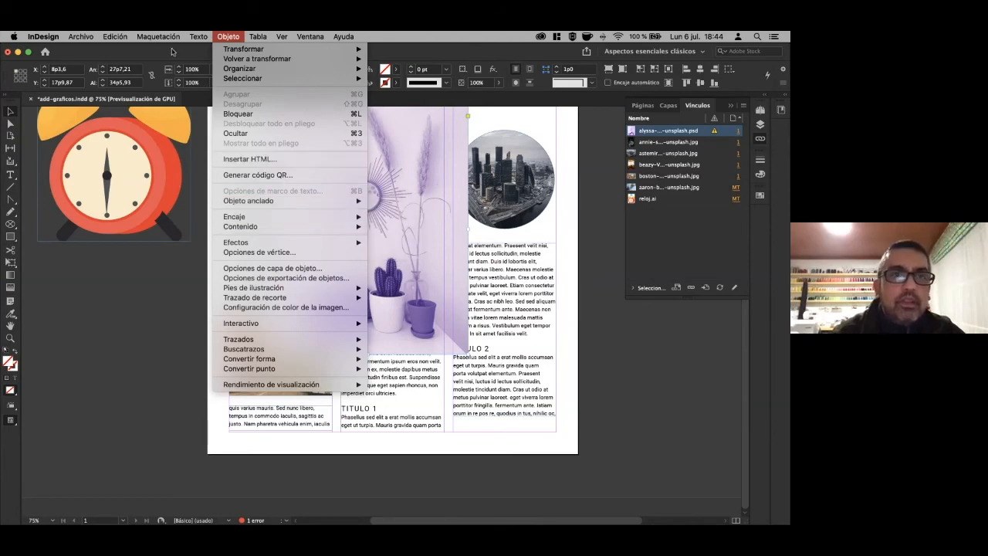
mouse_move(198, 36)
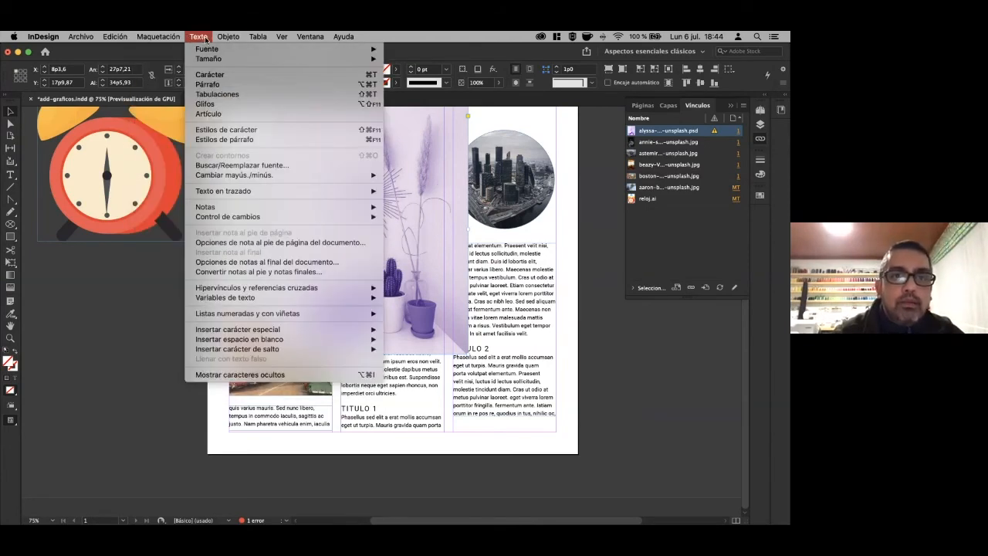
mouse_move(301, 196)
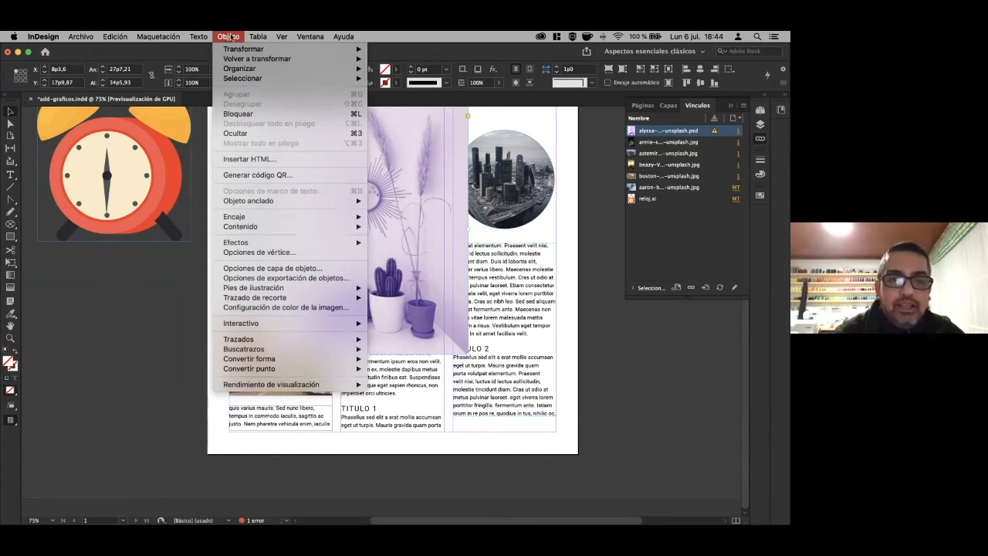
mouse_move(313, 301)
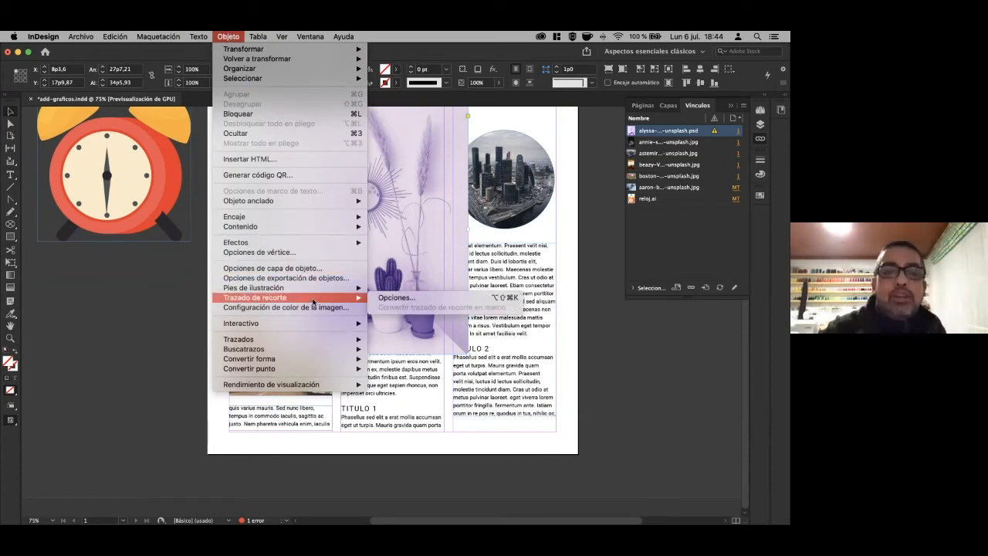
click(388, 300)
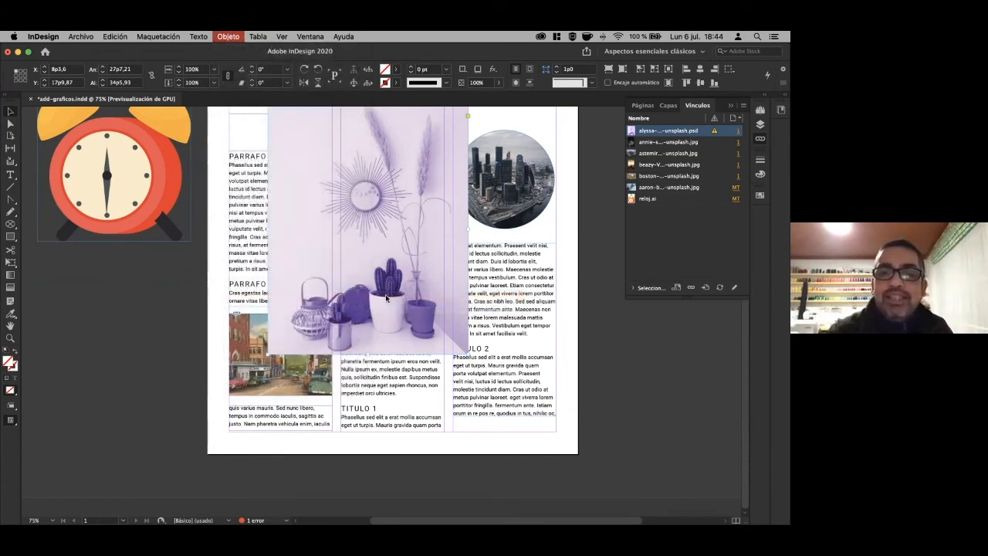
drag(468, 193, 681, 146)
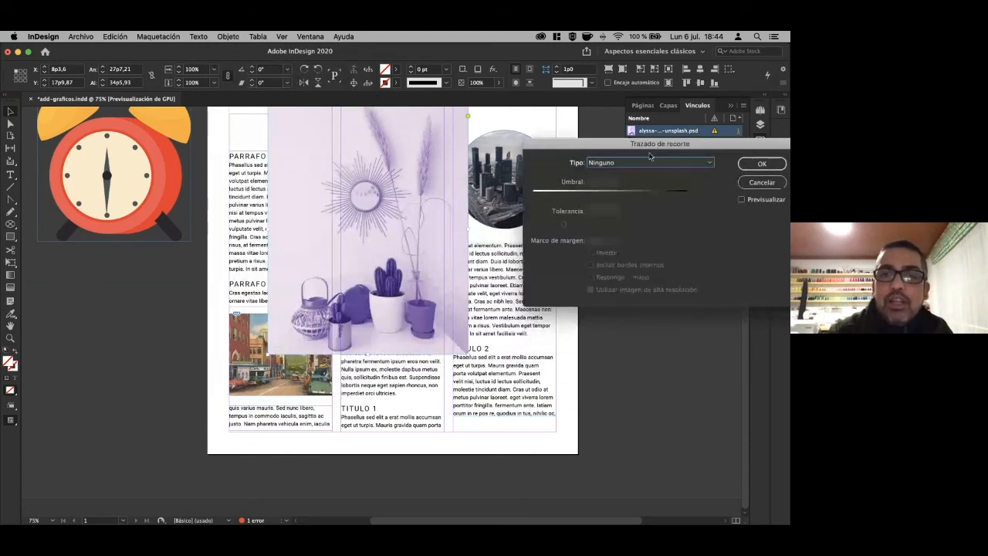
click(657, 163)
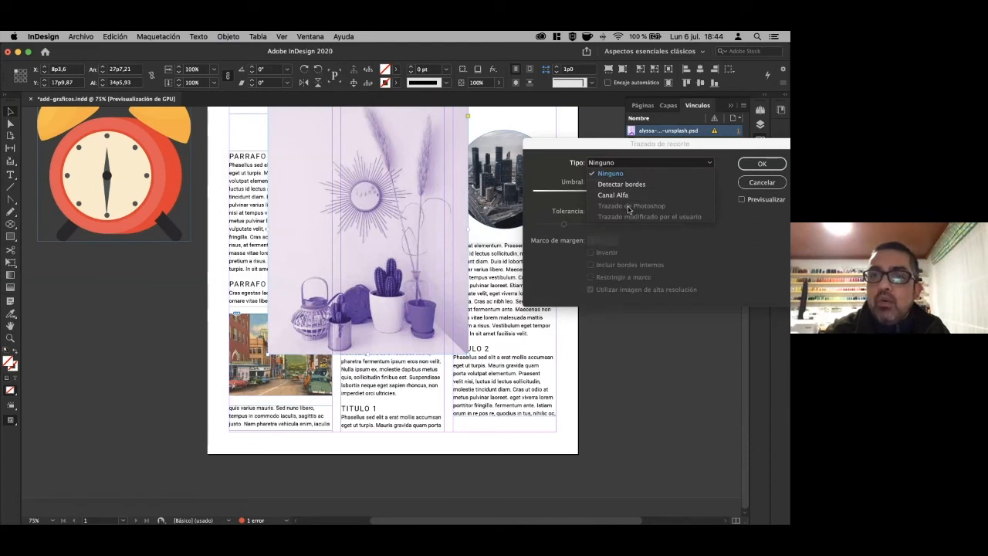
click(756, 179)
Switch to Photoshop, deselect the paths, and save the image again in Photoshop format with layers, replacing the existing file in Escritorio.
mouse_move(10, 316)
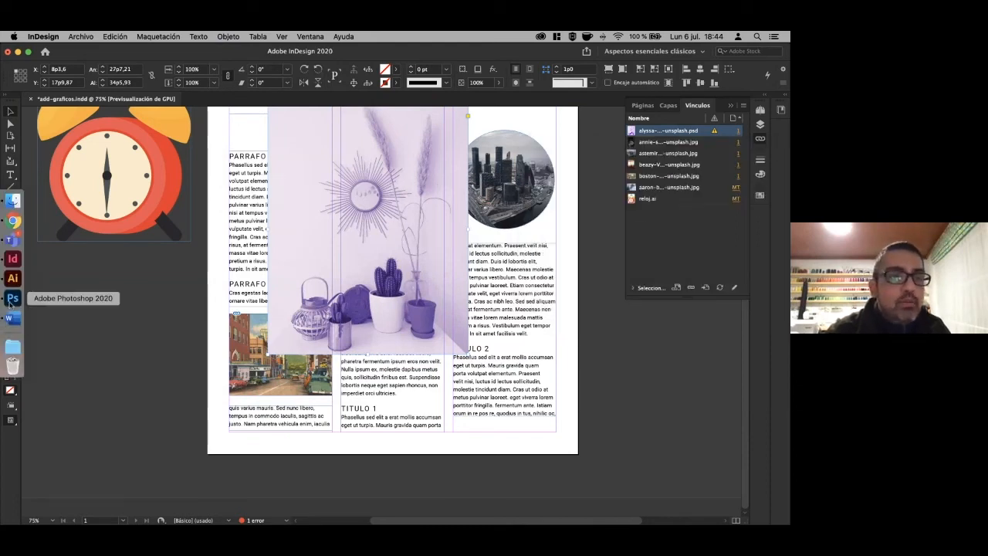
click(12, 299)
click(87, 36)
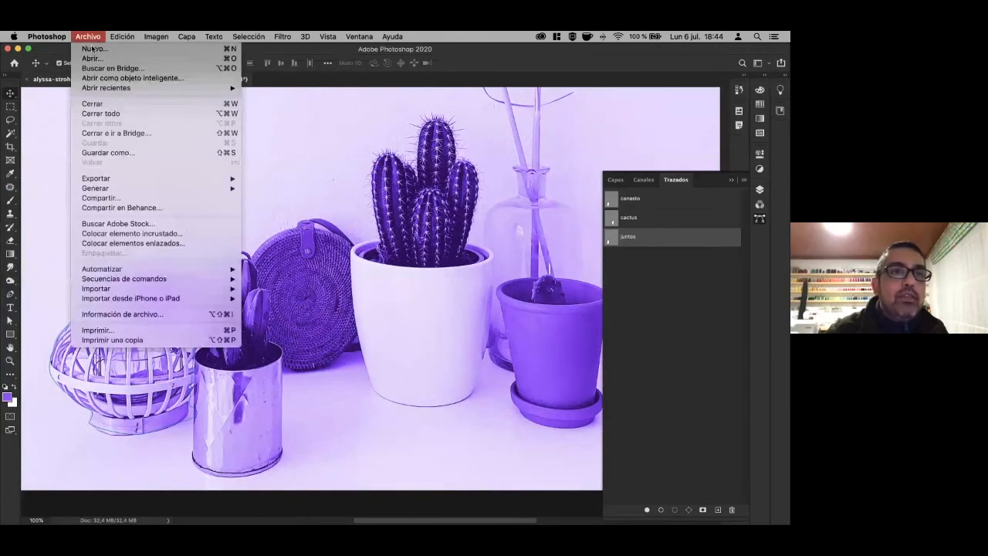
click(678, 271)
click(678, 271)
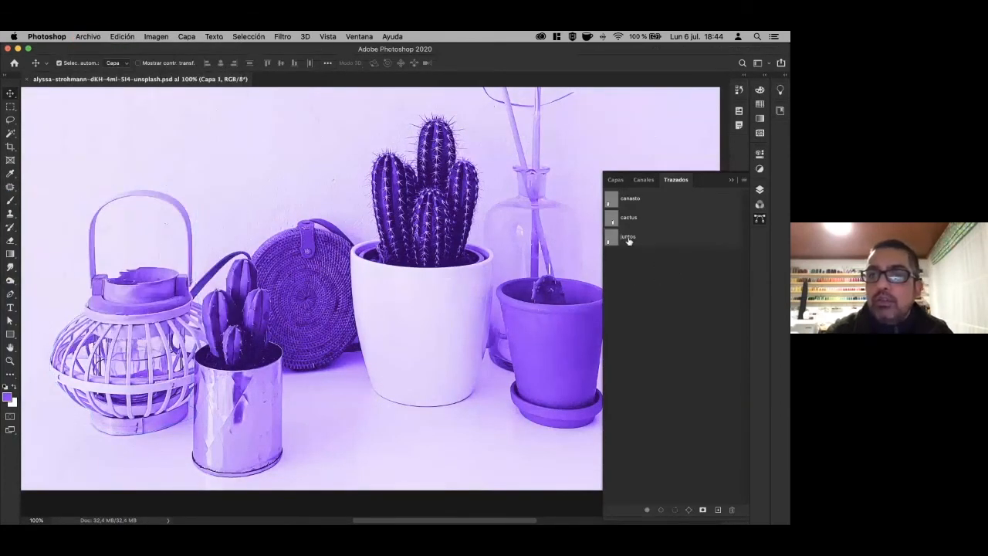
click(87, 36)
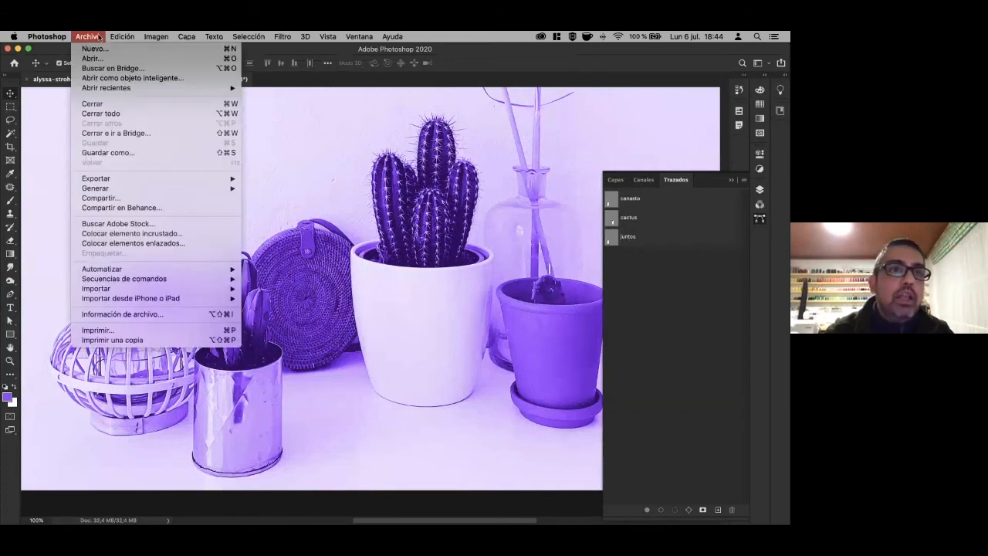
click(120, 154)
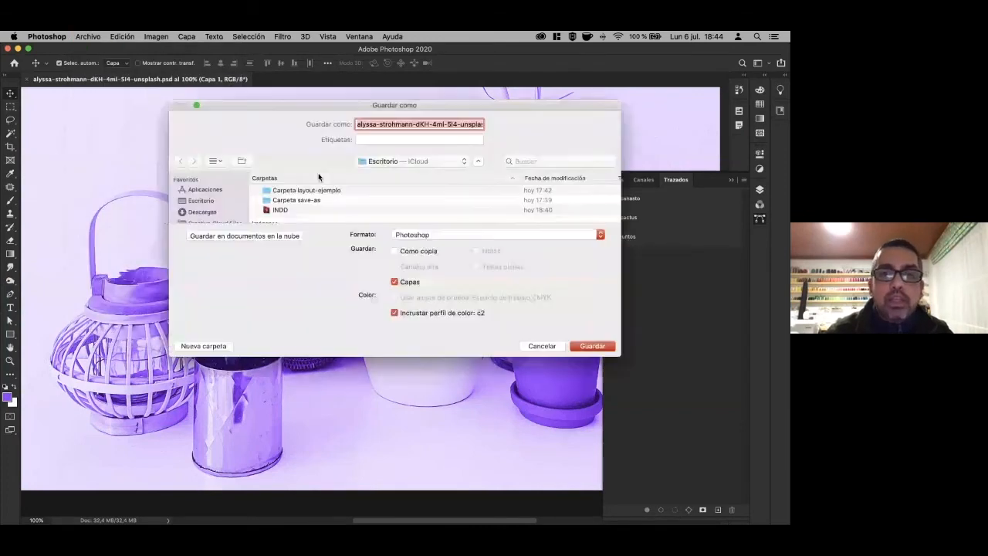
click(578, 347)
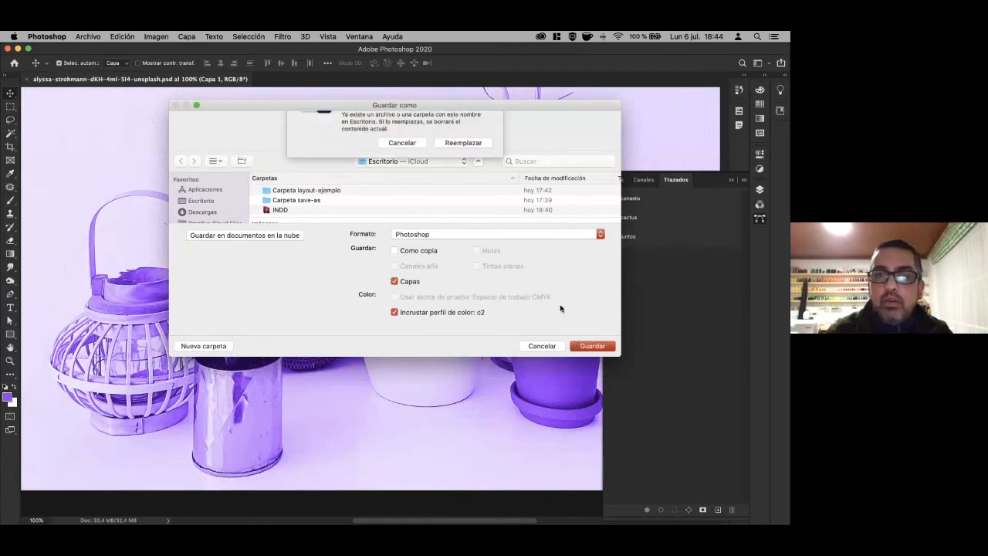
click(461, 182)
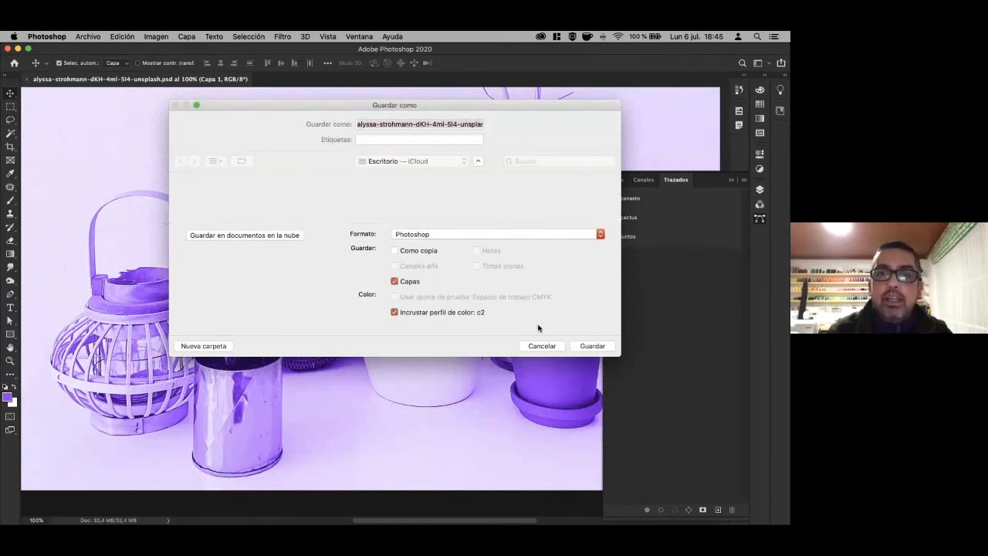
click(615, 292)
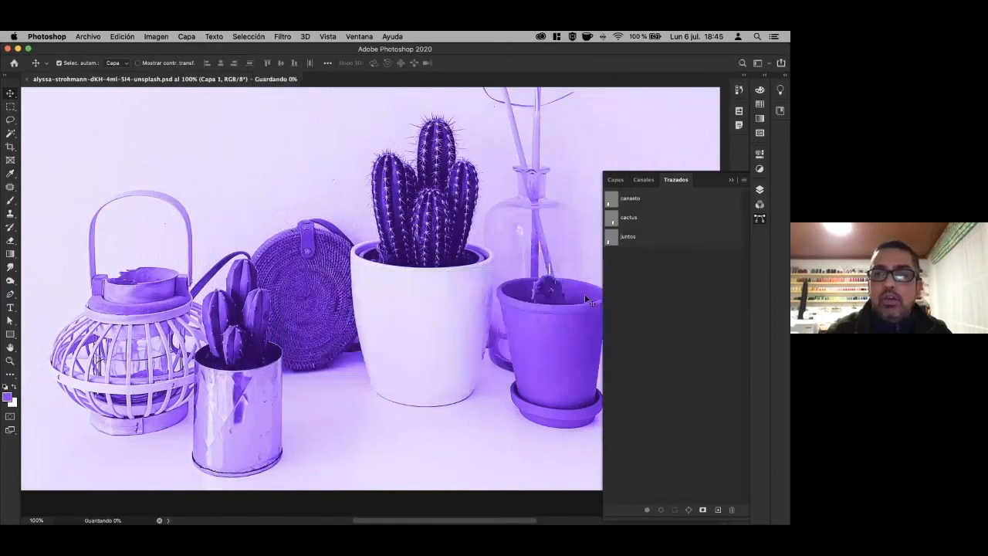
click(615, 180)
click(676, 181)
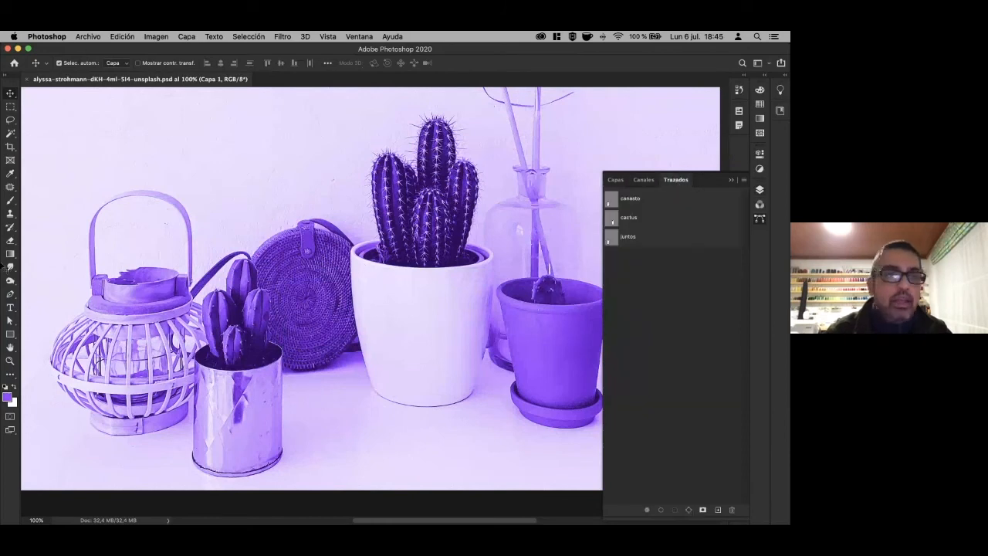
Switch to InDesign, remove the placed PSD image, and place the alyssa-strohmann PSD from Escritorio again, about 17p7 by 21p11, across the first two columns.
click(12, 259)
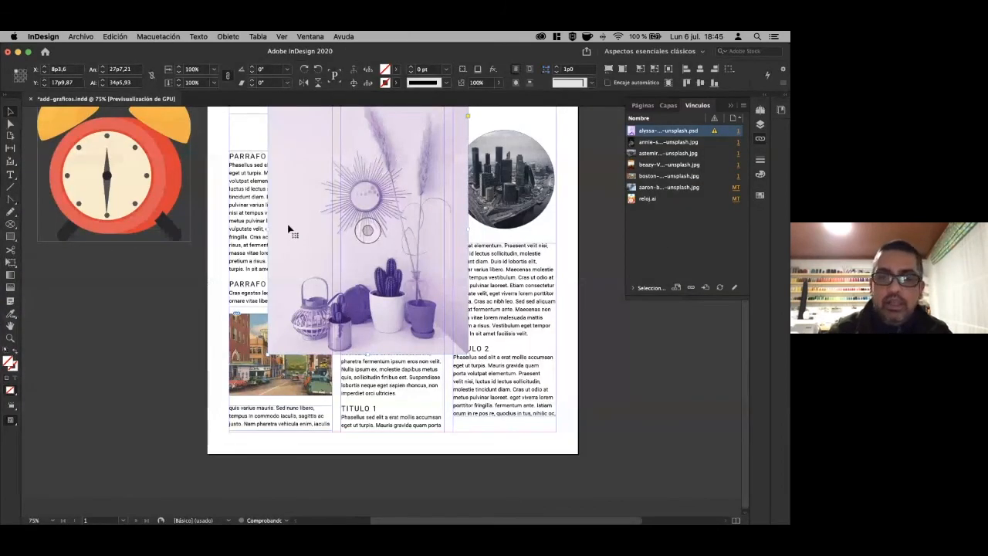
key(Escape)
click(80, 37)
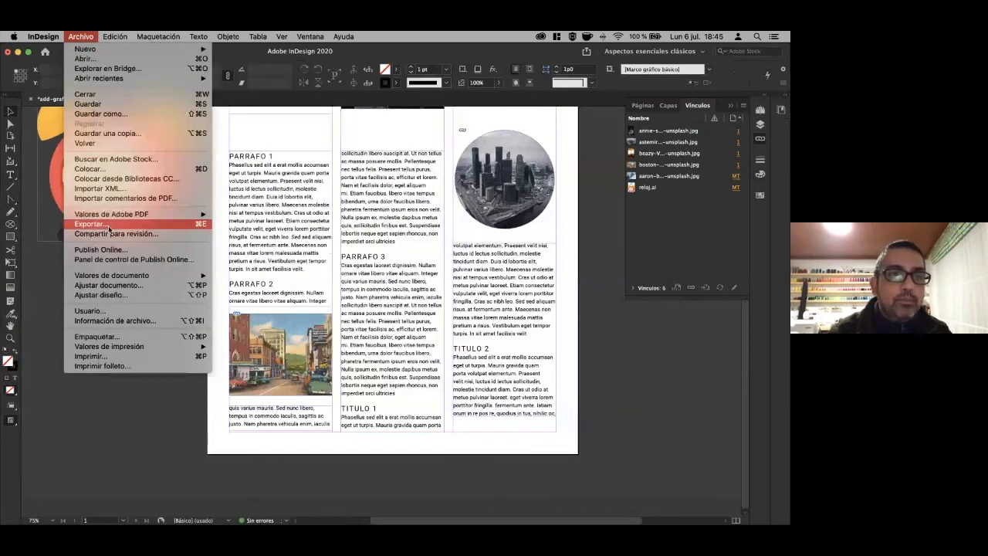
click(90, 168)
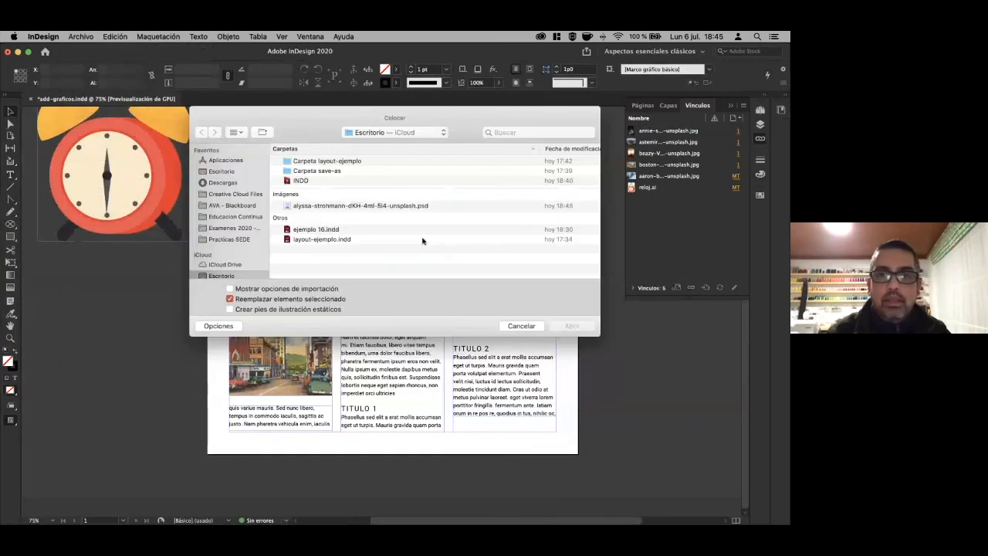
double_click(313, 206)
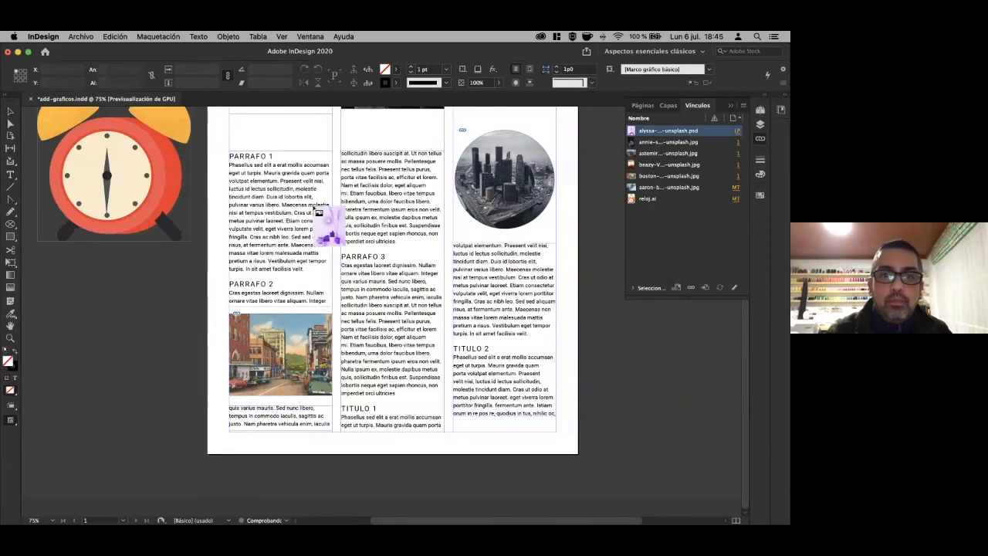
drag(236, 213, 366, 339)
Set the placed image's clipping path type to Trazado de Photoshop with the "canasto" path, and turn on the preview.
click(229, 37)
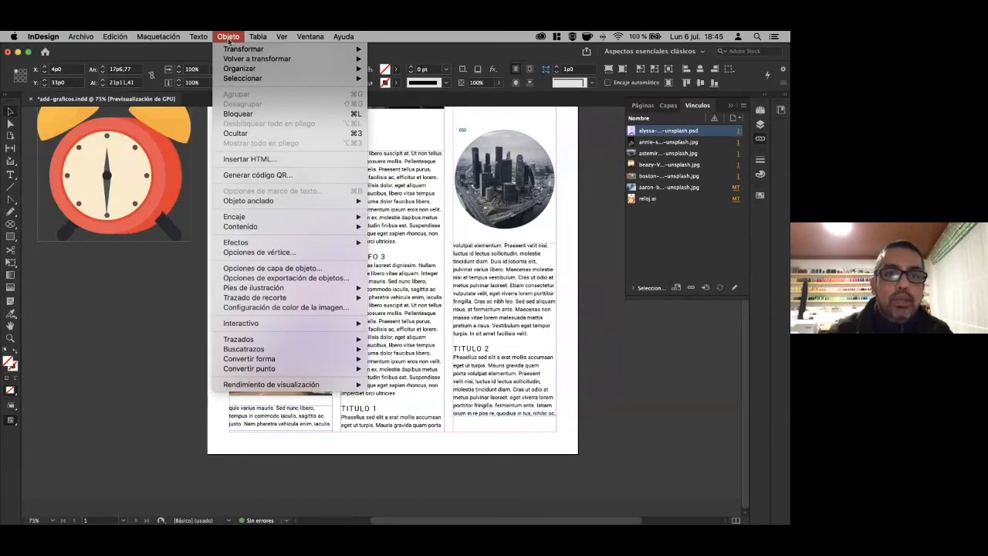
mouse_move(230, 79)
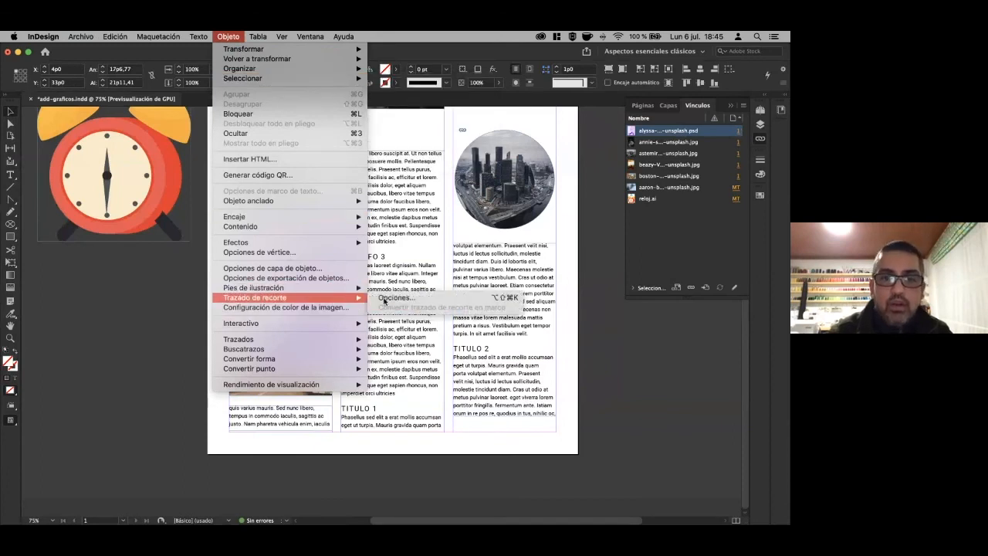
click(413, 301)
click(618, 165)
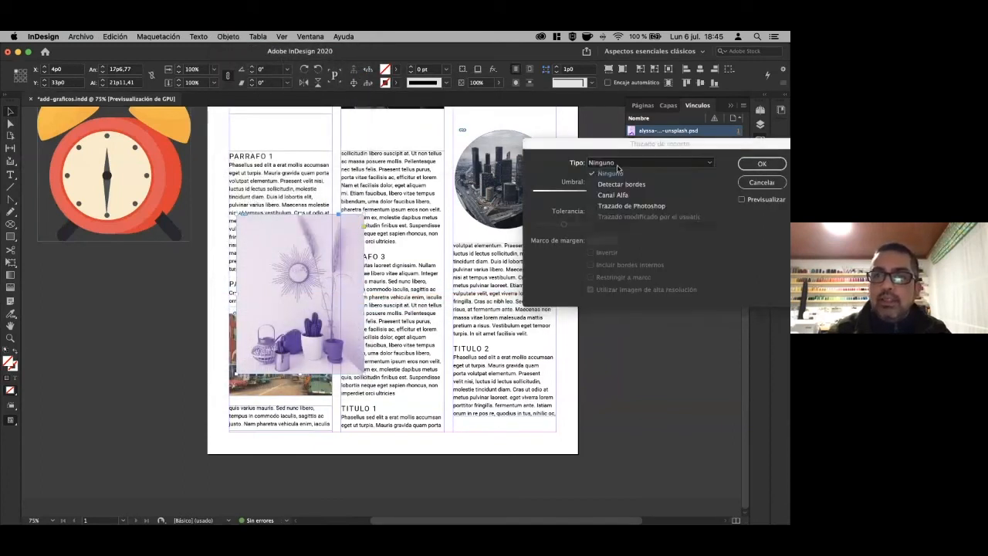
click(626, 206)
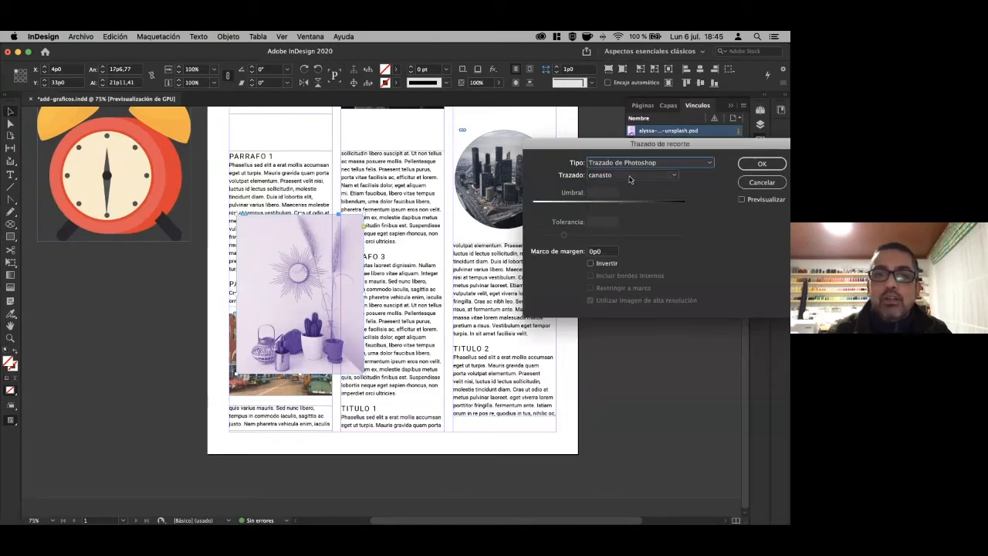
click(629, 176)
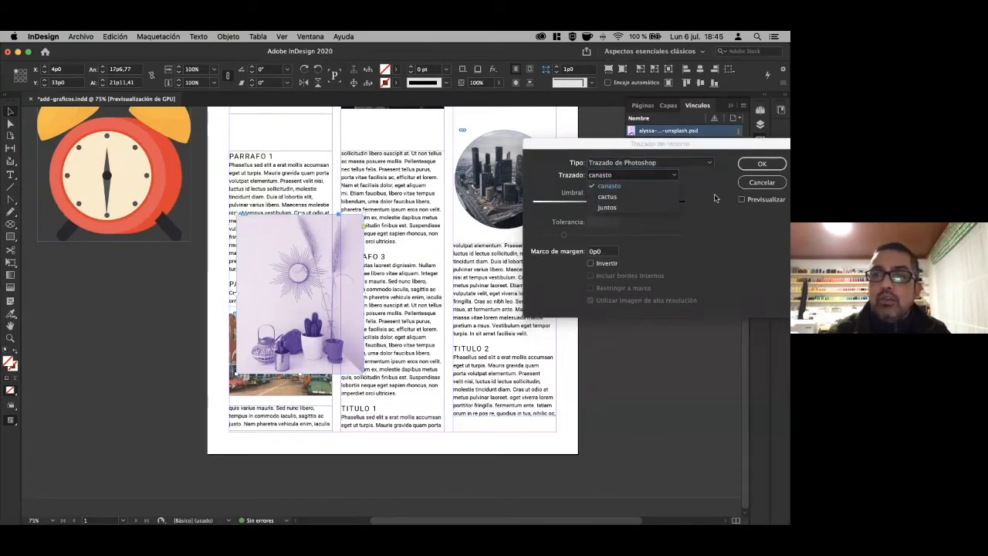
click(629, 178)
click(759, 202)
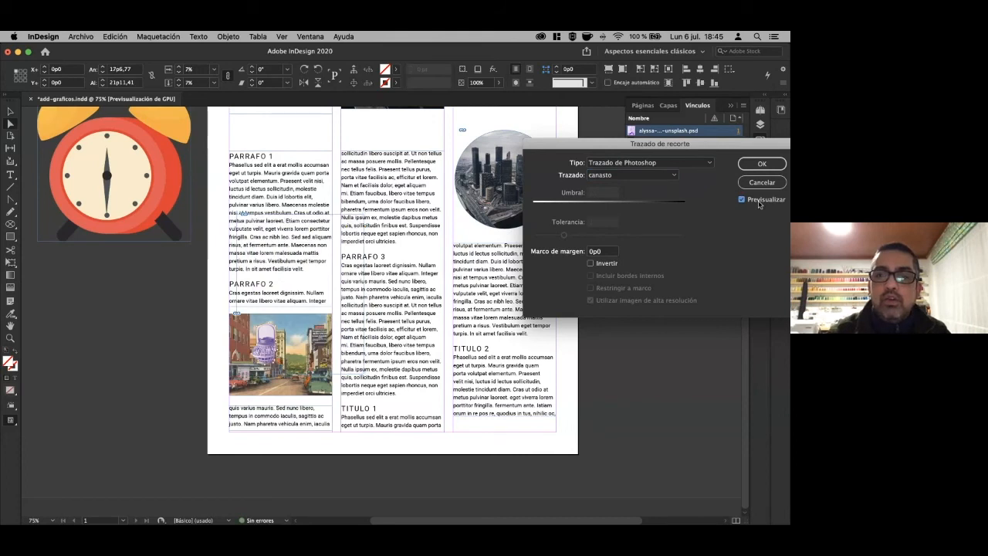
Preview the "cactus" and "juntos" paths as clipping paths, and apply "canasto" to the image.
click(656, 175)
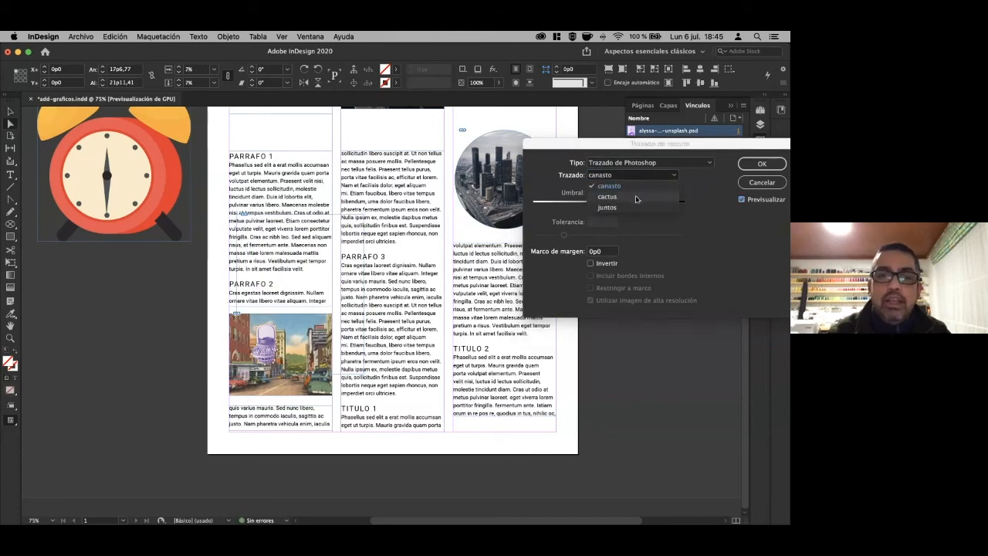
click(637, 198)
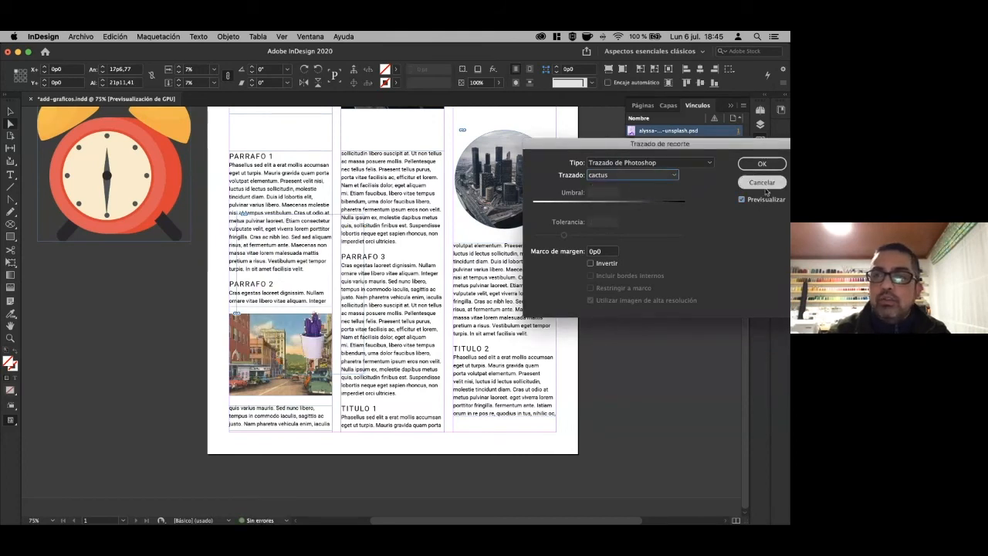
click(658, 177)
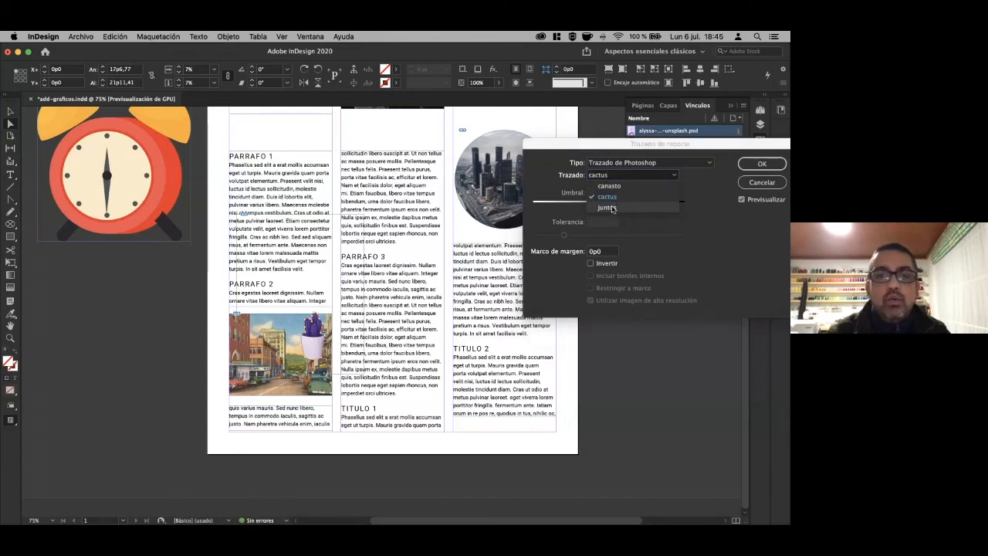
click(607, 207)
click(622, 179)
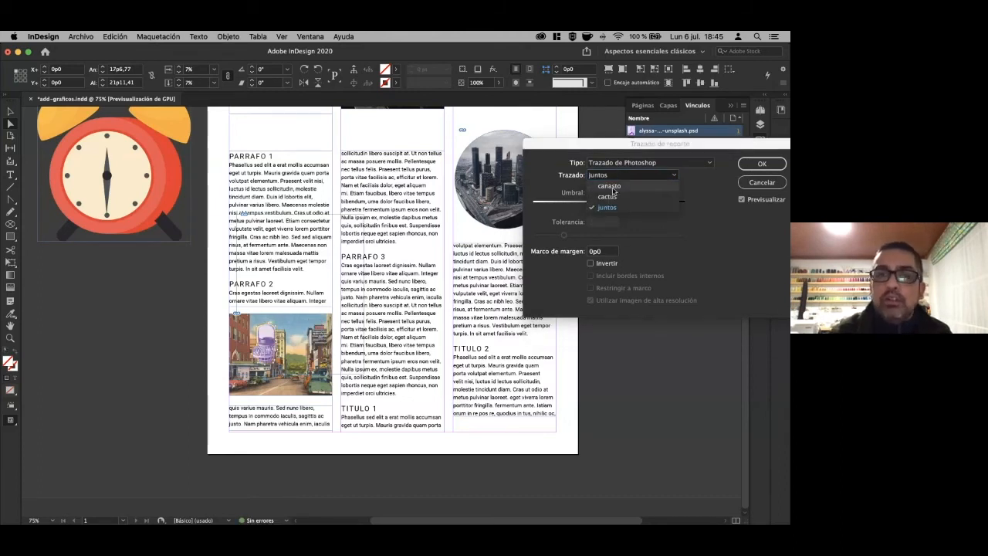
click(613, 191)
click(762, 166)
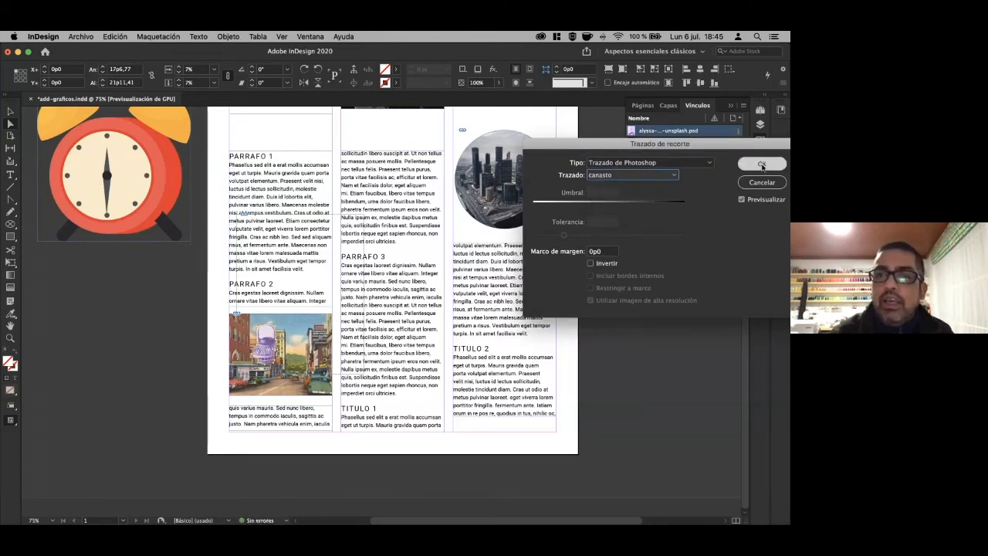
click(141, 316)
Move the clipped basket up into the PARRAFO 1 text and make the text wrap around its object shape.
click(257, 332)
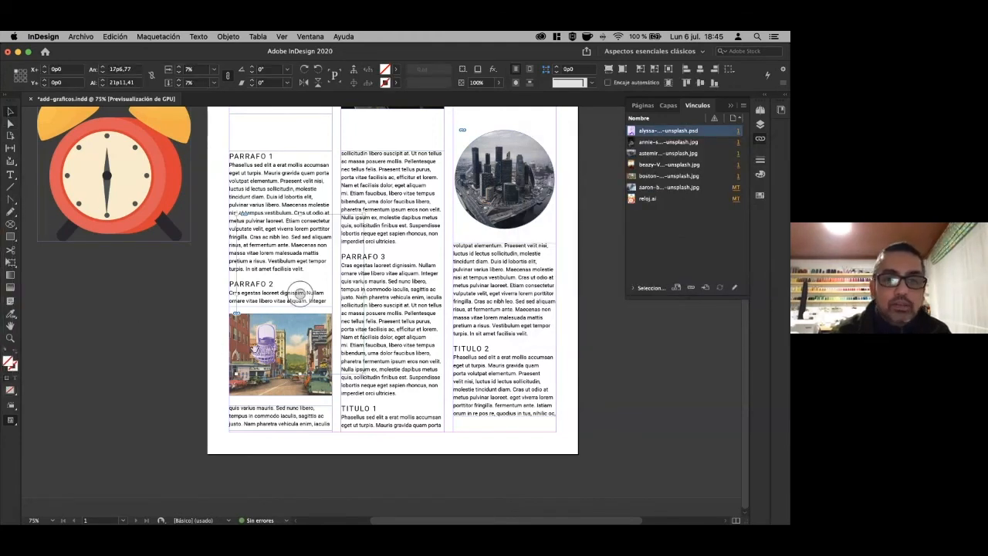
drag(266, 353, 291, 258)
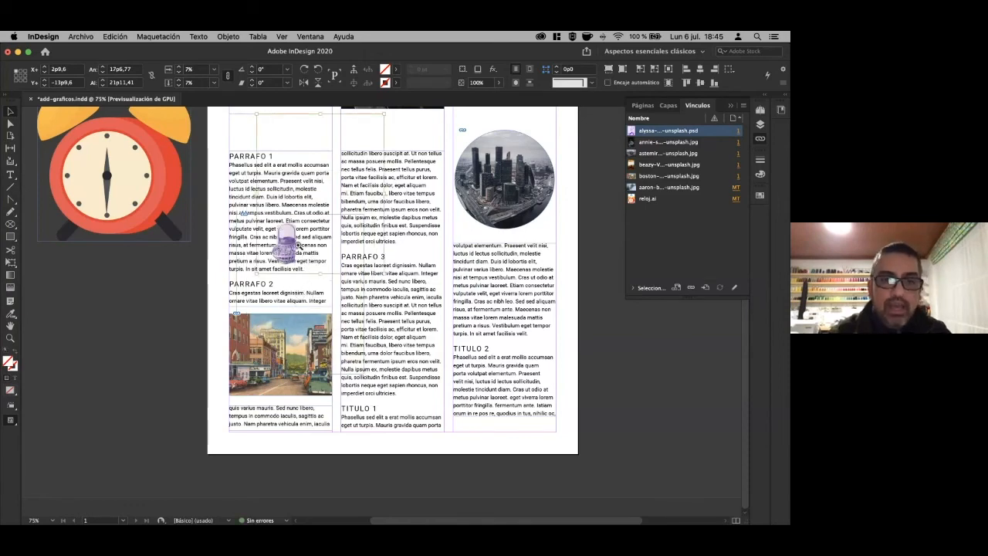
scroll(301, 260, up, 3)
drag(413, 353, 435, 367)
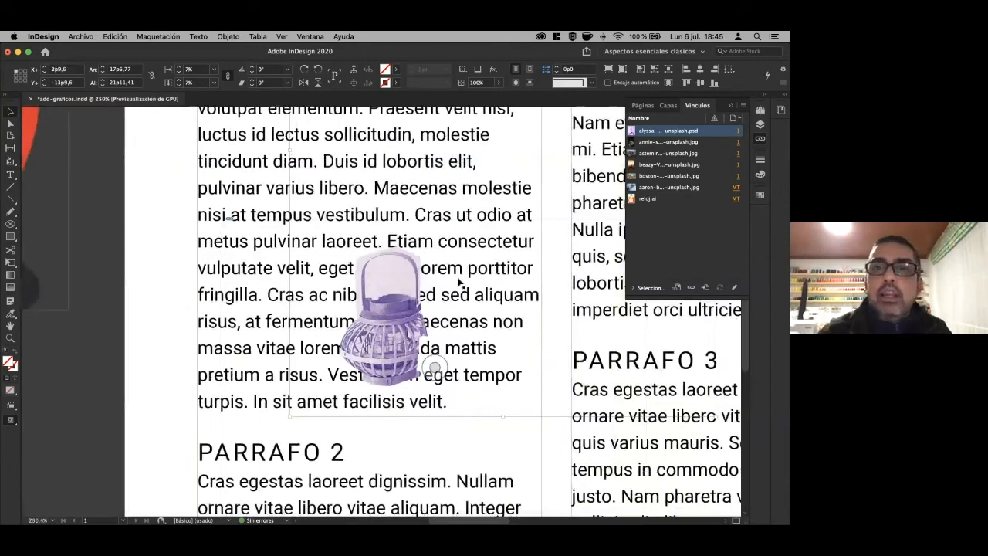
click(516, 84)
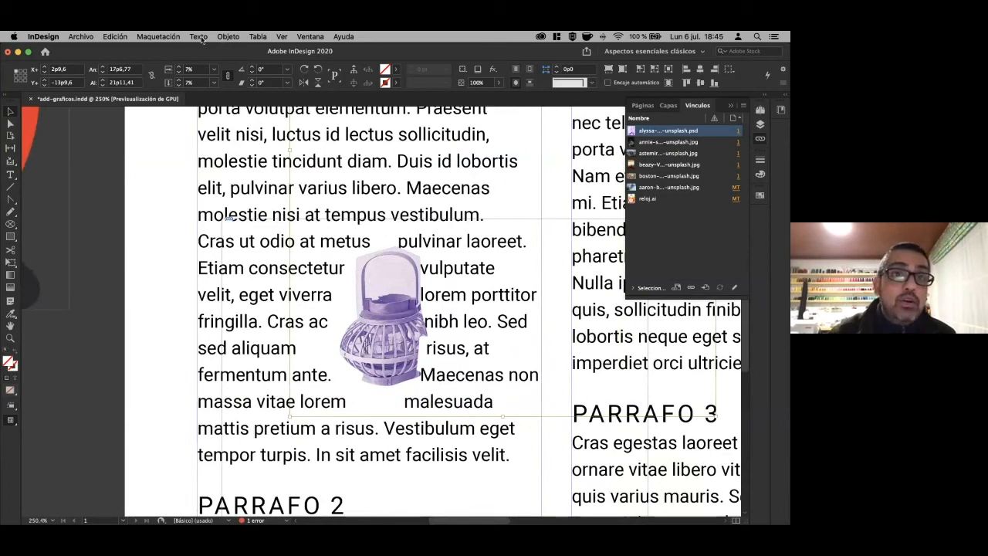
Change the placed image's clipping path to the "cactus" Photoshop path and apply it.
click(217, 38)
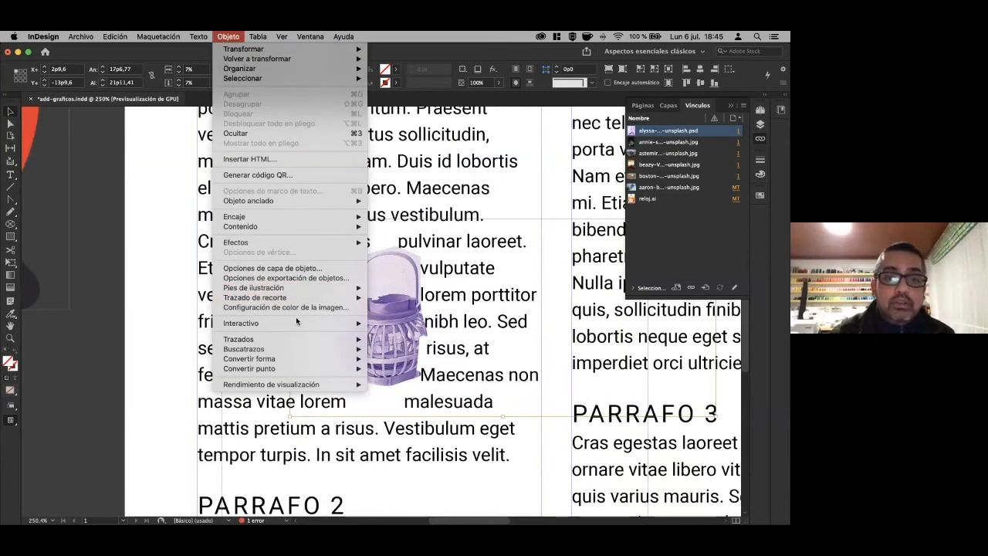
mouse_move(297, 297)
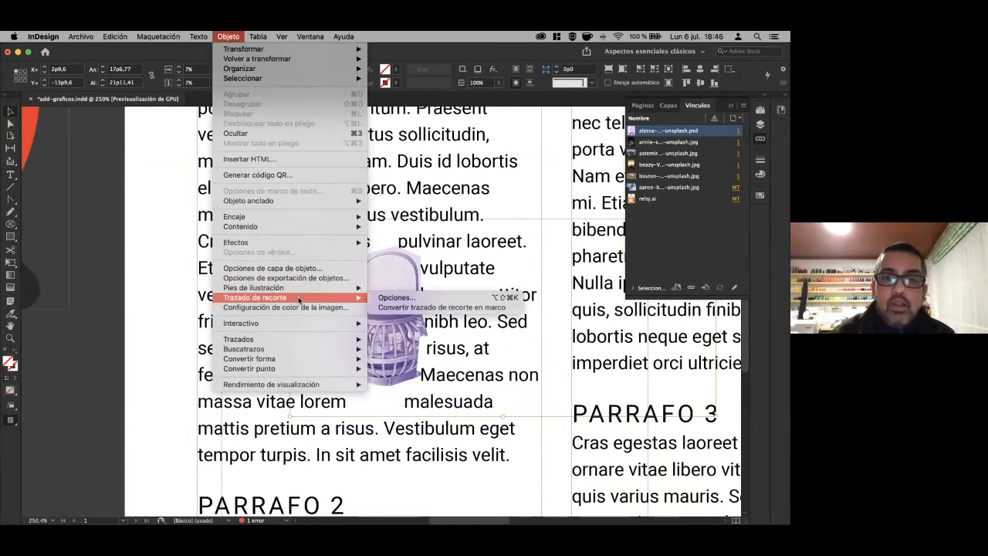
click(394, 298)
click(633, 175)
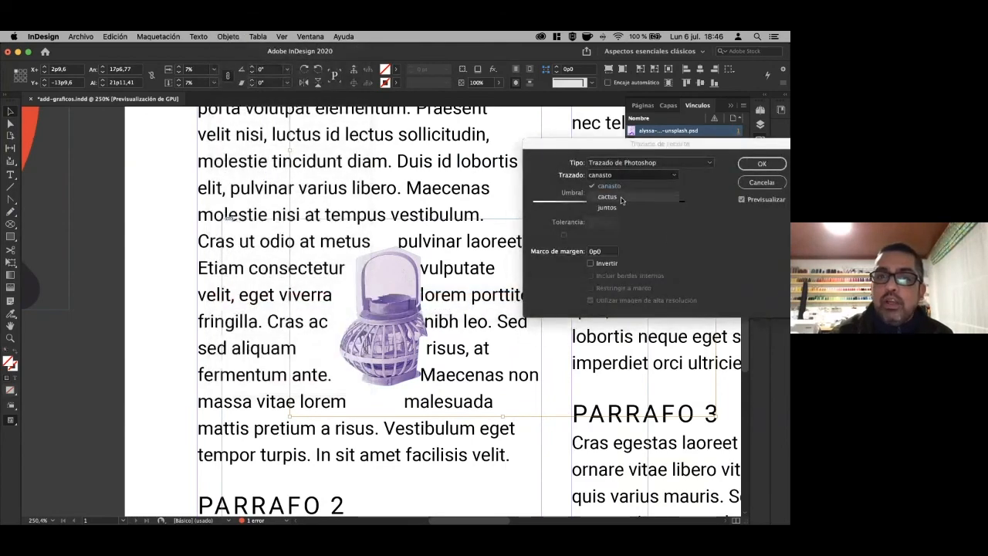
click(621, 199)
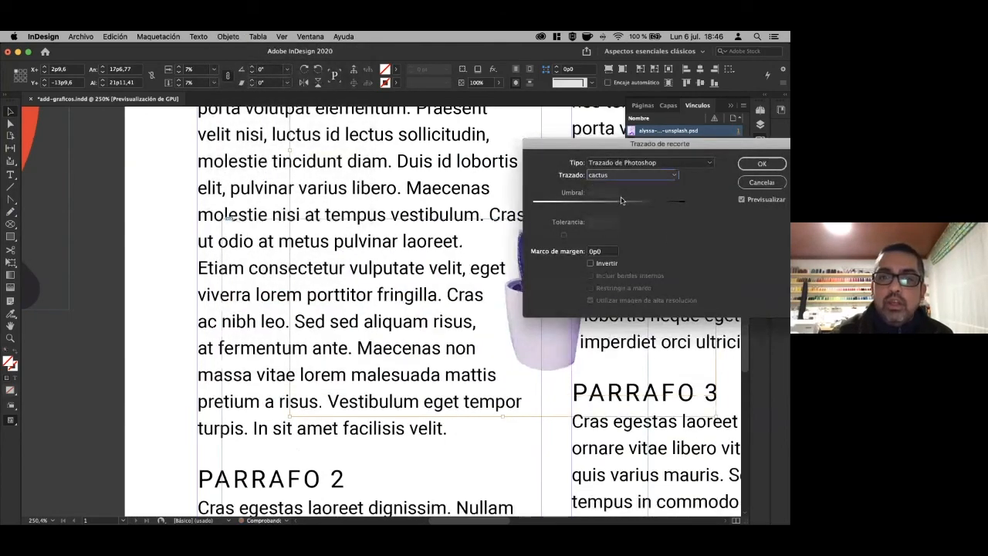
click(761, 163)
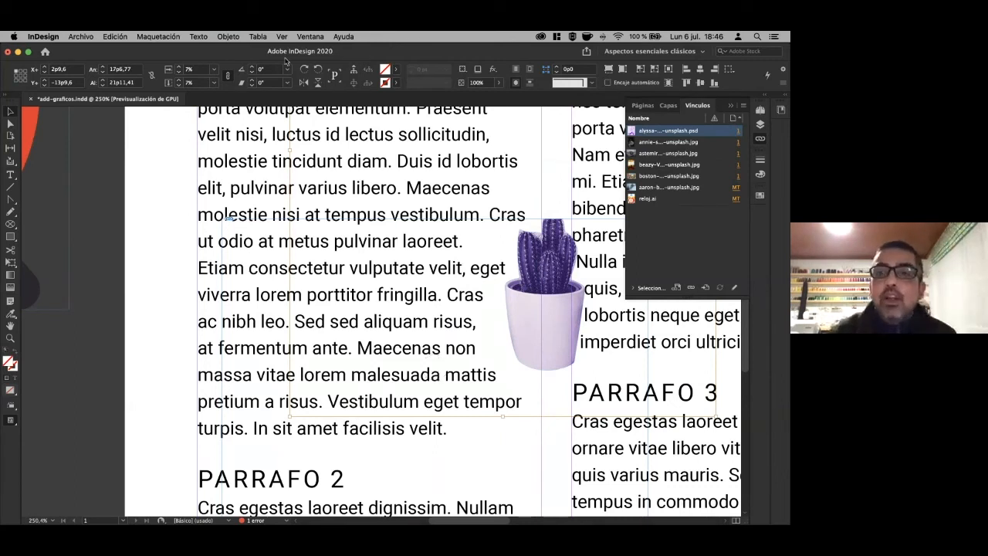
Increase the cactus image's text wrap offset to 0p7 in the Ceñir texto options, and move the options off the text.
click(309, 37)
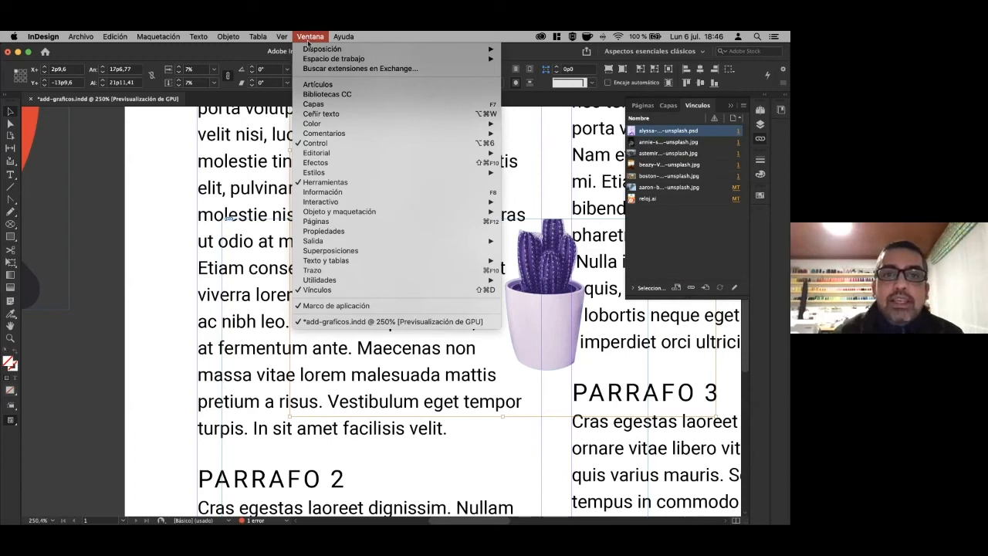
click(339, 114)
drag(411, 203, 449, 216)
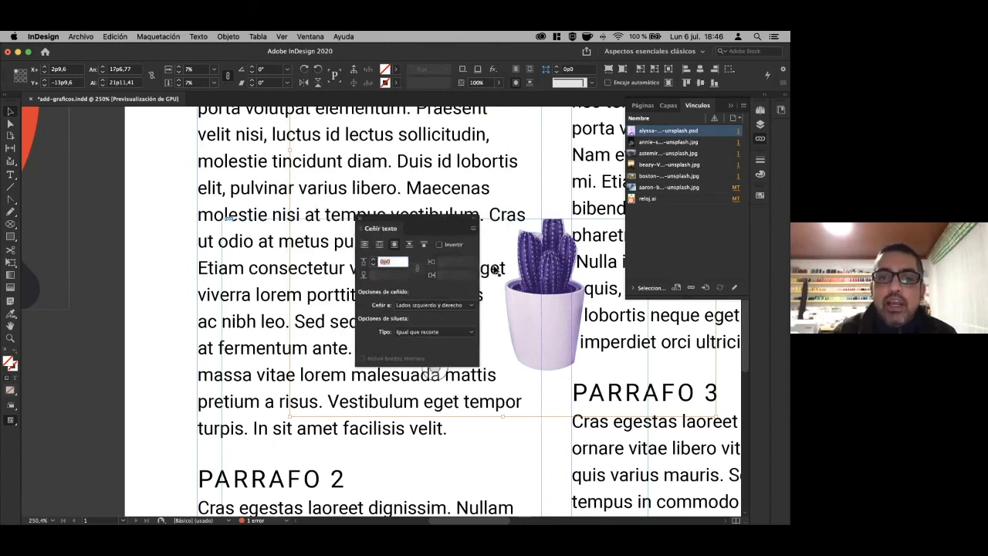
click(373, 260)
click(373, 261)
click(374, 260)
click(374, 260)
click(374, 260)
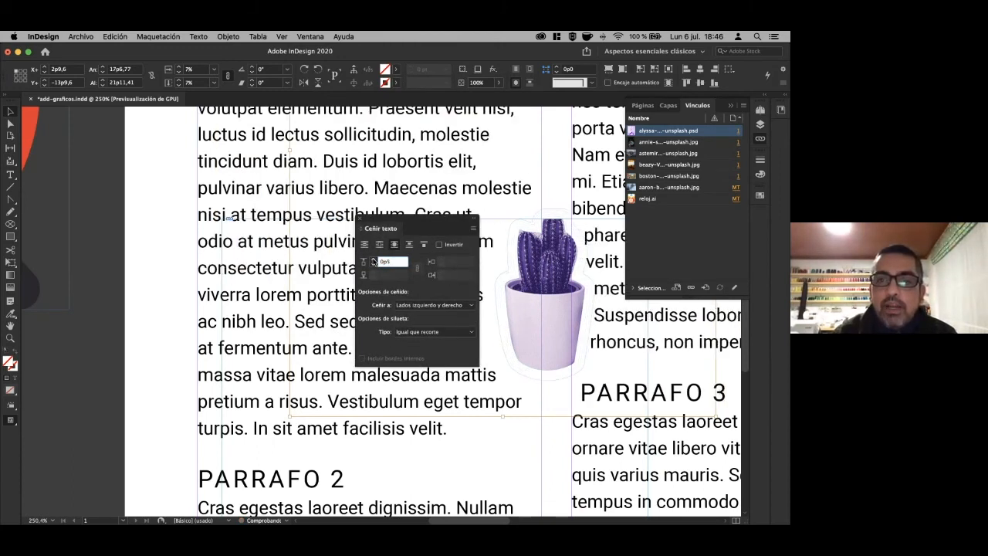
click(374, 260)
click(373, 260)
drag(375, 225, 217, 217)
Reshape the text wrap outline by pulling an anchor point at the cactus's upper left up into the PARRAFO 1 text, and deselect the image.
click(9, 124)
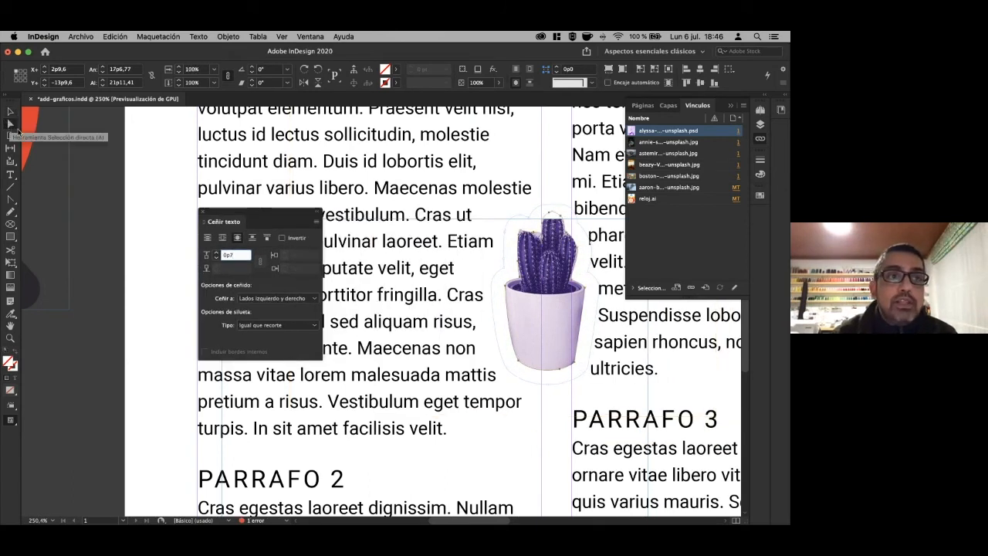
click(528, 221)
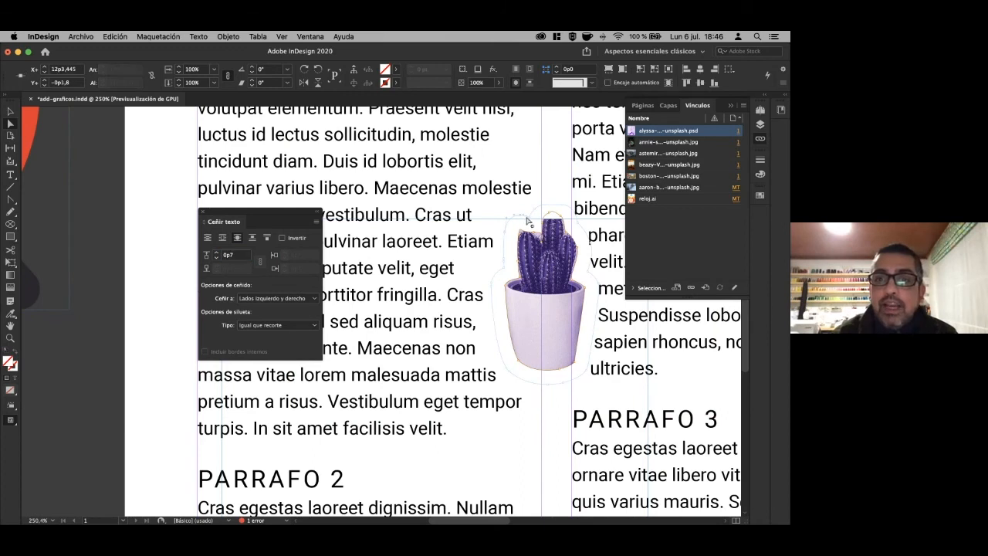
drag(531, 223, 515, 164)
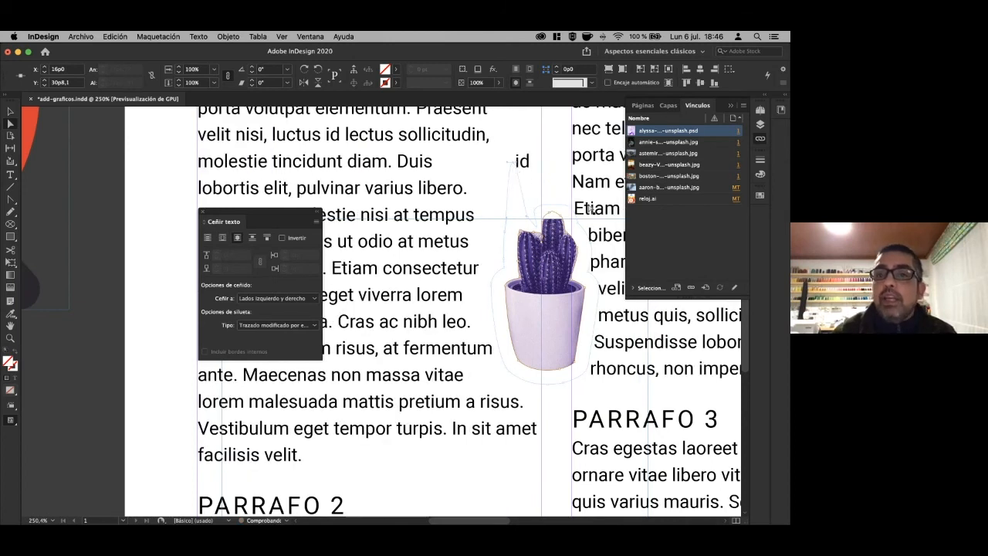
click(11, 113)
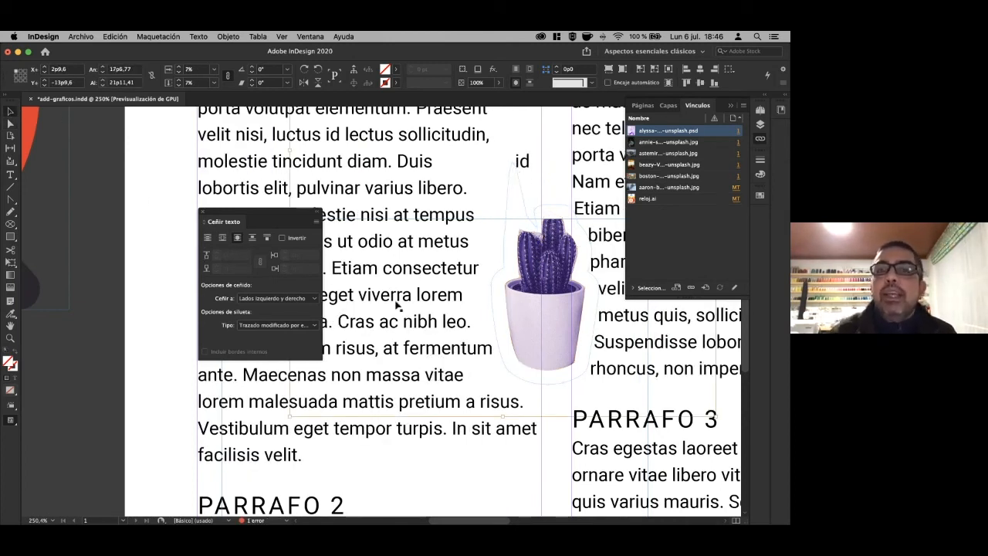
click(151, 268)
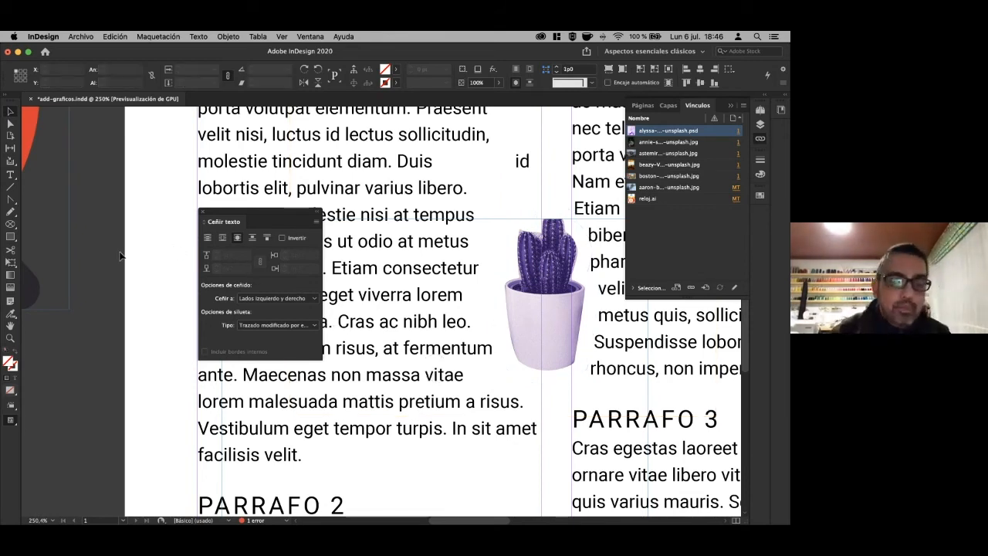
Move the middle column's text frame rightward so it extends past the page's right edge onto the pasteboard.
alt+super+click(411, 308)
alt+super+click(411, 308)
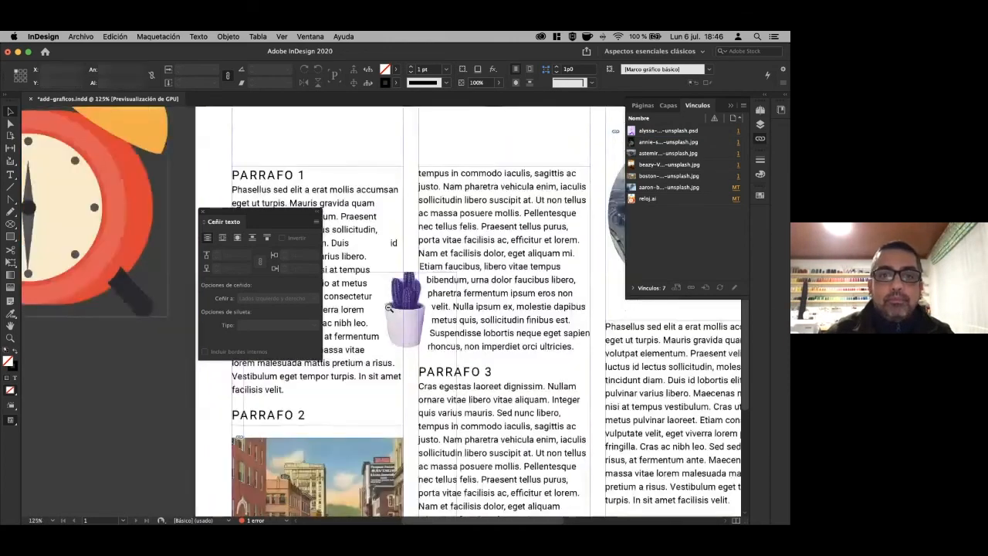
alt+super+click(389, 309)
alt+super+click(388, 313)
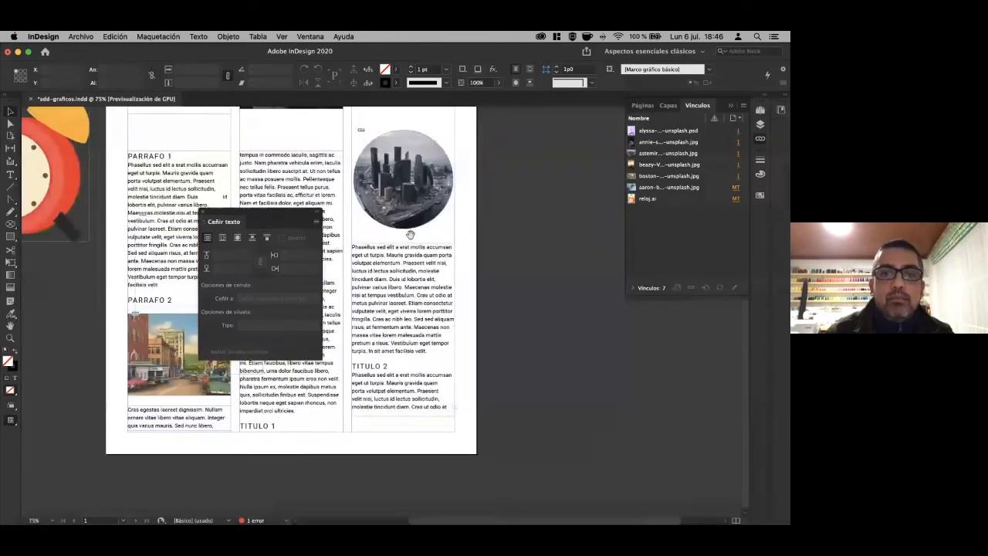
scroll(382, 234, right, 3)
drag(203, 185, 400, 185)
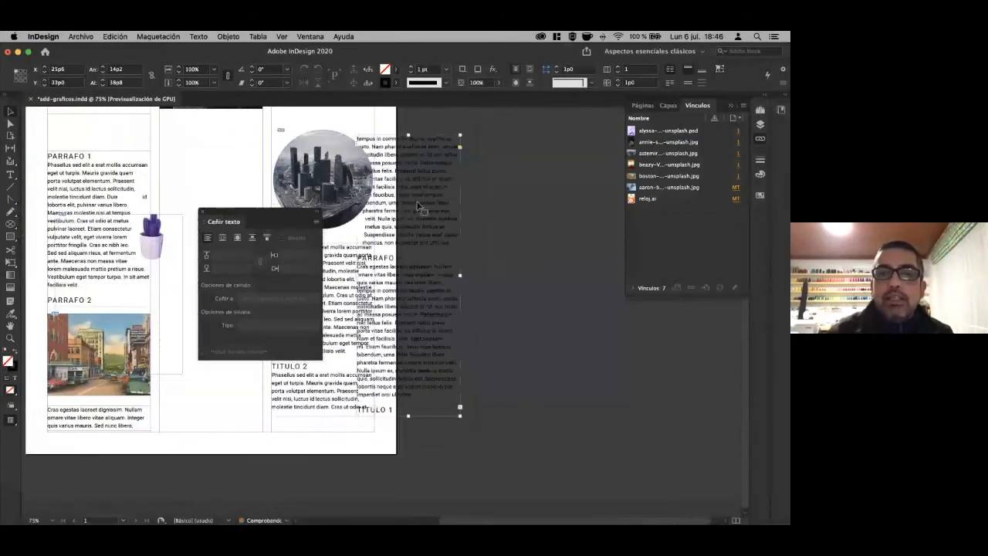
Move the Ceñir texto options onto the pasteboard and return the displaced text frame to the middle column.
drag(289, 213, 568, 193)
drag(400, 200, 205, 193)
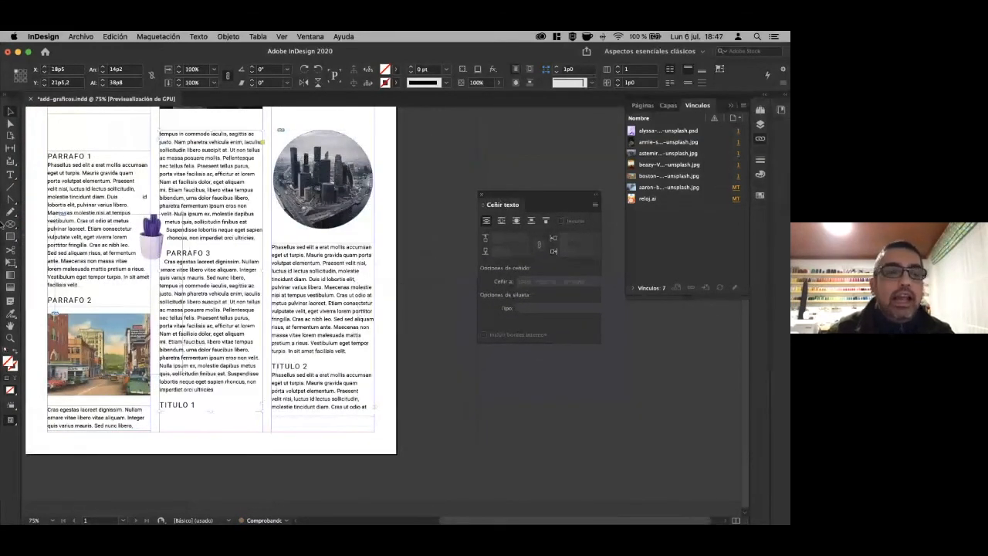
Switch to Photoshop and open beazy-VB6e2TI_jD4-unsplash.jpg from the imagenes-unsplash folder inside INDD.
mouse_move(8, 317)
click(12, 298)
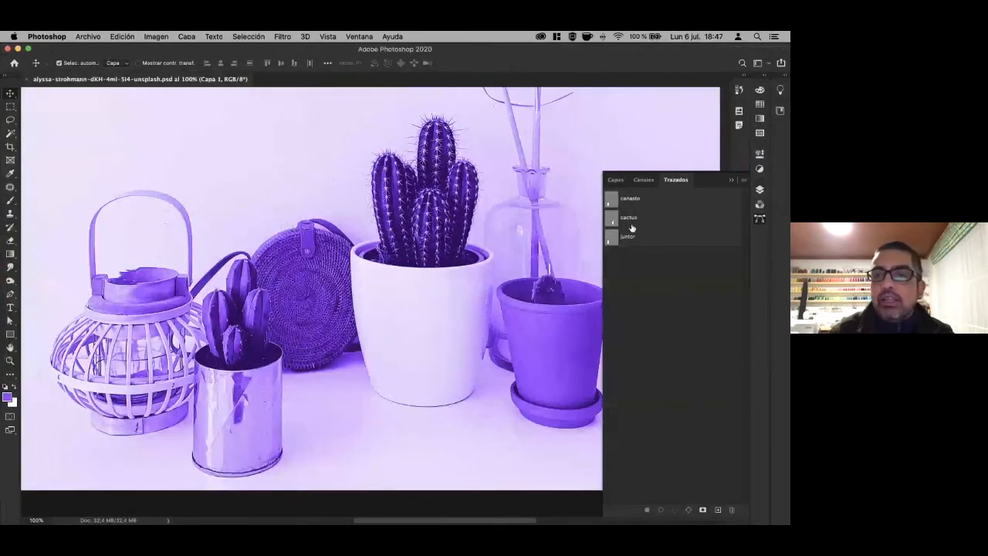
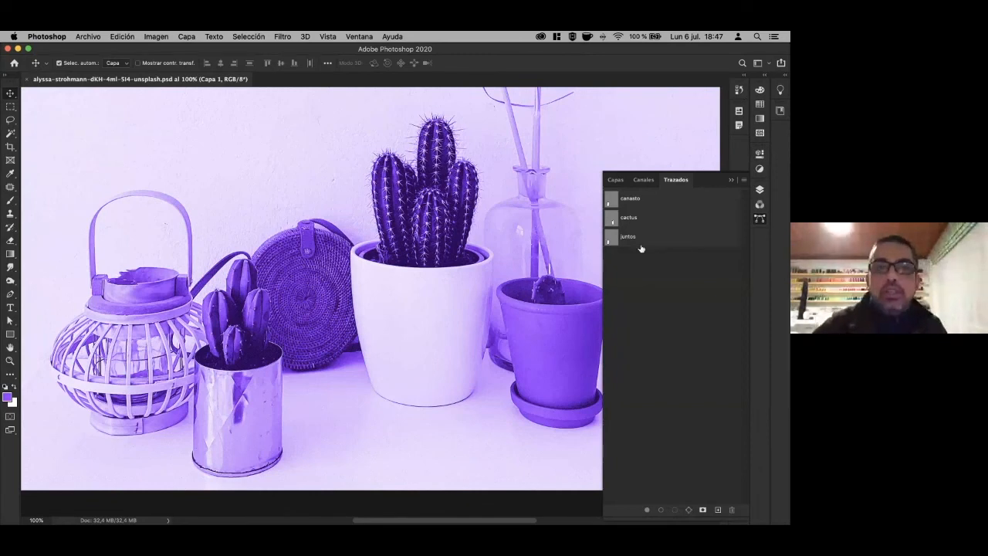
click(98, 38)
click(102, 59)
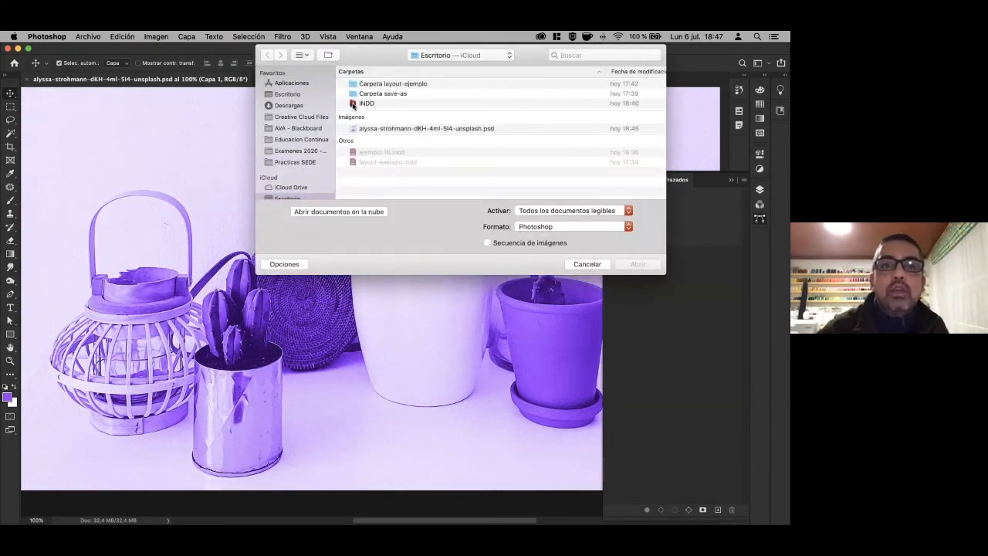
double_click(359, 104)
double_click(380, 152)
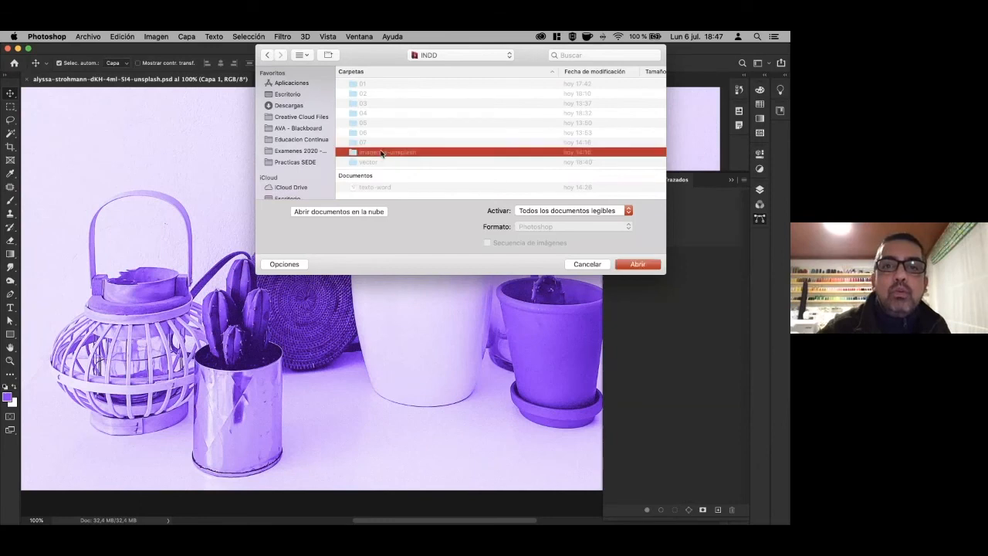
click(391, 123)
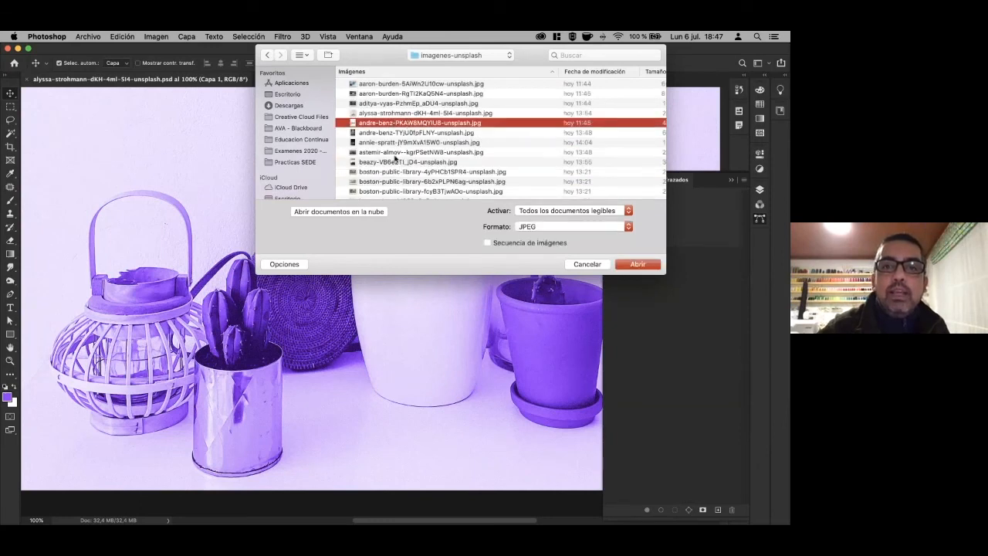
click(389, 163)
click(638, 264)
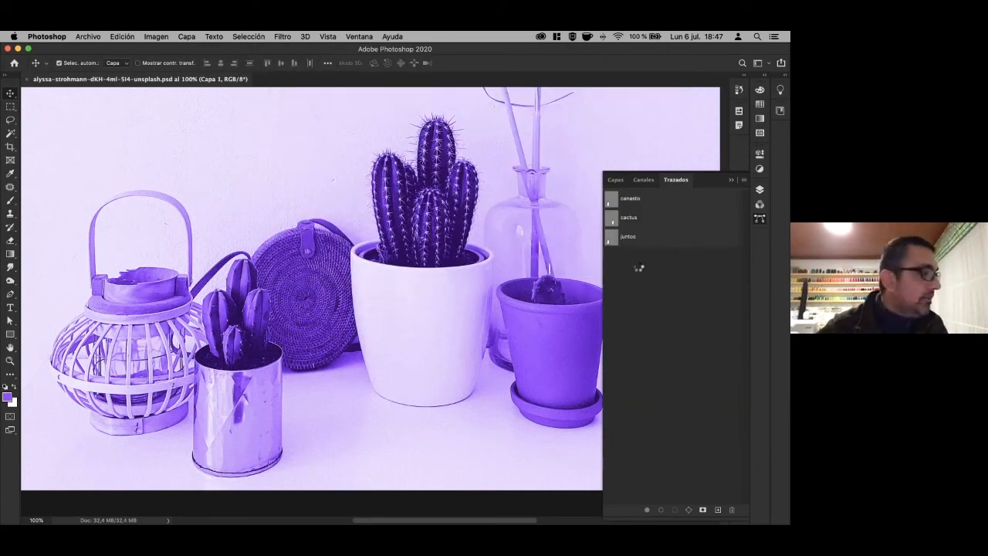
click(558, 384)
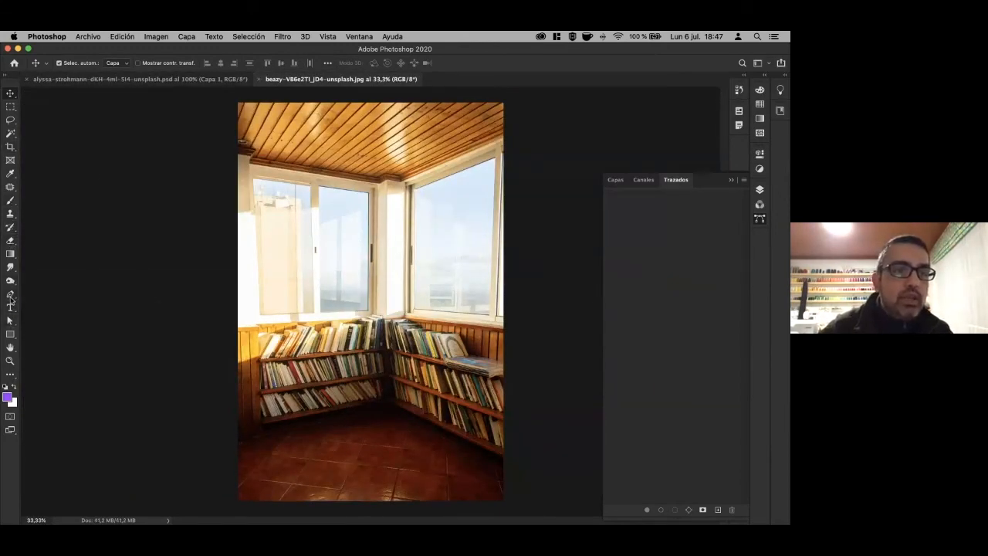
Trace a closed Pen tool path around the window area, from the ceiling edge down to the top of the bookshelves.
click(11, 296)
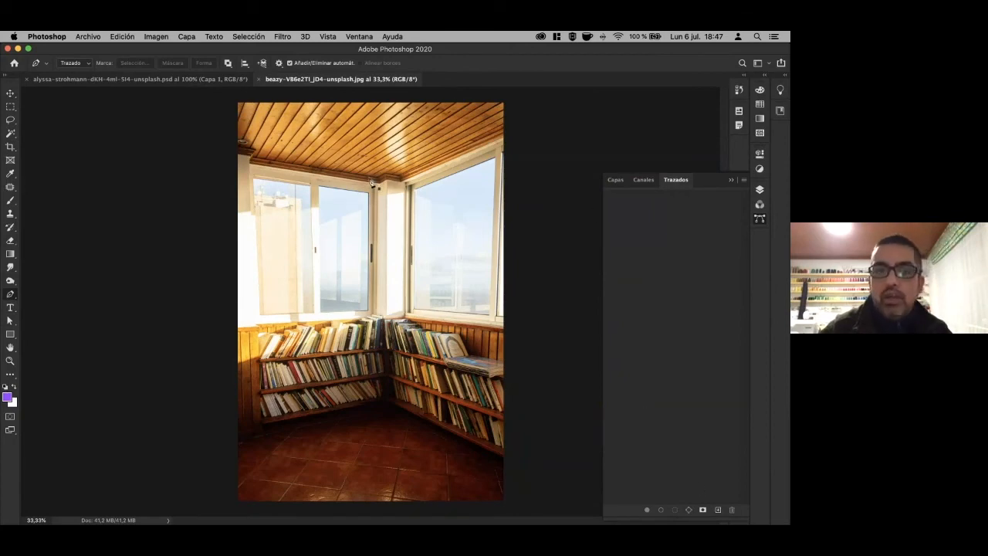
drag(239, 146, 255, 154)
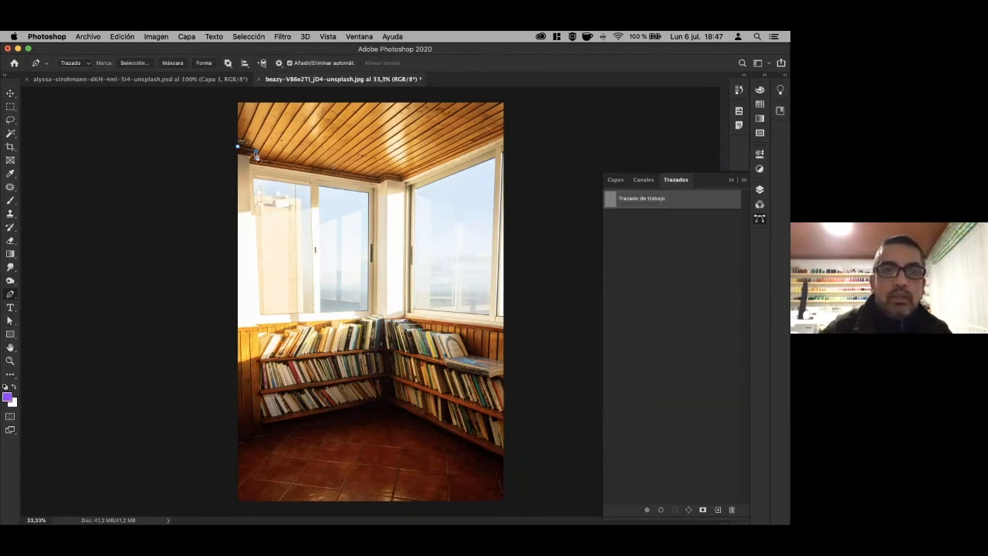
drag(380, 179, 404, 181)
click(504, 134)
click(505, 329)
click(404, 316)
click(371, 317)
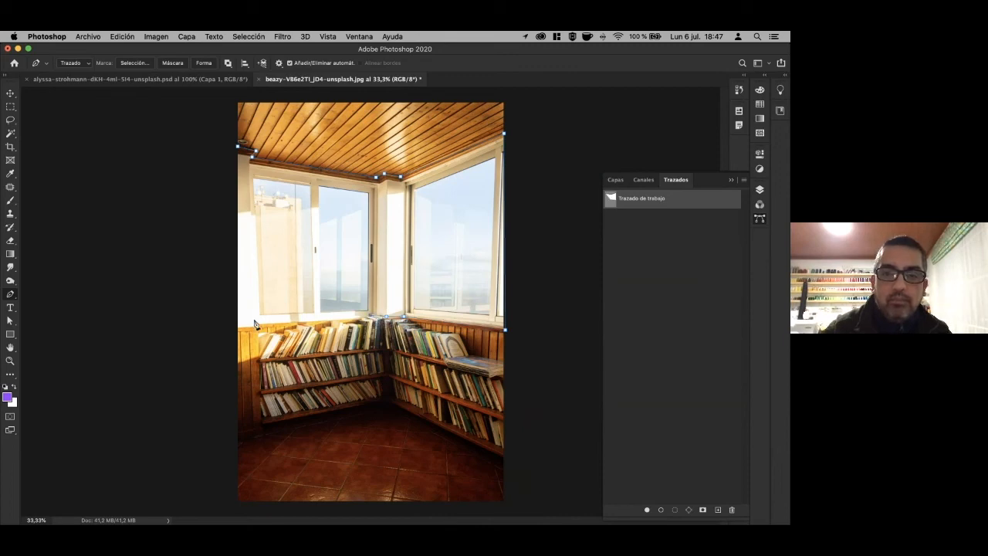
click(256, 322)
click(238, 327)
click(237, 145)
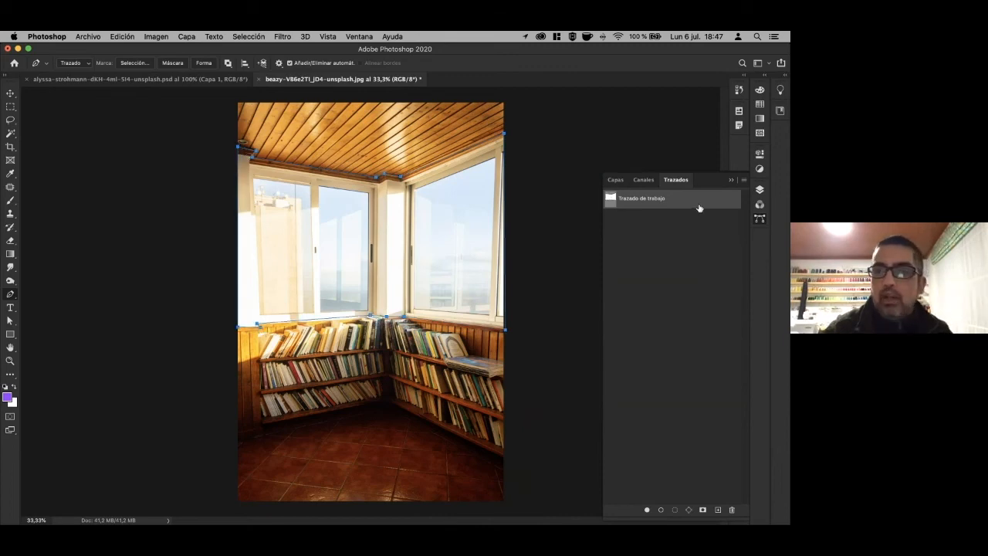
Save the work path under the name "ventanas".
double_click(643, 200)
text(ventanas)
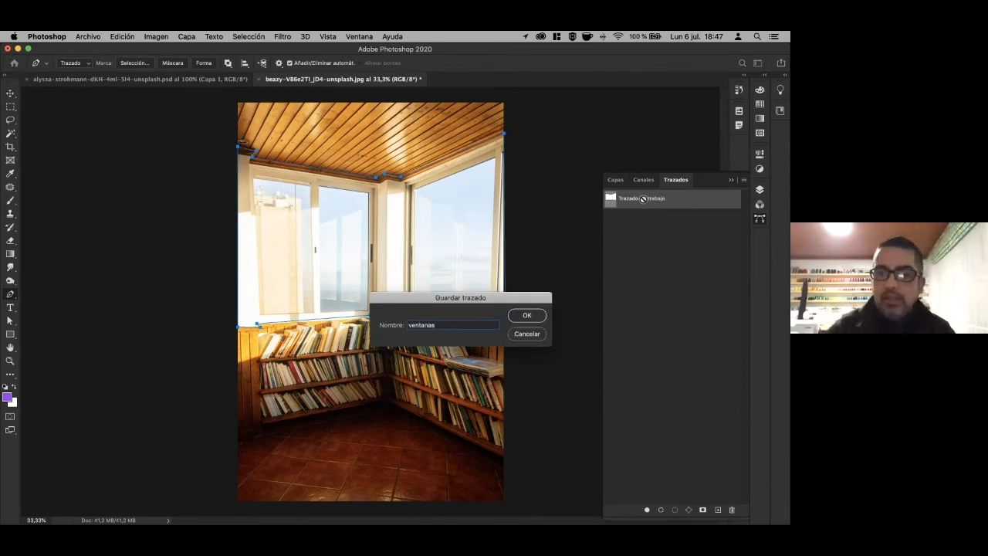
key(Return)
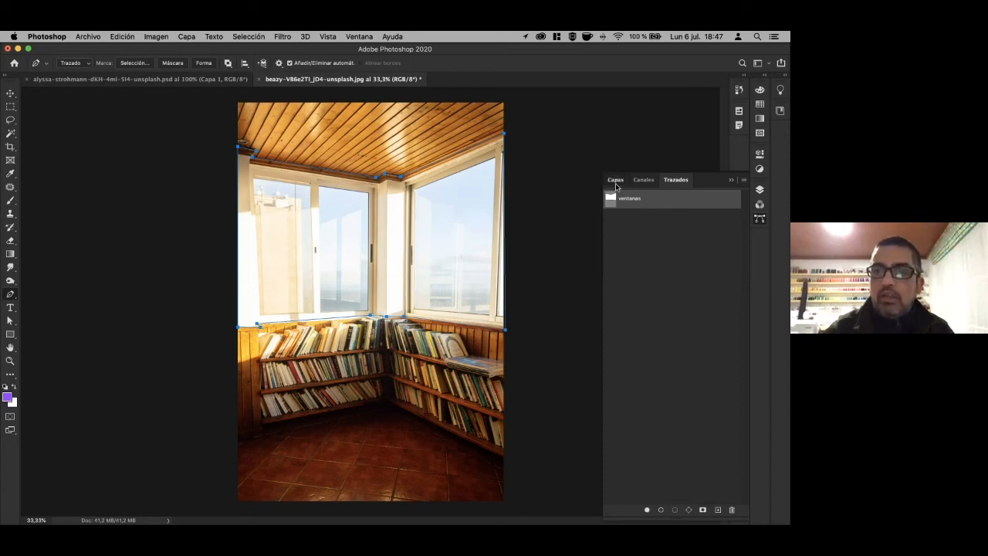
Save a JPEG version of the library photo to Escritorio under its existing file name, with the colour profile embedded.
click(616, 180)
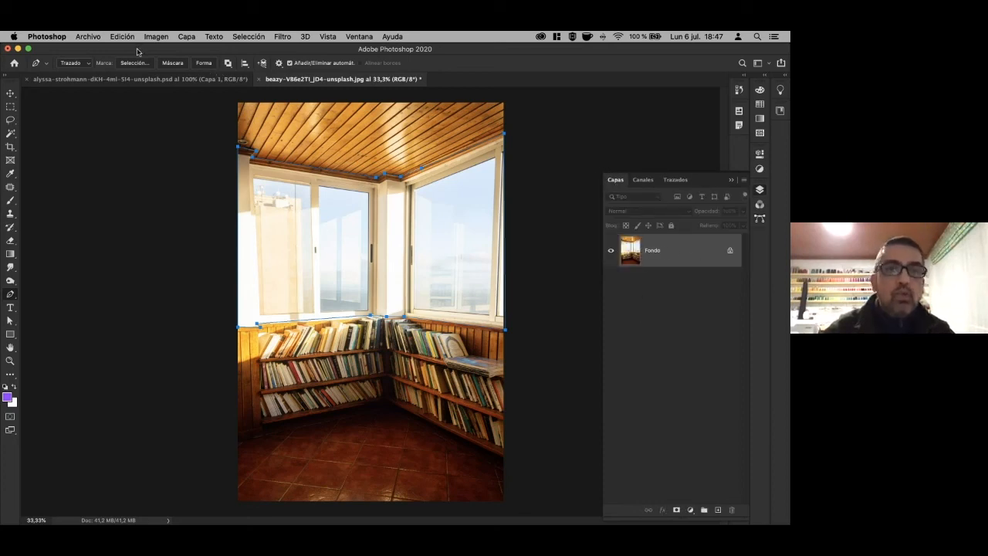
key(super+shift+s)
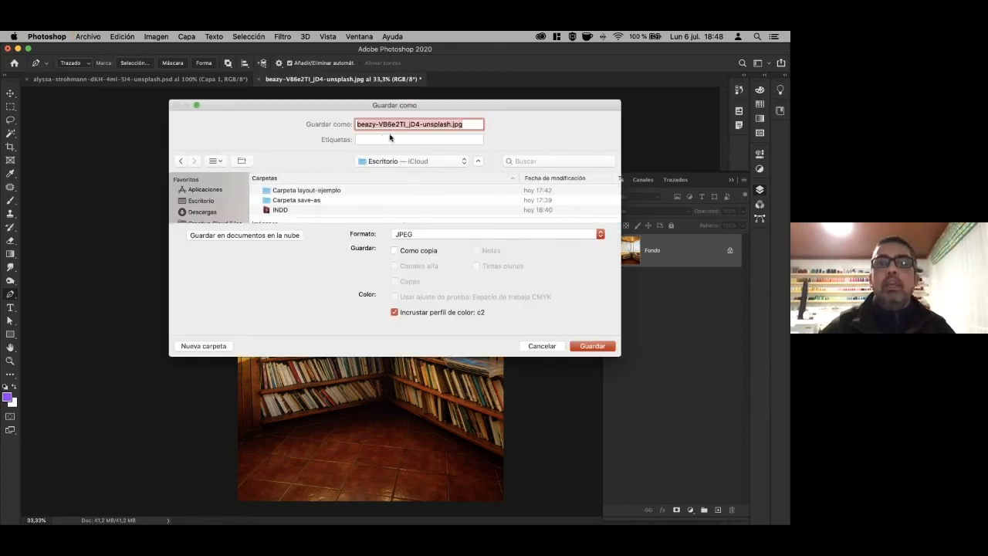
click(592, 347)
click(528, 197)
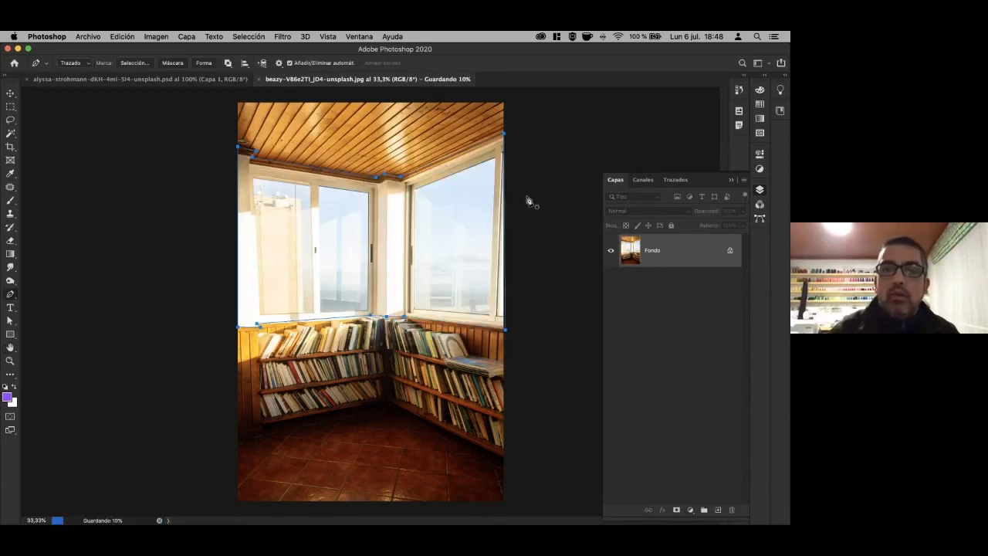
Switch to InDesign and place the saved beazy JPEG over the middle and last columns, about 23p6 wide.
click(12, 261)
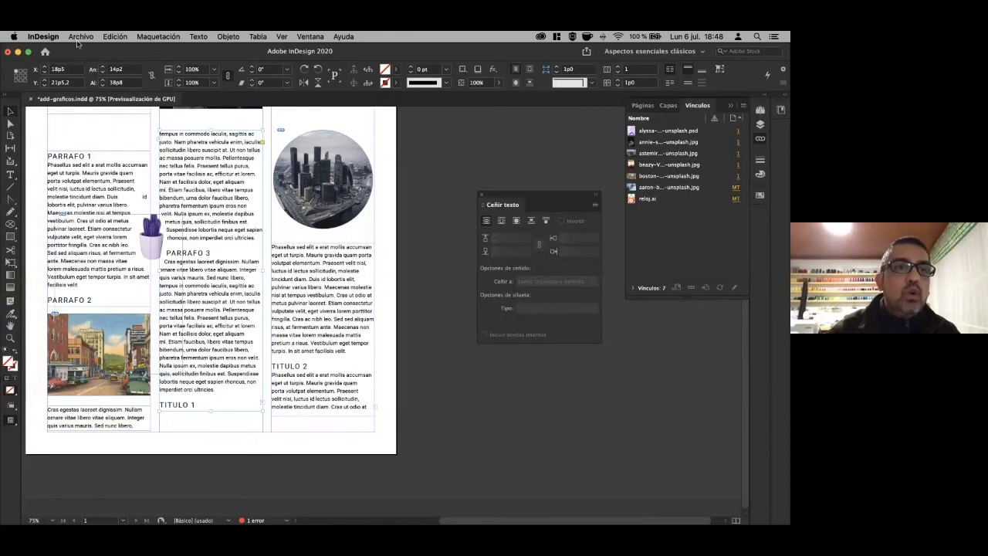
click(80, 36)
click(88, 168)
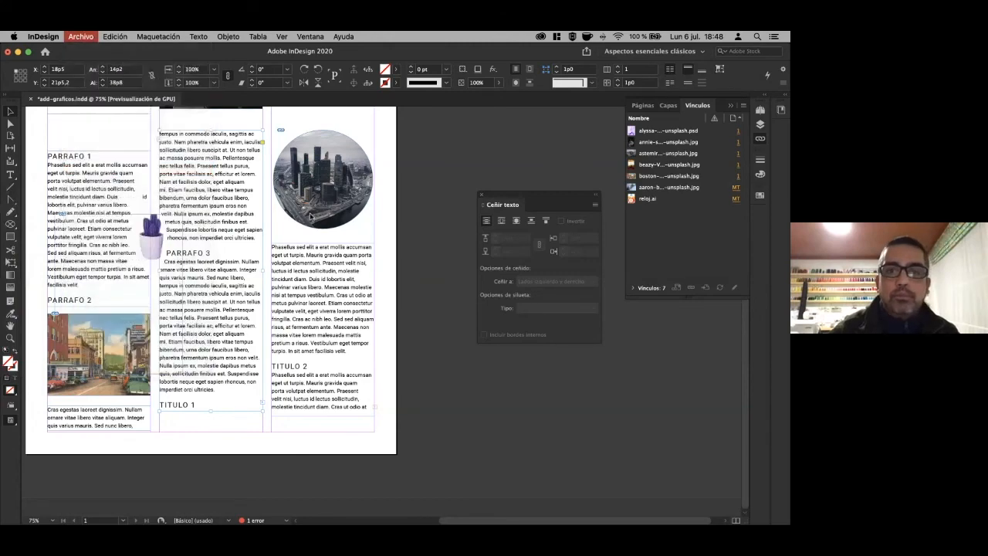
double_click(343, 217)
drag(199, 216, 369, 376)
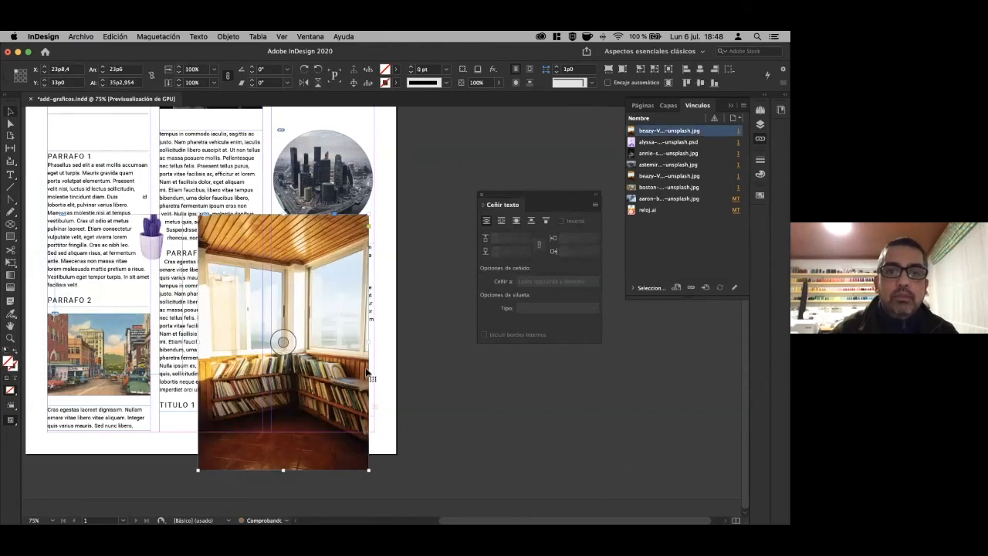
Clip the placed library photo with its "ventanas" Photoshop path.
click(228, 37)
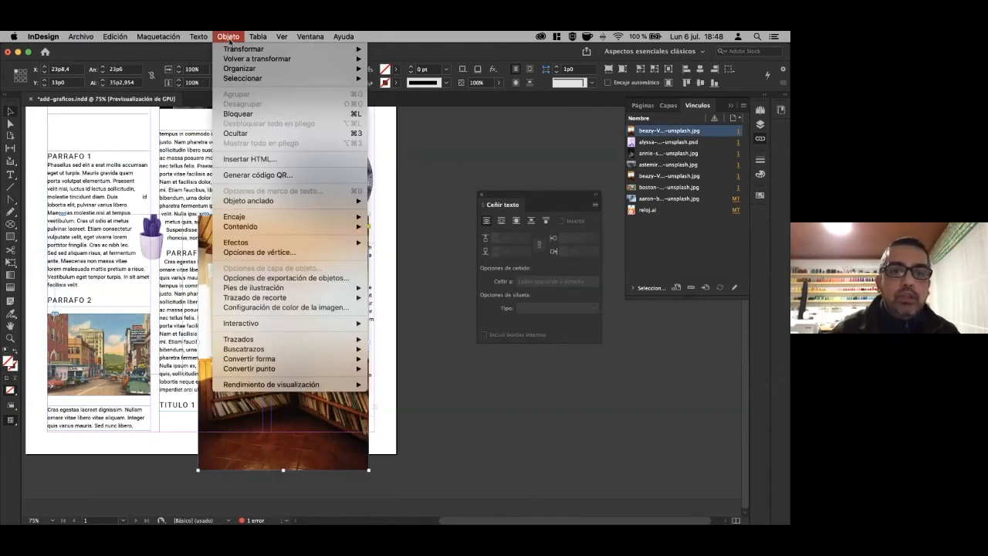
mouse_move(303, 298)
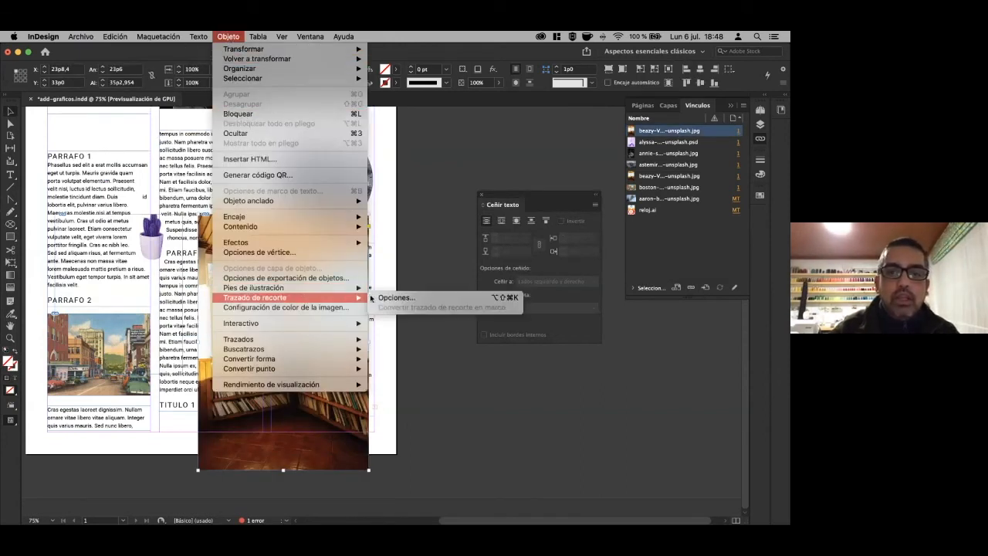
click(386, 298)
click(623, 164)
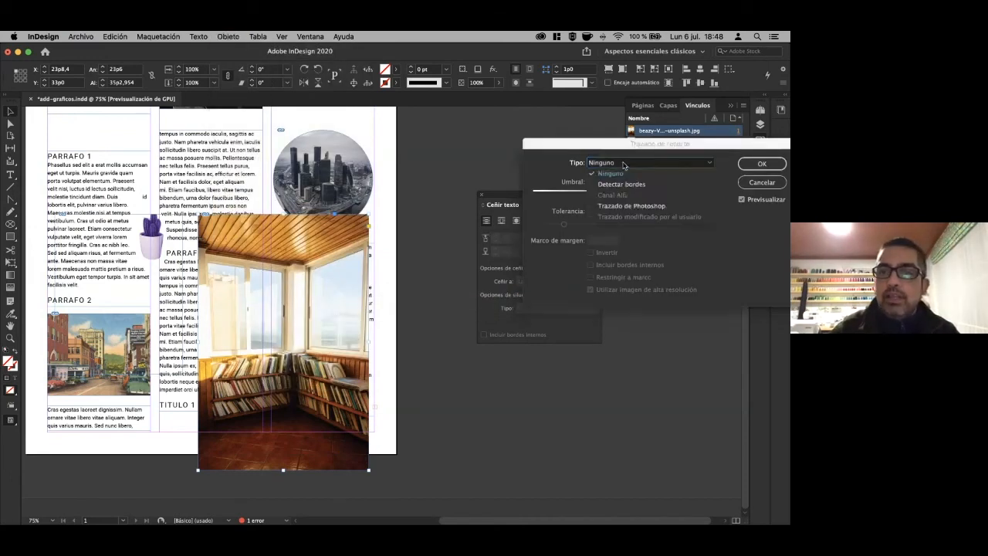
click(636, 209)
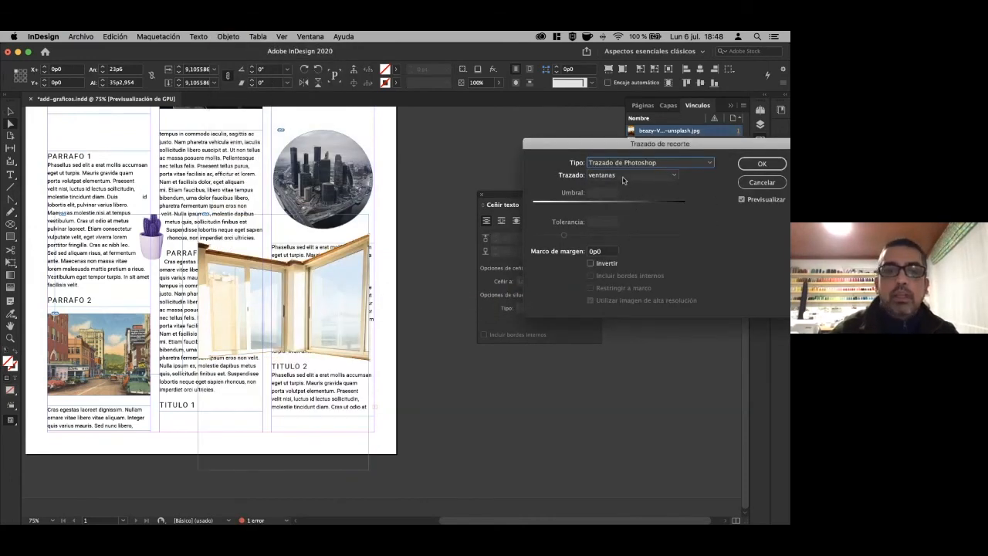
click(762, 164)
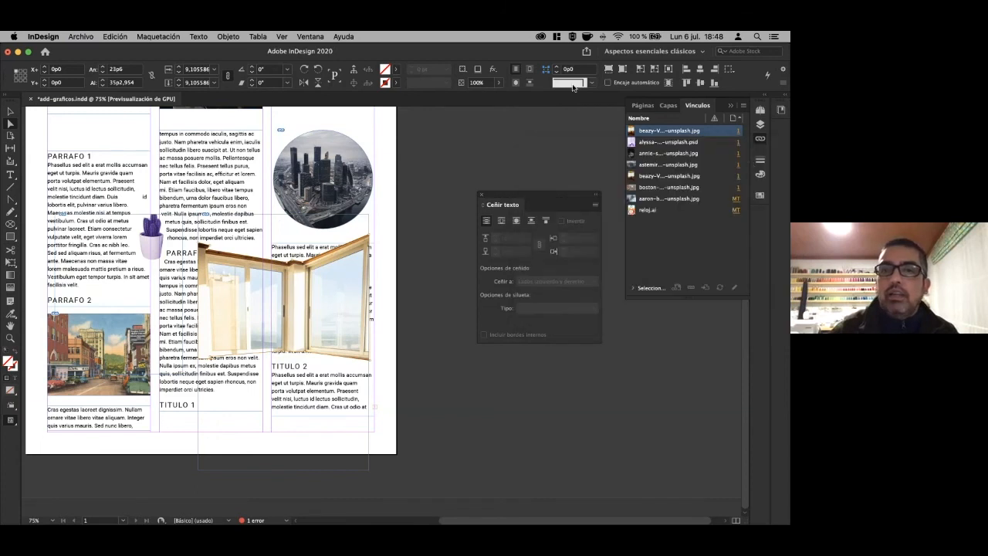
Wrap the text around the clipped window shape, shift the image content down and toward the middle column, and deselect it.
click(516, 84)
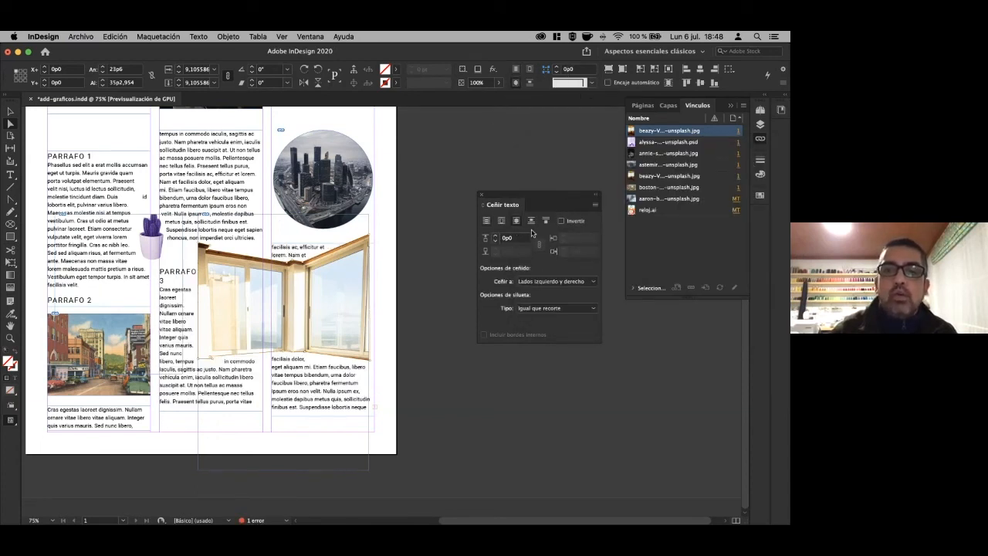
drag(322, 287, 298, 305)
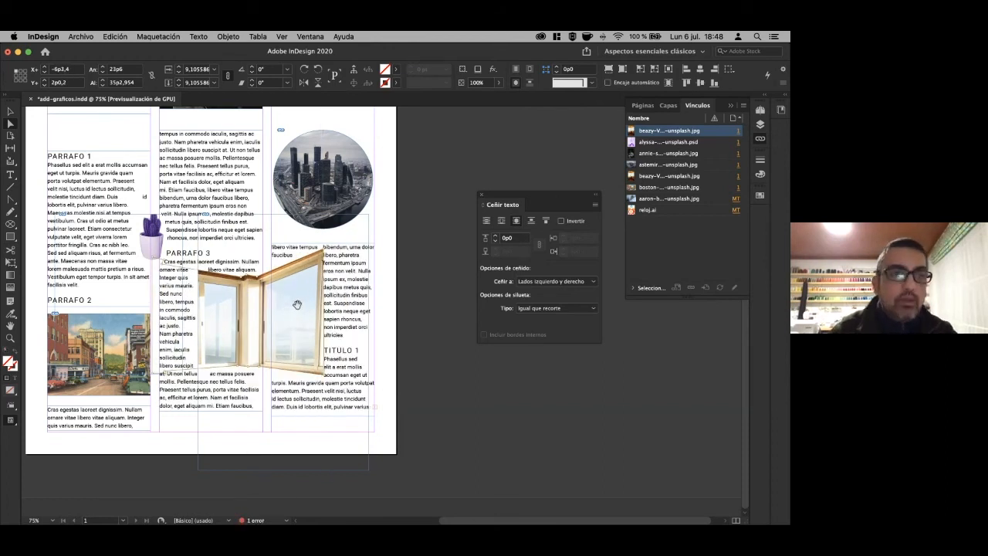
key(super+z)
click(10, 112)
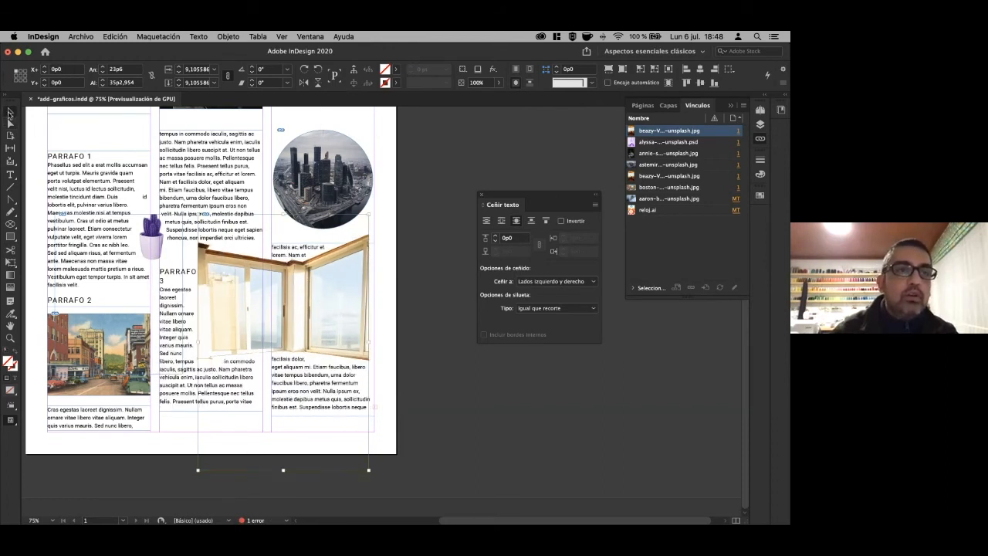
drag(340, 302, 291, 333)
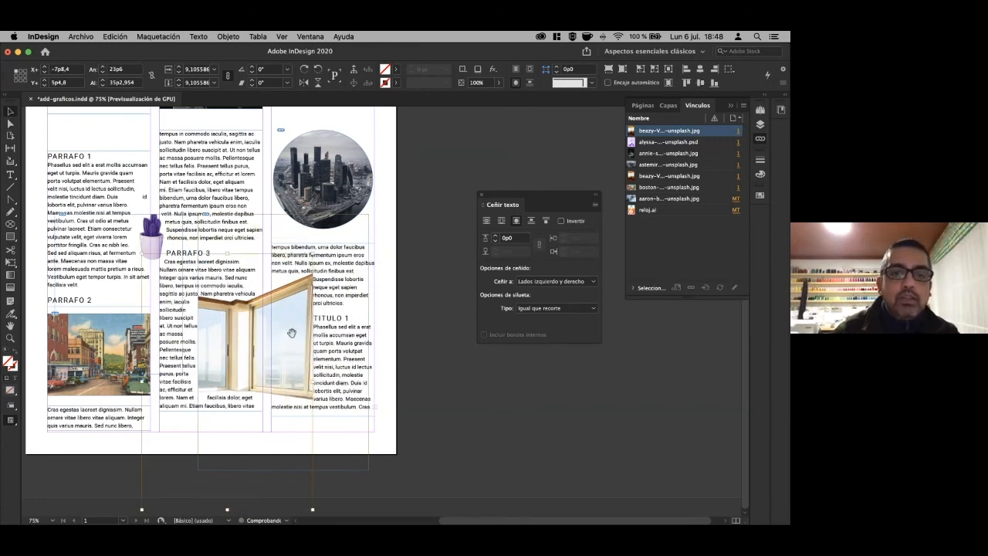
click(422, 334)
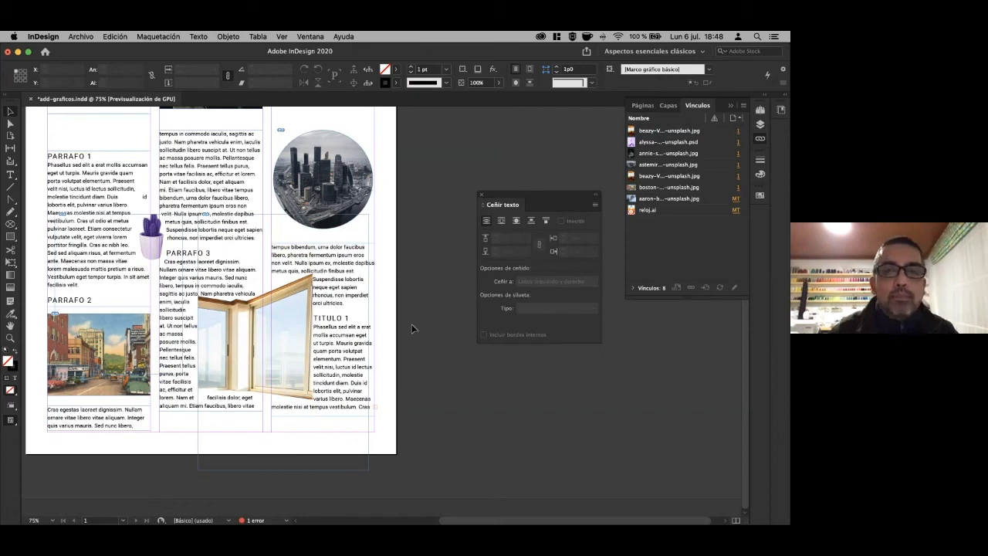
Close the floating text wrap options and view the full page in Preview screen mode.
key(super+minus)
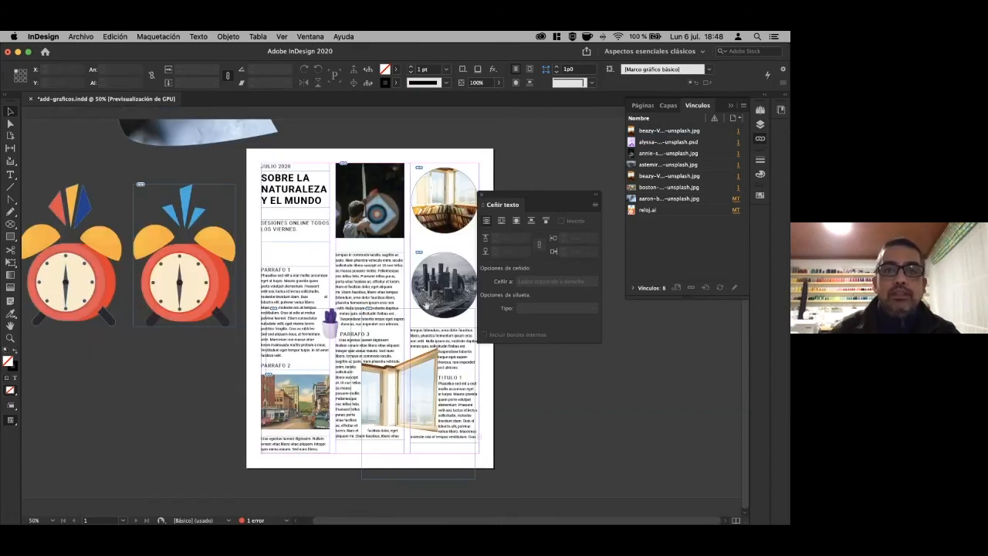
click(482, 196)
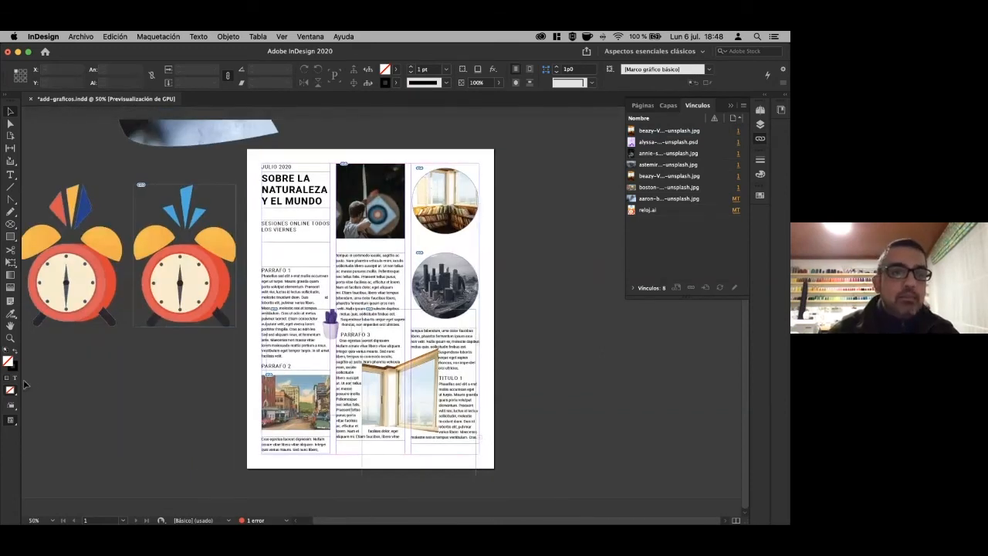
click(12, 422)
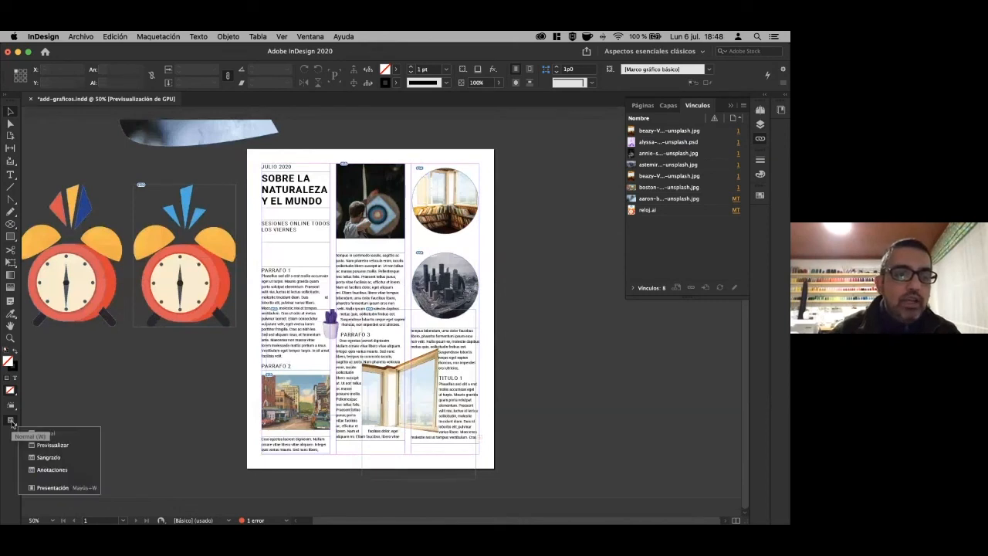
click(66, 436)
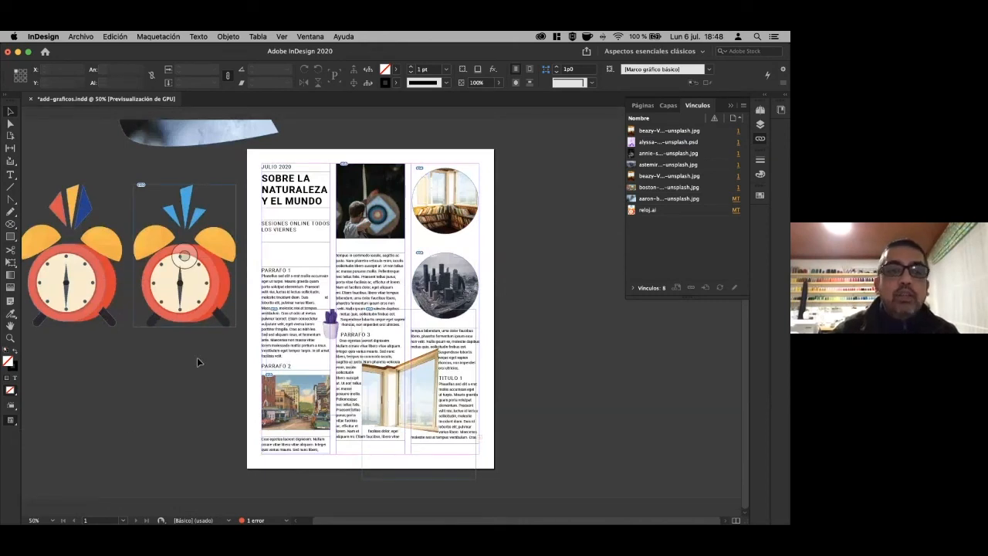
click(11, 422)
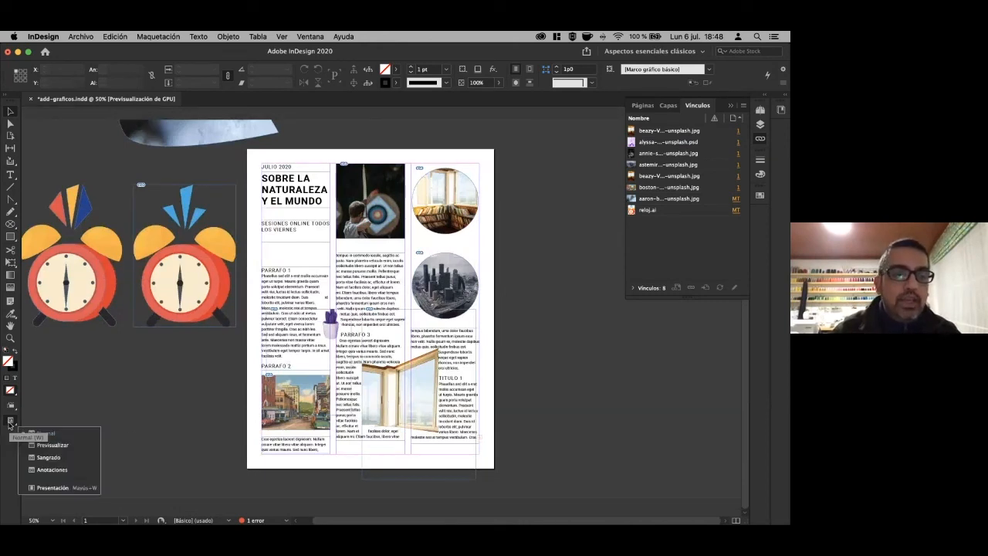
click(51, 446)
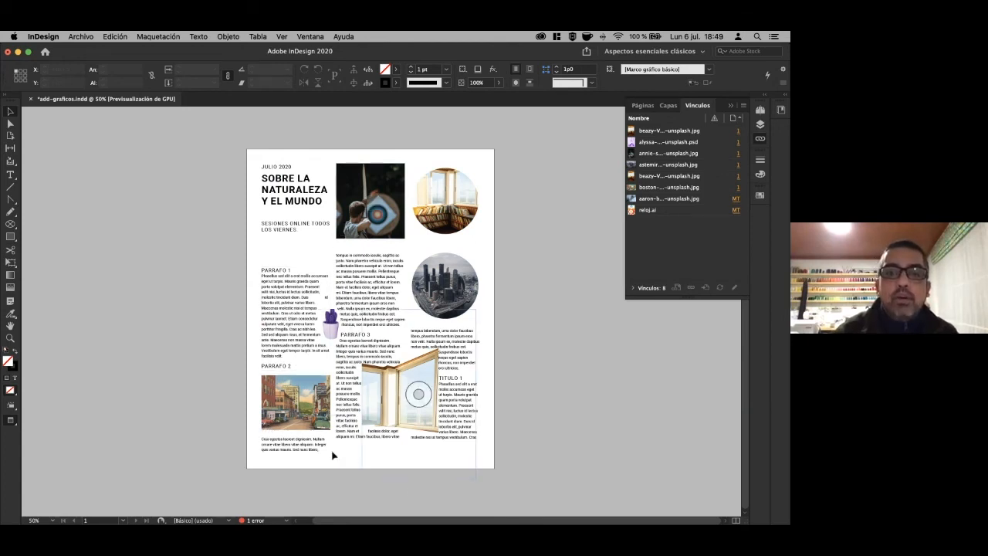
View the page in Bleed and full-screen Presentation modes, and return to Normal screen mode.
click(11, 423)
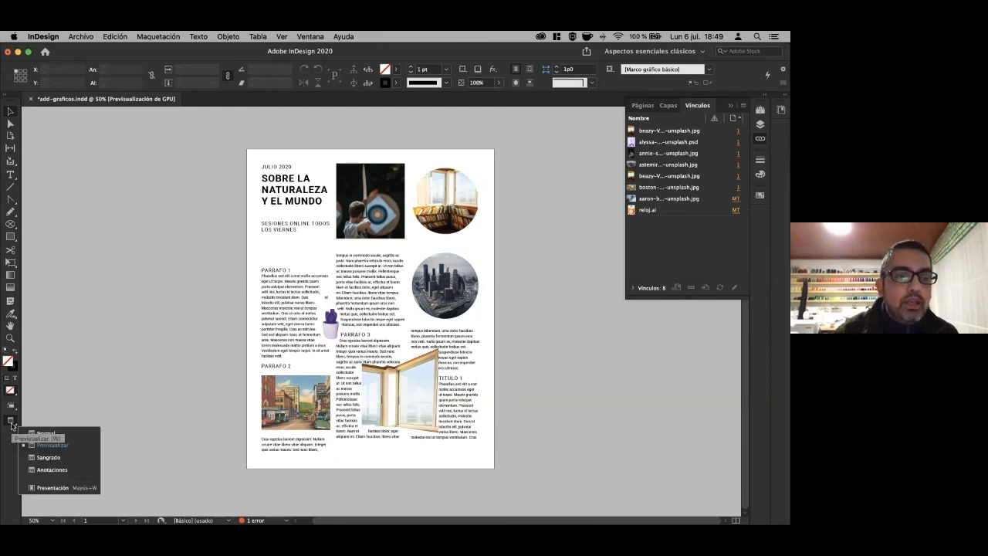
click(44, 459)
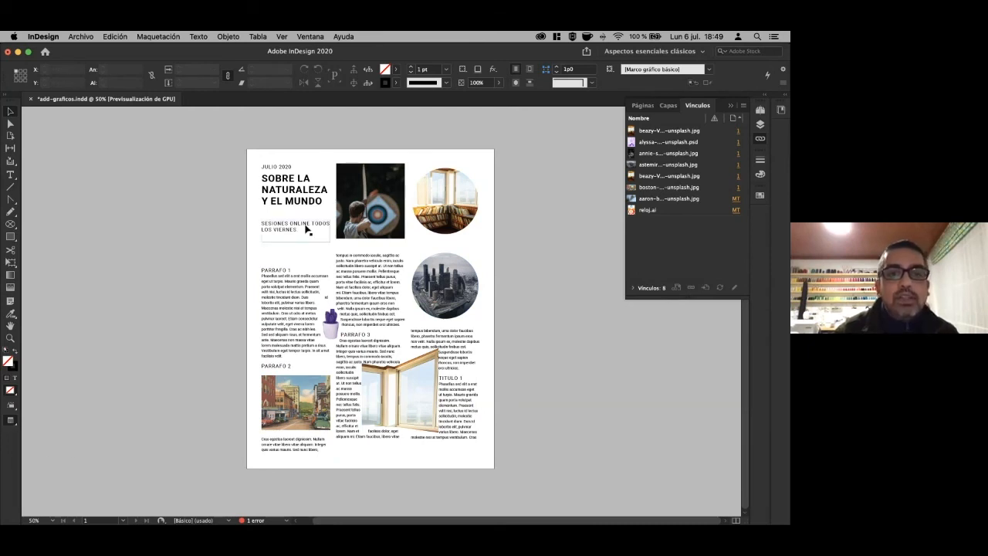
click(12, 423)
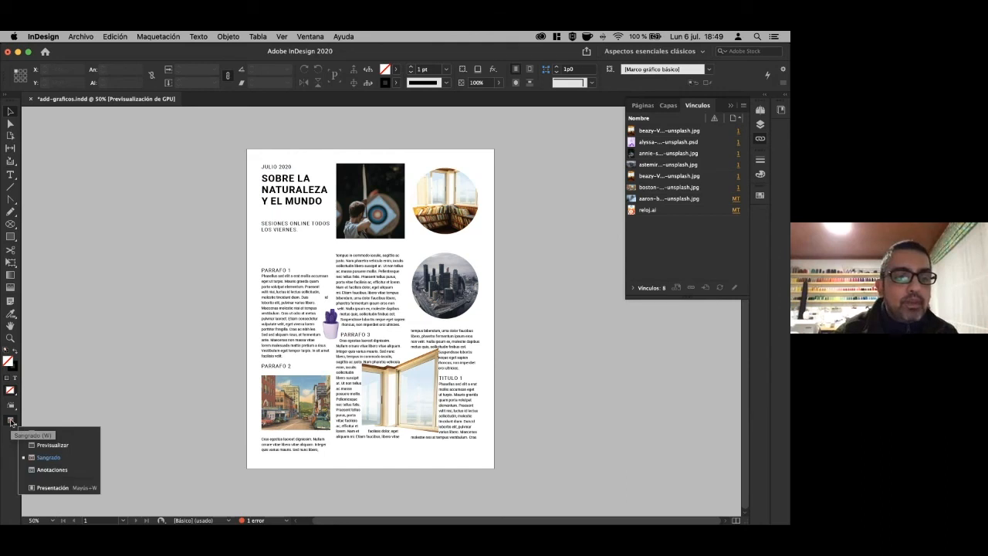
click(52, 487)
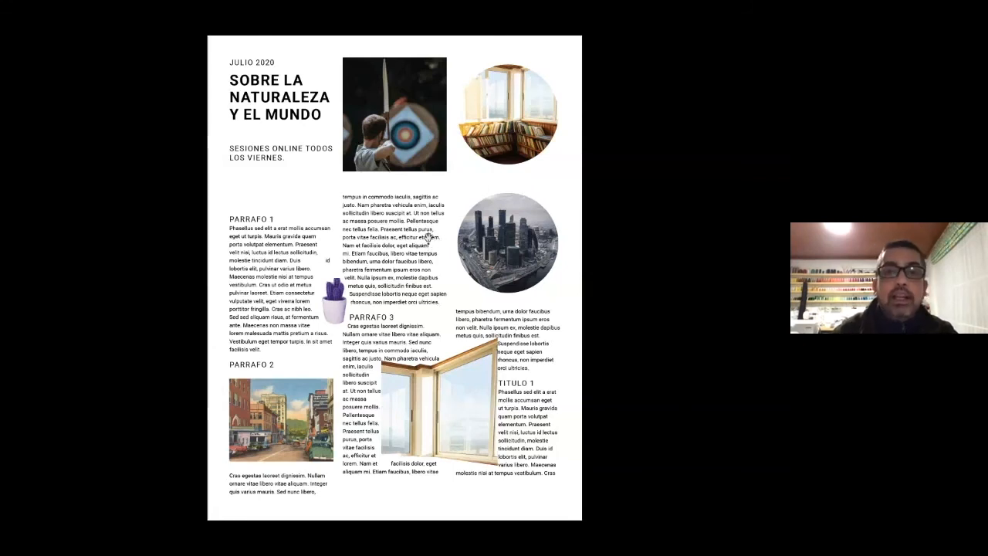
key(Escape)
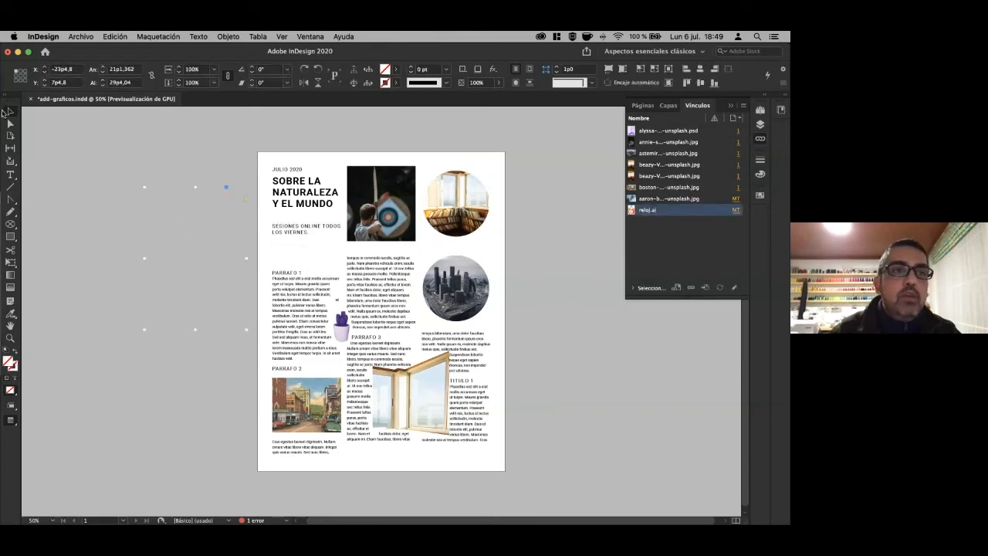
drag(12, 423, 33, 434)
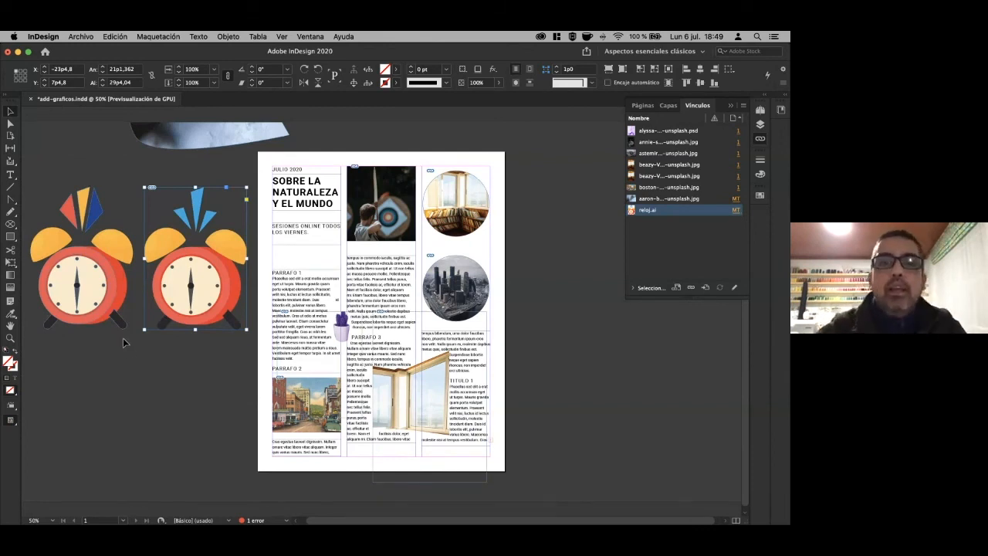
Deselect the clock graphic and set the document's display performance to Fast Display.
scroll(126, 343, down, 1)
click(241, 164)
right_click(239, 163)
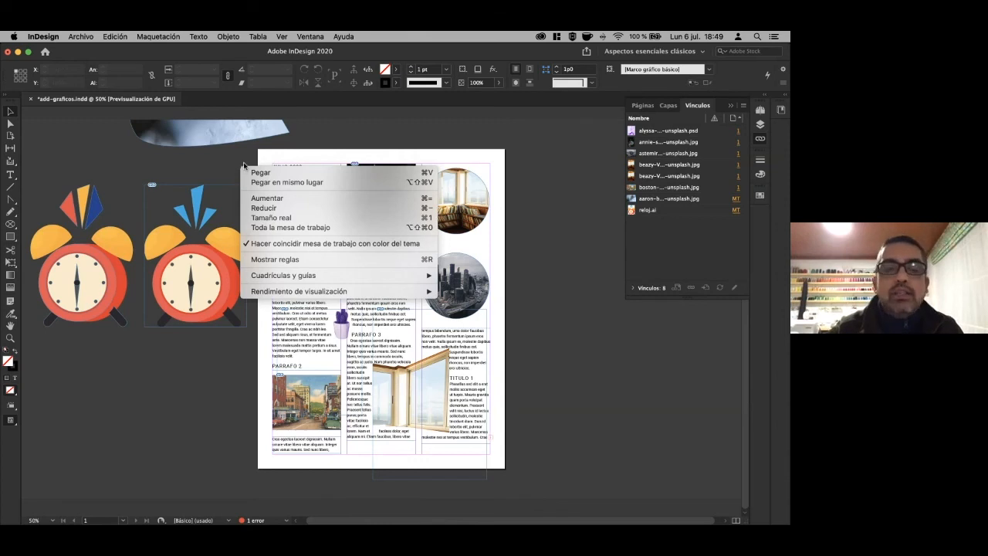
mouse_move(273, 294)
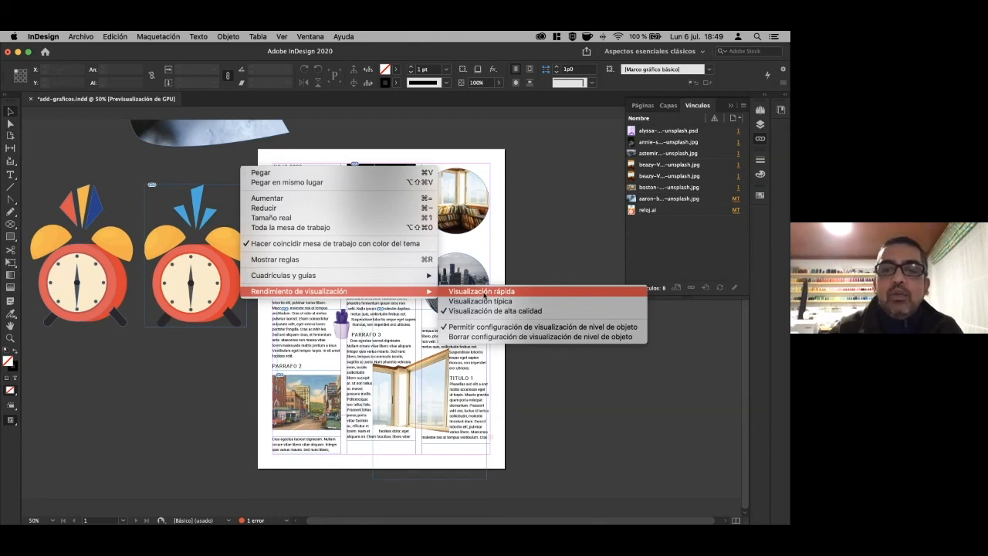
click(485, 295)
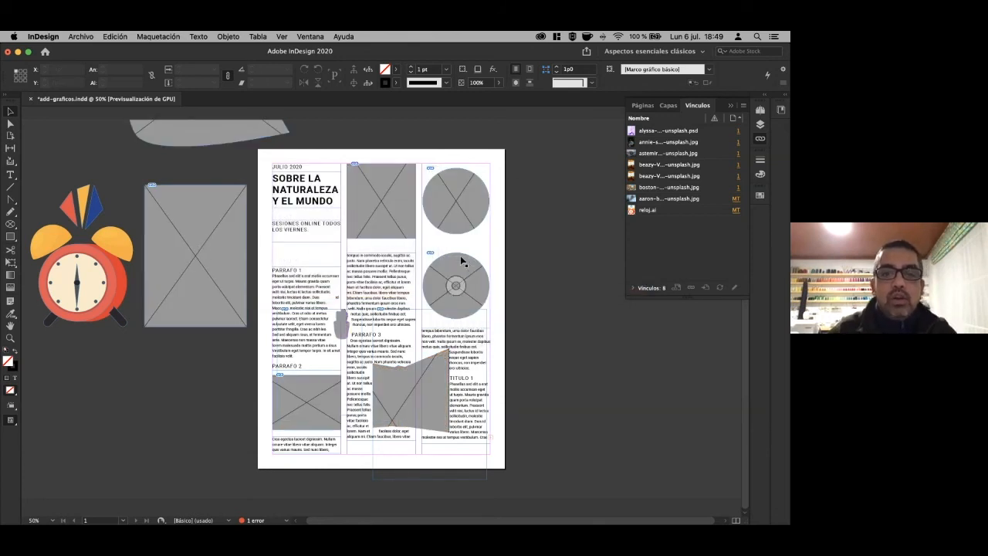
Examine the image placeholders close up, and set the display performance to Typical Display.
key(super+space)
drag(302, 189, 428, 300)
drag(438, 269, 432, 270)
scroll(432, 269, right, 5)
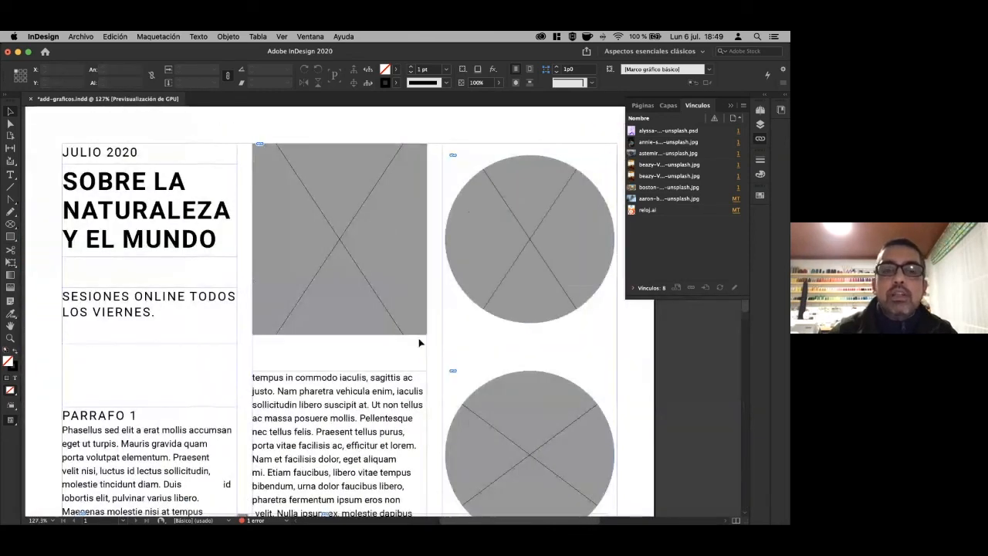
right_click(368, 128)
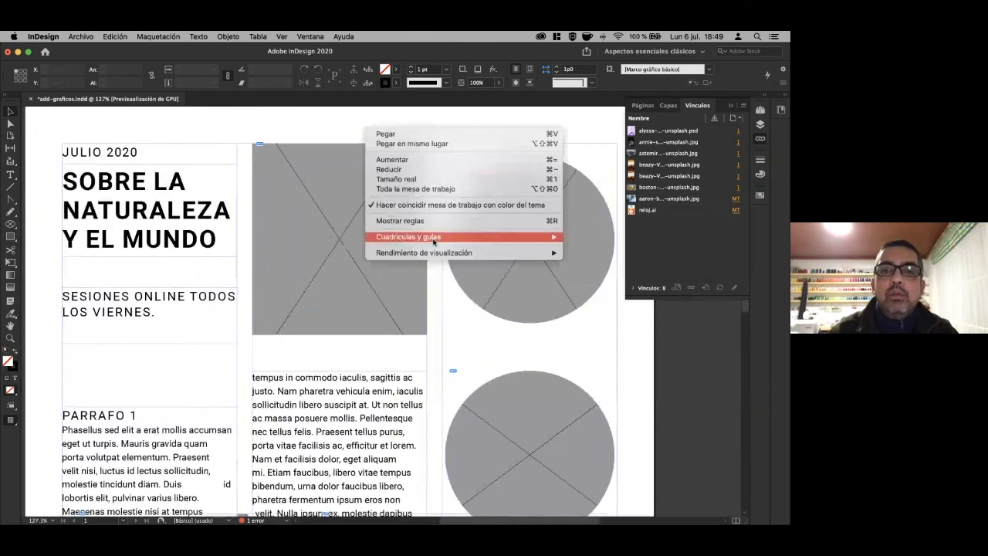
mouse_move(442, 253)
click(586, 264)
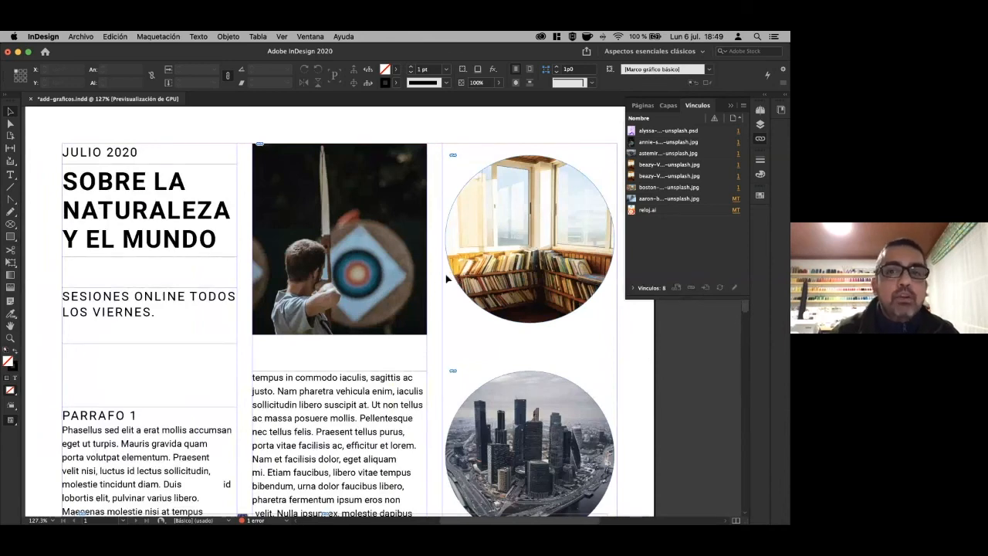
Set the display performance to High Quality Display and review the remaining display options without changing them.
right_click(333, 132)
mouse_move(433, 262)
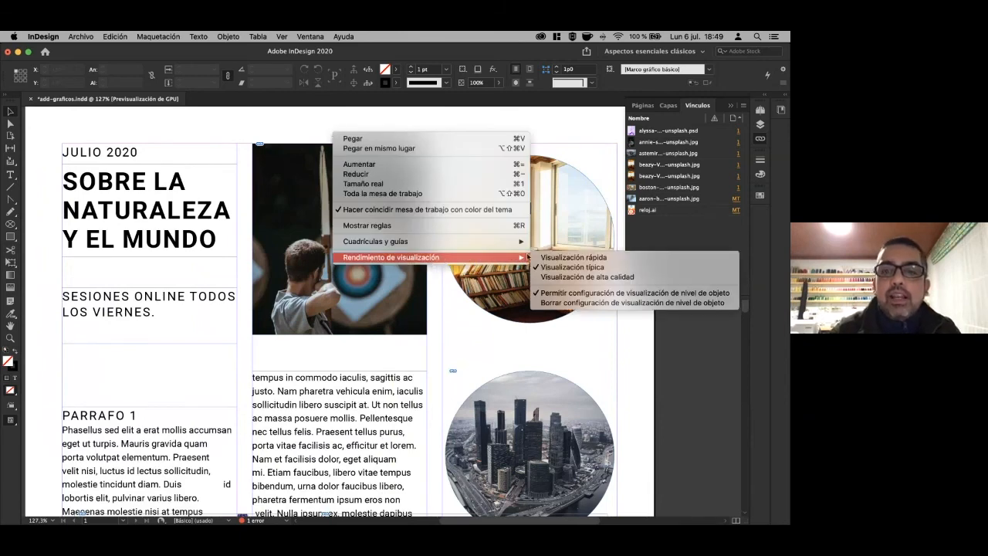
click(595, 278)
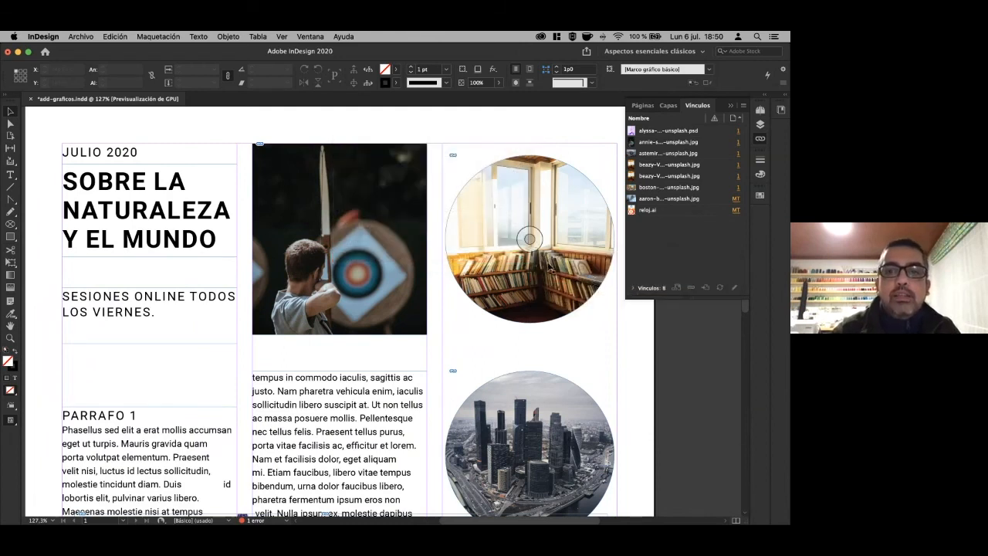
right_click(359, 132)
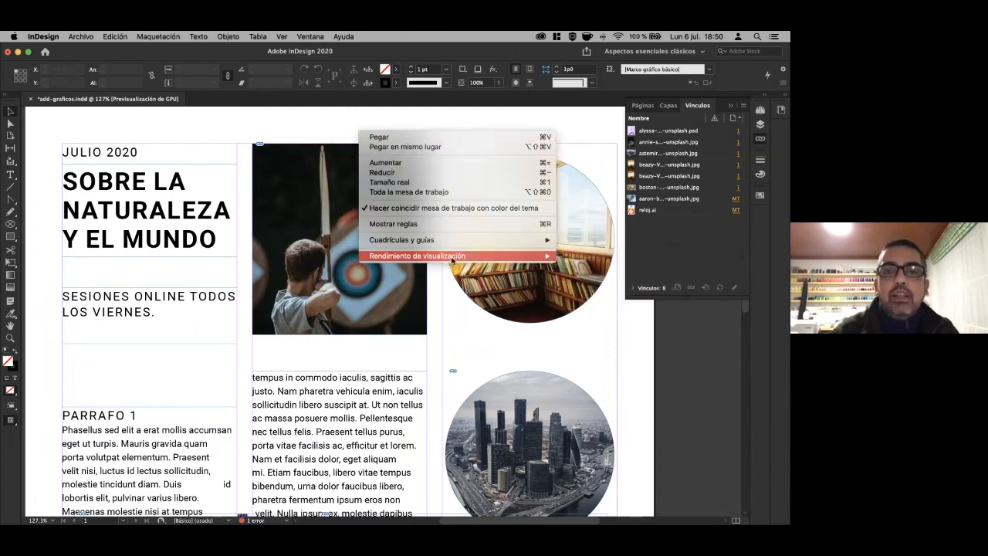
mouse_move(460, 260)
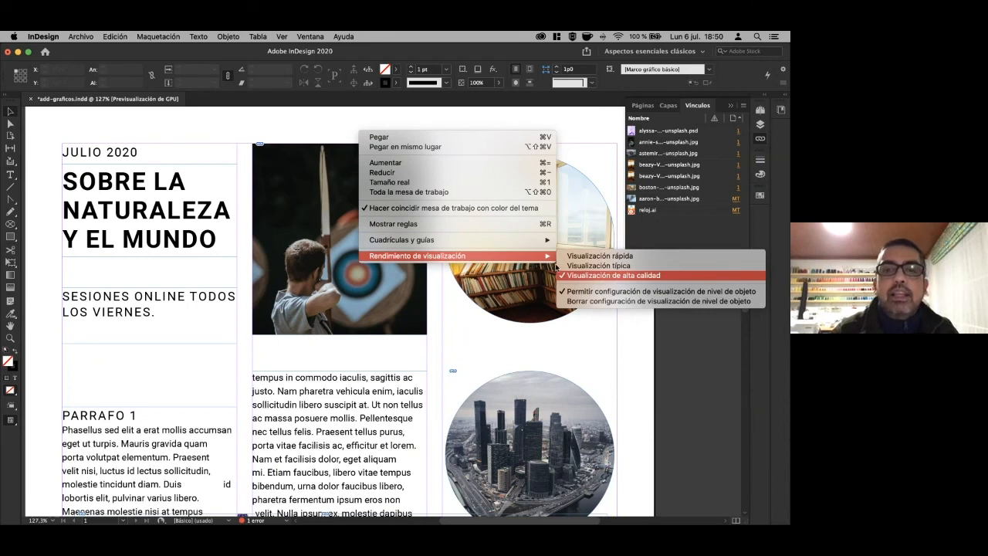
click(331, 141)
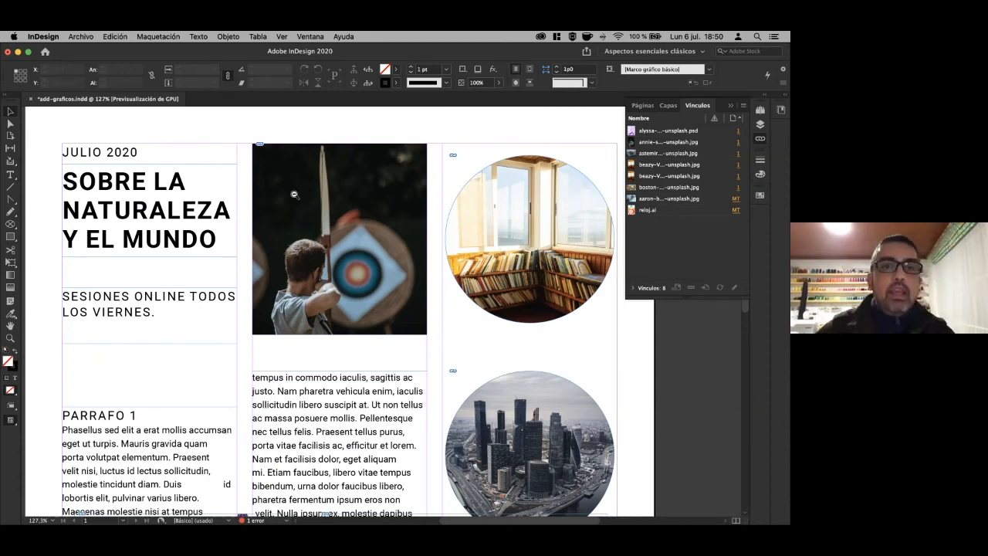
Show the document's colour swatches and enlarge the list so more of them fit.
alt+super+click(303, 218)
alt+super+click(321, 220)
alt+super+click(379, 286)
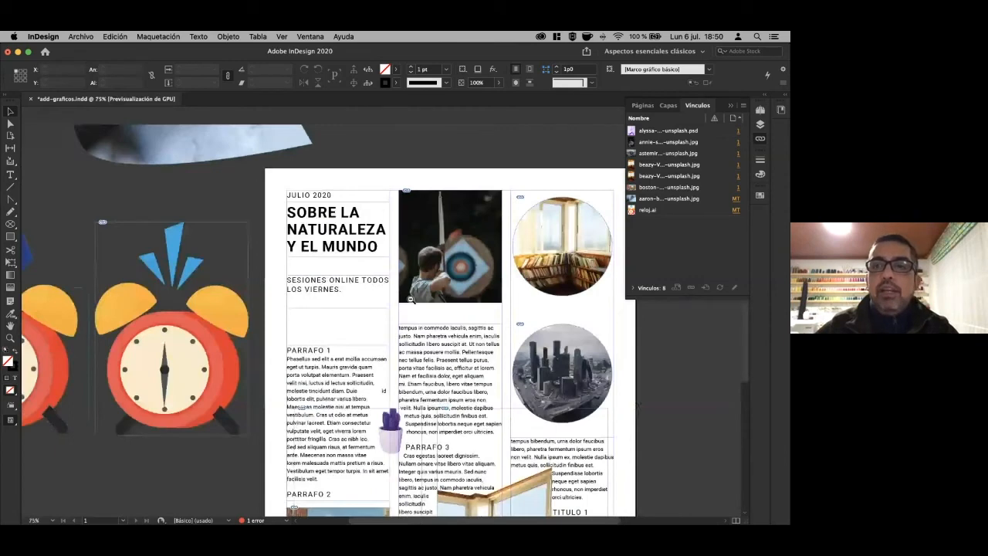
scroll(425, 270, right, 3)
scroll(425, 270, down, 2)
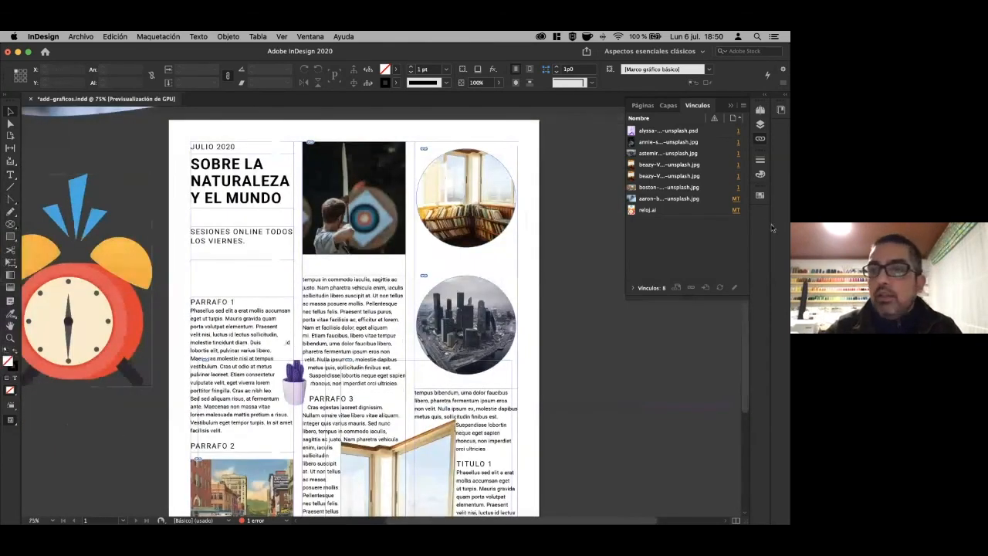
click(760, 197)
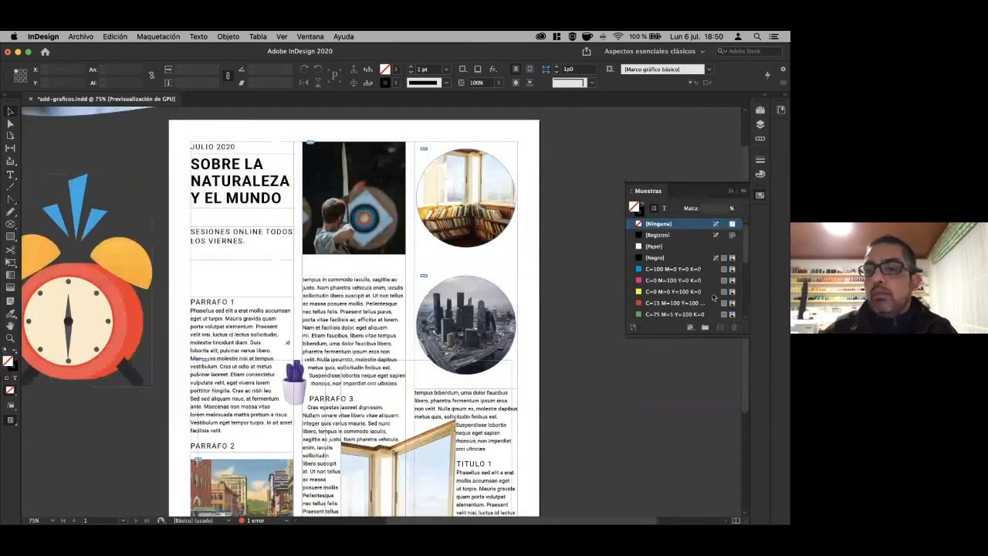
drag(742, 335, 740, 397)
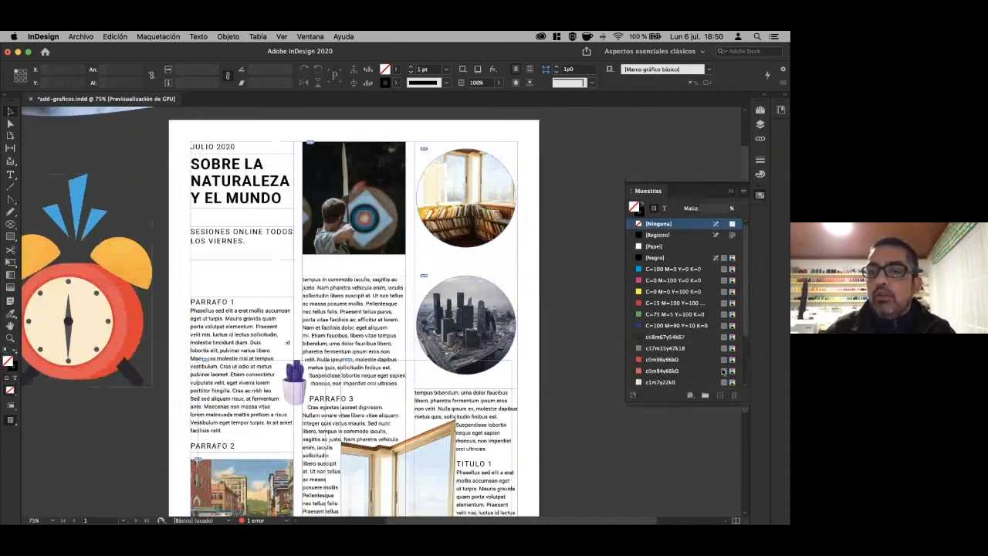
Add two CMYK process colour swatches, C=39 M=61 Y=78 K=0 and C=39 M=2 Y=78 K=0.
click(742, 190)
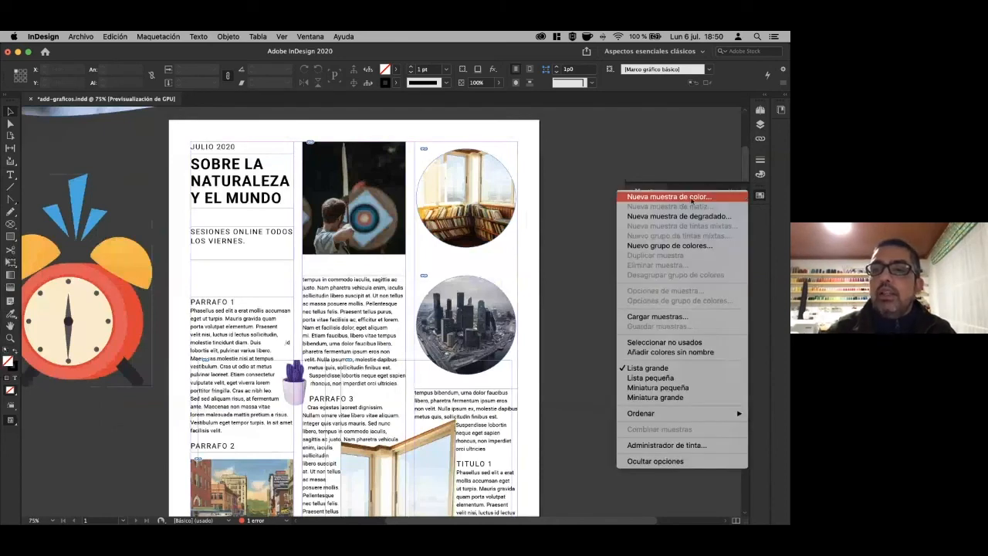
click(663, 198)
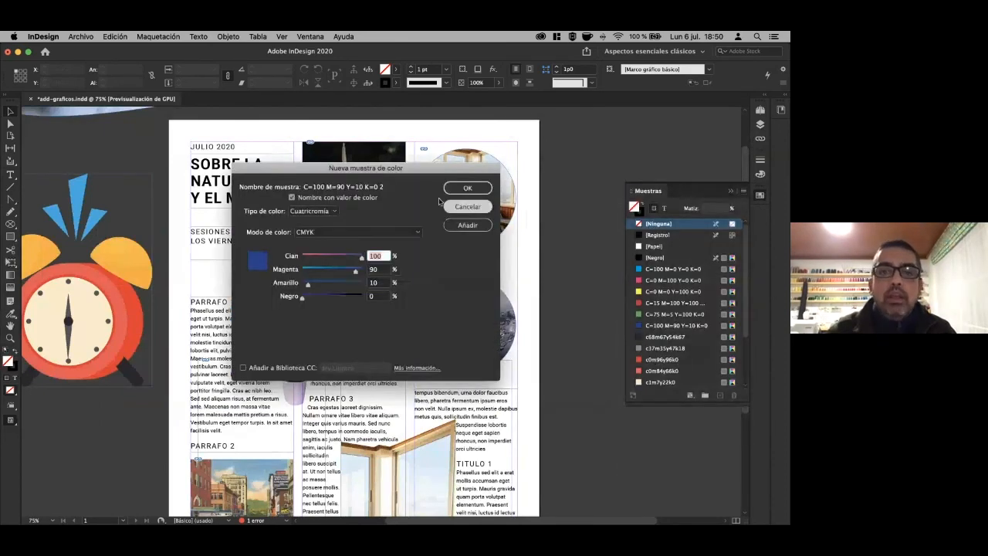
drag(405, 174, 395, 154)
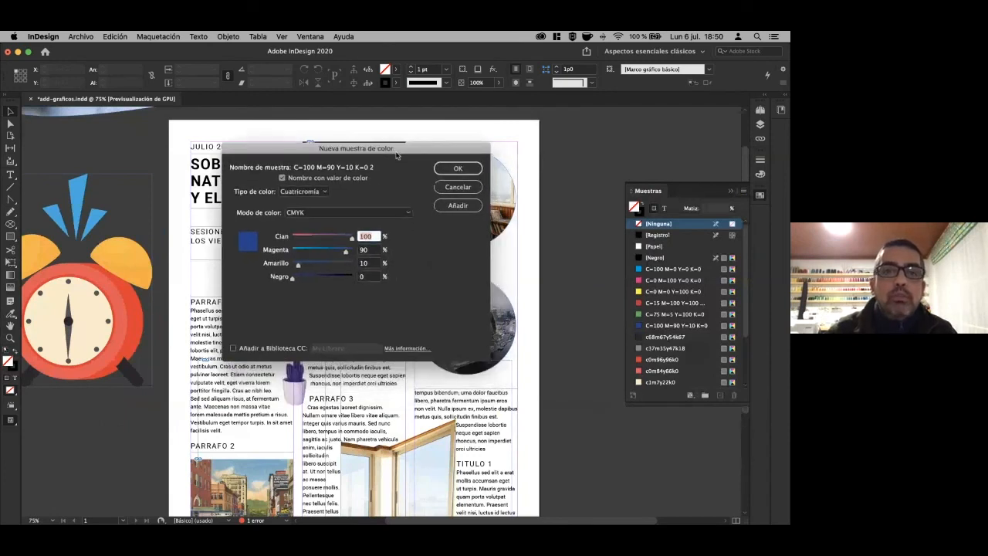
click(347, 215)
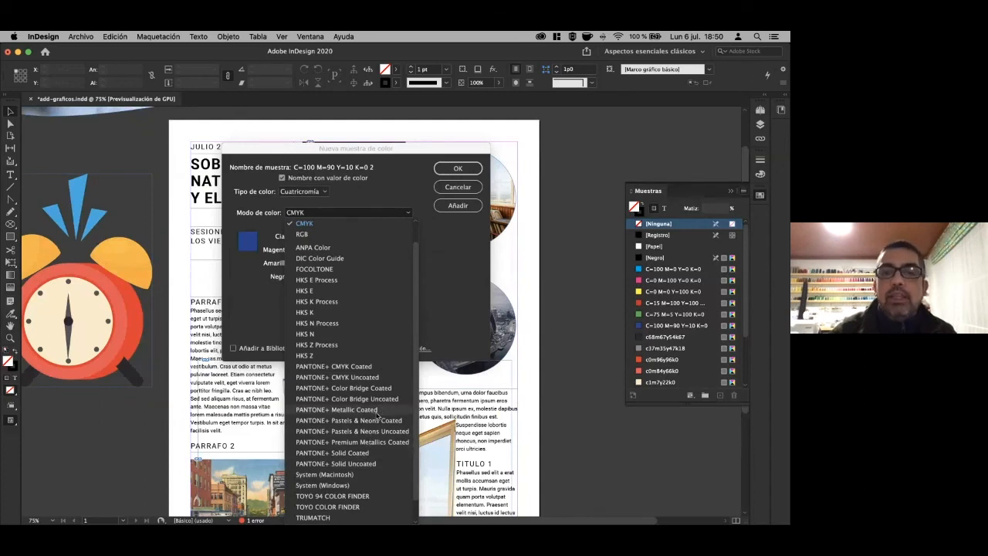
click(455, 318)
drag(352, 238, 339, 266)
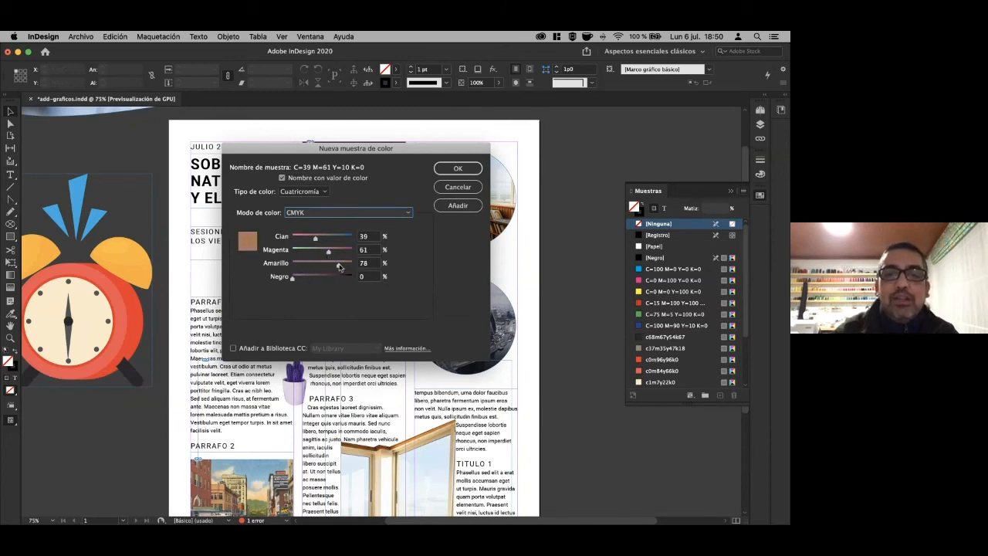
click(464, 208)
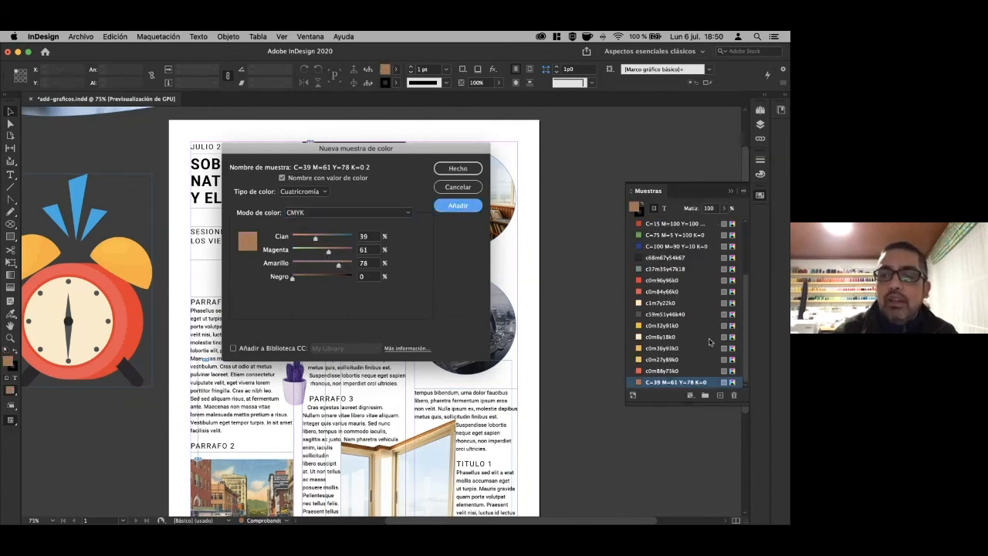
drag(319, 253, 294, 253)
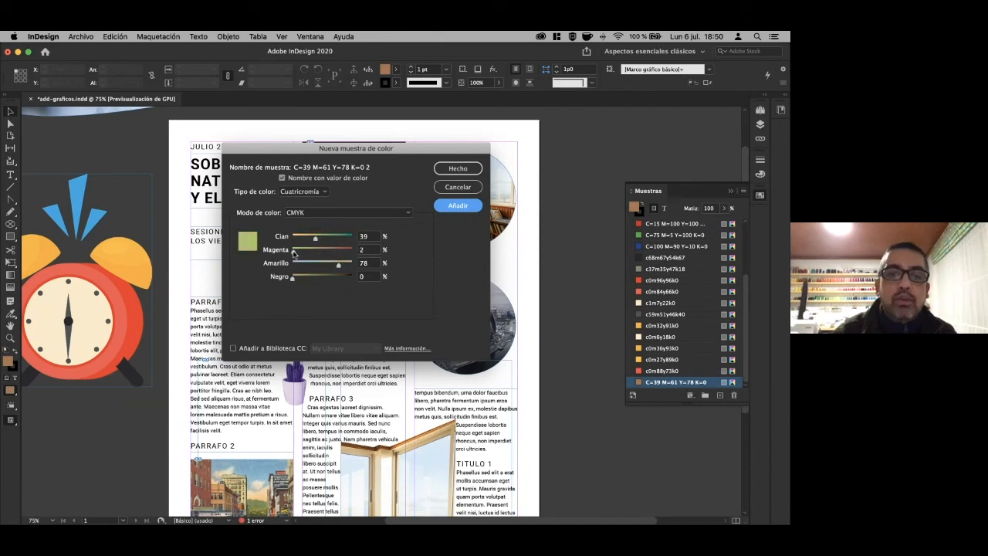
click(457, 206)
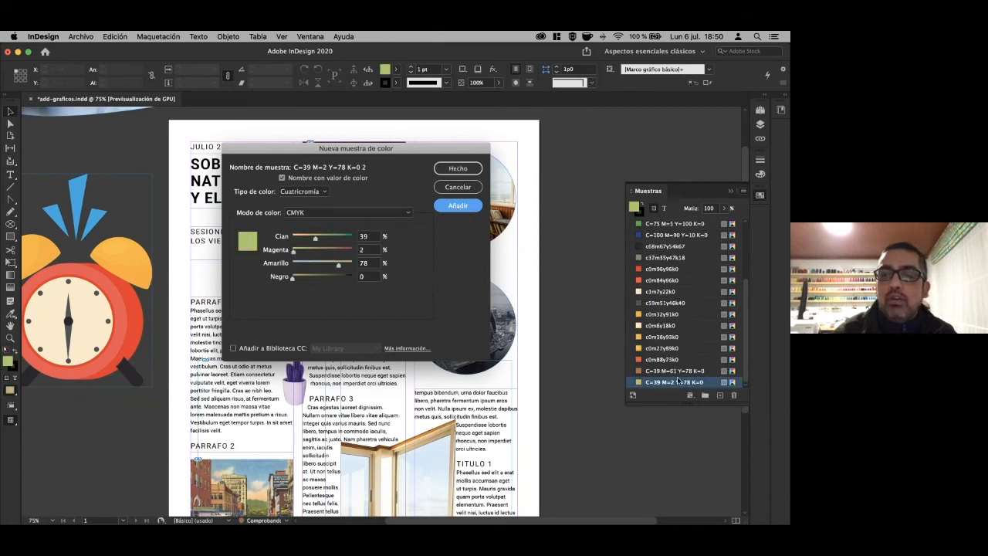
Add a third CMYK process colour swatch, C=39 M=78 Y=96 K=40, and finish creating colour swatches.
drag(334, 252, 317, 278)
click(457, 209)
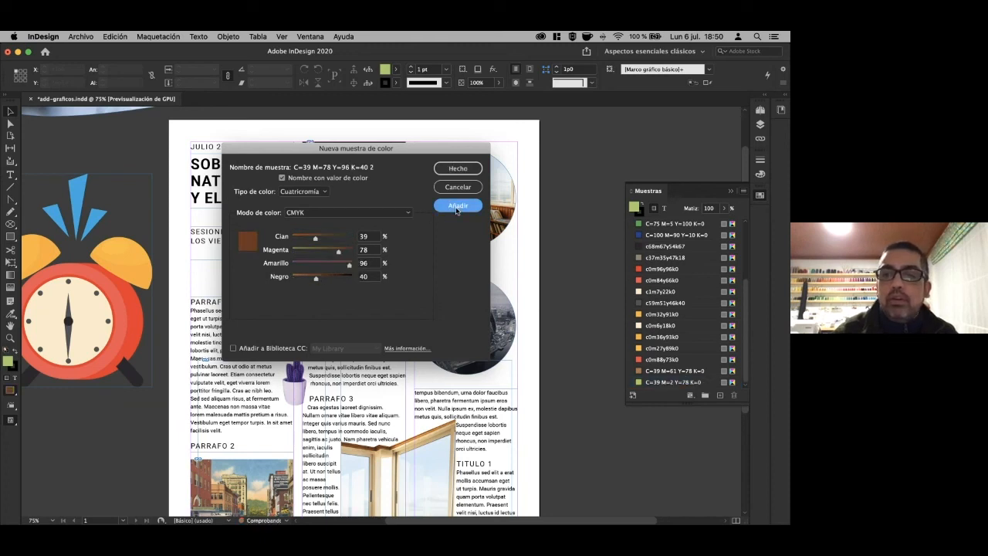
click(466, 169)
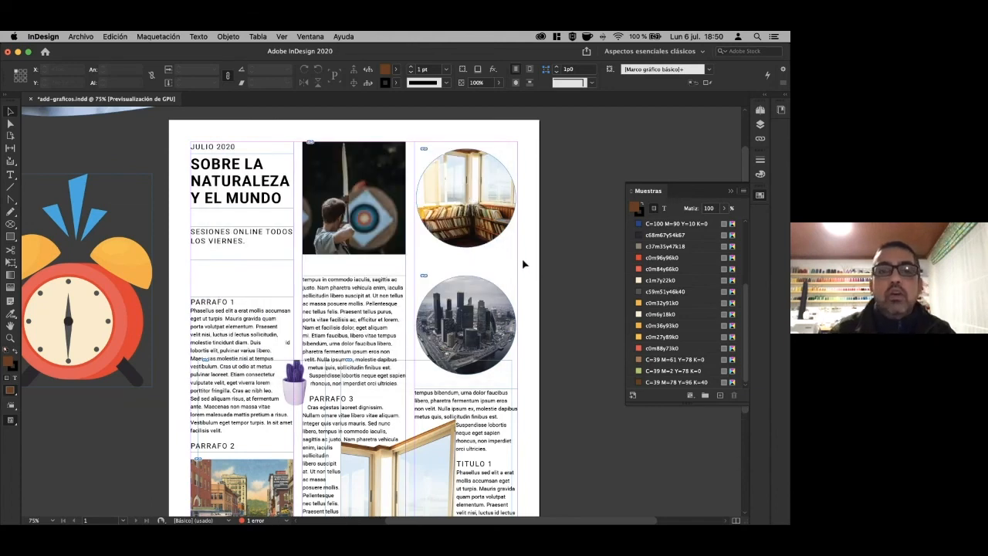
Fill the "SOBRE LA NATURALEZA Y EL MUNDO" title frame with the cyan swatch C=100 M=0 Y=0 K=0.
click(270, 202)
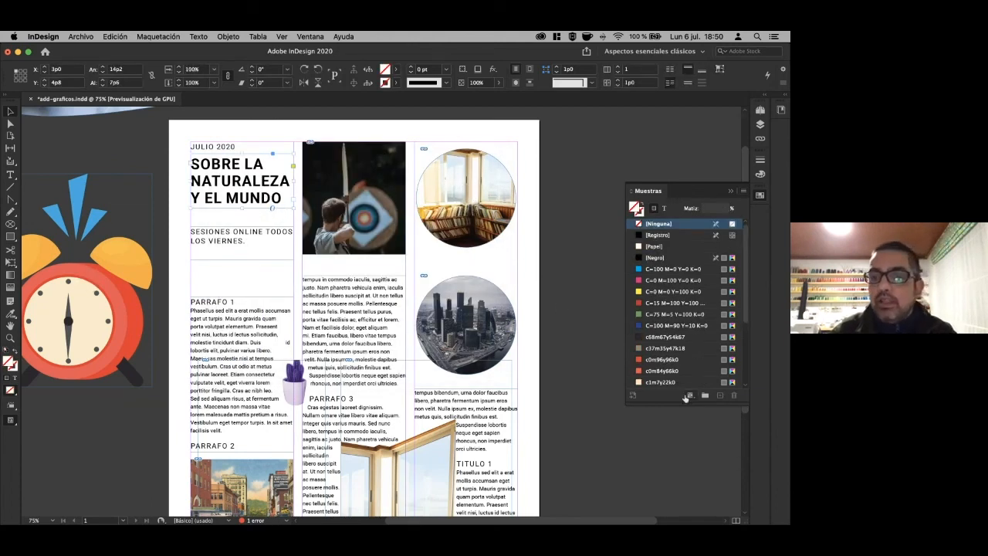
click(660, 275)
click(660, 275)
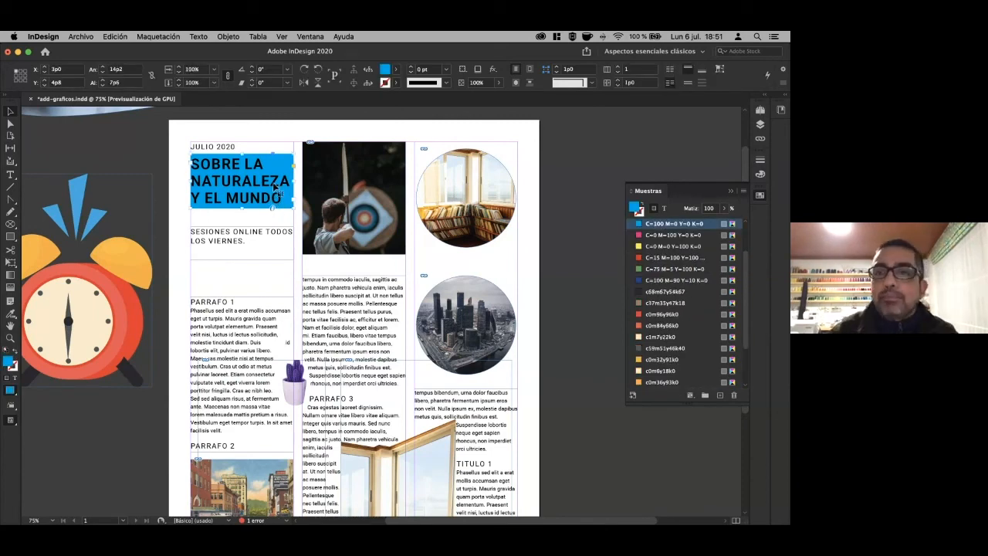
Set the title text frame's inset spacing to 0p7 on all four sides, with the preview enabled.
right_click(275, 187)
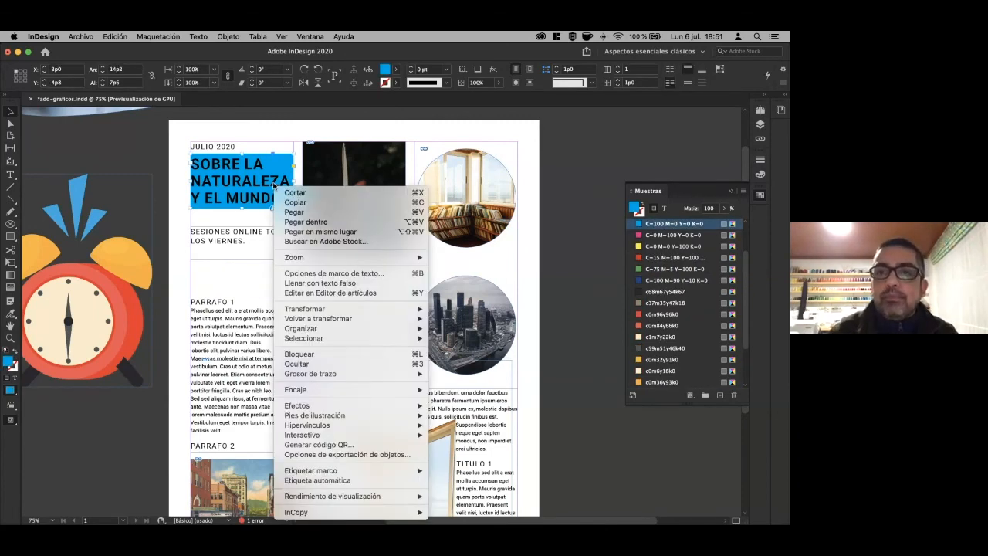
click(323, 273)
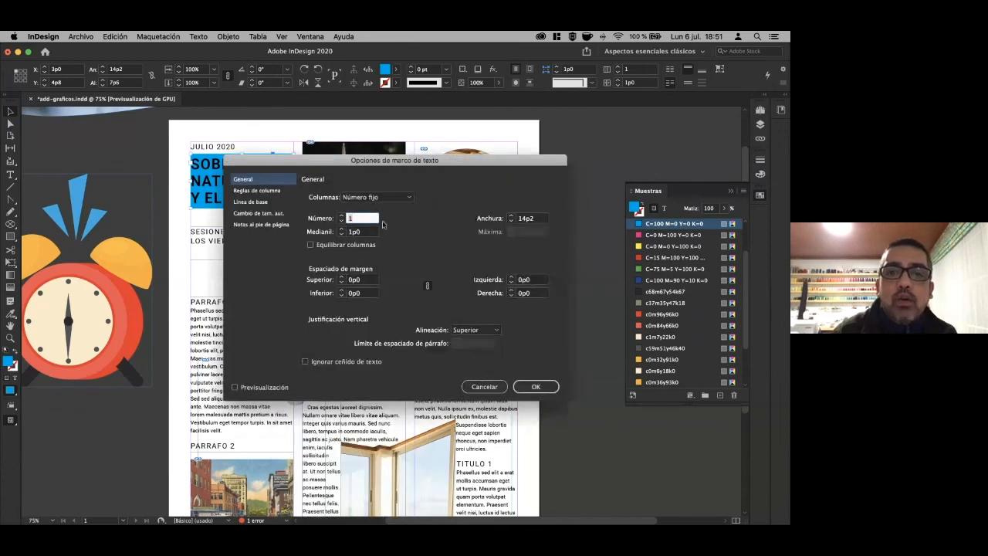
drag(375, 162, 466, 142)
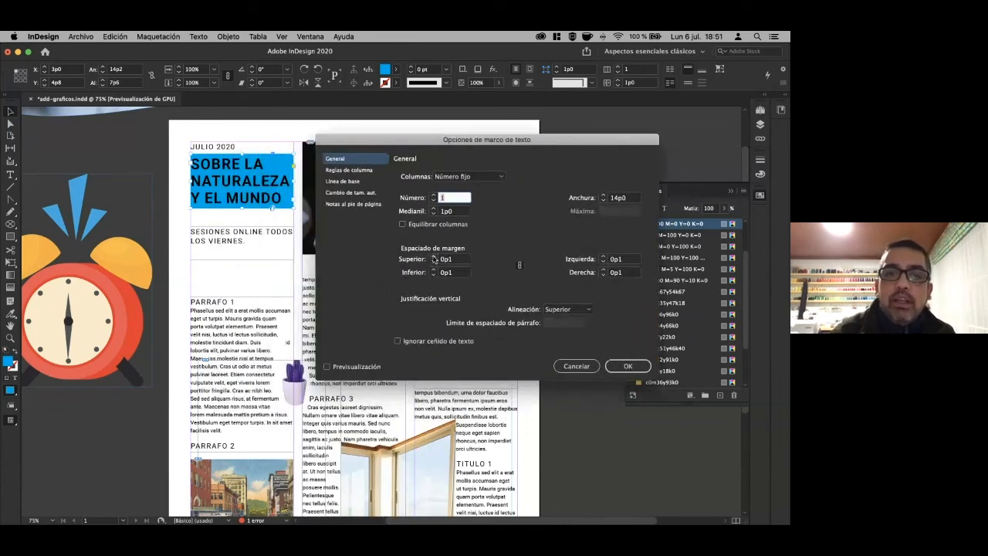
click(352, 368)
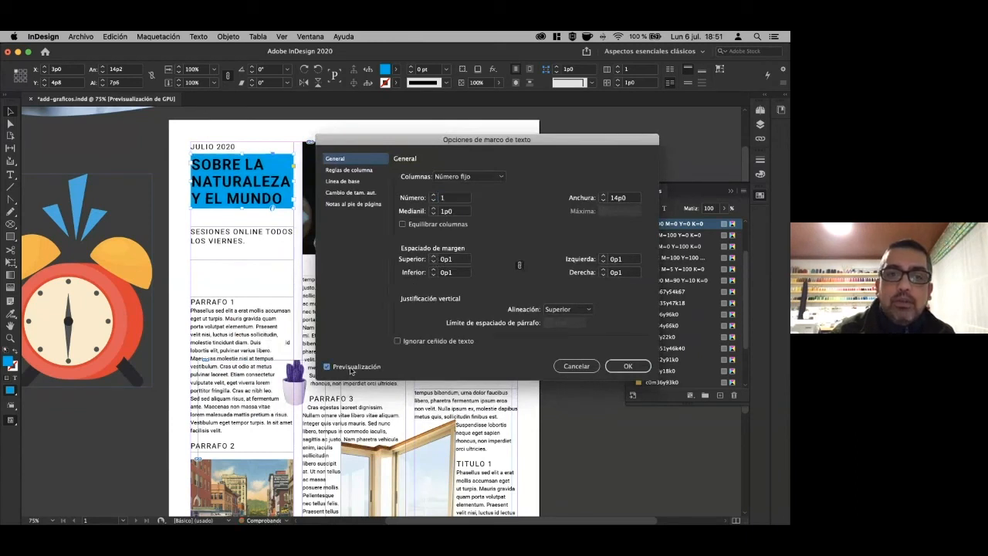
click(434, 257)
click(434, 257)
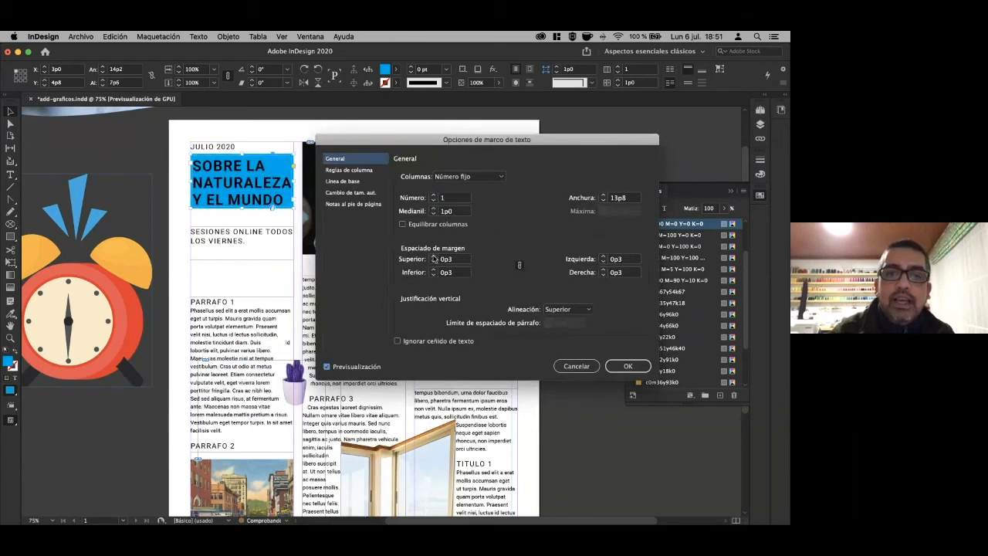
click(434, 257)
click(434, 257)
click(434, 257)
click(434, 257)
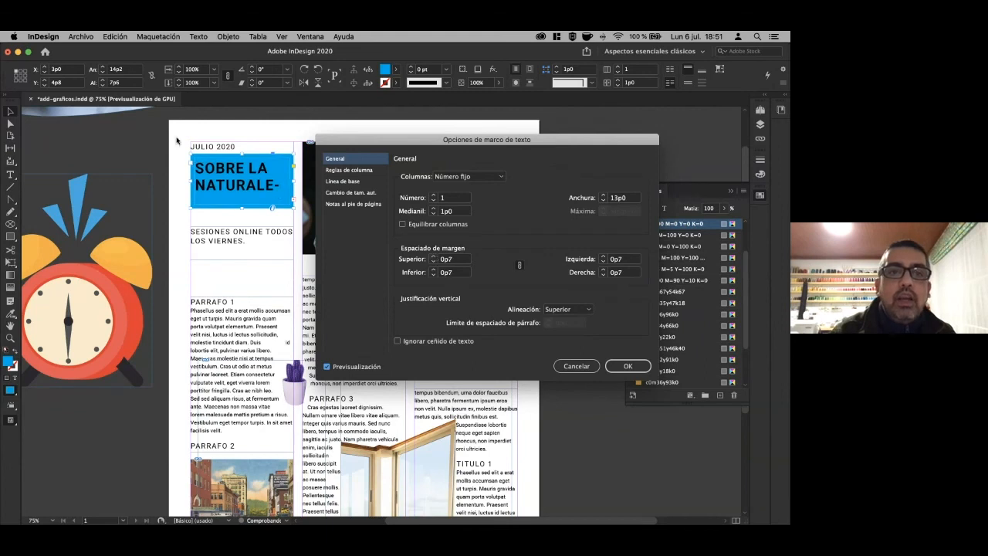
drag(341, 142, 422, 136)
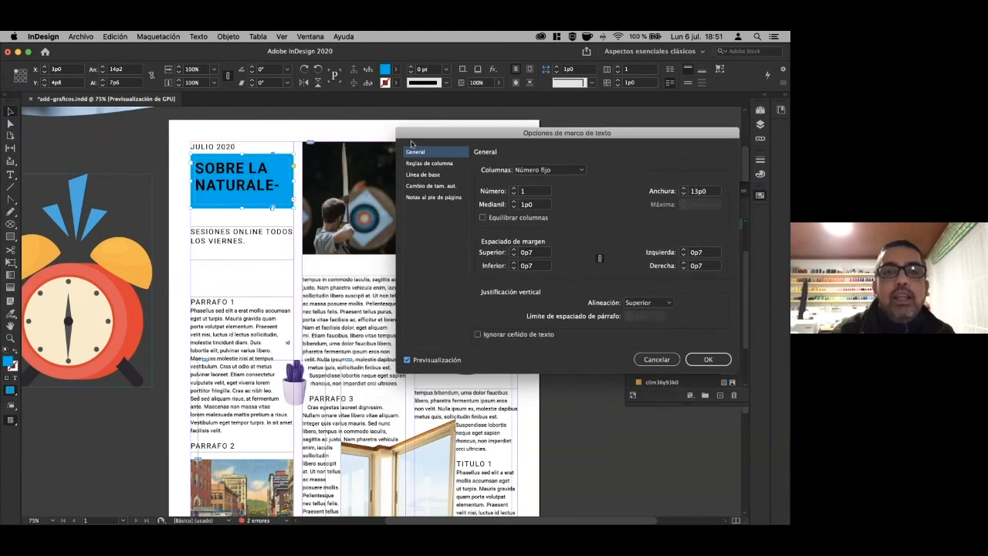
click(714, 363)
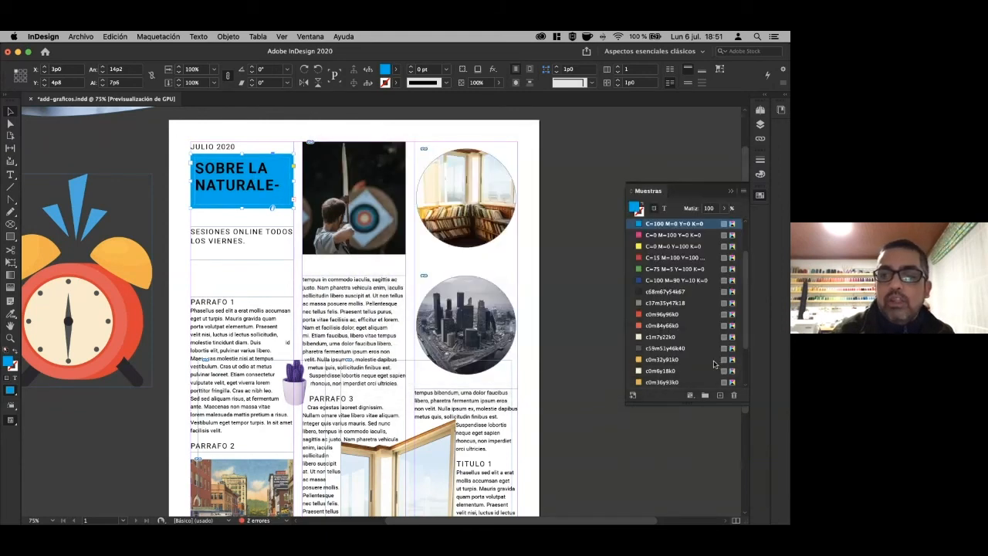
Enlarge the title frame downwards and to the right to about 16p4 wide by 9p8 high, and deselect it.
drag(242, 209, 243, 224)
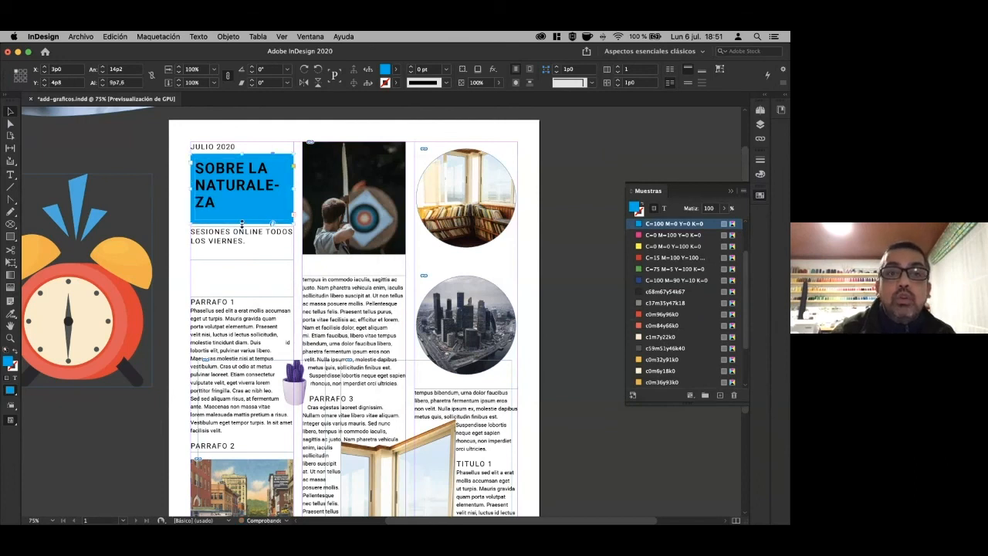
mouse_move(293, 187)
mouse_down()
mouse_move(336, 192)
mouse_move(309, 189)
mouse_up()
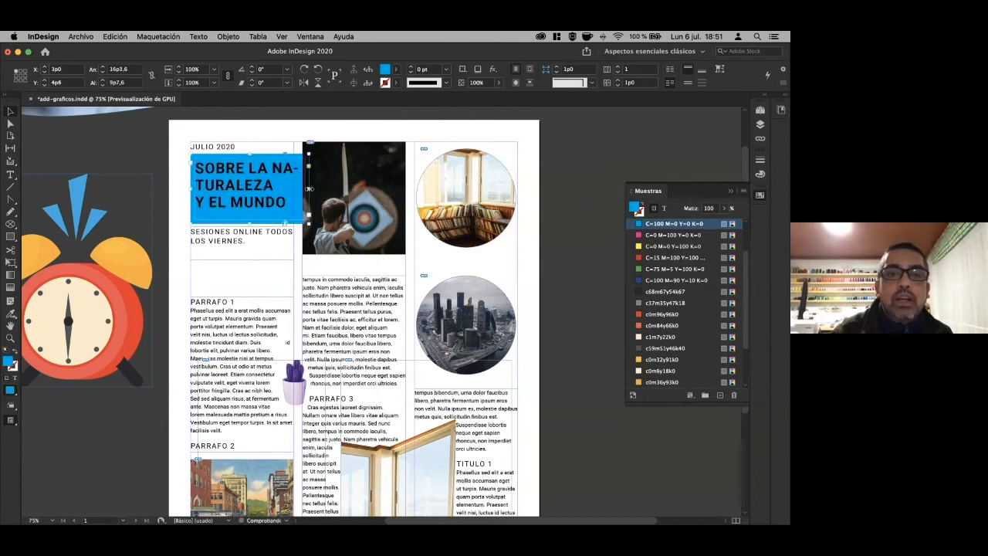
click(149, 142)
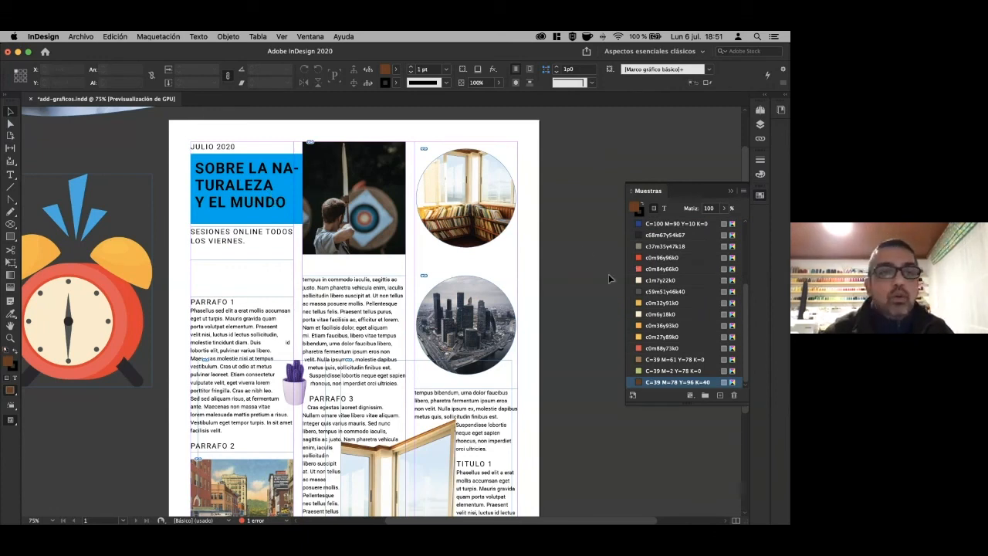
Start a new linear gradient swatch and set its first stop to C=0 M=86 Y=85 K=0.
click(744, 191)
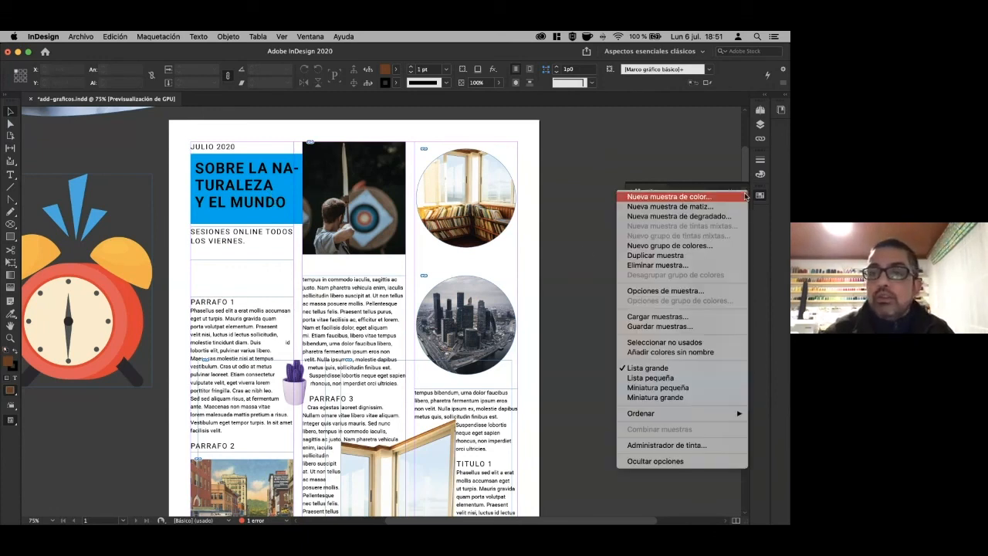
click(710, 216)
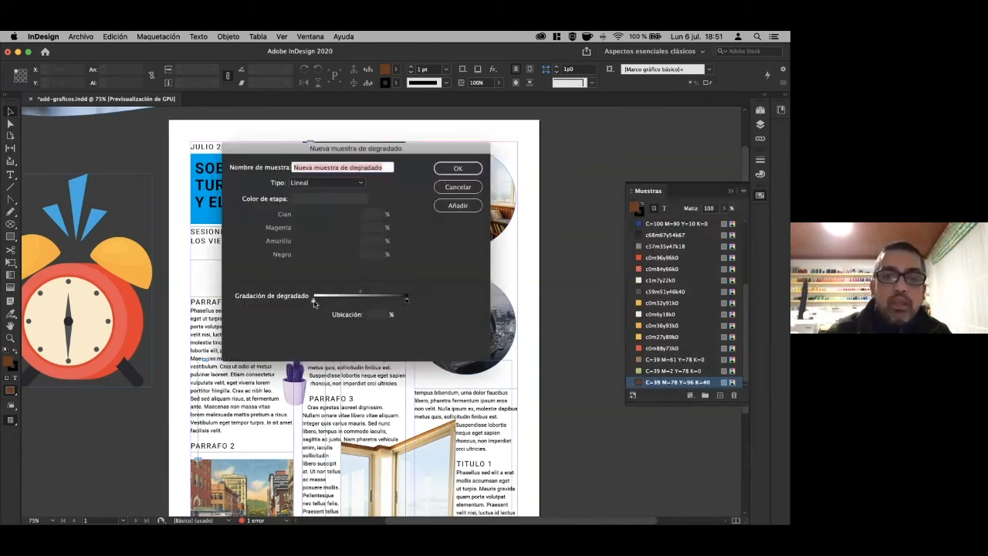
click(313, 301)
click(348, 230)
click(347, 242)
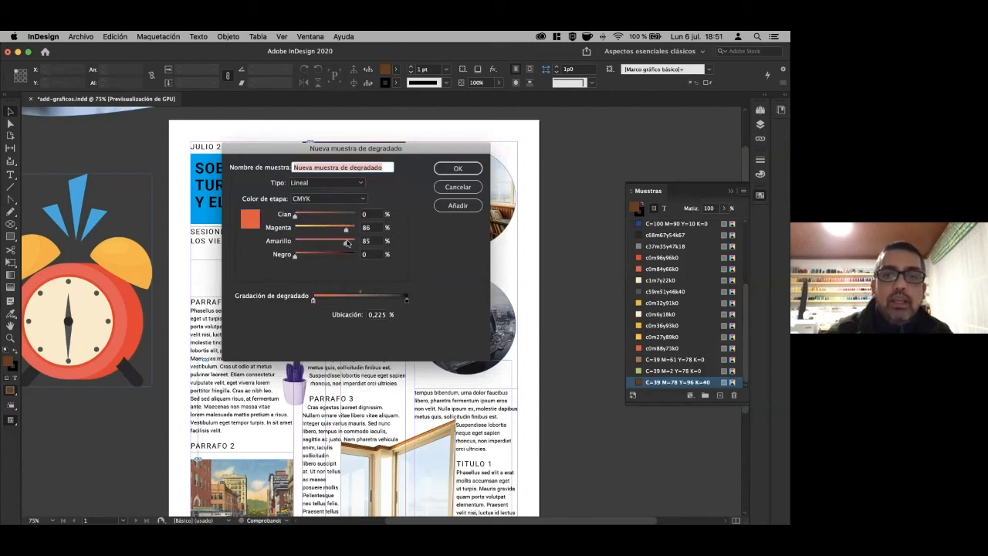
Set the gradient's end stop to CMYK with C=0 M=100 Y=100 K=0, and add the gradient to the swatches.
click(408, 301)
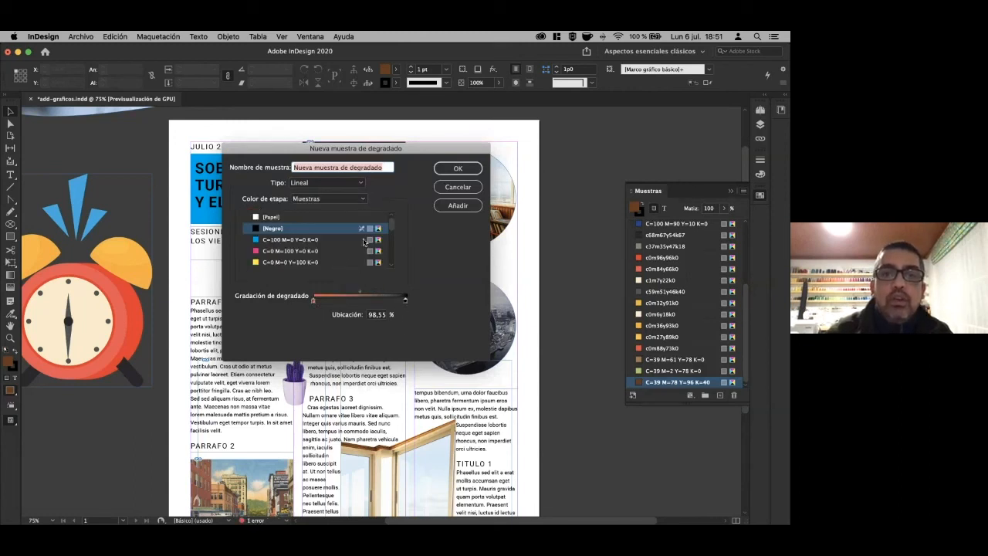
click(332, 201)
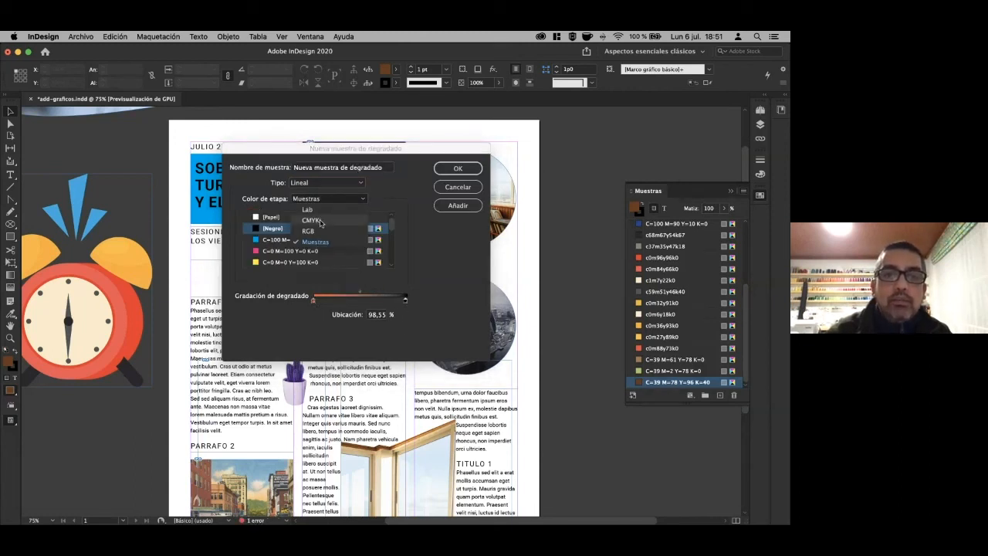
click(320, 223)
drag(353, 255, 355, 229)
drag(297, 244, 357, 244)
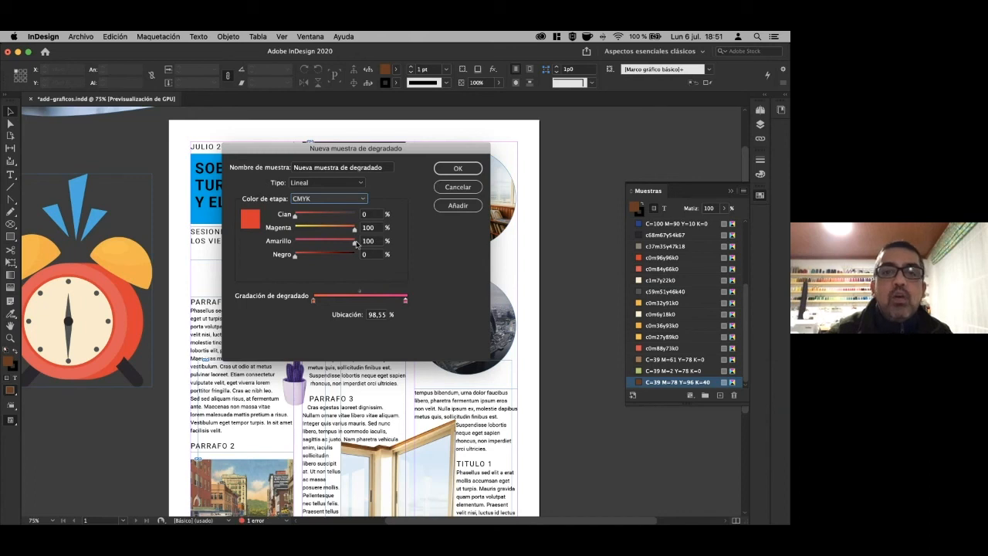
click(448, 209)
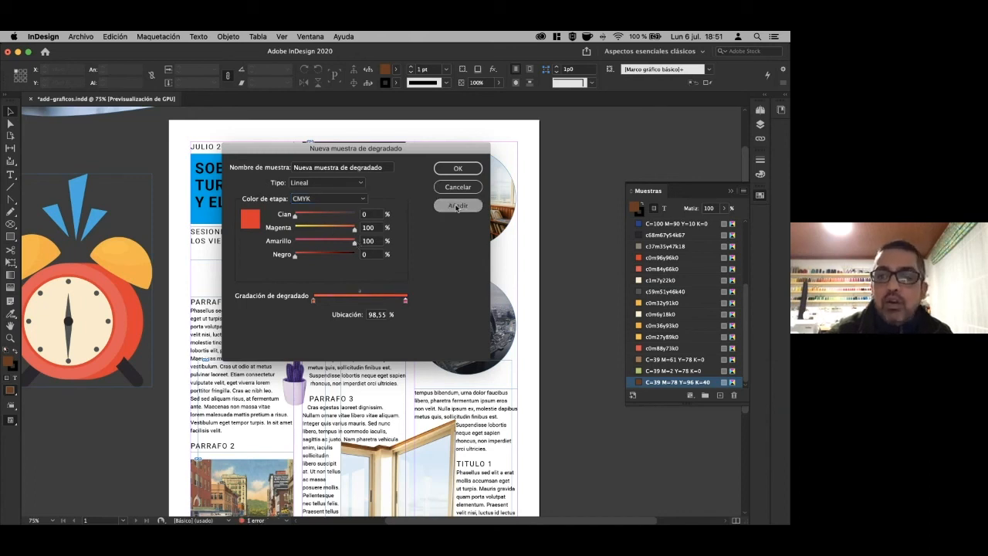
click(457, 168)
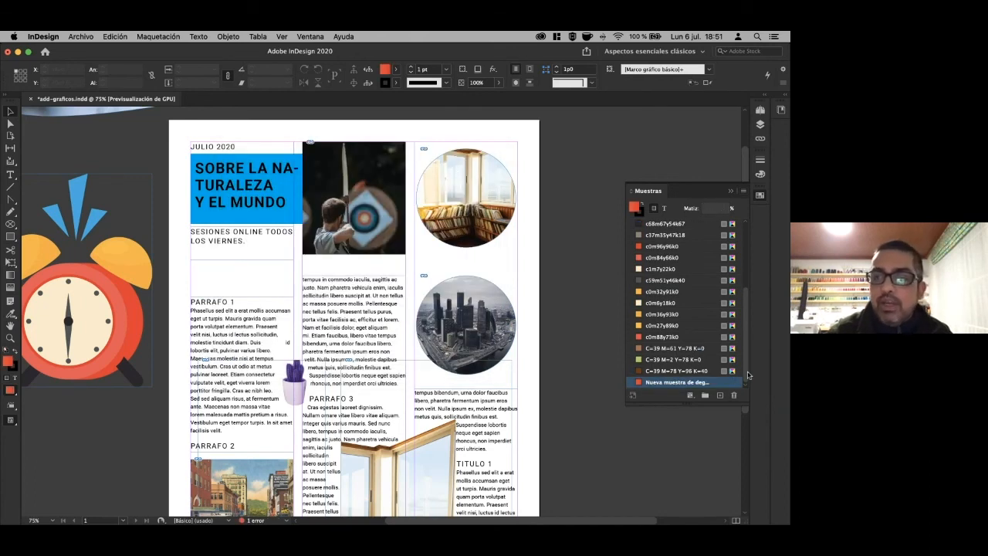
Filter the swatch list to gradient swatches only, and return it to showing all swatches.
click(691, 396)
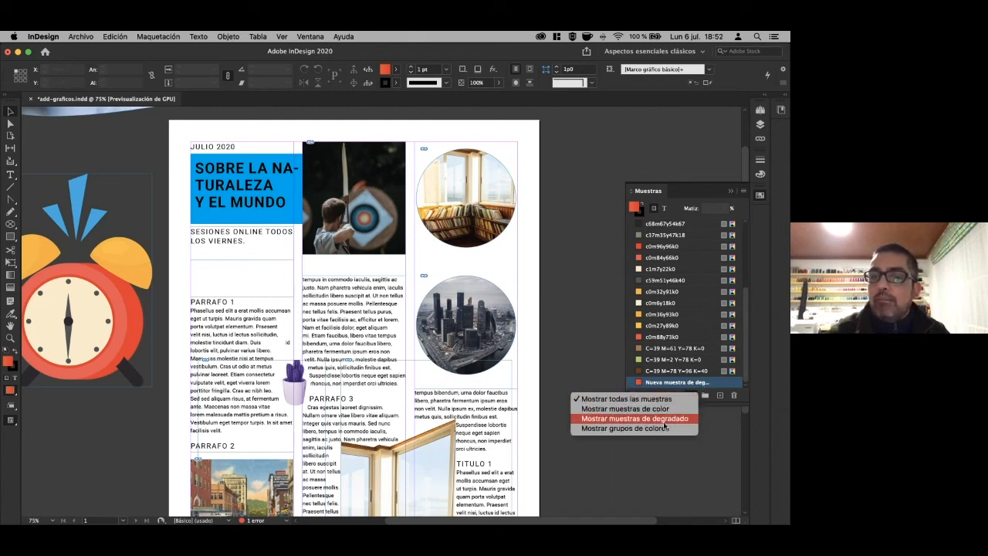
click(664, 420)
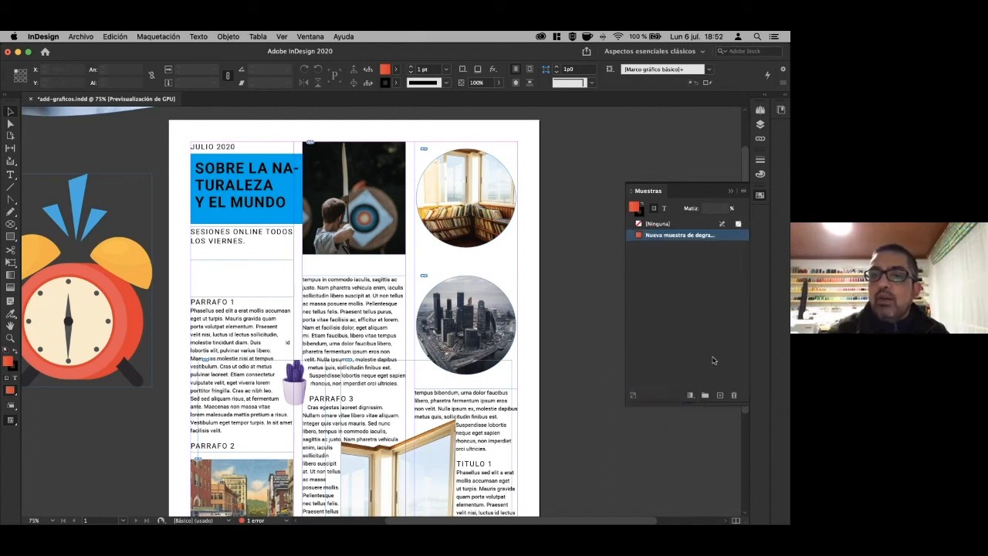
click(690, 396)
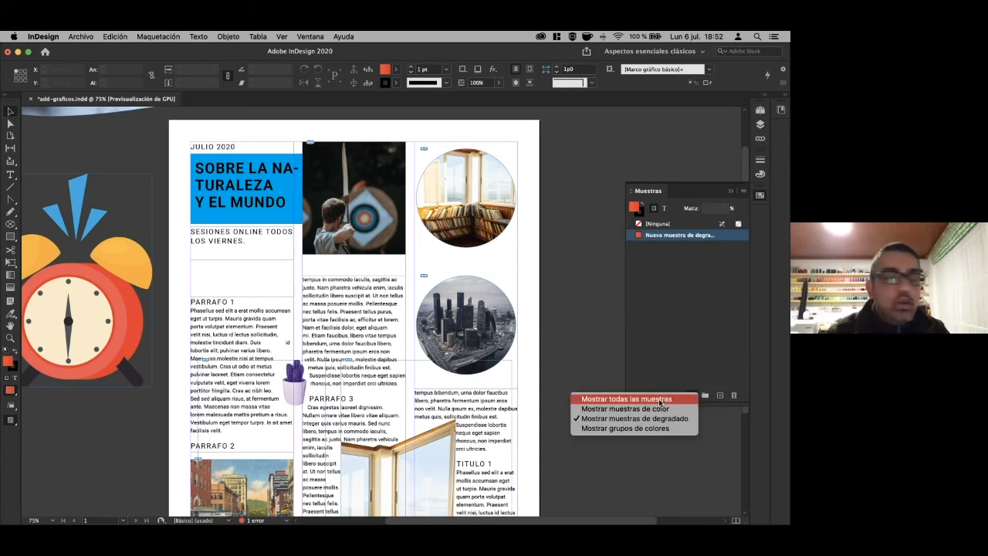
click(657, 400)
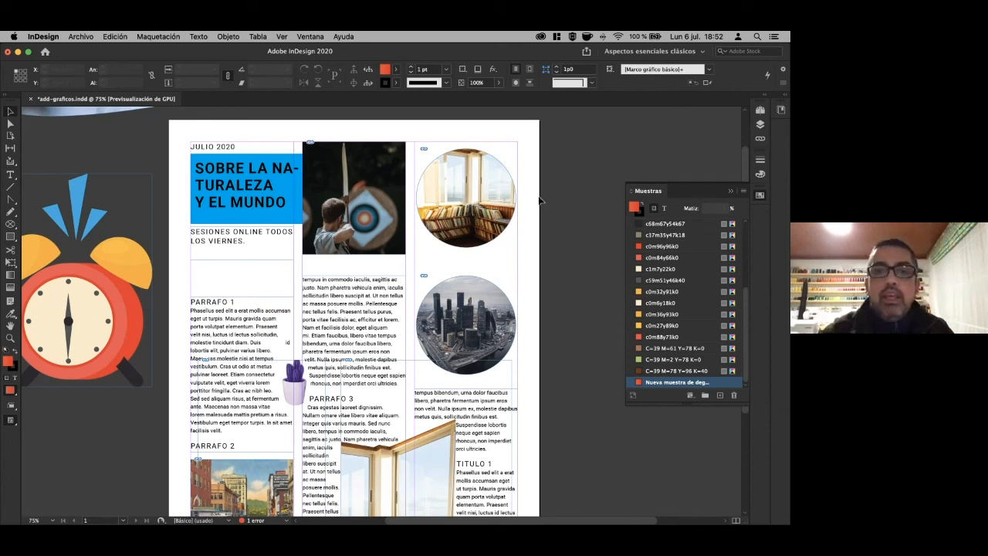
Close add-graficos.indd without saving and minimise the open application windows to reach the INDD folder in Finder.
click(32, 100)
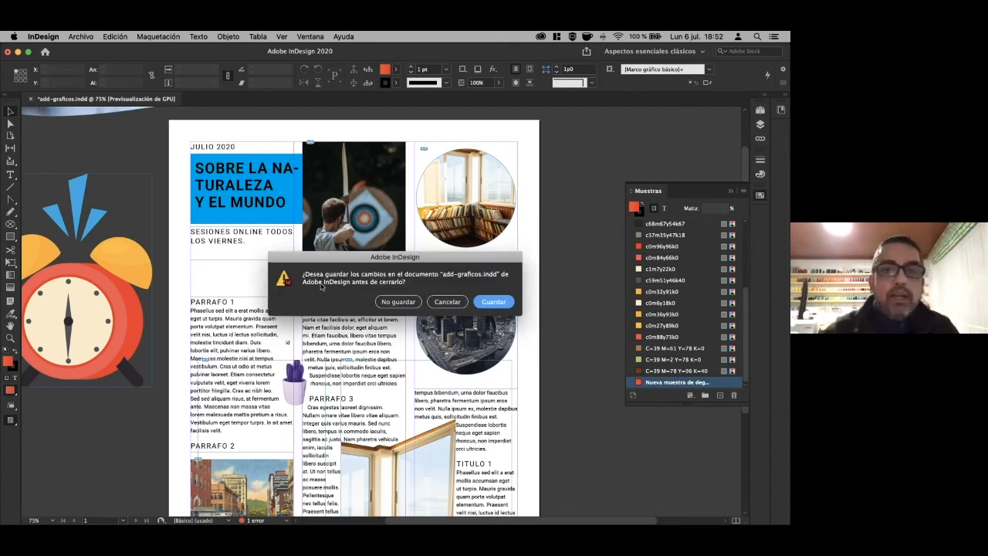
click(402, 302)
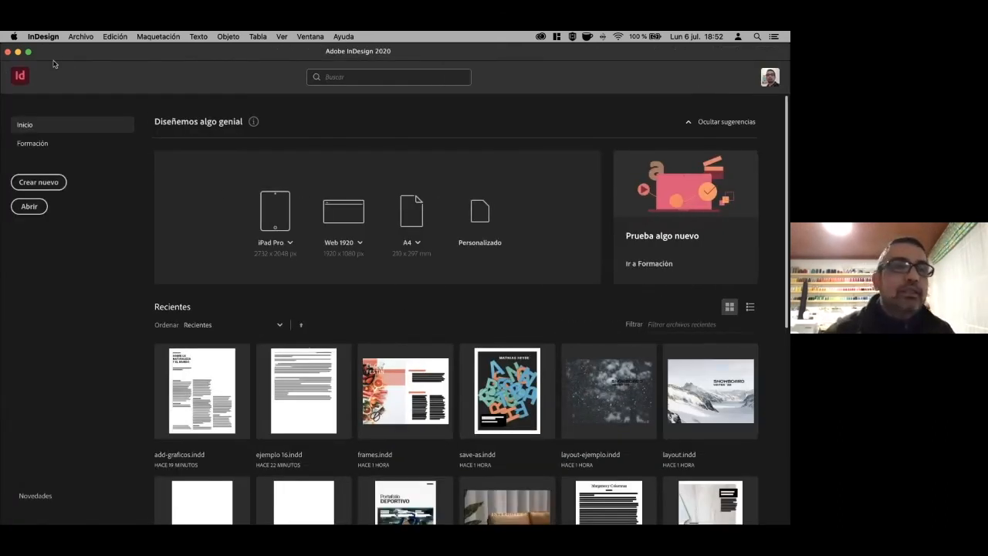
click(18, 52)
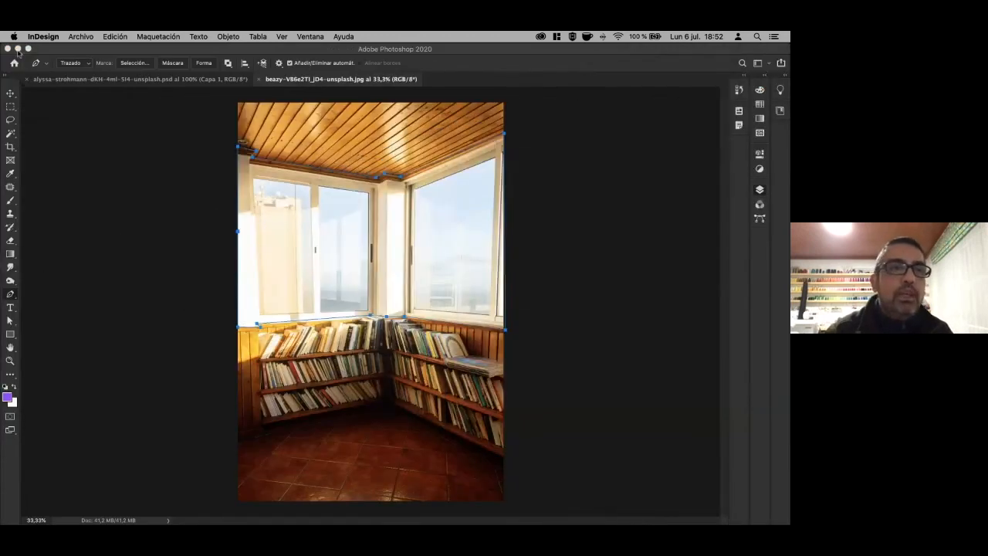
click(18, 49)
click(18, 49)
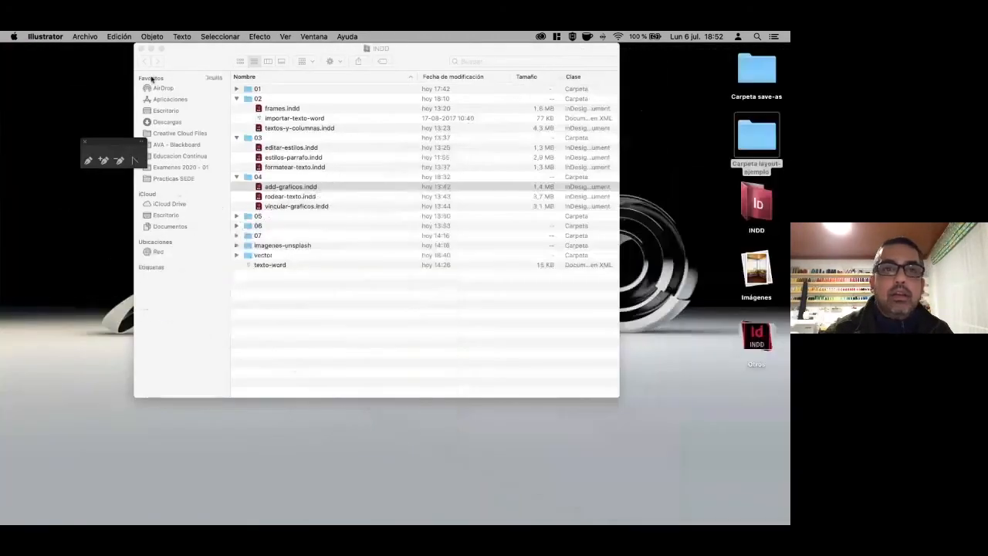
Open revista.indd from folder 07, leaving its RGB and CMYK settings as they are and skipping replacement of the missing font.
click(263, 279)
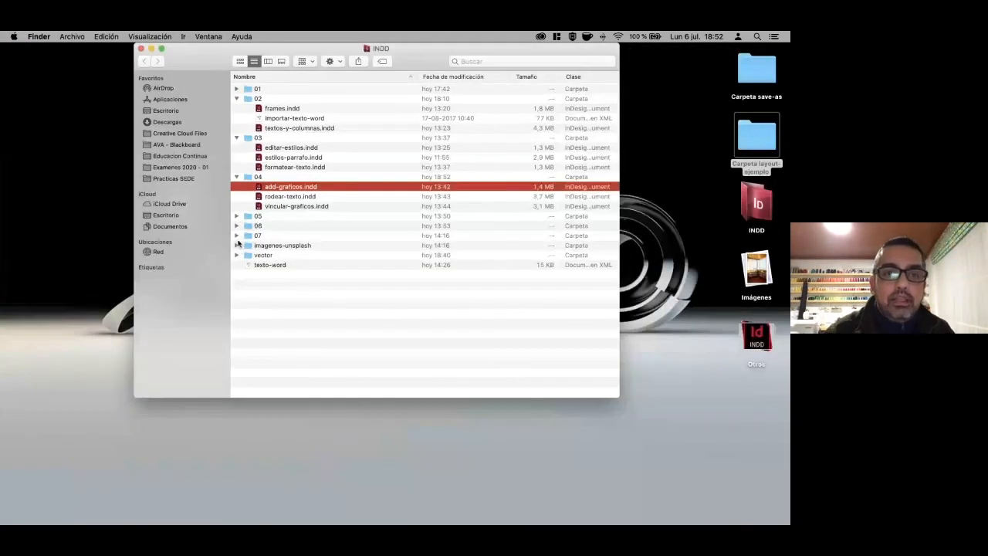
click(236, 237)
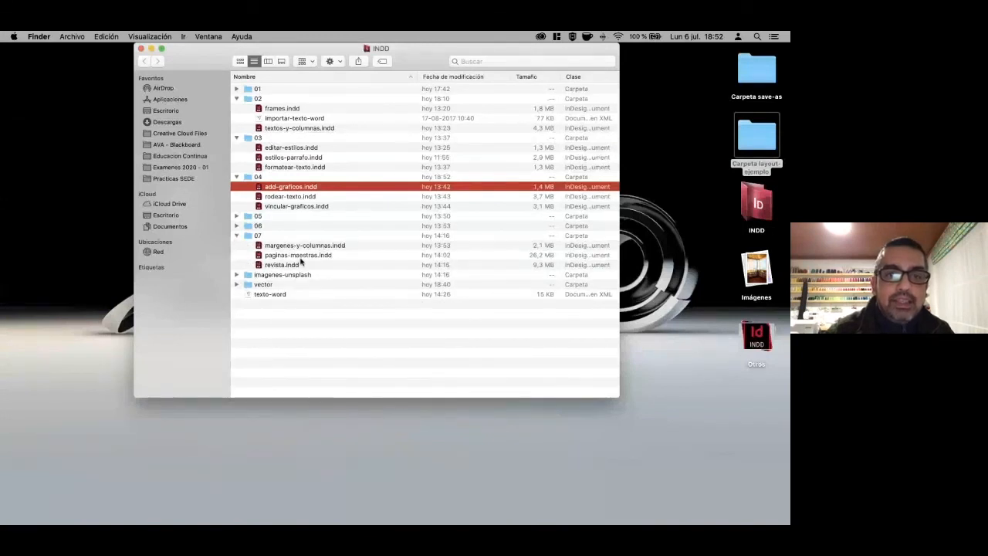
double_click(271, 265)
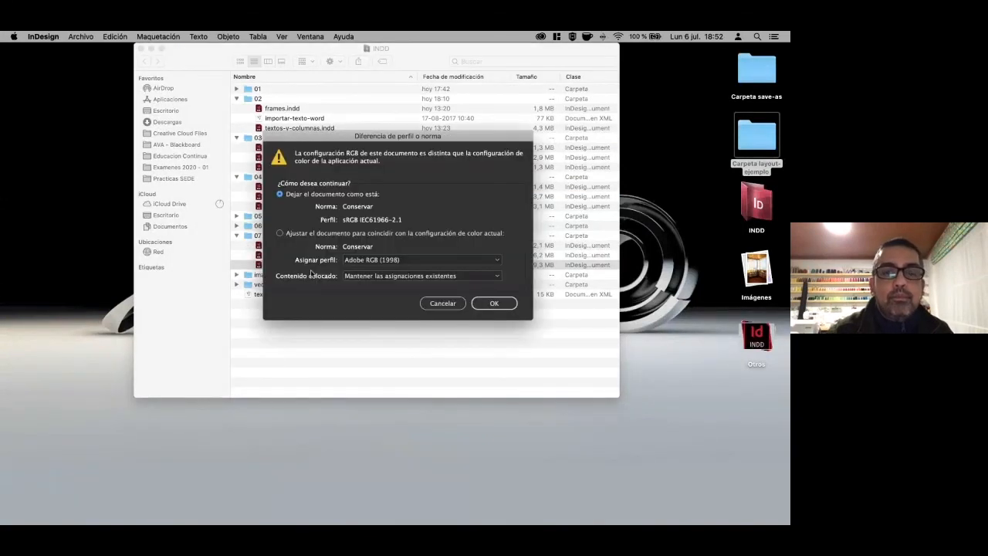
click(486, 305)
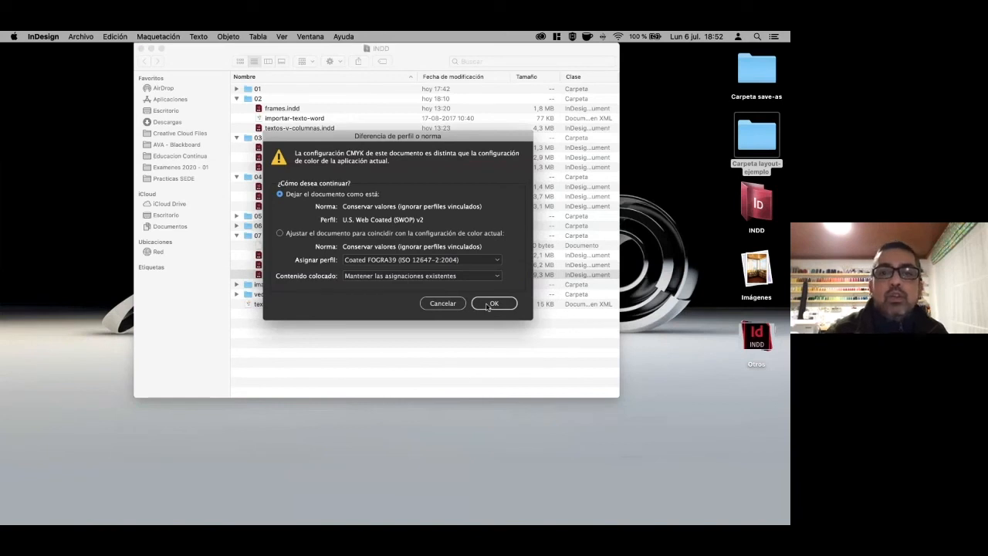
click(496, 308)
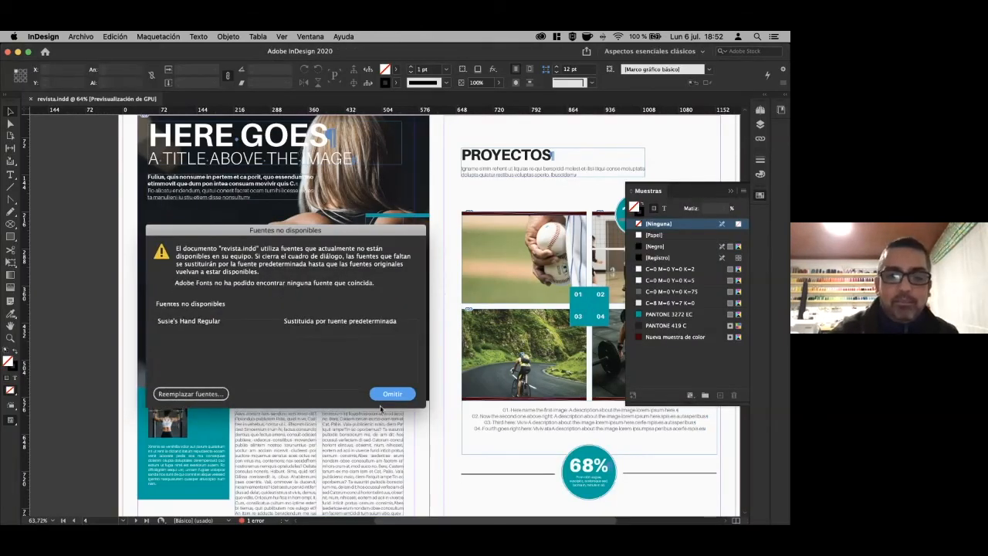
click(391, 394)
Examine the magazine's HERE GOES and PROYECTOS spread, and view all the document's pages together.
key(z)
click(423, 341)
alt+click(423, 341)
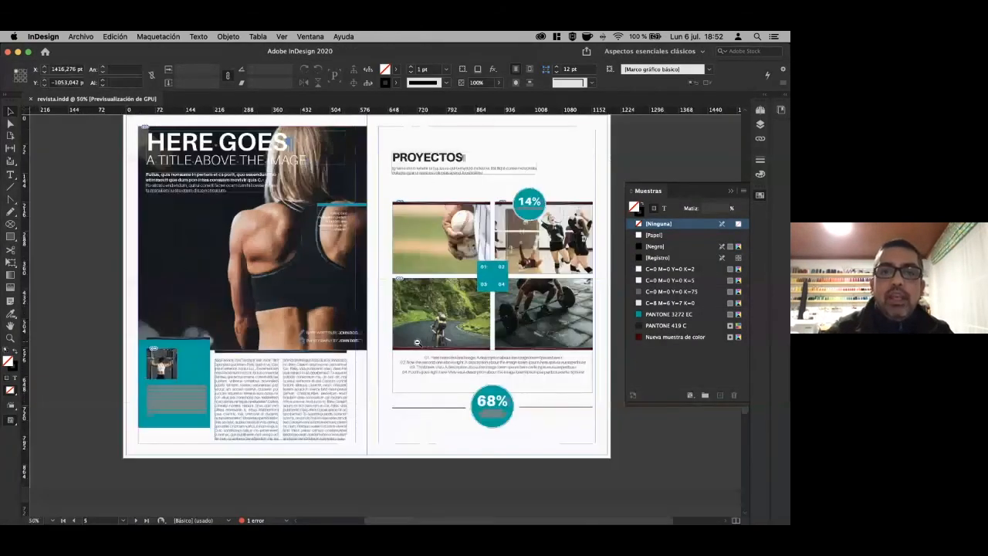
alt+click(418, 343)
alt+click(418, 343)
alt+click(408, 196)
click(404, 245)
key(super+space)
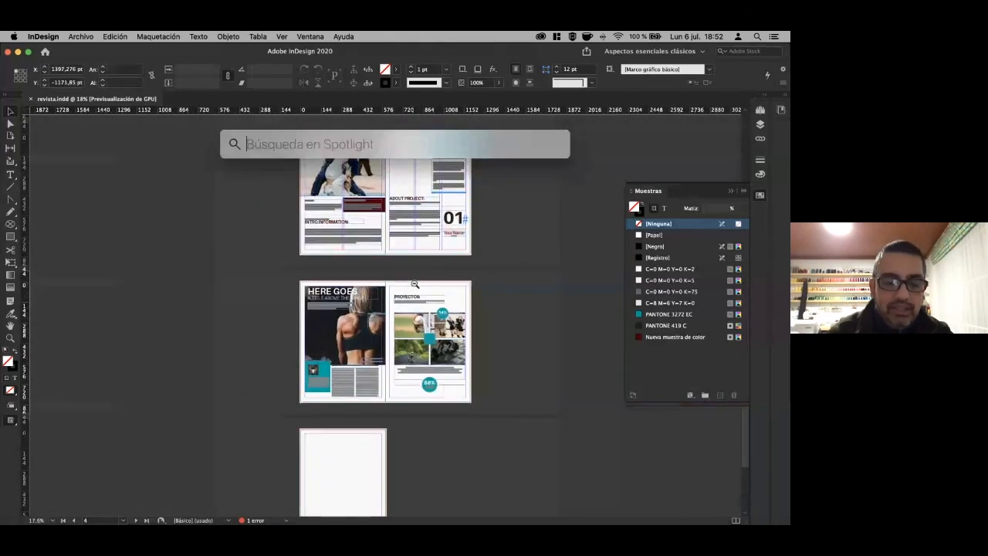
super+click(474, 321)
key(super+space)
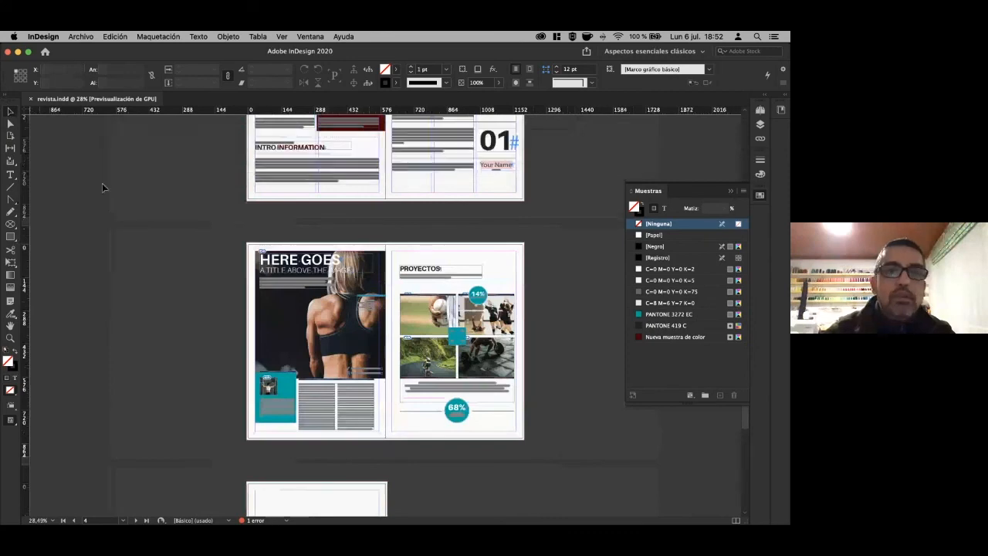
super+click(322, 284)
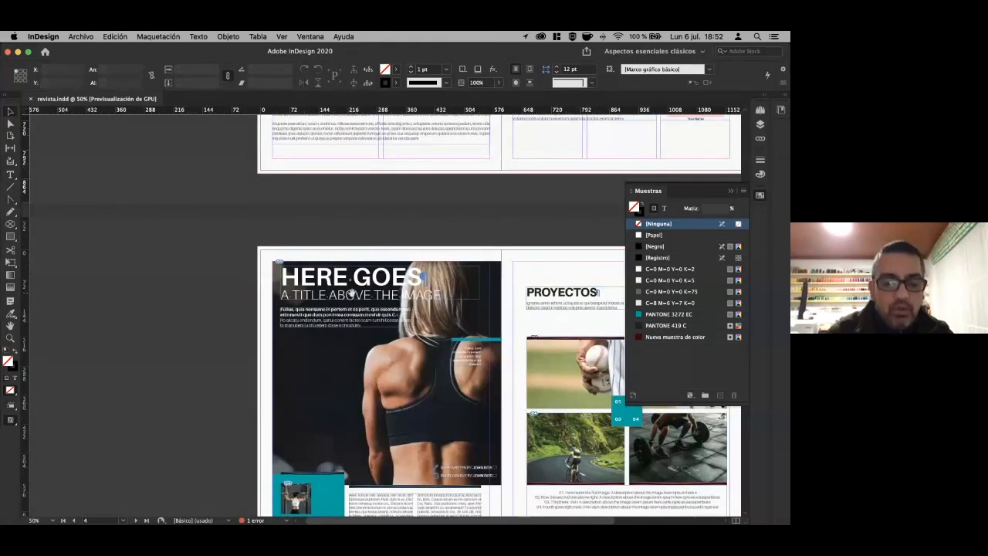
alt+super+click(354, 297)
alt+super+click(354, 297)
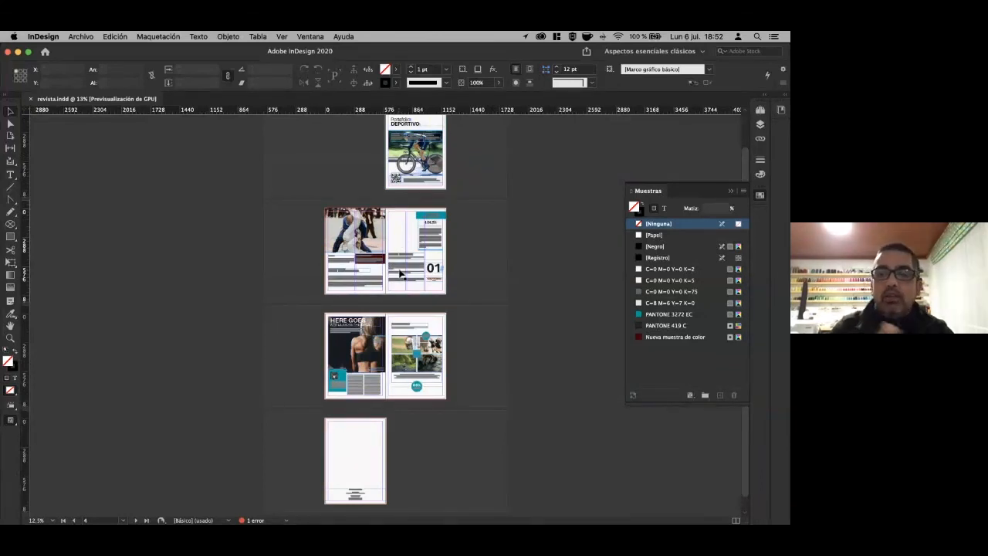
Switch to the browser to view the Adobe help article on disabled page options when printing to PostScript, and return to InDesign.
click(77, 37)
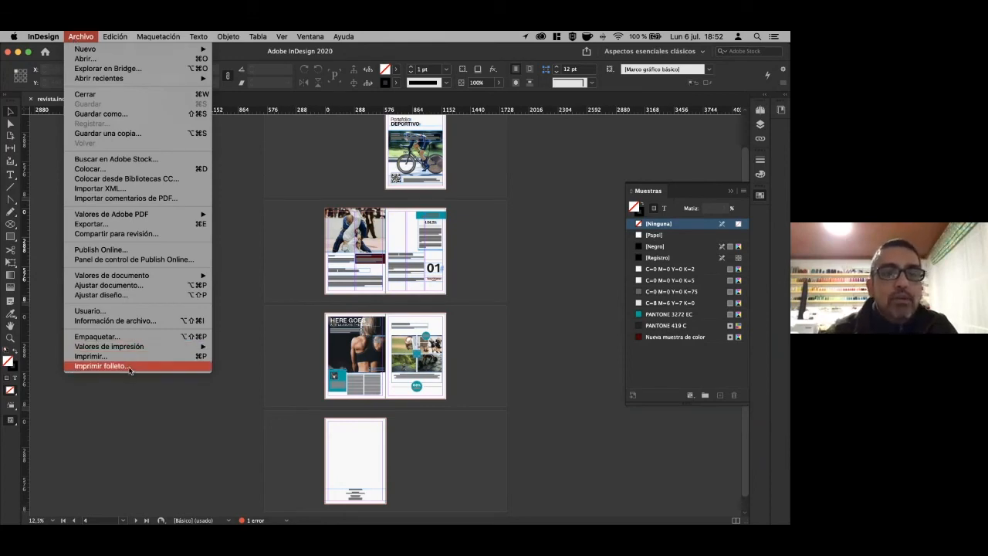
click(249, 342)
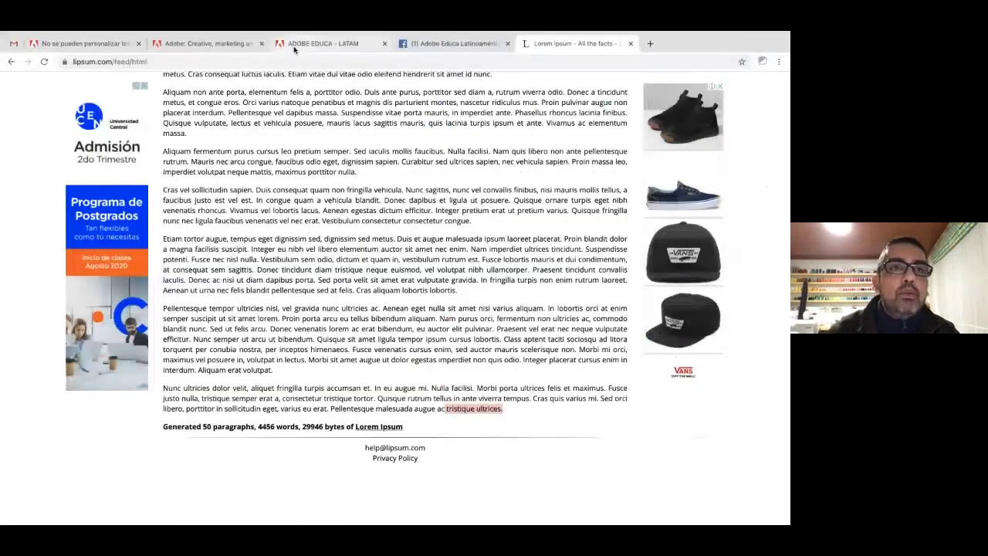
click(105, 45)
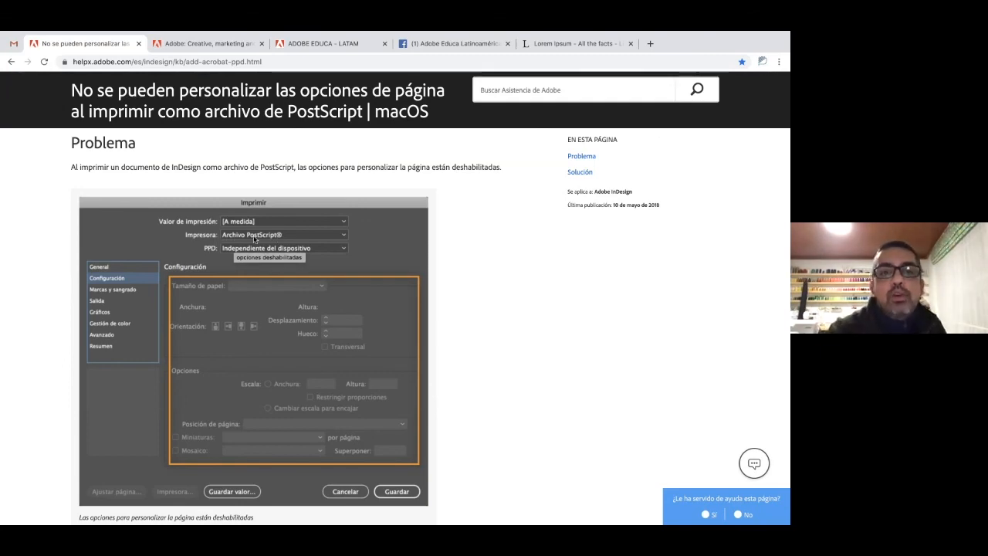
key(ctrl+Left)
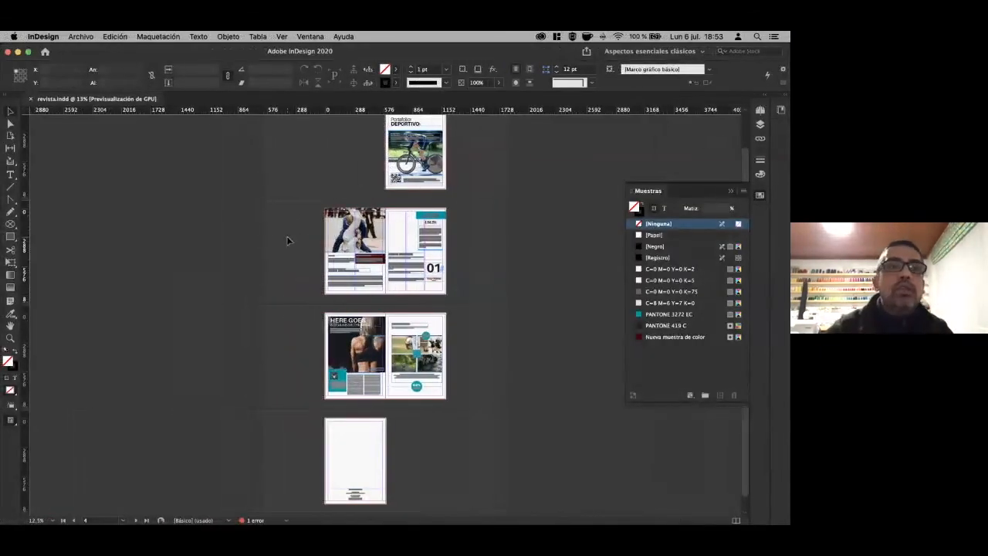
click(81, 37)
click(272, 269)
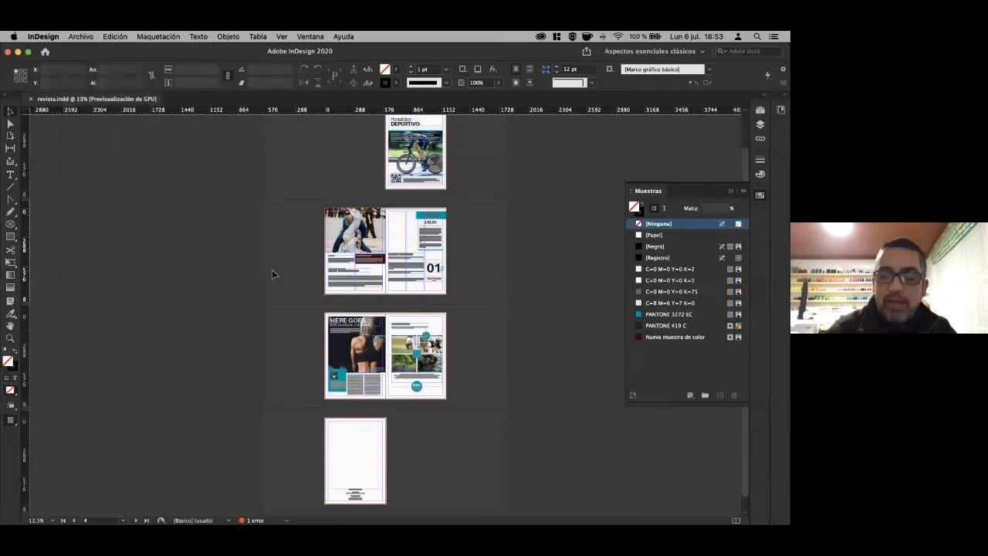
Read the help article's solution steps in the browser and highlight the instruction about Adobe PDF in the PPD list.
key(ctrl+Right)
scroll(275, 272, down, 10)
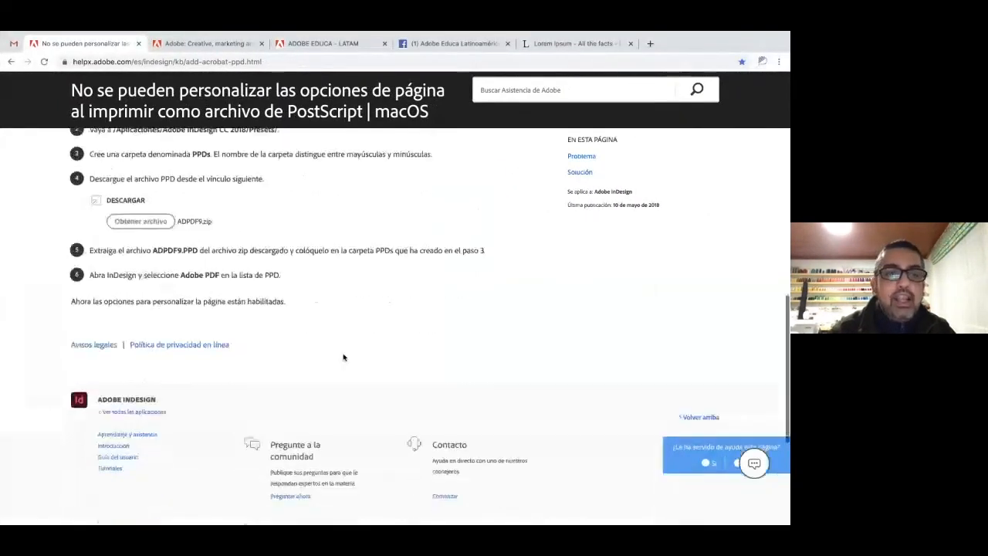
scroll(345, 357, up, 2)
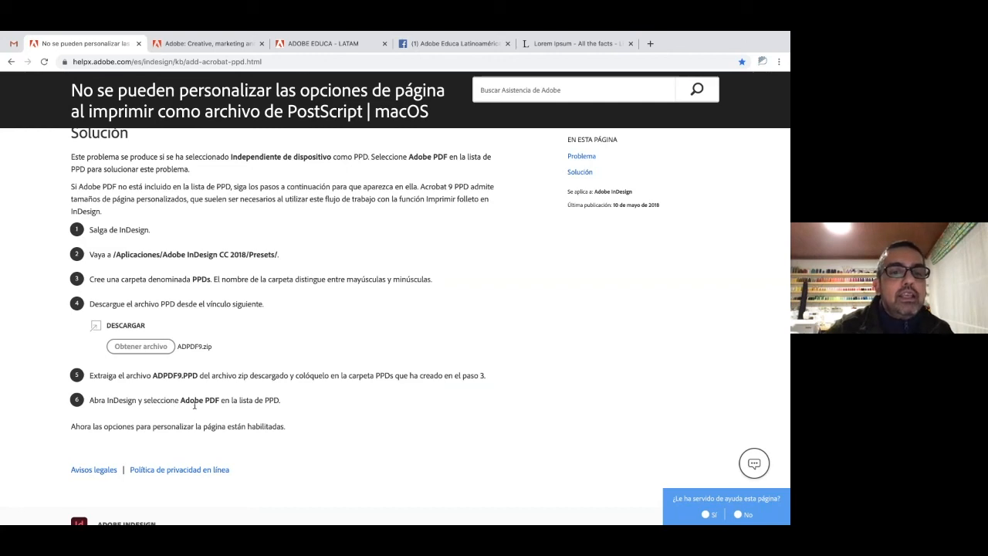
drag(183, 402, 296, 406)
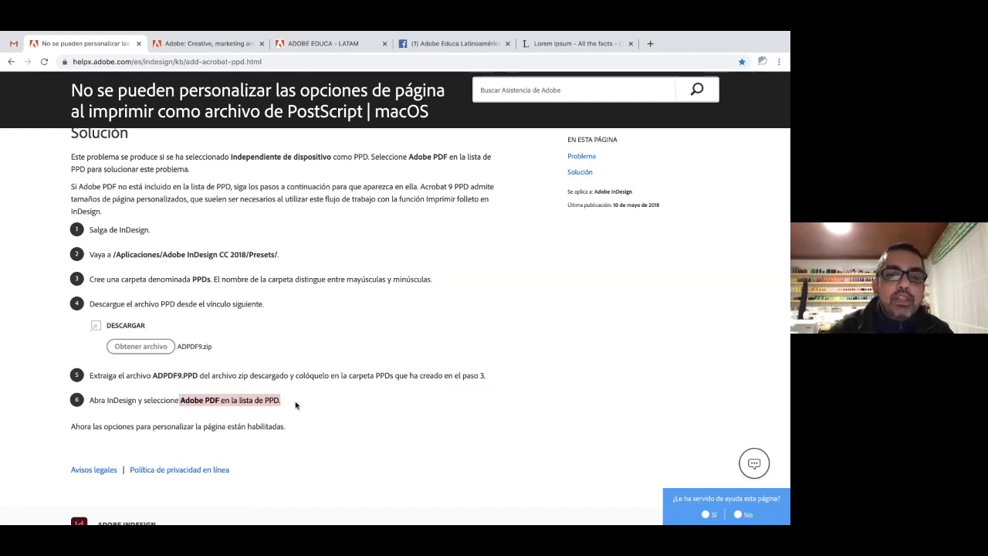
Switch back to InDesign, start Print Booklet for the magazine and set the PPD to Adobe PDF 9.0 in its print settings.
key(ctrl+Left)
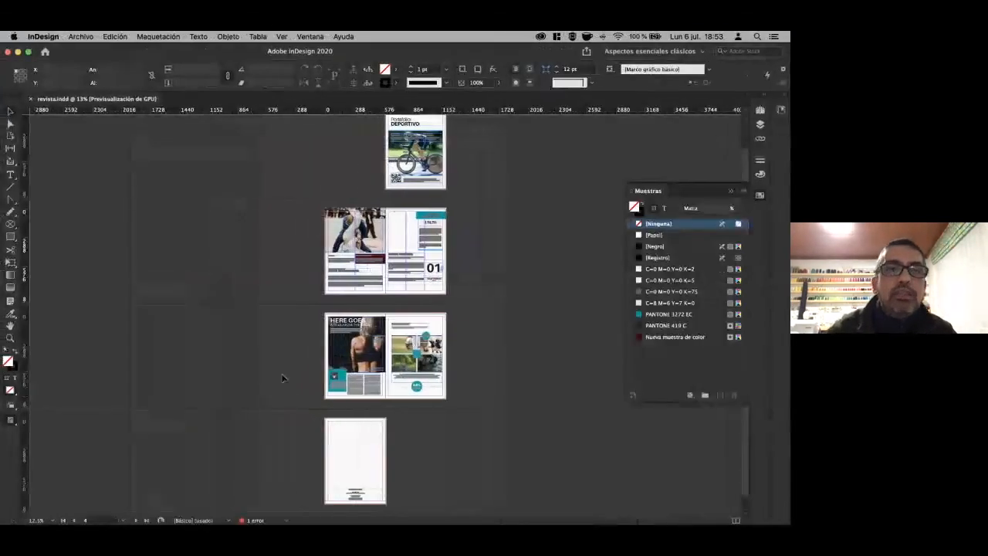
click(81, 36)
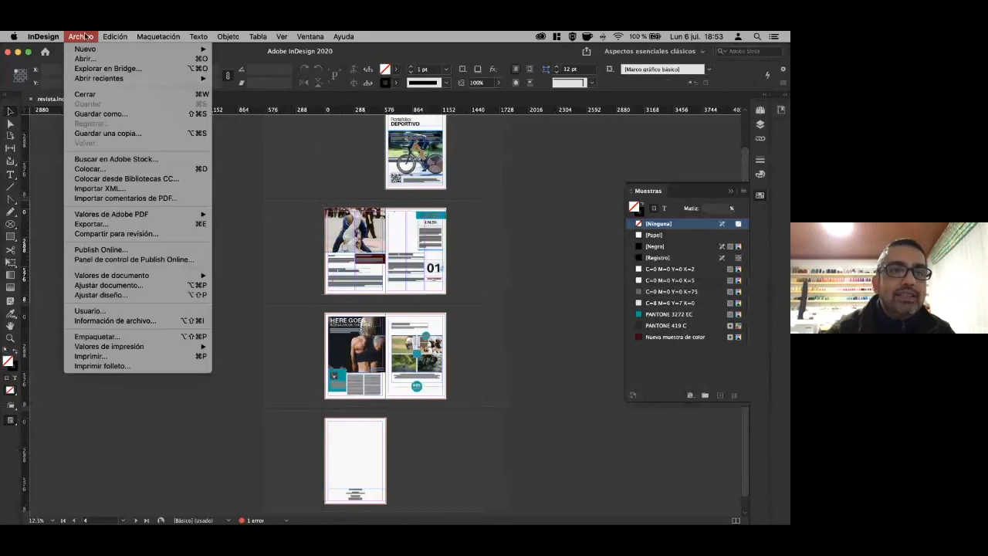
click(111, 366)
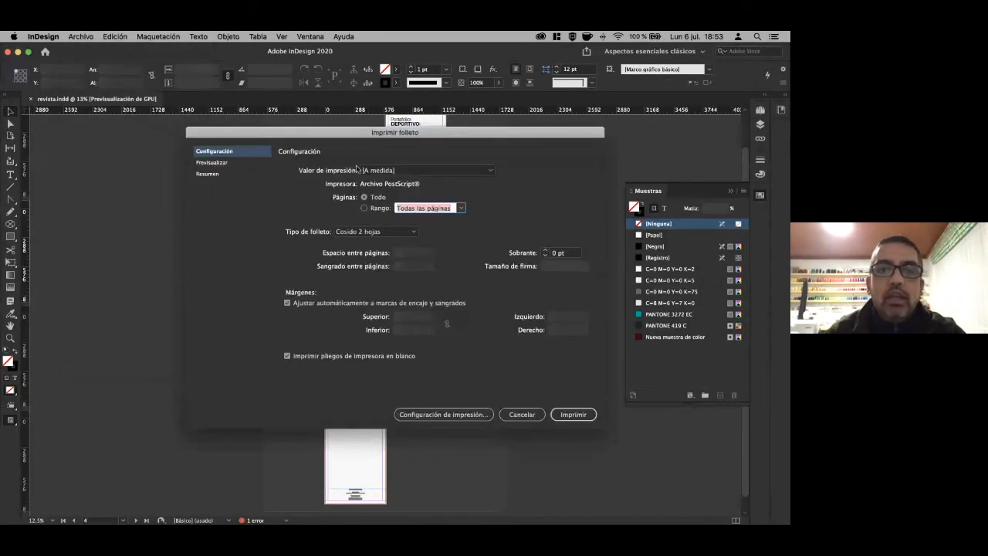
click(427, 172)
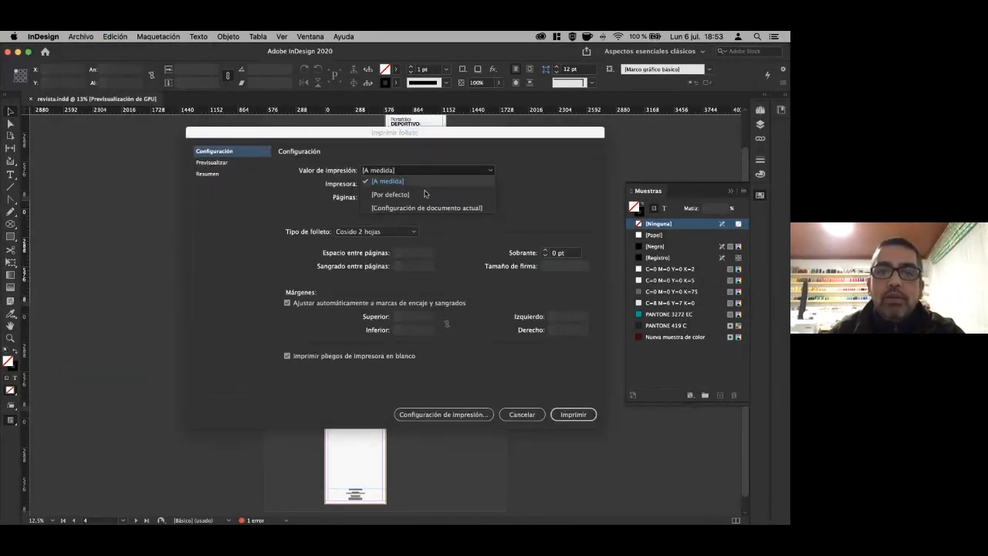
click(543, 211)
click(461, 415)
click(480, 312)
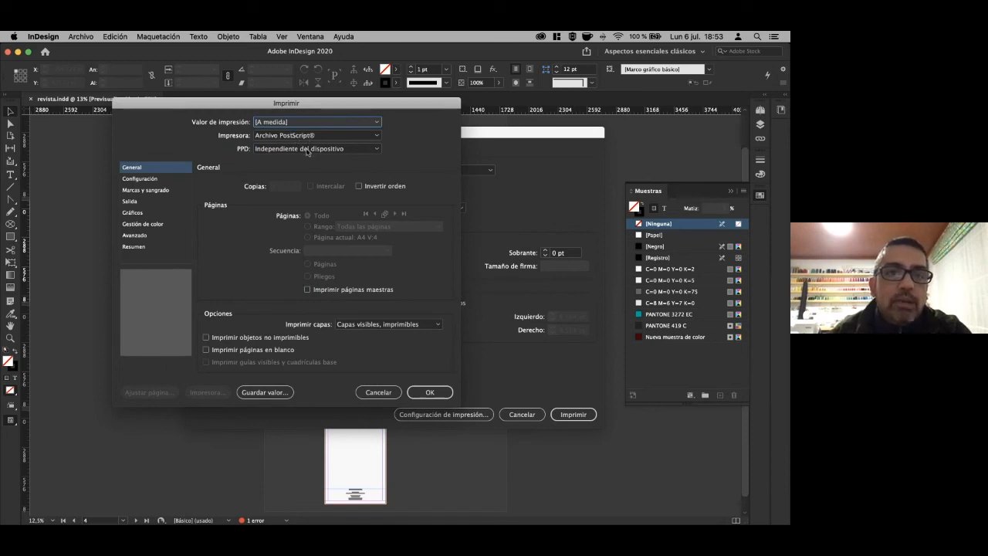
click(306, 151)
click(307, 174)
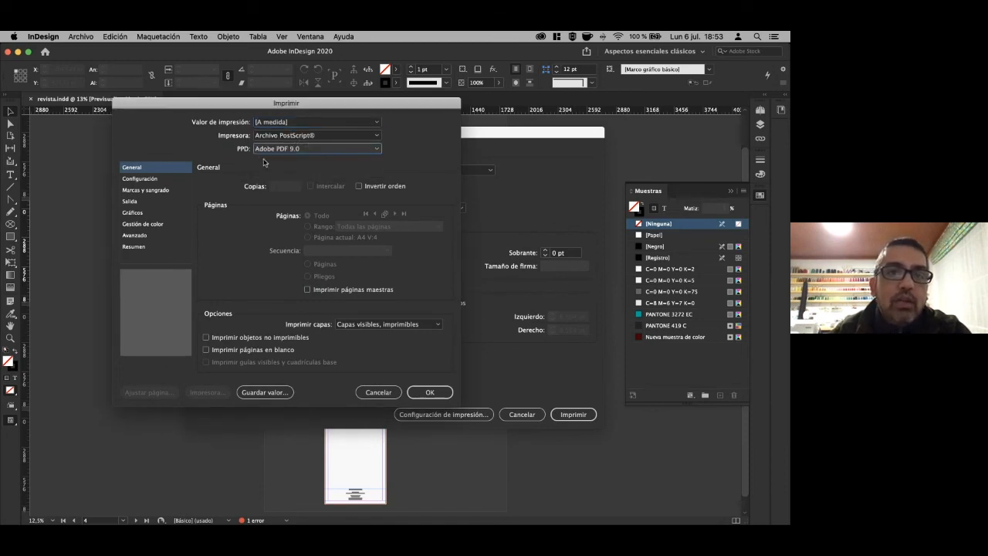
Set the booklet's paper size to Letter and enable crop marks and bleed marks.
click(148, 180)
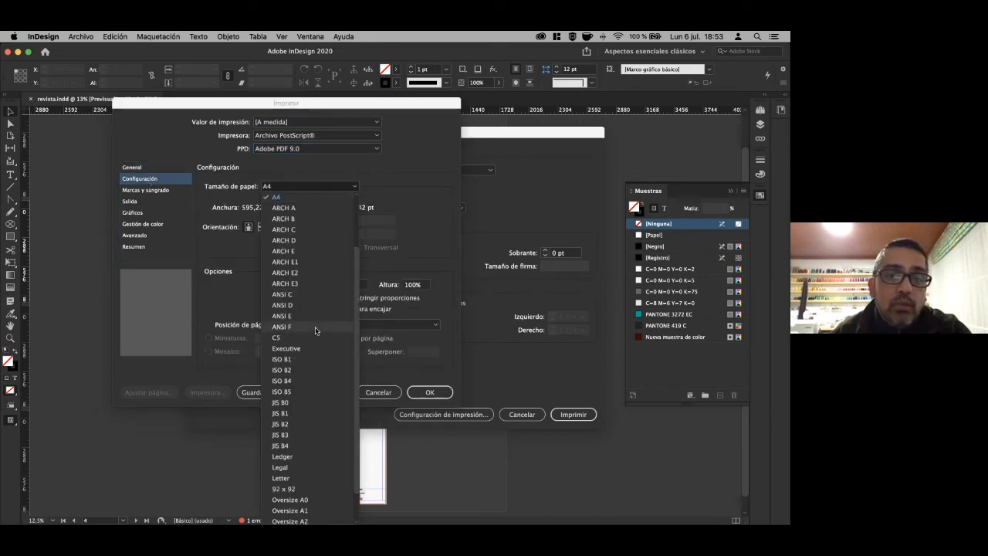
scroll(315, 331, down, 2)
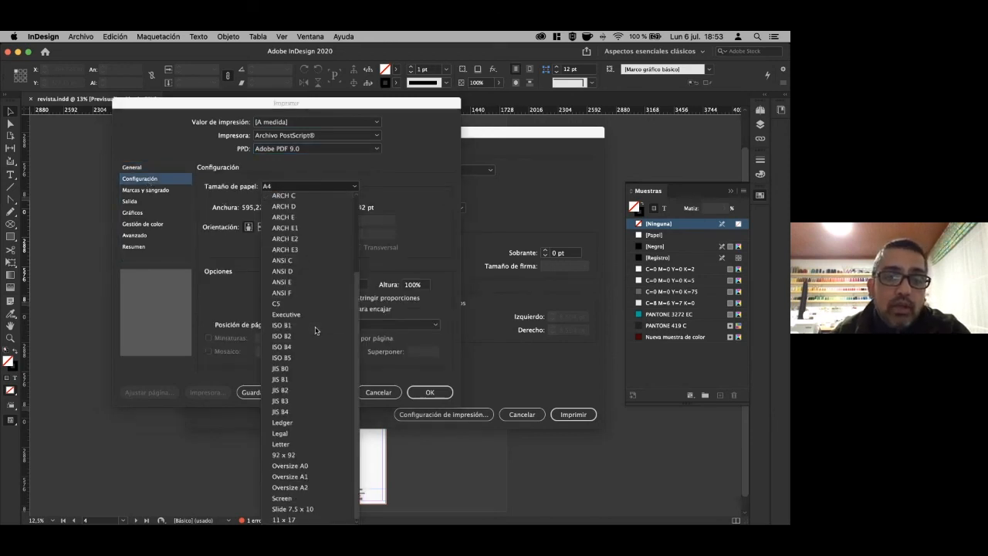
click(281, 446)
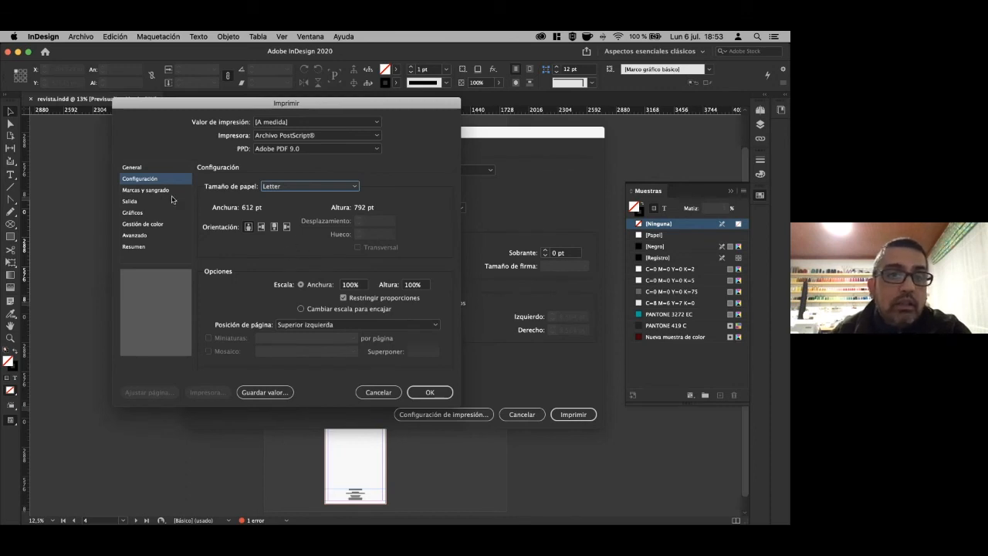
click(159, 191)
click(232, 208)
click(240, 220)
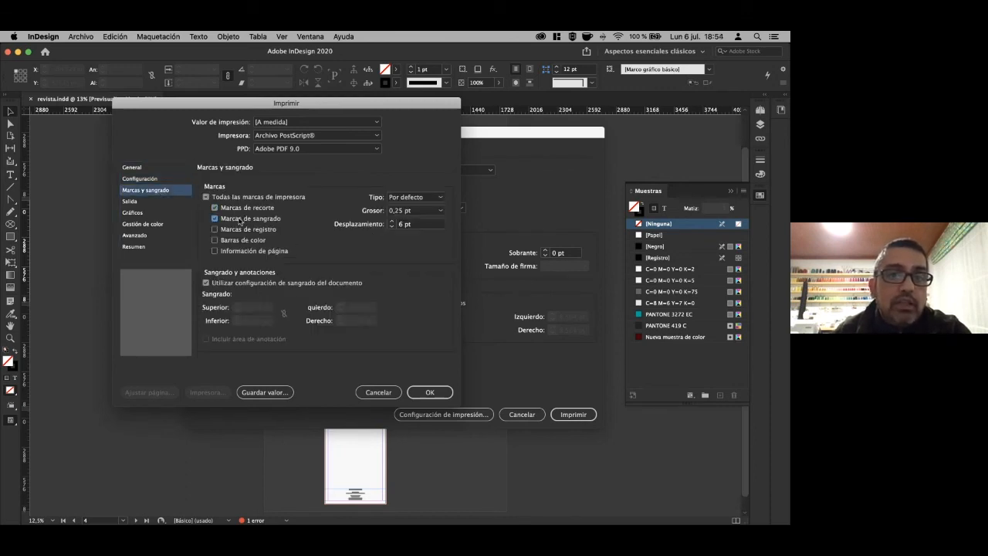
Review the output, graphics, colour management and advanced print settings, and accept the print setup.
click(148, 202)
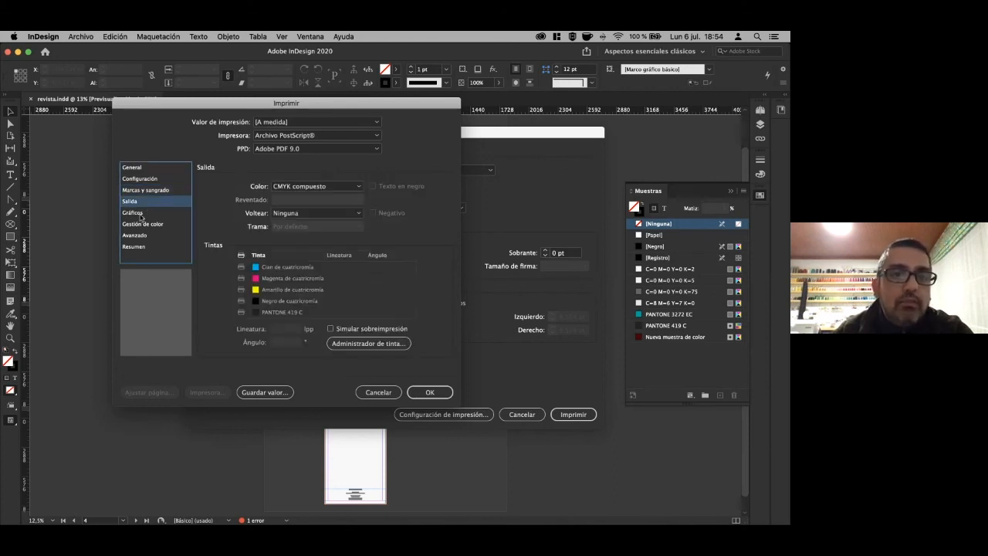
click(146, 213)
click(149, 225)
click(153, 236)
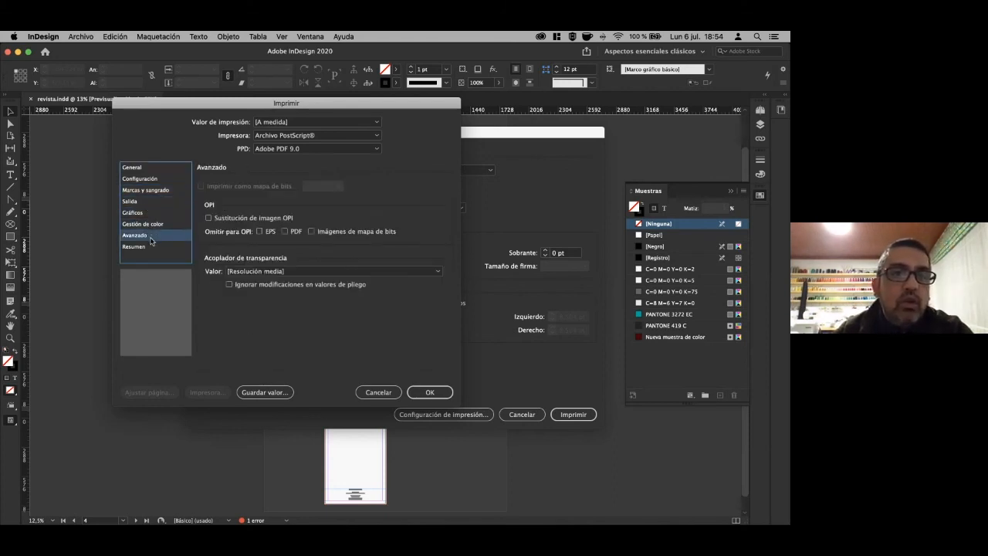
click(420, 394)
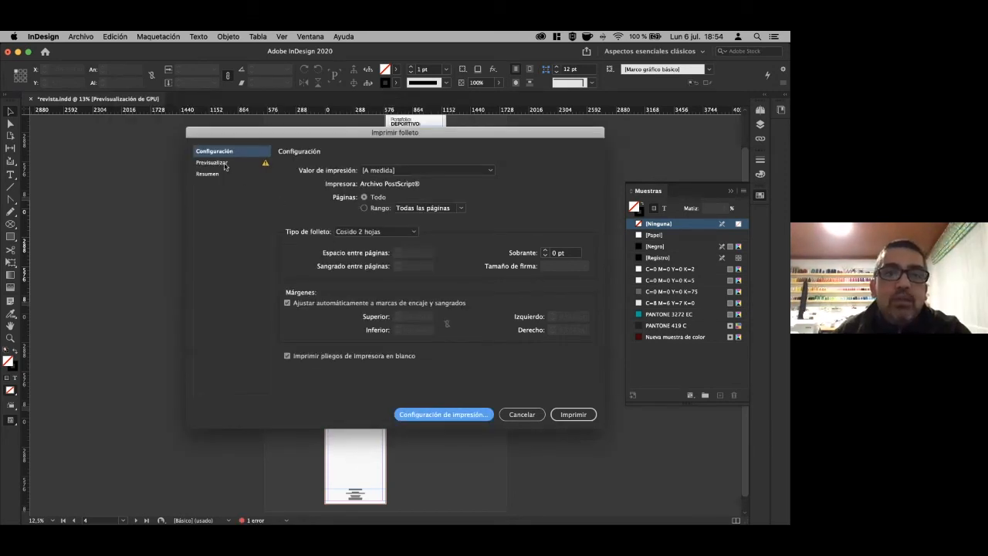
Preview the booklet's printer spreads from the first to the last to check the page imposition.
click(212, 163)
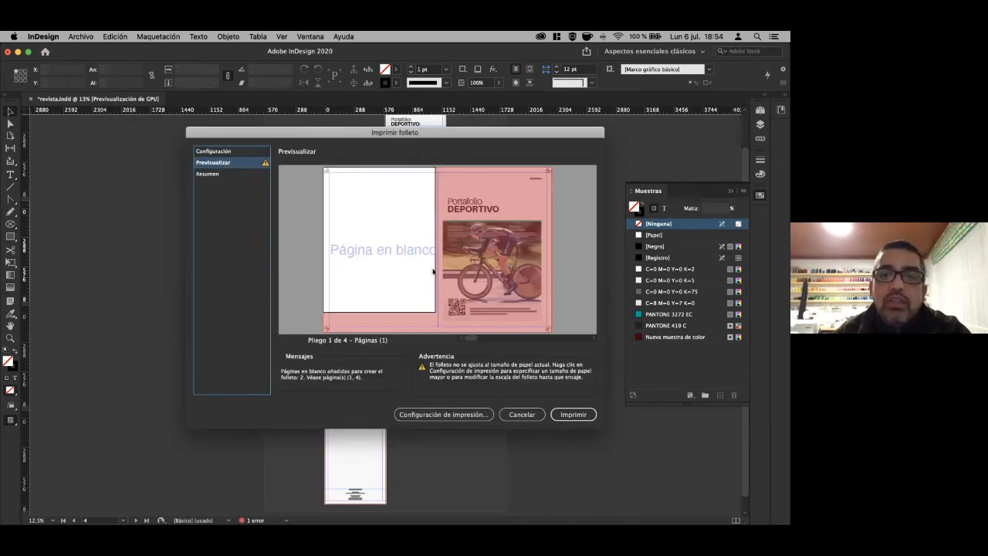
click(594, 340)
click(594, 340)
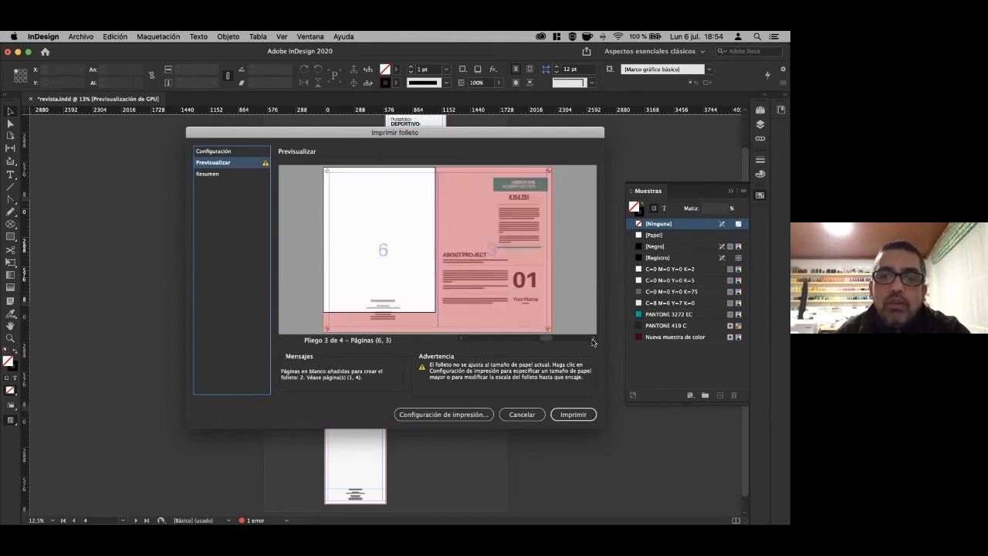
click(594, 340)
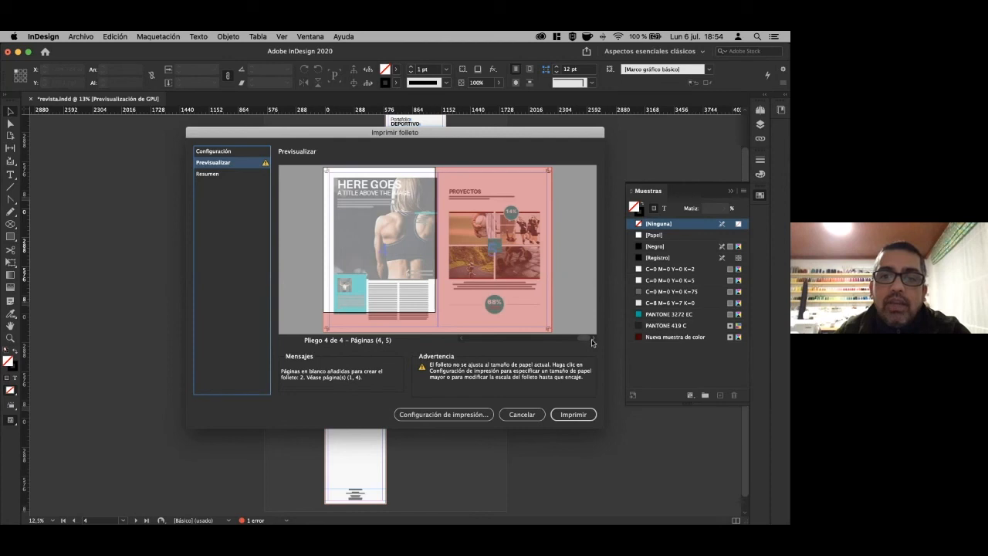
Print the booklet to a PostScript file named revista.ps in the Escritorio folder, accepting the missing font.
click(572, 420)
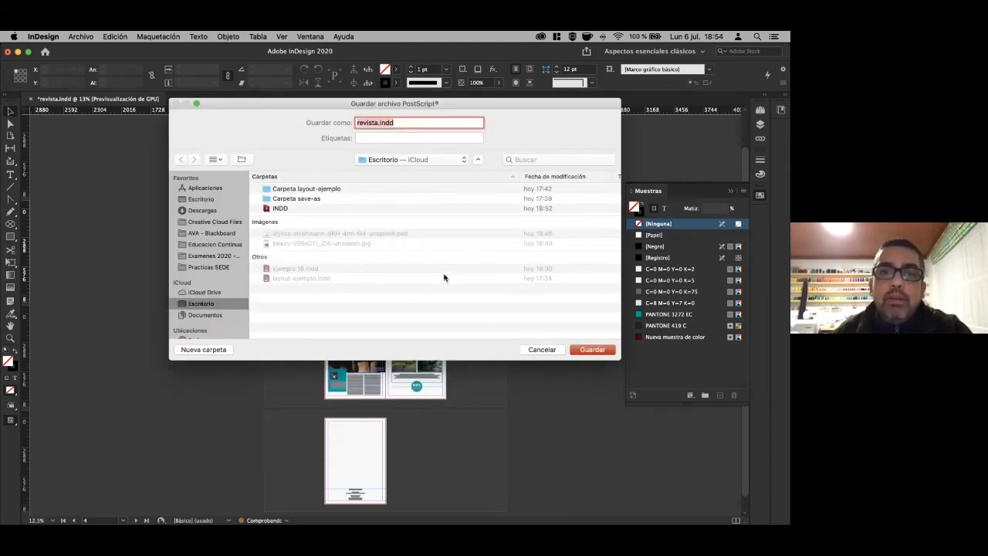
click(596, 351)
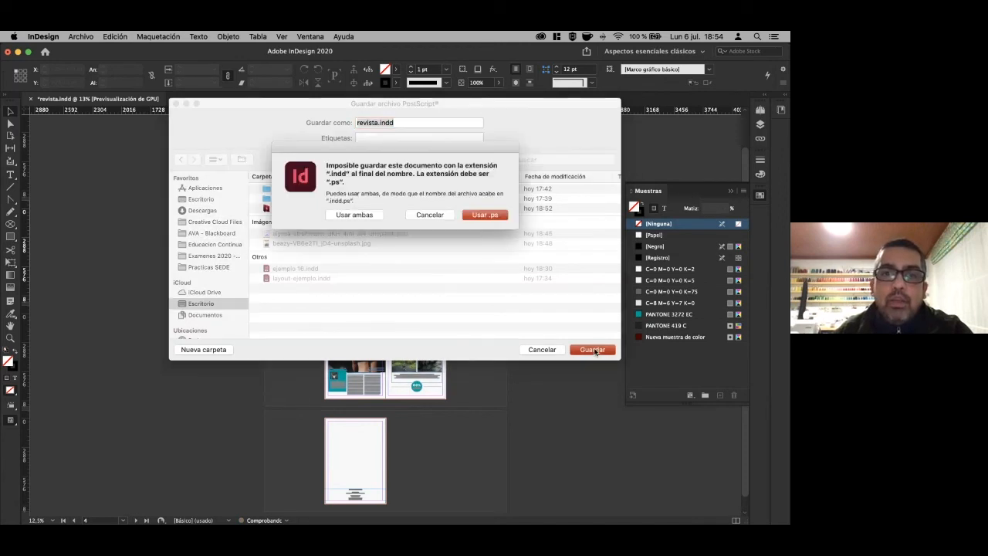
click(478, 216)
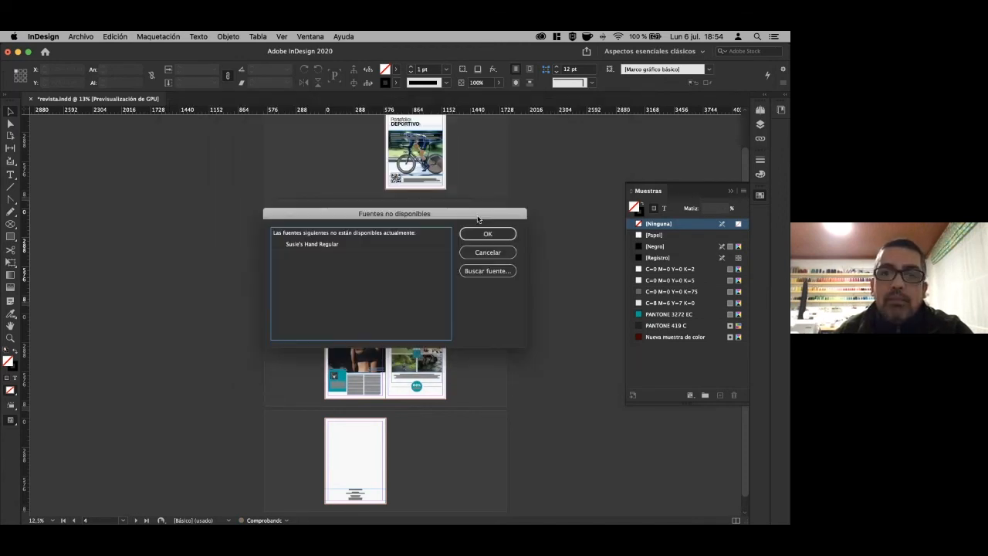
click(486, 235)
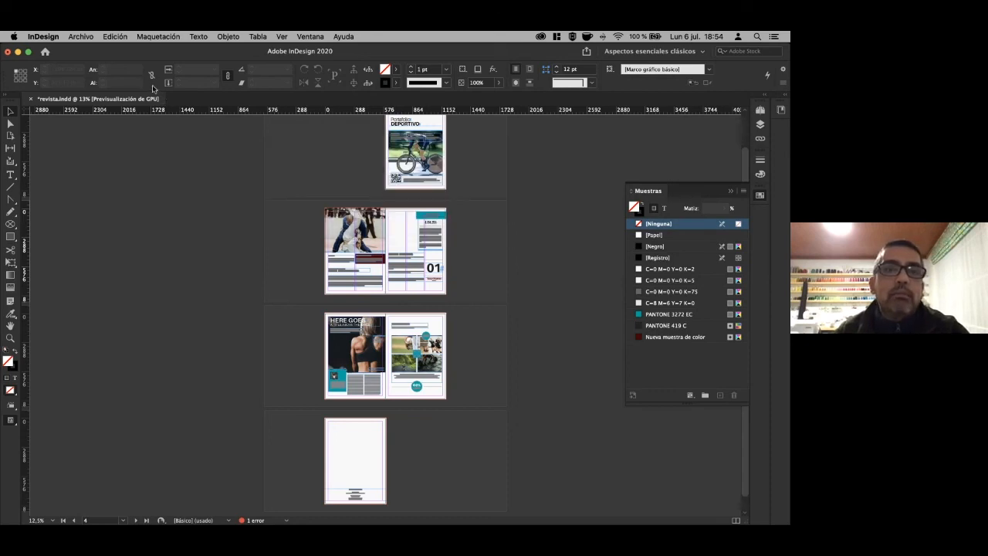
Minimise InDesign and convert the desktop file revista.ps to PDF with Acrobat Distiller, accepting the security confirmation.
click(18, 52)
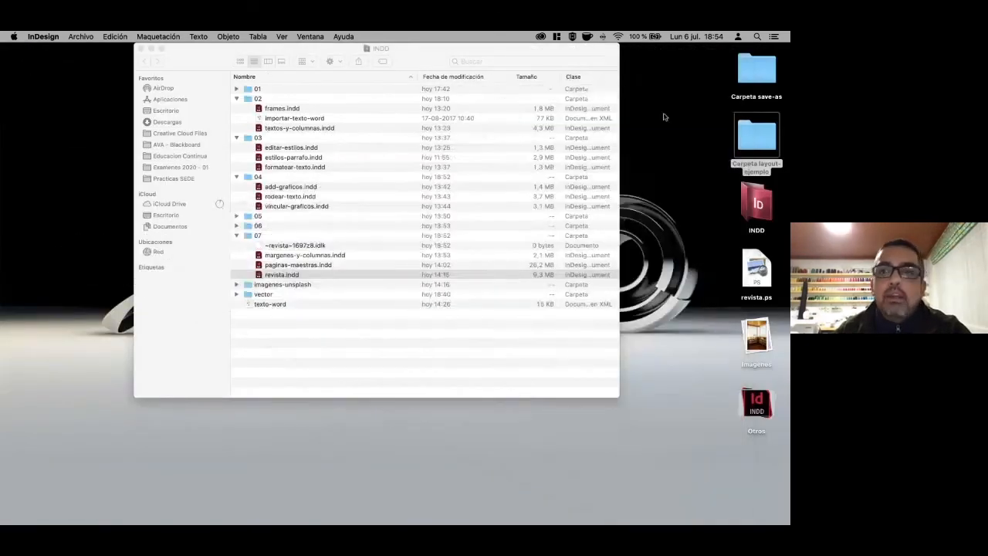
click(681, 181)
click(754, 279)
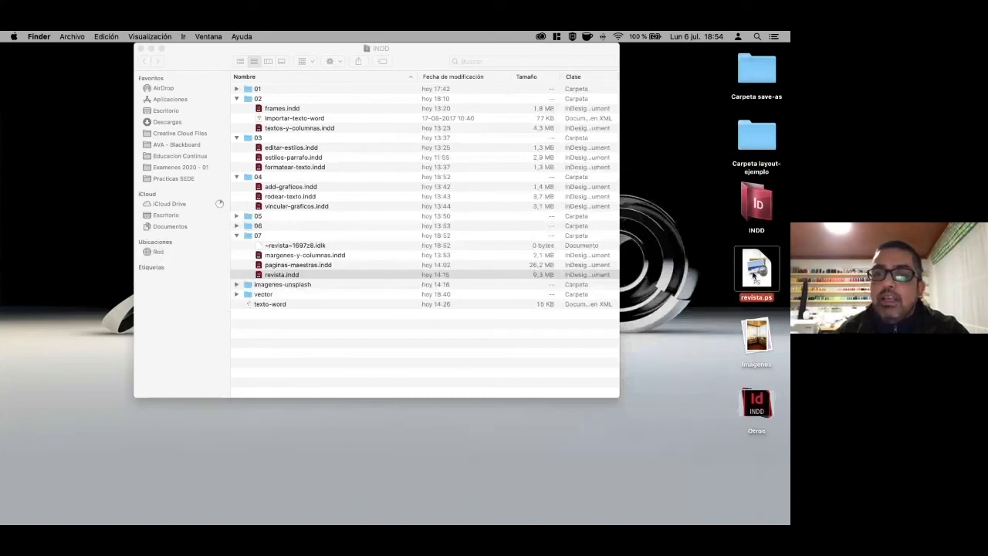
right_click(754, 278)
mouse_move(730, 287)
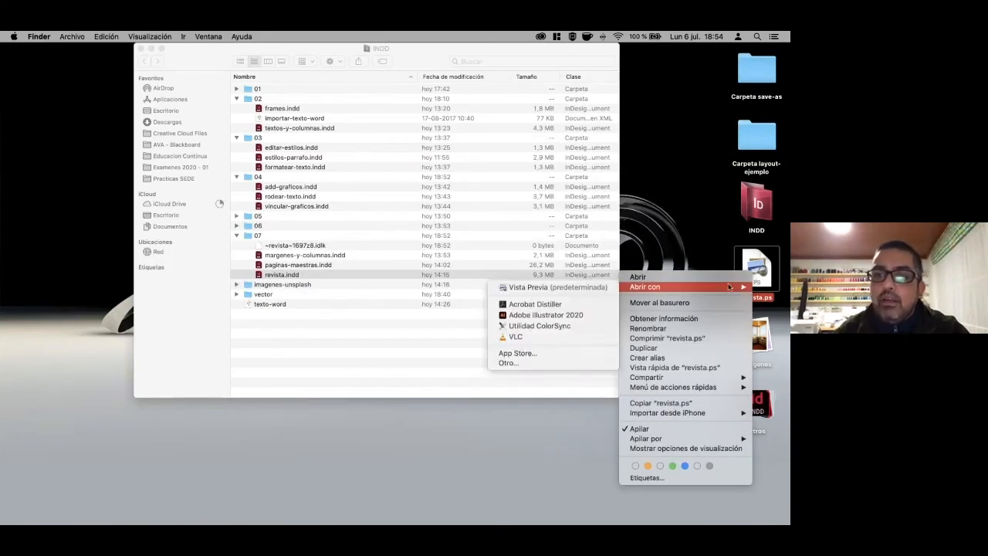
click(538, 307)
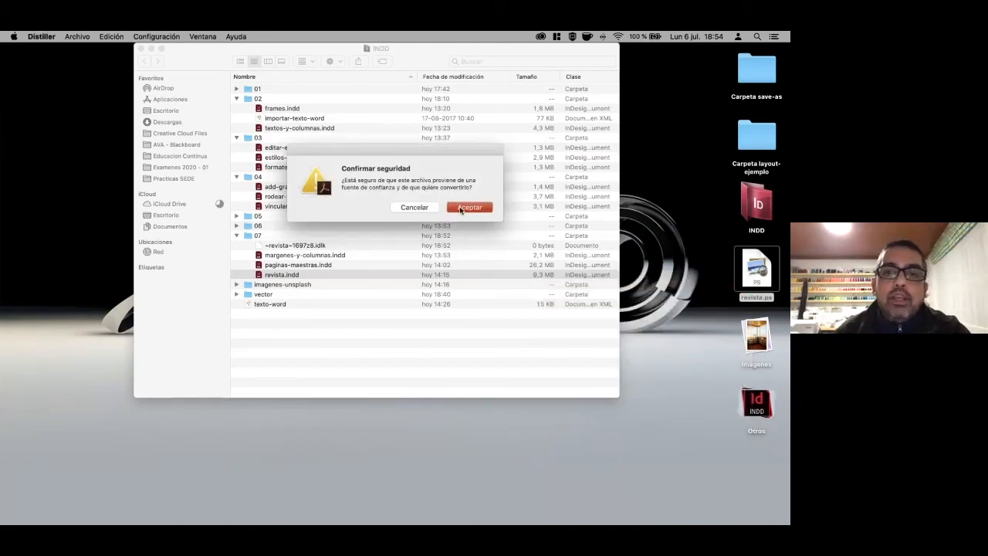
click(468, 207)
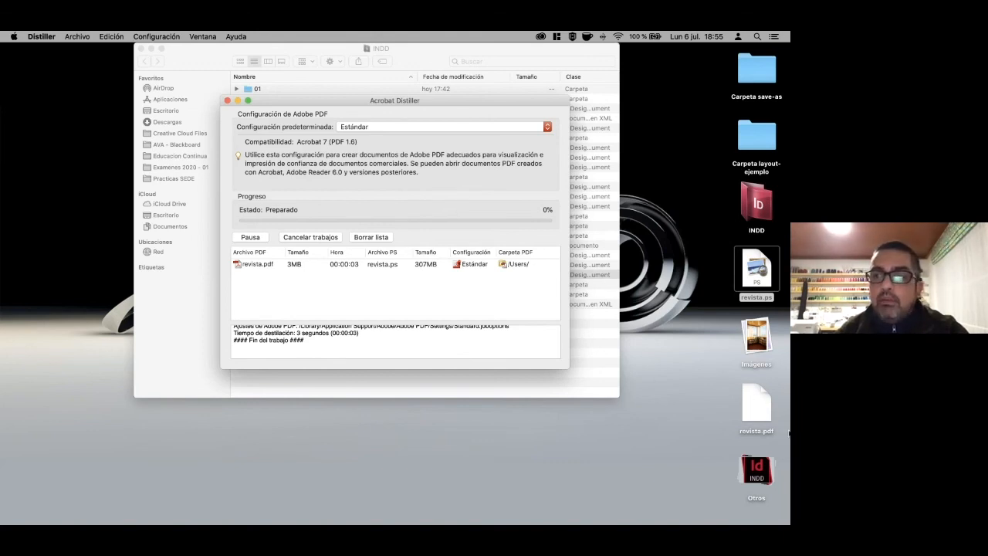
Open revista.pdf from the desktop in Preview, look through its pages at a reduced zoom and close it.
click(757, 409)
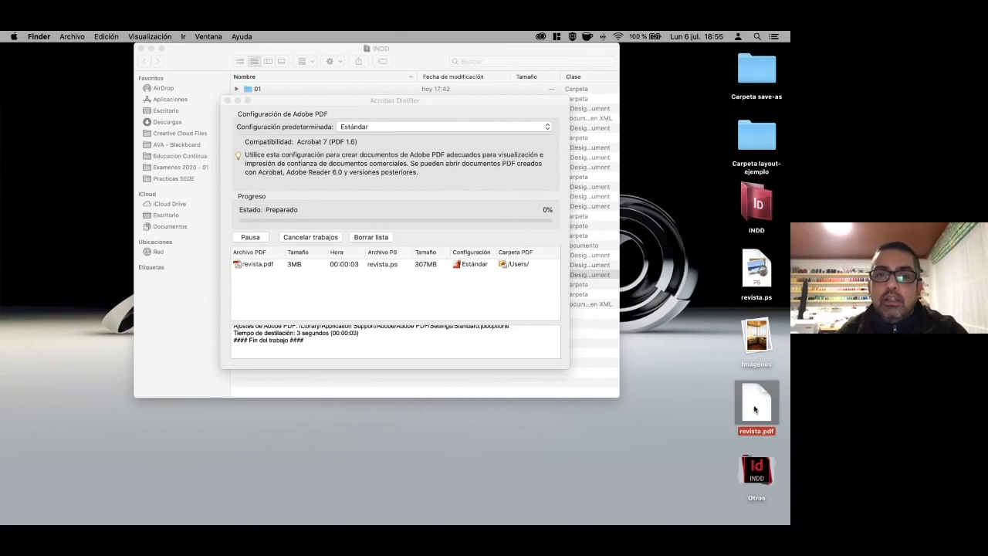
double_click(755, 409)
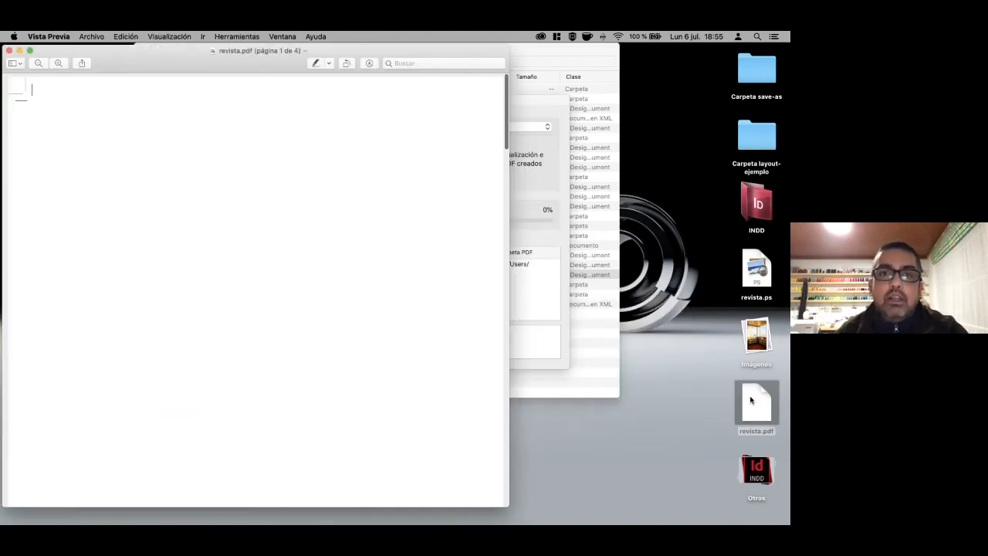
drag(249, 71, 367, 81)
scroll(430, 197, down, 10)
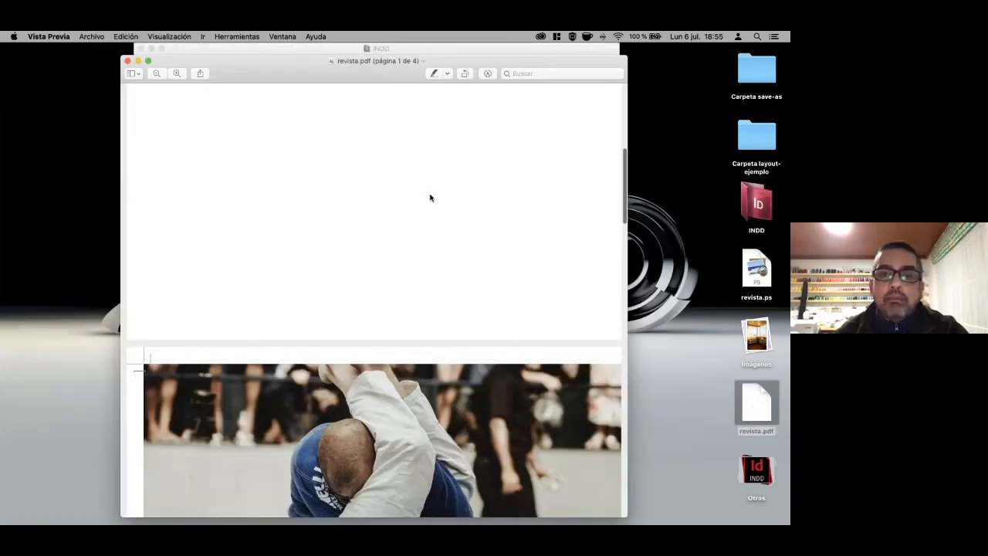
click(156, 73)
click(156, 73)
click(155, 73)
scroll(347, 183, down, 6)
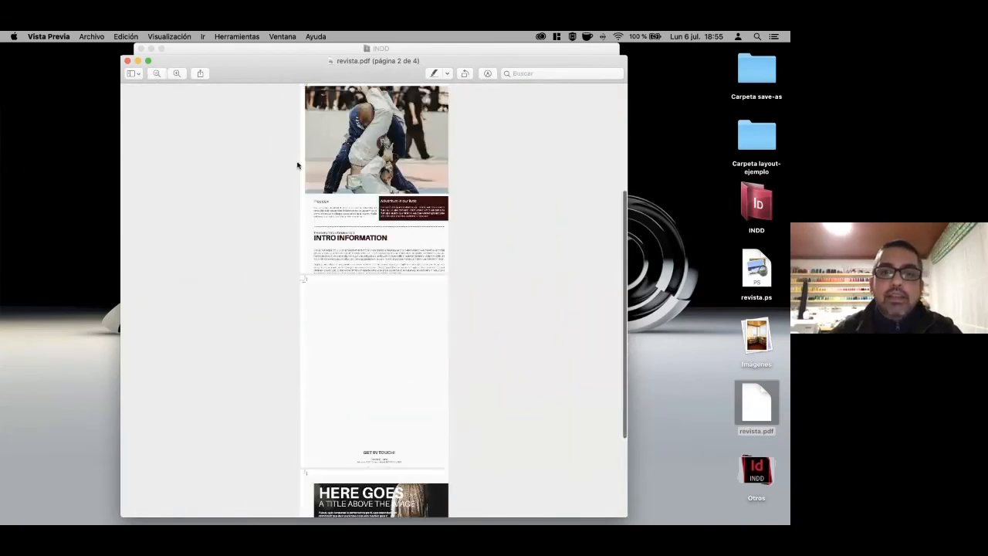
scroll(415, 237, up, 10)
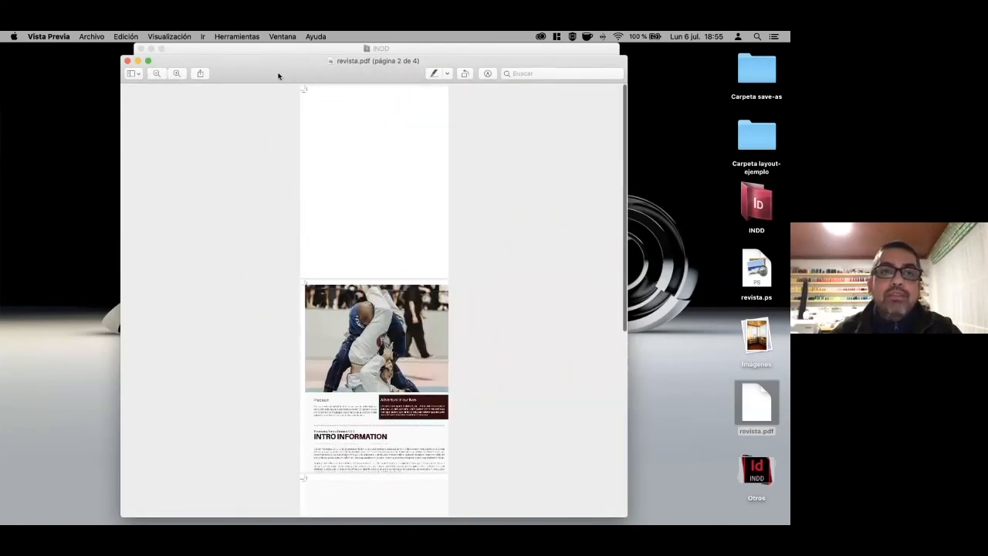
click(127, 61)
Open revista.pdf in Adobe Acrobat, inspect its first pages at 50% zoom and minimise the window.
right_click(755, 411)
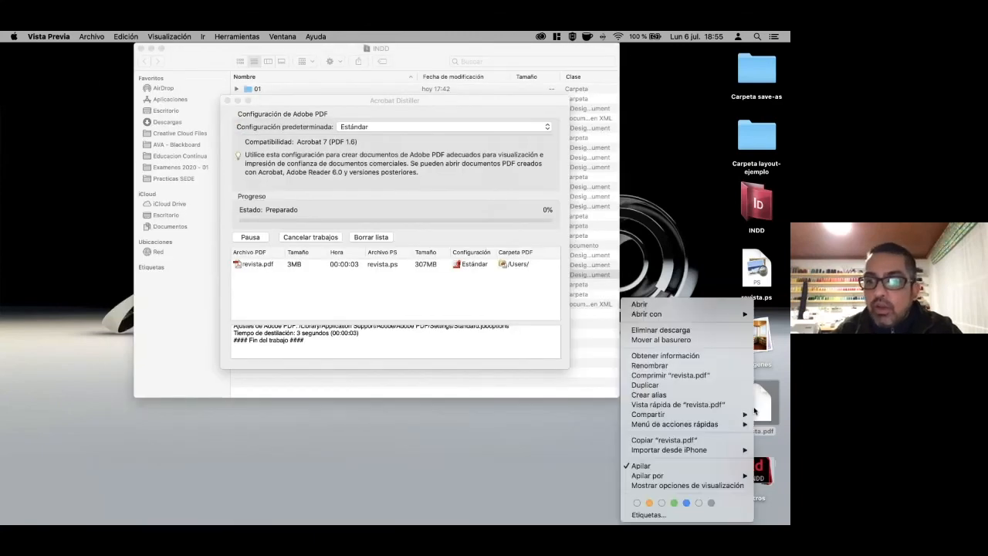
mouse_move(680, 315)
click(572, 344)
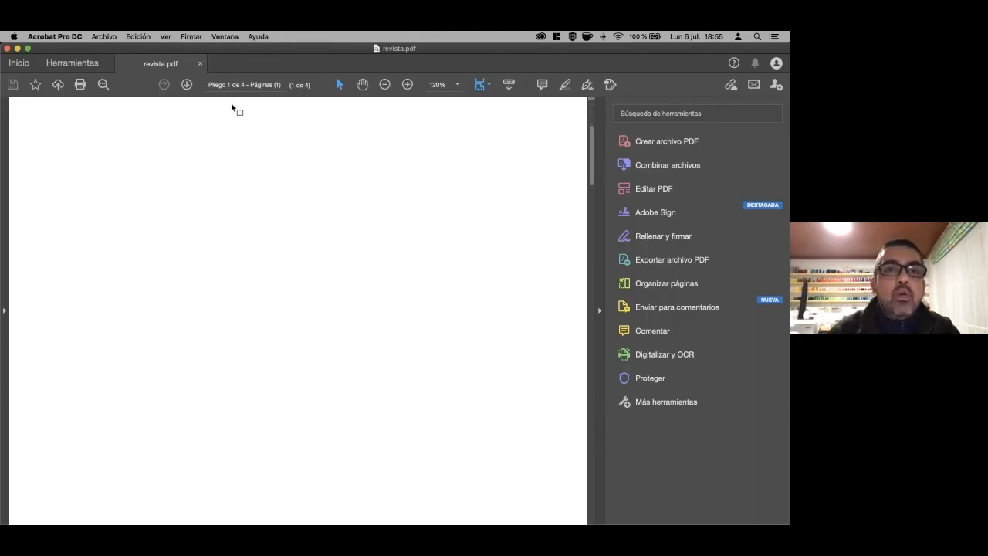
click(384, 85)
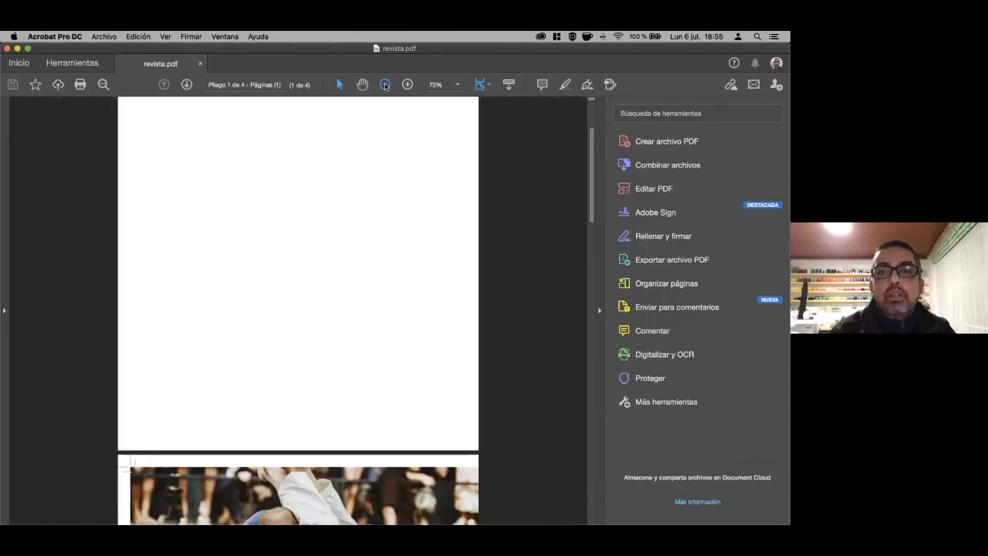
click(384, 85)
click(384, 84)
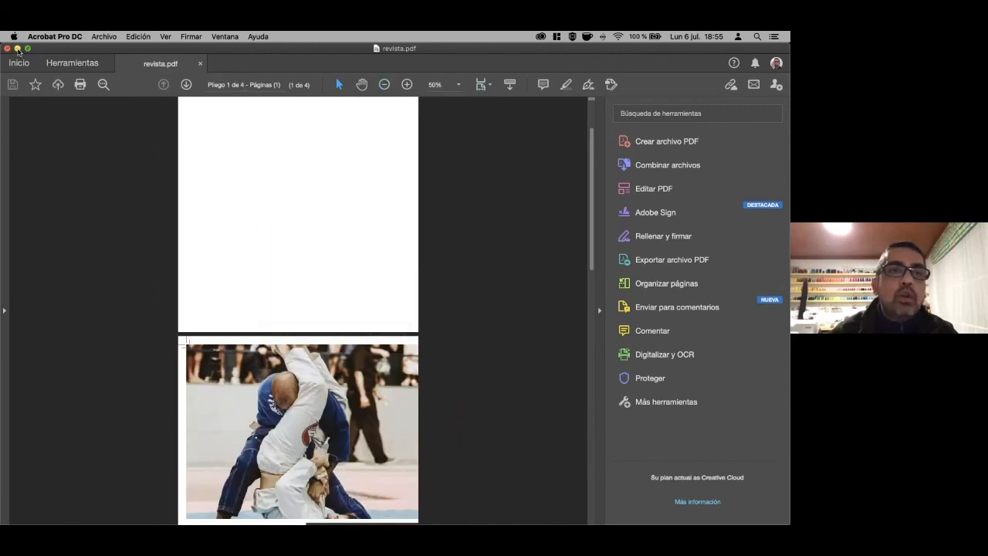
click(17, 48)
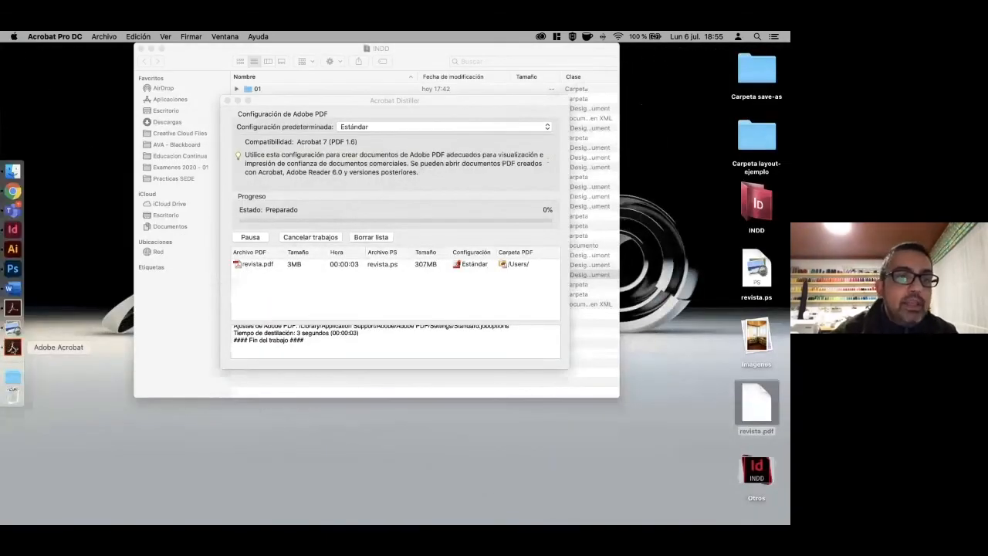
Switch back to InDesign and try the Fresado 2 hojas booklet type in Print Booklet, restoring Cosido 2 hojas and cancelling.
click(12, 230)
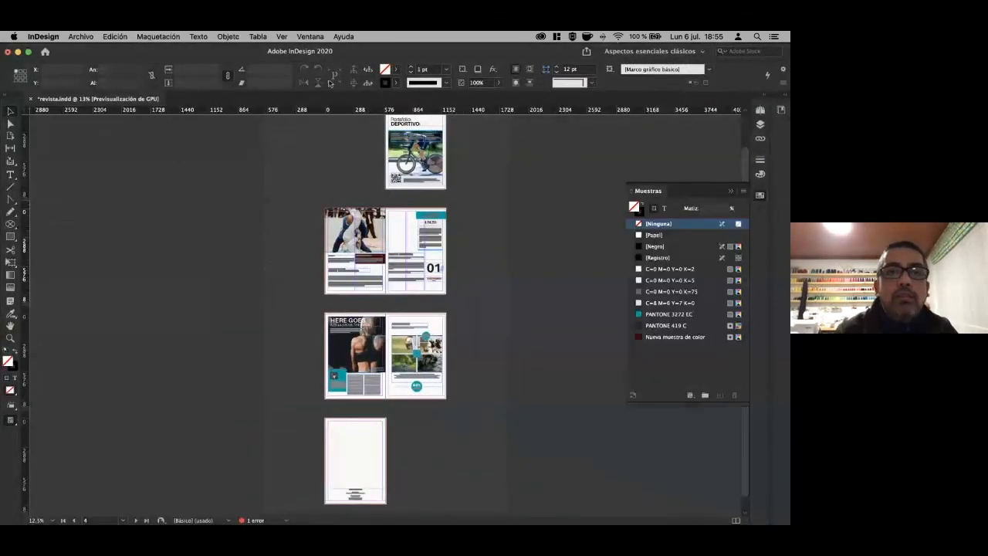
click(77, 37)
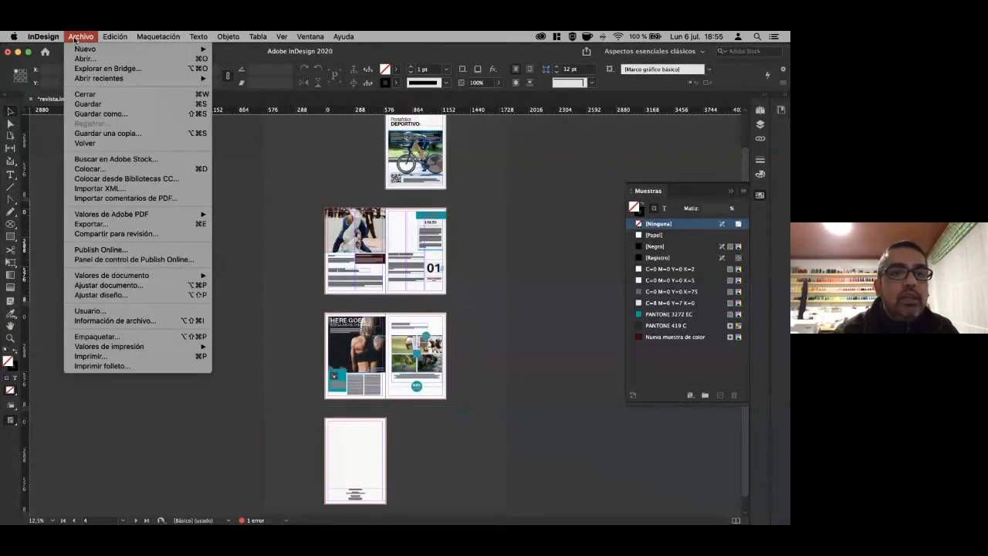
click(100, 366)
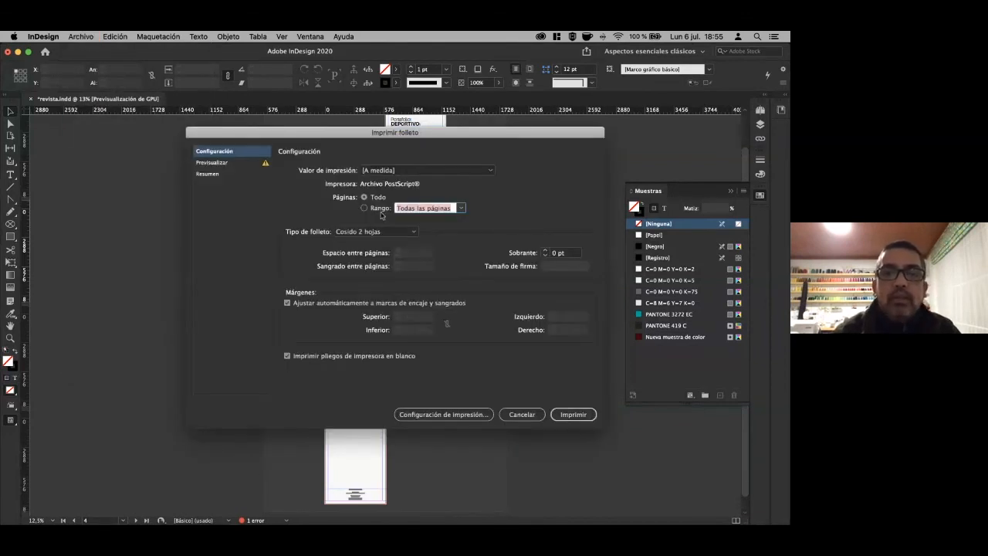
click(386, 232)
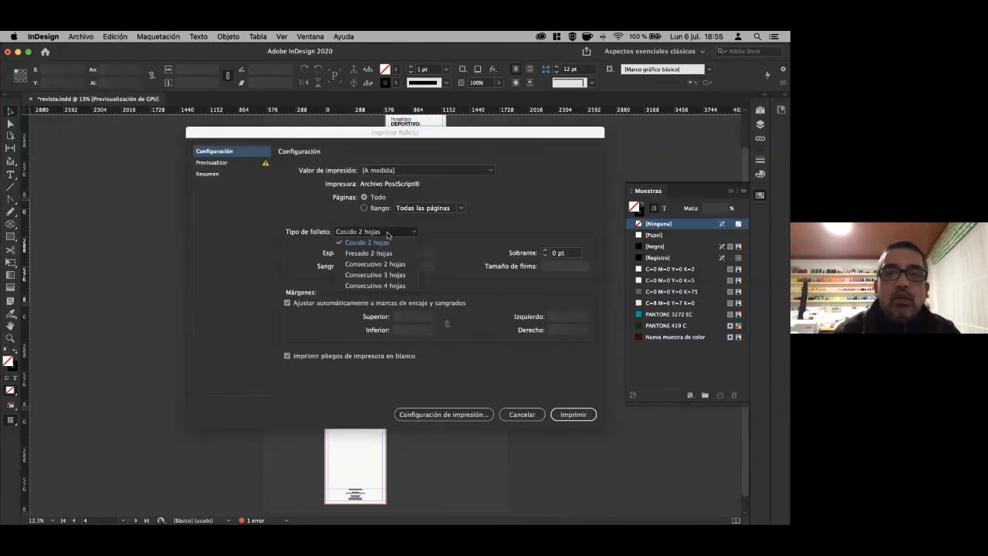
click(379, 253)
click(384, 234)
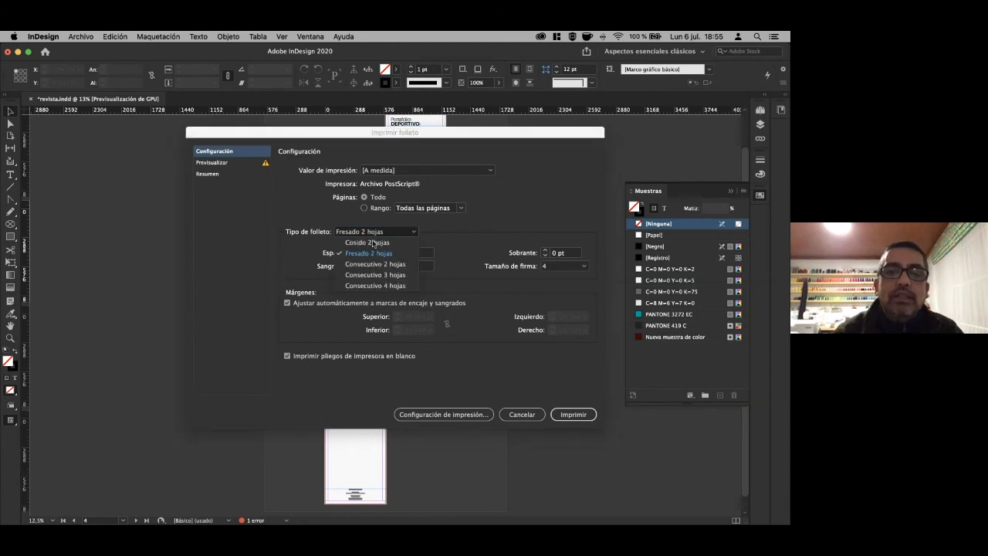
click(372, 243)
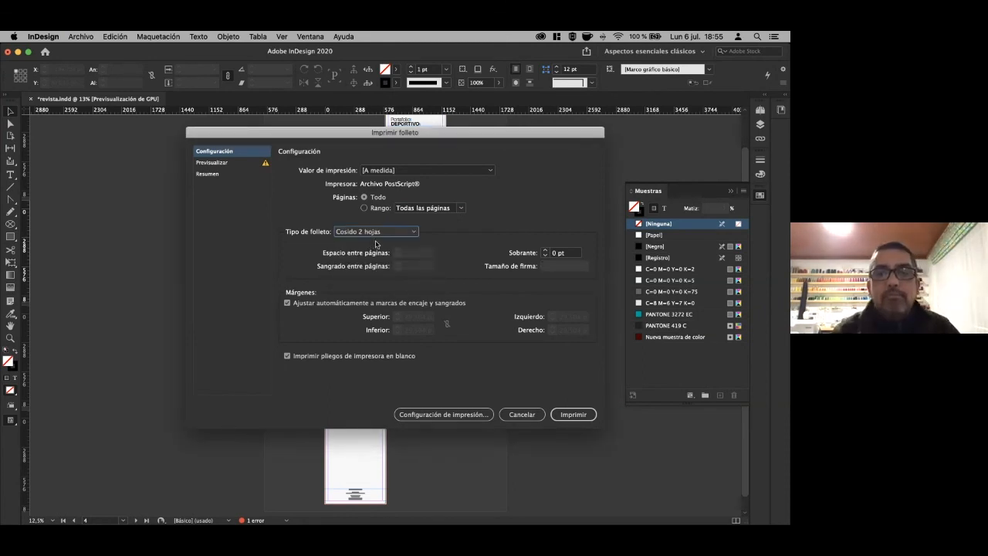
click(528, 417)
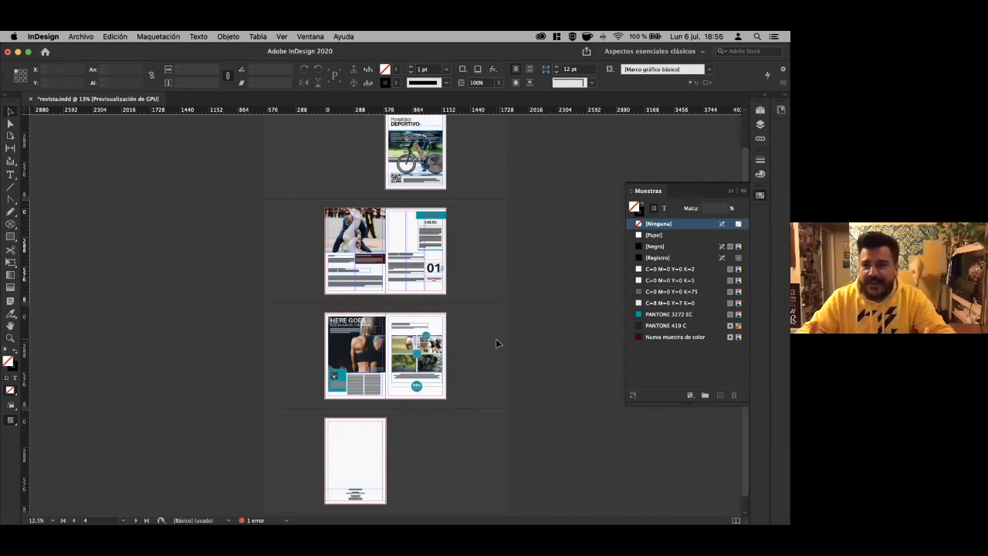
scroll(470, 325, up, 1)
scroll(470, 330, up, 2)
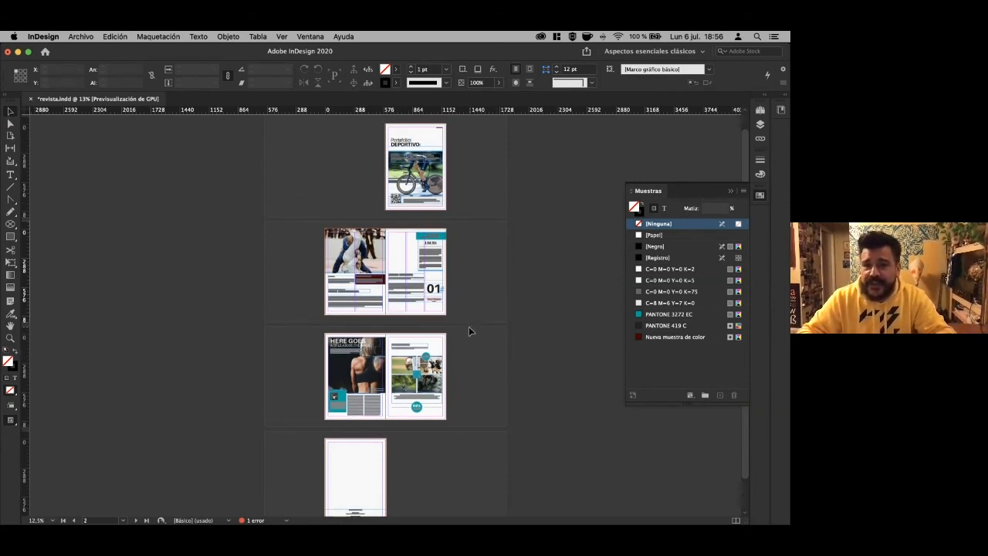